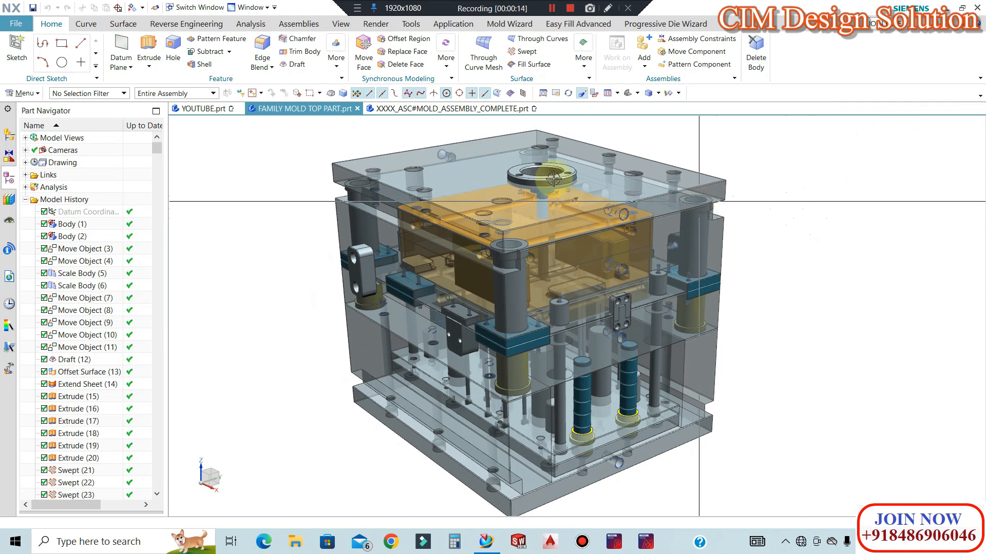
Switch to YOUTUBE.prt and examine the mold core block and its two orange parts from several sides.
scroll(550, 260, up, 1)
scroll(517, 238, down, 1)
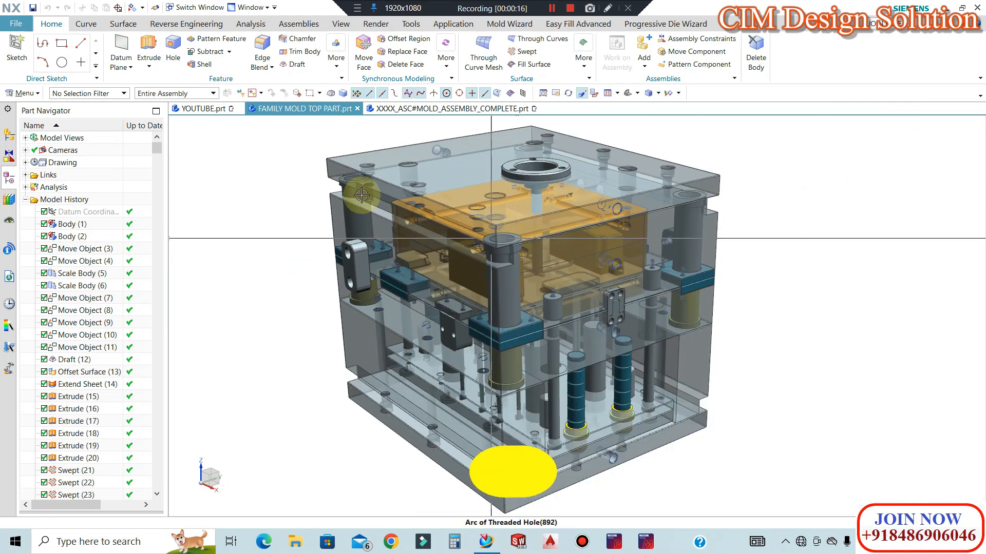
click(218, 110)
scroll(534, 292, down, 1)
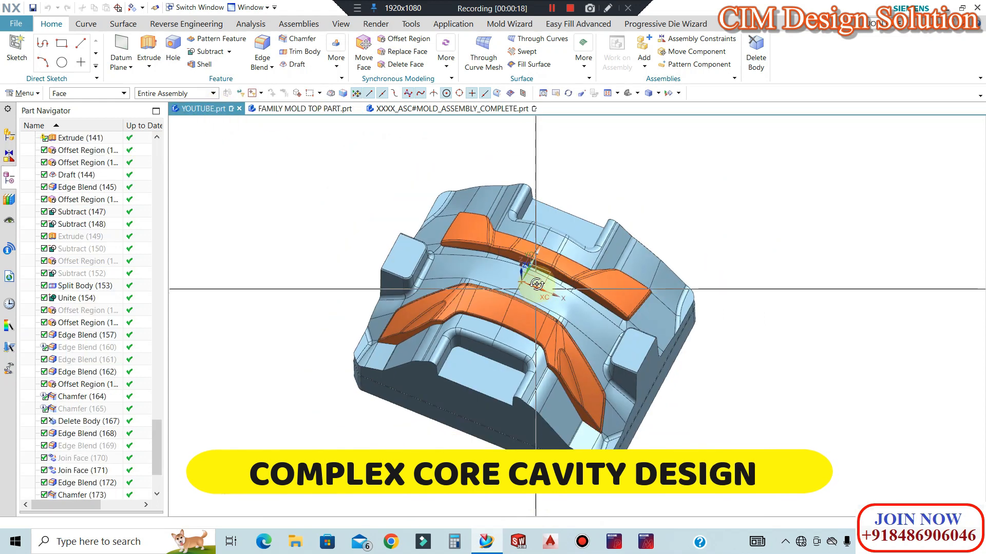
middle_drag(534, 292, 570, 245)
middle_drag(609, 273, 559, 303)
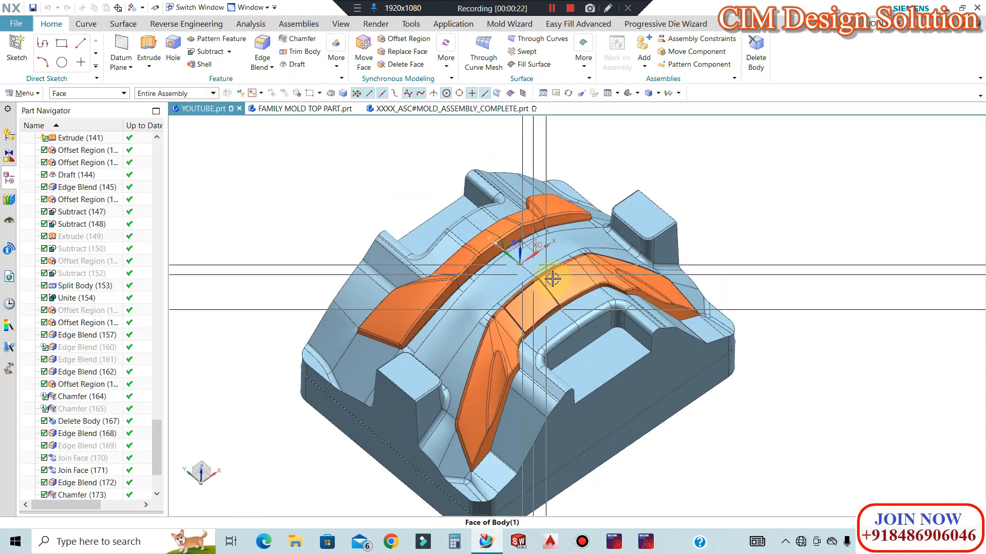
middle_drag(546, 285, 645, 241)
scroll(577, 263, down, 1)
scroll(645, 260, up, 1)
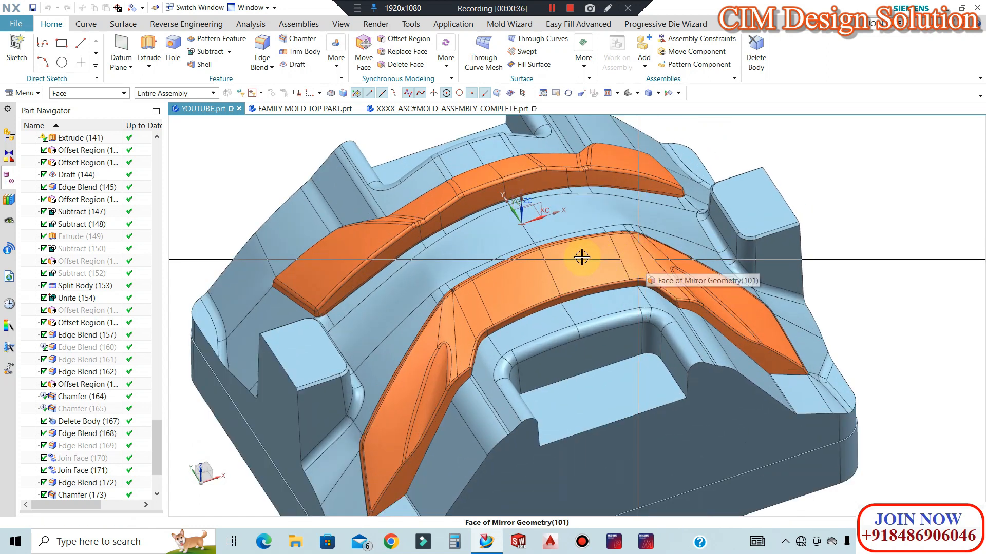
scroll(582, 257, down, 1)
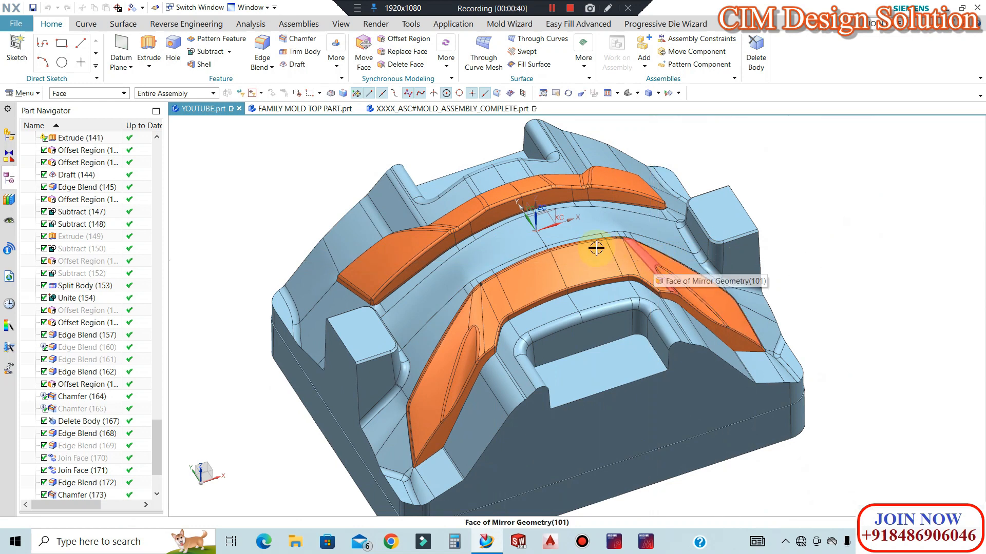
middle_drag(519, 205, 490, 222)
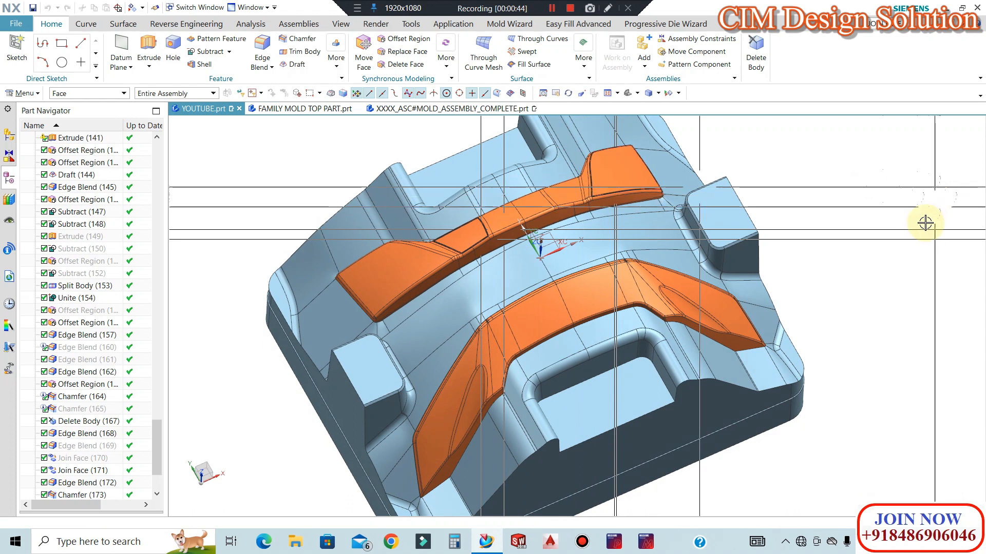
middle_drag(686, 298, 875, 261)
scroll(716, 253, up, 2)
middle_drag(706, 293, 646, 303)
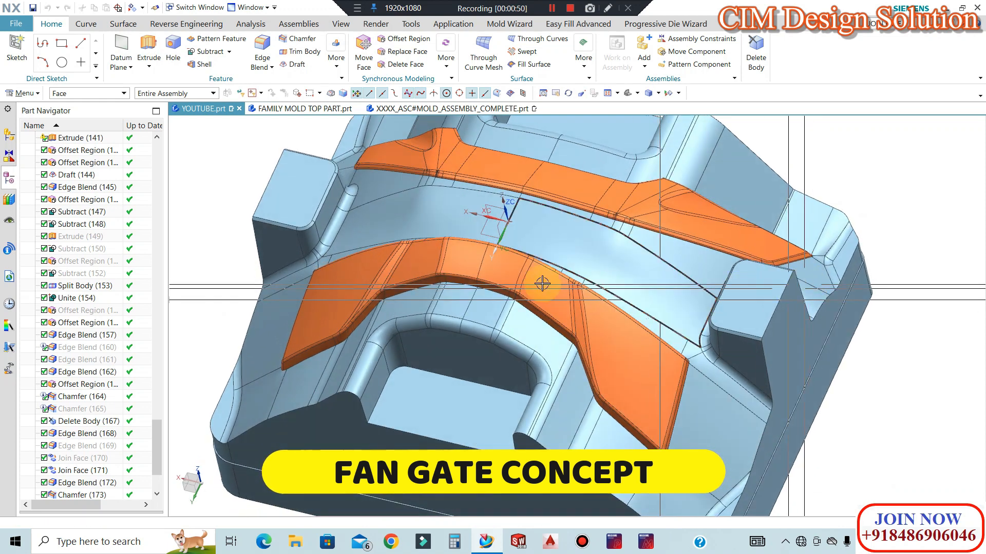
scroll(559, 275, down, 2)
middle_drag(574, 266, 590, 257)
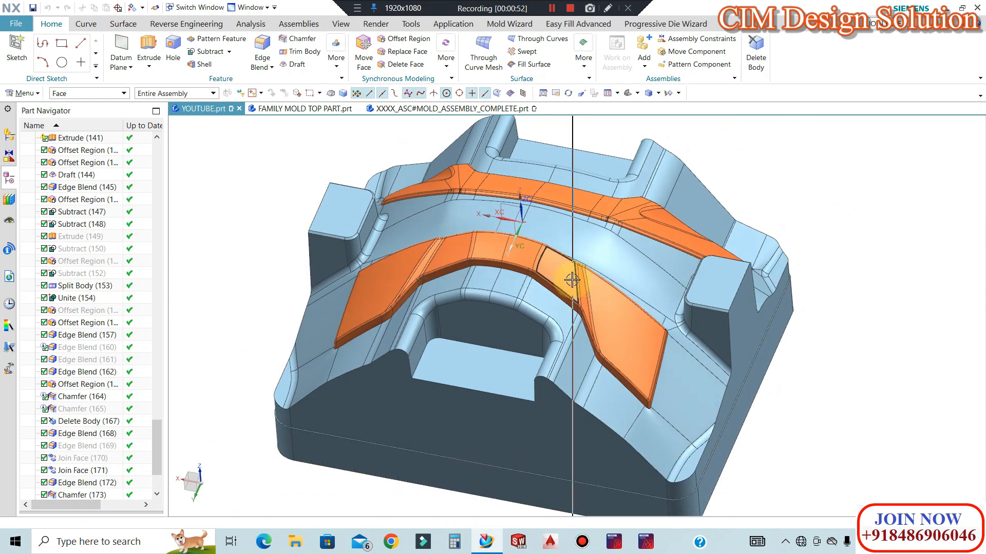
middle_drag(508, 274, 559, 270)
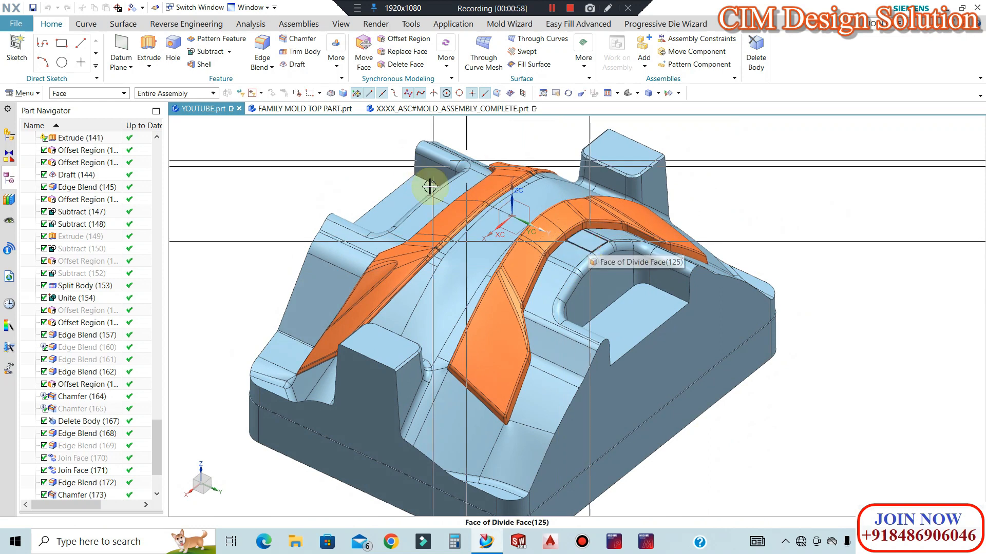
middle_drag(561, 202, 580, 227)
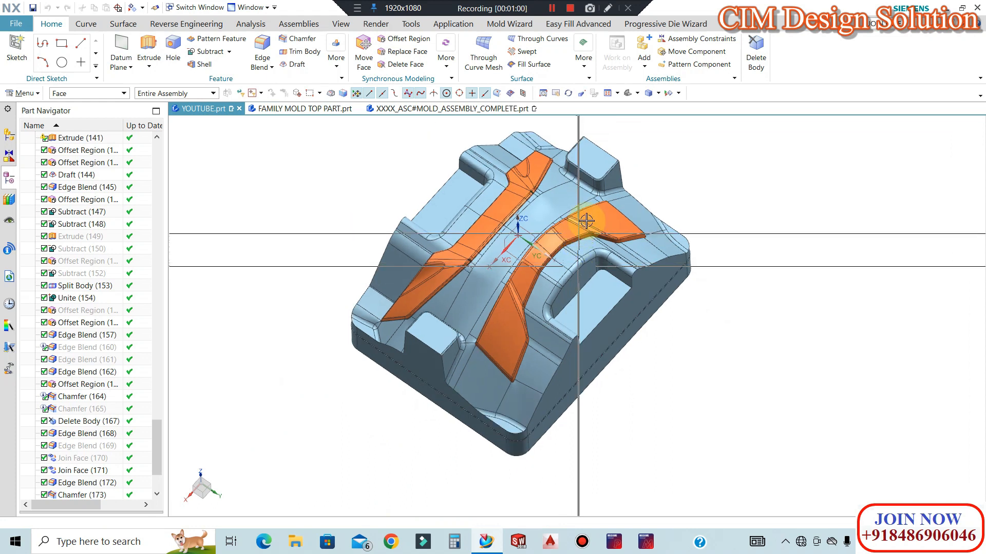
scroll(581, 211, up, 1)
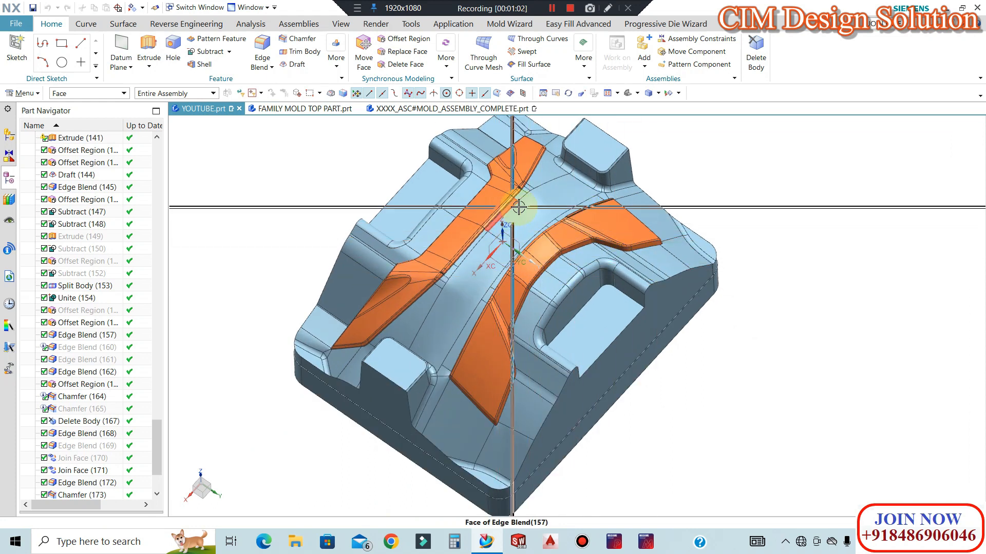
Hide the core block and examine the two orange parts on their own.
right_drag(522, 207, 563, 310)
middle_drag(568, 303, 591, 269)
scroll(594, 272, up, 5)
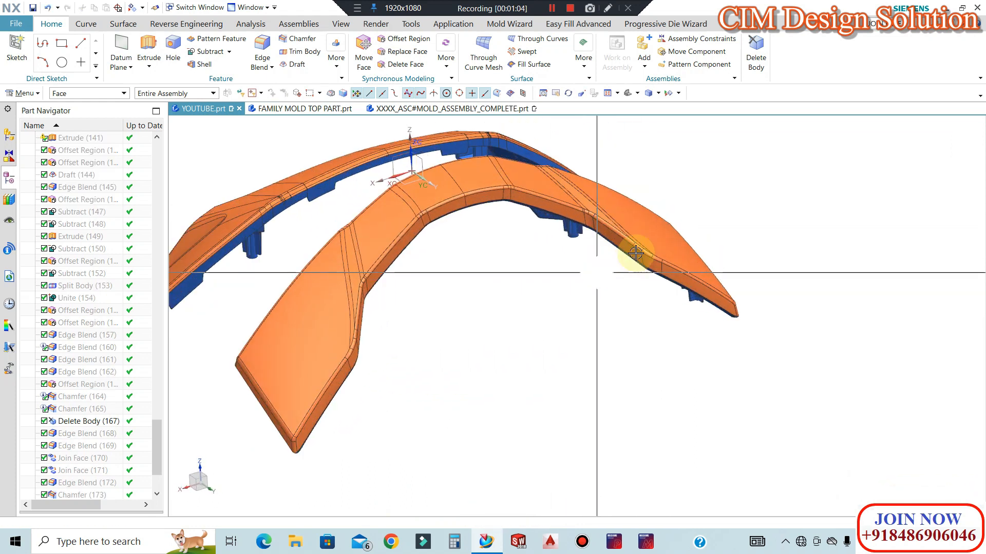
middle_drag(704, 261, 446, 118)
scroll(639, 282, down, 3)
Review XXXX_ASC#MOLD_ASSEMBLY_COMPLETE.prt and FAMILY MOLD TOP PART.prt, ending back on the two orange parts in YOUTUBE.prt.
click(446, 109)
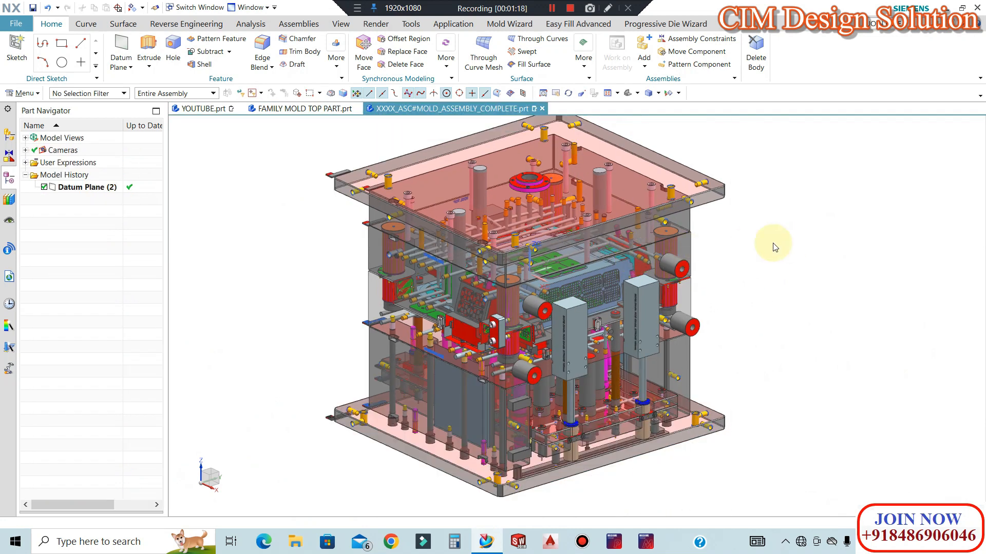
click(297, 109)
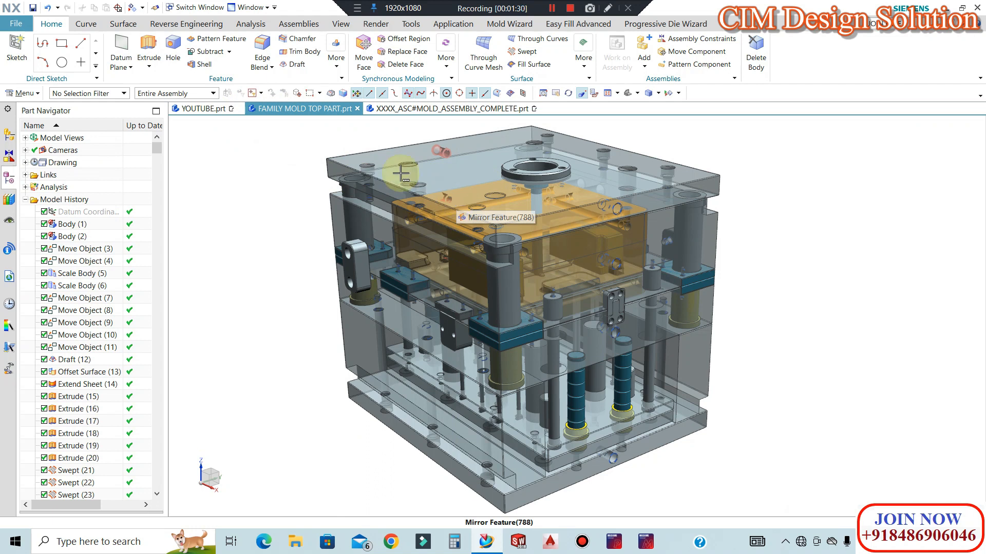
click(203, 108)
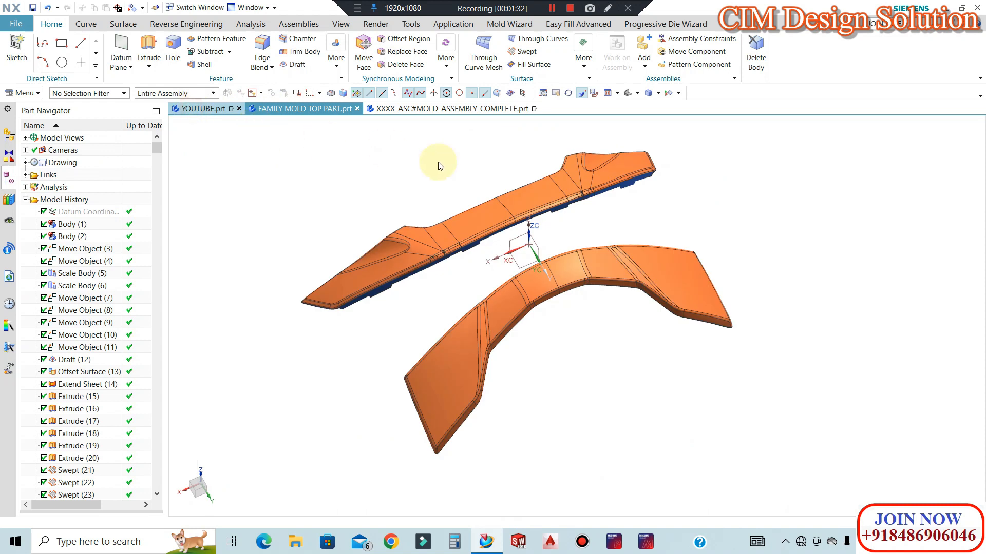
middle_drag(590, 235, 579, 198)
scroll(548, 212, up, 1)
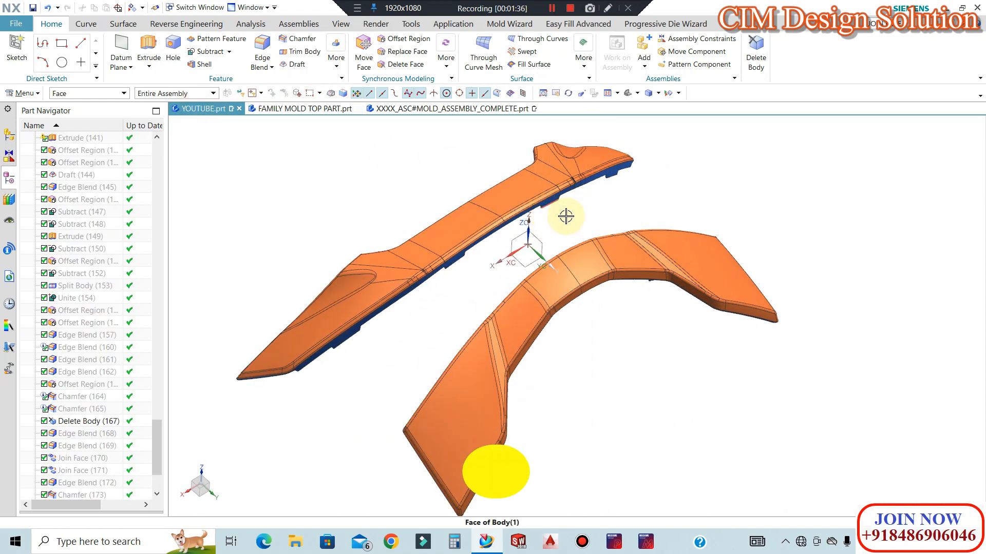
scroll(672, 266, down, 1)
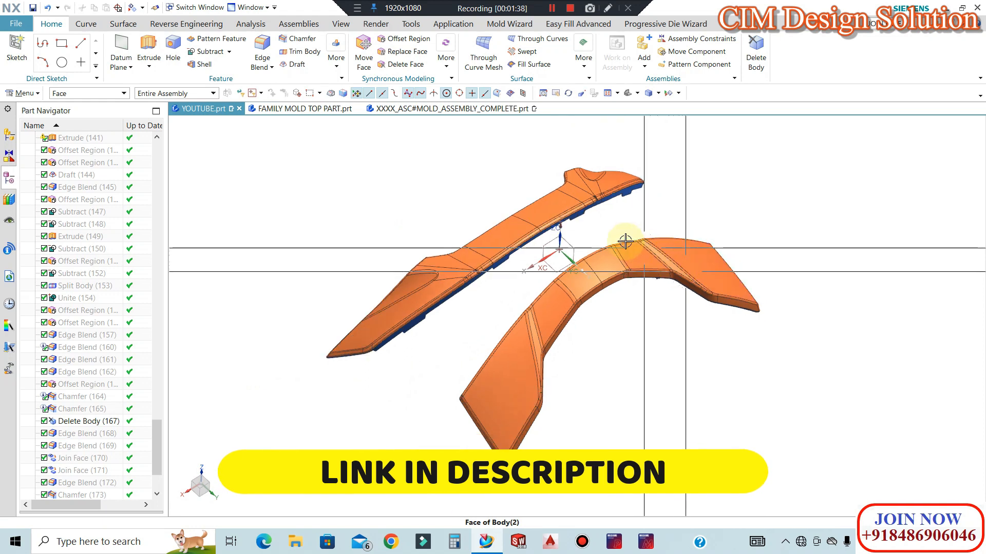
scroll(624, 241, up, 1)
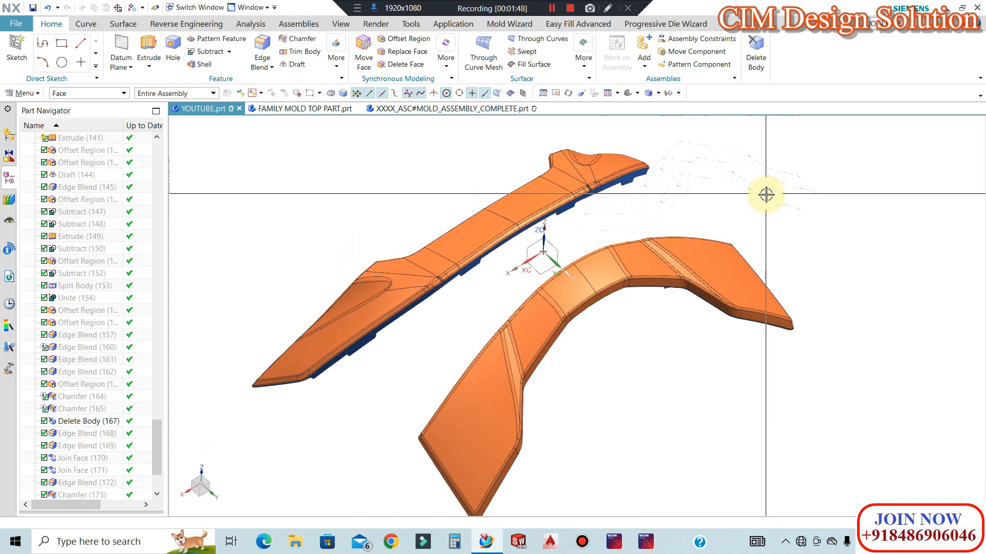
middle_drag(576, 217, 586, 182)
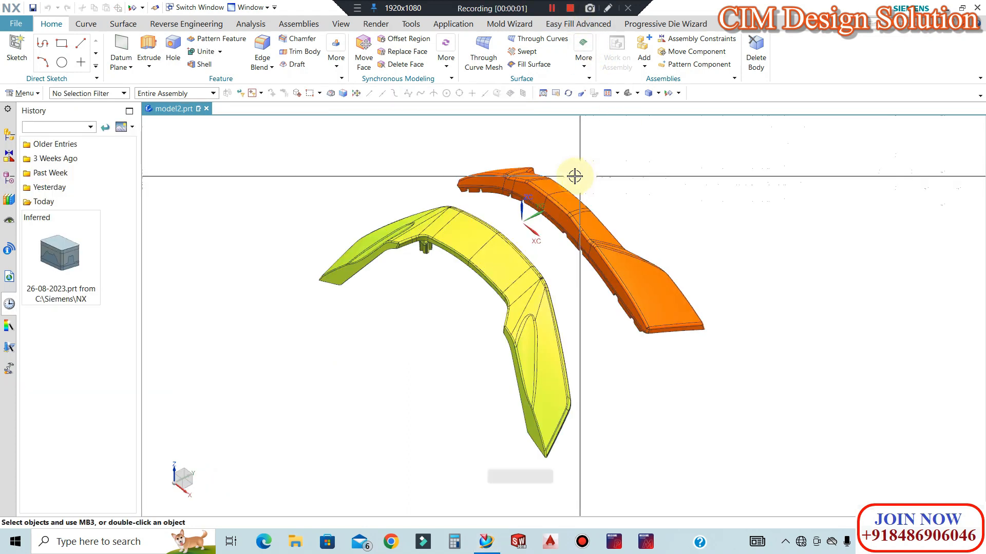
Examine the yellow and orange parts in model2.prt and hide the yellow one.
scroll(513, 252, up, 3)
middle_drag(513, 252, 475, 226)
scroll(457, 349, up, 3)
middle_drag(457, 348, 689, 330)
middle_drag(587, 342, 546, 282)
middle_drag(413, 343, 539, 324)
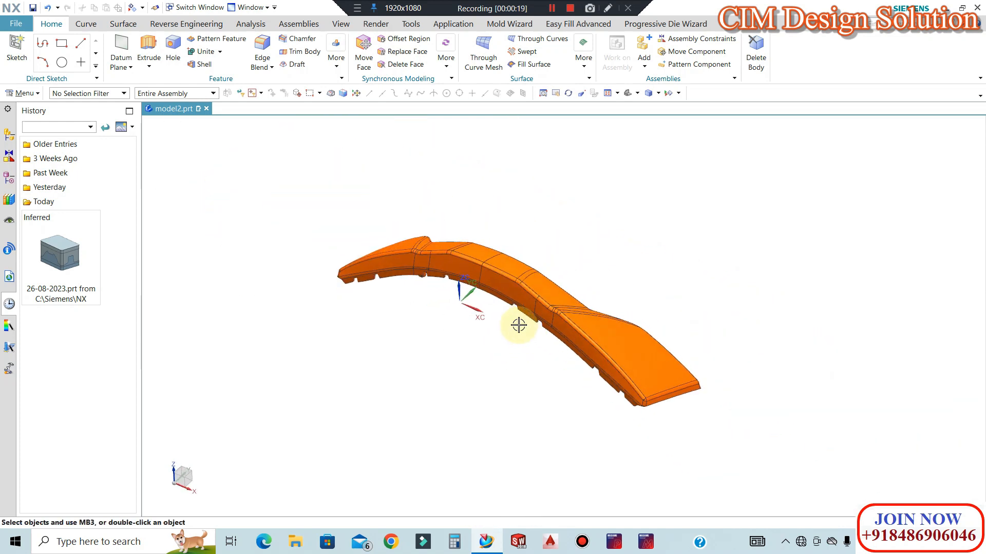
Examine the orange part's outer surface, underside ribs and edges from different angles.
scroll(508, 316, up, 2)
middle_drag(478, 284, 518, 248)
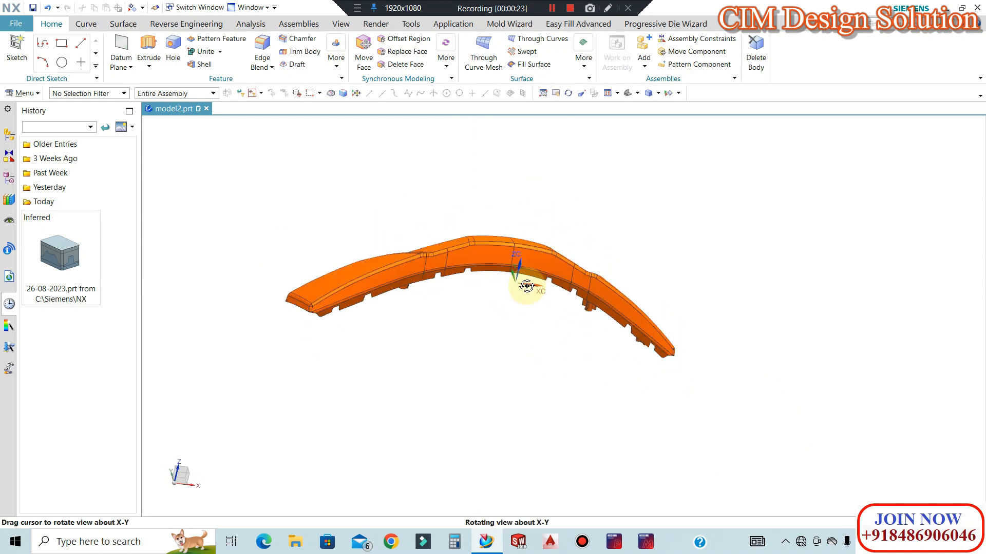
middle_drag(527, 286, 616, 279)
middle_drag(652, 178, 627, 279)
scroll(624, 282, up, 2)
scroll(515, 226, down, 2)
middle_drag(515, 227, 555, 193)
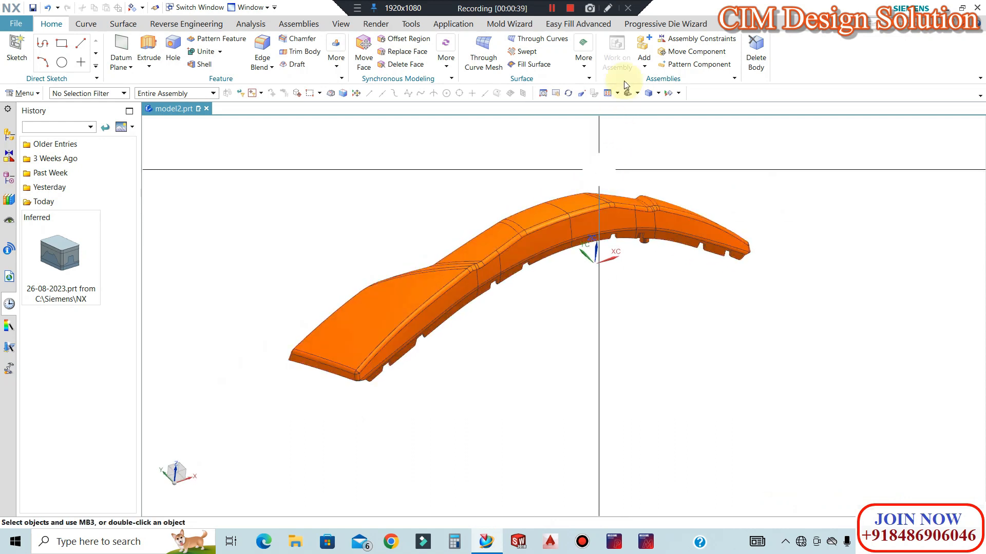
Calculate Check Regions on the orange body with the upward draw direction and Keep Existing, and show its region definitions.
click(509, 25)
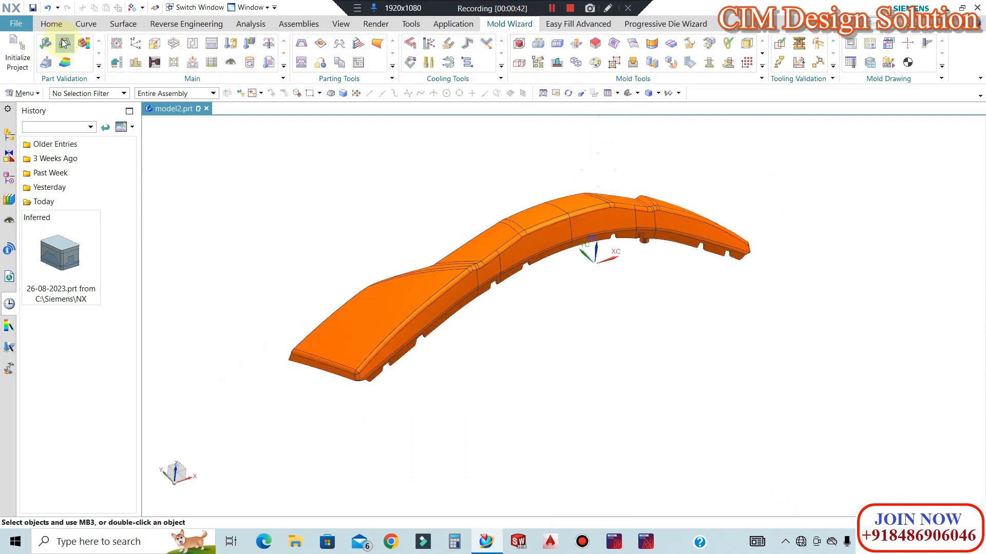
click(63, 42)
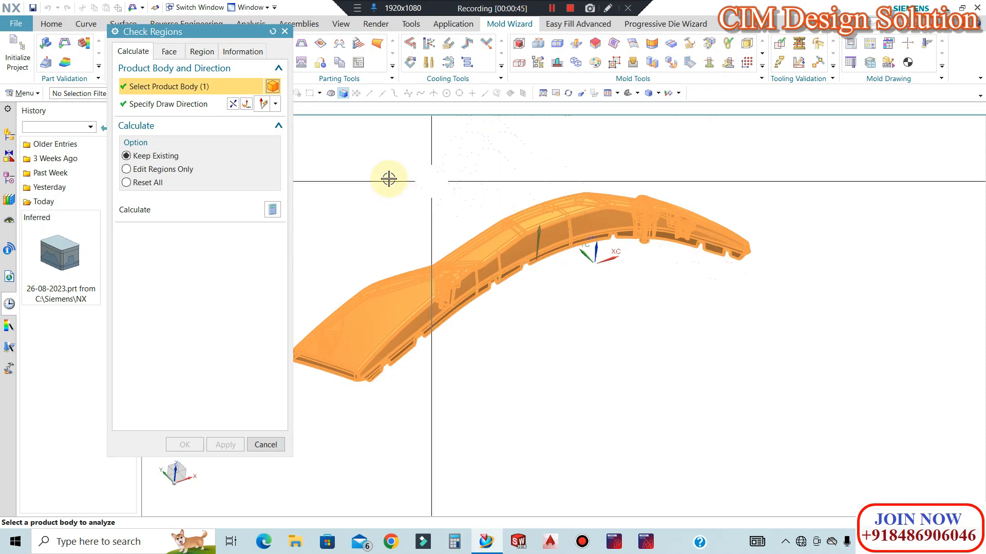
click(205, 109)
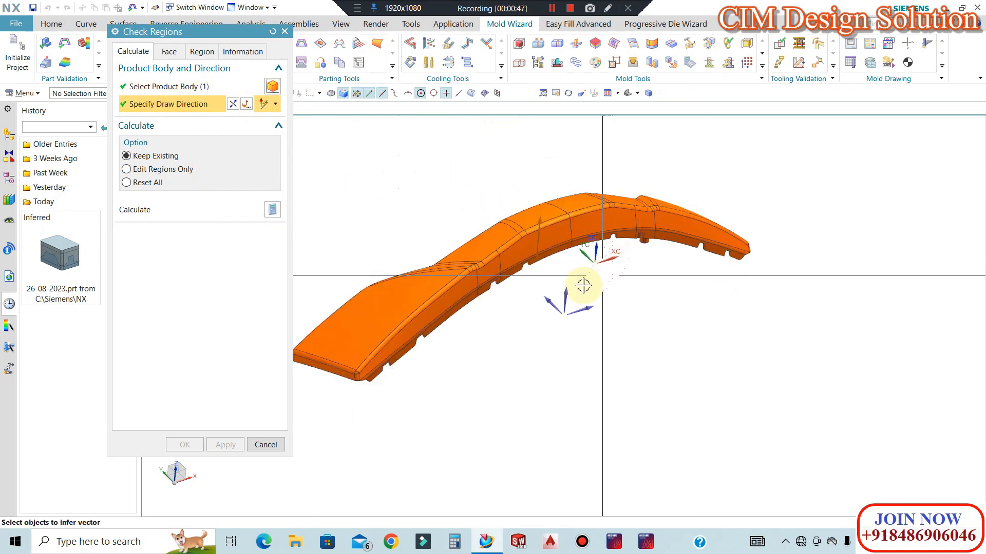
click(271, 209)
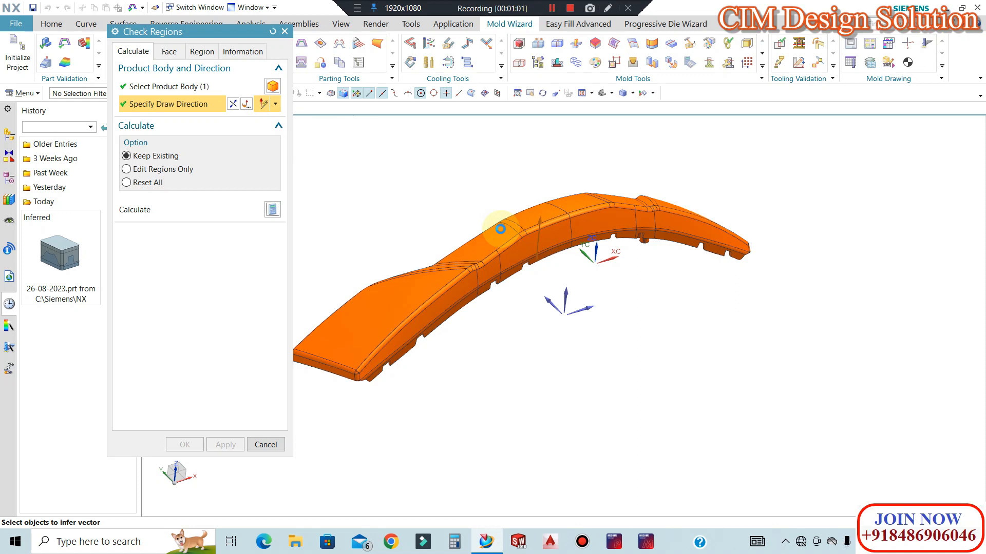
click(201, 51)
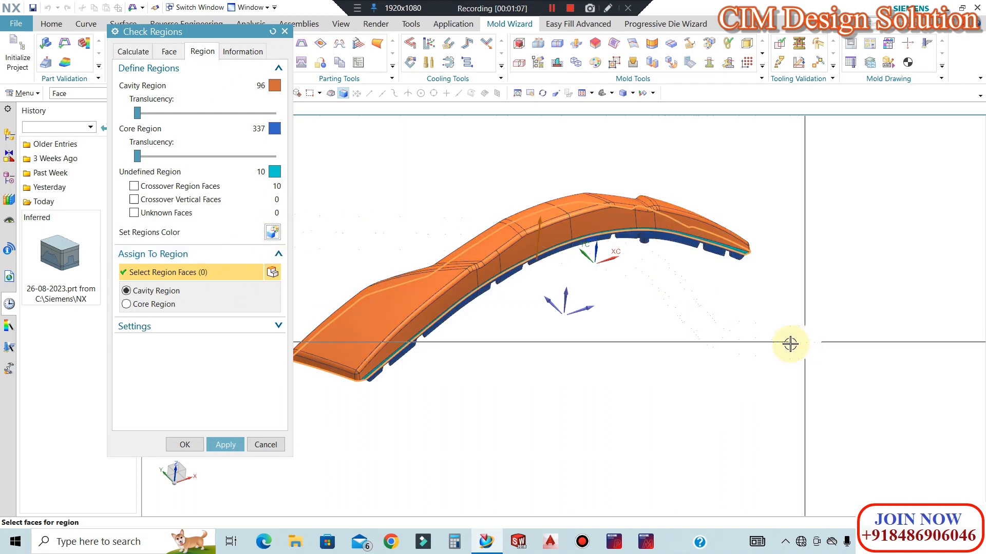
Examine the undefined region faces along the orange part's lower edge, close up at both ends.
scroll(769, 342, down, 2)
scroll(525, 357, up, 3)
scroll(517, 369, up, 4)
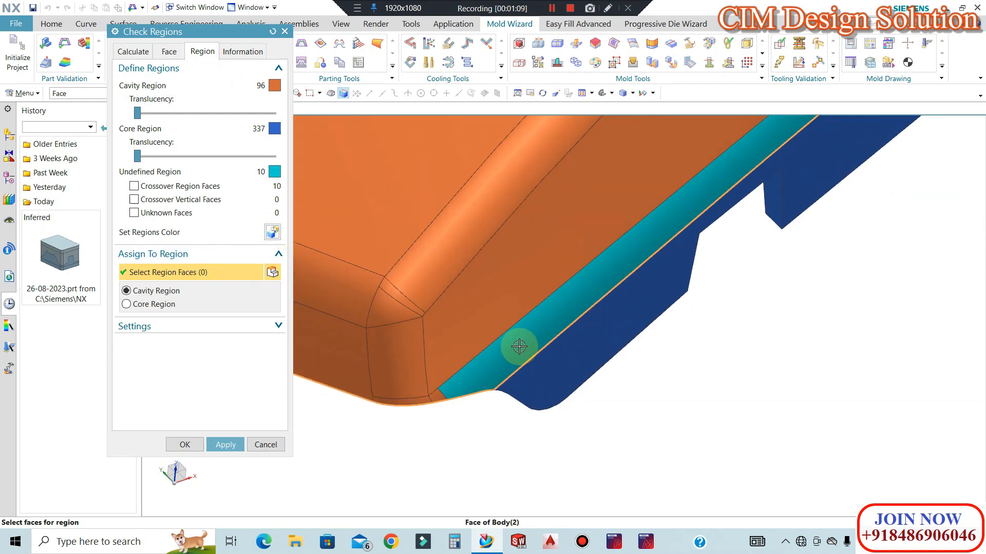
scroll(814, 236, down, 3)
scroll(819, 282, up, 6)
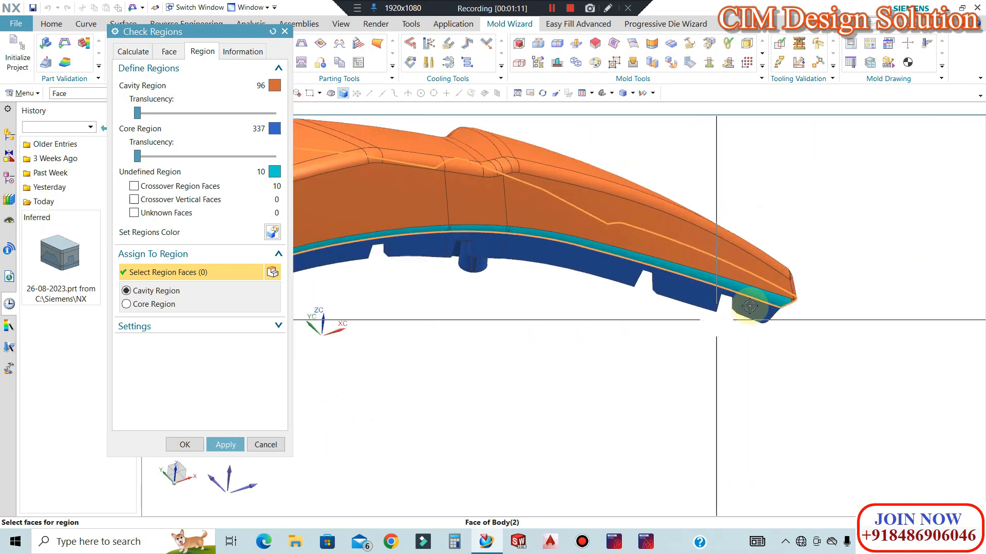
scroll(765, 275, down, 2)
scroll(765, 257, up, 2)
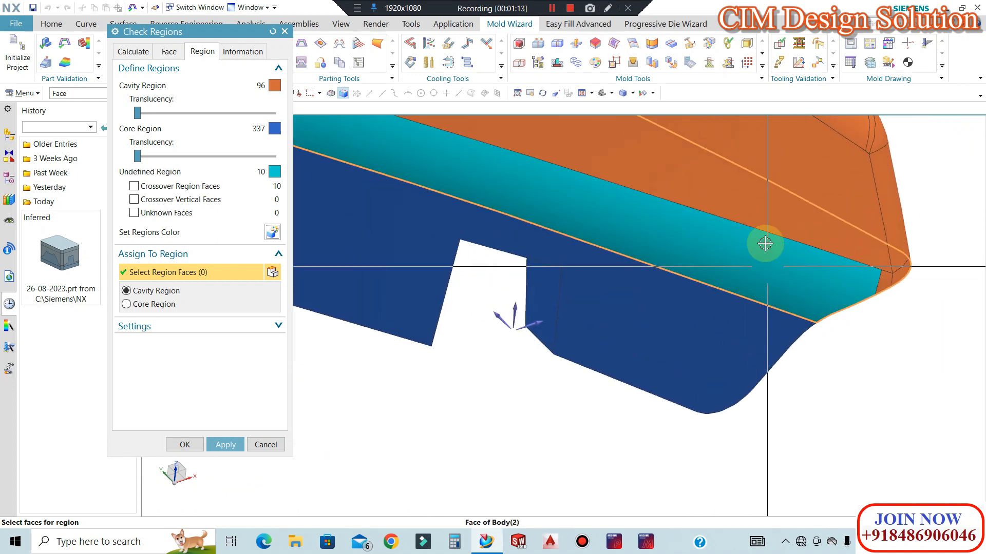
scroll(796, 292, down, 2)
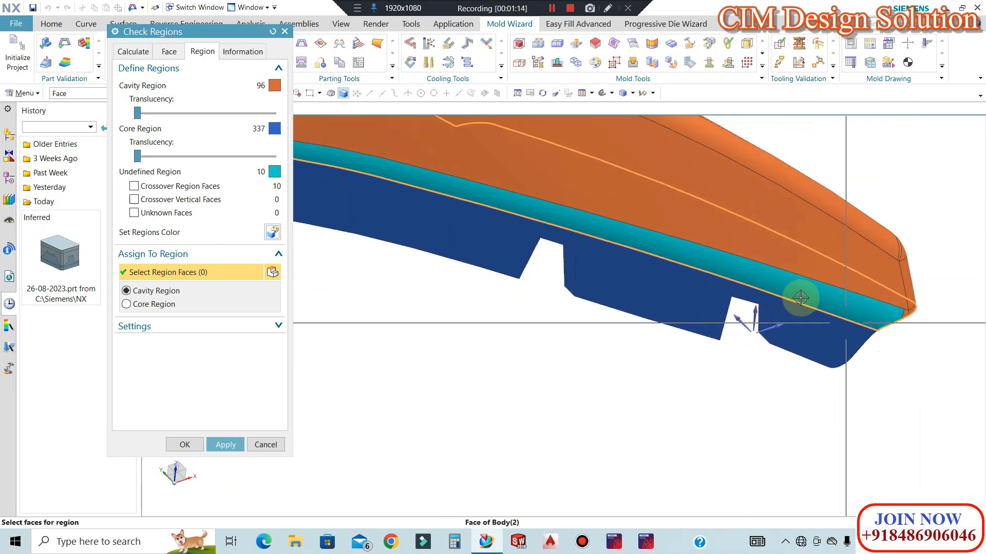
Toggle the Crossover Region Faces option and examine the undefined strip between the cavity and core regions along the part.
click(134, 186)
scroll(515, 273, down, 3)
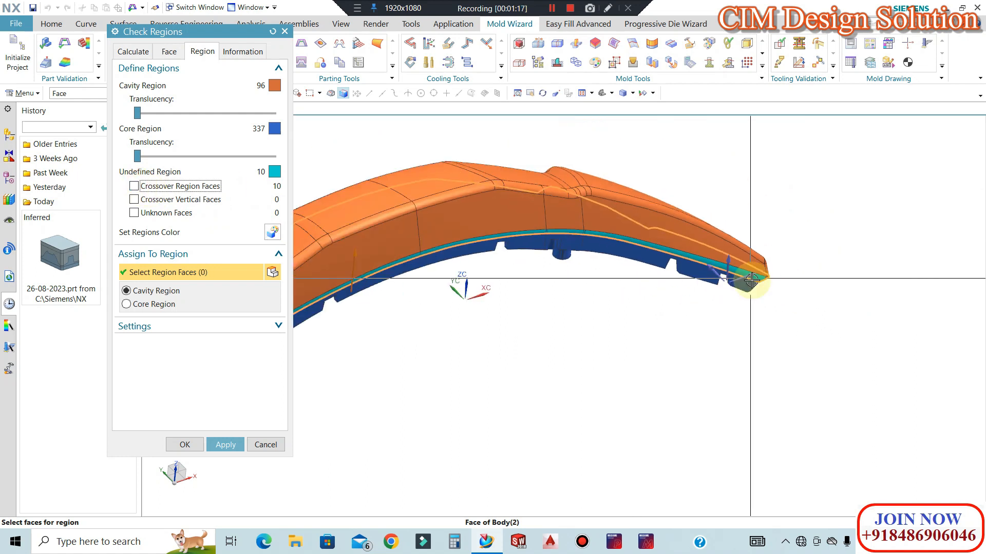
scroll(514, 273, up, 5)
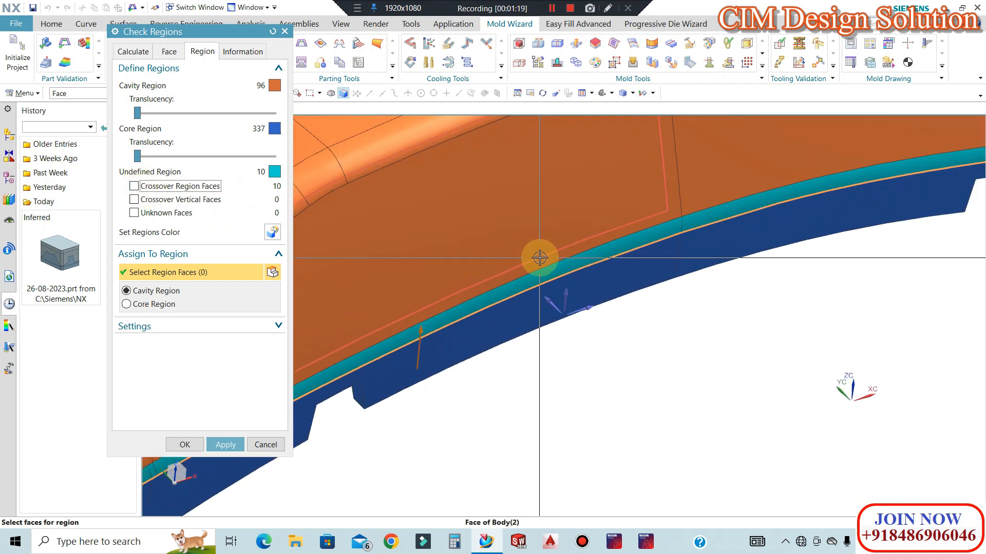
scroll(544, 257, down, 4)
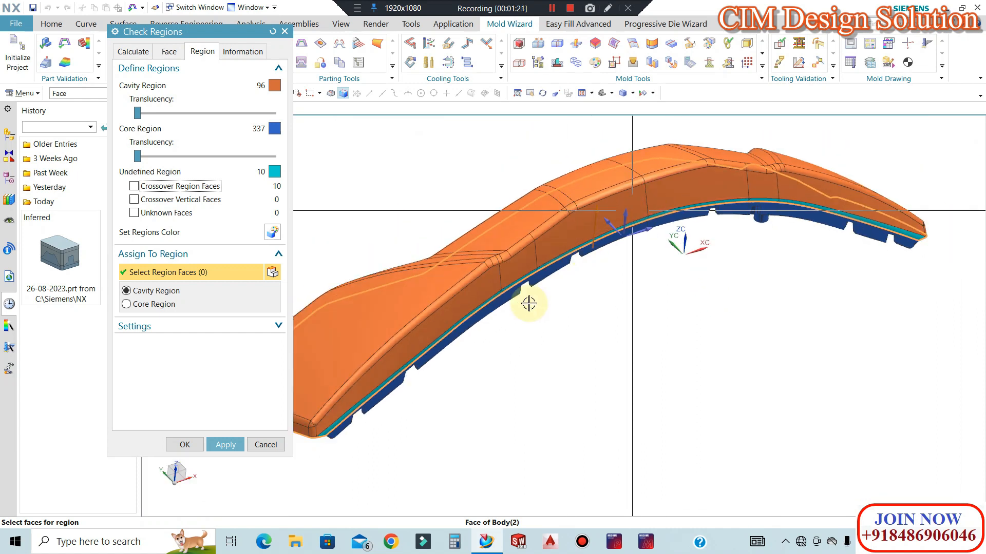
scroll(481, 338, up, 3)
scroll(480, 337, down, 3)
scroll(496, 323, up, 3)
scroll(476, 282, down, 3)
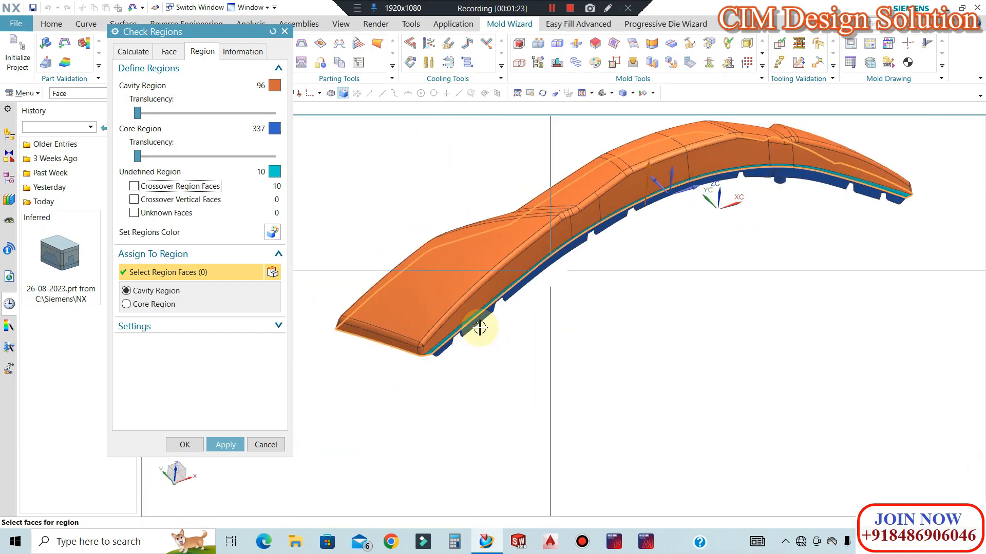
Examine the undefined strip between the cavity and core regions in a straight top view and close up along the part's side.
scroll(391, 352, up, 3)
scroll(587, 262, down, 4)
middle_drag(652, 333, 695, 246)
scroll(643, 277, up, 6)
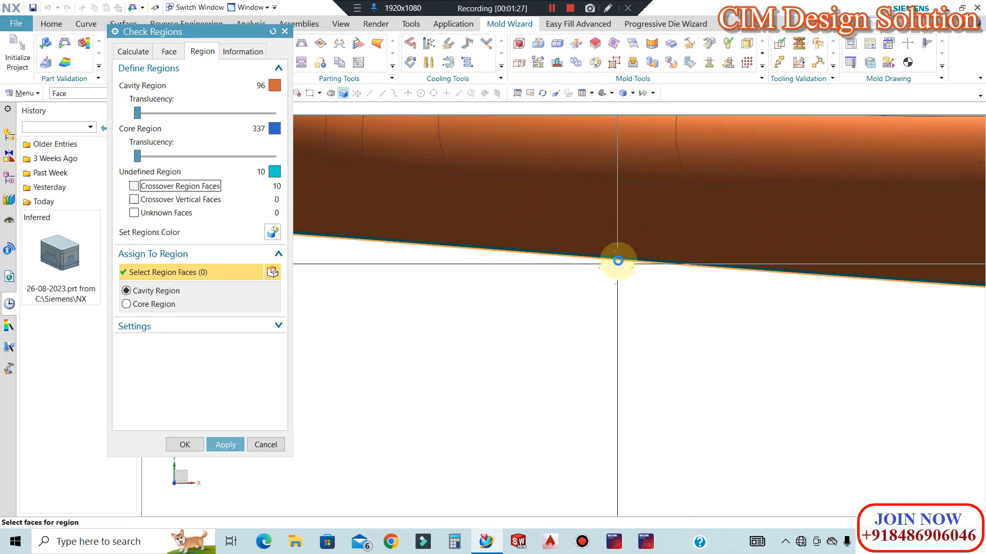
scroll(605, 308, down, 6)
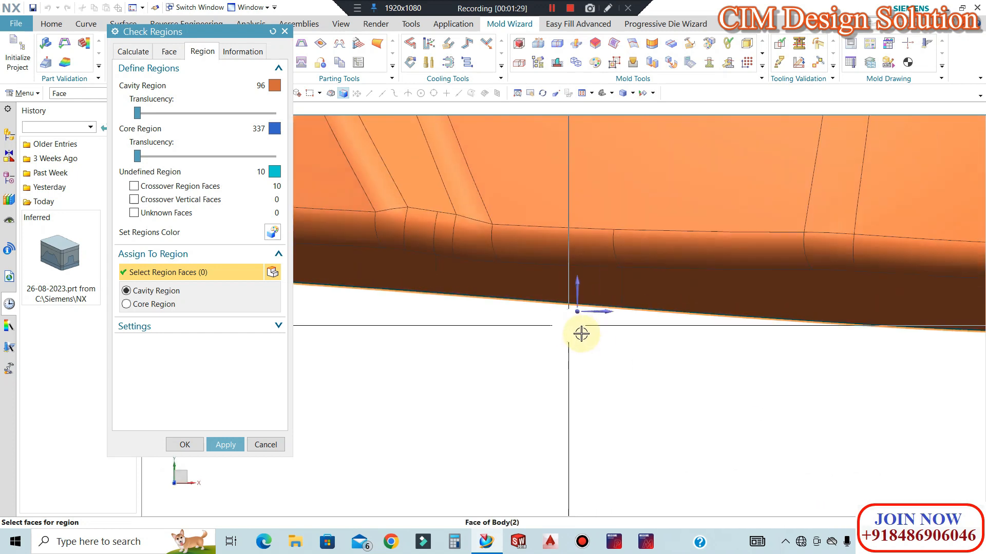
middle_drag(682, 363, 715, 337)
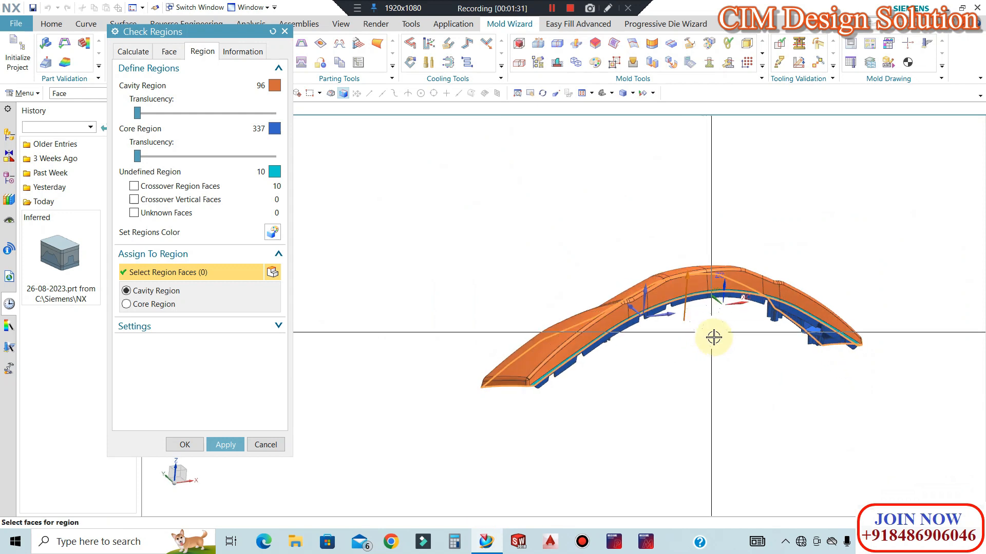
scroll(554, 277, up, 5)
scroll(541, 246, up, 2)
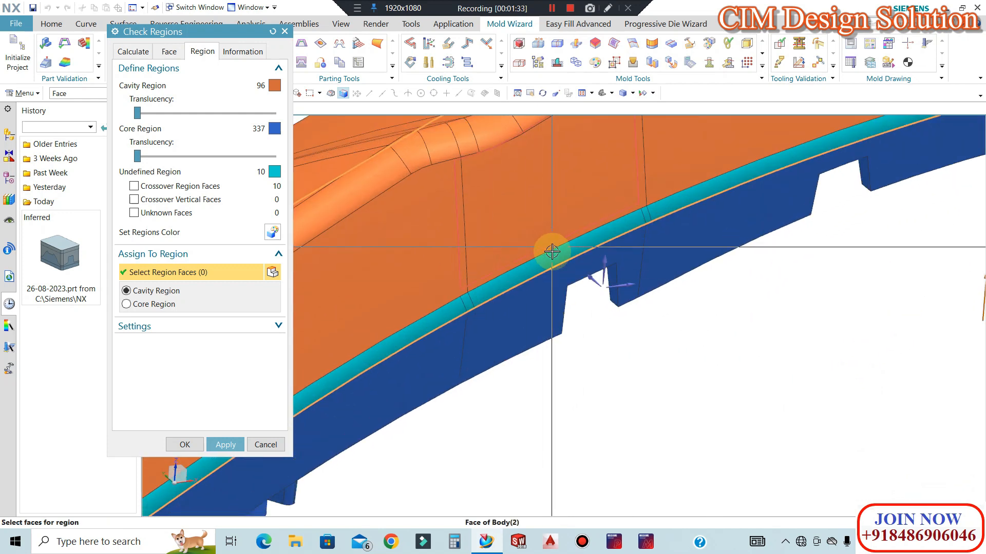
scroll(555, 272, down, 2)
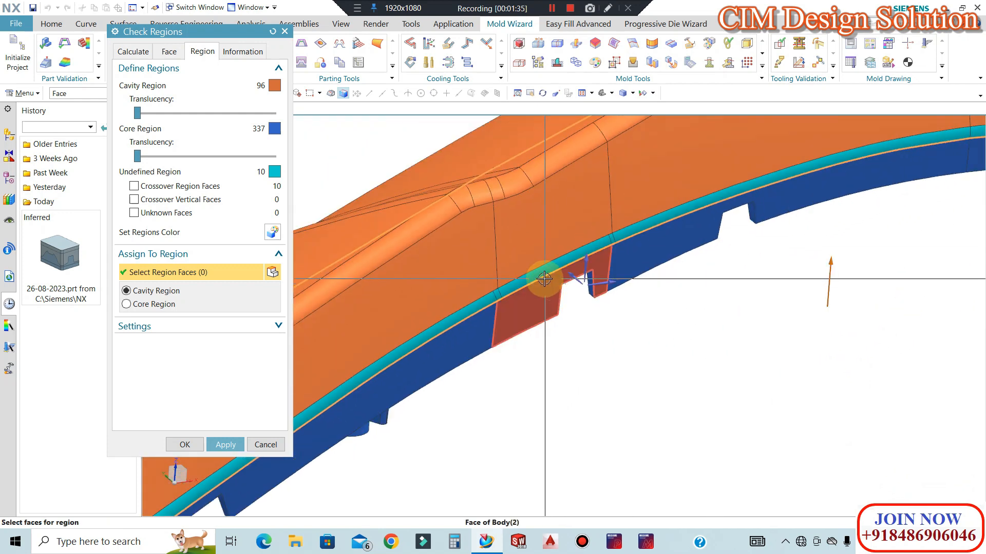
Assign the crossover region faces to the Cavity Region and finish the region check.
click(134, 186)
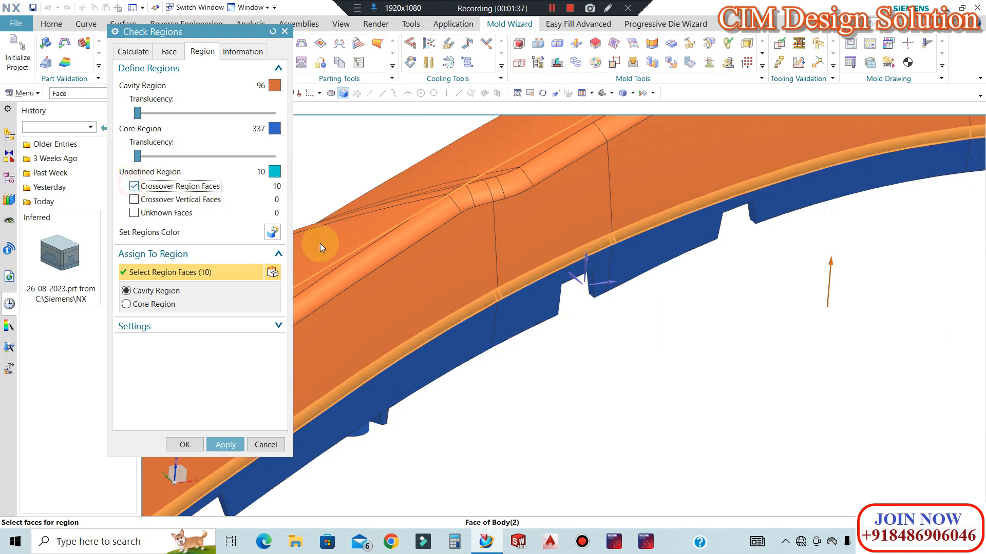
middle_drag(319, 246, 513, 277)
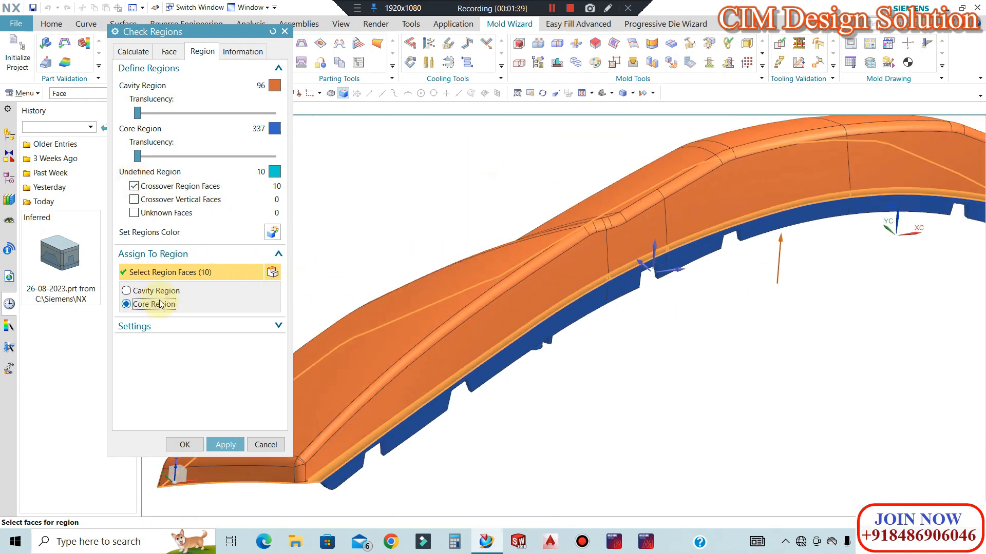
click(226, 445)
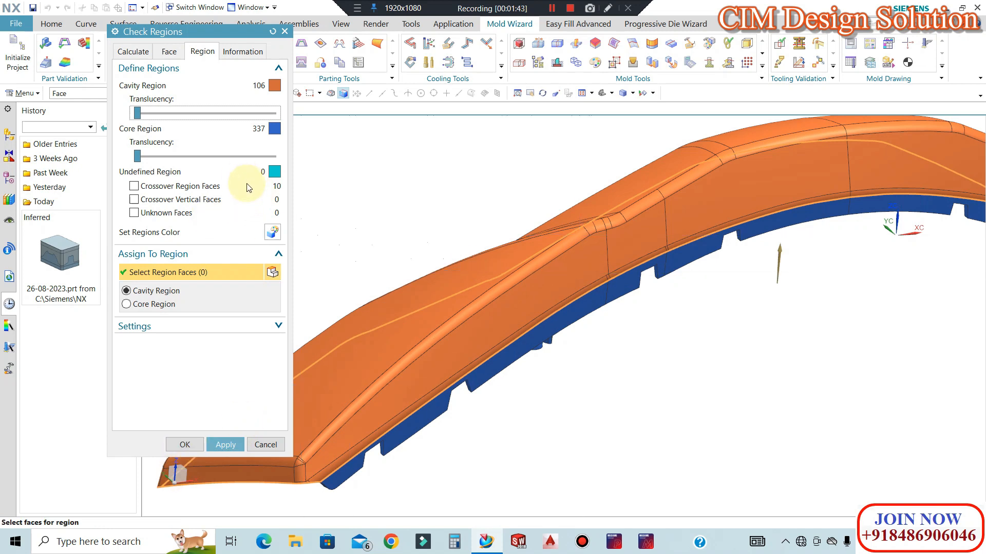
click(191, 445)
Show the hidden yellow curved body beside the orange part.
middle_drag(559, 231, 689, 302)
scroll(695, 248, up, 3)
scroll(658, 257, down, 4)
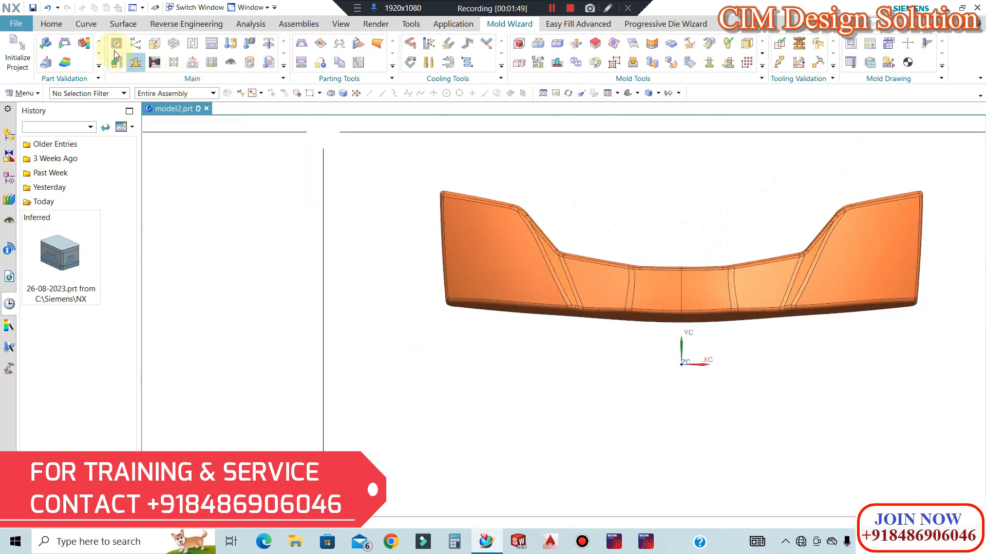
middle_drag(475, 189, 685, 200)
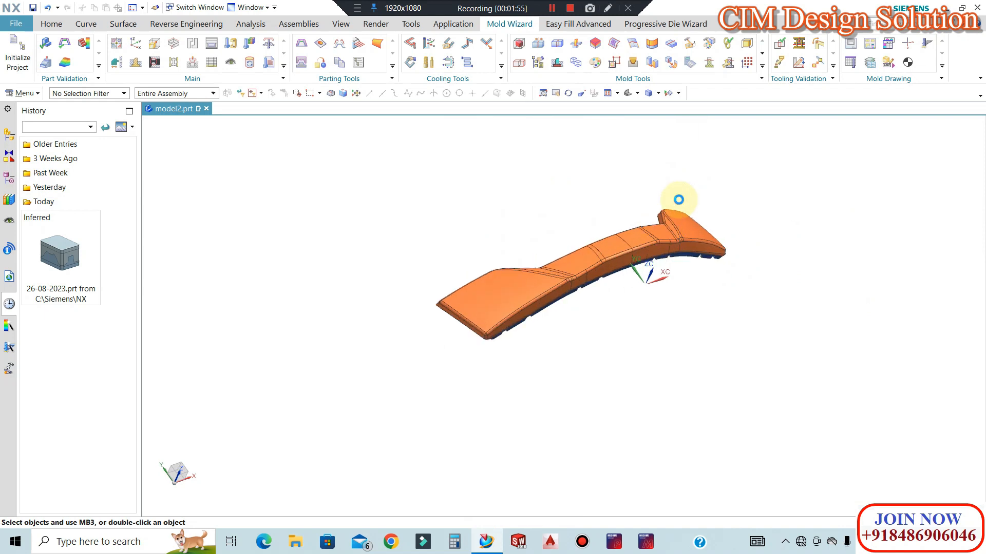
key(ctrl+shift+k)
click(690, 347)
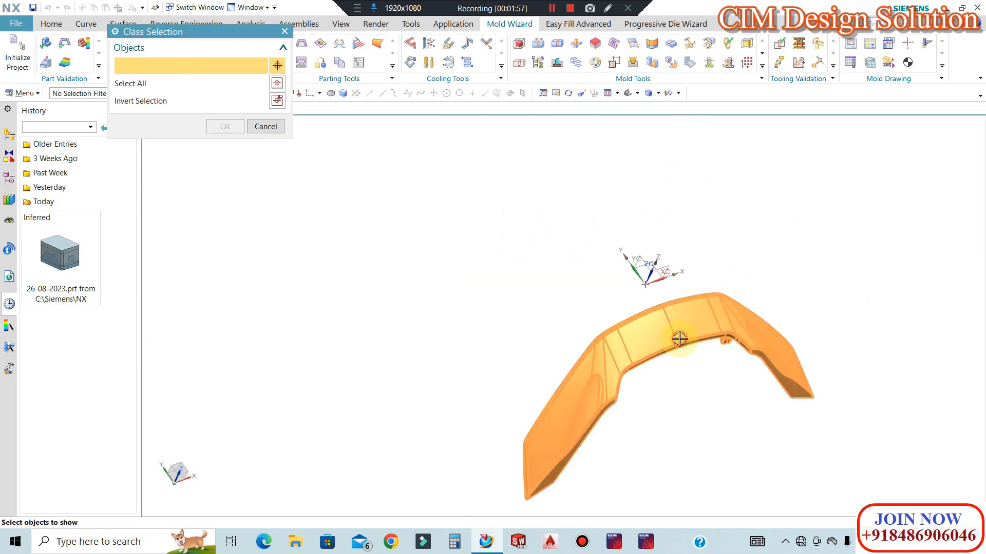
middle_click(466, 214)
middle_drag(687, 256, 683, 221)
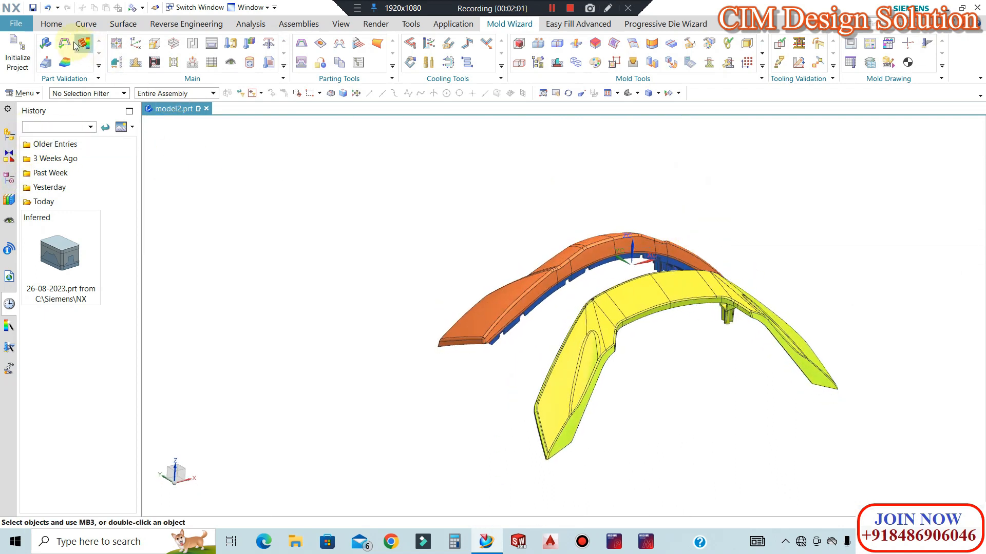
Scale the orange body and the yellow body uniformly by a factor of 1.006, each about the coordinate system origin.
click(51, 23)
click(343, 69)
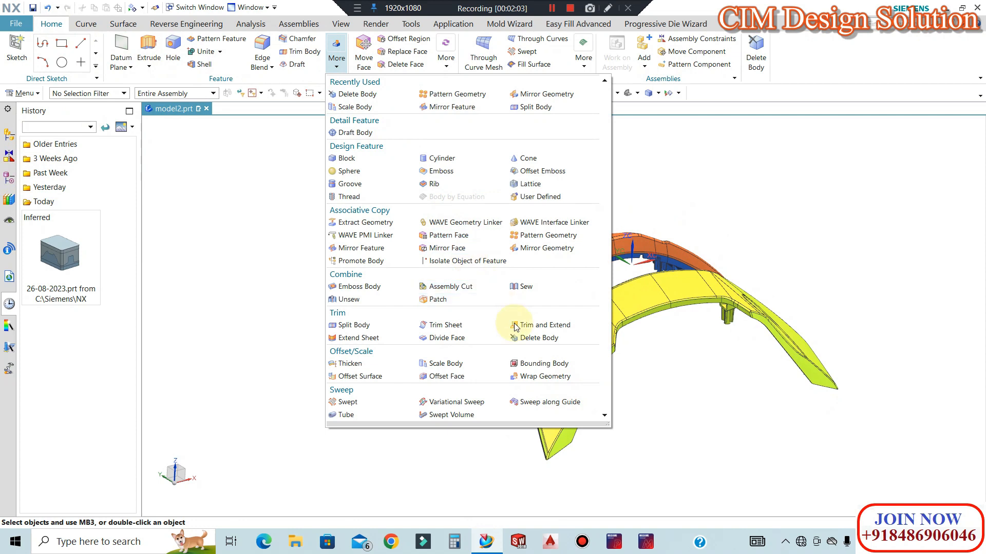
click(459, 360)
click(581, 259)
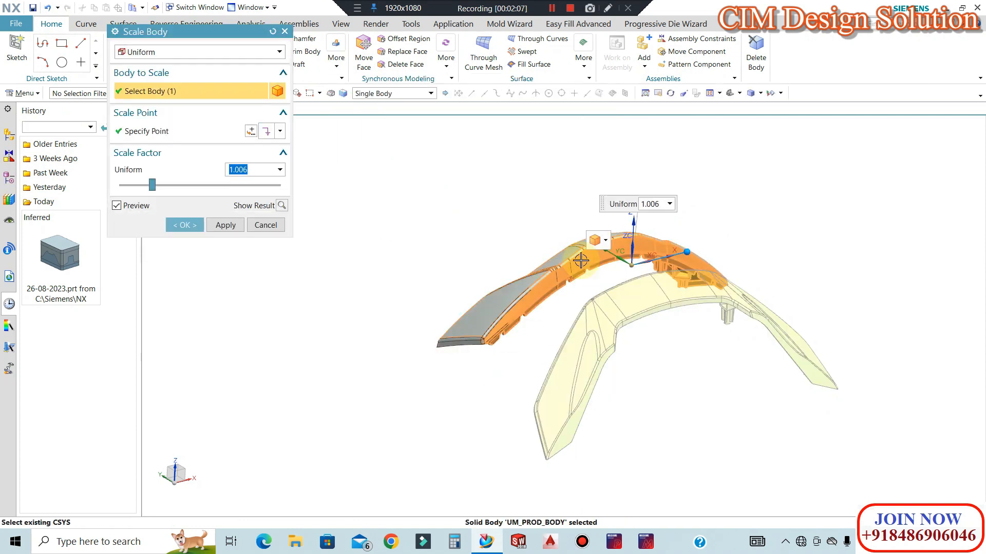
click(228, 224)
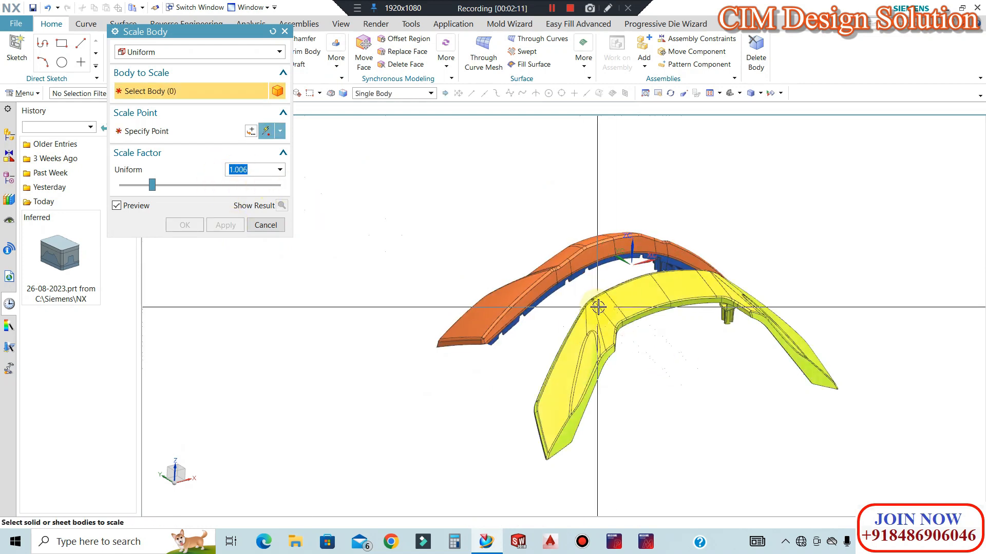
click(652, 329)
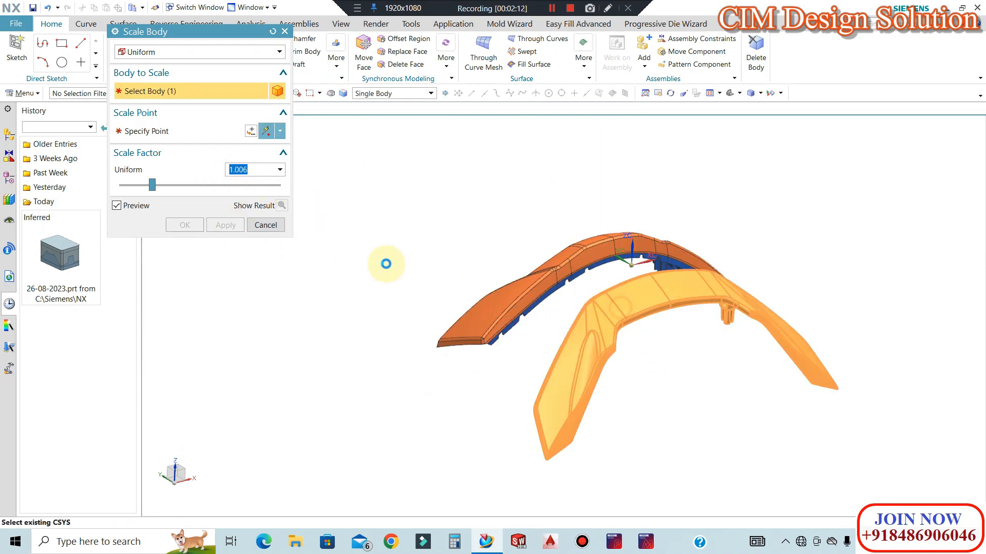
click(481, 258)
click(193, 226)
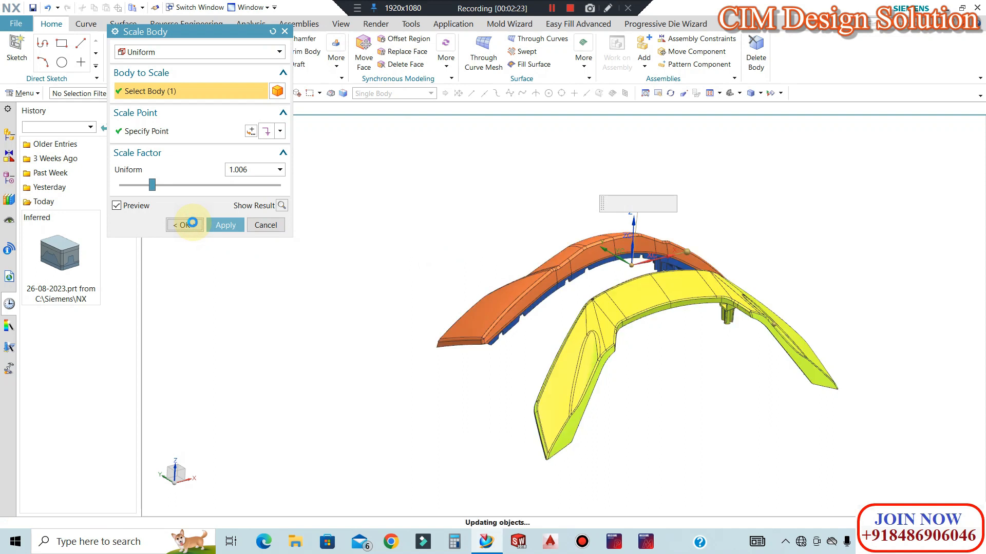
Hide the yellow body and display the part's model history.
click(687, 297)
key(ctrl+b)
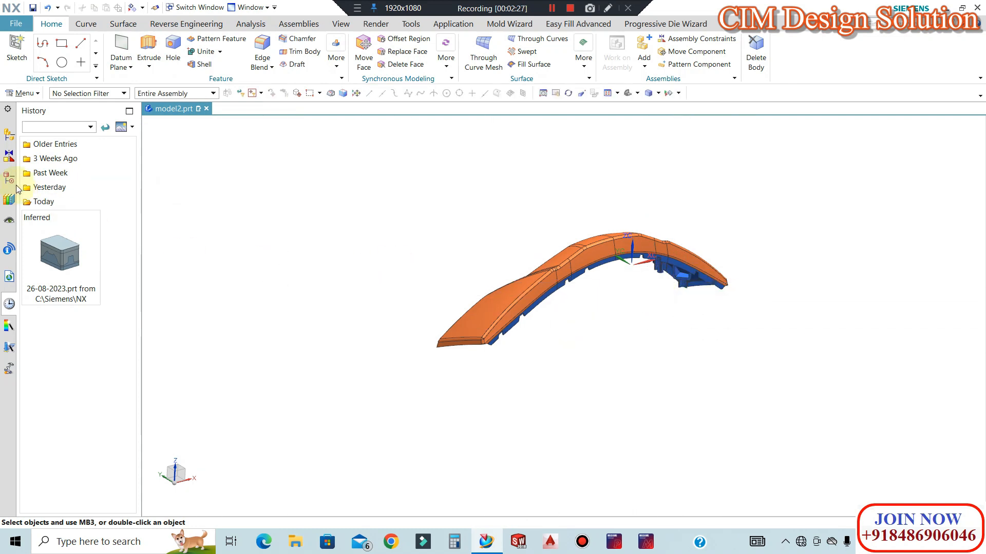
click(10, 177)
Trim the orange body in half with a new plane normal to XC through the origin, keeping the negative XC side.
middle_drag(590, 281, 300, 84)
click(563, 249)
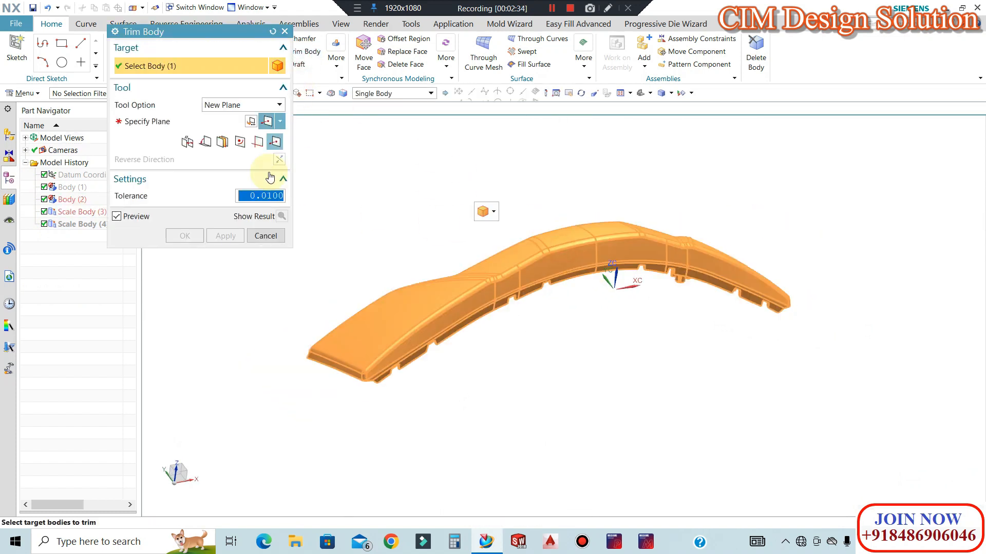
click(280, 121)
click(266, 317)
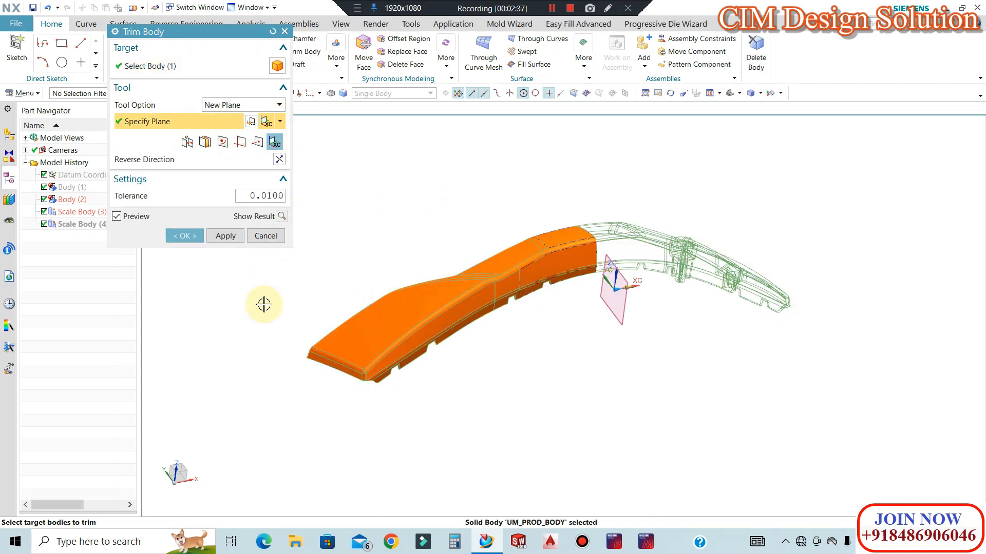
click(189, 236)
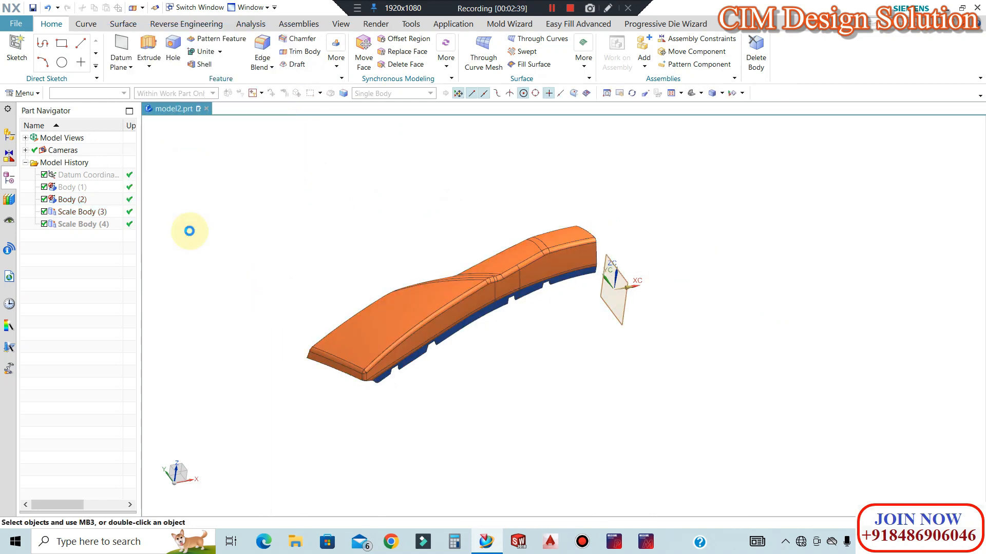
Examine the trimmed half of the orange part at different magnifications.
scroll(346, 379, up, 5)
scroll(480, 304, down, 3)
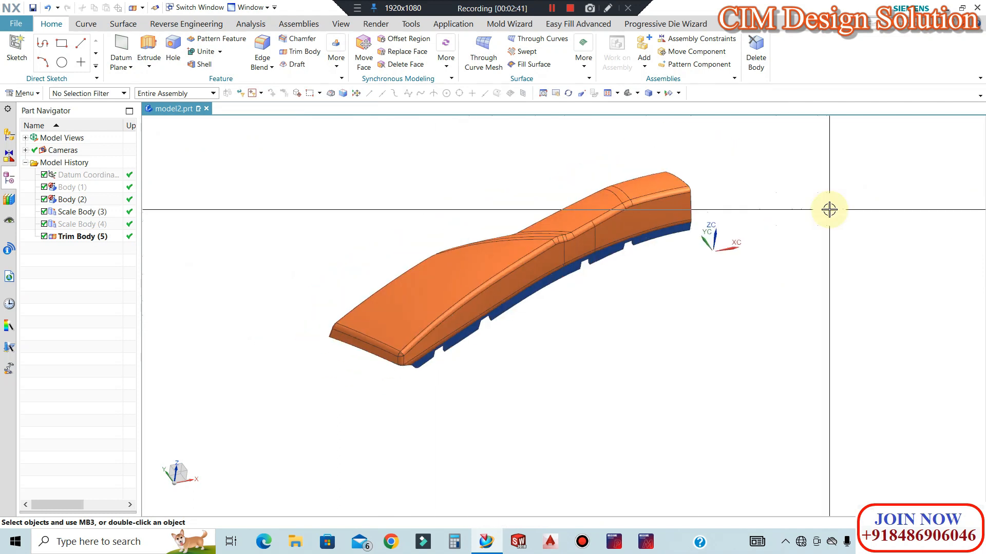
scroll(446, 233, up, 1)
scroll(470, 207, down, 1)
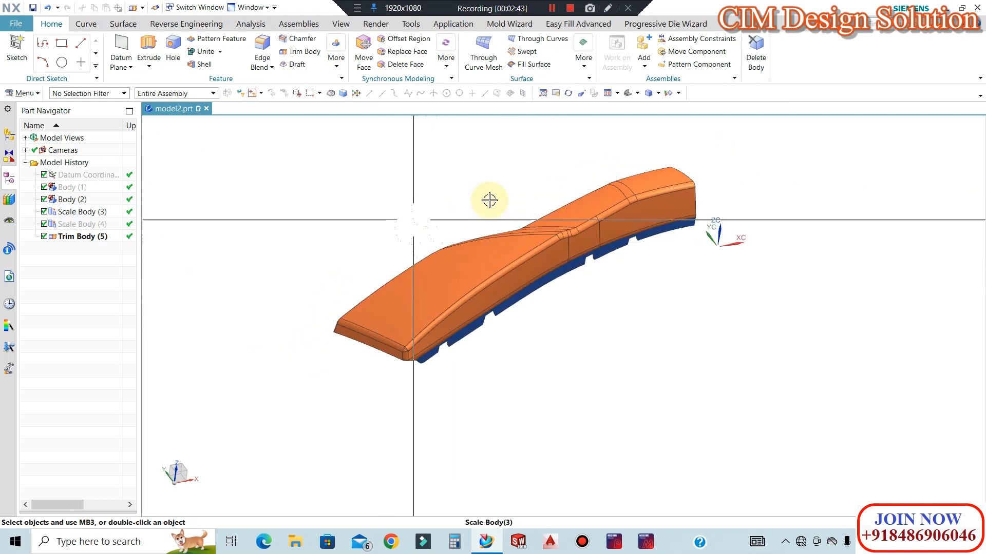
scroll(488, 236, up, 1)
scroll(371, 350, up, 4)
scroll(501, 288, down, 5)
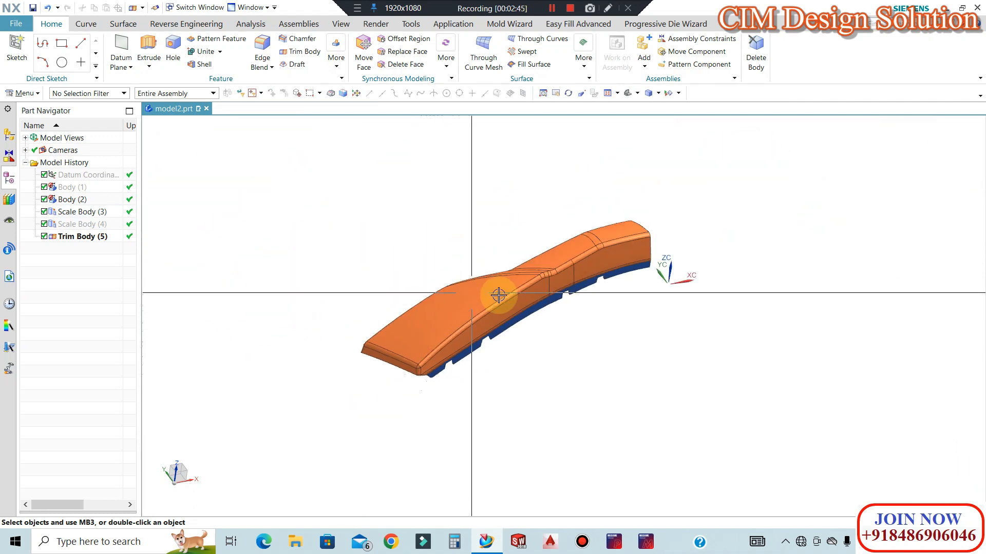
scroll(509, 337, up, 3)
scroll(510, 337, down, 3)
Create an associative isocline curve on all faces of the trimmed half, with the Z-axis as reference direction and a single 0° angle.
click(84, 26)
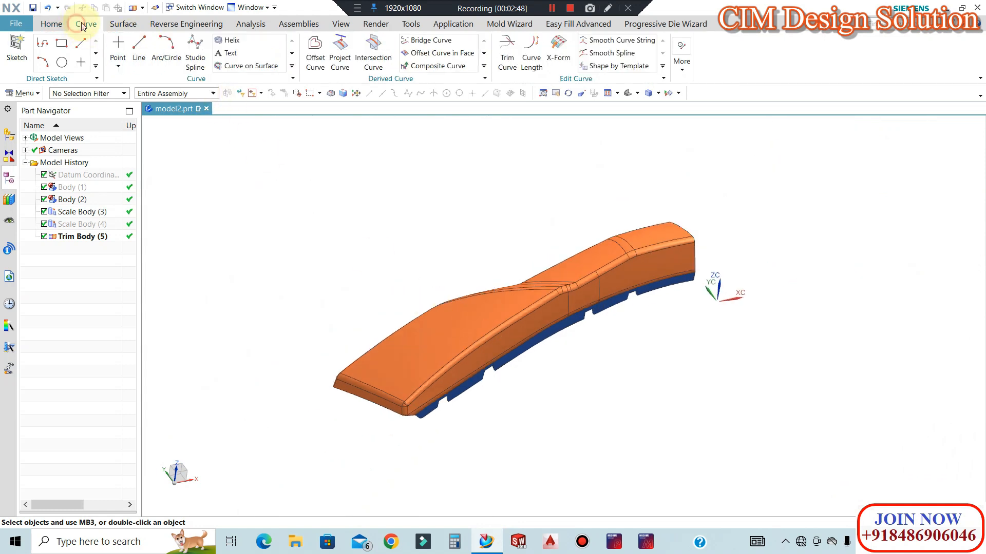
click(485, 68)
click(440, 101)
scroll(723, 194, down, 2)
drag(636, 279, 442, 369)
click(154, 107)
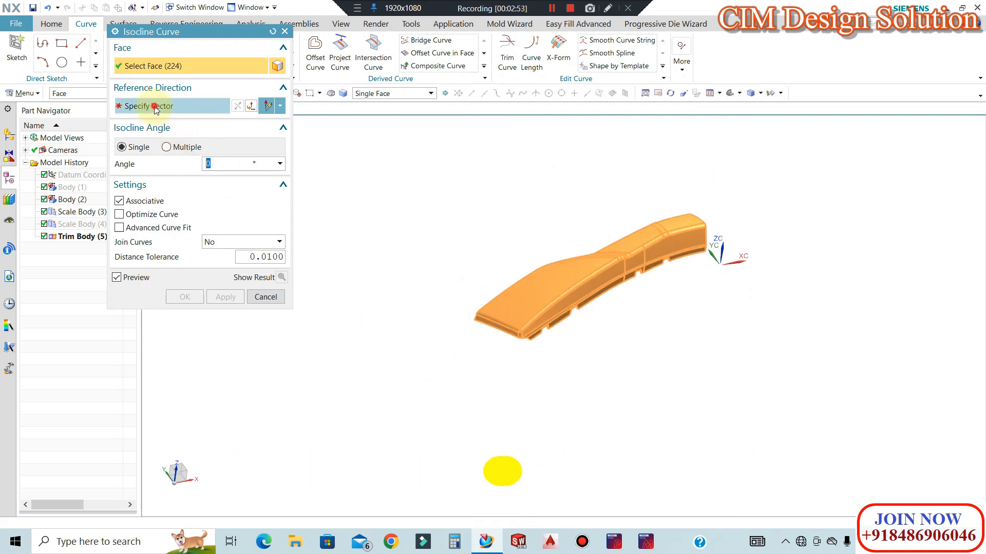
scroll(537, 268, up, 3)
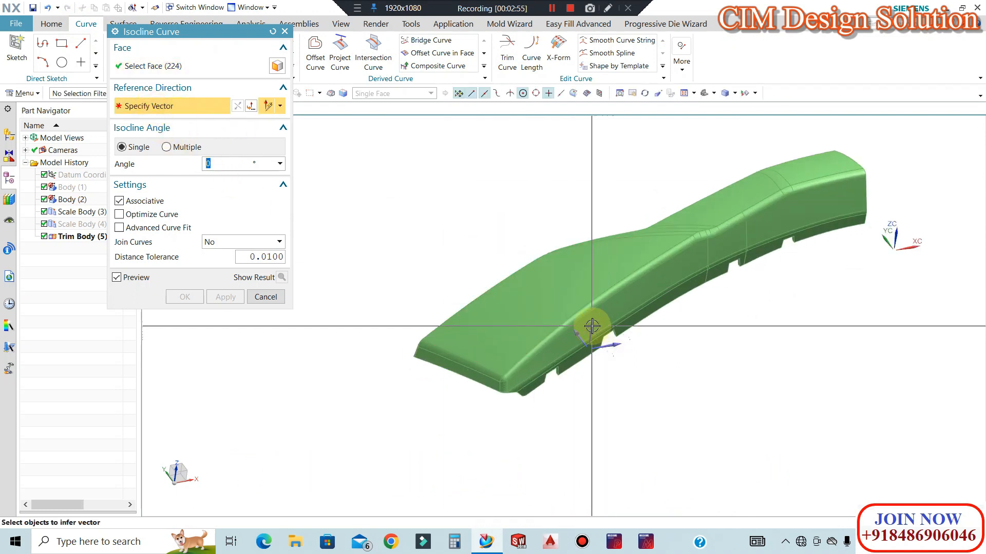
click(591, 326)
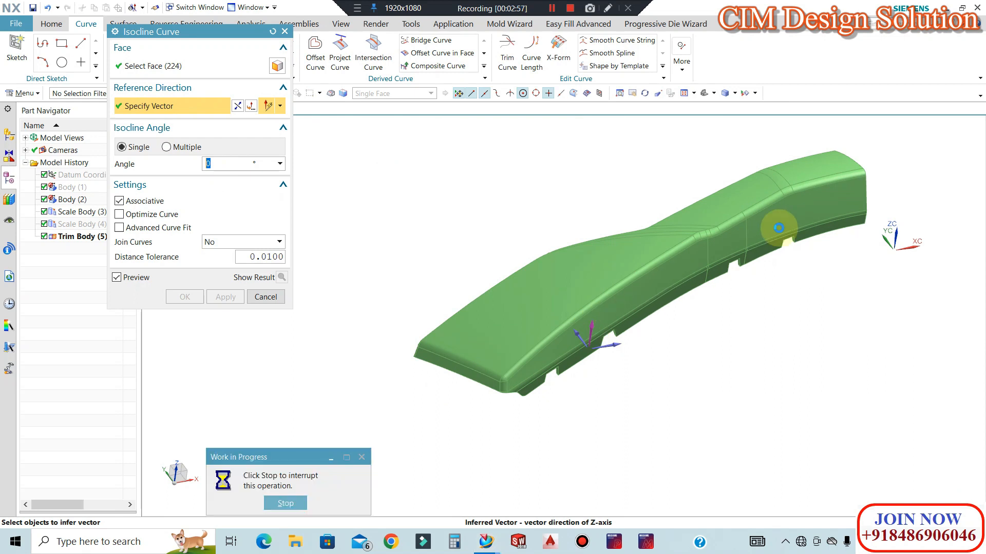
scroll(564, 354, up, 6)
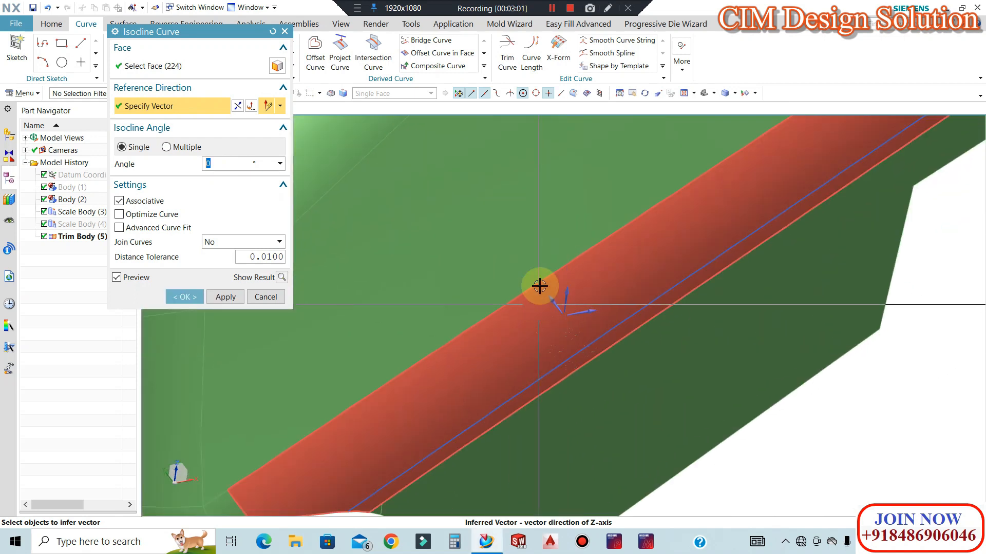
scroll(539, 284, down, 4)
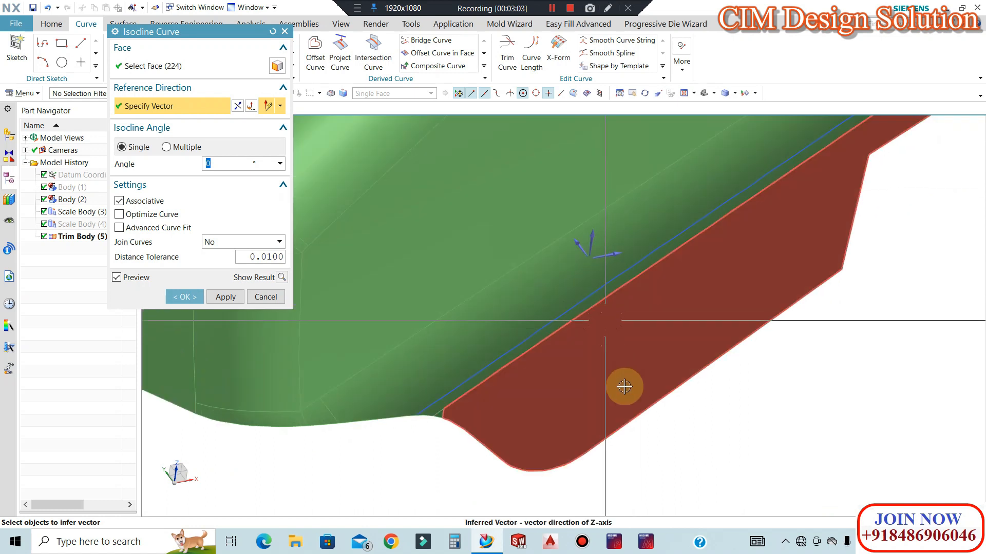
click(180, 297)
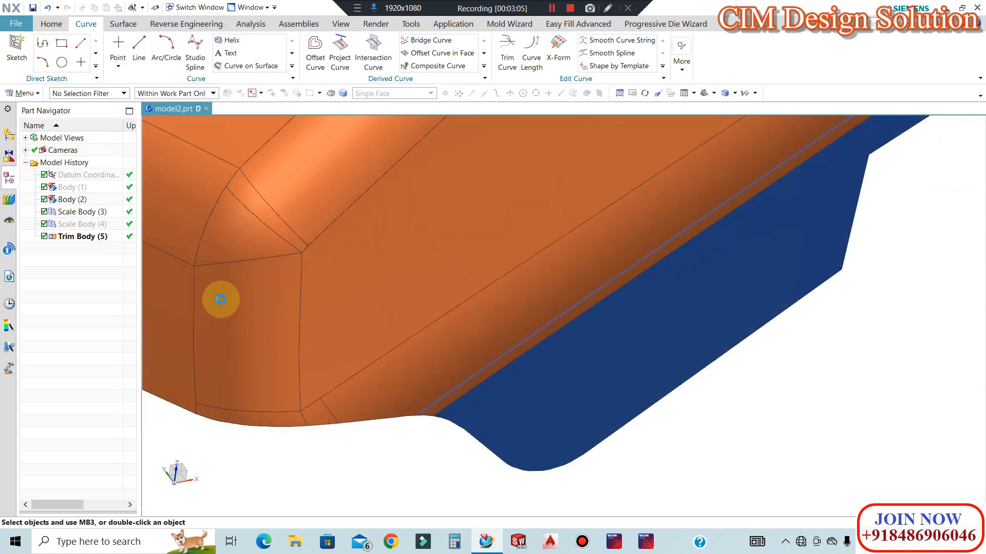
Examine the isocline curve along the part's lower side edge and at its corner end.
scroll(521, 369, down, 5)
scroll(723, 172, down, 3)
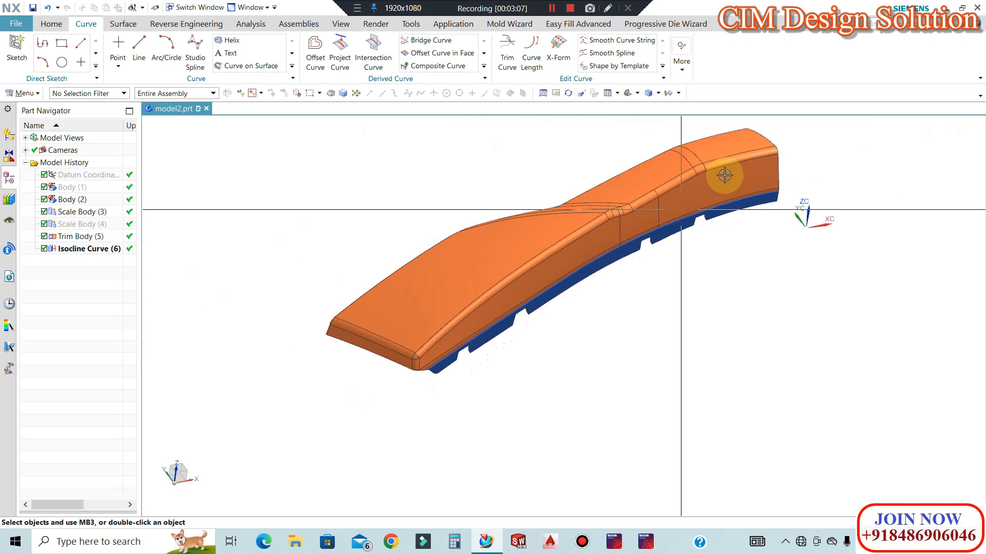
scroll(733, 238, up, 8)
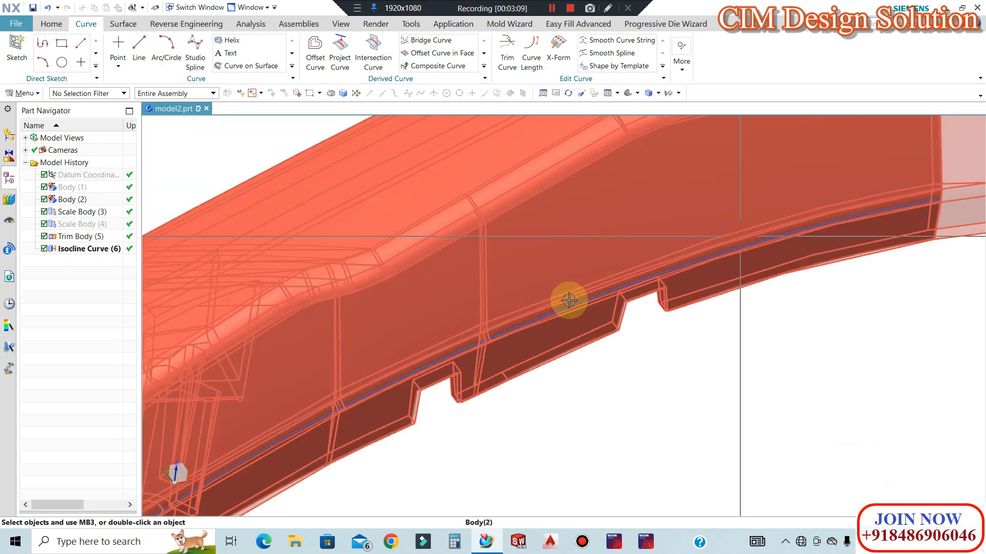
scroll(522, 303, down, 6)
scroll(269, 423, up, 6)
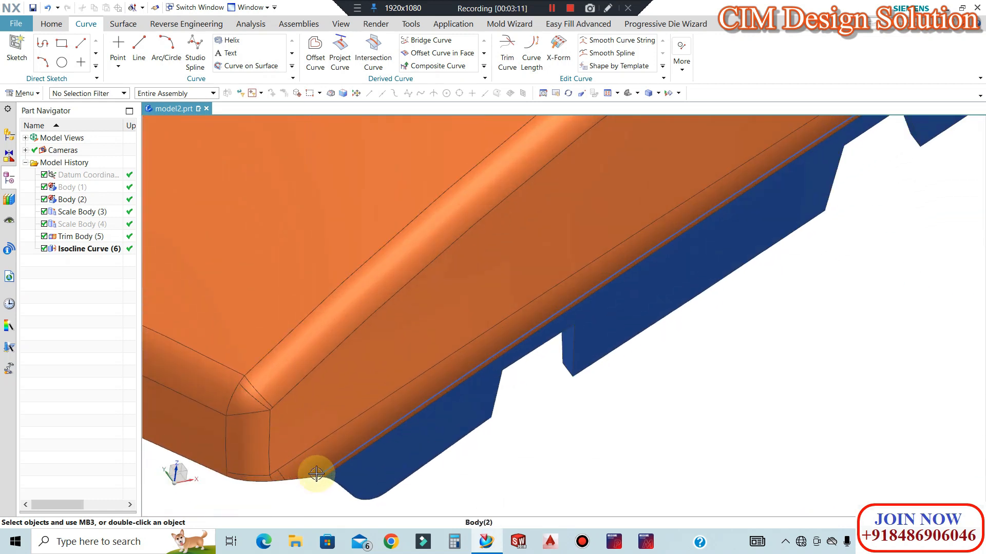
scroll(462, 389, up, 1)
scroll(490, 362, down, 1)
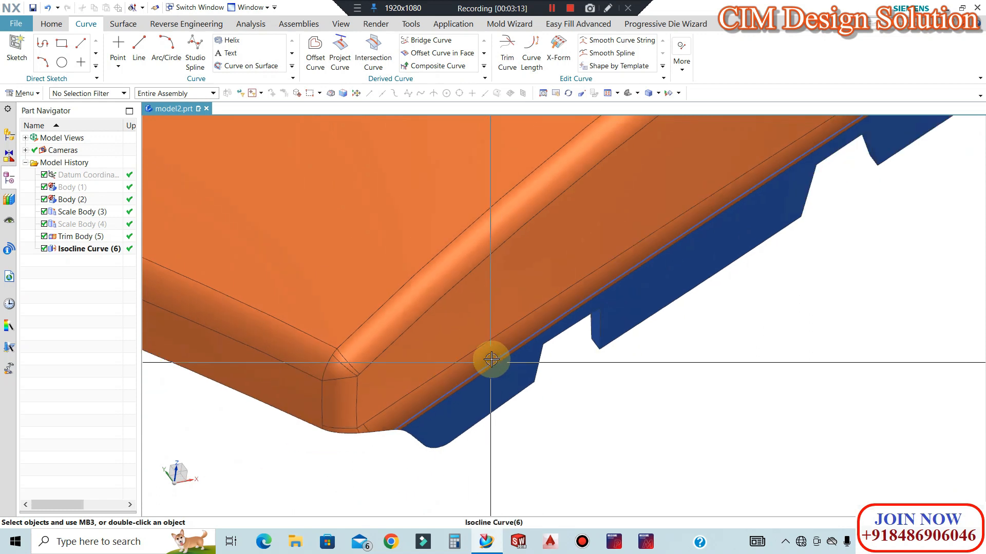
Start a Split Face by curves/edges and select the five adjoining rounded faces along the part's lower side edge.
click(498, 25)
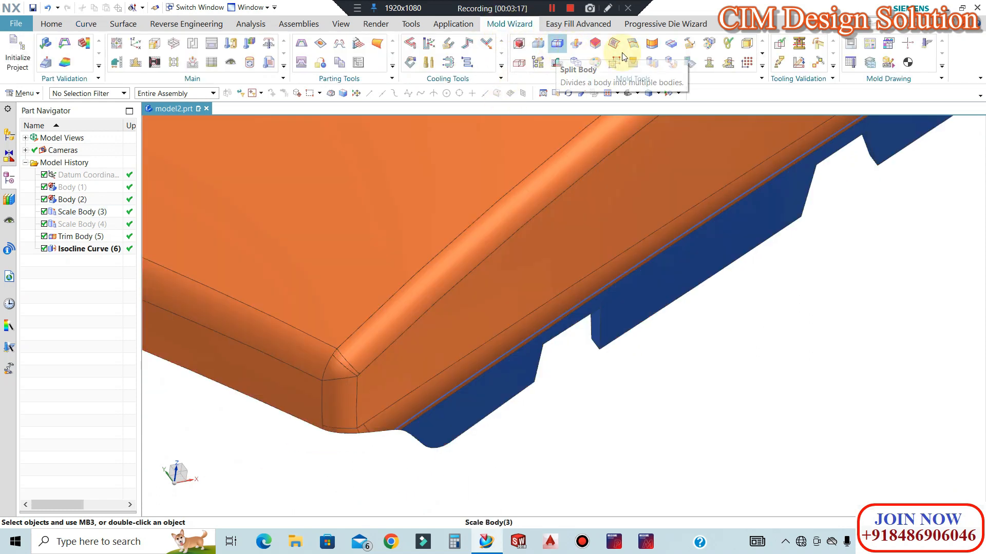
click(671, 43)
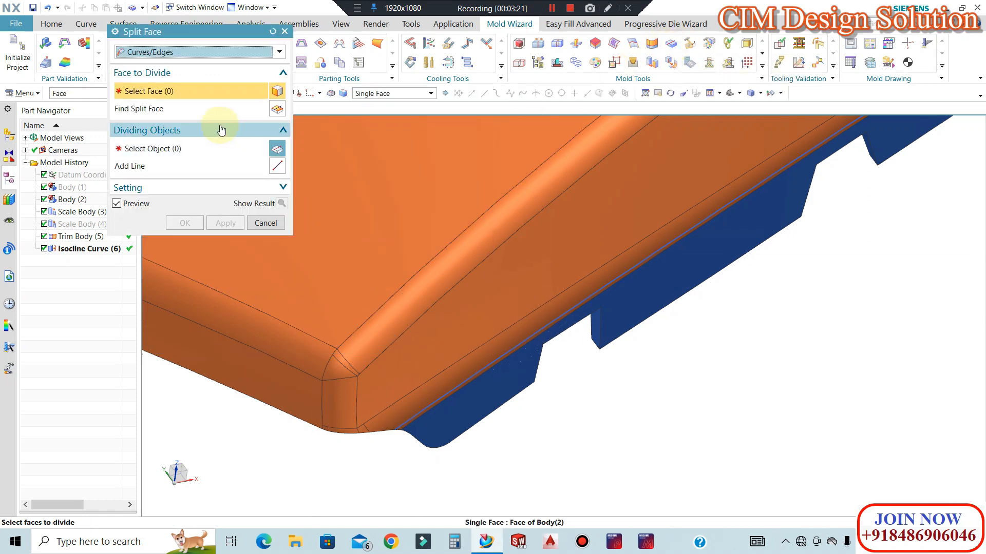
click(460, 377)
middle_drag(385, 451, 748, 204)
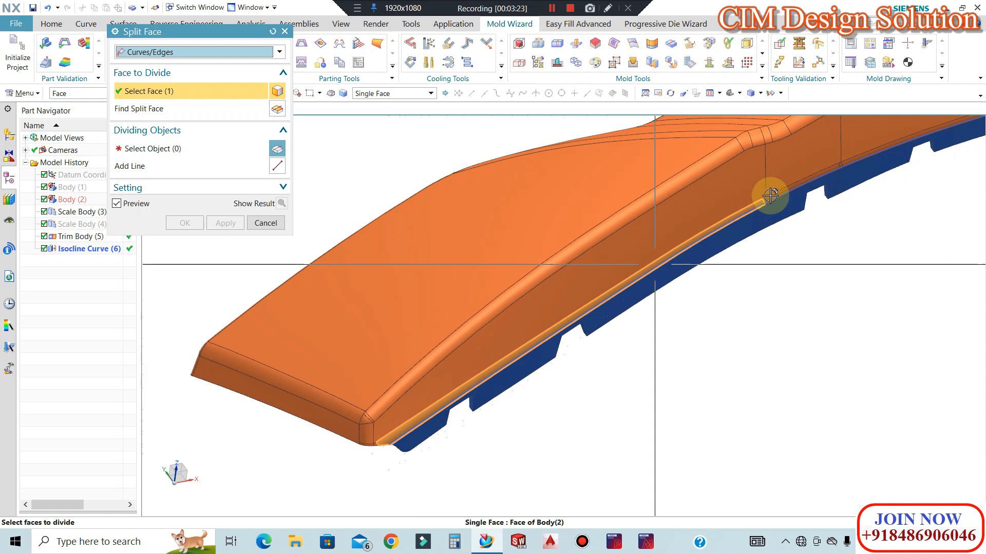
scroll(774, 187, up, 3)
scroll(728, 216, up, 2)
click(716, 220)
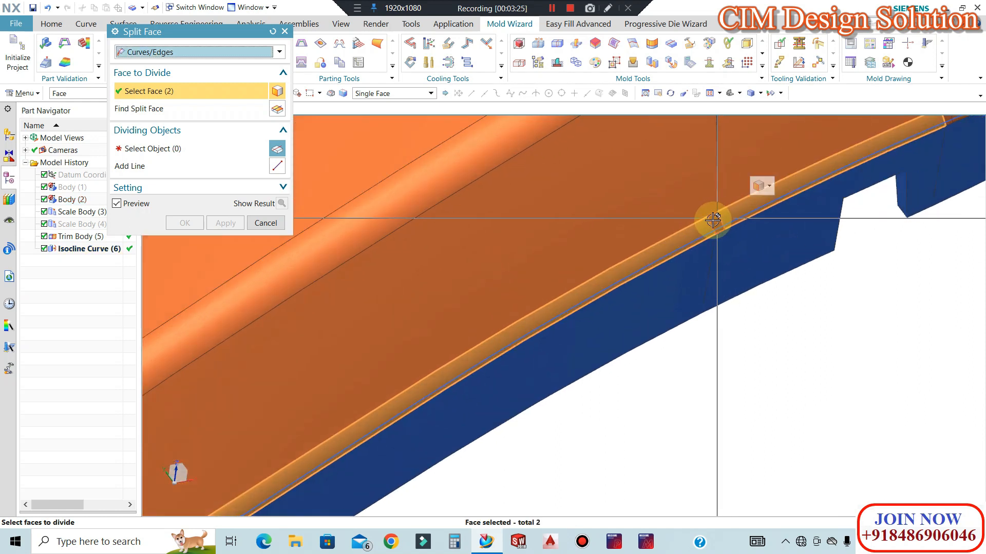
scroll(616, 269, down, 3)
scroll(793, 178, up, 2)
scroll(766, 186, up, 4)
click(734, 200)
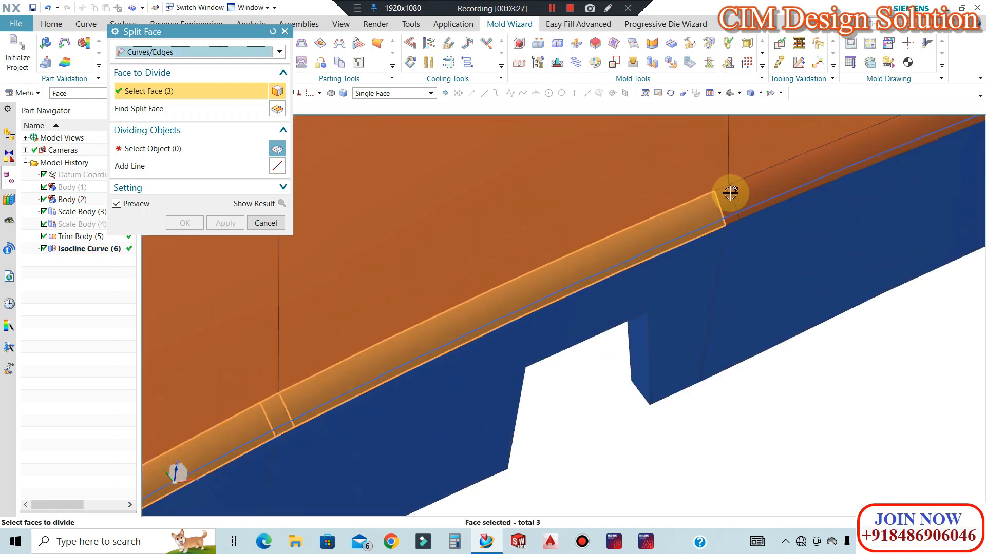
click(763, 188)
scroll(563, 332, down, 5)
scroll(563, 333, down, 3)
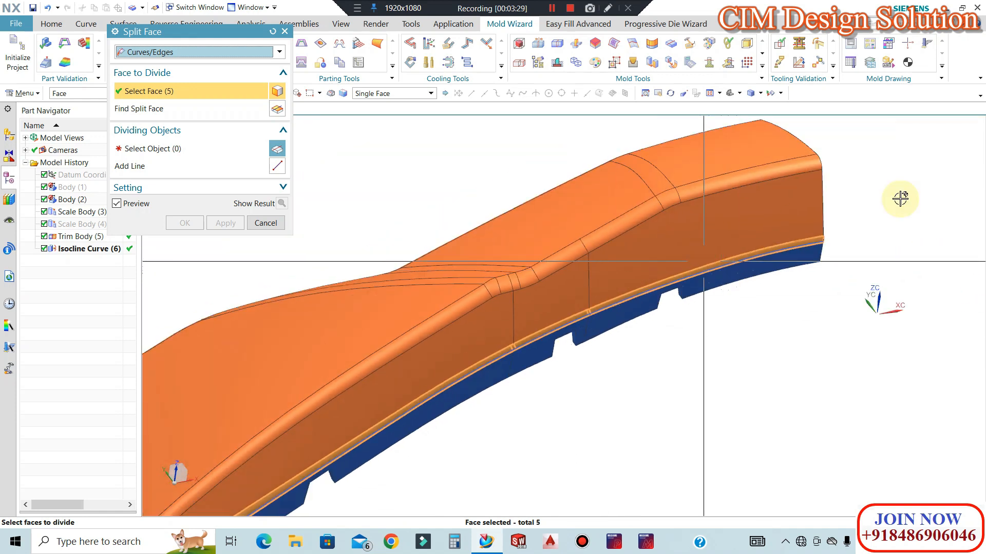
scroll(896, 198, down, 2)
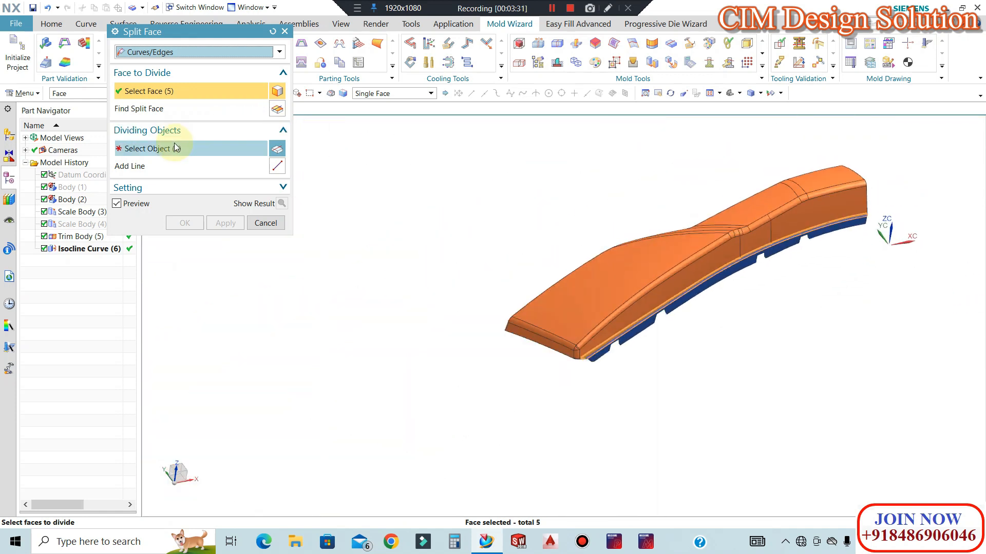
Divide the selected edge faces using the five isocline curve segments that run along them.
click(154, 148)
scroll(554, 321, up, 2)
scroll(616, 385, up, 3)
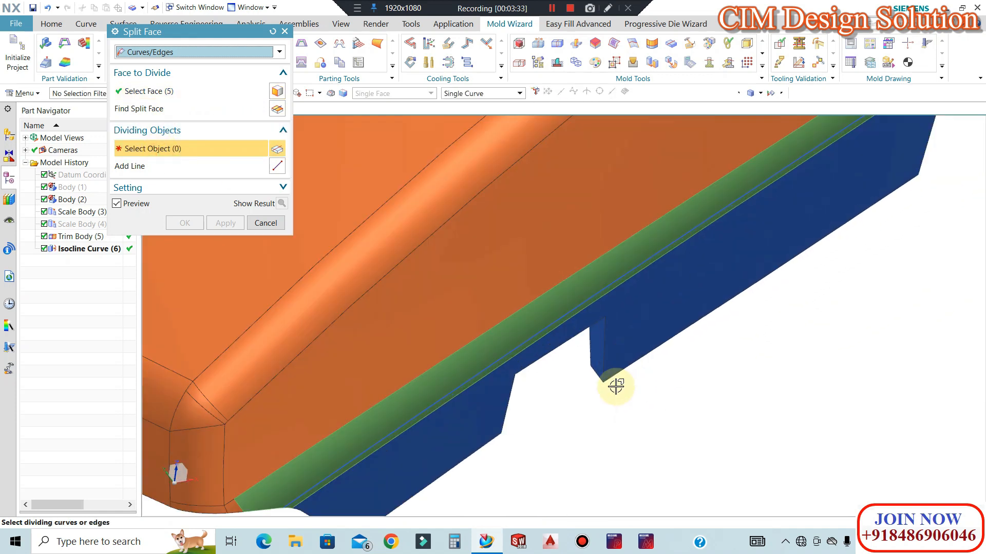
scroll(396, 288, up, 3)
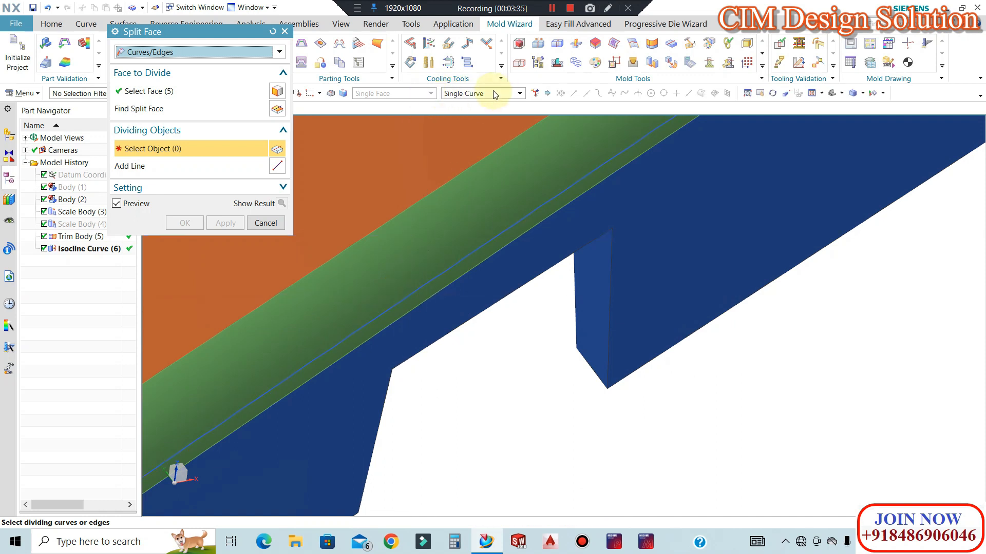
click(431, 273)
scroll(510, 282, down, 2)
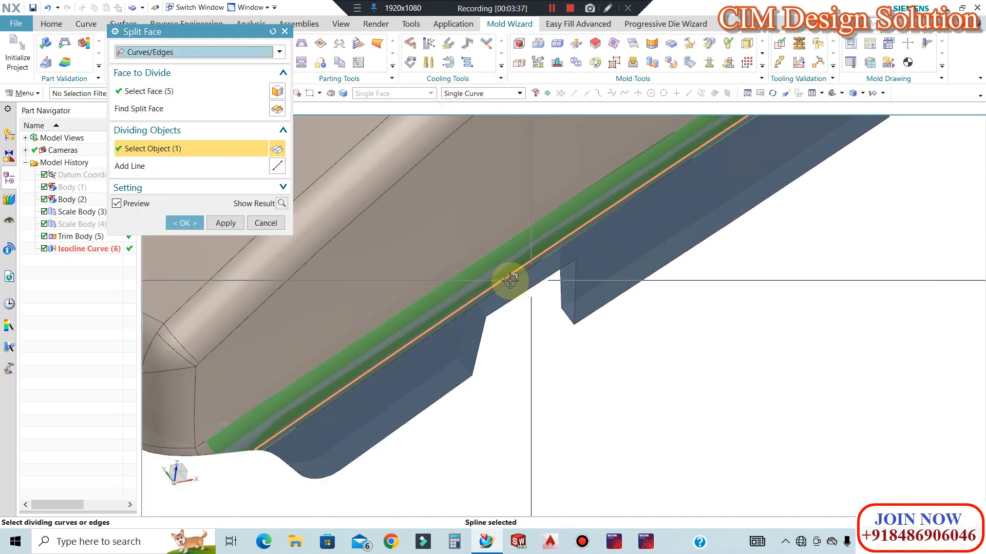
scroll(747, 151, down, 2)
scroll(763, 146, up, 3)
scroll(571, 263, down, 4)
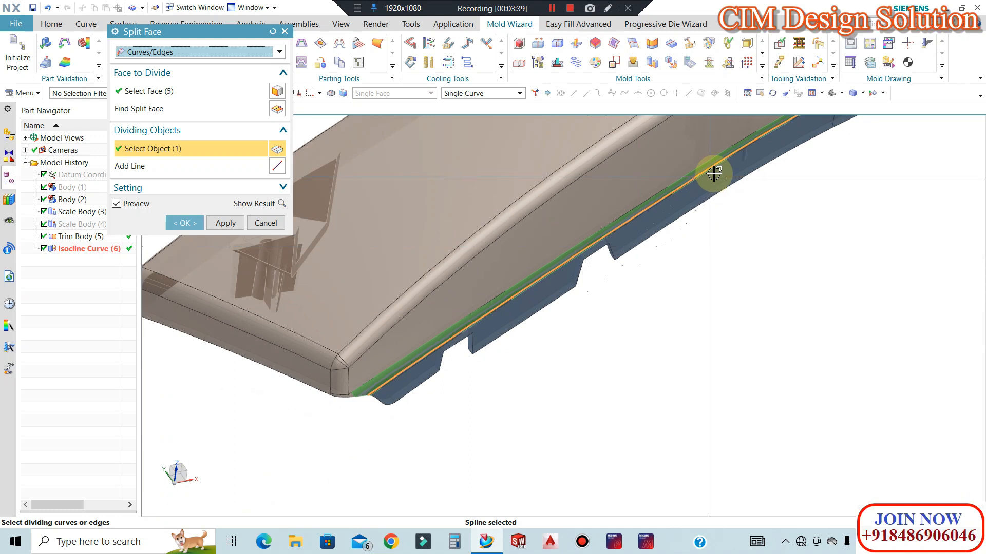
scroll(715, 172, up, 5)
scroll(554, 286, down, 3)
scroll(719, 200, up, 4)
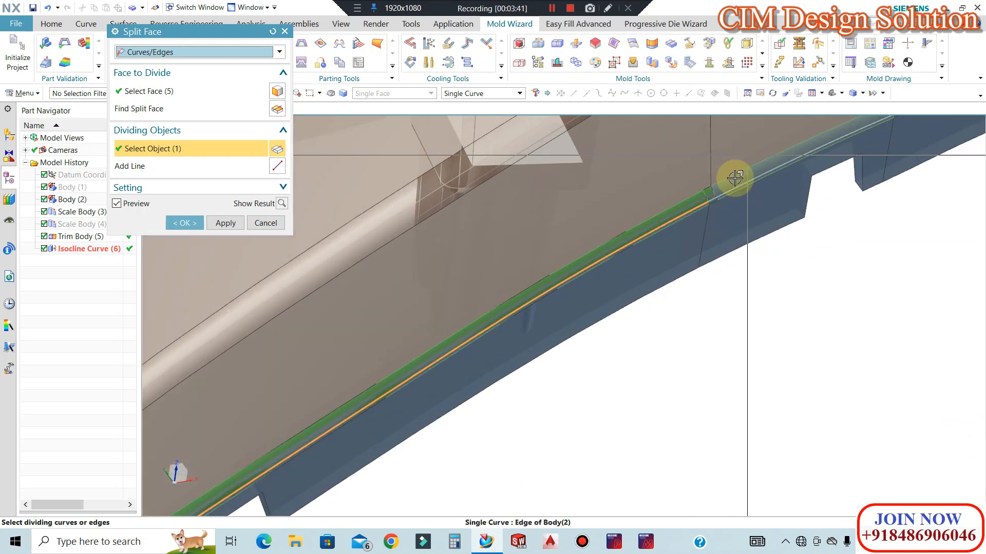
click(686, 211)
scroll(724, 201, up, 1)
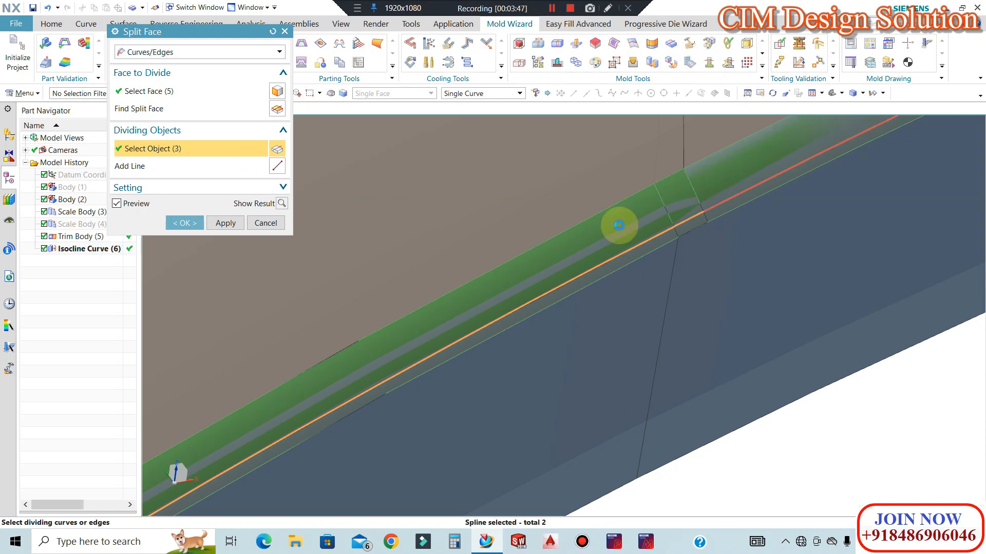
scroll(513, 246, down, 4)
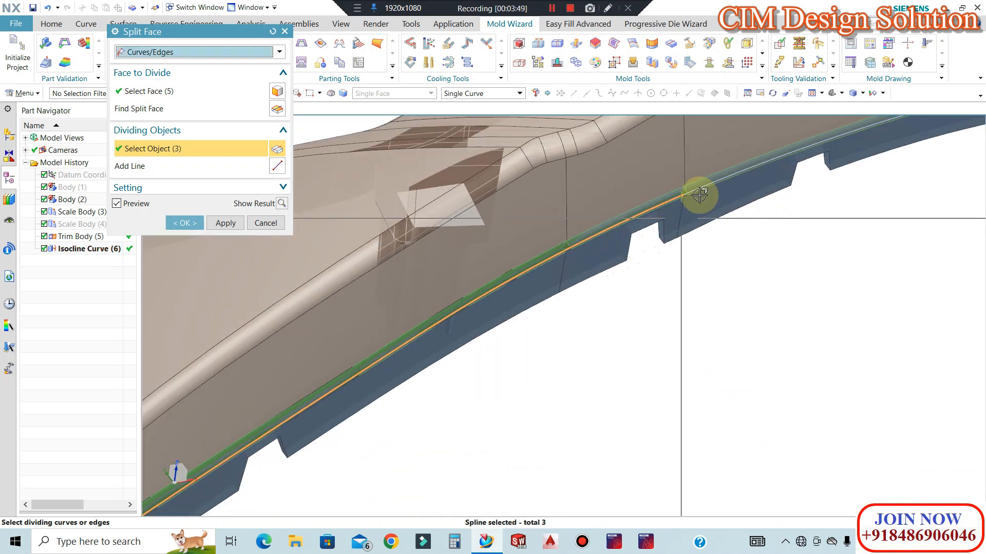
scroll(691, 191, up, 3)
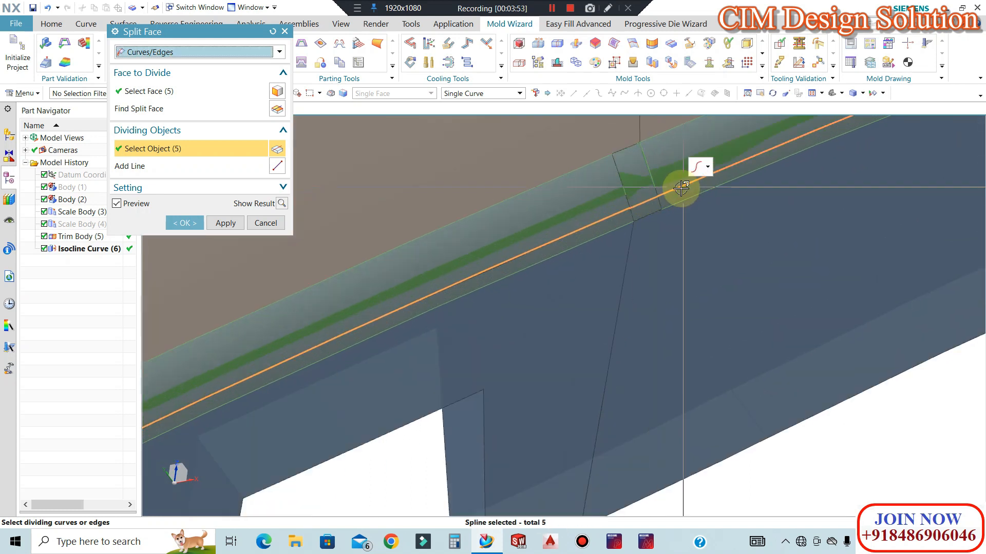
scroll(552, 241, down, 5)
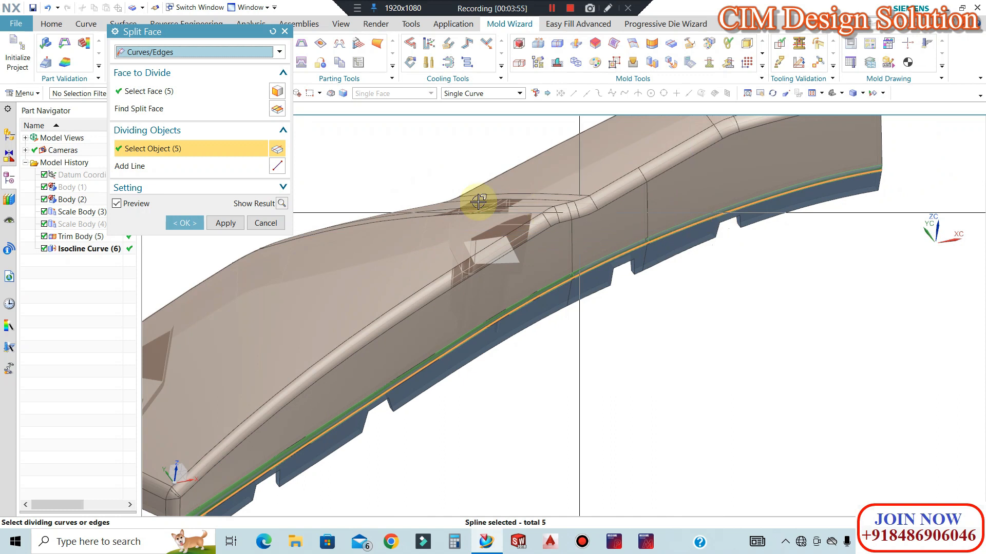
click(175, 229)
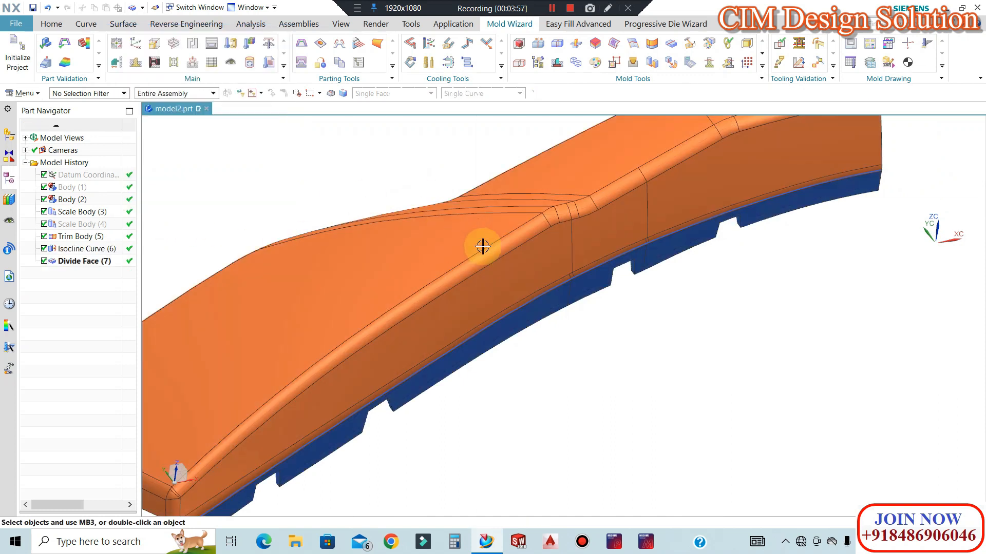
Examine the divided rounded faces along the lower side edge and at the corner end.
scroll(430, 352, down, 5)
scroll(429, 374, up, 8)
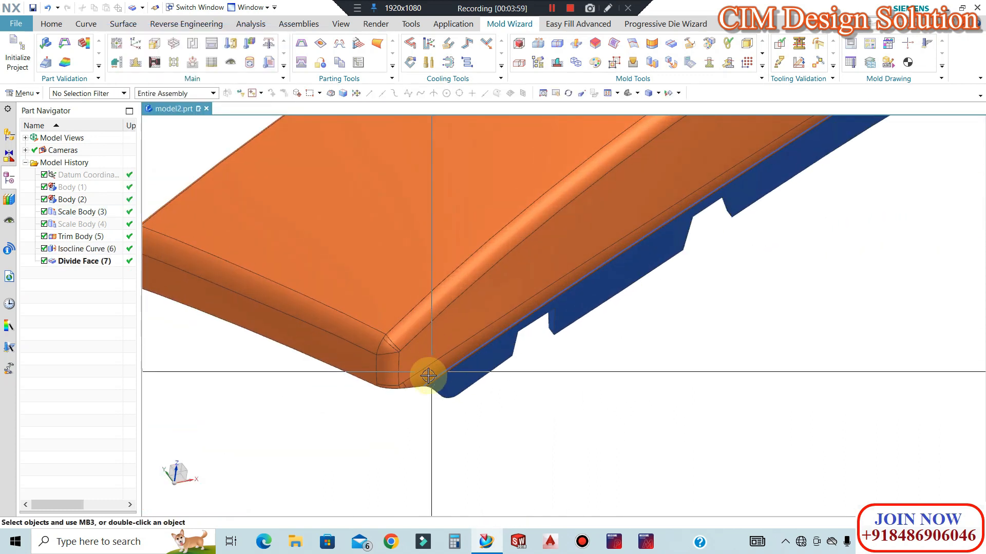
scroll(438, 383, up, 3)
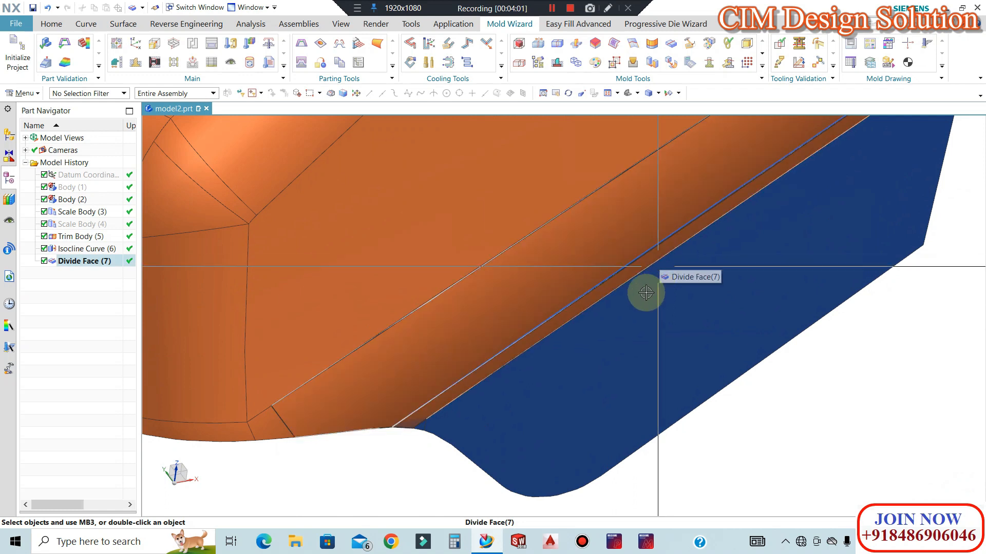
scroll(654, 289, down, 3)
scroll(581, 323, up, 1)
scroll(565, 328, up, 2)
scroll(618, 301, down, 4)
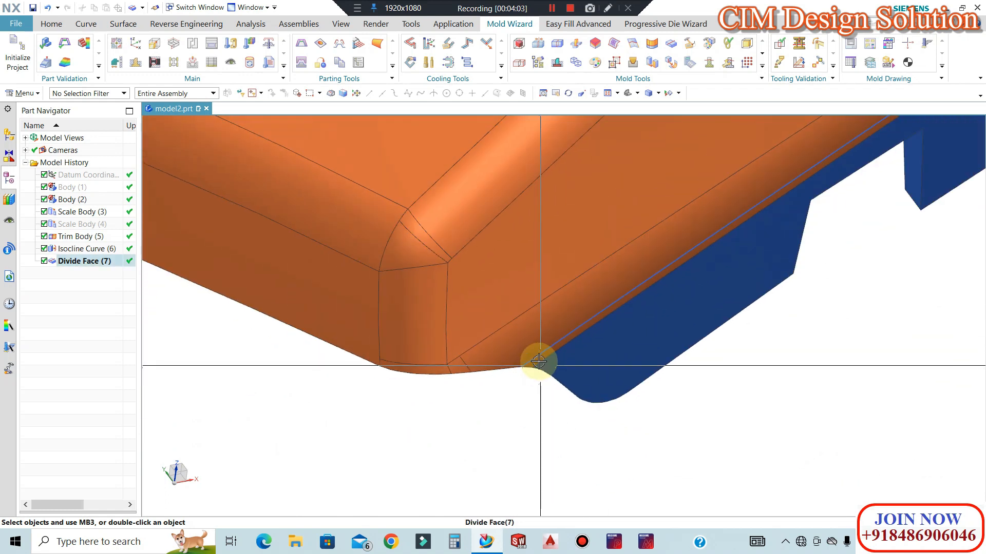
scroll(530, 352, up, 2)
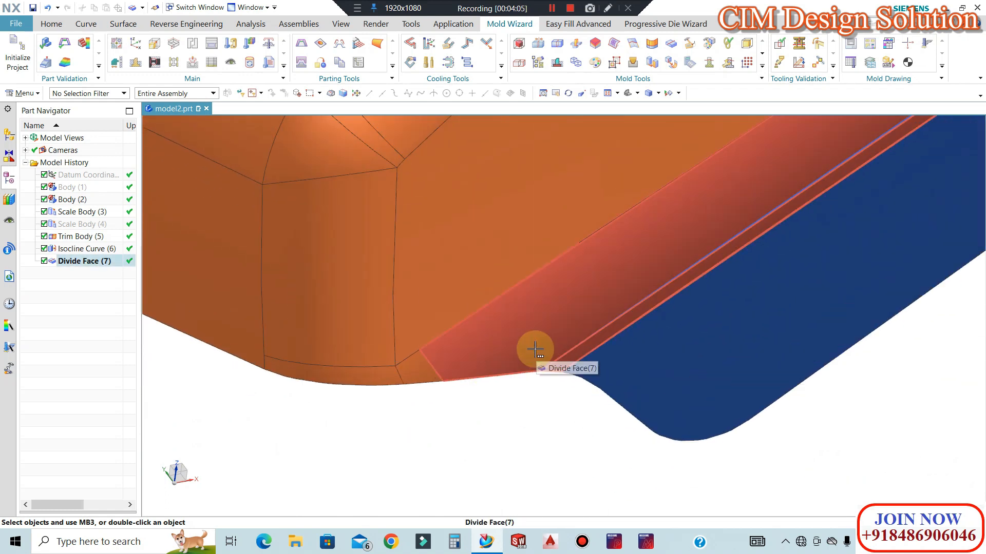
scroll(500, 391, down, 1)
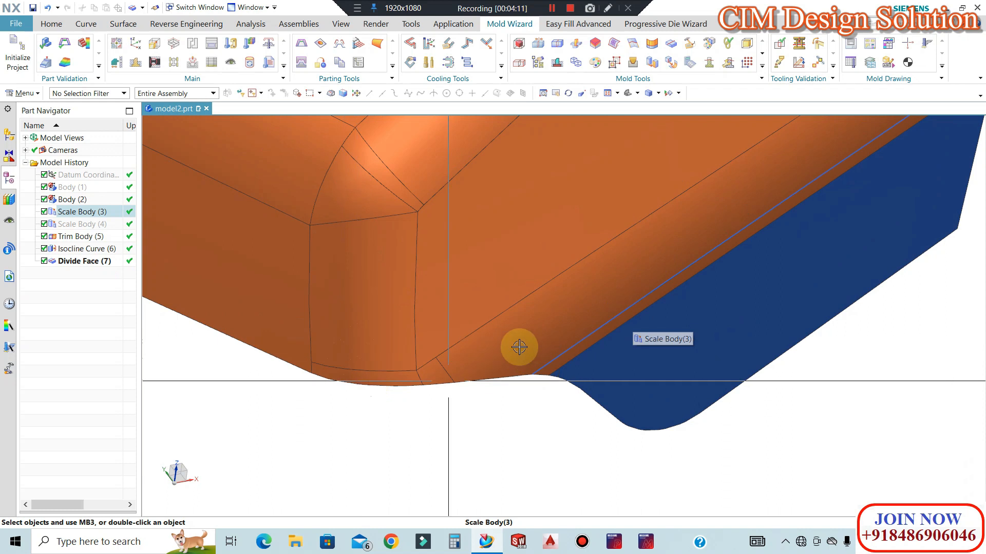
scroll(539, 328, up, 2)
scroll(544, 393, down, 8)
middle_drag(566, 376, 530, 396)
scroll(522, 422, up, 4)
scroll(544, 349, down, 4)
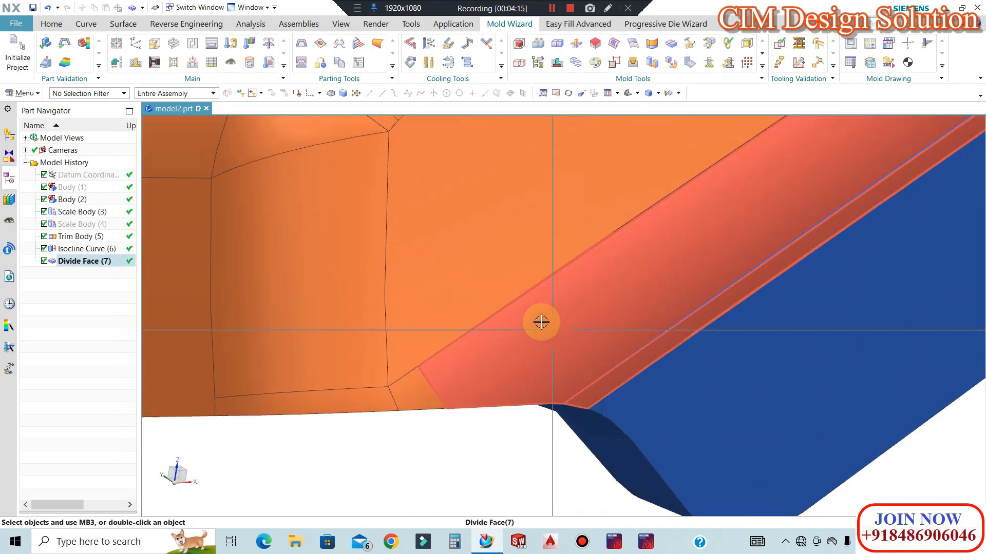
scroll(534, 374, up, 7)
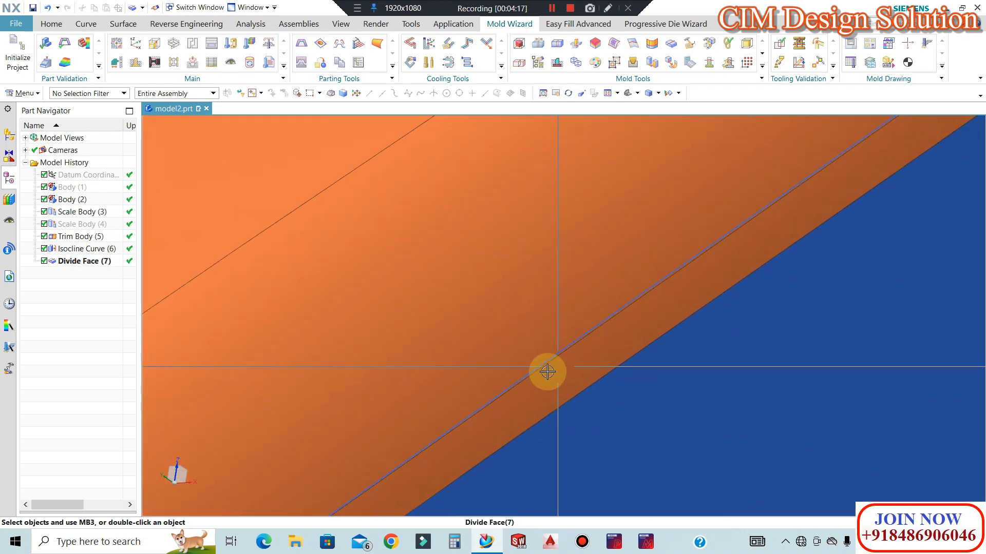
scroll(539, 354, down, 5)
key(ctrl+j)
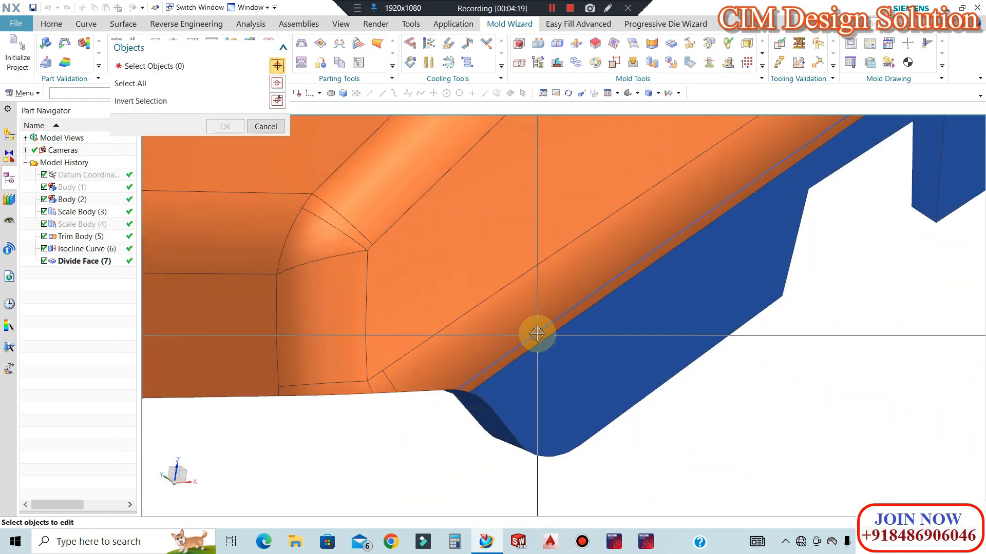
click(458, 385)
scroll(392, 304, down, 6)
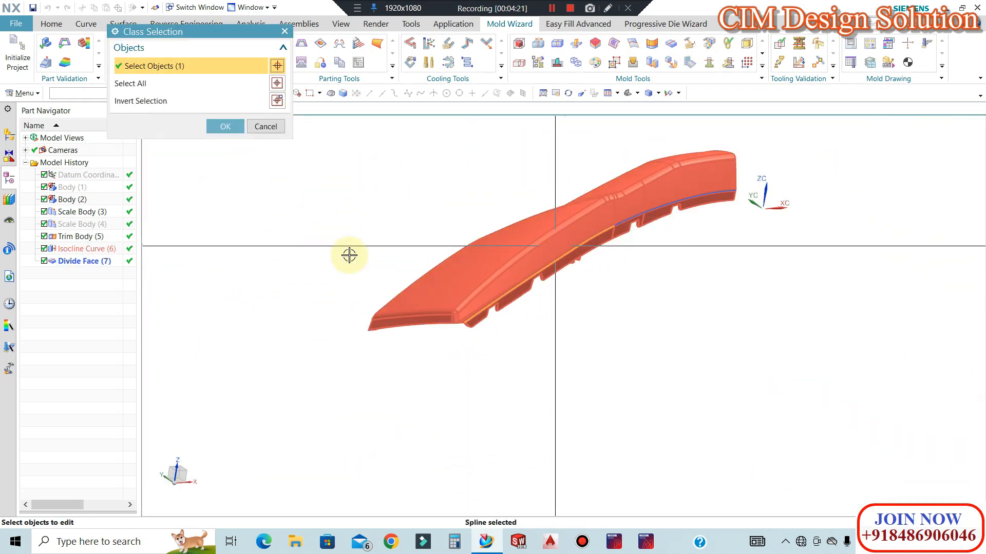
middle_click(328, 253)
Move the isocline curves to layer 100 and hide that layer, listing only the layers with objects.
key(ctrl+j)
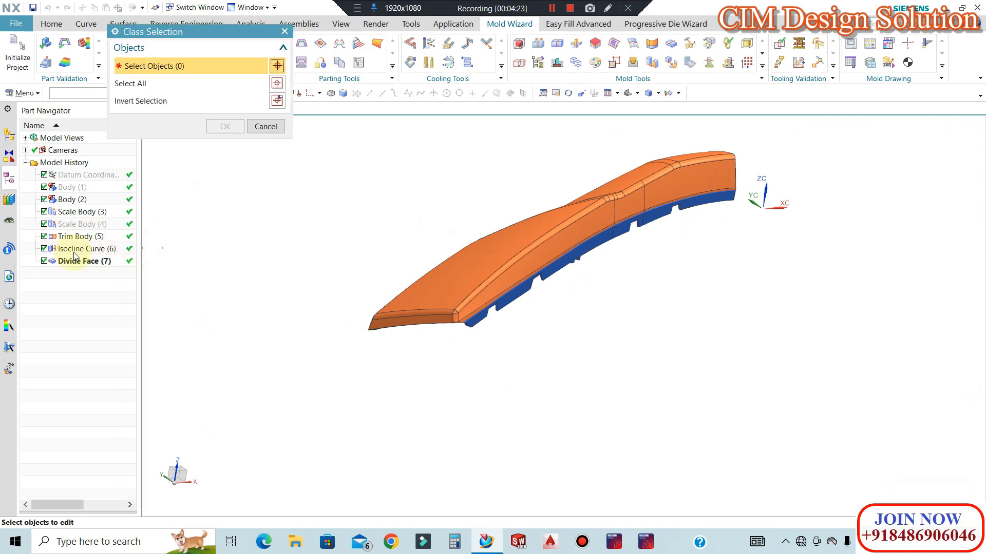
middle_click(281, 248)
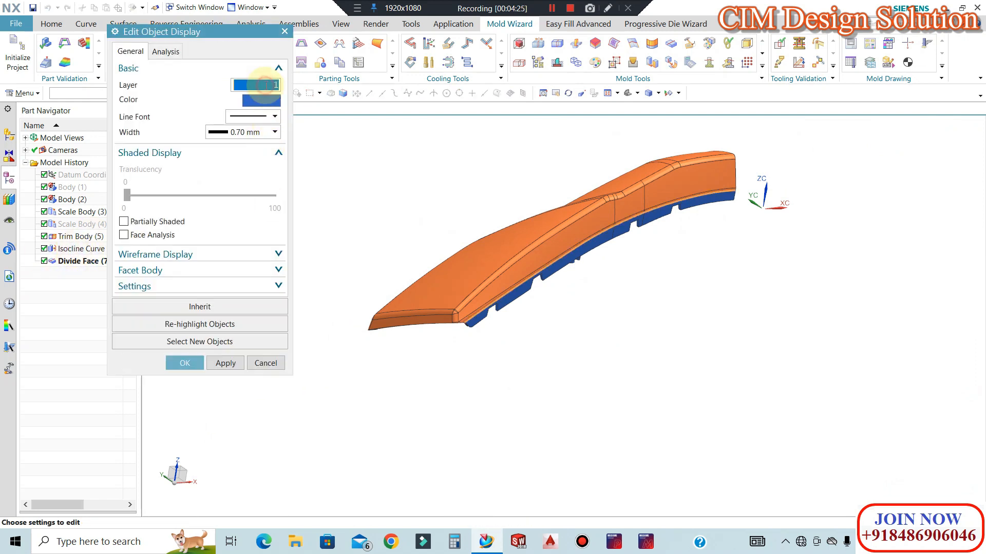
key(Return)
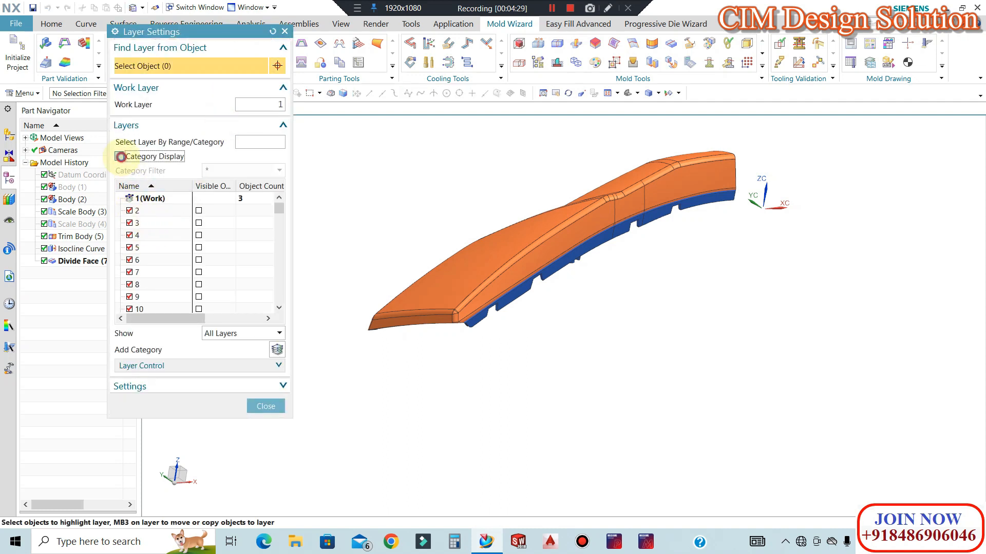
click(120, 156)
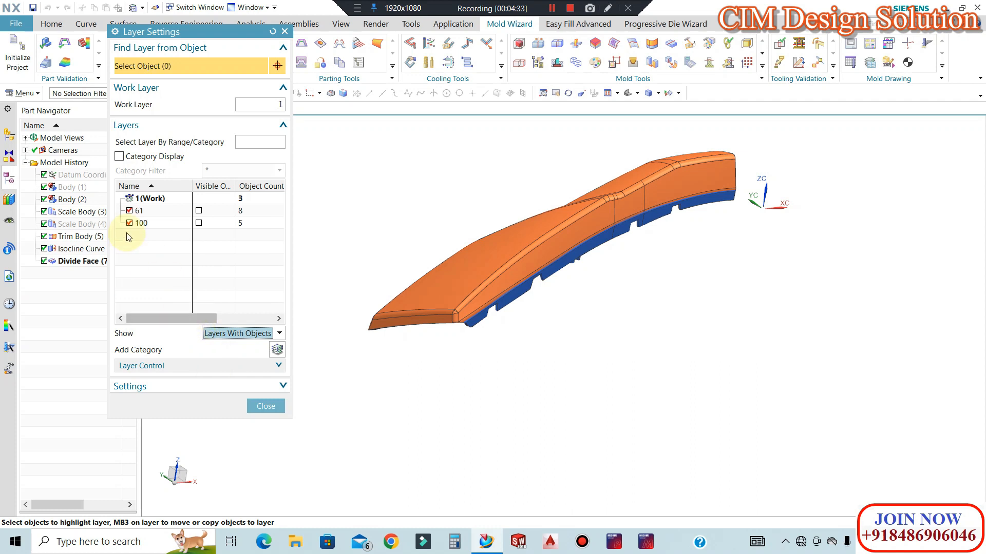
click(265, 406)
Start editing object display with selection limited to faces, and select the first narrow divided face along the lower side edge.
scroll(517, 264, up, 4)
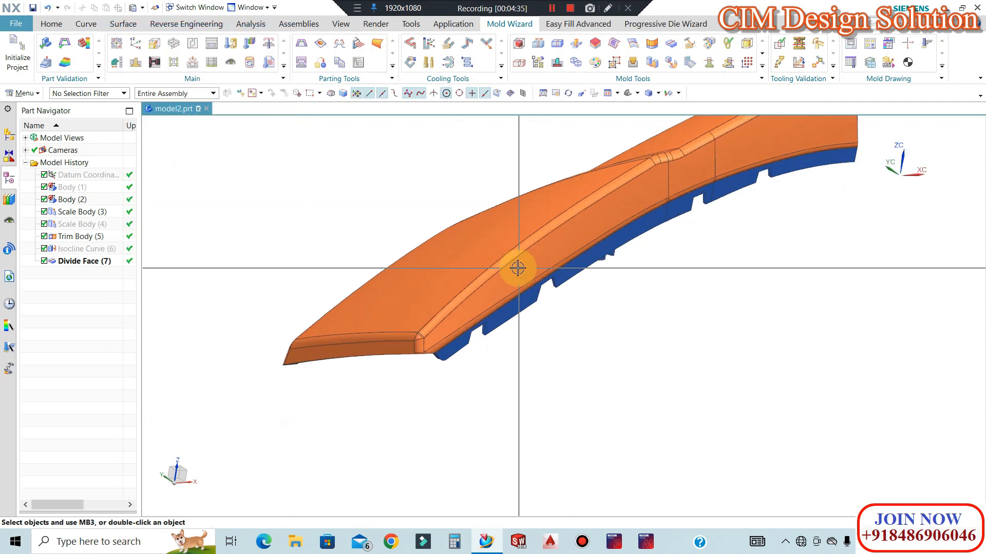
scroll(390, 431, up, 6)
key(ctrl+j)
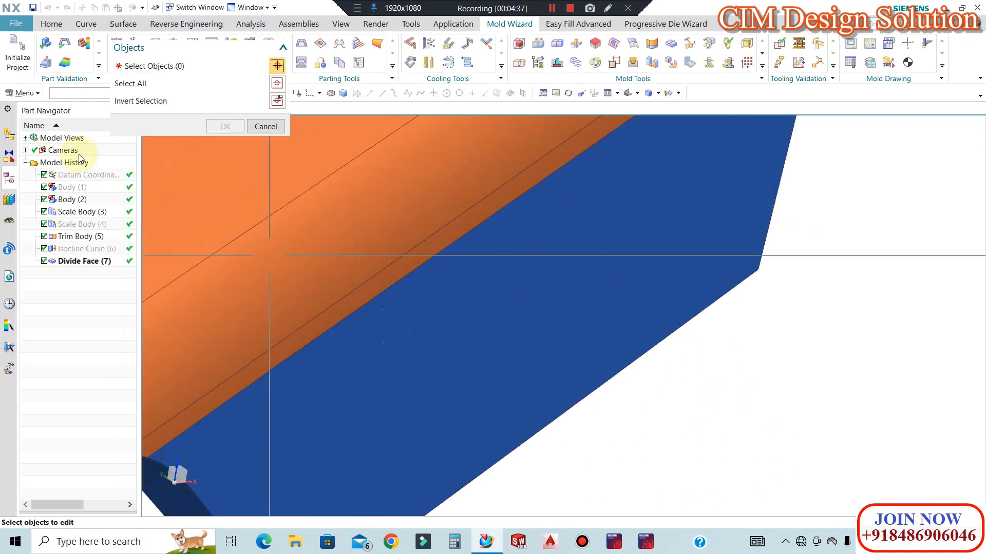
click(67, 93)
click(70, 149)
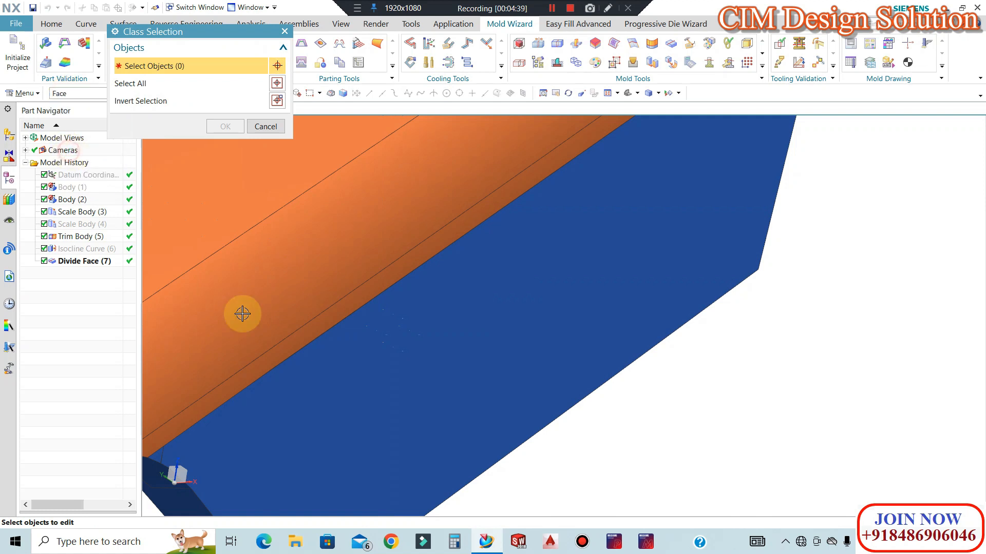
click(262, 369)
scroll(345, 352, down, 6)
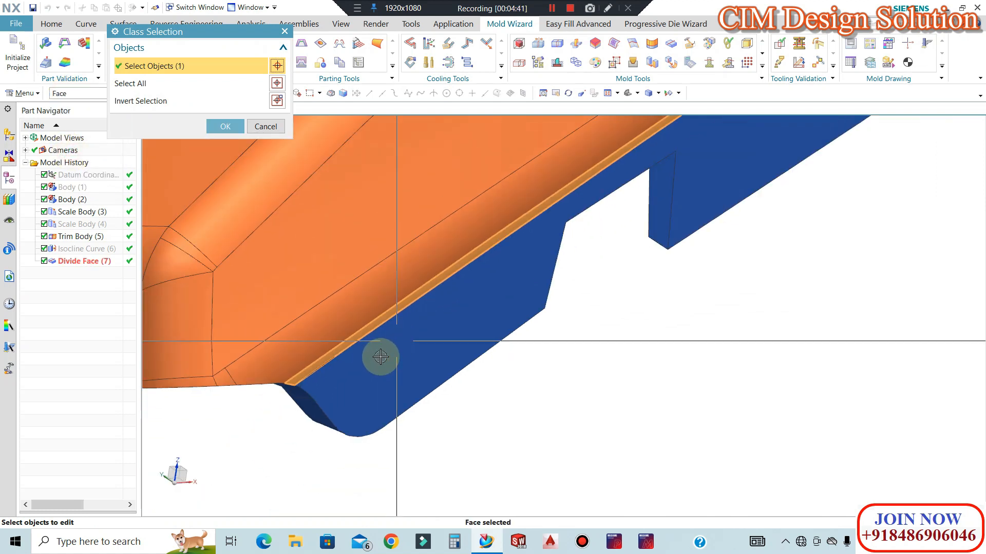
scroll(715, 165, down, 4)
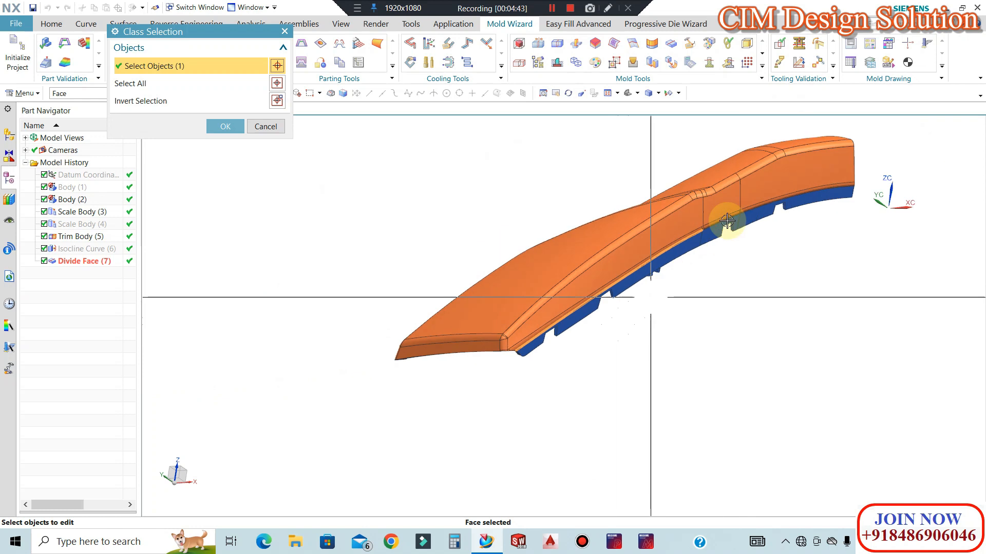
Add the remaining four narrow divided faces along the lower side edge to the selection.
scroll(695, 227, up, 8)
click(658, 226)
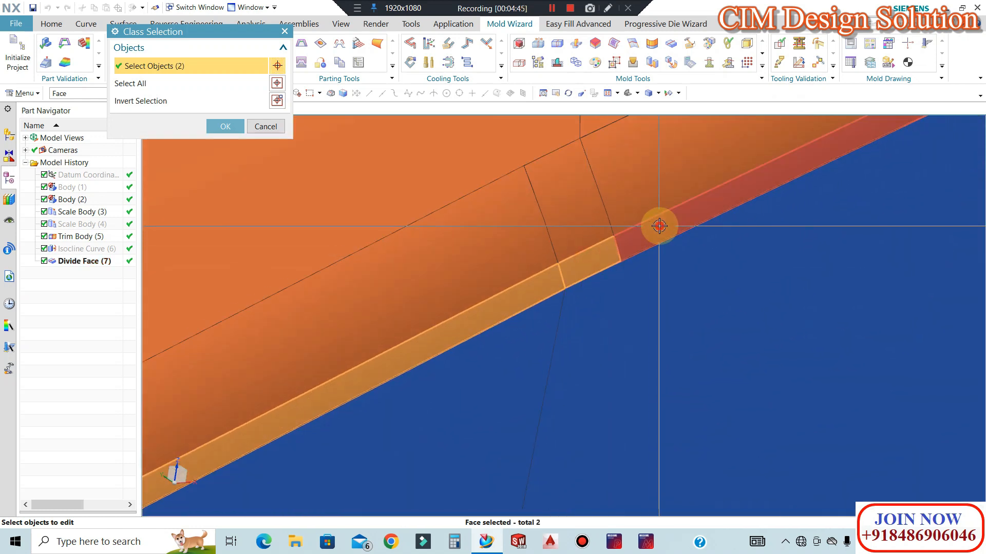
click(552, 295)
scroll(660, 235, down, 2)
scroll(623, 216, up, 6)
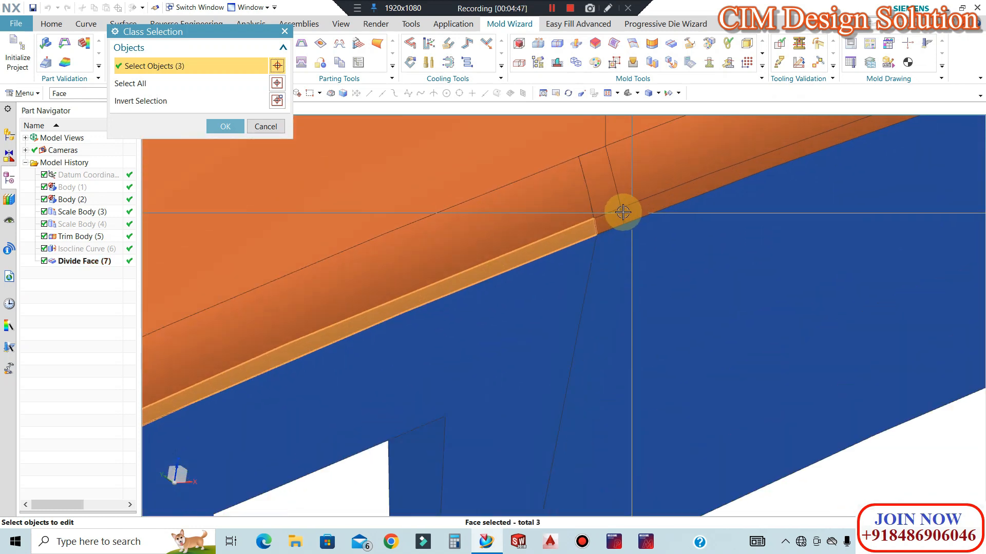
click(590, 238)
click(653, 208)
scroll(441, 301, down, 6)
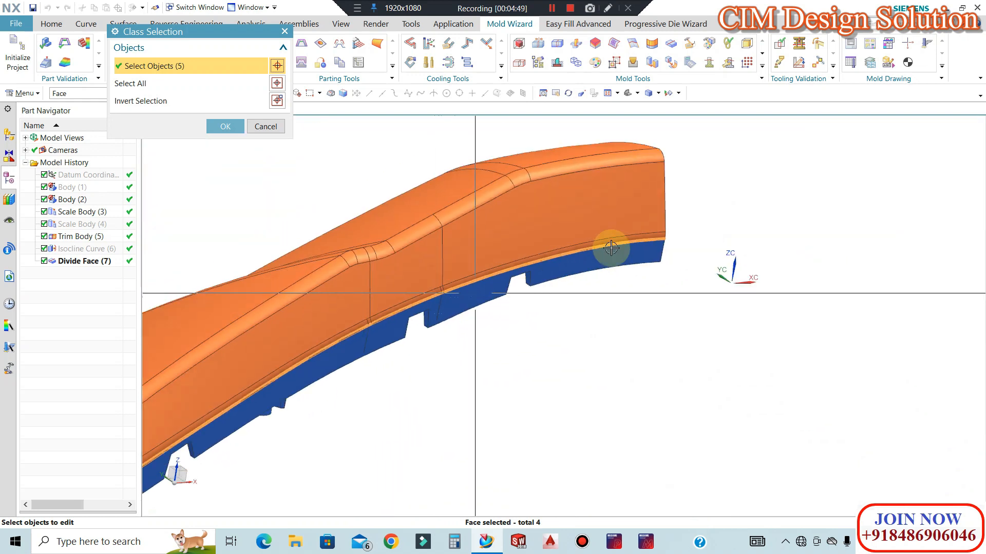
scroll(802, 206, down, 2)
Make the five narrow faces inherit the display properties of the adjacent blue side face.
click(228, 126)
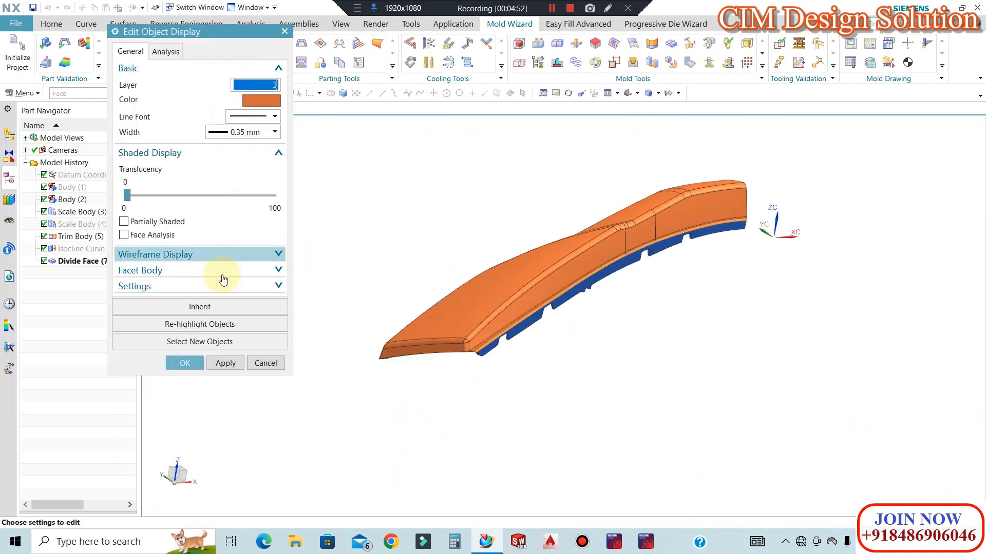
click(225, 304)
scroll(506, 327, up, 3)
scroll(506, 326, up, 3)
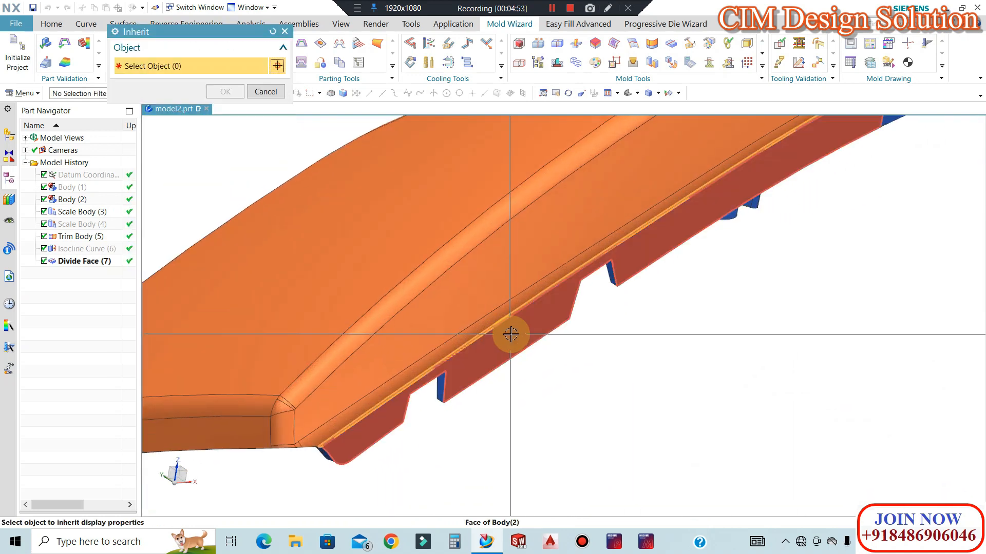
click(509, 333)
click(226, 93)
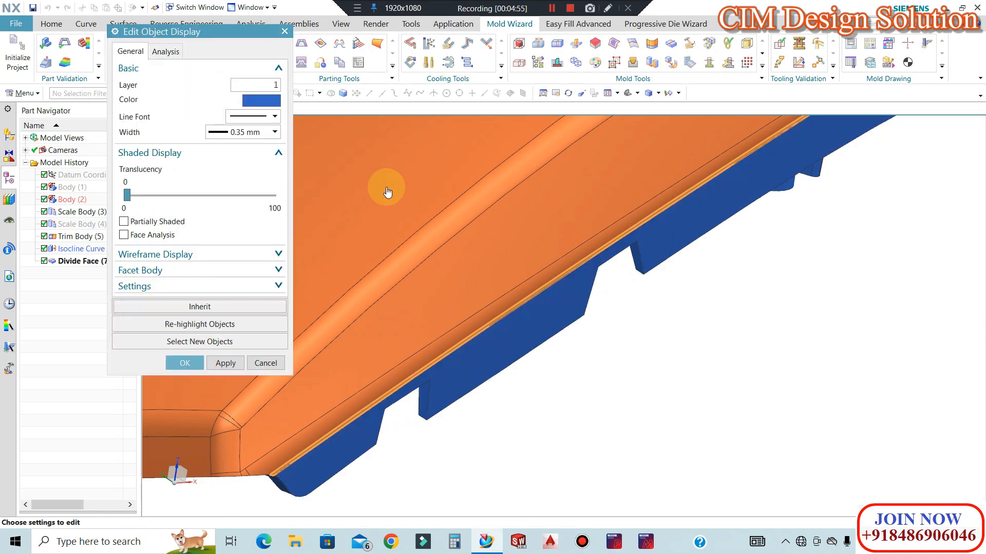
middle_click(355, 337)
Examine the colour boundary along the lower side edge and at the corner end of the part.
scroll(452, 323, up, 6)
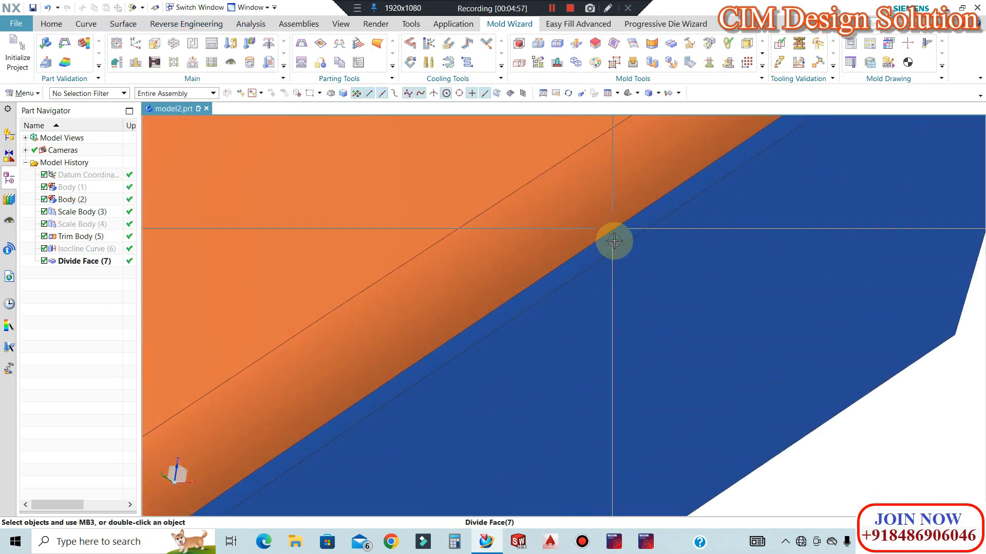
scroll(614, 241, down, 2)
scroll(604, 273, down, 5)
scroll(489, 341, up, 6)
scroll(582, 271, down, 5)
middle_drag(392, 315, 504, 284)
scroll(438, 276, up, 8)
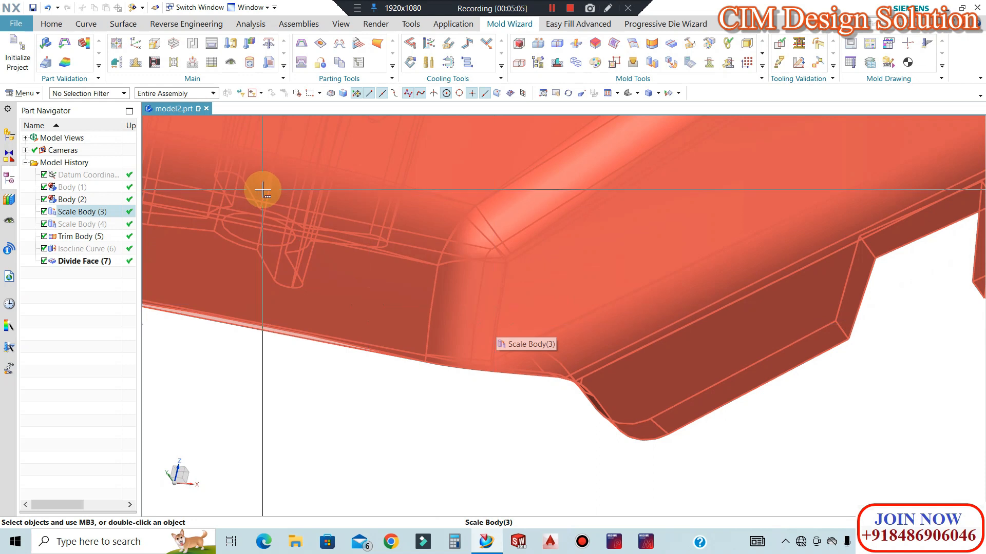
scroll(574, 390, up, 5)
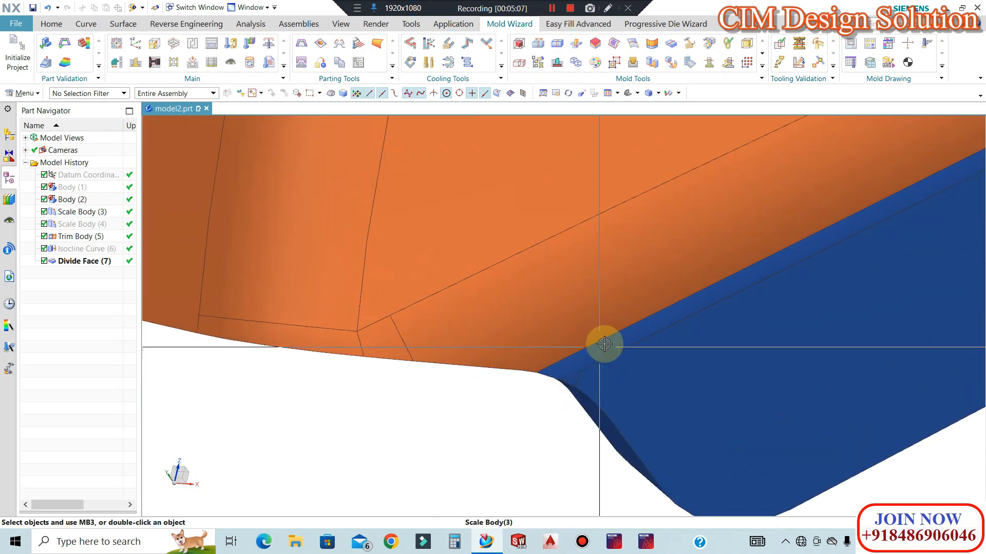
scroll(640, 370, down, 3)
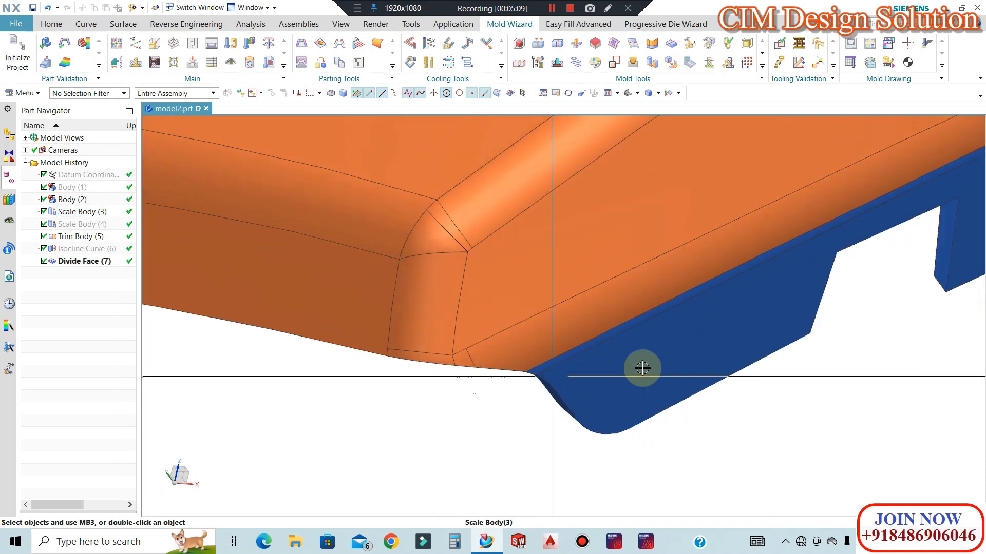
scroll(586, 365, up, 5)
scroll(592, 344, down, 2)
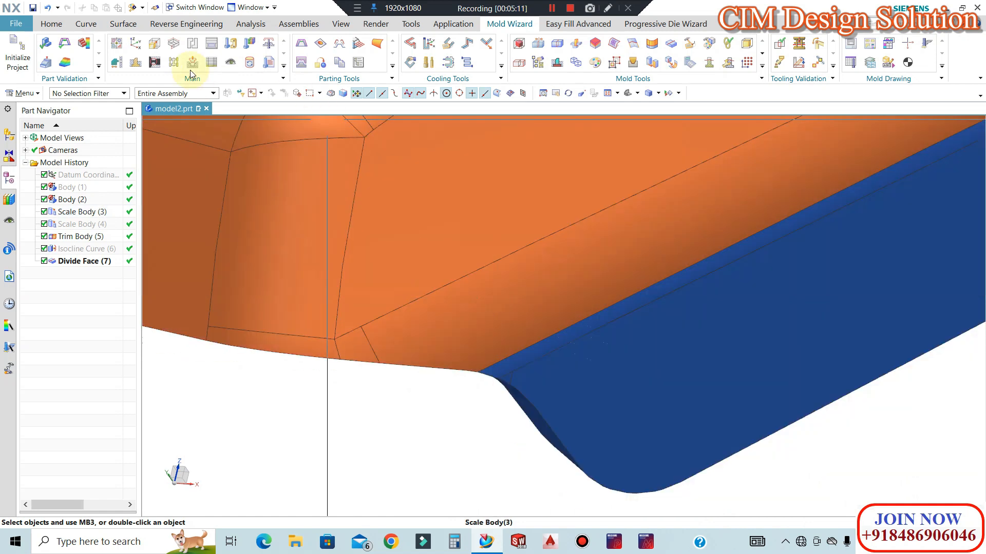
Start a Bridge Curve from the short lower edge beside the corner, and try the tangent chain of divided edges as its end object.
click(125, 24)
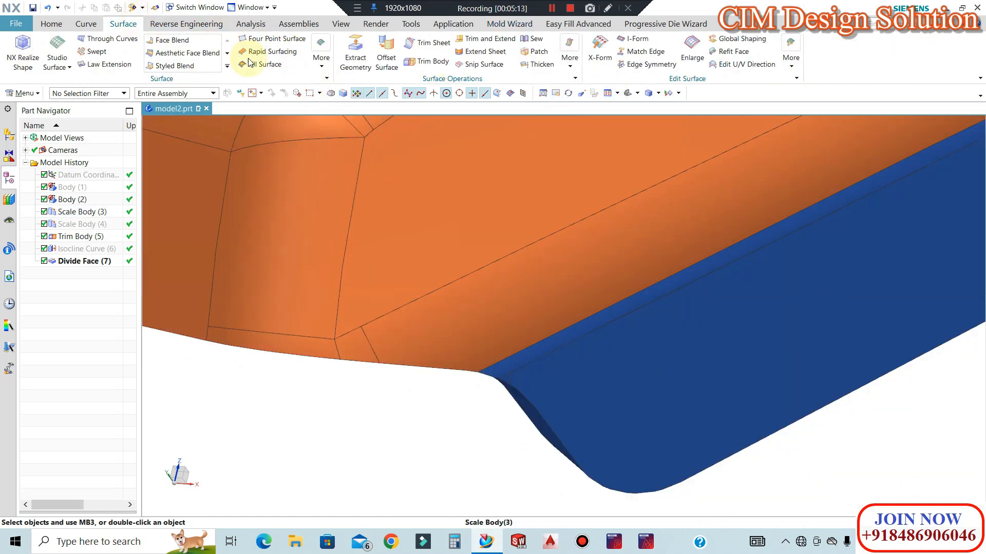
click(88, 24)
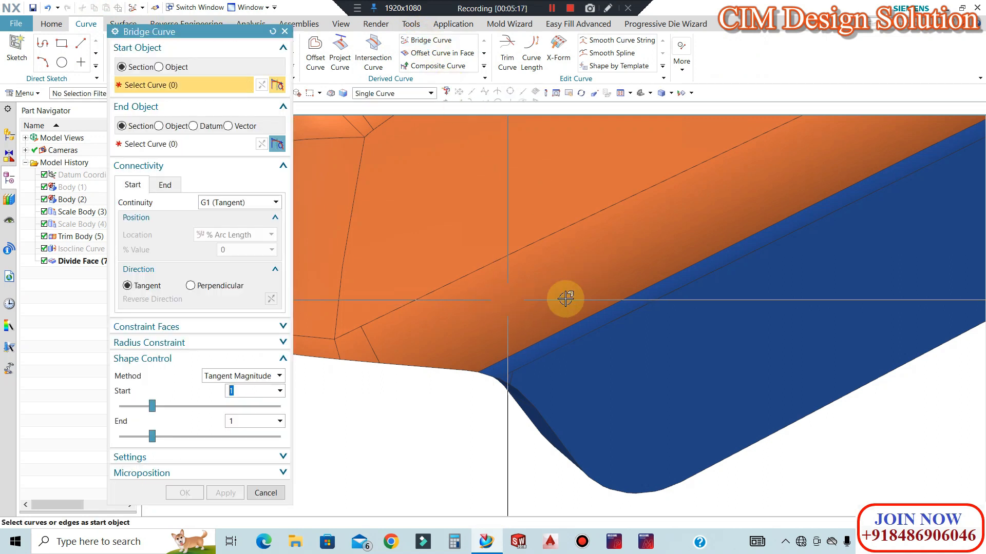
scroll(533, 286, down, 1)
scroll(398, 348, up, 1)
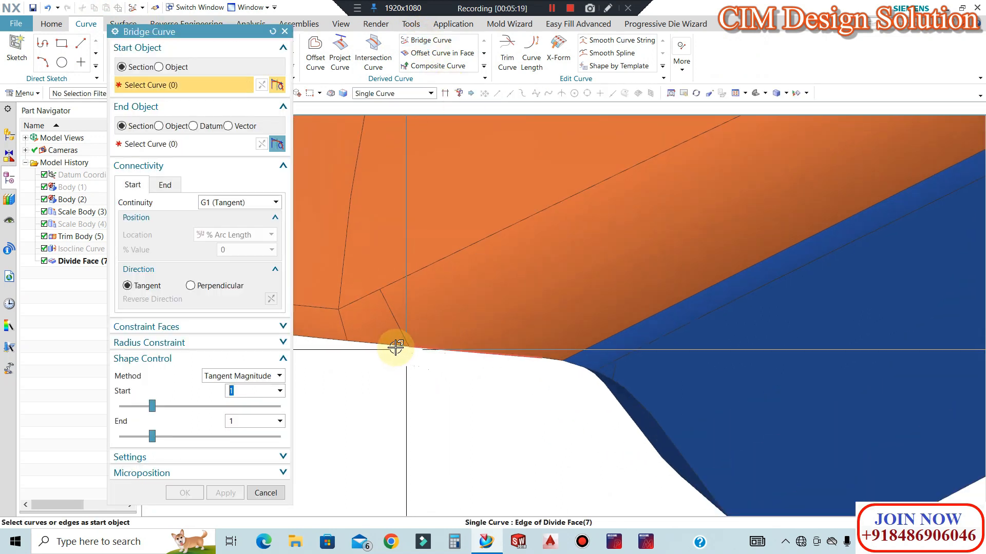
click(143, 144)
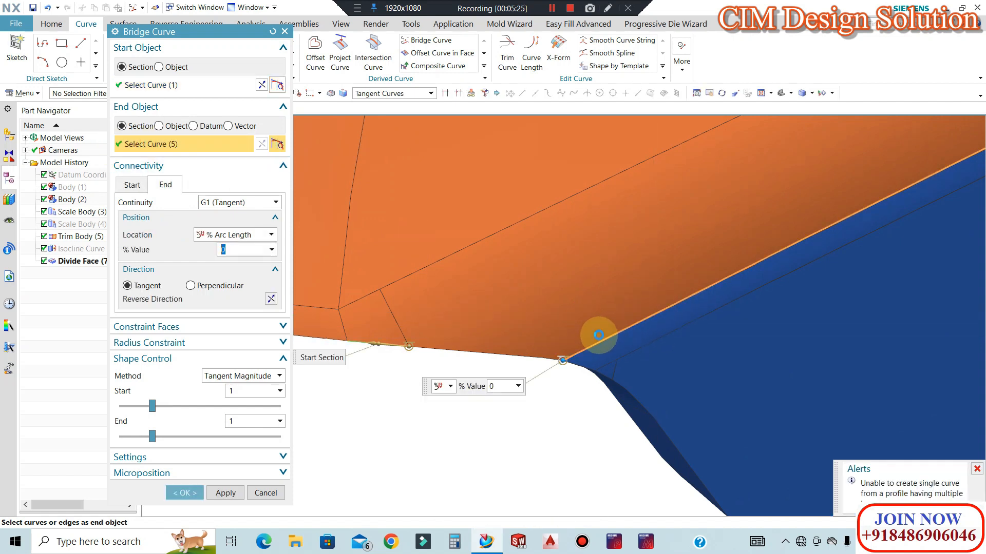
scroll(567, 358, up, 8)
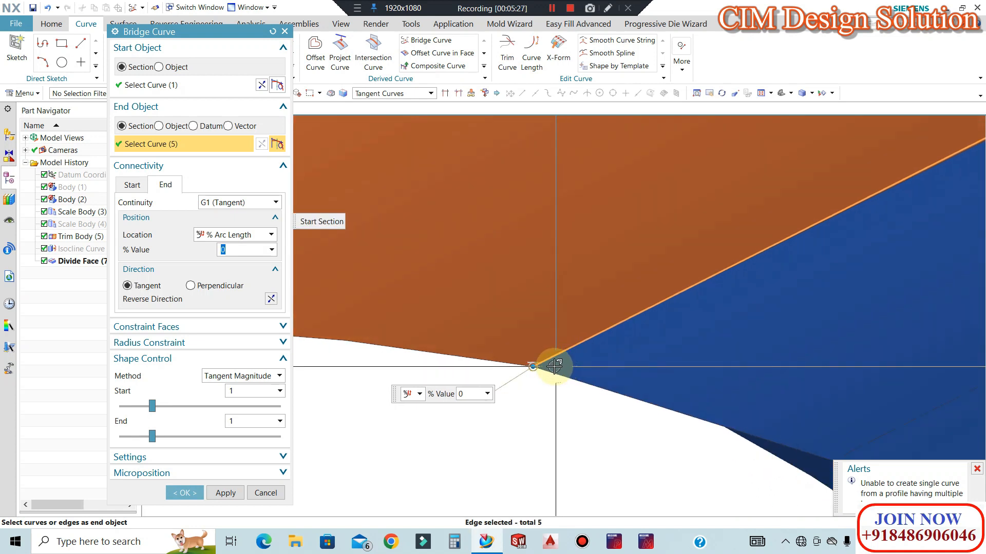
scroll(651, 302, down, 2)
scroll(653, 303, down, 3)
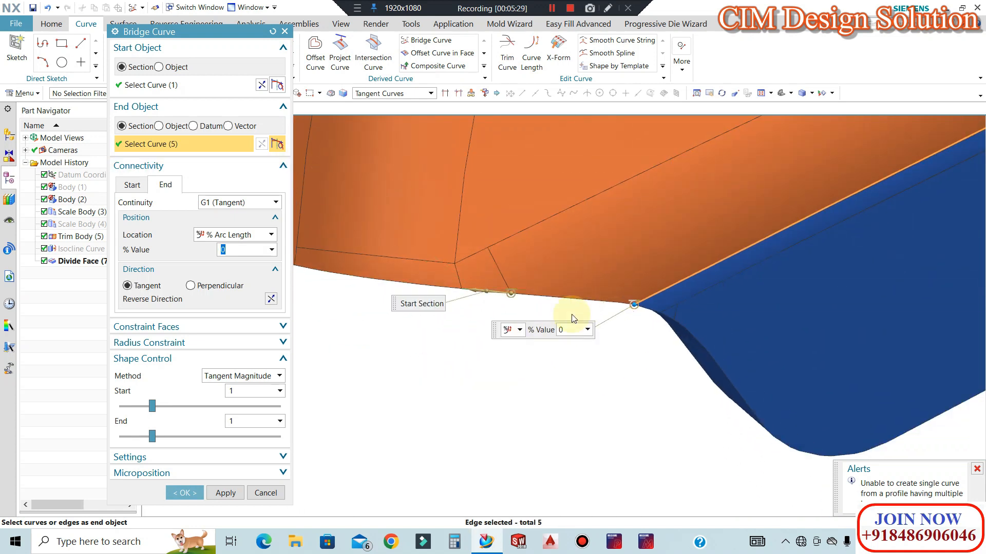
Replace the bridge curve's end selection with only the single divided edge nearest the corner, using the Single Curve rule.
shift+click(694, 270)
click(393, 93)
click(383, 103)
click(702, 267)
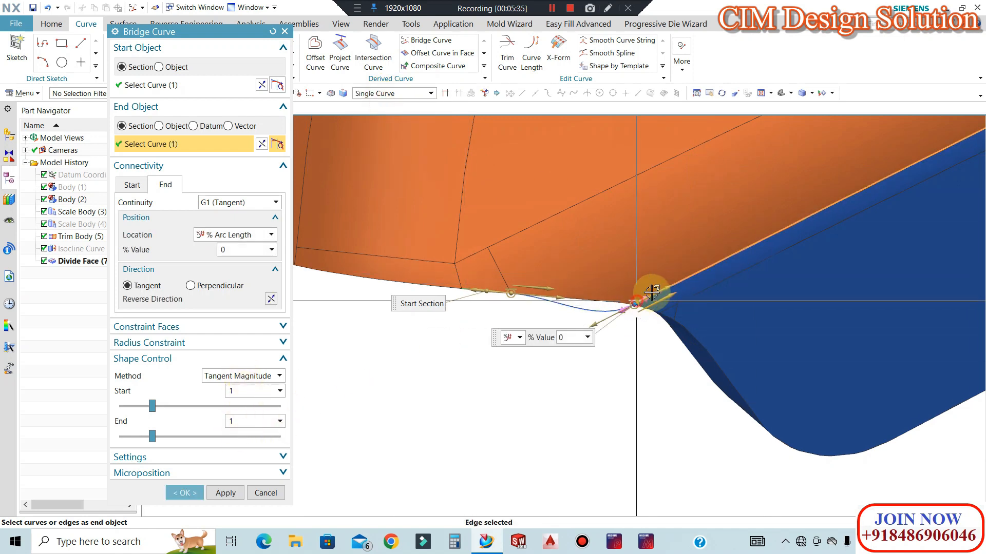
Position the bridge curve's end at 2.1% arc length along the divided edge with G1 tangency, and create the curve.
drag(718, 261, 729, 253)
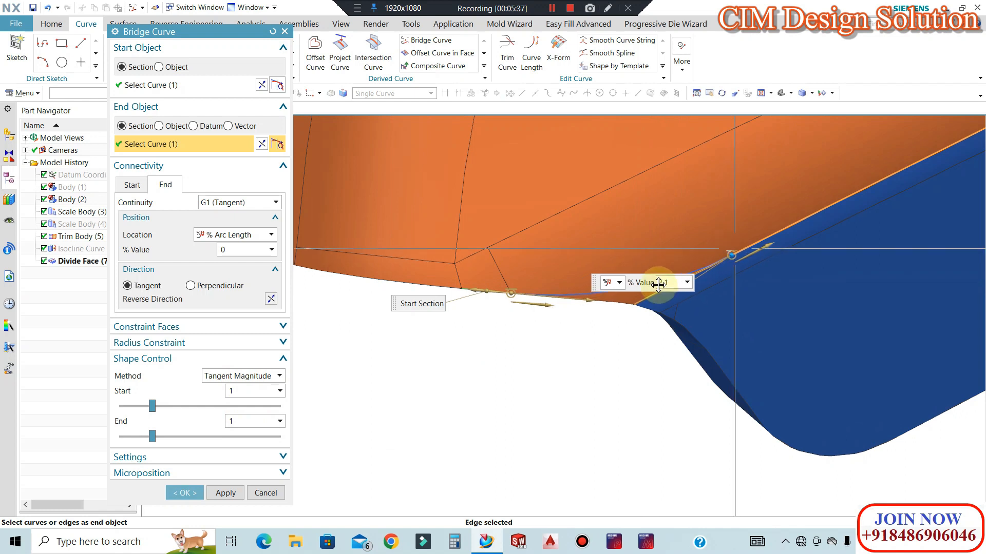
scroll(658, 284, up, 4)
right_click(822, 207)
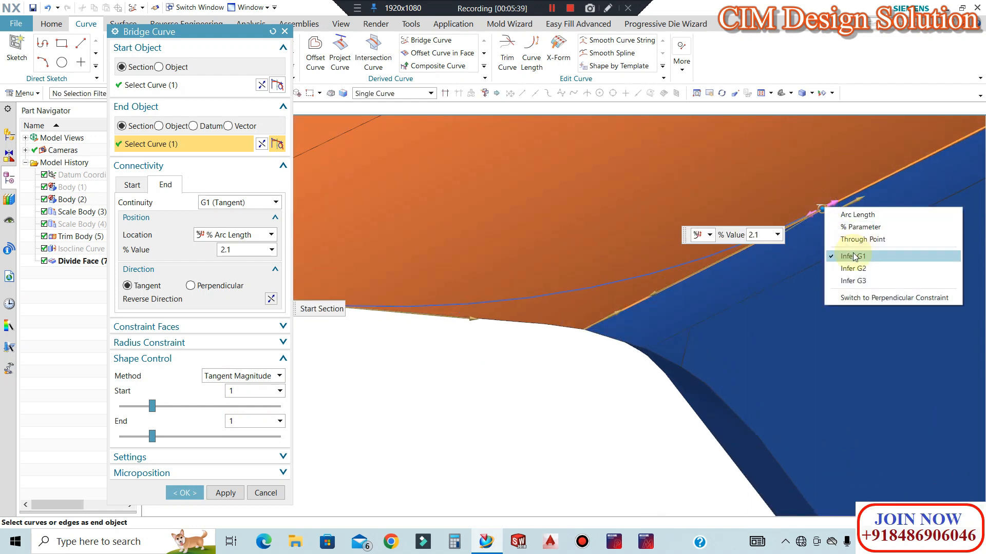
click(613, 412)
scroll(855, 263, down, 3)
scroll(655, 232, up, 2)
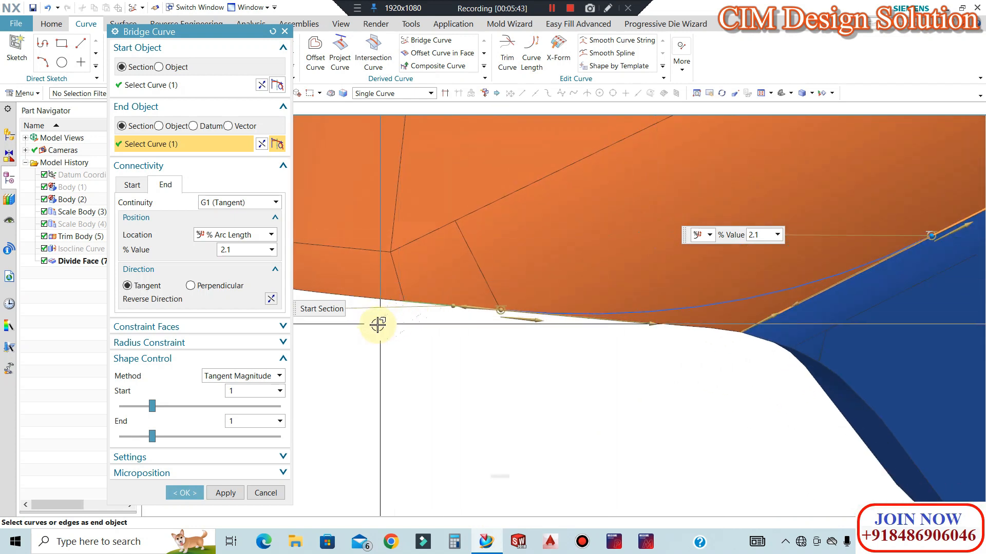
scroll(380, 324, down, 4)
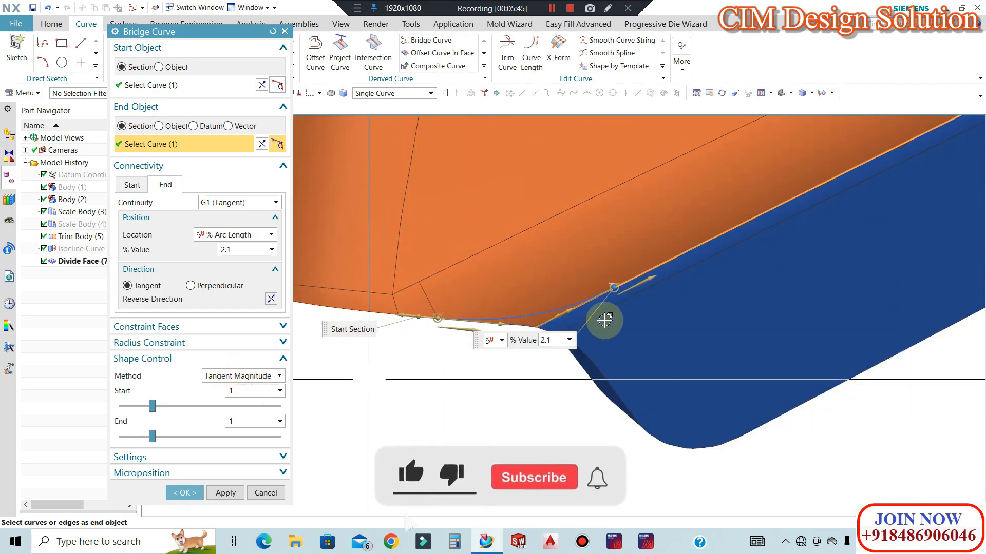
scroll(534, 326, up, 5)
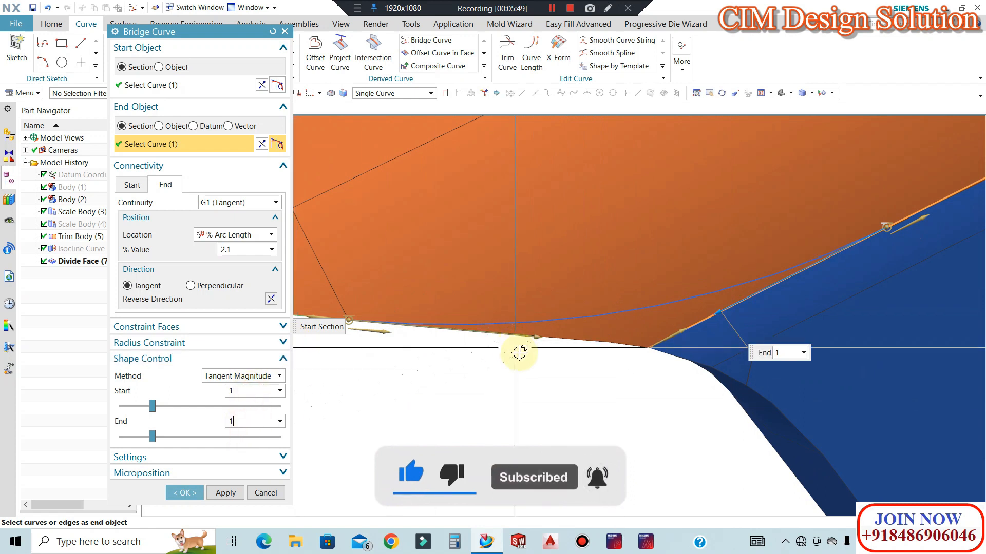
scroll(565, 308, down, 2)
click(185, 493)
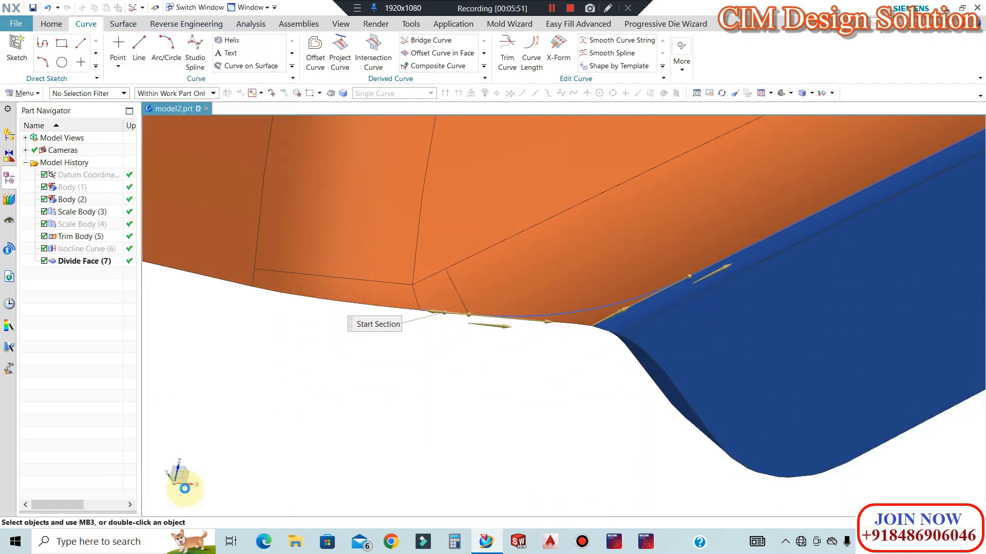
Start an Extrude and try the tangent chain of divided edges along the lower side as its section.
scroll(480, 378, down, 6)
middle_drag(460, 377, 583, 345)
scroll(517, 324, up, 5)
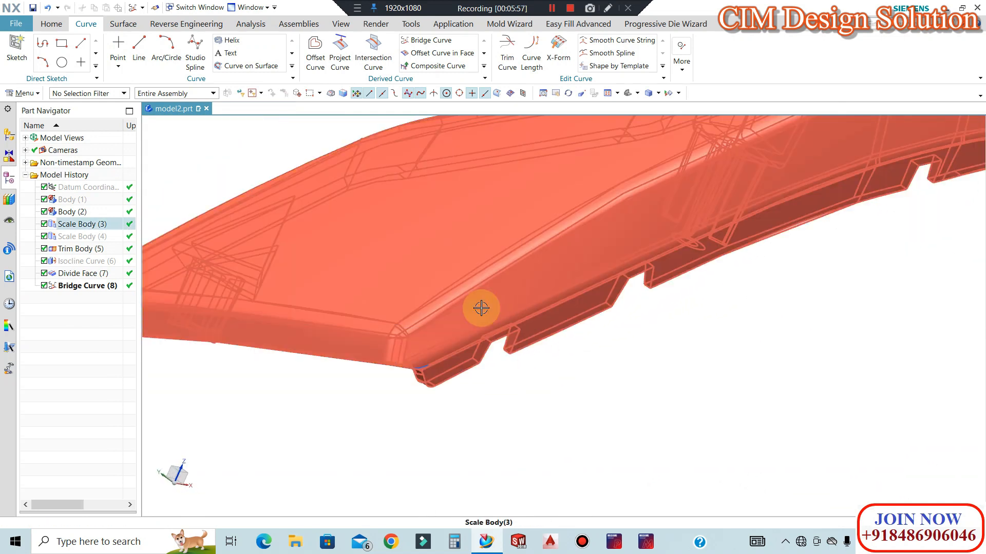
click(117, 25)
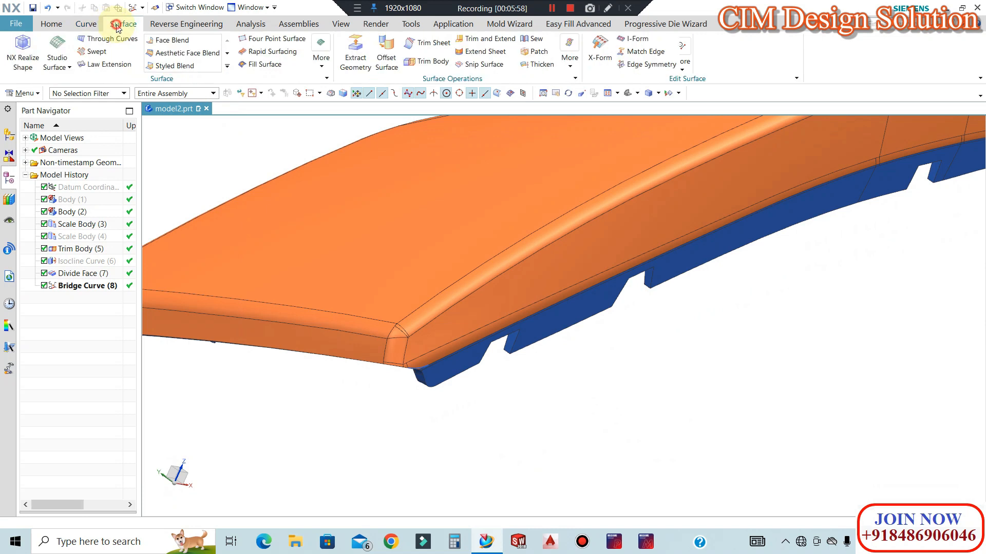
click(51, 24)
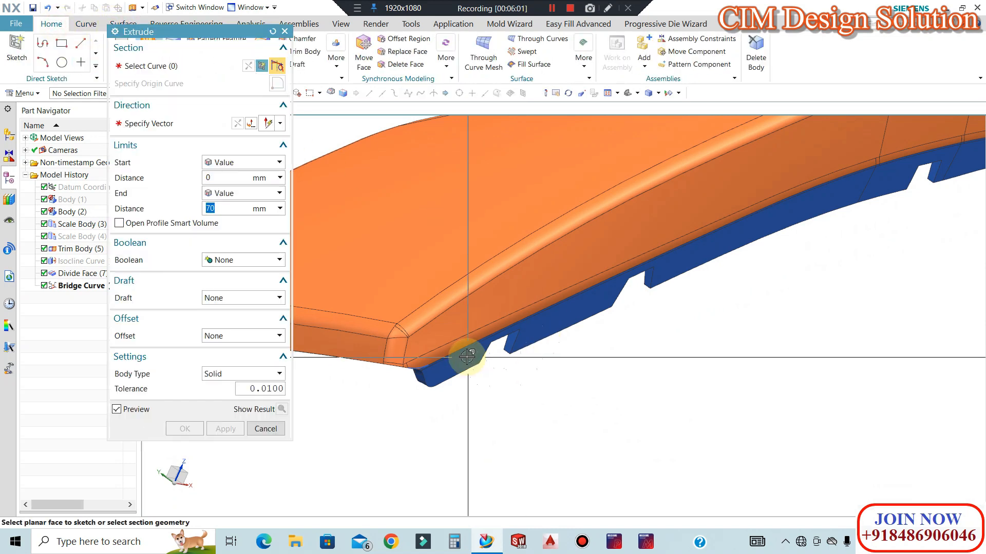
scroll(385, 370, up, 4)
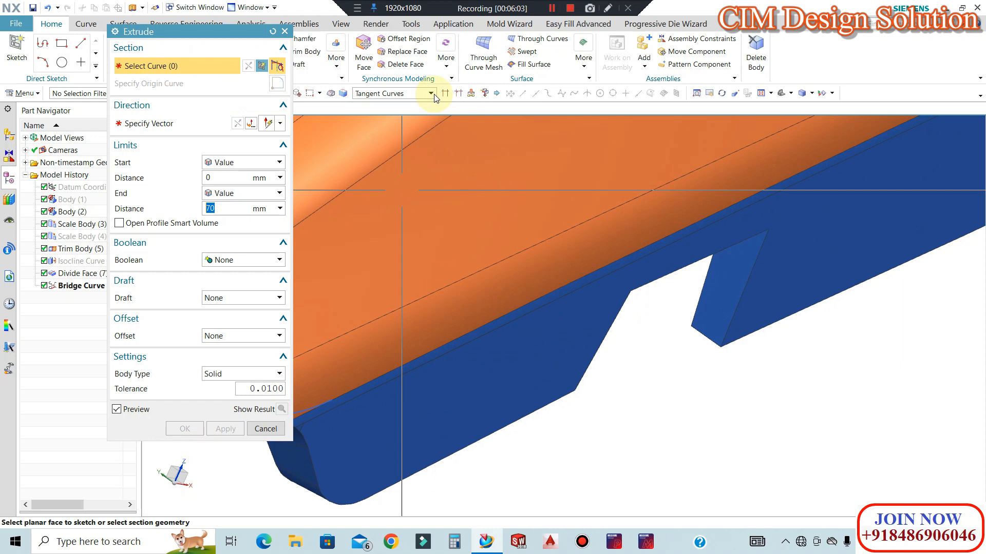
click(547, 315)
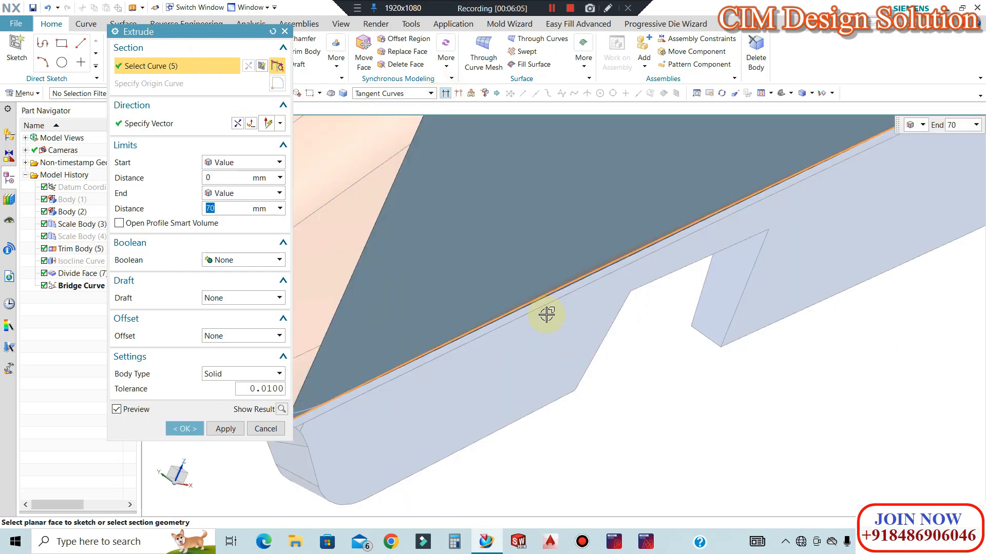
scroll(571, 323, down, 3)
scroll(442, 362, up, 6)
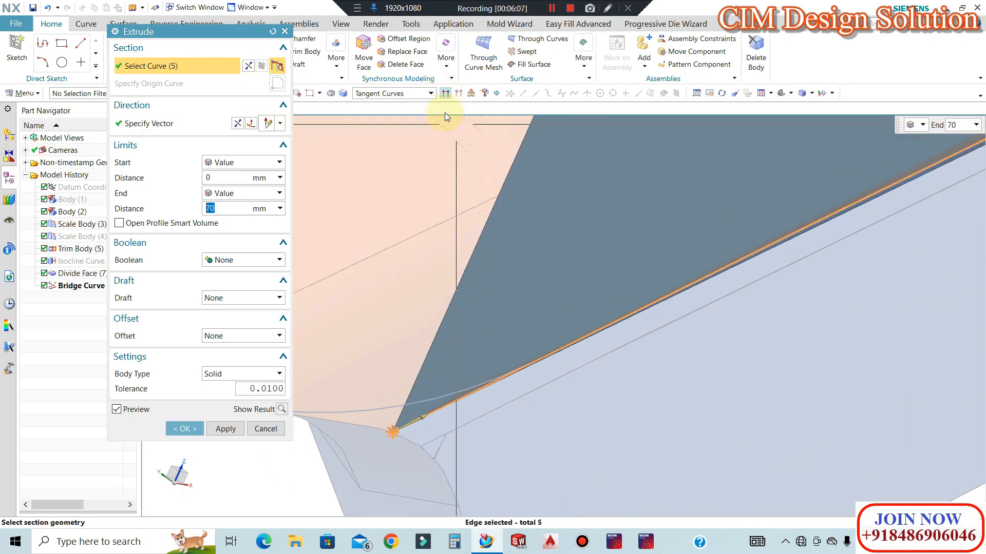
scroll(553, 361, up, 2)
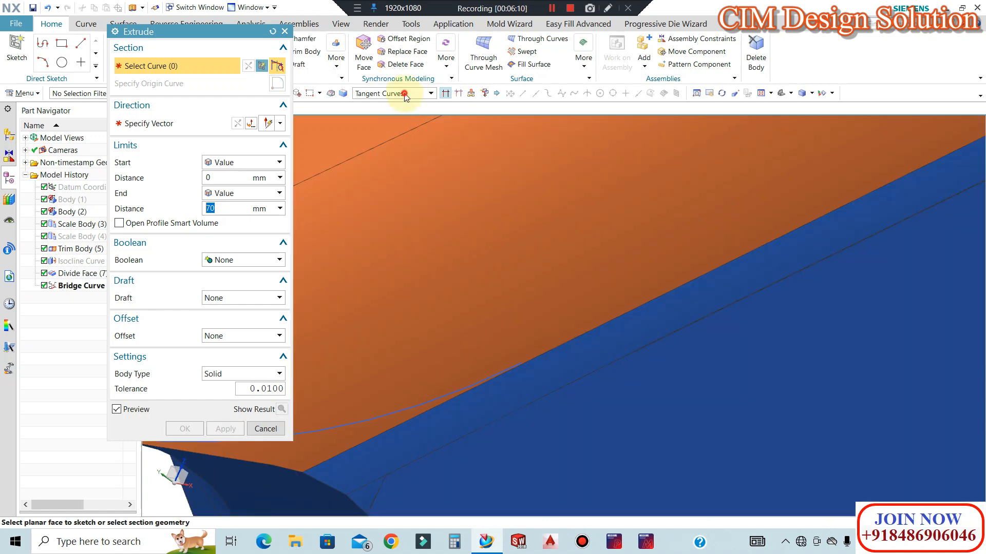
Limit the extrude section to the long divided side edge beyond the bridge curve's end, using the Single Curve rule.
click(404, 94)
click(397, 105)
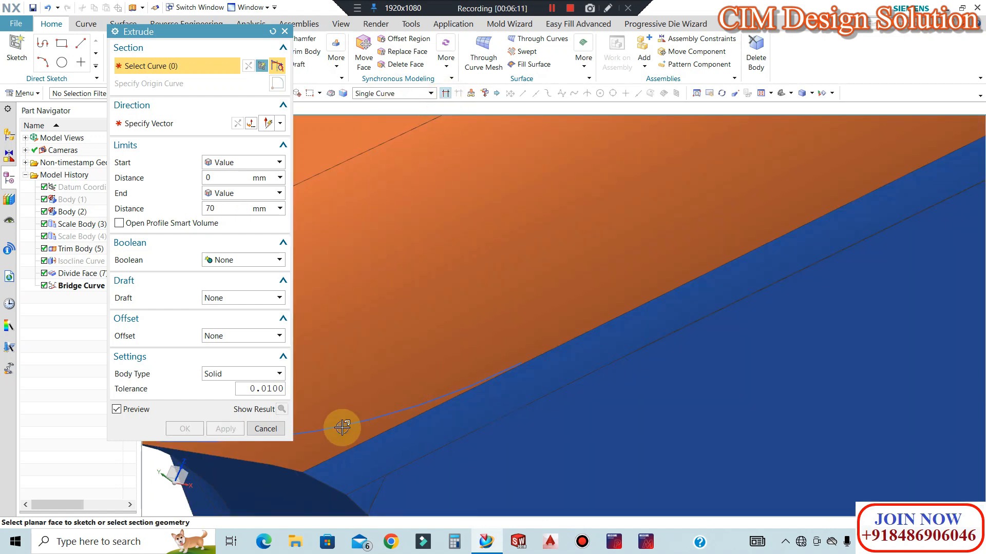
click(446, 388)
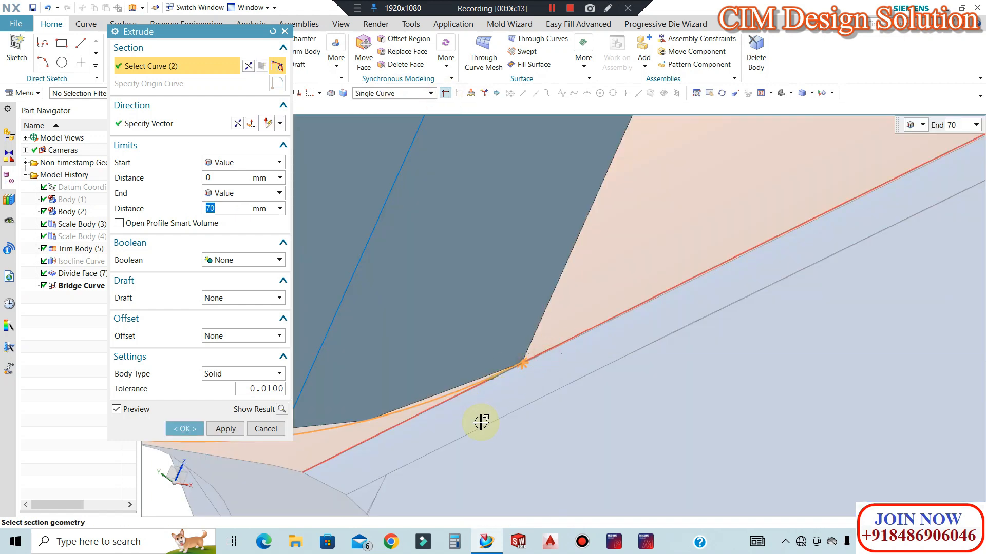
scroll(537, 324, down, 7)
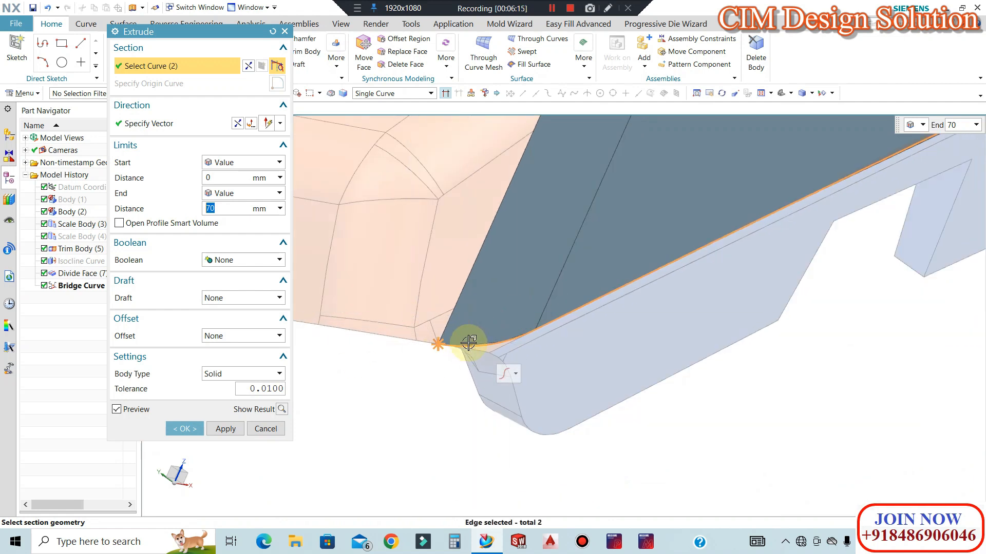
shift+click(468, 343)
Direct the extrusion outward from the part's side along the reversed YC direction.
click(174, 123)
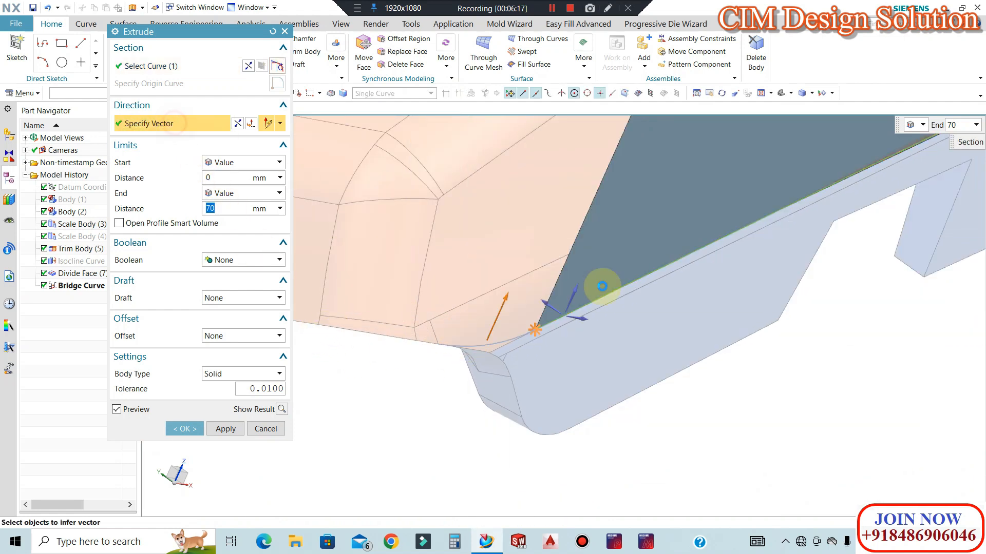
middle_drag(583, 321, 750, 392)
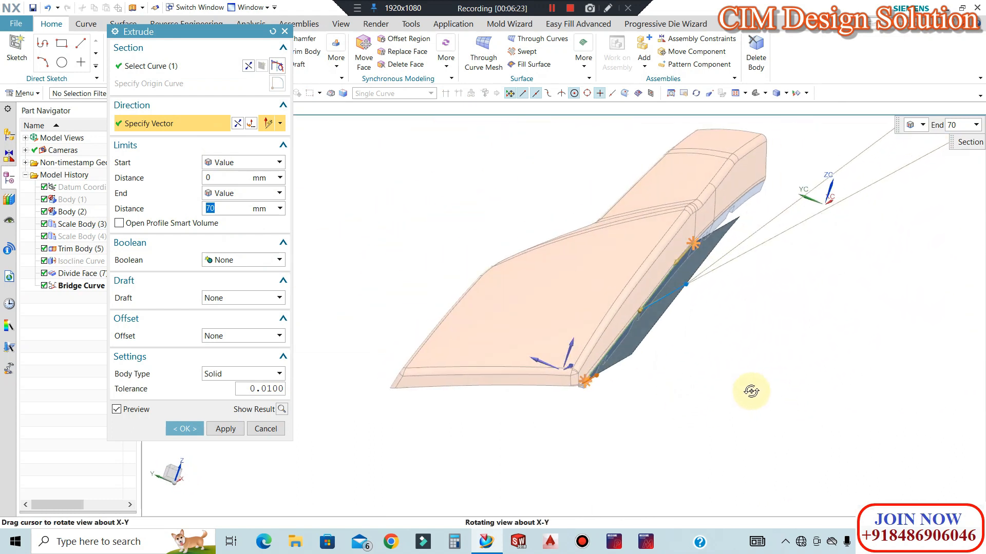
click(540, 358)
click(237, 124)
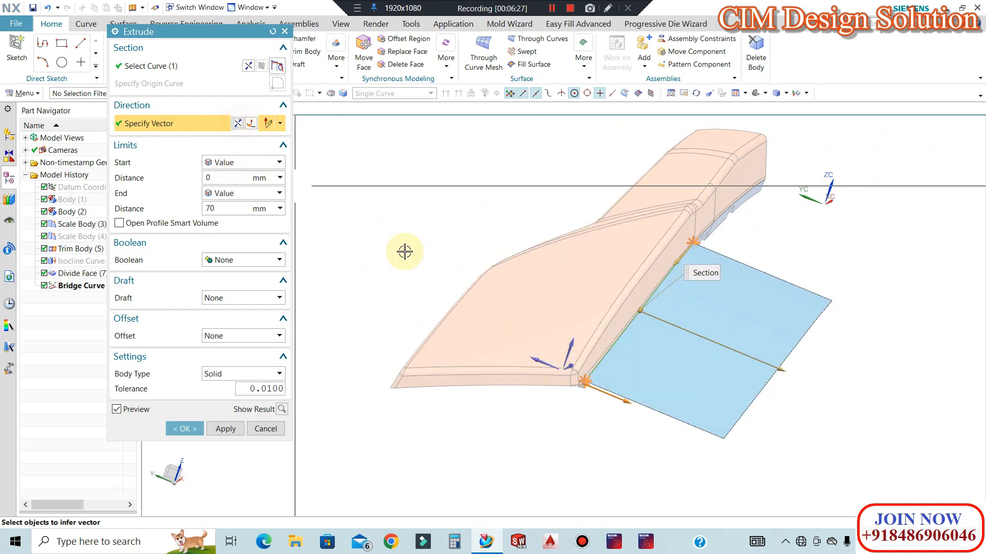
Add the remaining divided lower side edges to the extrude section, through the short middle segments to the part's far end.
middle_drag(529, 308, 261, 216)
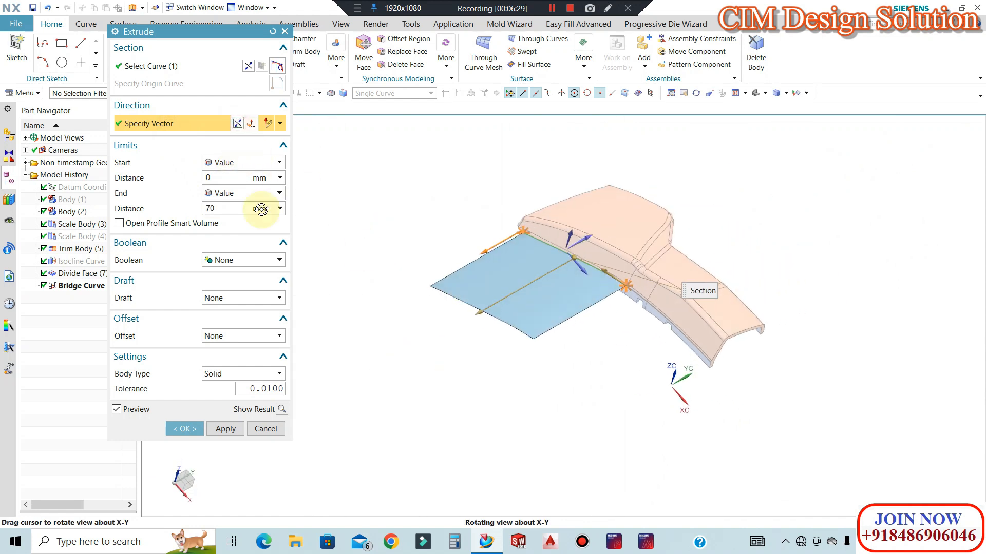
click(158, 72)
scroll(575, 241, up, 8)
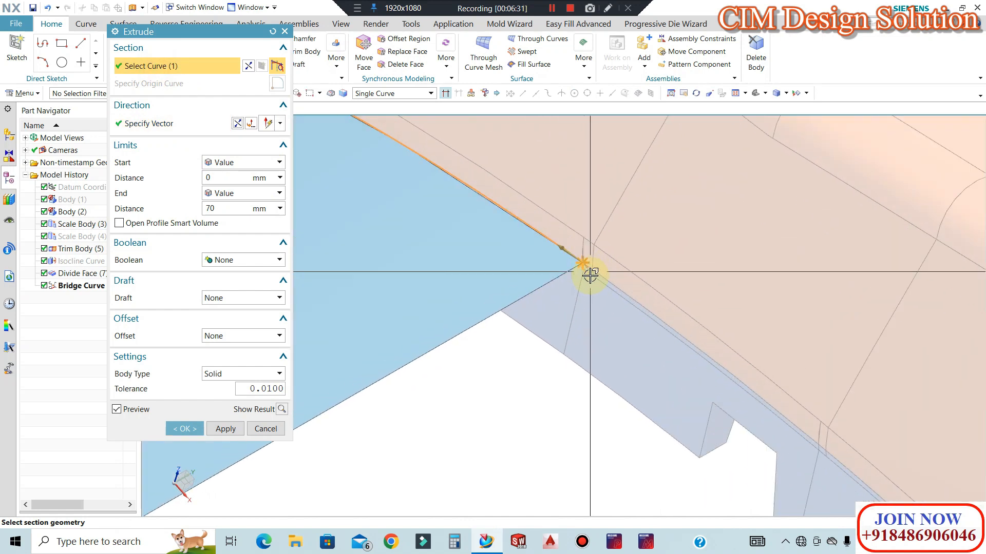
scroll(575, 234, up, 2)
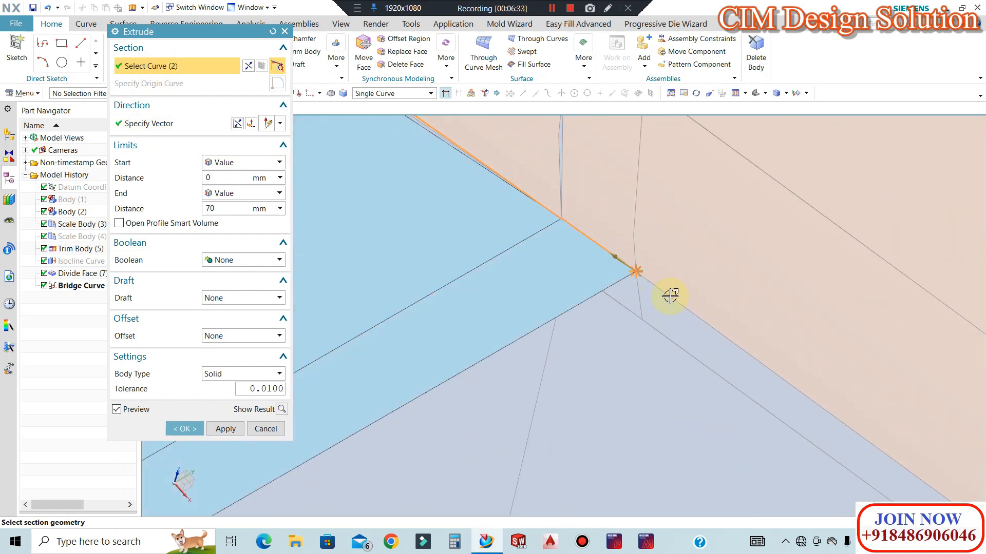
scroll(462, 201, down, 4)
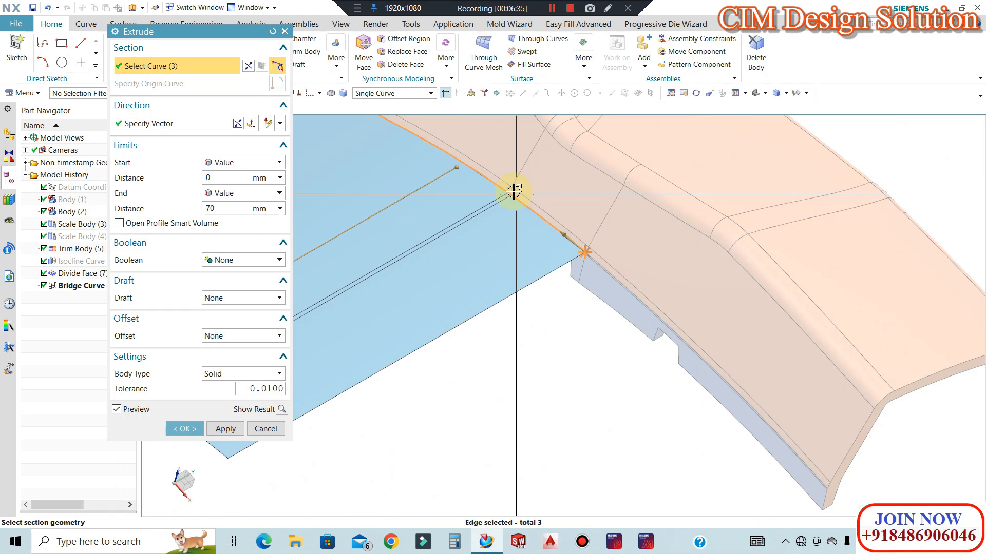
scroll(510, 184, up, 4)
scroll(503, 186, up, 2)
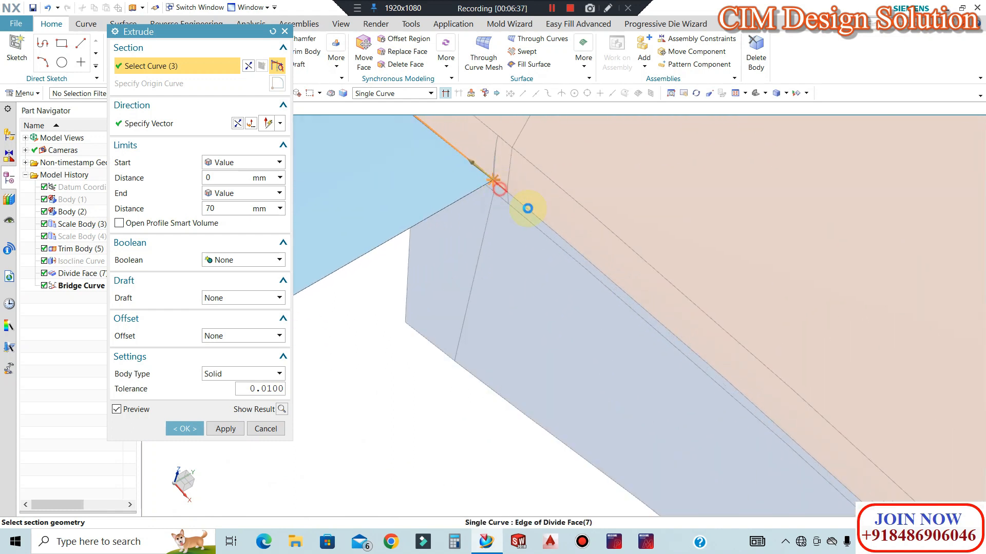
scroll(503, 198, down, 6)
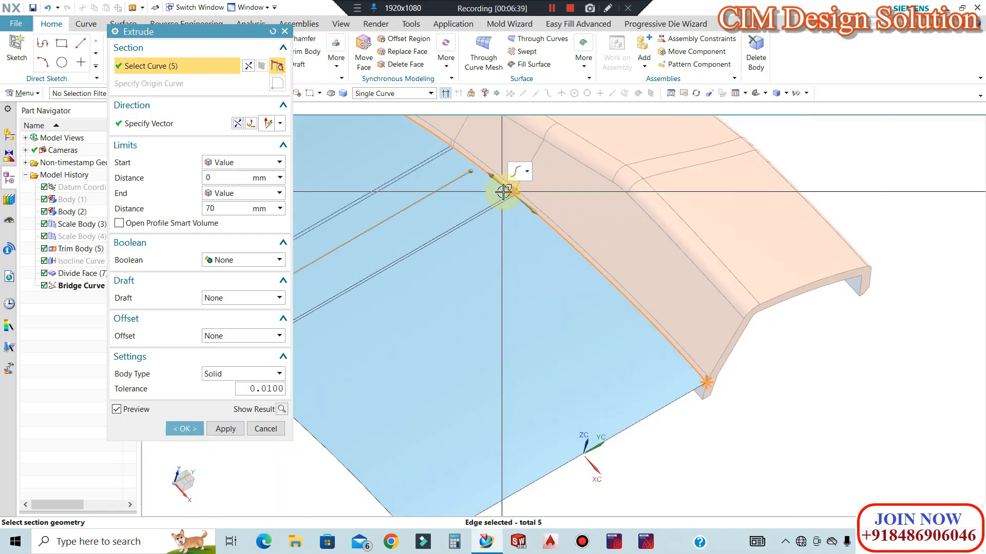
Check the section's joints at the short middle edges and create the 70 mm parting sheet.
middle_drag(615, 252, 715, 244)
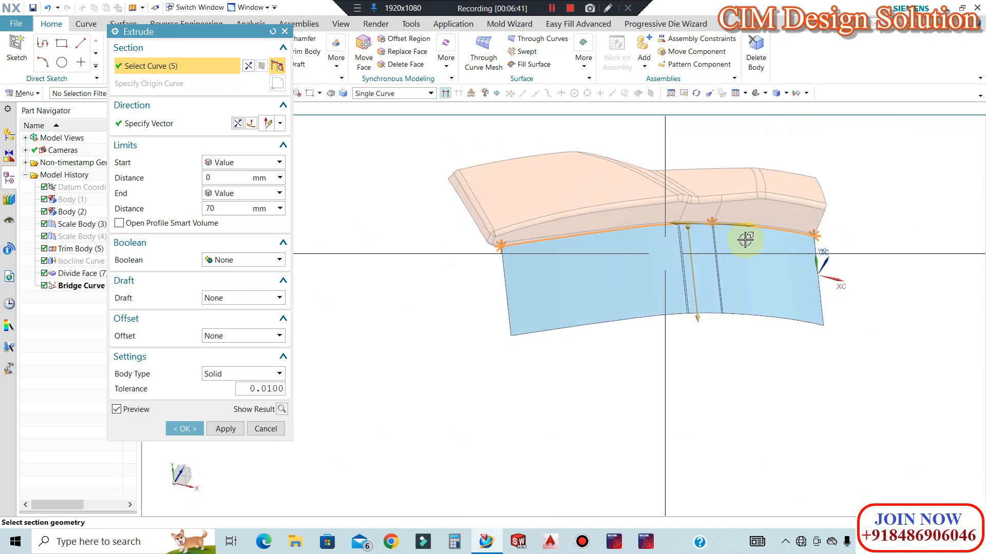
scroll(715, 244, up, 6)
scroll(622, 247, up, 3)
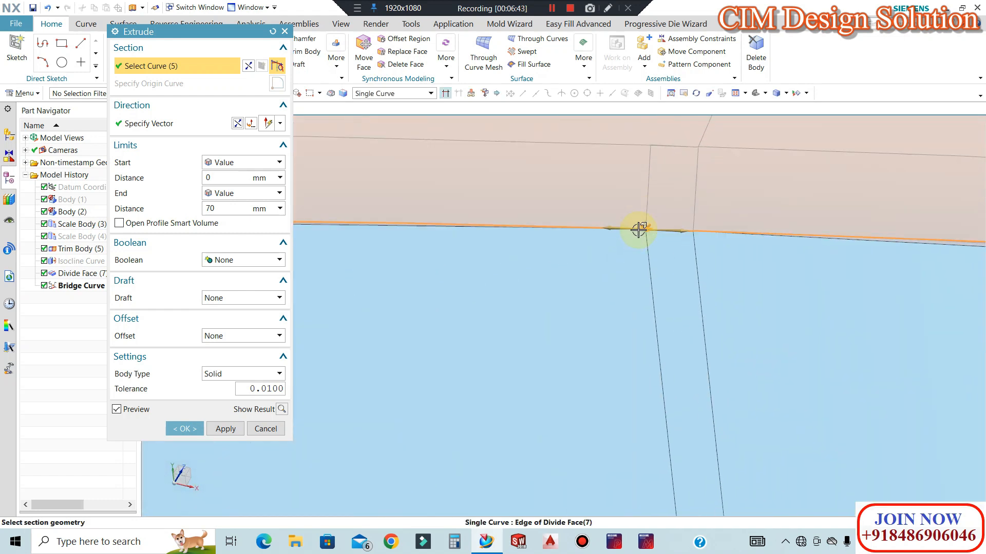
scroll(633, 221, up, 3)
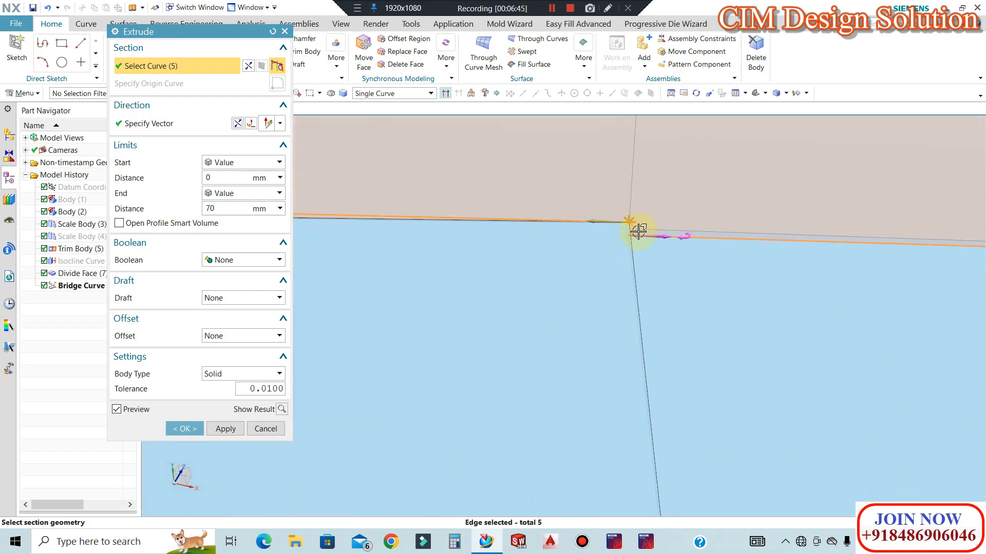
click(201, 429)
scroll(698, 267, down, 3)
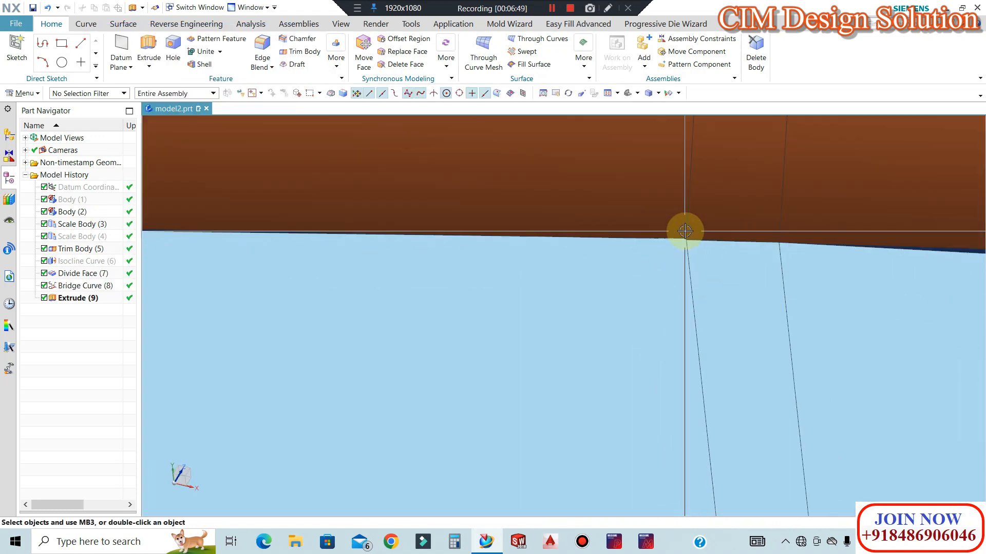
scroll(685, 231, down, 3)
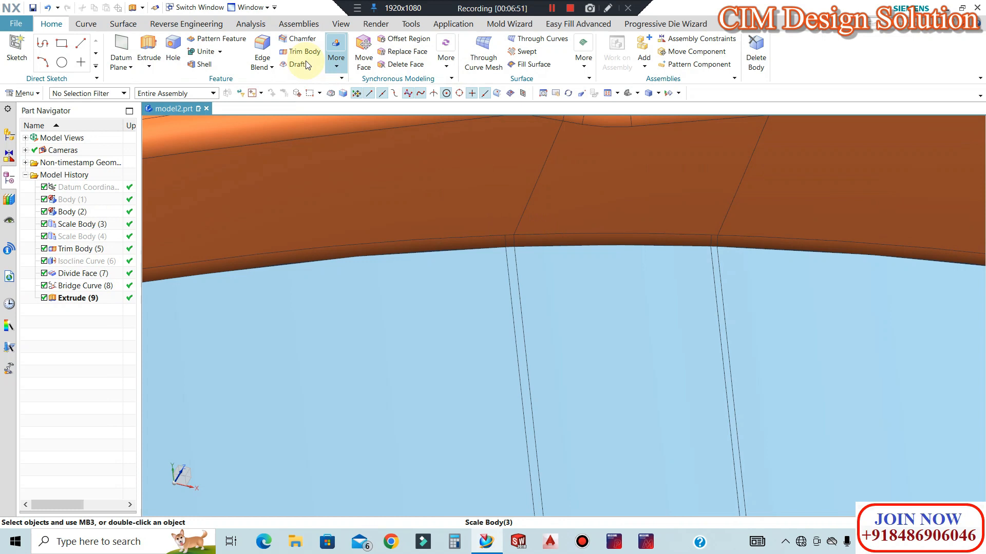
Unsew the middle face and its two adjoining narrow strips from the extruded sheet.
click(129, 24)
click(569, 56)
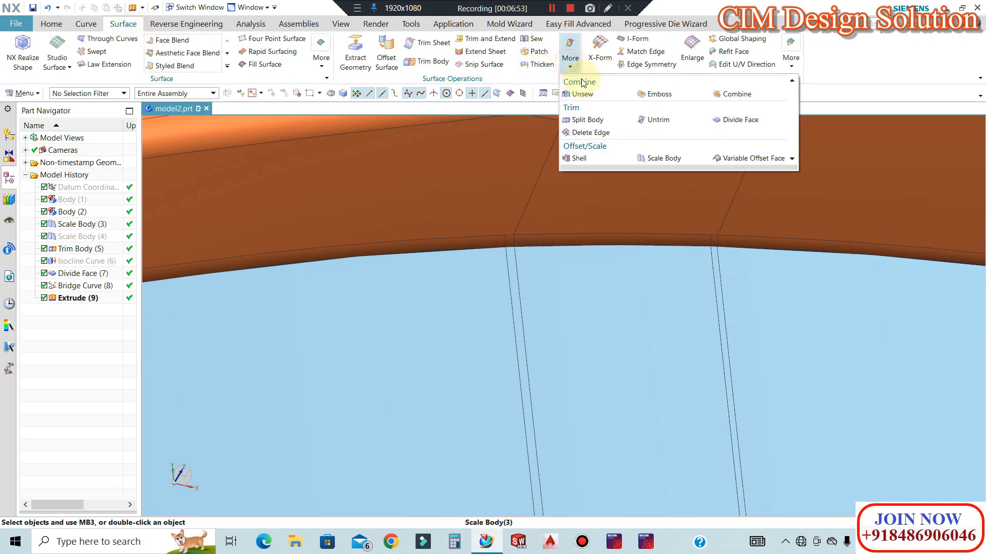
click(583, 95)
click(511, 263)
click(662, 277)
scroll(711, 275, up, 4)
click(722, 257)
scroll(548, 255, down, 10)
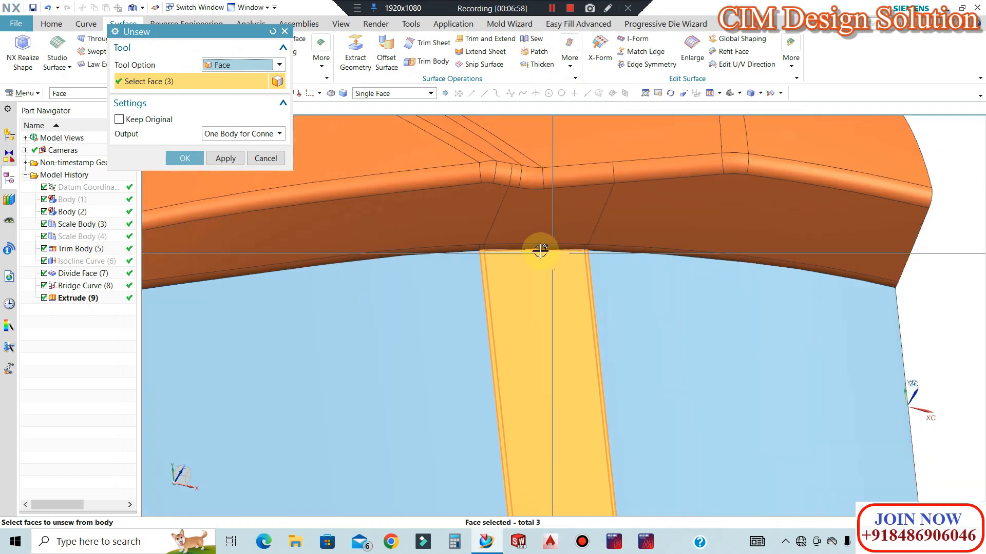
click(181, 159)
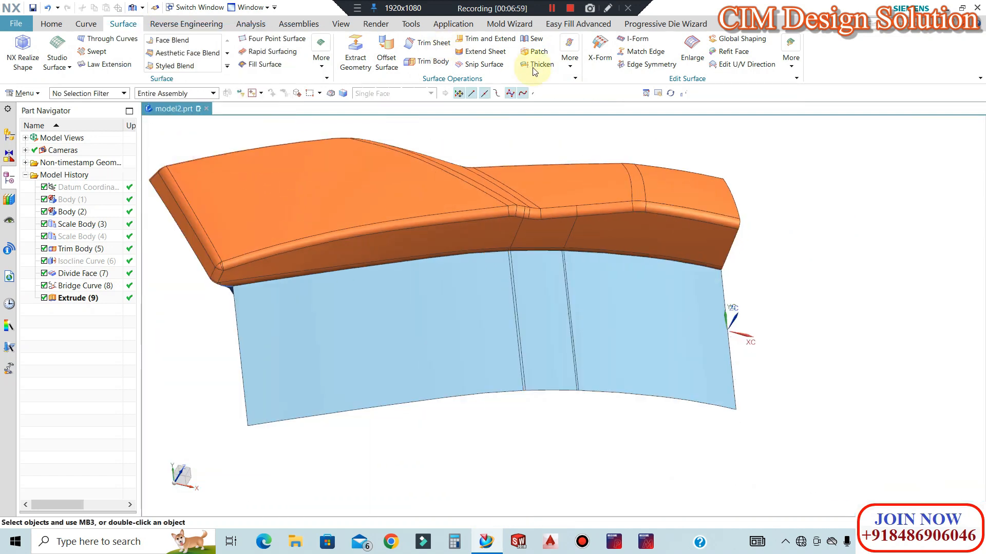
Delete the unsewn middle sheet body between the two long parting sheets.
click(571, 60)
click(51, 24)
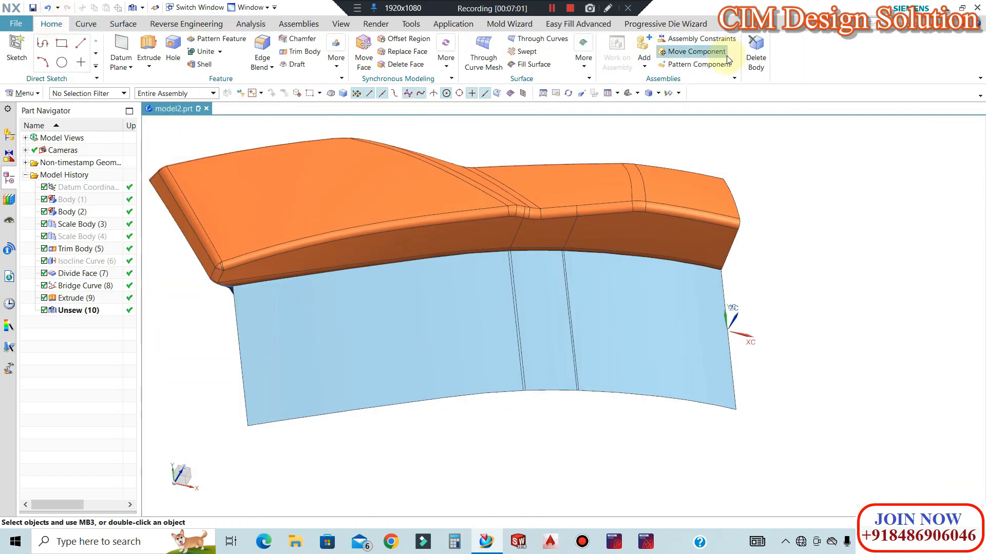
click(752, 48)
click(549, 273)
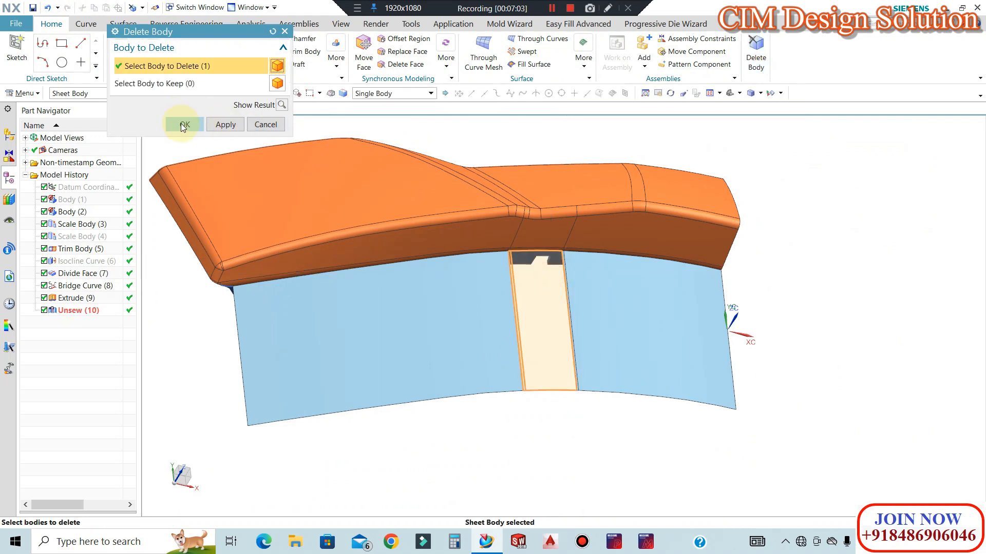
click(184, 126)
click(123, 25)
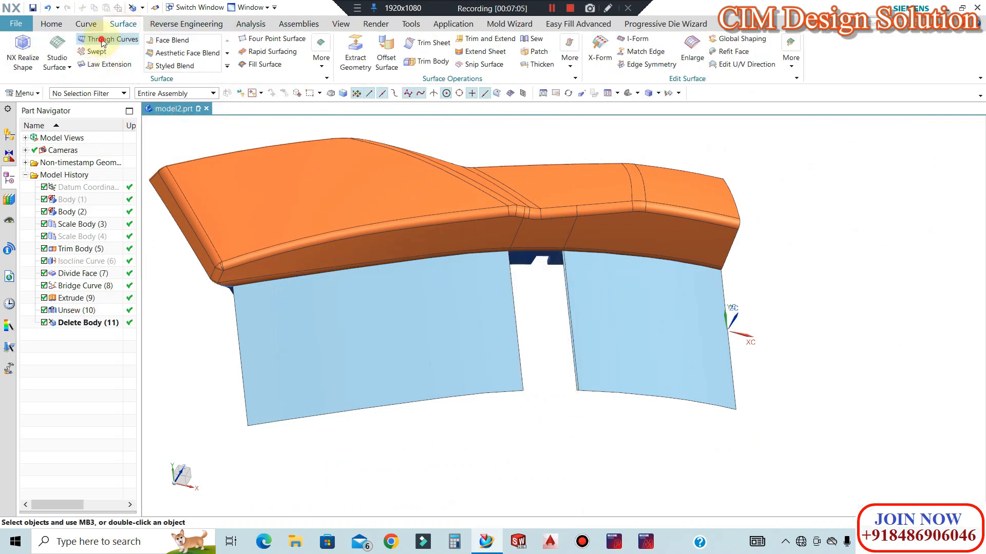
click(103, 41)
scroll(536, 237, up, 5)
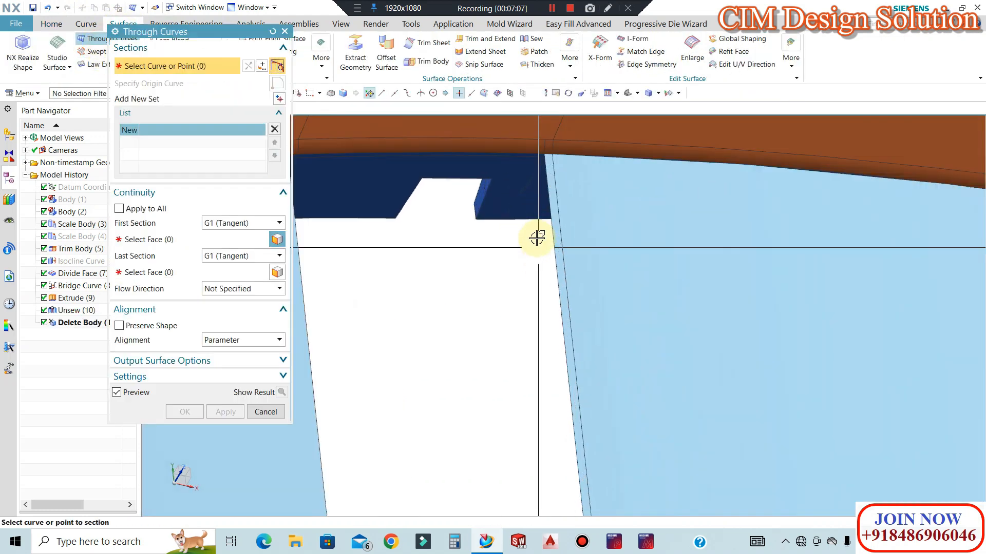
key(Escape)
Review the Unsew feature's face selection and delete the leftover narrow strip sheet beside the gap.
double_click(70, 311)
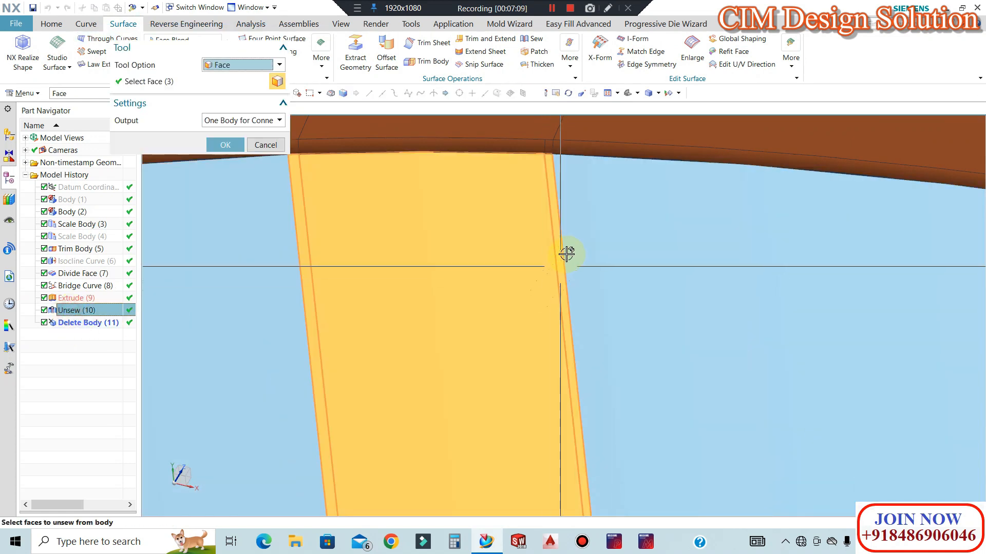
click(225, 145)
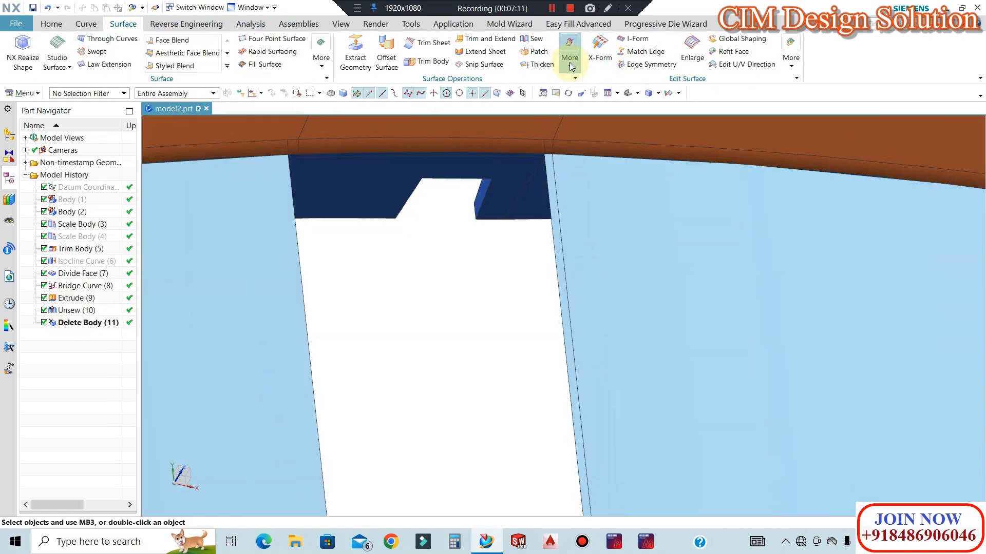
click(51, 20)
click(756, 53)
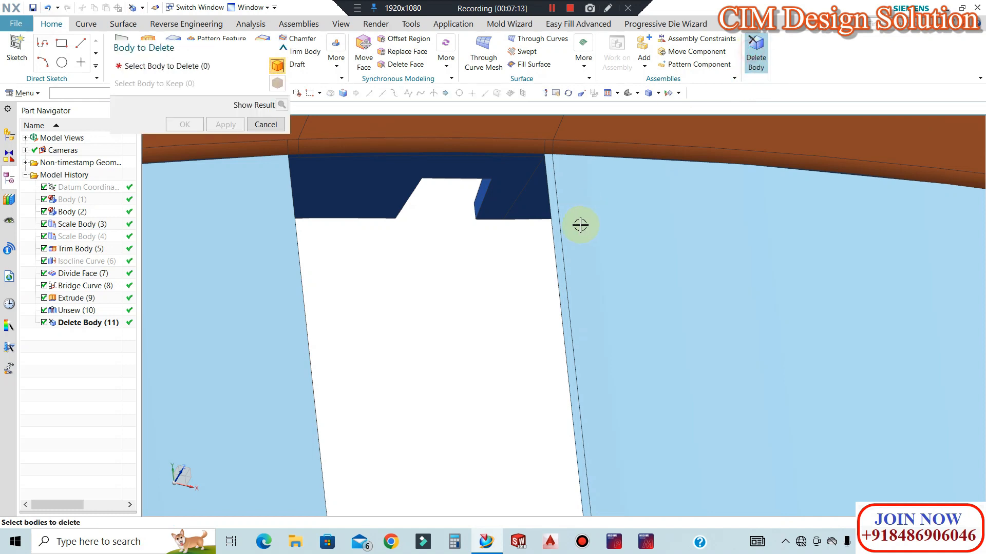
scroll(565, 246, up, 3)
click(536, 301)
click(186, 124)
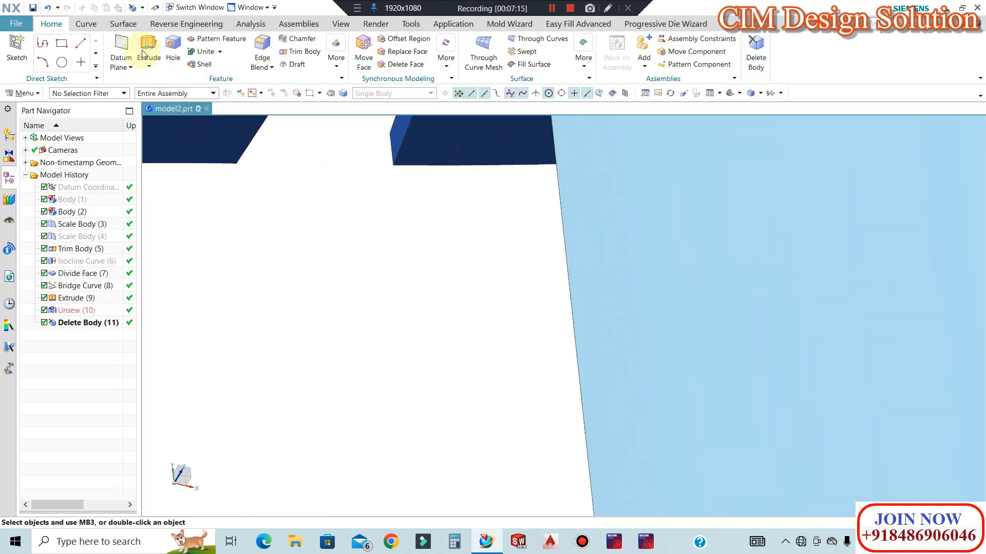
Start a Through Curves surface across the gap between the two long parting sheets, using the sheets' facing edges as its two sections.
click(122, 24)
click(106, 41)
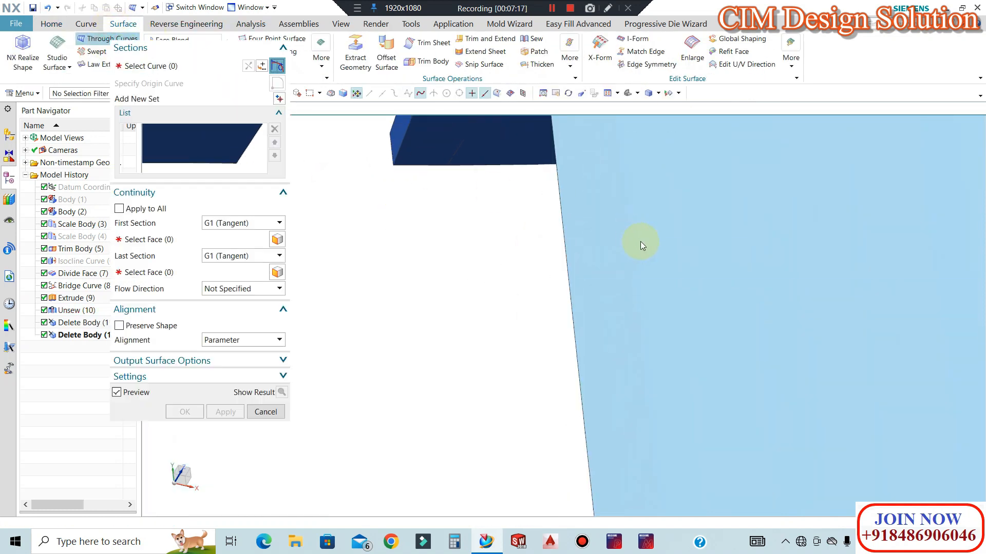
scroll(652, 249, down, 3)
scroll(467, 279, down, 2)
click(469, 286)
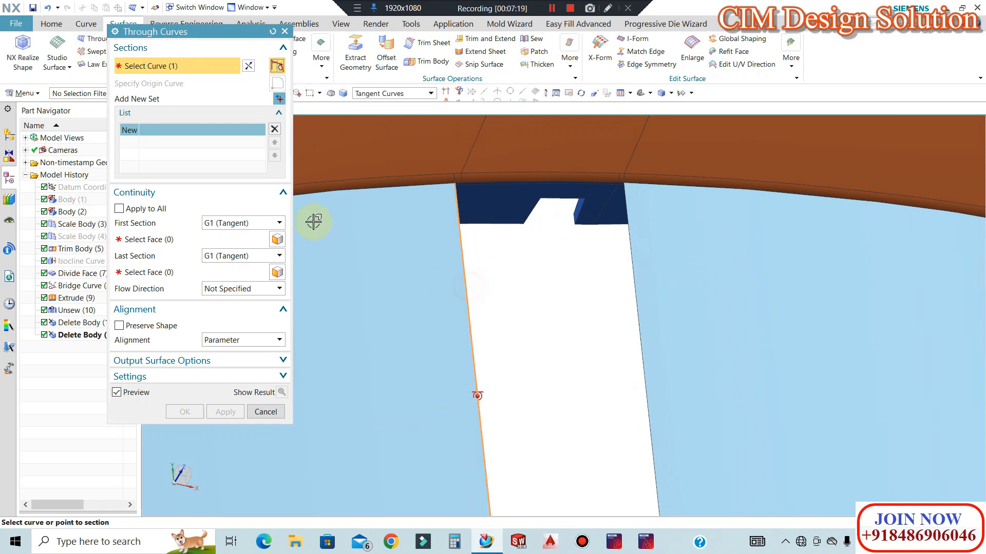
click(278, 99)
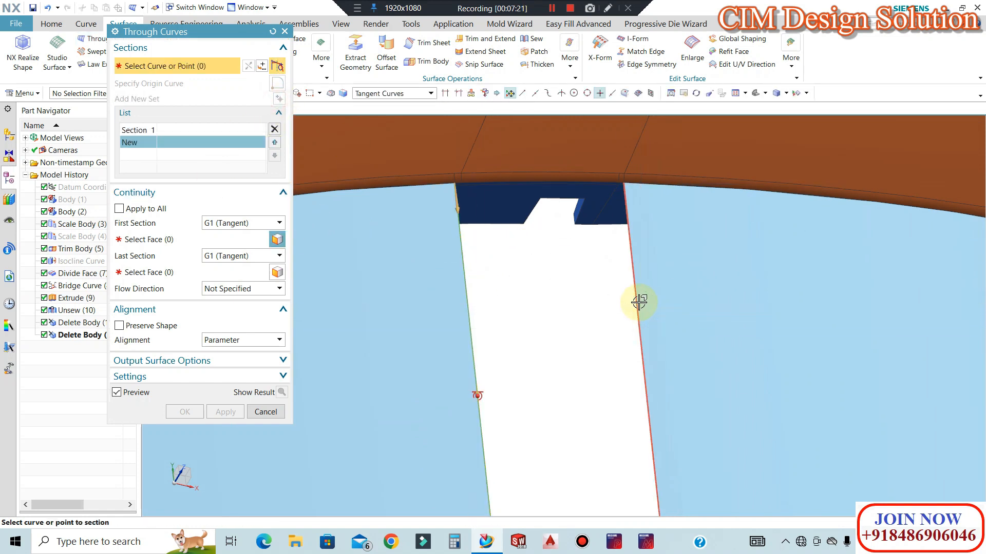
Constrain the first and last sections G1 (Tangent) to their adjoining parting sheets and create the gap surface.
click(161, 239)
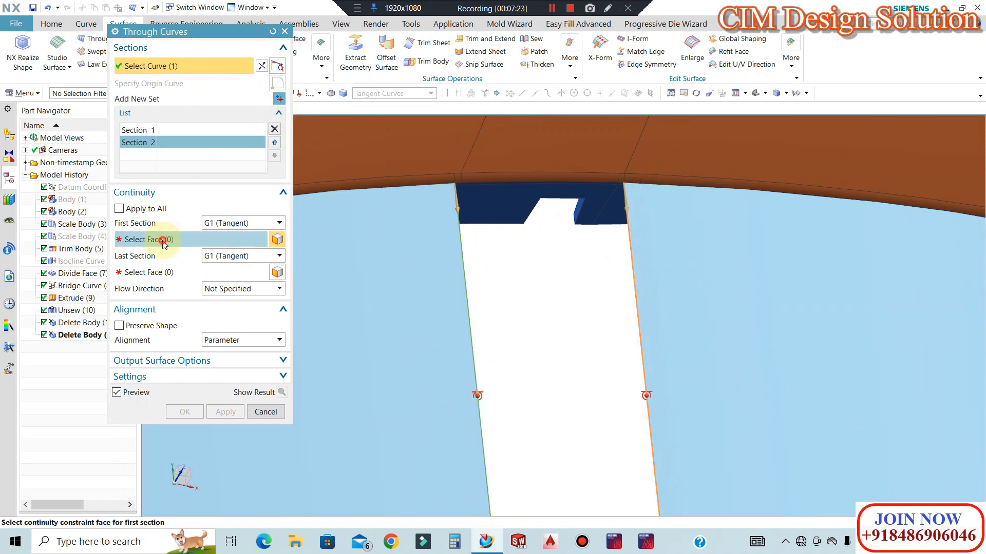
click(418, 303)
click(164, 273)
click(675, 324)
scroll(548, 280, down, 7)
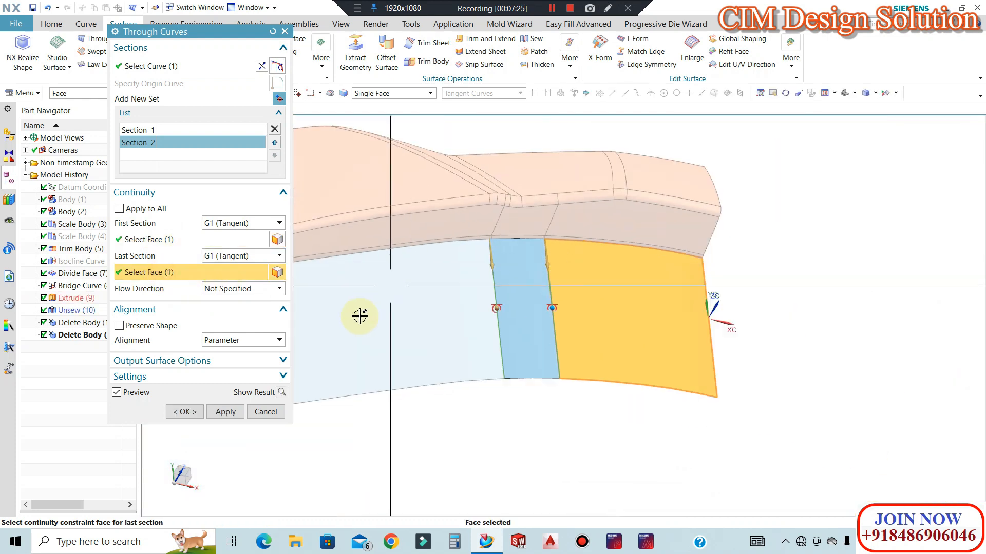
mouse_move(510, 336)
middle_down()
mouse_move(460, 288)
mouse_move(578, 345)
mouse_move(537, 365)
mouse_move(546, 305)
mouse_move(510, 346)
middle_up()
scroll(491, 388, up, 5)
scroll(492, 388, down, 5)
scroll(433, 341, up, 8)
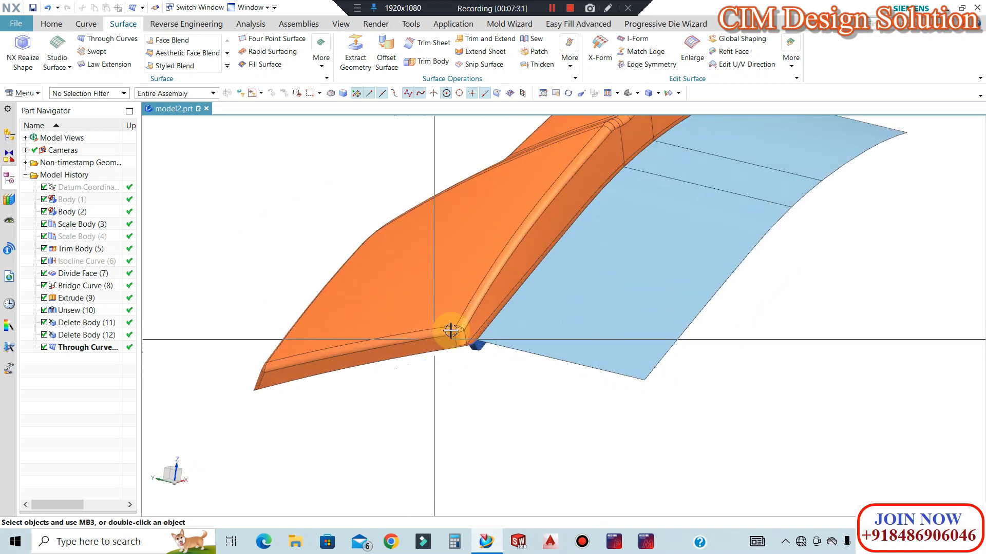
Set up a 70 mm extrusion of the part's lower end edge, directed along the long side's fillet edge.
scroll(570, 304, down, 5)
middle_drag(570, 304, 523, 255)
scroll(524, 255, up, 5)
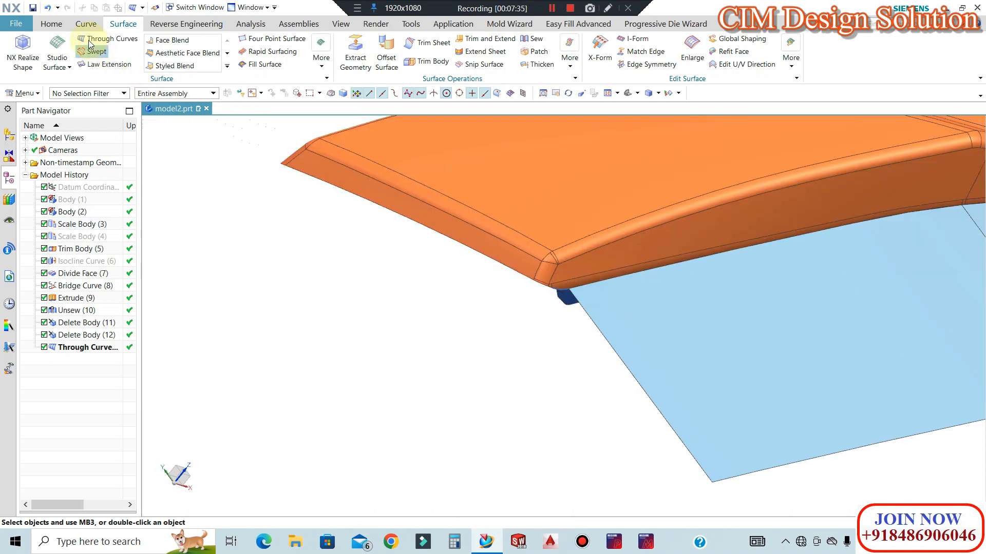
click(51, 24)
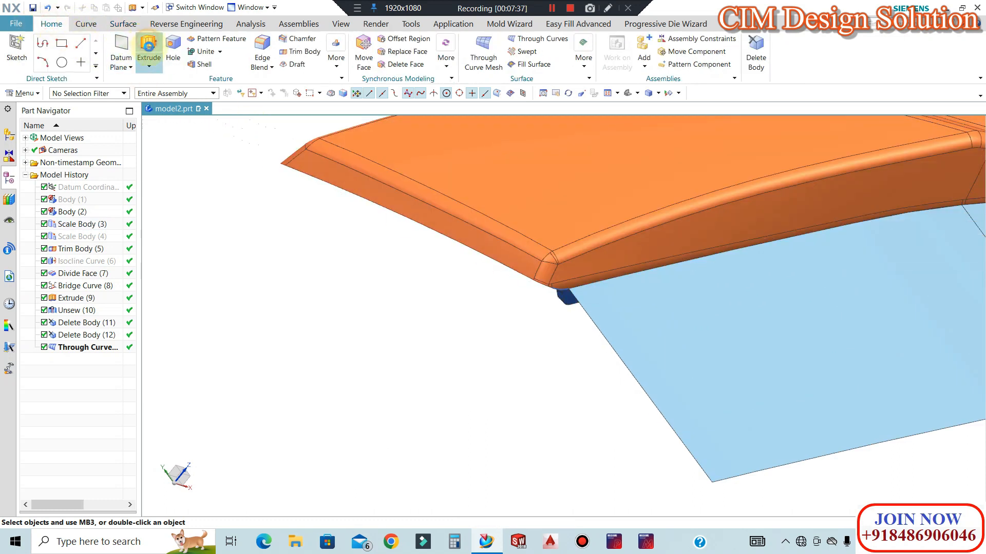
click(147, 43)
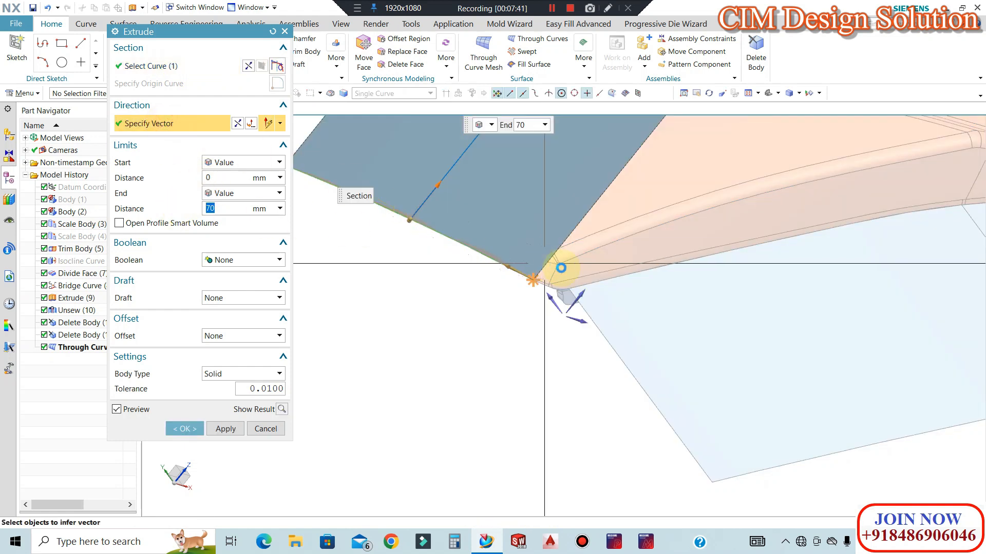
middle_drag(557, 300, 530, 335)
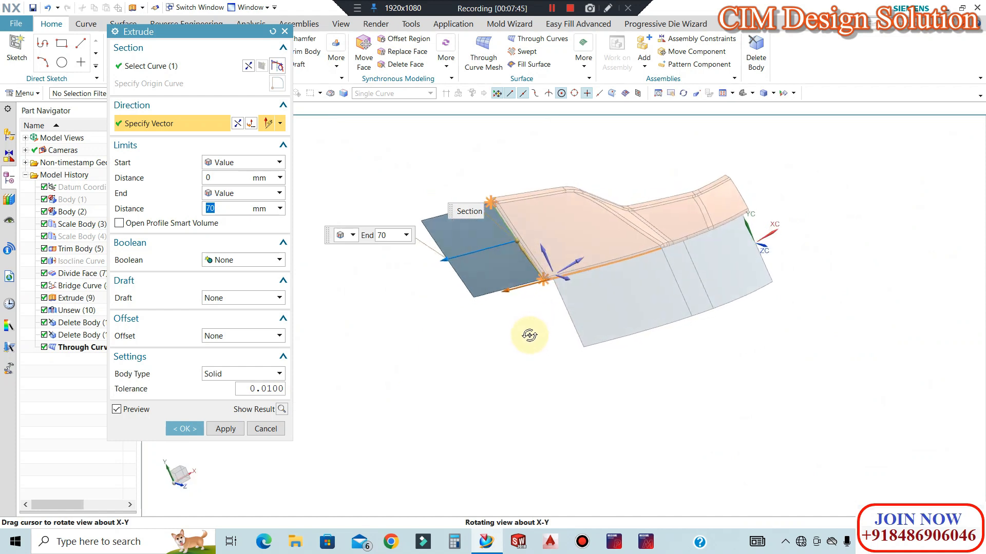
middle_drag(526, 287, 565, 222)
scroll(605, 218, up, 3)
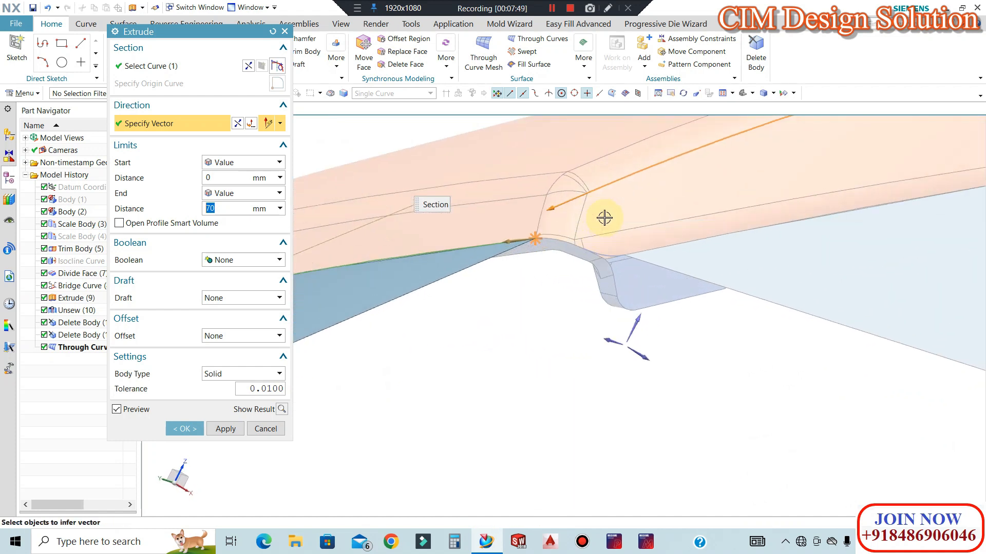
scroll(545, 220, down, 6)
mouse_move(548, 242)
middle_down()
mouse_move(544, 216)
mouse_move(560, 248)
middle_up()
scroll(569, 247, up, 5)
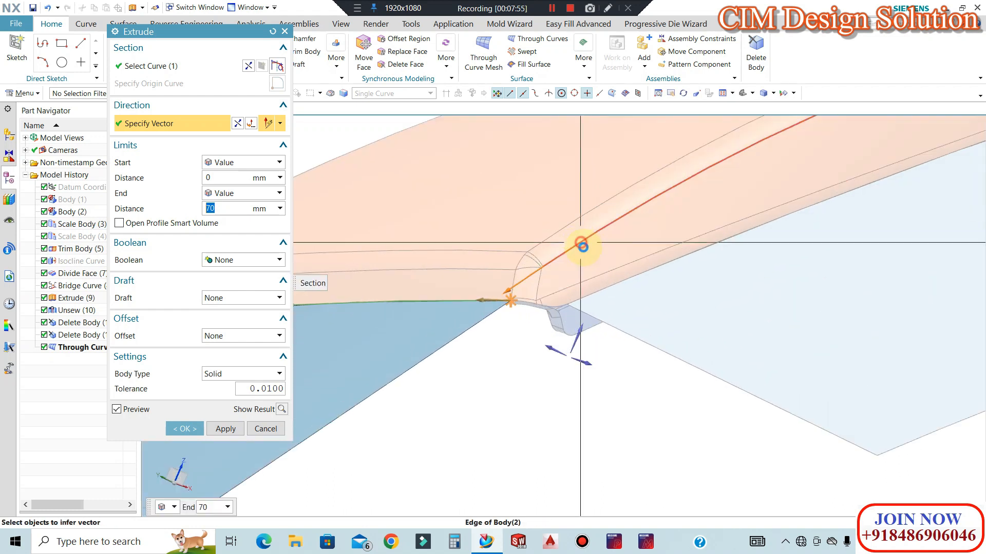
Try the lower long side edge as the extrusion direction and inspect the previewed end sheet.
shift+click(580, 242)
click(616, 261)
scroll(616, 261, down, 5)
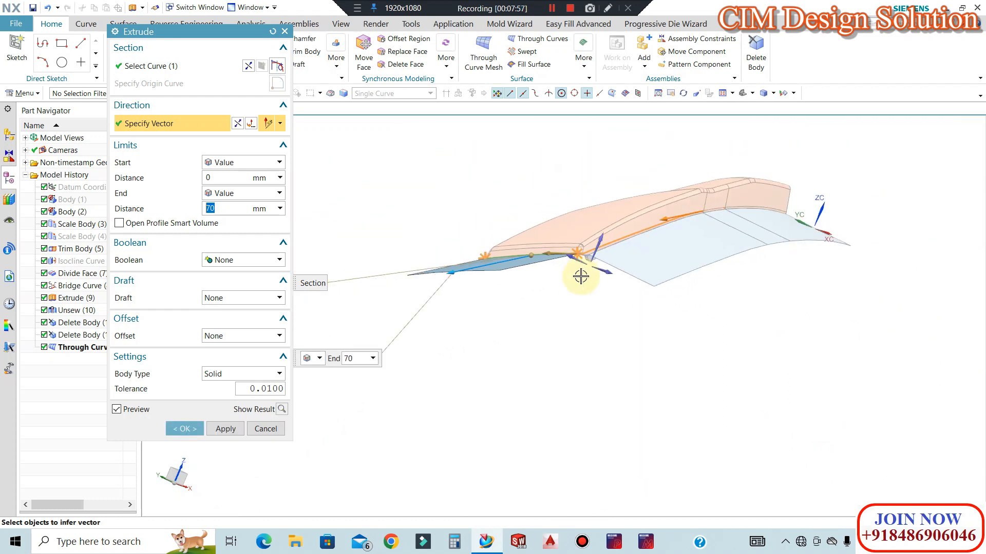
middle_drag(575, 288, 637, 242)
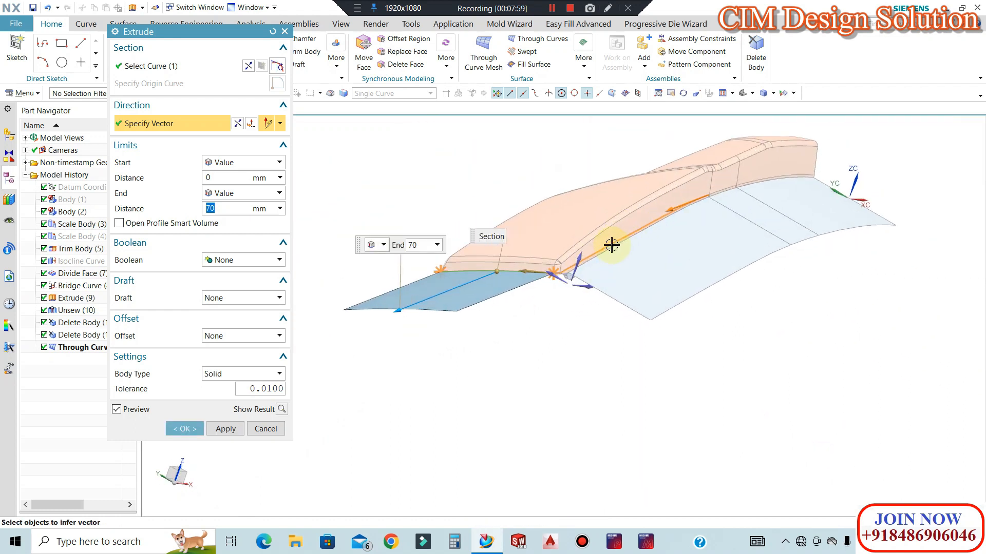
scroll(525, 299, up, 5)
scroll(534, 269, down, 3)
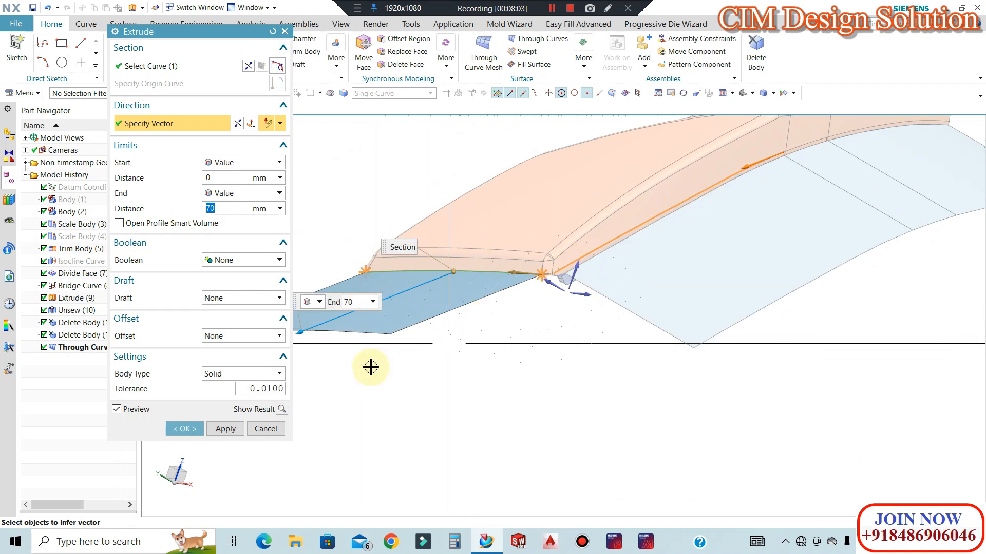
scroll(577, 303, up, 3)
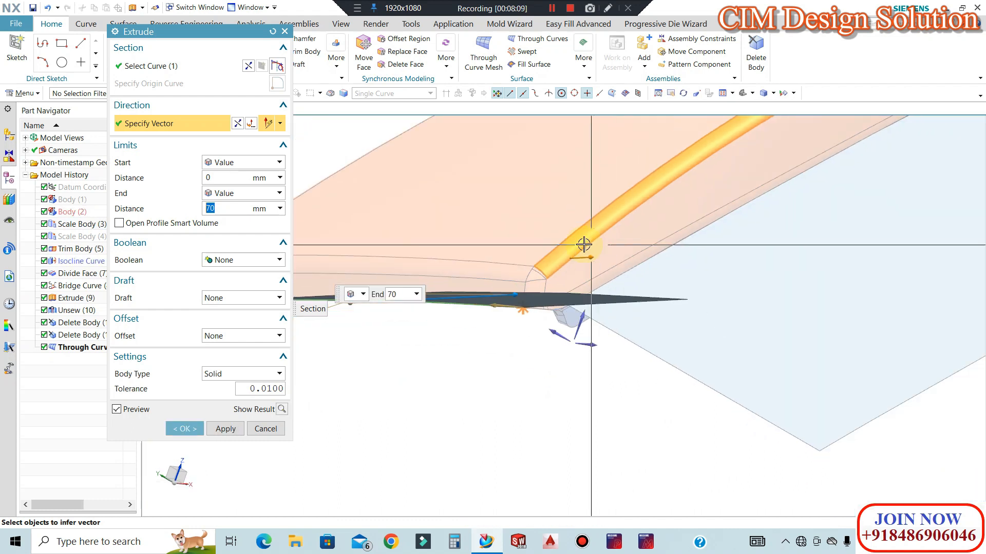
Set the extrusion direction back to the long side's fillet edge and create the 70 mm end sheet.
click(581, 246)
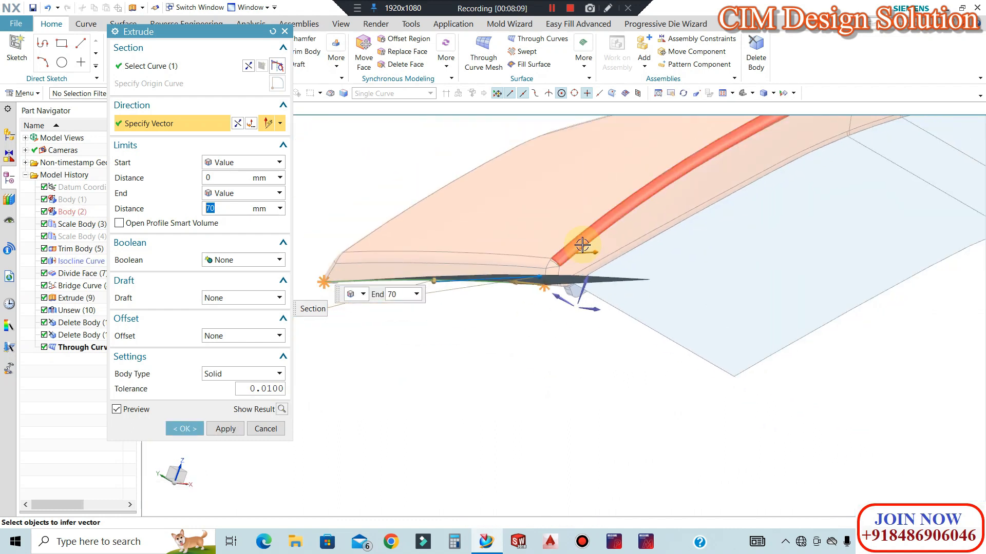
click(585, 249)
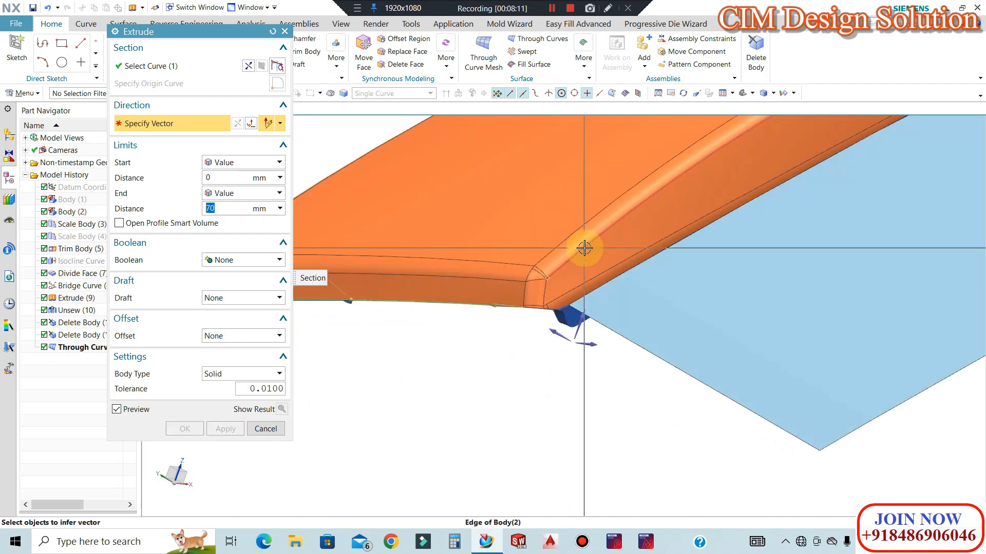
scroll(587, 248, down, 7)
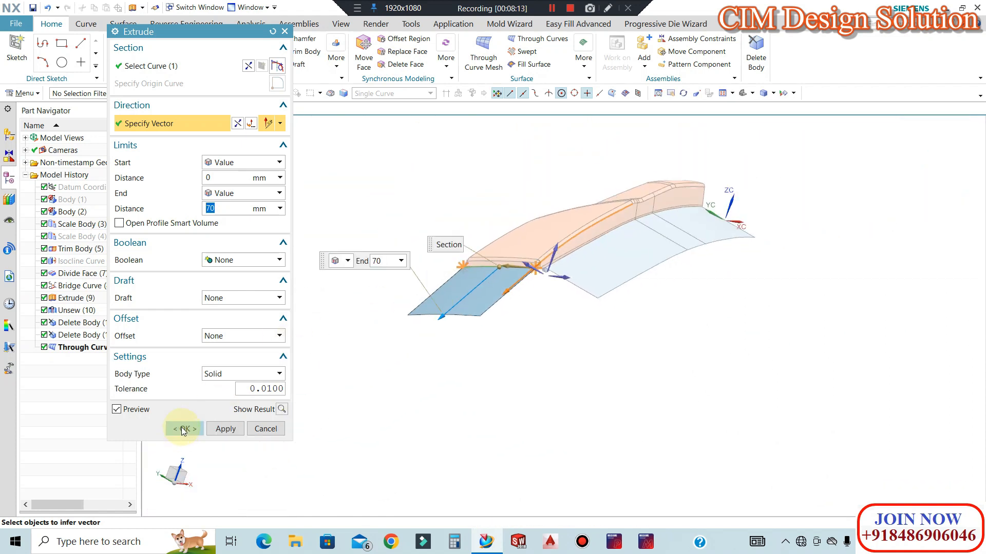
click(182, 427)
Create a G1 (Tangent) bridge curve joining the outer edge of the end sheet to the outer edge of the long side sheet.
middle_drag(556, 287, 469, 252)
scroll(584, 292, down, 5)
scroll(471, 309, down, 5)
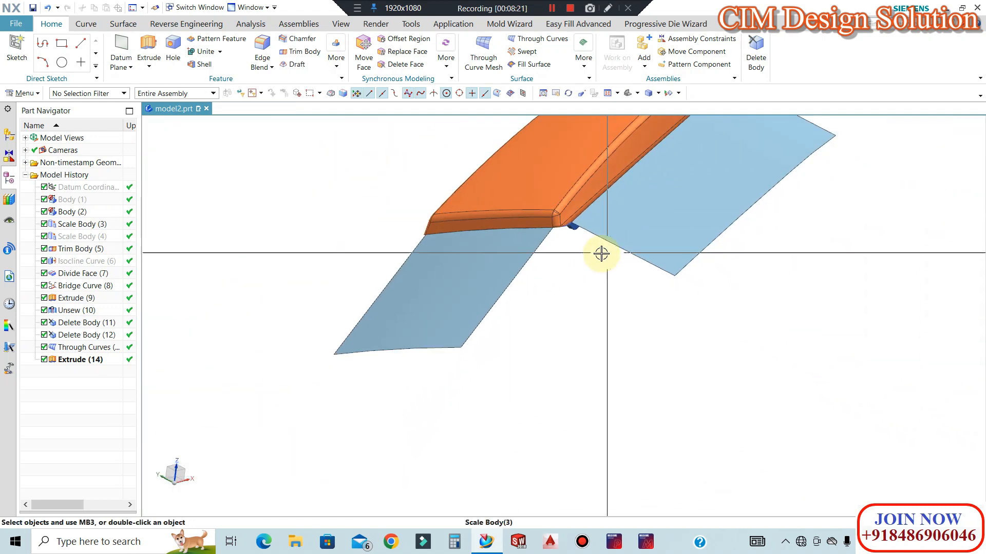
middle_drag(601, 254, 649, 272)
scroll(529, 281, down, 2)
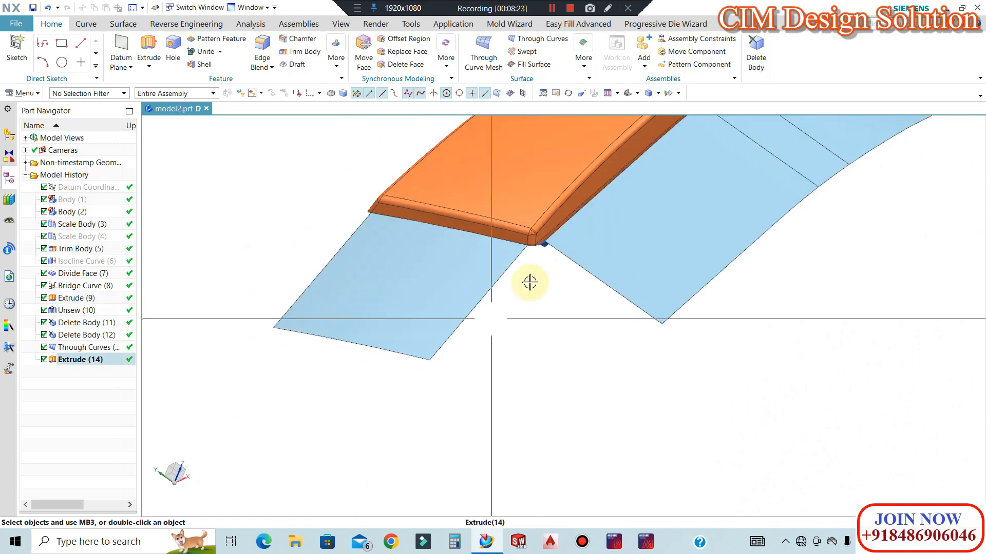
scroll(550, 194, up, 2)
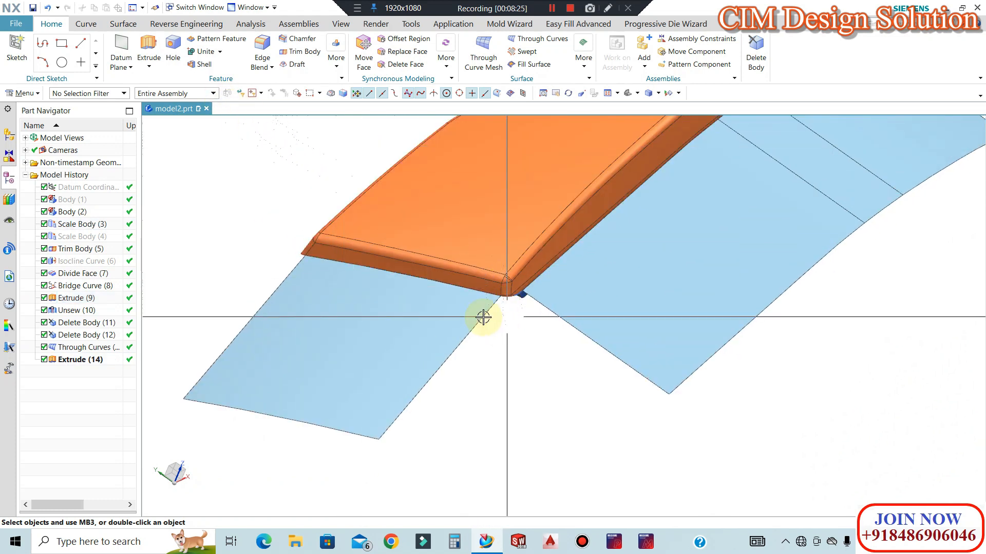
click(124, 24)
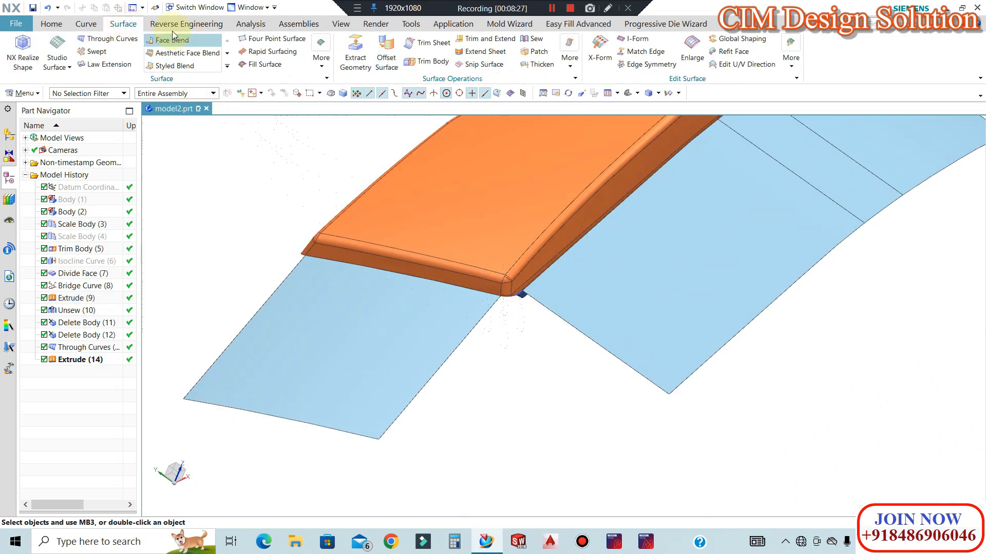
click(87, 25)
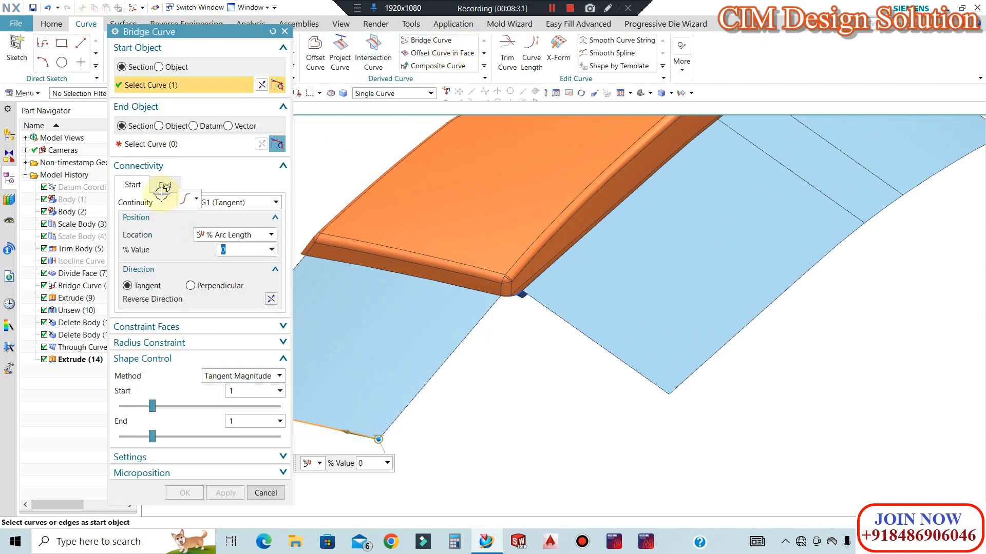
click(163, 186)
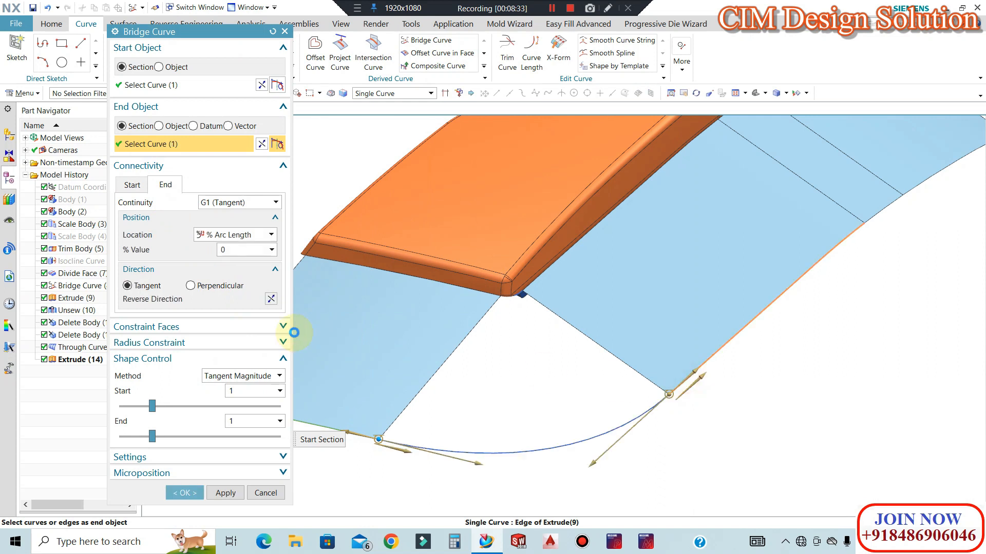
click(182, 494)
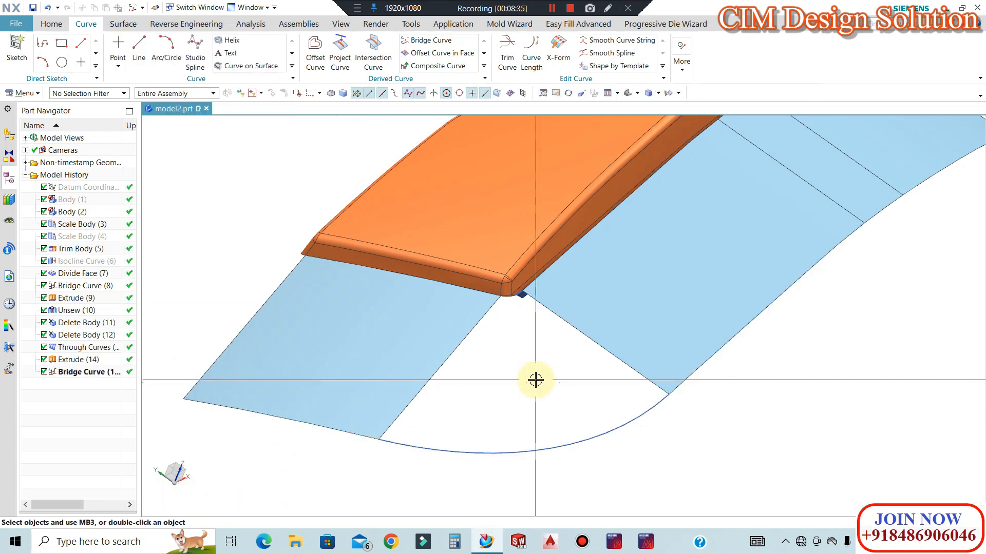
Start a Through Curve Mesh with the part's lower corner edges and the new bridge curve as its two primary curves.
click(118, 24)
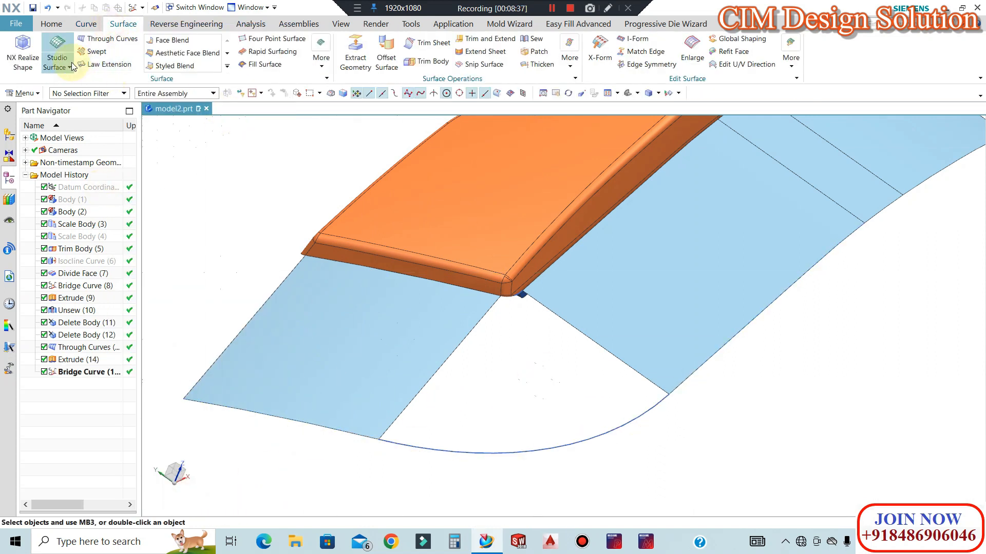
click(62, 94)
scroll(518, 308, up, 5)
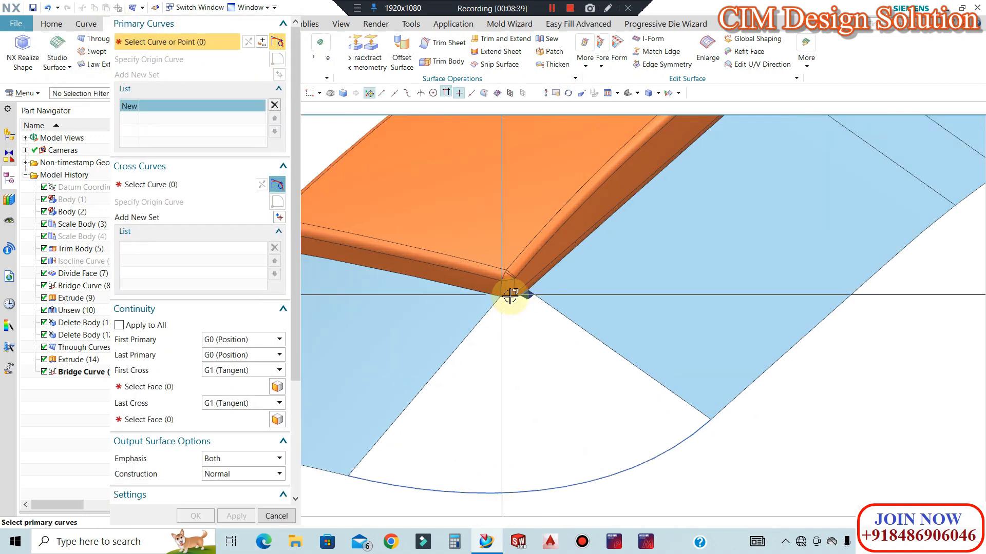
scroll(511, 298, up, 2)
click(596, 278)
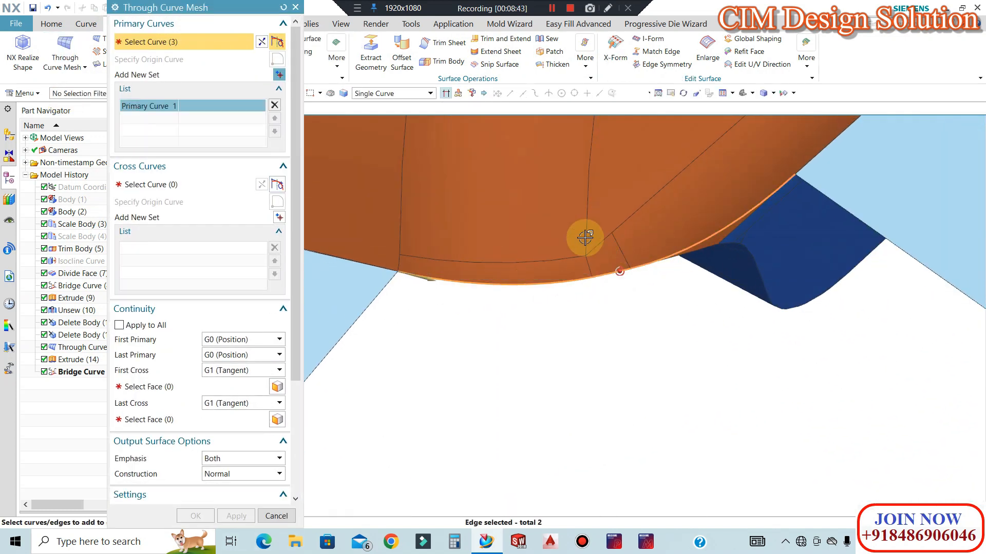
scroll(754, 160, down, 5)
click(279, 75)
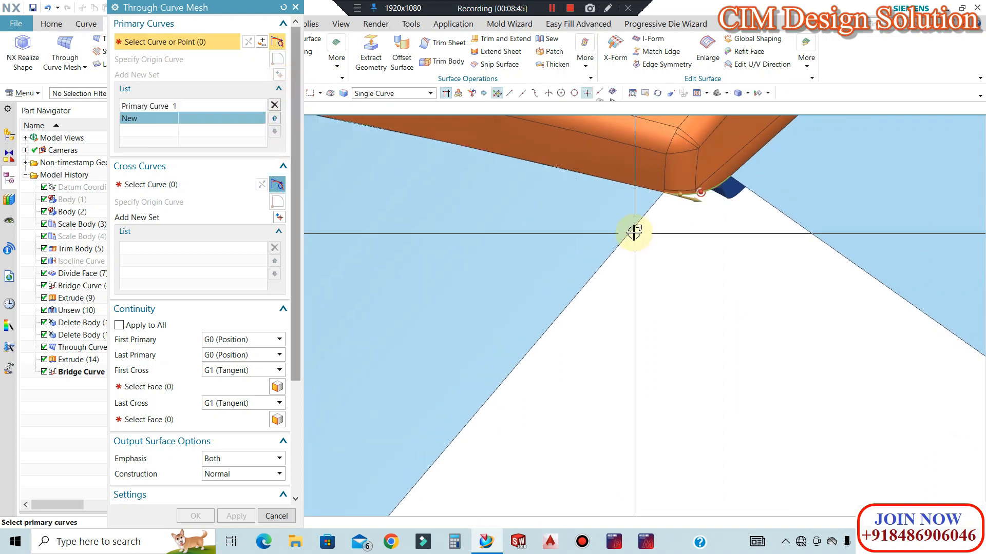
scroll(650, 290, down, 2)
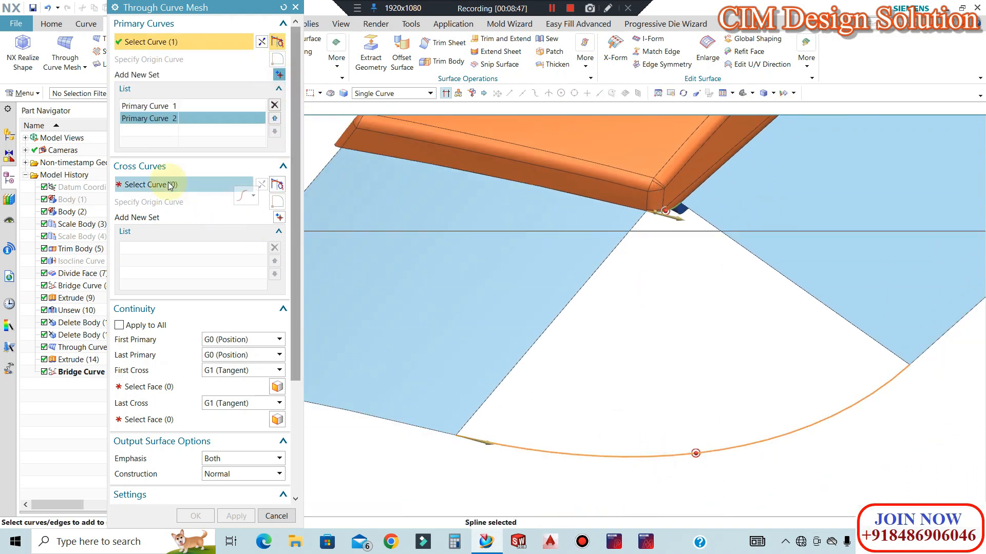
Add both sheets' facing edges as cross curves, make them G1 (Tangent) to the adjoining sheets, and create the corner surface.
click(171, 185)
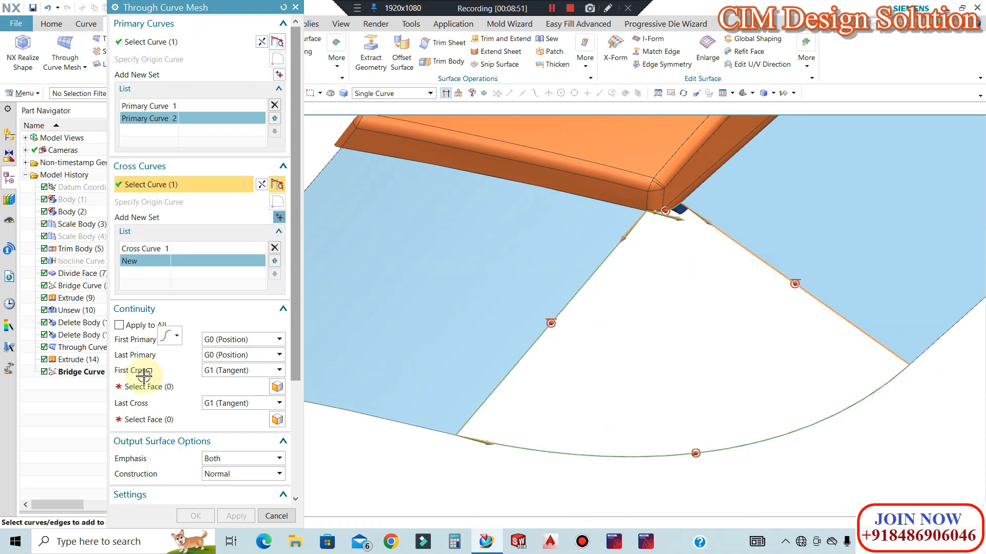
click(153, 392)
click(451, 305)
click(200, 414)
click(818, 222)
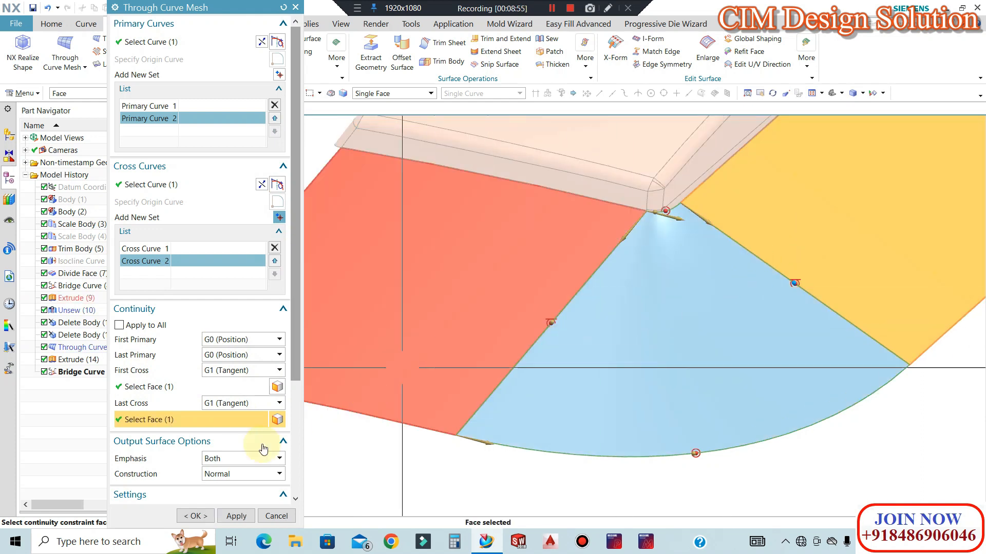
click(192, 516)
Hide the corner mesh surface to expose the part's corner edges.
middle_drag(479, 286, 578, 229)
scroll(565, 232, up, 3)
right_drag(552, 240, 570, 361)
Sweep the part's small corner edge along the long side sheet's facing edge as a single guide.
scroll(555, 170, up, 2)
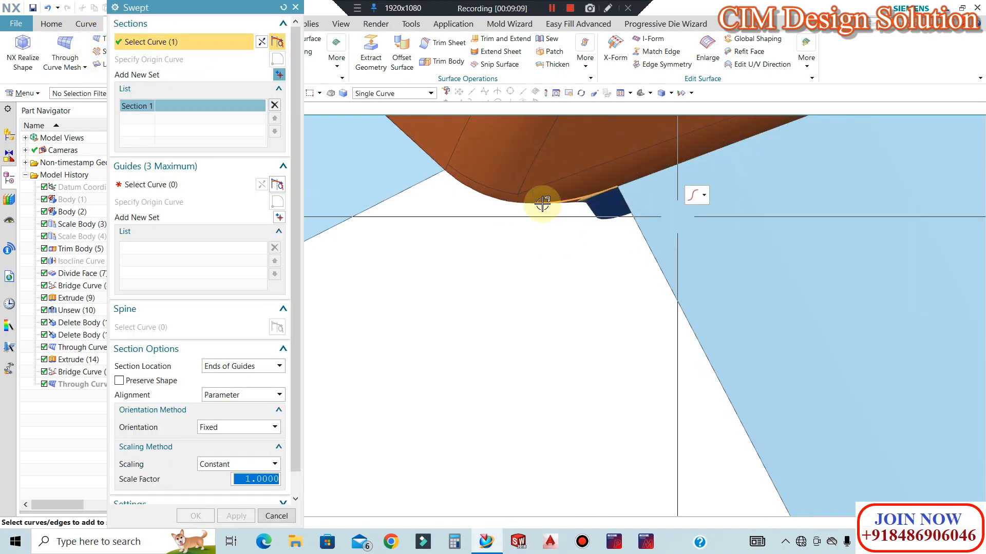
click(165, 185)
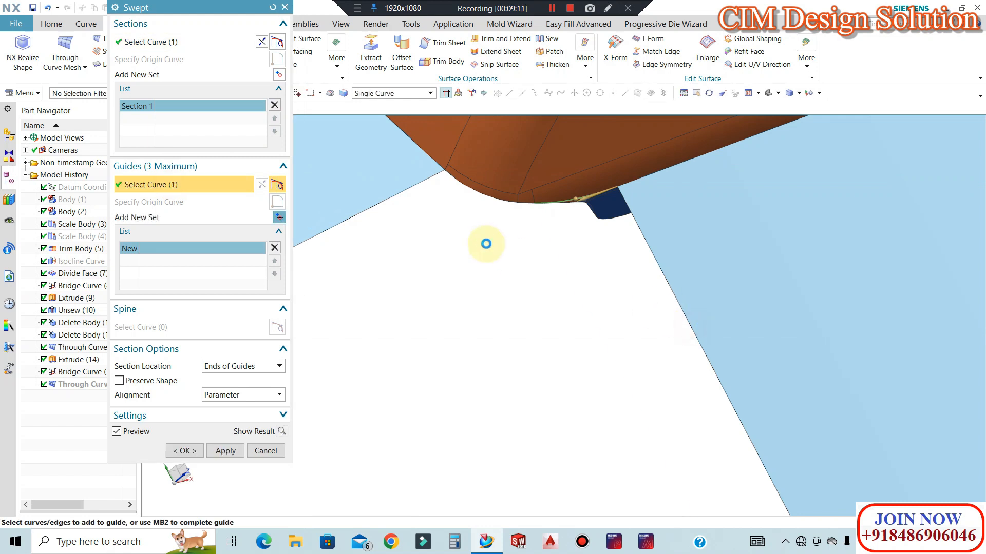
middle_click(486, 244)
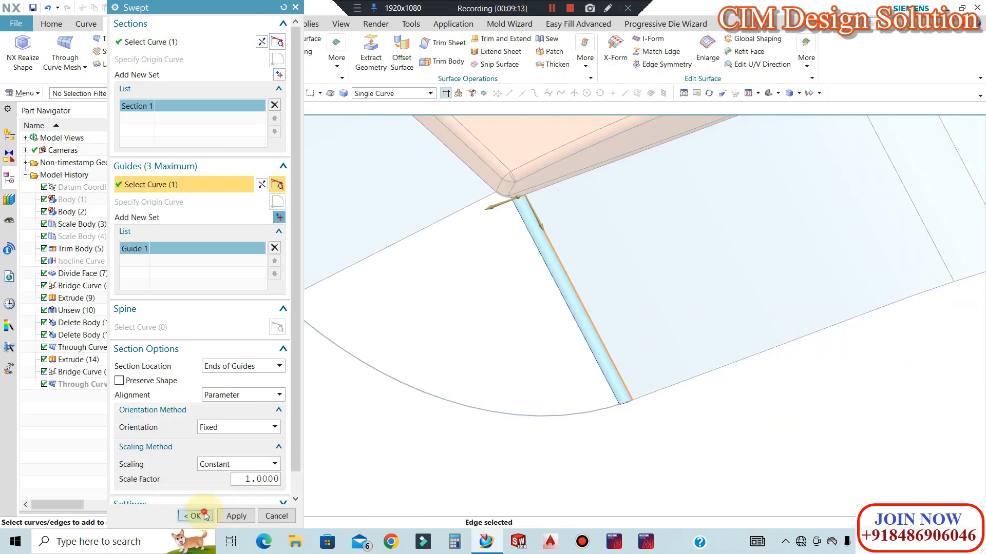
click(205, 516)
middle_drag(546, 367, 550, 215)
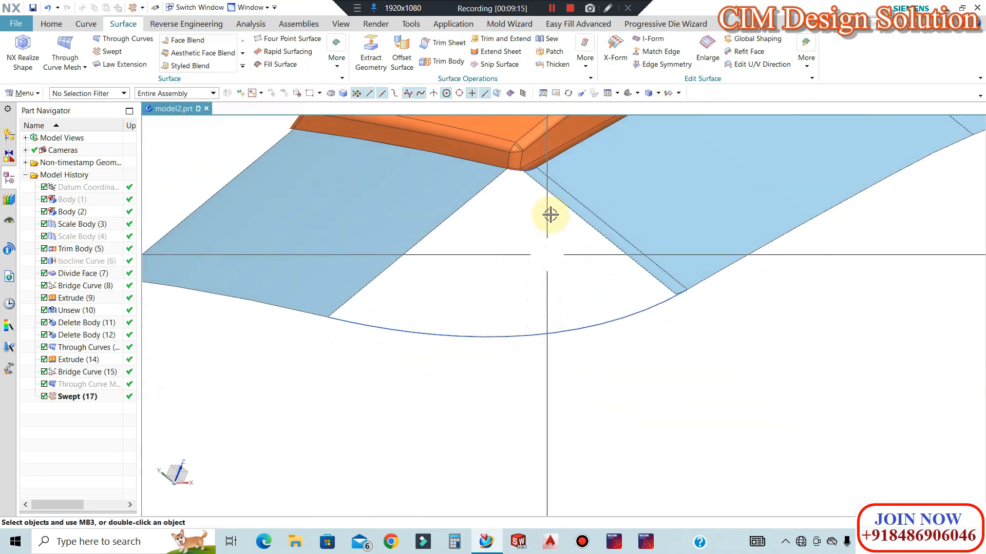
Sweep the remaining corner edges along two guides: the end sheet's facing edge and the free edge of the narrow swept strip.
scroll(532, 174, up, 10)
scroll(665, 239, down, 3)
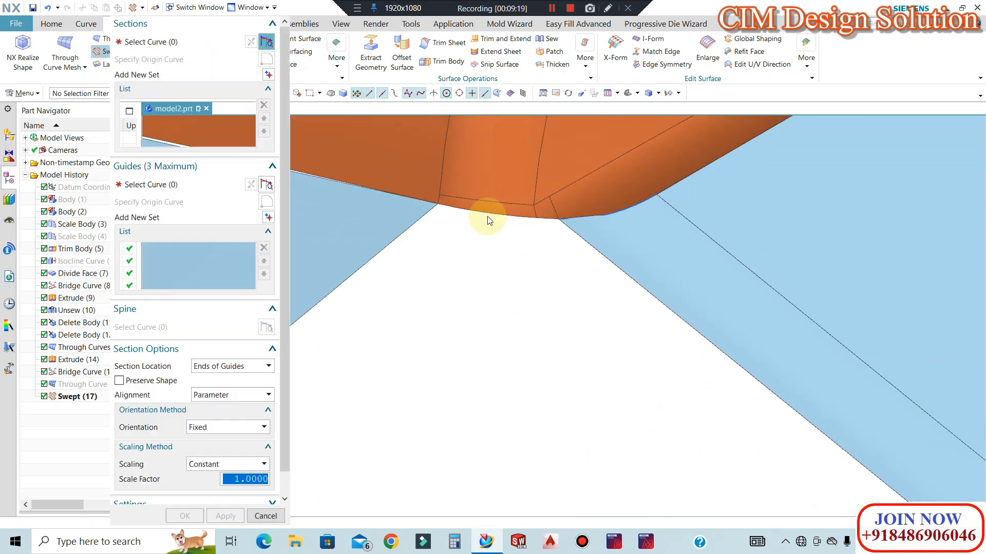
click(544, 220)
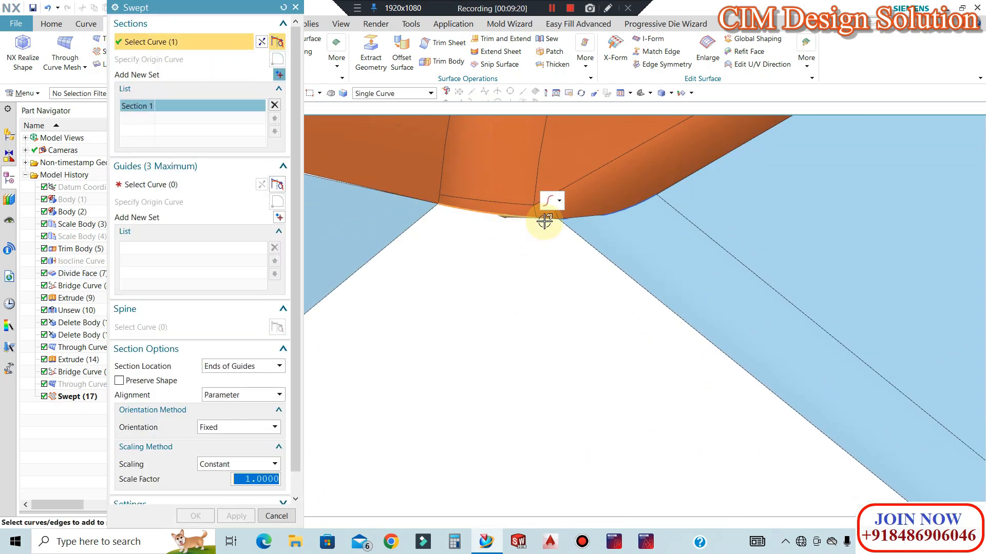
click(158, 192)
click(349, 280)
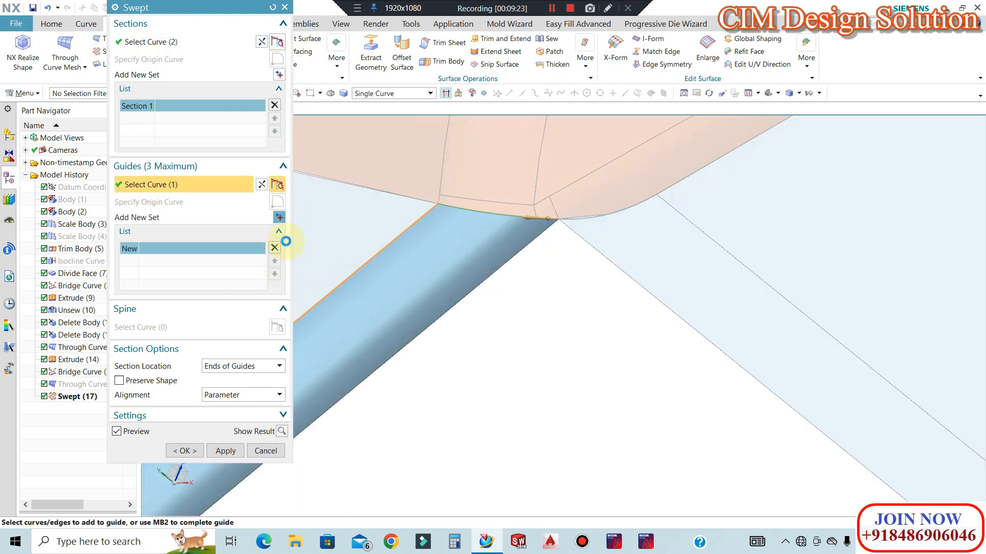
click(279, 217)
click(607, 265)
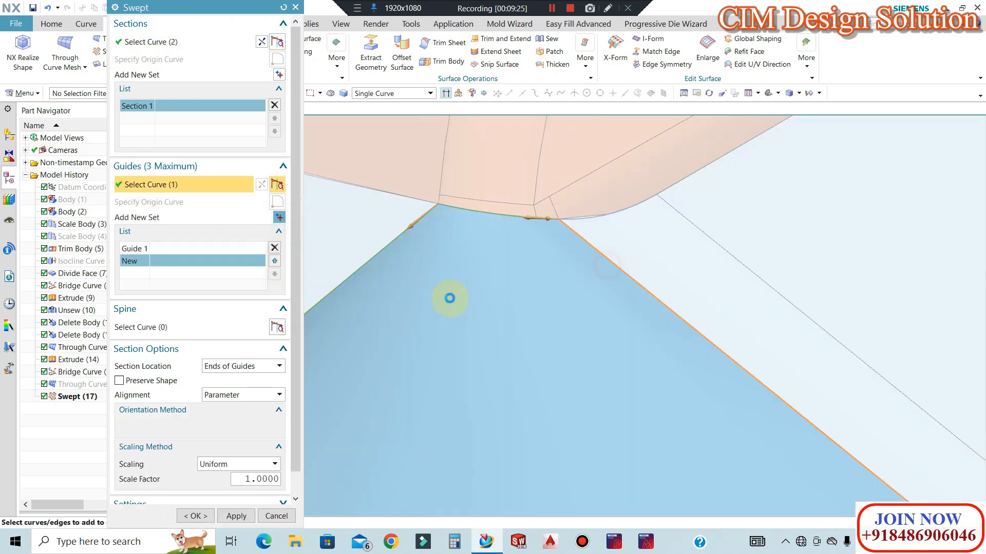
click(192, 488)
Check the two swept surfaces at the corner, and undo both sweeps and the hiding of the corner mesh surface.
middle_drag(459, 301, 539, 286)
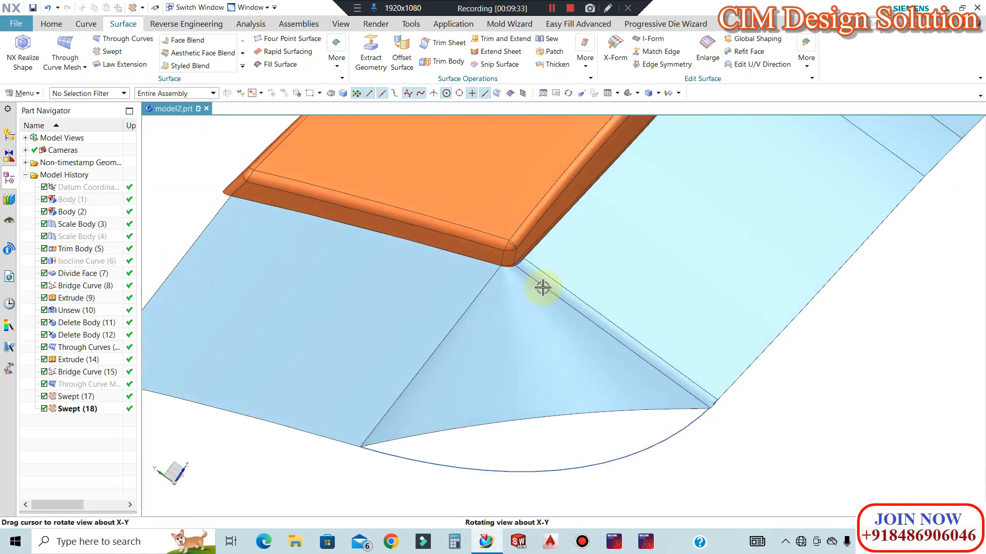
scroll(539, 286, up, 4)
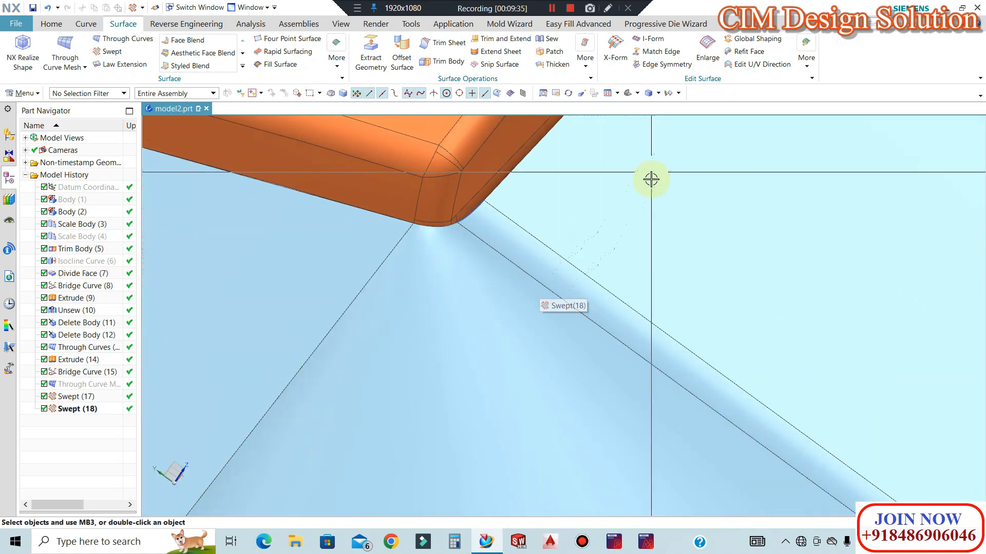
middle_drag(692, 149, 658, 236)
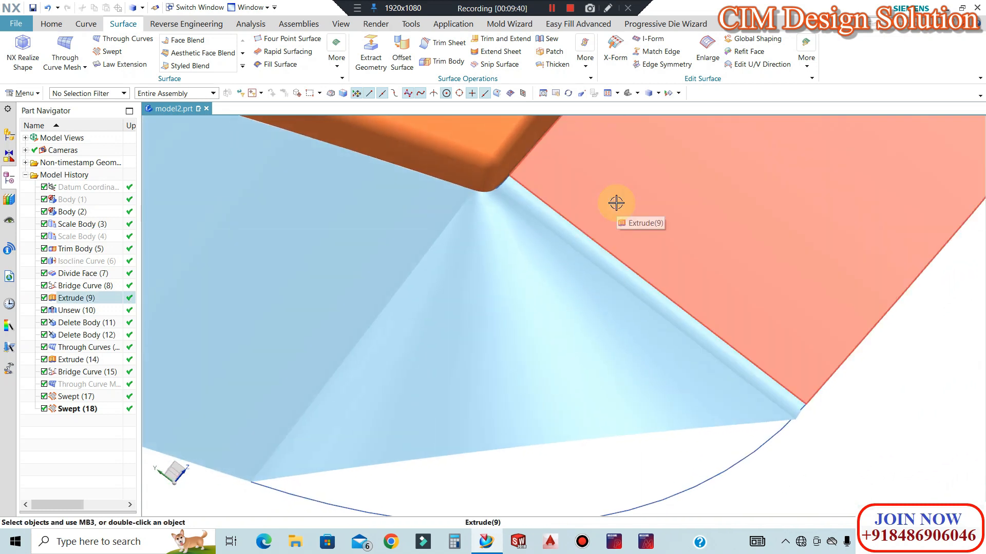
key(ctrl+z)
key(ctrl+z)
middle_drag(616, 203, 648, 401)
scroll(644, 398, down, 1)
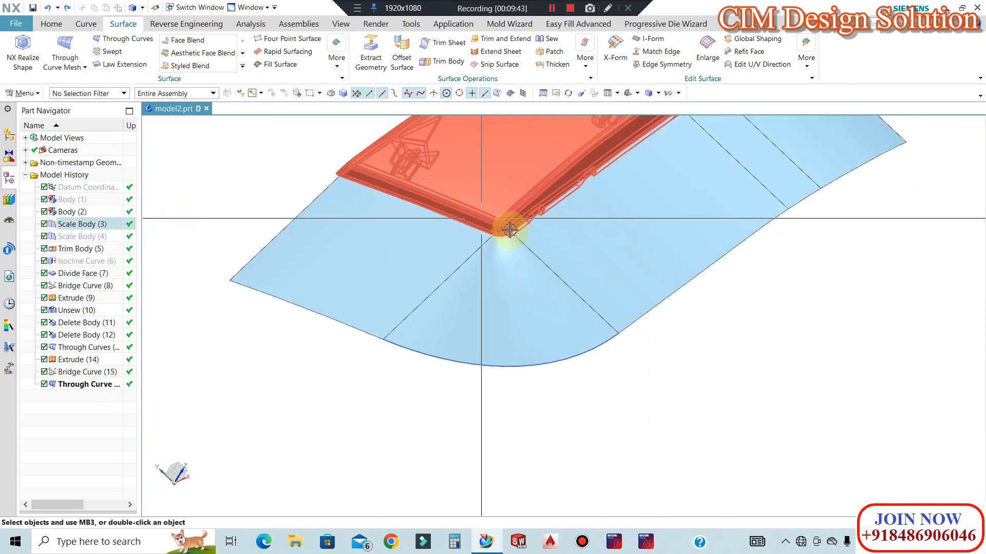
Examine how the corner mesh surface meets the part's rounded corner and the two adjoining sheets.
scroll(499, 231, up, 7)
scroll(466, 223, up, 4)
scroll(472, 198, down, 4)
scroll(466, 237, down, 3)
middle_drag(467, 238, 621, 254)
scroll(496, 206, up, 3)
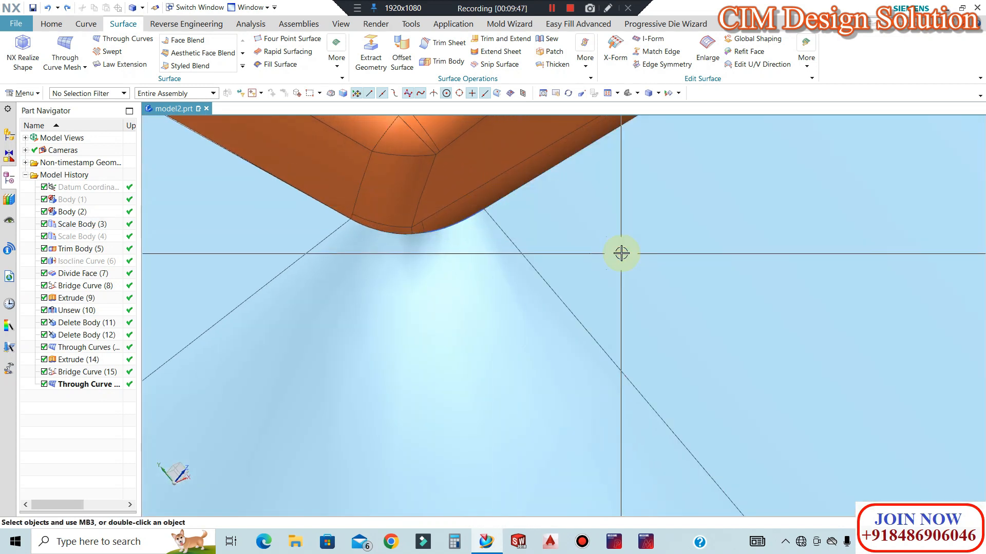
right_click(617, 207)
click(674, 275)
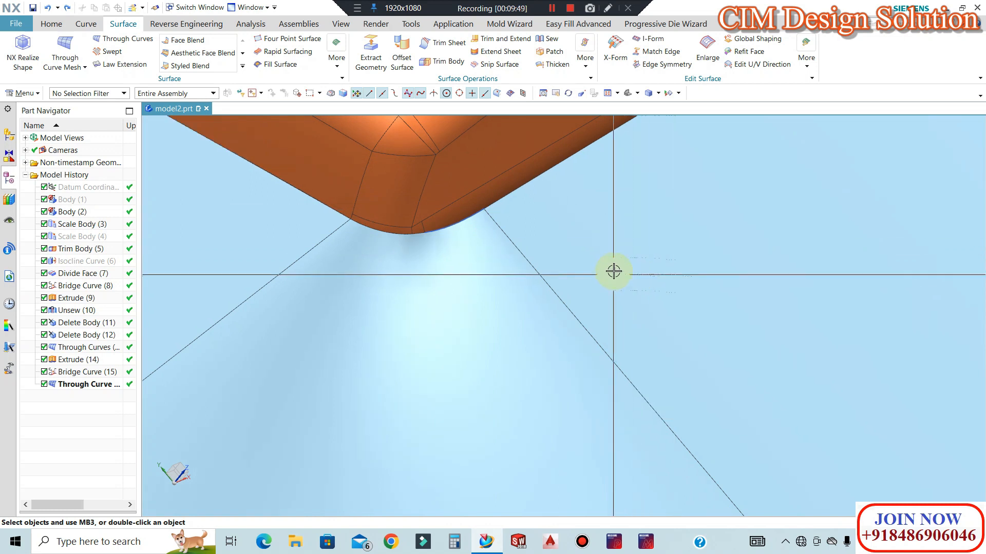
middle_drag(692, 229, 625, 231)
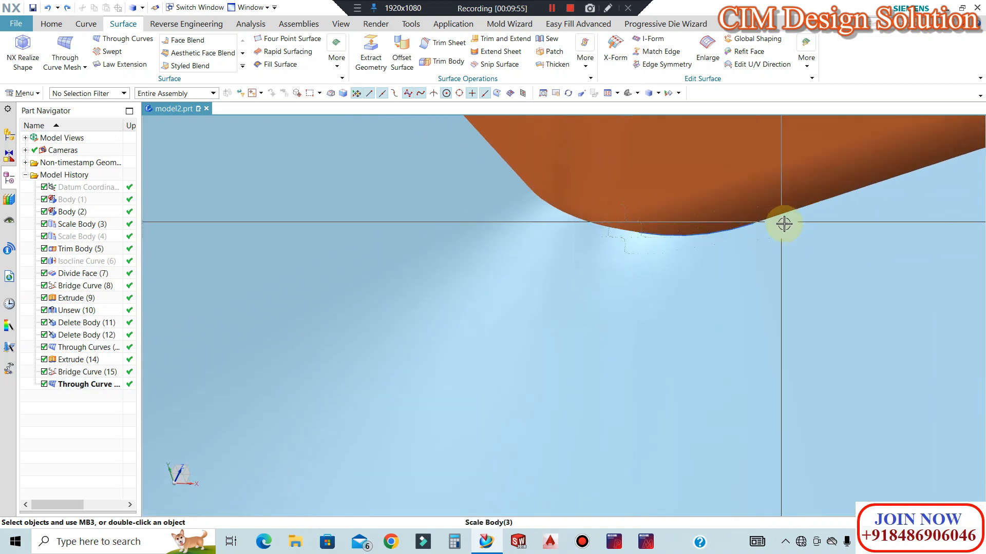
middle_drag(626, 192, 529, 220)
scroll(528, 177, down, 8)
scroll(526, 220, up, 2)
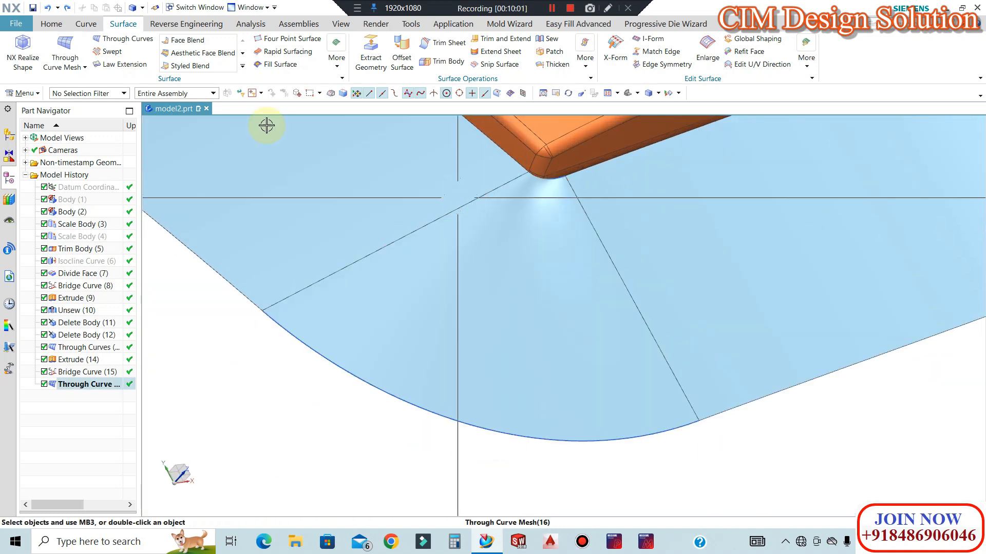
Draw a line across the corner mesh surface from the part's lower corner edge vertex to a point on the outer bridge curve.
click(85, 24)
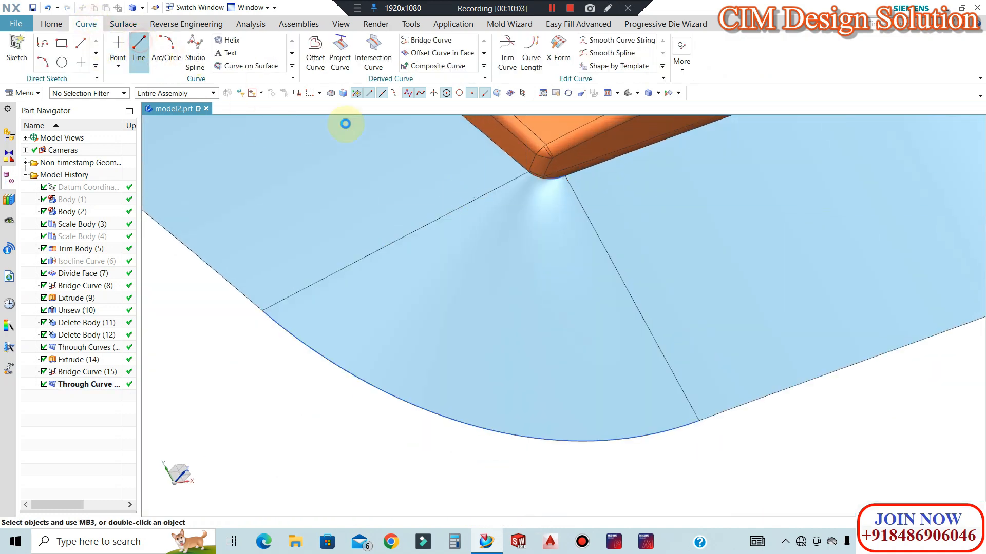
scroll(578, 180, up, 4)
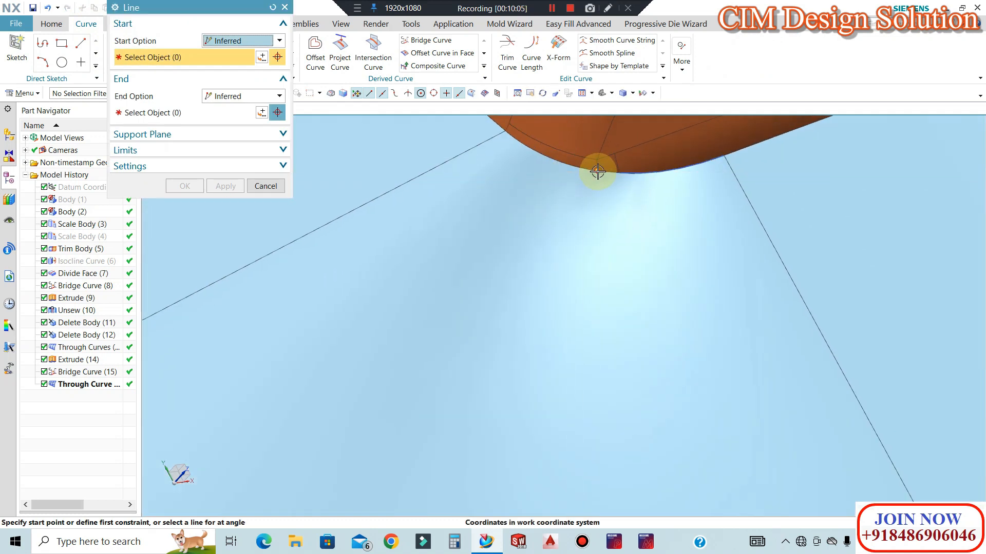
click(597, 171)
middle_drag(618, 184, 501, 308)
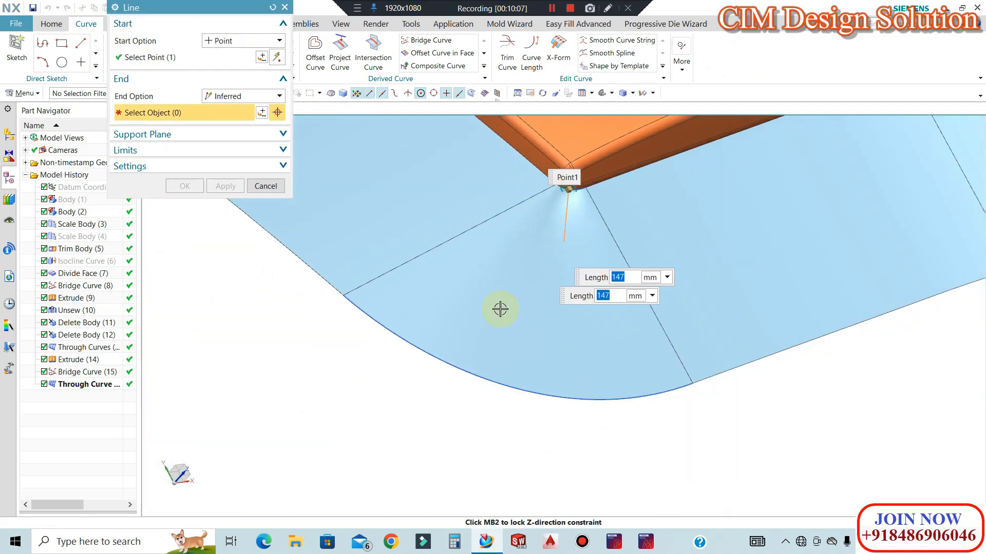
click(474, 374)
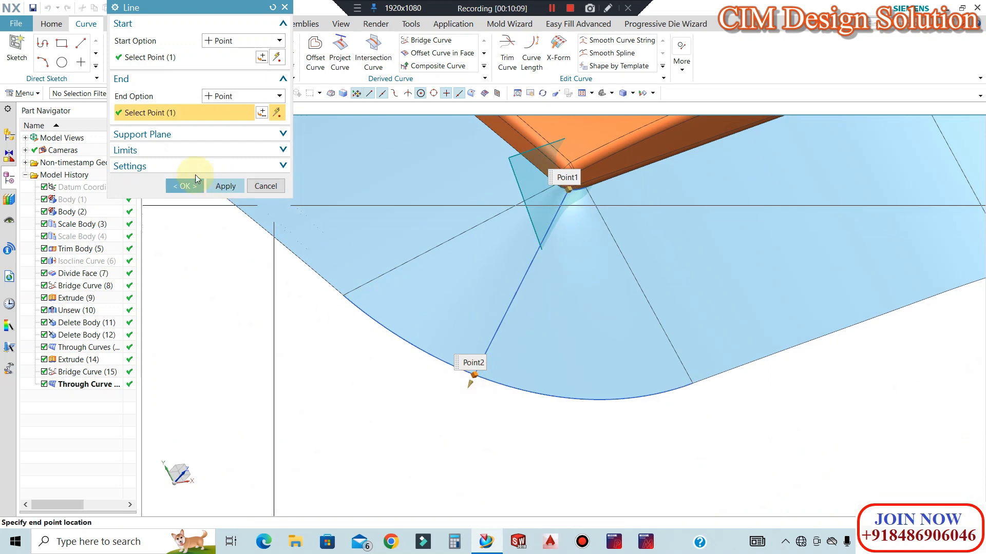
click(189, 182)
Move the line's end point along the outer bridge curve closer to the long side sheet.
scroll(568, 198, up, 3)
scroll(576, 159, down, 2)
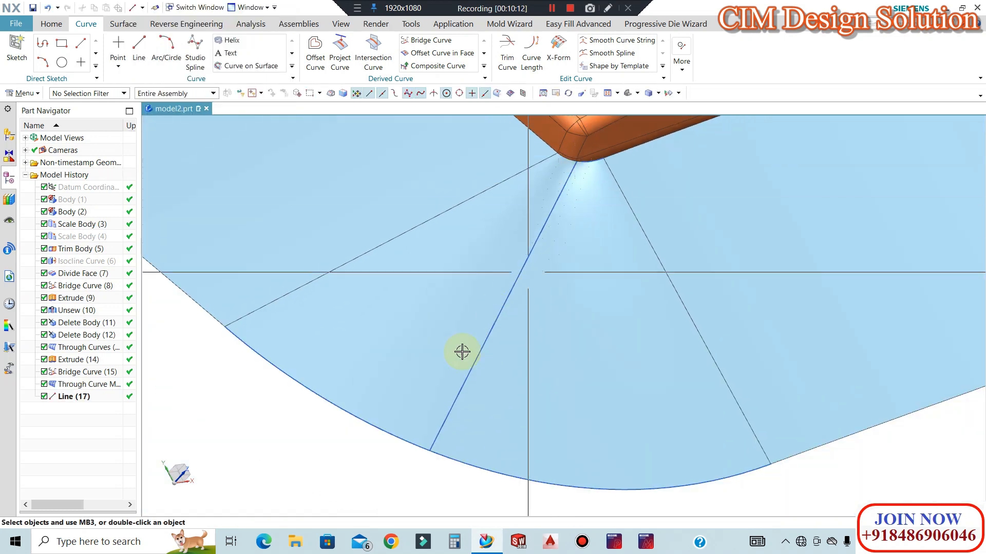
double_click(438, 442)
click(500, 476)
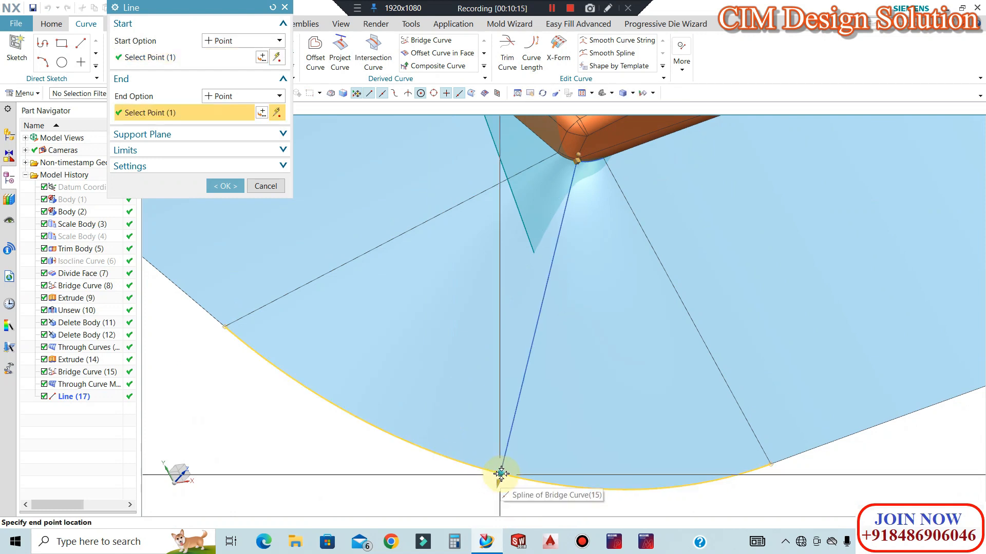
click(531, 480)
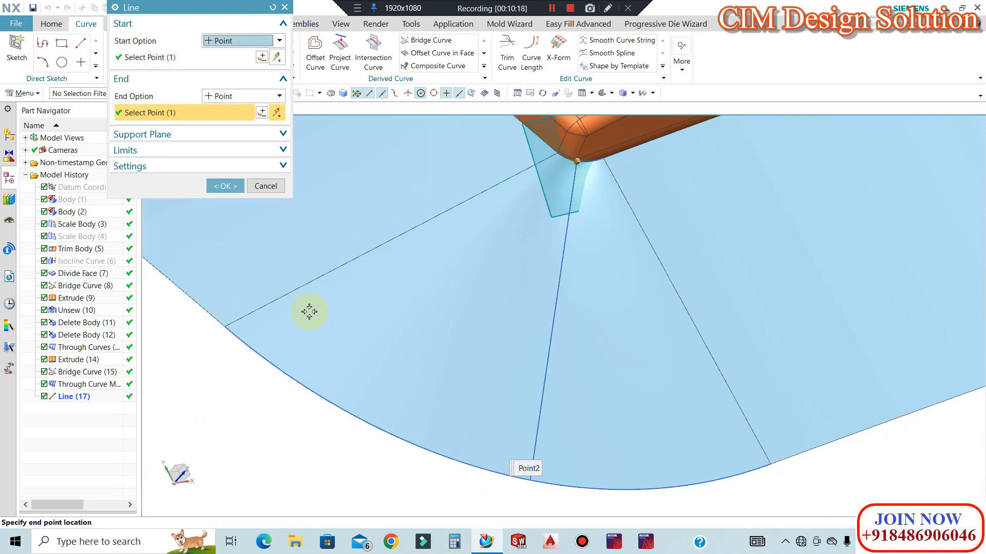
click(217, 187)
Trim the corner mesh surface with the line as boundary, keeping the portion beside the long side sheet.
click(118, 25)
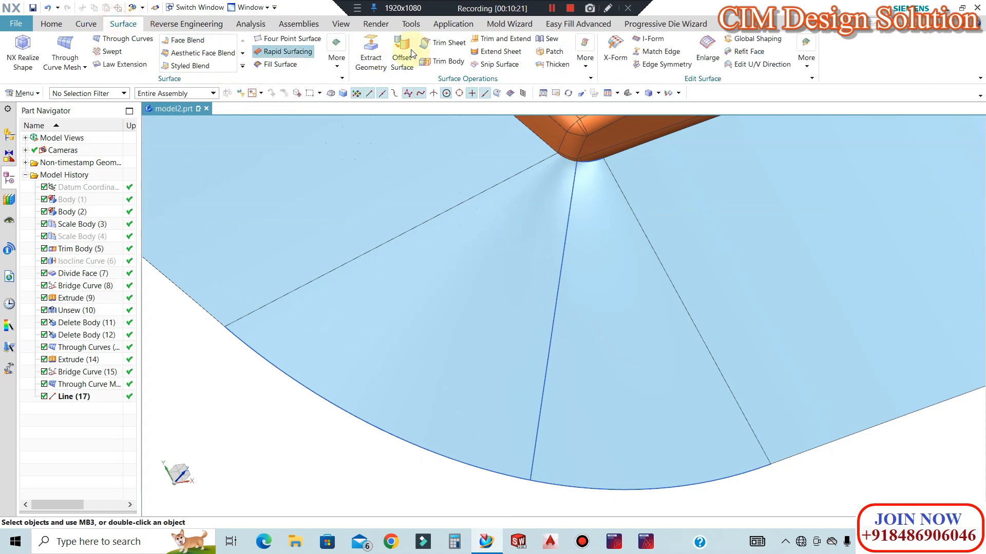
click(428, 44)
click(413, 222)
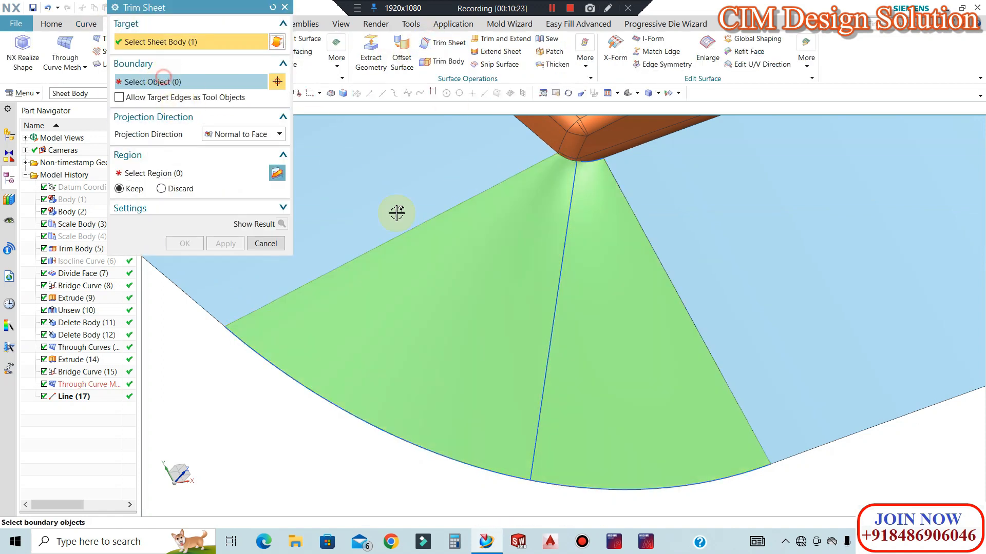
click(552, 314)
click(185, 244)
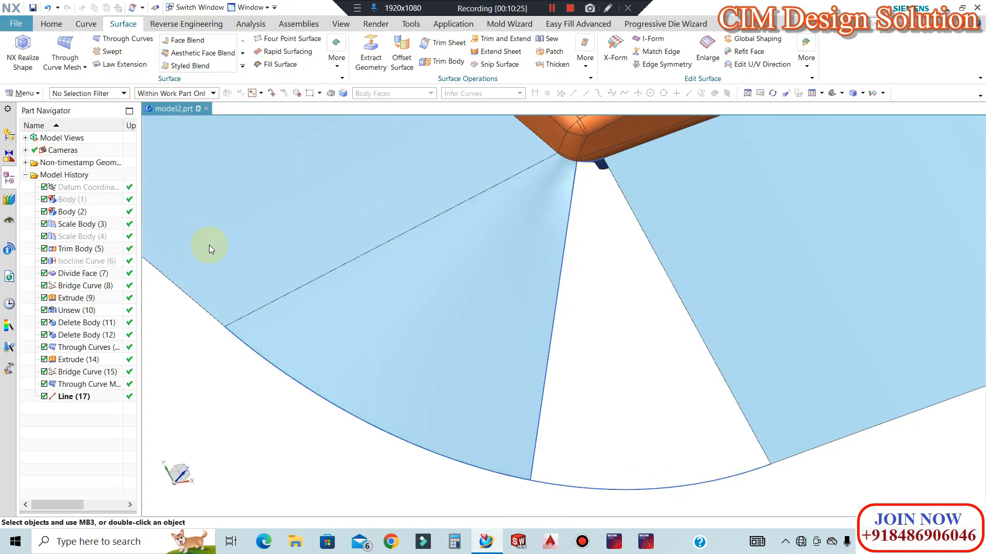
double_click(88, 409)
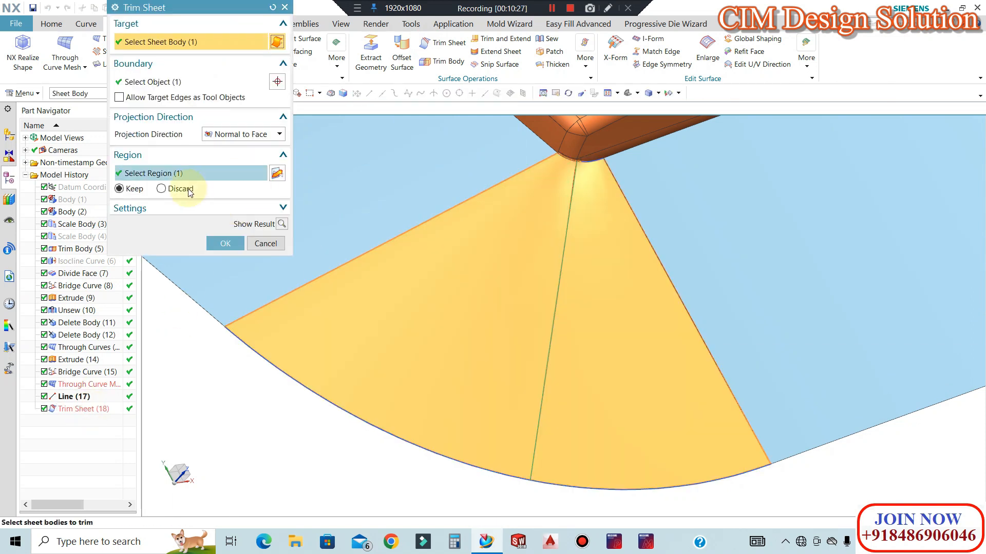
click(226, 244)
Examine the trimmed edge of the corner surface against the line and the part's corner from several angles.
scroll(598, 193, up, 5)
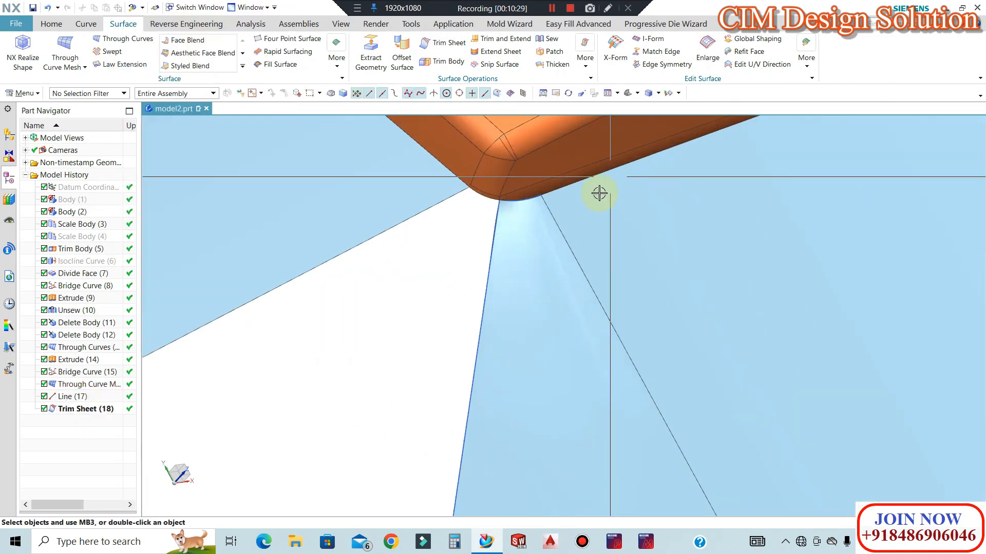
right_click(658, 193)
click(697, 263)
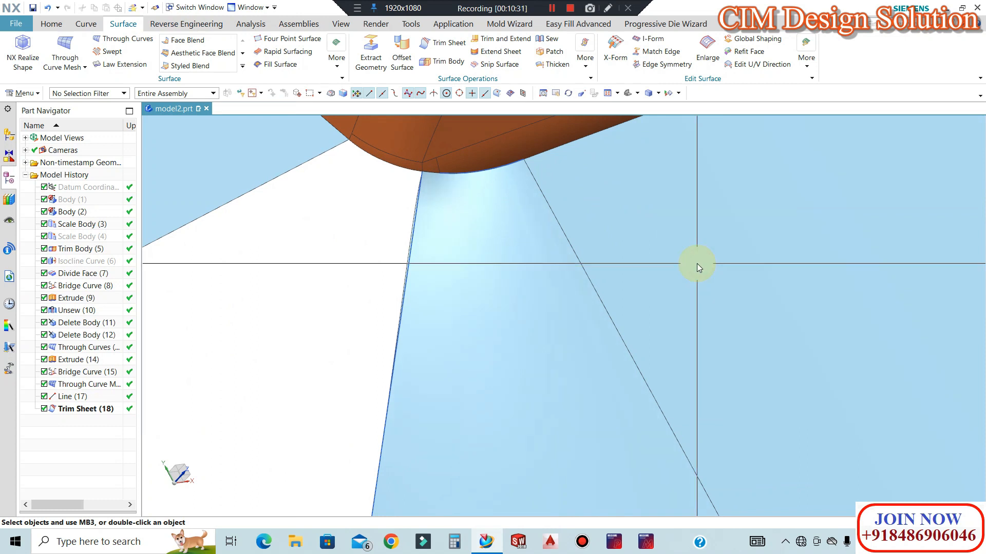
middle_drag(697, 263, 529, 228)
key(ctrl+j)
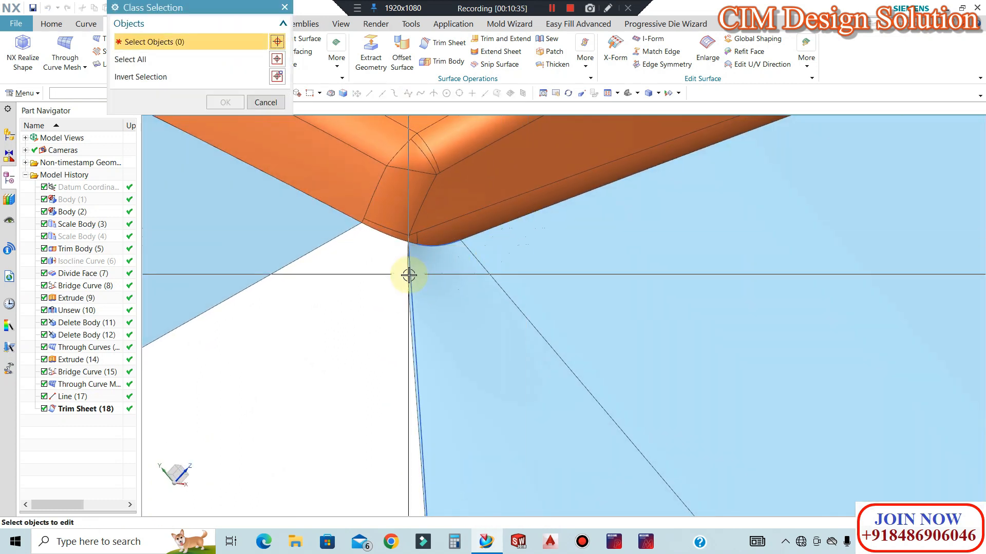
middle_drag(412, 161, 401, 214)
middle_drag(424, 296, 588, 238)
scroll(523, 185, up, 5)
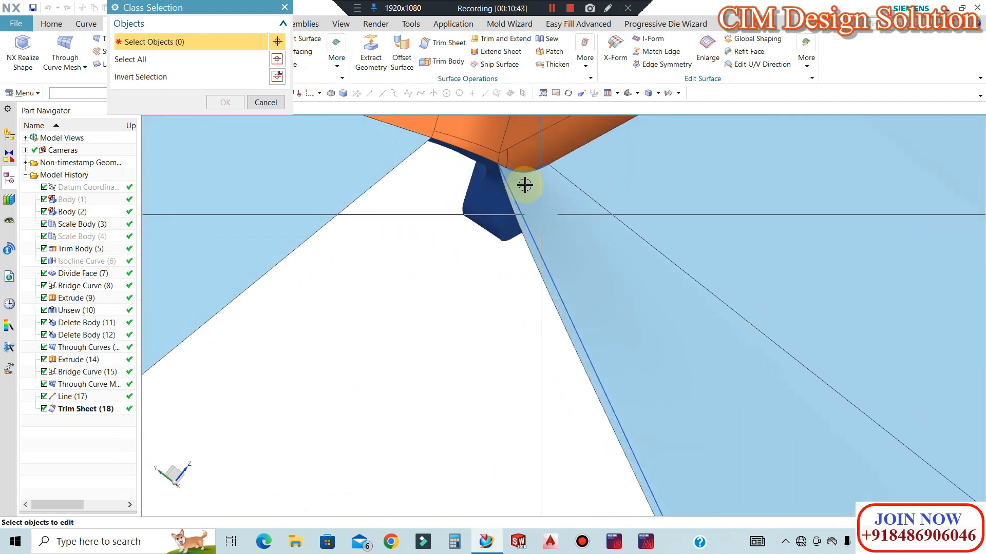
scroll(526, 209, down, 8)
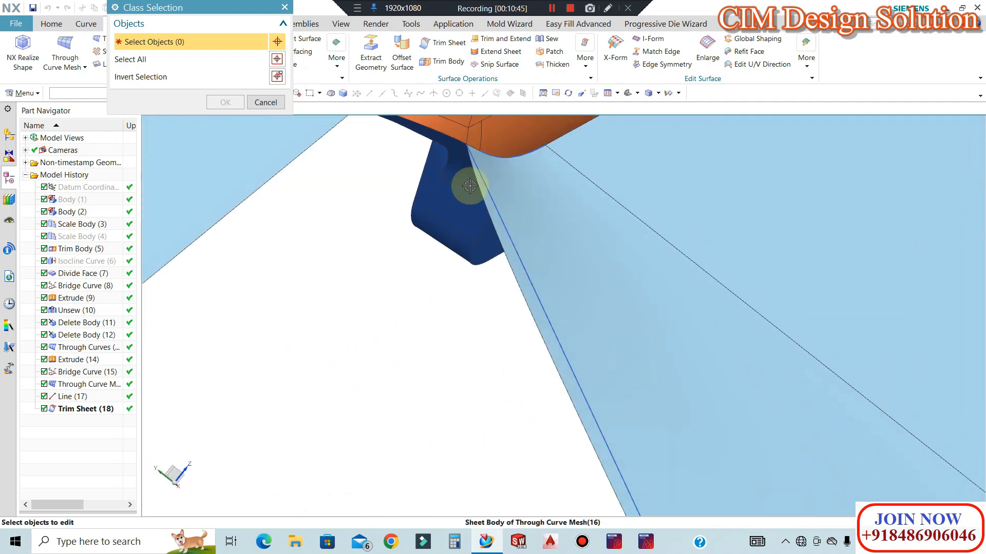
scroll(578, 311, up, 3)
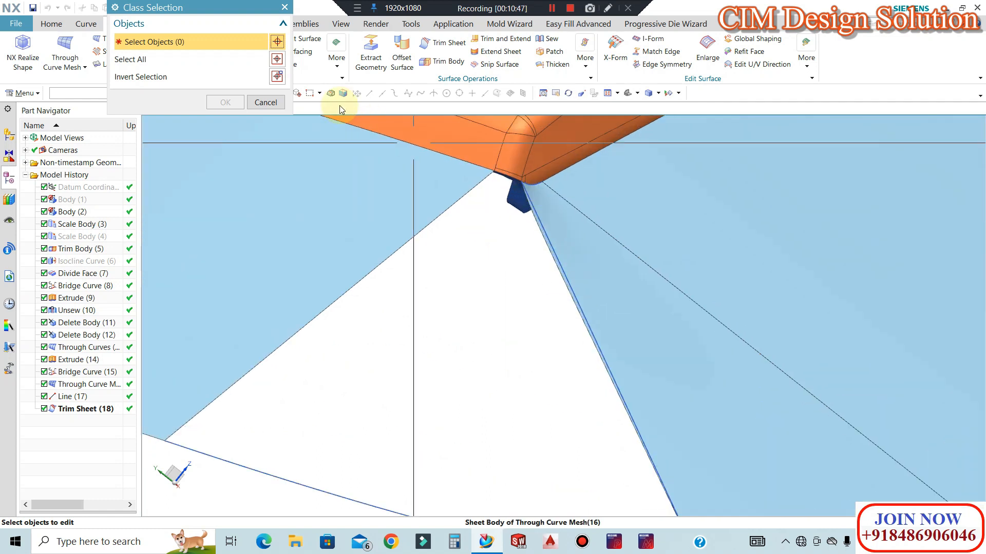
Leave the object selection and hide the line lying along the trimmed edge of the corner surface.
click(265, 102)
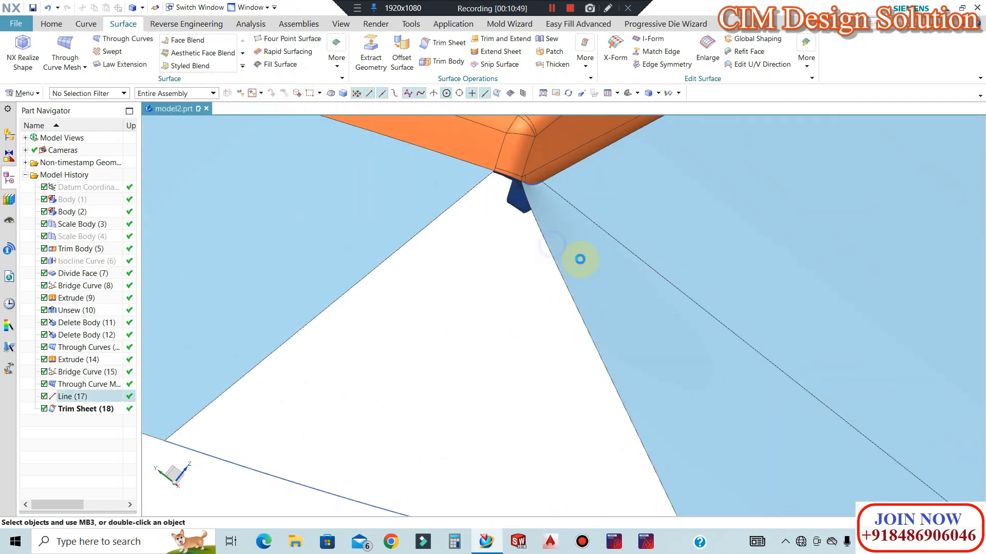
scroll(576, 304, down, 3)
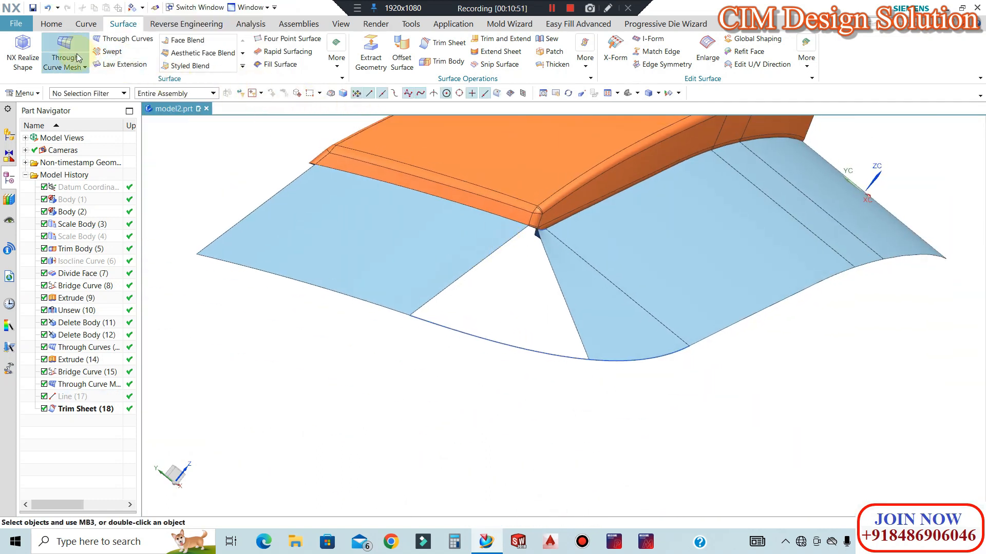
Hide the outer bridge curve and bridge the outer edges of the short side sheet and trimmed corner surface with a G1 tangent curve.
scroll(579, 336, up, 3)
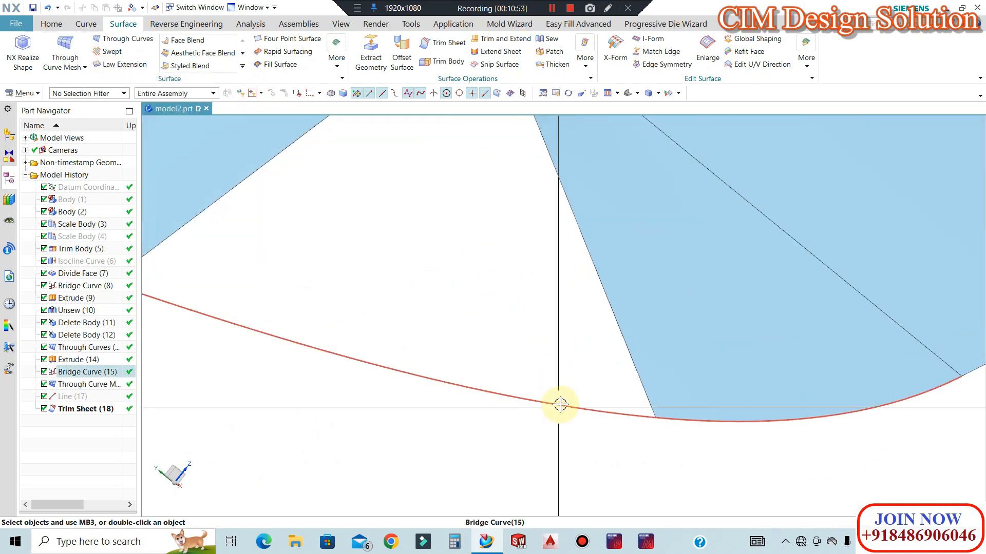
scroll(565, 409, down, 5)
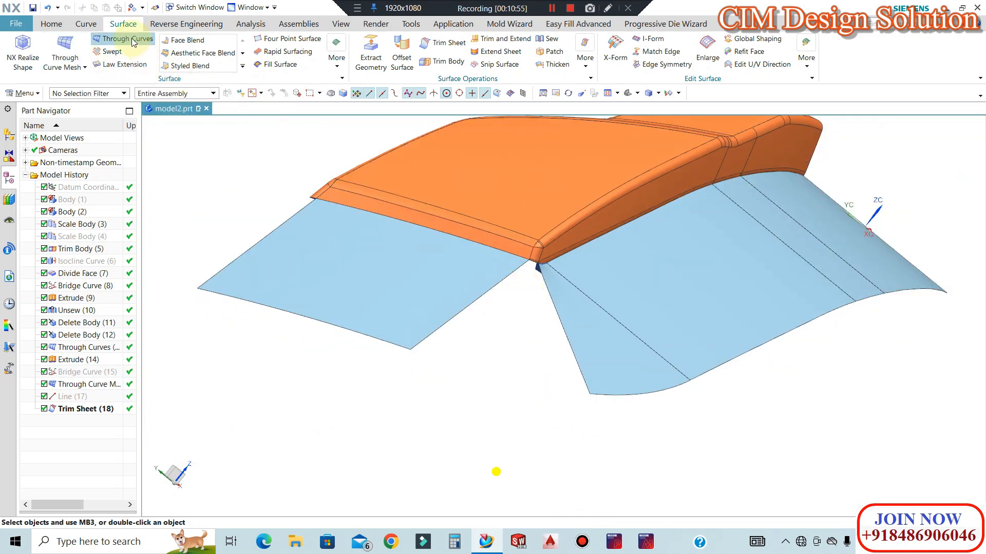
click(86, 25)
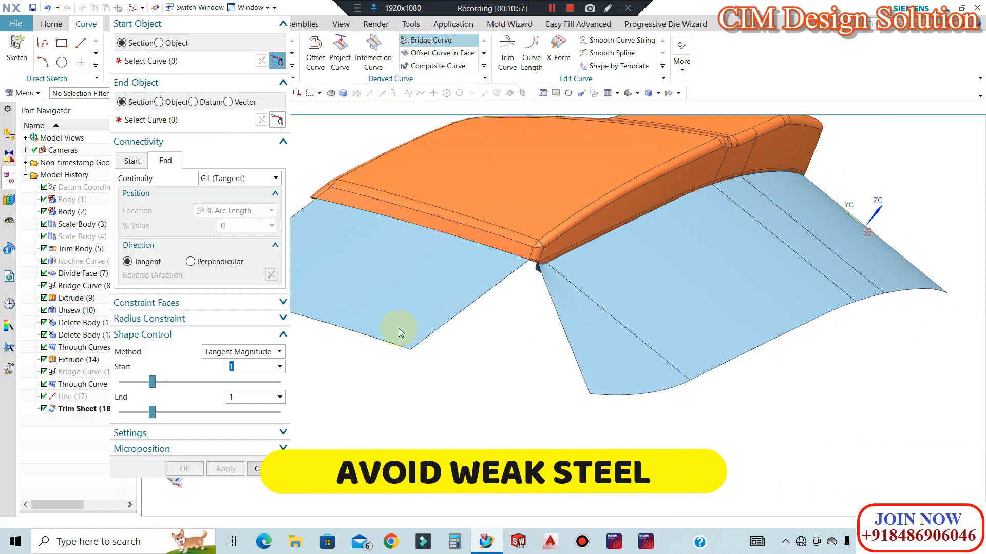
click(161, 122)
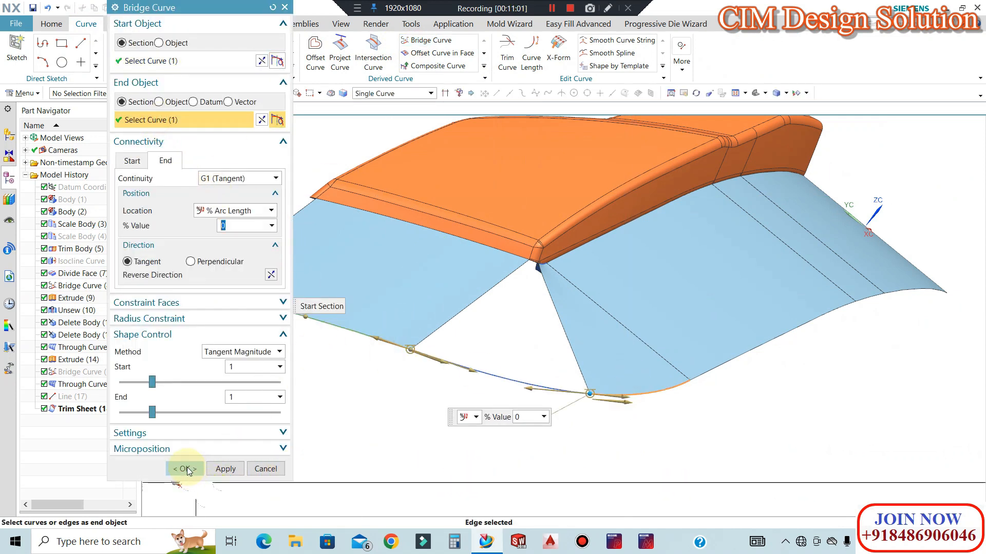
scroll(529, 264, up, 2)
scroll(562, 263, down, 2)
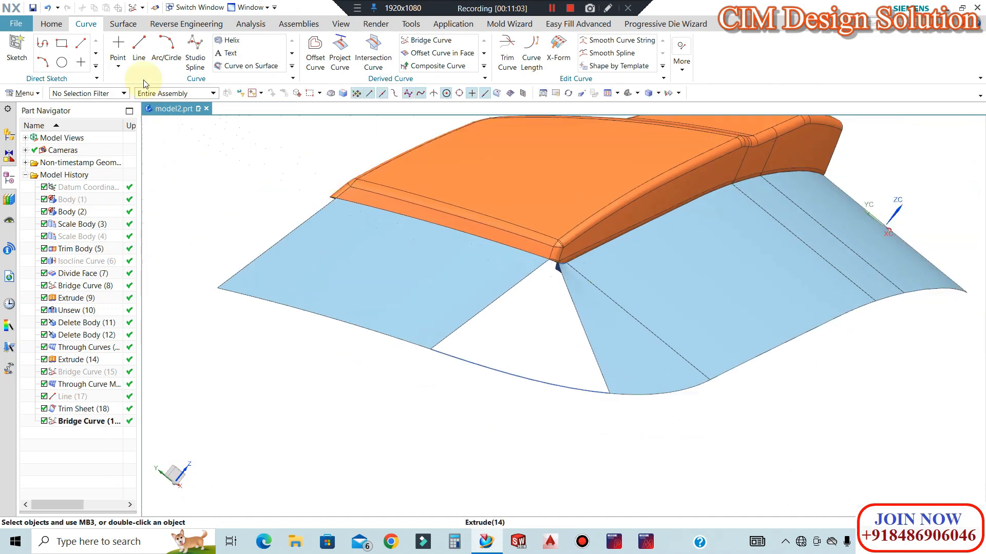
Start a Through Curve Mesh with the part's short lower corner edge and the new outer bridge curve as primary curves.
click(119, 25)
click(55, 48)
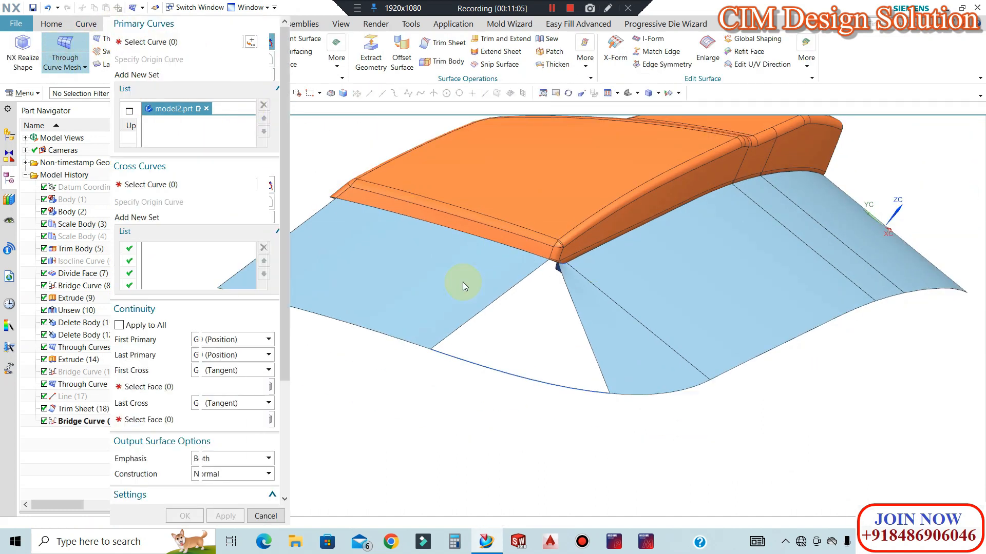
scroll(564, 260, up, 4)
scroll(570, 255, up, 4)
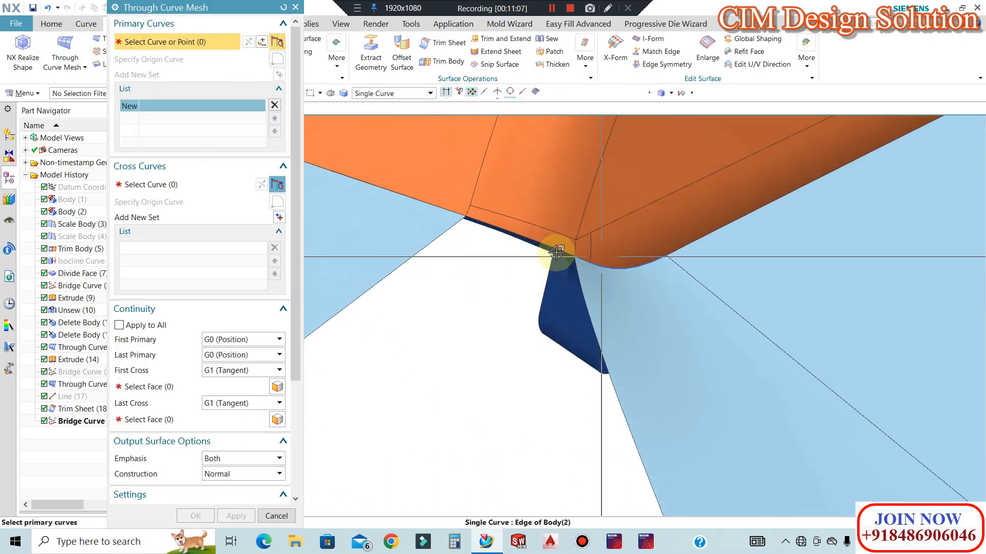
click(682, 246)
scroll(690, 240, down, 3)
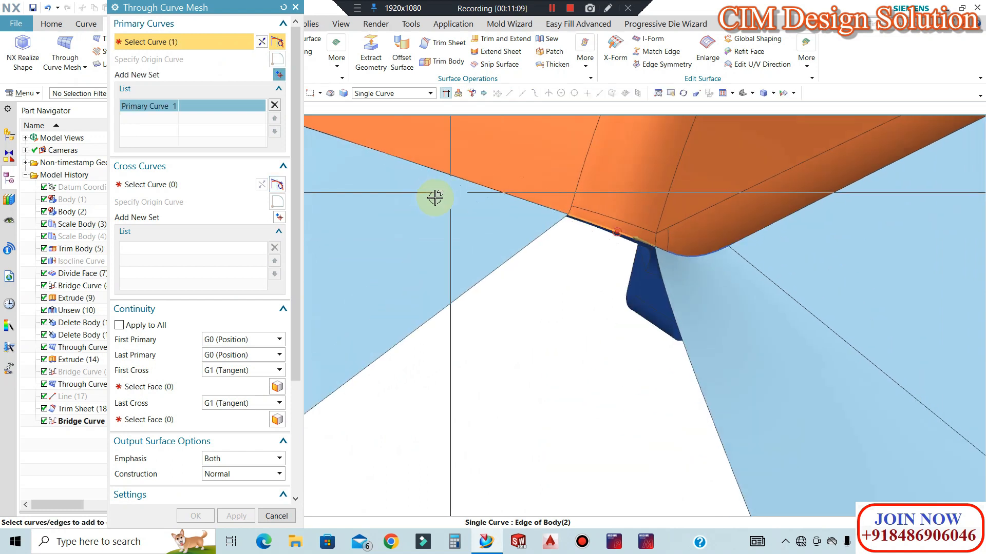
scroll(583, 214, down, 8)
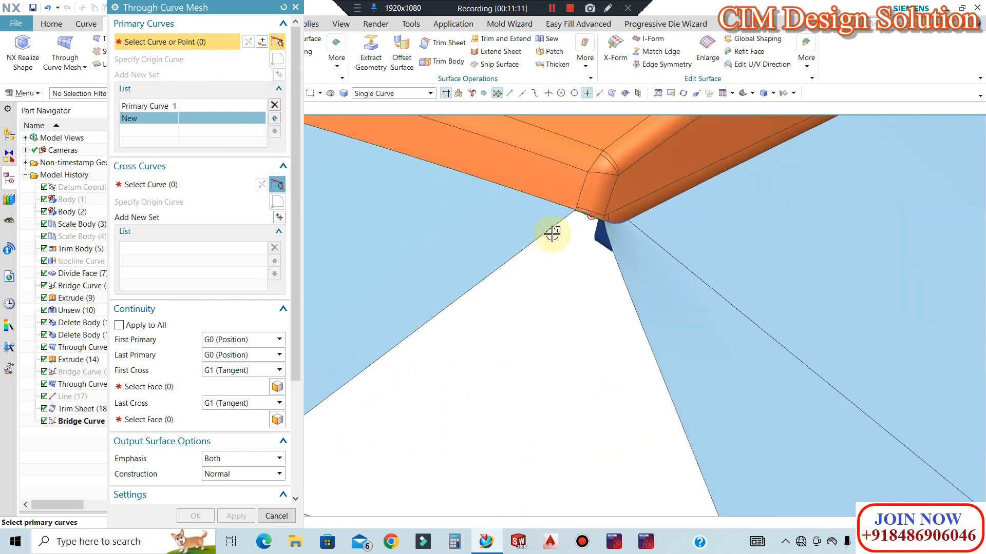
click(165, 185)
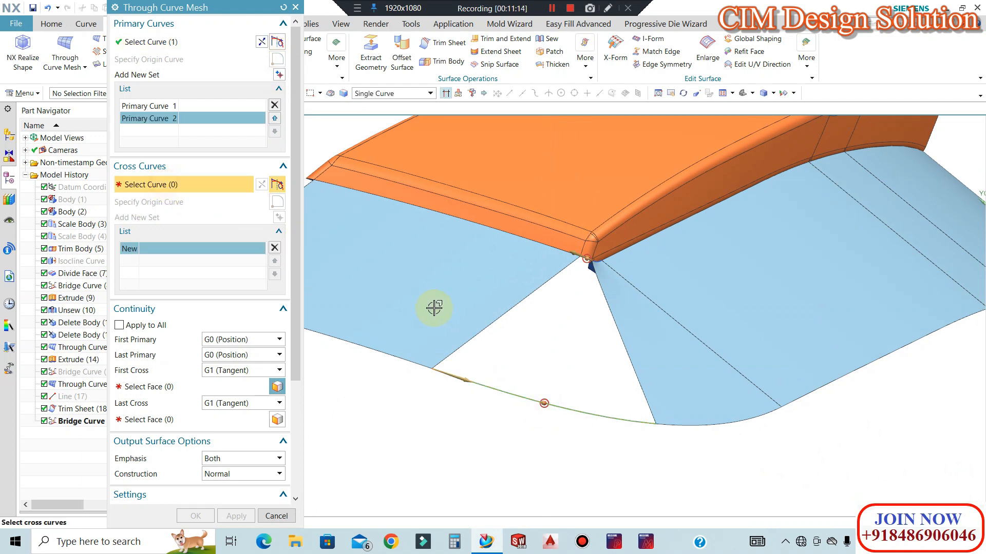
Use the gap's two side edges as cross curves, constrain them G1 tangent to the adjoining sheets, and create the corner surface.
click(277, 217)
click(167, 393)
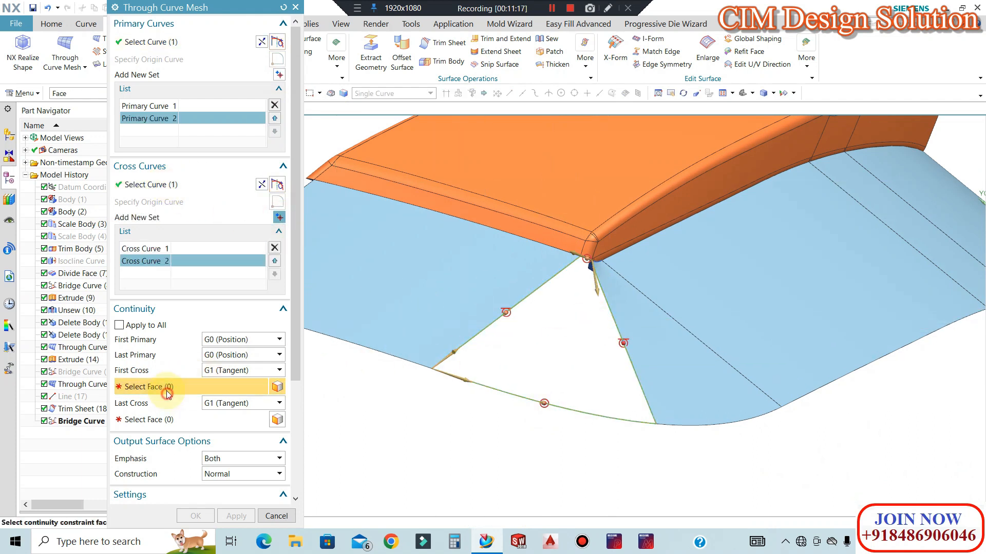
click(409, 299)
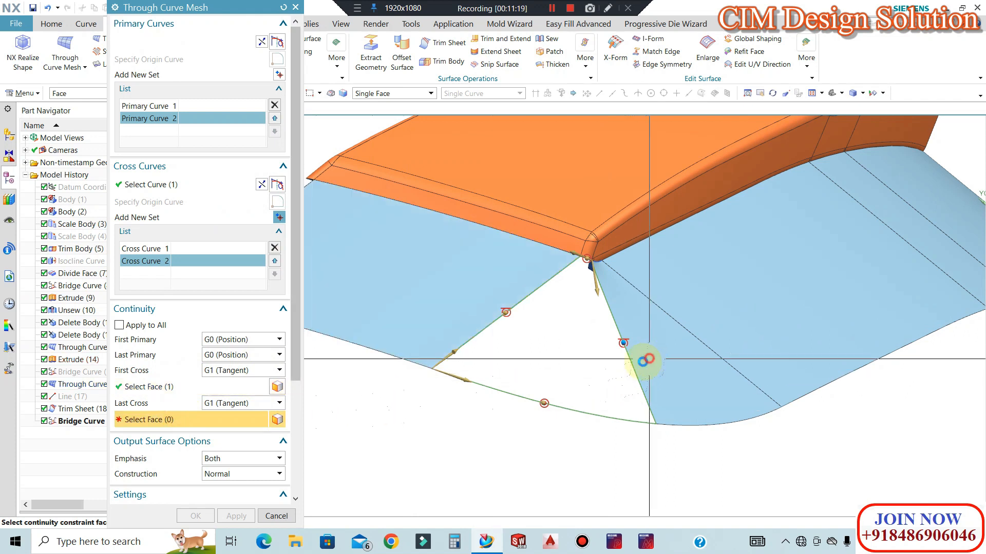
click(646, 359)
click(186, 516)
Examine the completed corner surface beside the side sheets and update the display.
middle_drag(550, 315, 821, 331)
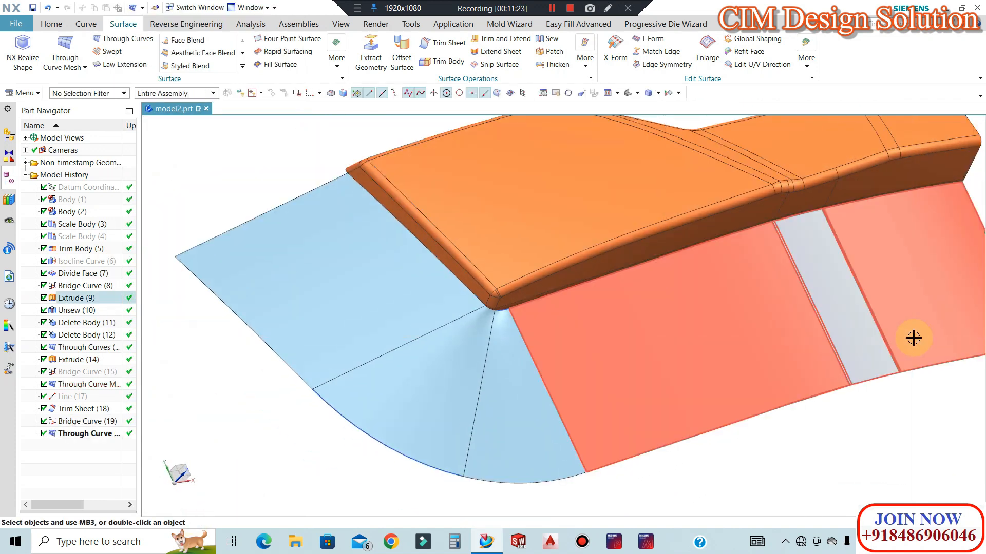
scroll(513, 302, down, 3)
mouse_move(518, 308)
middle_down()
mouse_move(539, 332)
mouse_move(560, 295)
mouse_move(523, 301)
middle_up()
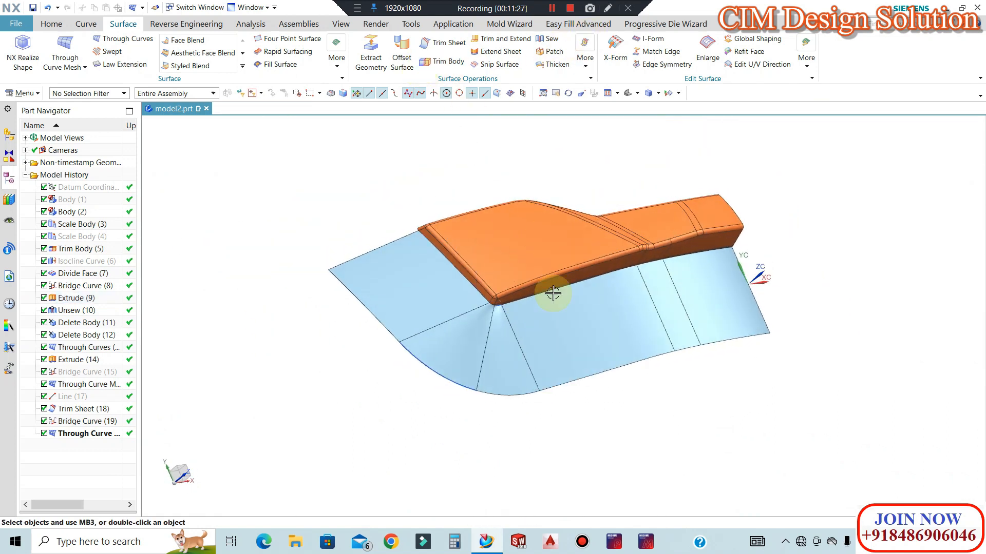
right_click(294, 176)
click(334, 245)
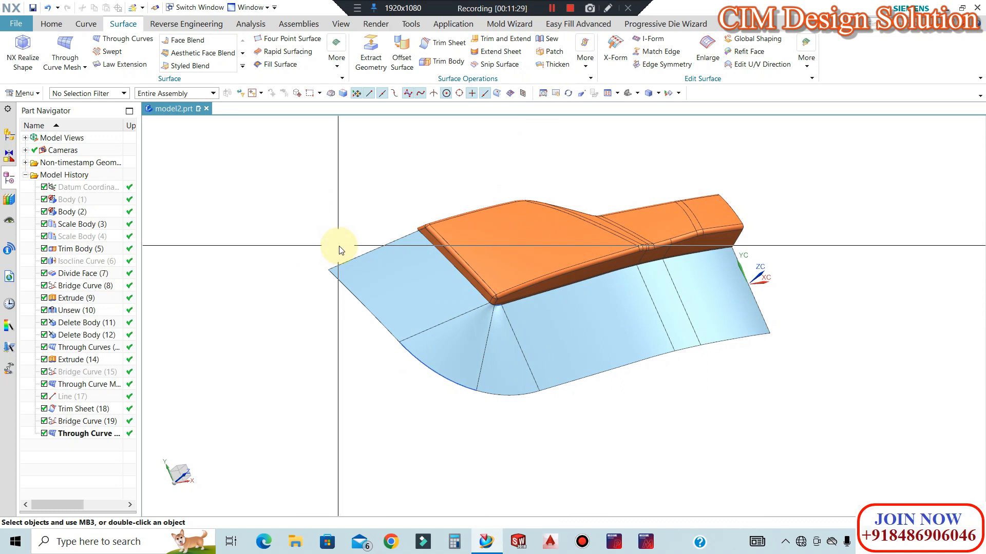
Edit the bridge curve at the part's corner, setting its end location to 3.1 % arc length and start tangent magnitude to 0.5.
middle_drag(627, 304, 583, 315)
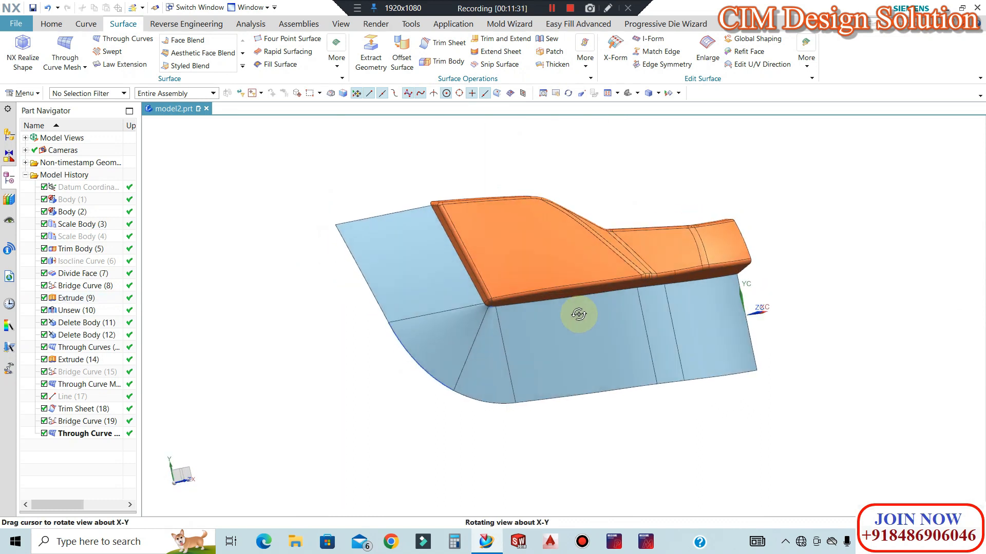
scroll(466, 303, up, 3)
scroll(466, 303, up, 2)
middle_drag(466, 303, 446, 251)
scroll(431, 174, up, 9)
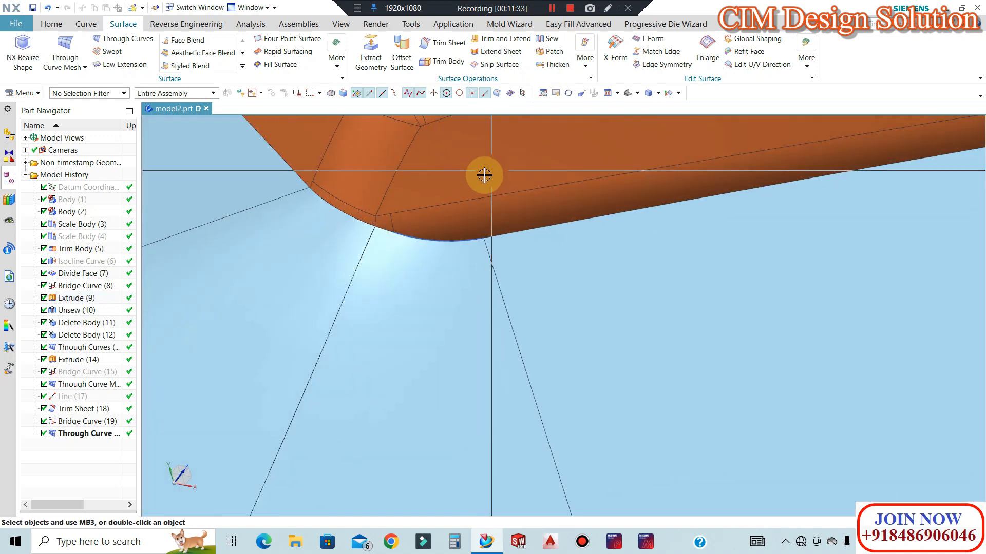
scroll(432, 238, up, 2)
double_click(421, 276)
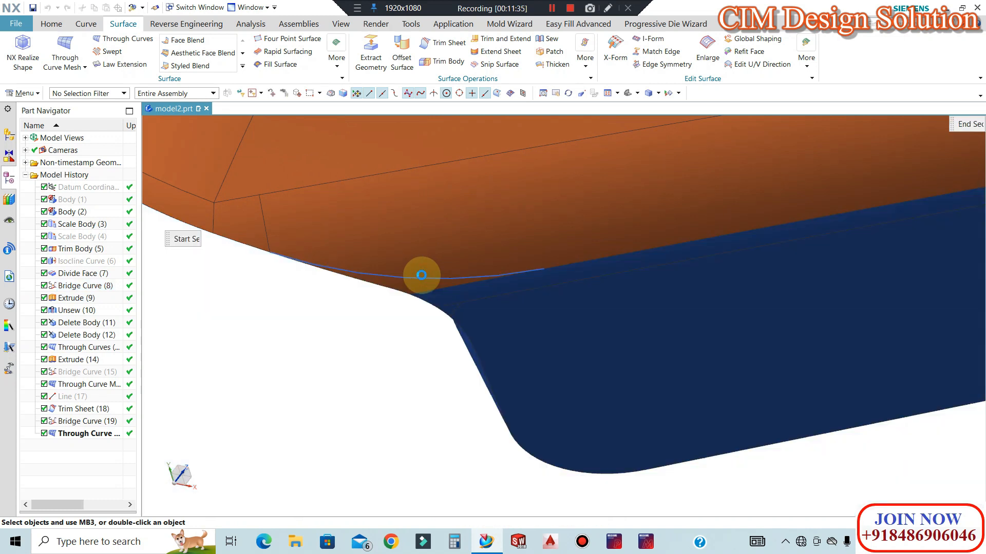
scroll(582, 239, up, 2)
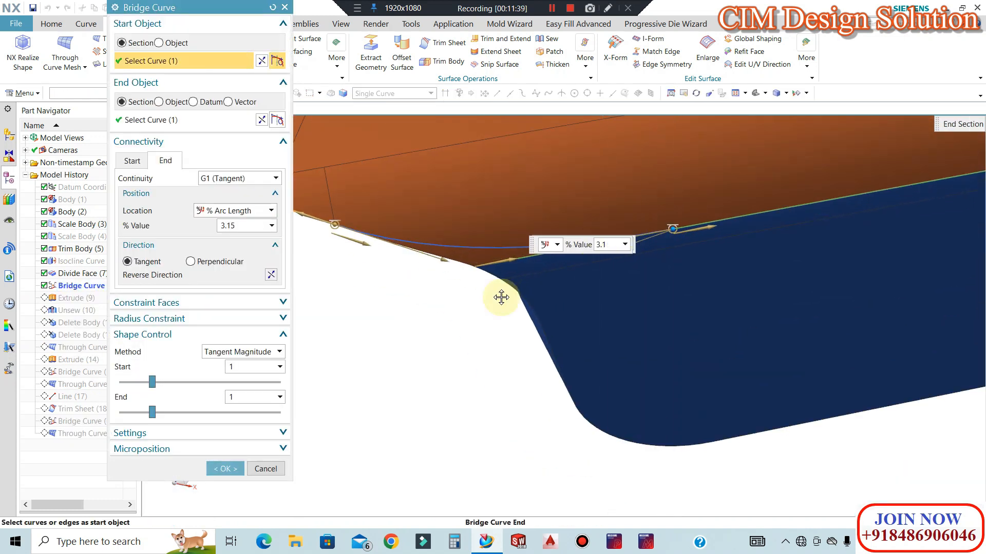
key(Return)
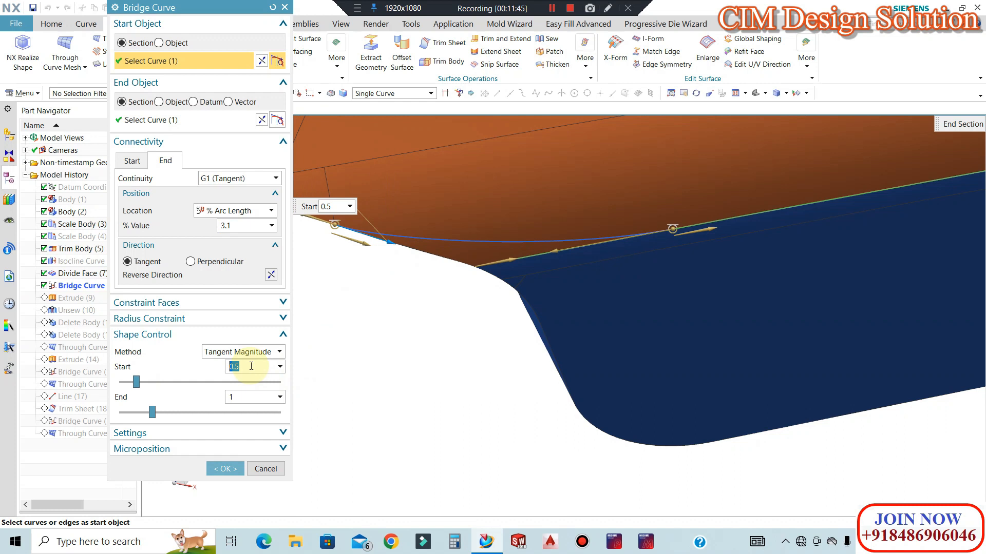
click(213, 466)
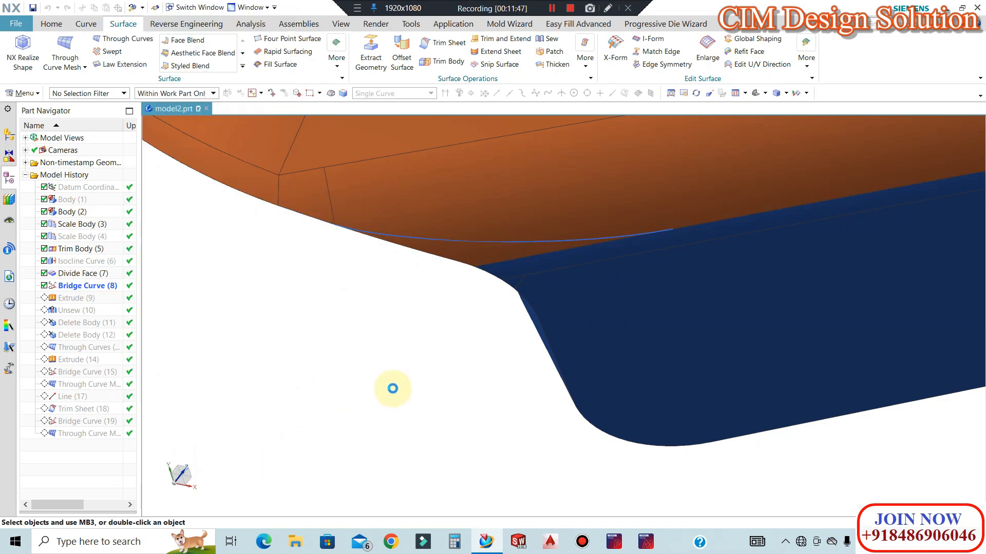
Examine how the parting surfaces follow the reshaped bridge curve at the part's corner, and update the display.
scroll(430, 352, up, 6)
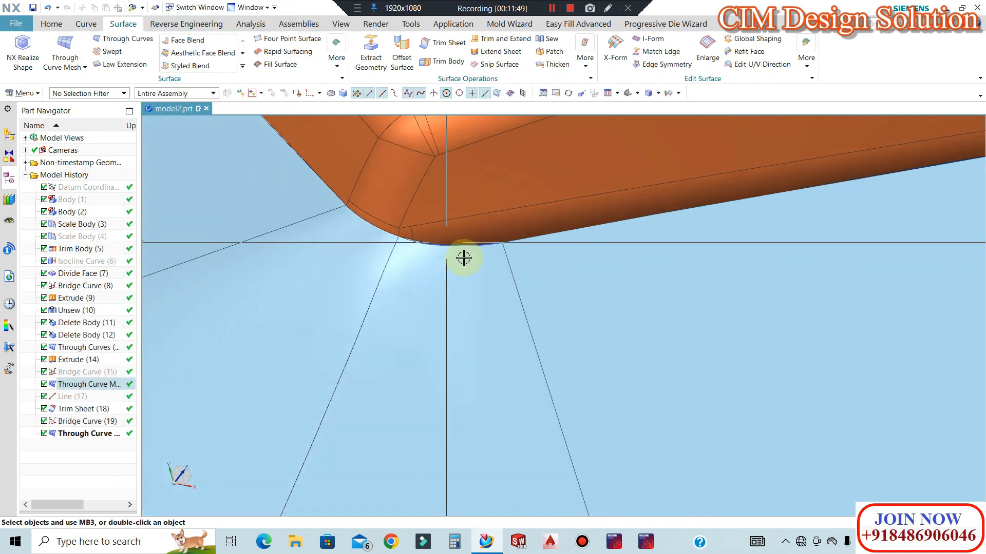
scroll(463, 258, down, 5)
middle_drag(469, 275, 452, 222)
scroll(451, 221, up, 8)
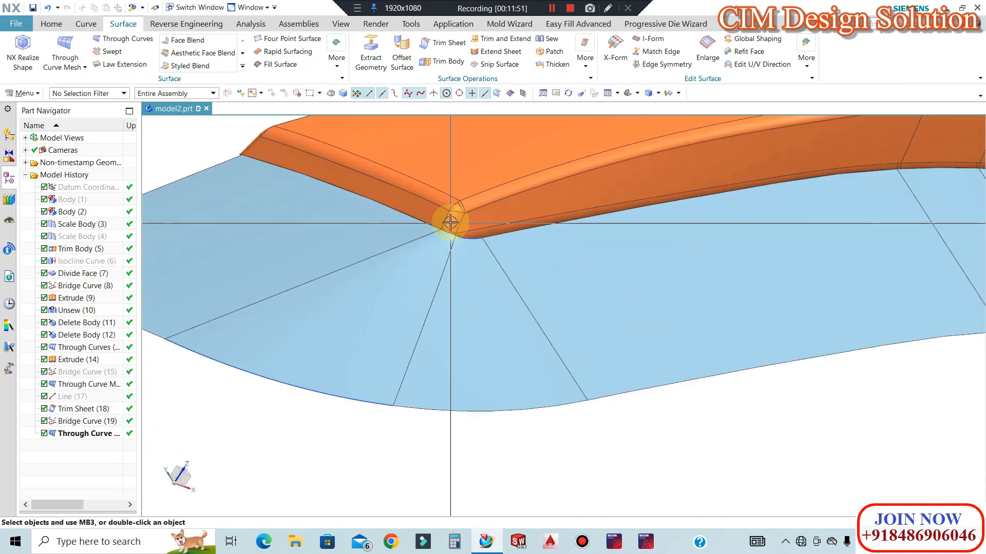
scroll(471, 251, down, 7)
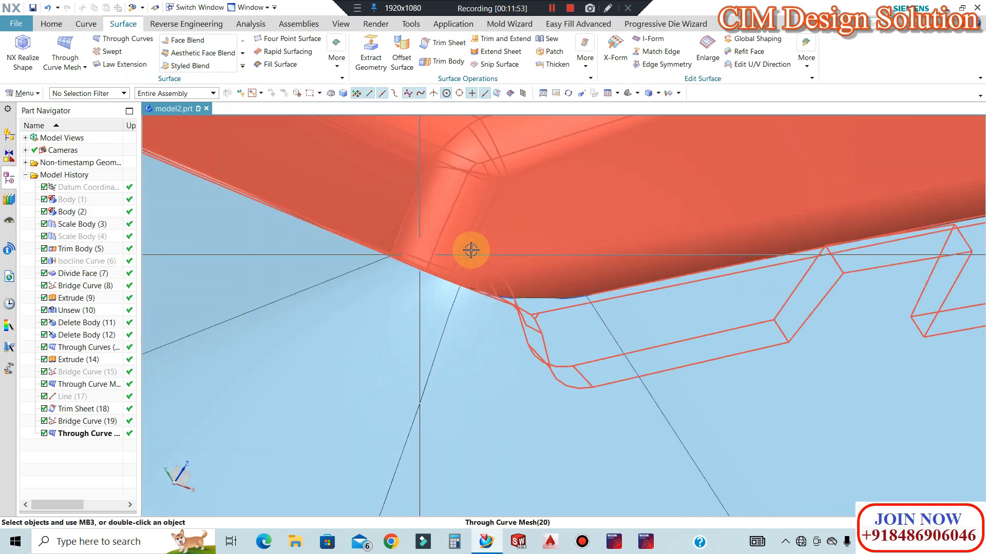
scroll(499, 279, up, 5)
scroll(517, 283, up, 3)
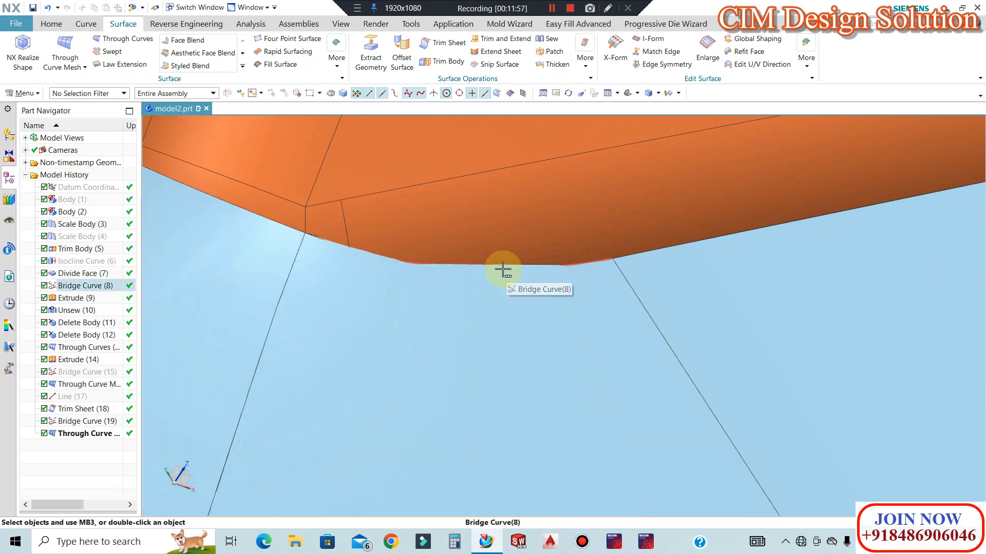
scroll(462, 272, down, 6)
middle_drag(456, 261, 499, 303)
right_click(520, 335)
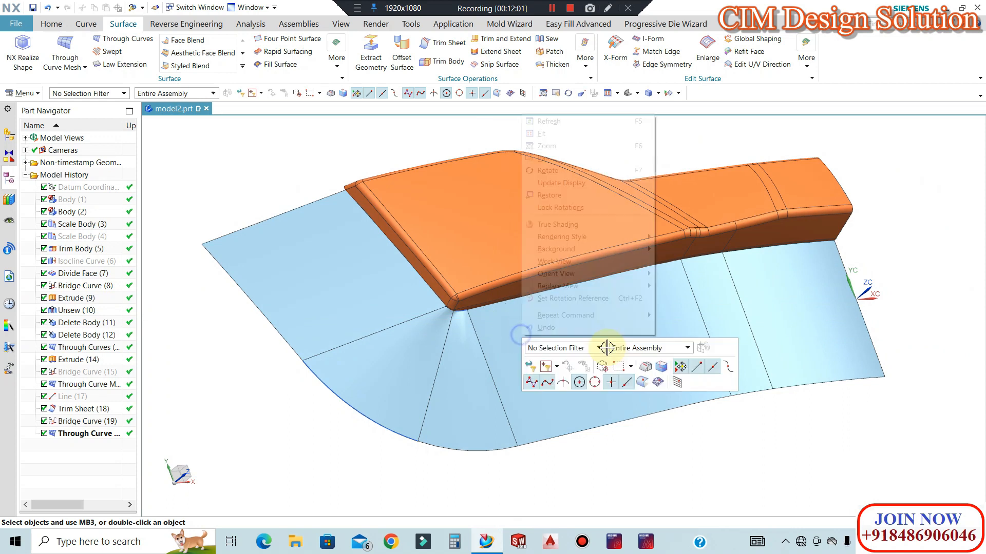
click(560, 183)
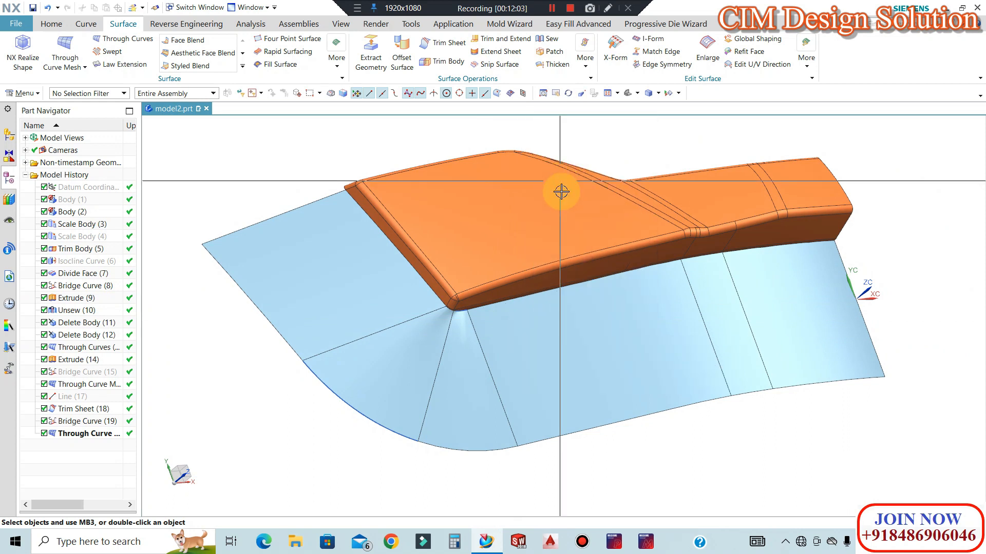
Examine the corner parting surfaces and the part's opposite long side, which has no sheets yet, from several angles.
scroll(468, 318, up, 5)
scroll(572, 268, down, 3)
middle_drag(572, 268, 530, 253)
scroll(530, 253, down, 5)
middle_drag(602, 264, 667, 277)
scroll(518, 285, up, 4)
scroll(517, 285, down, 3)
middle_drag(517, 285, 436, 295)
middle_drag(618, 271, 571, 264)
scroll(472, 282, up, 5)
middle_drag(473, 282, 460, 257)
scroll(347, 221, up, 3)
scroll(347, 221, up, 3)
scroll(475, 169, down, 3)
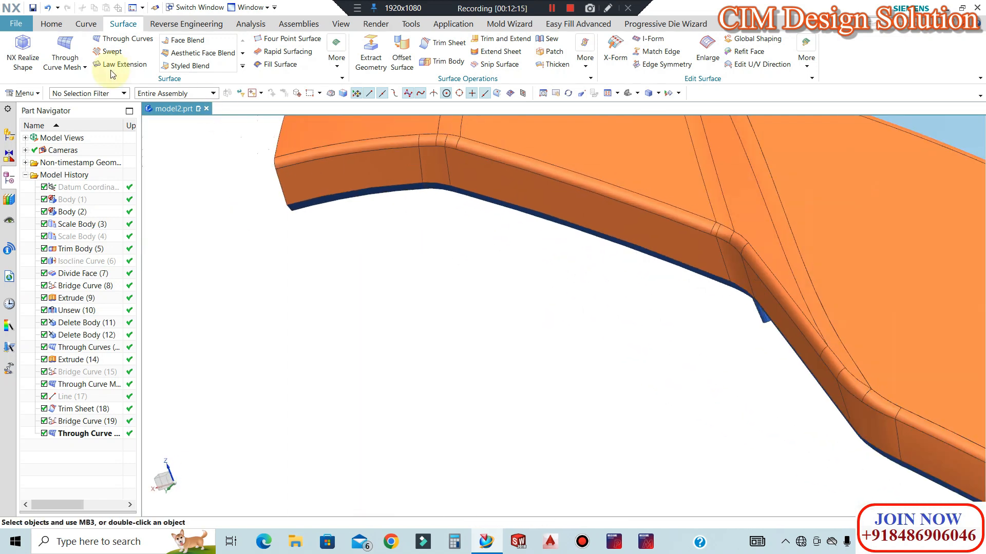
Start an Extrude of the lower edge at the narrow end of the part's opposite long side, with a 70 mm end distance.
click(60, 23)
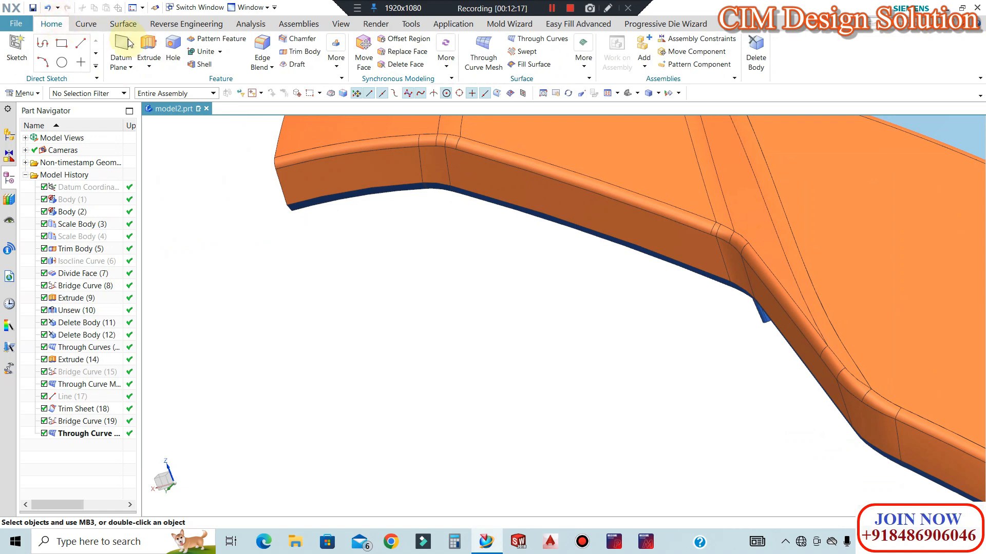
click(149, 44)
scroll(539, 222, up, 3)
scroll(494, 216, up, 4)
click(492, 221)
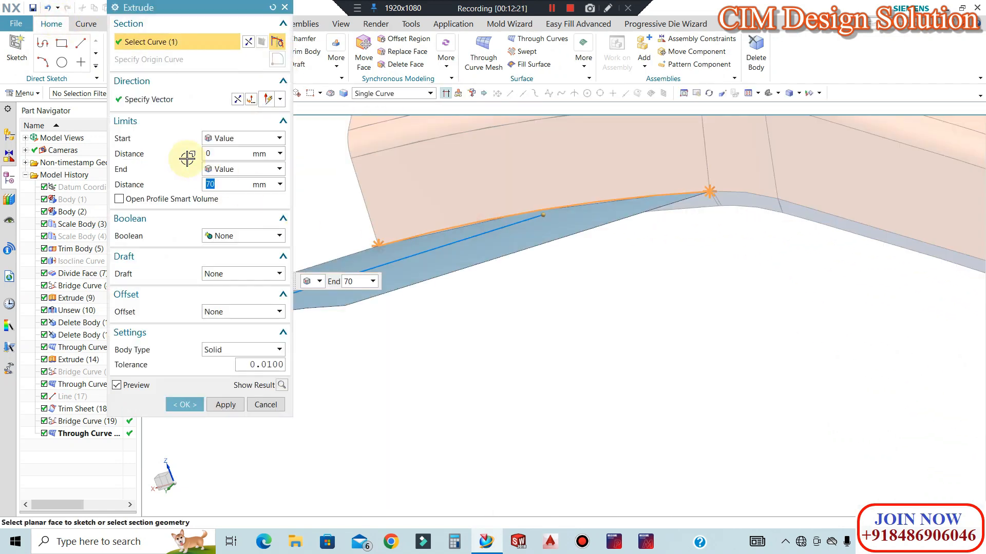
click(144, 103)
middle_drag(600, 322, 629, 317)
scroll(629, 317, up, 5)
scroll(519, 222, up, 3)
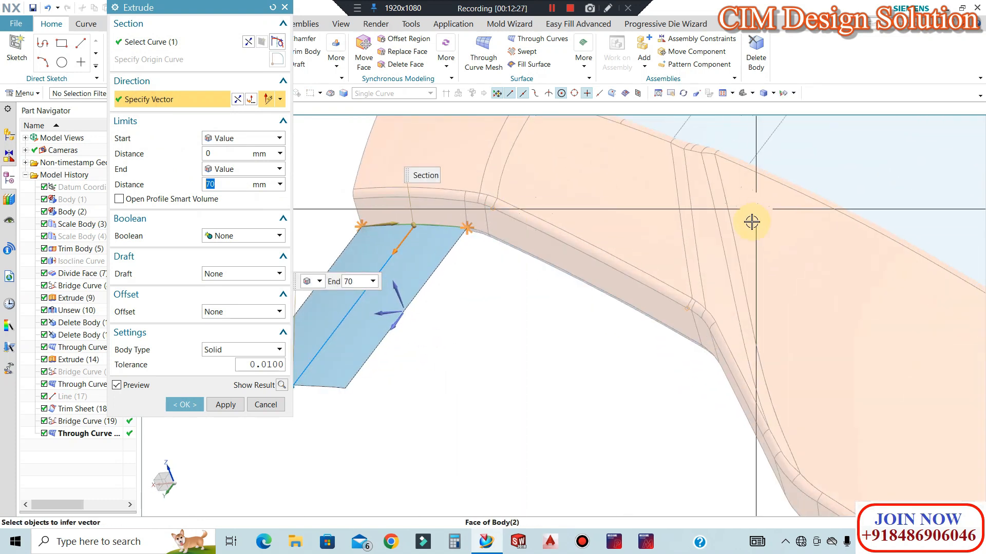
Add the three other straight lower edges along the long side to the section and complete the 70 mm Extrude.
click(144, 44)
scroll(559, 249, up, 3)
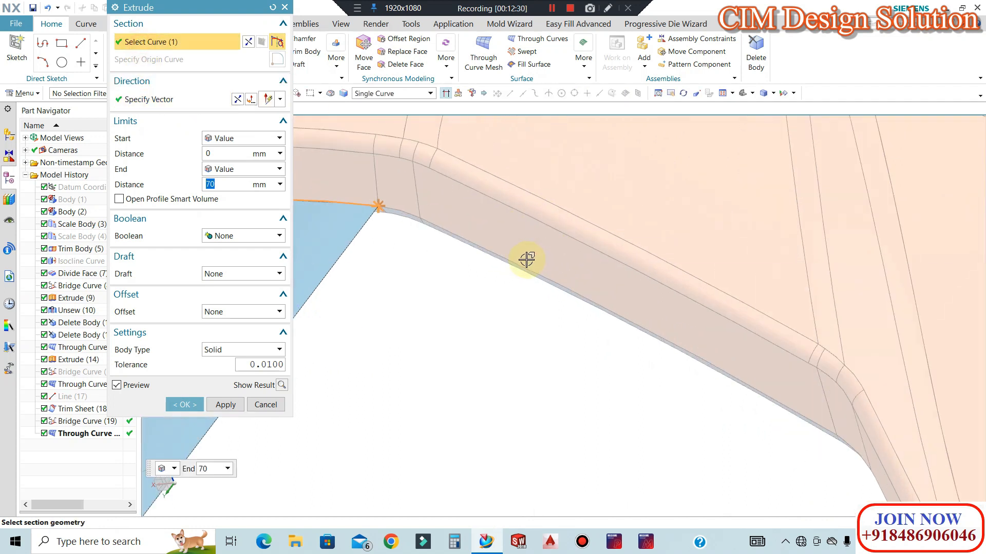
click(521, 262)
scroll(609, 227, down, 6)
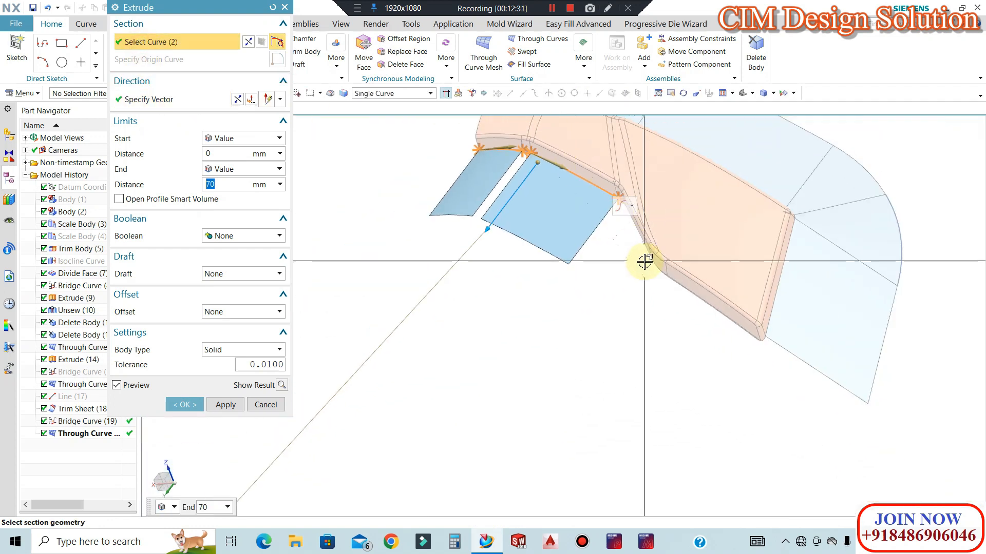
scroll(645, 260, up, 3)
click(621, 182)
scroll(688, 298, up, 4)
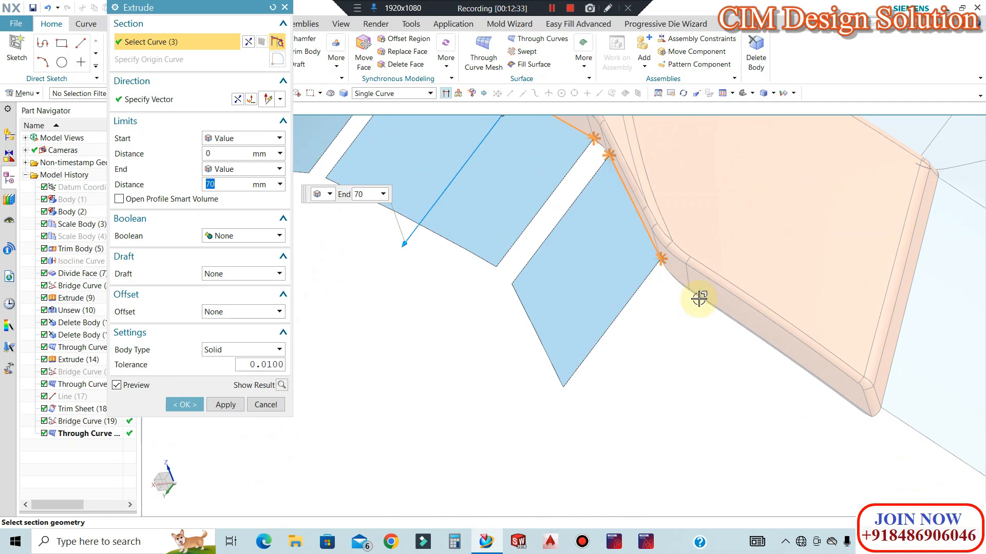
click(699, 292)
scroll(638, 345, down, 6)
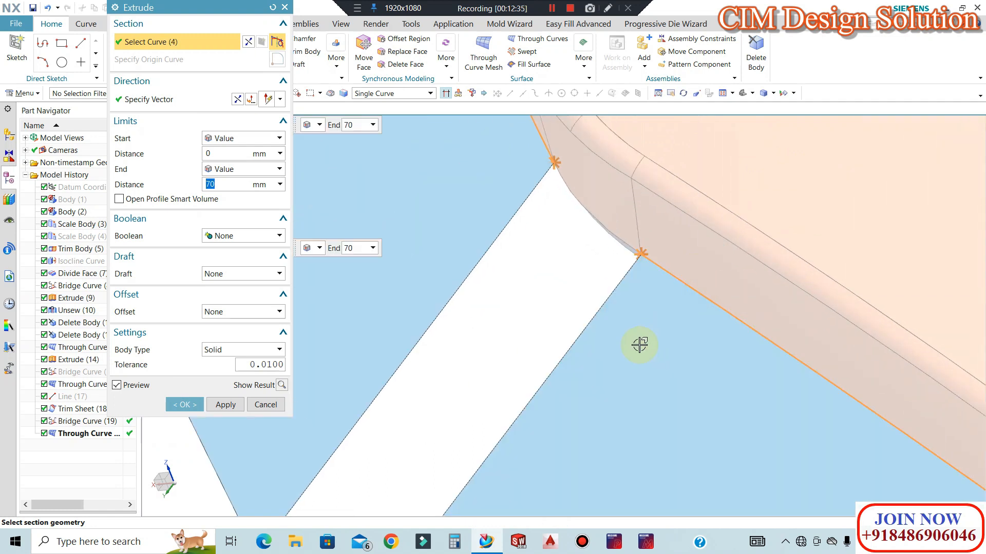
middle_drag(626, 334, 641, 360)
click(183, 404)
Fill the gap between the first two sheets at the narrow end with a G1 tangent Through Curves surface, and update the display.
scroll(488, 282, up, 3)
middle_drag(488, 282, 519, 287)
click(124, 24)
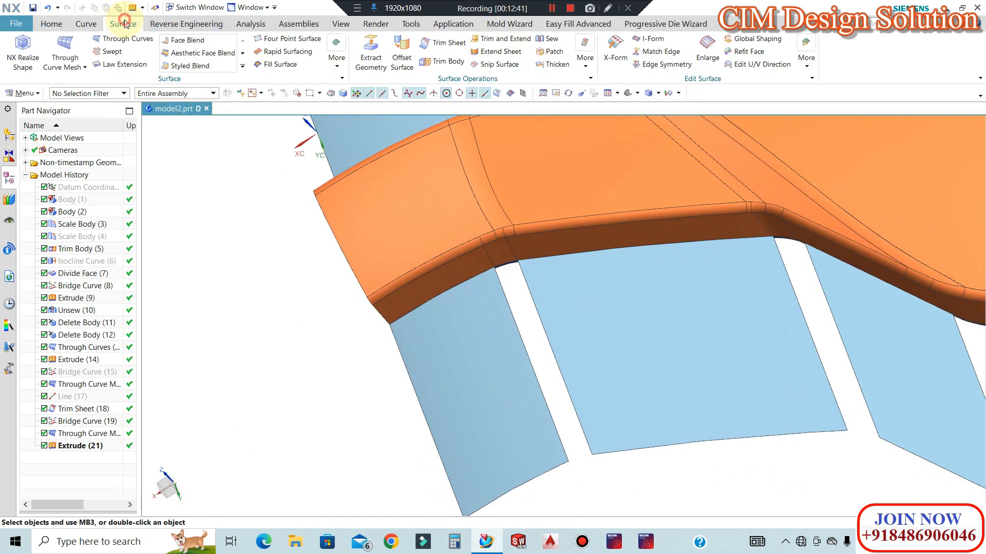
scroll(505, 283, up, 4)
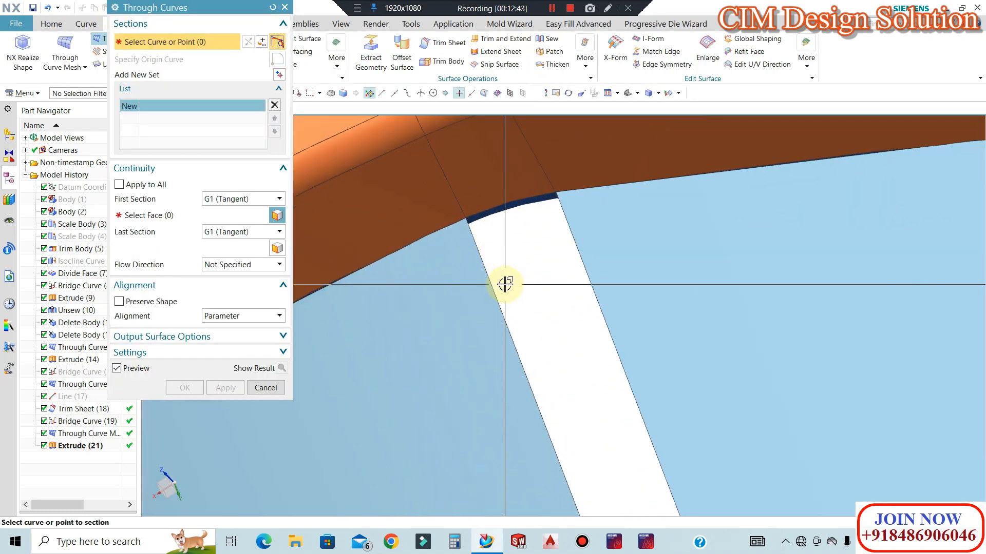
click(168, 219)
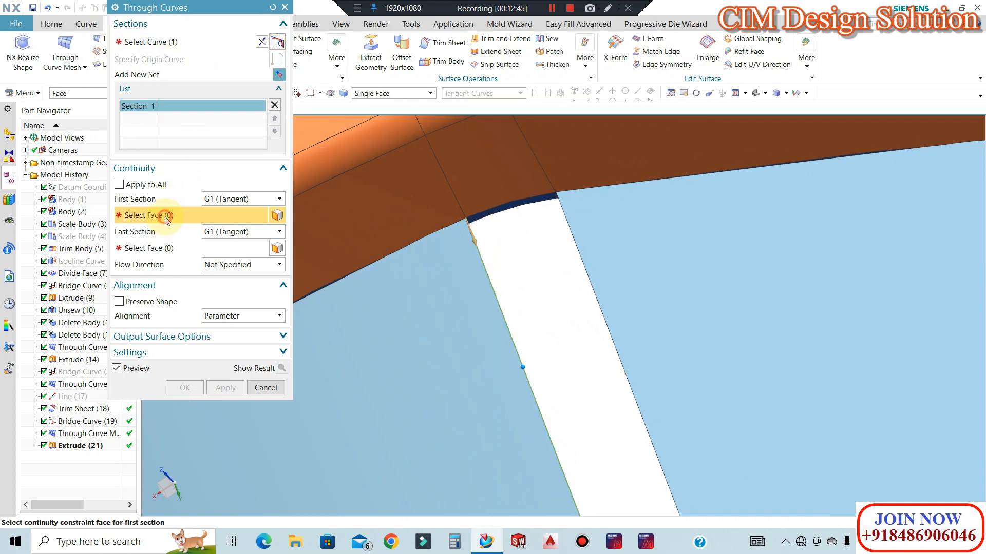
middle_click(586, 239)
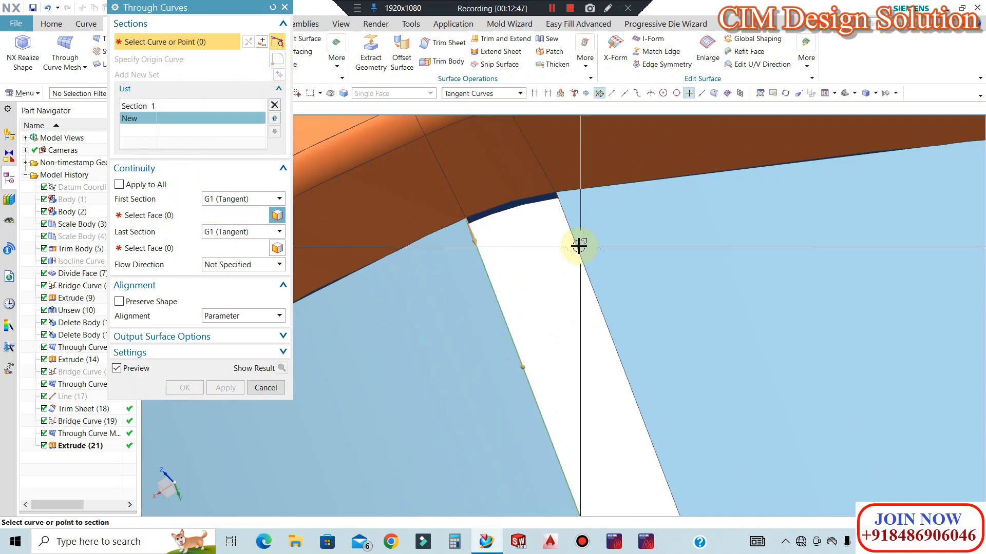
click(171, 218)
click(453, 339)
click(187, 248)
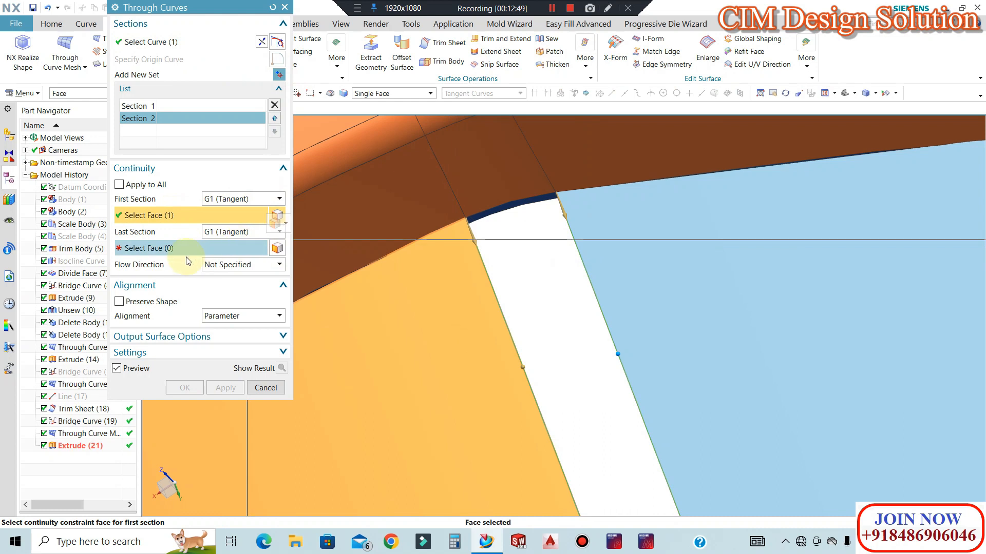
click(612, 248)
click(226, 388)
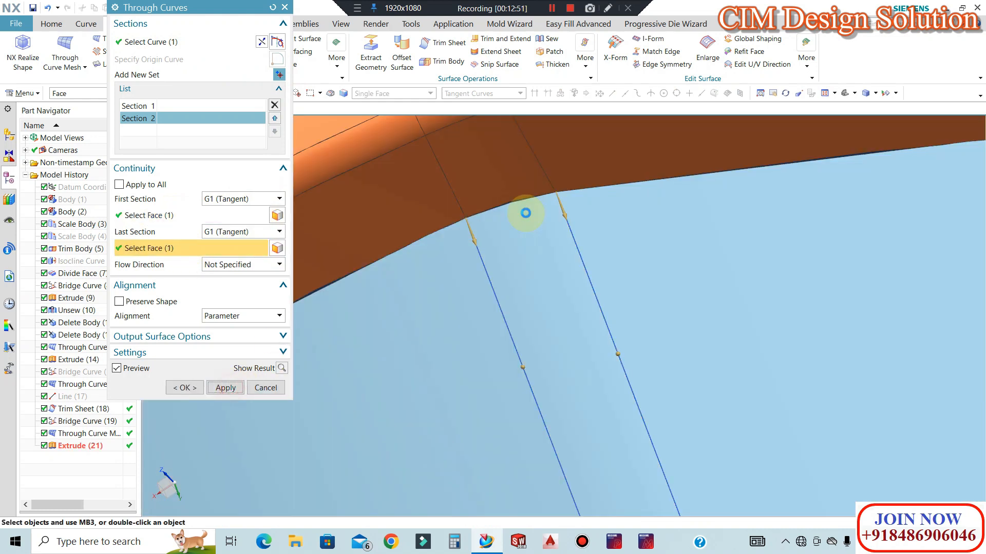
right_click(524, 170)
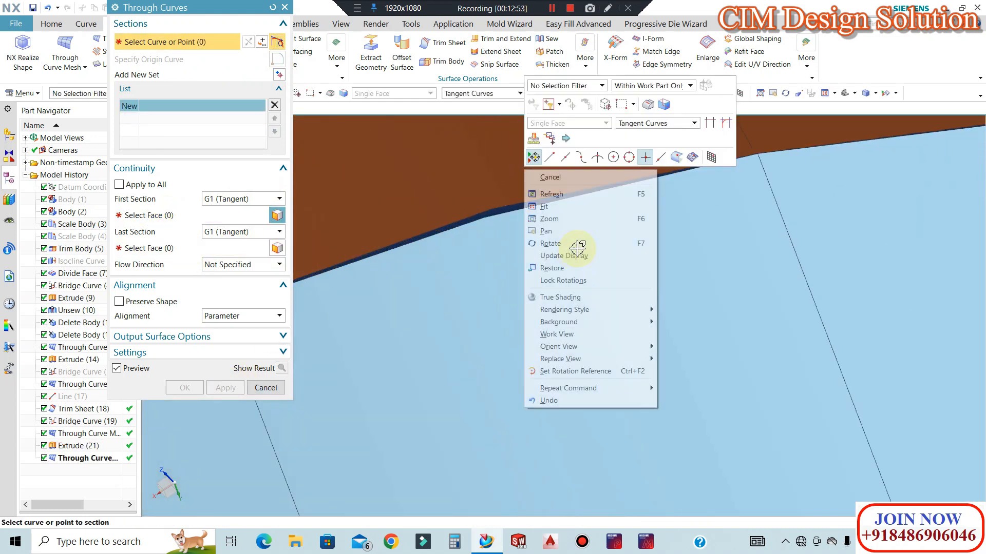
click(576, 256)
Fill the middle gap between the second and third extruded sheets with a Through Curves surface, G1 tangent to both sheets.
middle_drag(486, 217, 607, 214)
scroll(621, 216, up, 5)
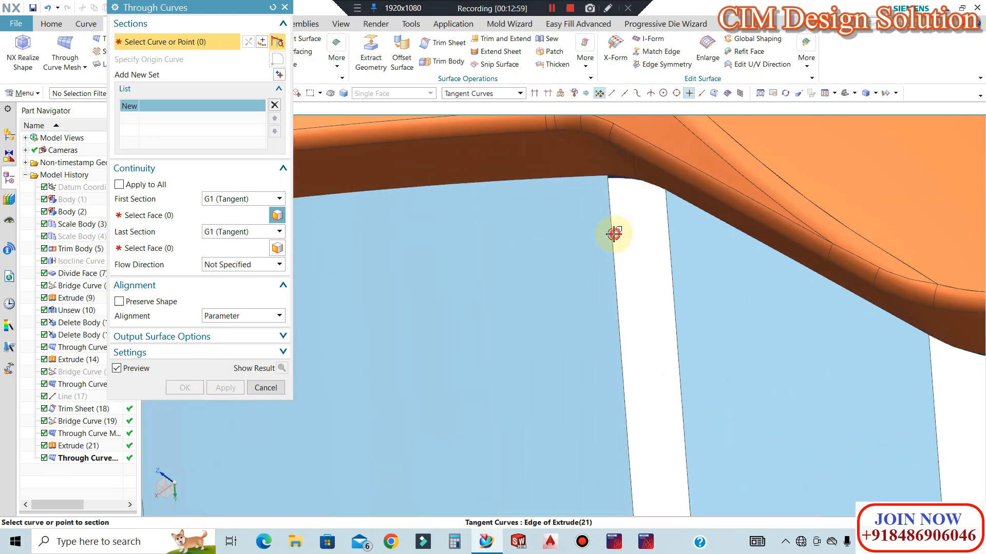
click(279, 75)
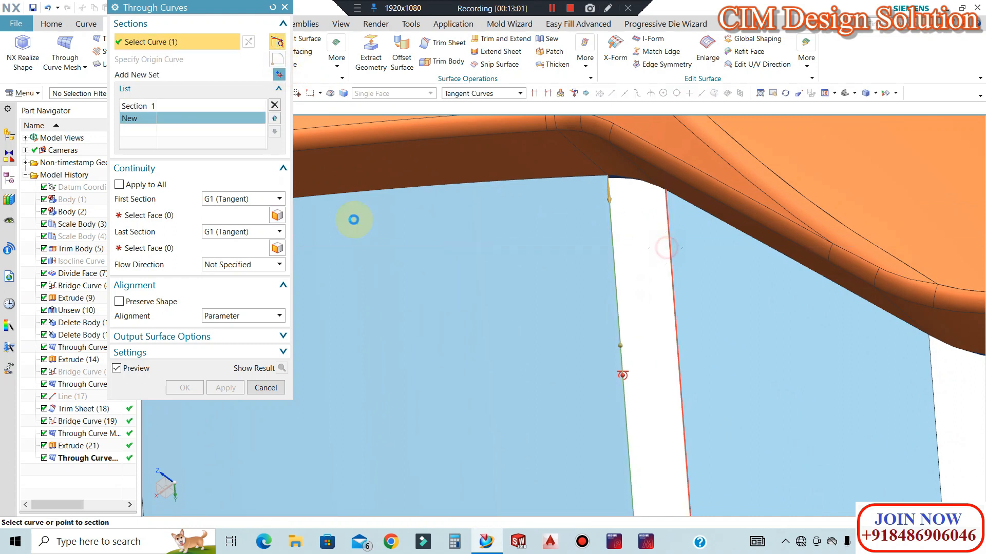
click(245, 219)
click(513, 277)
click(699, 307)
click(213, 391)
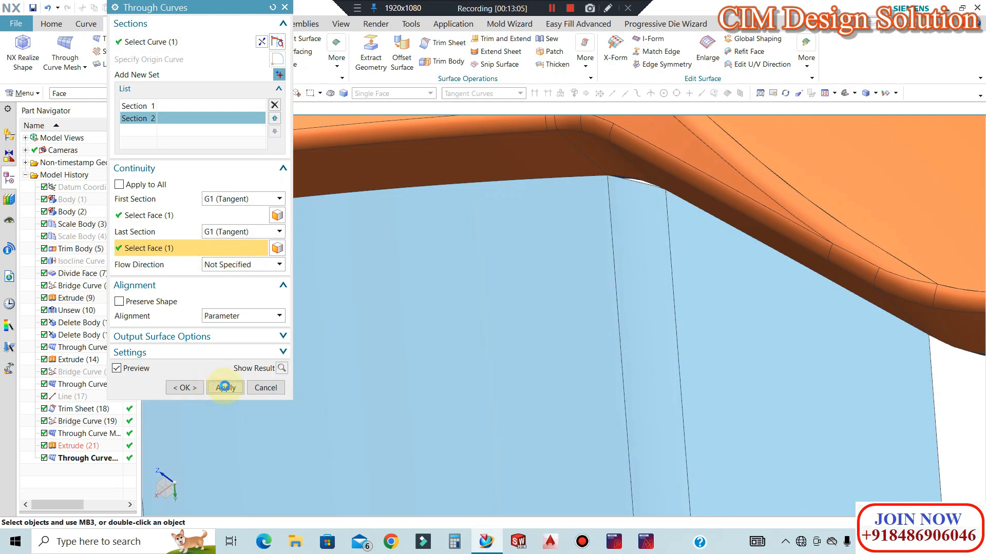
Fill the last gap between the third and fourth extruded sheets with a Through Curves surface, G1 tangent to both sheets.
middle_drag(638, 183, 678, 291)
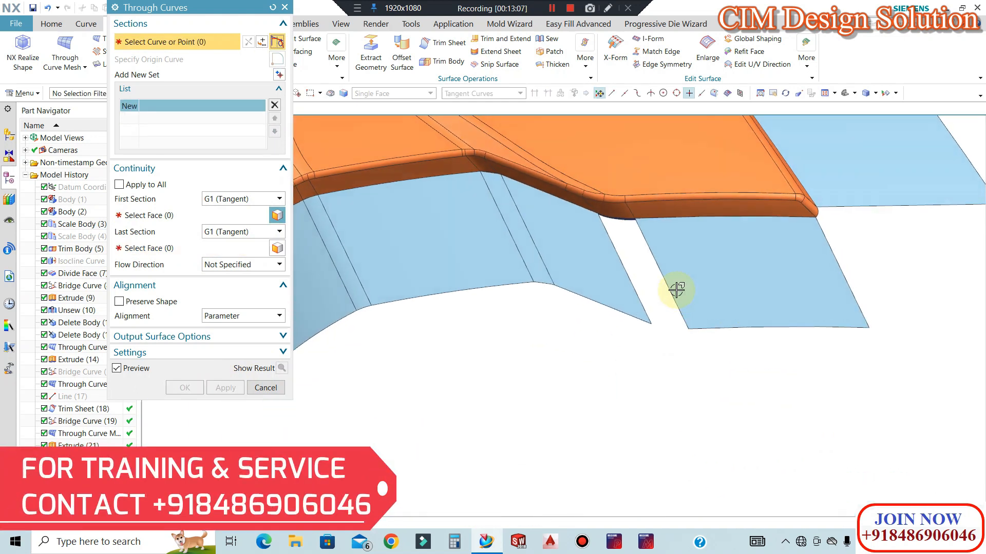
scroll(636, 271, up, 5)
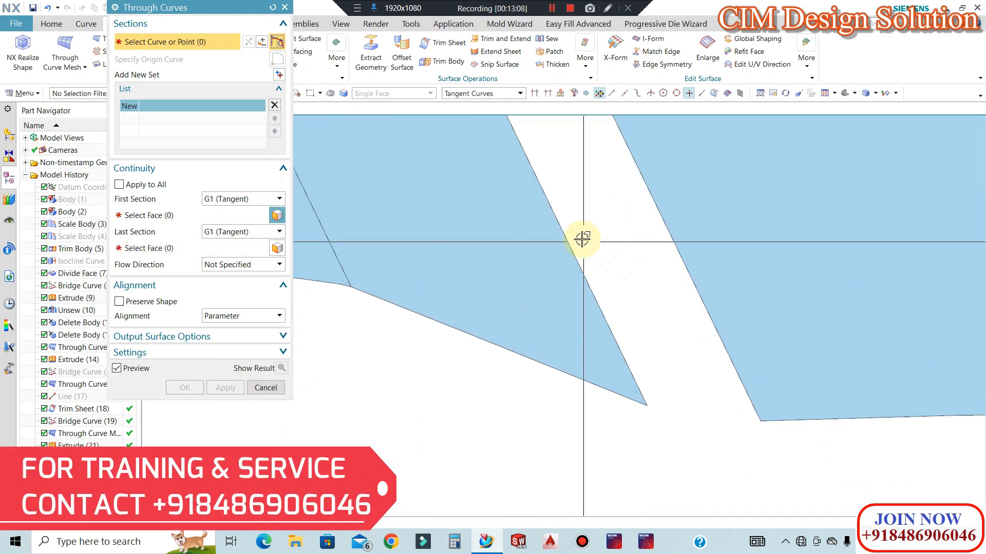
click(177, 218)
click(181, 43)
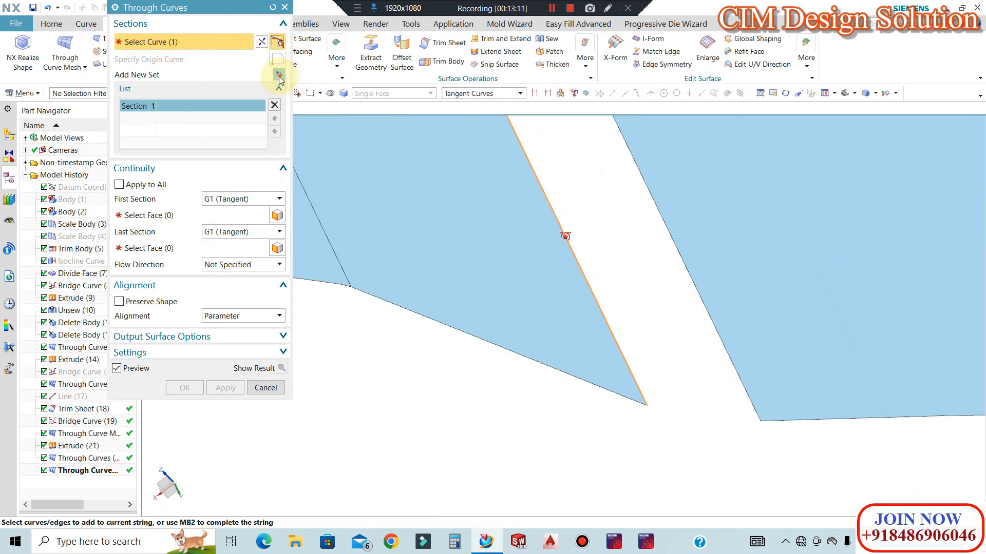
middle_click(443, 129)
scroll(622, 253, down, 2)
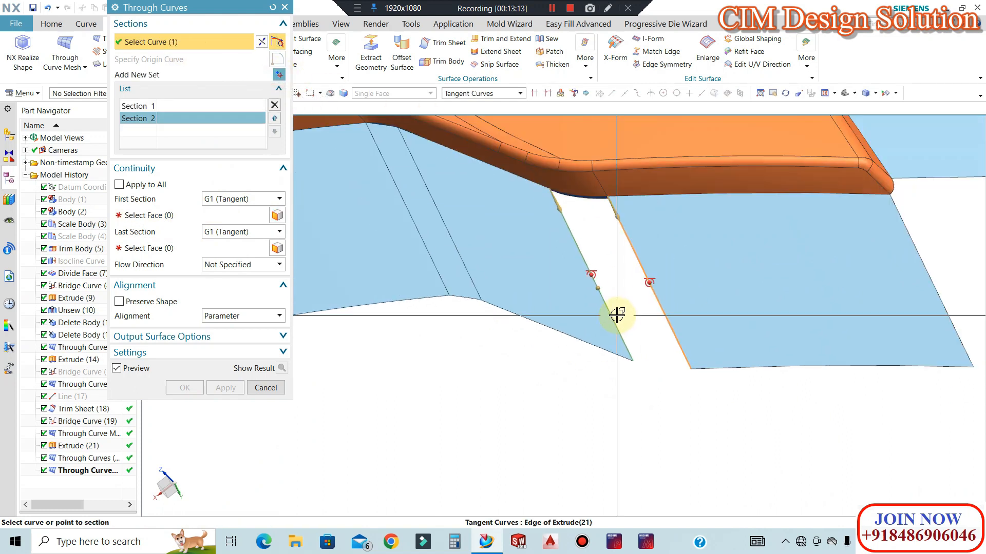
click(586, 248)
click(185, 214)
click(502, 260)
click(643, 272)
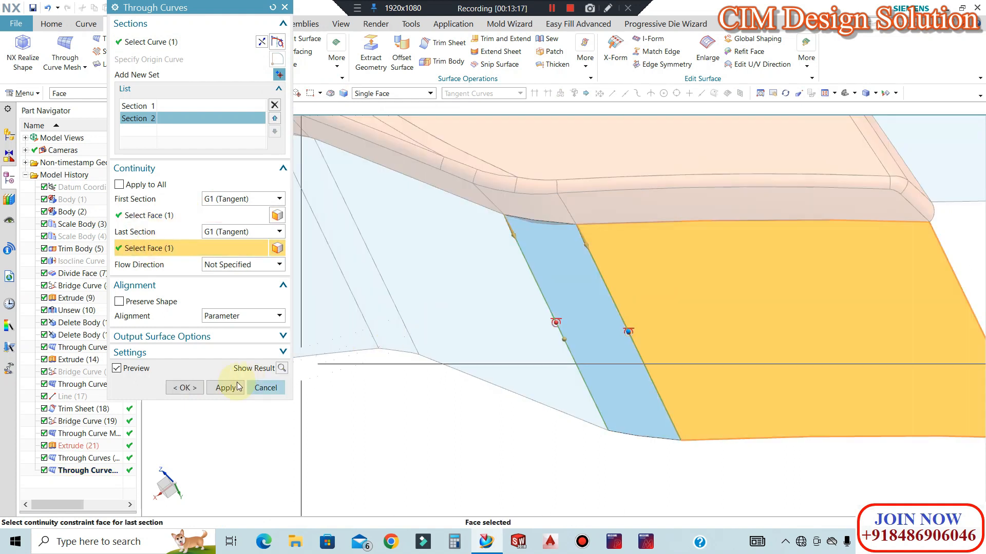
click(193, 384)
middle_drag(588, 236, 471, 249)
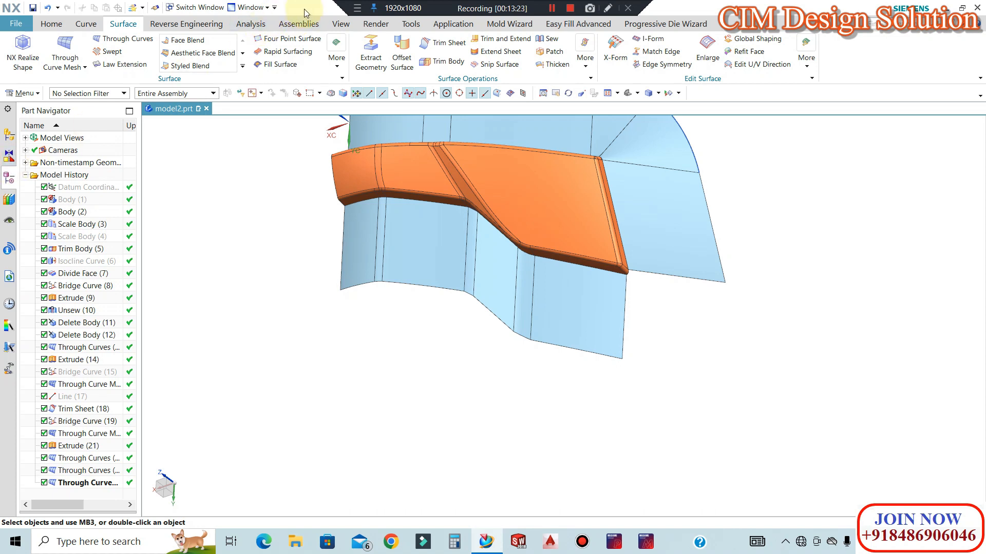
drag(304, 9, 0, 95)
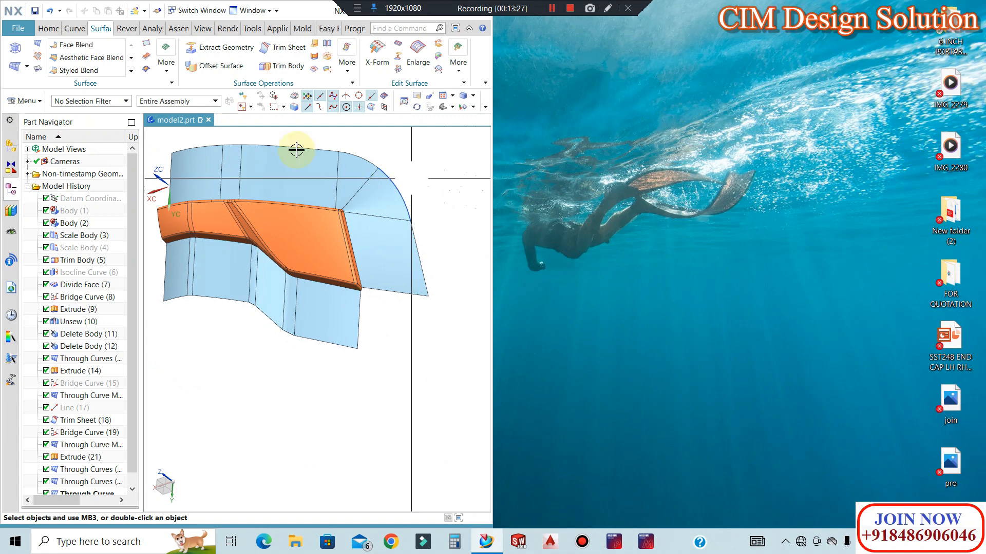
double_click(306, 11)
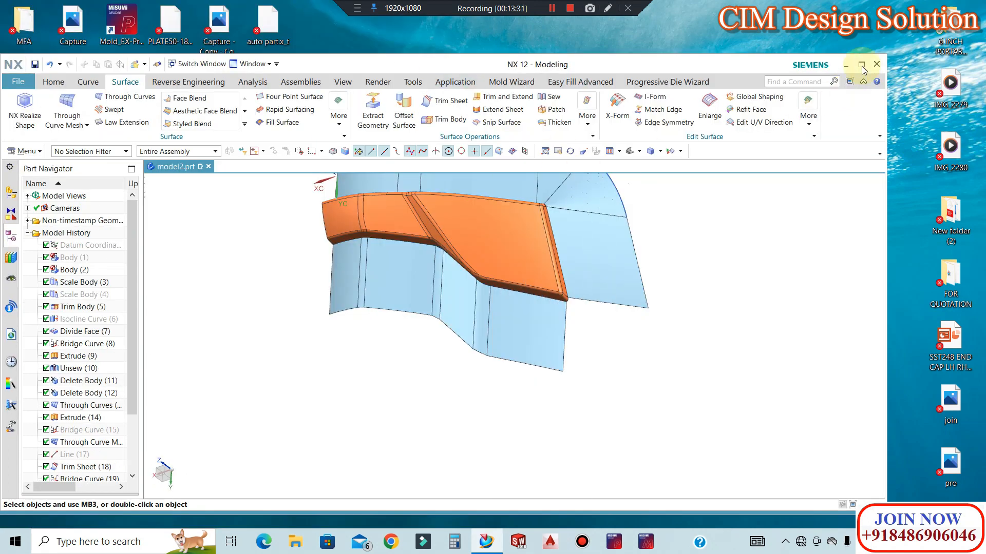
click(861, 65)
Try extruding the rounded lower edge at the part's open corner 70 mm outward along the end sheet's adjoining edge.
middle_drag(625, 213, 638, 293)
scroll(539, 275, up, 8)
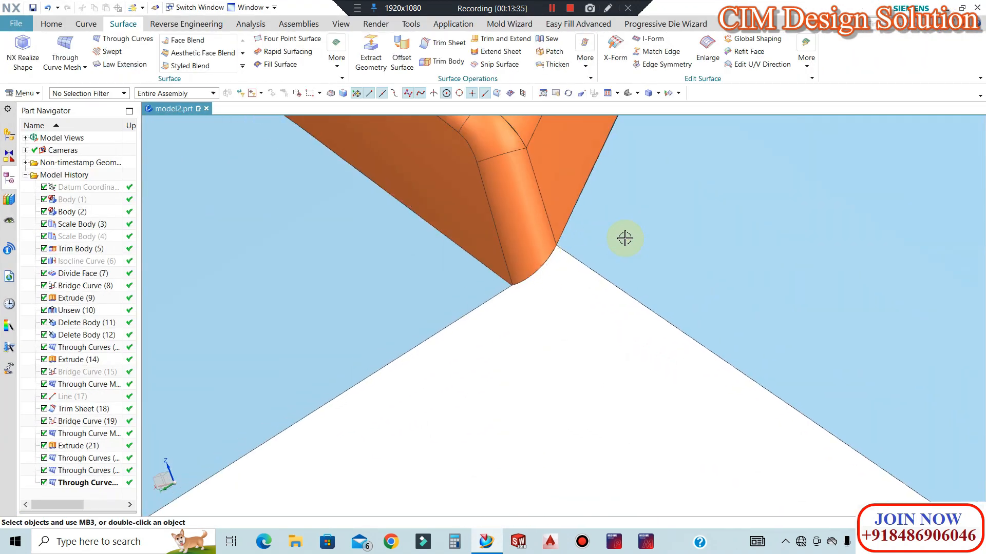
scroll(545, 262, down, 5)
middle_drag(526, 253, 617, 322)
scroll(621, 250, up, 5)
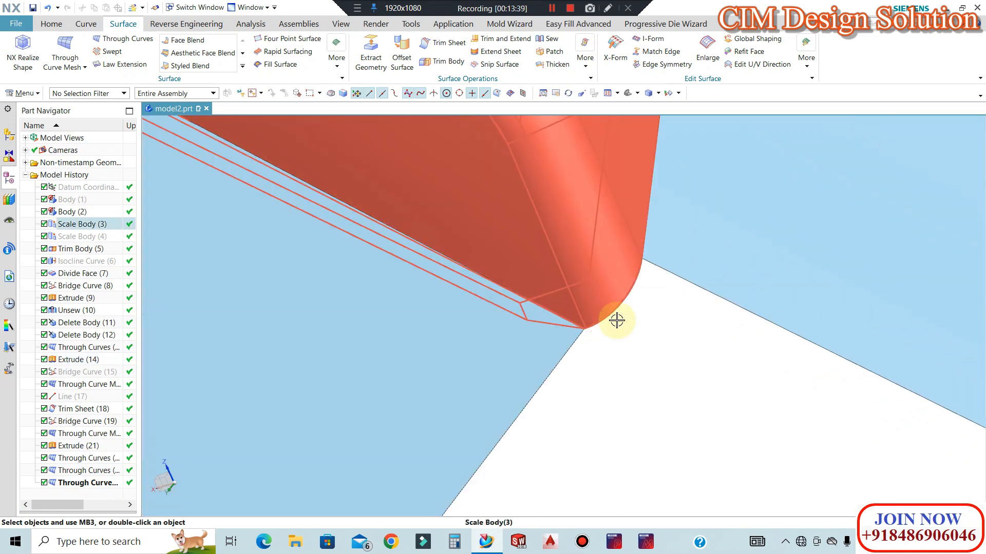
click(60, 26)
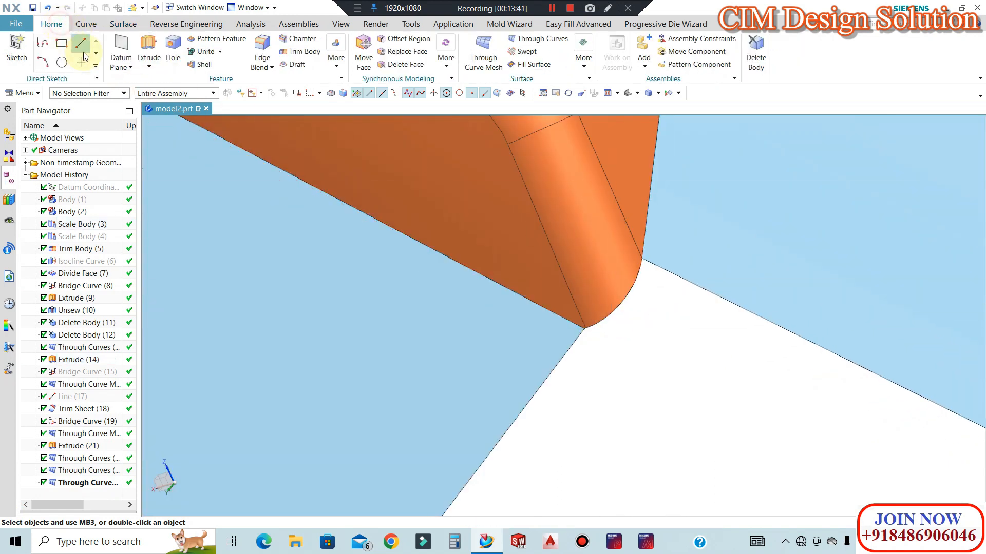
click(146, 46)
click(625, 297)
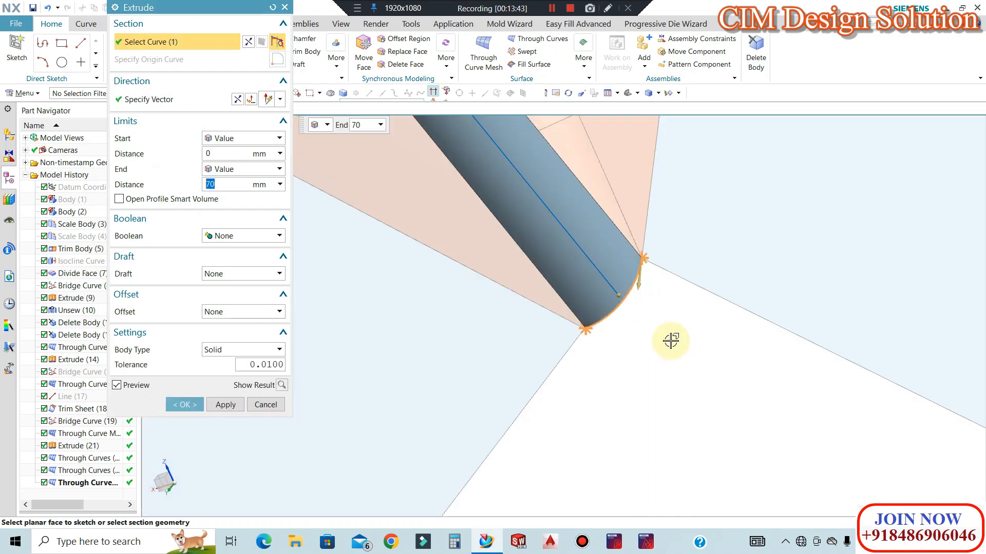
click(161, 104)
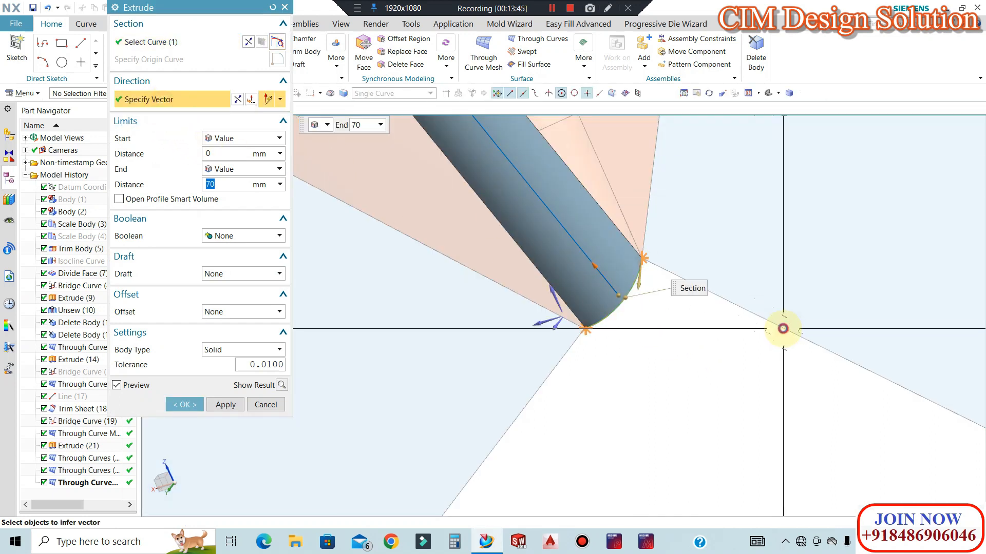
click(782, 327)
click(238, 100)
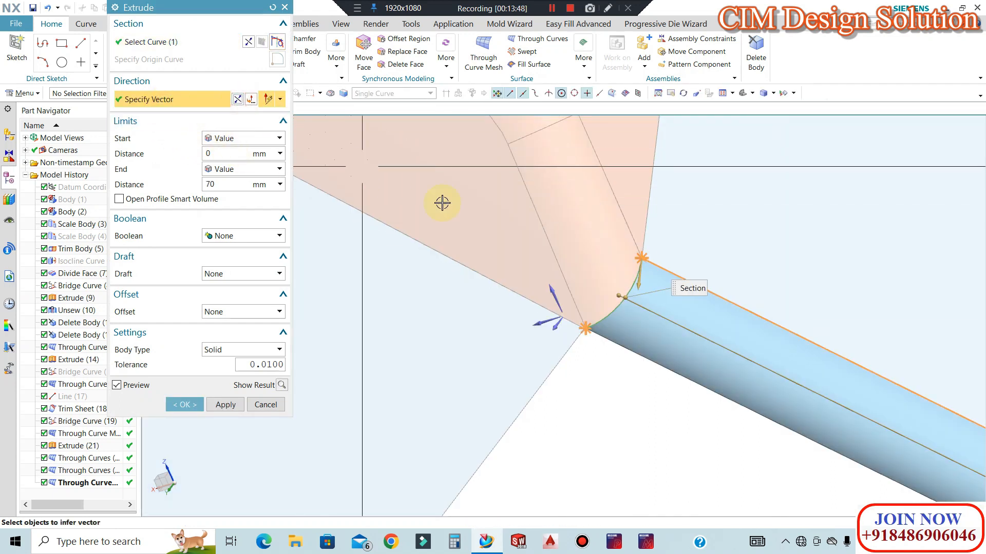
click(185, 404)
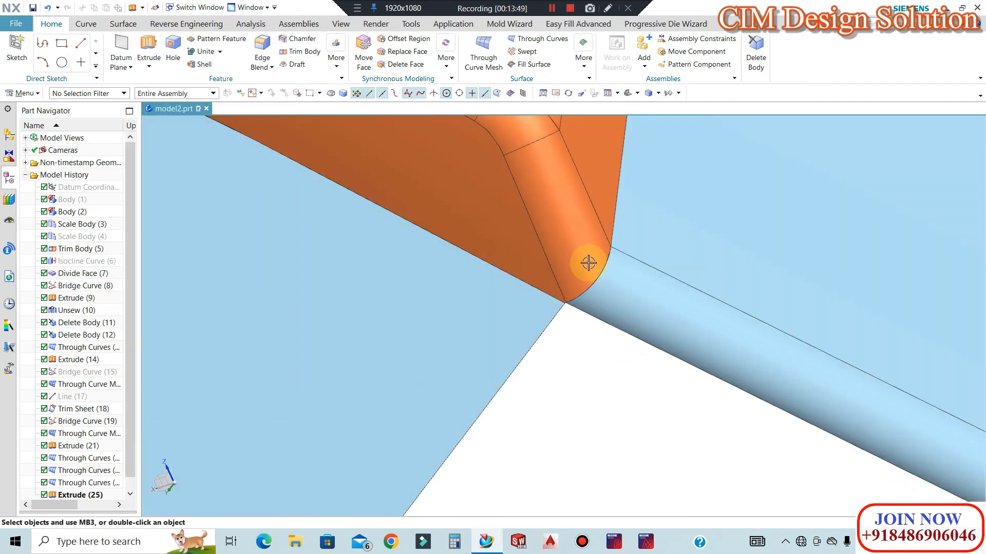
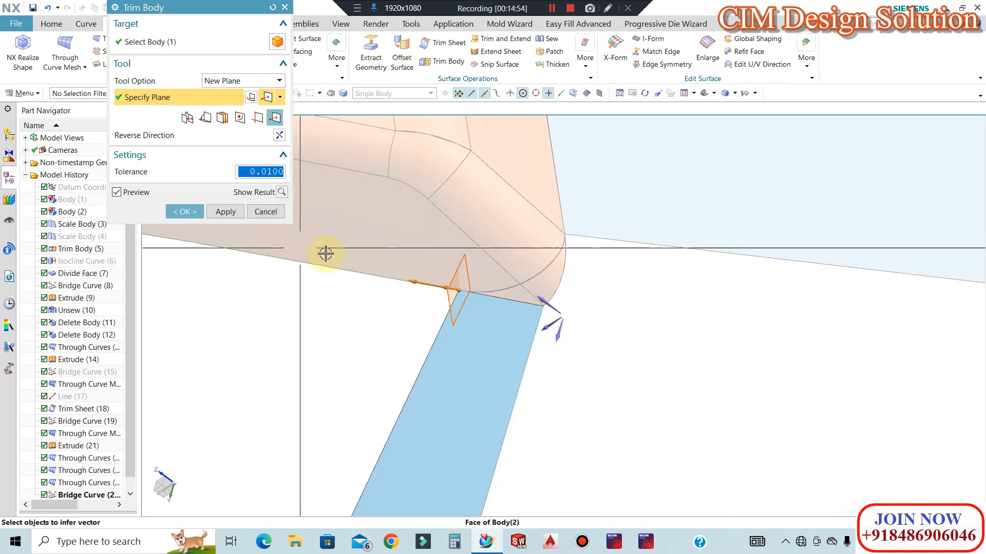
Complete the Trim Body that cuts the long side's last sheet with a new plane near the rounded corner.
middle_drag(342, 269, 532, 289)
click(186, 212)
click(461, 258)
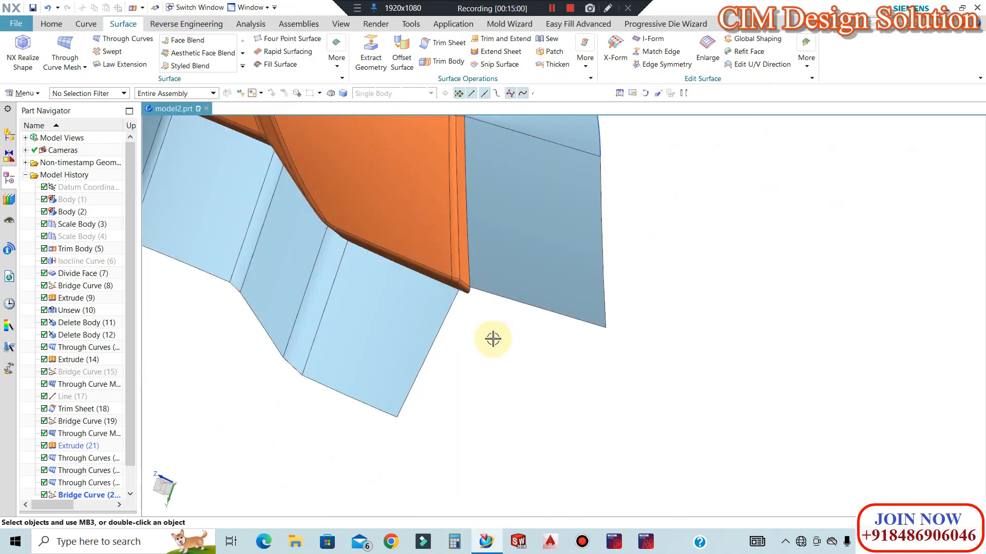
scroll(492, 339, up, 2)
scroll(477, 282, down, 2)
Create a G1 tangent bridge curve joining the outer edges of the trimmed sheet and the end sheet, with tangent magnitudes 0.5 and 1.
click(86, 24)
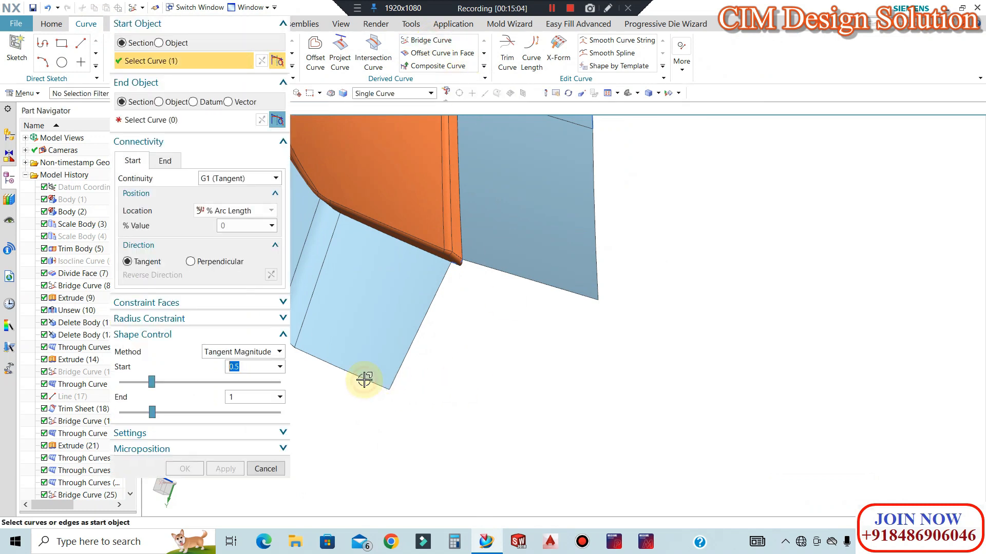
click(159, 120)
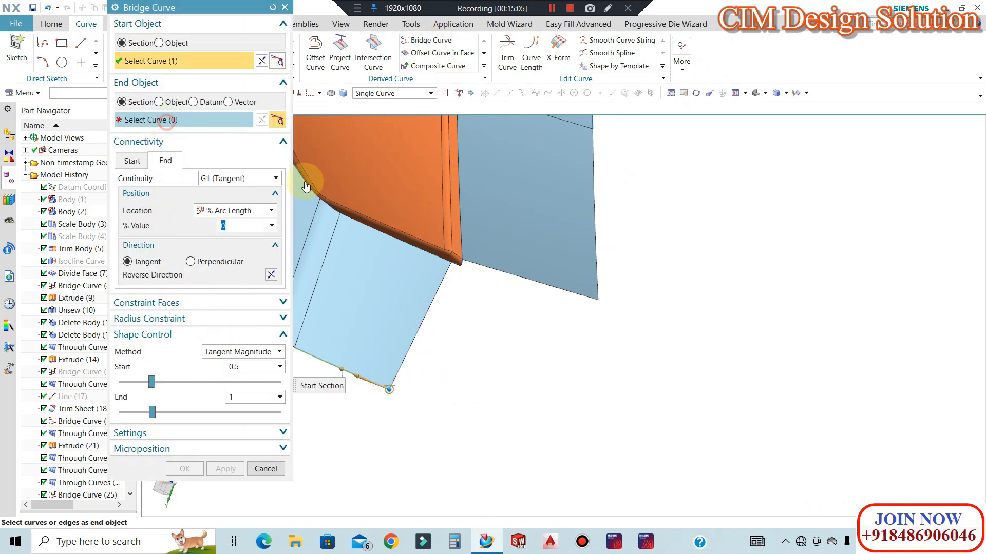
click(596, 268)
scroll(585, 351, up, 3)
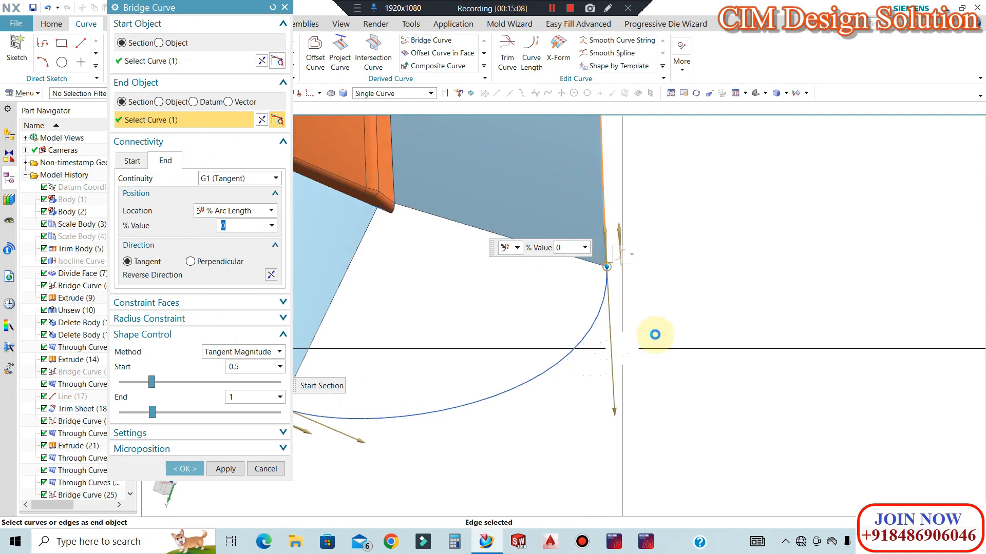
click(185, 469)
middle_drag(467, 317, 431, 153)
scroll(431, 152, up, 2)
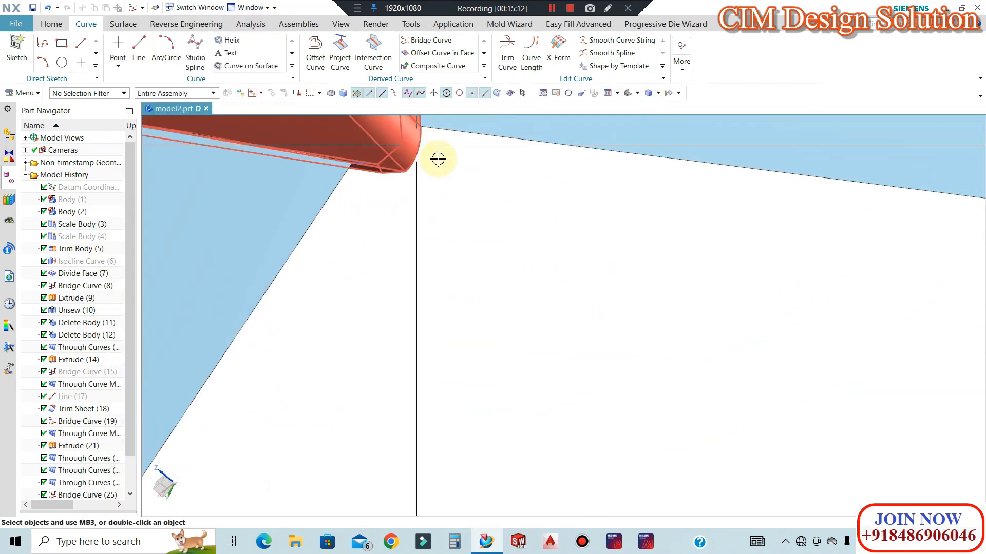
Start a Through Curve Mesh with the part's rounded corner edge and the bridge curve as primaries and the two adjoining sheet edges as crosses.
click(124, 24)
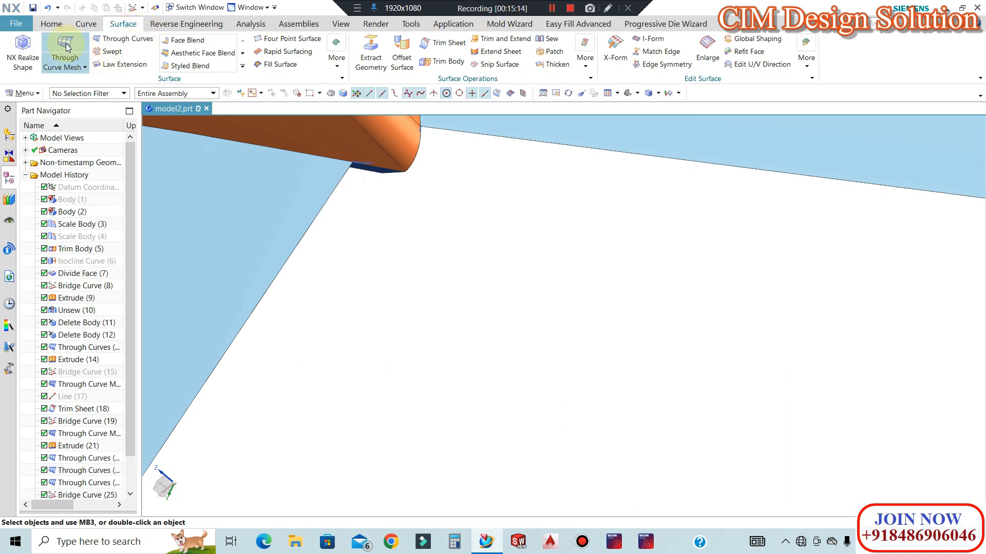
click(373, 162)
scroll(512, 156, down, 3)
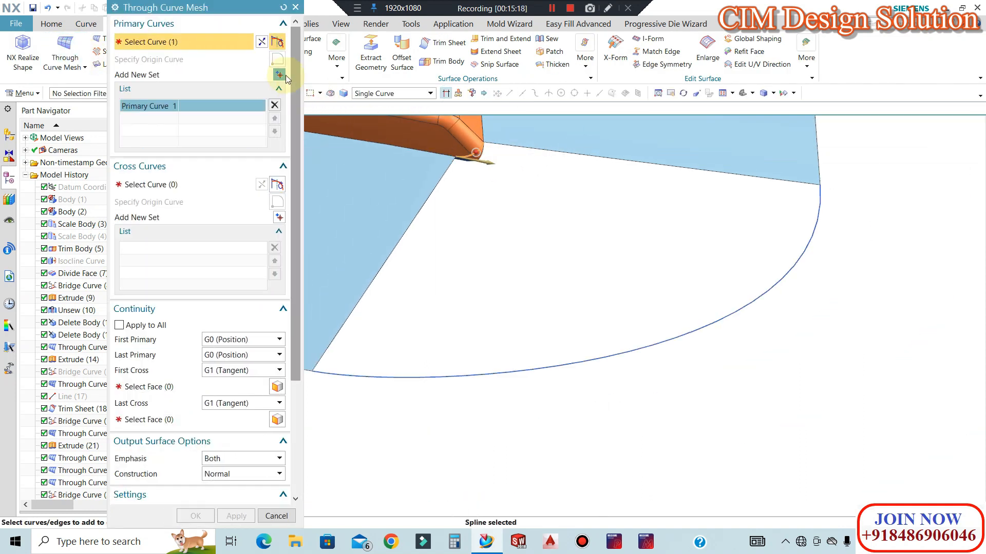
middle_click(622, 335)
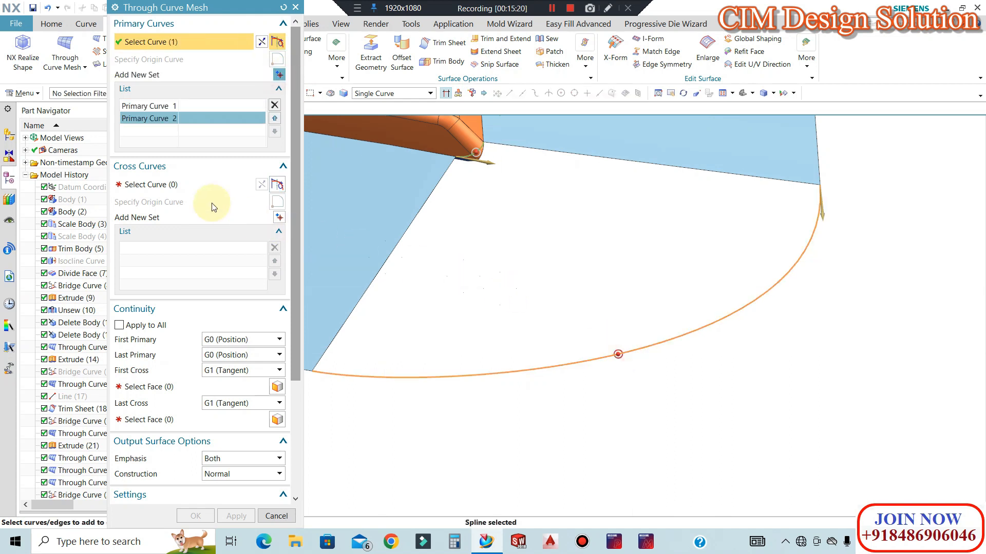
click(194, 185)
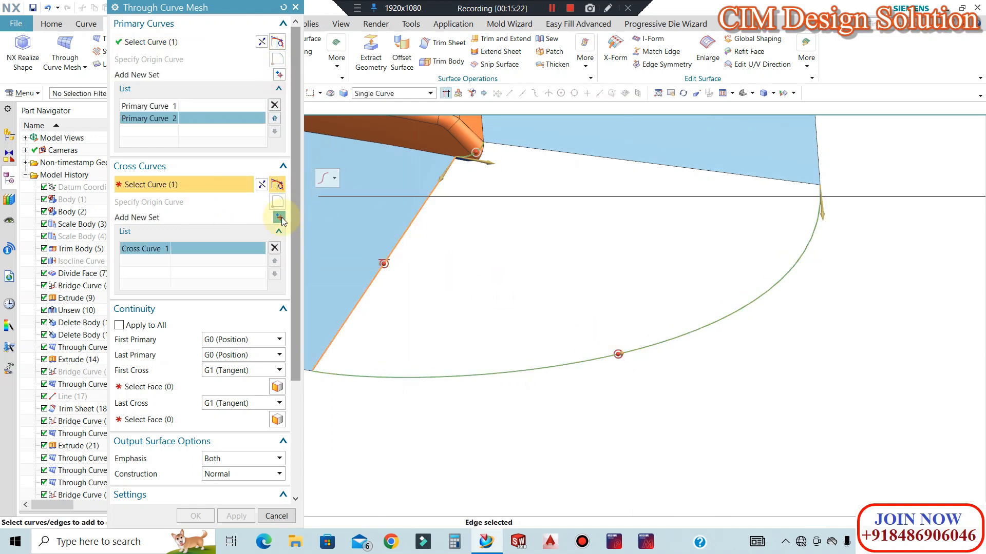
click(277, 219)
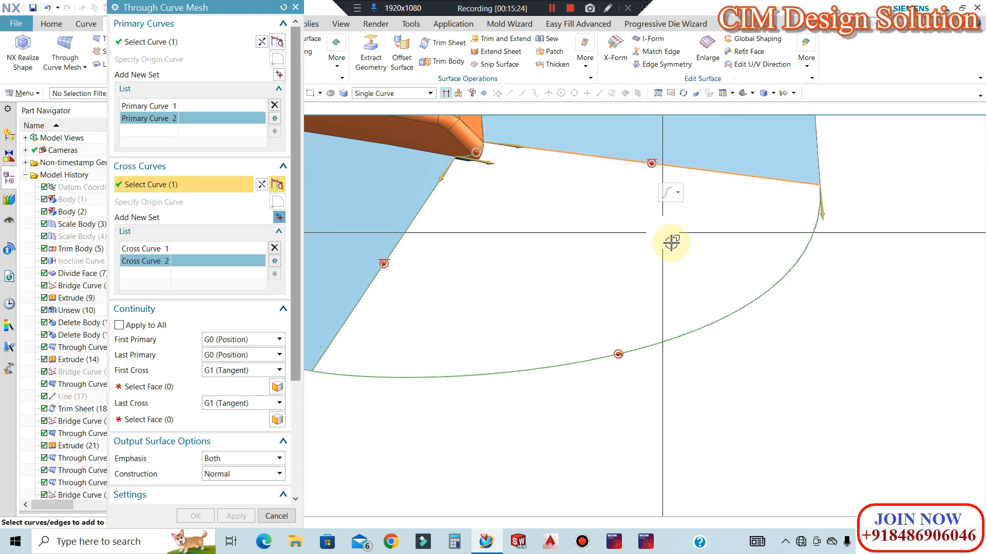
Make the corner mesh surface G1 tangent to the two neighbouring sheets and create it.
scroll(671, 243, down, 2)
click(220, 387)
click(429, 249)
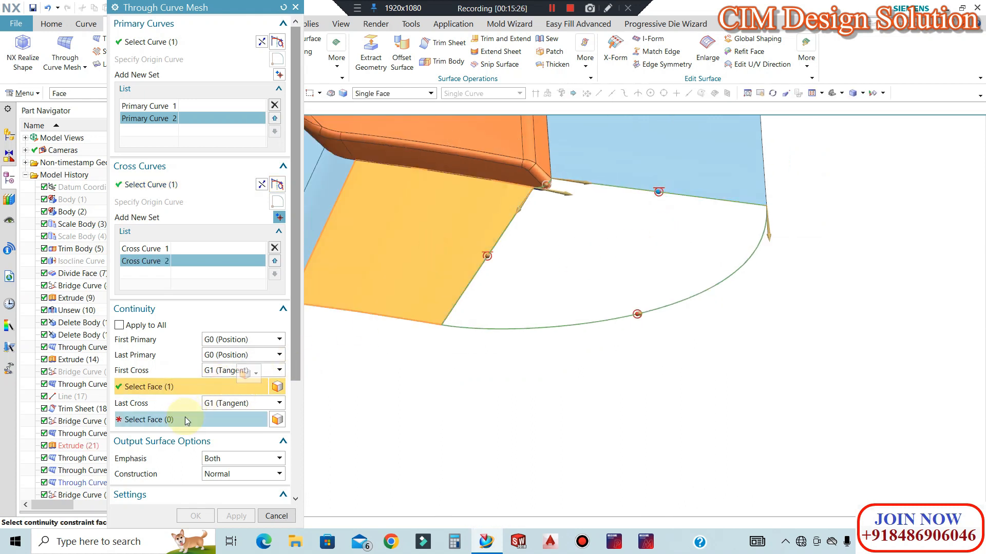
click(647, 175)
middle_drag(568, 203, 368, 369)
scroll(648, 252, up, 4)
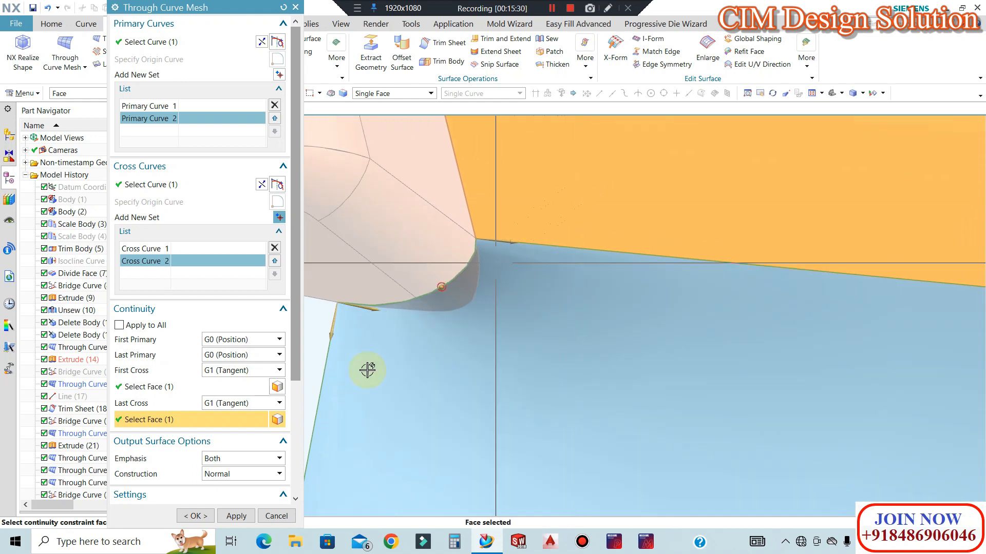
click(201, 516)
Update the display and examine from both sides how the new corner surface meets the part's rounded corner.
scroll(511, 268, up, 5)
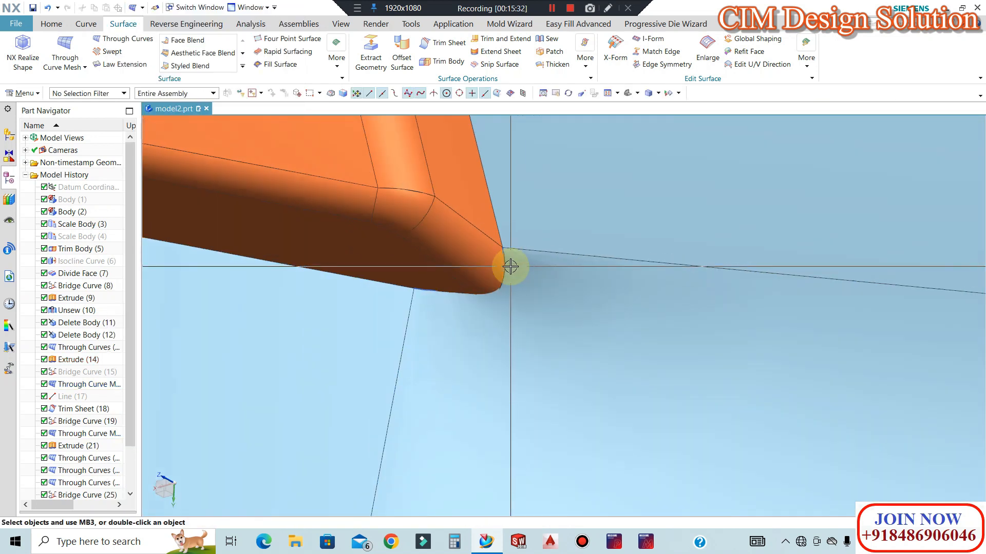
scroll(514, 262, down, 2)
right_click(809, 202)
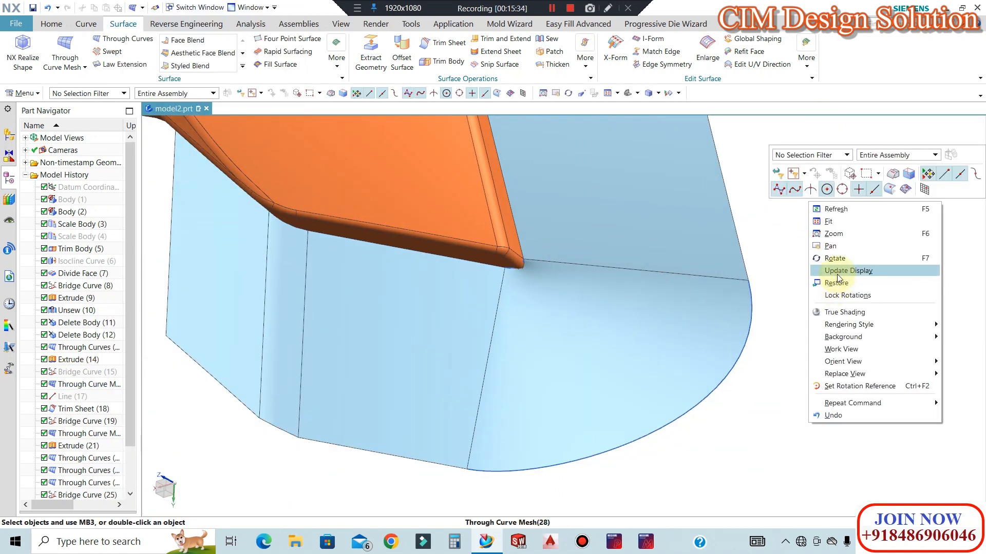
click(836, 274)
middle_drag(554, 264, 464, 263)
scroll(448, 260, up, 6)
scroll(399, 177, up, 2)
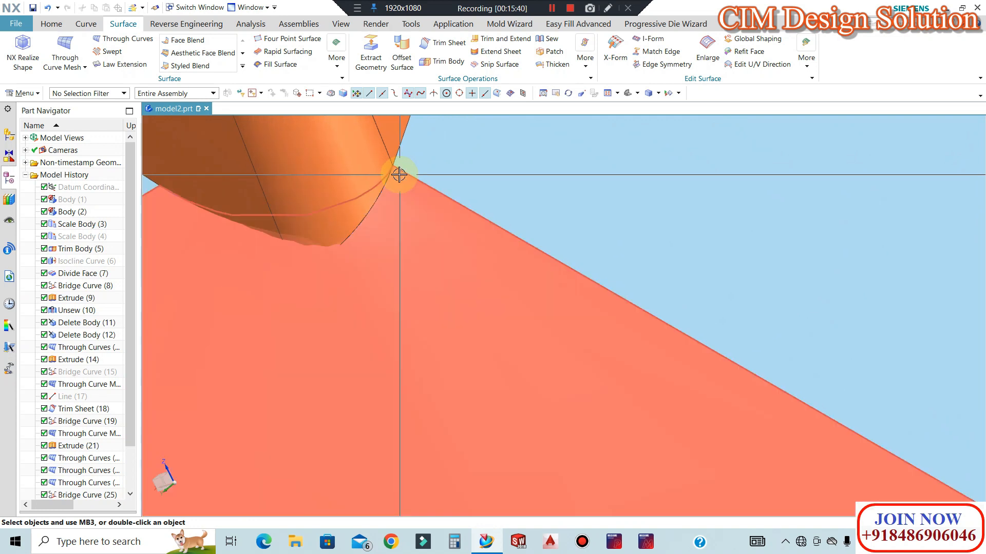
scroll(448, 216, down, 5)
scroll(383, 220, up, 5)
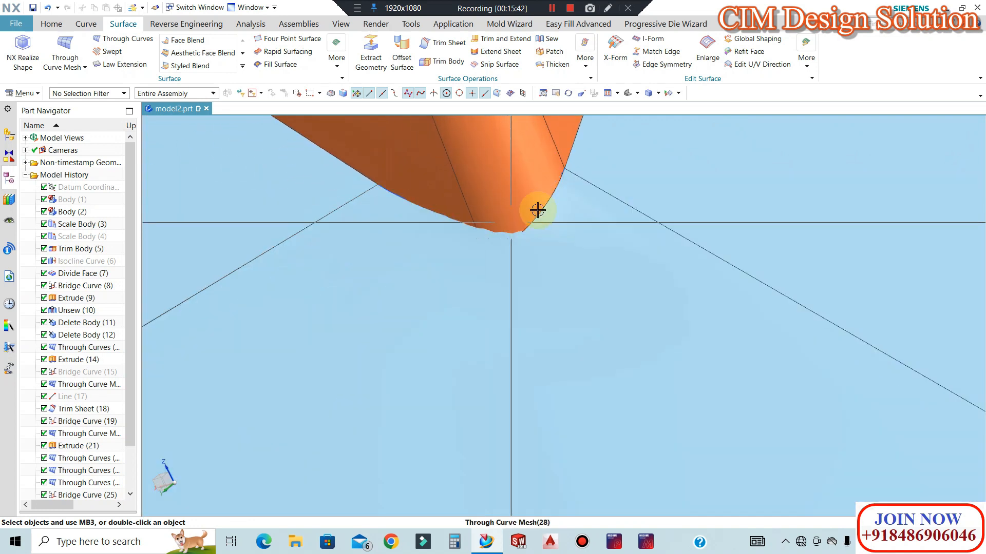
scroll(490, 264, down, 9)
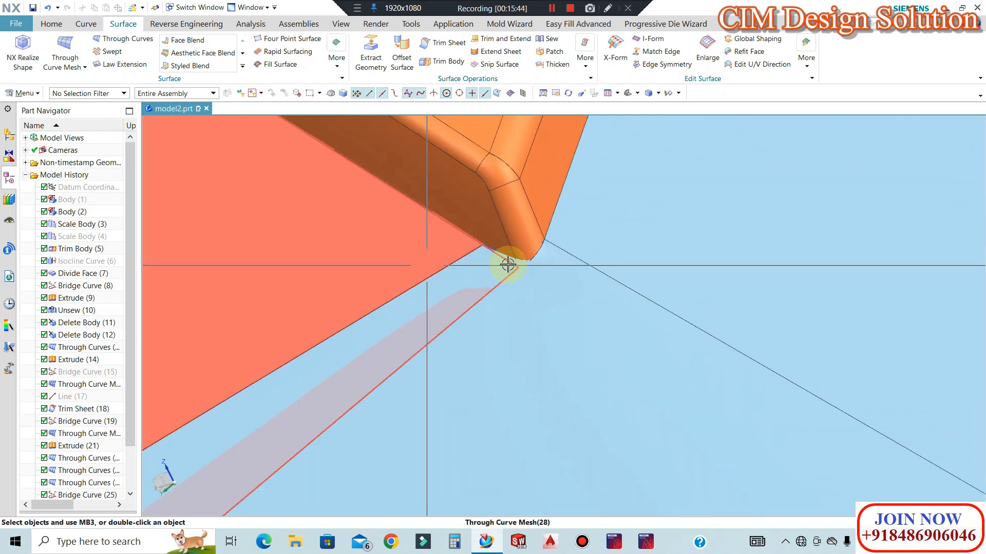
scroll(524, 327, down, 8)
middle_drag(561, 400, 561, 282)
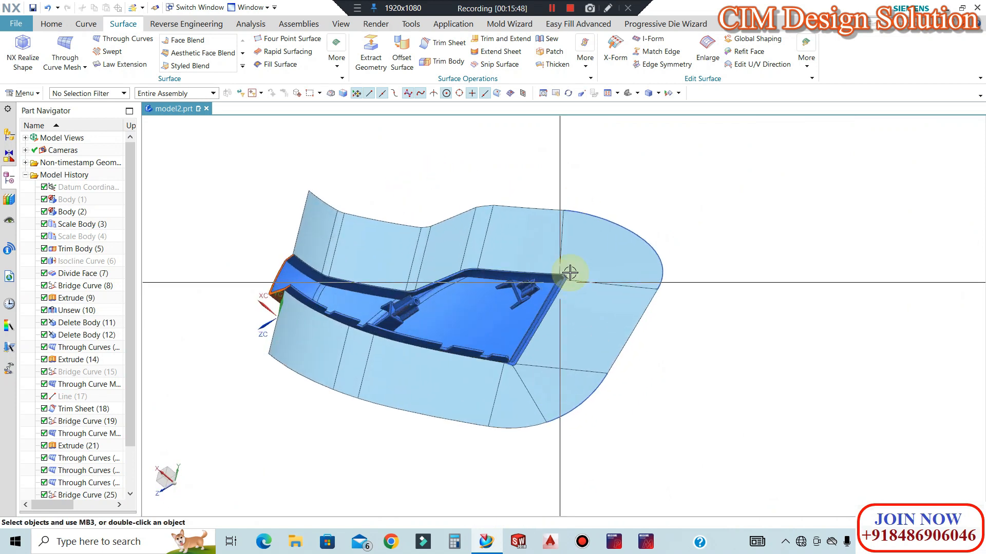
scroll(572, 276, up, 6)
scroll(572, 275, up, 5)
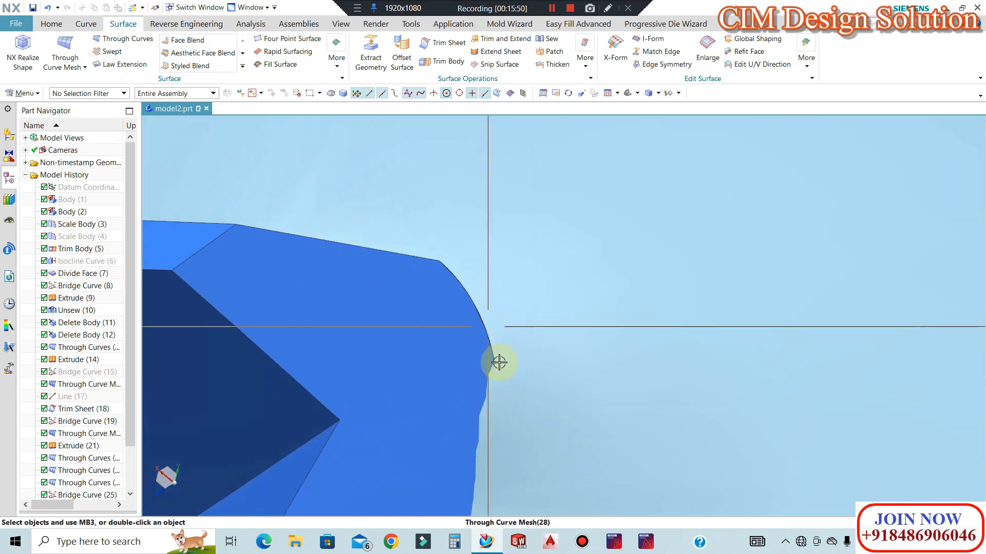
scroll(462, 272, down, 3)
mouse_move(489, 275)
middle_down()
mouse_move(440, 238)
mouse_move(495, 259)
mouse_move(506, 295)
mouse_move(493, 292)
middle_up()
scroll(440, 117, up, 6)
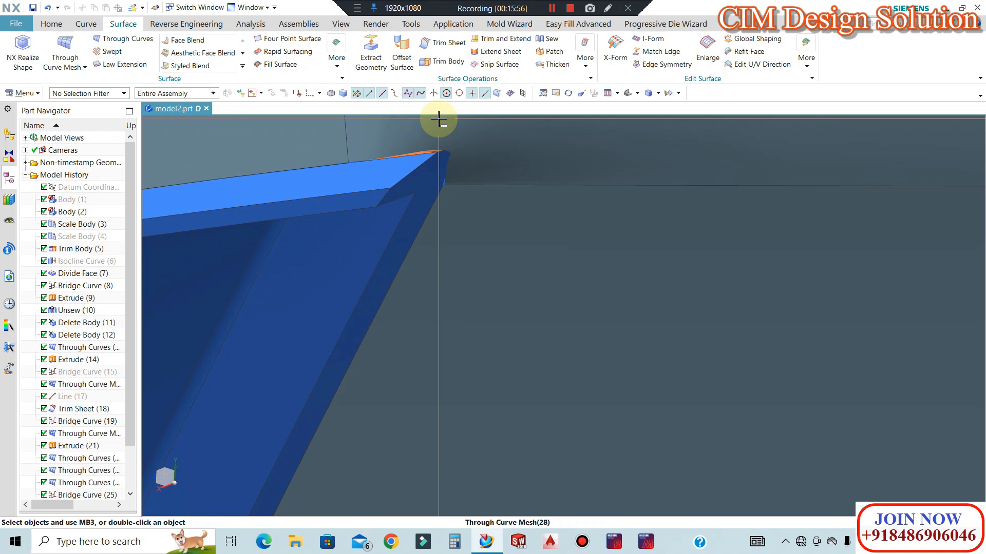
click(459, 152)
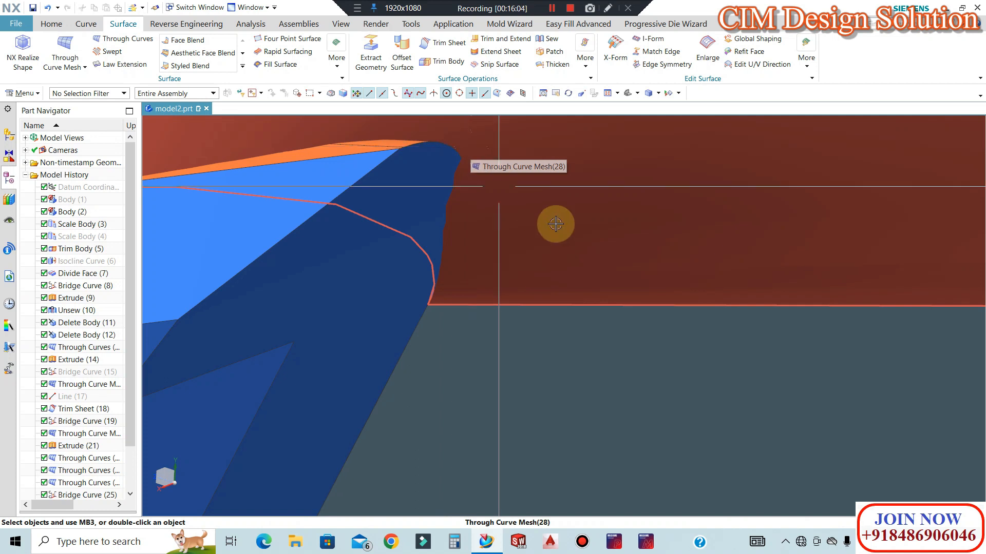
scroll(555, 224, down, 8)
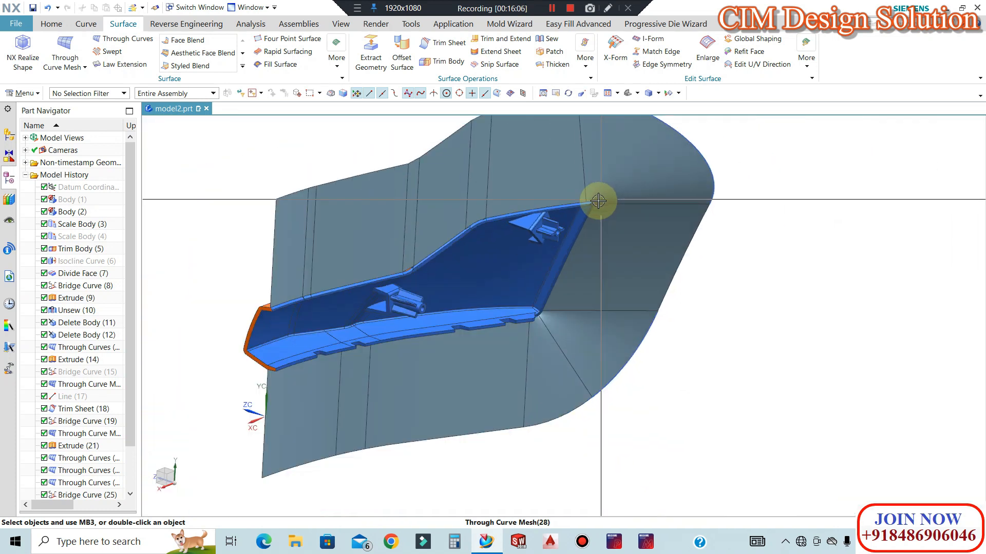
Examine the complete set of parting sheets around the part from several angles, including straight from above.
middle_drag(598, 200, 614, 237)
middle_drag(656, 288, 665, 256)
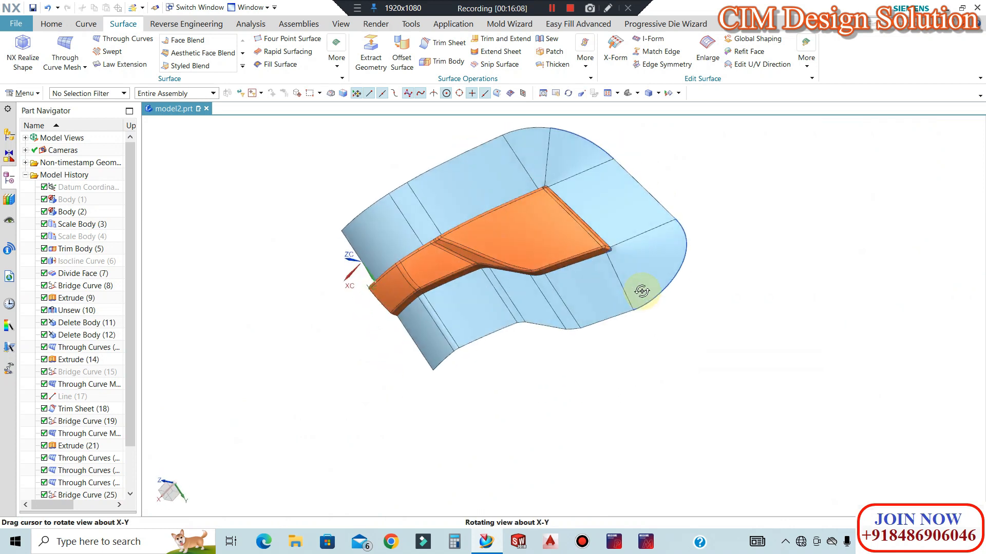
middle_drag(642, 292, 638, 288)
scroll(532, 229, up, 4)
scroll(539, 229, down, 2)
middle_drag(539, 229, 581, 277)
scroll(563, 261, up, 2)
scroll(672, 207, down, 3)
scroll(581, 277, down, 3)
key(F8)
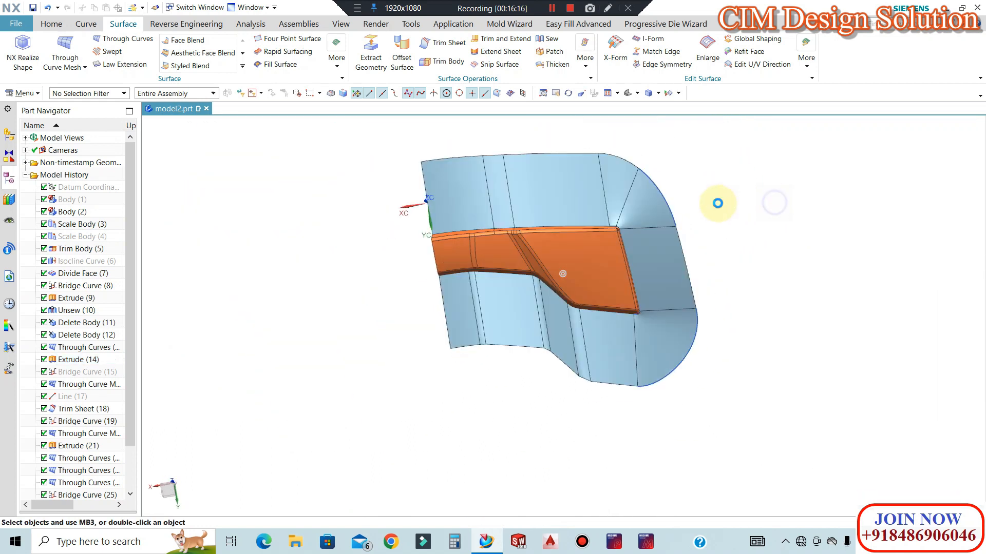
scroll(566, 271, up, 1)
scroll(513, 228, down, 2)
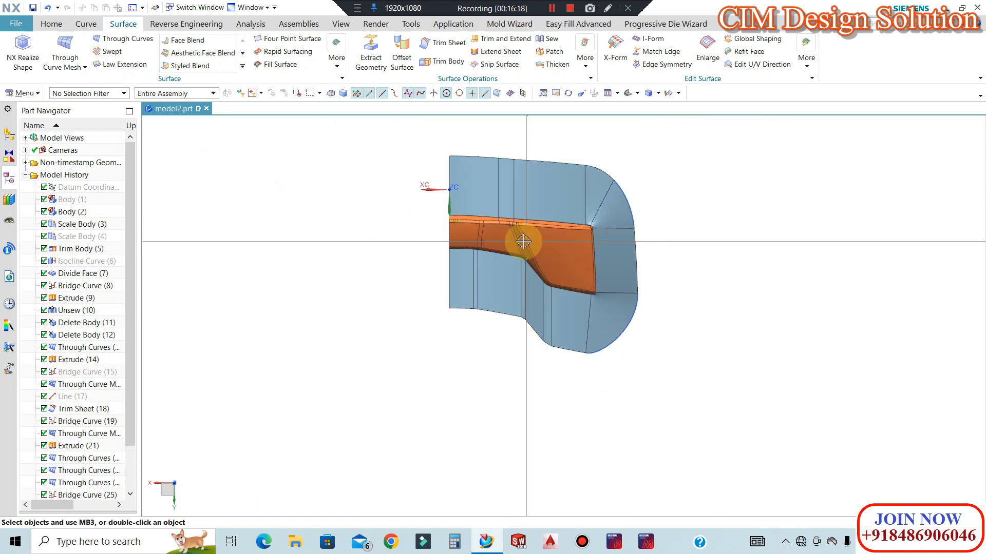
scroll(516, 213, up, 4)
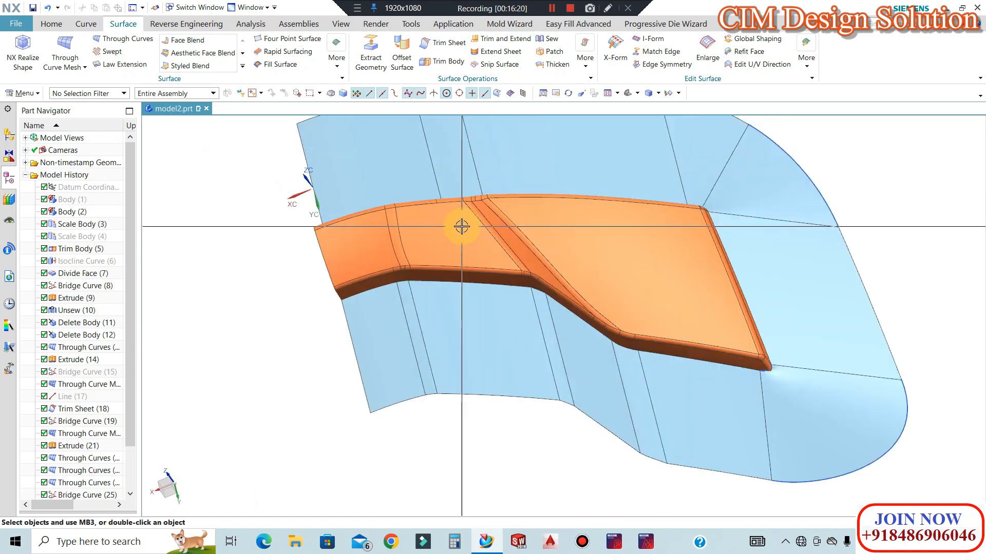
scroll(546, 226, down, 1)
mouse_move(549, 225)
middle_down()
mouse_move(541, 192)
mouse_move(542, 210)
middle_up()
scroll(539, 207, down, 1)
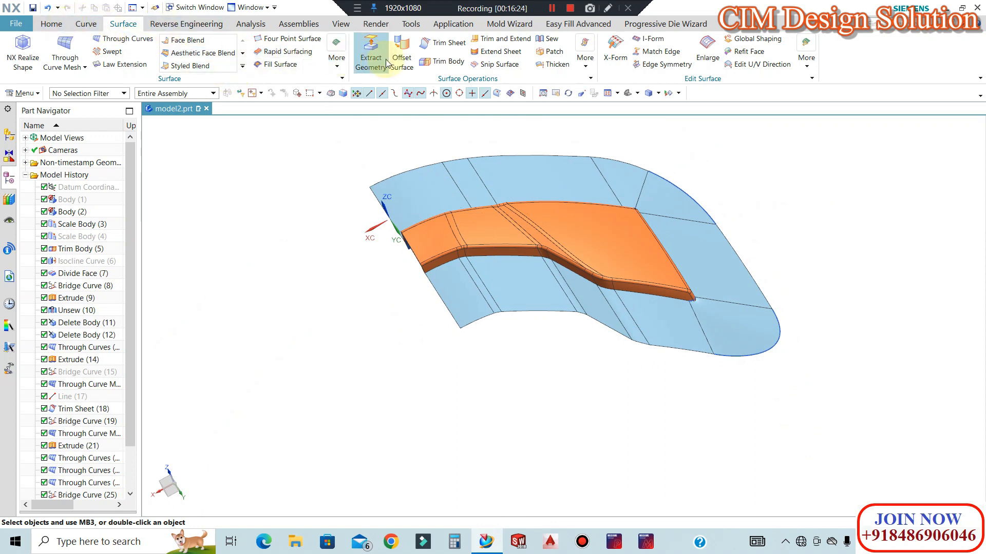
Sew the parting sheets around the part together, using the long side's sheet at the part's open end as the target.
click(401, 51)
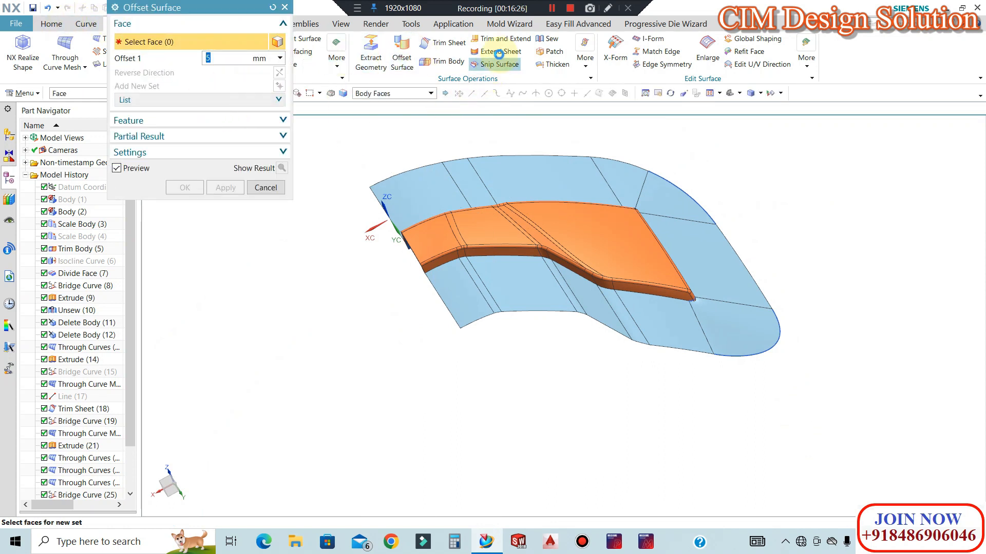
key(Escape)
click(546, 42)
click(423, 199)
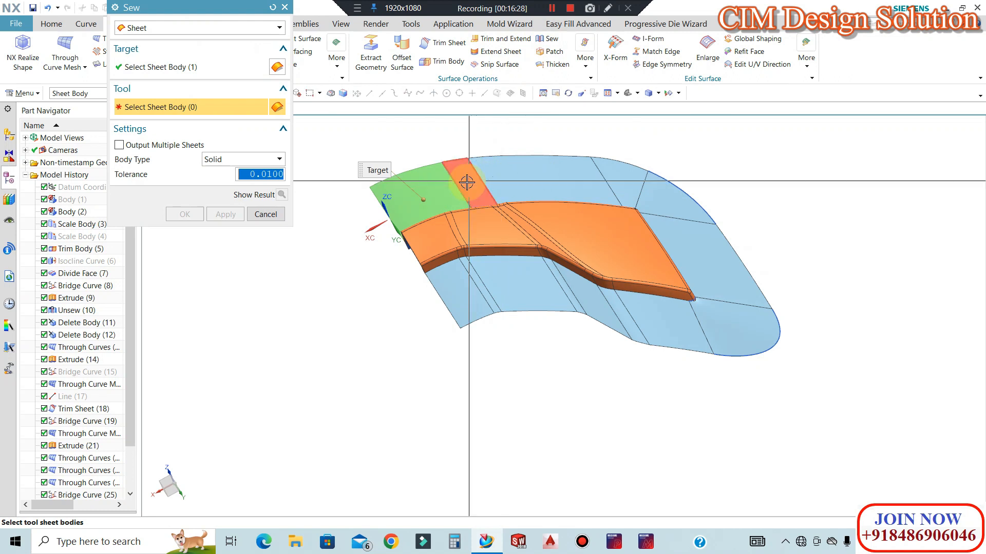
click(717, 299)
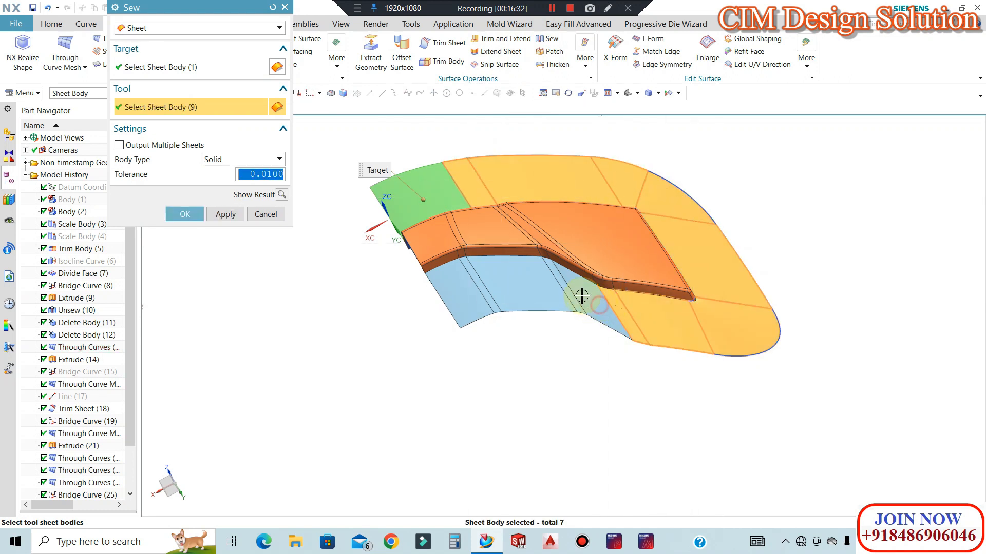
click(445, 304)
click(179, 213)
Copy the part's tangent outer faces with an Offset Surface of 0 mm, and hide the original solid body.
middle_drag(748, 241, 725, 194)
scroll(741, 180, up, 5)
scroll(594, 226, down, 5)
middle_drag(594, 226, 513, 213)
scroll(511, 216, up, 5)
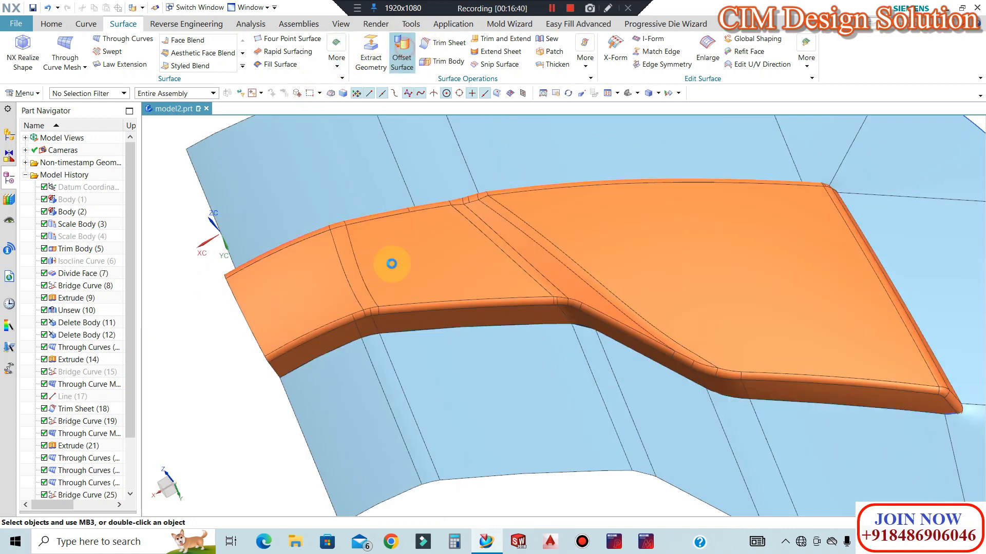
click(377, 118)
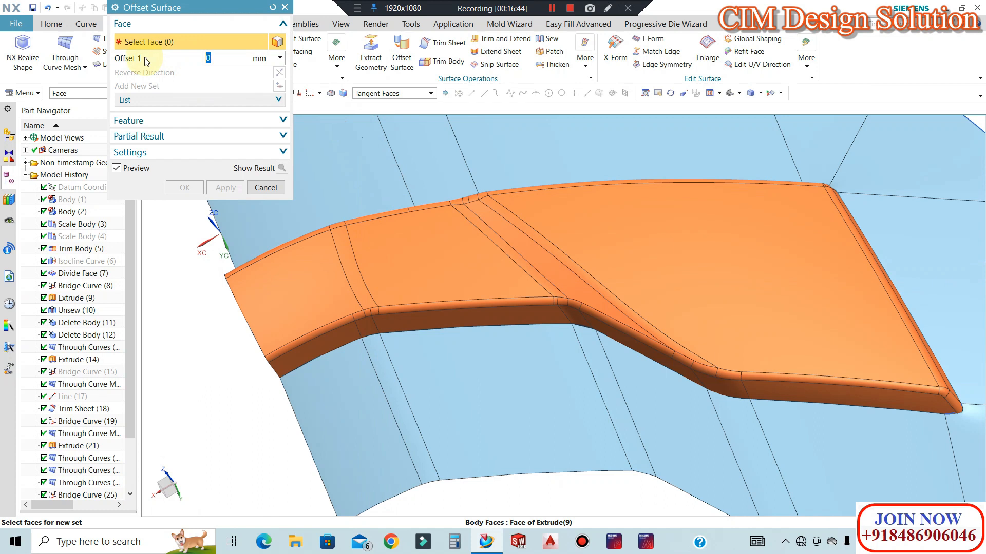
click(436, 258)
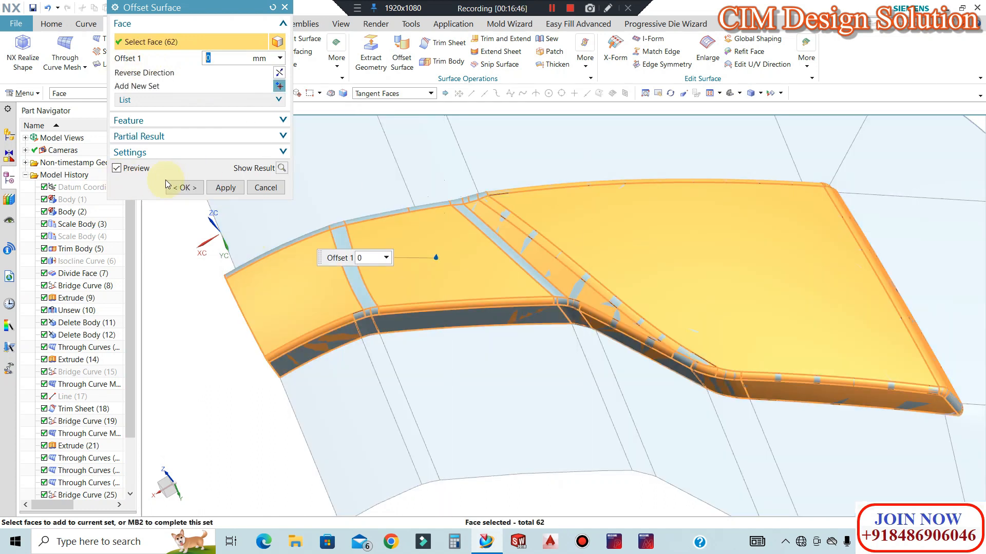
click(180, 187)
middle_drag(403, 282, 396, 239)
middle_drag(394, 275, 406, 323)
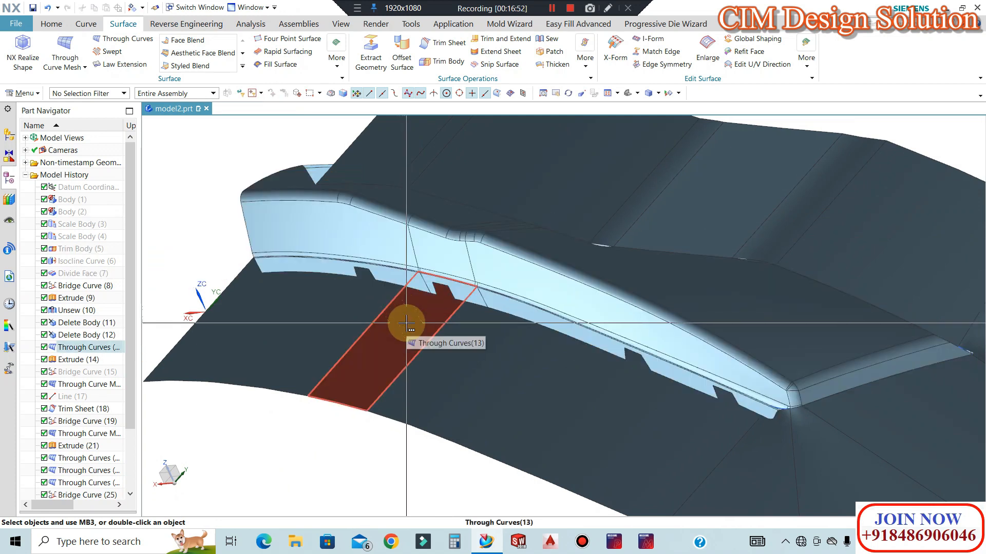
middle_drag(576, 273, 300, 344)
Change the display colour of the copied part surface to yellow.
key(F8)
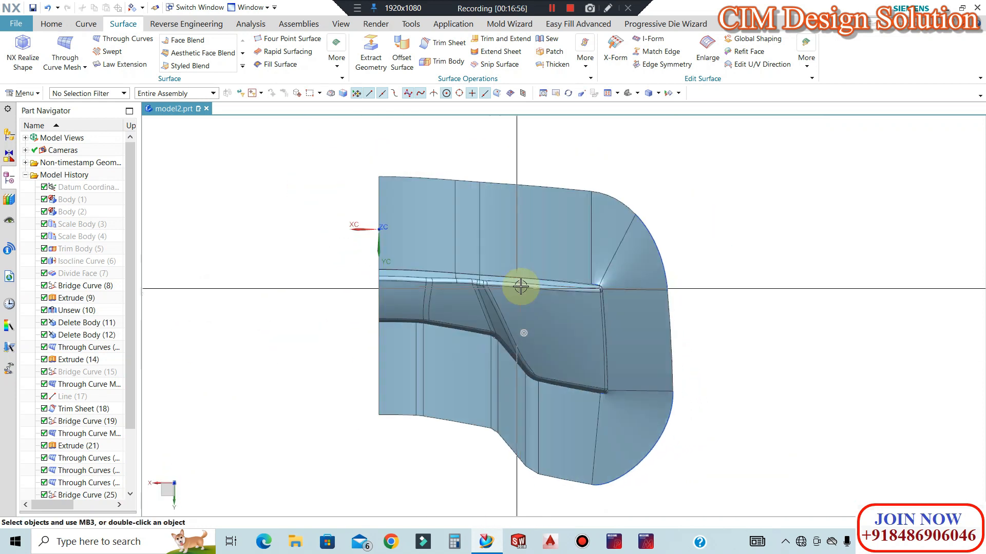
scroll(664, 297, up, 2)
scroll(641, 243, down, 1)
scroll(640, 243, down, 1)
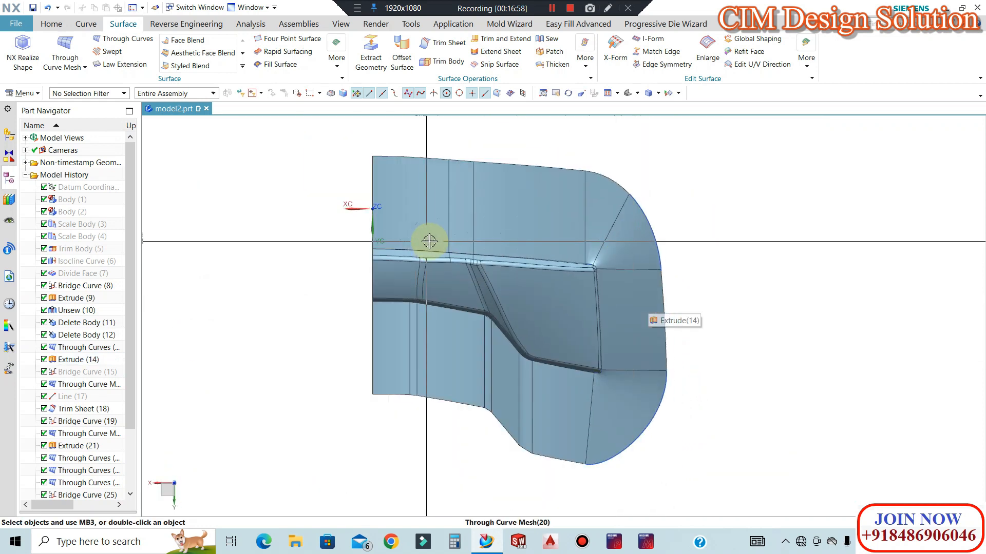
key(ctrl+j)
click(71, 93)
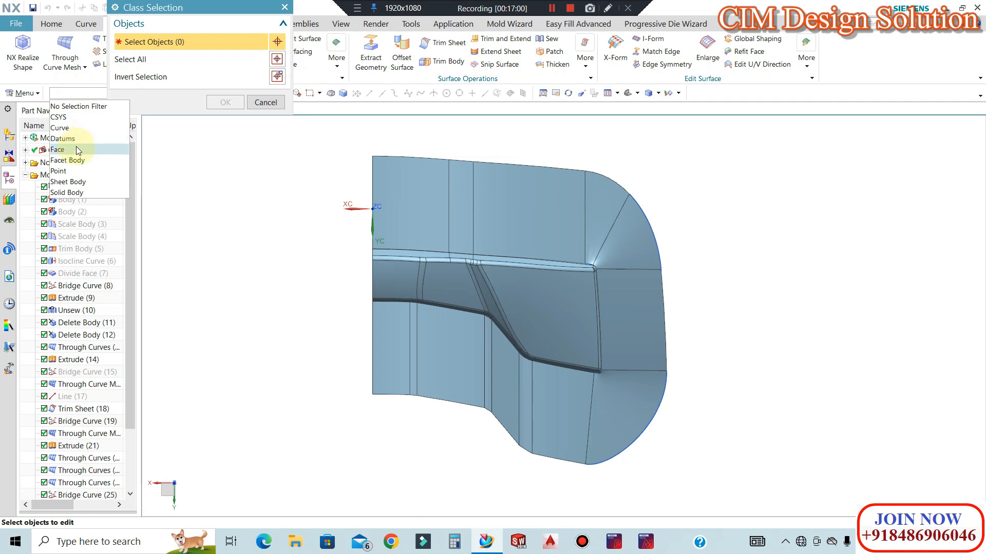
drag(623, 240, 327, 393)
click(225, 102)
click(270, 68)
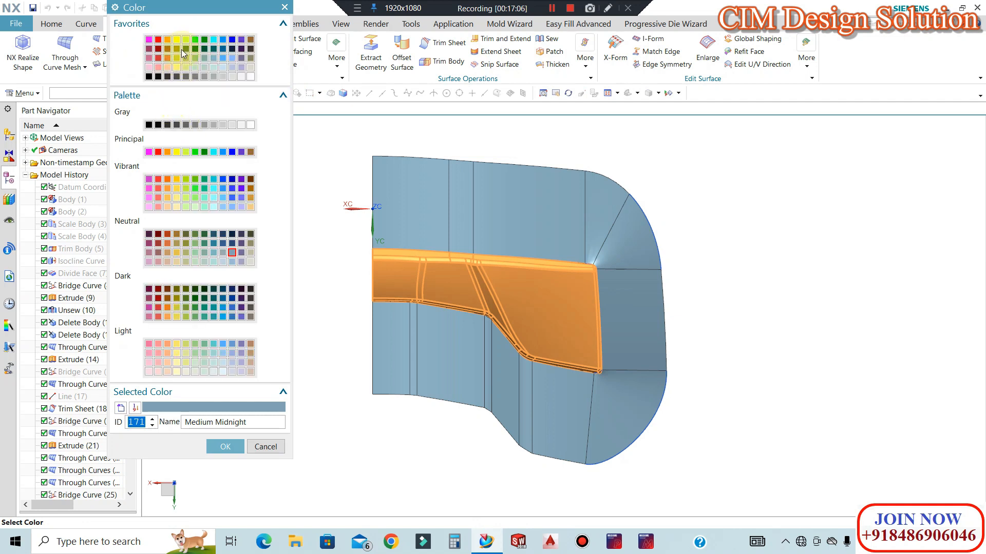
click(226, 446)
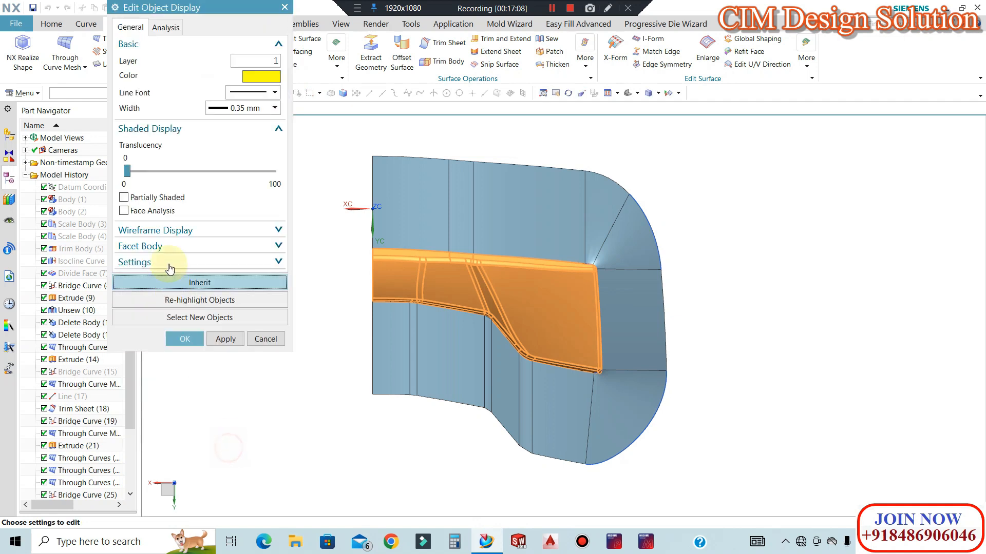
click(185, 339)
Start an Extend Sheet and select the short curved inner edges of the two transition sheets bordering the yellow part surface.
middle_drag(462, 293, 576, 158)
scroll(482, 260, up, 3)
scroll(708, 182, up, 2)
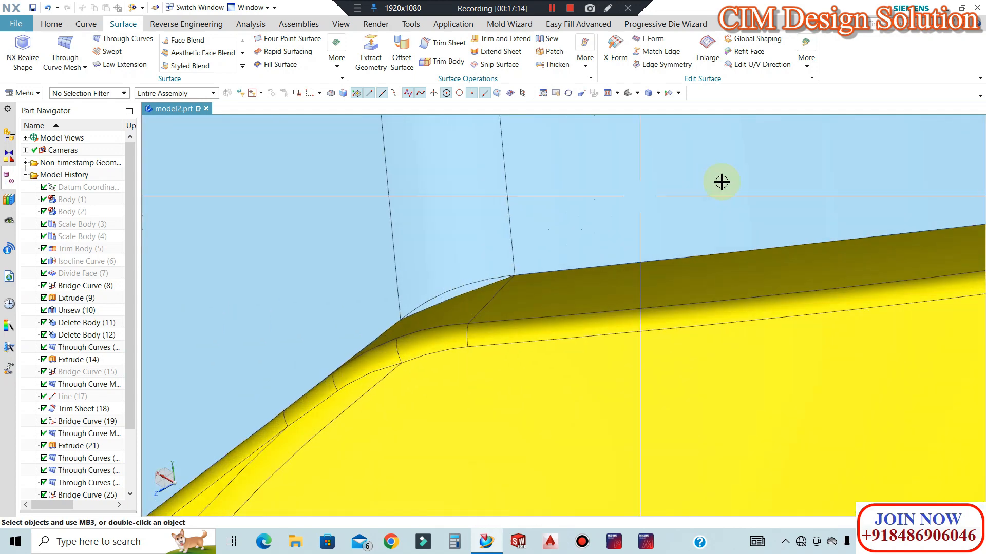
scroll(430, 369, up, 2)
scroll(440, 355, up, 6)
scroll(554, 255, down, 6)
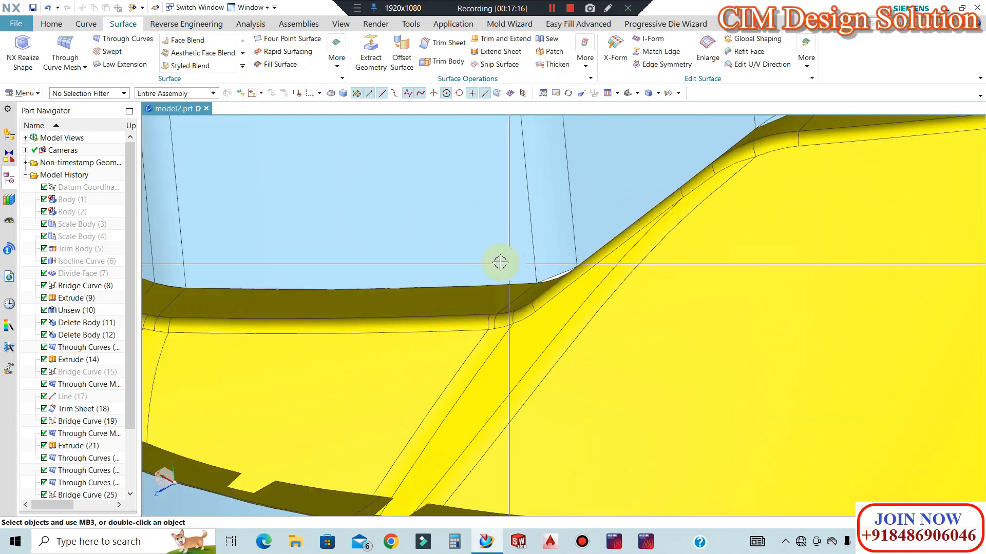
middle_drag(504, 266, 492, 212)
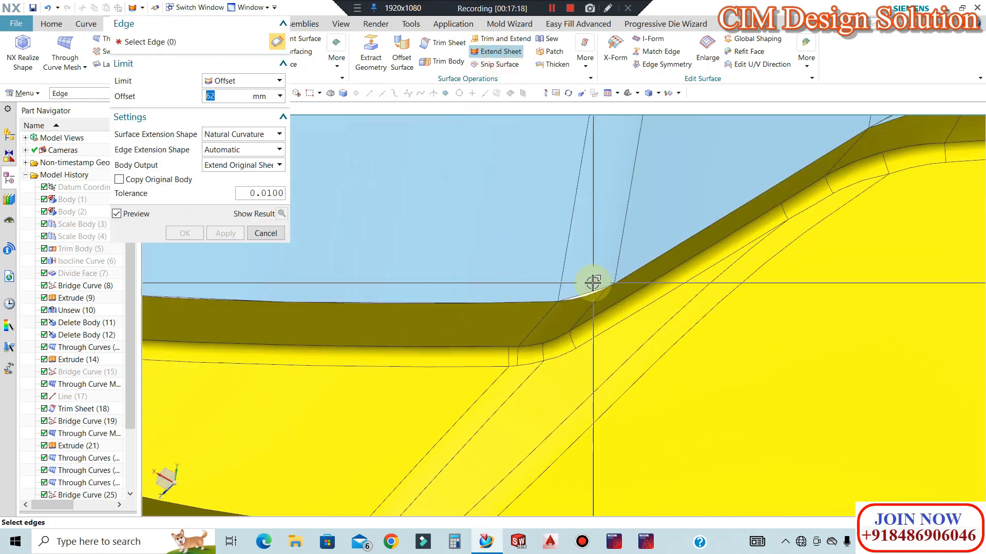
scroll(595, 281, up, 3)
click(586, 311)
scroll(660, 295, down, 6)
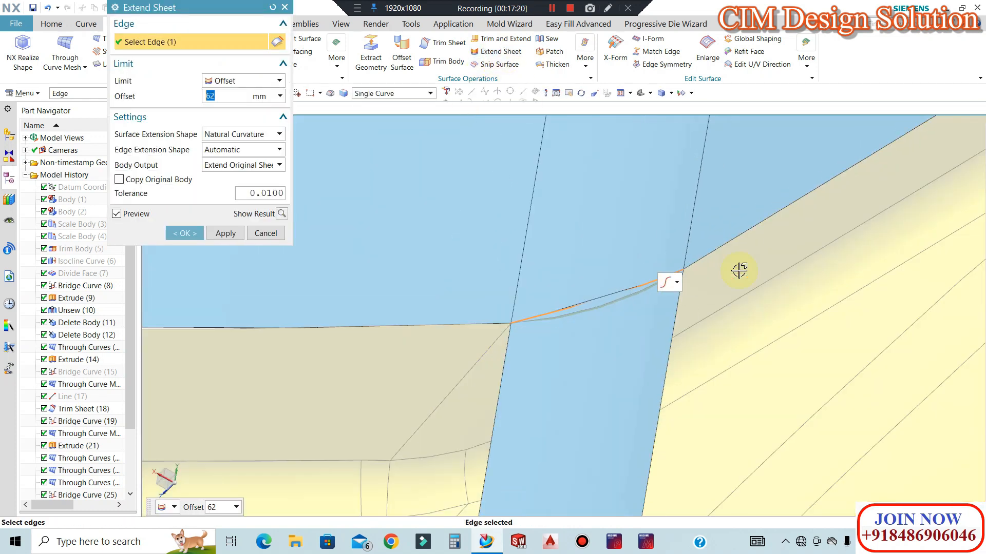
scroll(592, 279, up, 8)
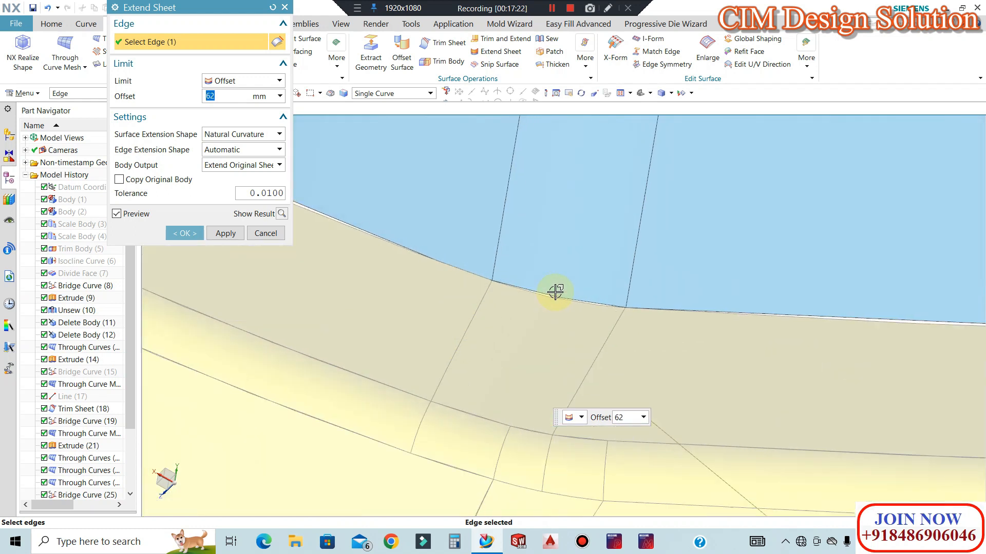
click(550, 296)
scroll(579, 379, down, 5)
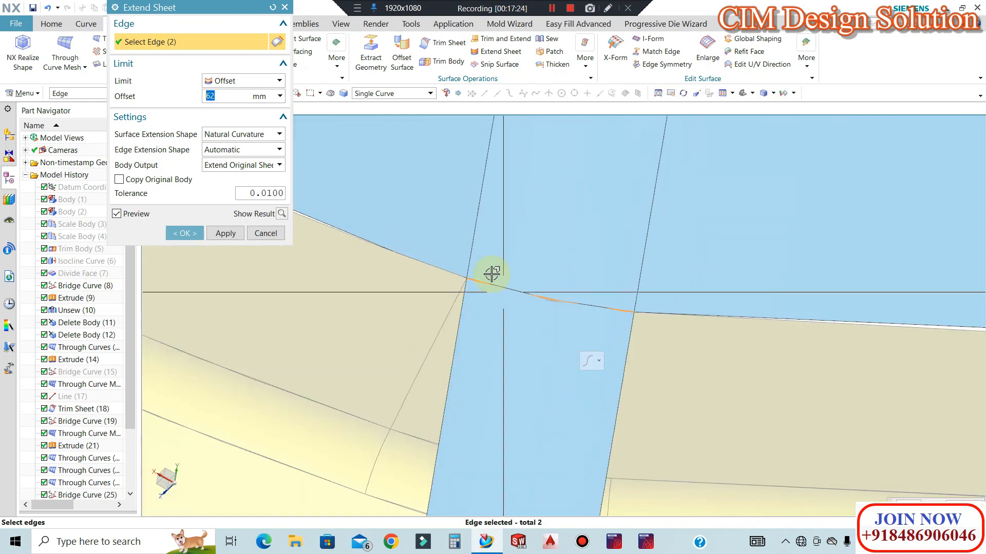
Set the Extend Sheet offset to 5 mm and add the sheet edges around the flange's upper end corner.
text(5)
key(Return)
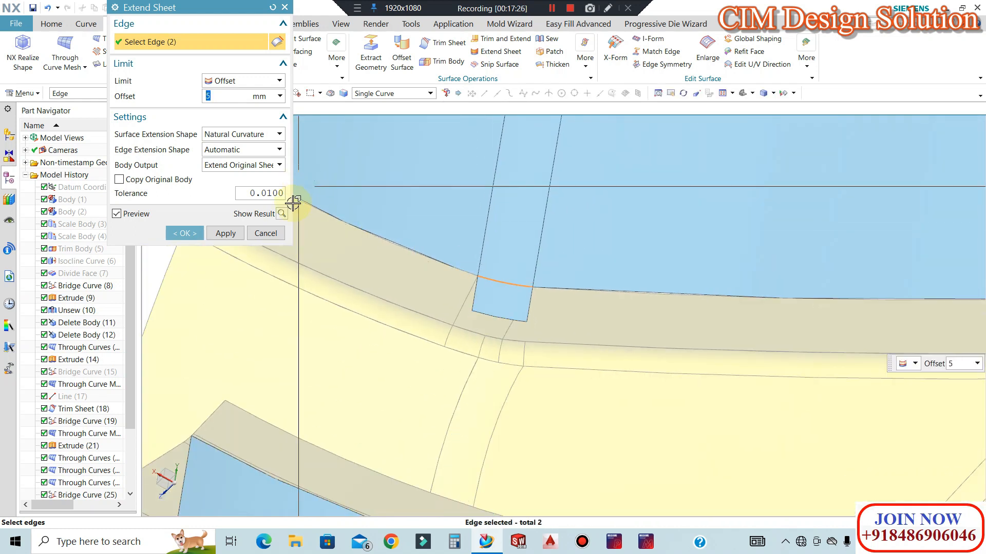
scroll(413, 258, down, 7)
scroll(627, 177, up, 6)
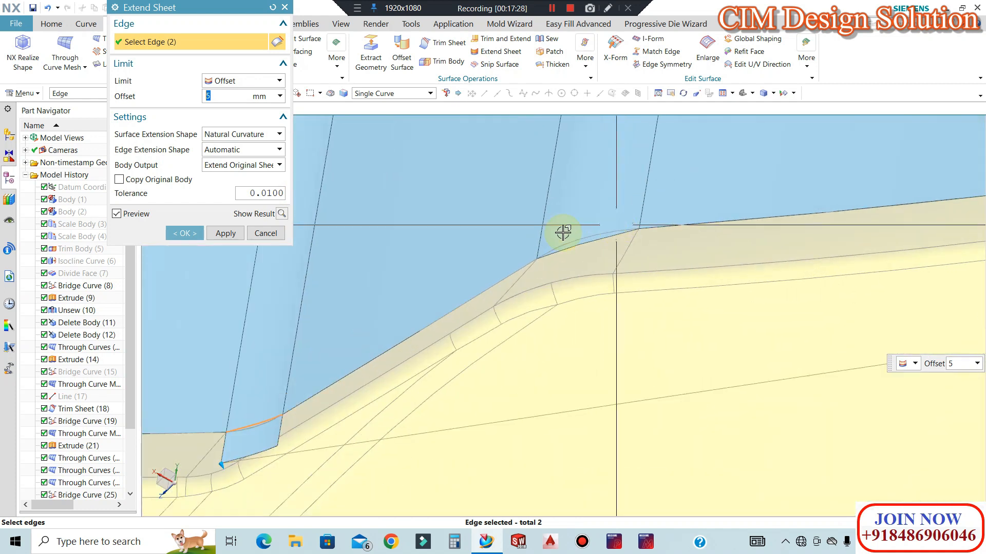
scroll(563, 232, down, 5)
scroll(867, 223, up, 6)
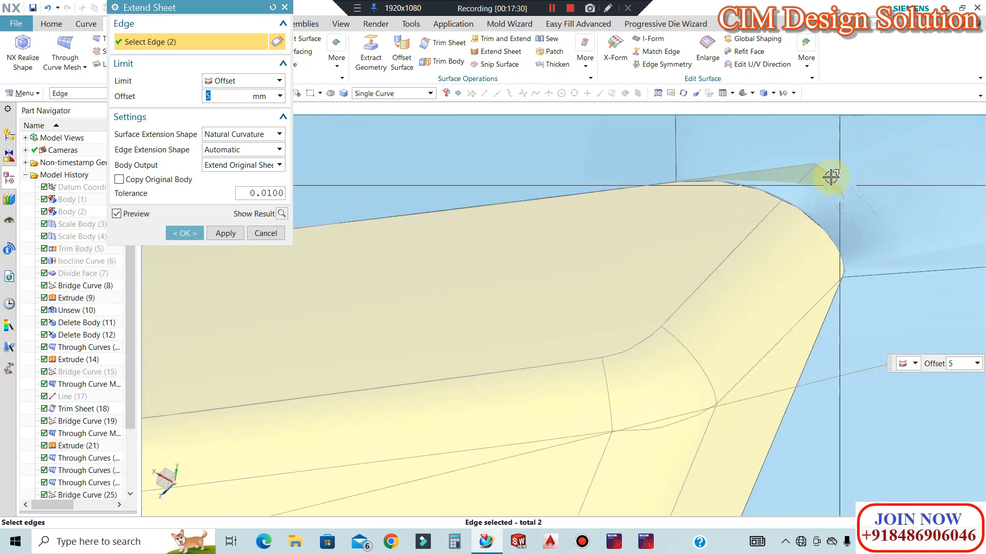
click(833, 175)
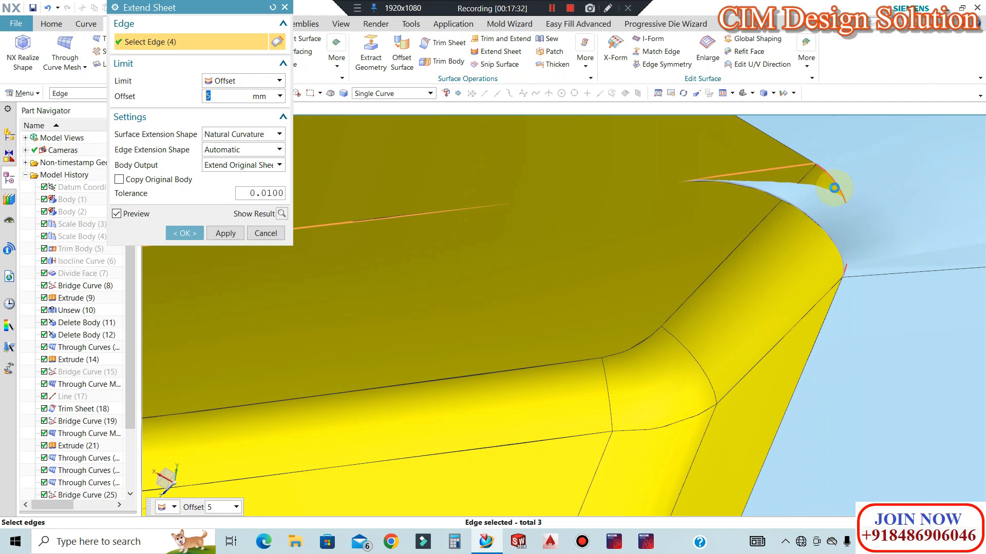
click(849, 240)
scroll(775, 196, down, 2)
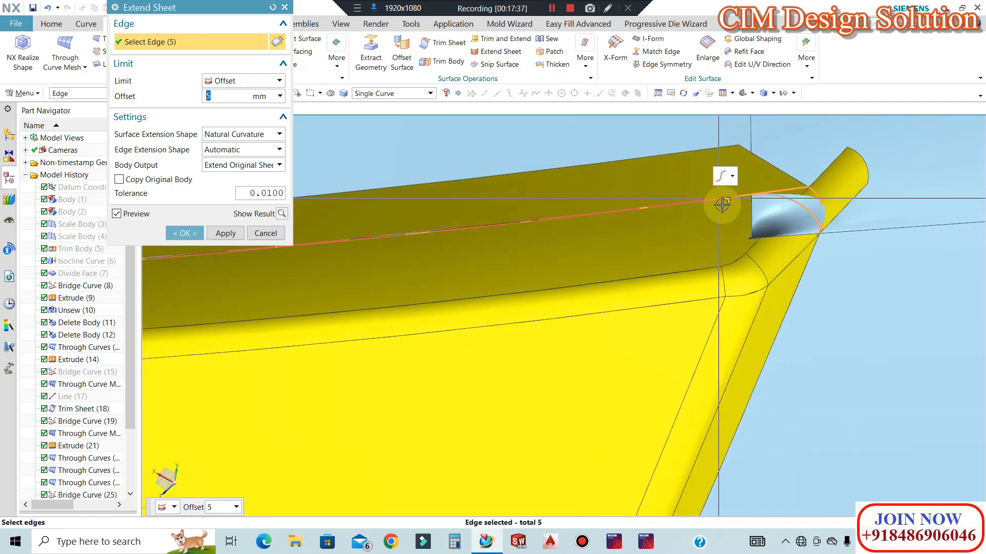
scroll(732, 196, up, 2)
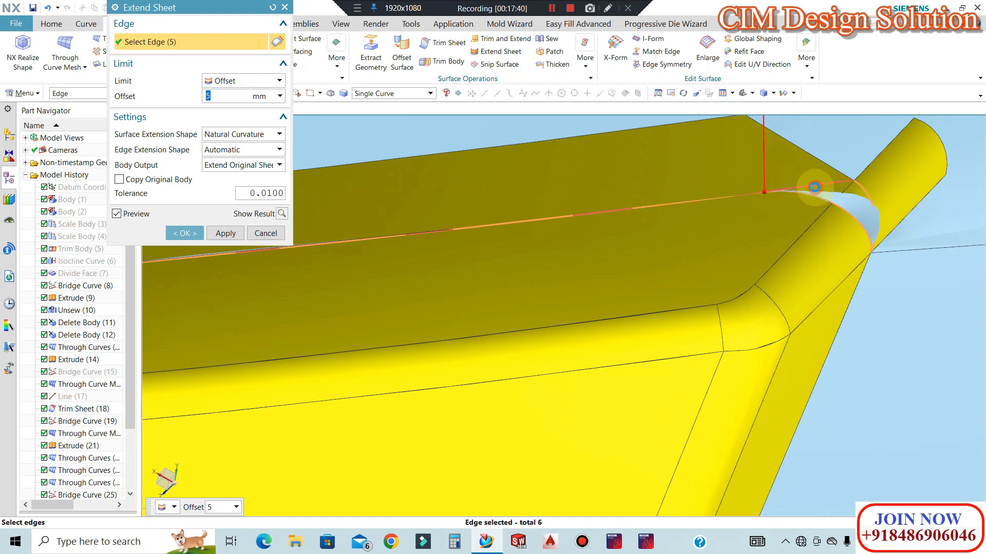
Remove the two surplus corner edges from the Extend Sheet selection and apply the extension.
shift+click(814, 188)
scroll(804, 201, down, 2)
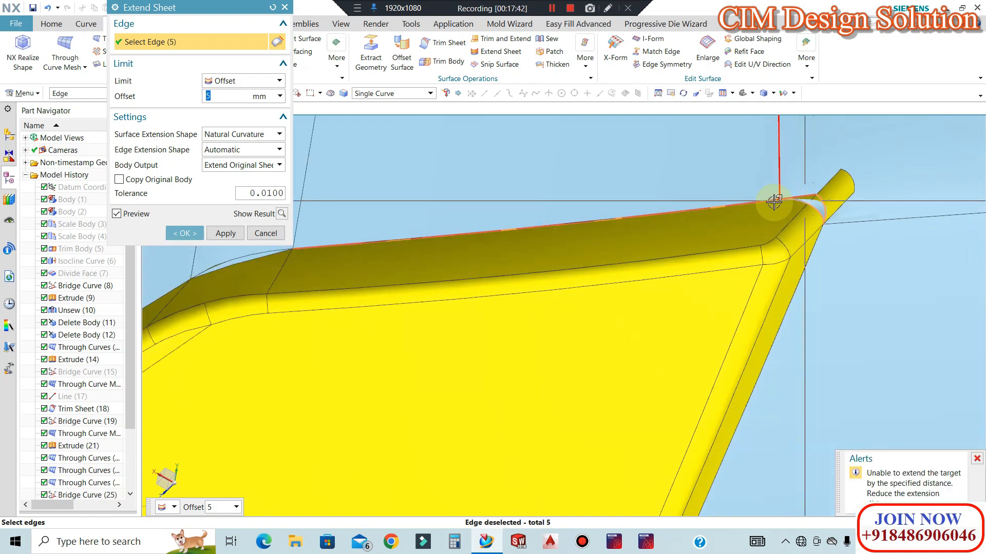
scroll(756, 190, up, 2)
scroll(809, 207, up, 2)
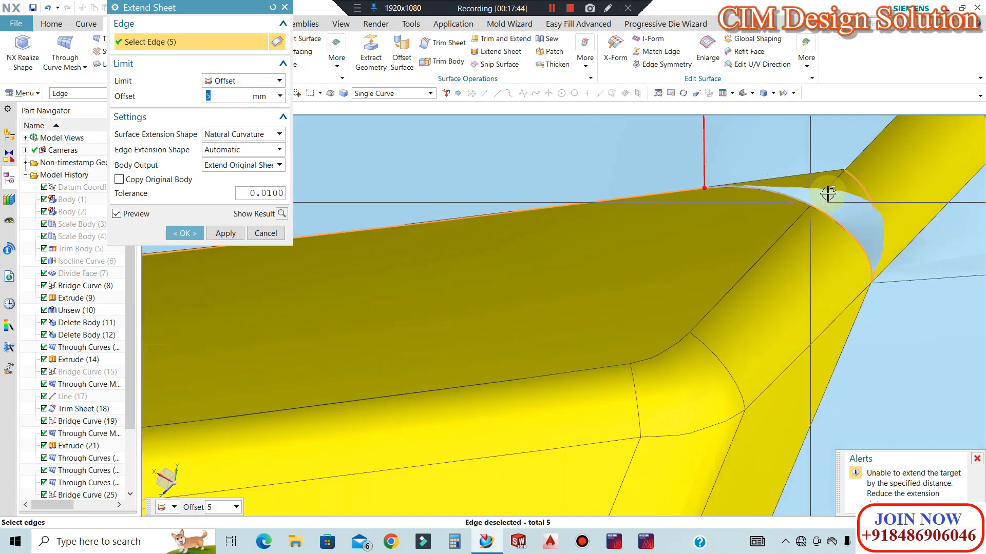
scroll(582, 198, down, 1)
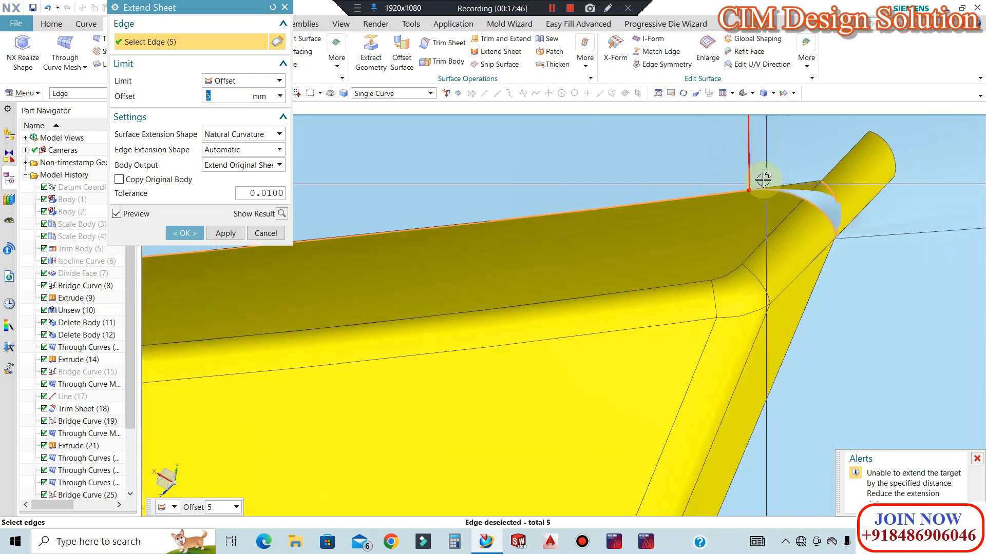
shift+click(795, 197)
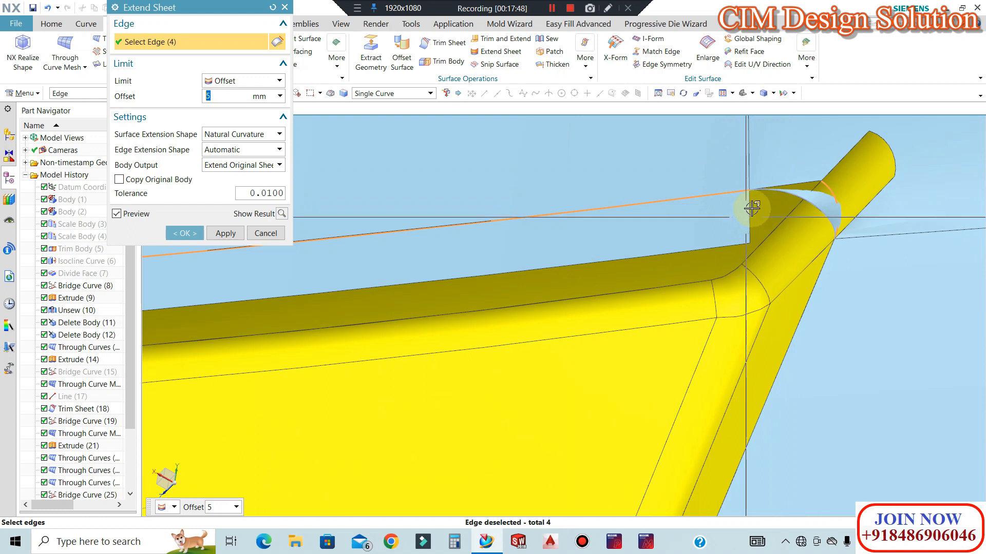
scroll(738, 211, down, 2)
scroll(769, 215, up, 2)
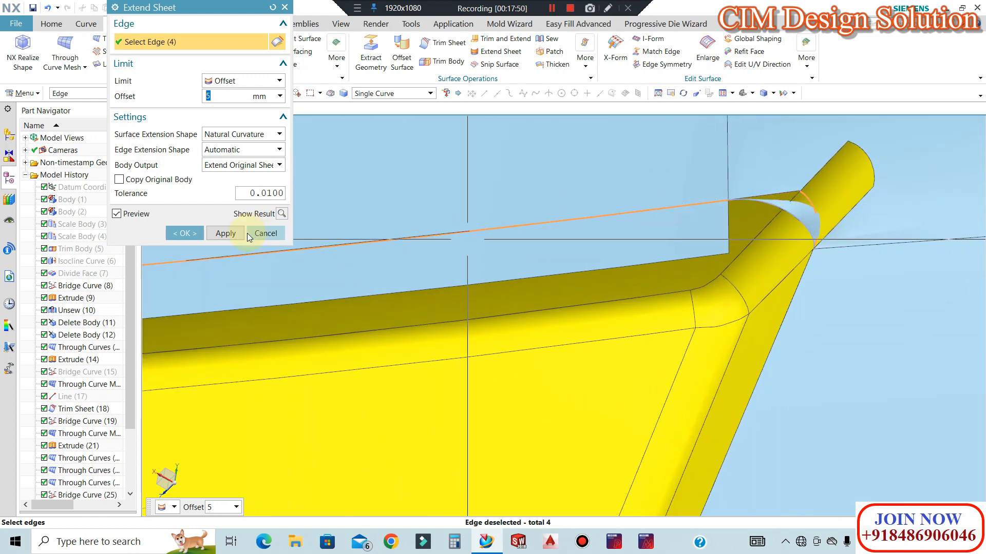
click(221, 233)
scroll(835, 203, down, 4)
scroll(750, 353, up, 2)
scroll(744, 372, up, 2)
mouse_move(739, 391)
middle_down()
mouse_move(708, 370)
mouse_move(710, 348)
mouse_move(725, 347)
mouse_move(726, 313)
mouse_move(725, 380)
middle_up()
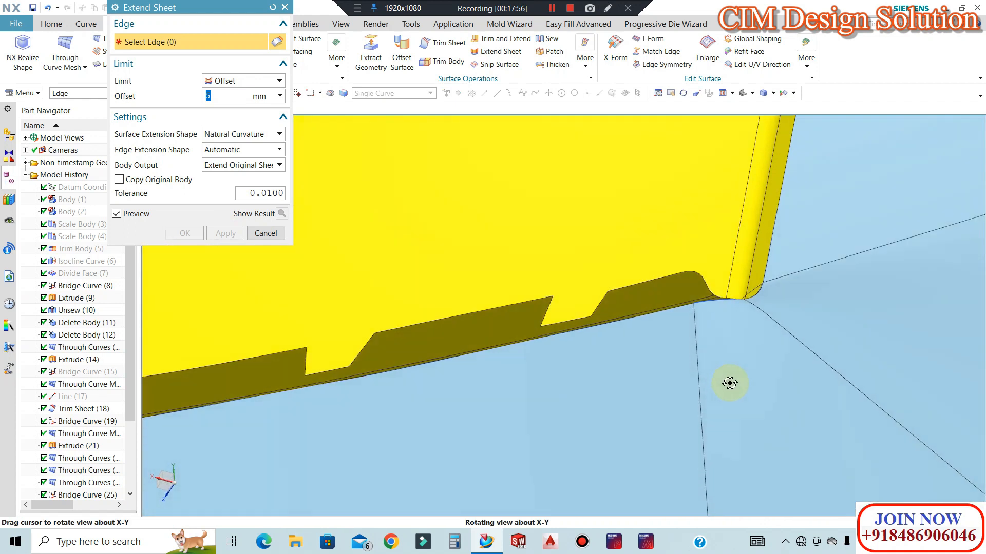
middle_drag(744, 189, 618, 301)
scroll(656, 288, up, 5)
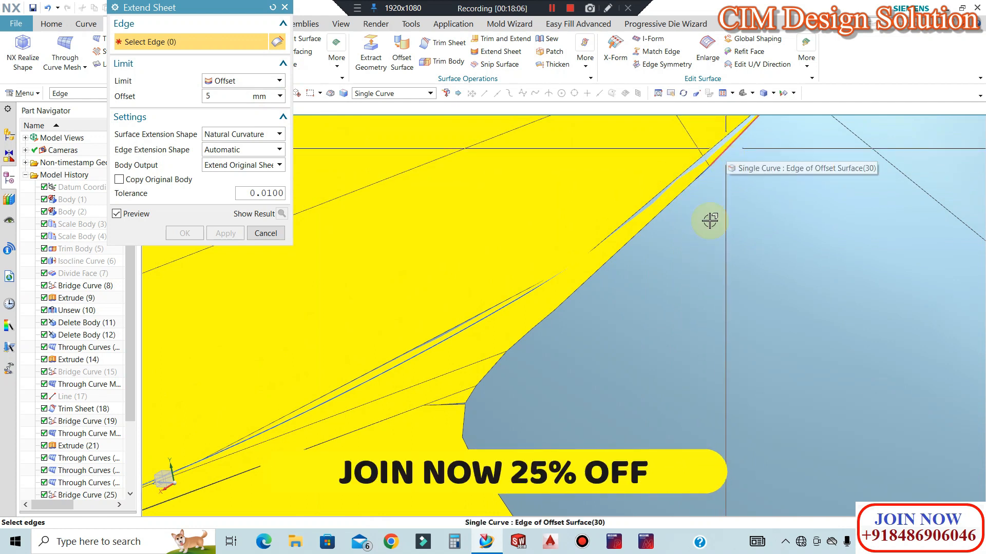
scroll(694, 246, down, 3)
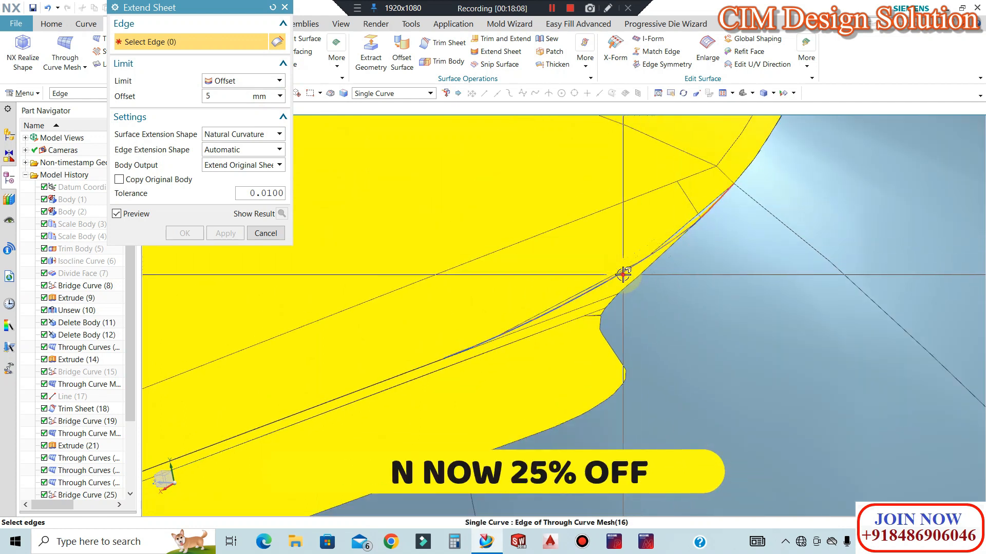
click(622, 275)
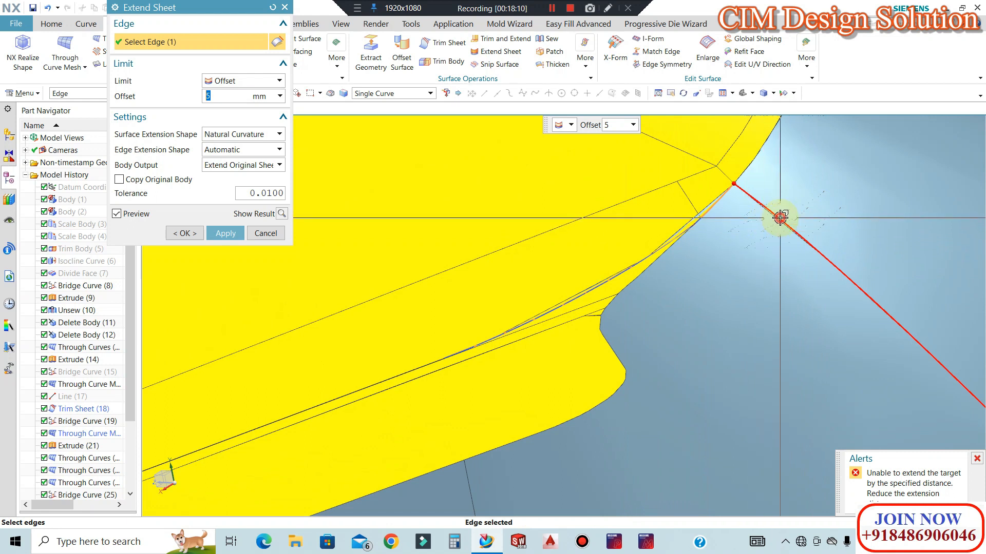
key(Escape)
Hide the bridge curve along the lower flange corner by editing its object display.
key(ctrl+j)
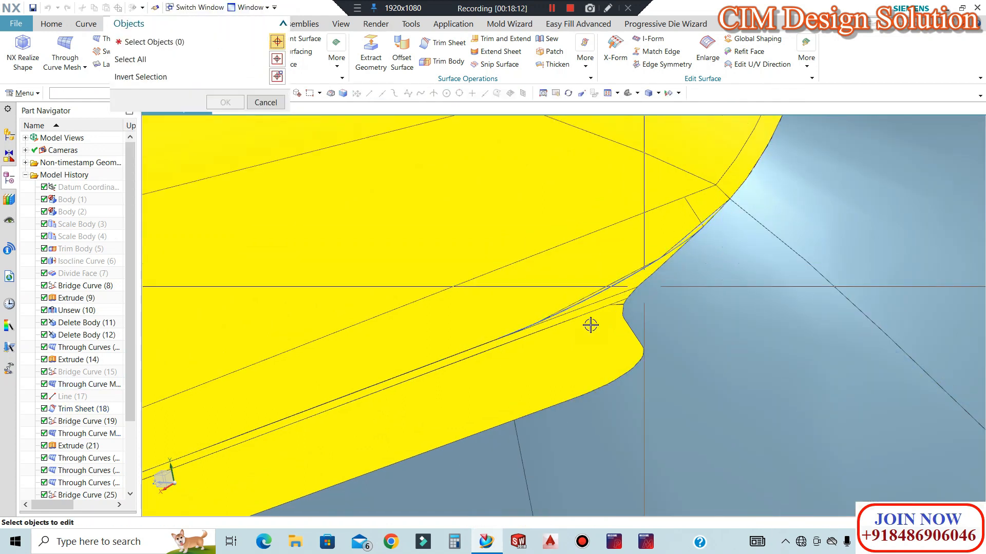
click(610, 289)
middle_click(322, 101)
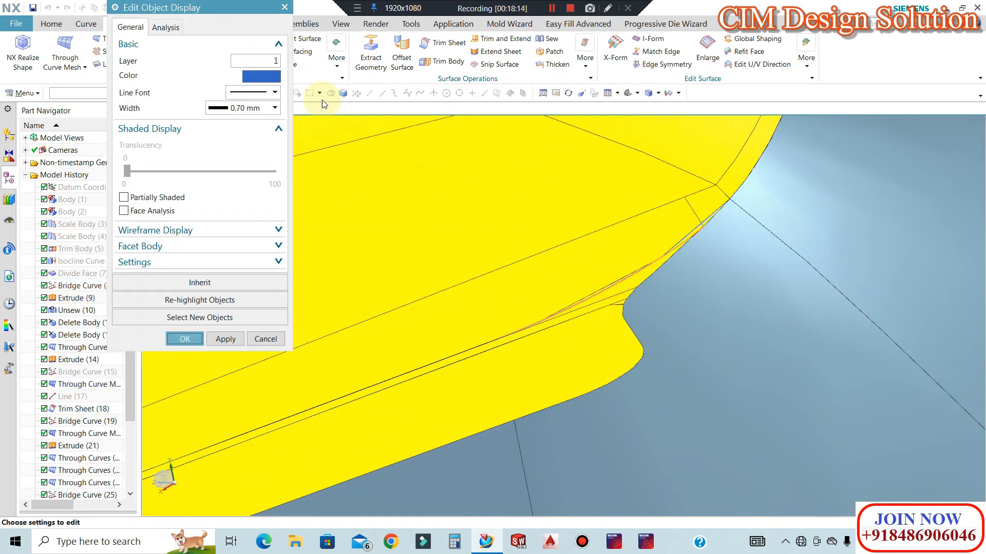
key(Return)
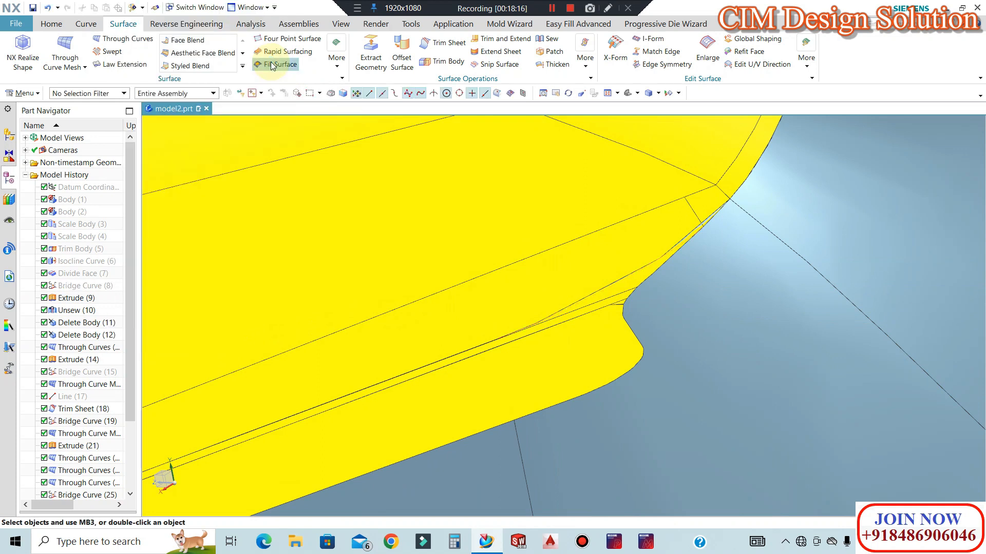
Extend the blue sheet's edge at the lower flange corner by 1 mm.
click(505, 51)
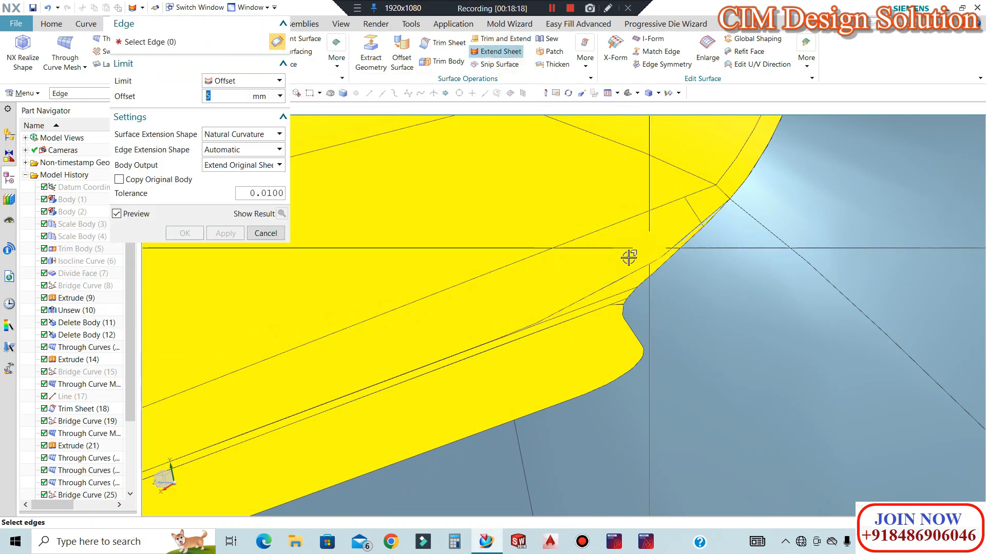
click(625, 273)
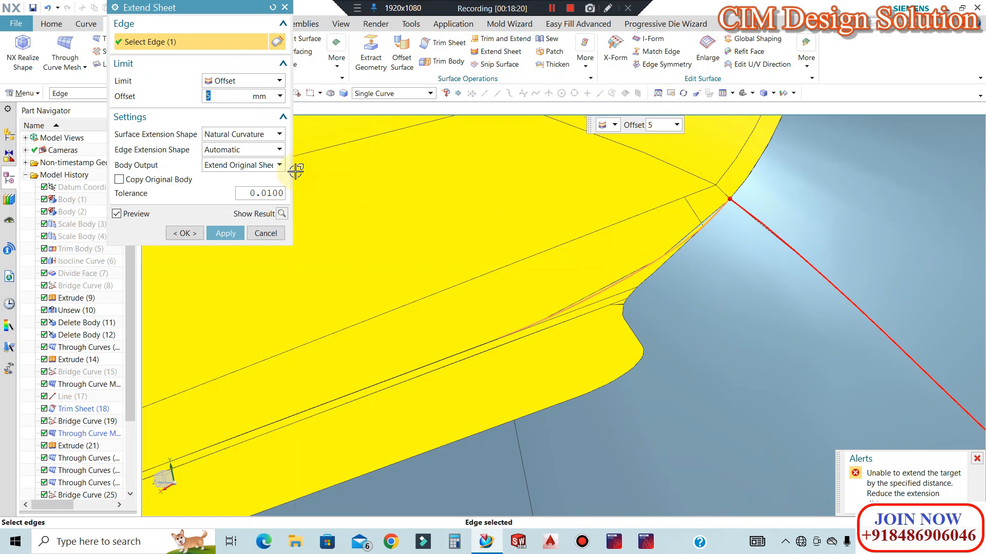
text(1)
key(Return)
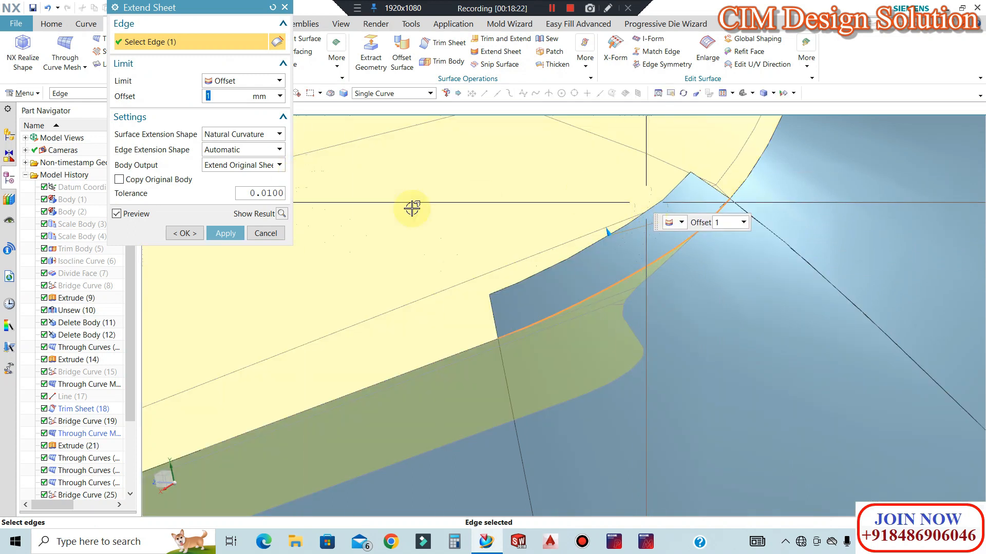
click(192, 233)
Start a Make Corner Trim and Extend with the blue parting sheet as target and the yellow sheet body as tool.
scroll(775, 251, down, 10)
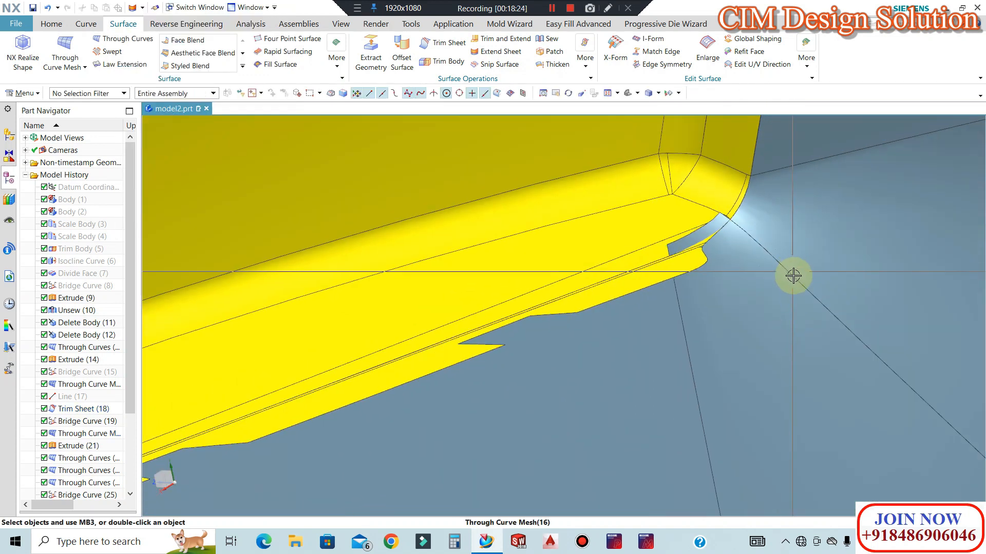
middle_drag(668, 305, 550, 292)
scroll(578, 343, up, 5)
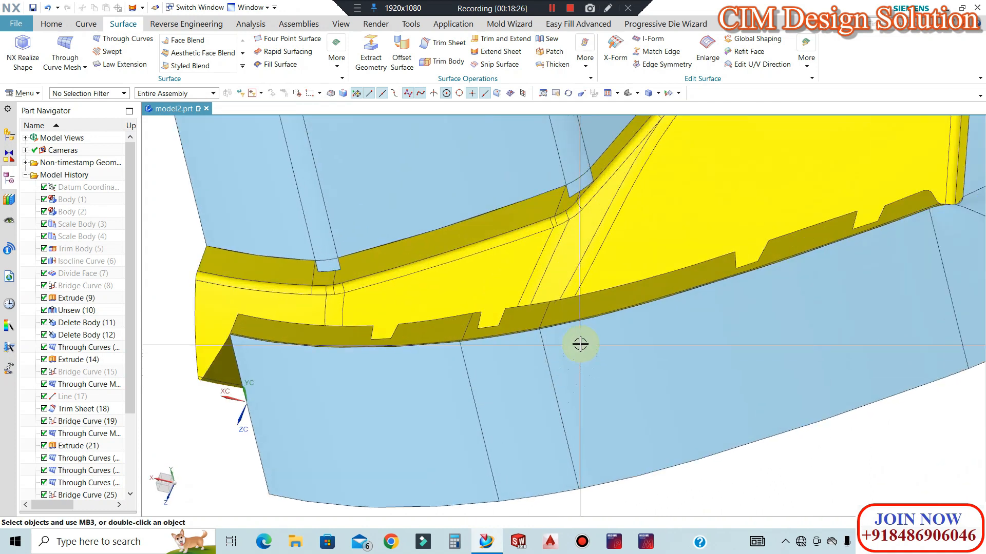
scroll(575, 332, down, 5)
click(93, 26)
click(124, 24)
click(495, 44)
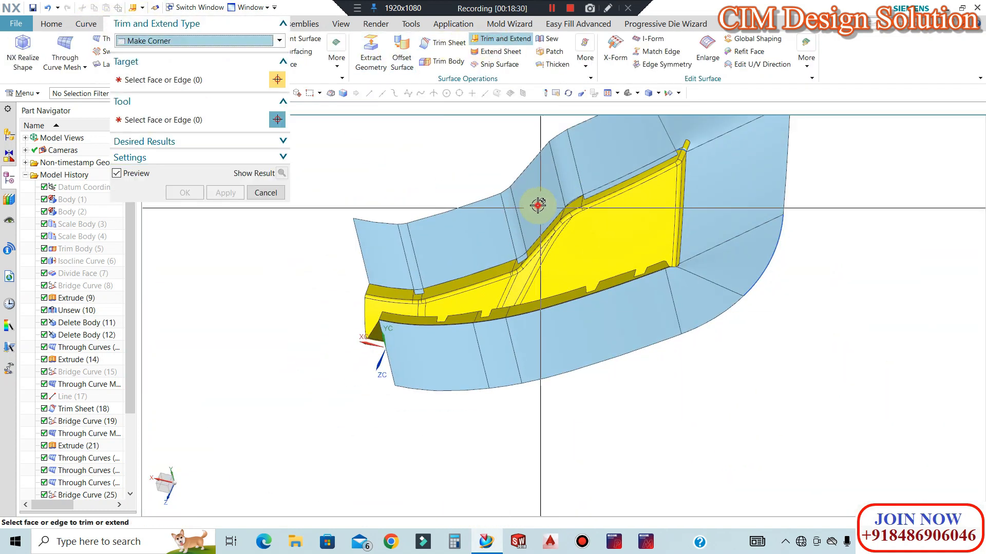
click(534, 202)
click(146, 133)
click(621, 239)
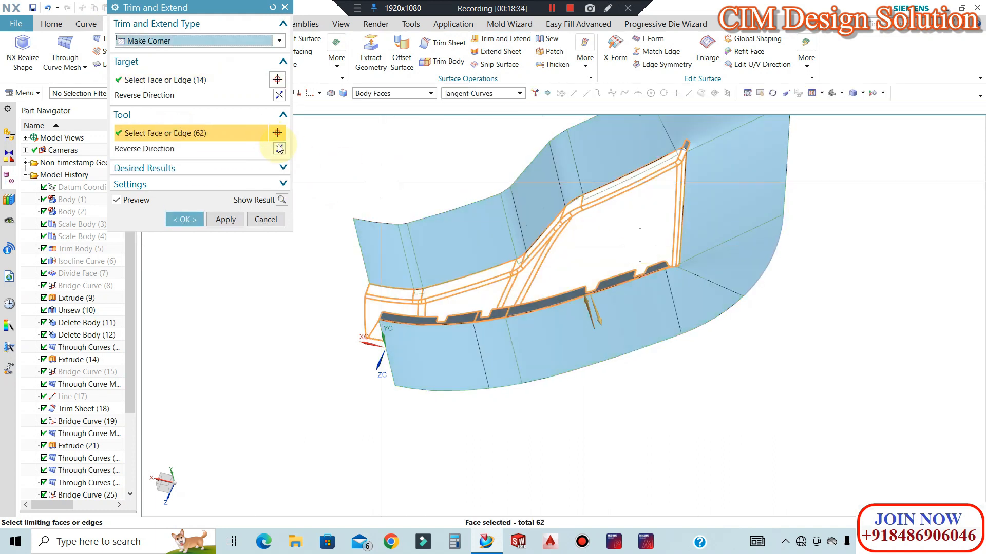
Adjust the target and tool directions so the excess flange is trimmed off, and complete the Make Corner operation.
click(277, 147)
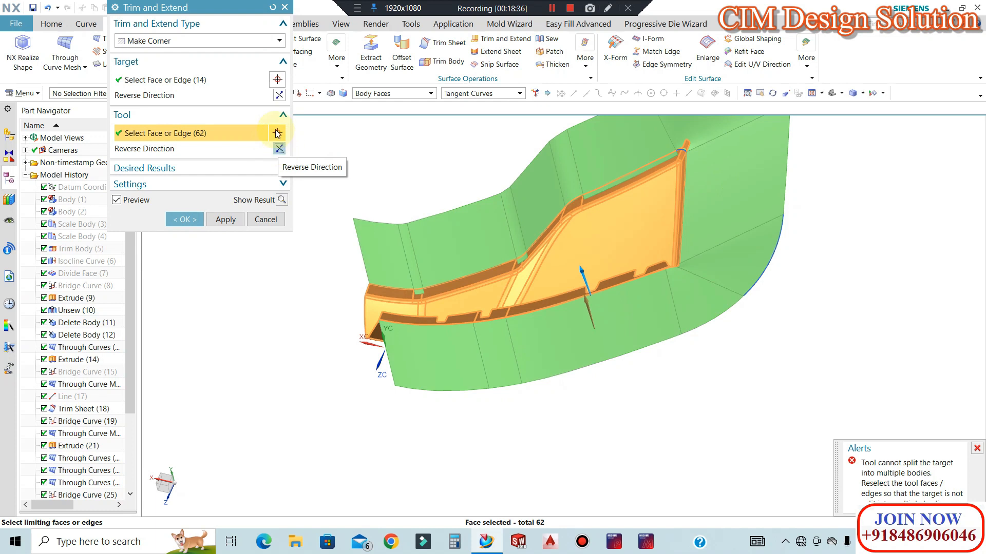
click(278, 96)
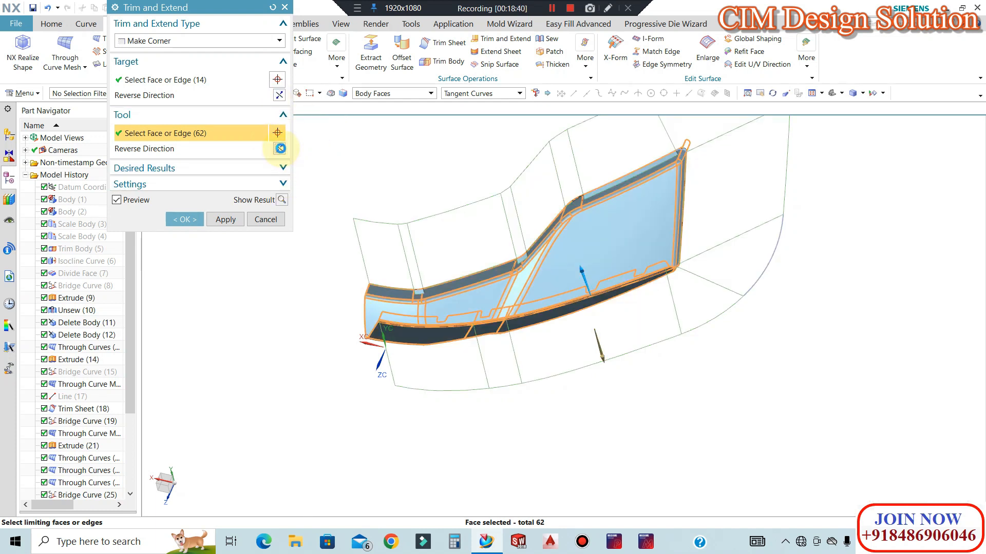
click(280, 148)
click(189, 219)
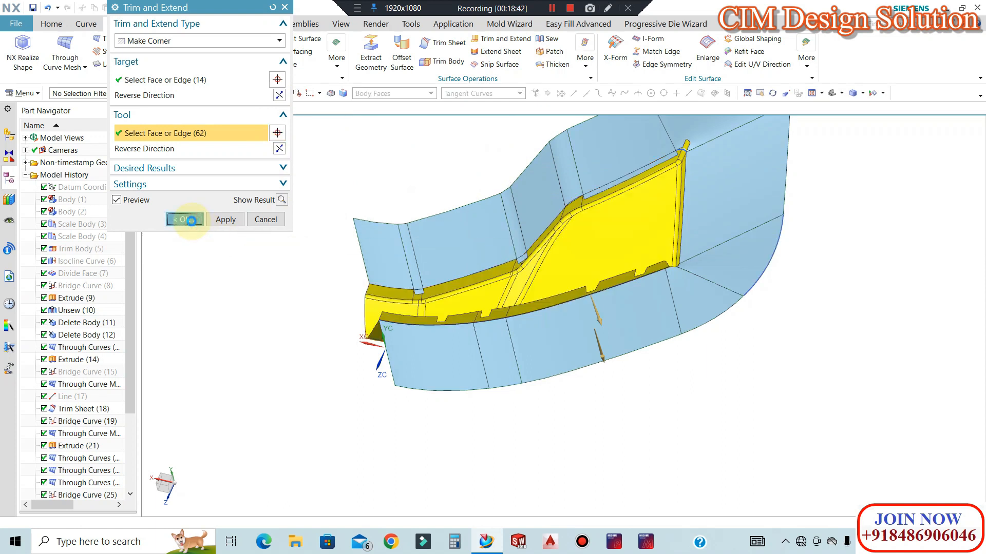
Hide the bridge curve at the upper end corner by editing its object display.
scroll(649, 220, up, 6)
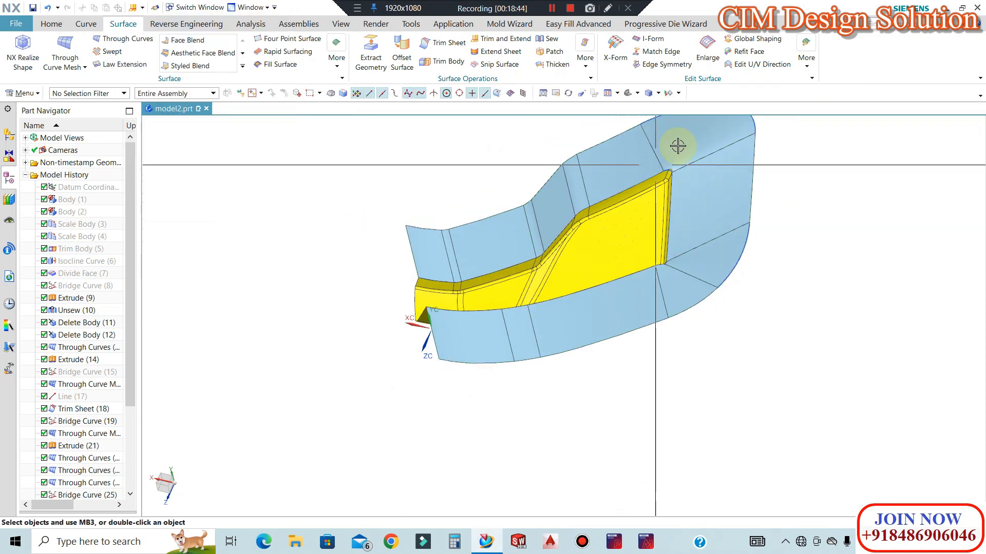
scroll(676, 208, up, 2)
scroll(673, 213, down, 3)
scroll(660, 222, up, 2)
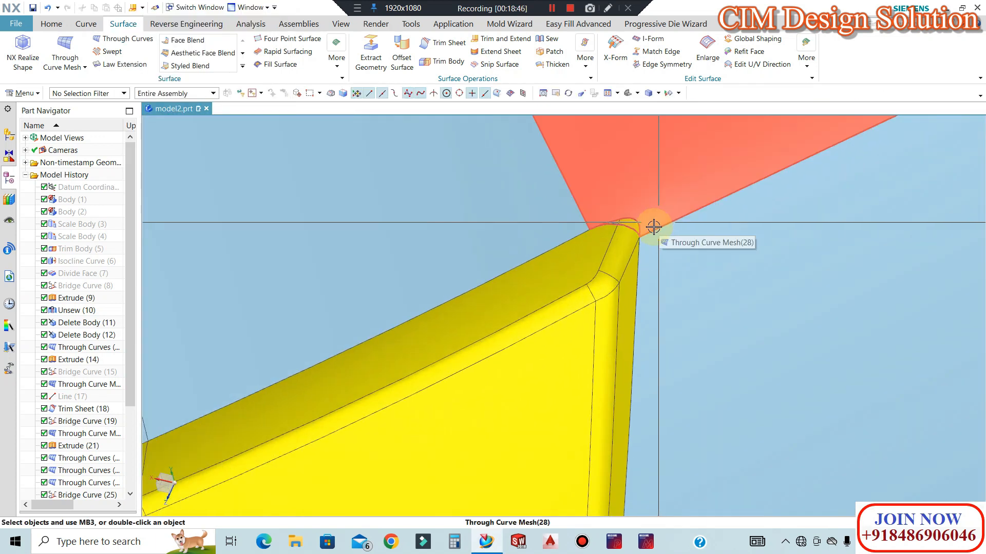
key(ctrl+j)
click(635, 226)
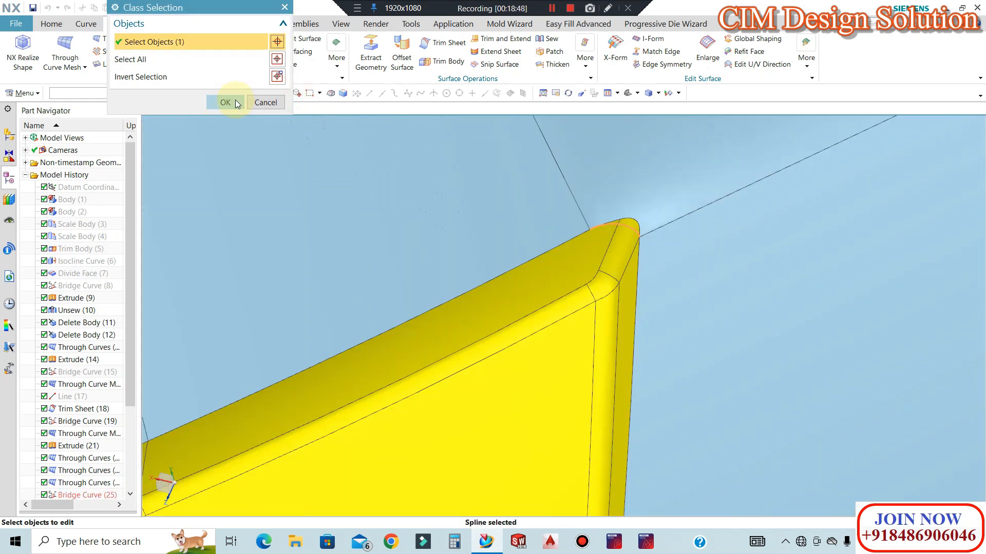
click(226, 102)
key(Return)
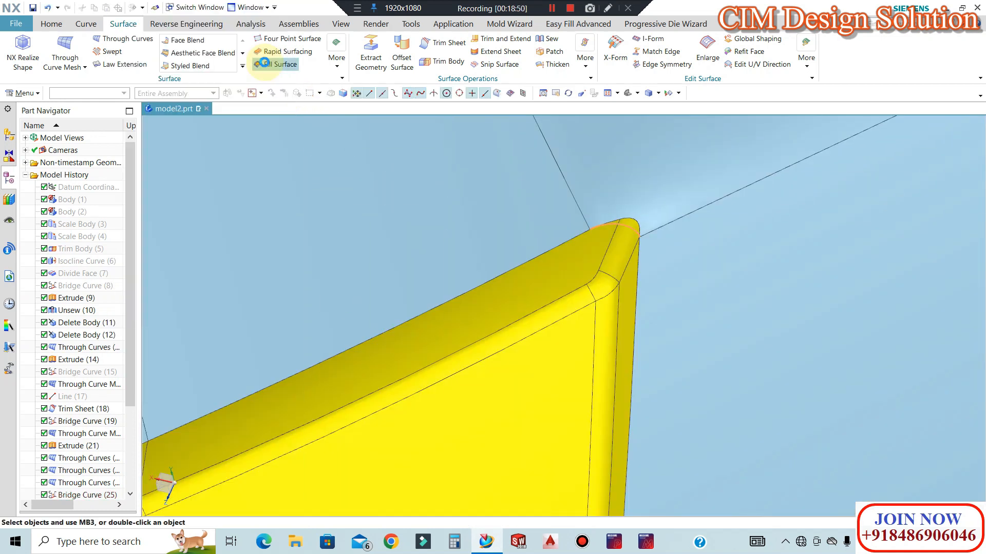
Run Examine Geometry on all visible part and parting sheets with the misaligned, face intersection, sheet boundary and self-intersection checks.
middle_drag(501, 347, 717, 272)
key(F8)
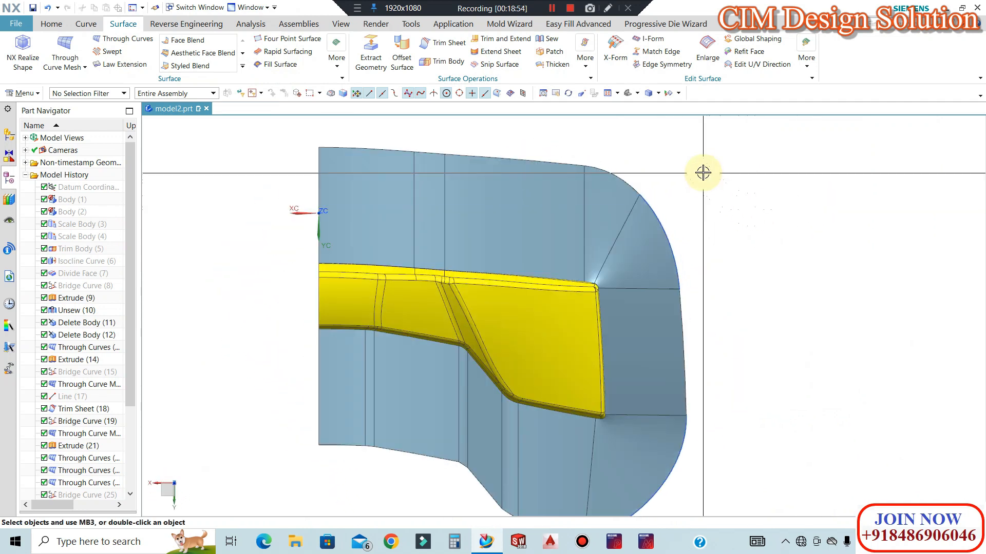
middle_drag(479, 288, 556, 286)
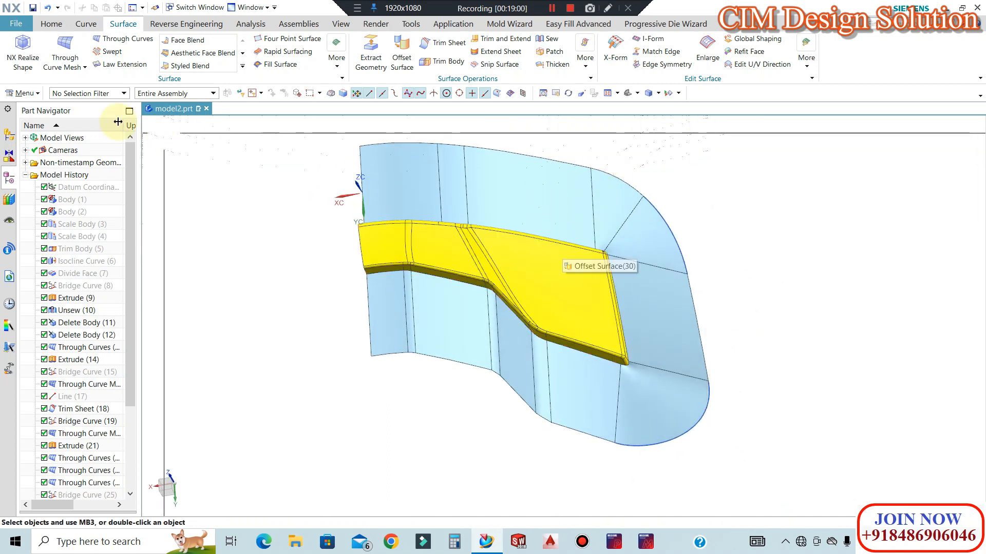
click(23, 93)
mouse_move(43, 208)
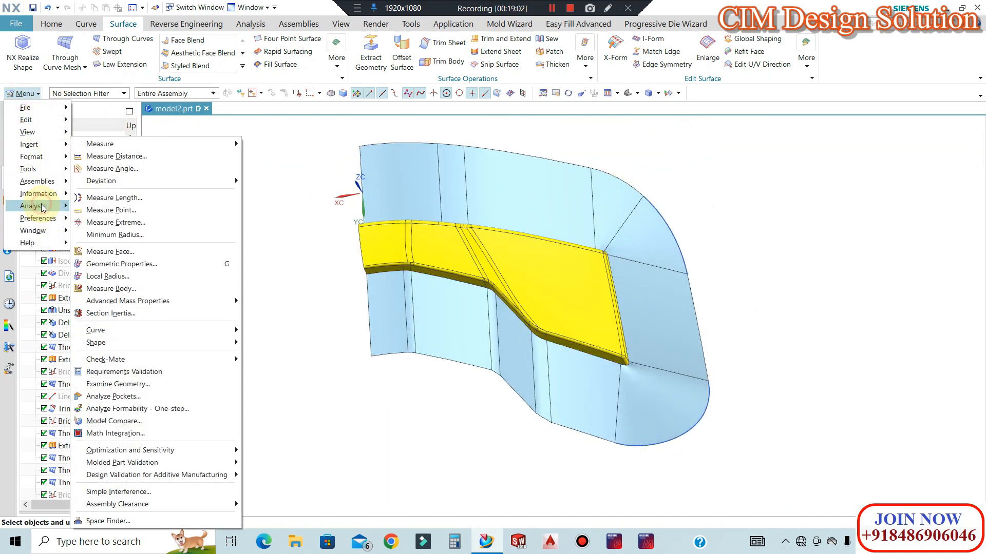
click(110, 384)
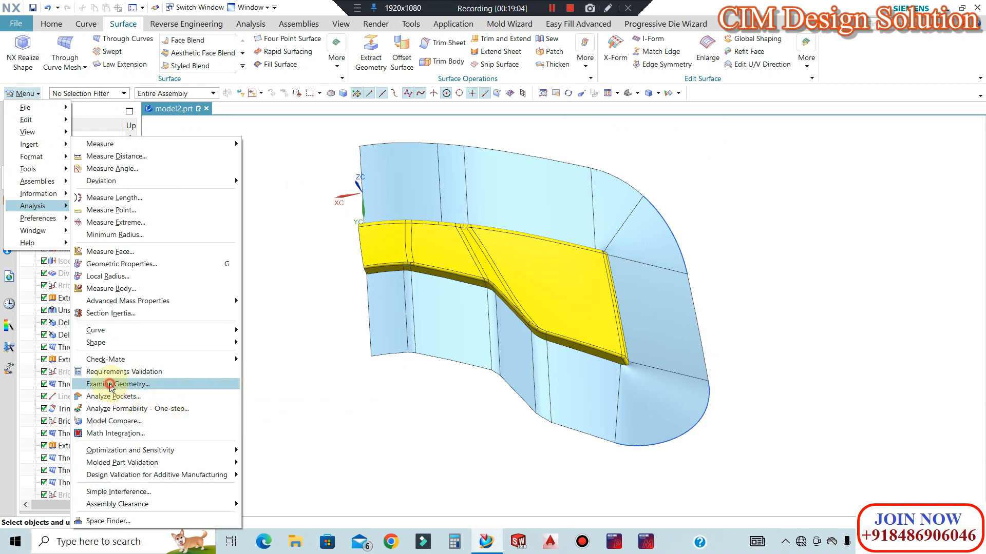
scroll(481, 338, down, 2)
drag(695, 194, 466, 383)
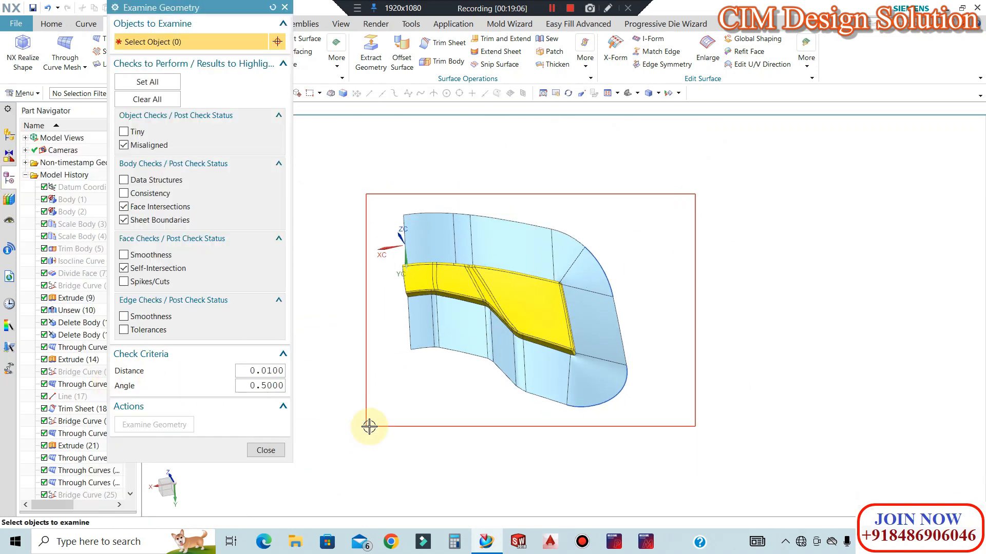
click(154, 424)
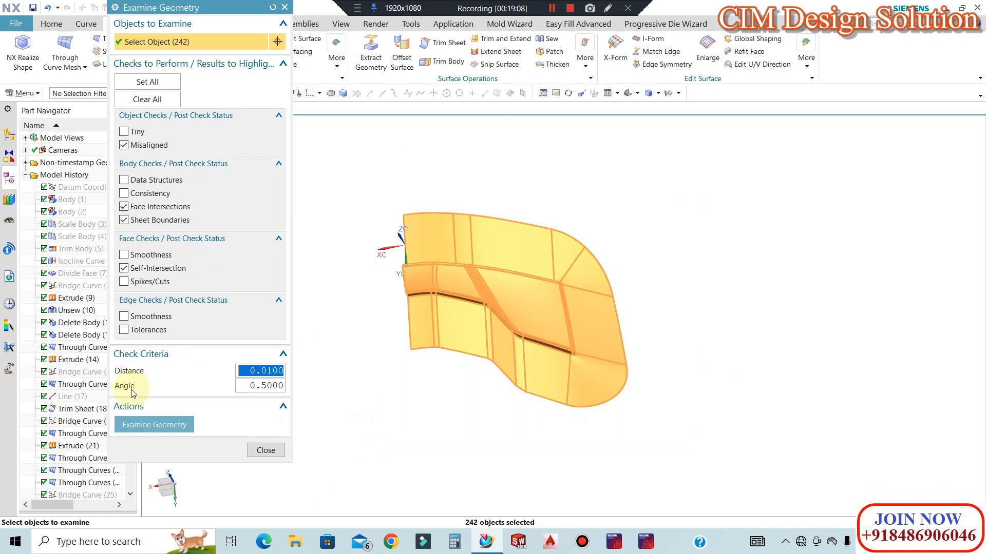
click(136, 419)
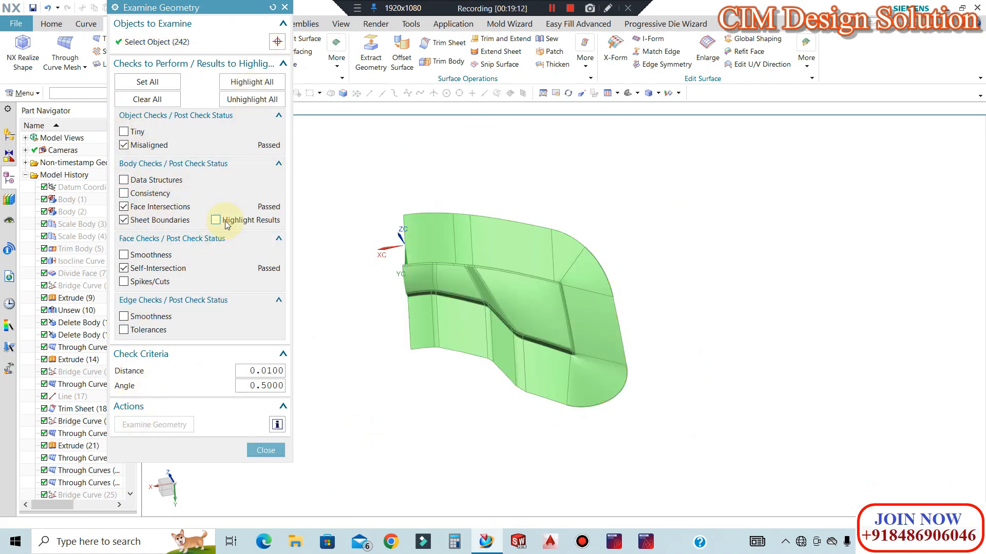
Highlight all examination results and inspect the sheet boundaries around the parting surface and the part, ending the examination.
click(216, 220)
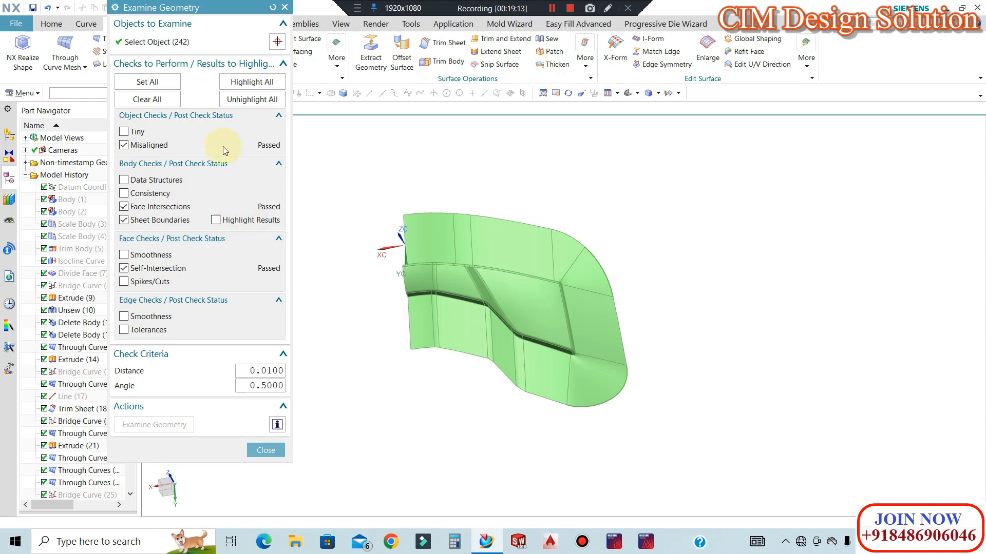
click(251, 82)
middle_drag(618, 363, 696, 400)
scroll(452, 310, up, 4)
scroll(657, 295, down, 5)
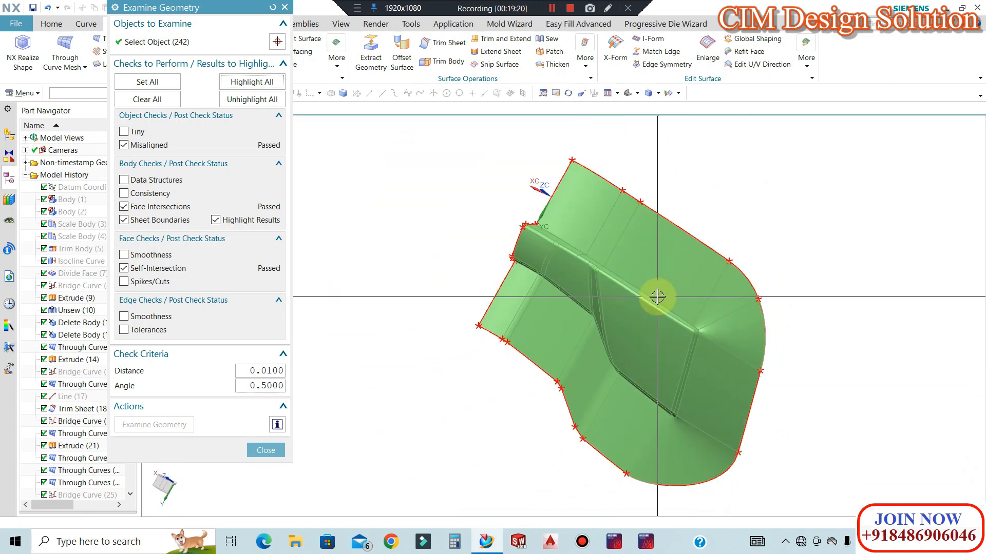
scroll(657, 334, up, 3)
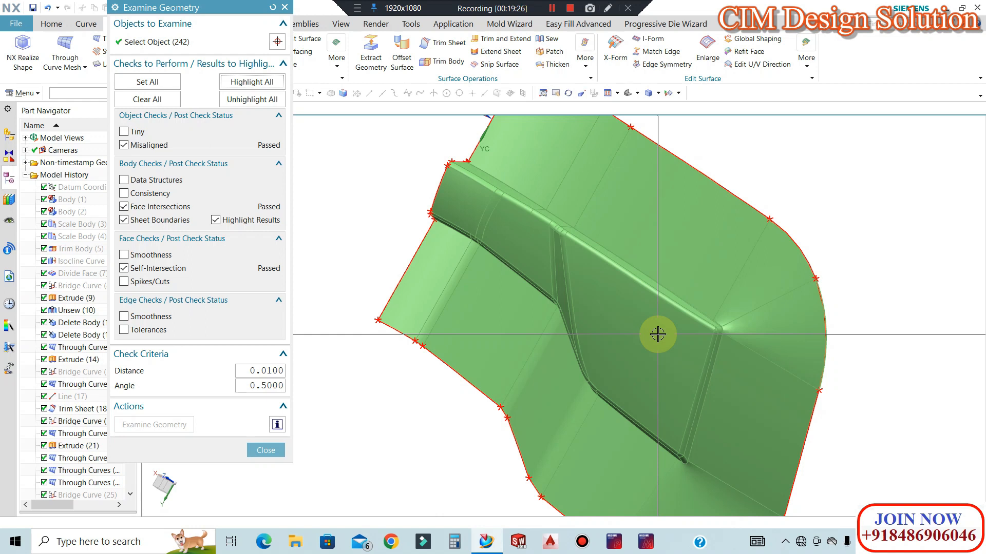
scroll(658, 334, down, 5)
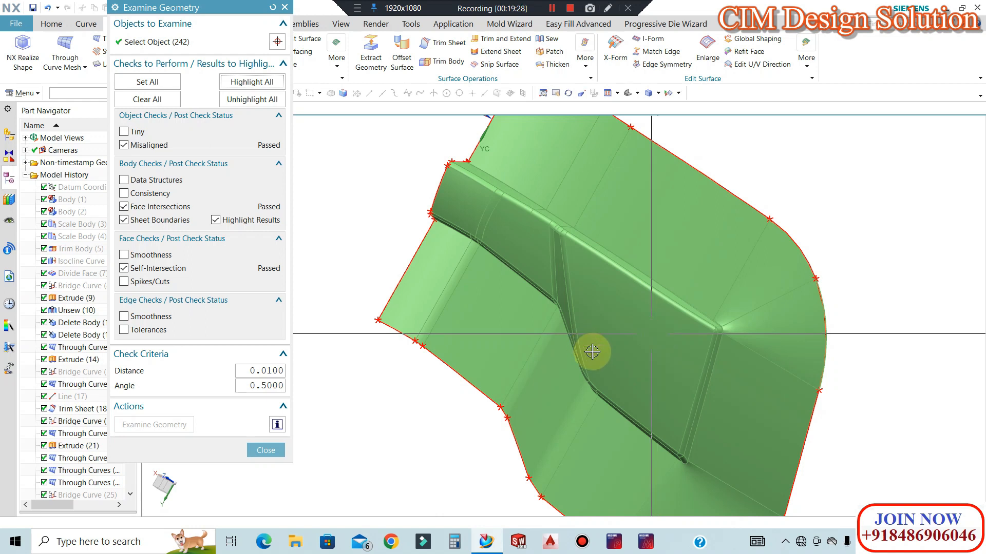
middle_drag(669, 348, 652, 289)
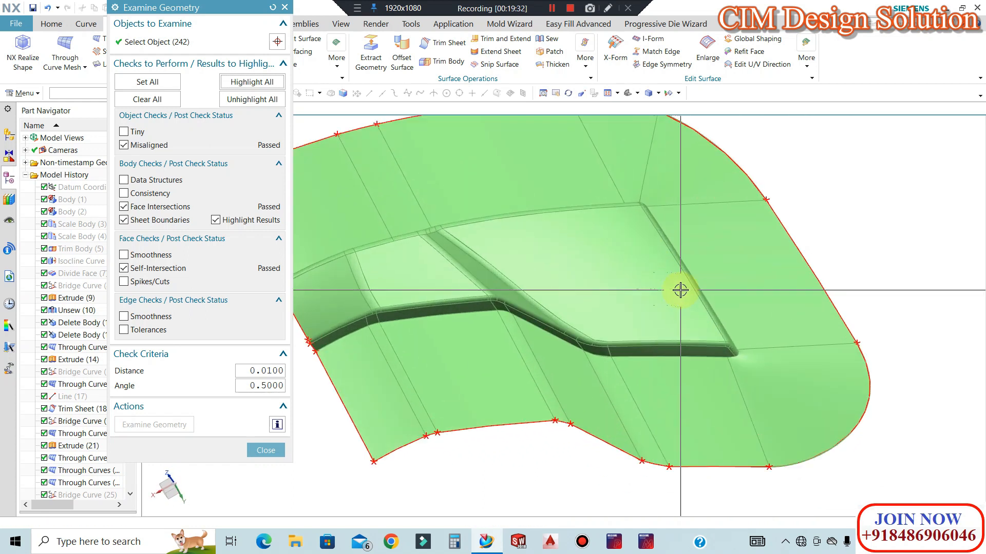
scroll(617, 270, up, 2)
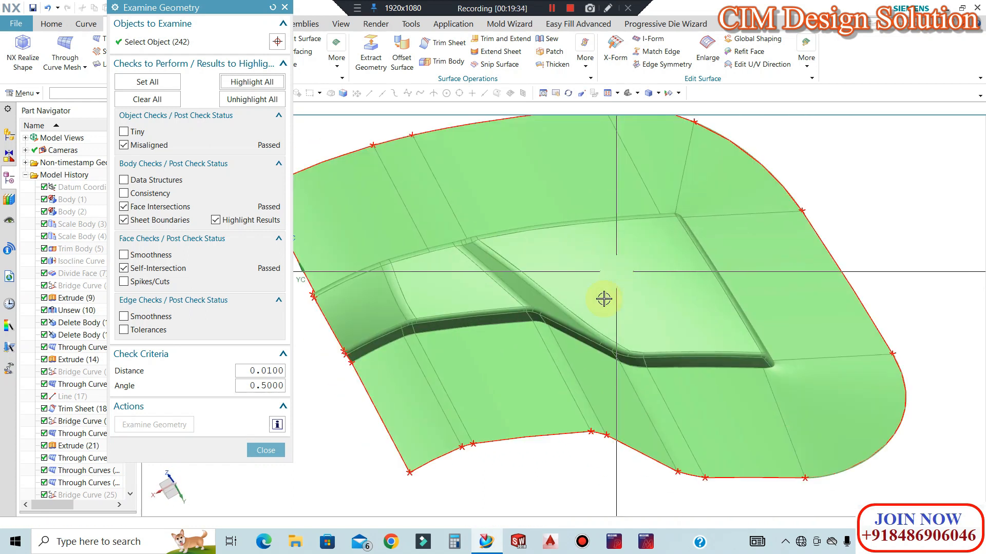
click(265, 450)
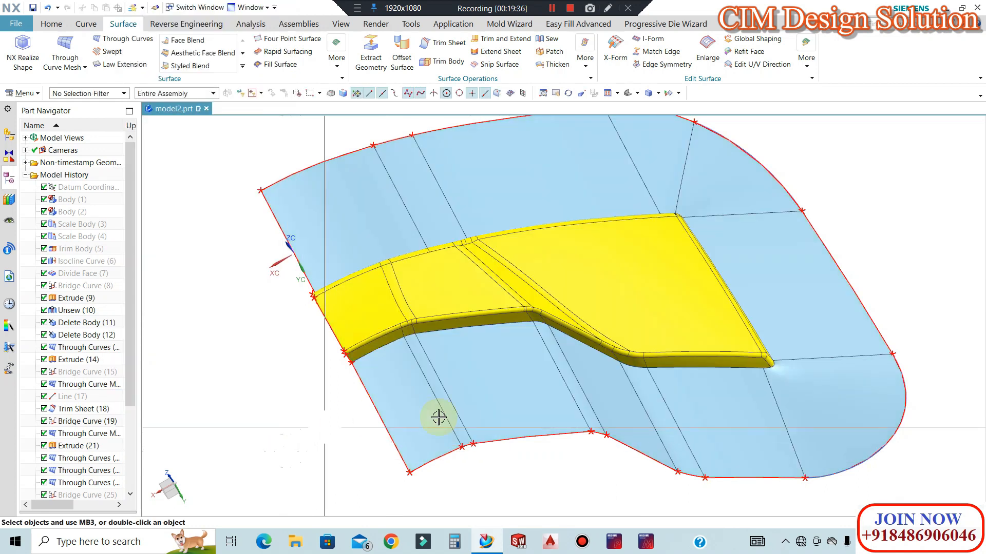
Open the recently used mold assembly XXXX_ASC#MOLD_ASSEMBLY_COMPLETE.prt from the part history.
click(9, 305)
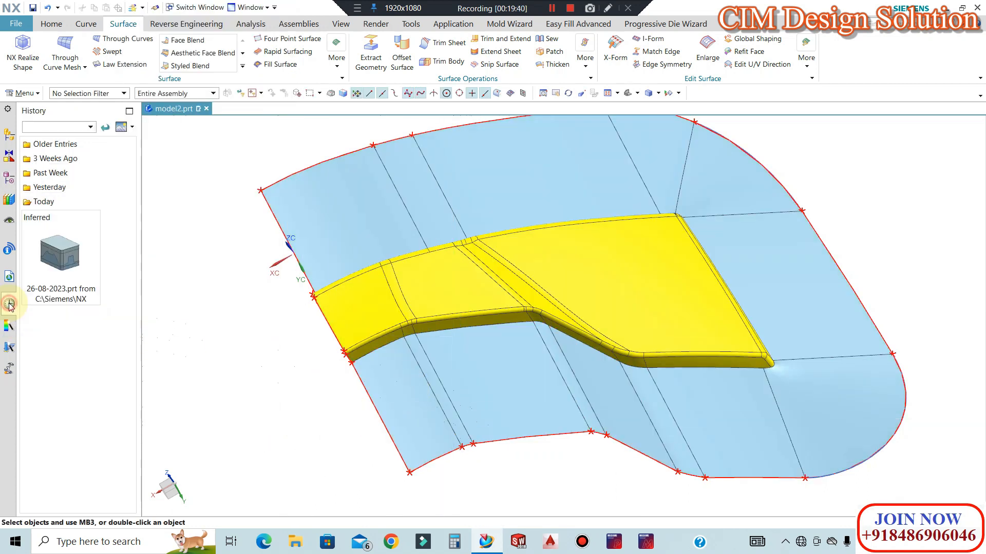
click(71, 162)
click(128, 231)
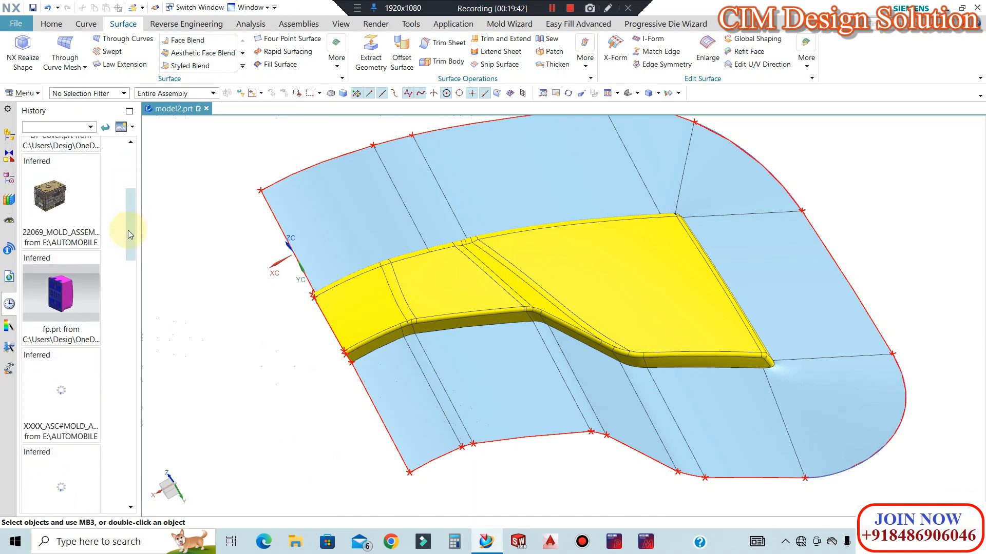
click(69, 257)
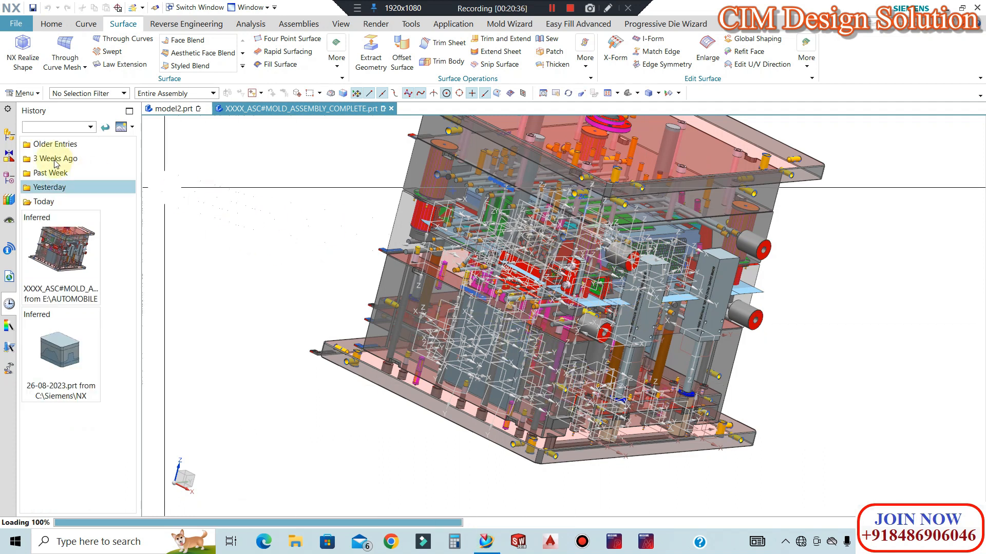
Hide all datums in the mold assembly to get an uncluttered view of the complete mold.
click(9, 135)
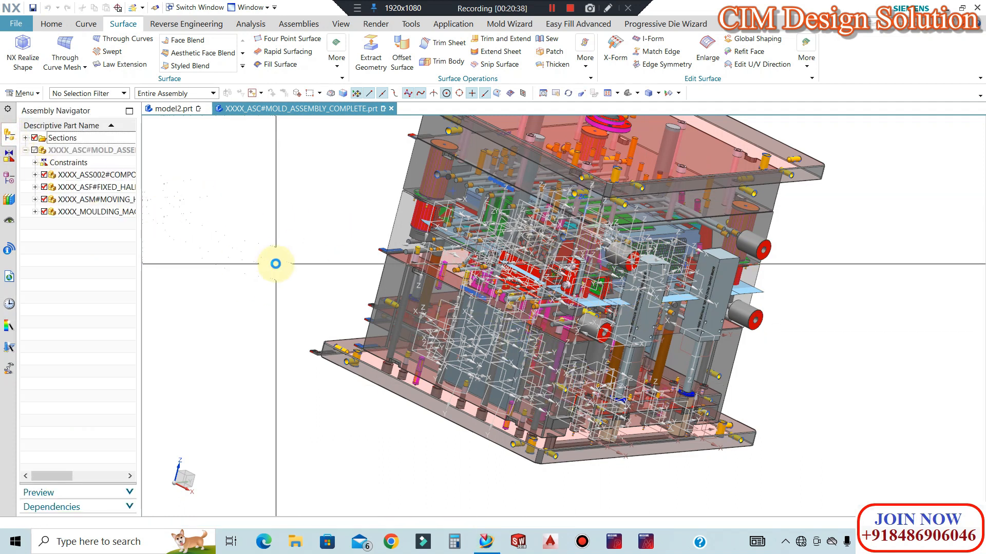
key(ctrl+w)
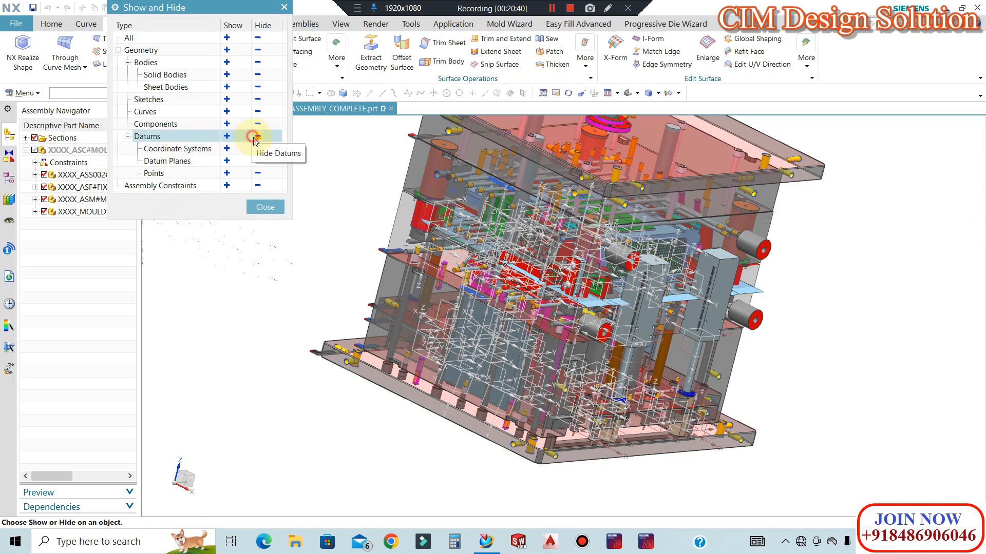
click(253, 137)
click(265, 207)
scroll(631, 275, down, 3)
middle_drag(631, 275, 687, 181)
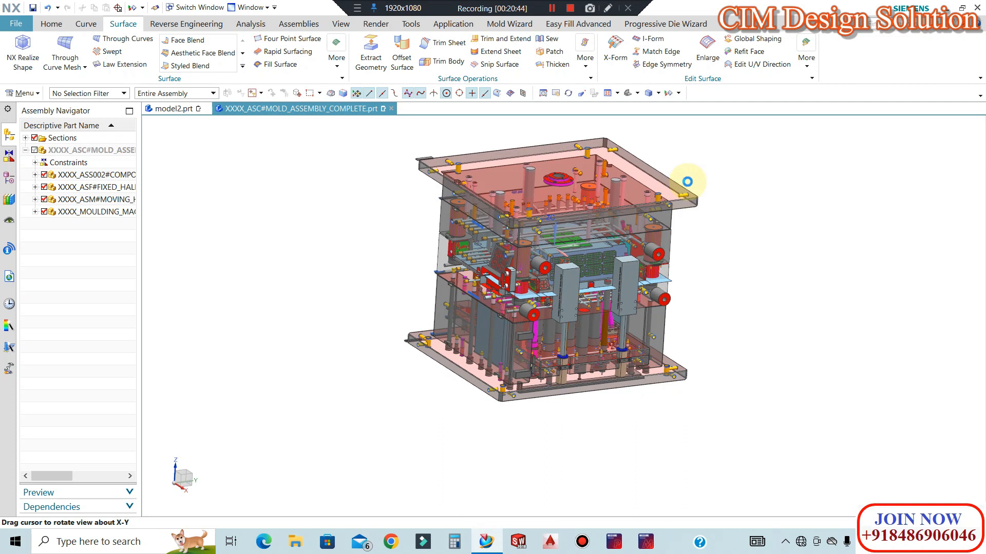
scroll(687, 182, up, 3)
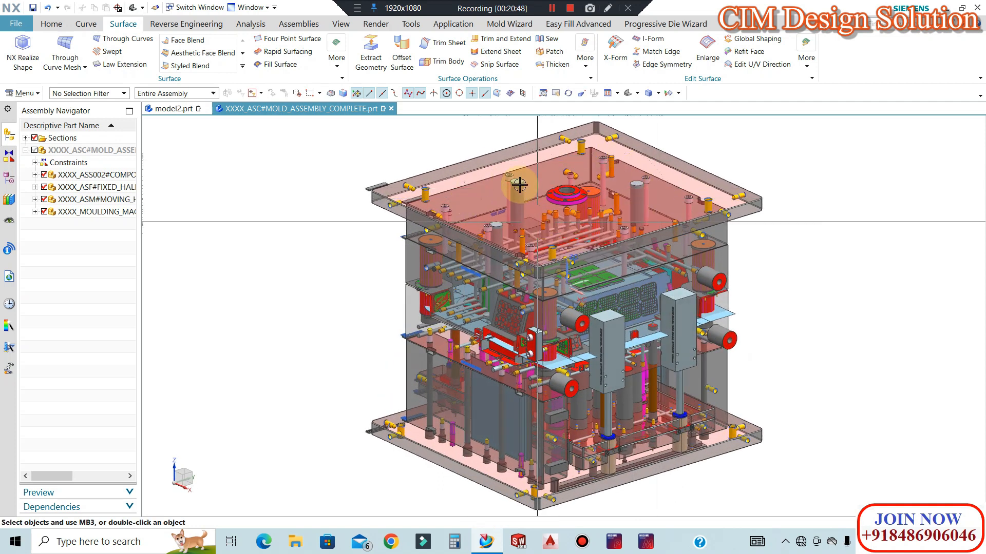
scroll(638, 186, down, 3)
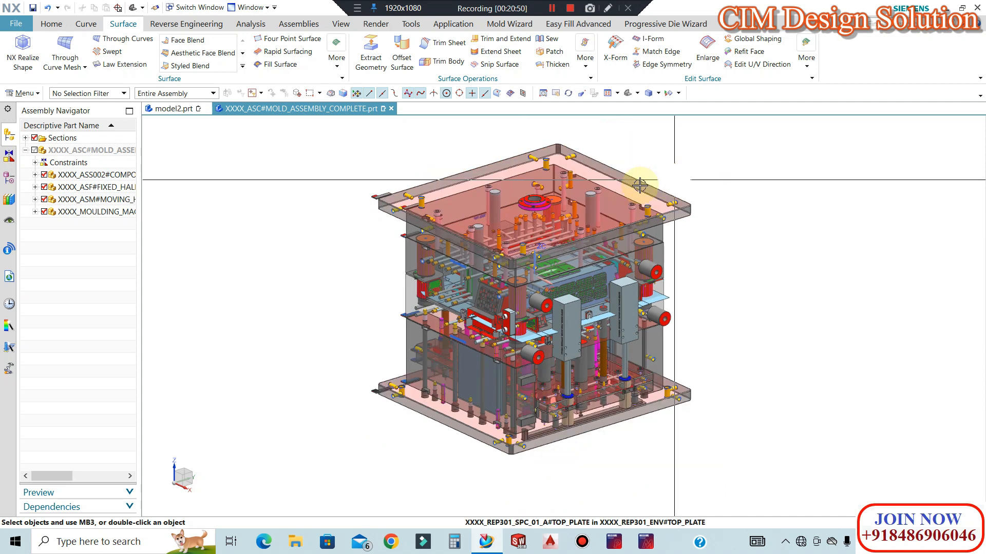
Expand the four main subassemblies in the assembly structure and hide the fixed half subassembly to expose the moving half.
click(35, 211)
click(35, 199)
click(35, 186)
click(35, 175)
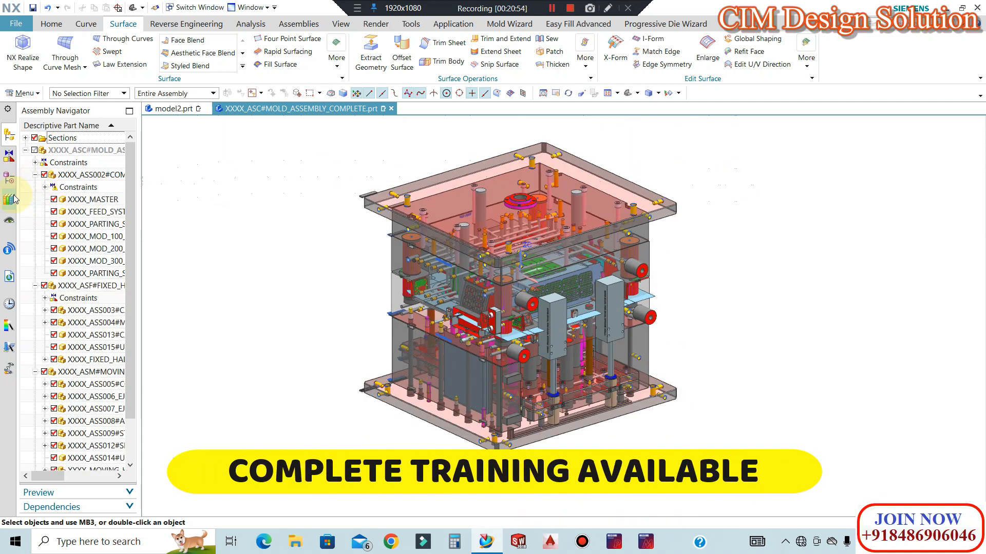
click(45, 285)
middle_drag(623, 224, 575, 302)
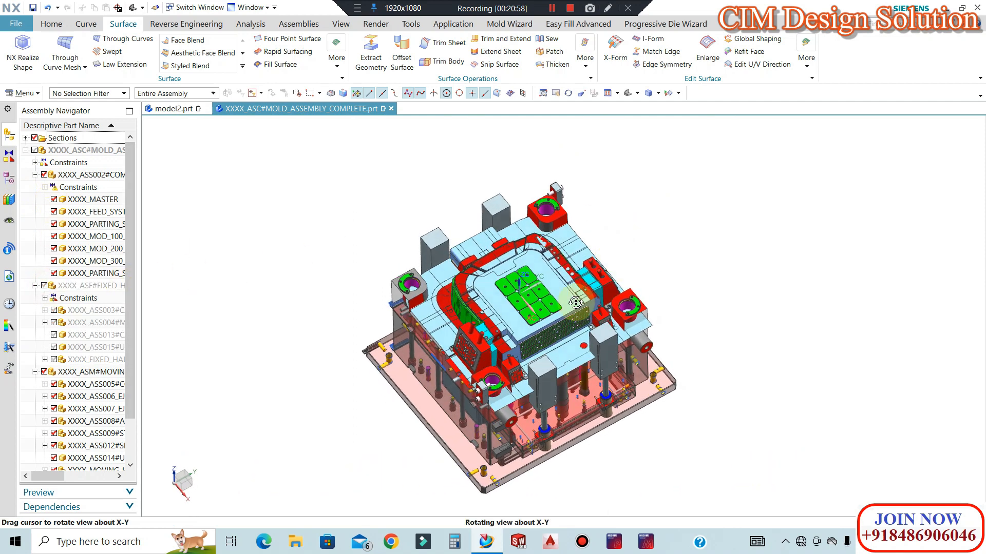
scroll(530, 336, up, 4)
scroll(486, 300, down, 2)
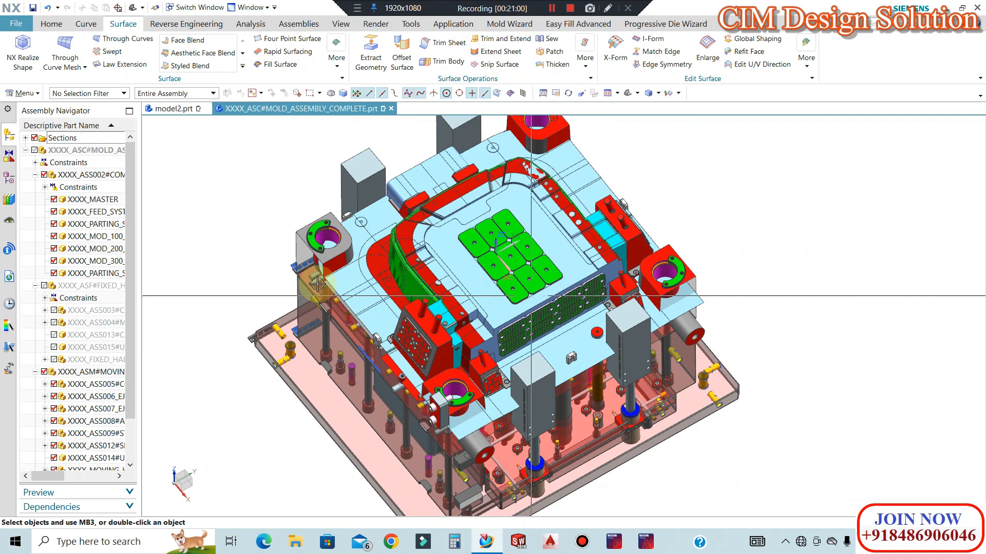
Hide the XXXX_ASS005 subassembly of the moving half and the whole XXXX_ASS002 component subassembly to expose the lifters.
click(54, 384)
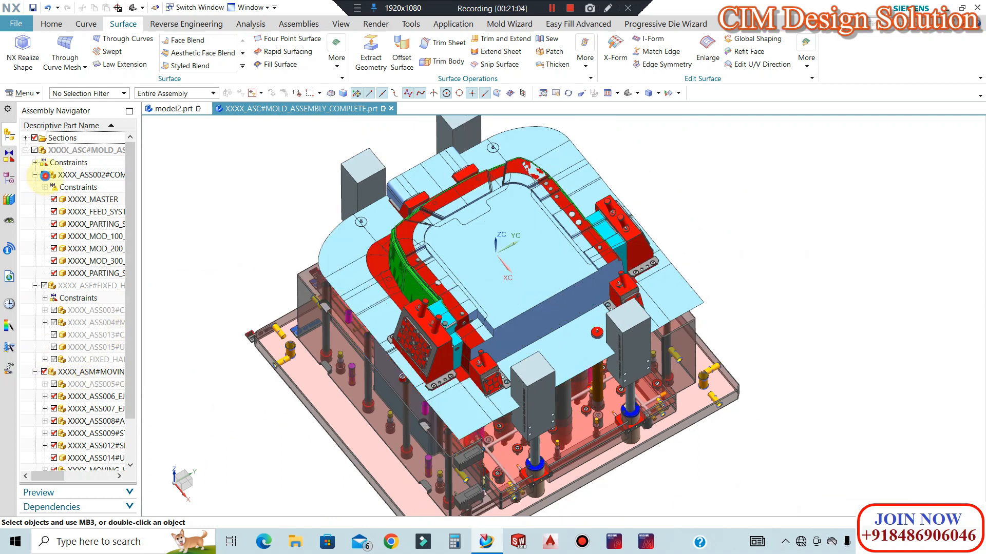
click(44, 175)
middle_drag(667, 233, 646, 201)
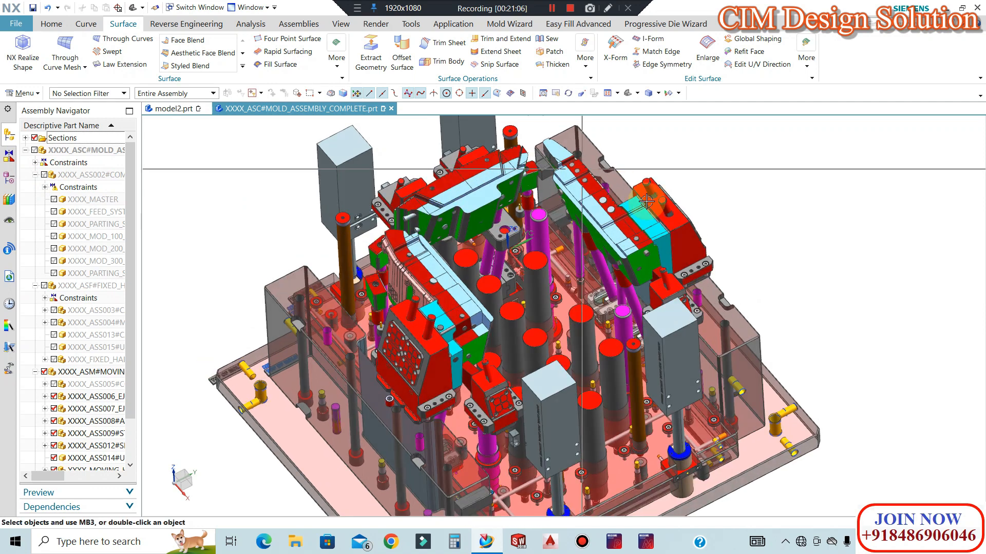
Examine the angle lifters, ejector rods and hydraulic cylinders of the mold's moving half from several sides and distances.
middle_drag(676, 314, 693, 330)
scroll(563, 278, up, 1)
scroll(562, 278, up, 3)
scroll(571, 234, down, 6)
middle_drag(576, 256, 436, 215)
scroll(410, 213, up, 4)
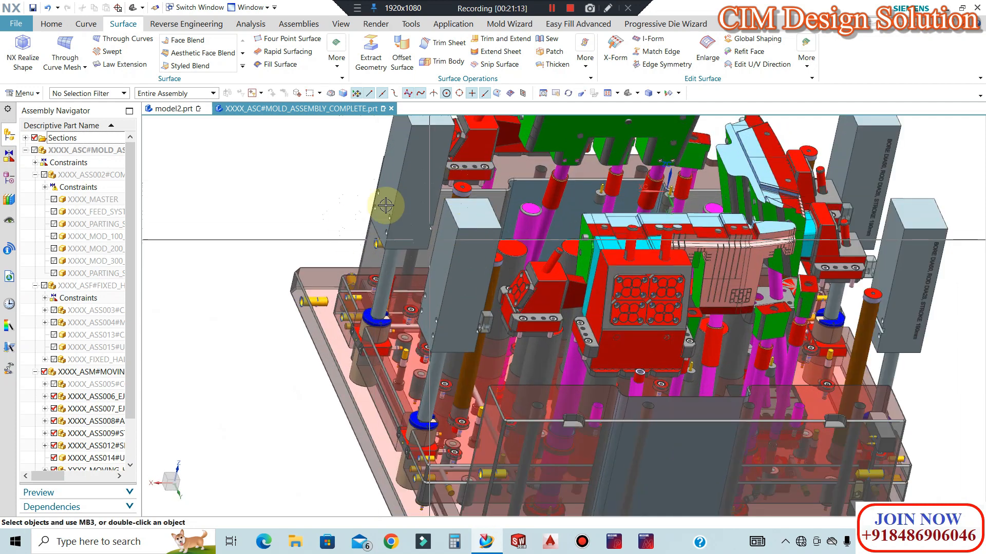
scroll(477, 243, down, 2)
middle_drag(523, 263, 554, 215)
scroll(752, 203, up, 5)
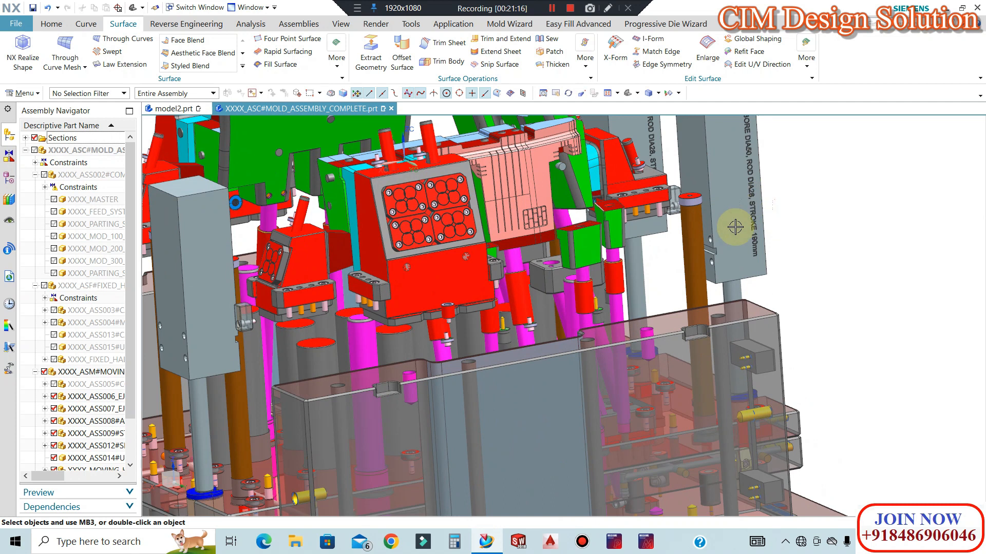
scroll(611, 288, down, 5)
middle_drag(611, 288, 622, 293)
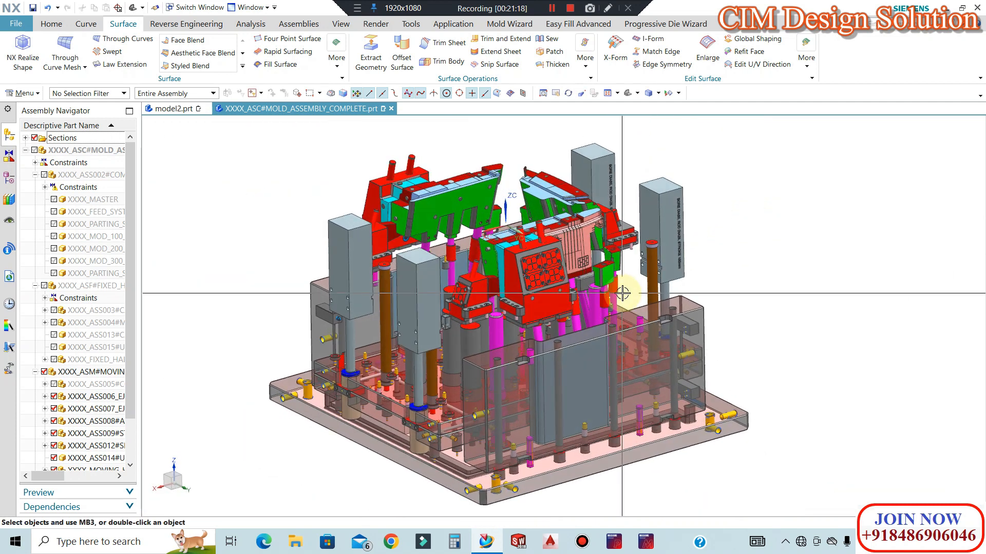
scroll(473, 154, up, 3)
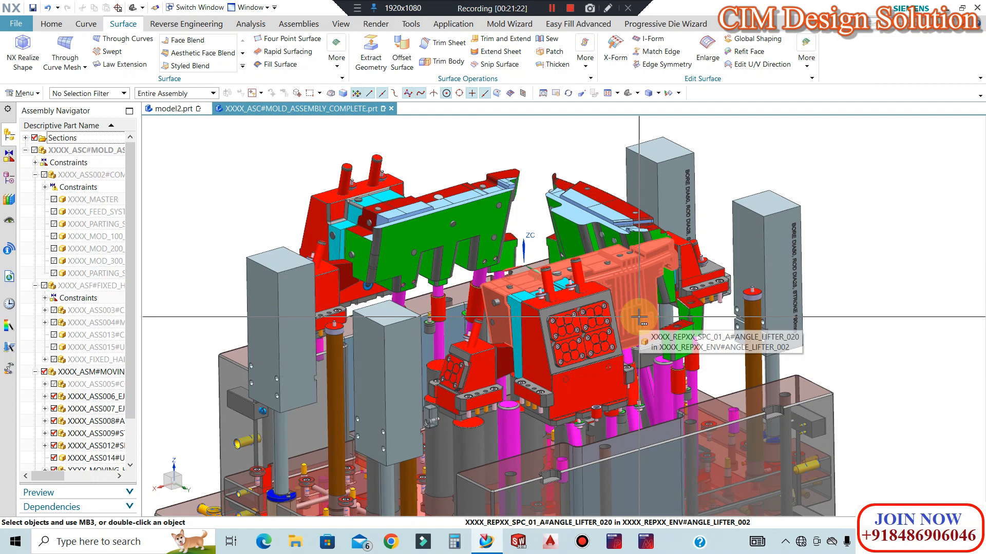
scroll(639, 319, down, 4)
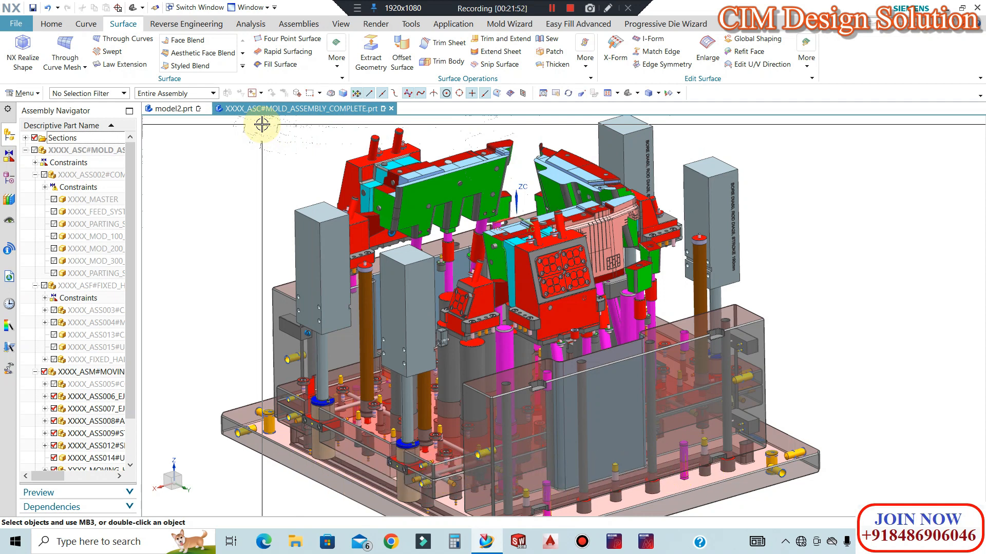
Close the mold assembly together with its components and return to the parting surface in model2.prt.
click(391, 109)
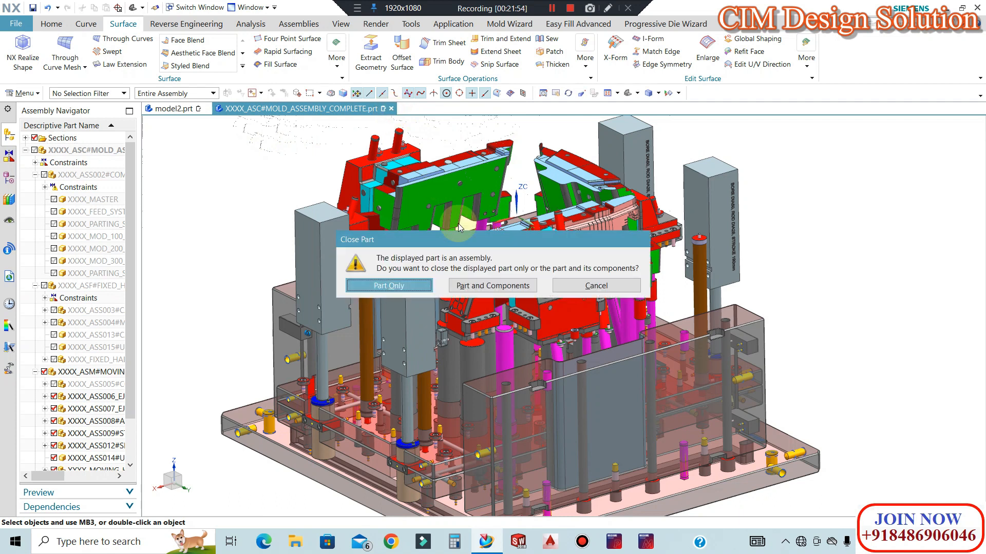
click(485, 288)
click(492, 296)
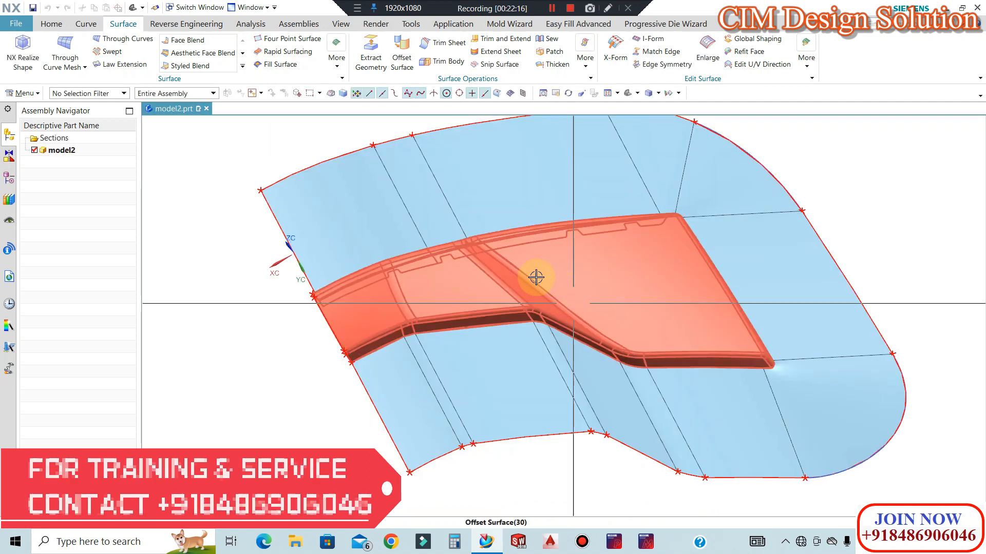
scroll(572, 267, down, 2)
middle_drag(550, 274, 756, 170)
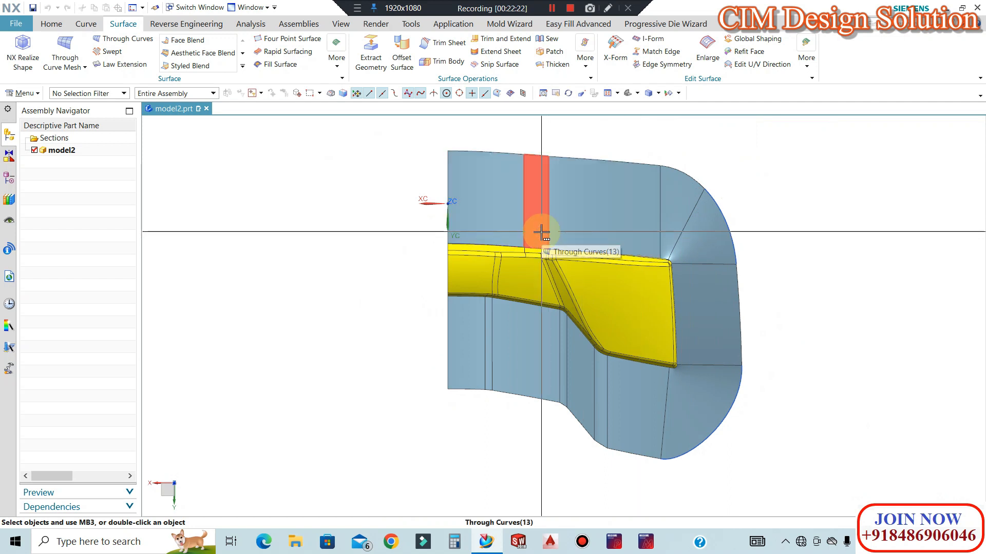
Extend the outer boundary edges of the parting surface around the part by a 50 mm offset with Extend Sheet.
middle_drag(529, 247, 617, 223)
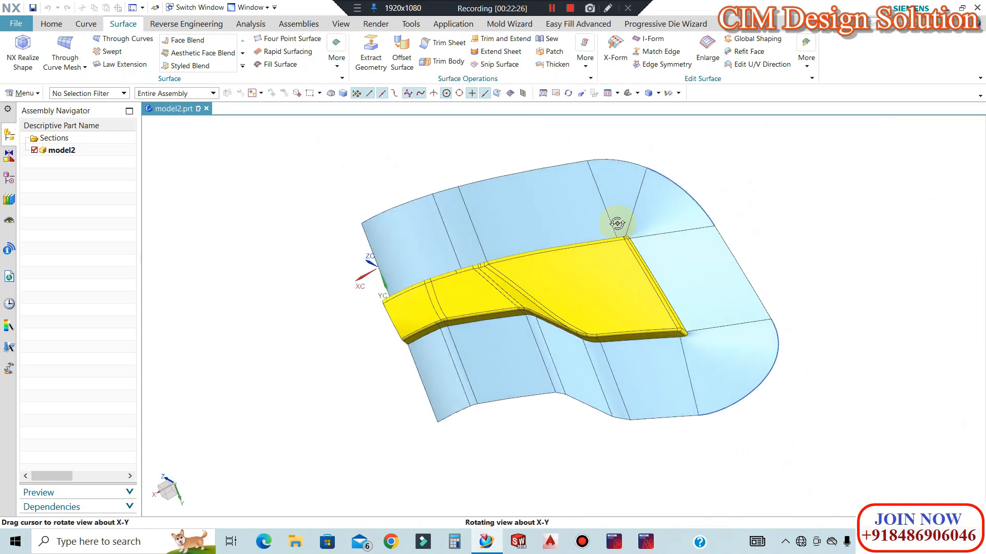
key(F8)
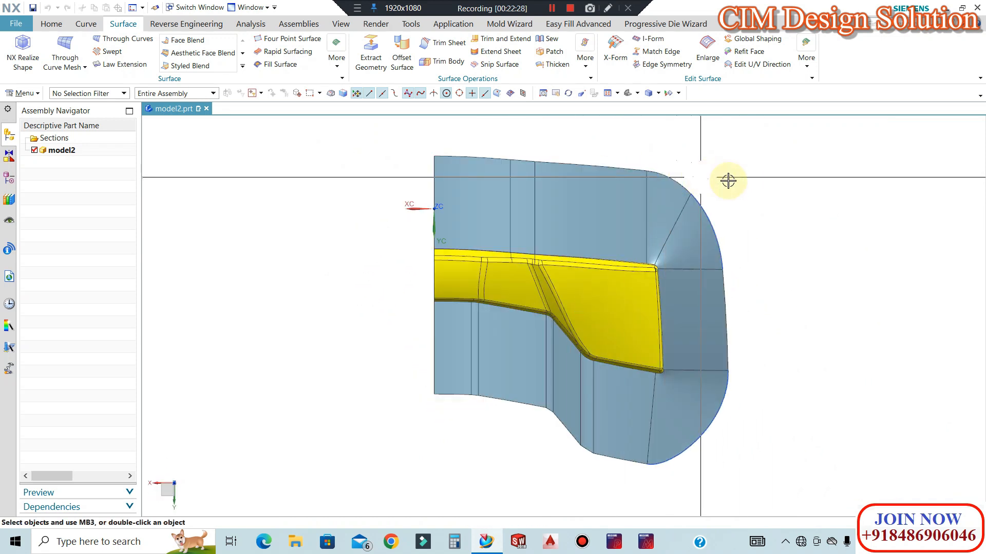
middle_drag(744, 303, 371, 72)
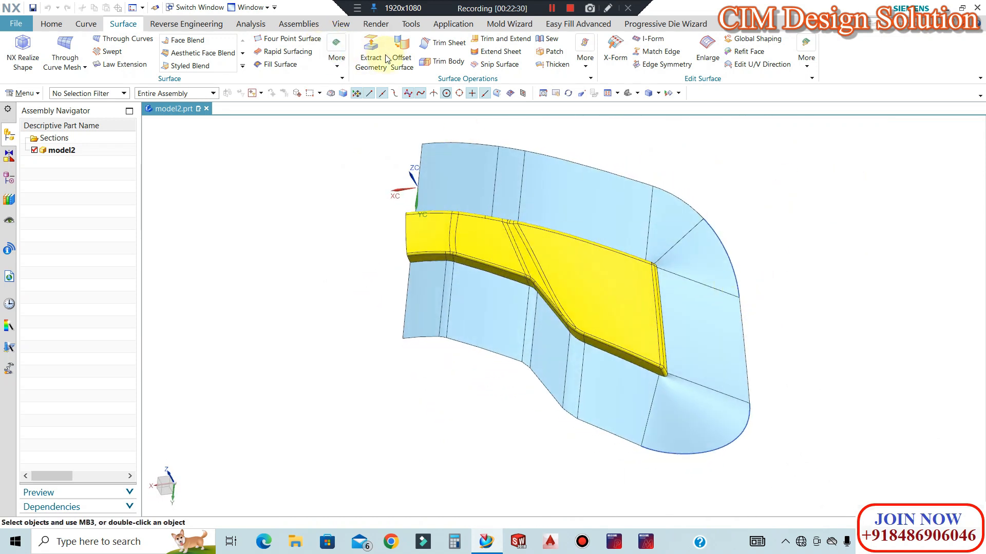
click(481, 53)
click(714, 227)
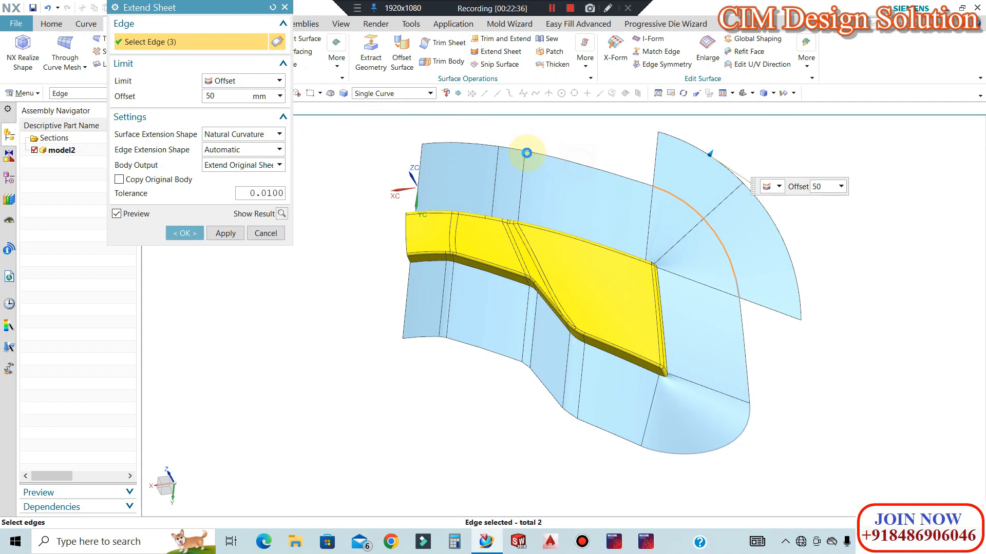
click(745, 339)
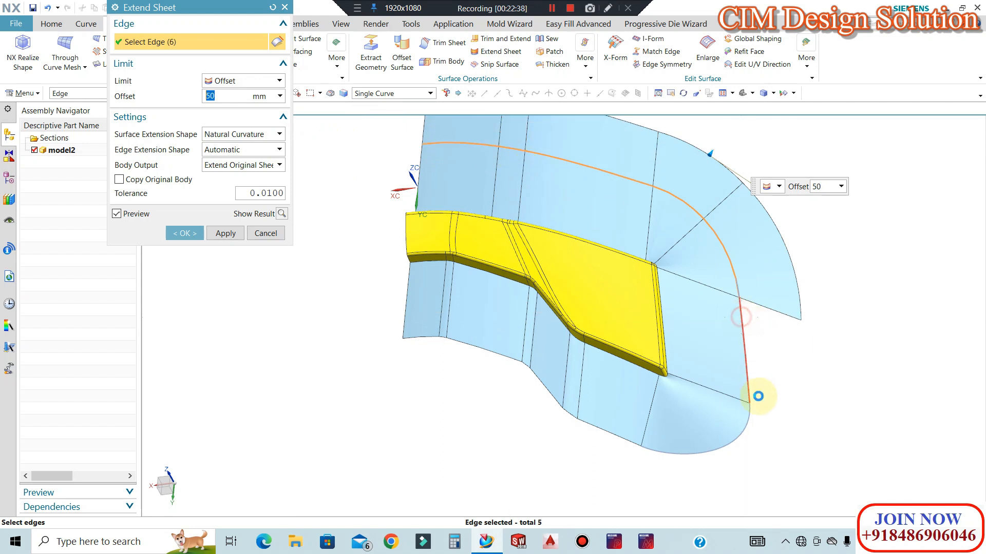
click(749, 405)
click(639, 445)
click(616, 437)
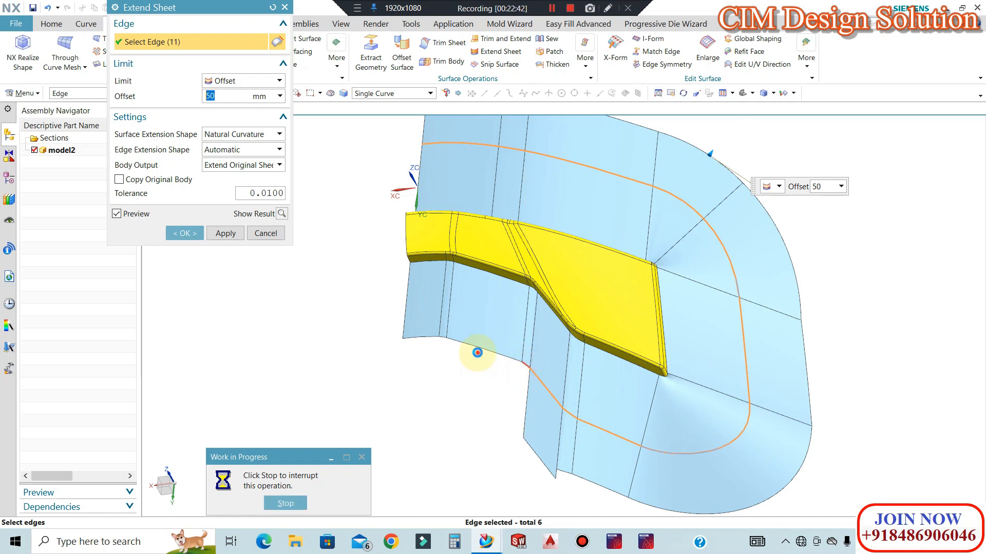
click(447, 340)
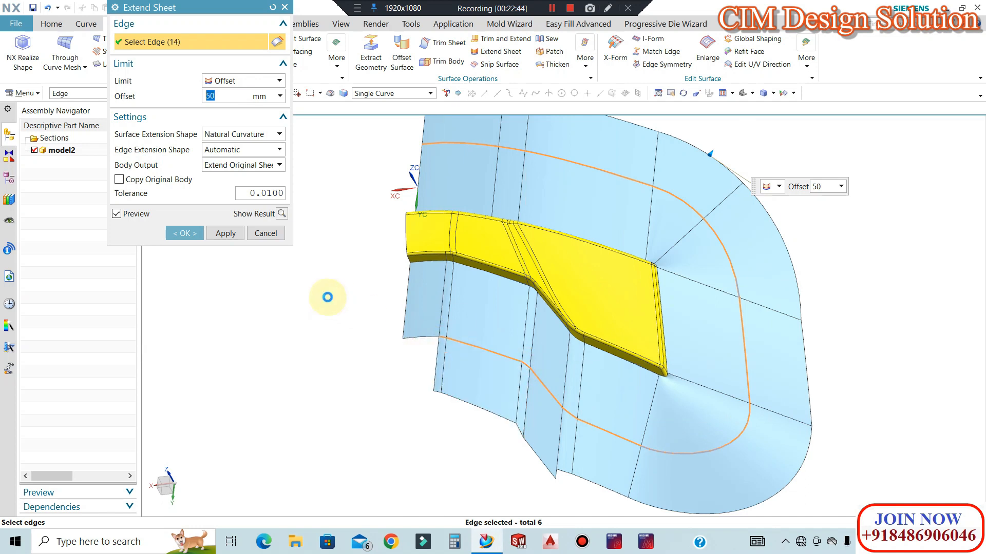
click(184, 233)
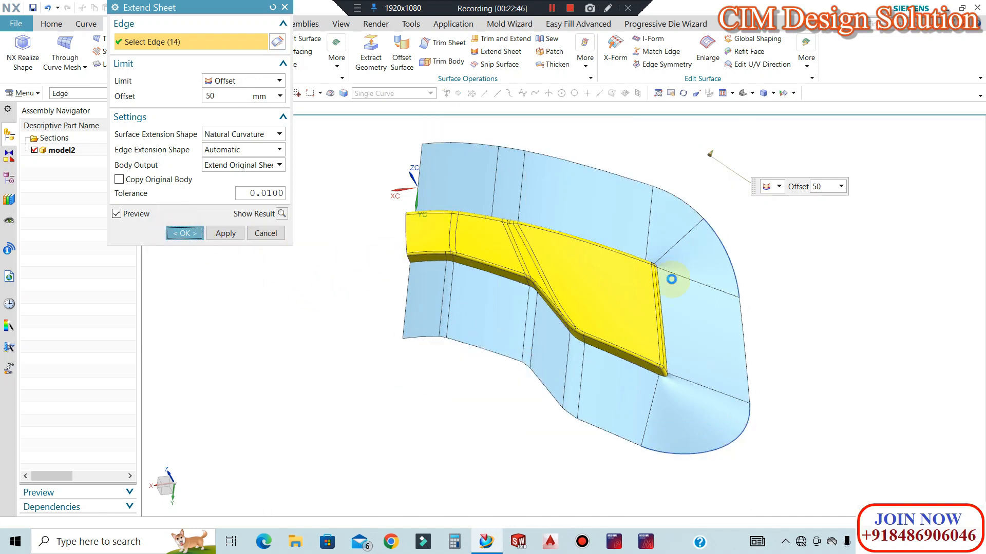
Trim the extended sheet body with the YC plane at distance 0, keeping the side that contains the part.
key(F8)
scroll(436, 217, down, 1)
scroll(436, 218, down, 2)
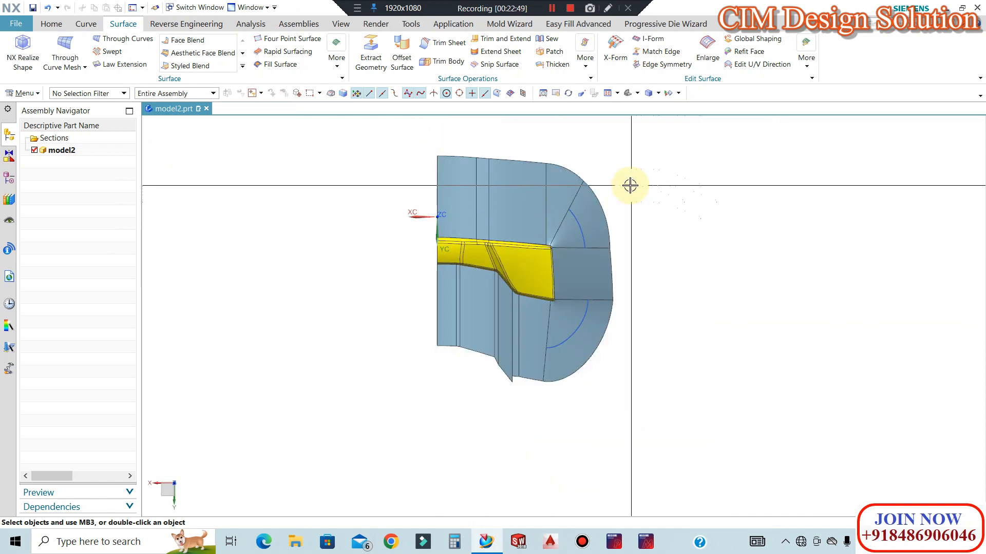
click(440, 63)
click(473, 171)
click(190, 97)
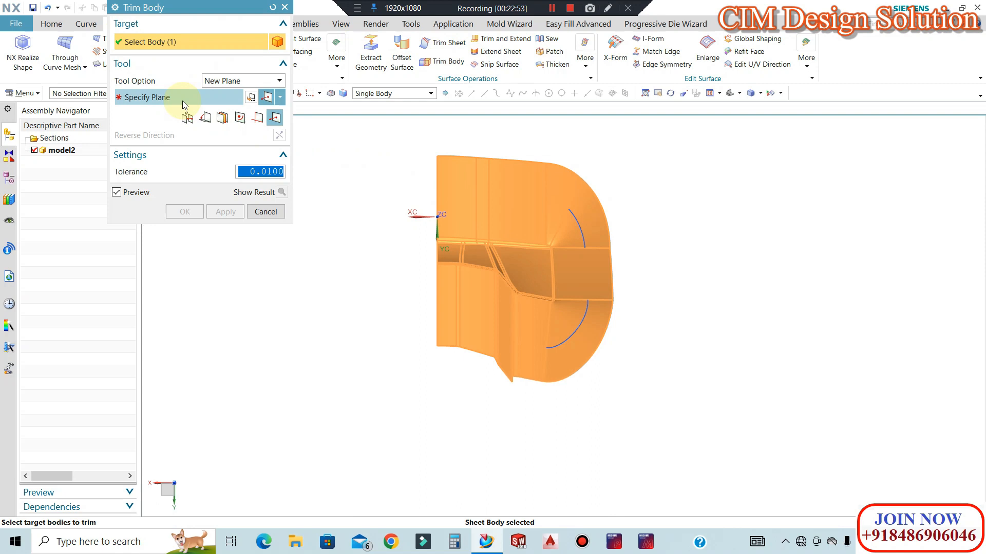
click(281, 99)
click(266, 278)
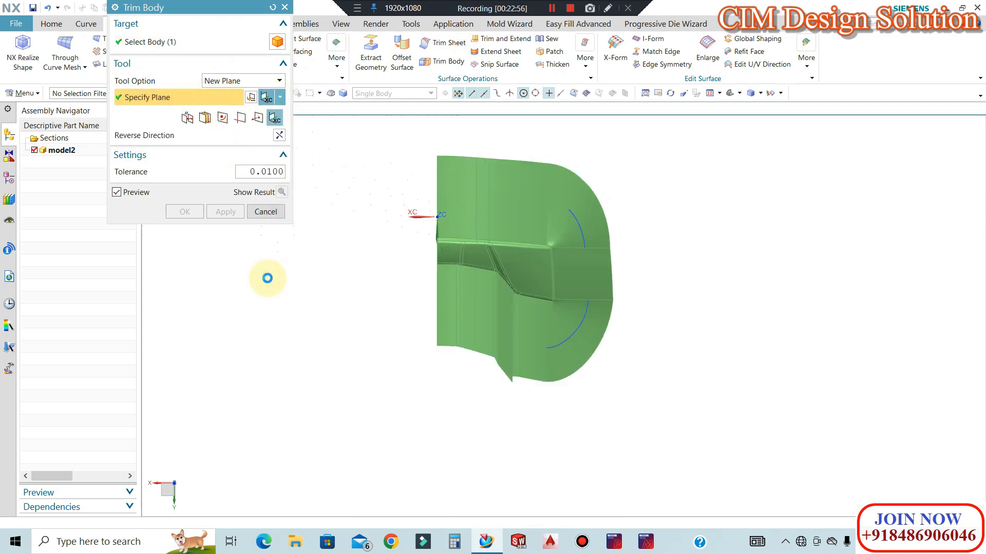
click(262, 118)
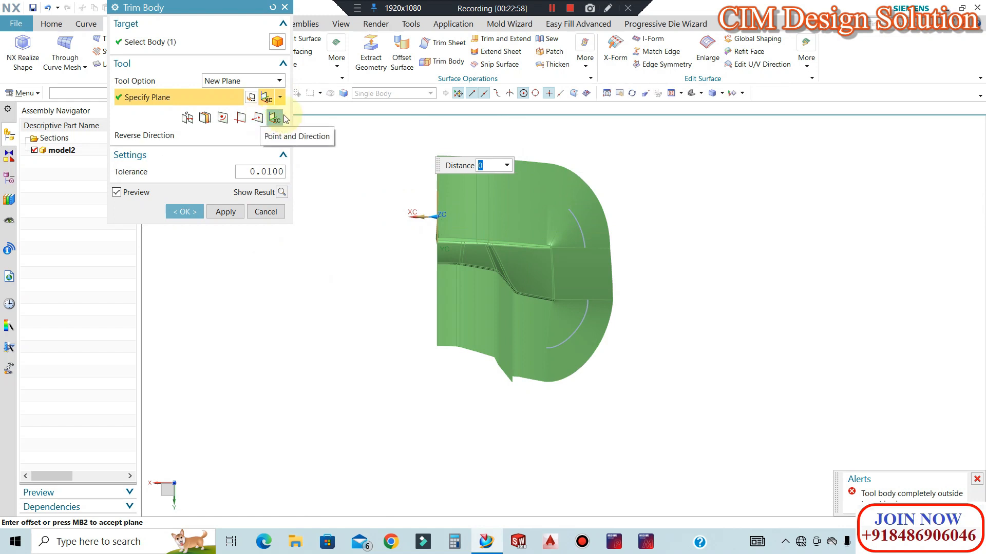
click(281, 98)
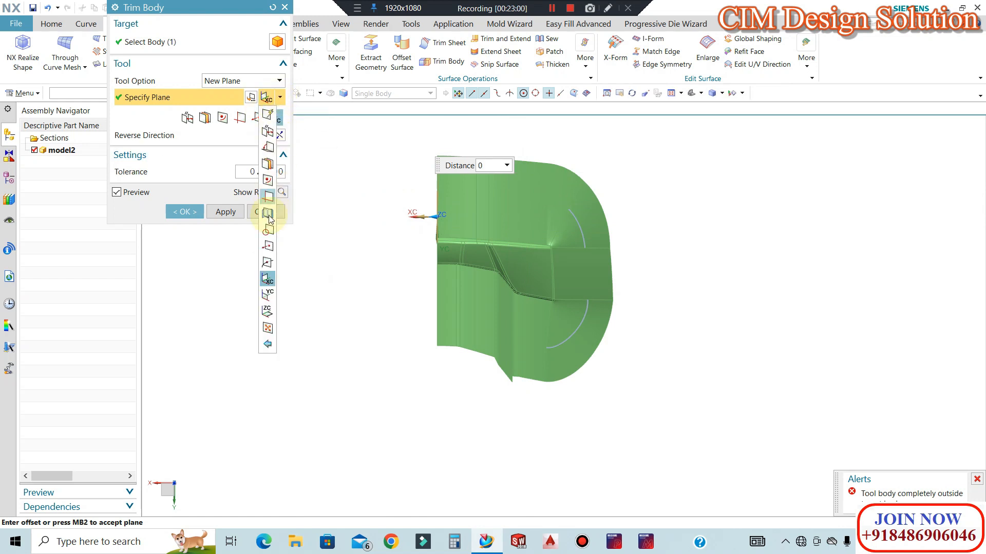
click(268, 294)
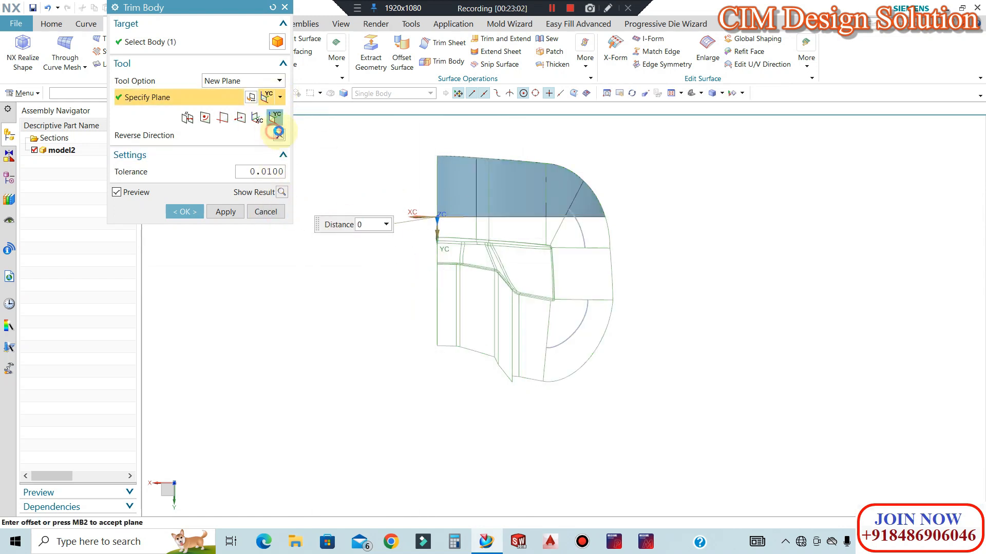
click(279, 134)
click(226, 212)
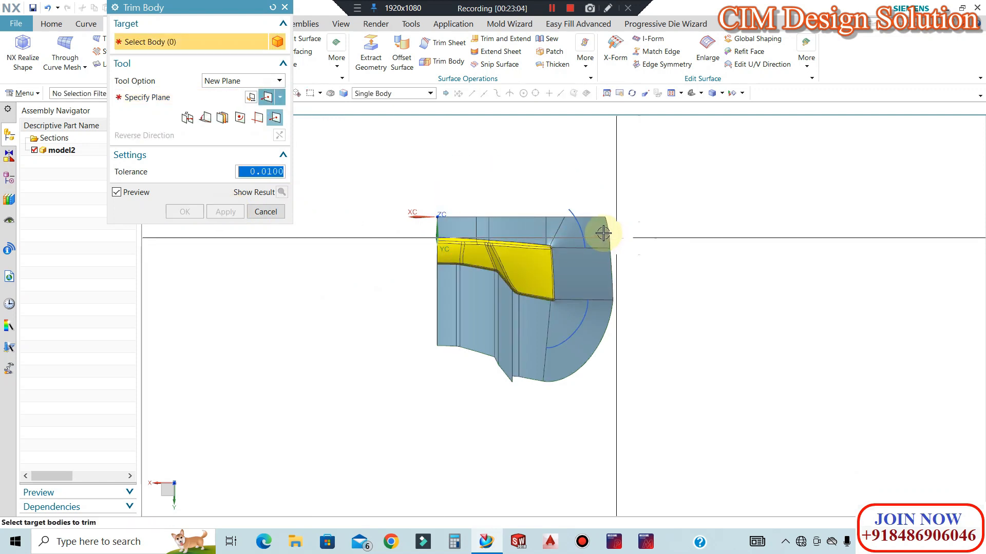
Trim the sheet body's curved outer end straight with a point-and-direction plane perpendicular to the X-axis, keeping the part side.
scroll(560, 210, up, 3)
click(203, 96)
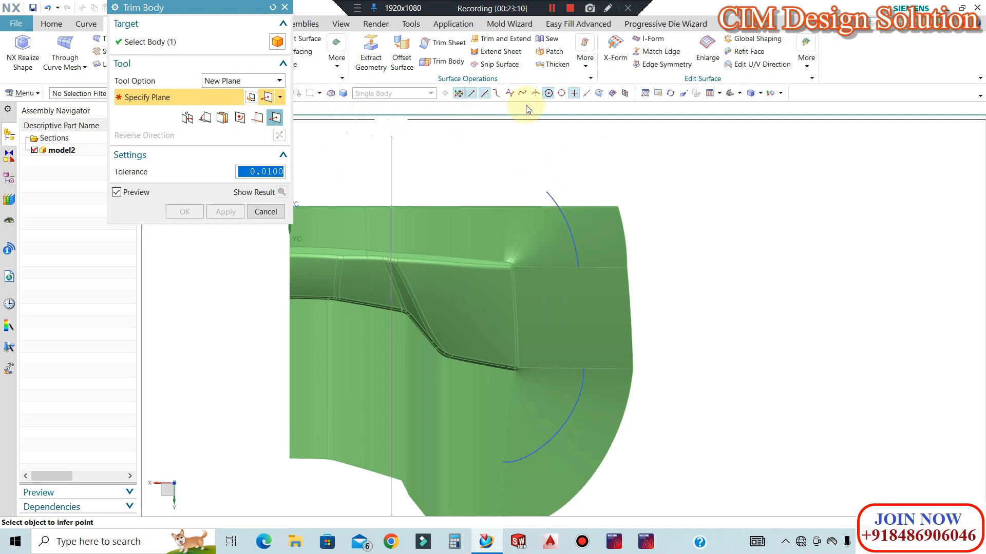
click(585, 95)
click(570, 206)
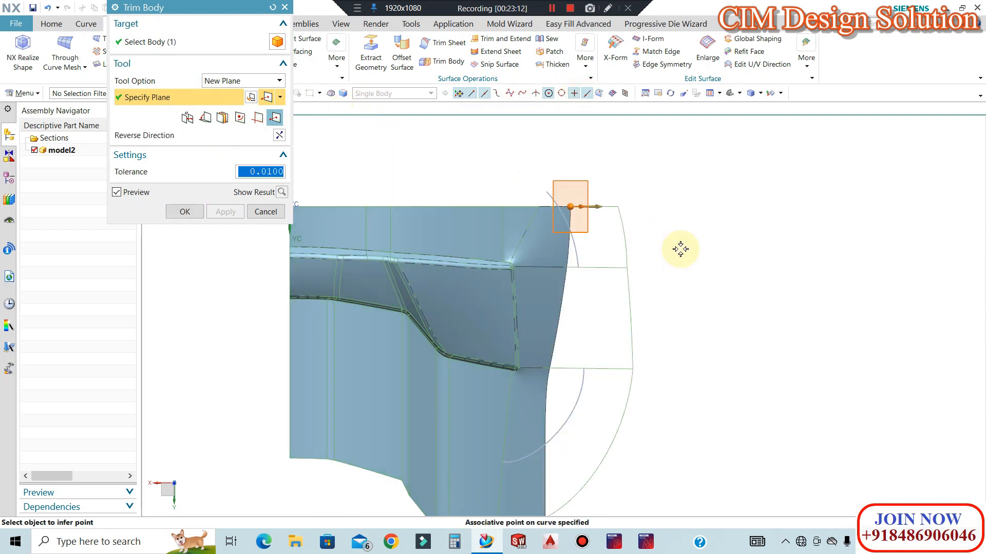
click(542, 319)
click(278, 136)
click(226, 212)
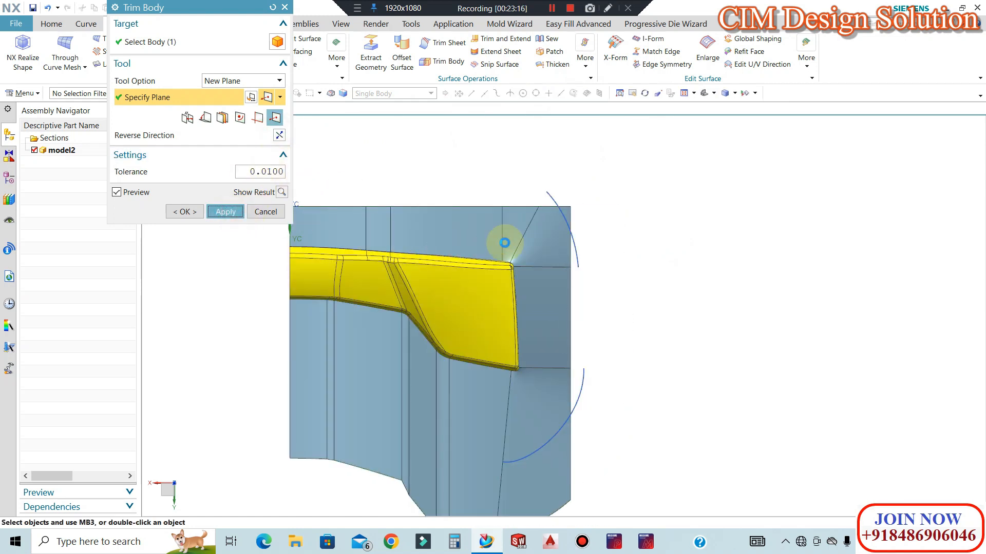
Trim off the sheet body's uneven edge opposite the YC-plane cut with a plane perpendicular to the Y-axis, keeping the part side.
click(389, 369)
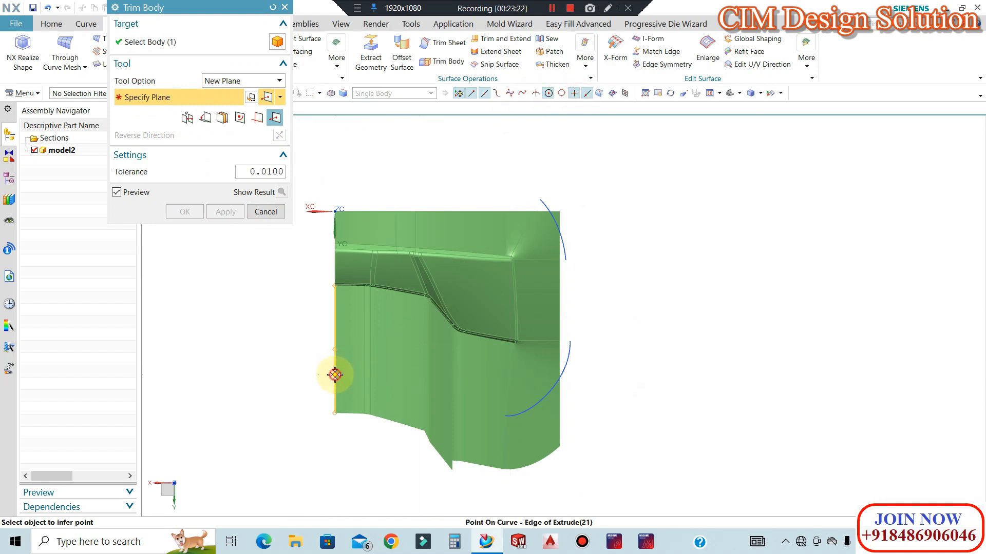
click(335, 375)
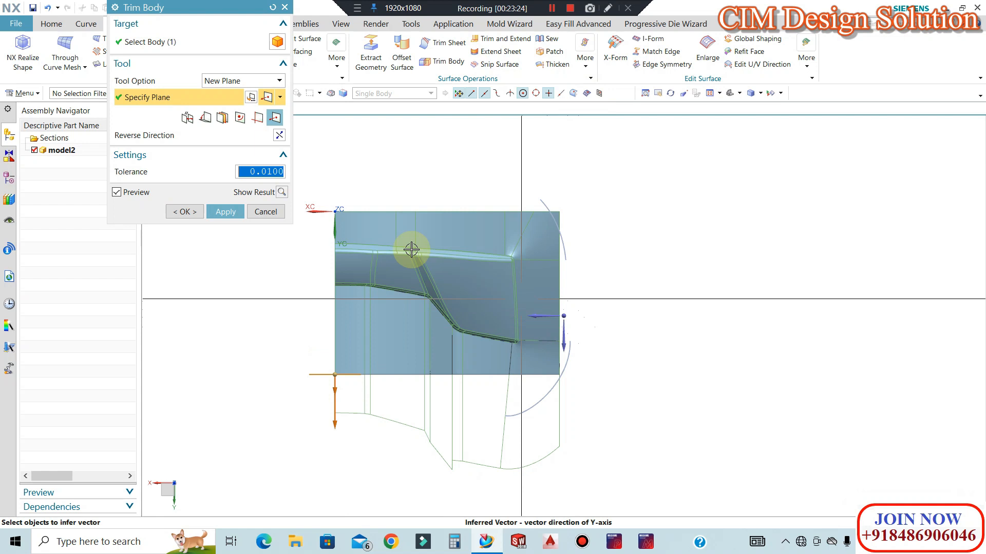
click(187, 212)
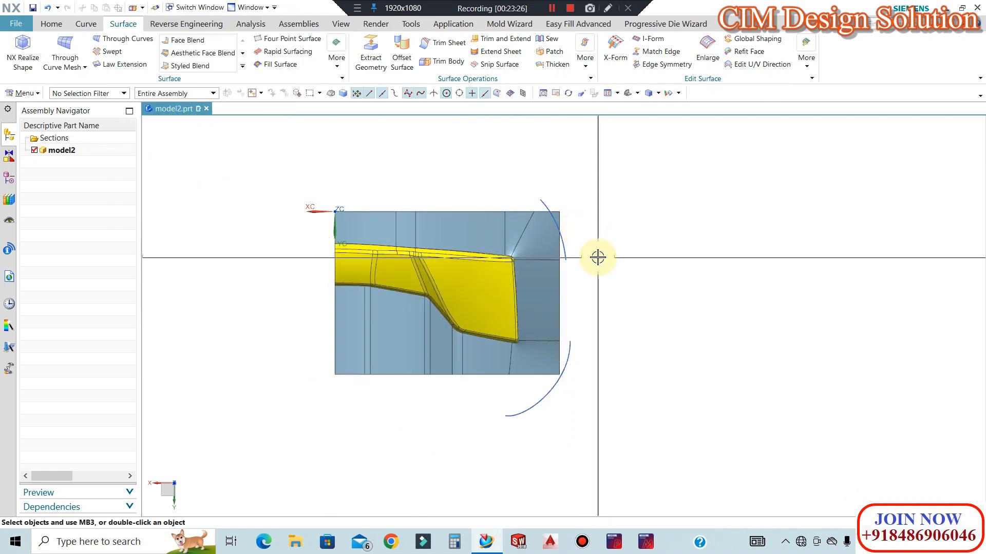
Move the two blue spline arcs beside the parting surface to layer 100.
key(ctrl+j)
click(564, 362)
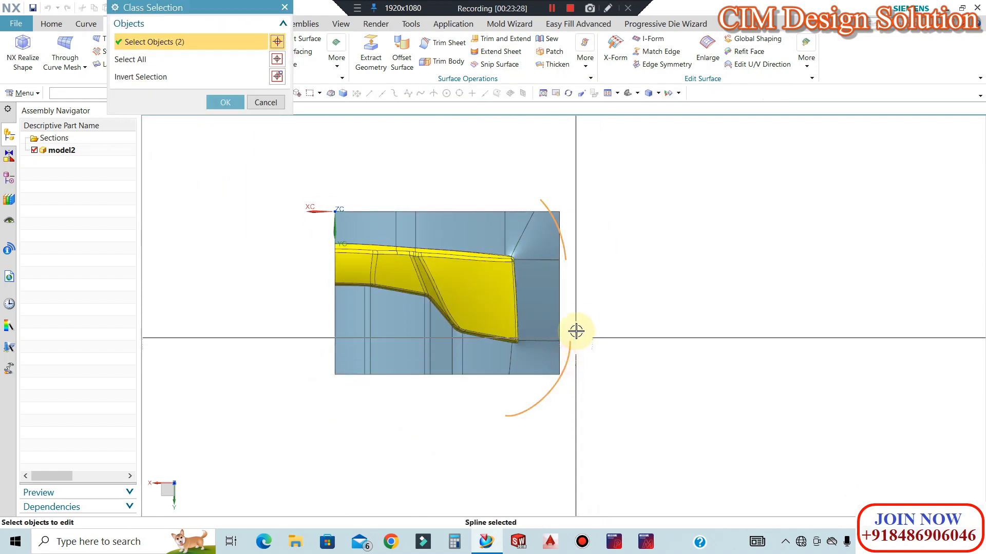
click(225, 102)
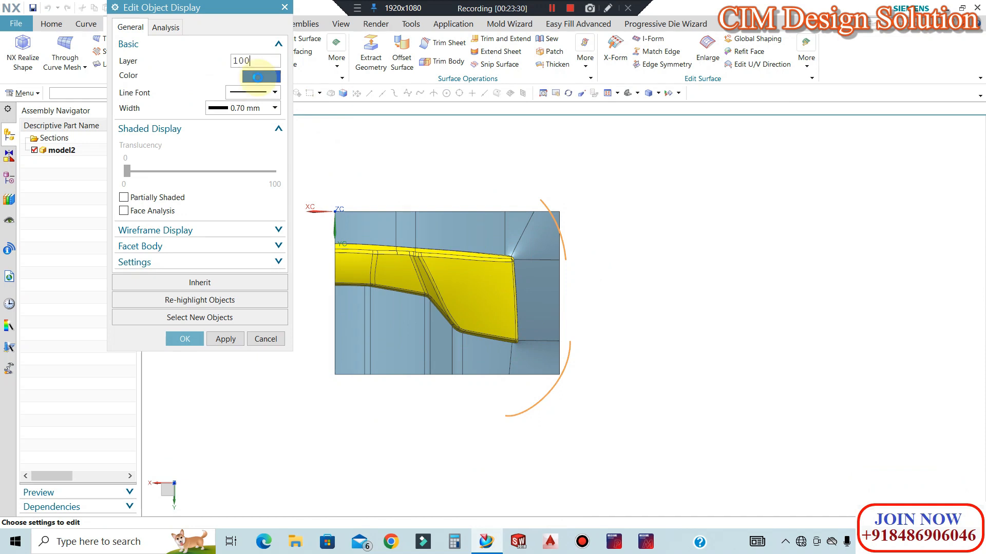
key(Return)
Examine the trimmed rectangular parting surface and its junction with the part from several sides and distances.
mouse_move(481, 239)
middle_down()
mouse_move(464, 203)
mouse_move(486, 195)
mouse_move(462, 234)
middle_up()
scroll(447, 268, up, 4)
middle_drag(439, 269, 457, 290)
key(F8)
scroll(611, 218, down, 4)
middle_drag(596, 217, 561, 226)
scroll(561, 226, up, 3)
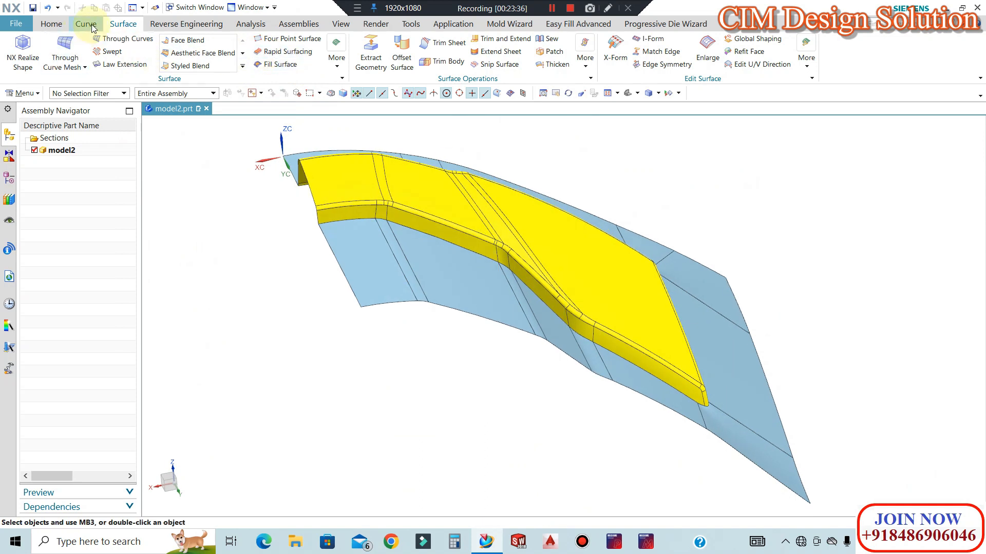
middle_drag(548, 270, 766, 378)
Show the hidden orange part body to compare its end corner with the parting surface, and hide it again.
key(ctrl+shift+k)
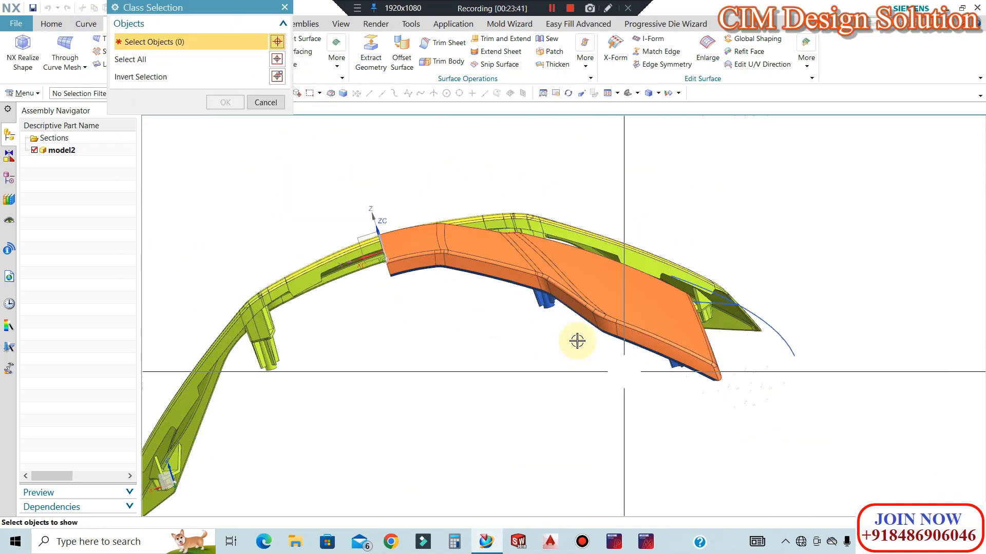
click(596, 325)
middle_click(597, 324)
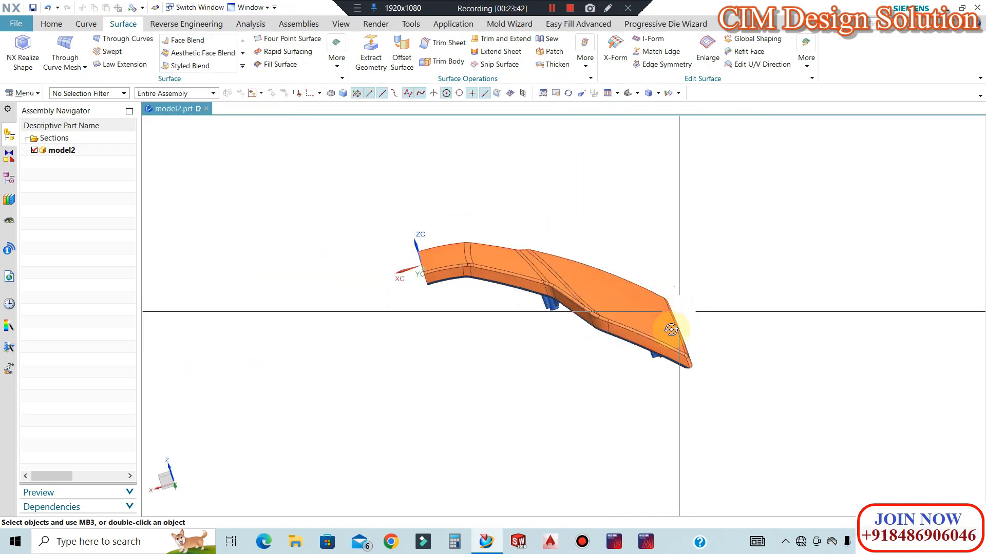
middle_drag(672, 329, 689, 366)
scroll(689, 366, up, 2)
scroll(689, 367, up, 6)
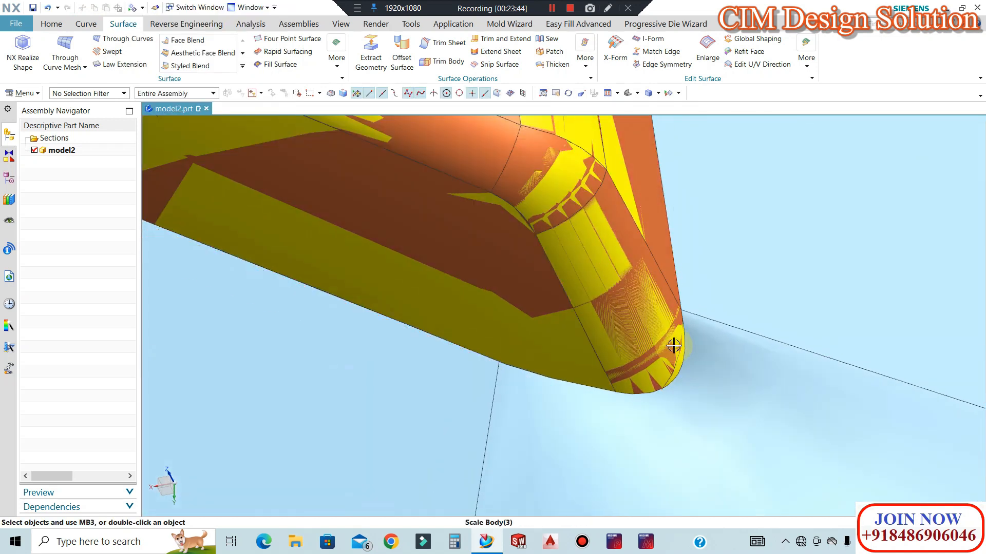
scroll(656, 348, down, 5)
middle_drag(656, 349, 627, 326)
scroll(627, 325, down, 2)
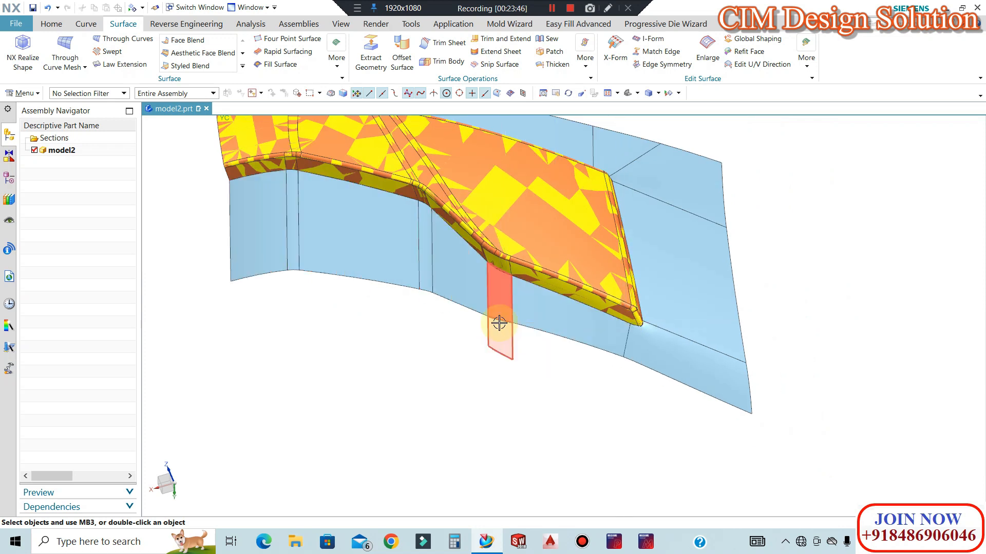
key(ctrl+shift+k)
Start an Extrude from the two lower edges at the part's end corner, with limits from -5 to 5 mm.
scroll(669, 342, up, 6)
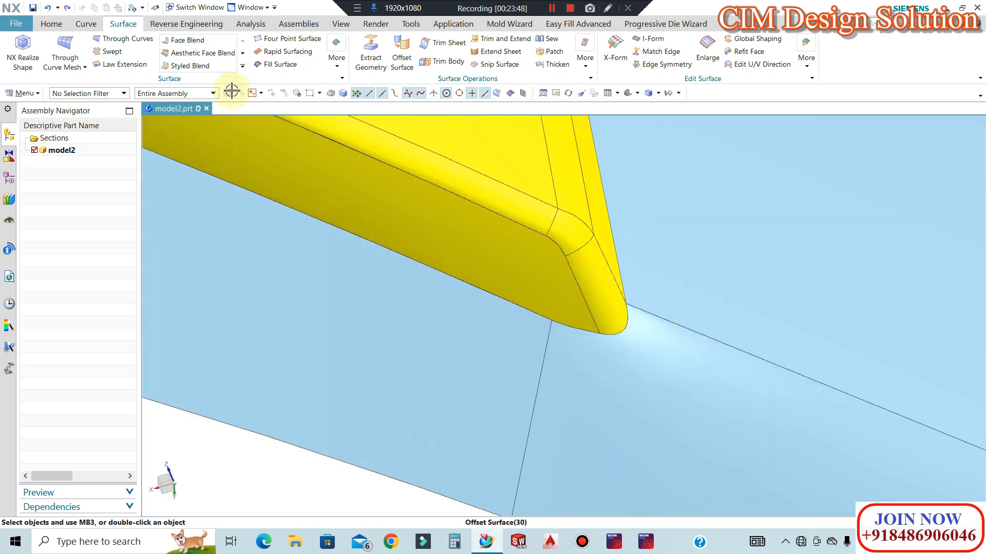
click(77, 25)
click(63, 24)
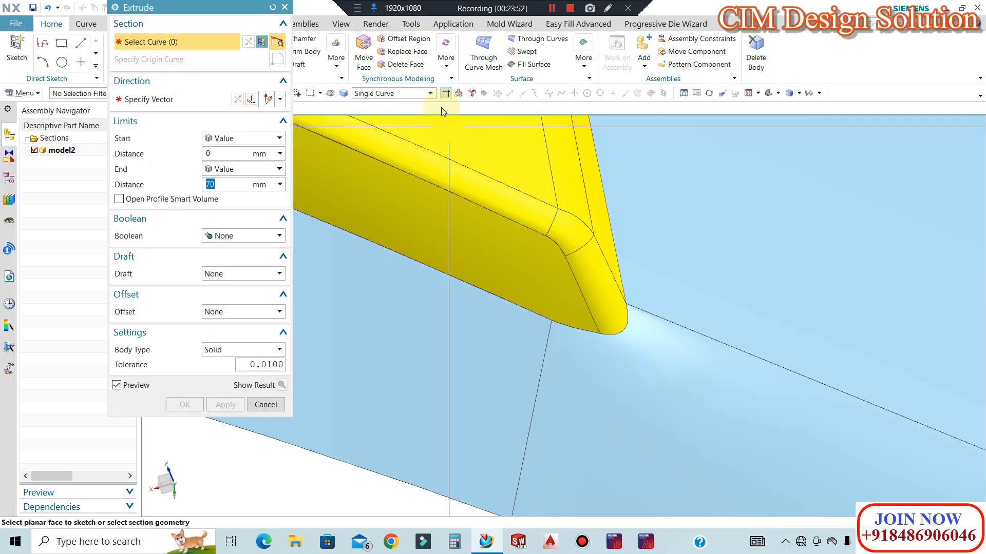
scroll(618, 319, up, 3)
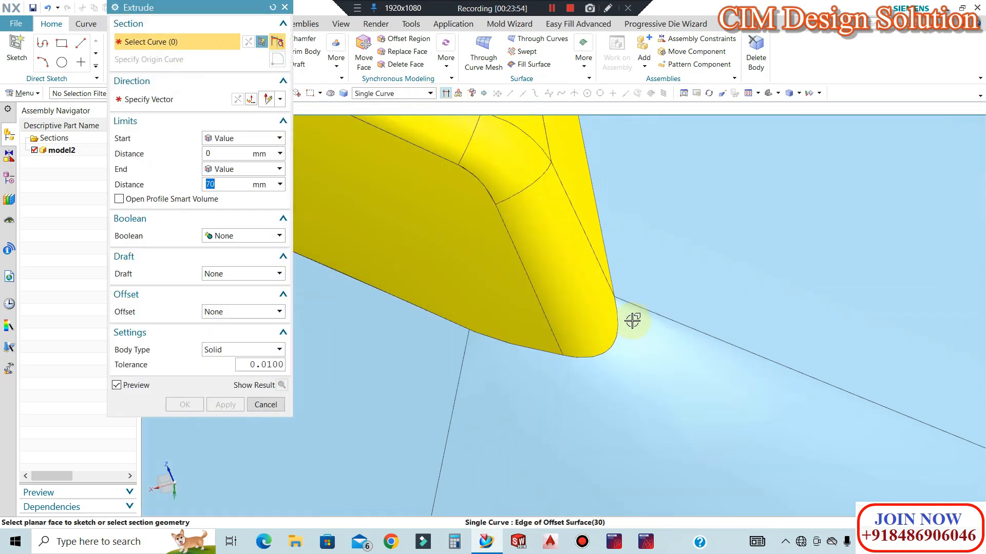
click(617, 321)
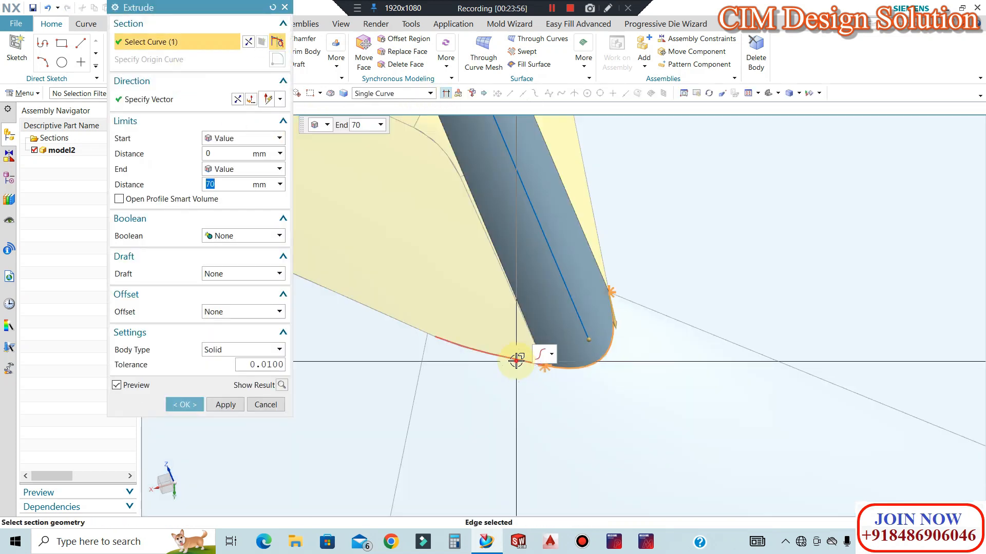
click(519, 359)
click(164, 99)
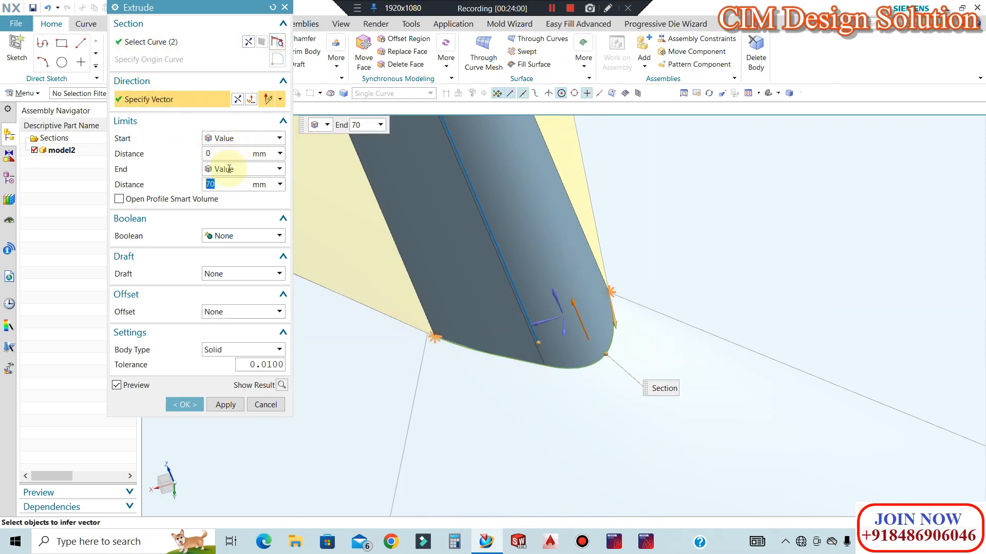
text(5)
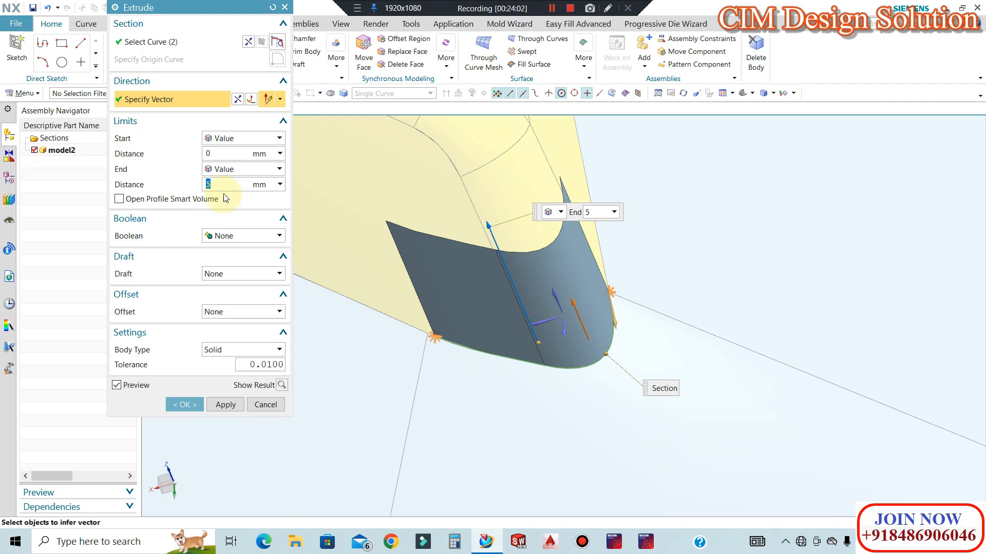
click(221, 154)
text(-5)
key(Return)
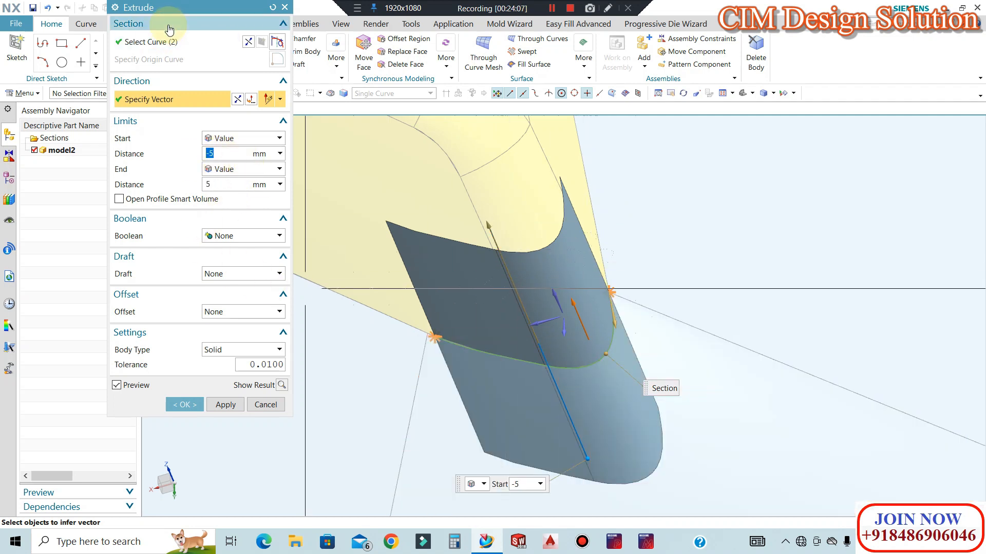
Add the adjoining short edge, the long side edge and the part's end edge to the extrude section.
click(169, 41)
scroll(411, 354, up, 6)
click(389, 390)
scroll(563, 330, down, 1)
click(387, 359)
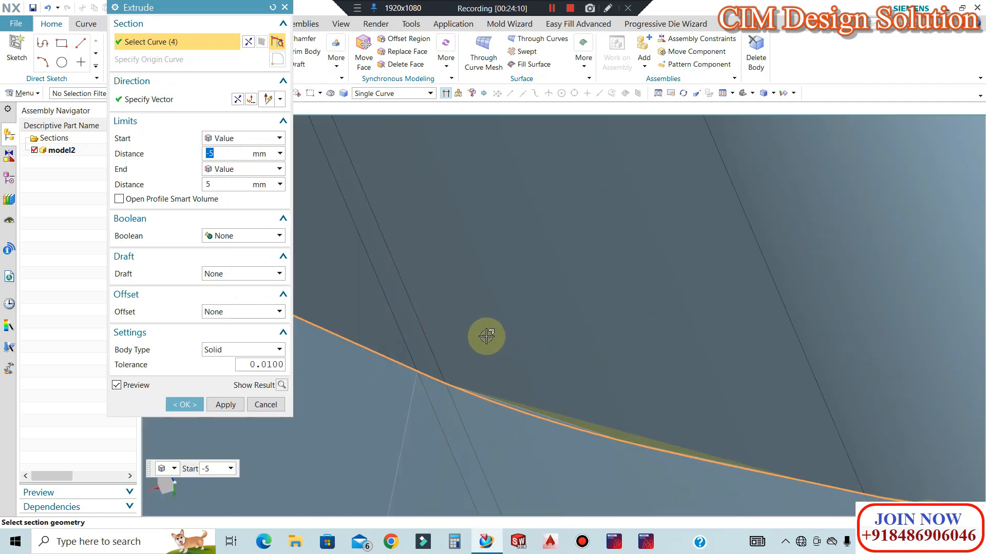
scroll(495, 335, down, 4)
click(639, 313)
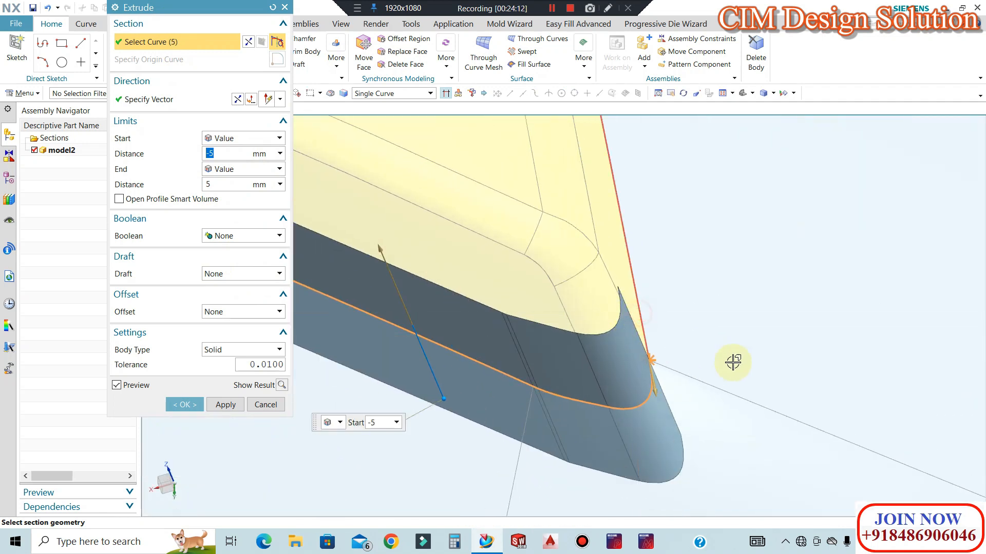
Add the opposite corner's edges, its tiny gap edge and the adjoining side edge, and complete the extruded sheet.
scroll(692, 349, down, 5)
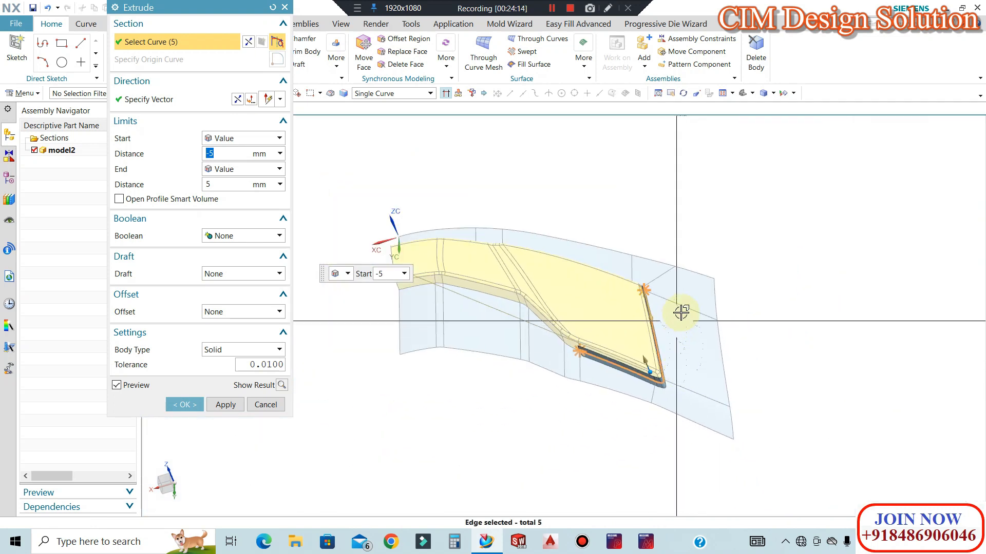
middle_drag(713, 305, 631, 287)
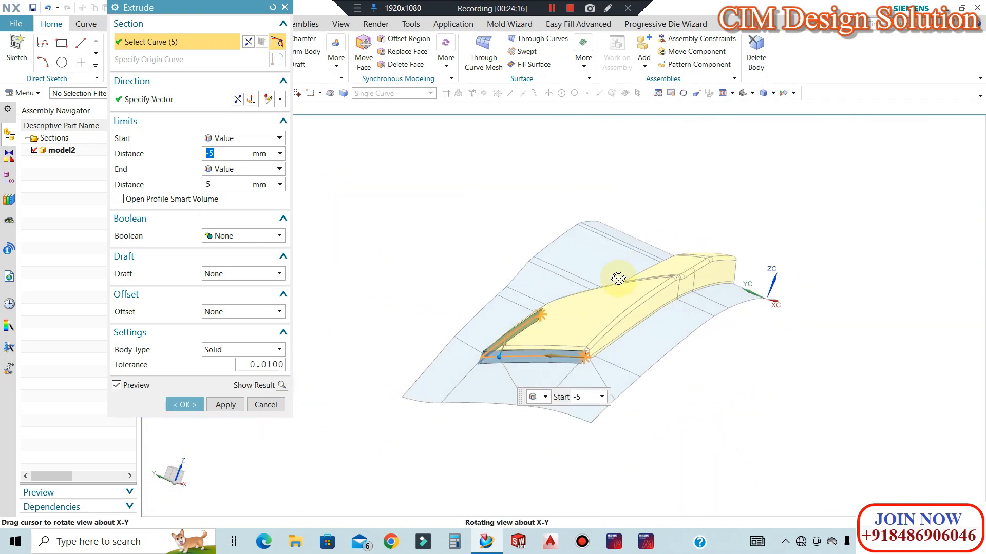
scroll(599, 401, up, 6)
scroll(505, 371, up, 3)
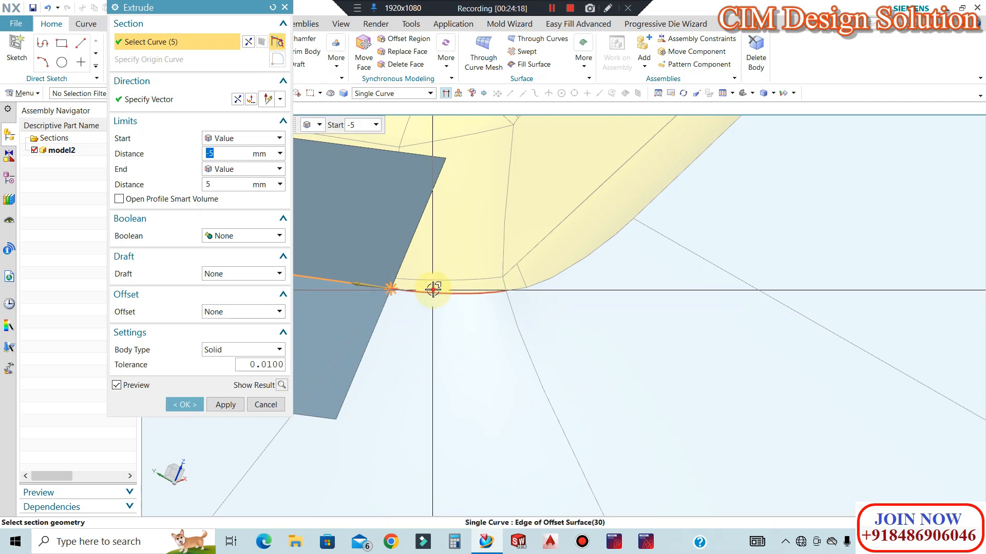
click(514, 291)
click(551, 279)
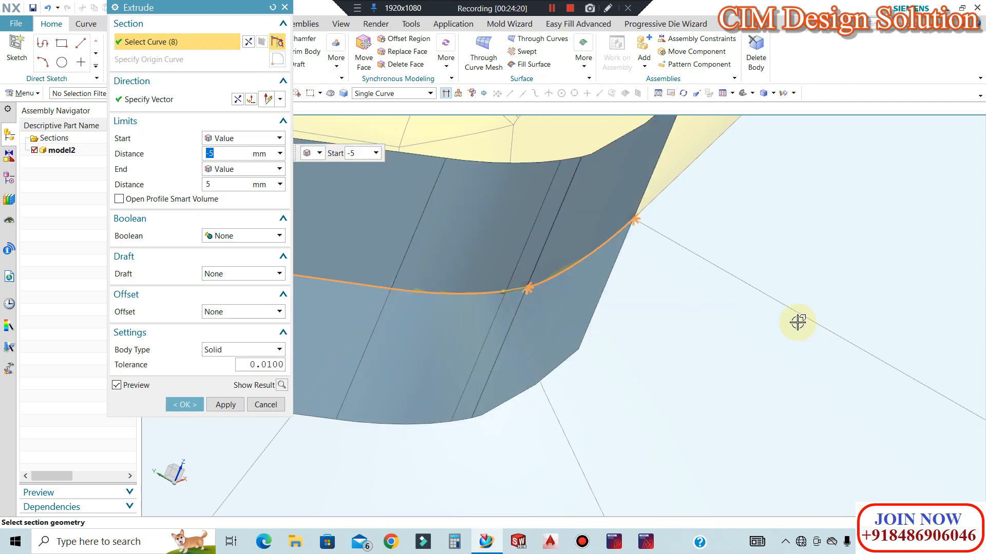
scroll(659, 332, down, 3)
click(680, 248)
scroll(627, 312, up, 5)
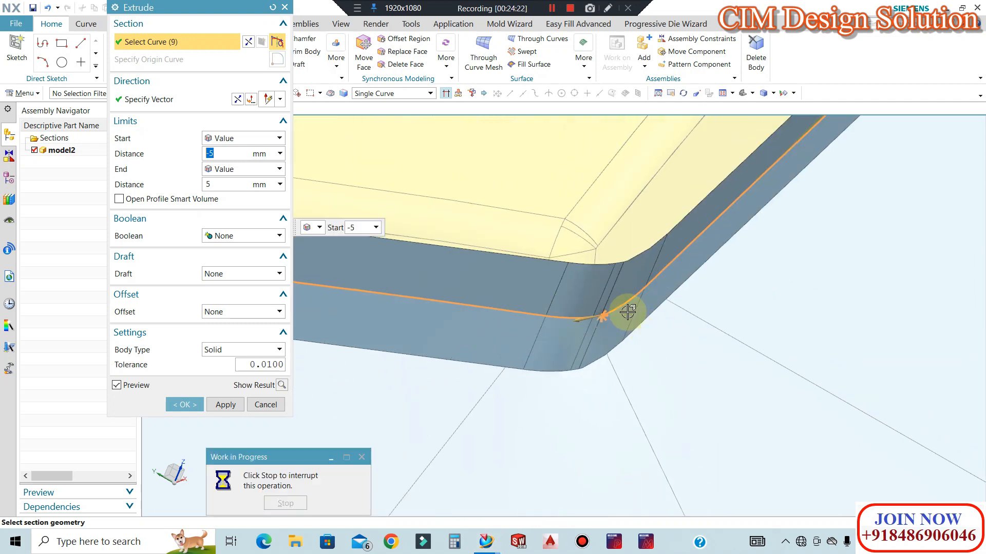
scroll(581, 304, up, 5)
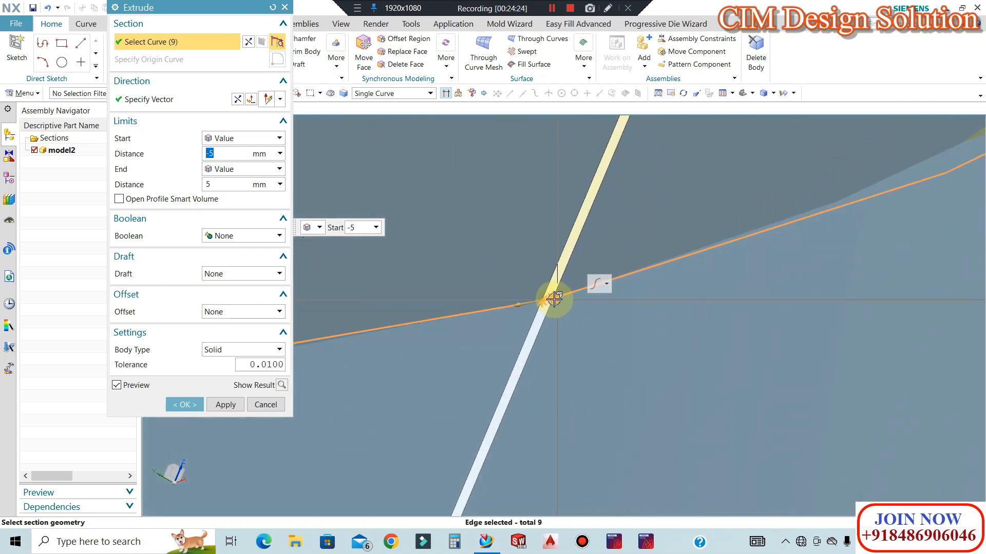
click(532, 304)
scroll(539, 286, down, 8)
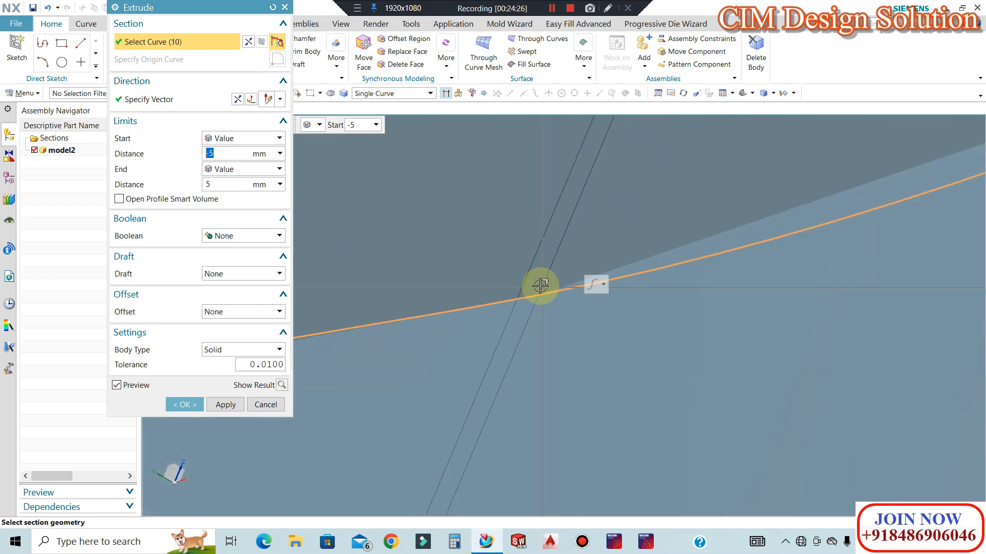
scroll(583, 318, down, 10)
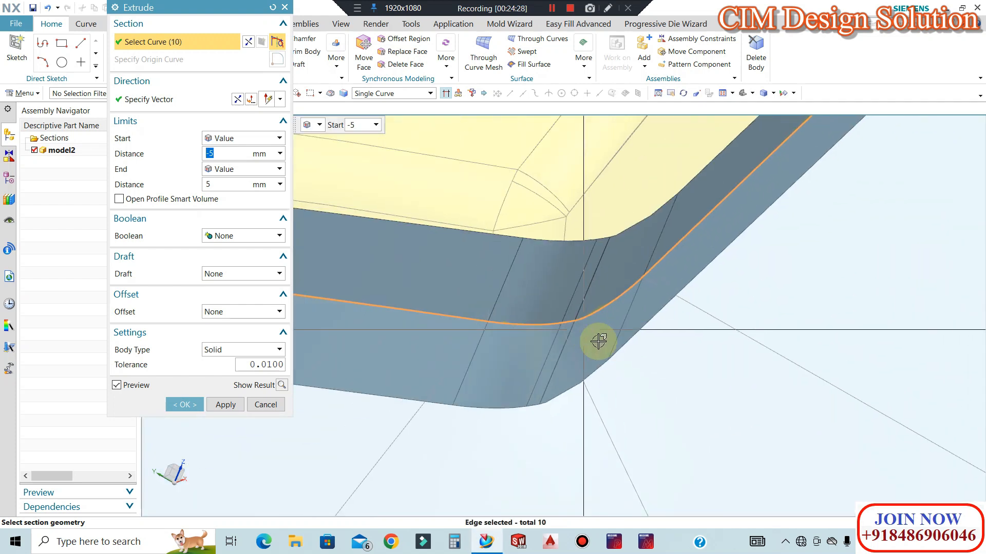
click(200, 399)
Show the hidden orange part body and hide the yellow offset surface and the light blue parting surface.
click(579, 303)
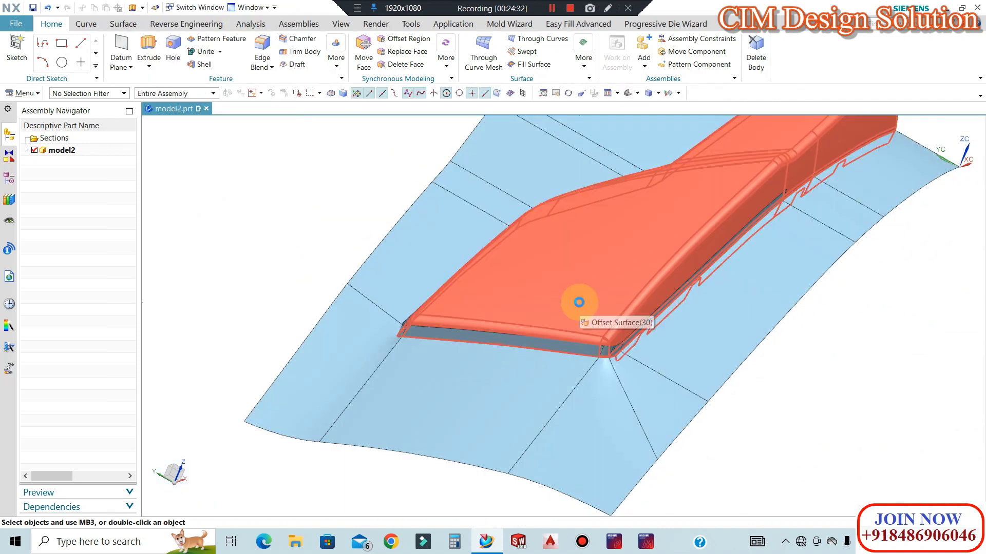
key(ctrl+shift+k)
click(524, 309)
middle_click(544, 318)
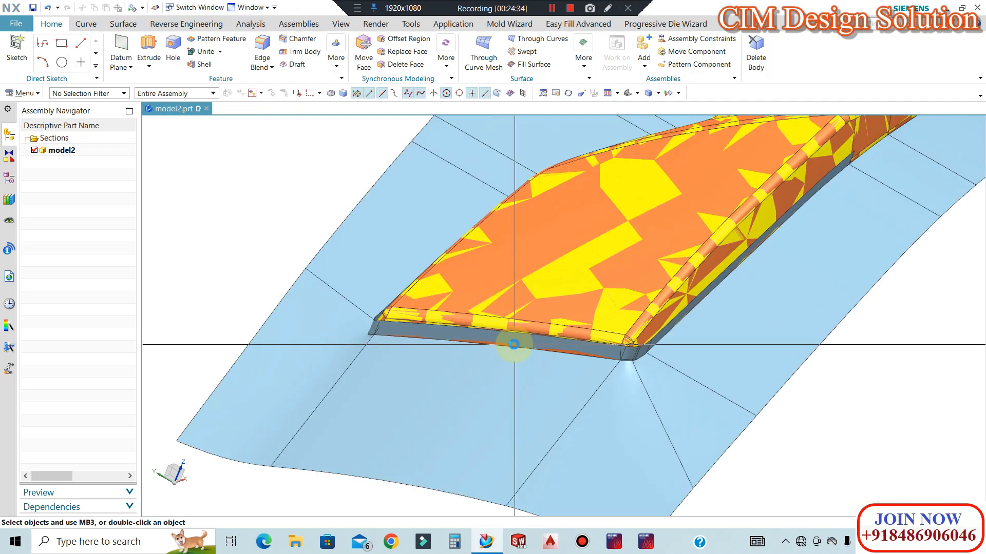
scroll(514, 344, up, 2)
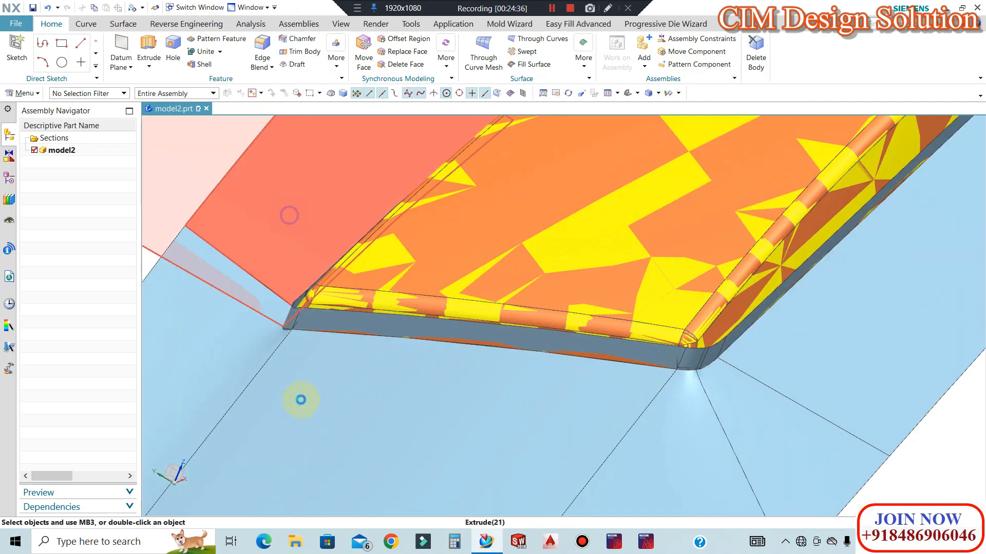
key(ctrl+b)
scroll(299, 394, down, 2)
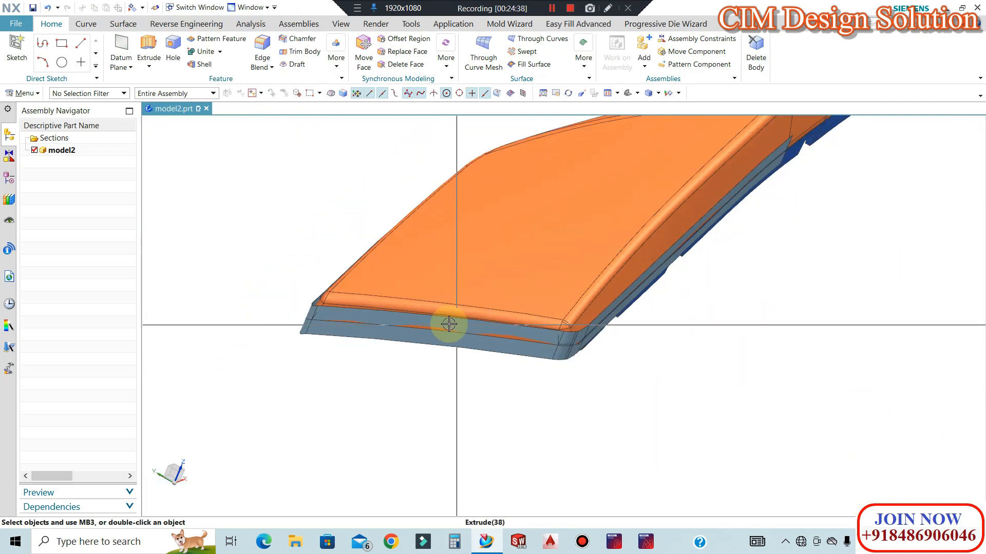
Trim the orange part body with the extruded sheet's faces, reversing the direction to keep the part inside the sheet.
scroll(451, 324, up, 5)
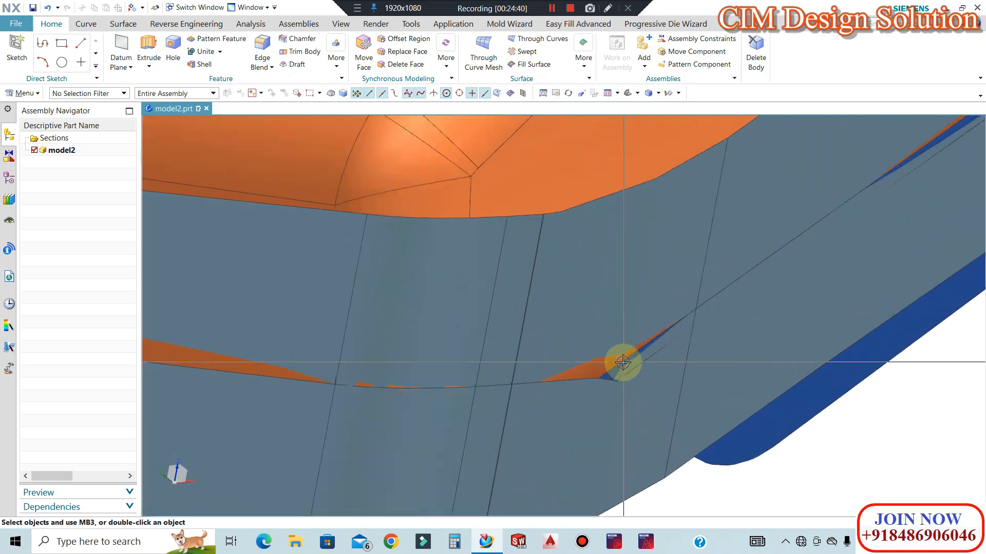
scroll(623, 362, up, 1)
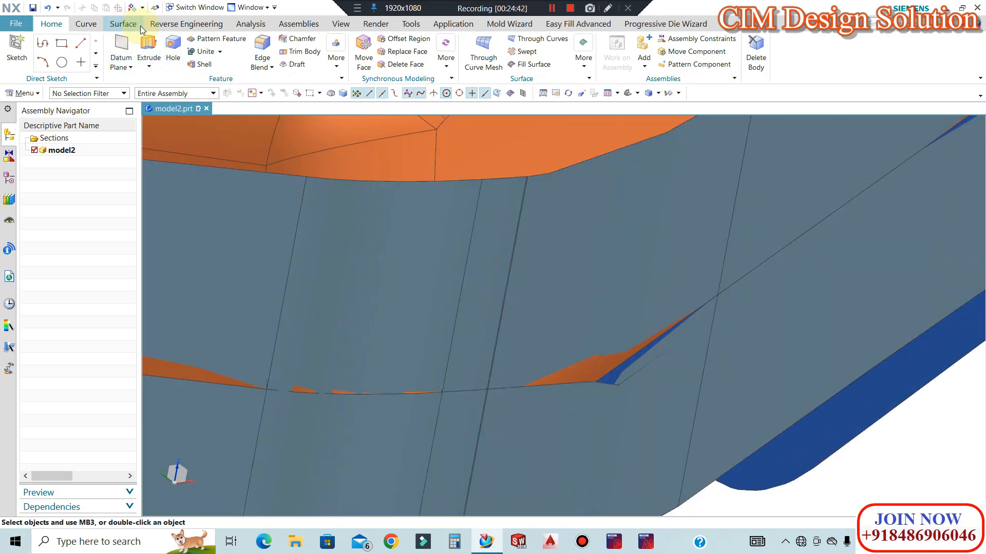
click(305, 52)
click(395, 159)
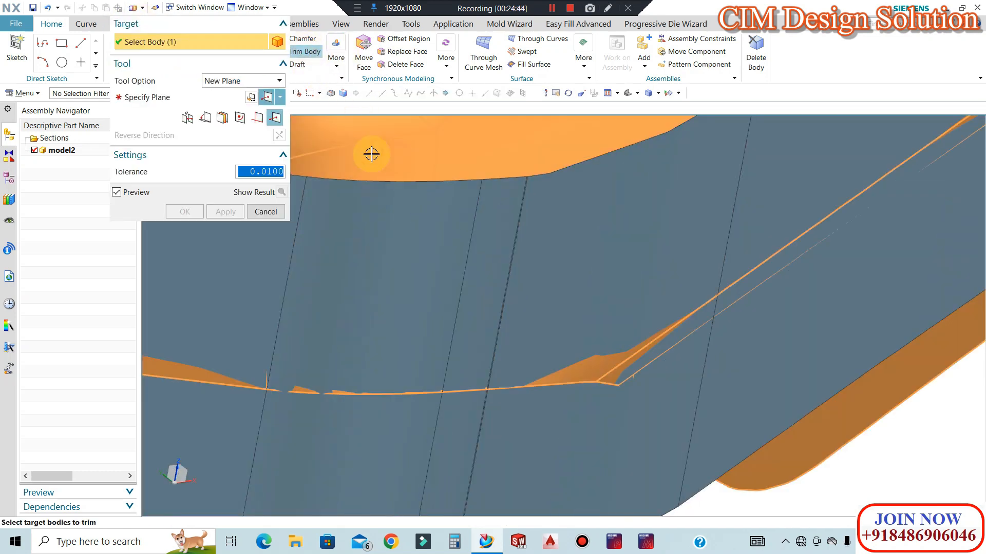
click(169, 97)
click(220, 80)
click(215, 93)
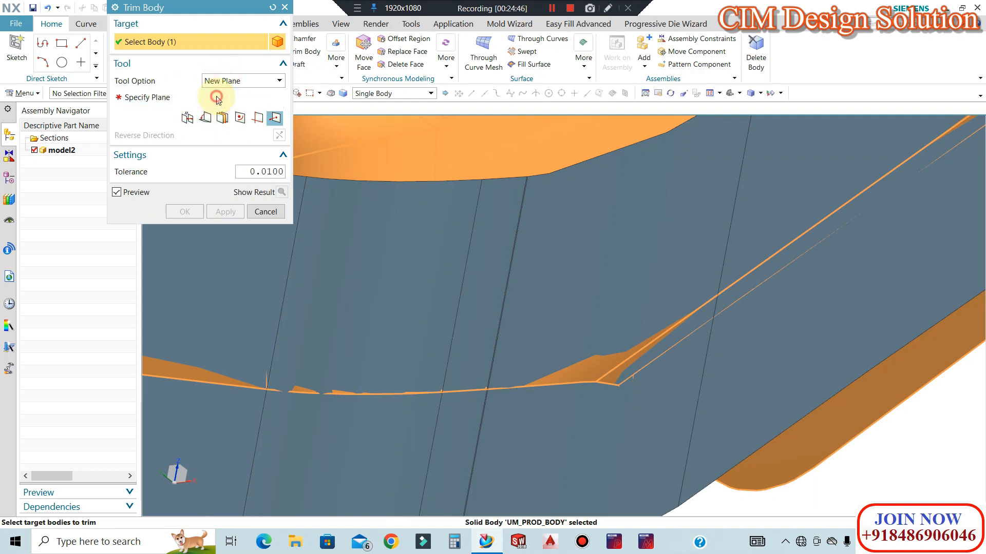
click(454, 277)
scroll(514, 283, down, 8)
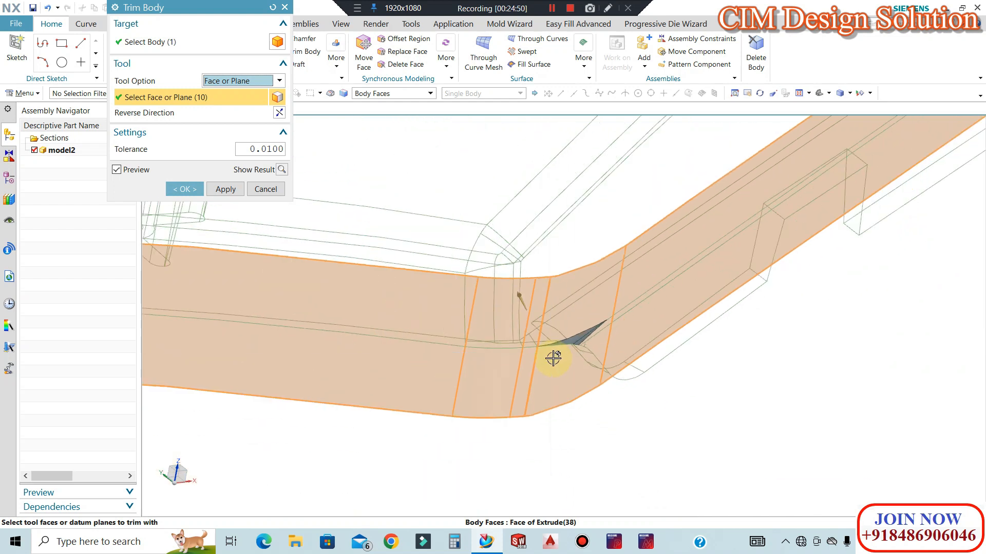
click(280, 113)
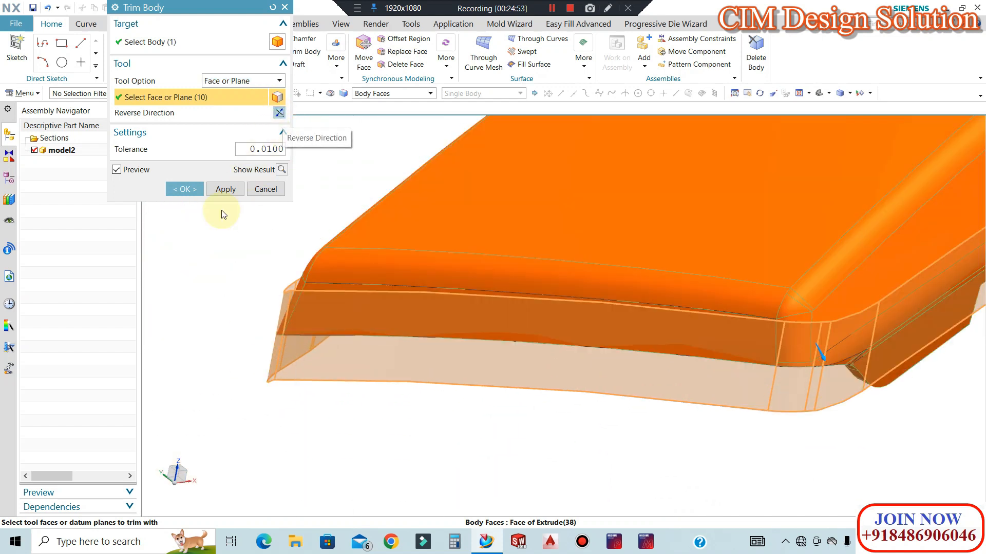
click(189, 190)
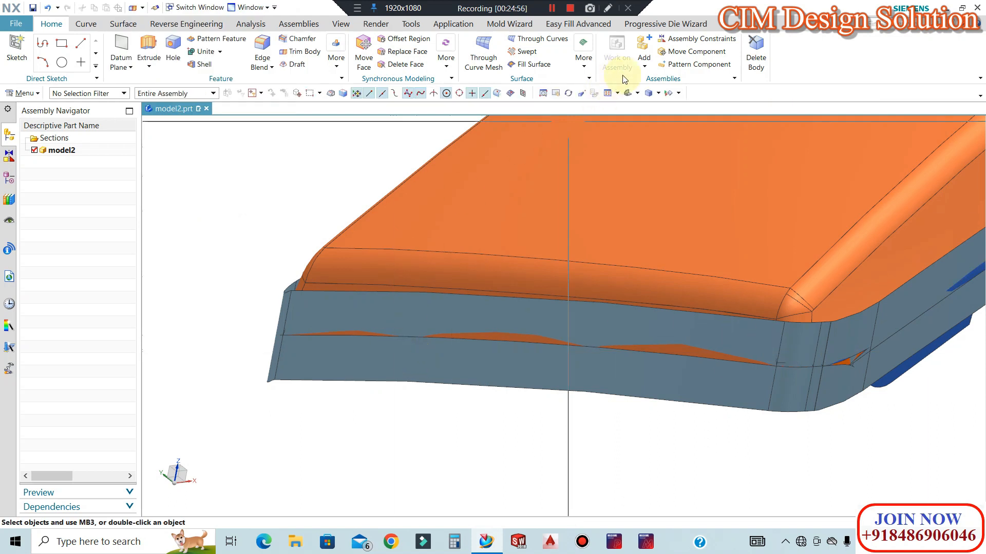
Delete the extruded sheet body around the part's end.
click(766, 51)
click(646, 363)
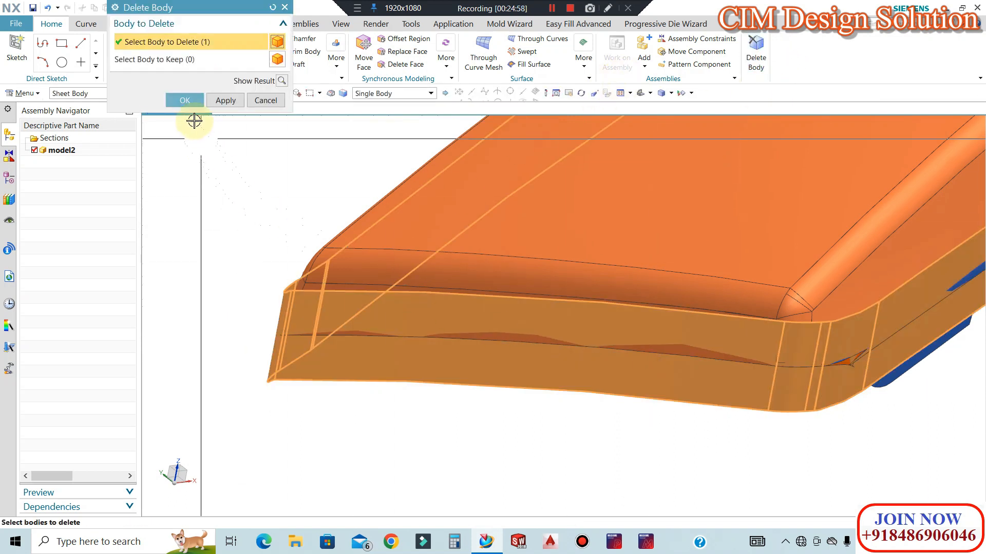
click(191, 100)
Start editing object display with selection limited to faces and pick the small orange triangular face at the part's end corner.
scroll(756, 356, up, 3)
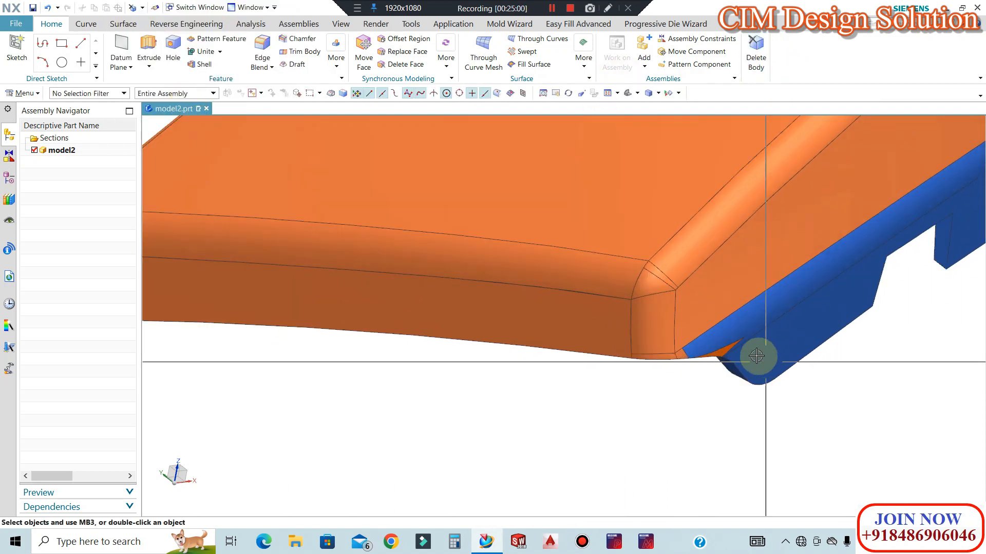
scroll(756, 356, up, 5)
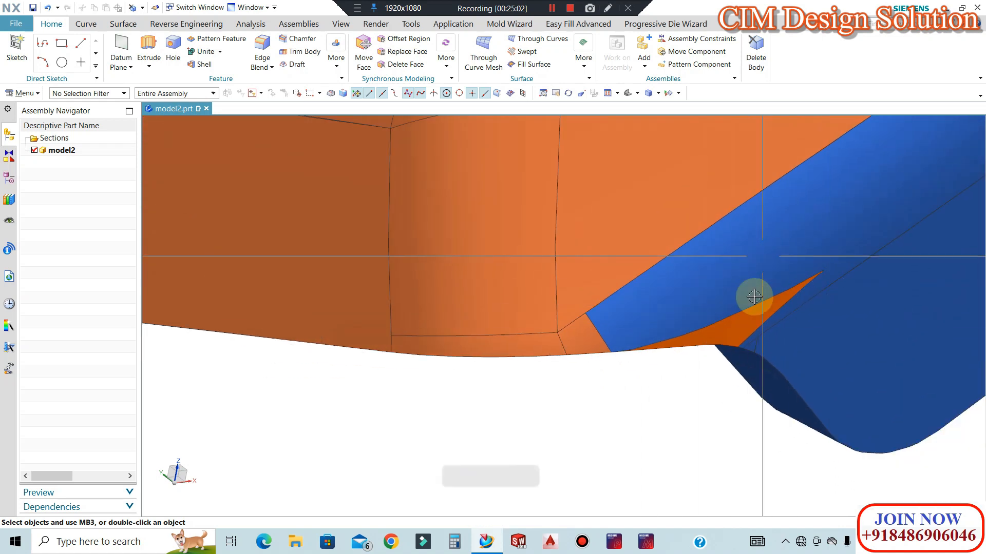
scroll(605, 319, down, 3)
scroll(616, 297, up, 3)
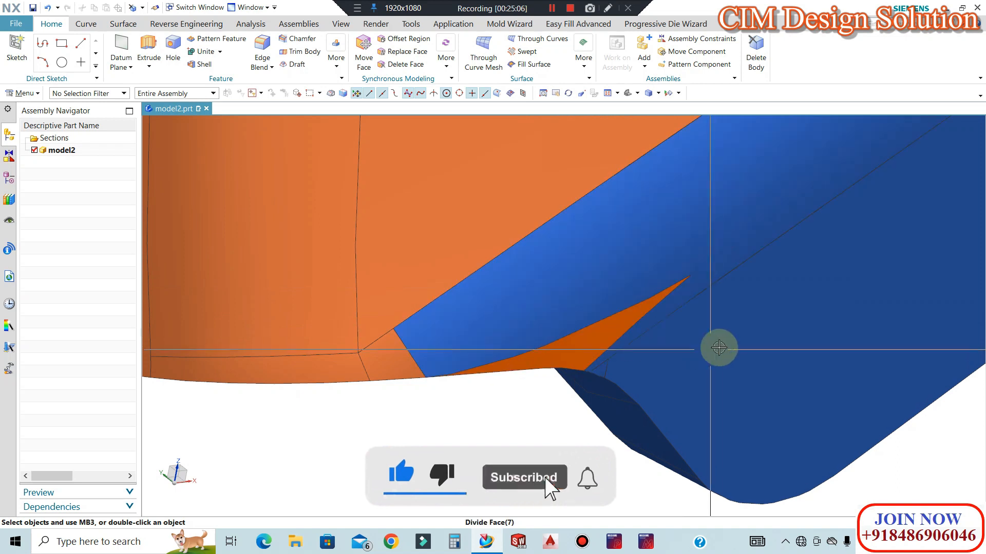
key(ctrl+j)
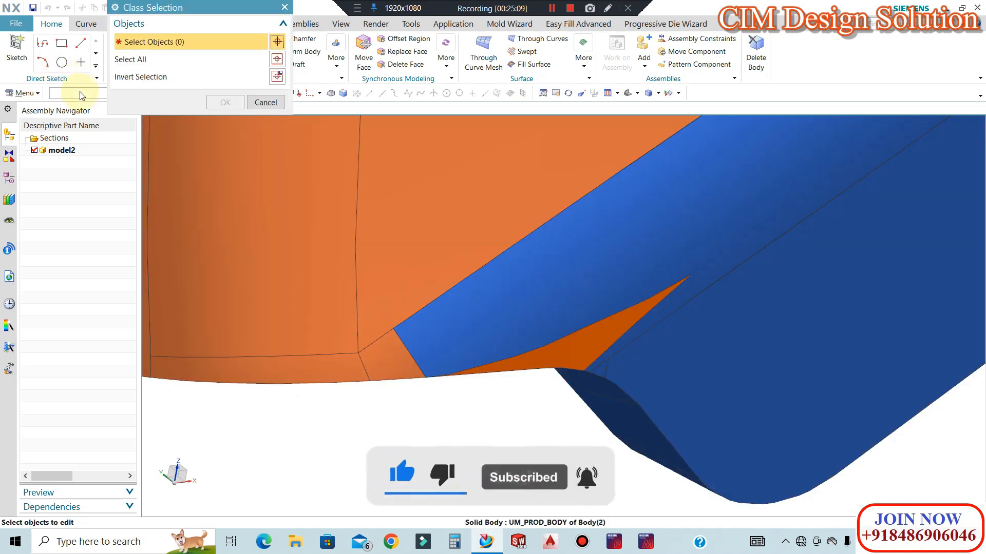
click(79, 92)
click(79, 145)
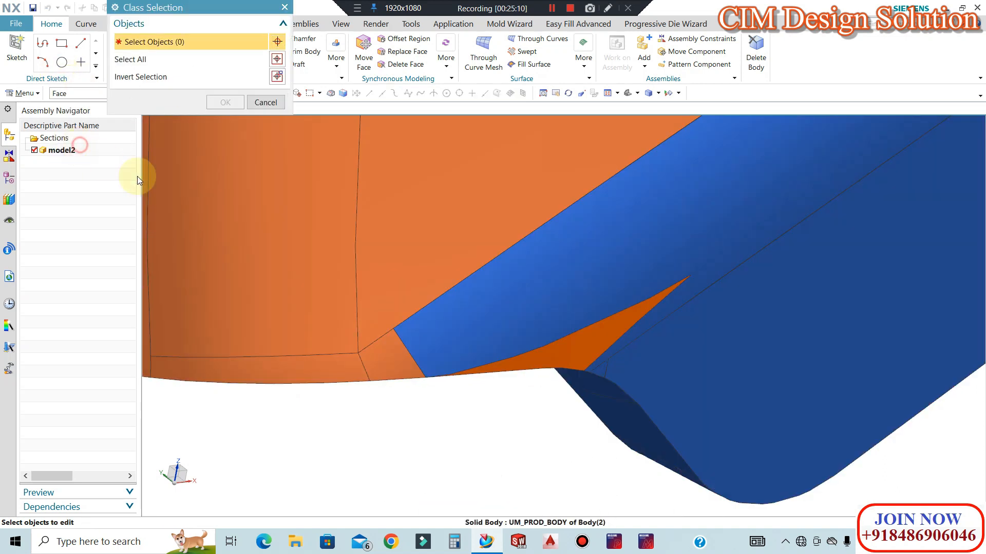
middle_drag(477, 392, 579, 334)
scroll(661, 294, up, 10)
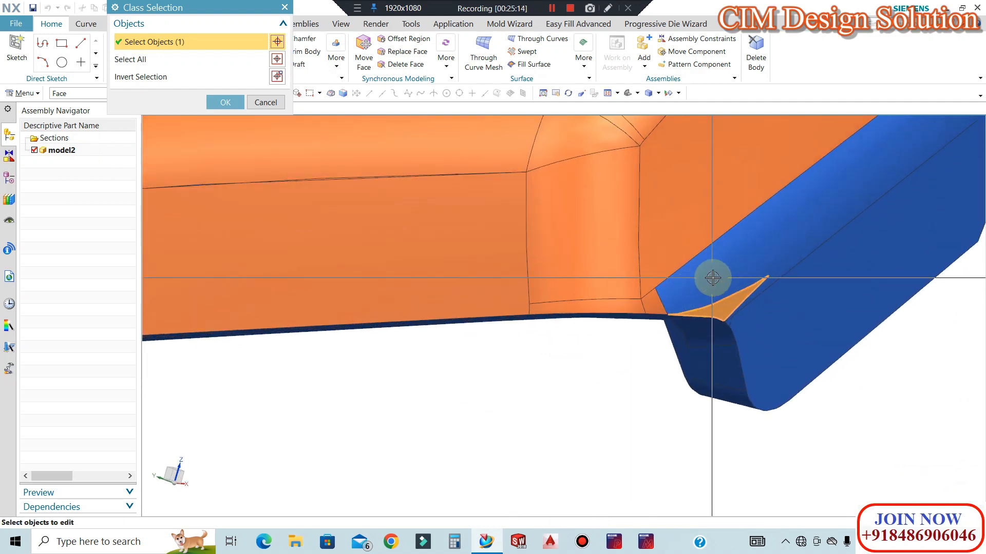
scroll(653, 319, down, 2)
scroll(616, 326, up, 1)
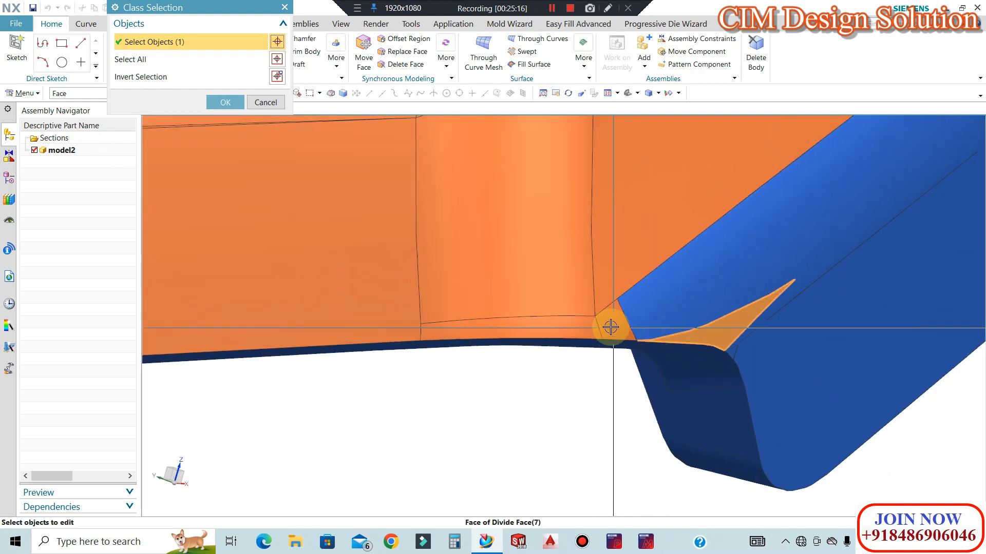
Add the small sliver faces at the opposite corner and recolor the selected faces by inheriting the adjoining blue face's display.
scroll(718, 303, down, 3)
scroll(667, 311, down, 2)
scroll(722, 304, up, 1)
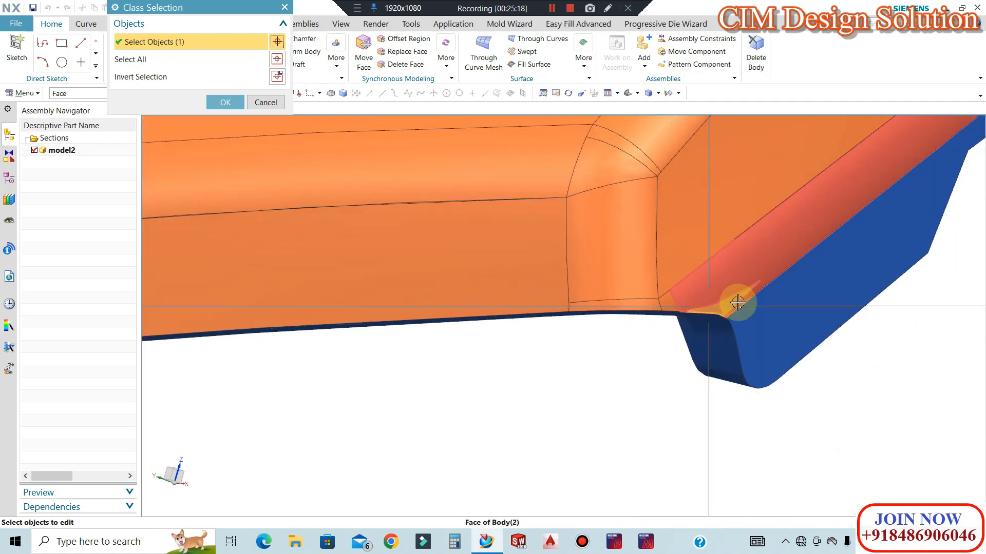
scroll(642, 319, down, 2)
middle_drag(667, 328, 717, 341)
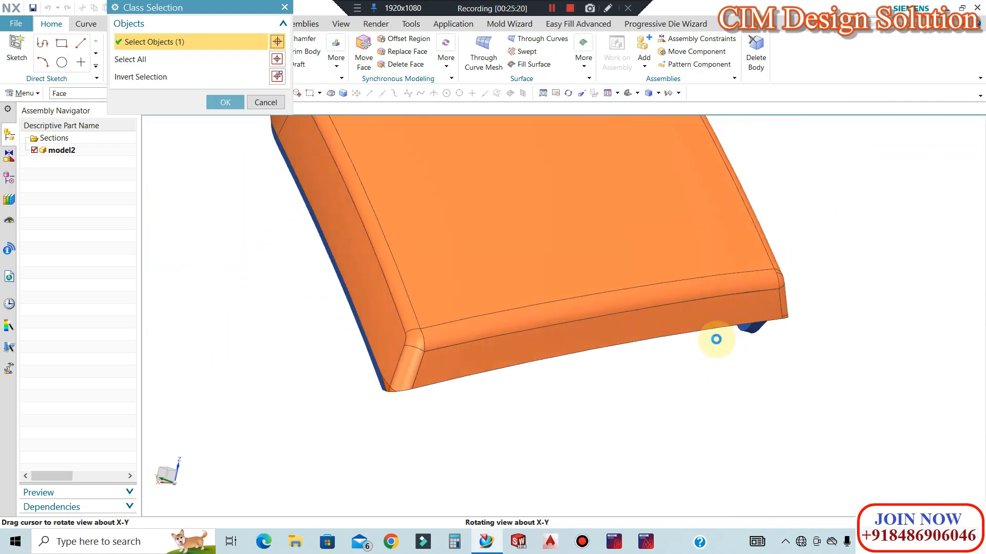
scroll(375, 387, up, 5)
scroll(389, 381, up, 1)
click(402, 378)
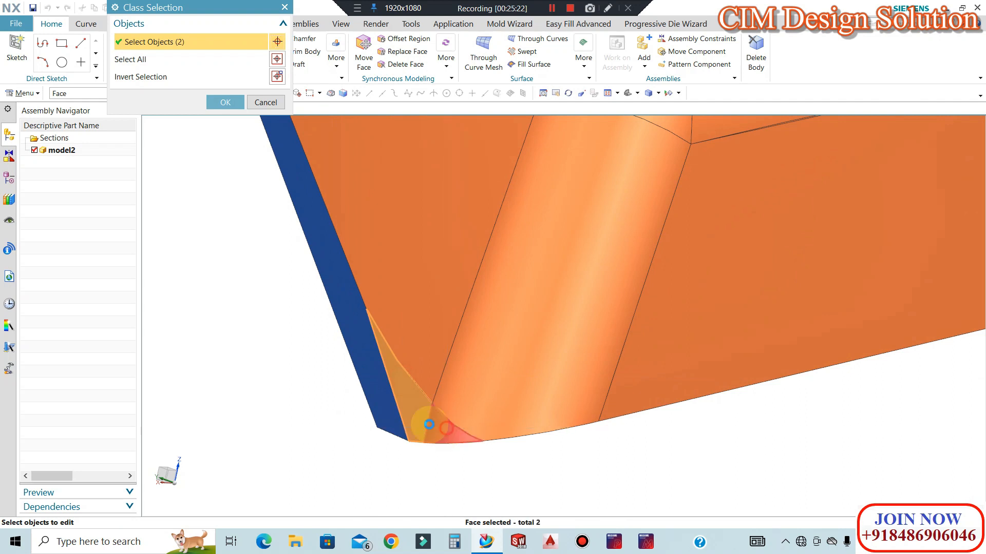
middle_click(246, 241)
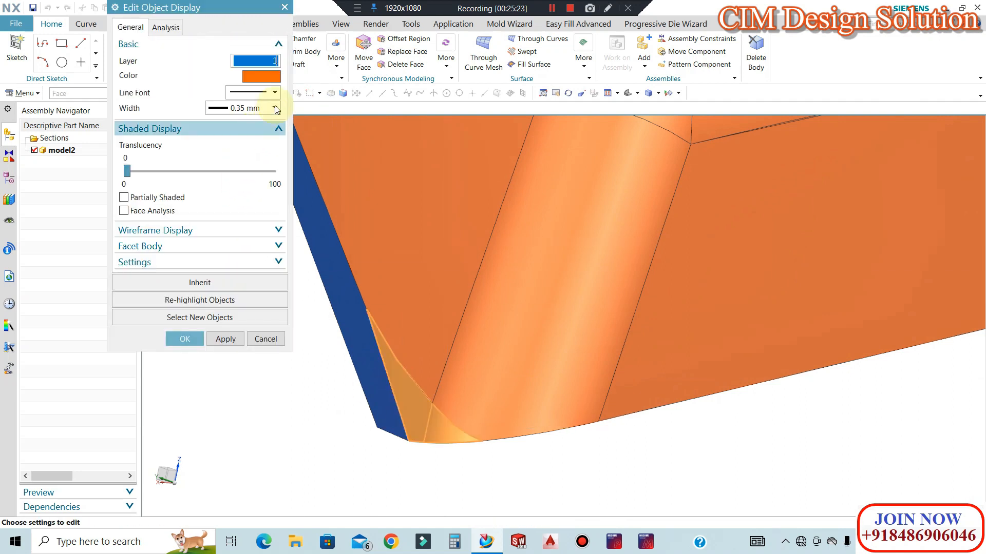
click(220, 281)
click(322, 245)
click(229, 70)
middle_click(359, 238)
Show the hidden parting surface, examine how it meets the part's corner and lower side edge, and hide it again.
middle_drag(358, 238, 409, 163)
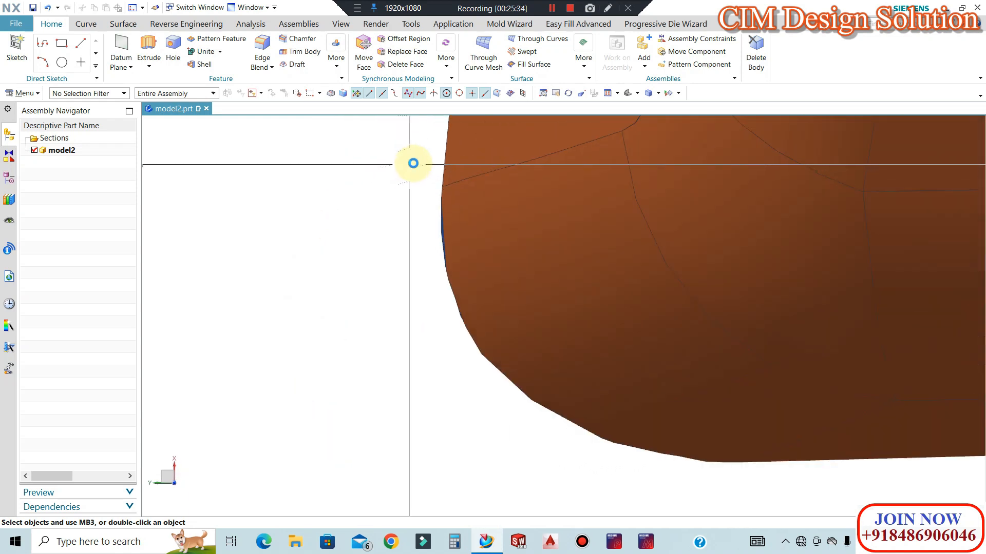
middle_drag(469, 225, 408, 159)
right_click(376, 183)
click(399, 229)
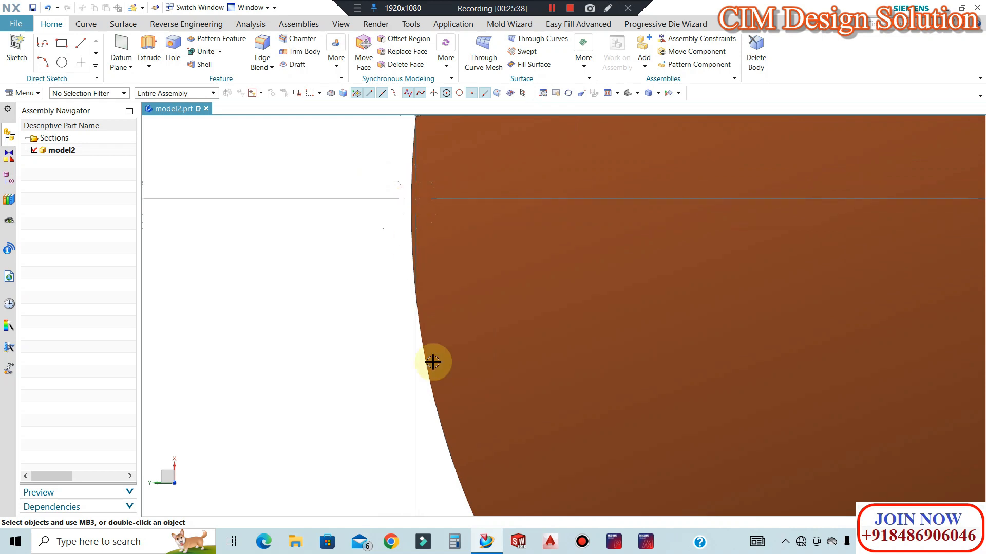
middle_drag(274, 272, 446, 334)
scroll(469, 308, up, 10)
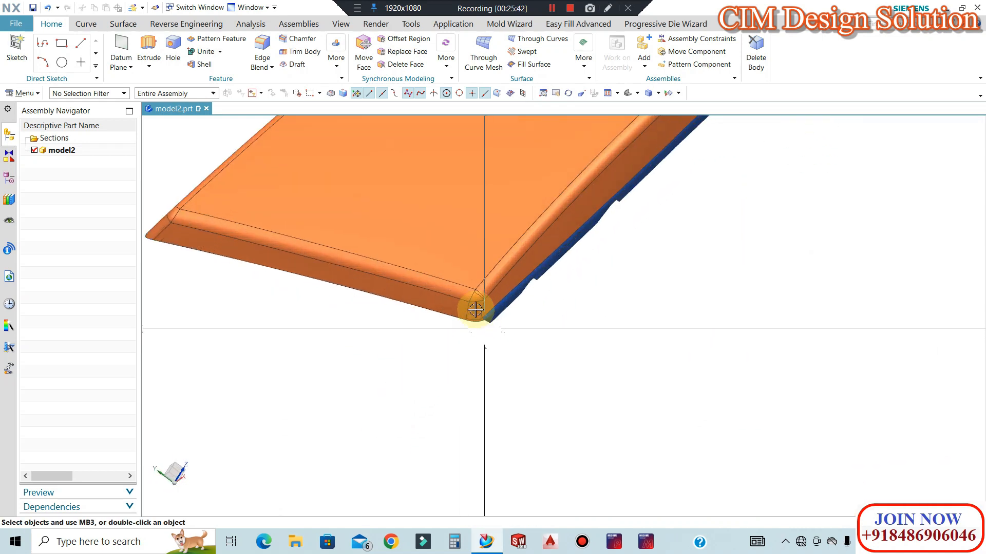
key(ctrl+shift+k)
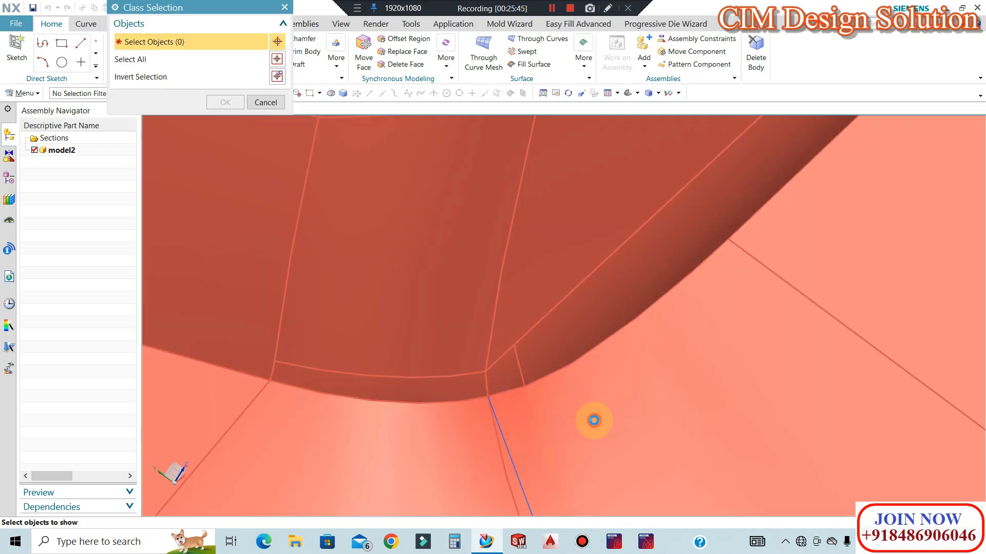
click(592, 420)
middle_click(581, 386)
mouse_move(582, 386)
middle_down()
mouse_move(576, 326)
mouse_move(568, 334)
mouse_move(603, 285)
mouse_move(552, 366)
mouse_move(588, 288)
mouse_move(647, 292)
mouse_move(648, 275)
mouse_move(642, 319)
middle_up()
scroll(640, 321, down, 4)
scroll(730, 314, up, 4)
scroll(534, 318, up, 3)
scroll(576, 285, down, 5)
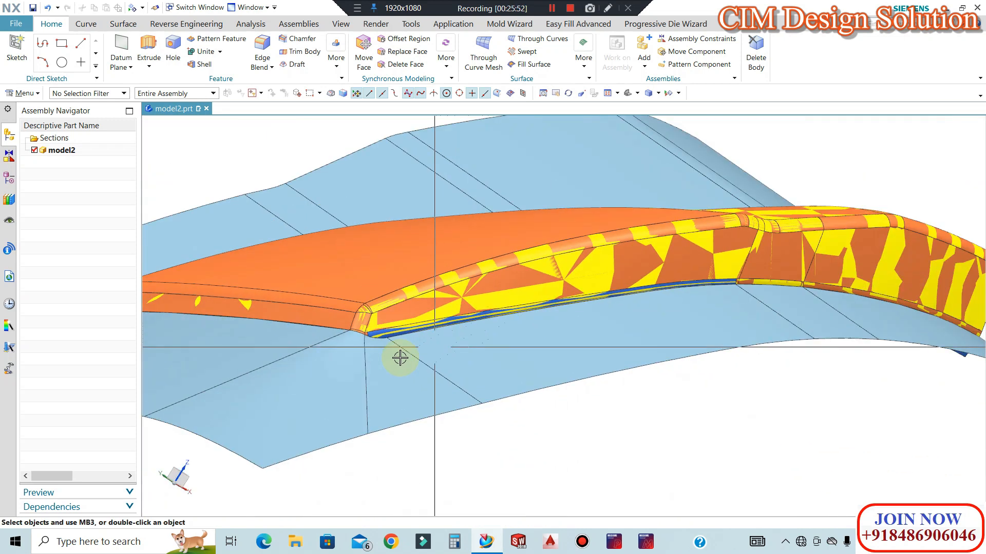
right_drag(385, 353, 390, 425)
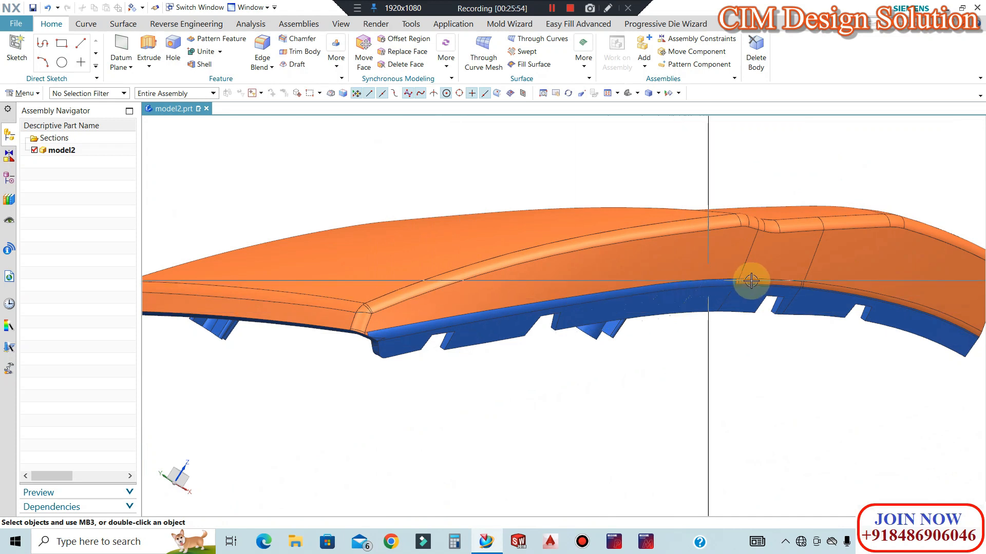
scroll(697, 282, up, 2)
key(ctrl+j)
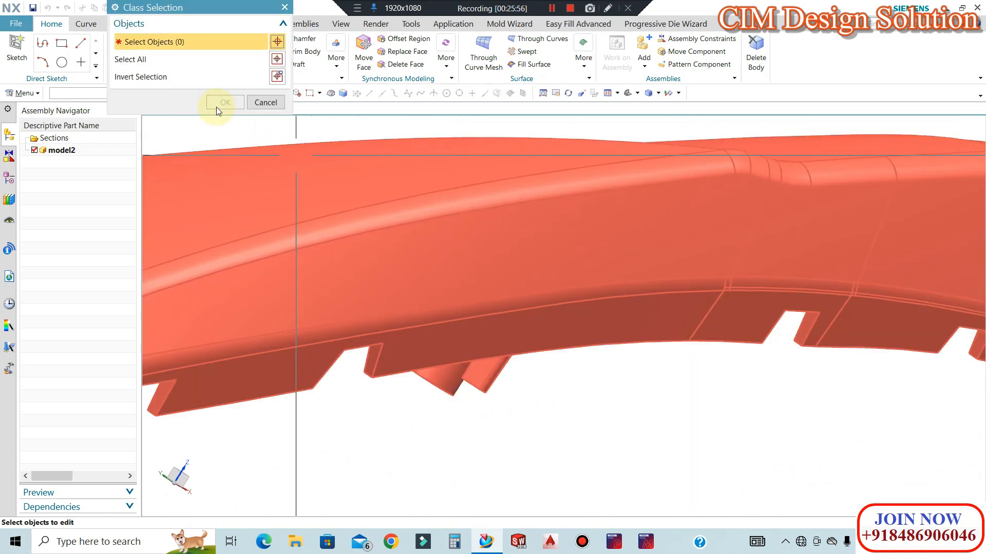
click(57, 150)
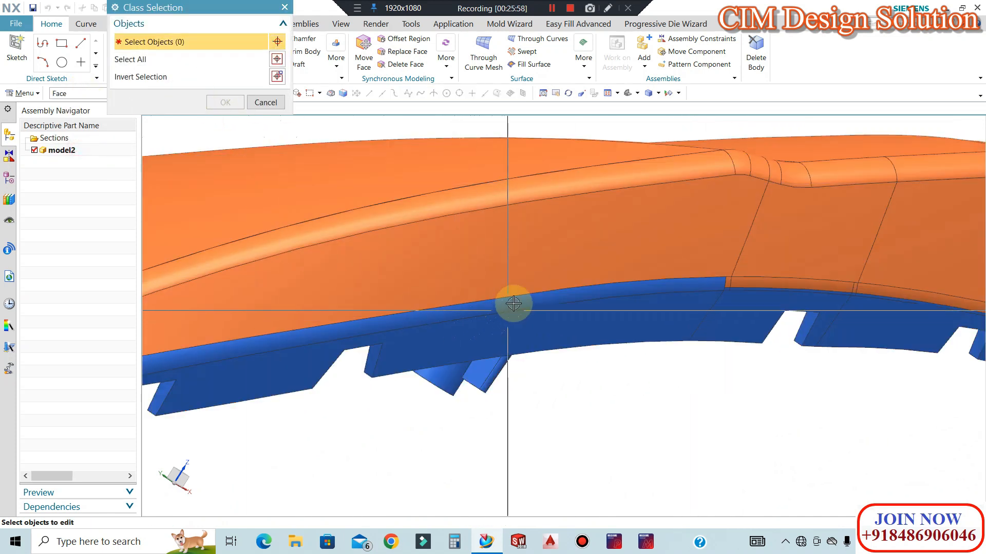
click(514, 302)
scroll(704, 275, up, 5)
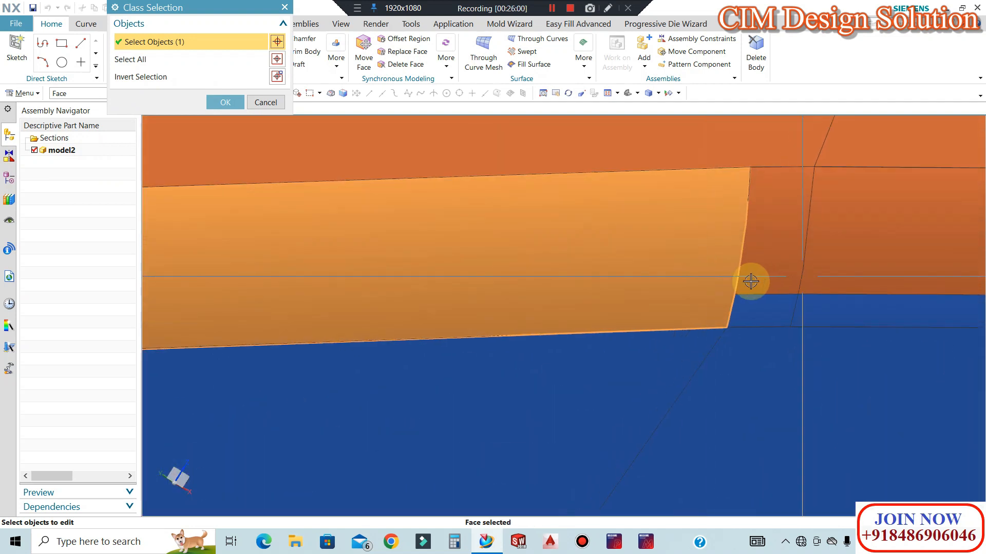
scroll(841, 273, down, 8)
scroll(288, 345, up, 5)
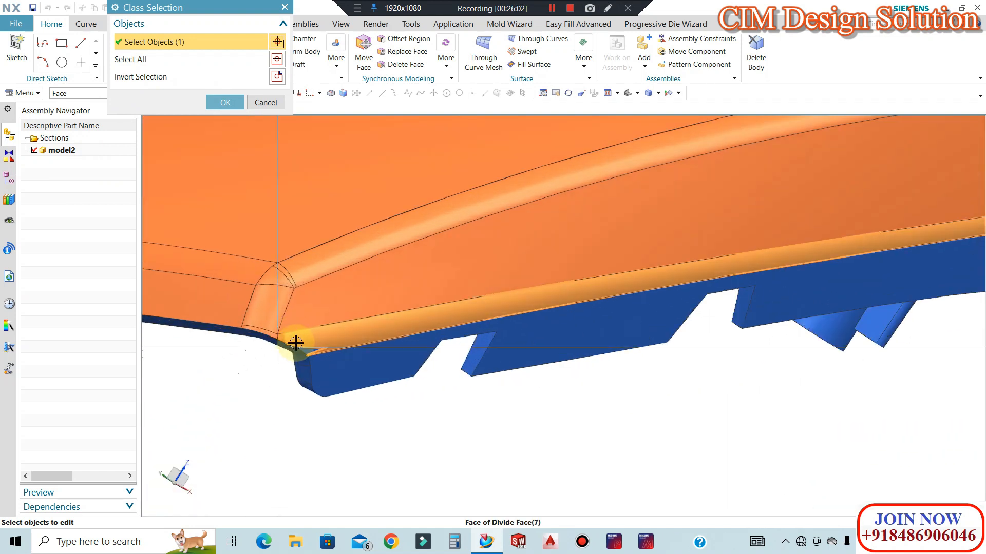
middle_click(318, 330)
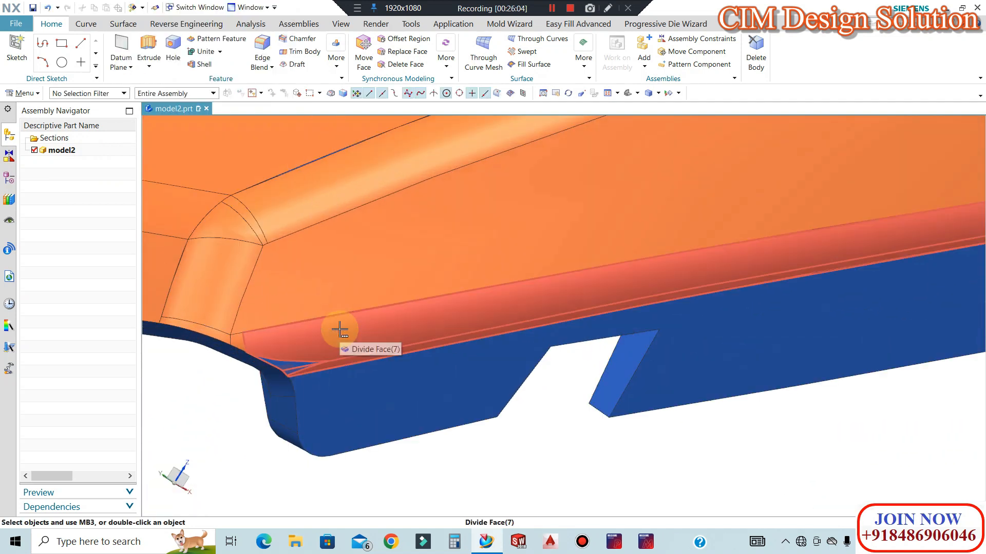
Make layer 100 visible and split the long blue side face with the curve that runs along it.
key(ctrl+l)
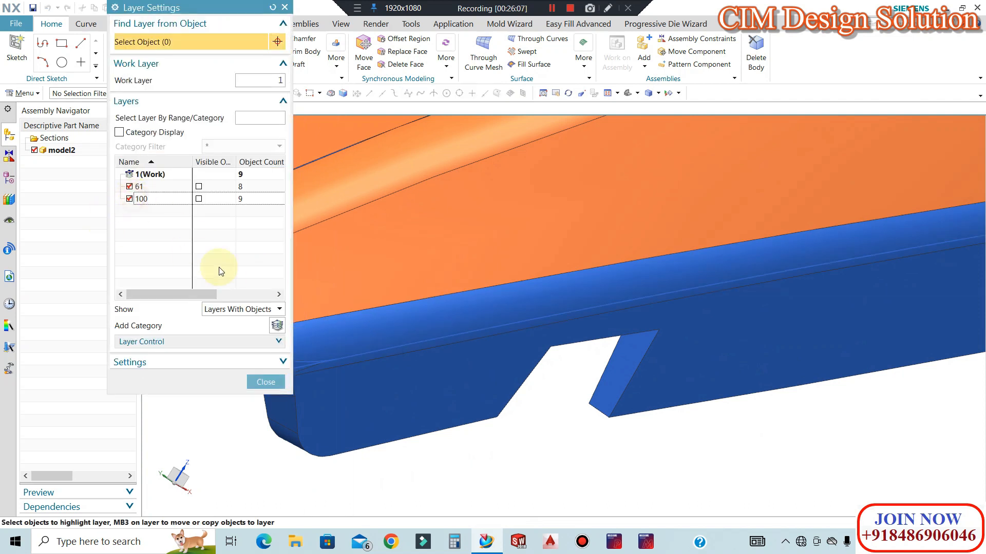
click(262, 381)
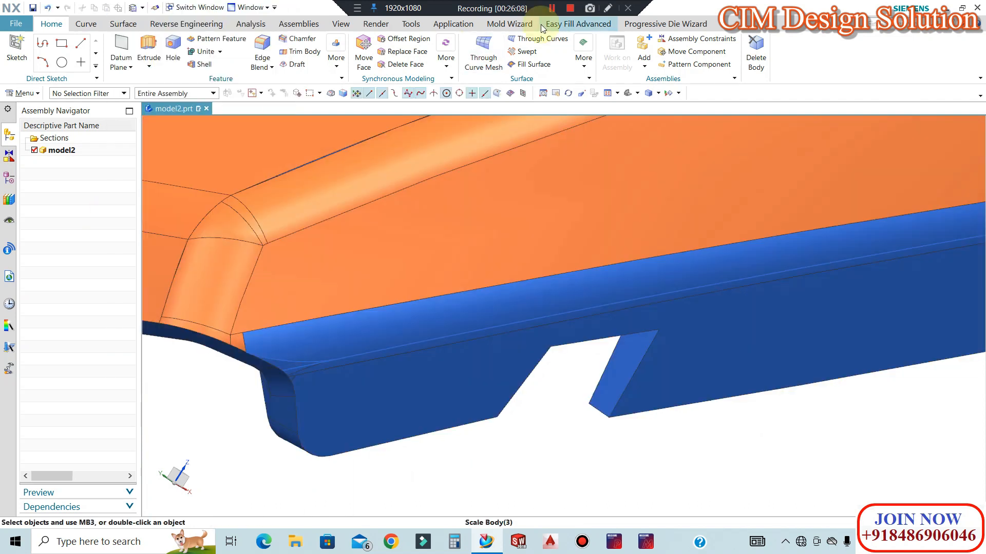
click(514, 24)
click(671, 45)
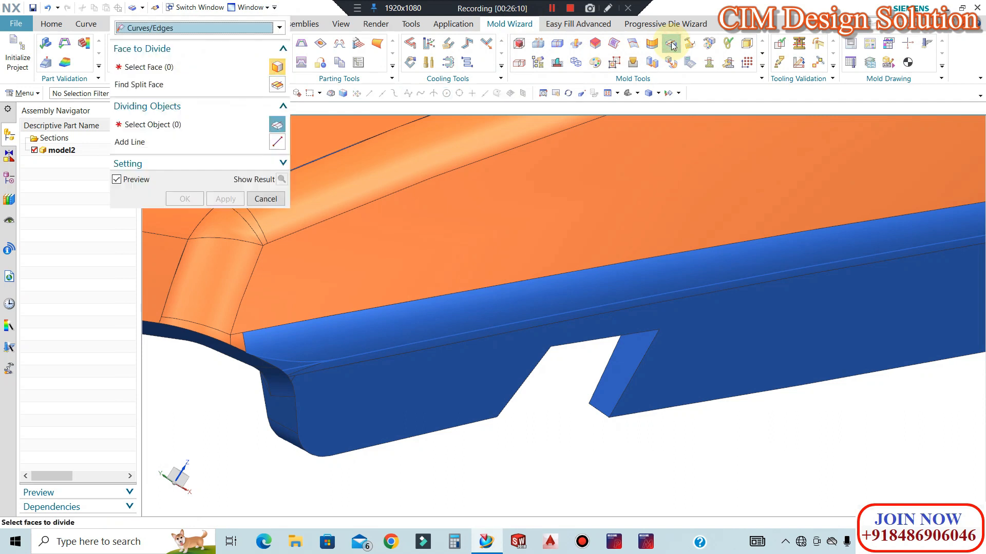
click(498, 306)
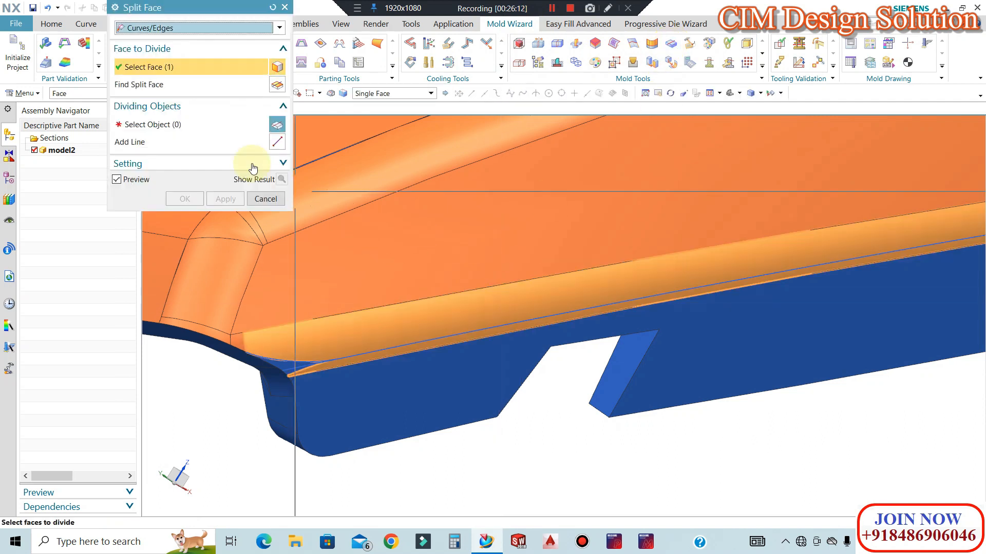
click(182, 113)
click(180, 109)
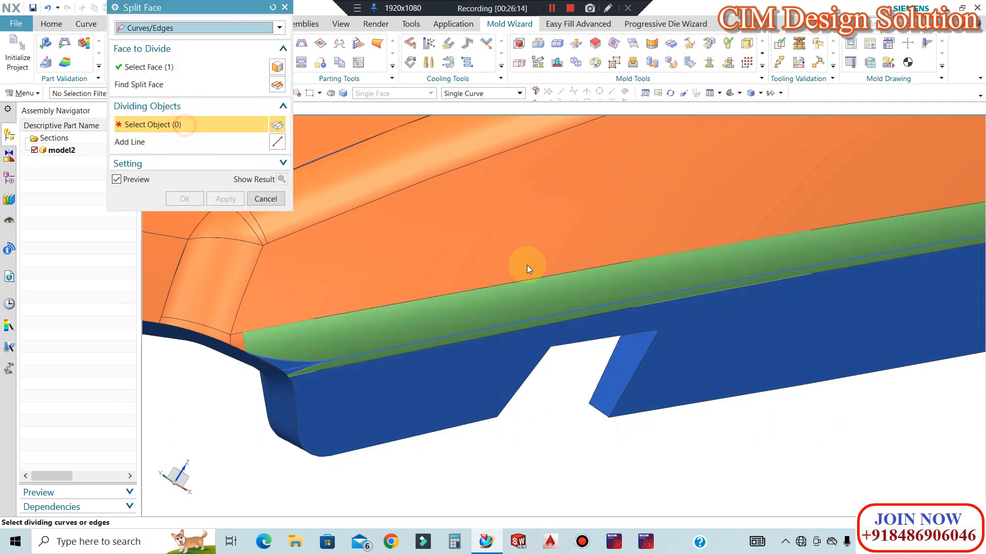
click(616, 303)
scroll(616, 308, down, 5)
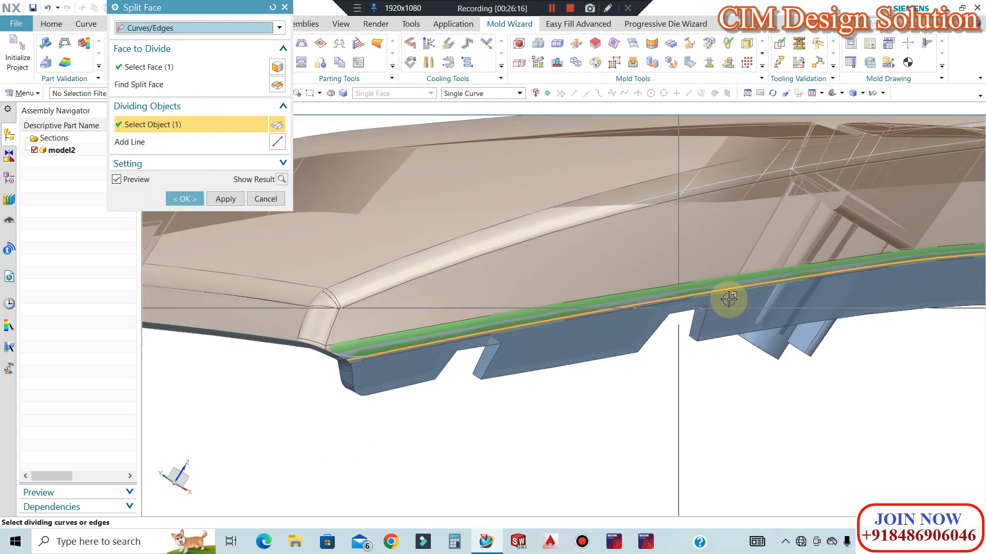
scroll(883, 246, up, 6)
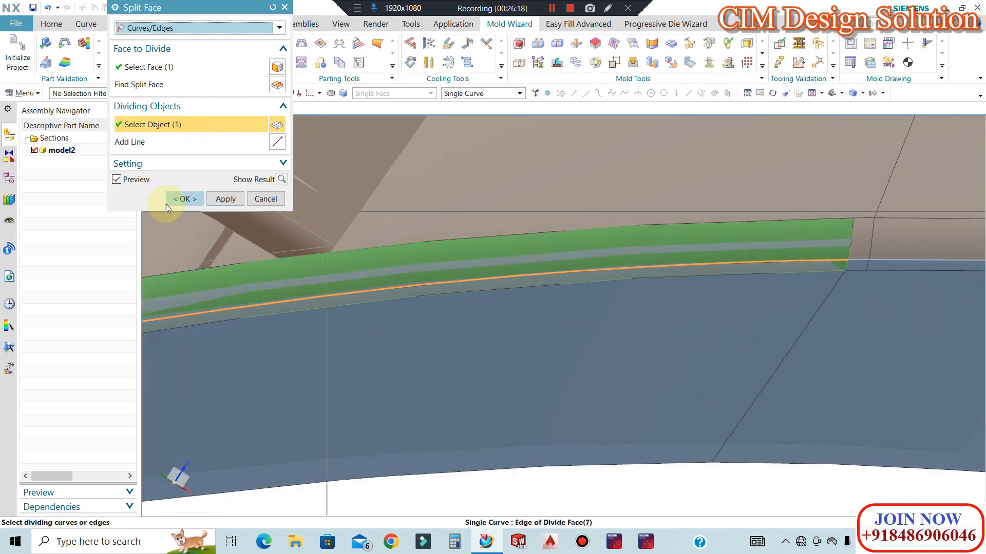
click(174, 199)
scroll(687, 263, down, 5)
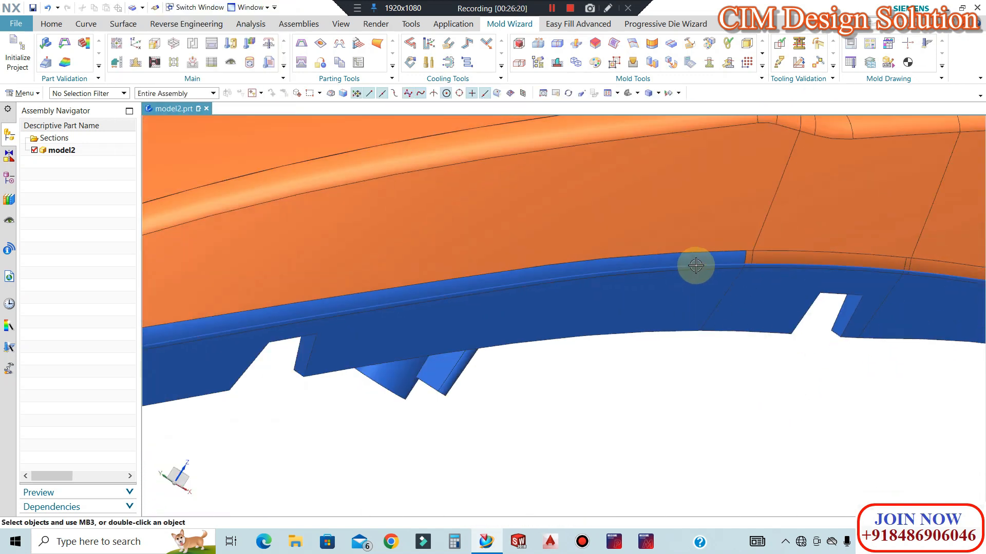
Recolor the upper portion of the split side face by inheriting the display of the adjoining orange side wall.
key(ctrl+j)
click(87, 92)
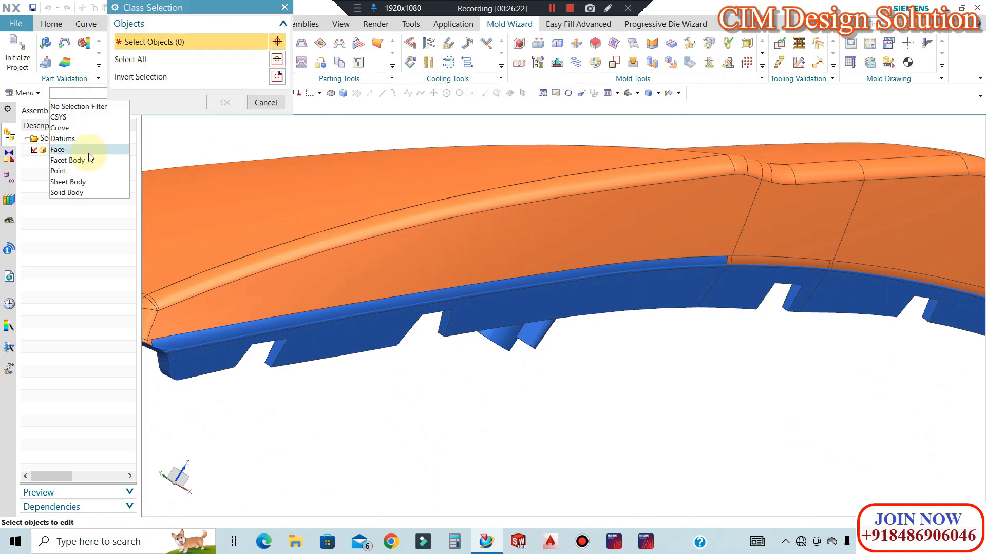
click(528, 281)
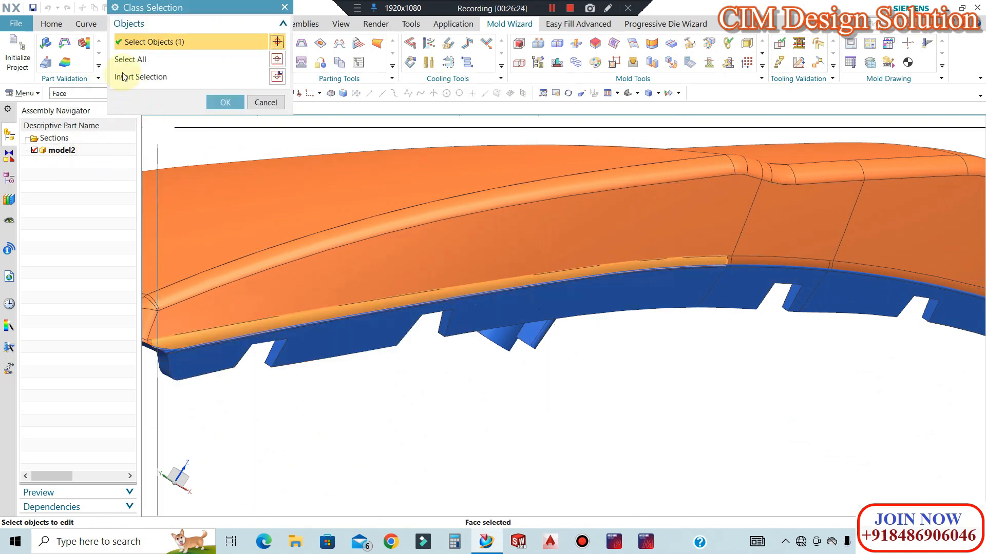
click(228, 101)
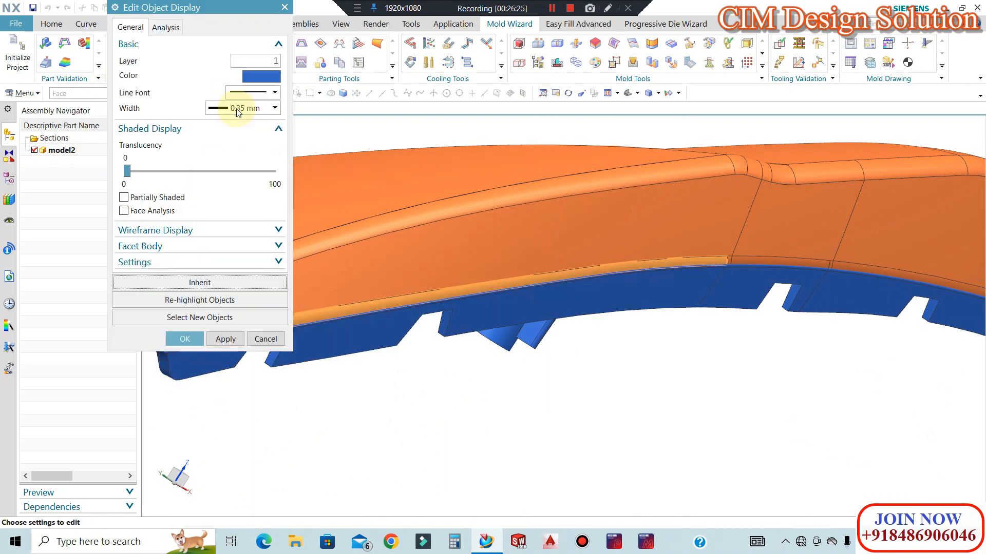
click(222, 278)
click(479, 249)
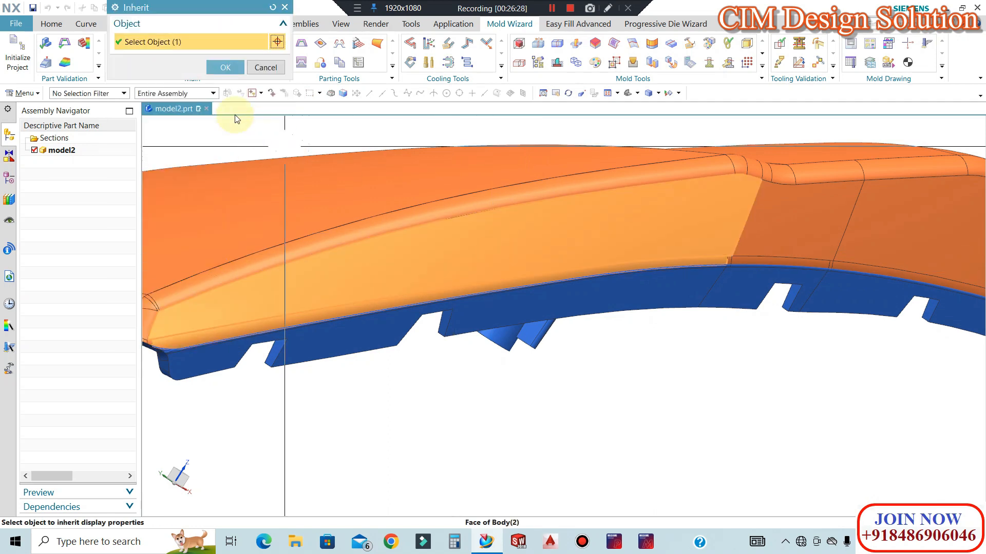
click(222, 67)
middle_drag(332, 220, 252, 308)
scroll(263, 308, up, 4)
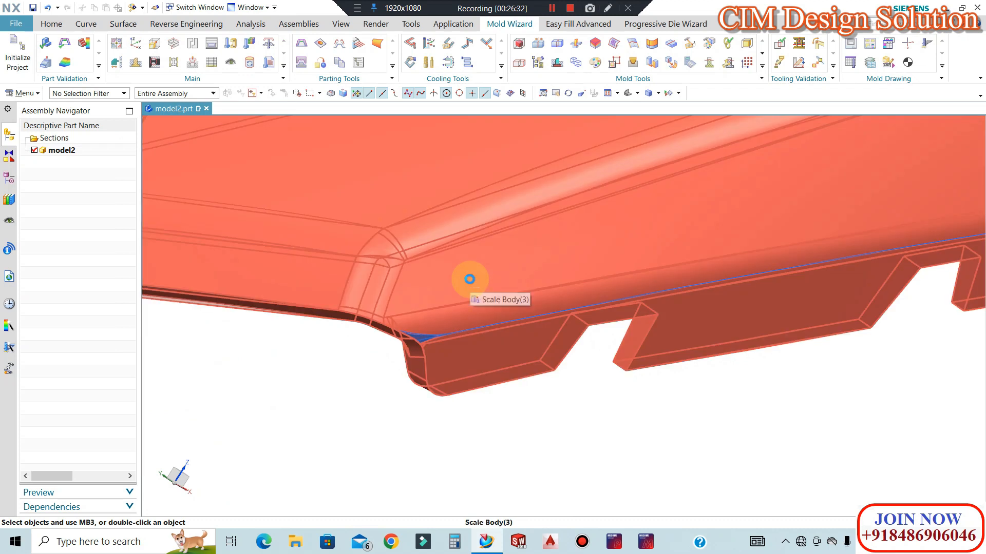
Turn off the visibility of layer 100.
key(ctrl+l)
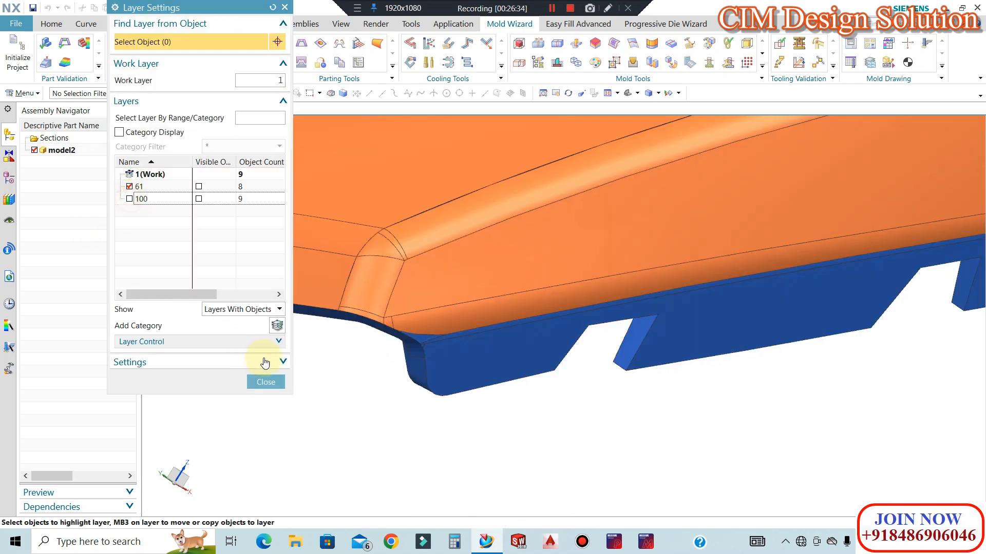
click(267, 381)
scroll(324, 305, down, 5)
middle_drag(478, 268, 523, 312)
key(ctrl+shift+k)
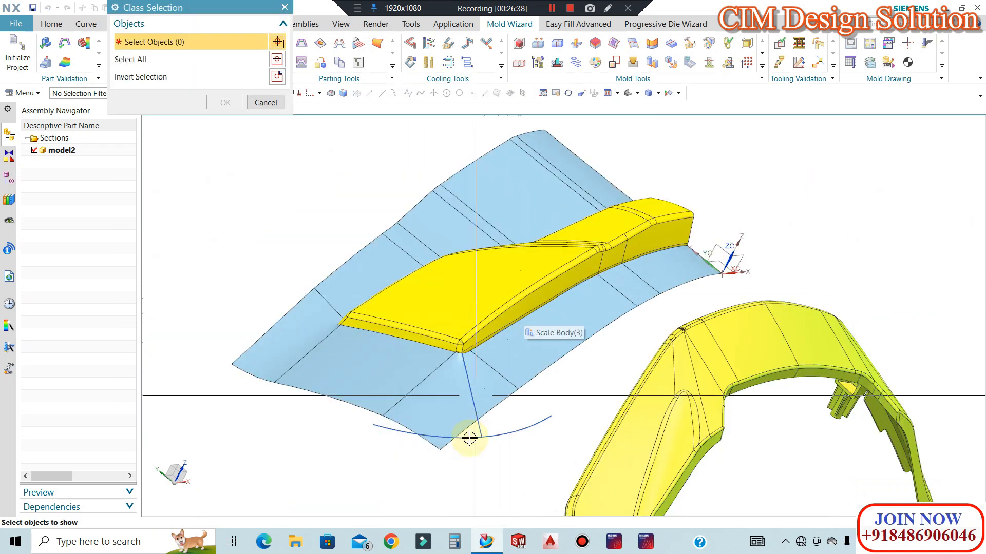
middle_click(474, 437)
Move the straight line and the curved line below the part's corner to the hidden construction layer.
scroll(524, 426, up, 2)
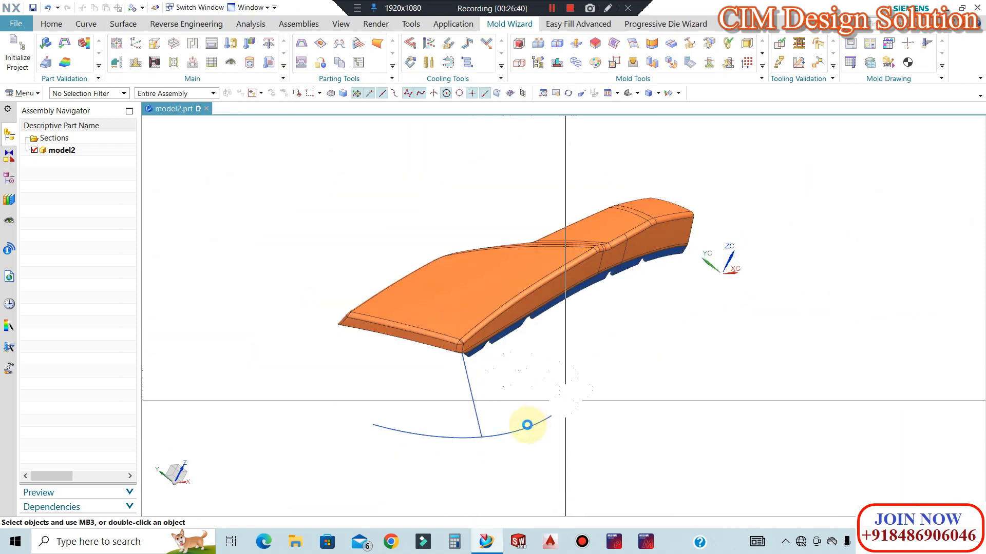
key(ctrl+j)
click(443, 388)
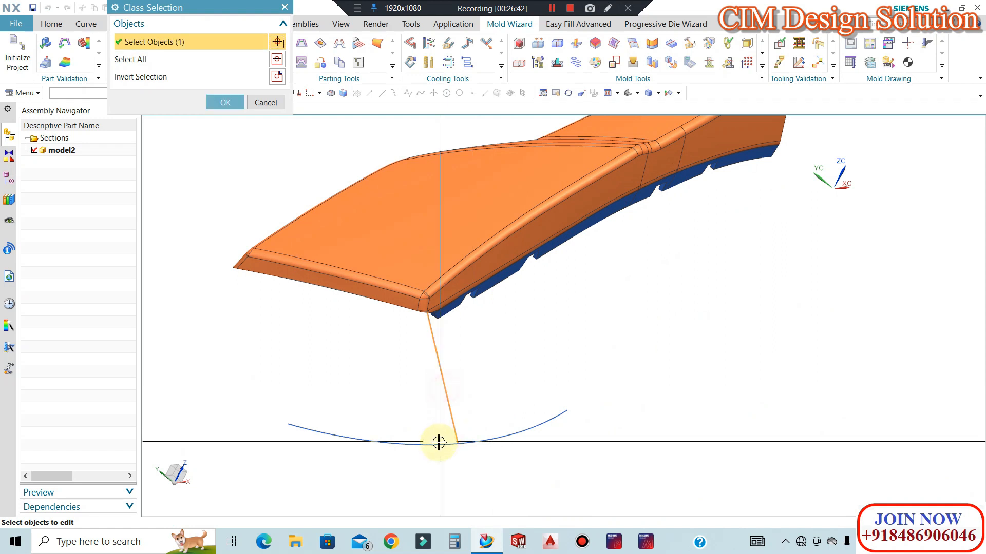
scroll(483, 281, up, 4)
scroll(470, 282, down, 4)
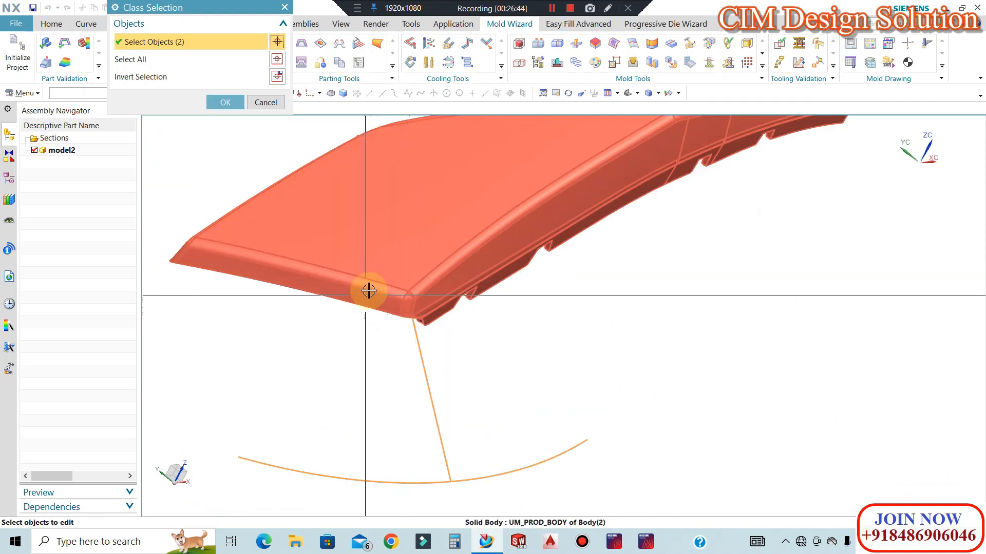
middle_click(342, 247)
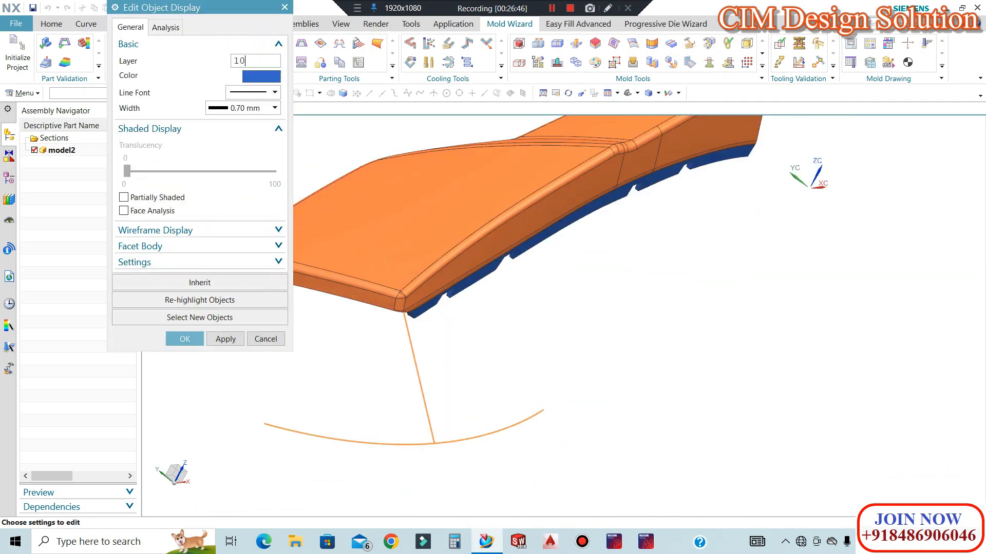
middle_click(261, 60)
Show the hidden parting surface sheet around the part.
middle_drag(483, 259, 622, 209)
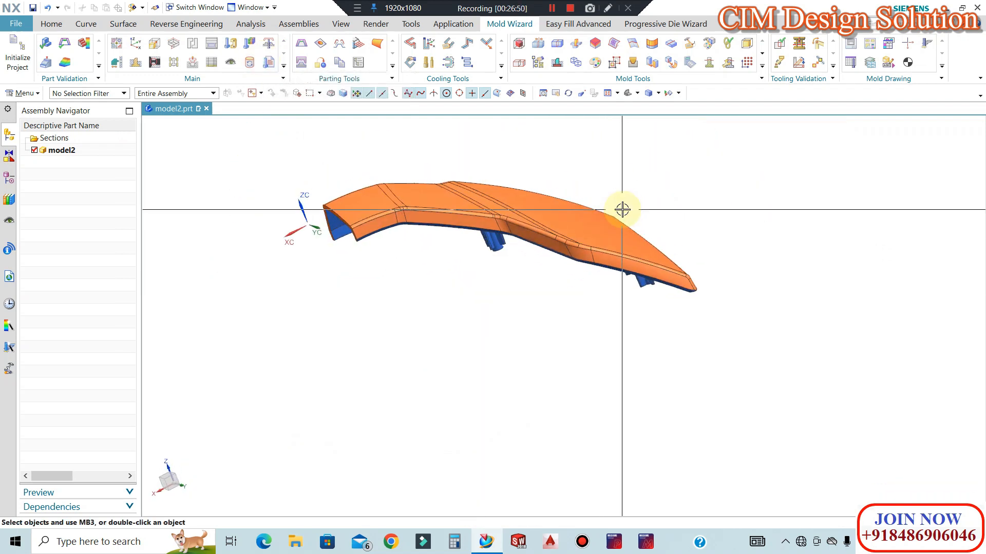
key(ctrl+shift+k)
middle_drag(688, 268, 594, 263)
click(684, 206)
middle_click(685, 250)
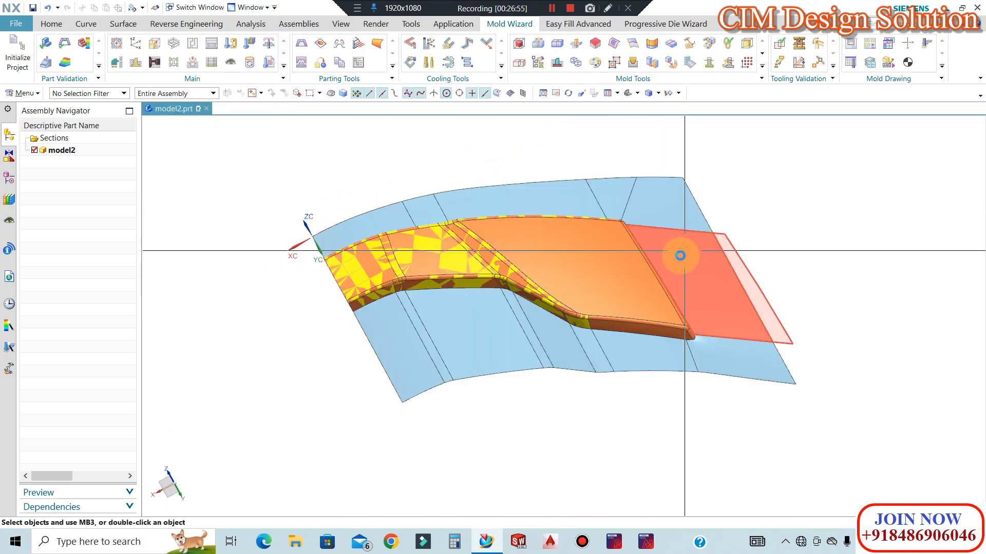
middle_drag(708, 259, 420, 152)
key(F8)
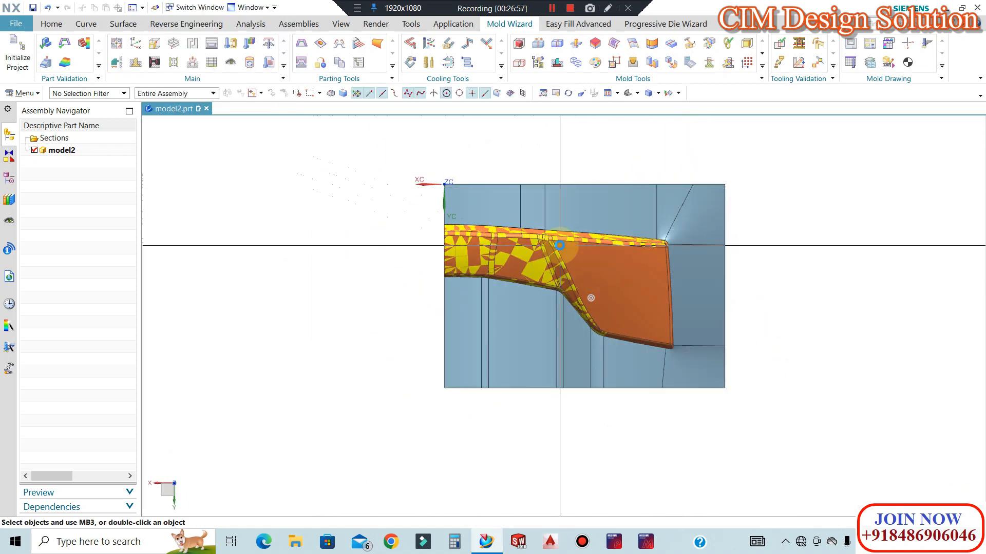
scroll(560, 246, up, 2)
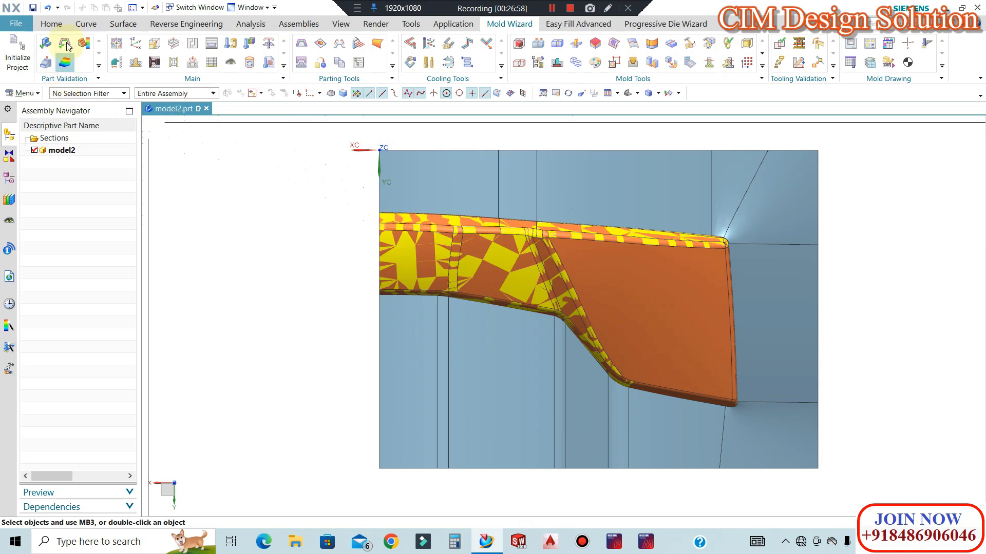
Mirror the parting surface sheet and the solid part body about the YC-ZC plane as associative copies.
click(124, 26)
scroll(619, 229, down, 2)
mouse_move(619, 229)
middle_down()
mouse_move(635, 229)
mouse_move(603, 148)
mouse_move(631, 171)
mouse_move(616, 216)
middle_up()
scroll(440, 214, up, 2)
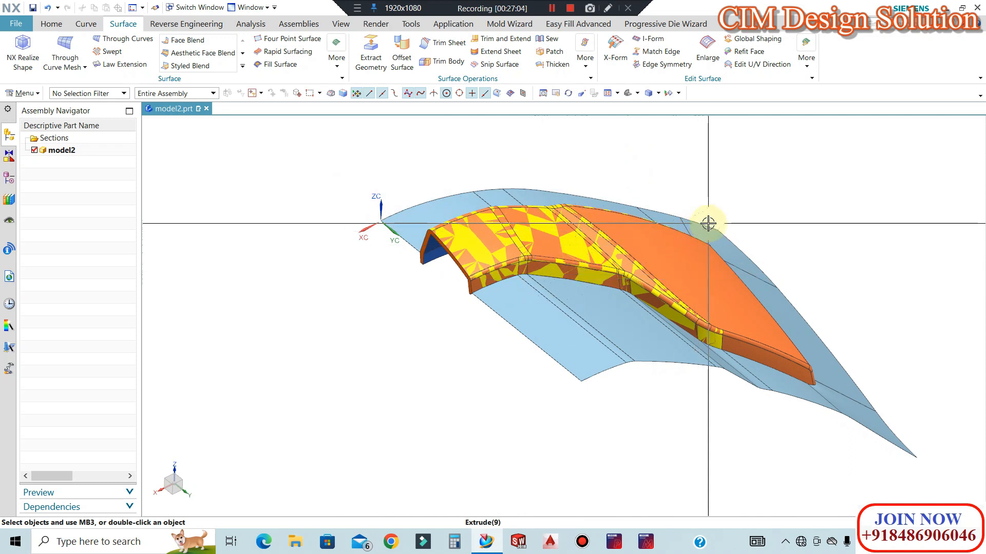
scroll(575, 200, up, 1)
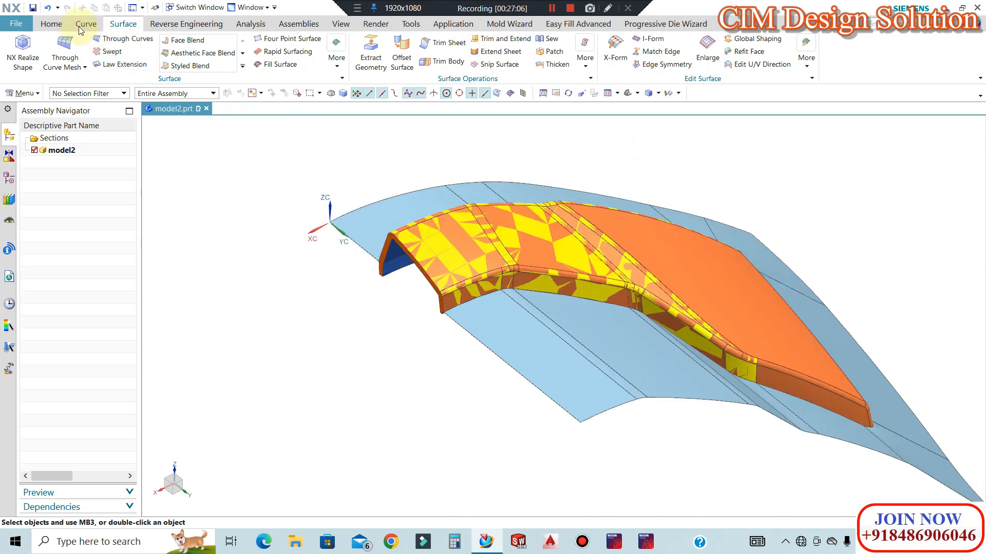
click(52, 24)
click(335, 58)
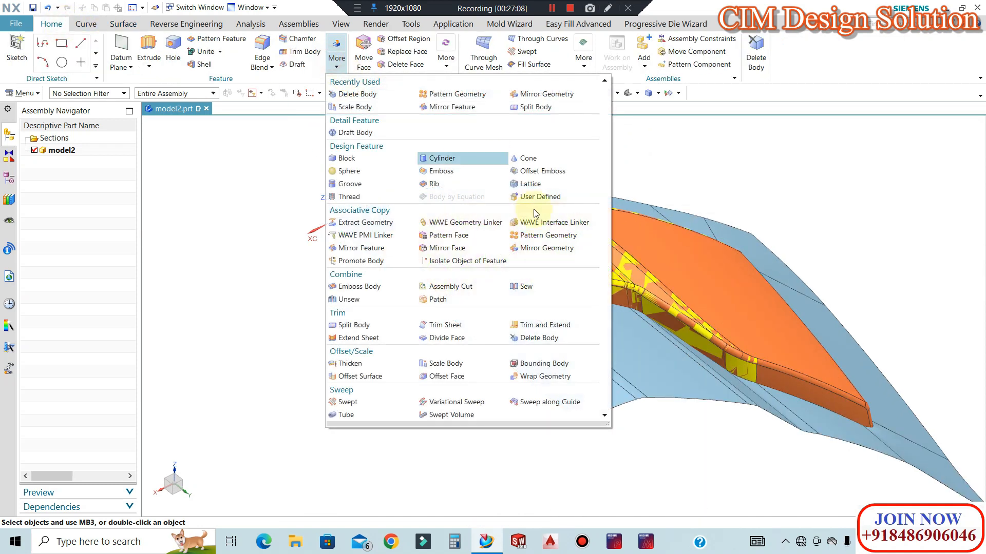
click(543, 252)
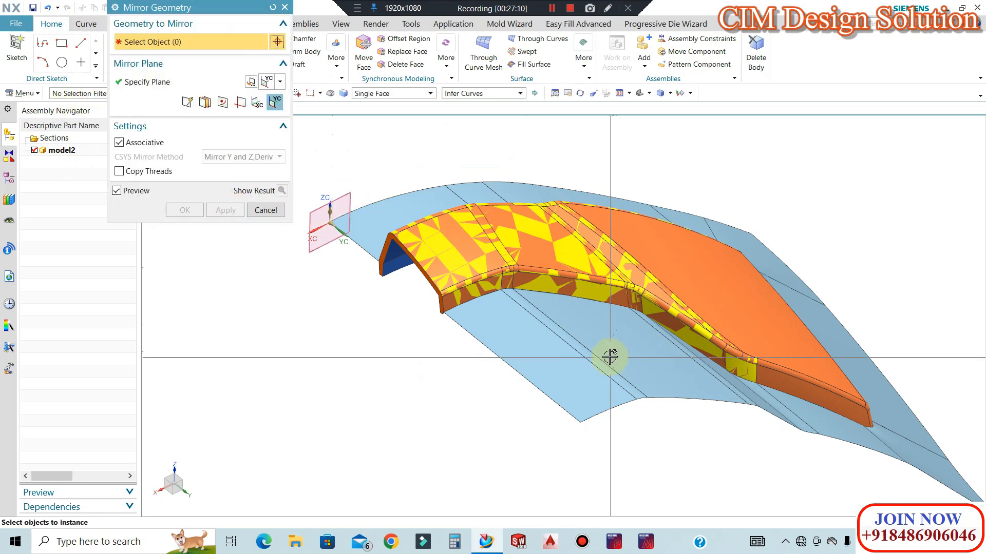
click(610, 355)
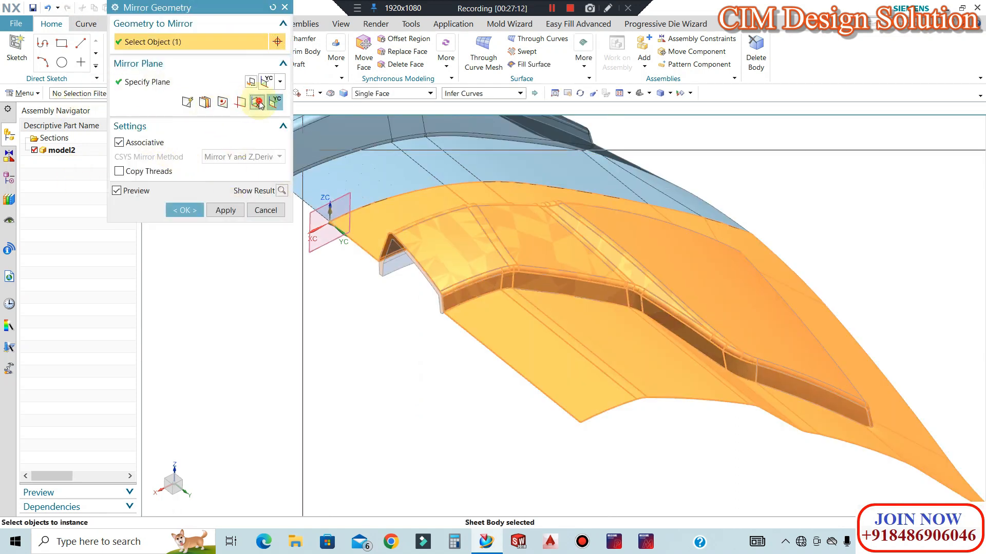
click(317, 223)
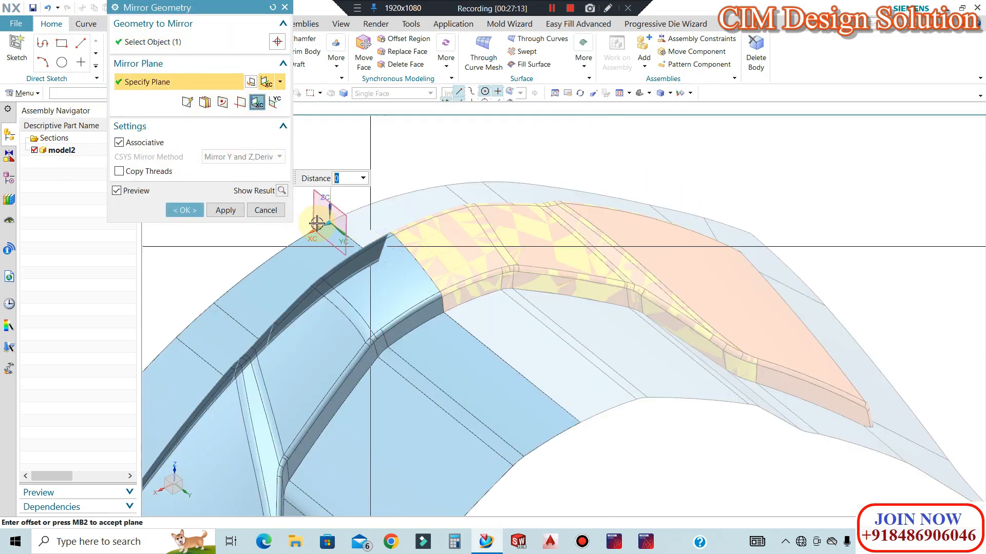
click(226, 210)
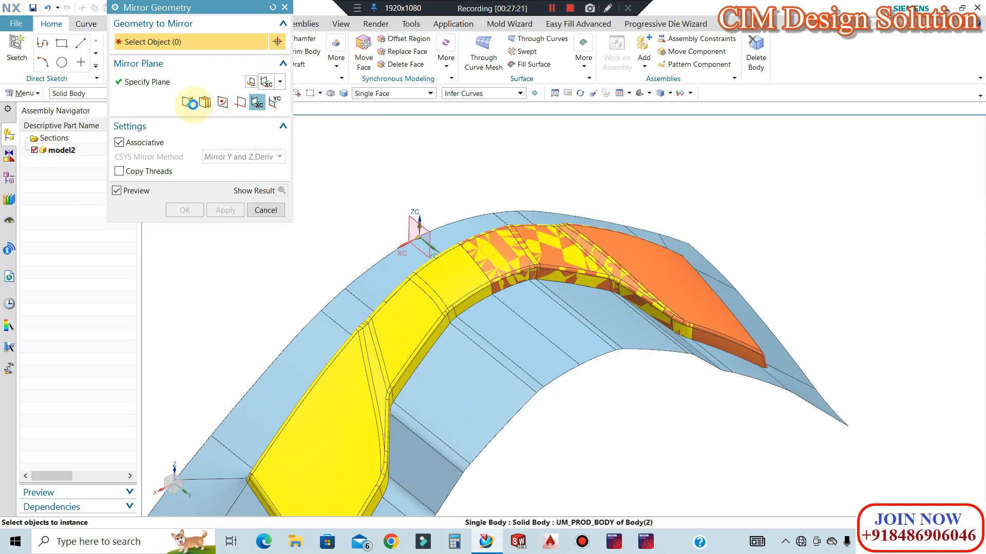
click(186, 211)
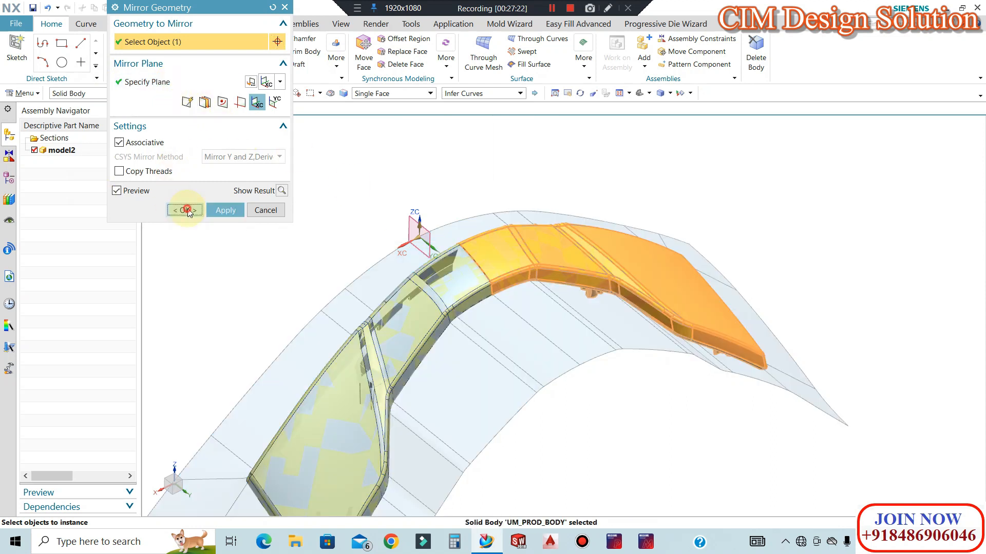
click(218, 211)
Examine the mirrored halves from several sides and inspect how the parting surface follows the part's lower edge near the middle.
middle_drag(590, 230, 595, 163)
key(F8)
scroll(539, 338, up, 4)
middle_drag(469, 301, 481, 247)
scroll(506, 352, down, 2)
middle_drag(507, 352, 475, 328)
scroll(580, 356, down, 1)
key(F8)
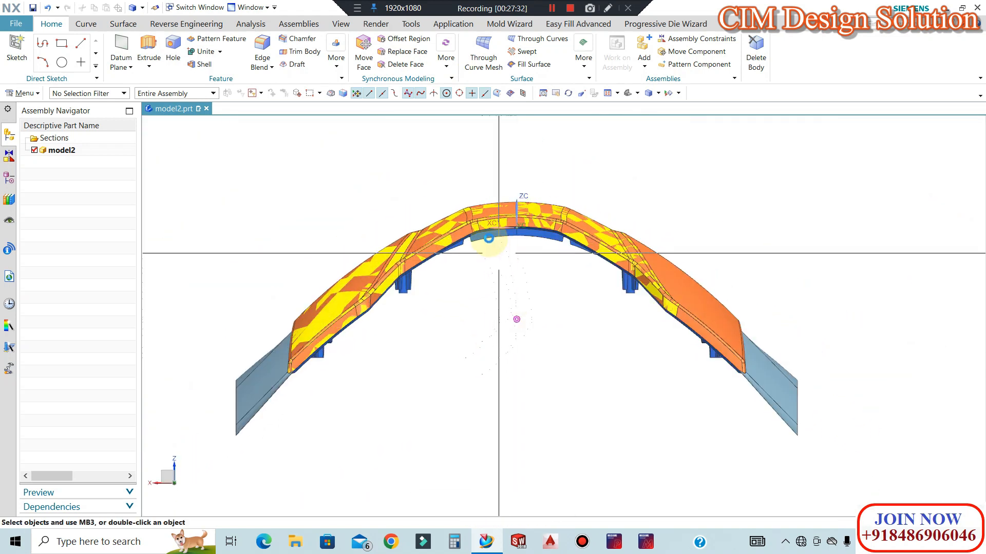
scroll(462, 227, up, 10)
scroll(547, 187, down, 3)
scroll(510, 174, up, 3)
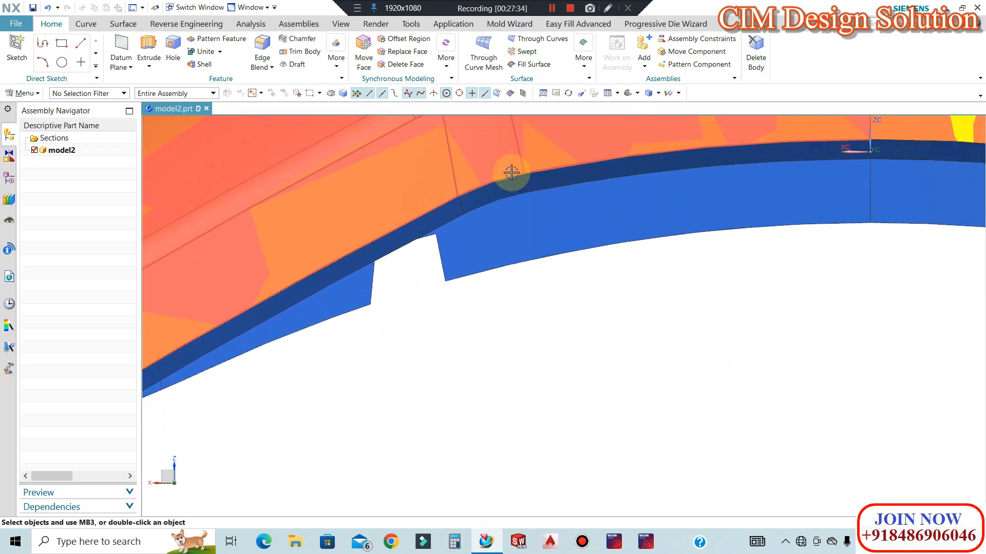
scroll(404, 212, up, 2)
scroll(515, 175, up, 6)
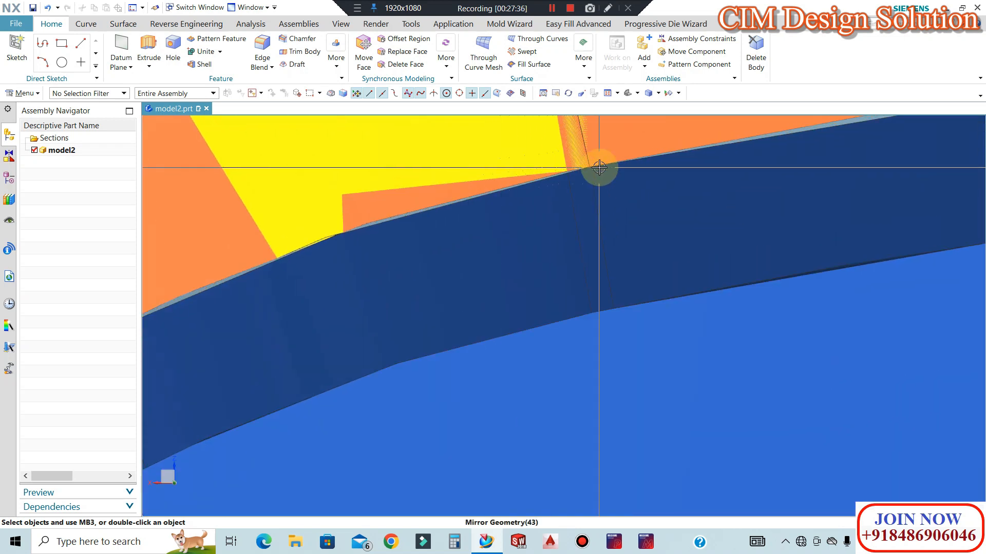
scroll(297, 203, down, 8)
middle_drag(627, 219, 566, 311)
scroll(606, 296, down, 3)
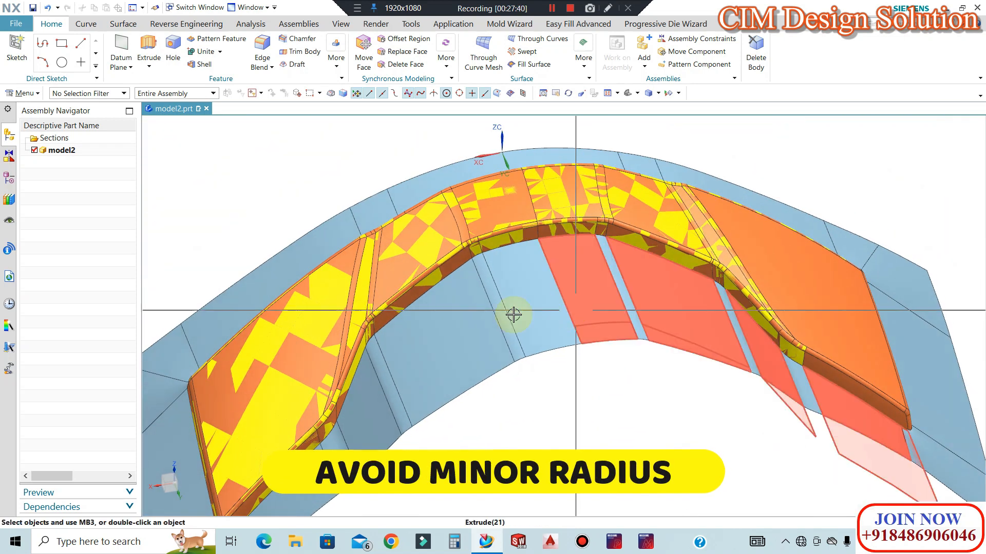
Check the minimum radii of the narrow curved parting surface faces with dynamic Geometric Properties.
key(g)
scroll(482, 280, up, 6)
mouse_move(480, 277)
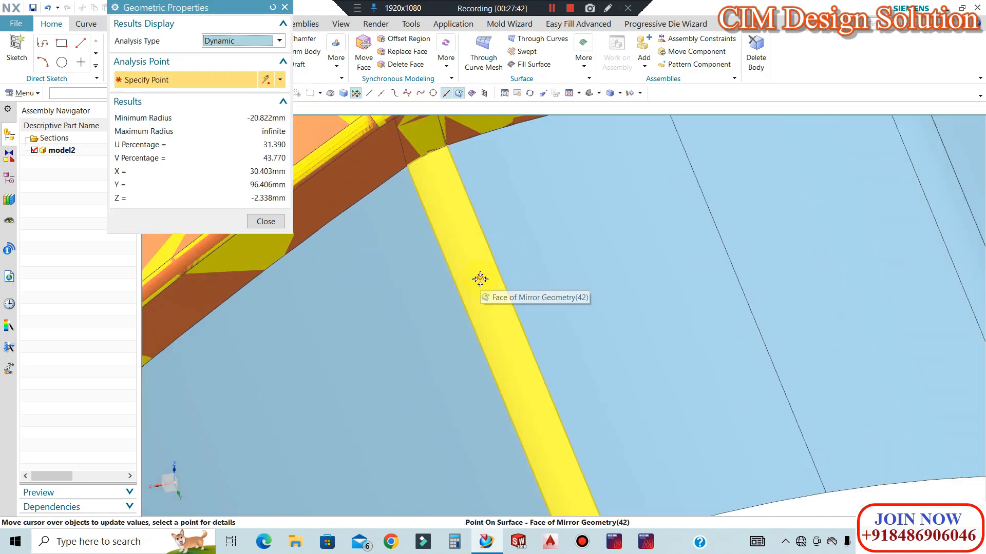
scroll(645, 305, down, 6)
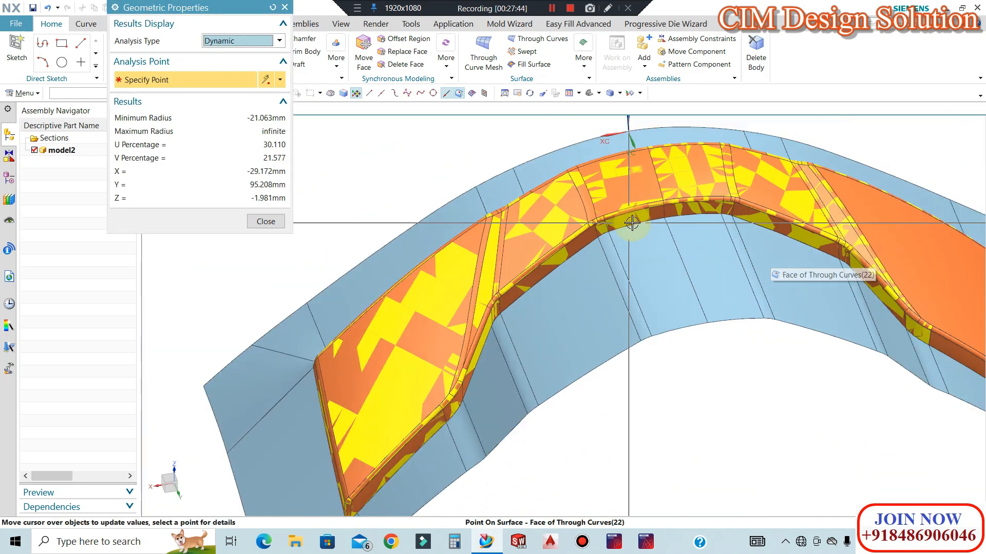
scroll(625, 238, down, 3)
scroll(498, 367, up, 3)
scroll(465, 358, down, 5)
middle_drag(519, 360, 440, 391)
scroll(719, 294, up, 6)
scroll(763, 367, down, 1)
scroll(470, 331, up, 1)
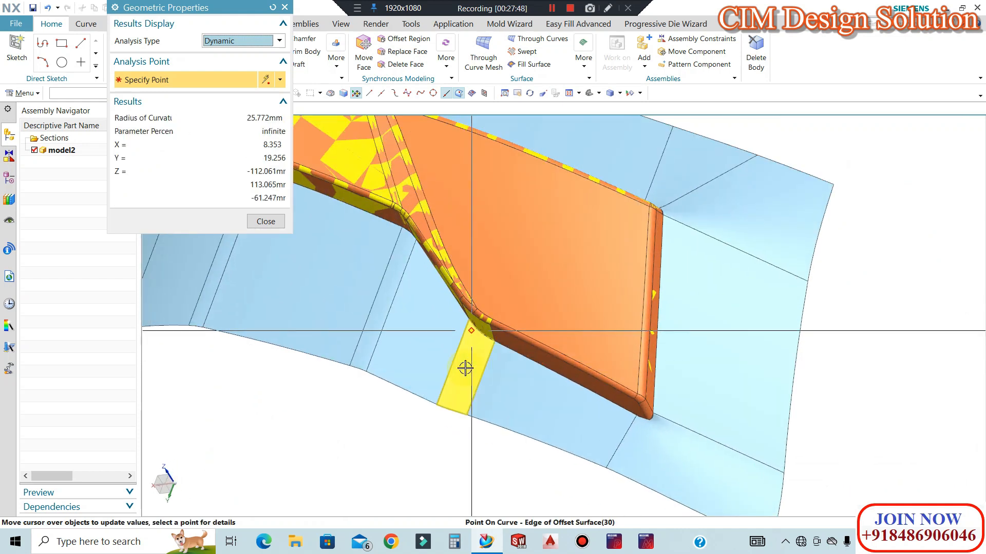
scroll(604, 373, down, 1)
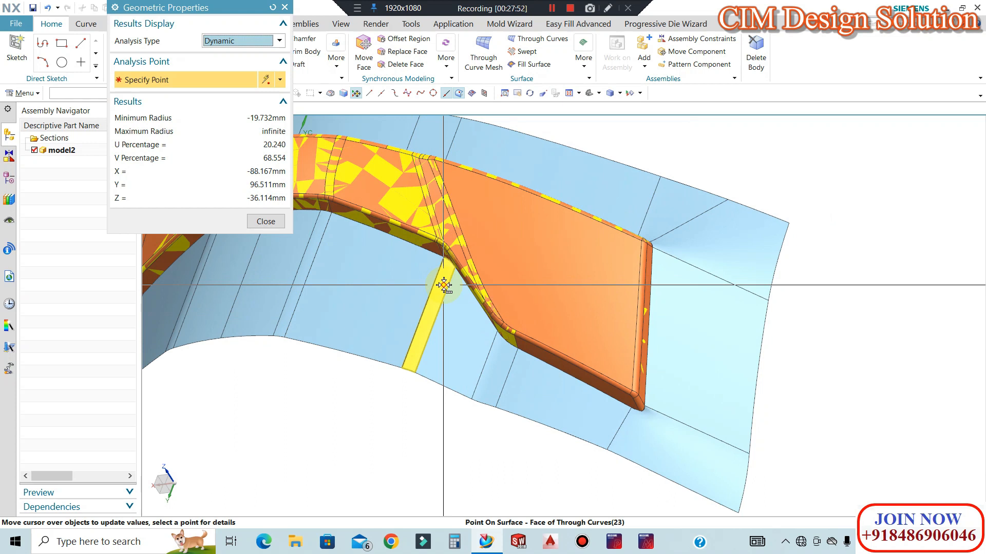
key(Escape)
Examine the complete mirrored parting surface in angled and top views.
scroll(631, 244, down, 3)
middle_drag(631, 245, 609, 175)
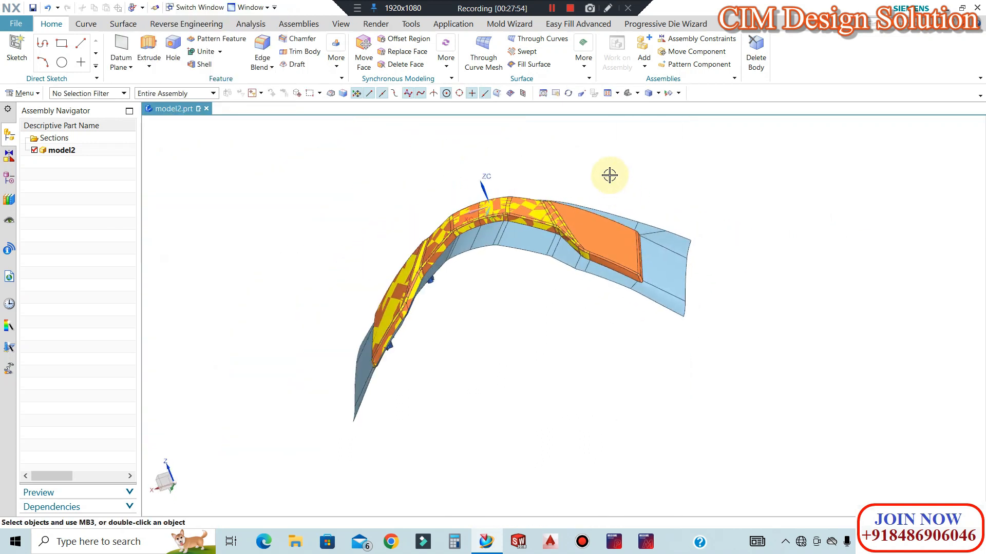
key(F8)
middle_drag(488, 221, 511, 291)
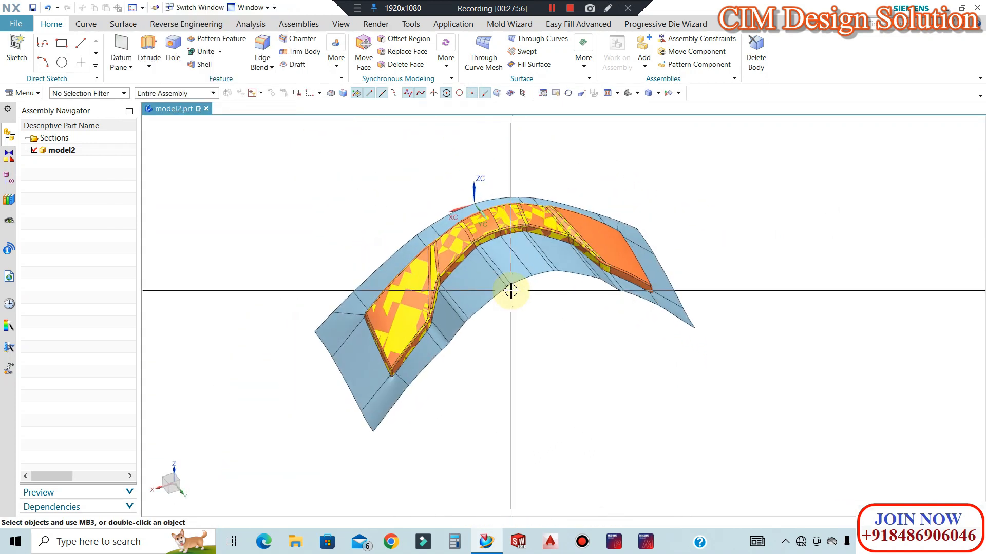
scroll(510, 291, up, 2)
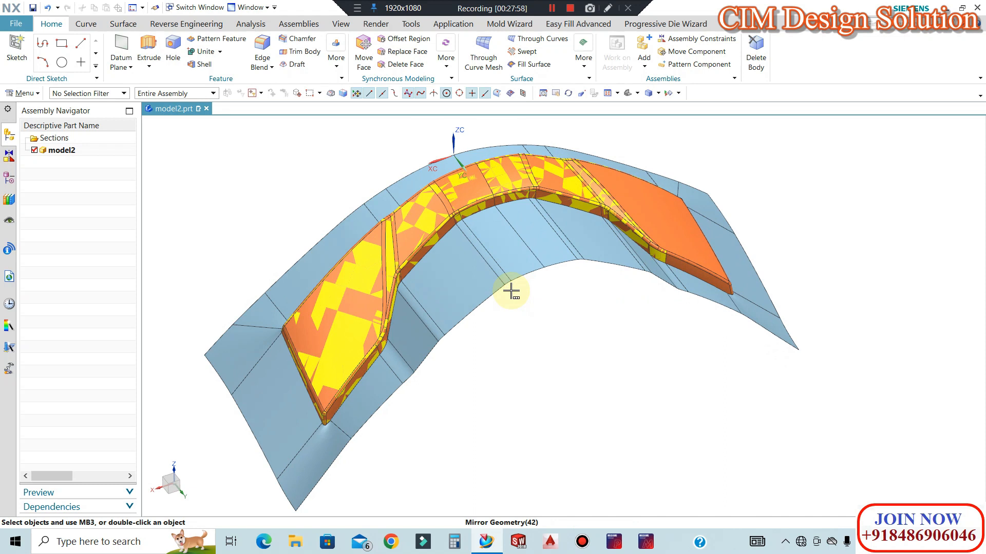
click(512, 240)
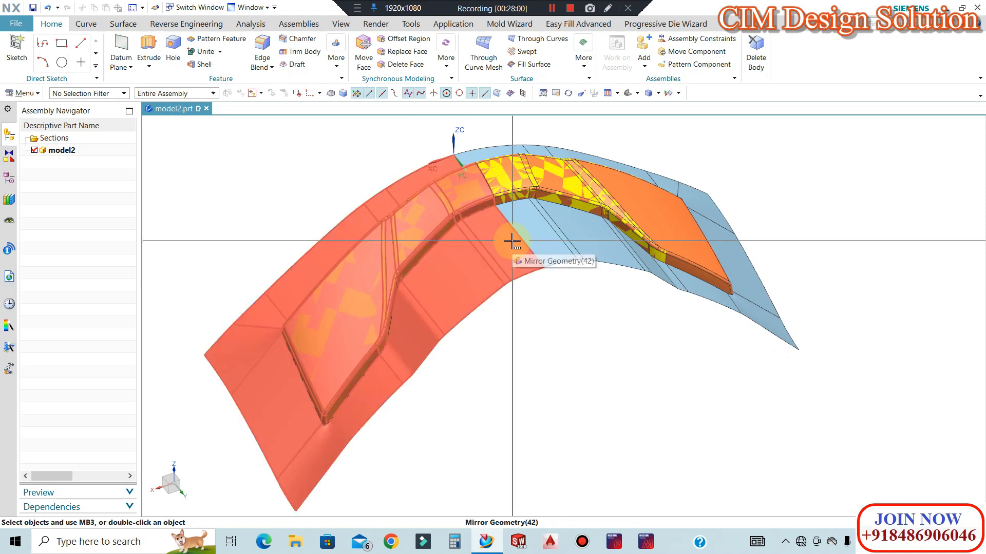
middle_drag(585, 327, 543, 402)
key(F8)
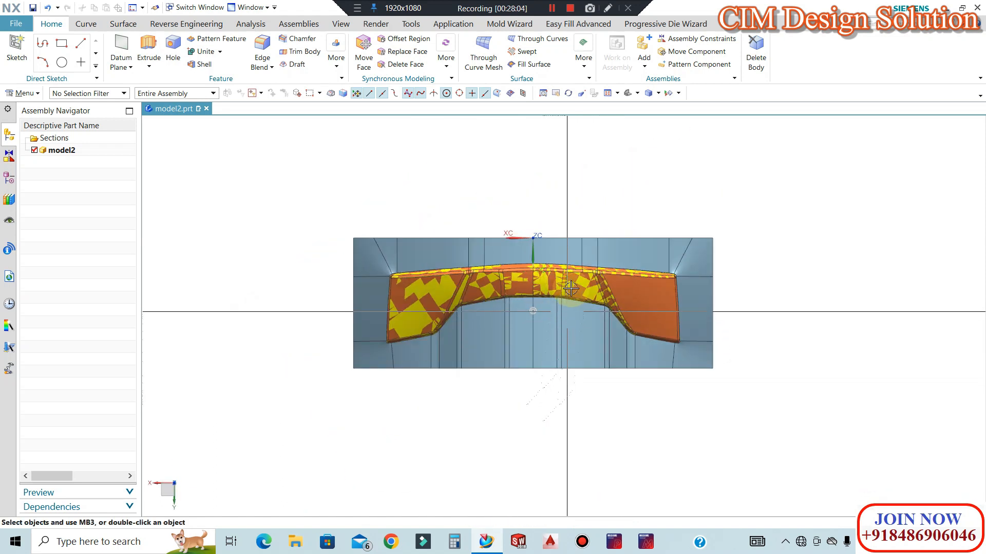
Inspect up close how the parting surface patches meet the part's outer corner and adjoining side edges.
scroll(733, 192, up, 6)
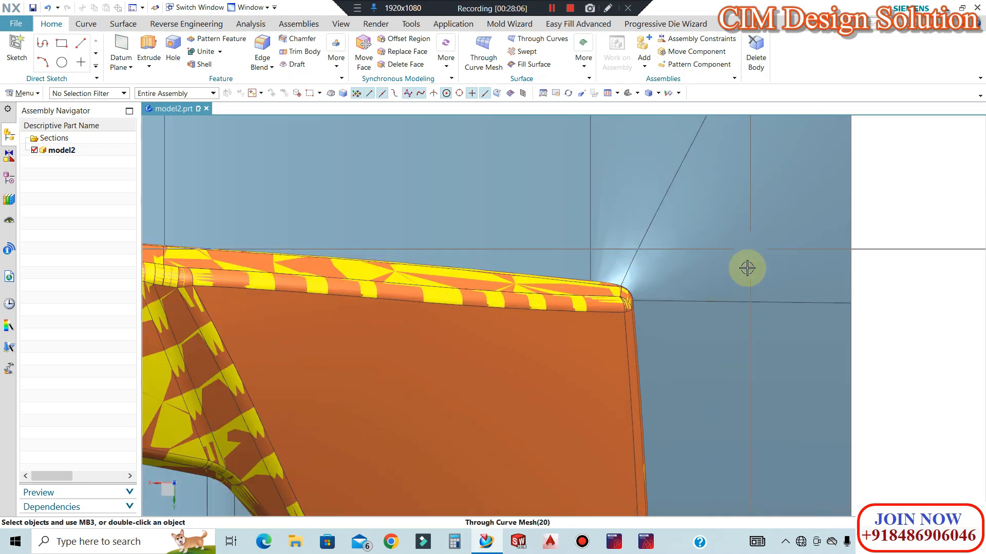
scroll(676, 282, down, 6)
middle_drag(616, 253, 532, 229)
scroll(329, 242, up, 6)
scroll(331, 242, up, 5)
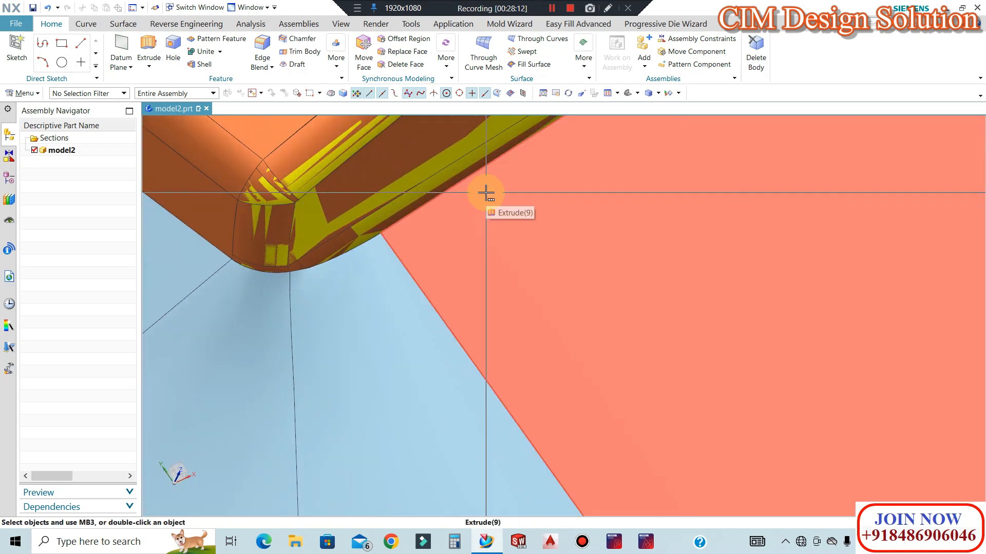
middle_drag(411, 238, 358, 334)
scroll(358, 334, up, 3)
scroll(421, 257, up, 2)
scroll(345, 284, down, 4)
scroll(354, 280, up, 5)
scroll(410, 249, up, 1)
scroll(402, 254, down, 8)
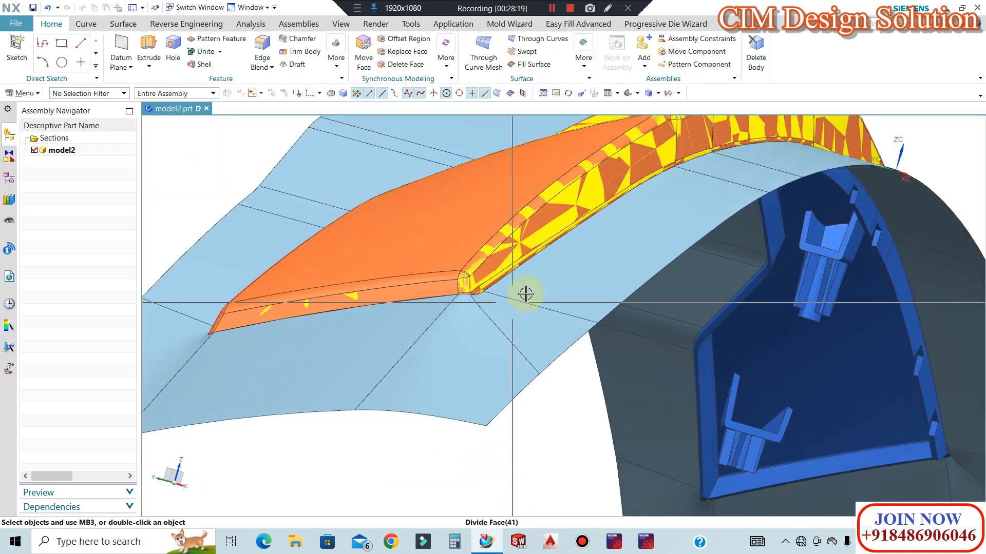
middle_drag(528, 291, 684, 362)
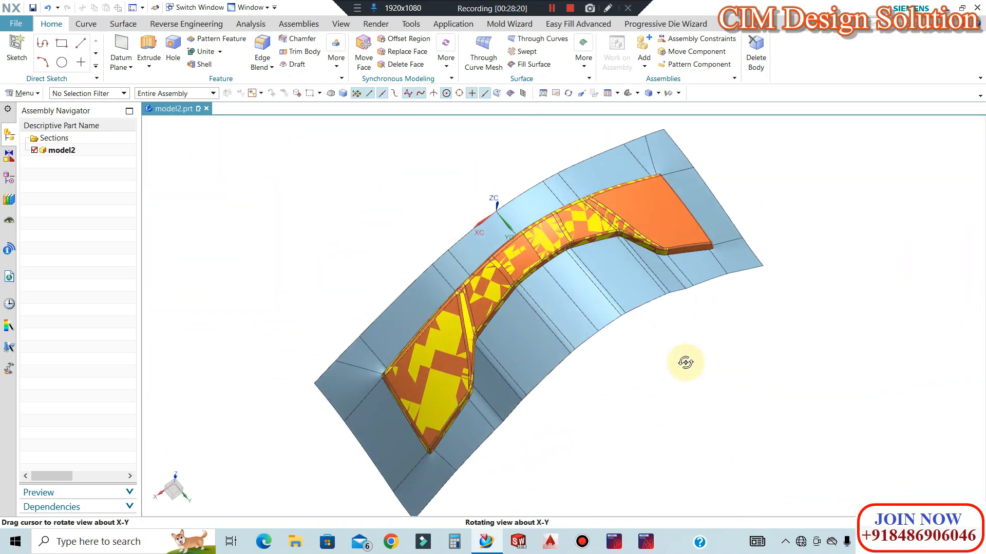
Save the part as YOUTUBE.prt in the Desktop folder.
scroll(685, 363, down, 1)
key(Home)
key(ctrl+s)
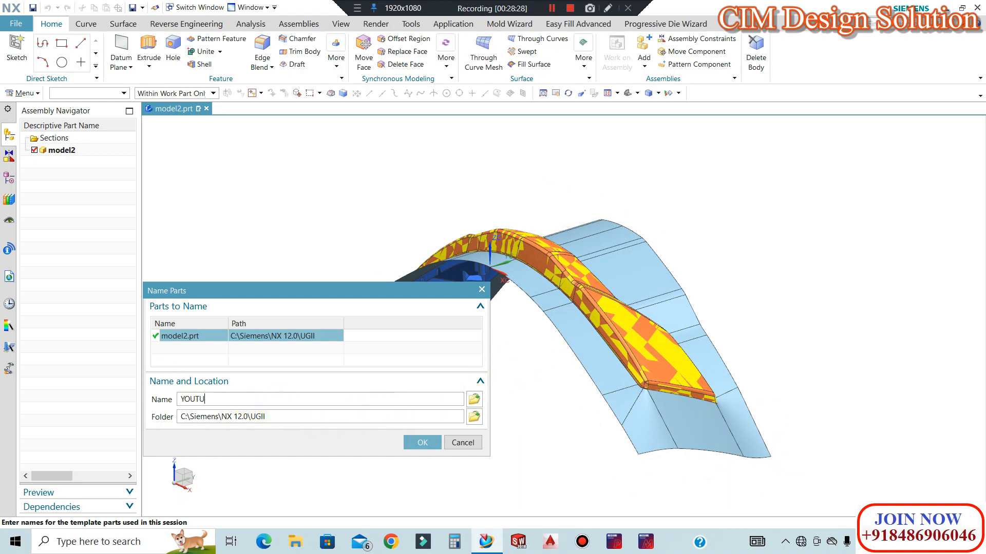
click(474, 423)
click(474, 417)
click(511, 255)
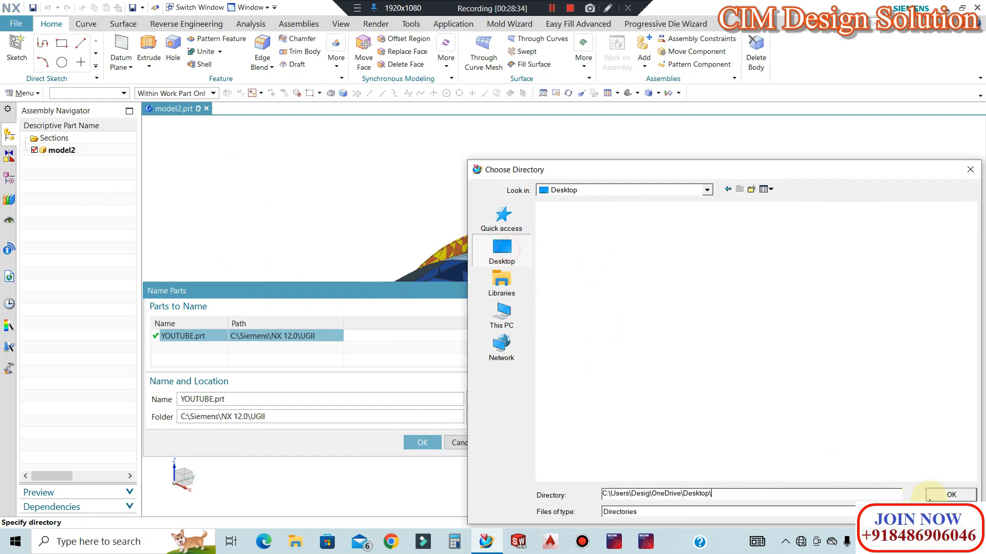
click(952, 495)
click(427, 443)
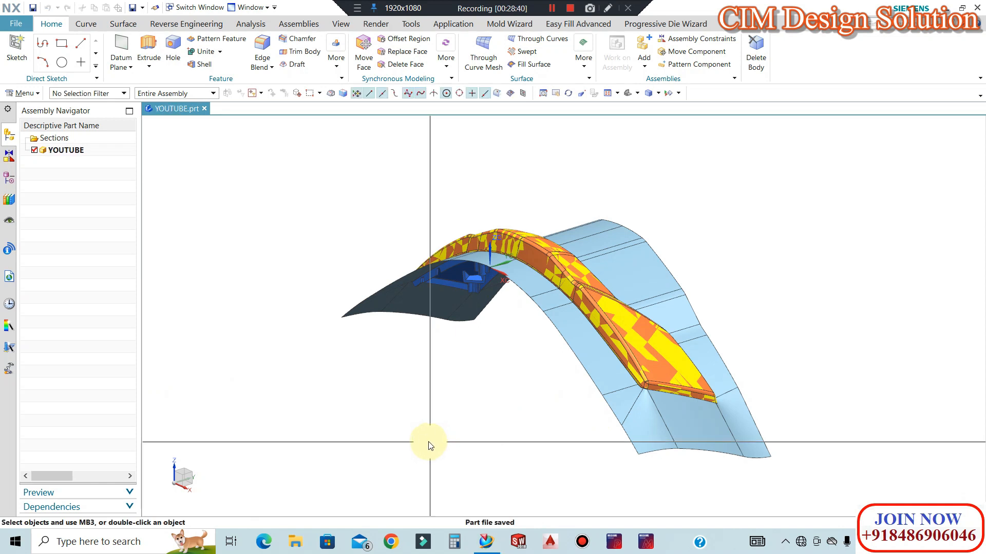
Bring the hidden yellow part body back into the display.
middle_drag(506, 292, 451, 307)
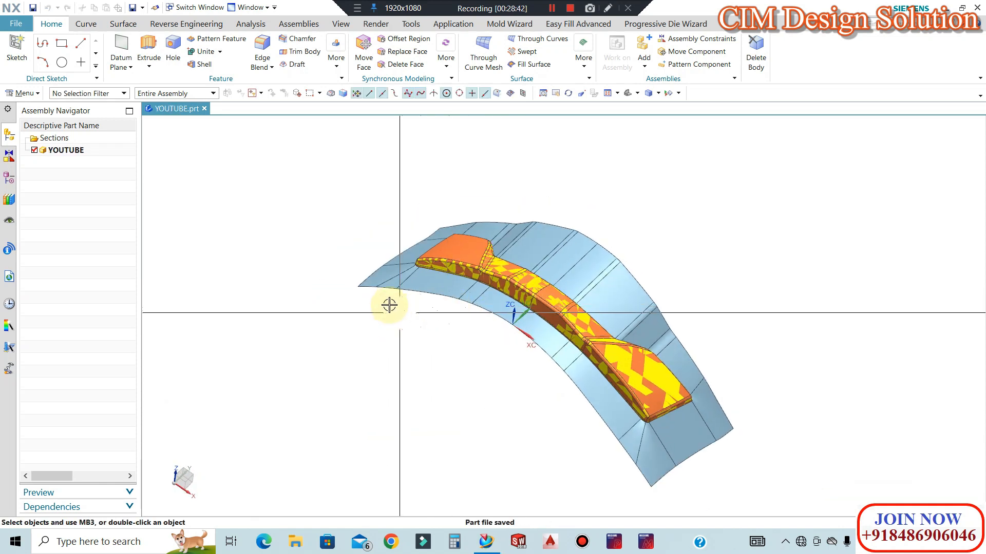
key(ctrl+shift+k)
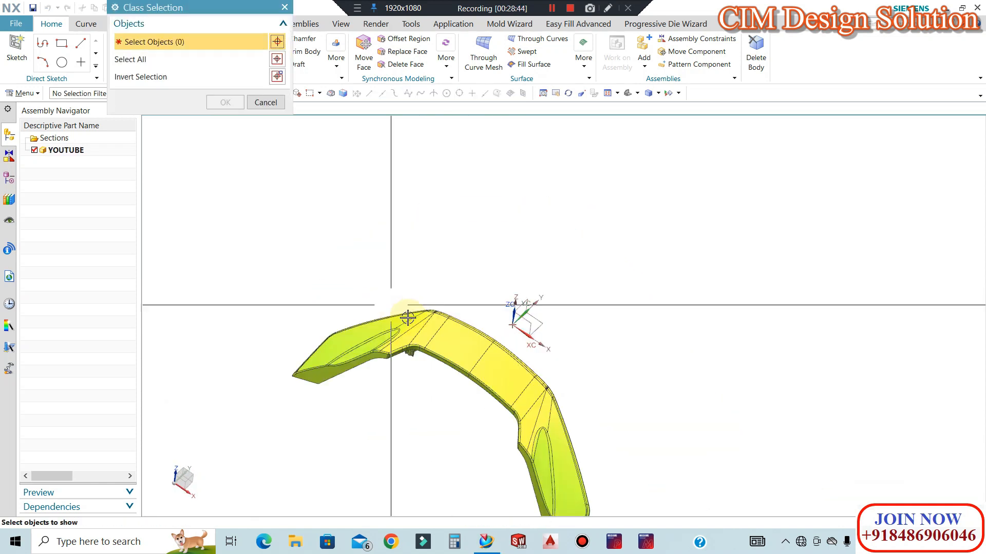
click(407, 318)
middle_click(274, 252)
Hide the orange part halves and parting surfaces, then swap the hidden and visible objects.
middle_drag(491, 252, 458, 232)
scroll(488, 291, up, 3)
click(482, 271)
key(ctrl+b)
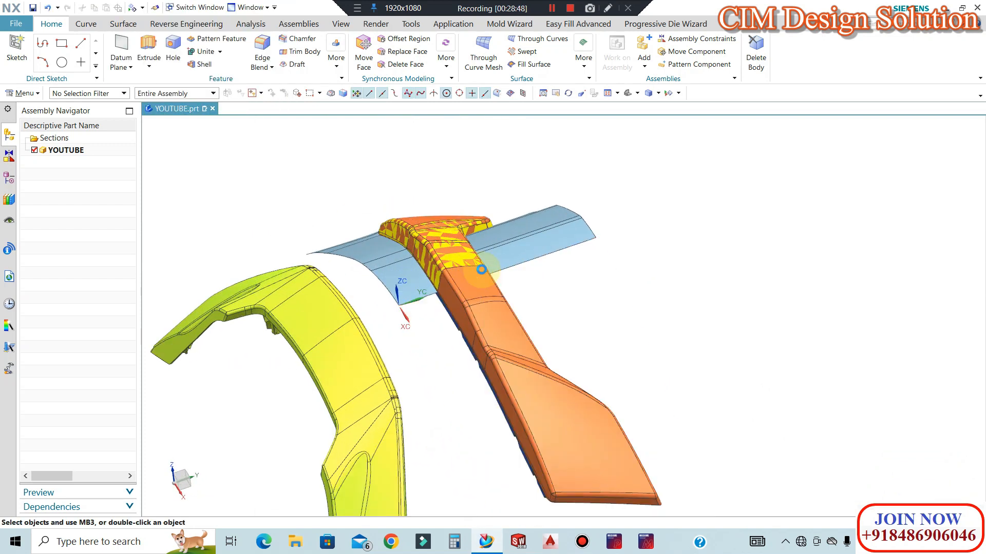
click(486, 347)
key(ctrl+b)
click(484, 327)
key(ctrl+b)
click(496, 248)
key(ctrl+b)
key(ctrl+shift+b)
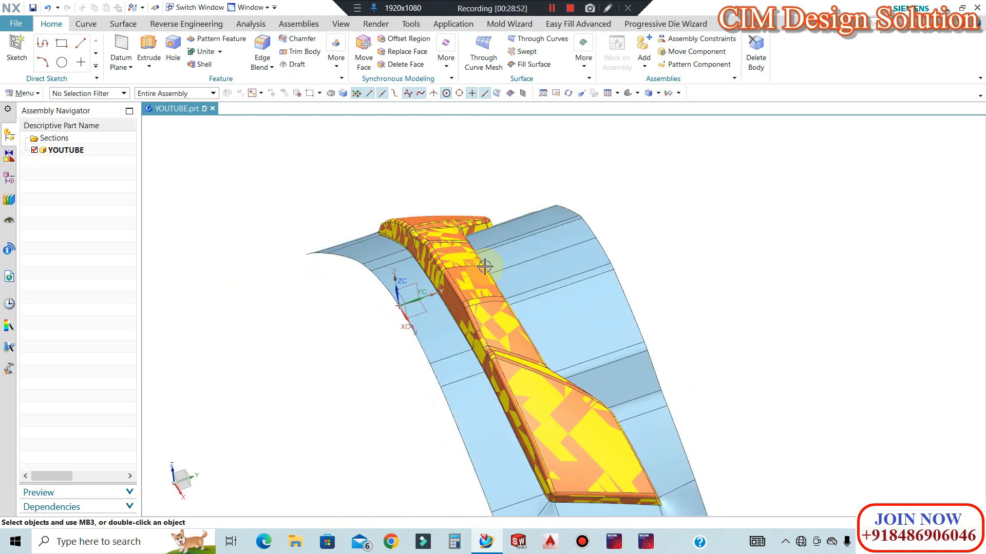
Try to unite the part body with its mirrored half along the middle.
middle_drag(526, 207, 477, 128)
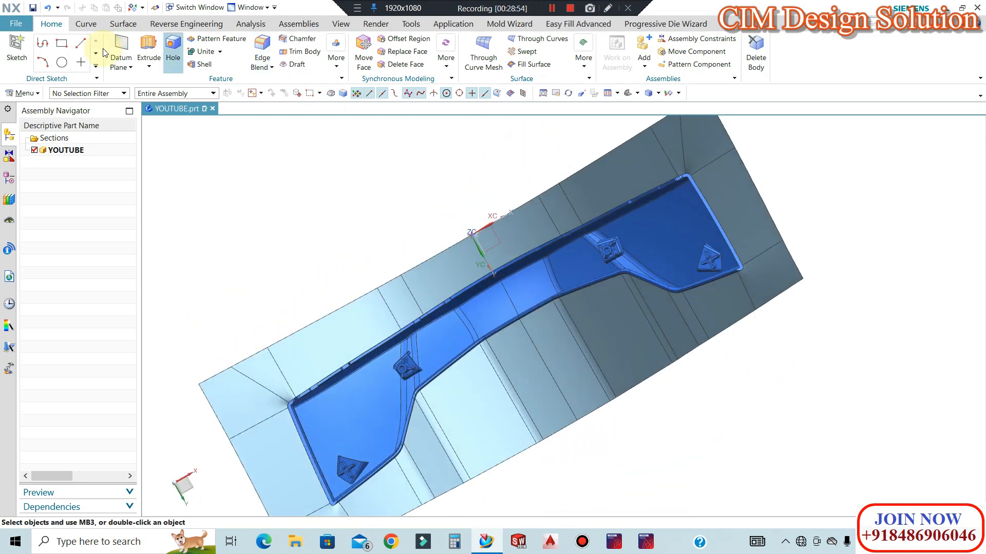
click(346, 365)
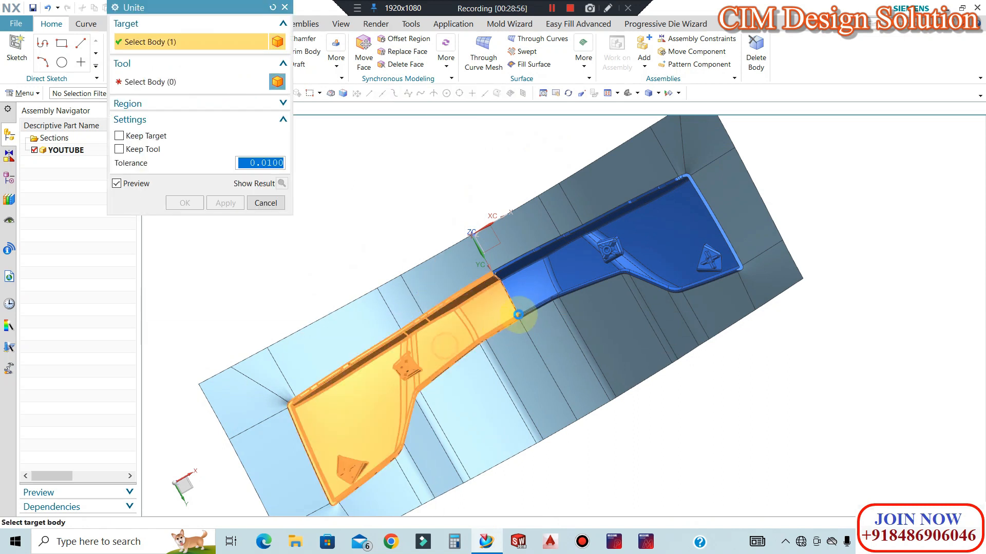
click(557, 276)
click(185, 205)
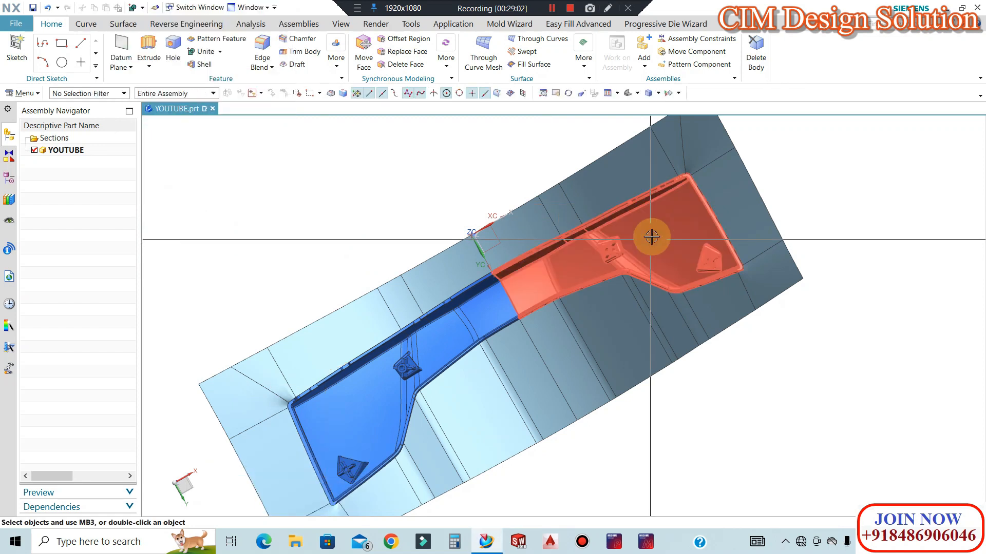
scroll(649, 239, down, 2)
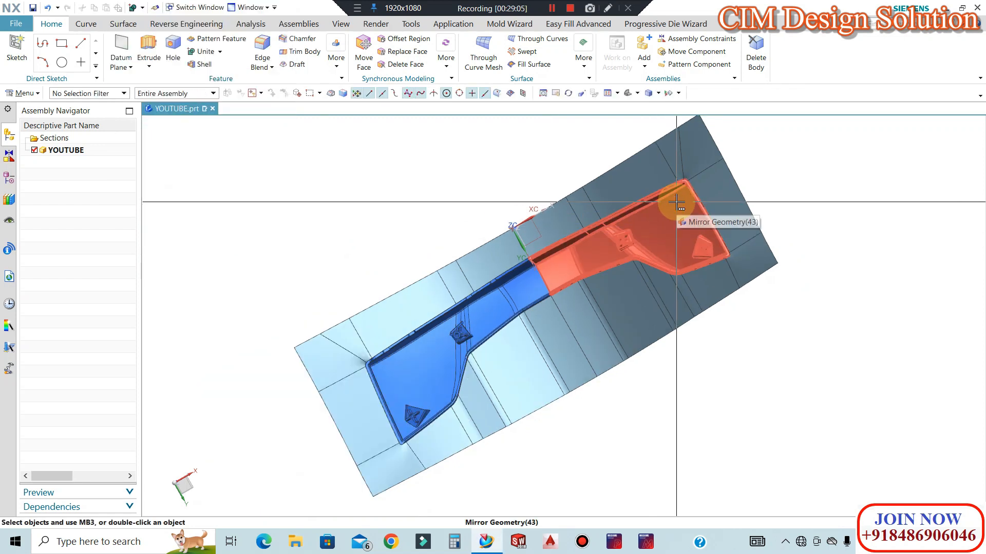
Swap the display back to the yellow body and trim it to one half with a new XC plane.
middle_drag(612, 189, 579, 301)
key(ctrl+shift+b)
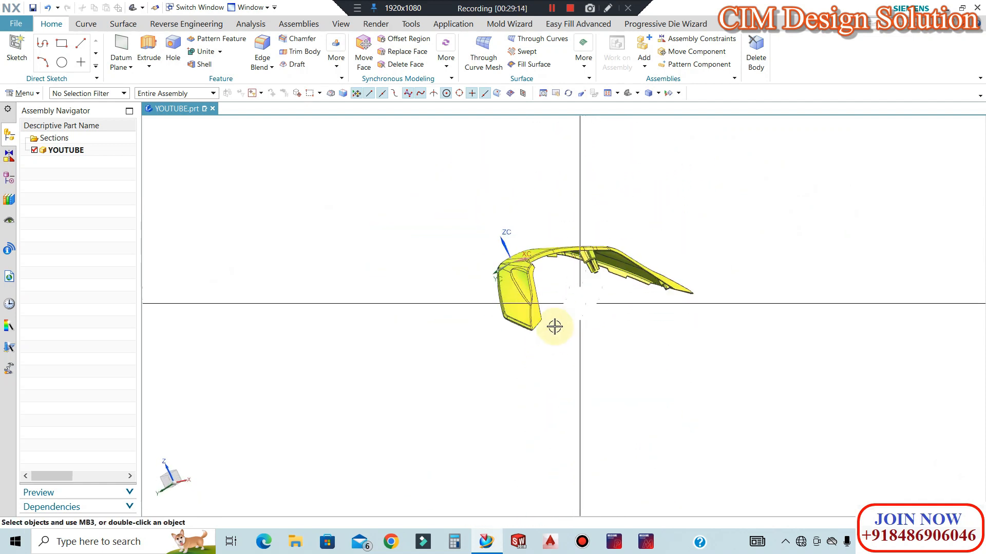
scroll(555, 326, up, 3)
middle_drag(546, 269, 562, 287)
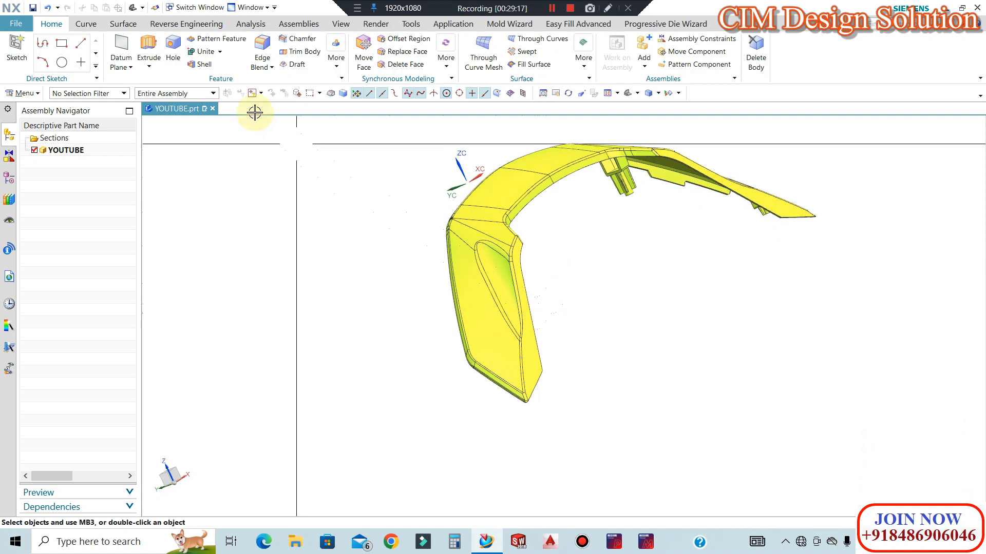
click(524, 187)
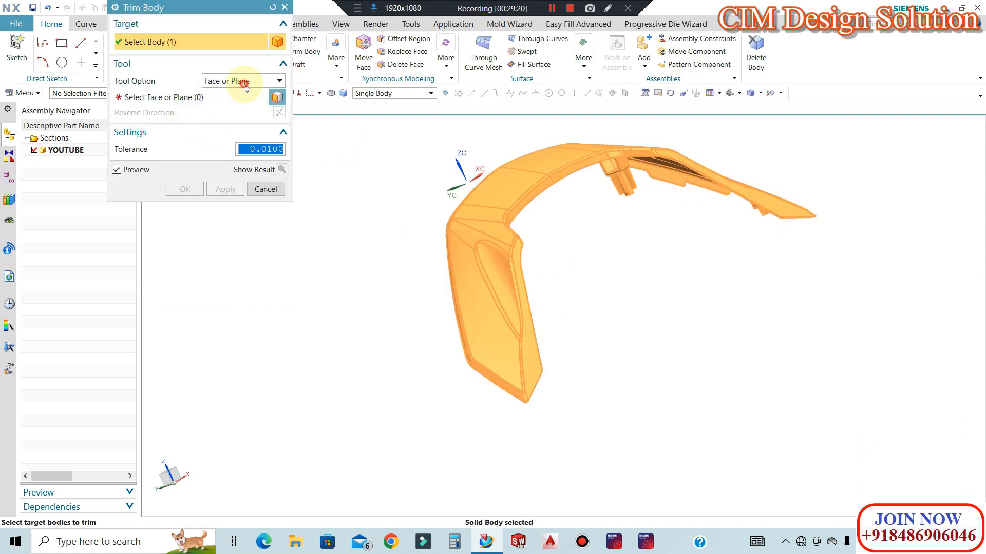
click(264, 106)
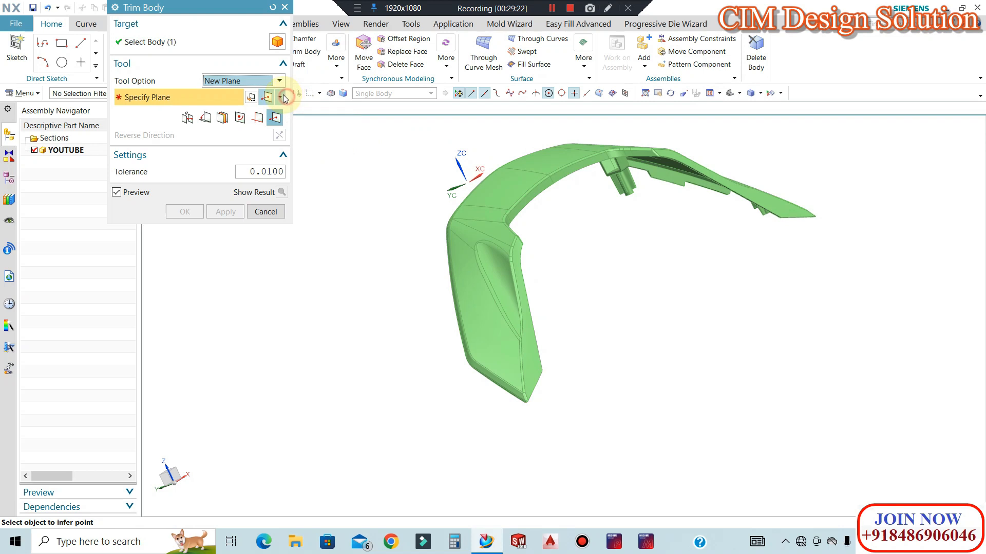
click(267, 282)
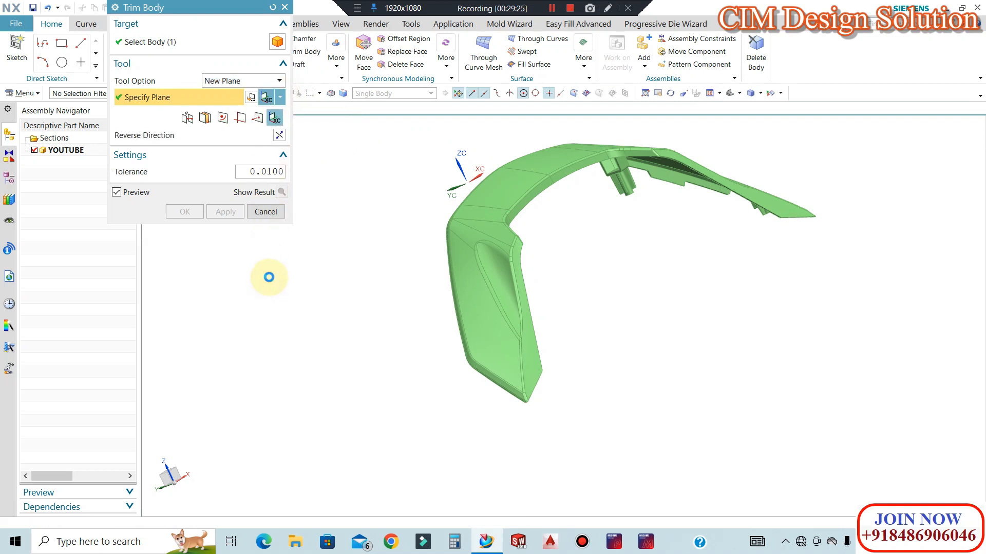
click(181, 212)
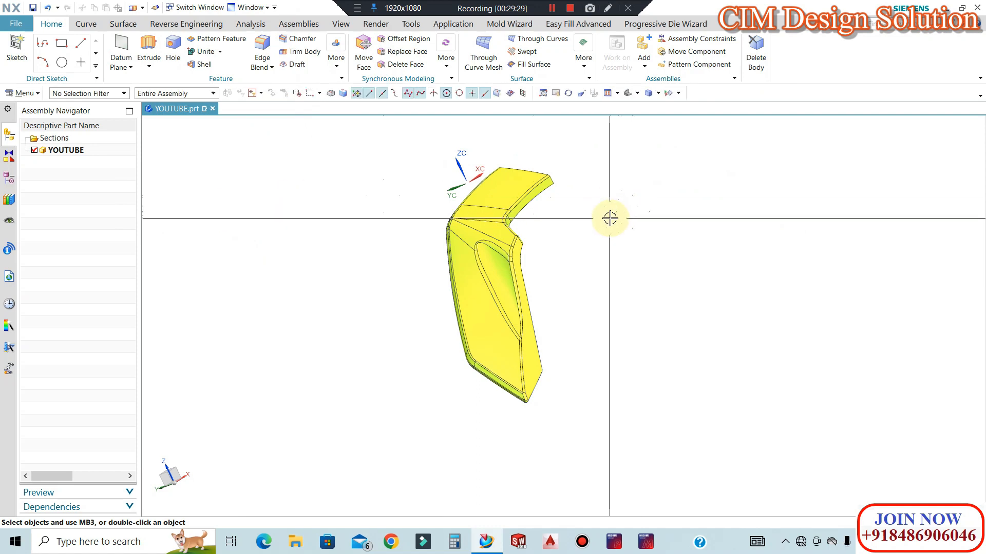
Start Check Regions and choose the trimmed yellow half as the product body instead of the preselected full body.
middle_drag(510, 248, 398, 336)
scroll(399, 336, up, 4)
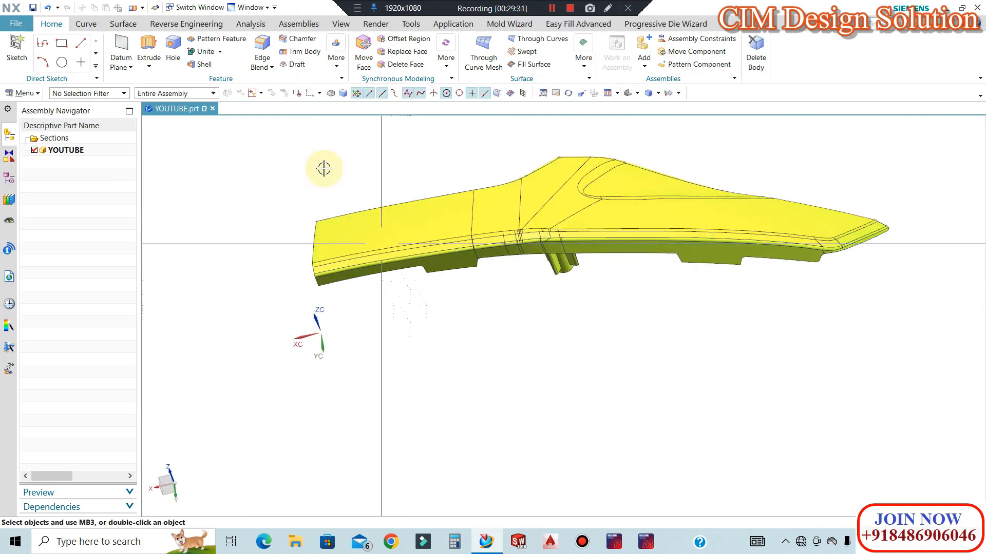
click(514, 24)
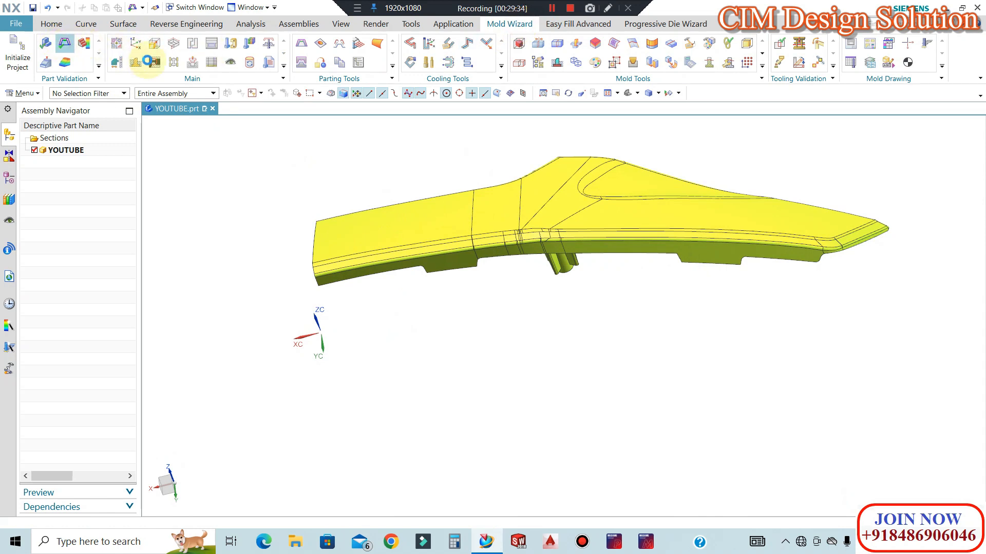
click(146, 61)
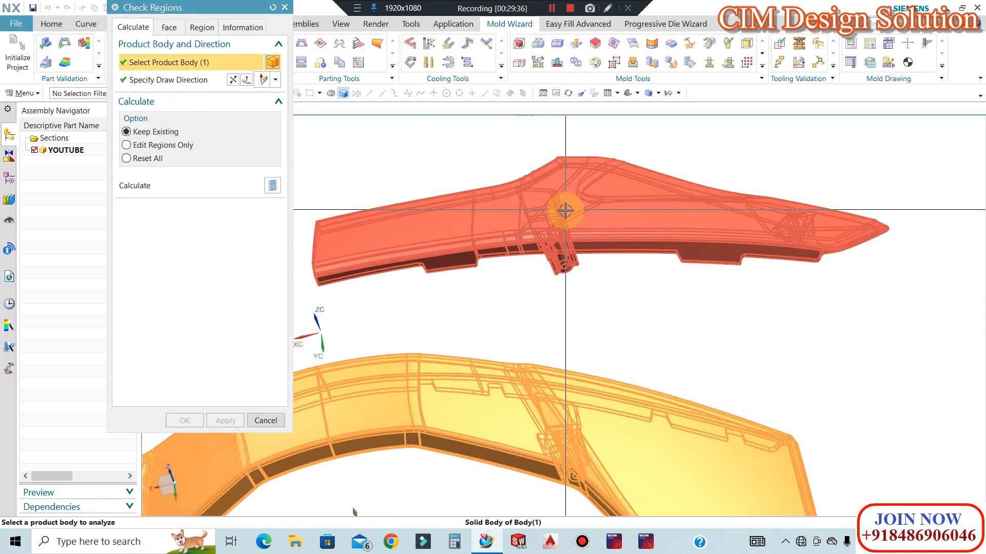
scroll(721, 254, down, 2)
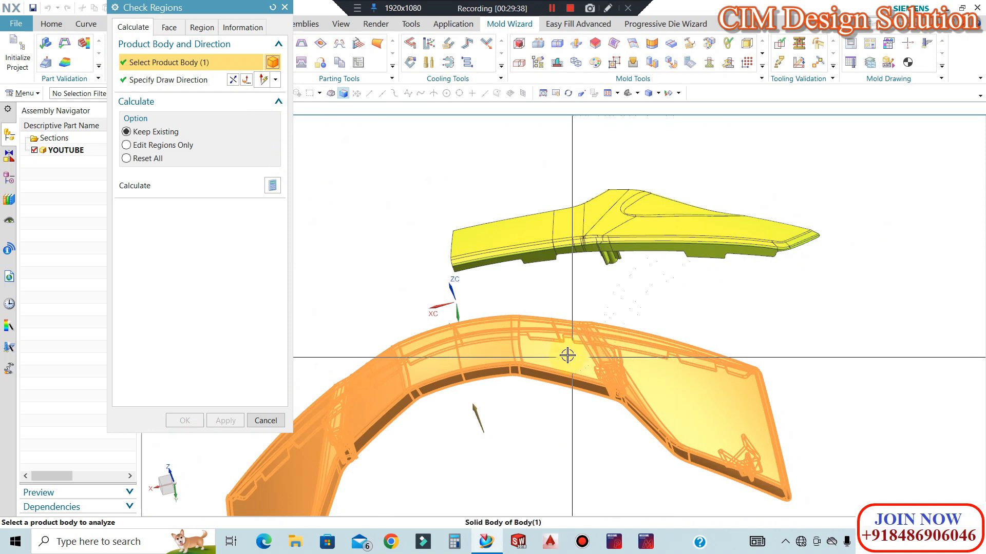
shift+click(563, 349)
click(583, 245)
Specify the draw direction along the ZC axis and calculate the regions with Keep Existing.
click(272, 185)
click(152, 81)
click(554, 295)
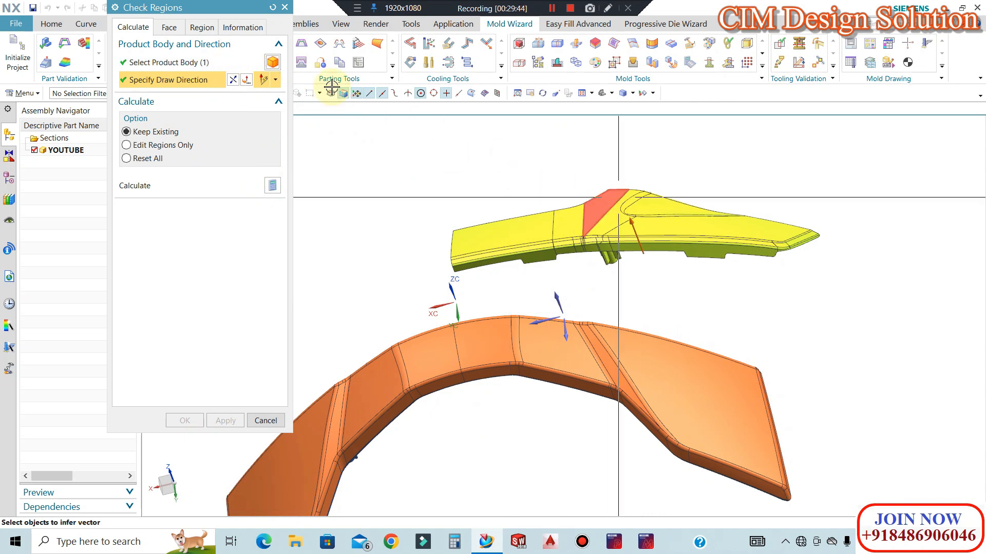
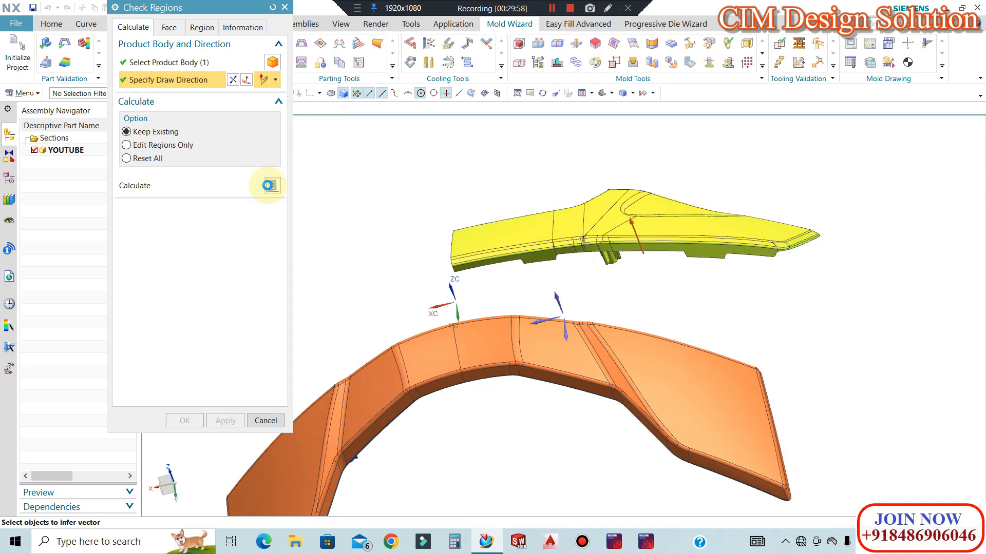
click(269, 186)
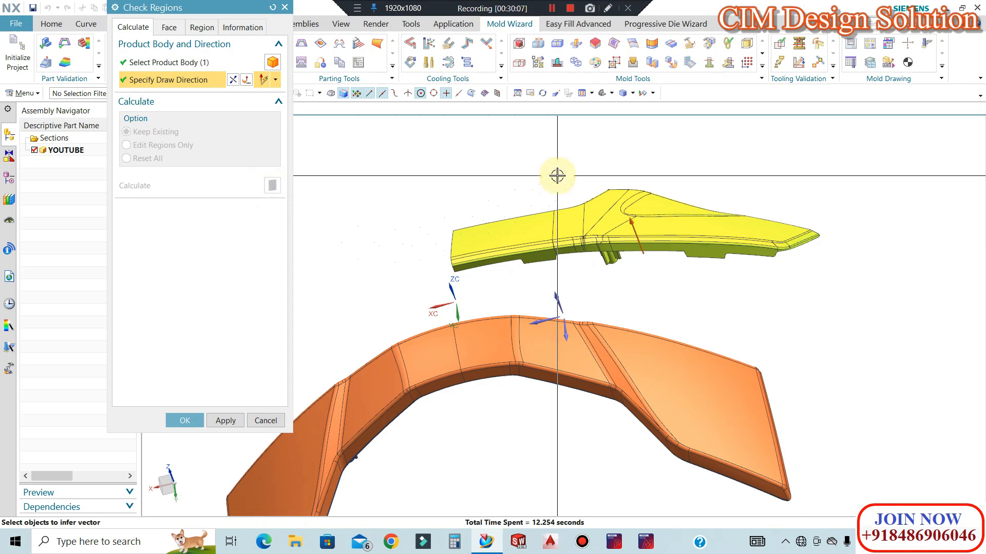
Apply the region colors to the trimmed body and inspect the undefined faces along its lower edge and corner.
click(202, 28)
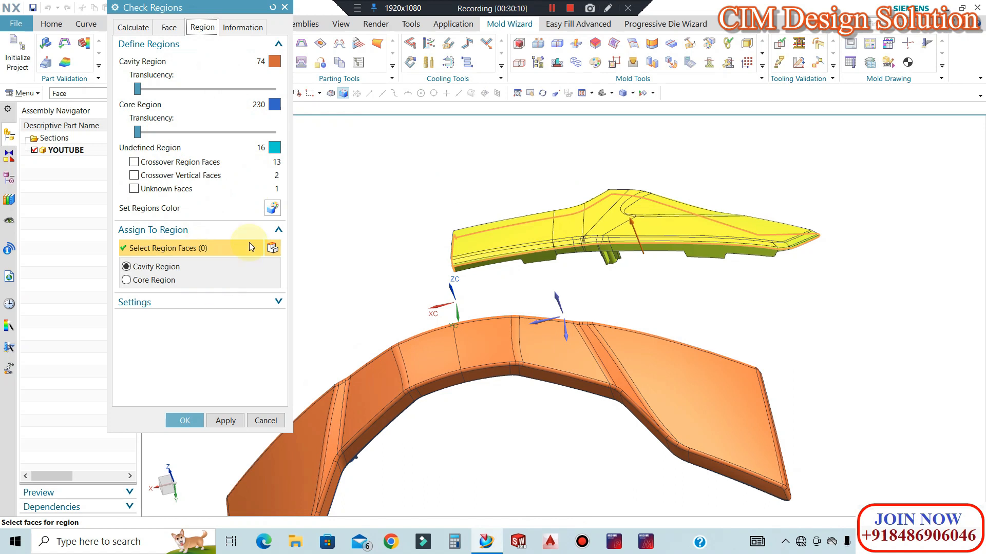
click(267, 212)
scroll(521, 244, up, 5)
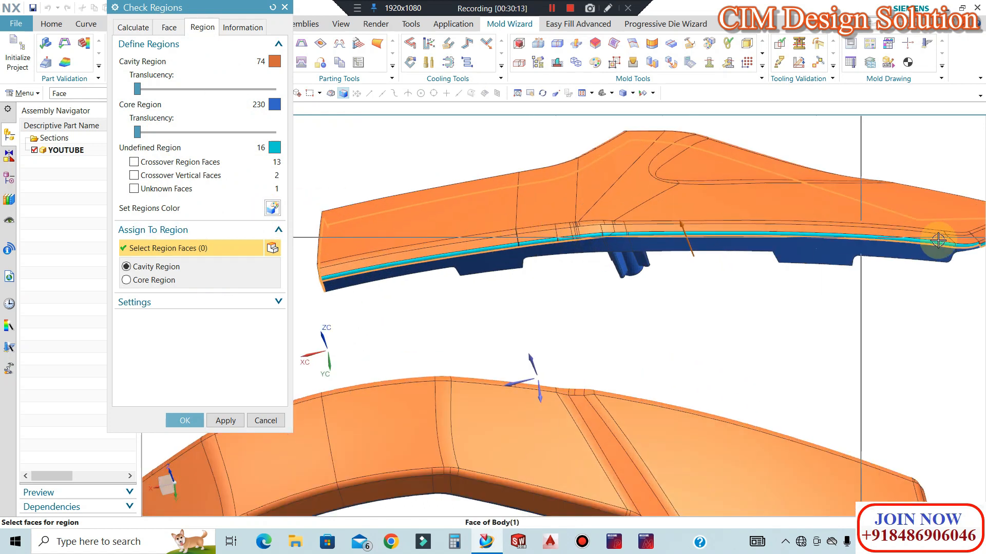
scroll(831, 256, up, 5)
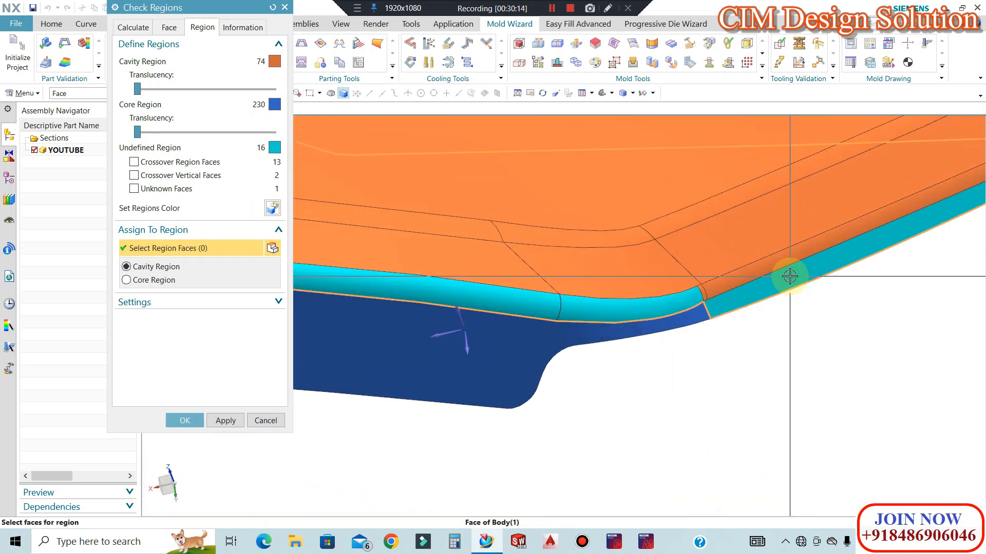
scroll(841, 265, down, 5)
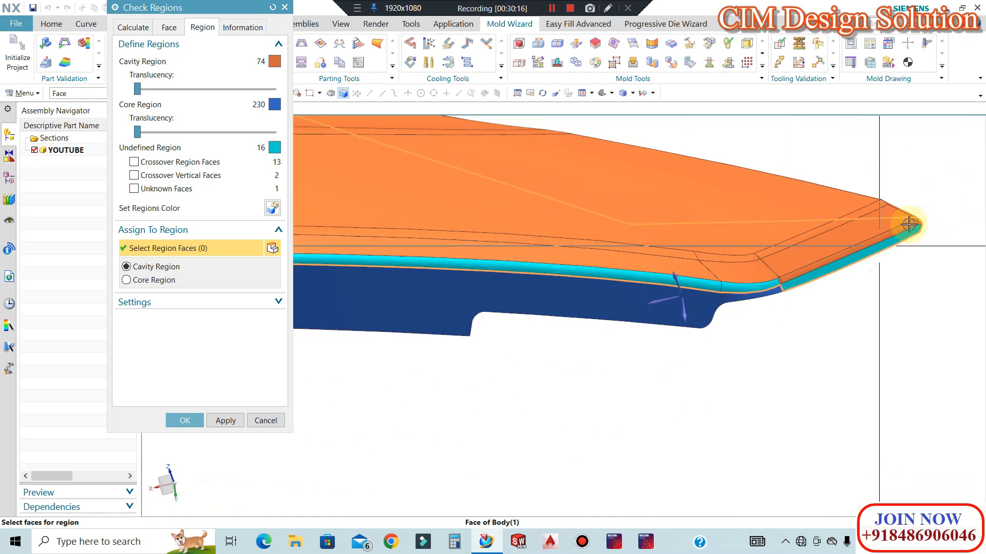
scroll(847, 260, down, 3)
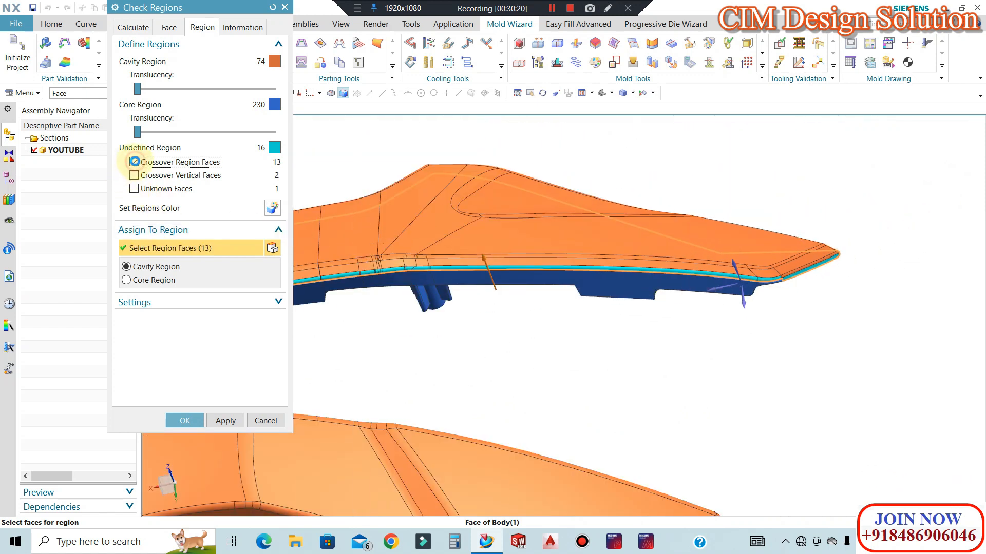
Assign the crossover region faces along the lower edge to the cavity region.
scroll(931, 268, up, 2)
scroll(686, 249, up, 3)
scroll(509, 302, up, 3)
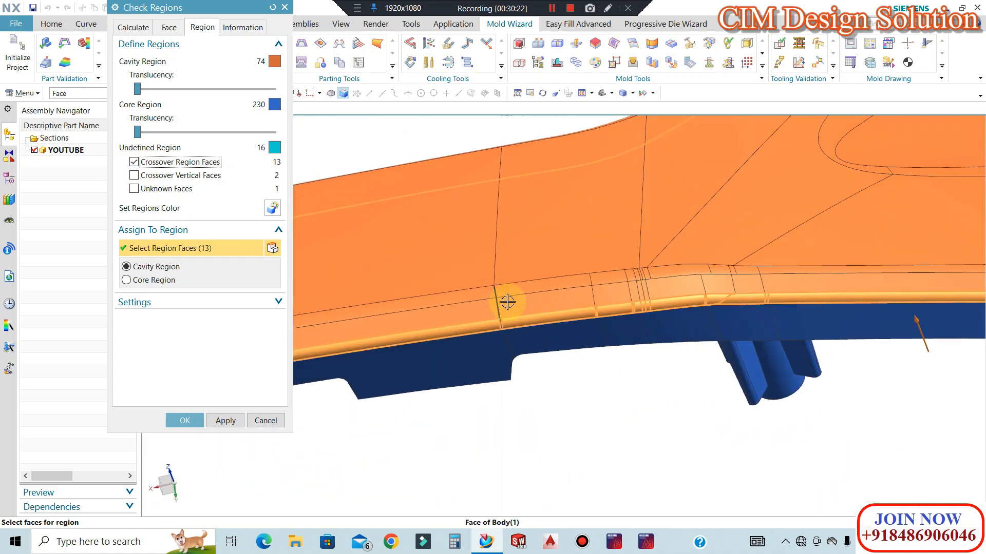
click(225, 421)
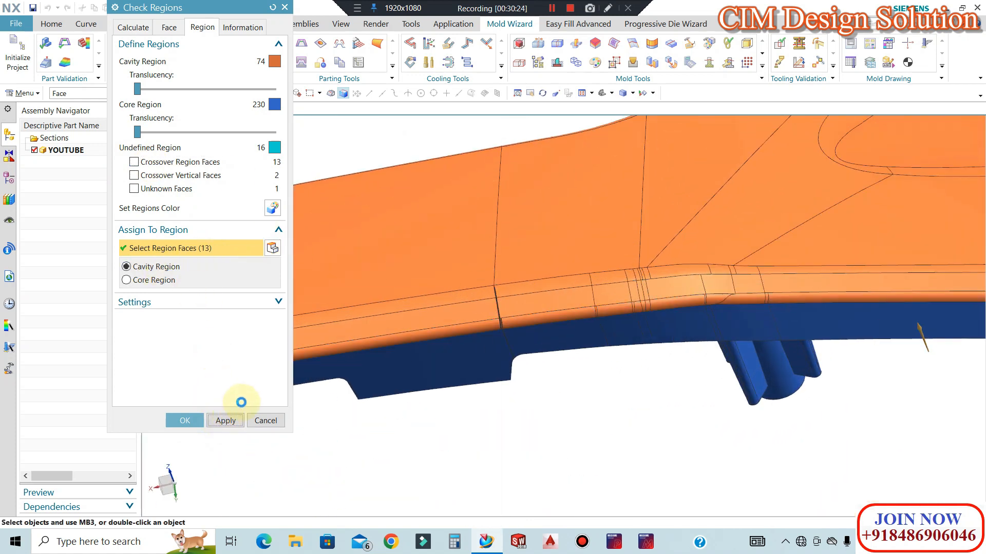
Assign the crossover vertical faces at the outer end to the core region.
scroll(630, 261, down, 3)
scroll(832, 263, down, 2)
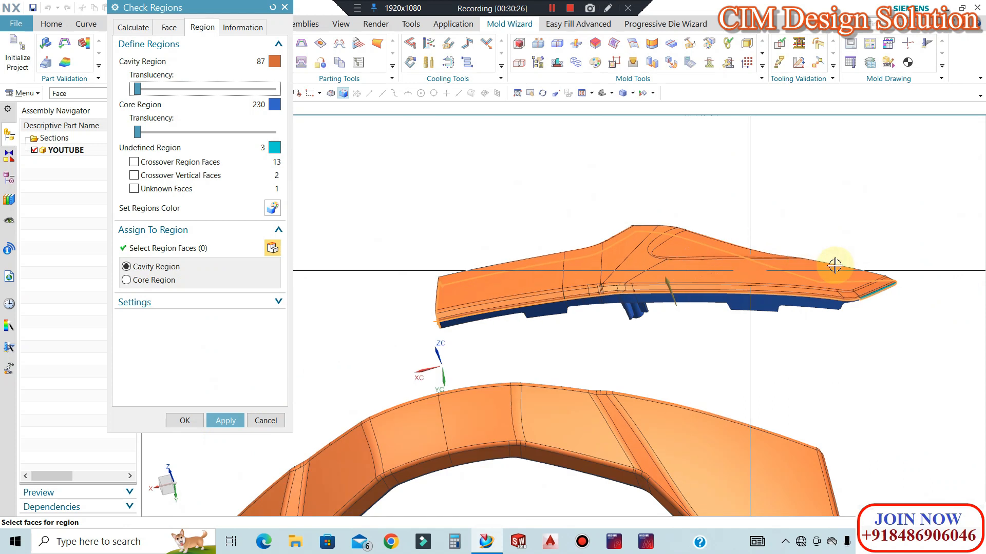
scroll(919, 275, up, 3)
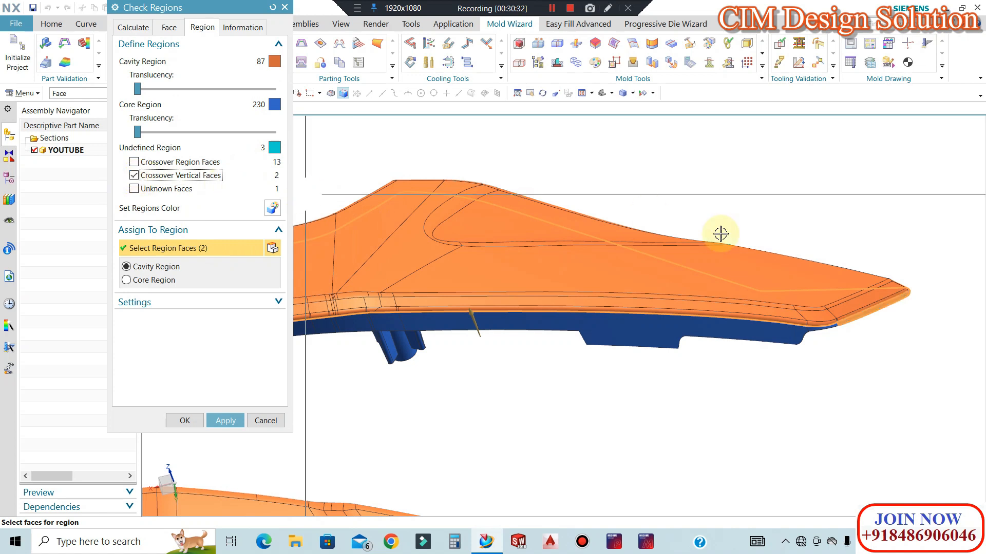
scroll(959, 359, up, 5)
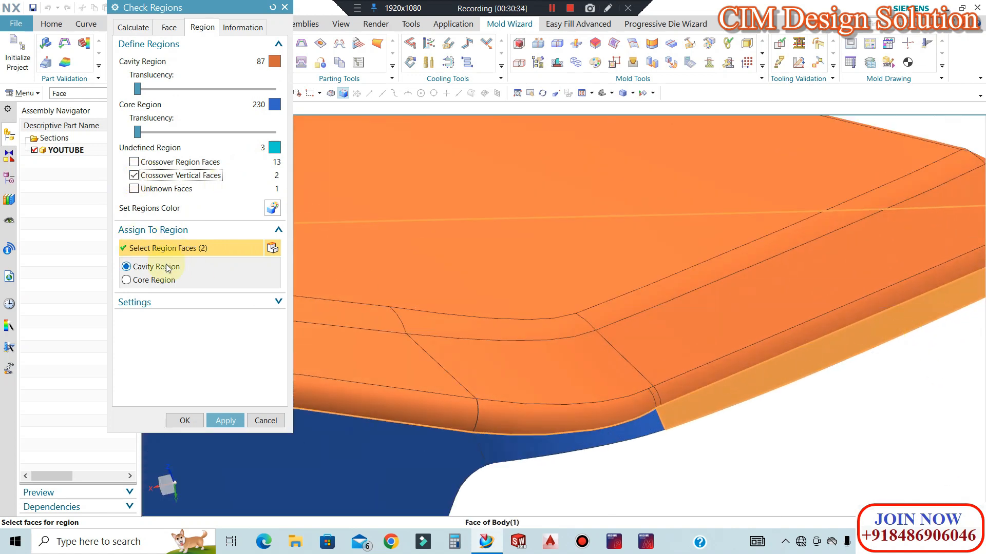
click(224, 421)
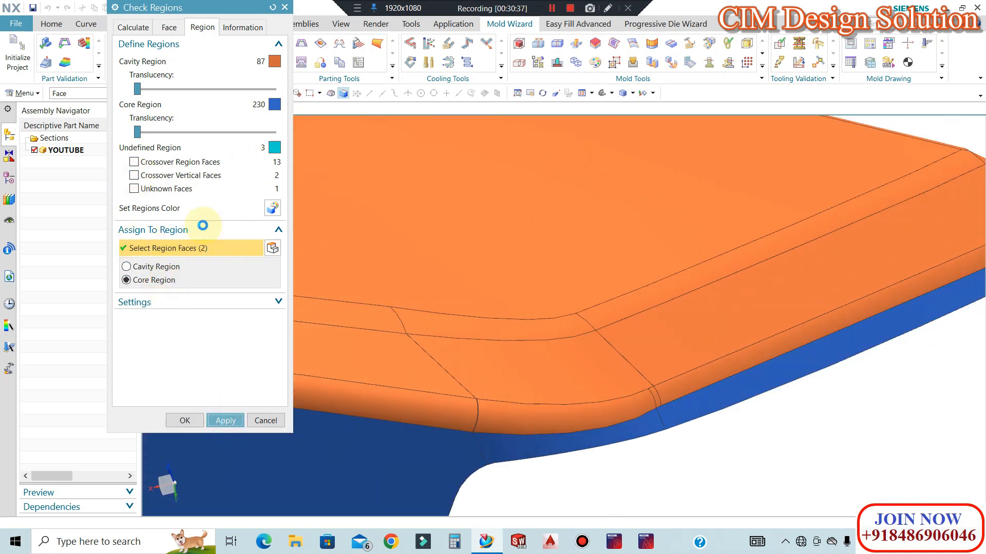
Highlight the unknown face and examine its outline with the cavity and core regions set to maximum translucency.
scroll(766, 272, down, 12)
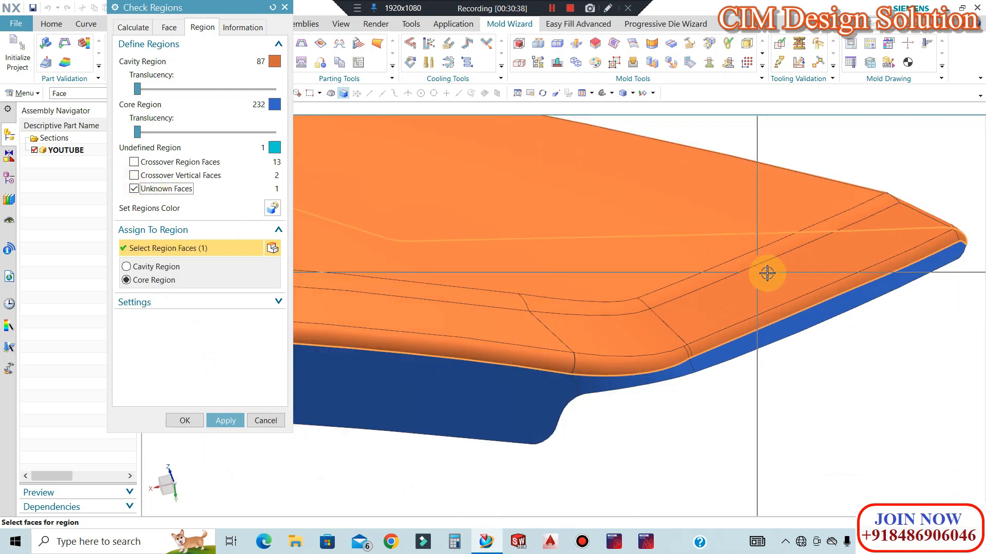
middle_drag(533, 297, 673, 301)
scroll(311, 307, up, 10)
scroll(311, 307, down, 10)
middle_drag(467, 286, 588, 325)
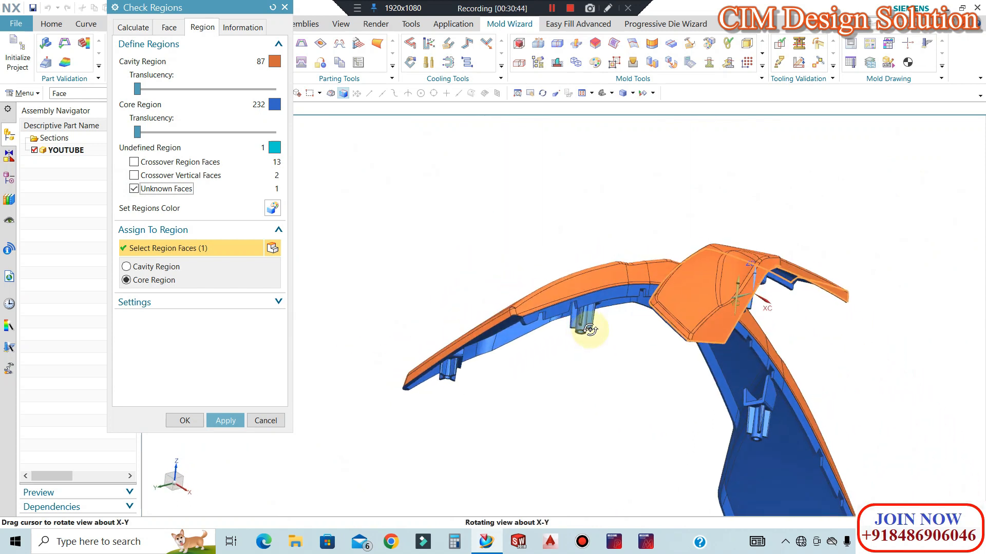
scroll(565, 277, up, 10)
scroll(399, 231, down, 8)
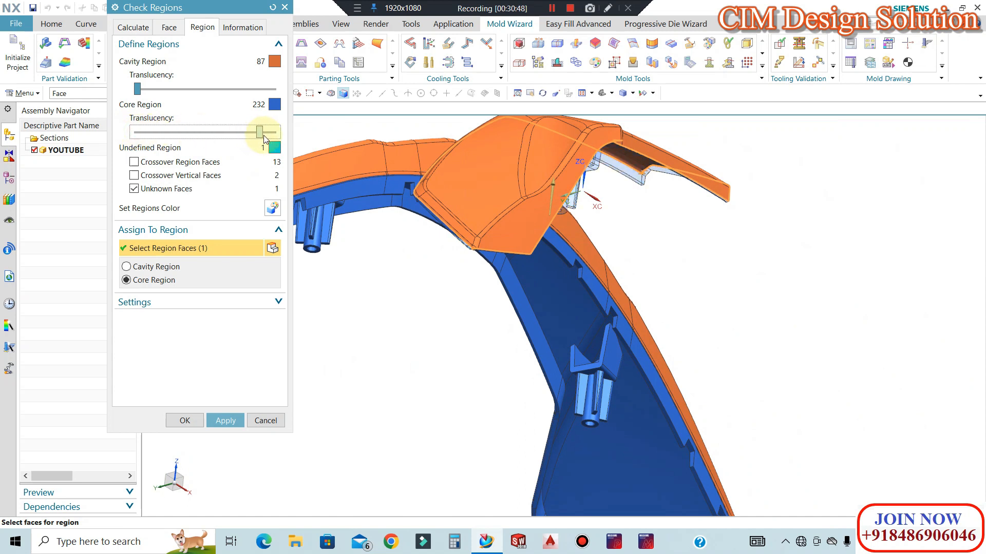
drag(137, 90, 360, 105)
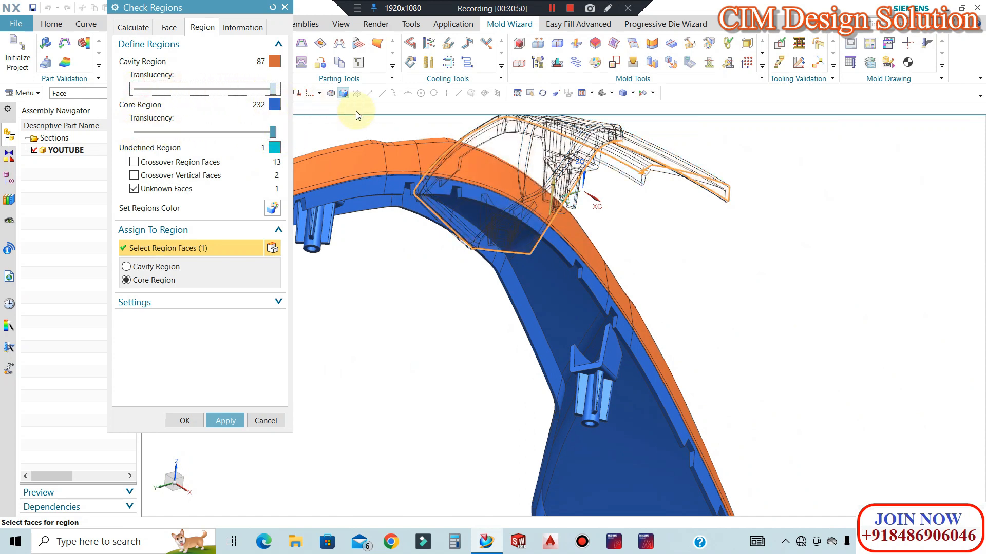
middle_drag(716, 264, 583, 359)
scroll(573, 351, up, 2)
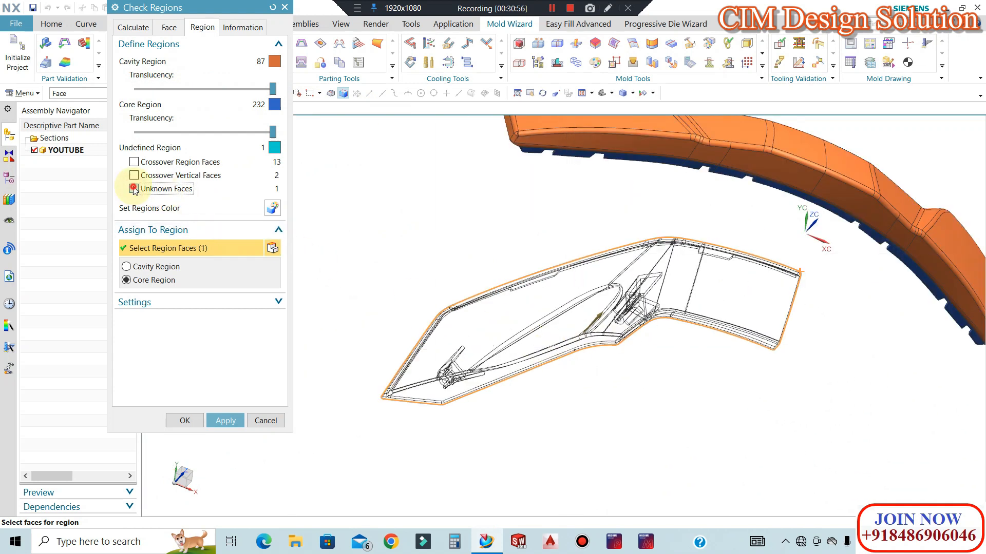
Assign the unknown face to the cavity region and close the region check.
scroll(382, 389, up, 5)
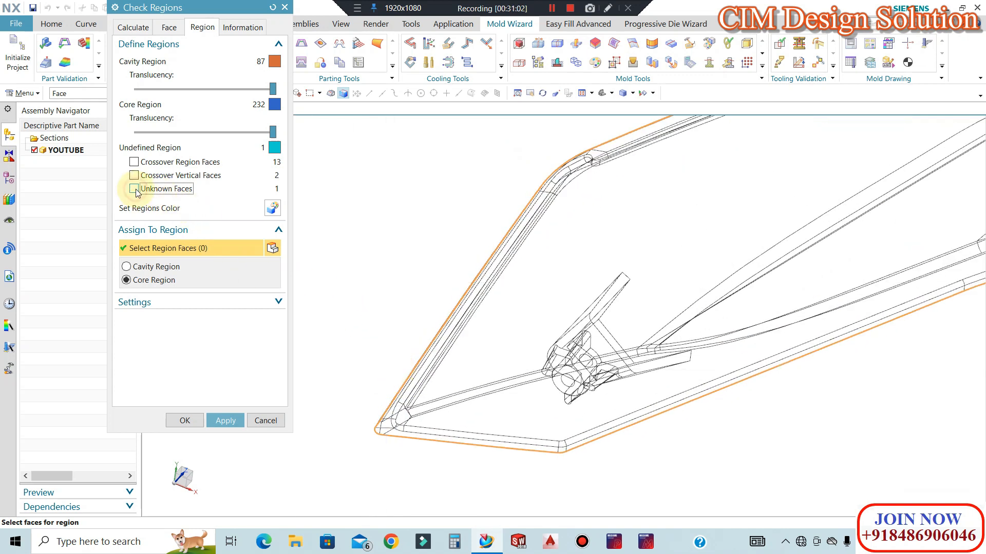
middle_drag(521, 276, 598, 306)
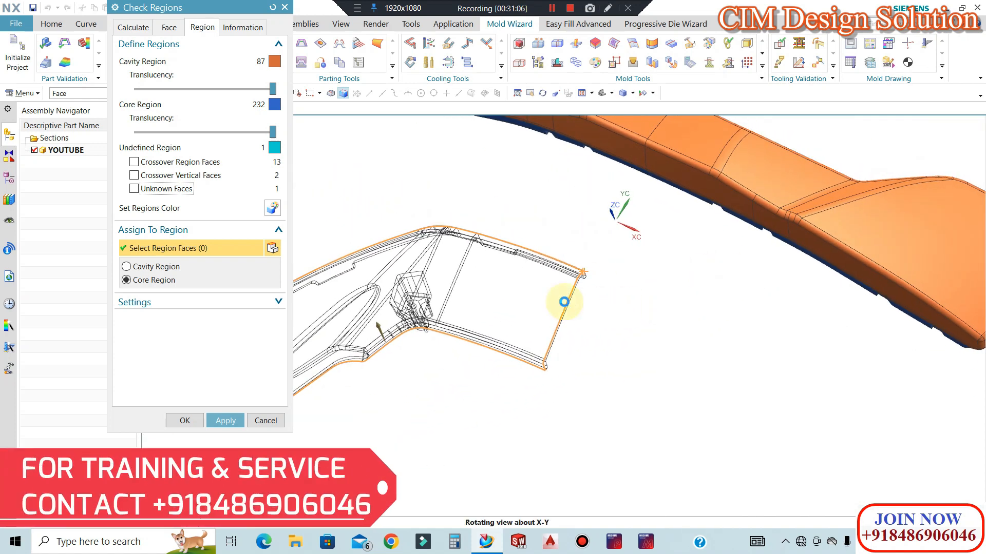
scroll(431, 258, up, 4)
scroll(738, 218, down, 2)
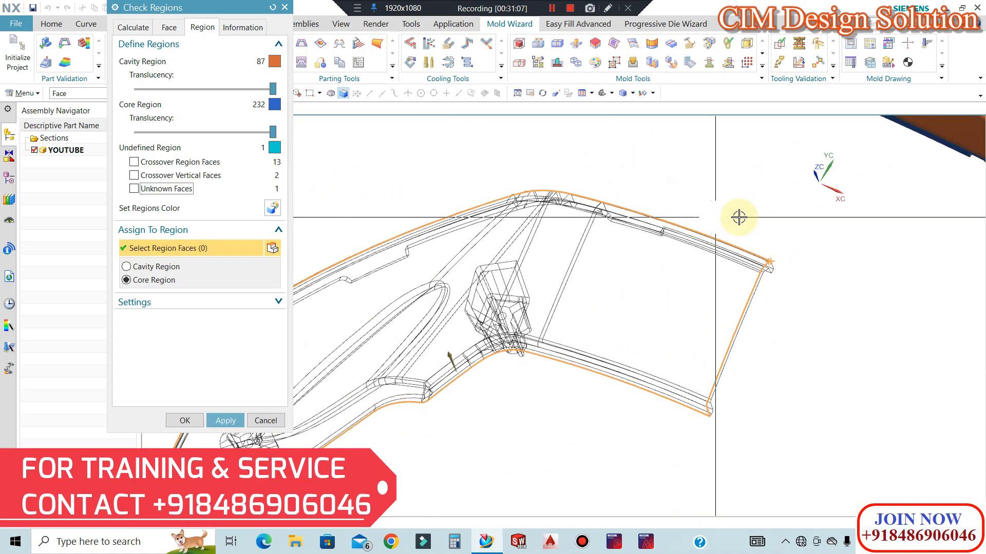
click(139, 187)
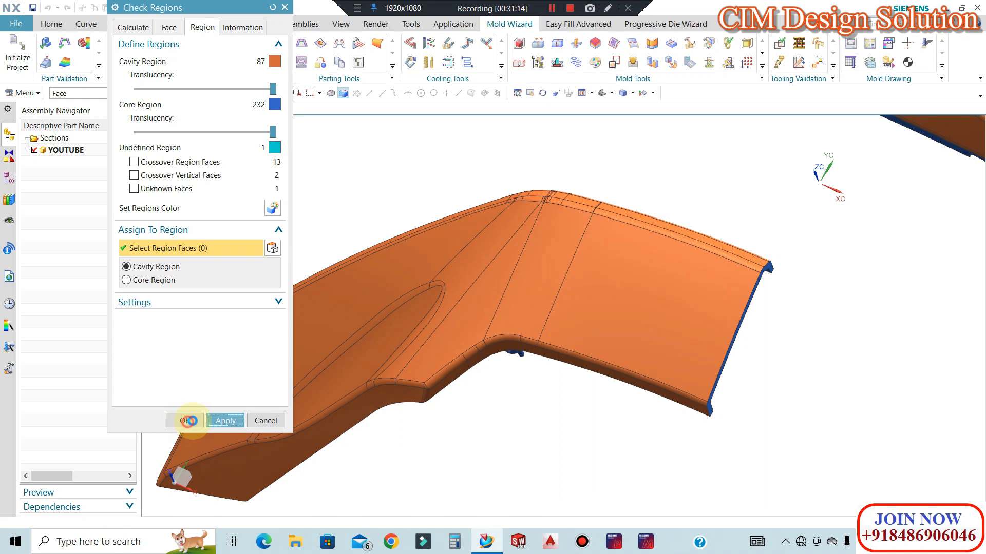
click(276, 416)
Hide the other part body beside the trimmed body.
scroll(634, 258, down, 1)
scroll(624, 248, down, 3)
click(737, 178)
key(ctrl+b)
scroll(698, 294, down, 1)
middle_drag(711, 273, 688, 271)
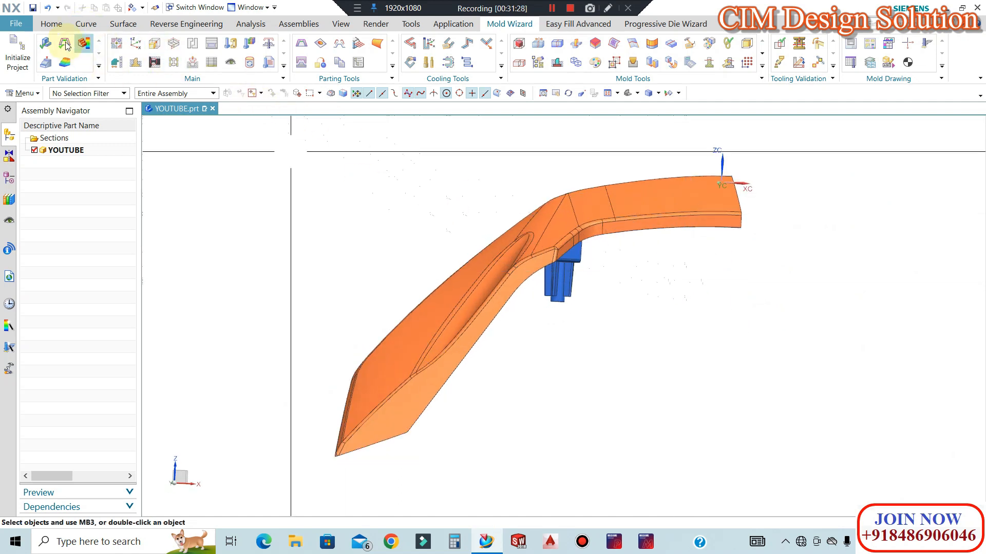
Create associative isocline curves on all faces of the trimmed body, using the ZC axis as reference direction and a single 0° angle.
click(92, 25)
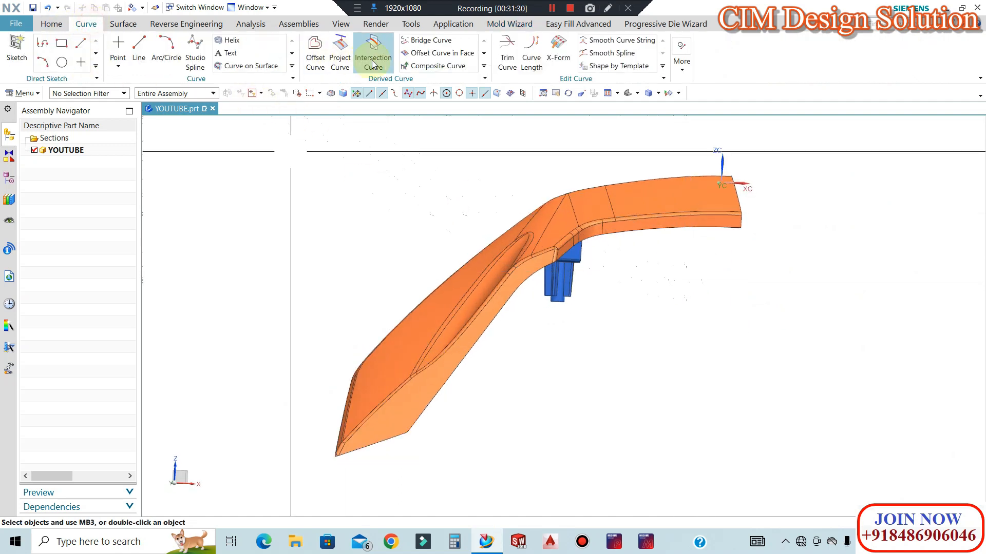
click(484, 69)
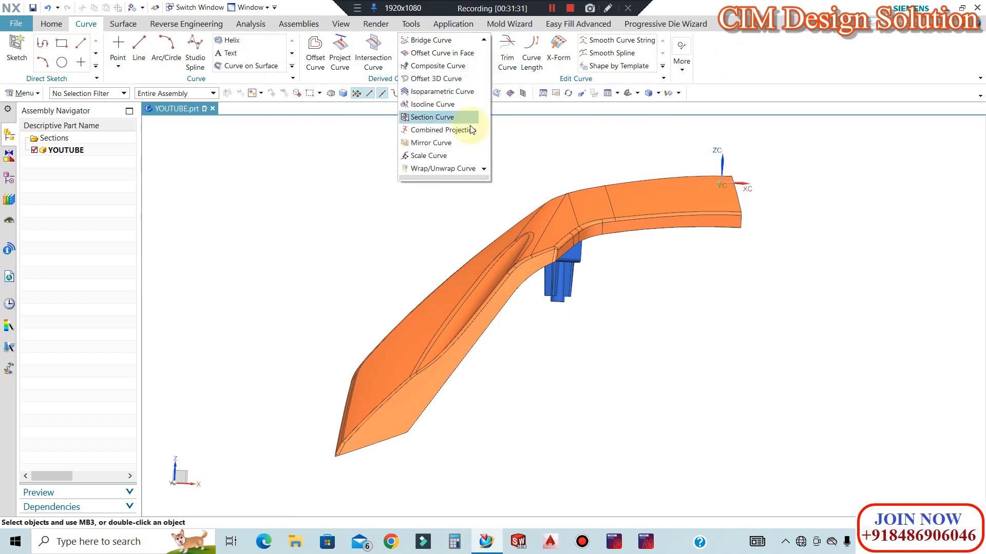
click(443, 109)
scroll(672, 187, down, 1)
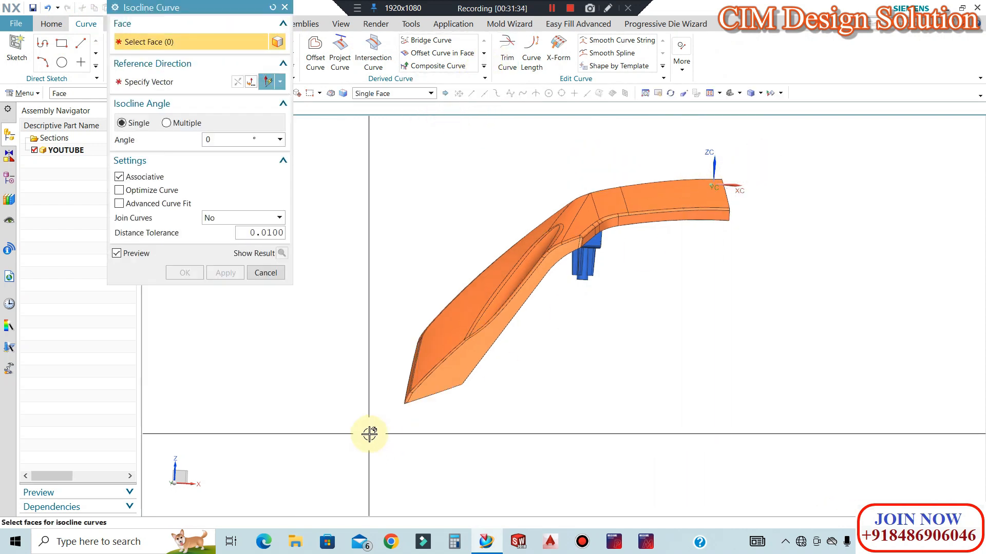
drag(756, 150, 359, 434)
click(184, 81)
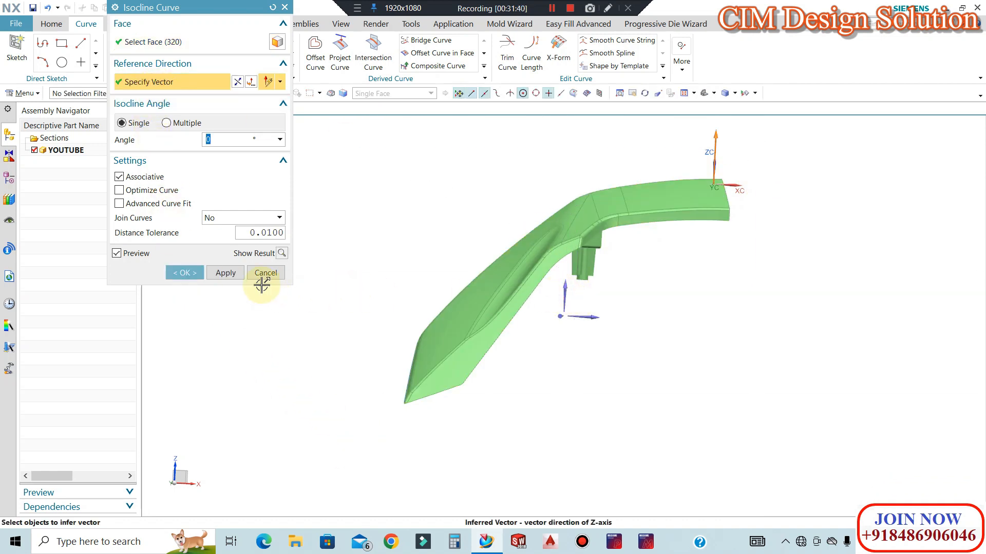
click(186, 272)
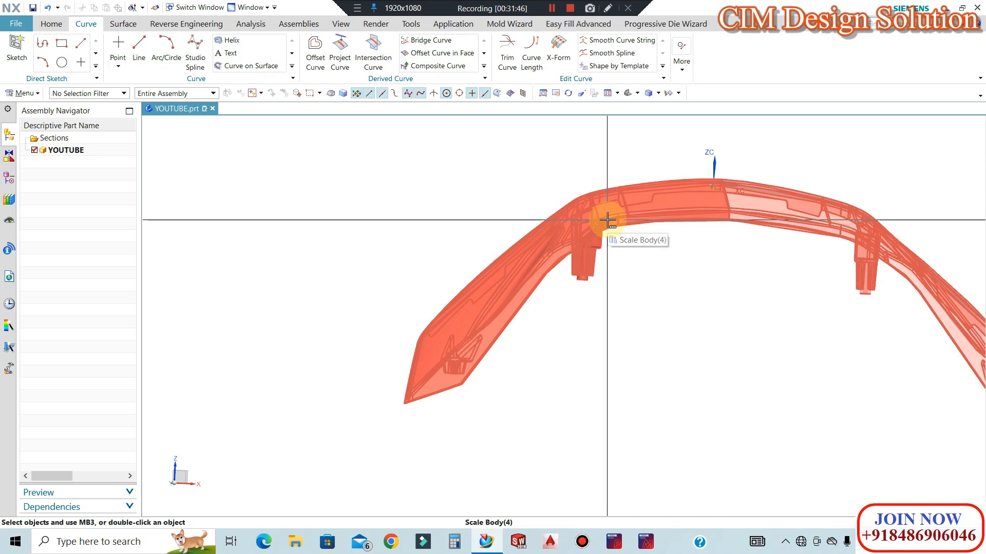
Examine the isocline curve along the lower outer edge of the trimmed body against the cavity and core colors.
middle_drag(402, 319, 627, 308)
scroll(627, 308, up, 10)
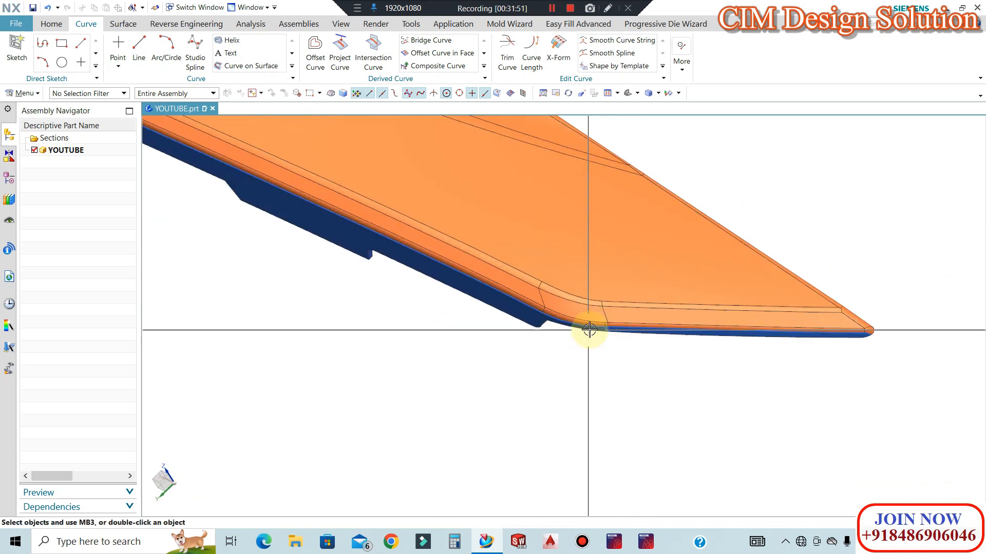
scroll(662, 301, down, 10)
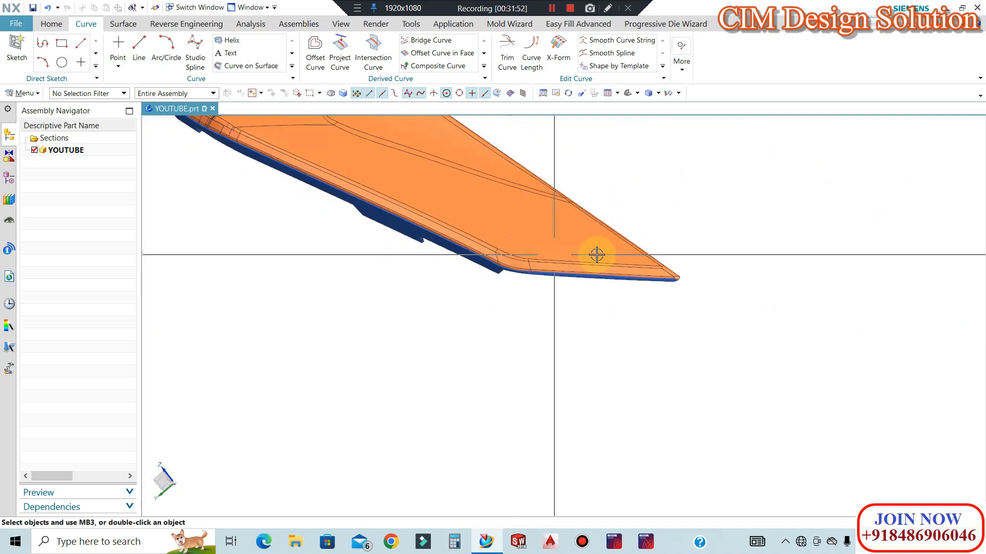
middle_drag(383, 197, 431, 211)
scroll(304, 211, up, 4)
middle_drag(321, 207, 365, 206)
scroll(366, 207, up, 2)
scroll(408, 204, up, 5)
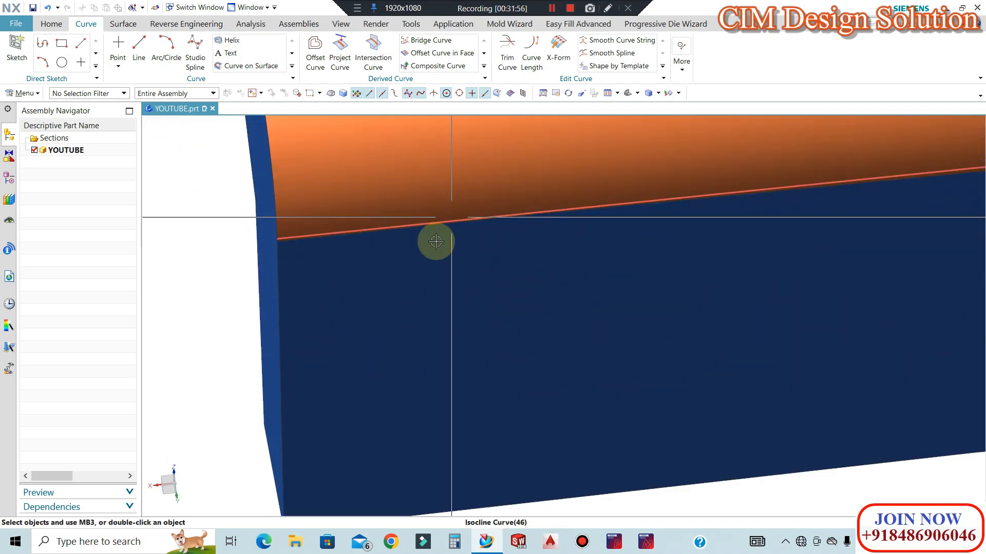
click(510, 24)
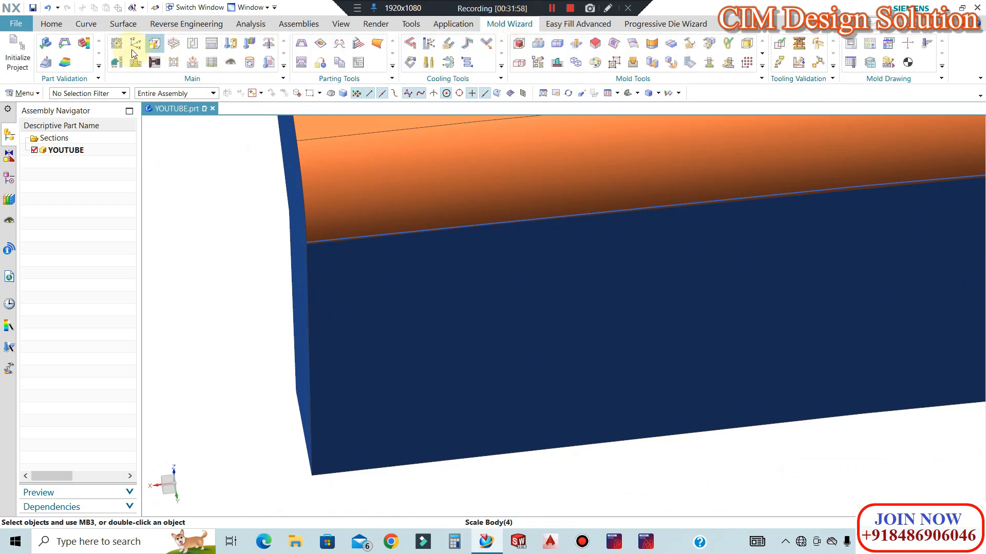
click(72, 39)
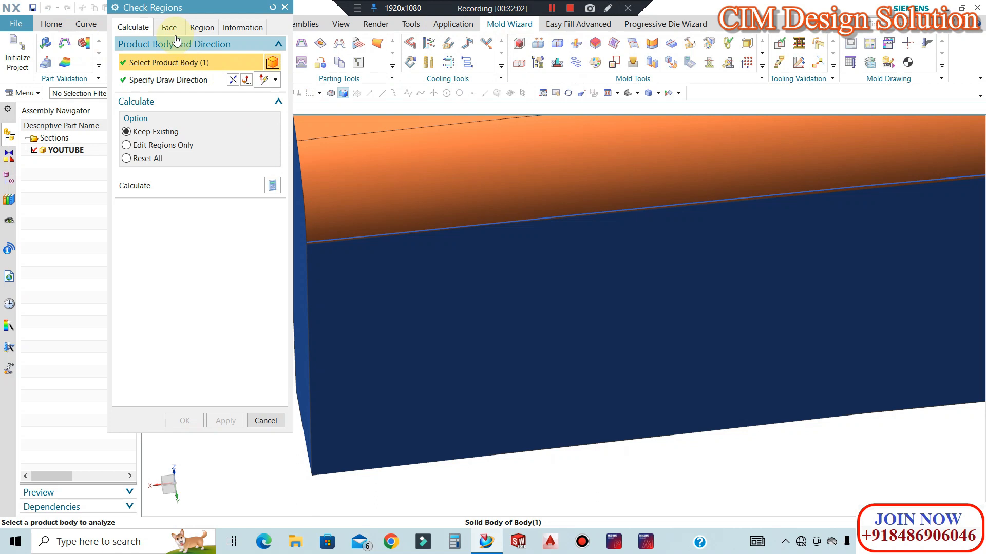
click(169, 29)
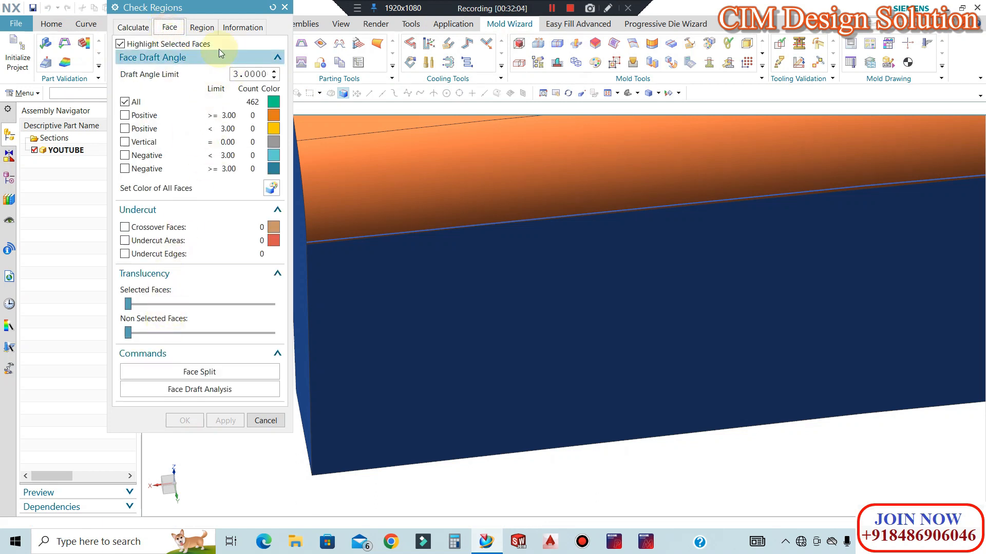
click(203, 28)
click(238, 32)
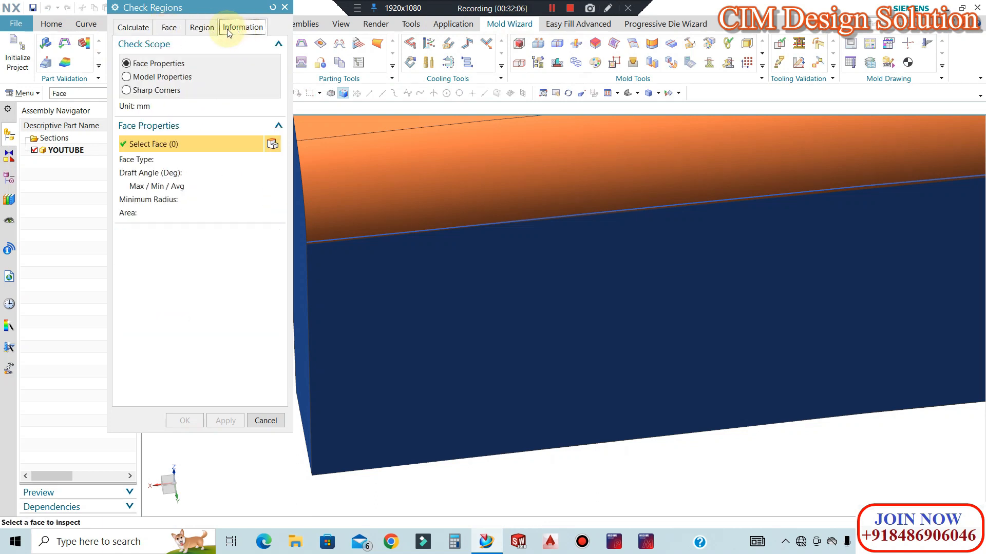
click(167, 29)
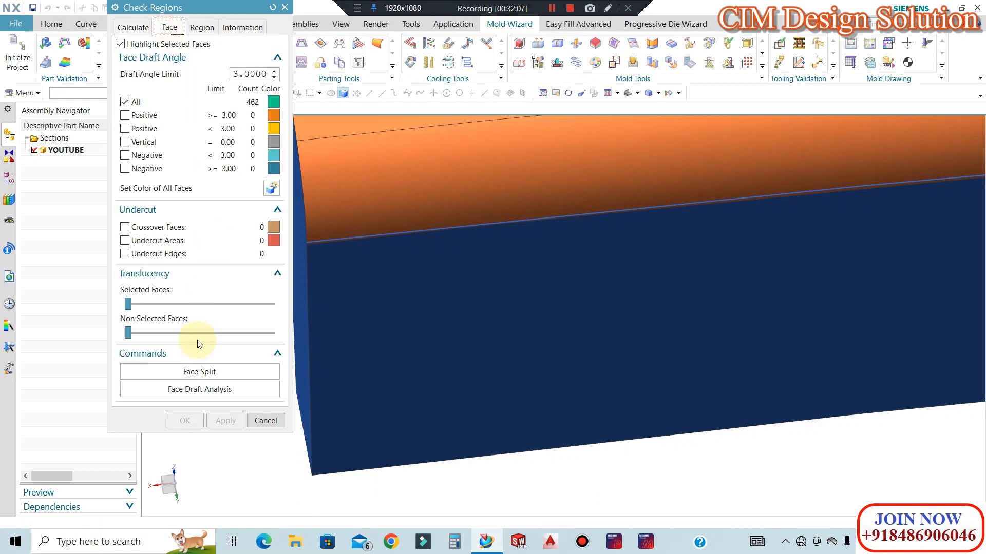
click(195, 373)
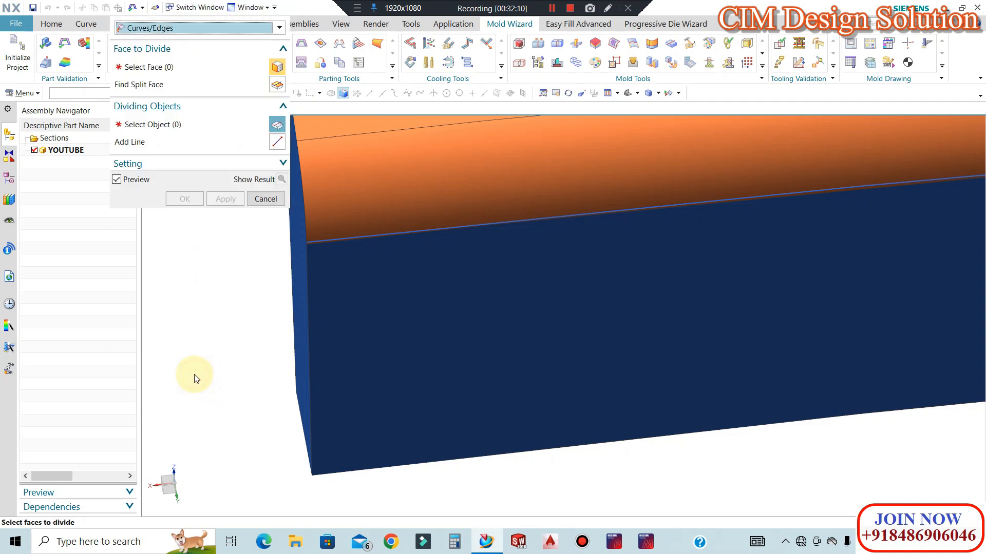
click(153, 29)
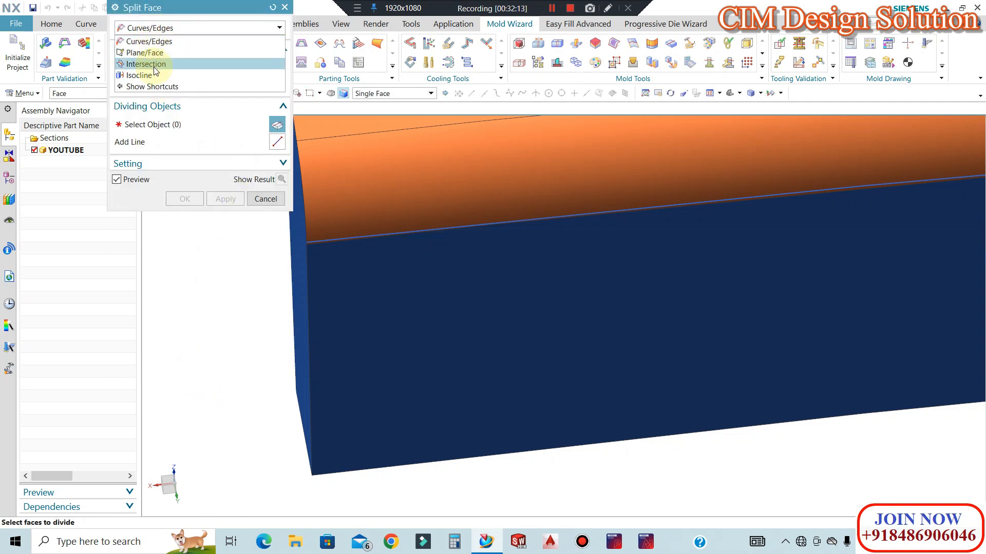
click(254, 200)
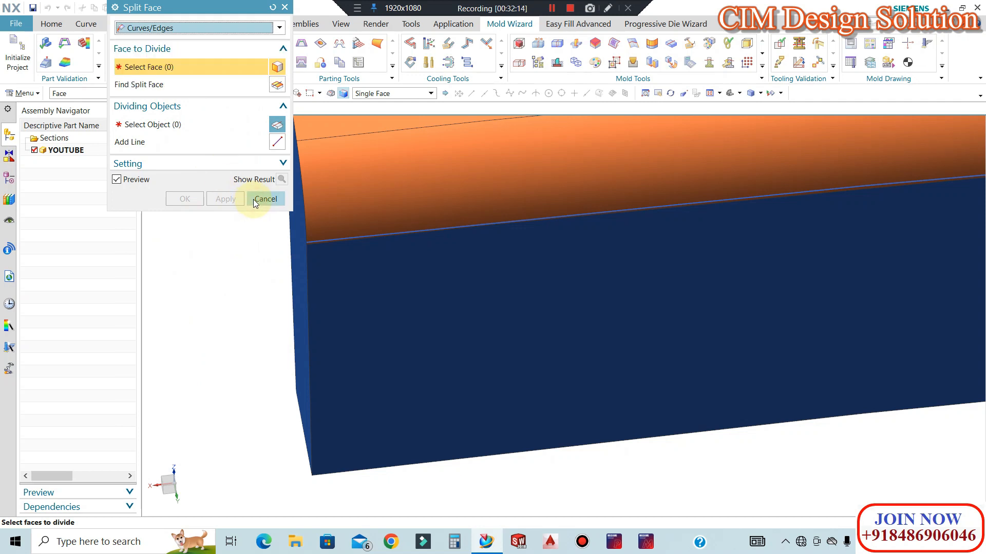
click(253, 199)
click(273, 424)
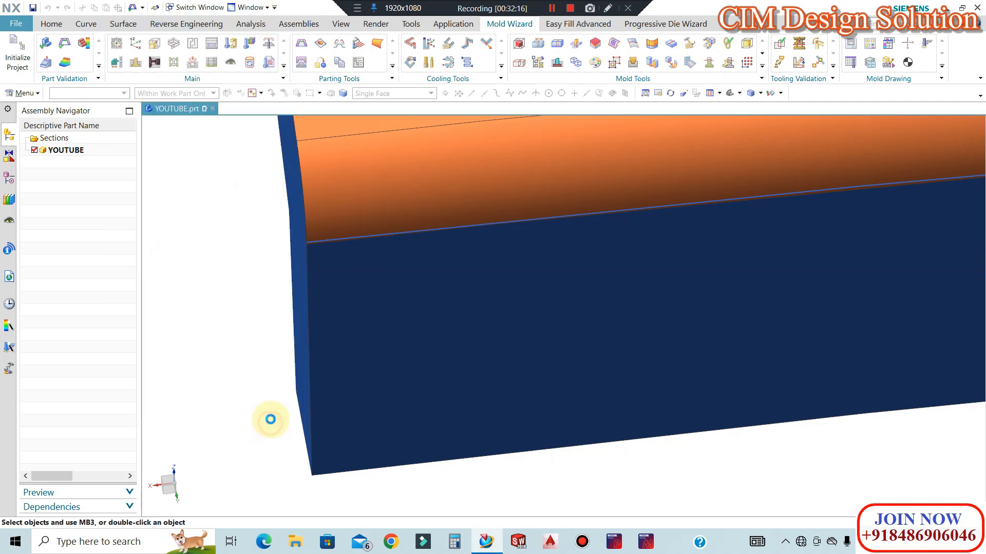
Inspect the gap between the isocline curve and the cavity-core color boundary along the body's lower edge.
scroll(269, 418, down, 10)
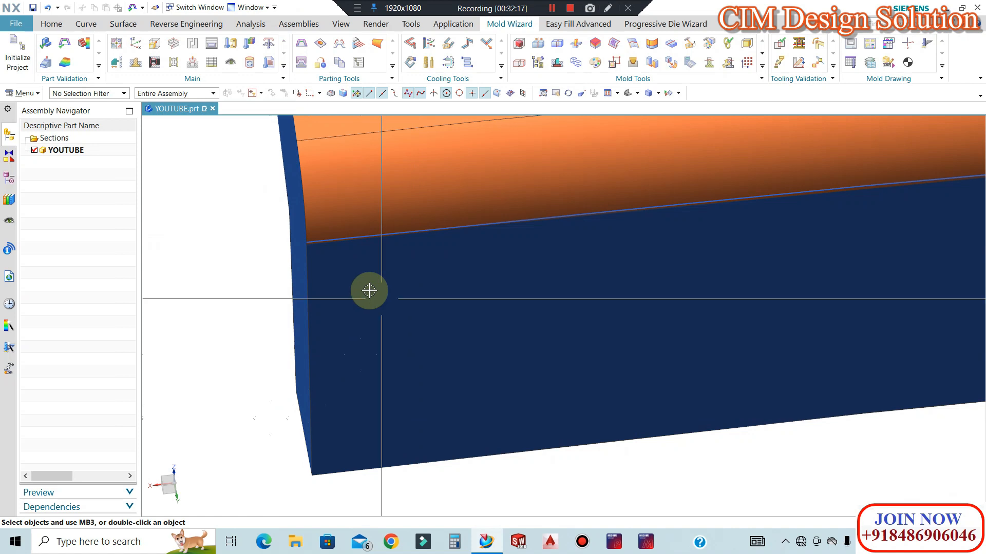
mouse_move(379, 295)
middle_down()
mouse_move(383, 272)
mouse_move(385, 286)
middle_up()
scroll(434, 296, up, 5)
scroll(501, 200, down, 6)
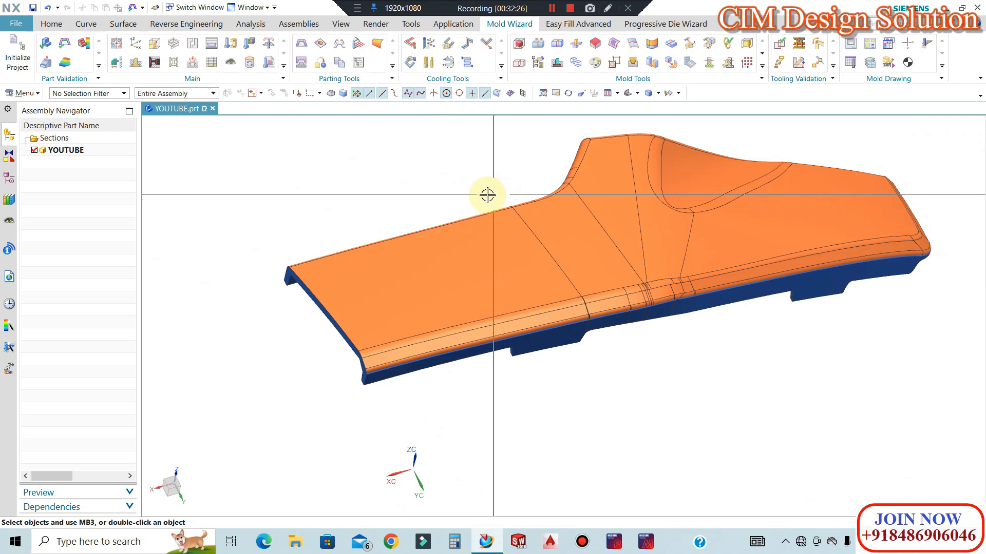
scroll(513, 354, up, 5)
scroll(710, 325, down, 5)
middle_drag(710, 326, 649, 323)
scroll(743, 358, up, 8)
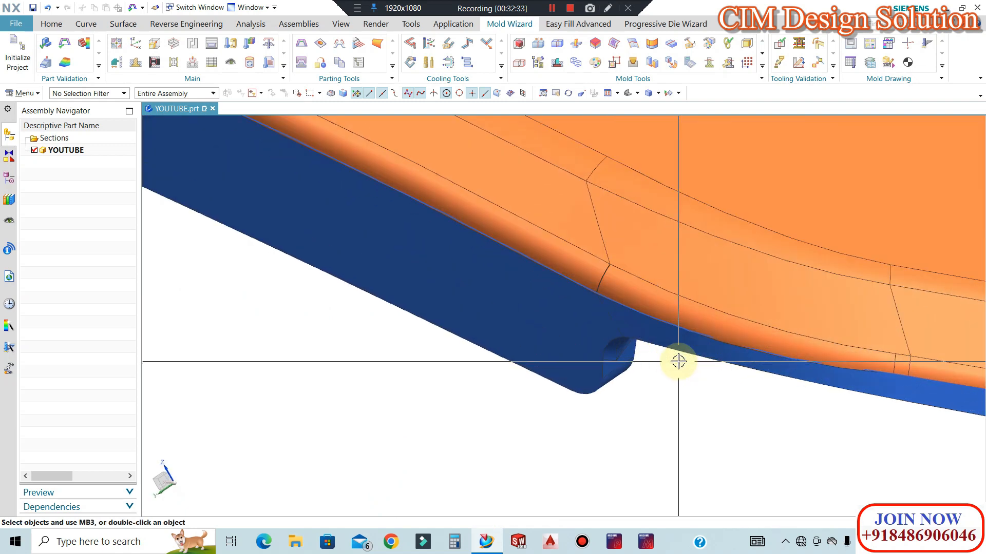
scroll(748, 297, down, 6)
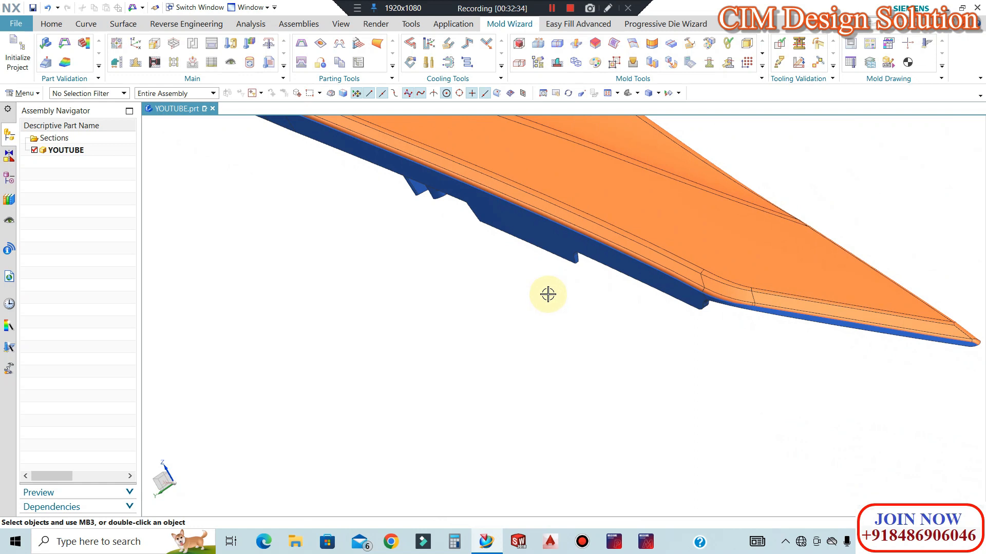
scroll(405, 233, down, 5)
middle_drag(402, 233, 403, 235)
scroll(358, 231, up, 8)
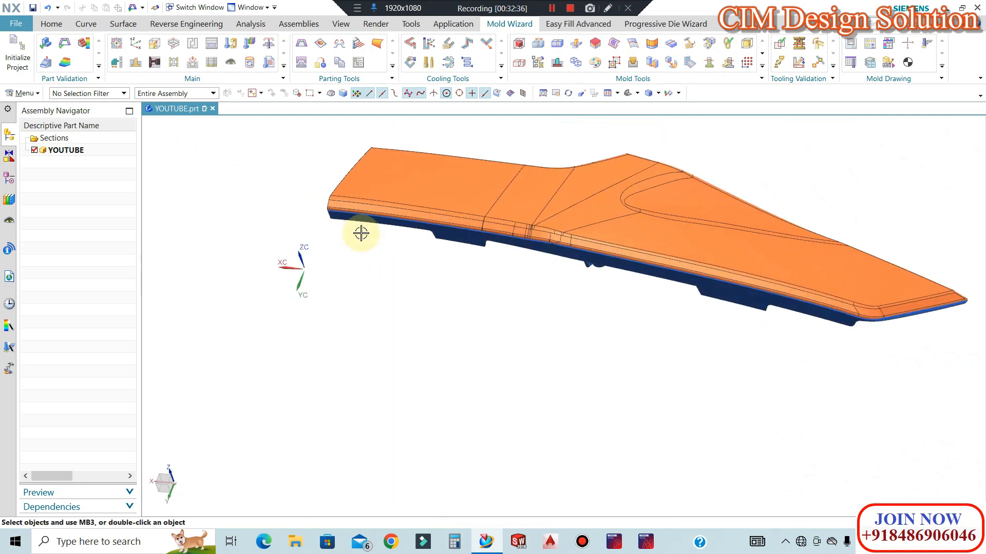
scroll(311, 172, up, 6)
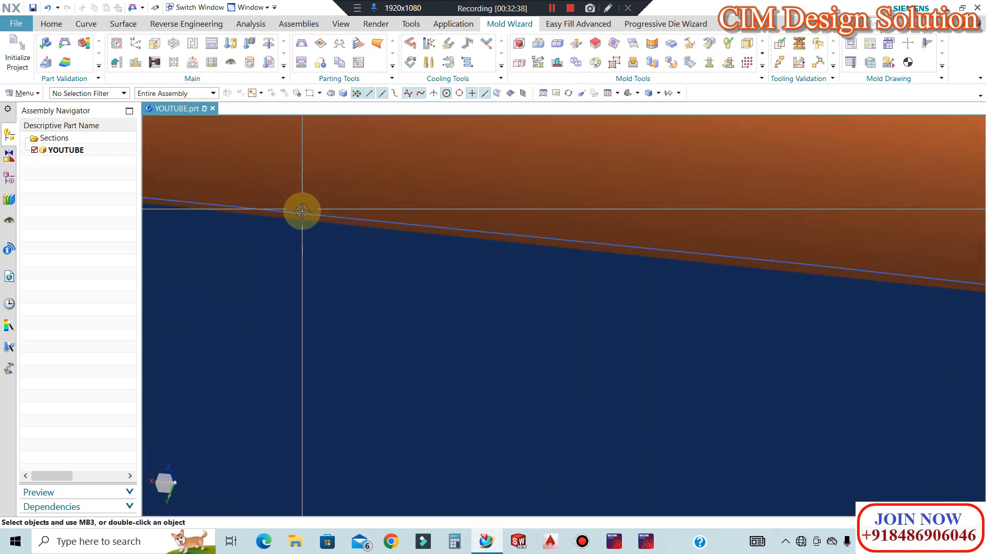
Start splitting faces by curves or edges and select the rounded lower-edge face plus the adjoining narrow faces.
scroll(508, 226, down, 8)
scroll(470, 216, up, 2)
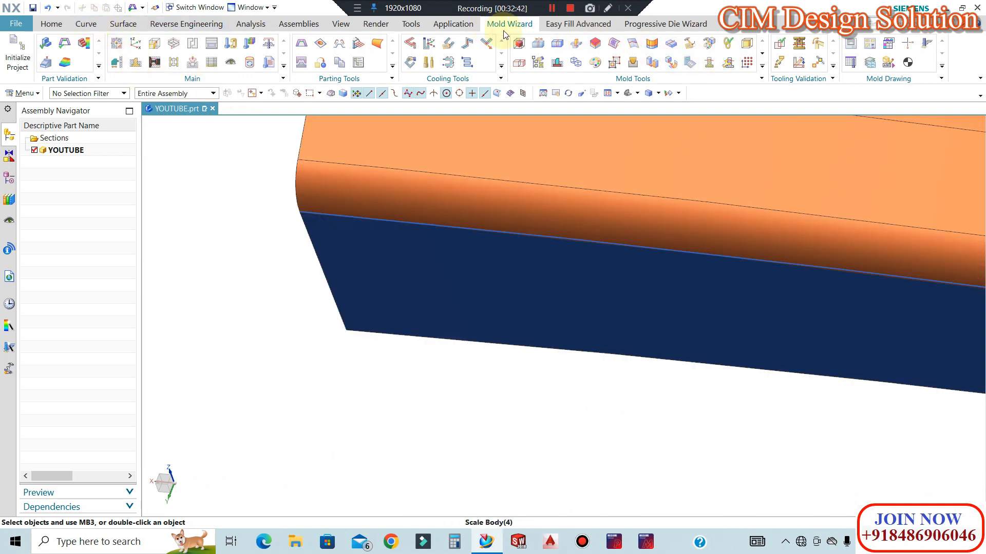
click(670, 45)
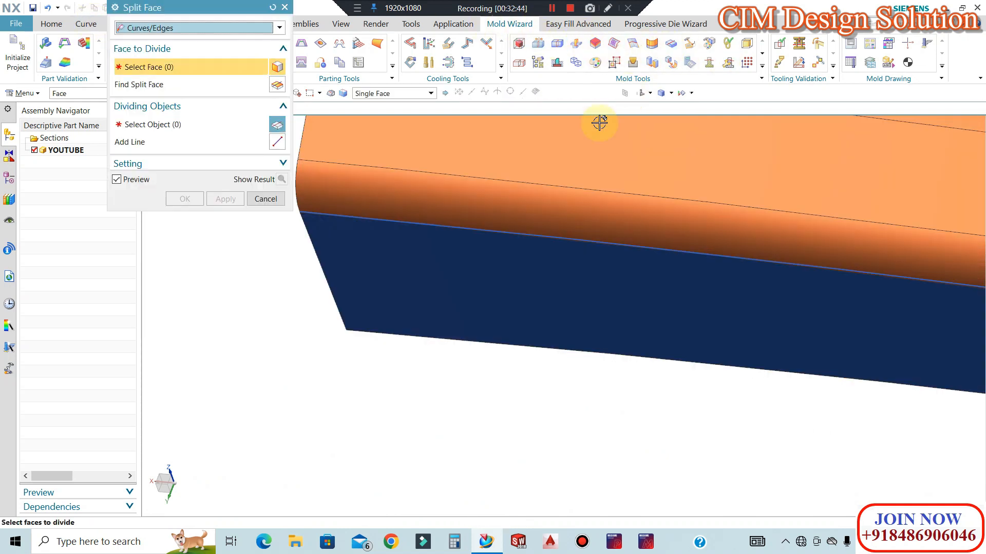
scroll(407, 194, down, 5)
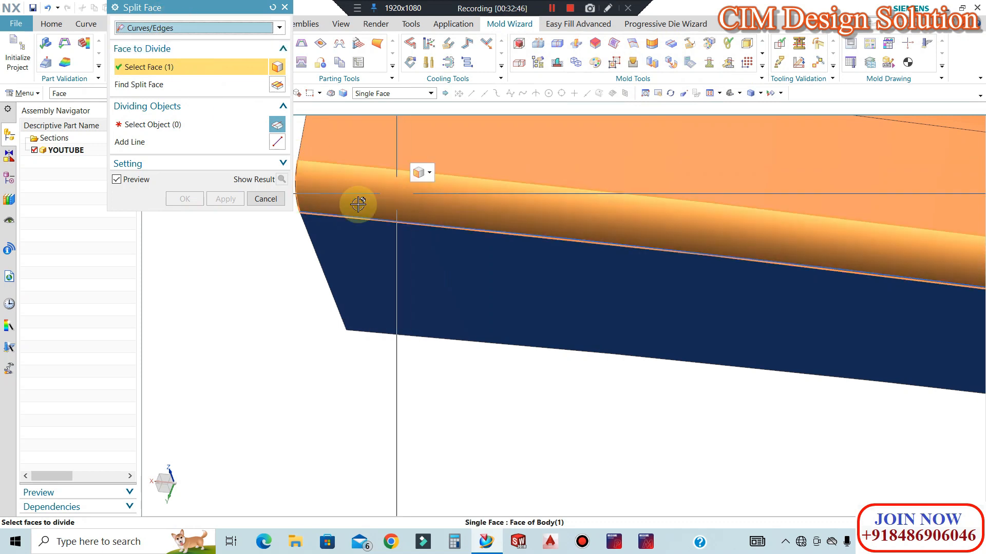
click(398, 220)
scroll(636, 271, up, 8)
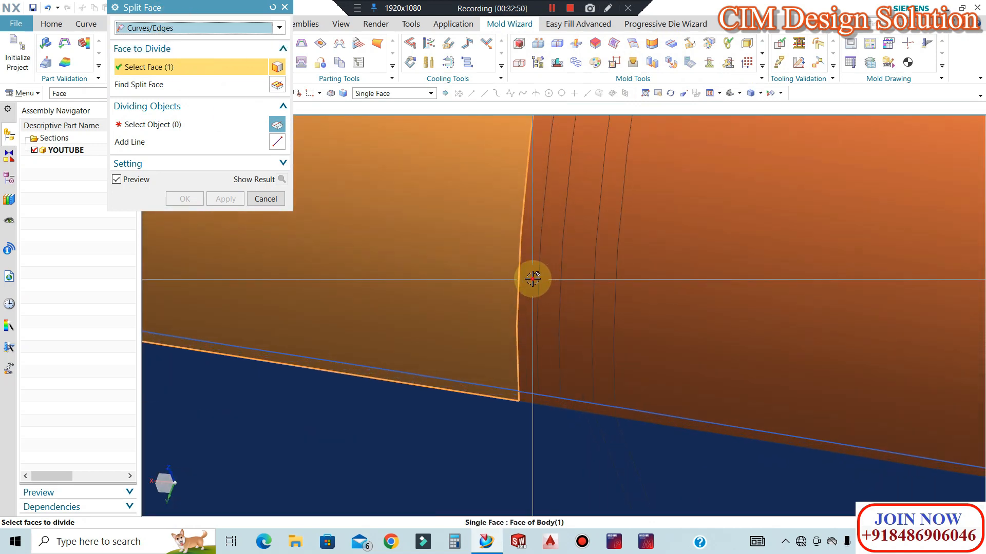
click(538, 289)
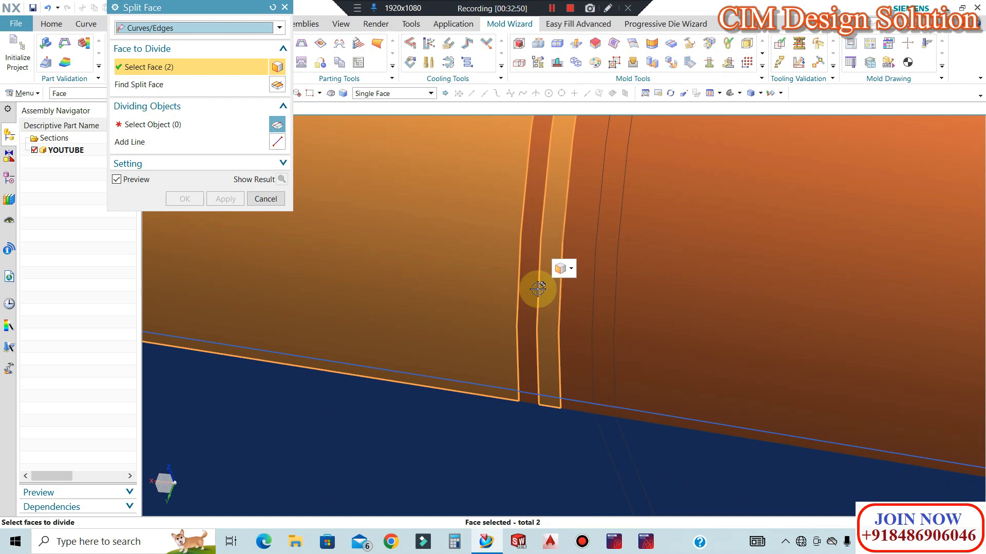
click(525, 291)
click(604, 319)
click(577, 311)
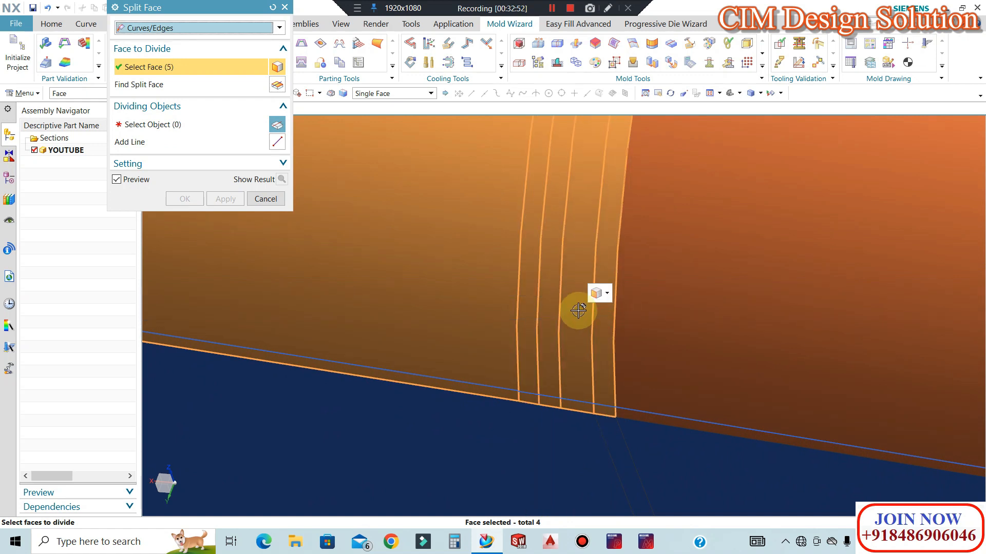
Add the next rounded faces along the lower edge to the split selection, up to the face with the S-shaped boundary.
click(657, 325)
scroll(450, 272, down, 12)
scroll(667, 300, up, 2)
scroll(605, 290, up, 2)
click(677, 291)
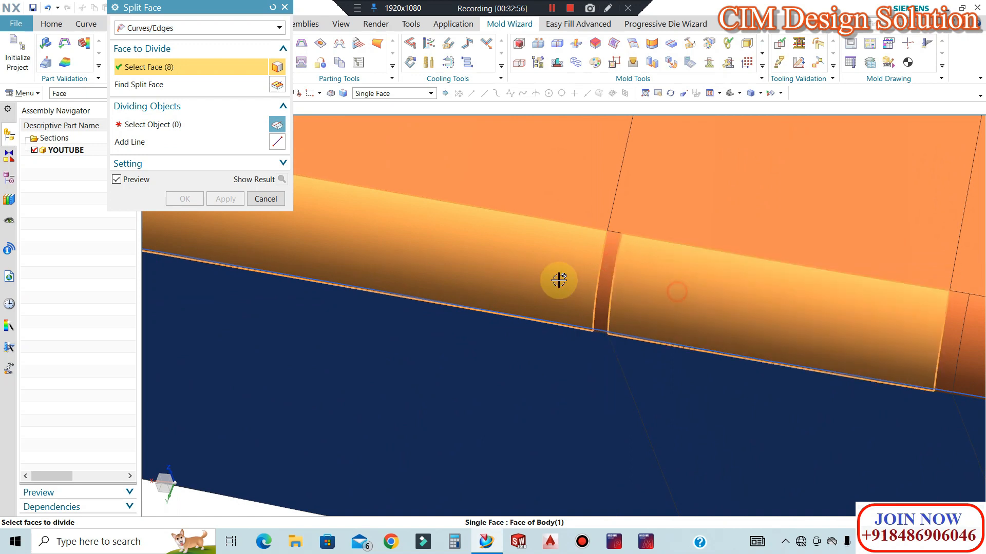
scroll(521, 253, down, 3)
scroll(546, 257, up, 3)
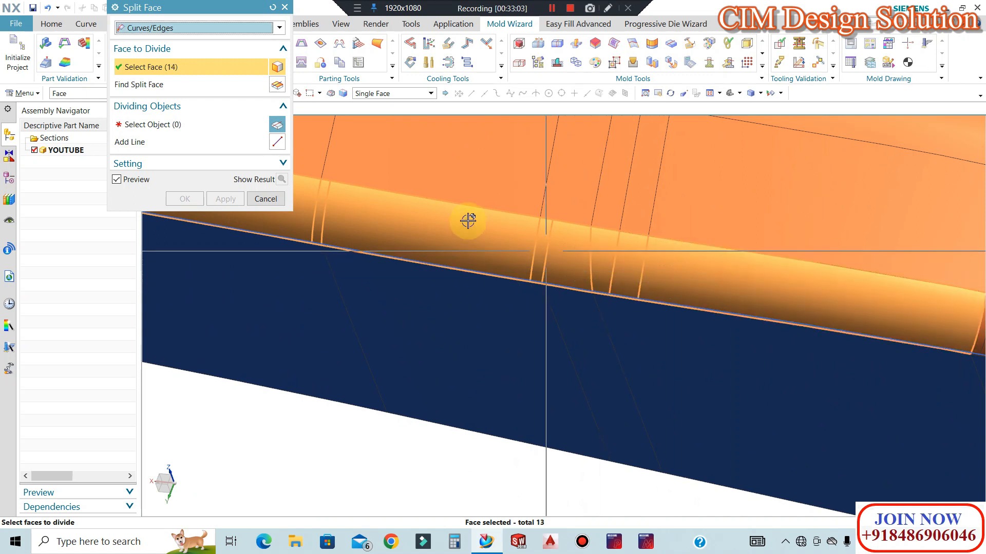
scroll(649, 260, down, 3)
scroll(681, 263, up, 3)
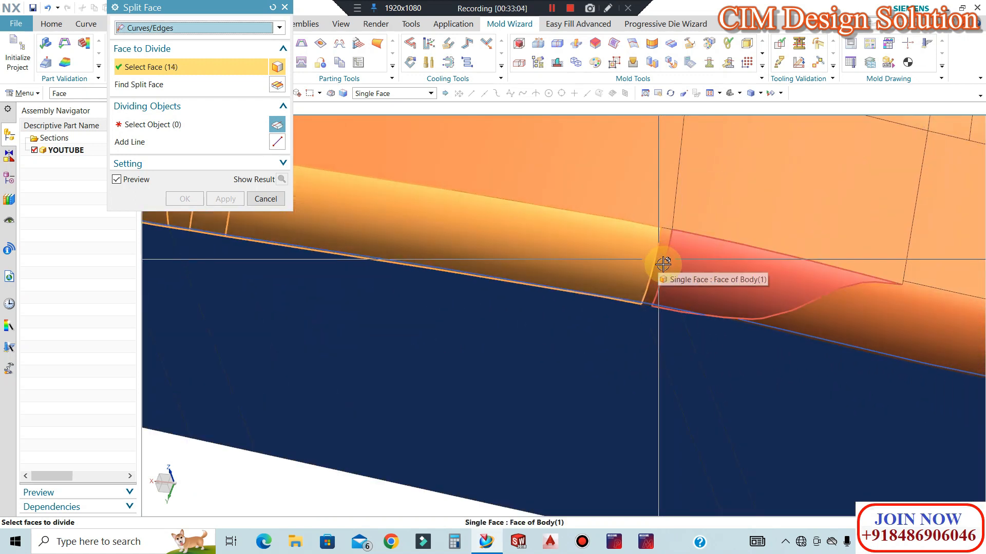
Continue the split selection past the S-shaped boundary, adding the narrow face and the long rounded face leading to the corner.
scroll(631, 280, down, 3)
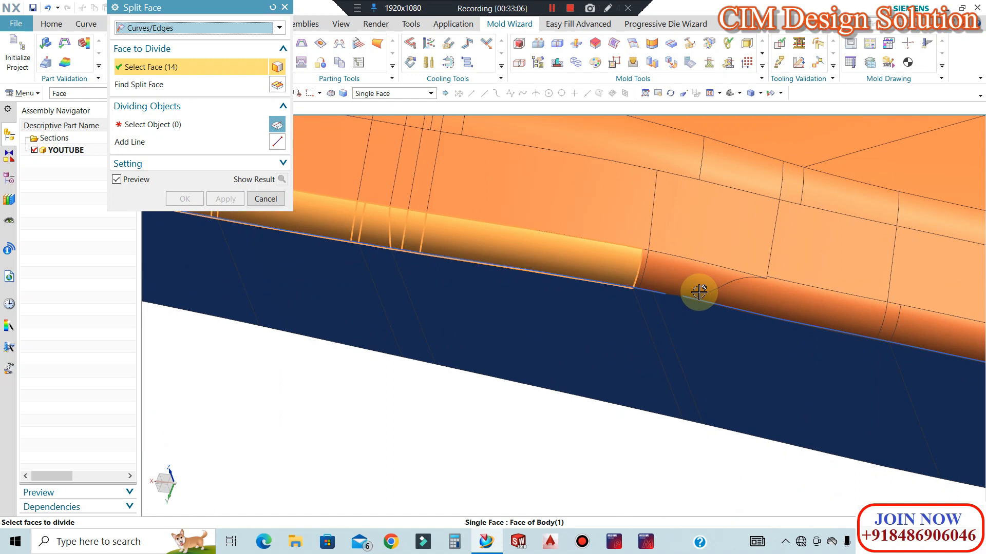
scroll(636, 287, down, 3)
scroll(726, 300, up, 5)
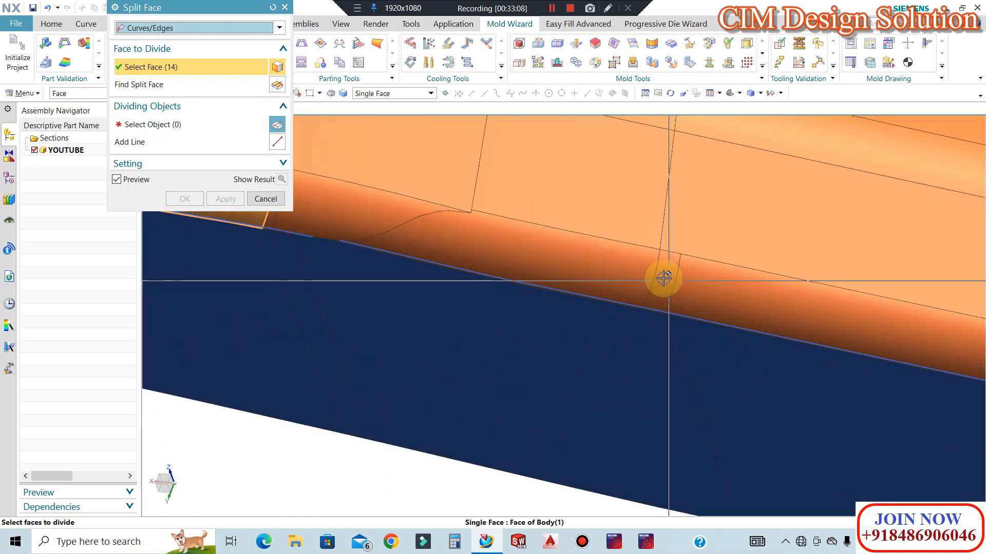
shift+click(640, 268)
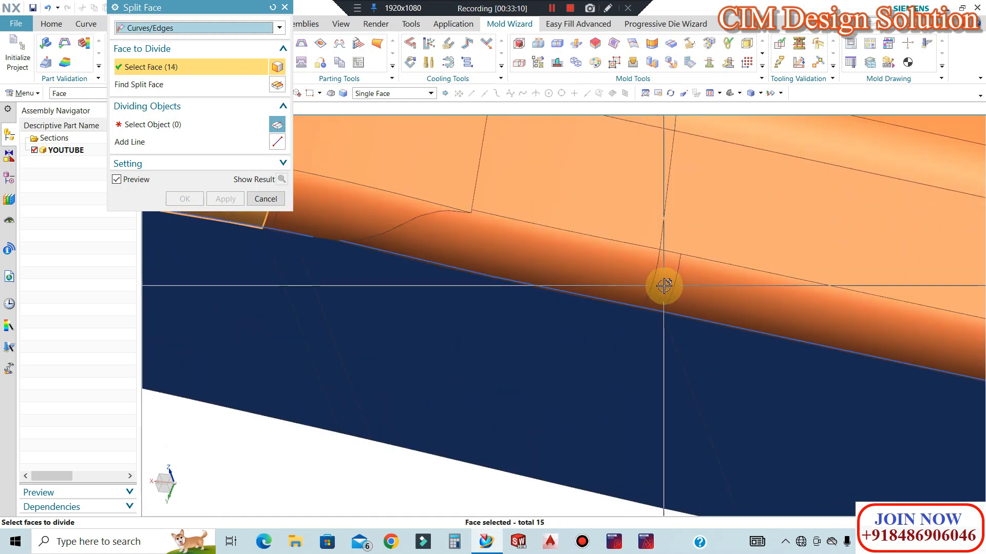
scroll(515, 248, down, 4)
click(652, 300)
scroll(843, 355, up, 5)
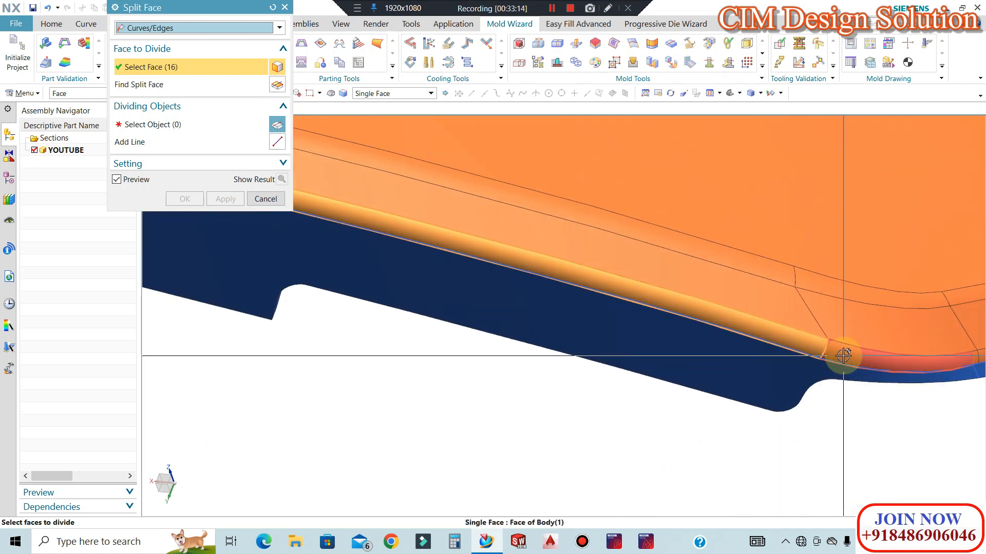
Add the rounded corner face and the adjoining rounded faces along the body's end to the split selection.
click(842, 355)
scroll(424, 308, down, 4)
scroll(703, 323, up, 6)
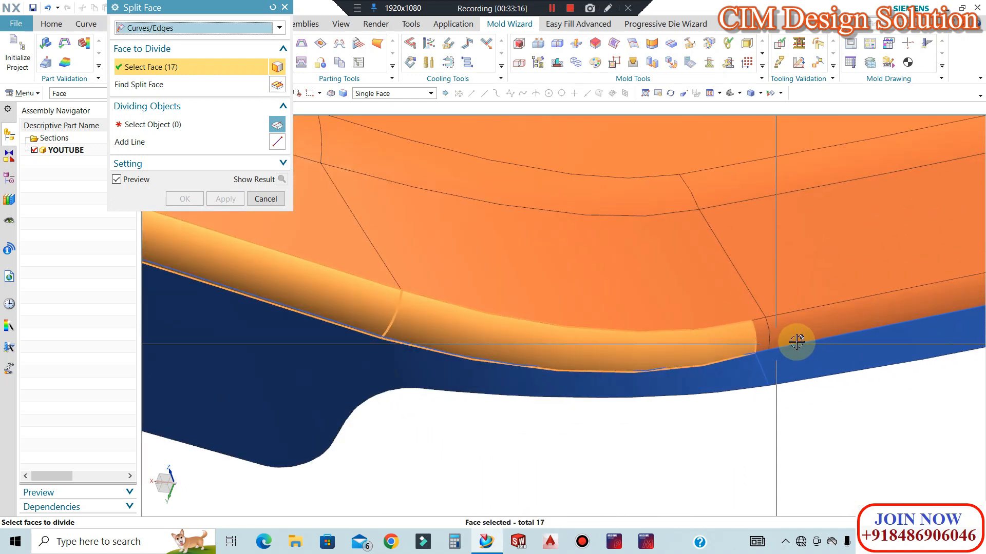
click(790, 331)
click(631, 341)
scroll(643, 348, down, 4)
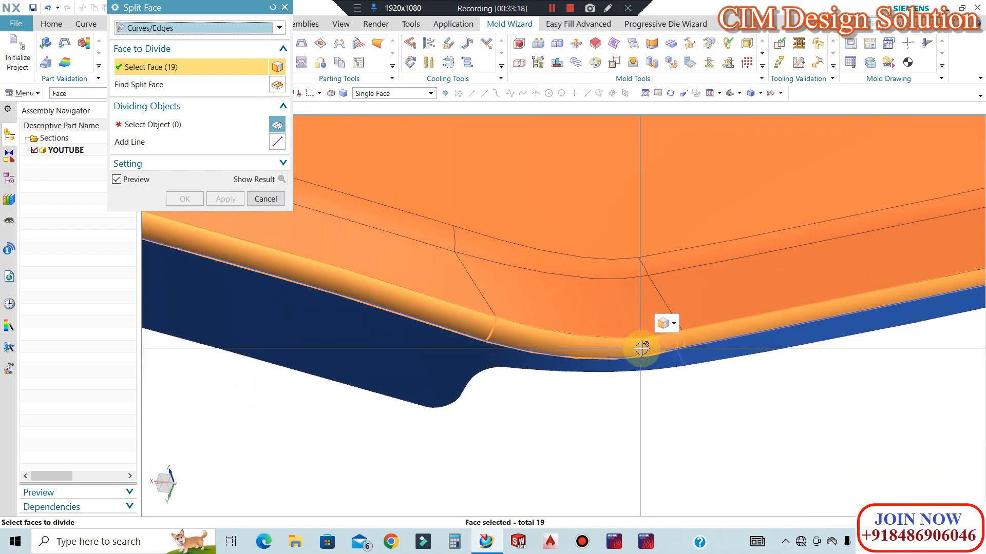
scroll(827, 308, up, 5)
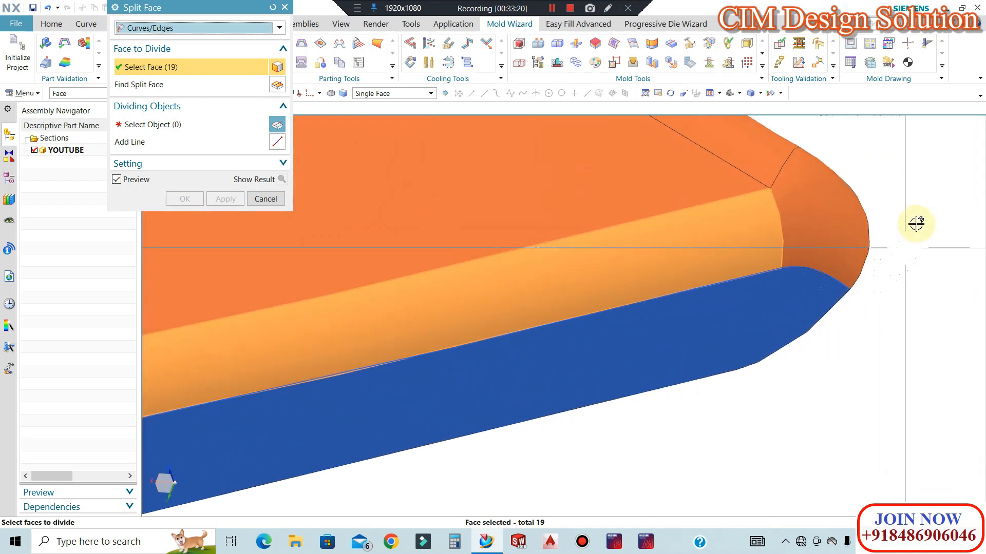
Use the isocline curves as dividing objects and split the selected edge faces.
scroll(894, 284, down, 4)
click(198, 125)
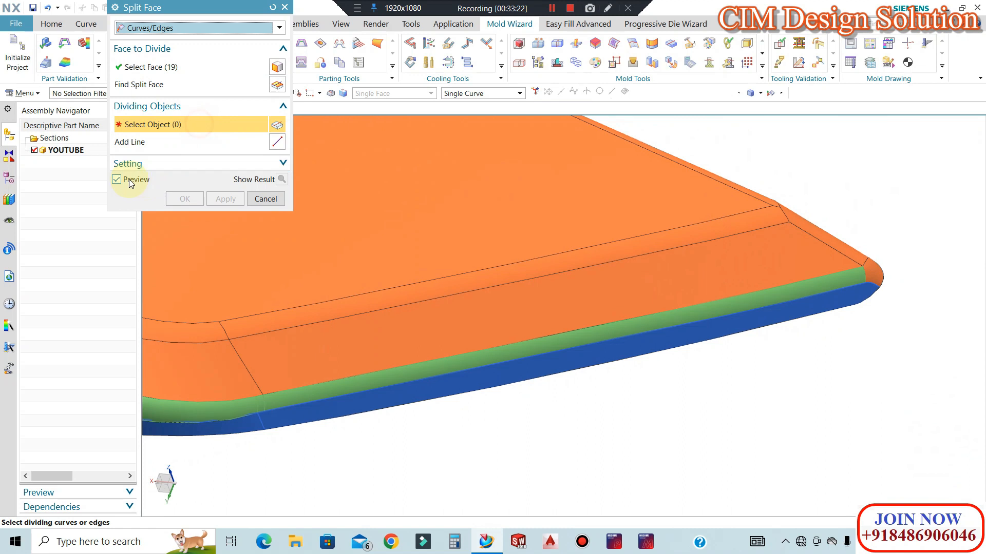
click(9, 179)
scroll(94, 446, down, 7)
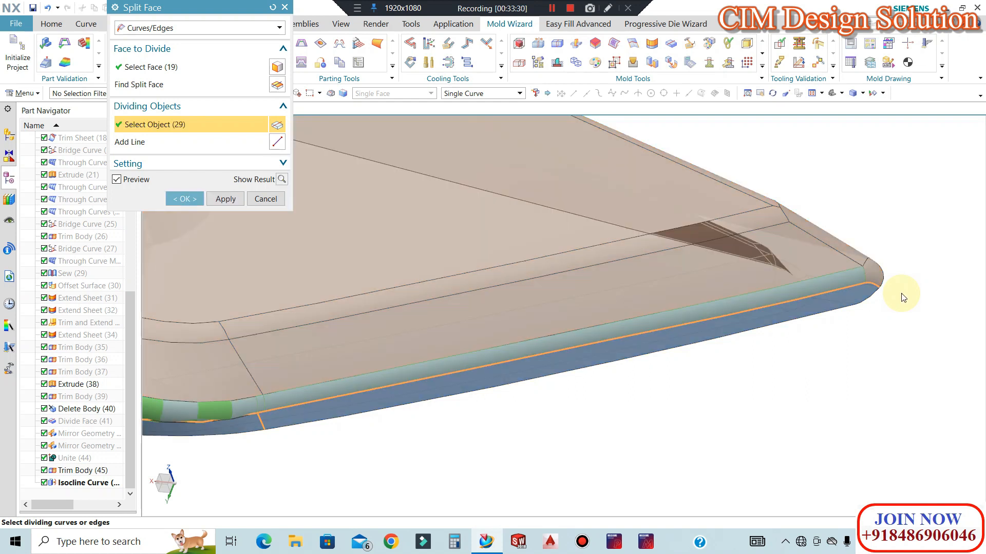
scroll(907, 291, down, 5)
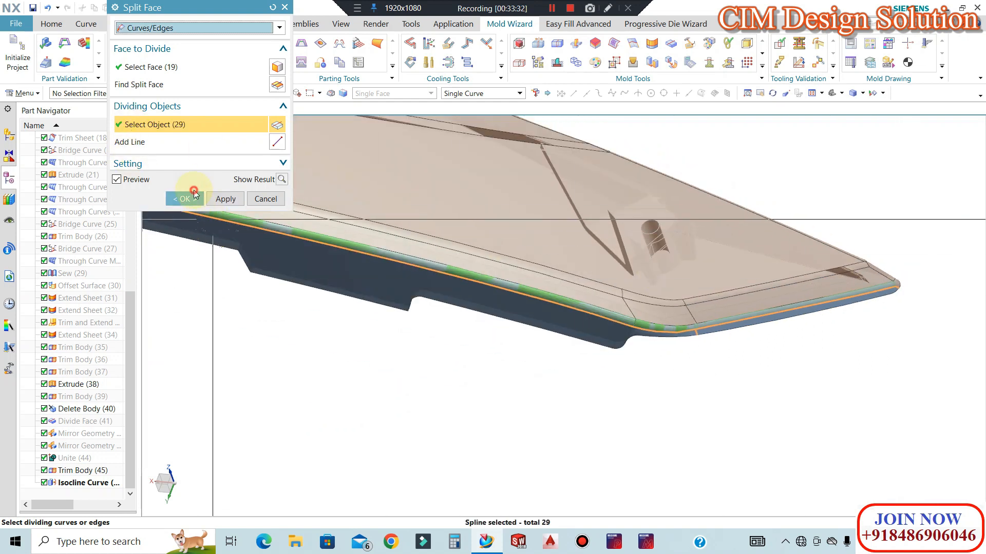
click(190, 198)
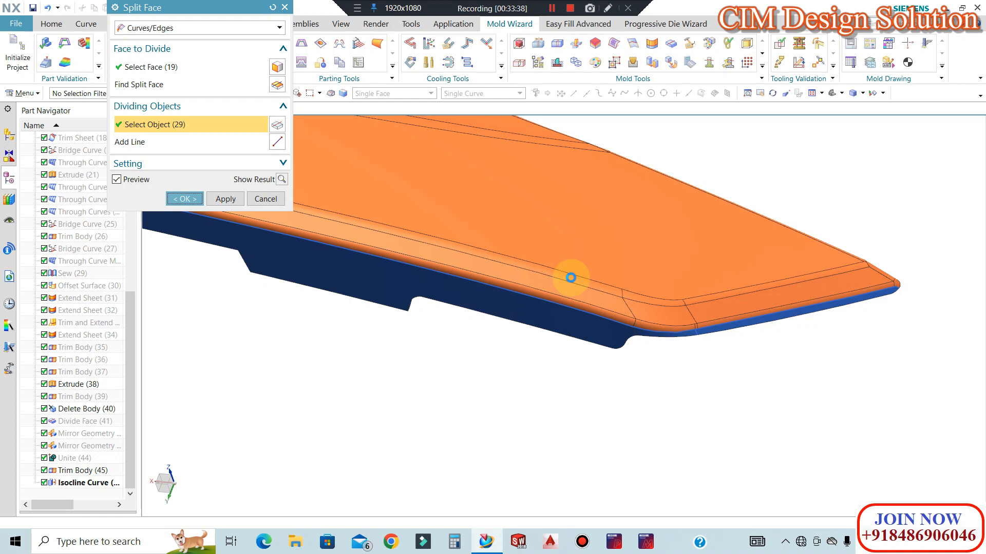
Unsew the two rounded edge faces that meet at the S-shaped boundary from the body, without keeping the original.
scroll(715, 308, down, 5)
scroll(437, 267, up, 5)
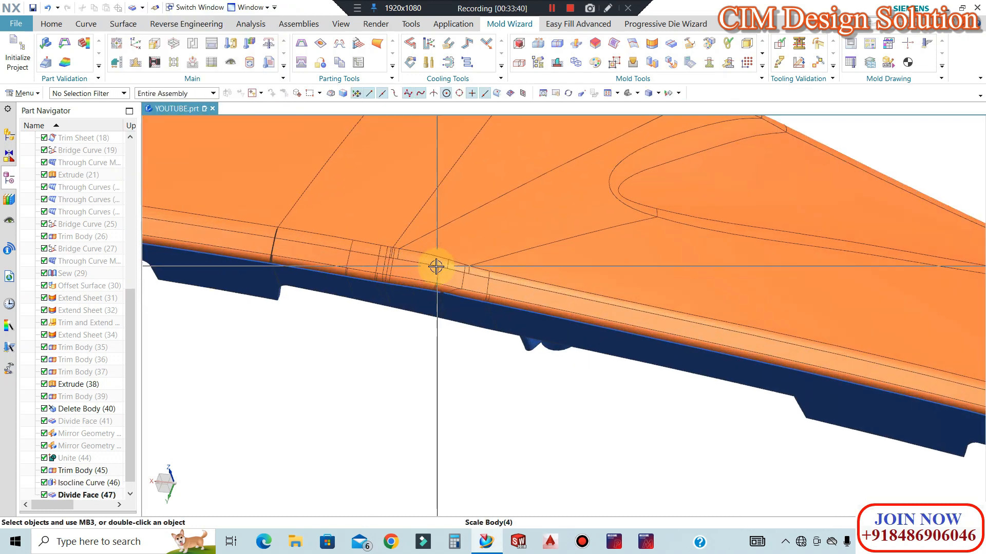
scroll(437, 266, up, 5)
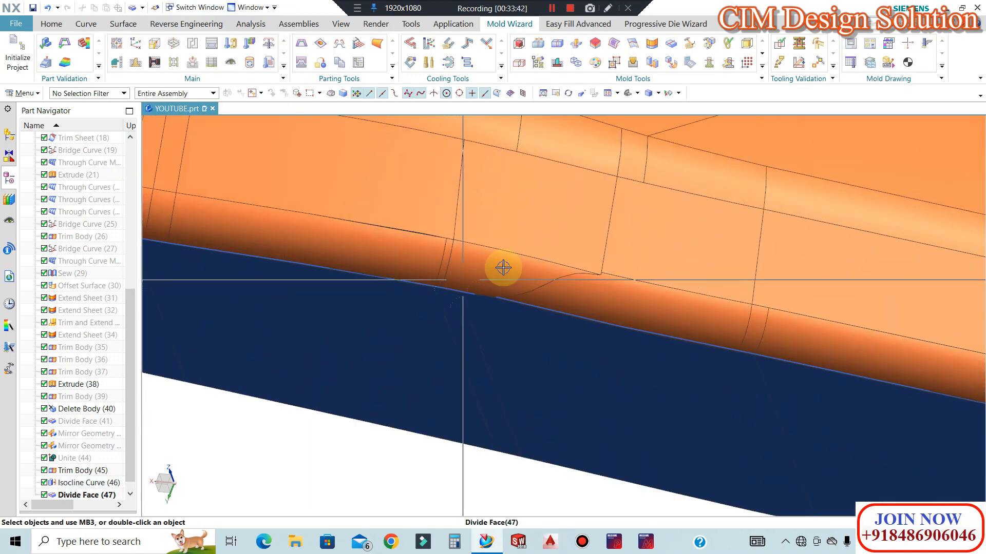
scroll(483, 277, up, 2)
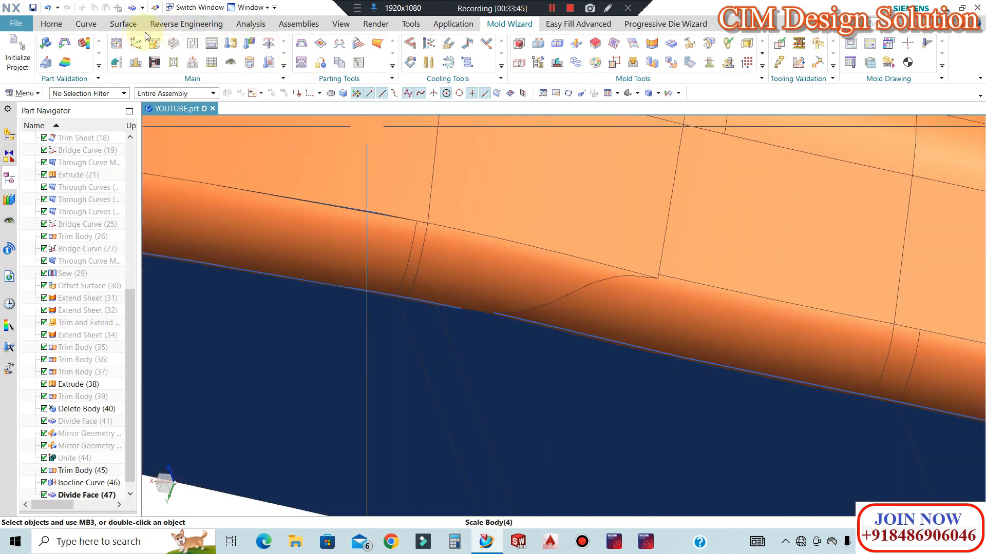
click(123, 24)
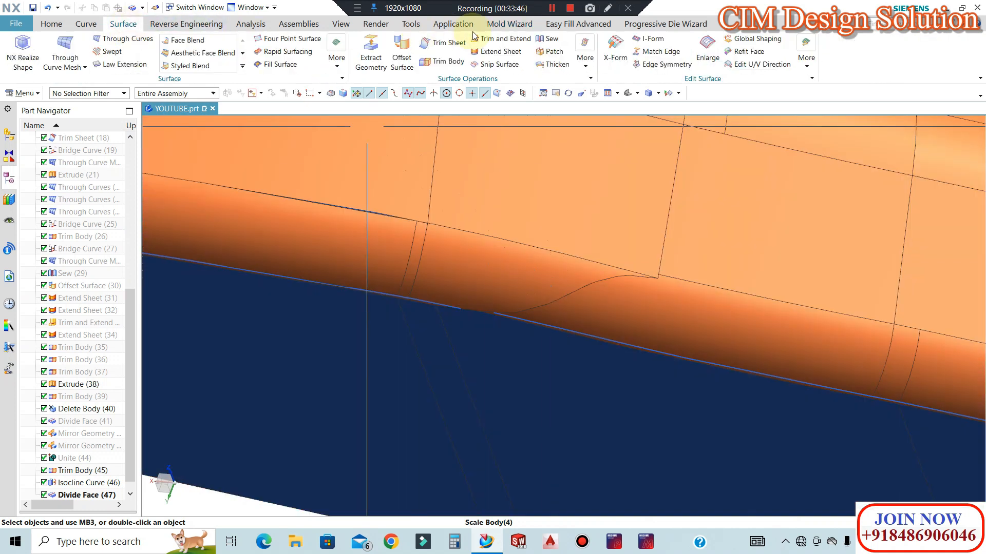
click(577, 68)
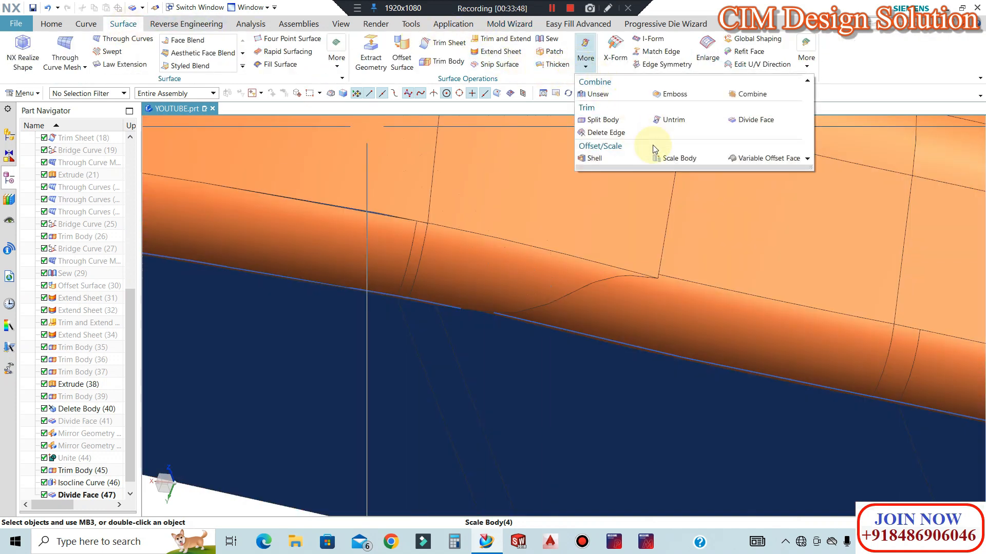
click(597, 95)
click(590, 272)
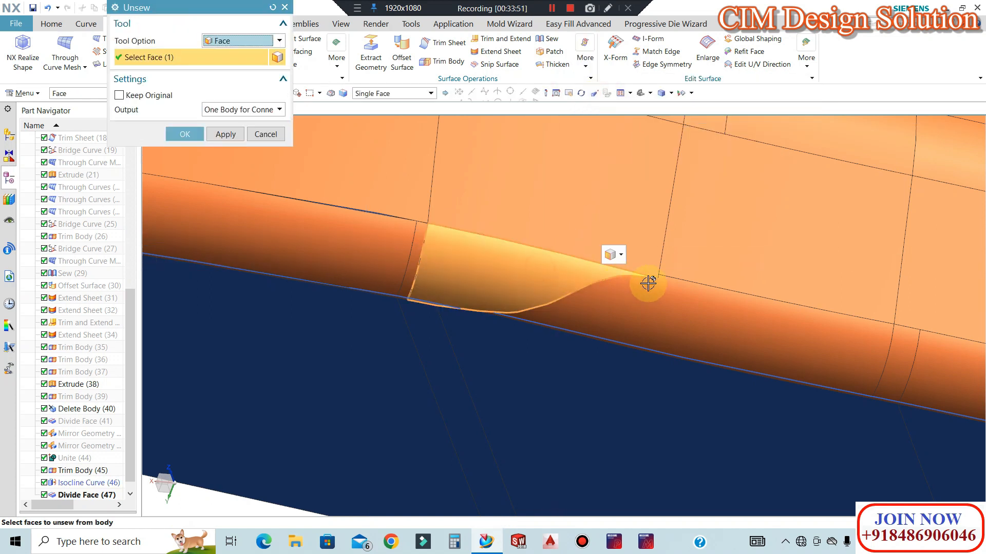
click(669, 308)
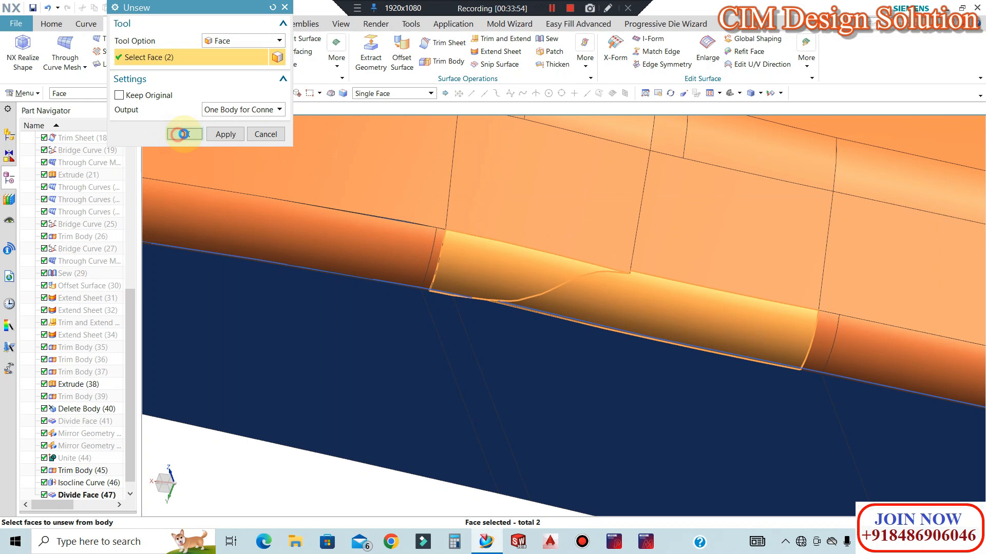
click(180, 133)
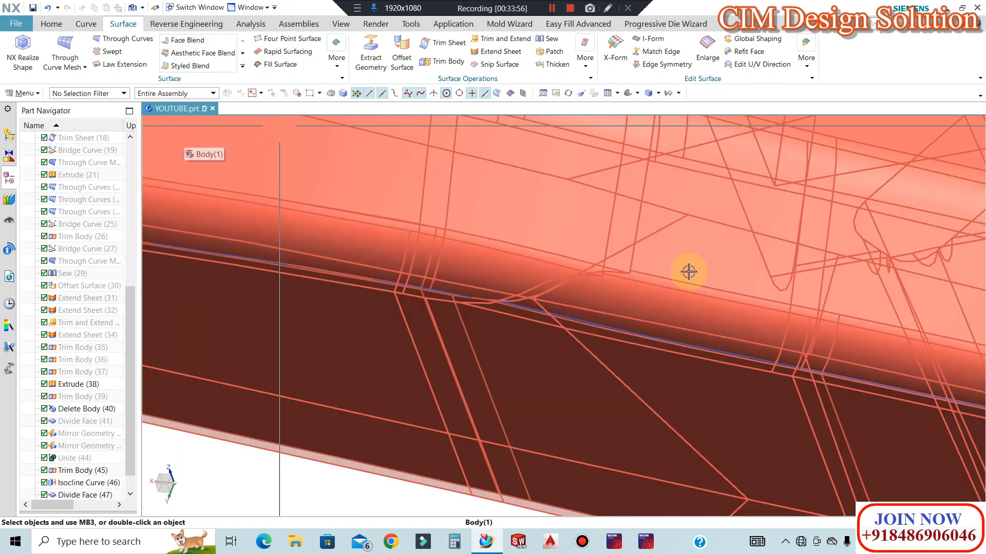
Unsew the blue wall face below the S-shaped boundary and the narrow rounded face beside it from the body.
scroll(796, 288, up, 5)
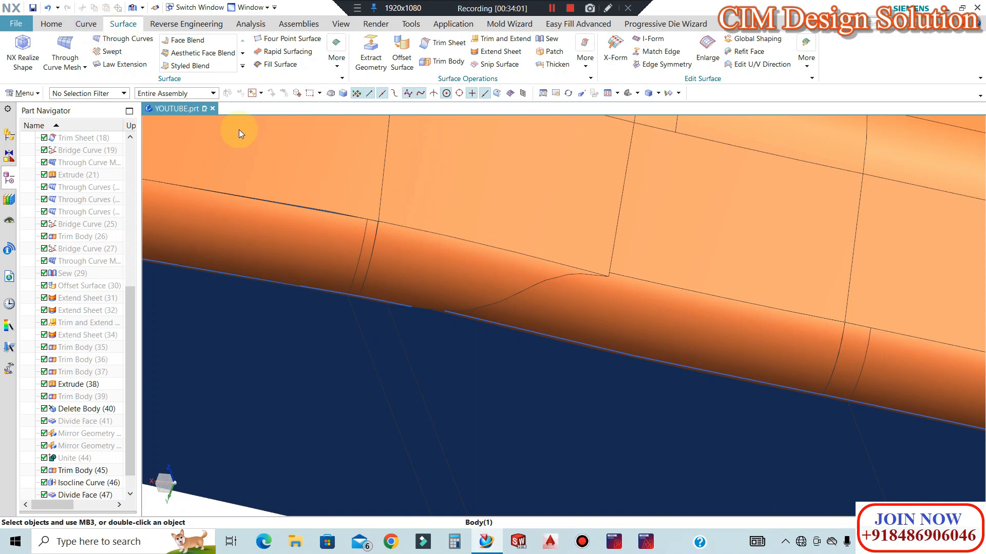
scroll(436, 267, down, 2)
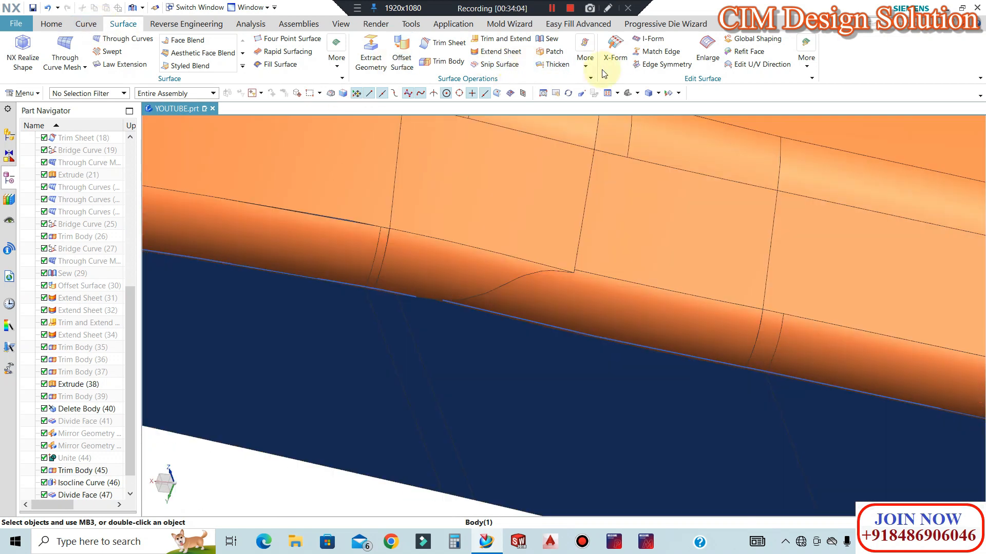
click(585, 59)
click(598, 123)
click(479, 343)
scroll(407, 264, down, 1)
scroll(647, 331, up, 1)
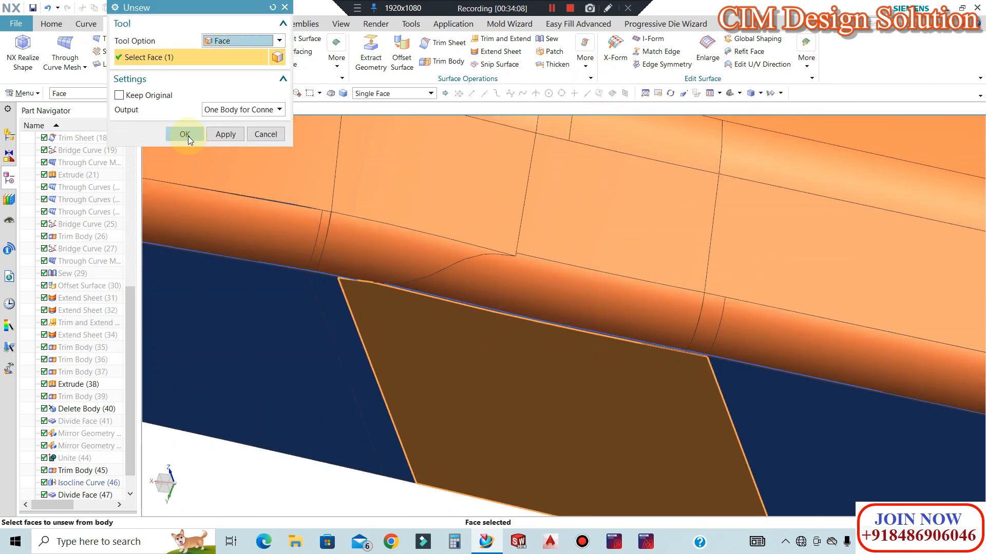
click(693, 338)
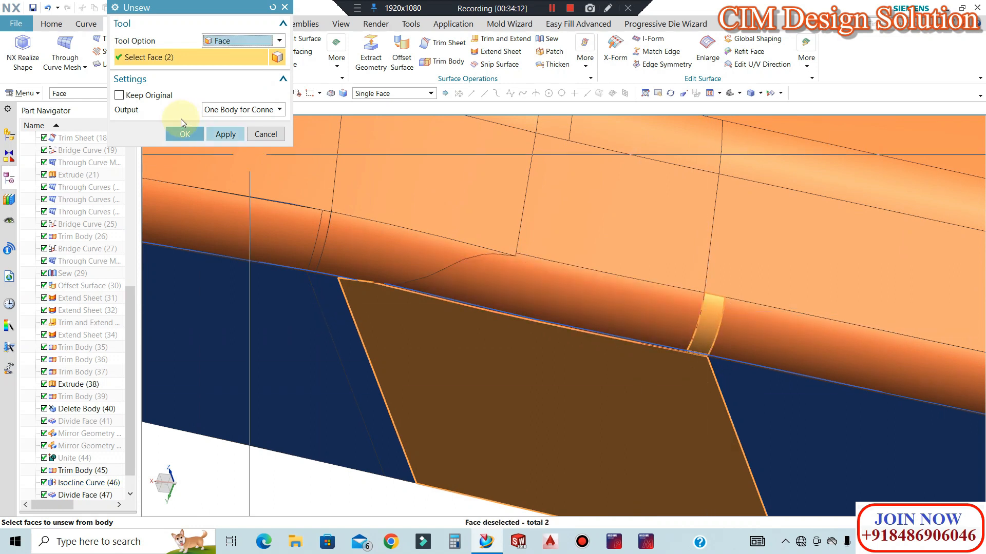
click(187, 134)
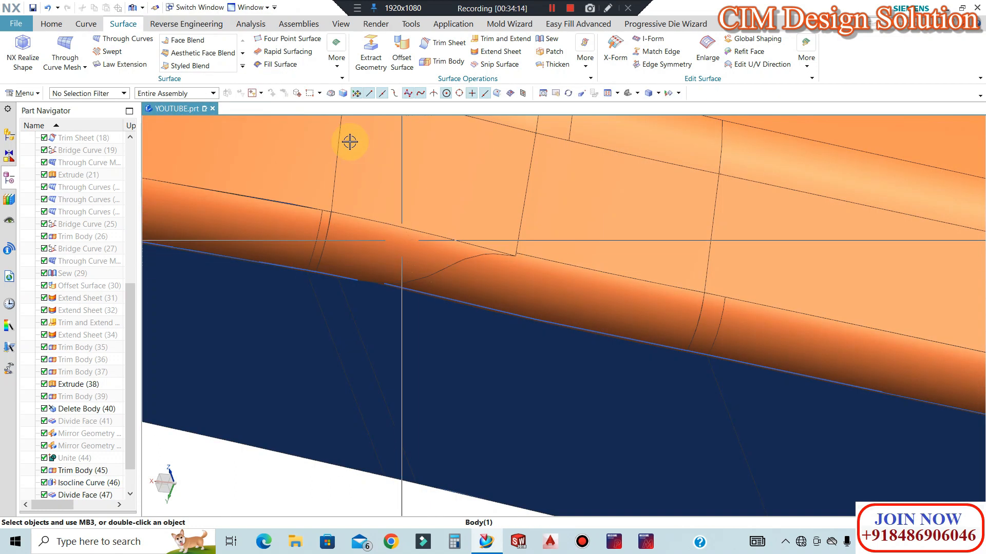
Delete the two sheet bodies unsewn from the rounded edge on either side of the S-shaped boundary.
click(57, 23)
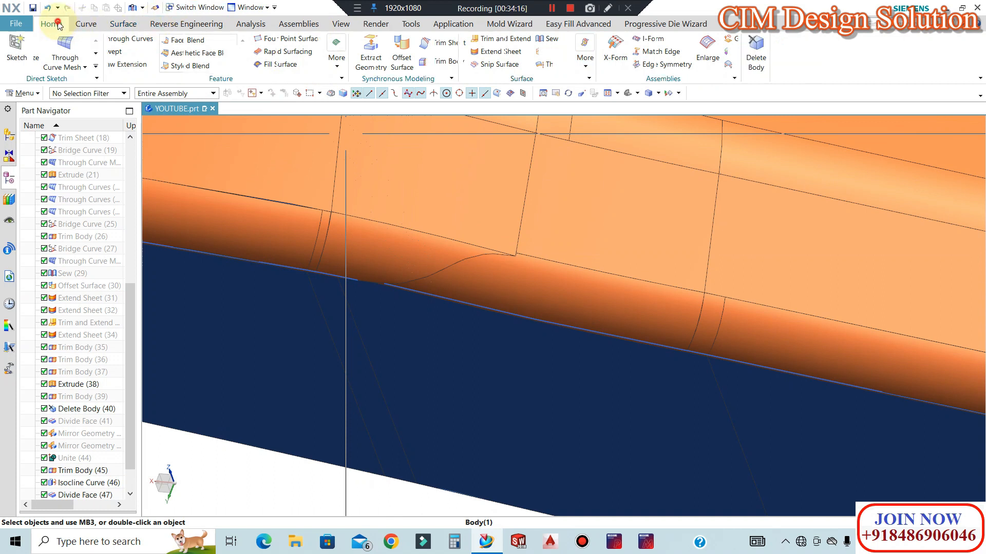
click(748, 60)
click(450, 264)
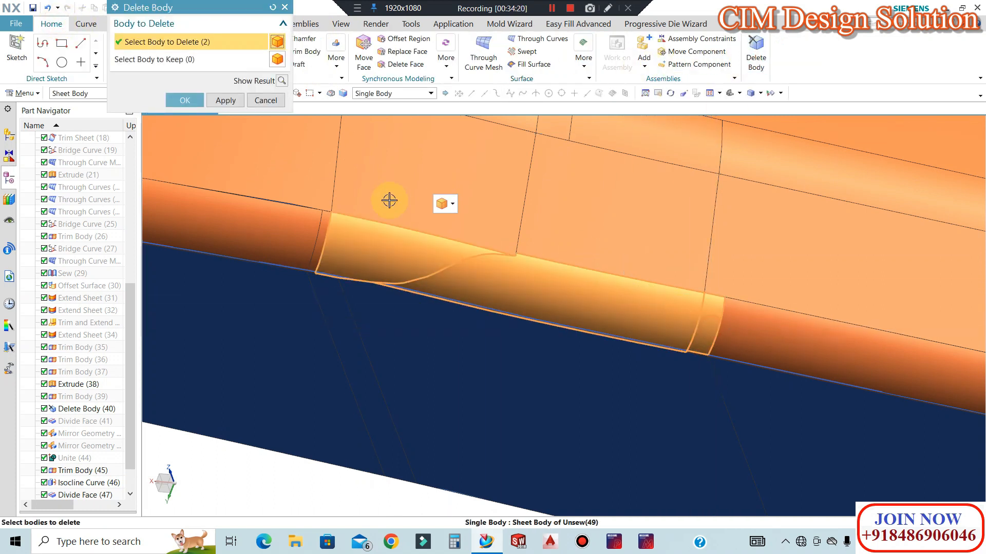
click(185, 100)
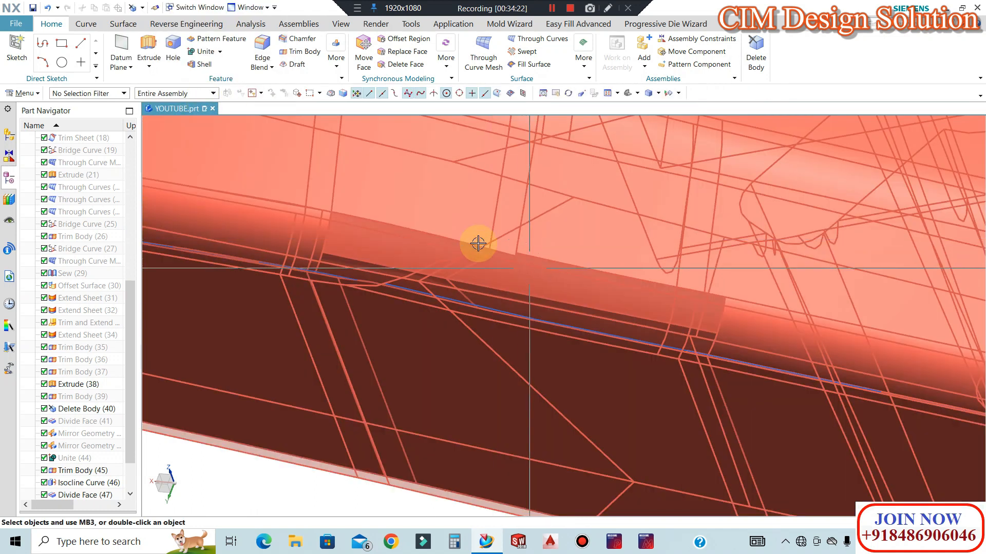
Delete the two edges forming the small stepped notch on the orange face's boundary above the opened gap.
scroll(499, 258, up, 3)
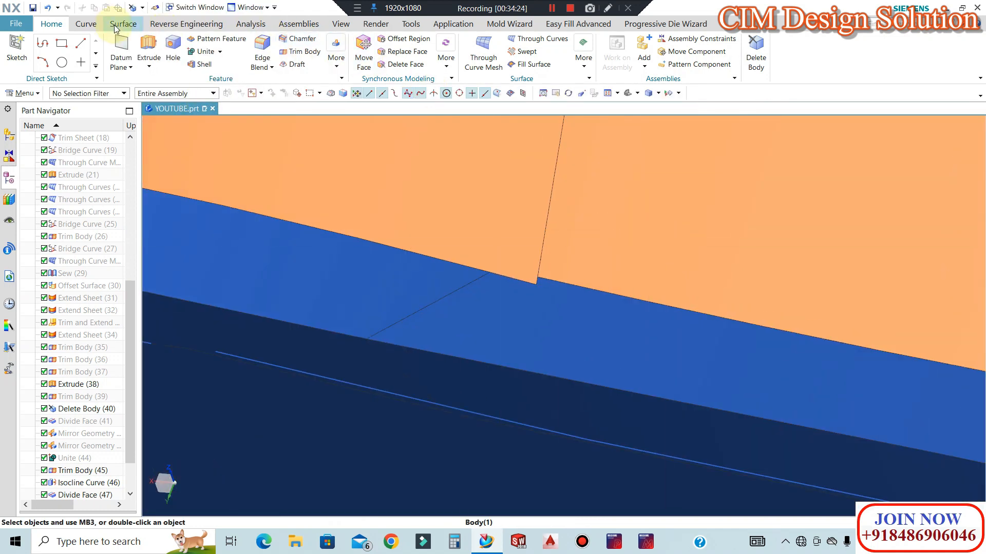
click(86, 23)
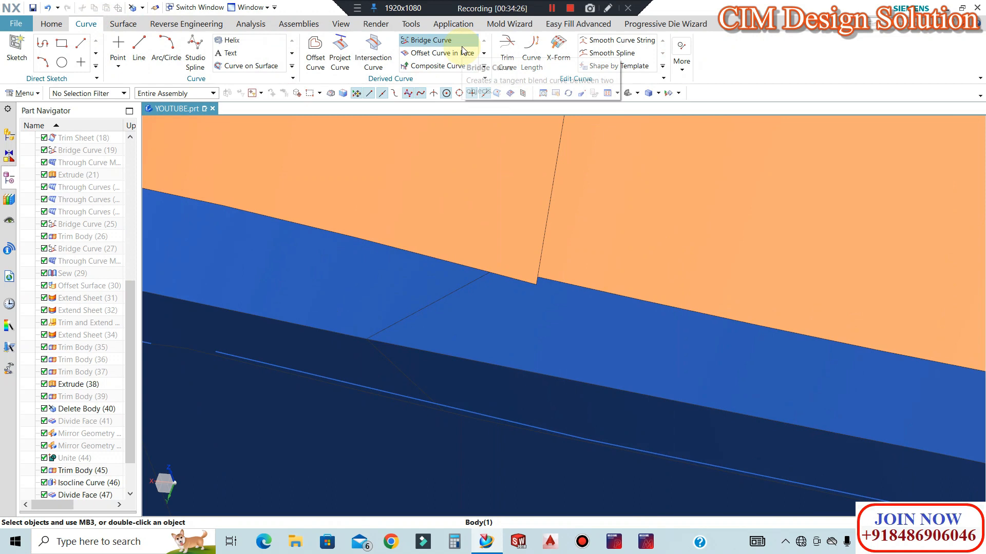
click(484, 66)
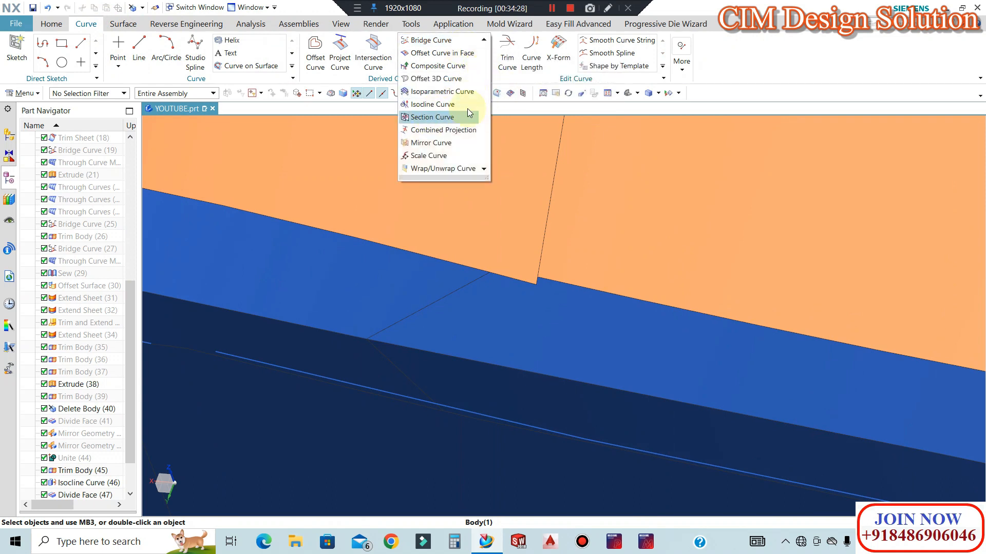
click(122, 25)
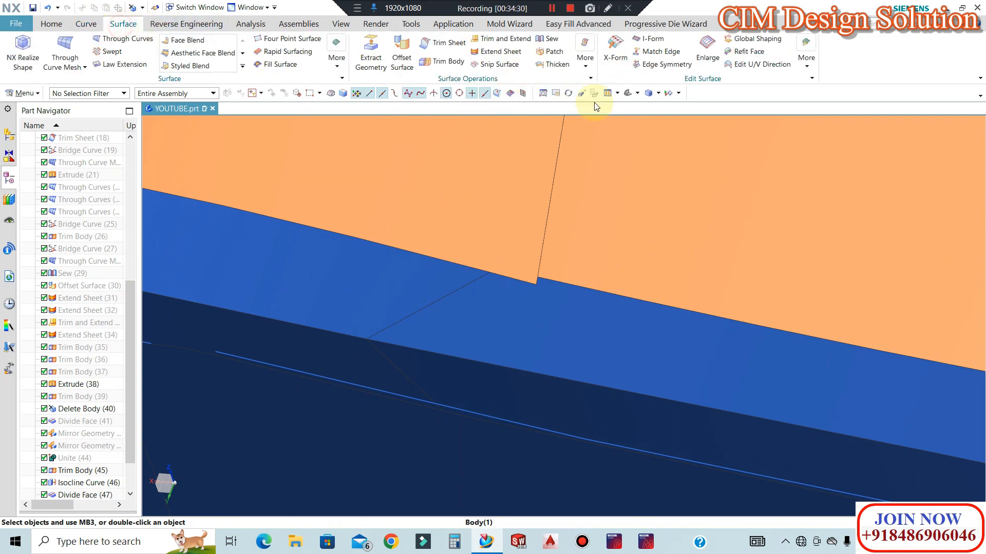
click(584, 65)
click(598, 137)
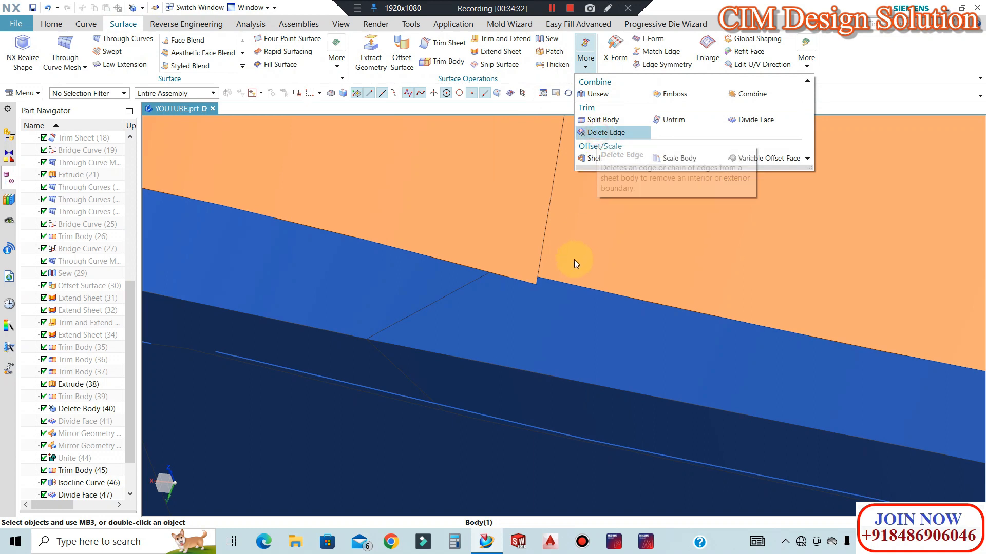
click(543, 285)
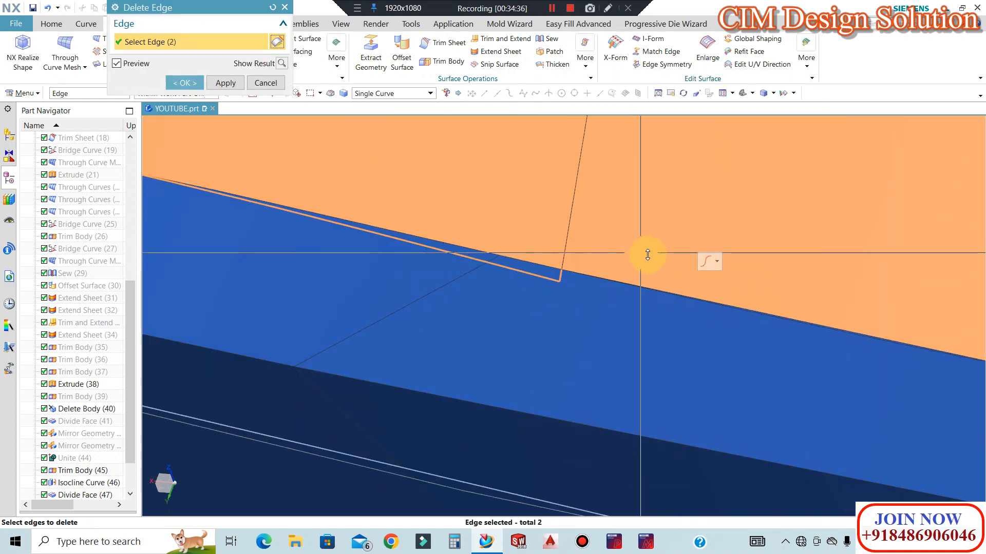
scroll(640, 253, down, 3)
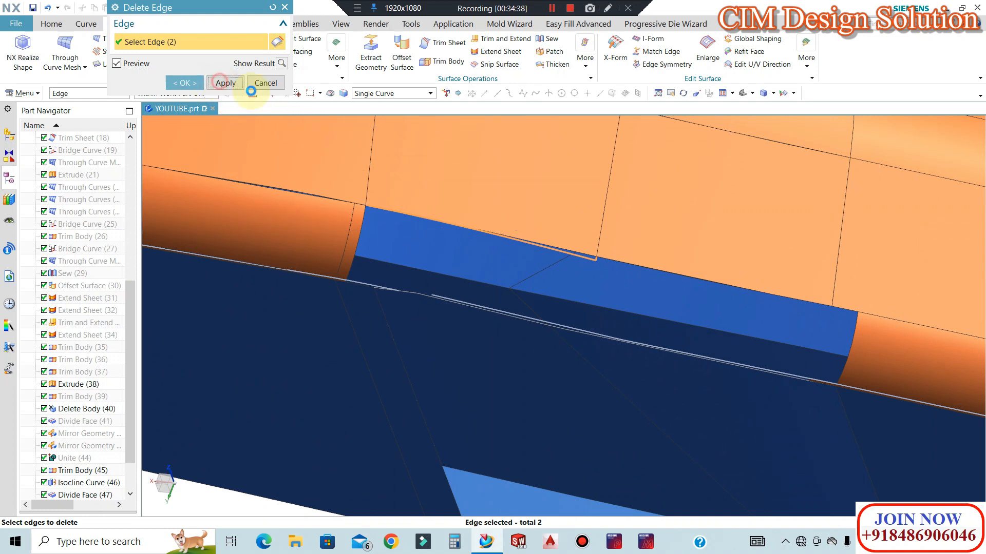
click(219, 83)
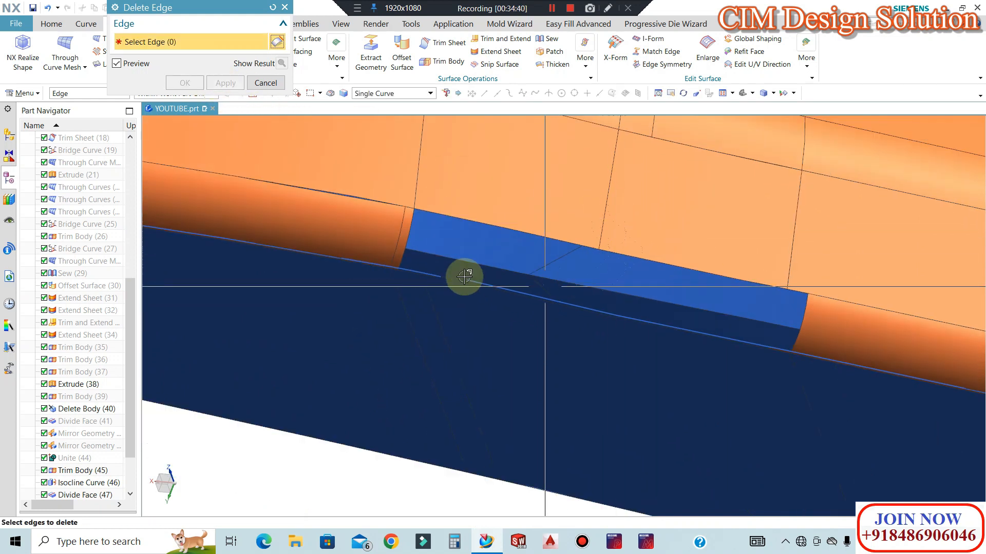
scroll(390, 264, up, 3)
scroll(513, 260, down, 3)
scroll(349, 265, up, 4)
scroll(390, 251, down, 2)
scroll(359, 244, up, 3)
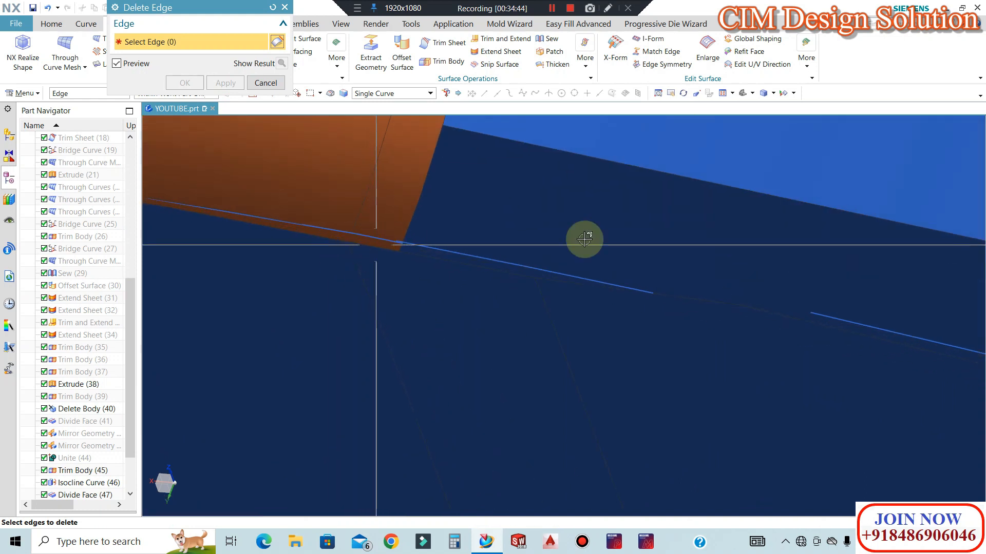
key(Escape)
Unsew the narrow blue wall face beneath the end of the remaining rounded edge, without keeping the original.
middle_drag(443, 275, 511, 311)
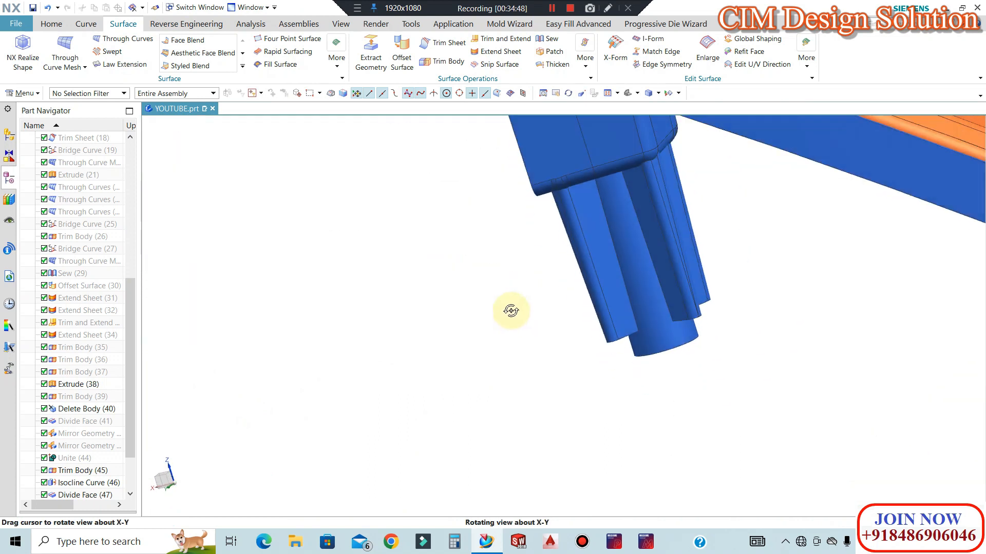
scroll(522, 404, down, 6)
middle_drag(522, 402, 539, 354)
scroll(511, 247, up, 6)
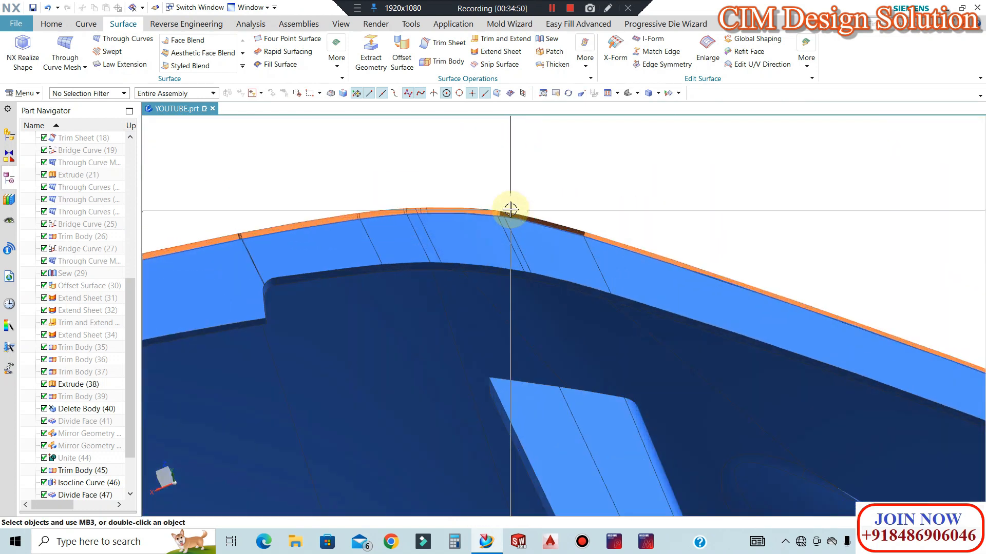
scroll(510, 210, up, 8)
middle_drag(429, 268, 479, 258)
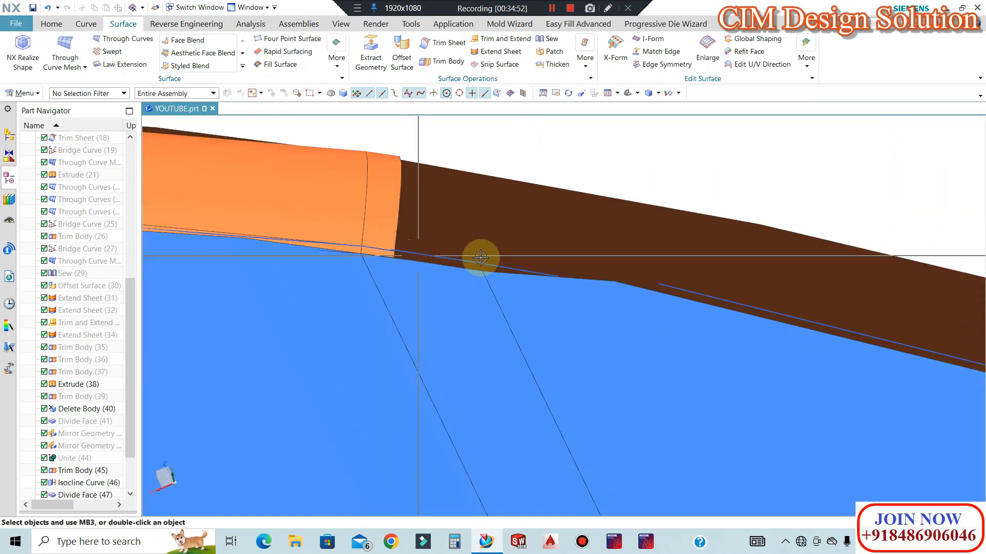
click(585, 58)
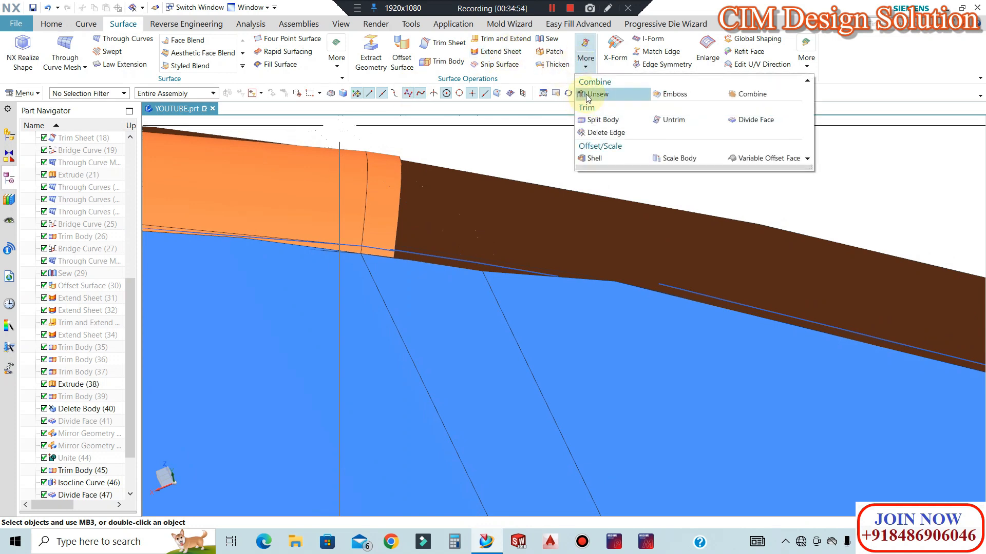
click(580, 92)
click(448, 292)
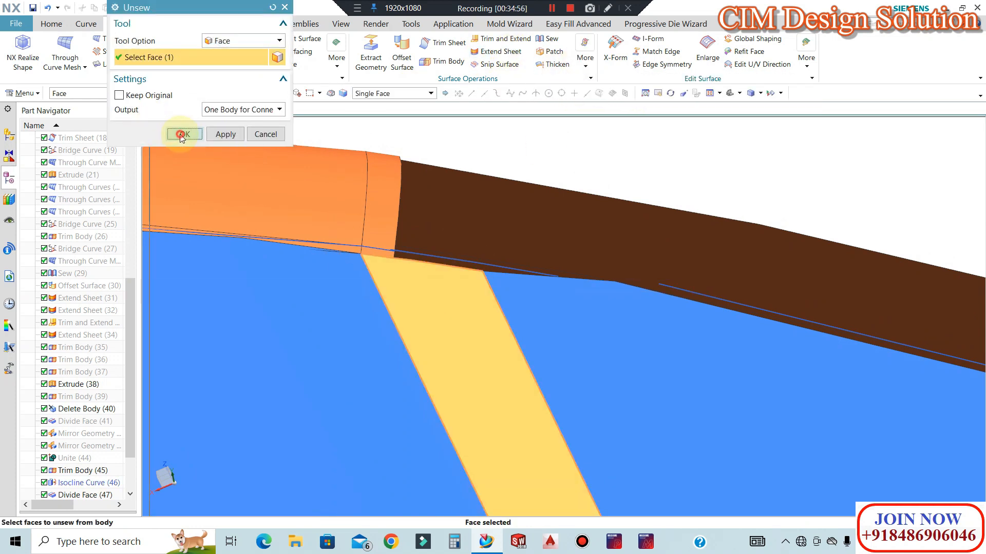
click(181, 135)
Trim the unsewn wall strip with a plane normal to the X-axis through the rounded face's lower corner, reversing the trim direction.
click(446, 64)
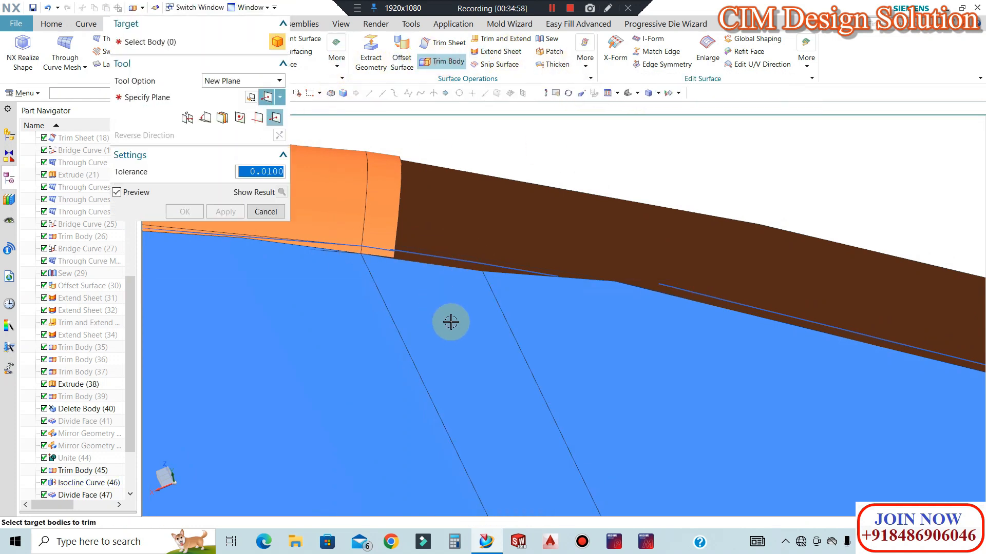
click(446, 321)
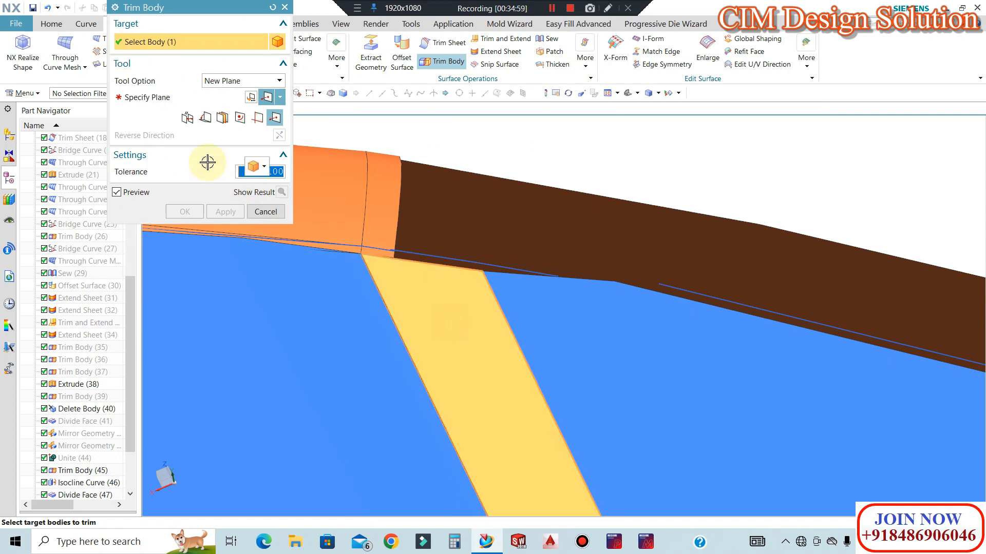
click(394, 257)
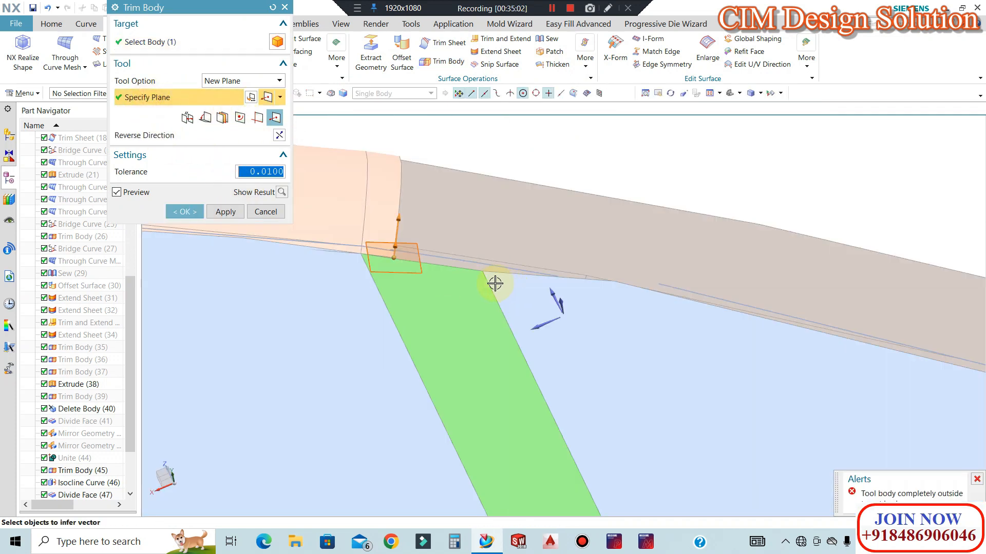
click(524, 317)
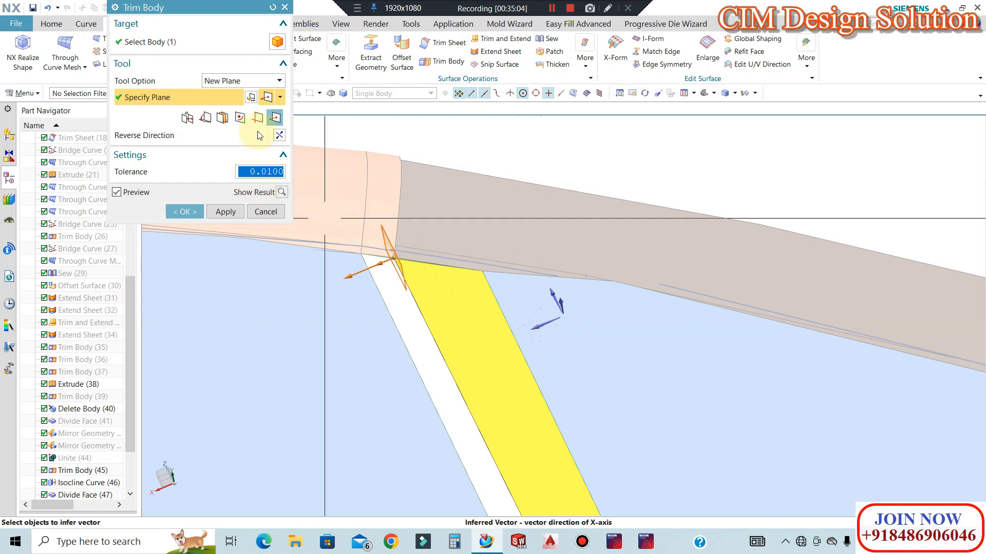
click(279, 134)
click(184, 211)
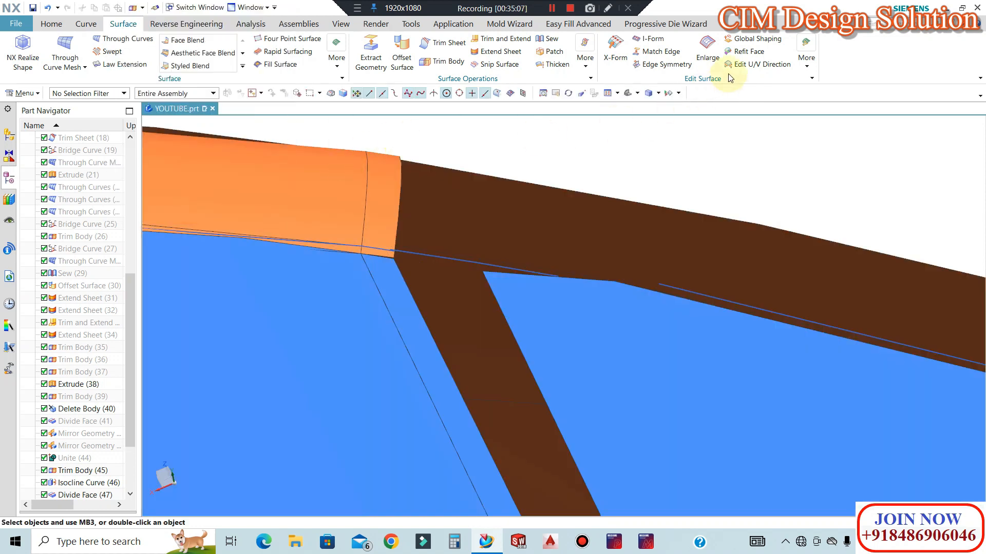
Delete the large blue wall sheet body beside the trimmed strip.
click(51, 24)
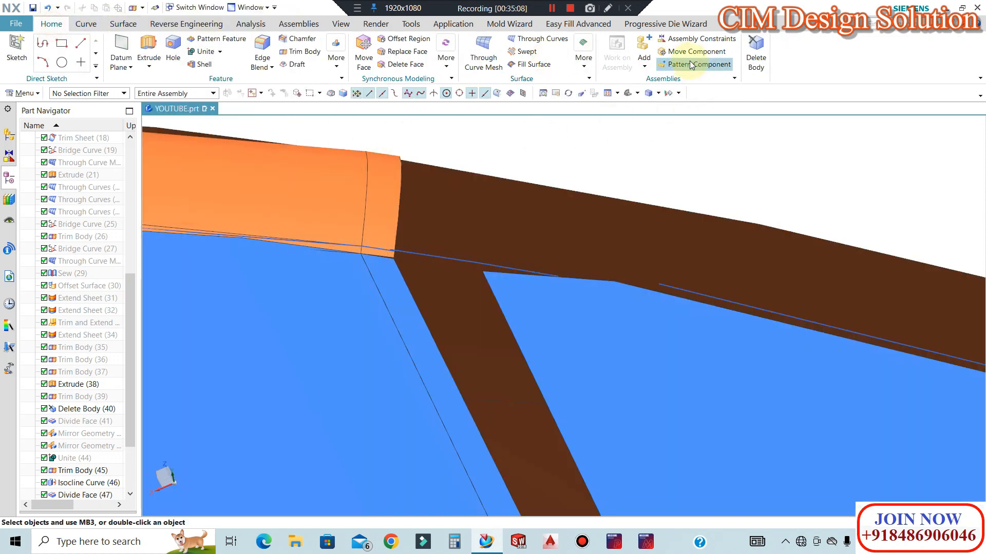
click(755, 52)
click(594, 335)
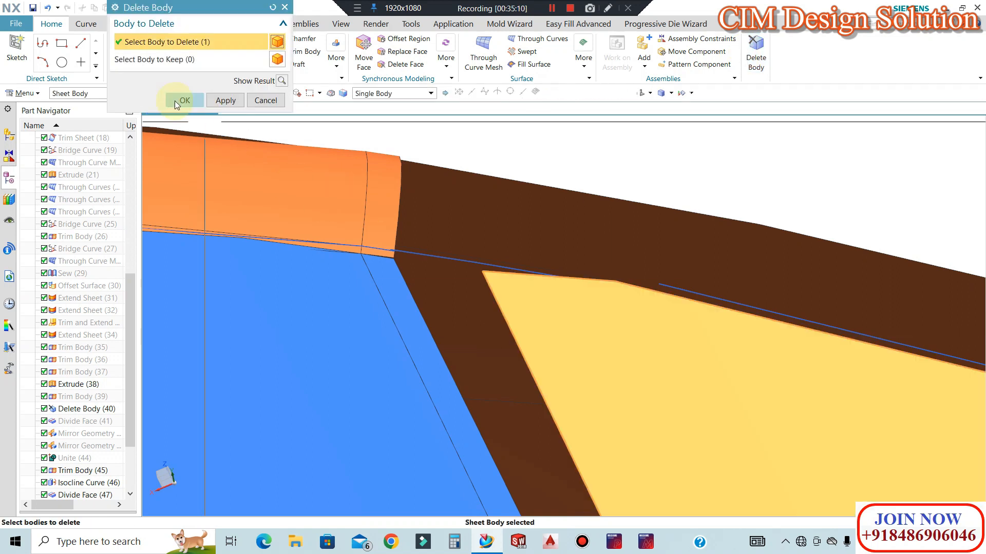
click(184, 101)
Create a G1 tangent bridge curve across the wall gap, joining the lower edges of the rounded faces at both ends.
scroll(416, 198, down, 7)
scroll(654, 264, up, 2)
scroll(349, 176, up, 1)
scroll(344, 168, up, 2)
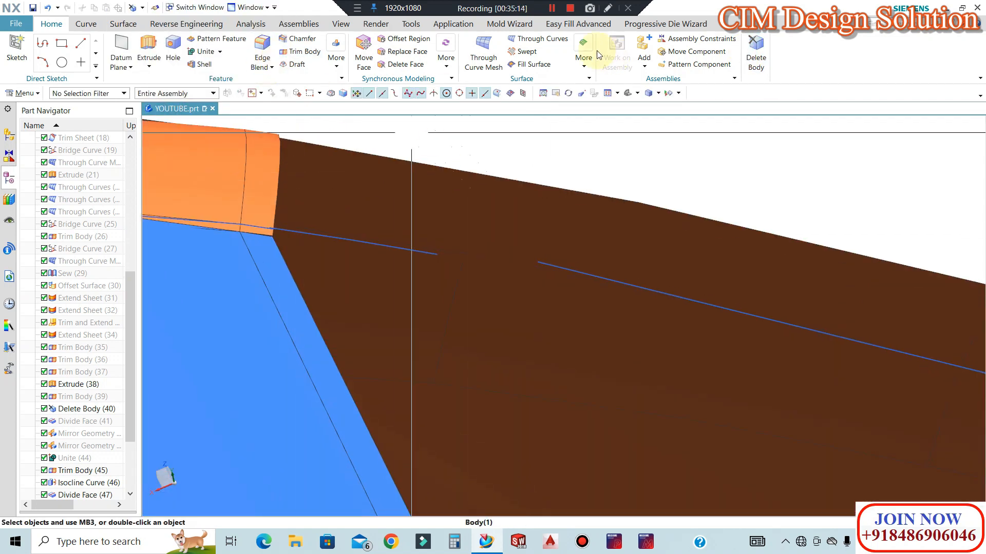
click(87, 24)
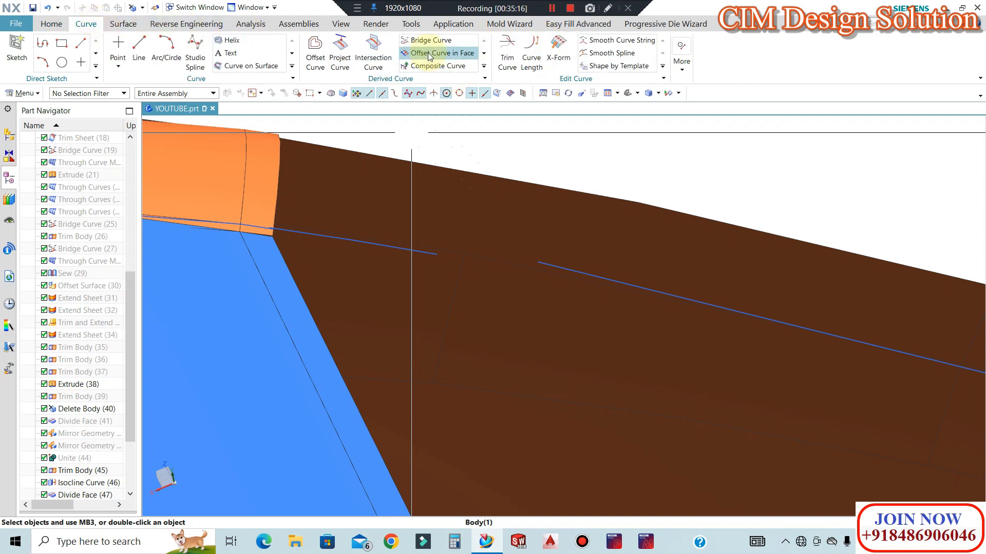
scroll(682, 216, down, 2)
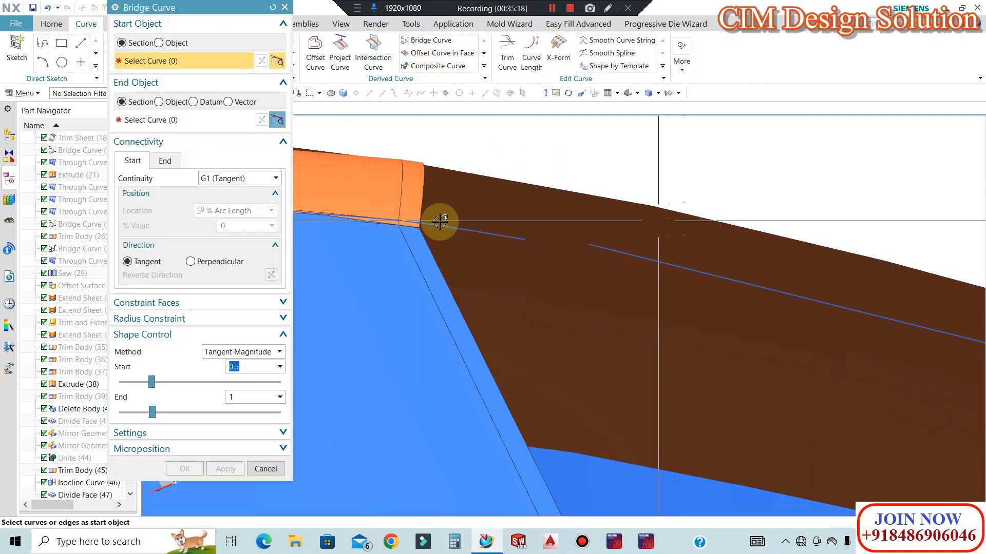
scroll(397, 225, up, 4)
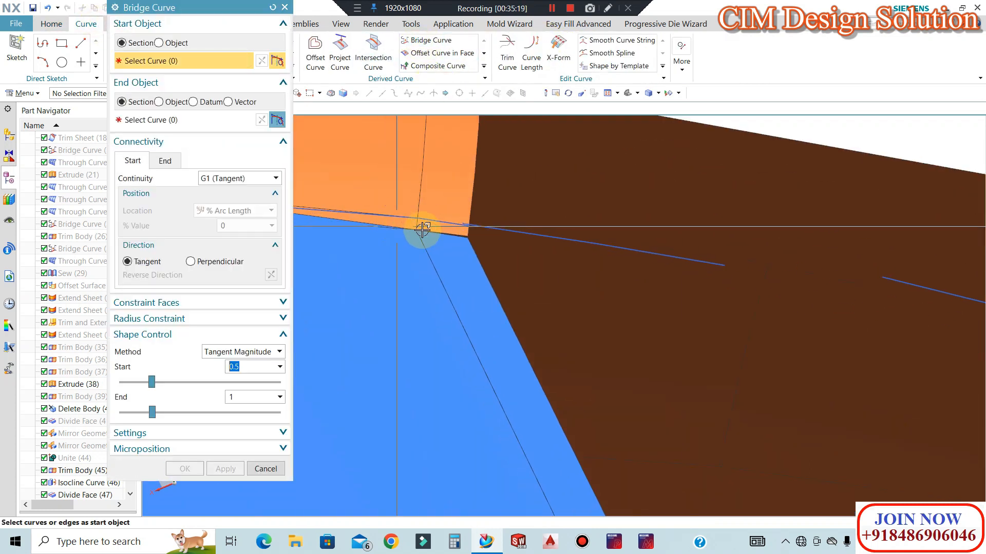
click(164, 128)
middle_drag(380, 249, 799, 284)
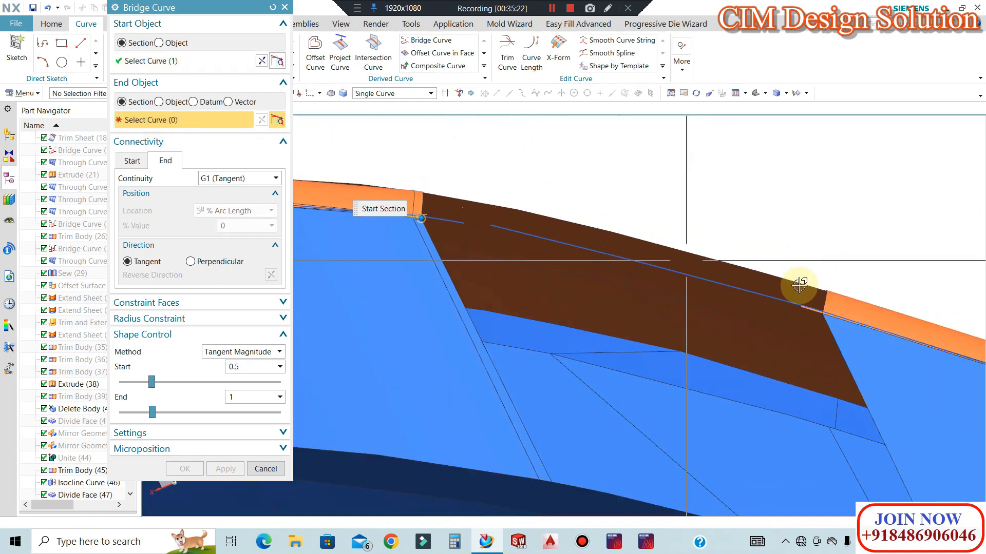
scroll(770, 308, up, 4)
click(679, 318)
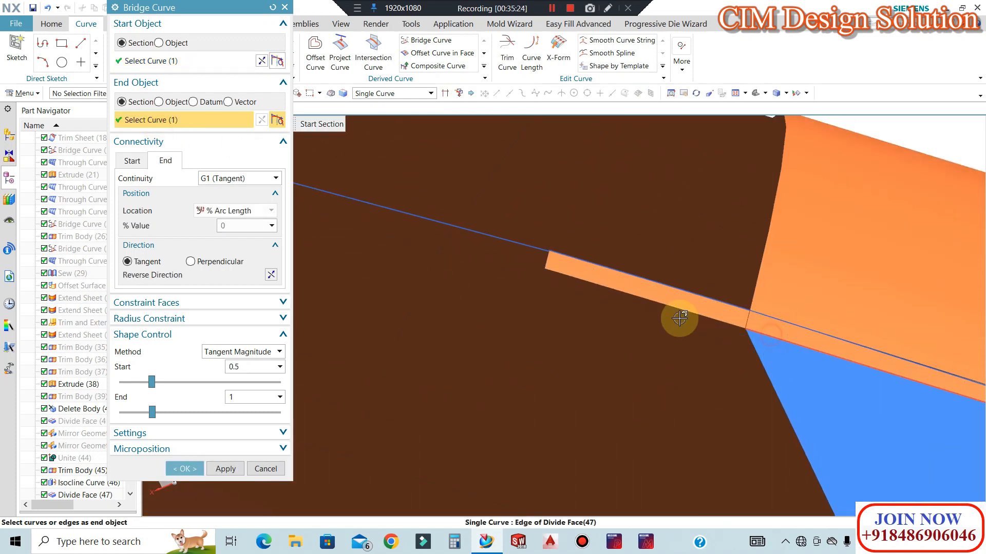
scroll(704, 277, down, 3)
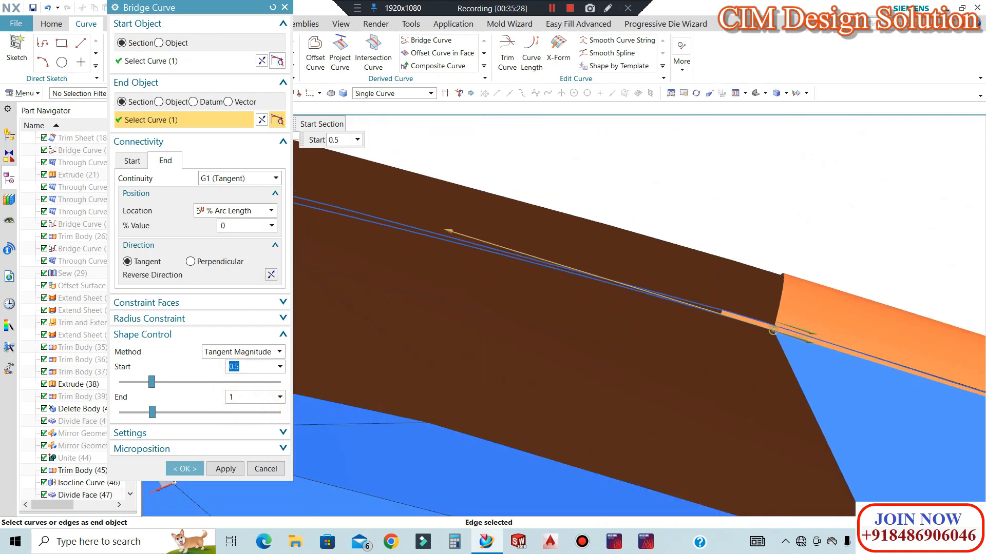
click(185, 468)
Try to delete the thin orange strip that projects into the gap beside the bridge curve.
scroll(785, 308, up, 5)
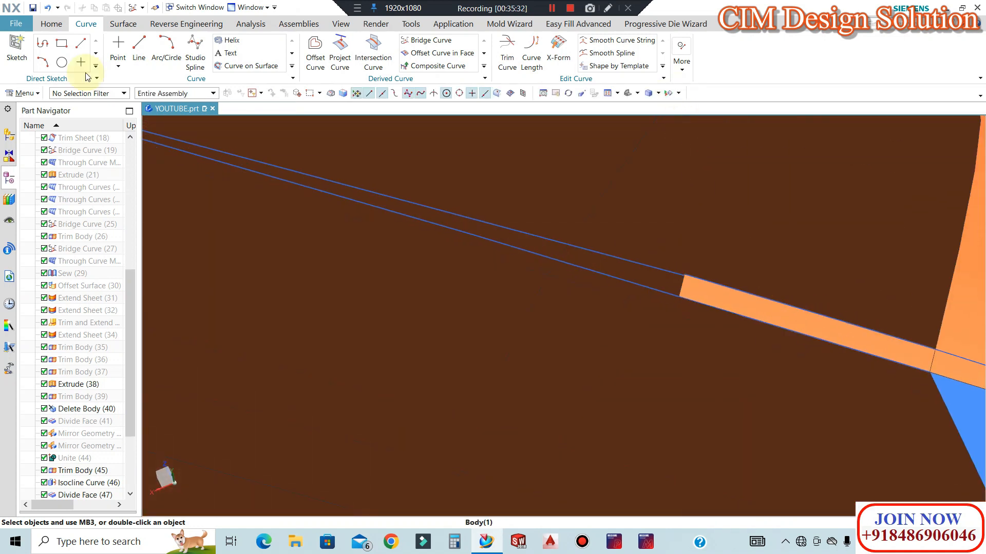
click(52, 25)
click(749, 53)
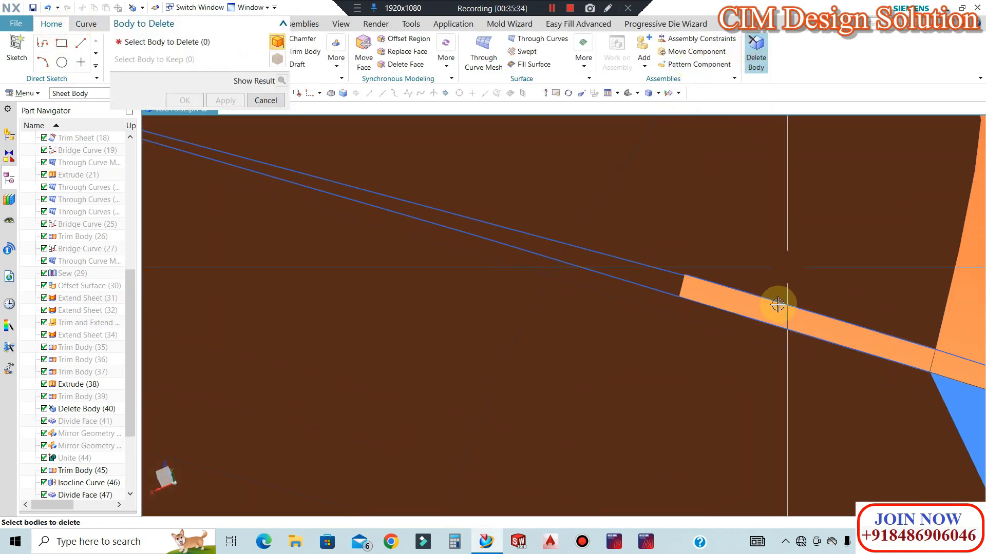
click(768, 310)
middle_click(575, 60)
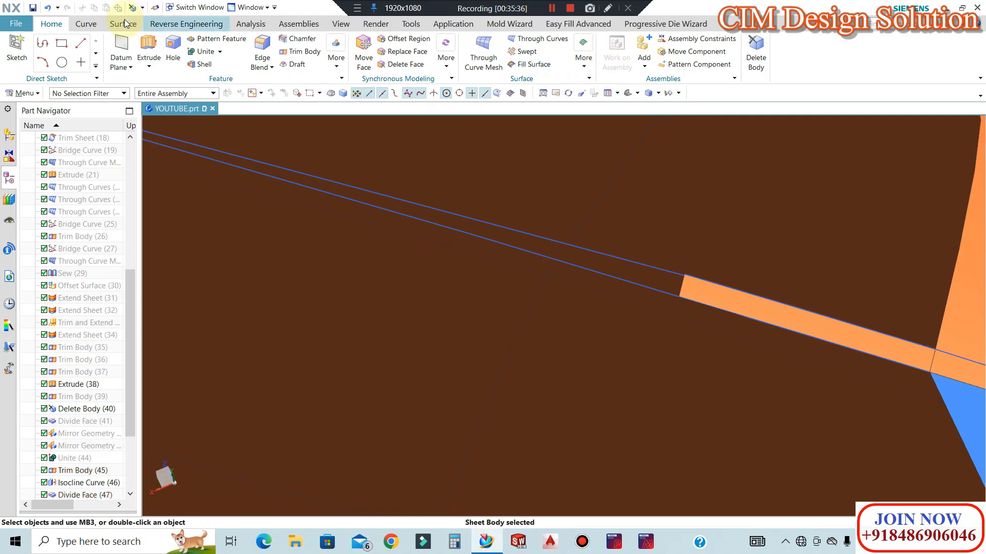
Unsew the thin orange strip face projecting into the gap beside the bridge curve into a separate sheet body.
click(131, 24)
click(578, 67)
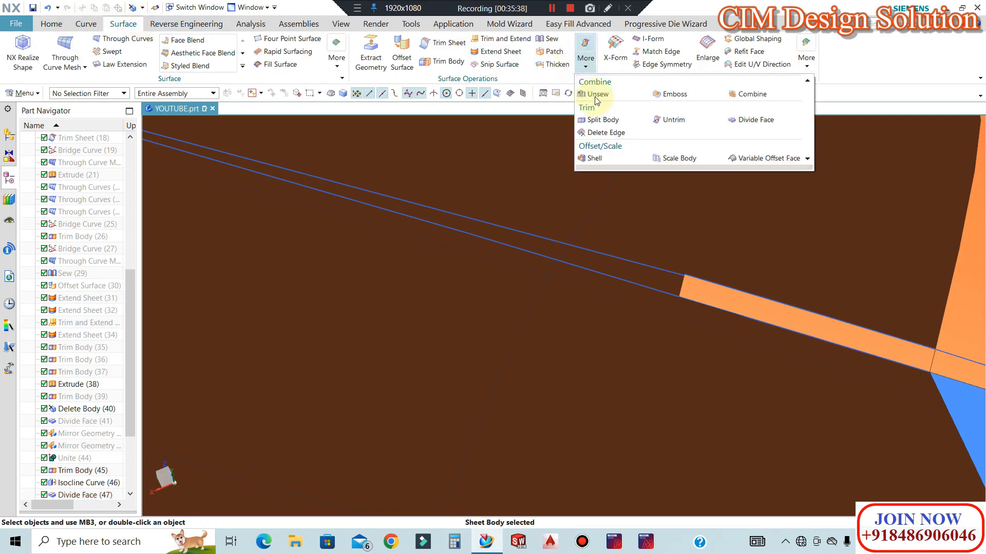
click(591, 97)
click(737, 302)
click(192, 135)
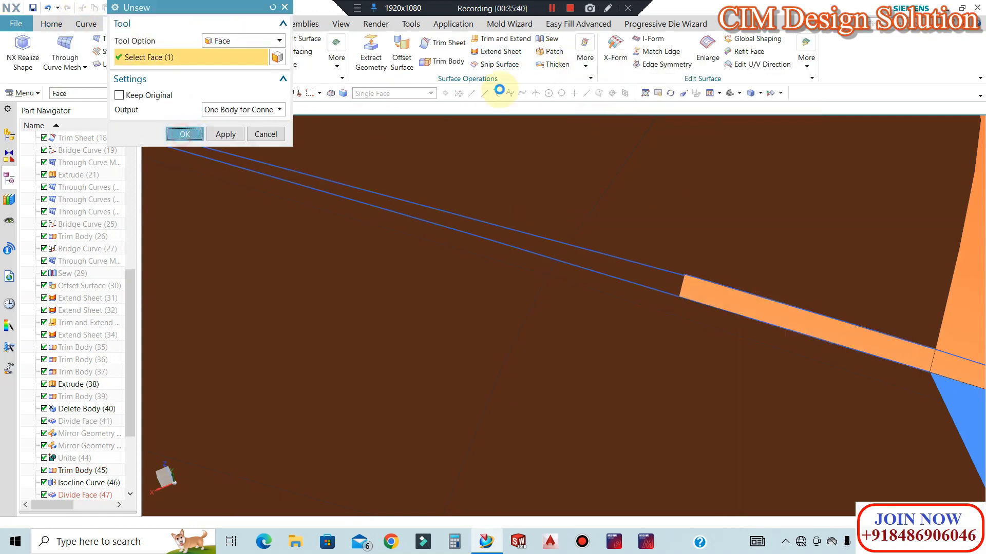
click(585, 68)
click(600, 95)
Delete the unsewn orange strip sheet body beside the bridge curve.
click(49, 26)
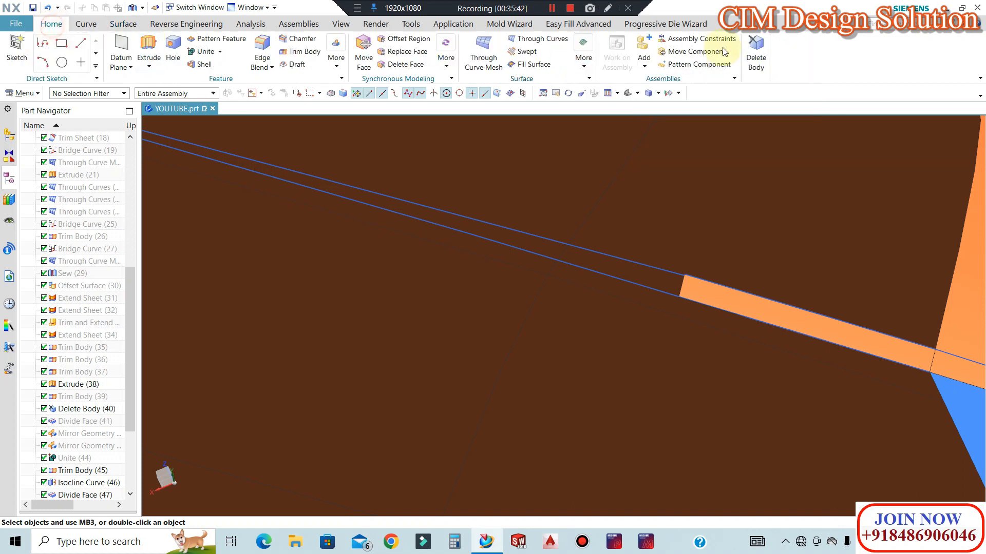
click(757, 51)
click(770, 306)
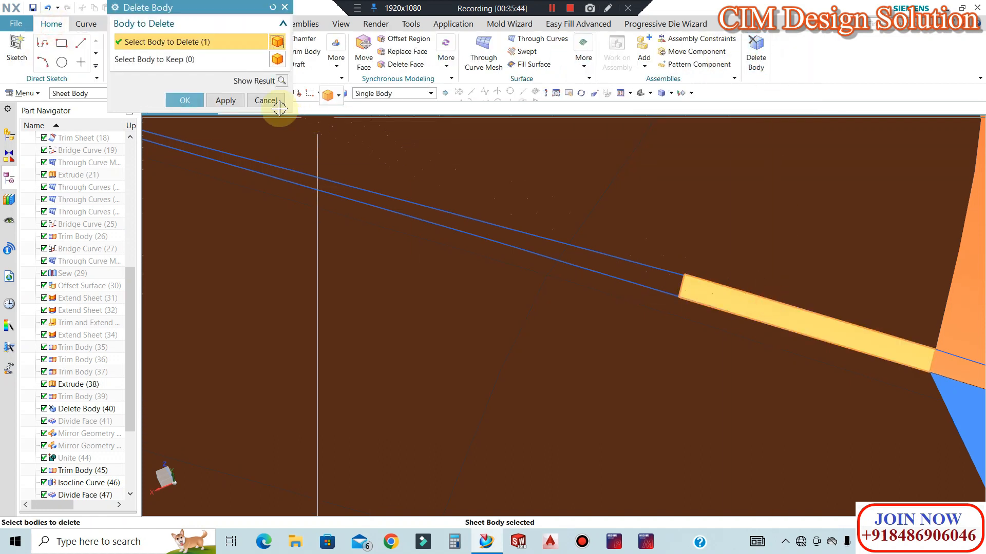
click(184, 101)
Start a Through Curve Mesh surface over the gap, picking the gap's upper edges as the first primary curve.
scroll(586, 229, up, 6)
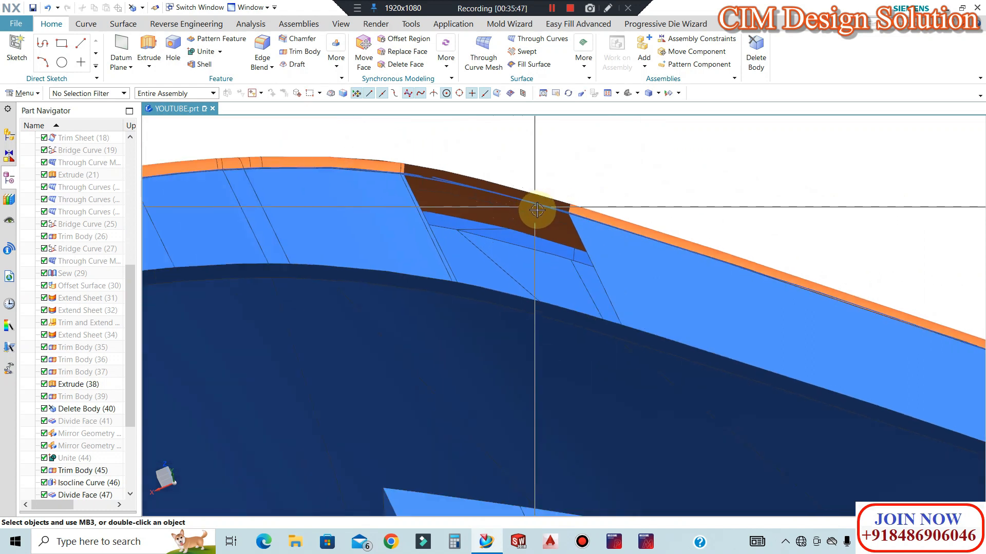
middle_drag(537, 210, 510, 248)
scroll(488, 360, down, 5)
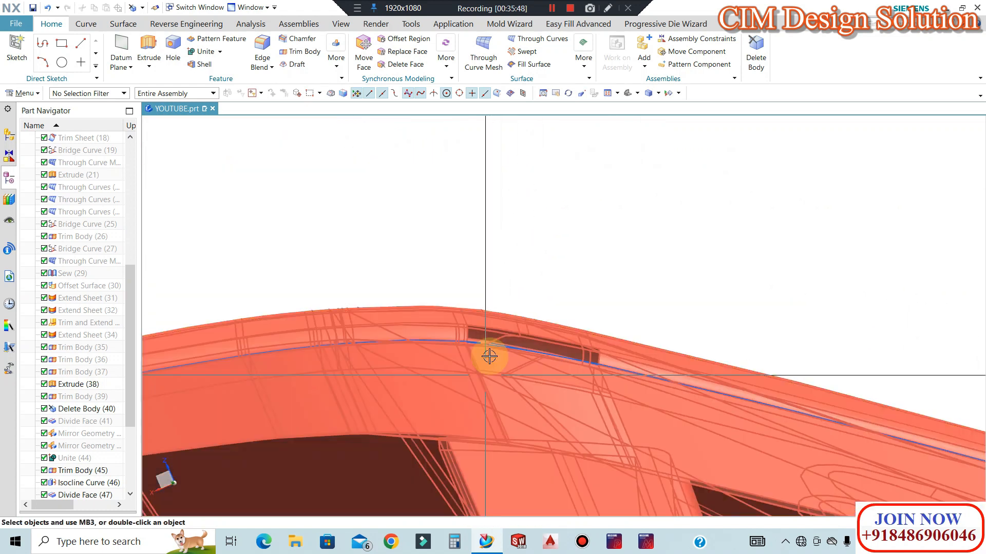
scroll(493, 308, up, 3)
scroll(457, 303, down, 6)
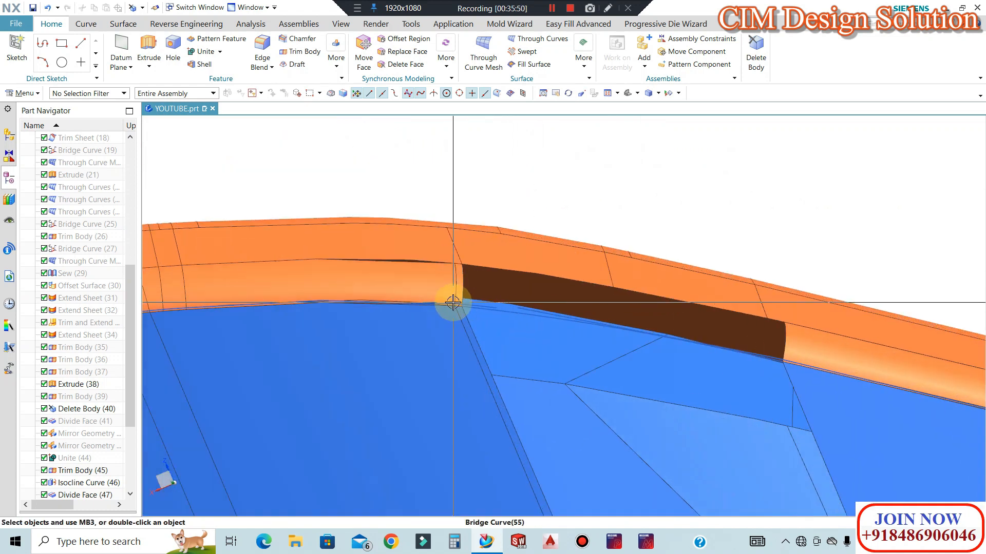
scroll(480, 264, down, 2)
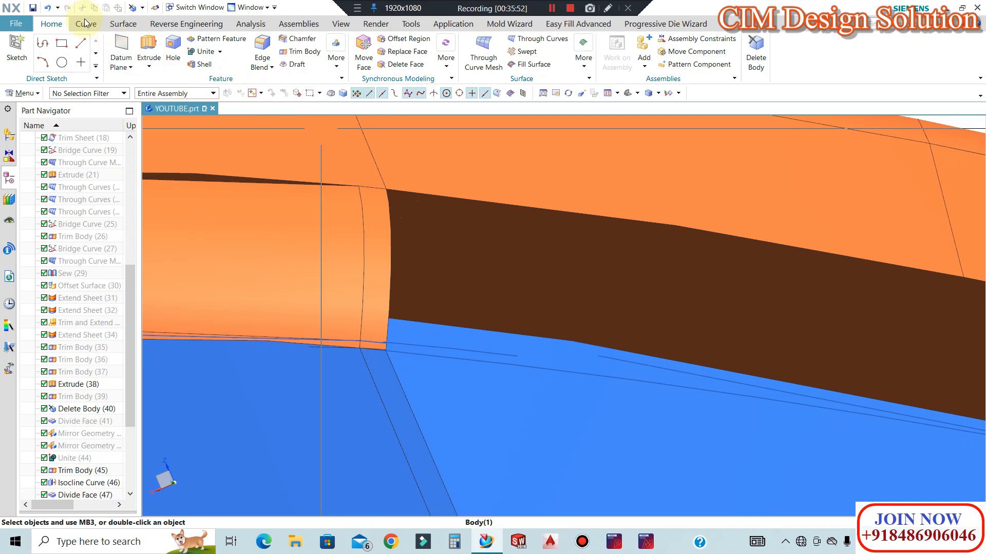
click(123, 23)
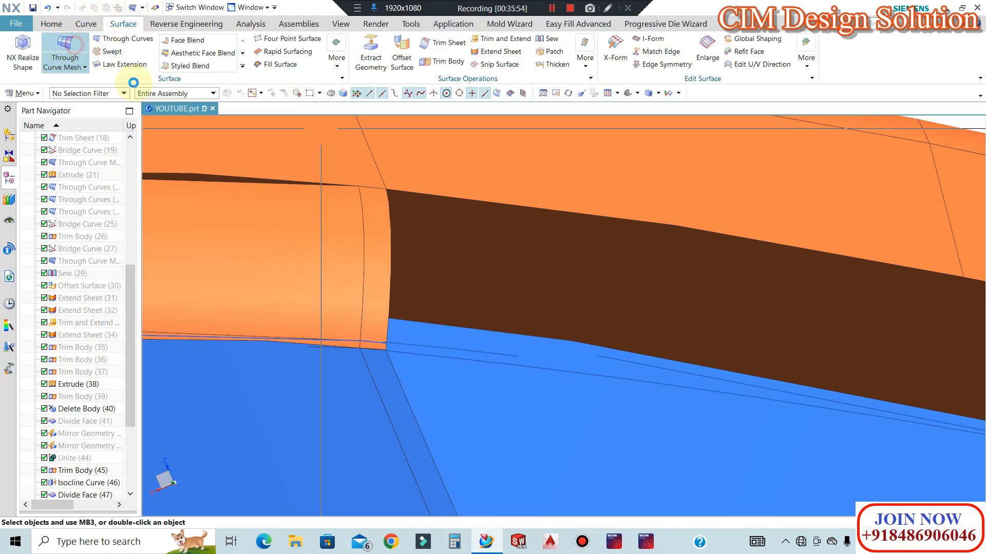
click(75, 47)
scroll(451, 207, up, 4)
click(732, 248)
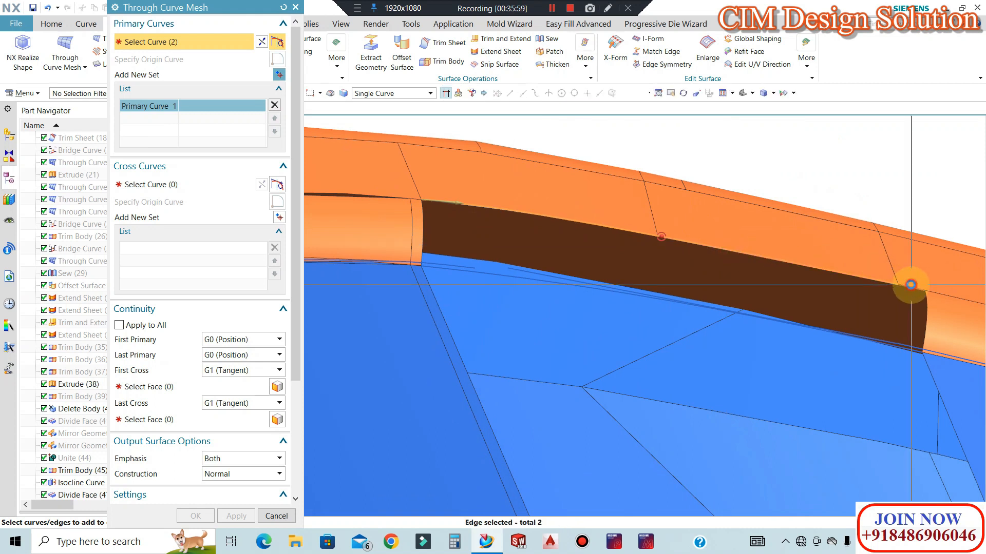
Try a curve mesh across the open gap, adding the lower spline as second primary curve and both end edges as cross curves.
click(279, 75)
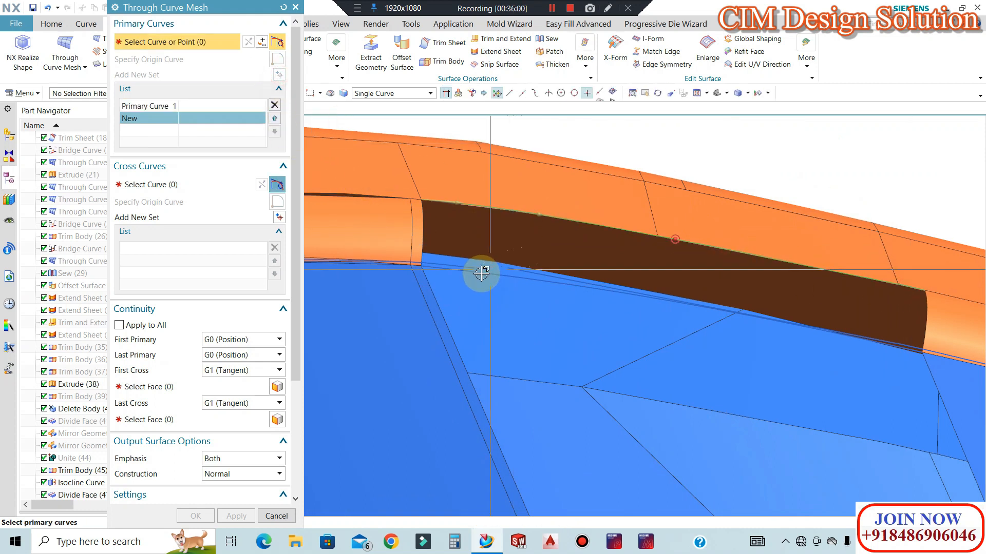
click(481, 275)
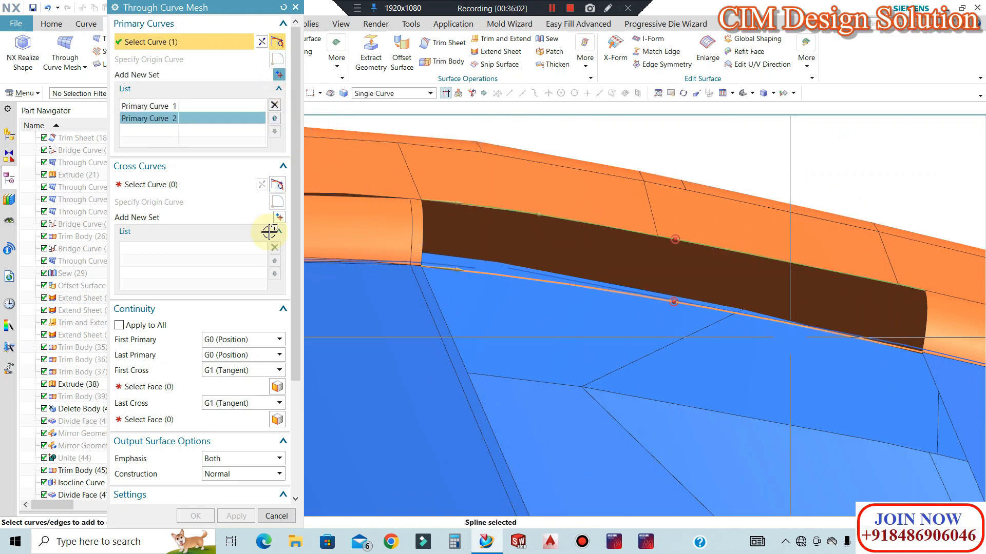
click(175, 186)
scroll(444, 214, up, 3)
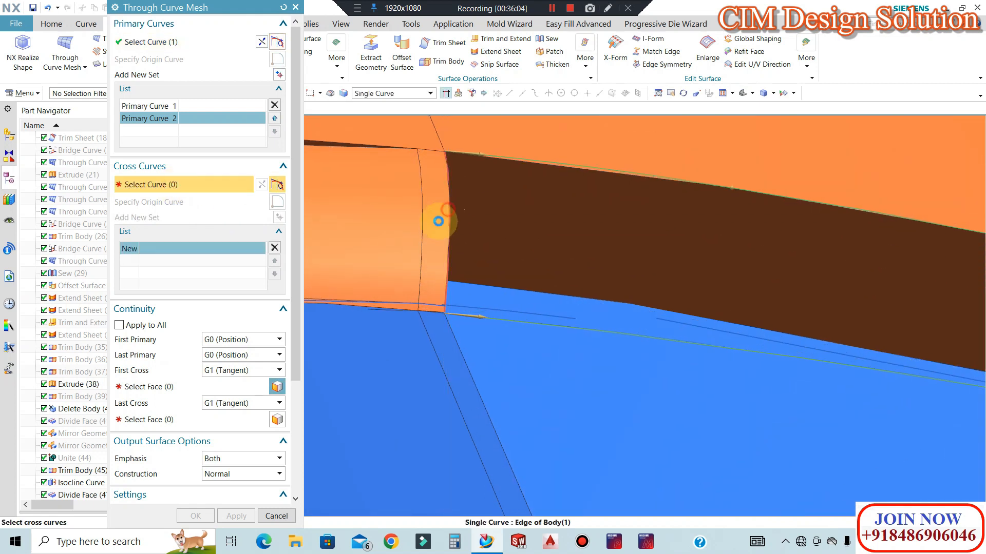
scroll(458, 311, up, 8)
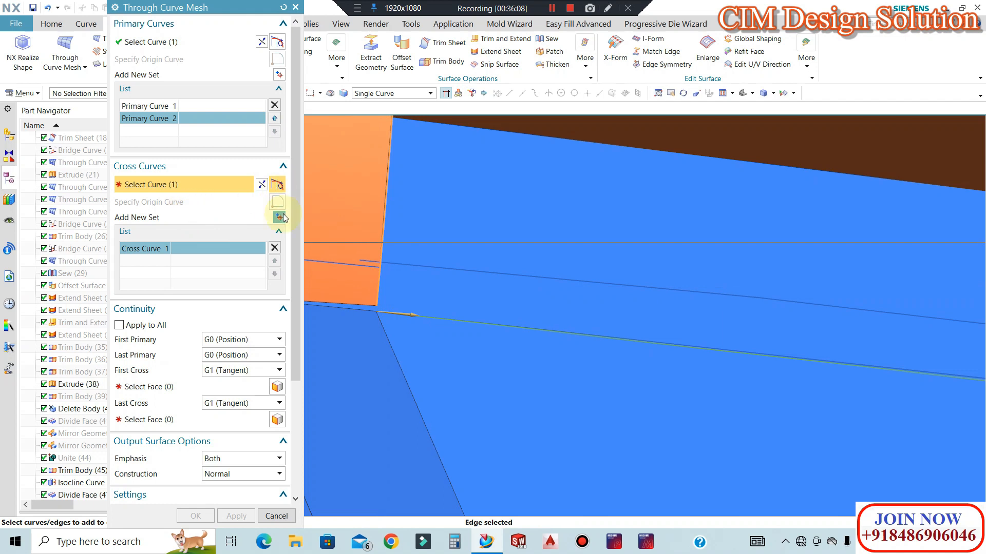
middle_click(503, 270)
scroll(429, 246, down, 6)
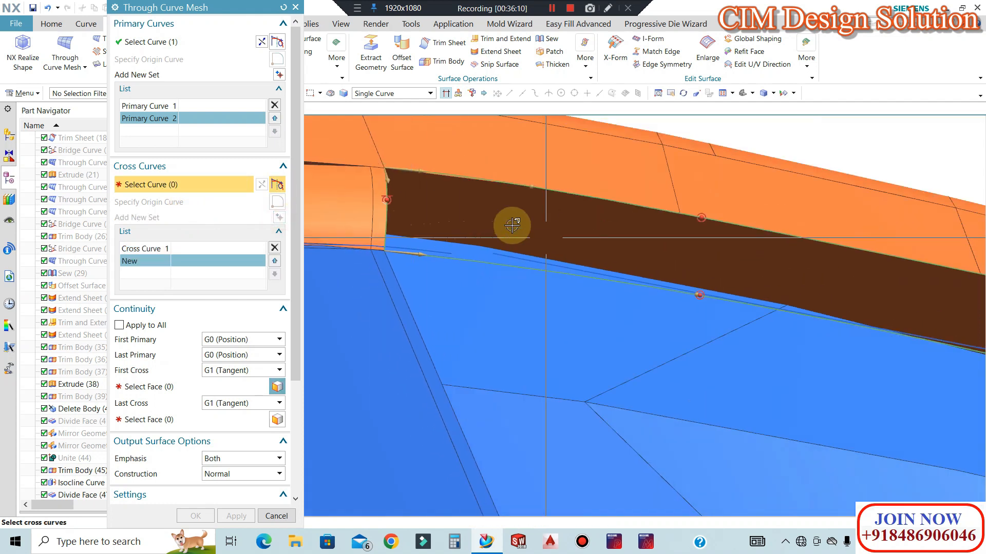
scroll(727, 262, up, 2)
click(747, 280)
scroll(724, 298, up, 5)
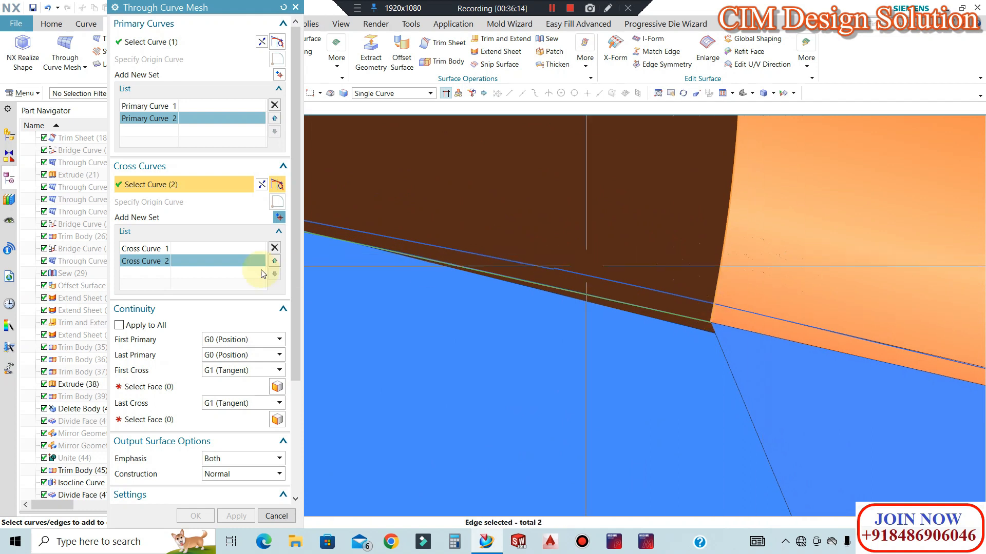
Constrain the first and last cross curves as G1 (Tangent) to the rounded faces at each end of the gap.
click(170, 385)
scroll(785, 293, down, 5)
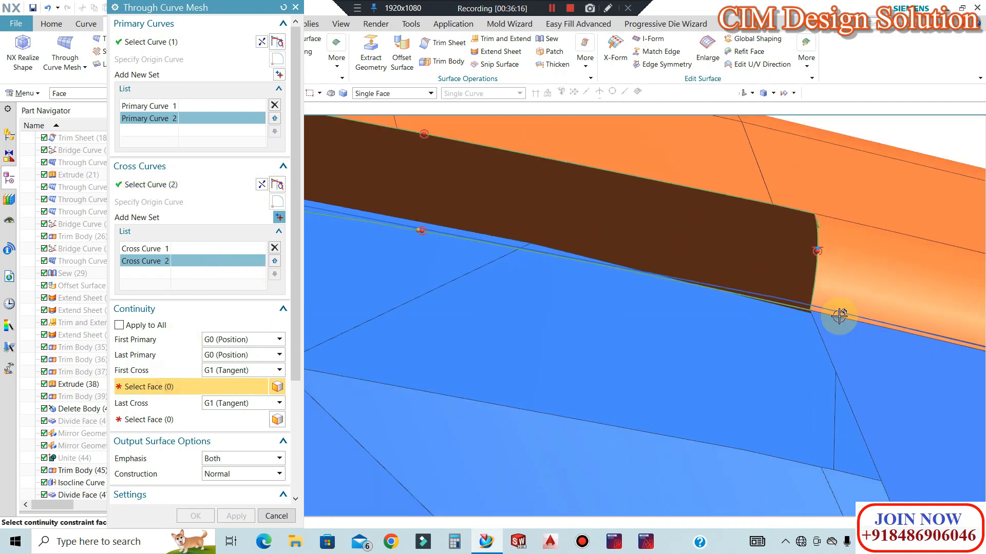
scroll(529, 234, up, 4)
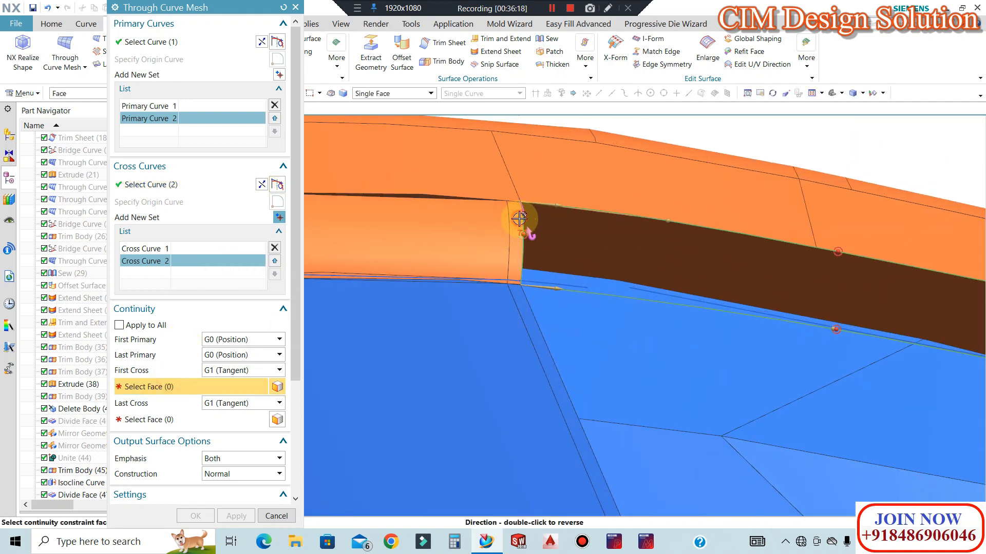
scroll(520, 233, up, 2)
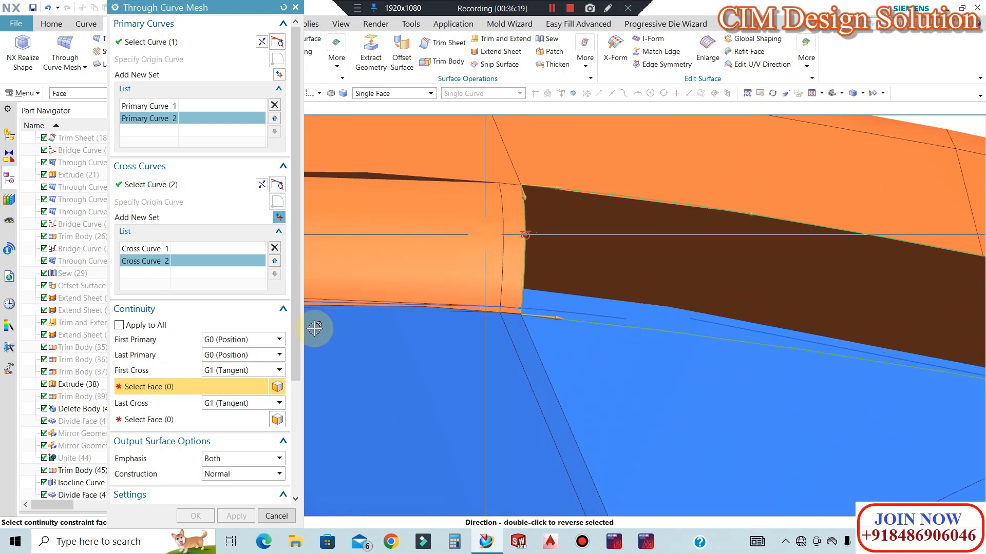
click(506, 220)
click(172, 417)
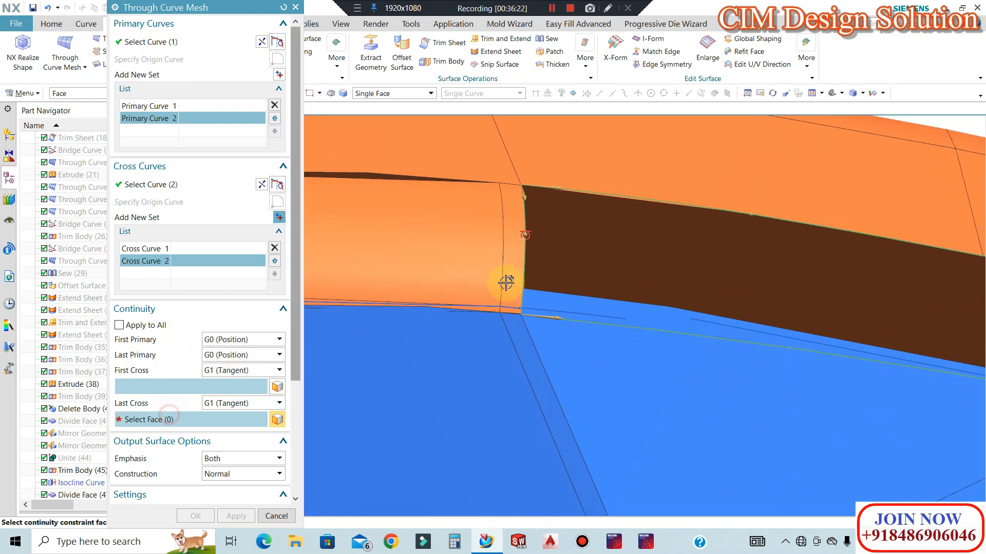
scroll(476, 255, down, 3)
click(967, 336)
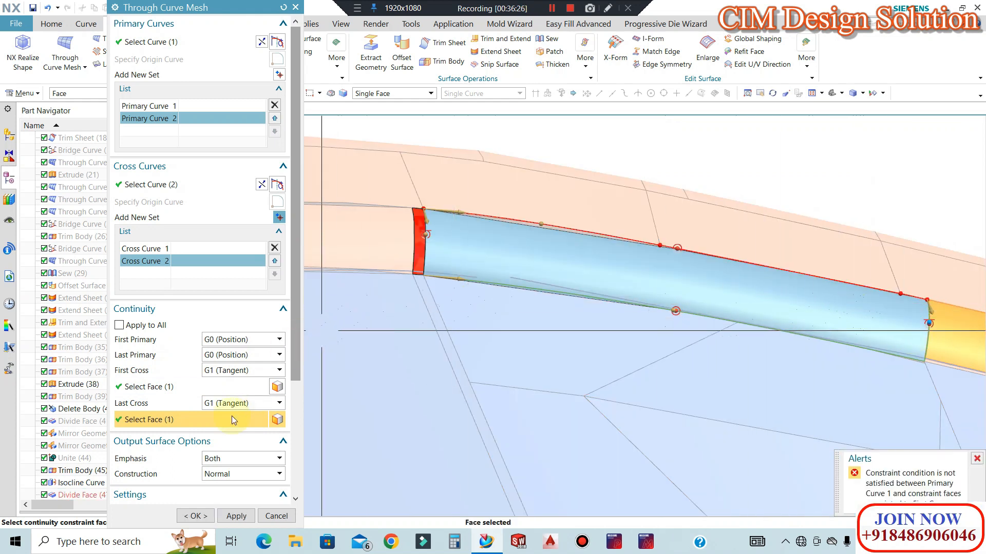
Add the narrow sliver face along the end face's lower edge to the last cross curve's tangent constraint.
click(174, 387)
scroll(372, 302, up, 5)
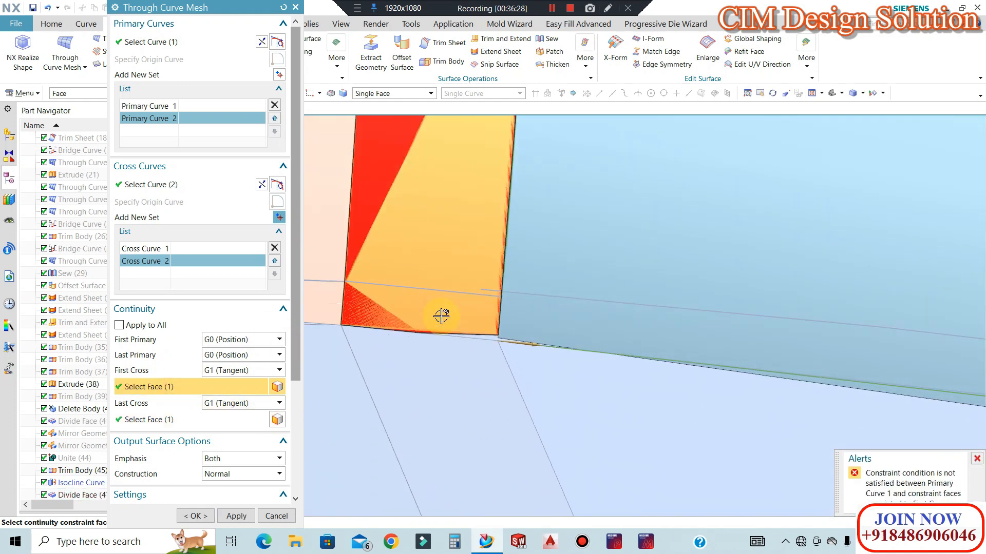
scroll(376, 301, down, 4)
scroll(739, 277, down, 3)
scroll(722, 289, up, 6)
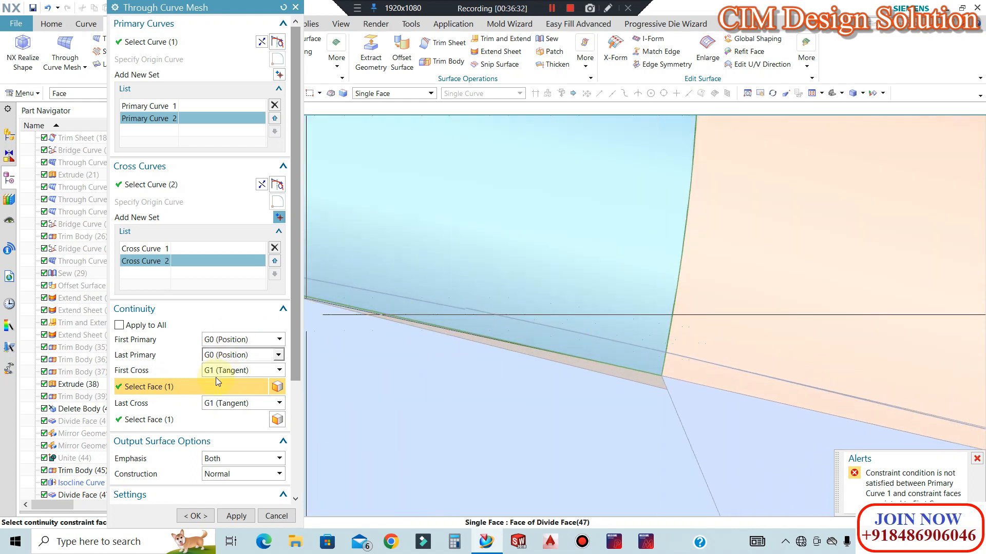
click(185, 419)
click(679, 369)
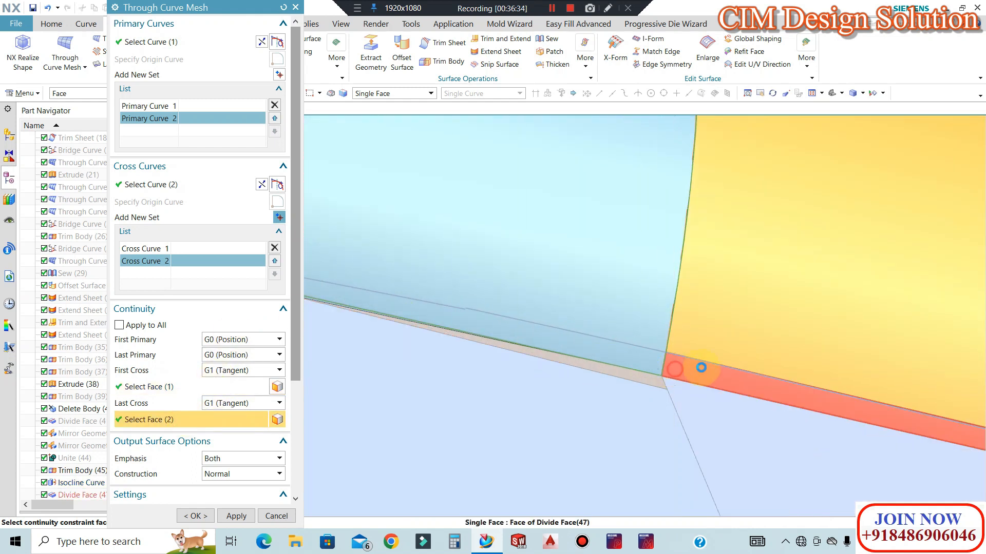
Examine the joints and corners of the upper primary edge where the mesh preview meets the adjacent faces.
scroll(709, 303, down, 3)
scroll(720, 222, up, 6)
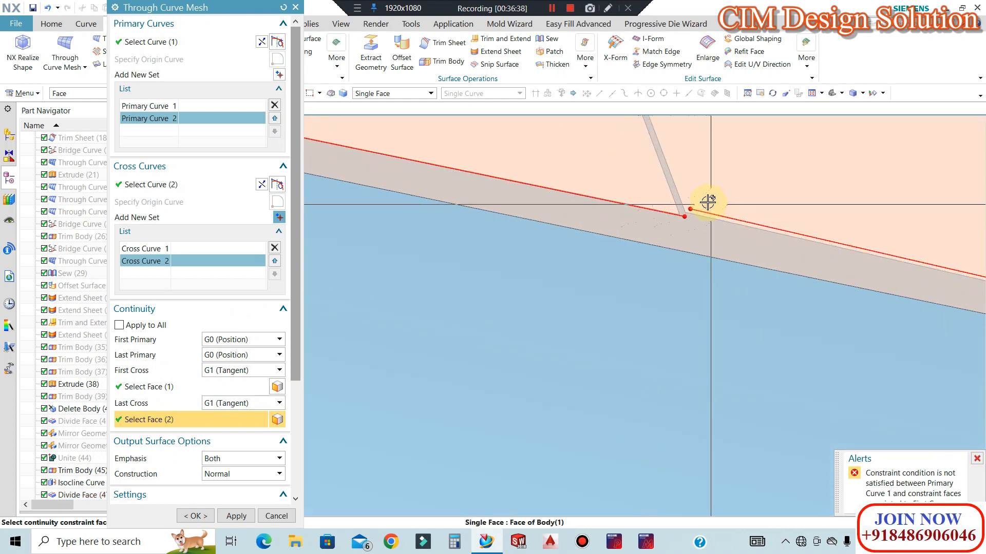
scroll(639, 225, down, 3)
scroll(638, 229, down, 2)
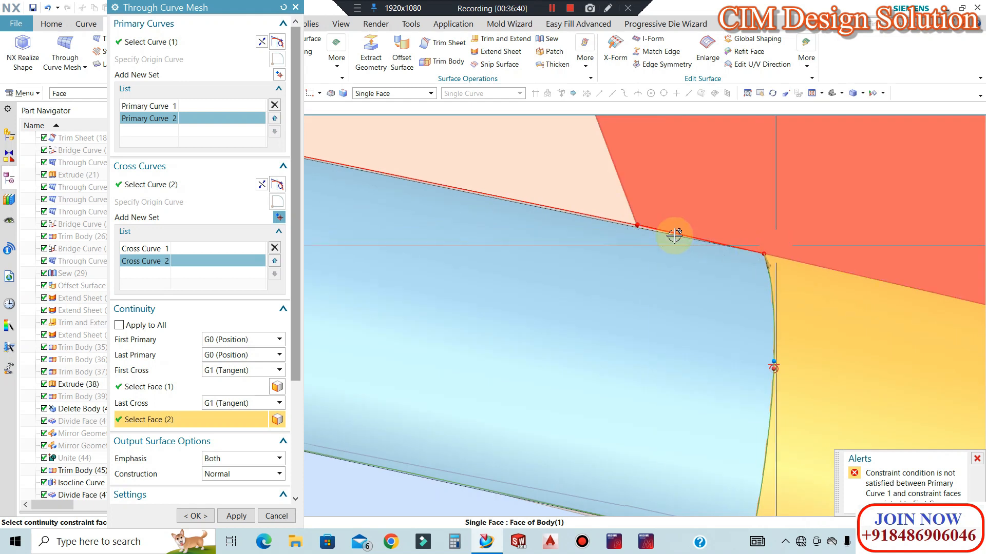
scroll(814, 275, down, 6)
scroll(493, 213, down, 2)
scroll(669, 248, up, 3)
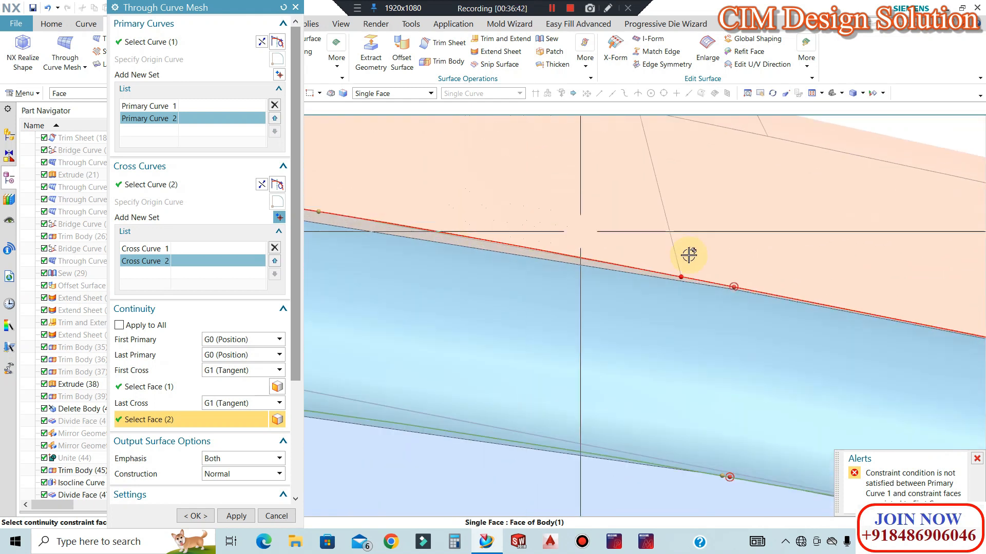
scroll(695, 288, up, 2)
scroll(741, 313, up, 2)
scroll(612, 295, up, 2)
scroll(611, 295, up, 6)
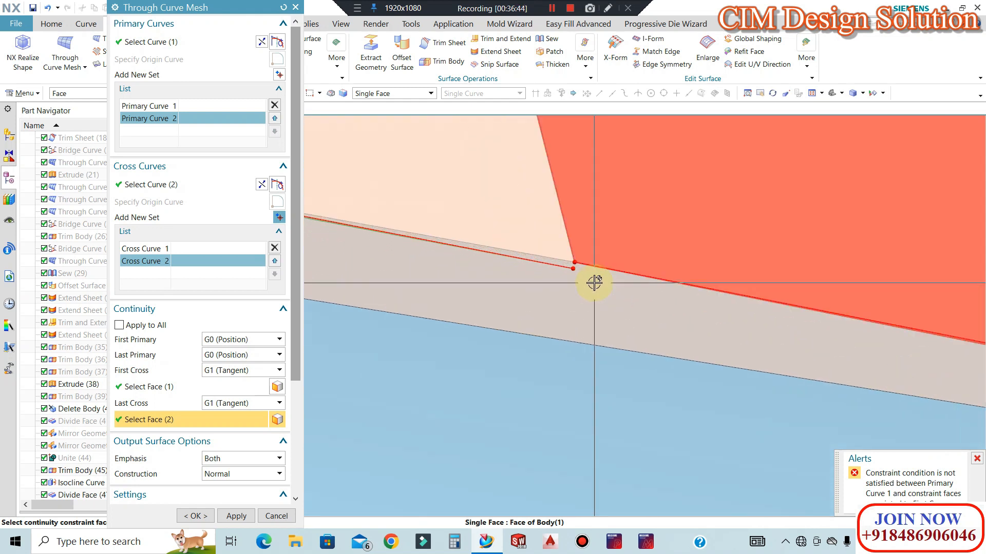
scroll(737, 288, down, 9)
scroll(600, 260, down, 5)
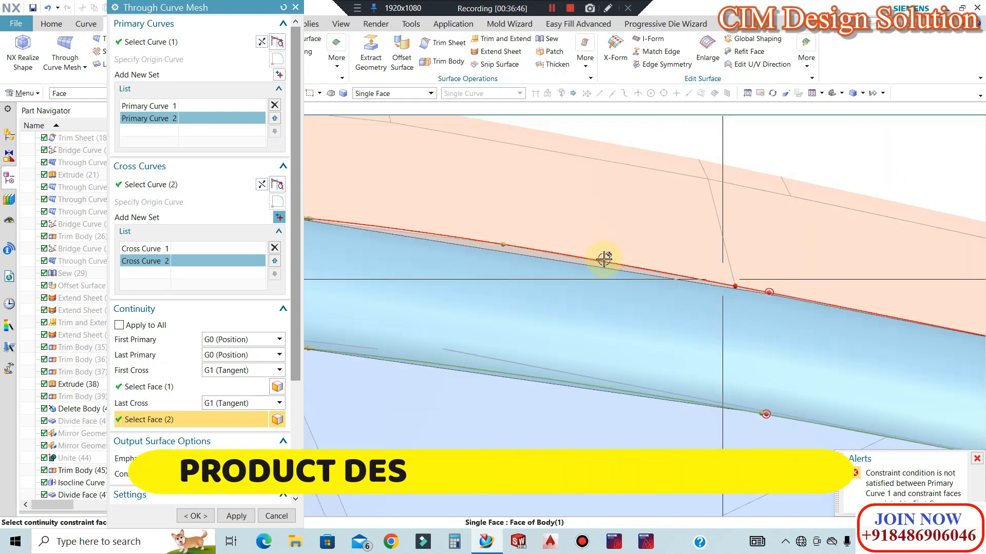
scroll(473, 241, up, 5)
scroll(462, 251, down, 4)
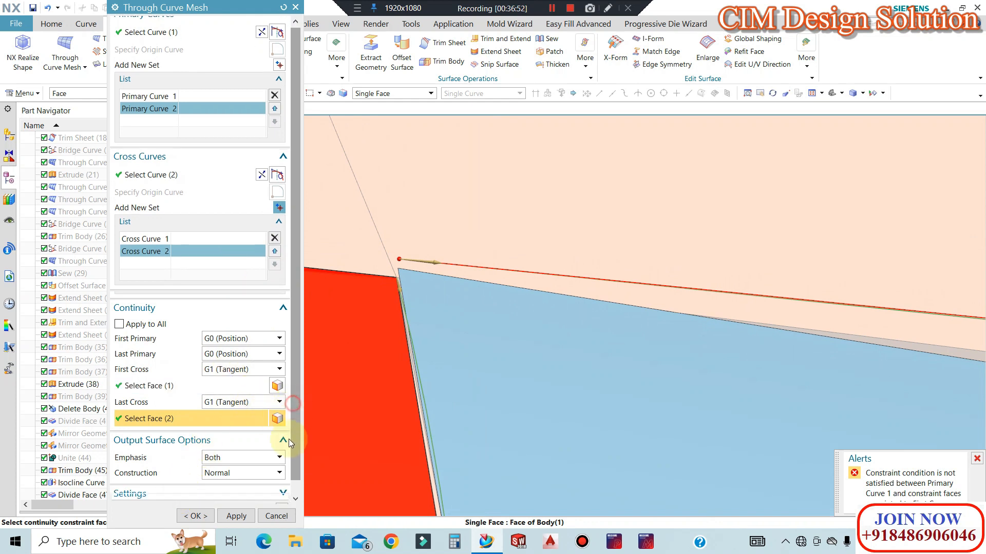
Show the mesh's body type and tolerance settings, and cancel the Through Curve Mesh.
click(281, 494)
scroll(287, 447, down, 3)
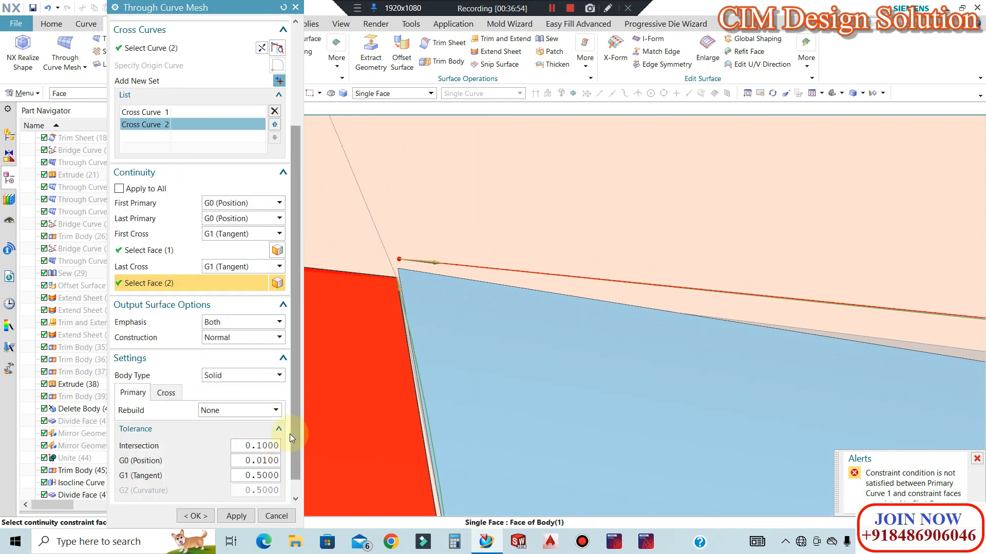
key(Escape)
scroll(317, 265, down, 5)
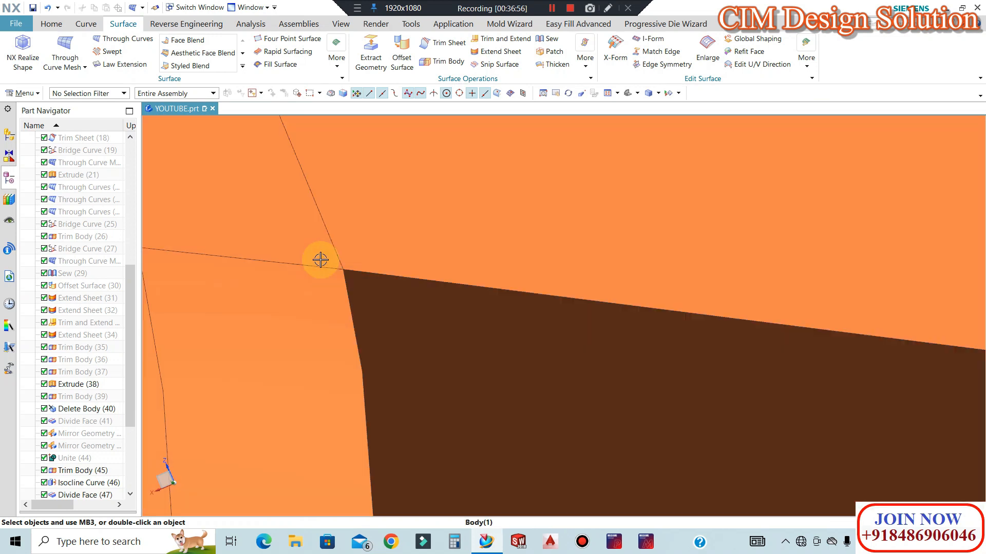
Unsew the three connected faces bordering the gap's upper edge from the body.
scroll(320, 260, down, 5)
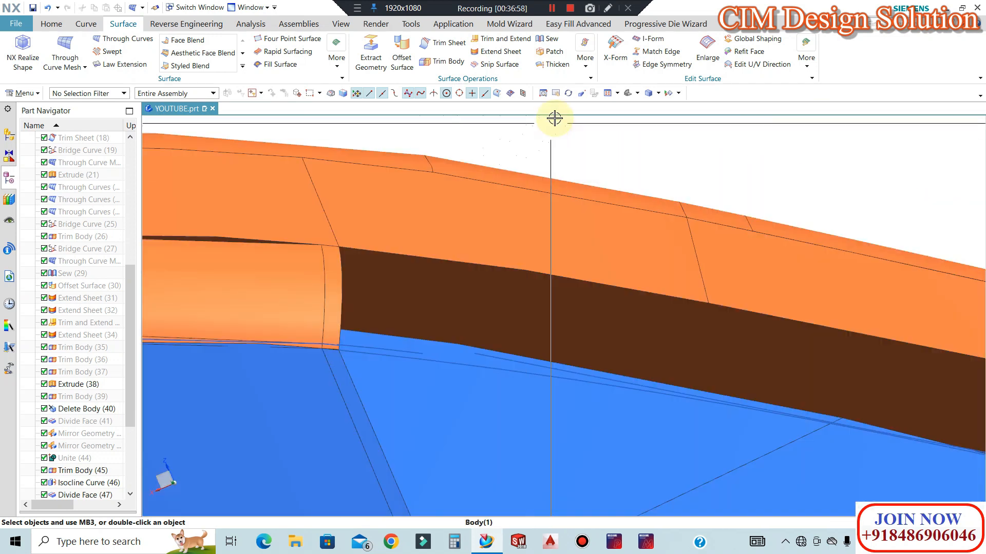
click(578, 71)
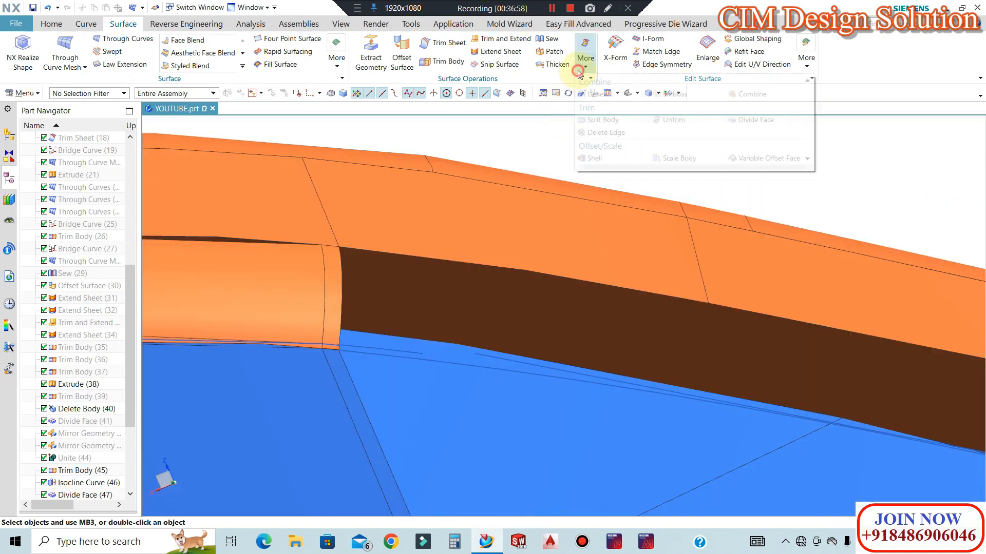
click(597, 95)
click(759, 270)
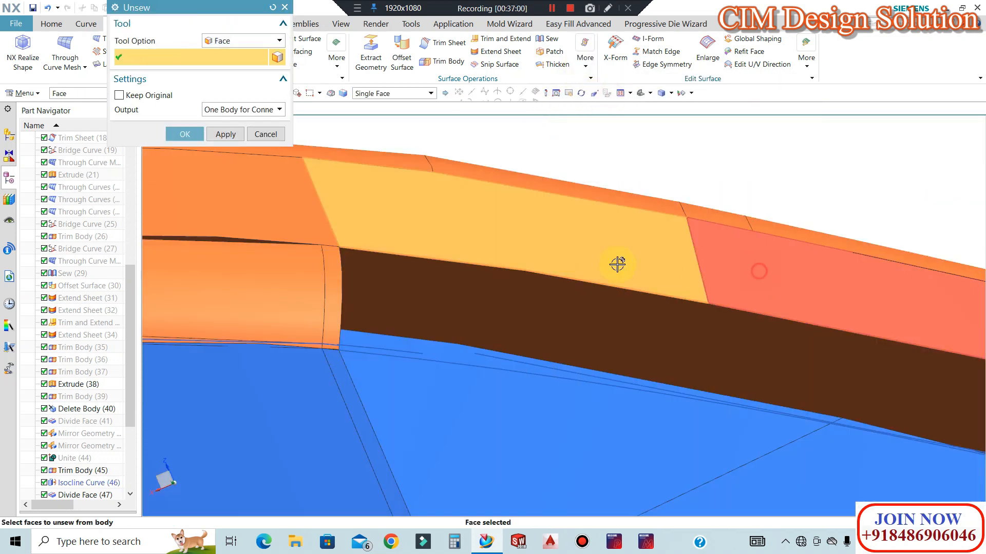
click(617, 265)
scroll(564, 263, down, 2)
click(763, 295)
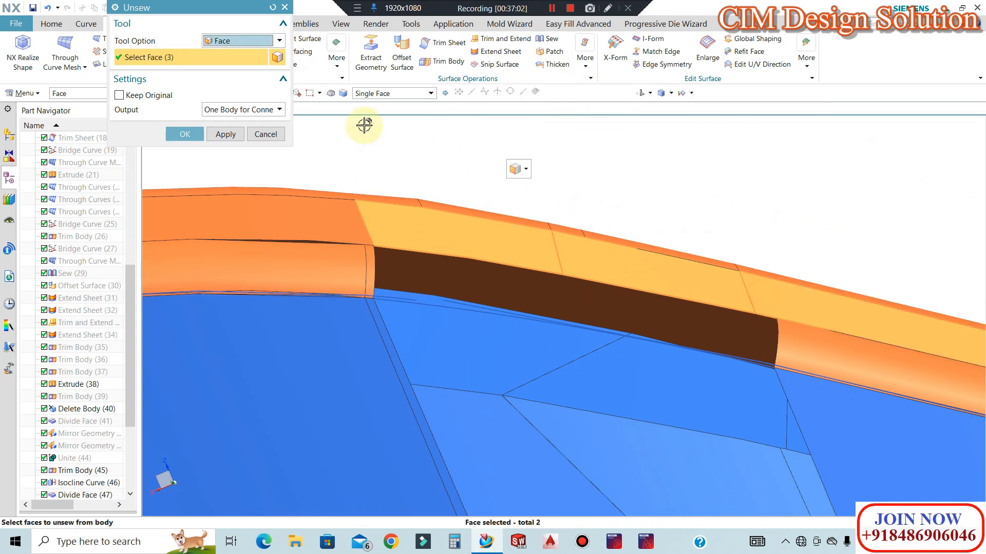
click(193, 134)
Try to sew the separated upper face strip back to the adjoining sheet body.
click(548, 39)
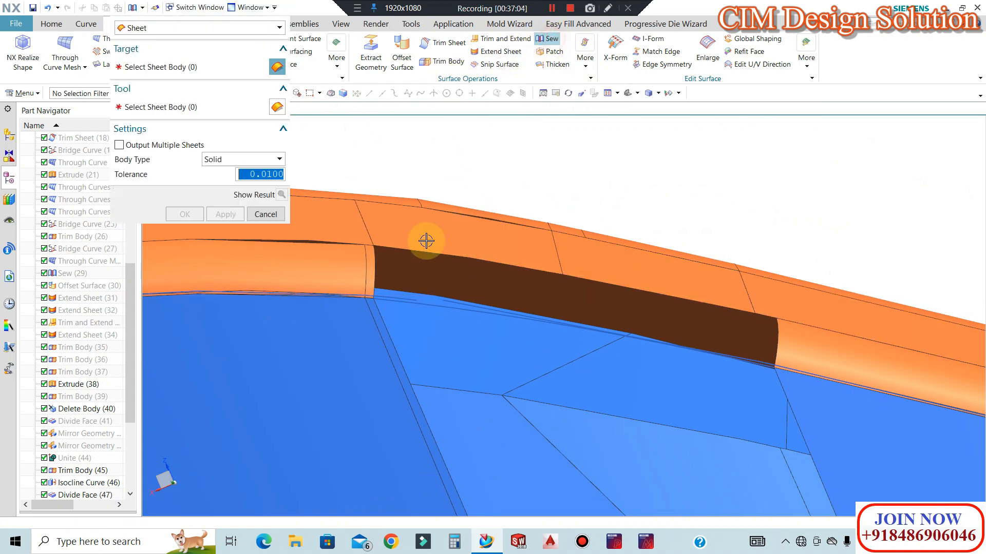
click(356, 229)
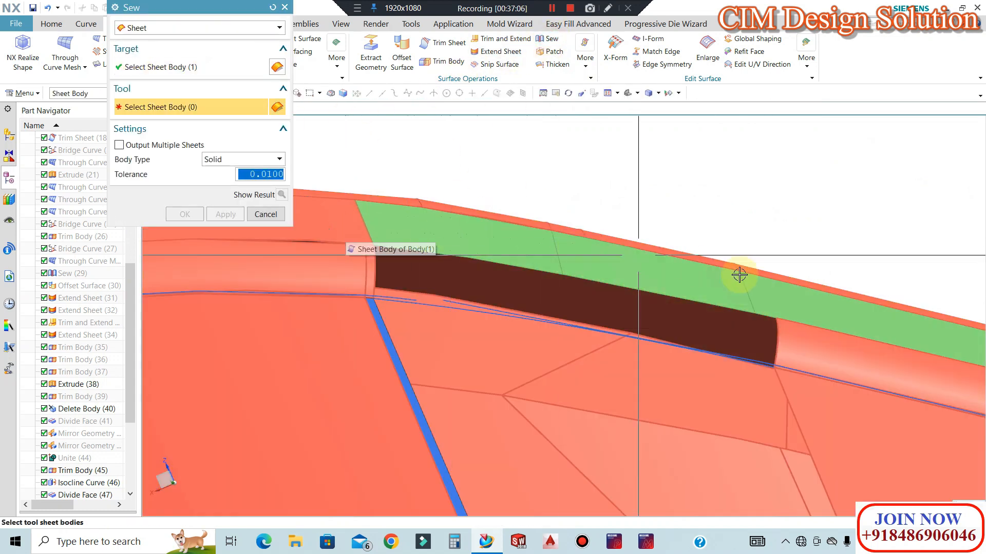
click(612, 269)
middle_click(497, 250)
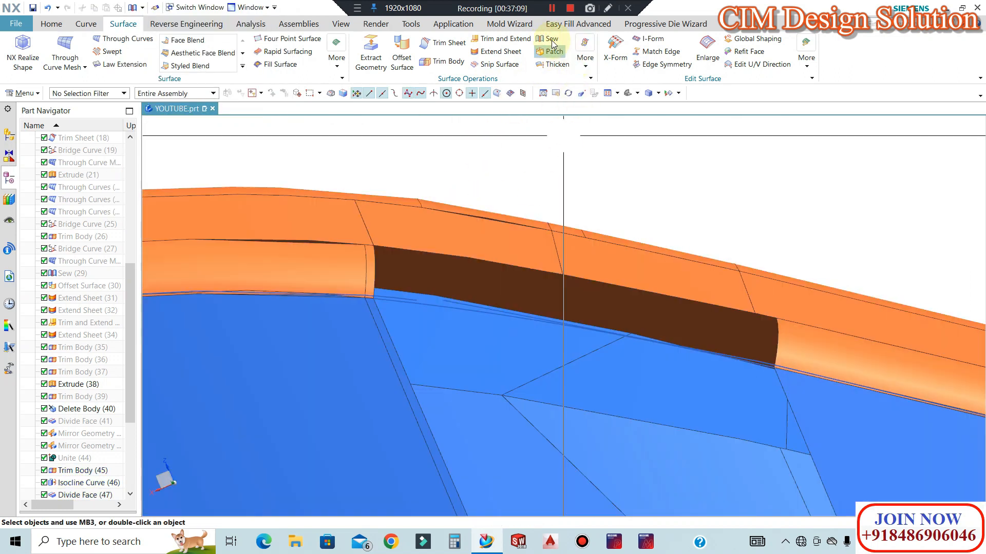
Sew the separated upper strip to the main sheet body and the narrow slanted strip with a tolerance of 0.001.
click(548, 39)
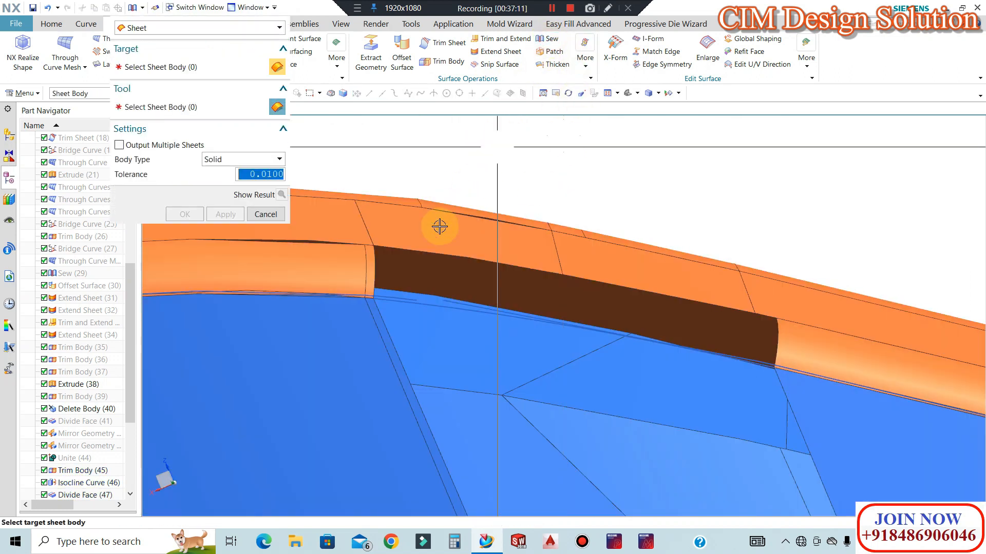
click(614, 263)
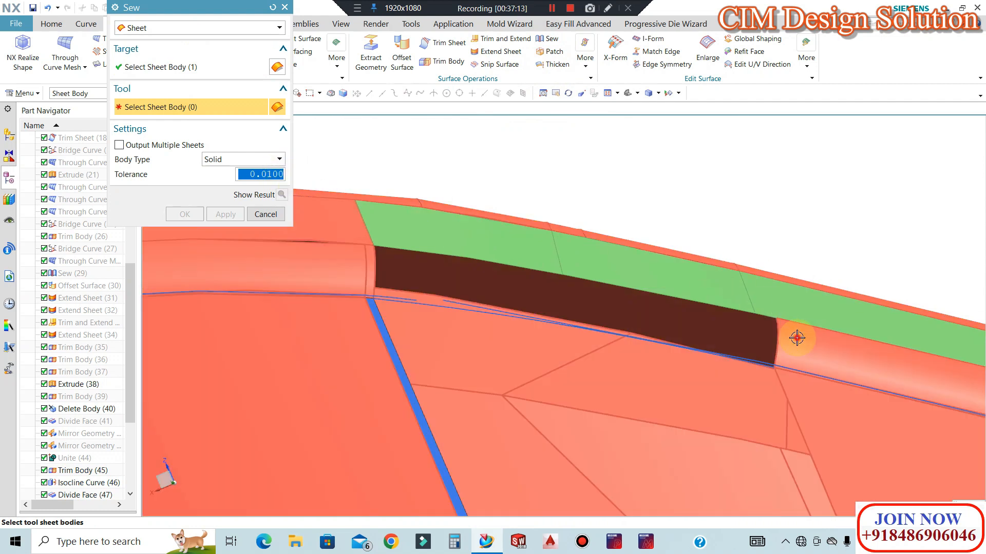
click(797, 338)
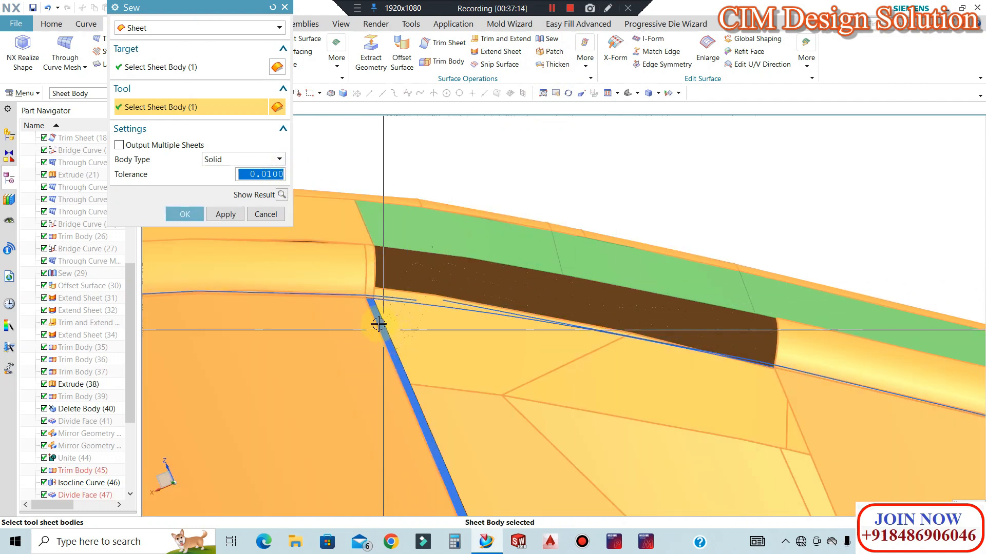
scroll(373, 309, up, 2)
click(373, 308)
scroll(484, 275, down, 2)
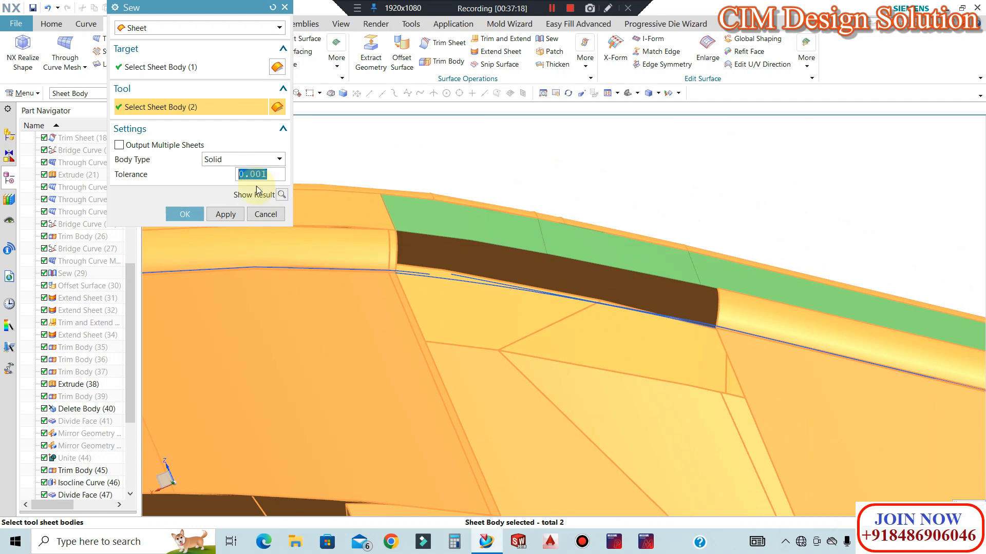
scroll(370, 195, up, 3)
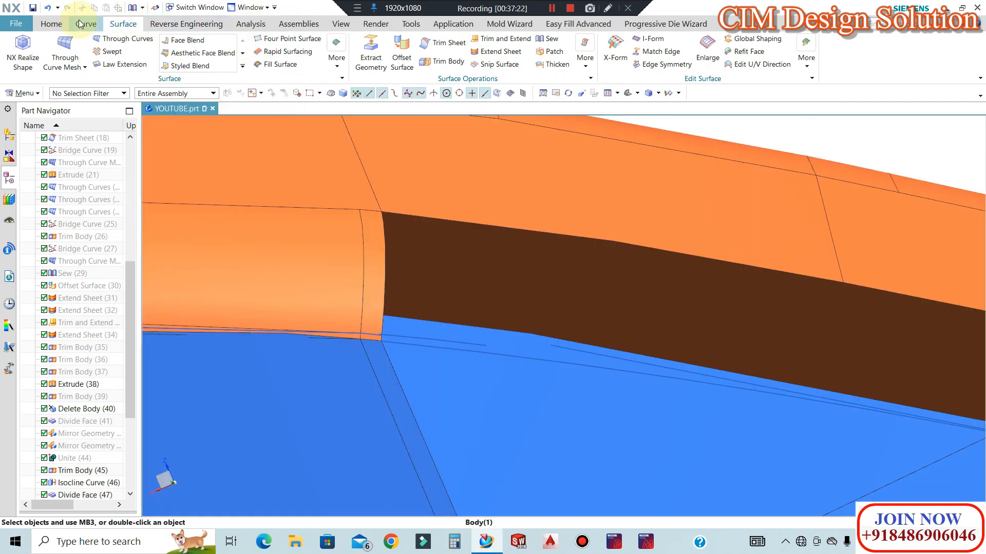
Start a Through Curve Mesh across the rim gap, picking the gap's two short end edges as primary curves 1 and 2.
click(90, 54)
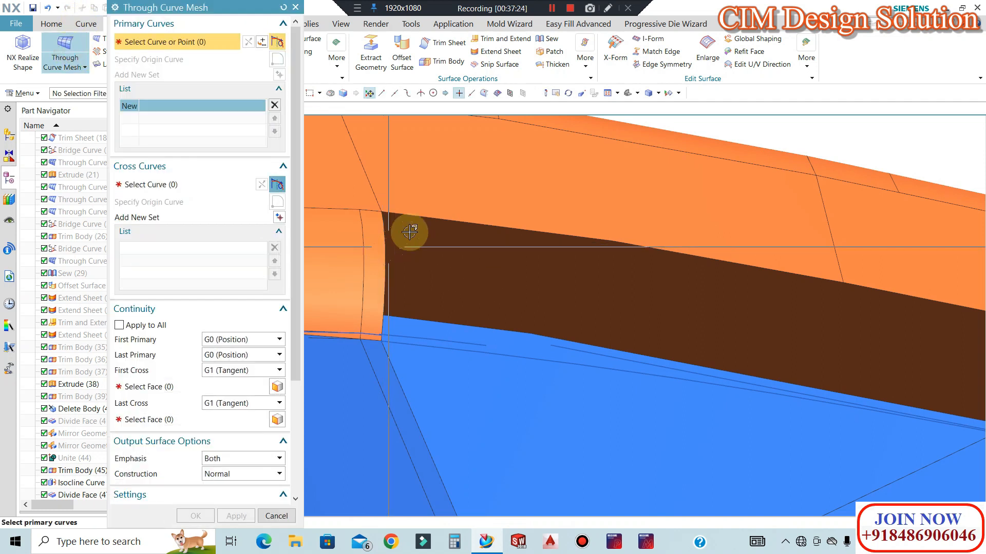
scroll(381, 327, up, 3)
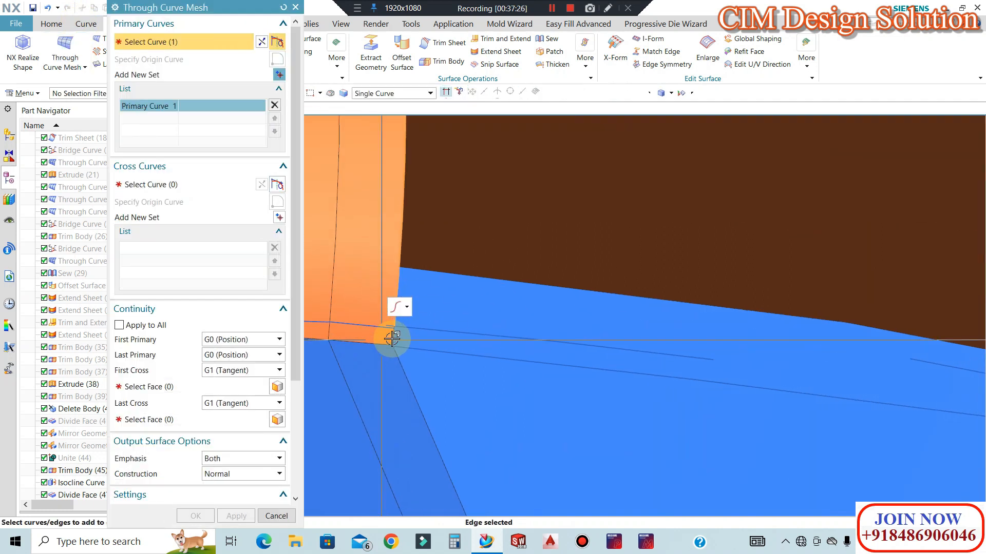
scroll(391, 323, up, 4)
scroll(394, 343, down, 2)
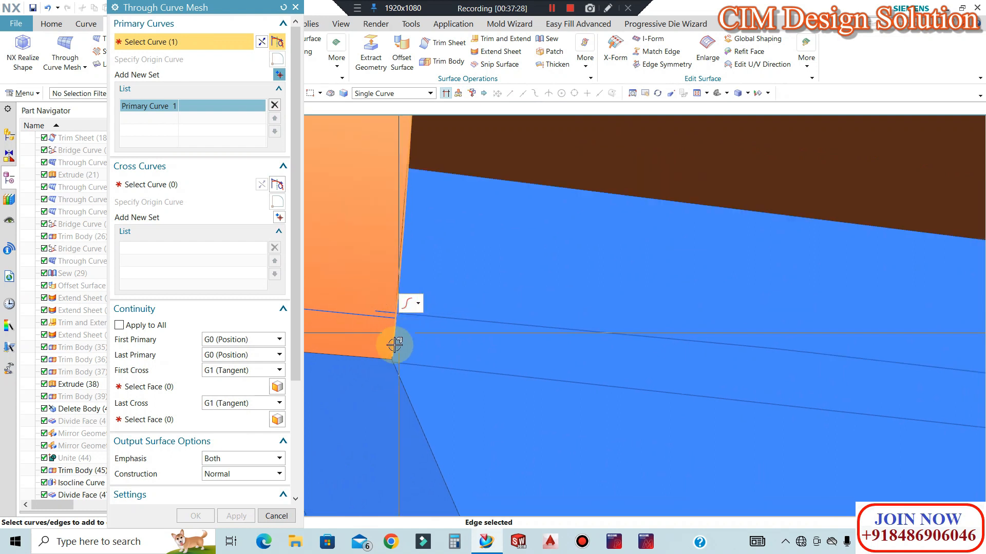
scroll(394, 354, up, 7)
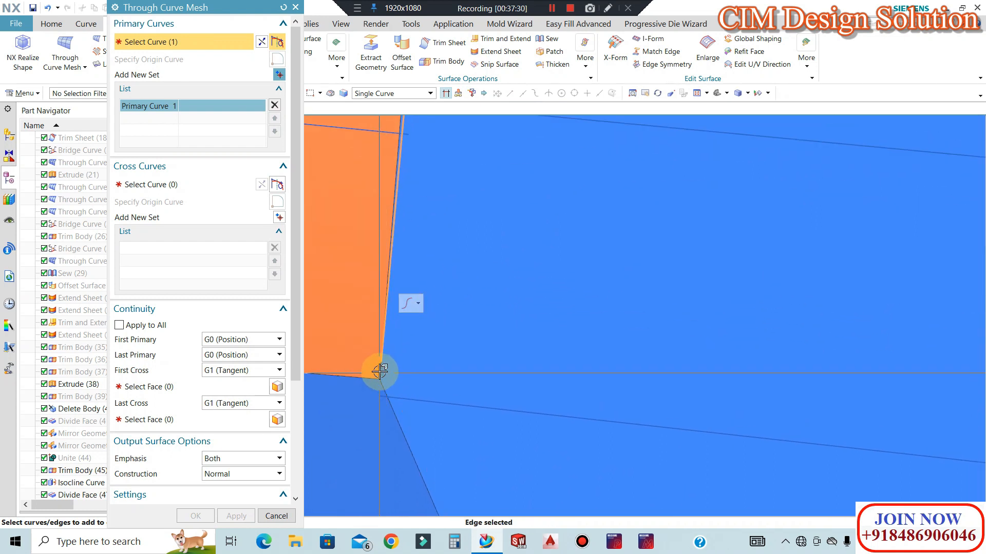
right_click(490, 253)
click(534, 344)
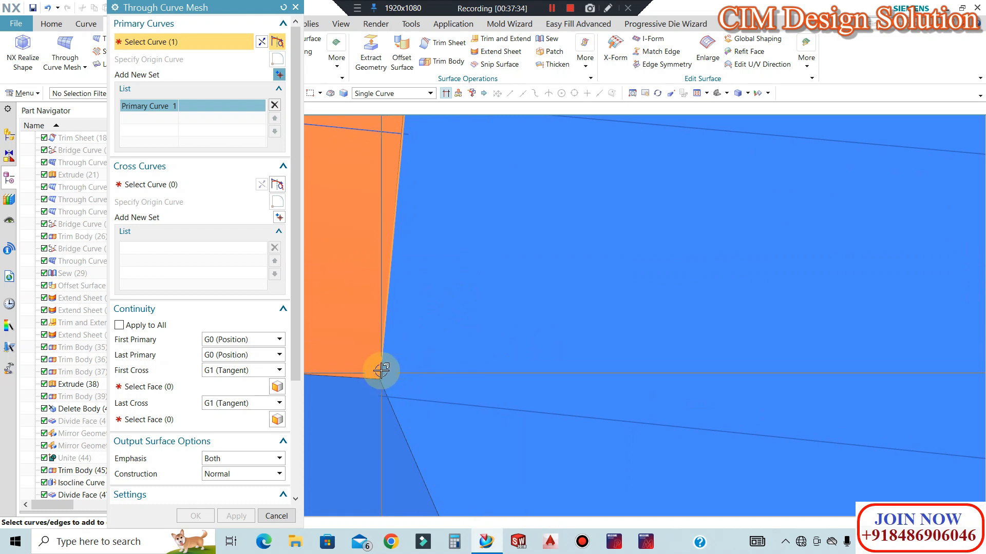
scroll(424, 315, down, 12)
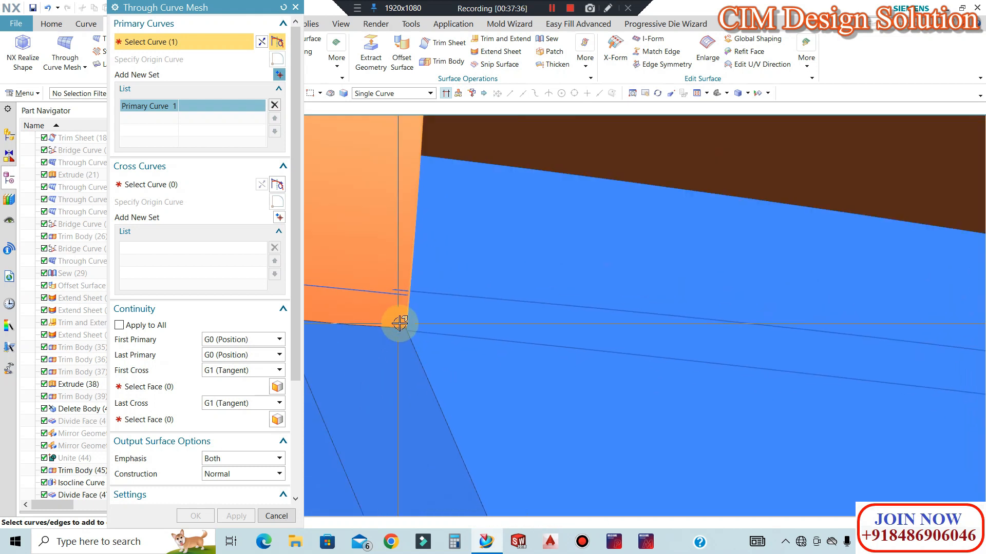
scroll(448, 234, down, 5)
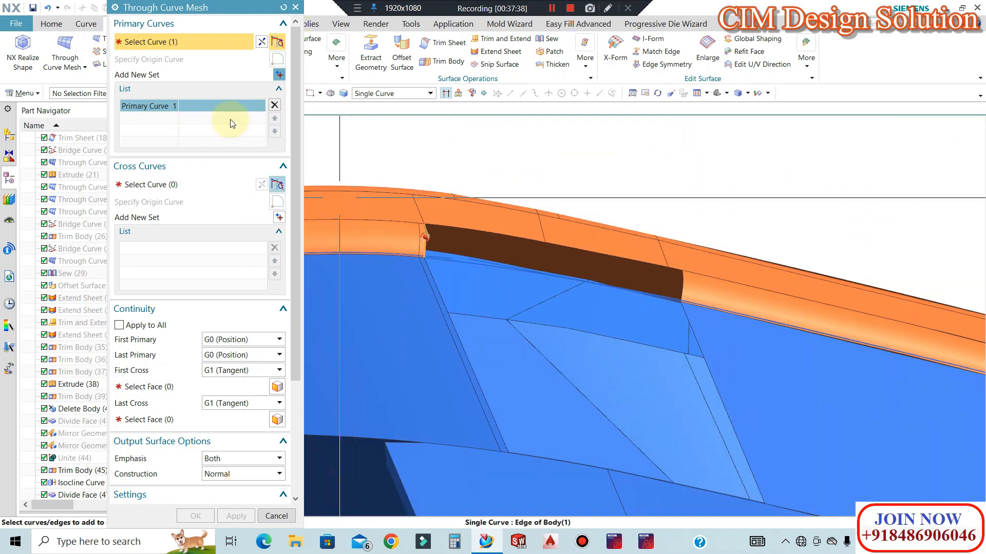
click(278, 75)
scroll(675, 272, up, 5)
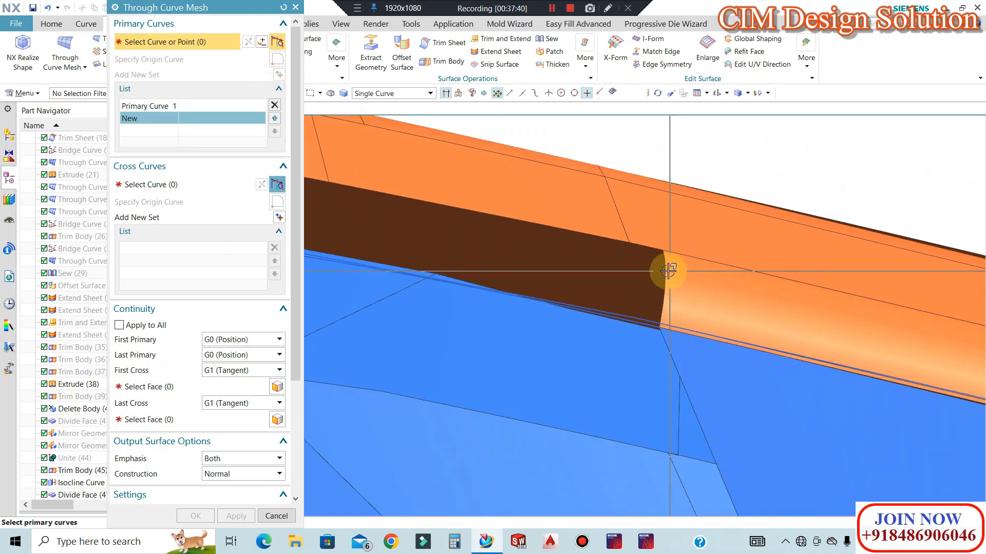
click(732, 303)
scroll(651, 330, up, 5)
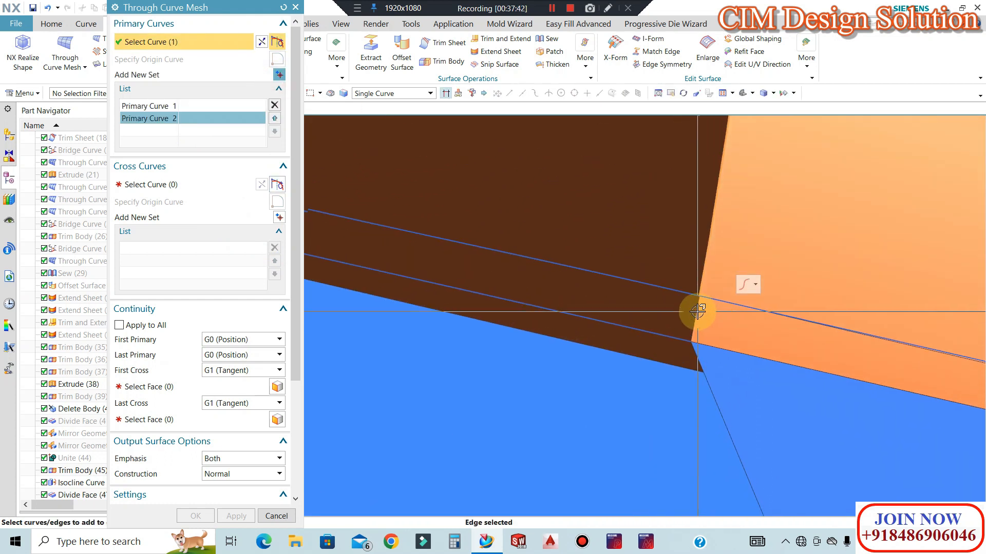
Pick the gap's lower boundary curve as cross curve 1 and its upper edges as cross curve 2.
click(213, 189)
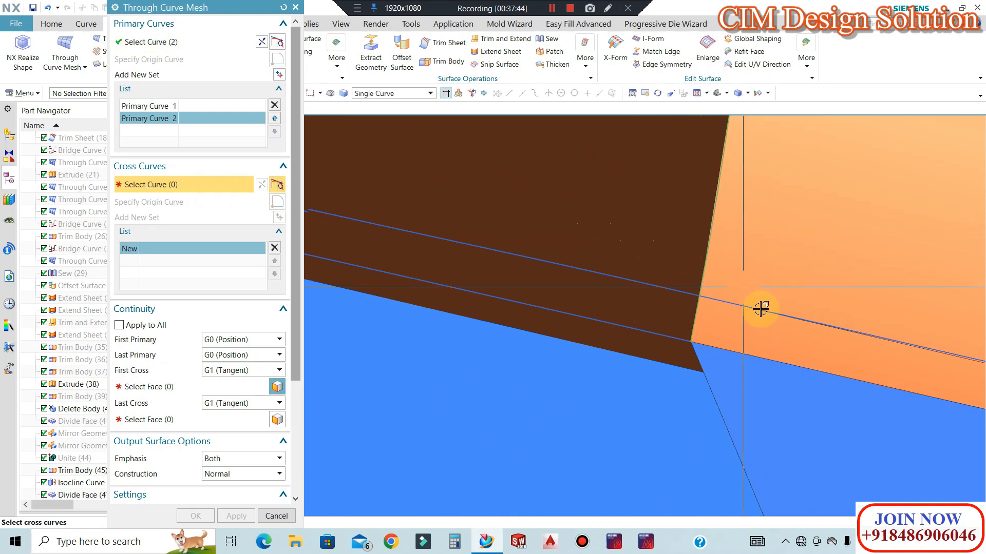
scroll(759, 308, down, 5)
scroll(825, 341, down, 5)
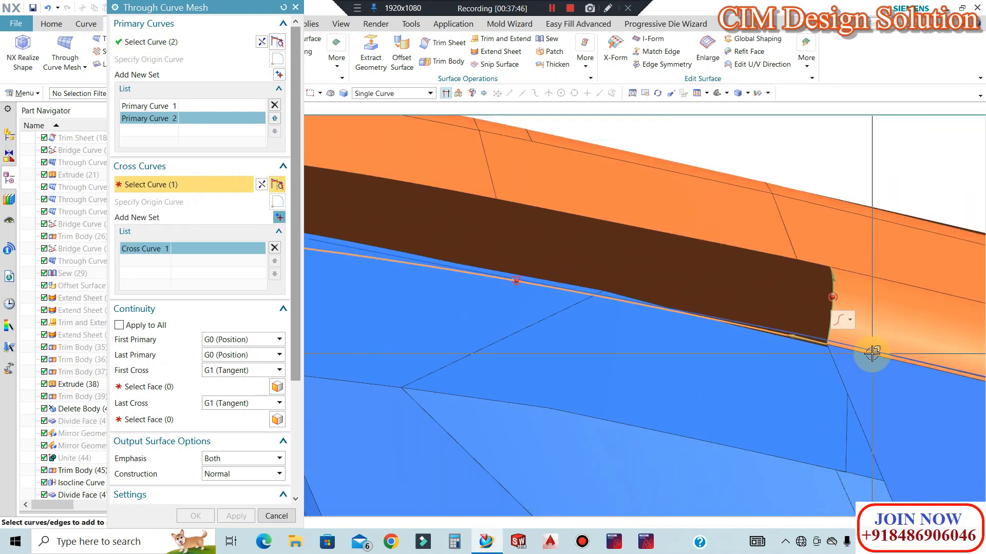
click(535, 241)
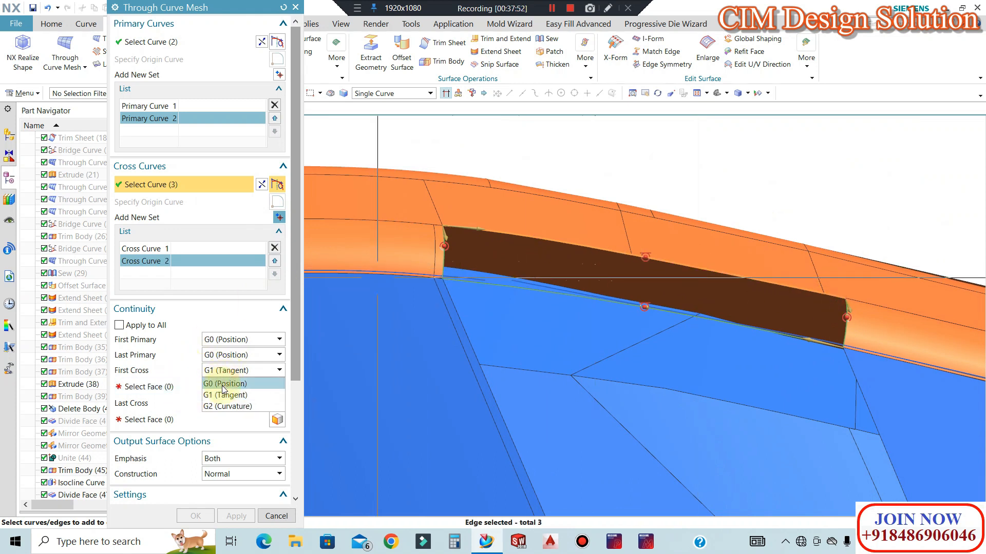
Set the first and last cross continuity to G0 (Position) and create the mesh surface across the gap.
click(225, 390)
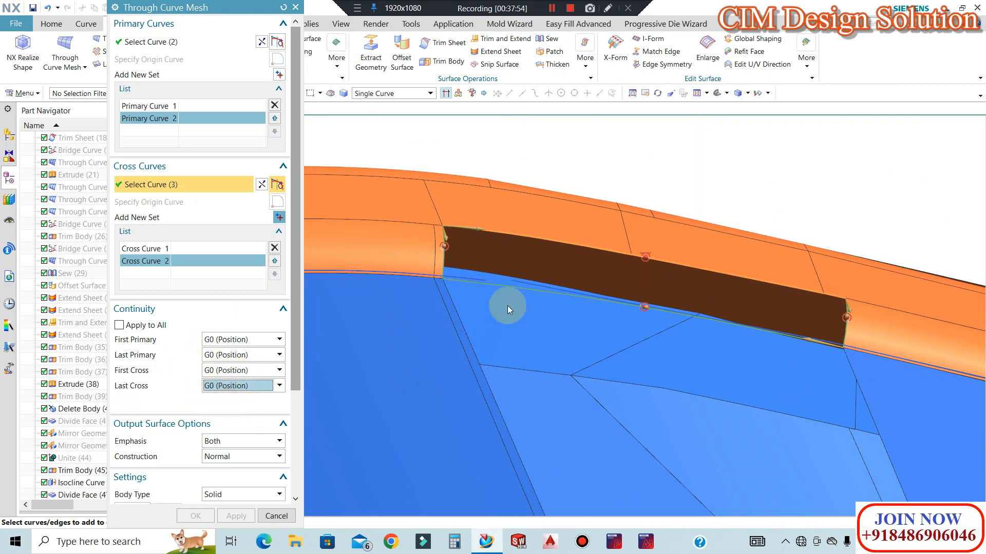
scroll(685, 280, up, 3)
scroll(636, 279, down, 1)
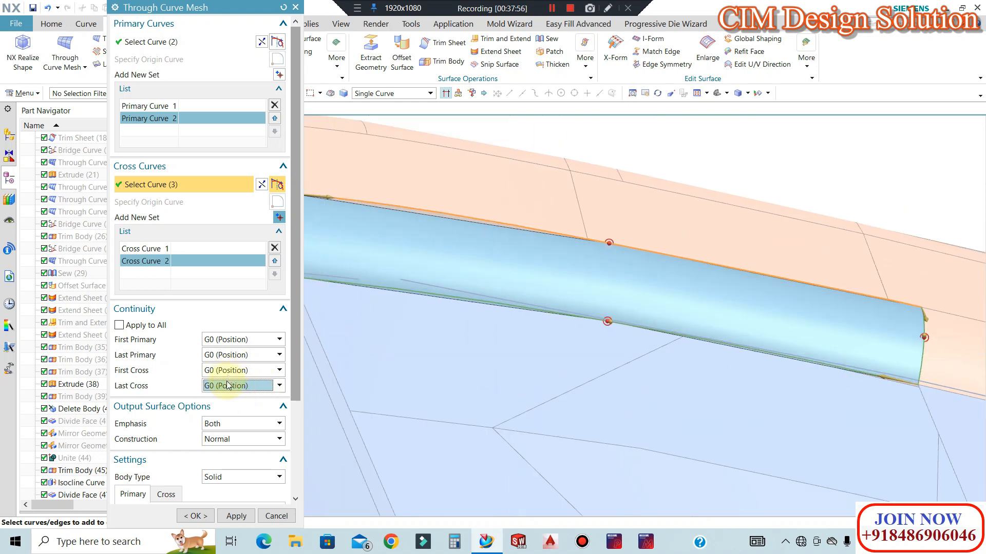
click(196, 516)
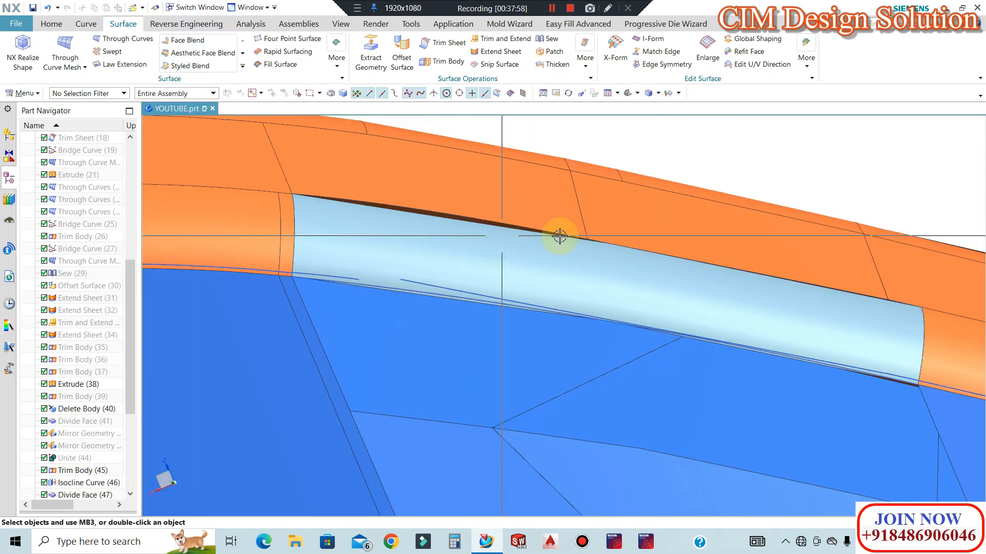
Refresh the display and examine how the new rim surface meets the neighbouring faces from several angles.
right_click(471, 190)
click(528, 258)
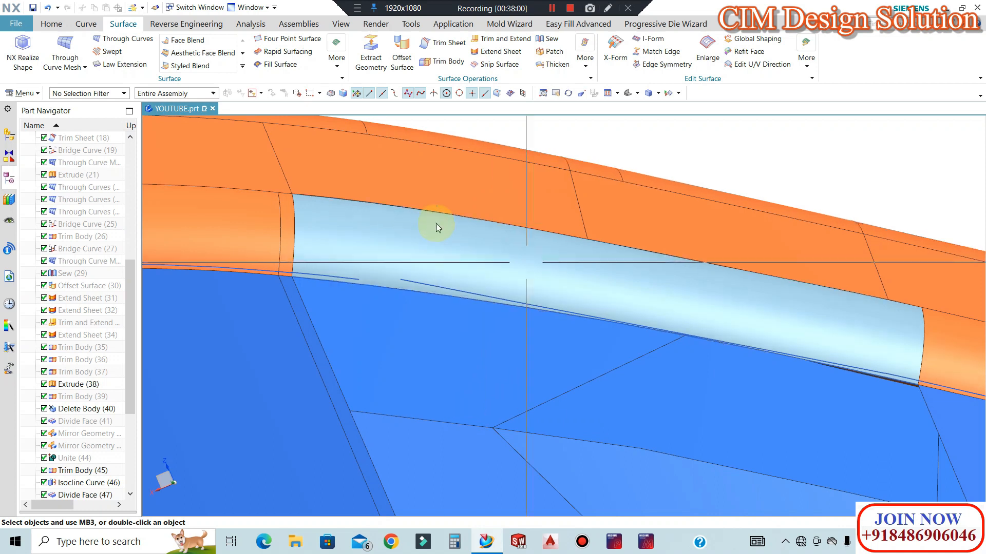
scroll(484, 258, down, 4)
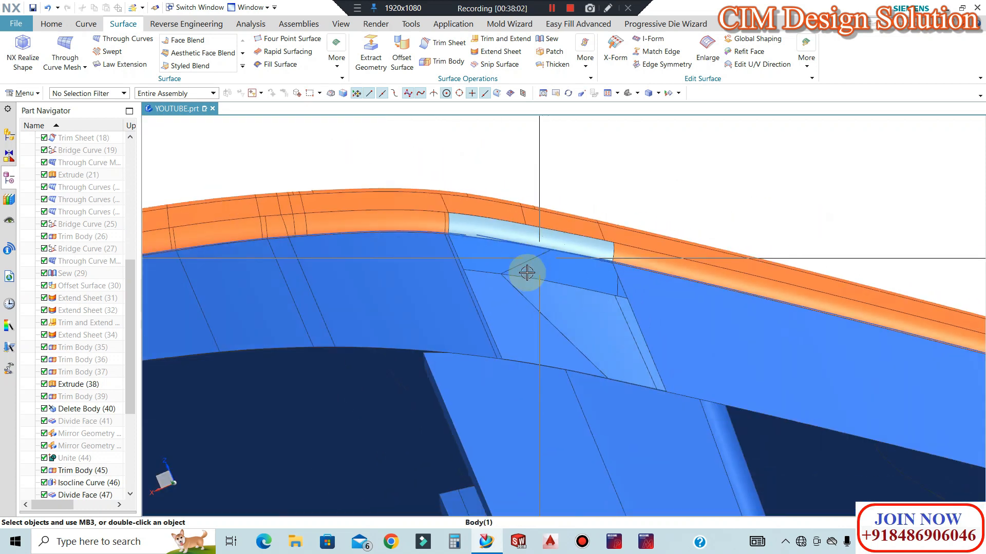
middle_drag(496, 287, 473, 217)
scroll(474, 217, up, 2)
scroll(483, 220, down, 3)
scroll(536, 229, up, 1)
middle_drag(528, 227, 503, 257)
scroll(413, 215, up, 3)
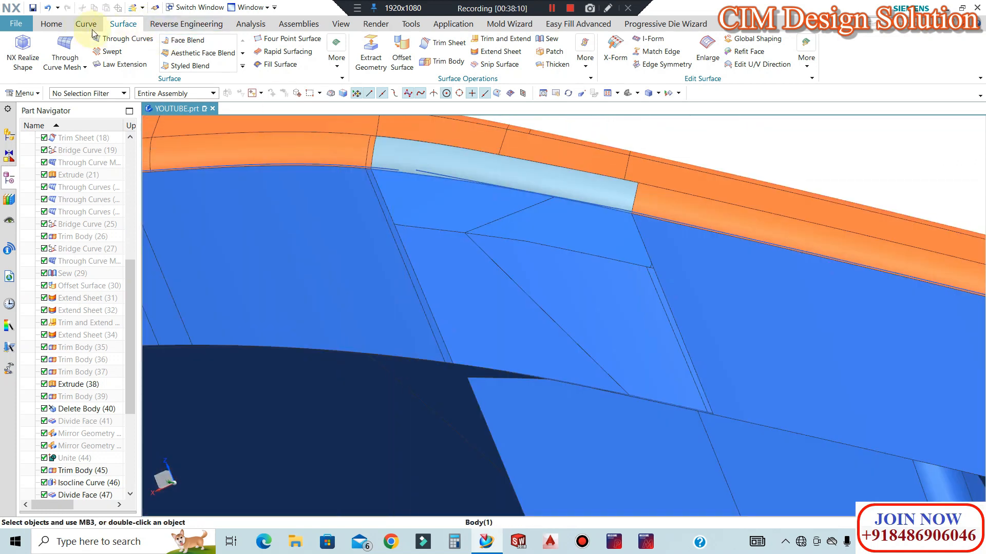
click(84, 25)
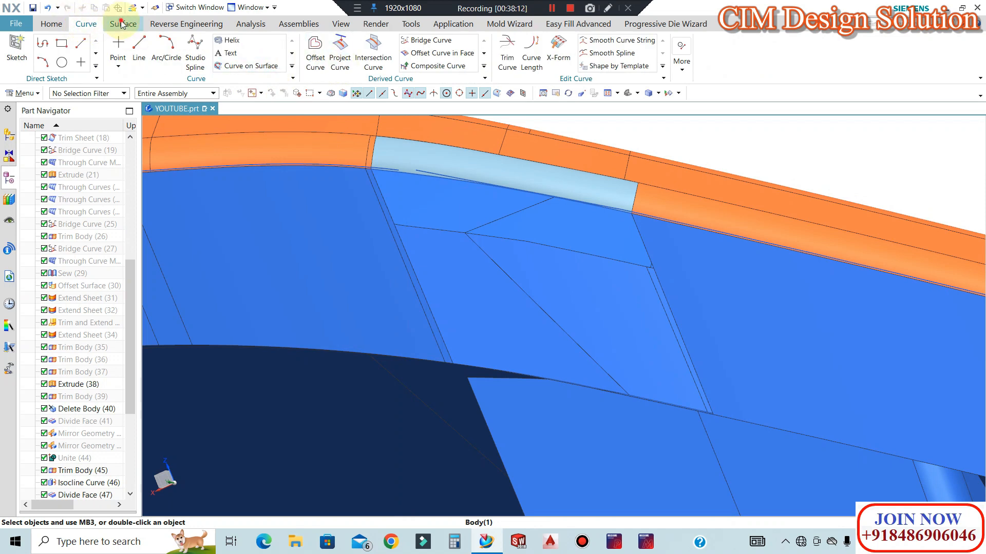
click(123, 24)
click(336, 59)
click(380, 126)
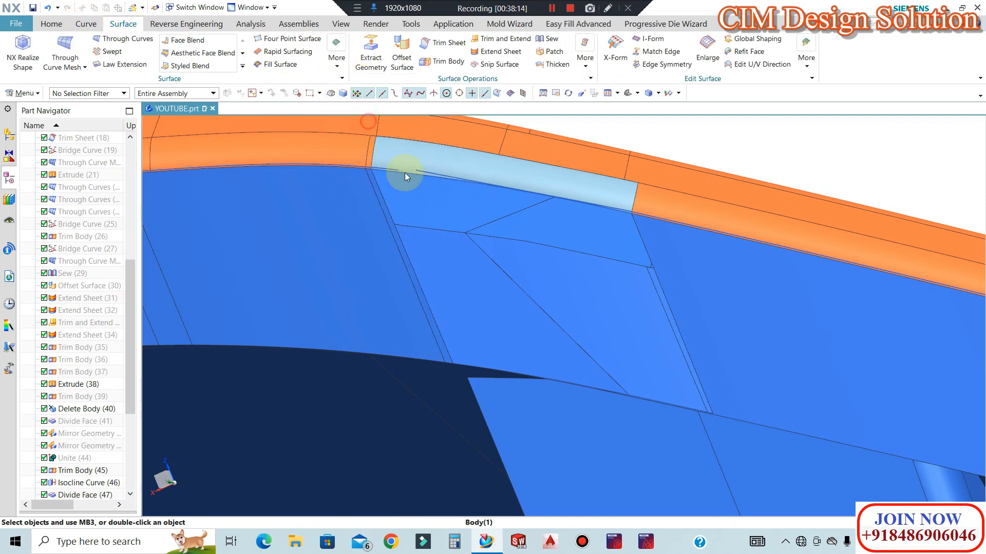
scroll(393, 173, up, 3)
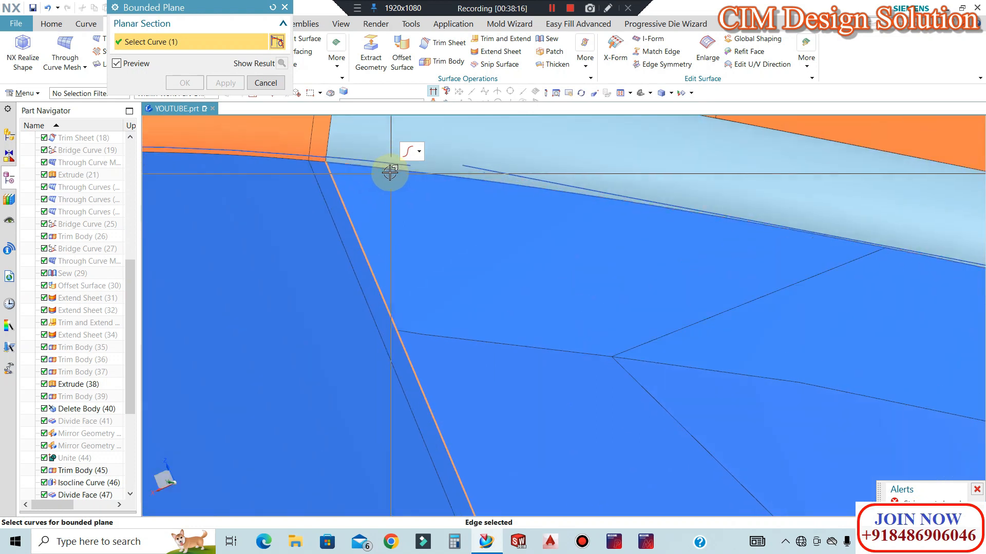
click(539, 198)
scroll(451, 165, down, 2)
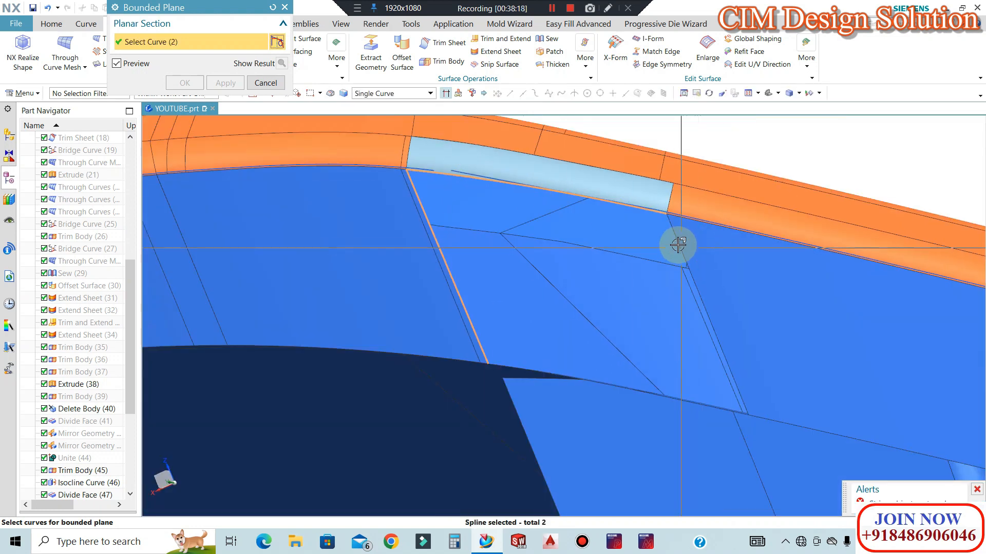
click(680, 241)
middle_drag(541, 360, 539, 135)
click(538, 133)
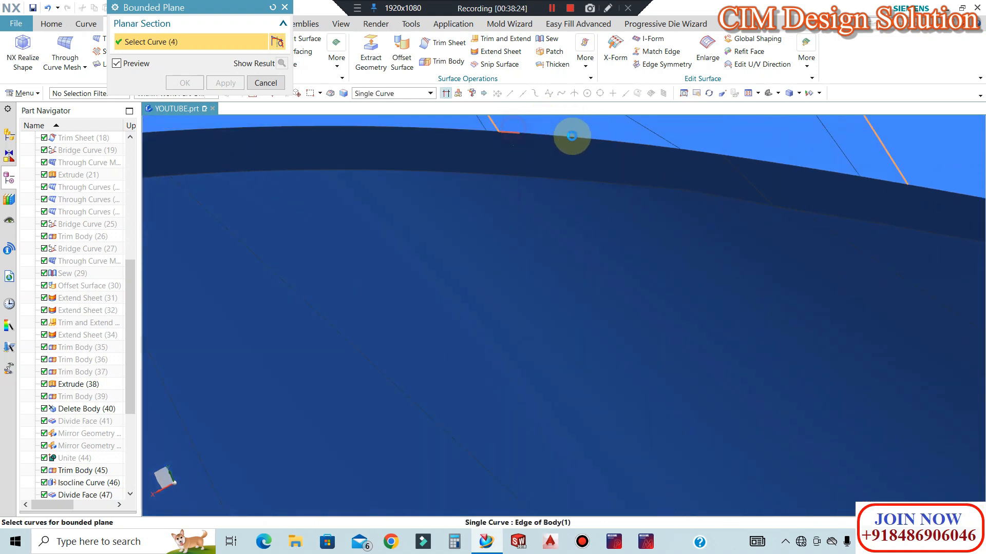
click(691, 149)
click(869, 176)
middle_drag(869, 176, 447, 220)
click(262, 84)
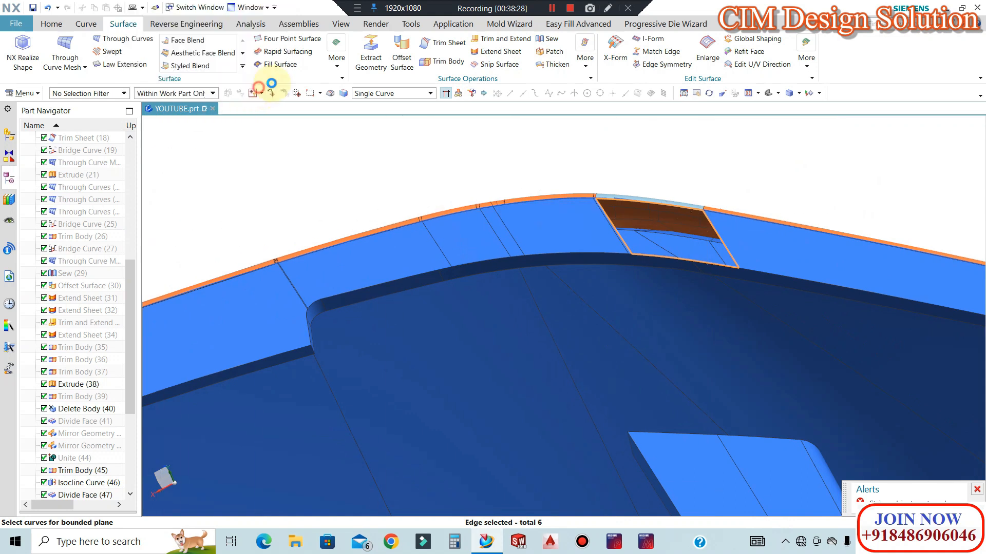
Start a trimmed N-Sided Surface over the wall opening below the new rim surface, using the upper curve and one slanted side edge.
click(336, 58)
click(426, 95)
scroll(543, 183, down, 5)
click(543, 165)
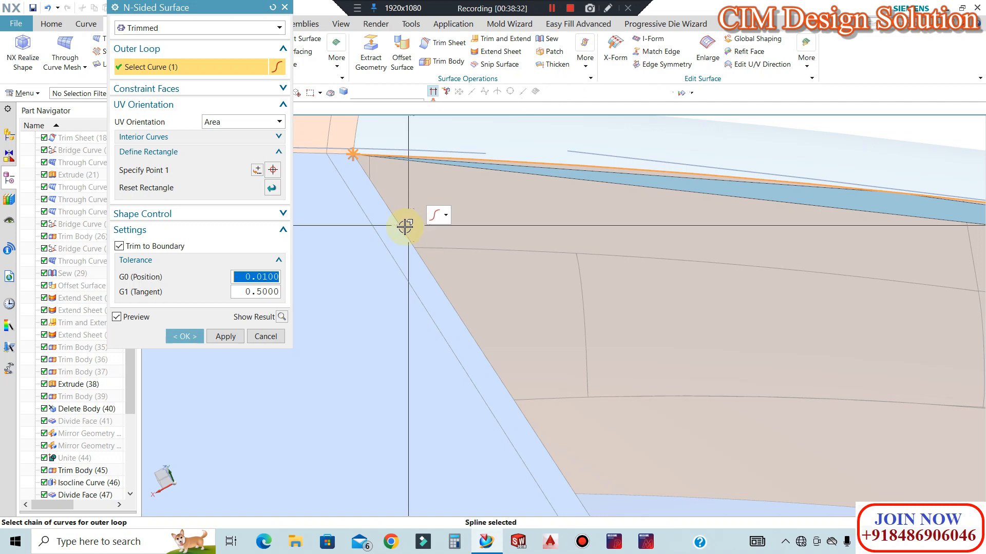
scroll(426, 166, up, 4)
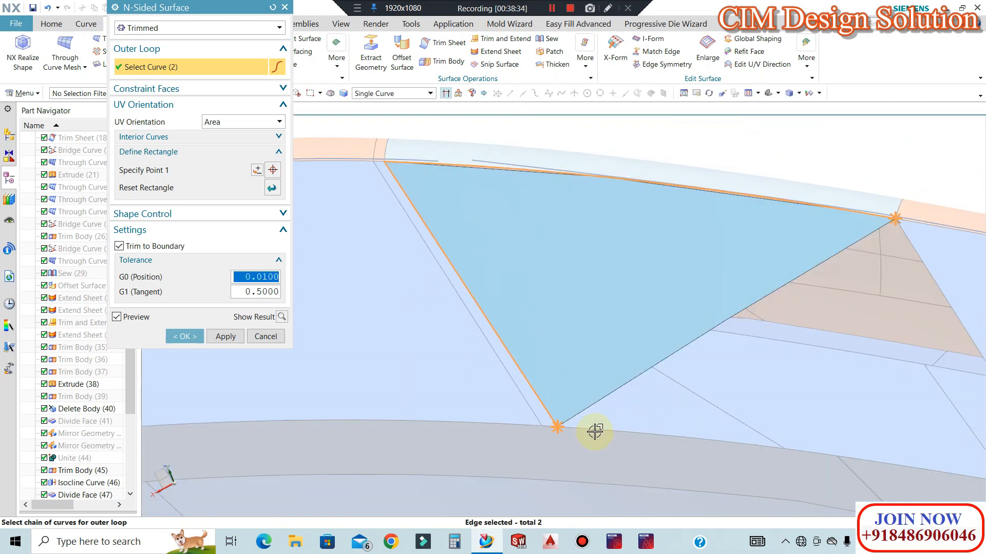
click(595, 433)
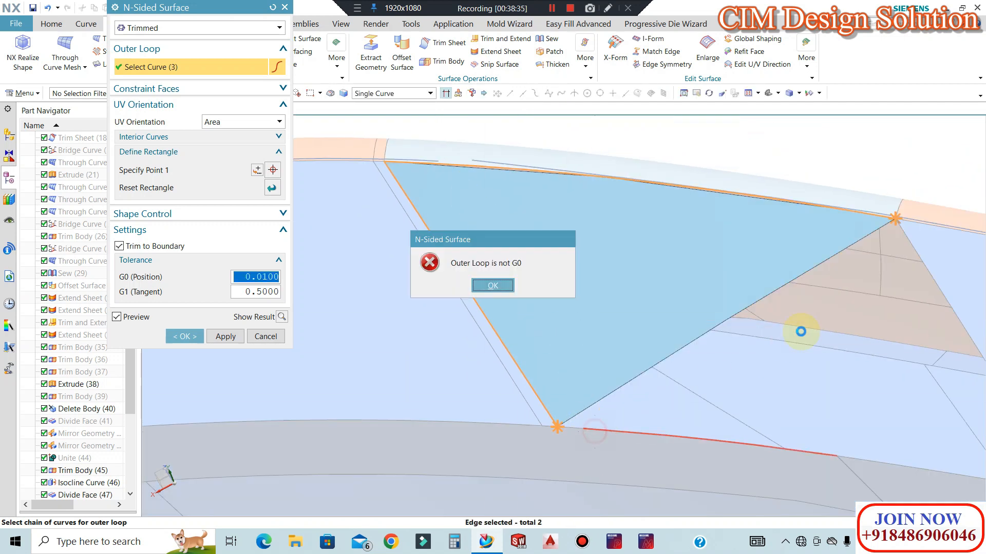
click(492, 286)
Complete the outer loop with the opening's lower edges and other slanted side, create the N-sided surface, and refresh the display.
click(569, 427)
scroll(709, 330, down, 5)
click(721, 292)
scroll(504, 235, up, 3)
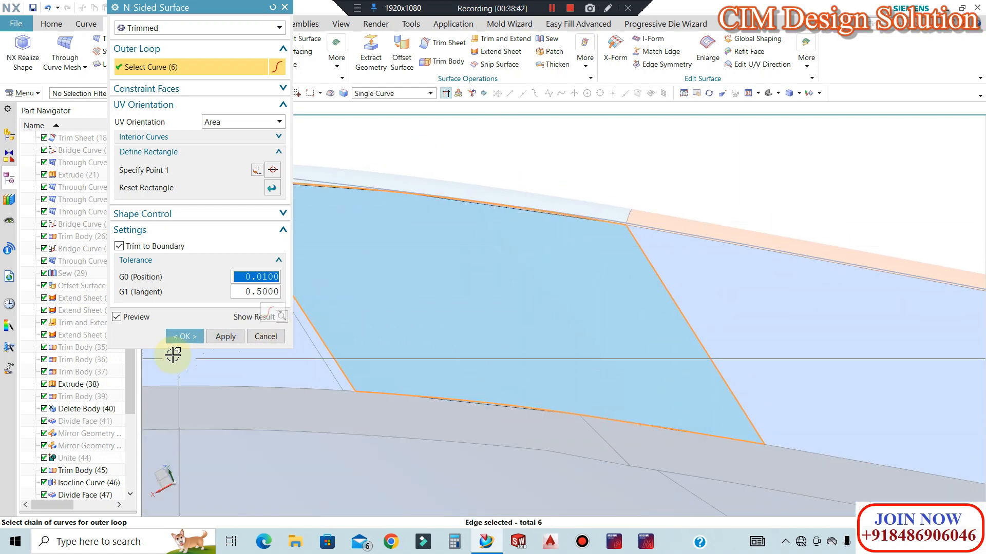
click(182, 337)
scroll(568, 238, down, 5)
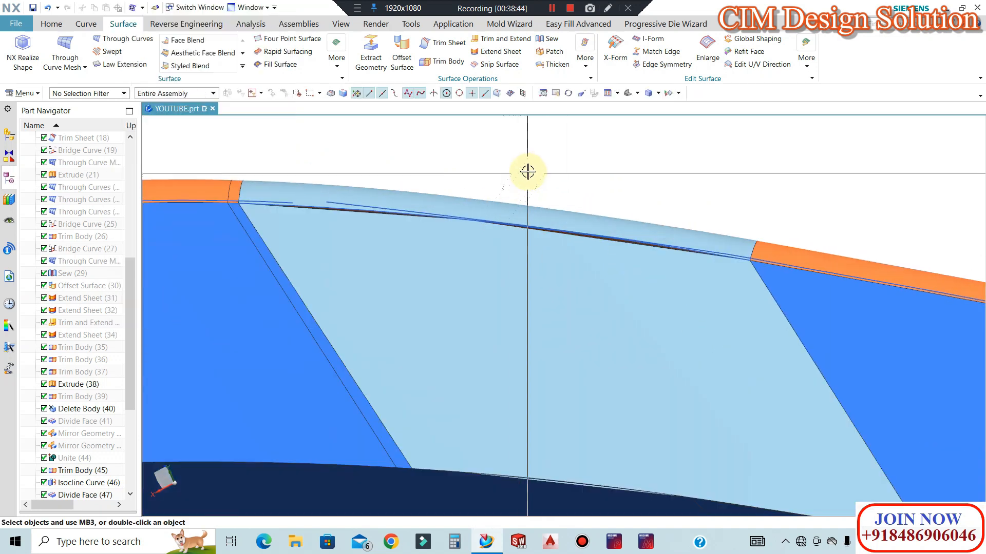
right_click(547, 167)
click(579, 237)
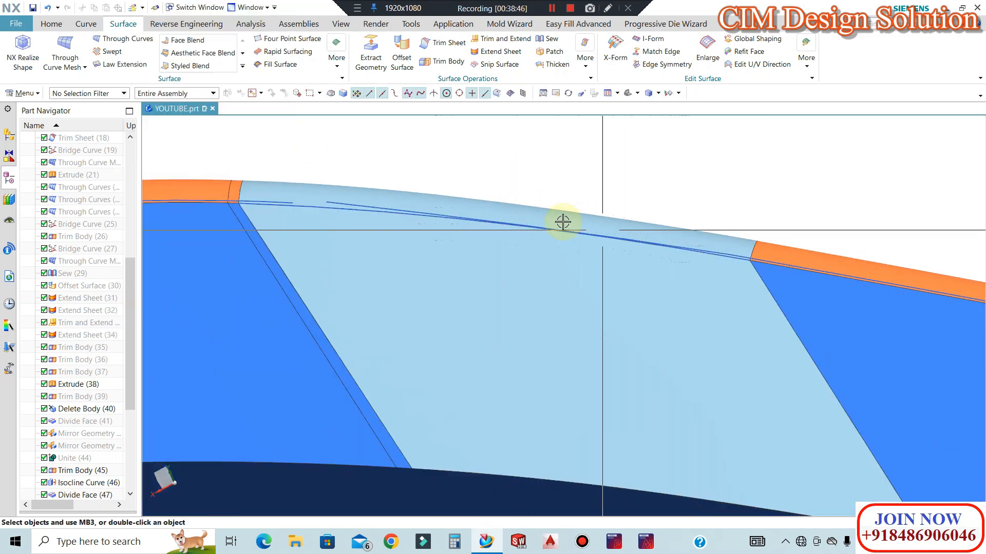
Sew the main sheet body with the new rim and wall surfaces, using body type Solid and a tolerance of 0.01.
scroll(555, 208, up, 7)
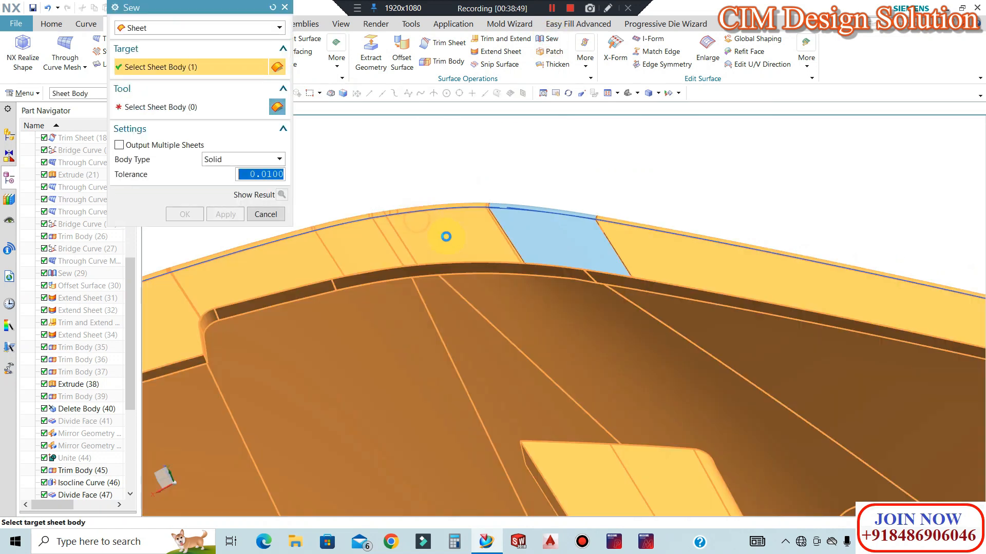
click(445, 233)
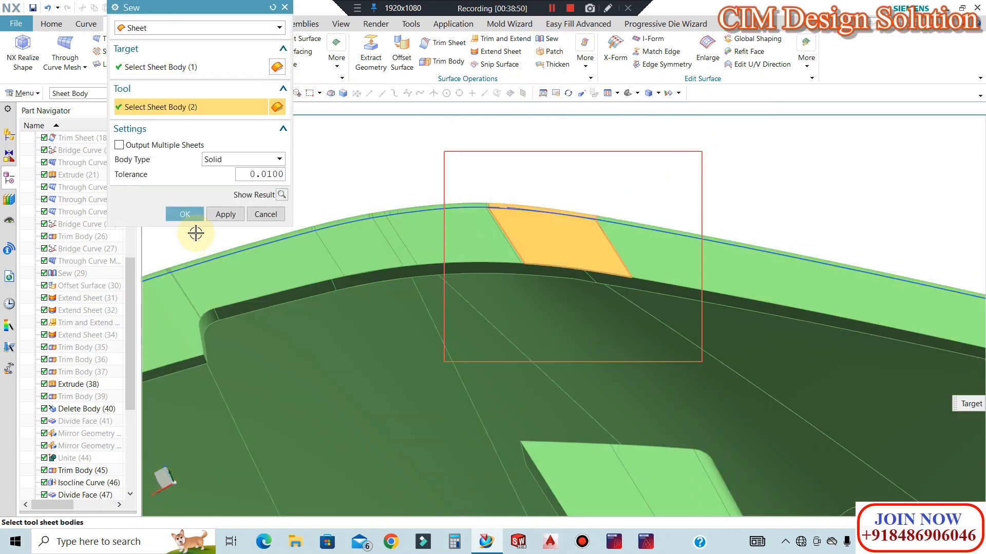
click(185, 215)
Restrict selection to solid bodies and check whether the sewn part is a solid, viewing the whole part.
click(469, 227)
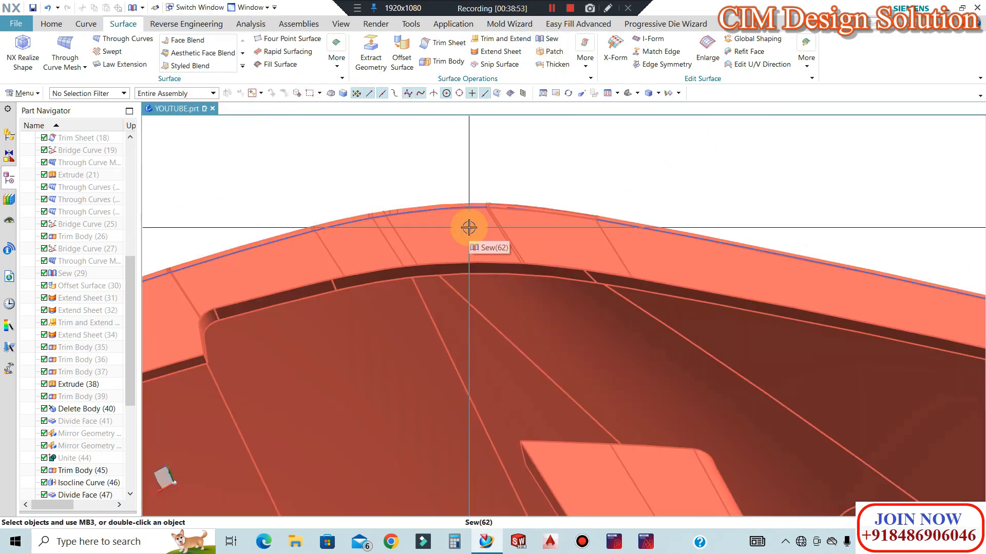
click(111, 93)
click(66, 224)
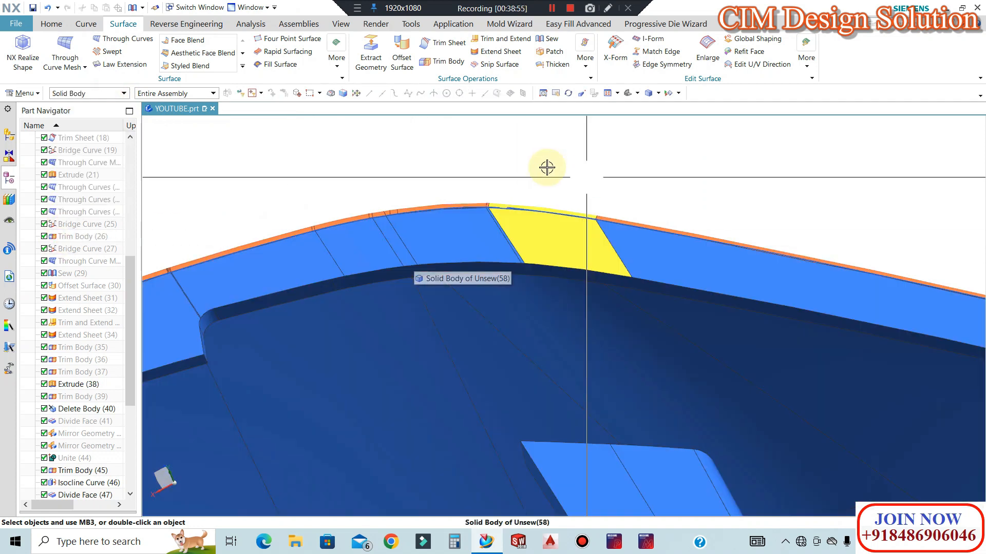
scroll(567, 188, down, 5)
middle_drag(567, 187, 563, 216)
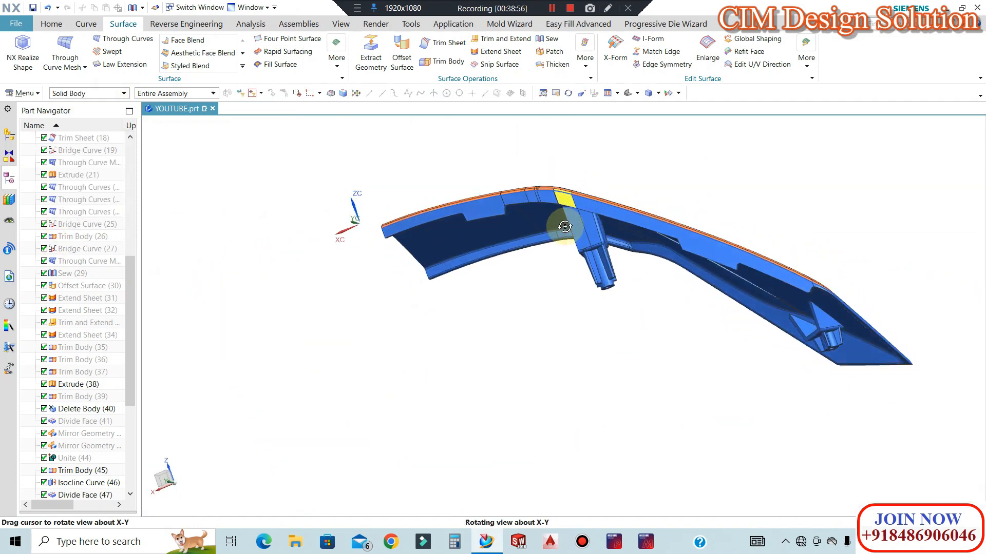
Create an associative isocline curve on the new yellow rim face, using the Z-axis as reference direction and an angle of 0°.
scroll(563, 215, up, 8)
scroll(568, 215, up, 3)
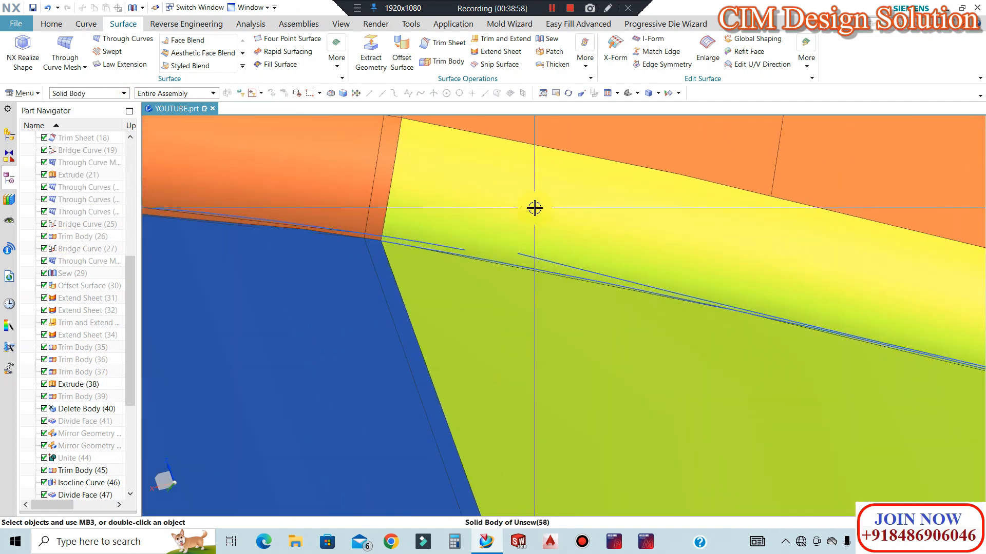
click(86, 24)
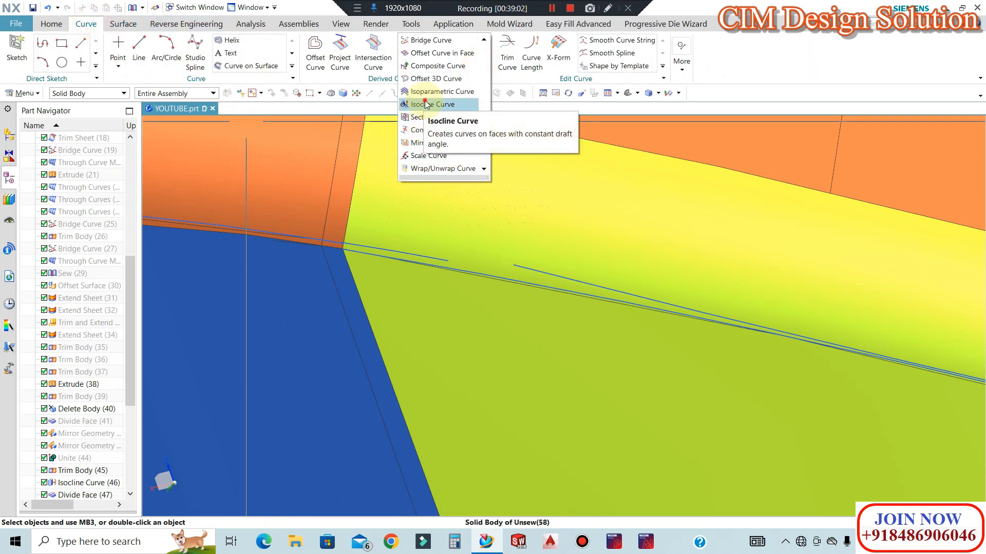
click(424, 105)
click(488, 167)
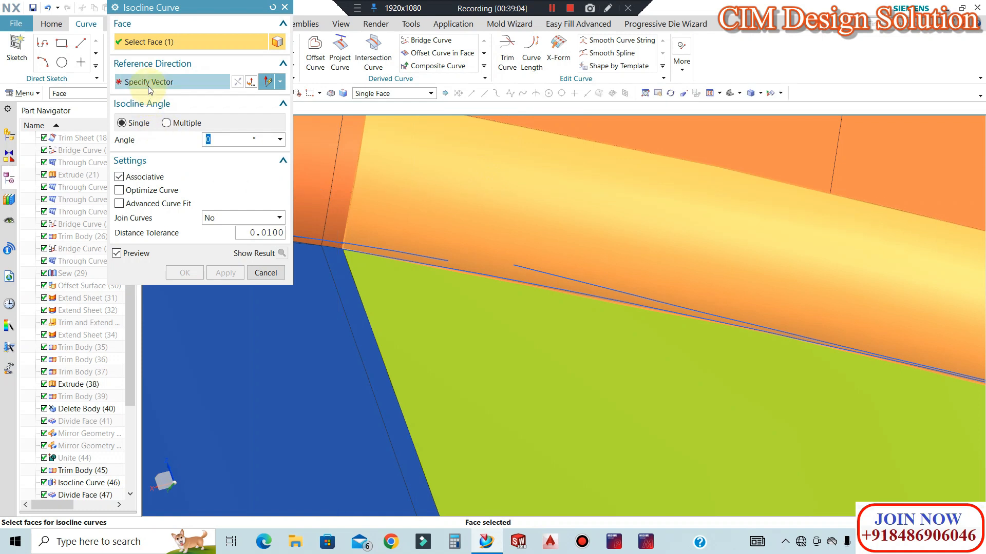
click(149, 88)
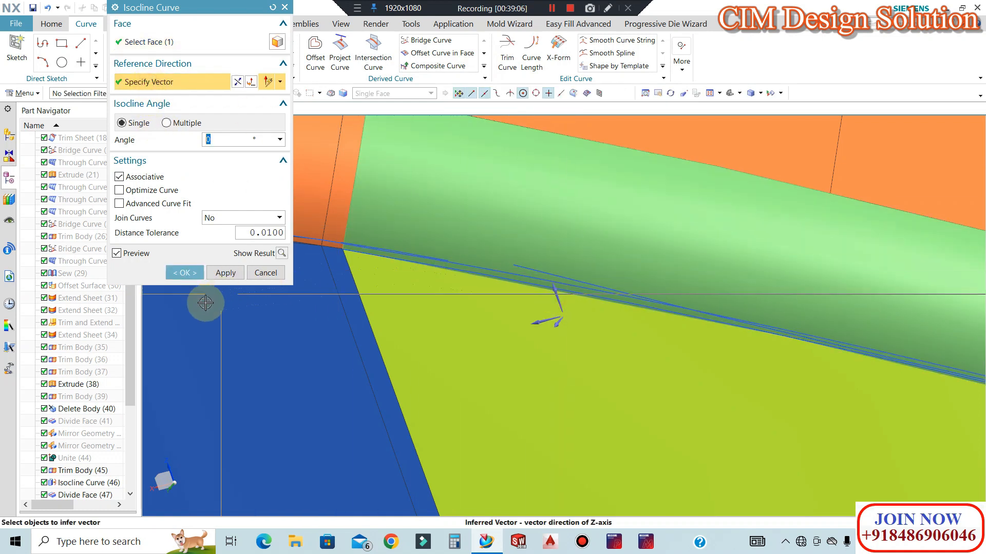
click(186, 272)
scroll(478, 266, up, 5)
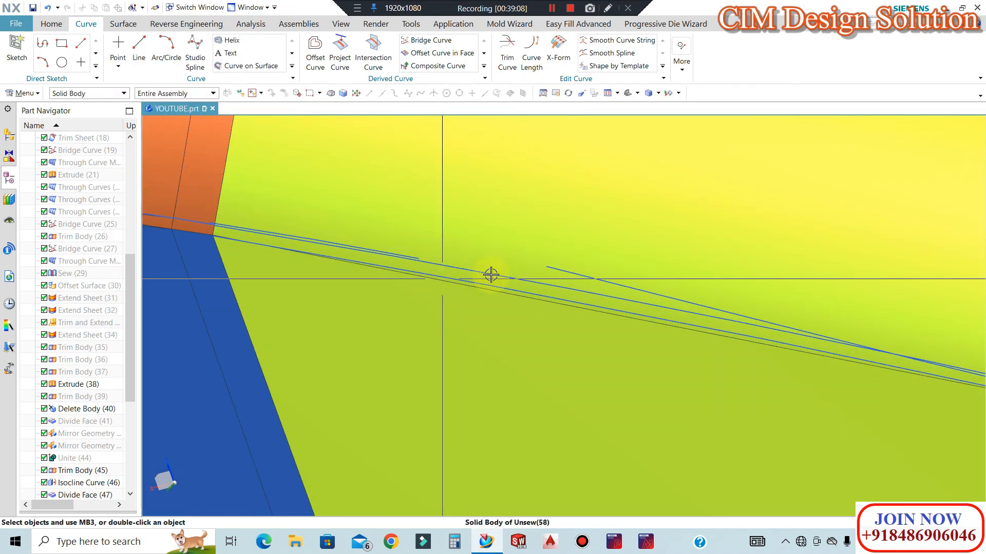
Move the spline lying closest to the boundary between the yellow rim face and the wall to layer 2.
key(ctrl+j)
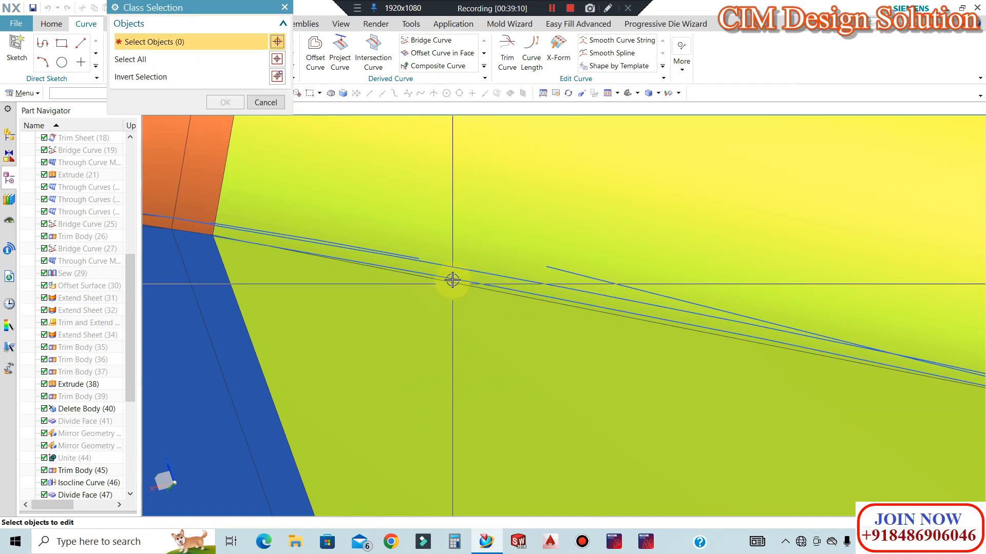
click(659, 273)
scroll(556, 279, down, 3)
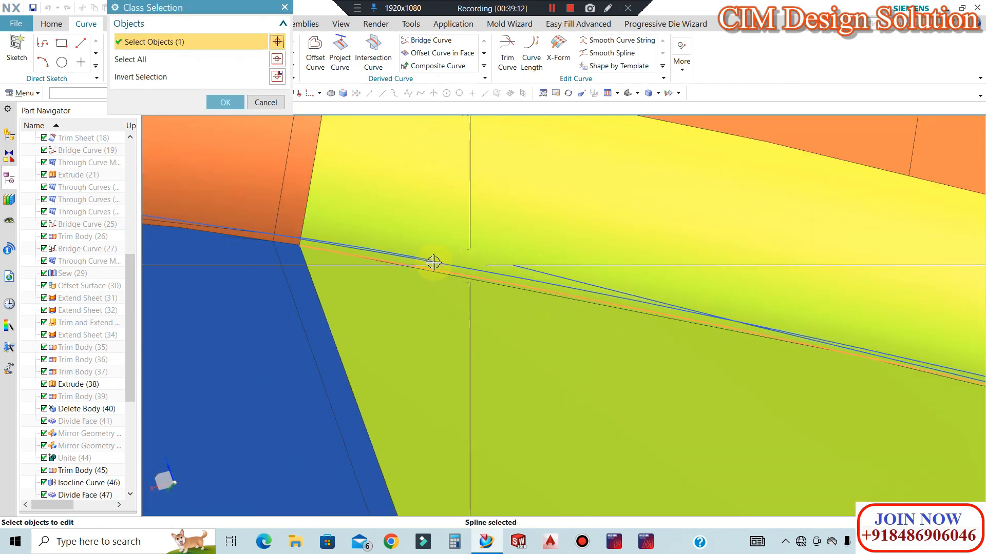
click(239, 102)
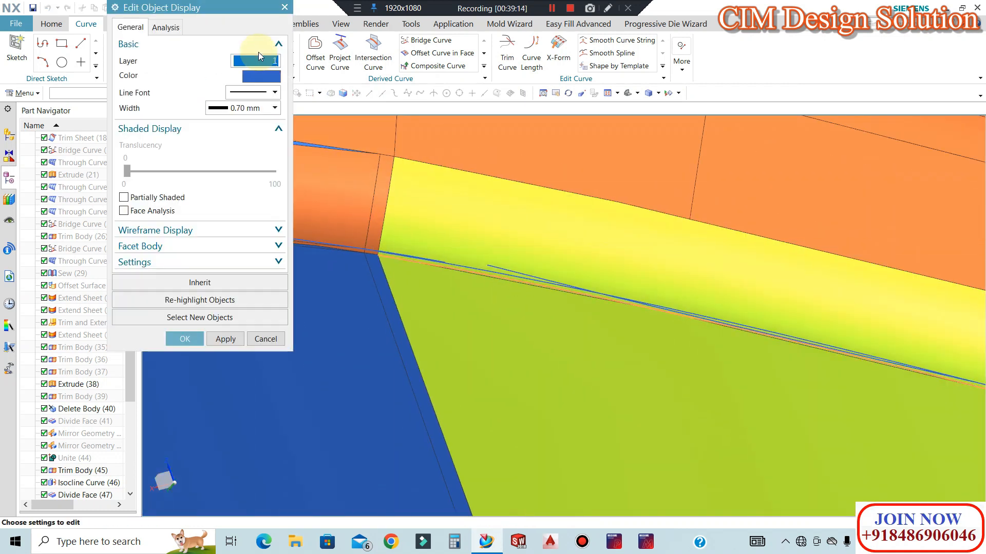
text(2)
key(Return)
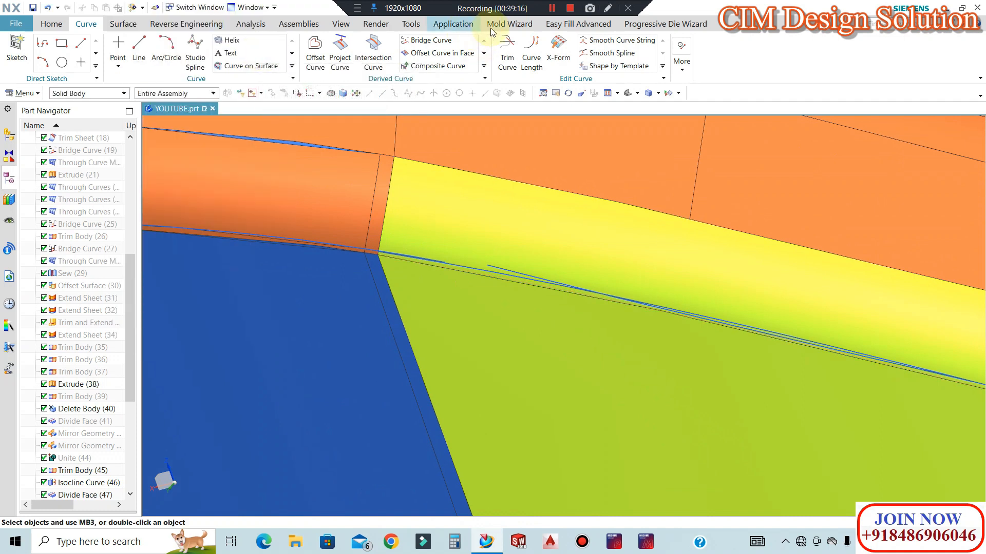
Start a Split Face on the yellow rim face, using the new isocline curve as the dividing object.
click(509, 24)
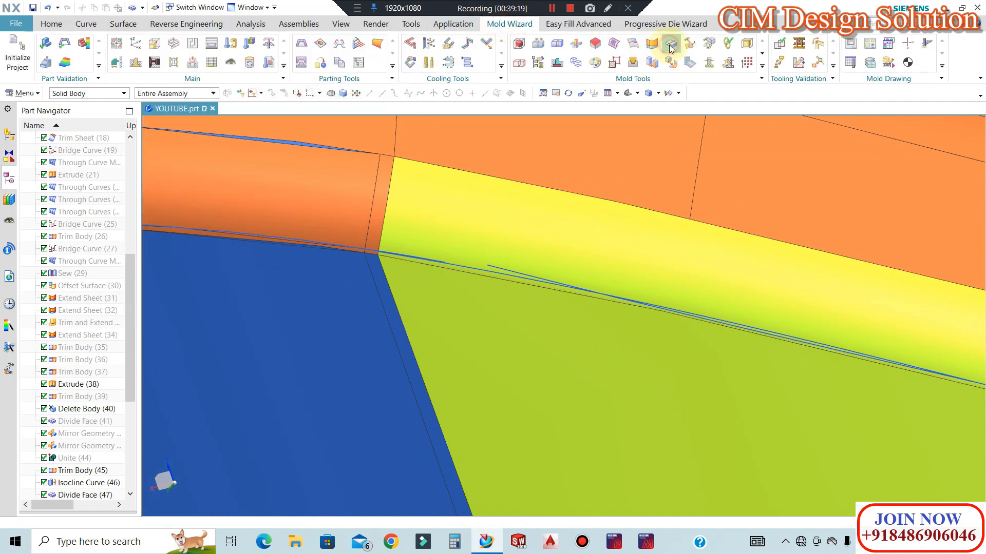
click(670, 45)
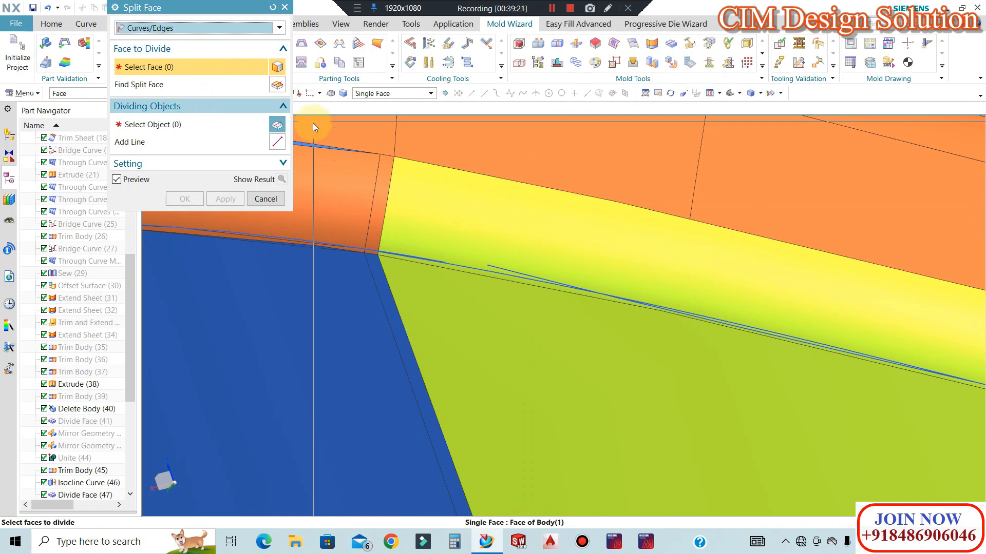
click(469, 222)
click(159, 124)
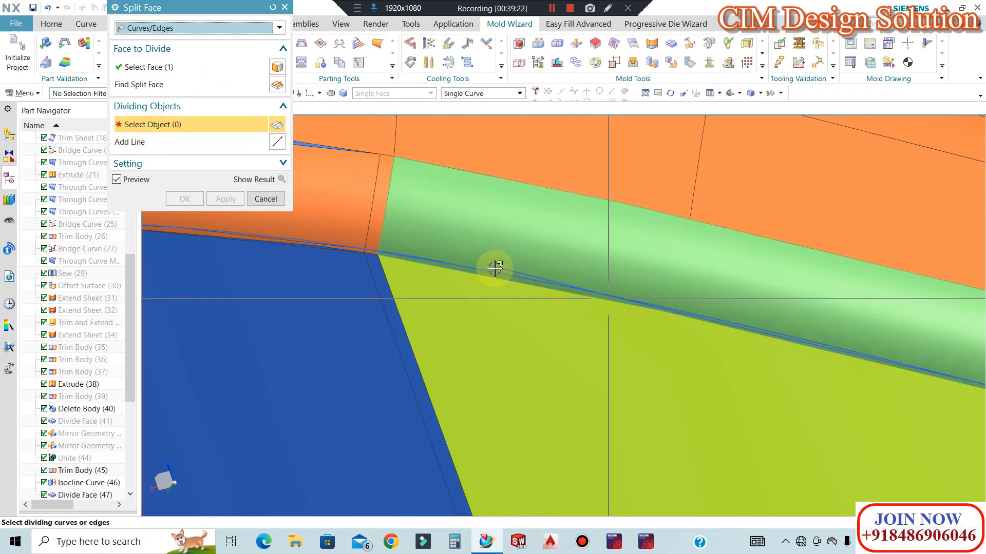
scroll(486, 265, up, 2)
click(467, 272)
scroll(396, 216, down, 3)
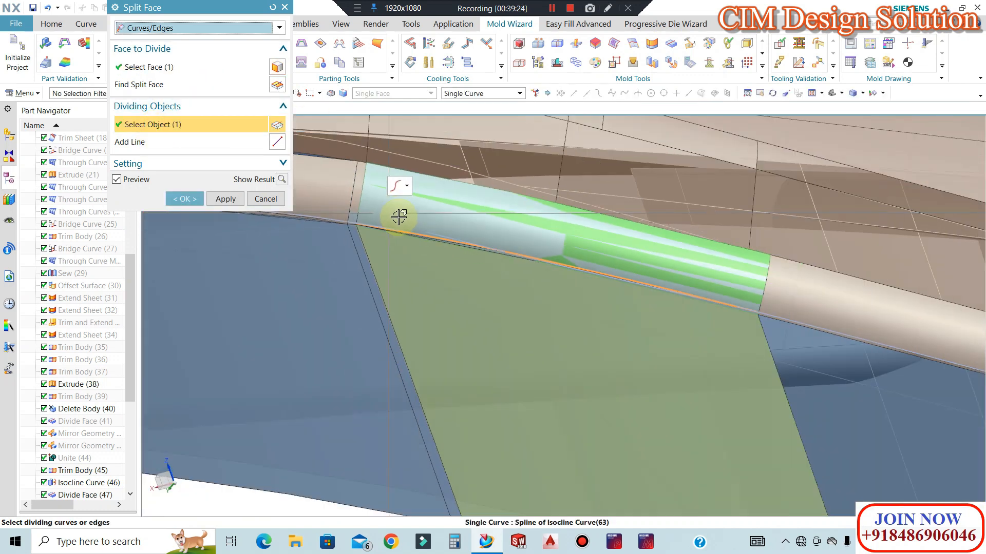
Add the older isocline spline at the far end of the rim face as second dividing curve and complete the split.
scroll(660, 286, up, 2)
scroll(506, 222, up, 2)
scroll(715, 278, up, 2)
scroll(558, 308, up, 1)
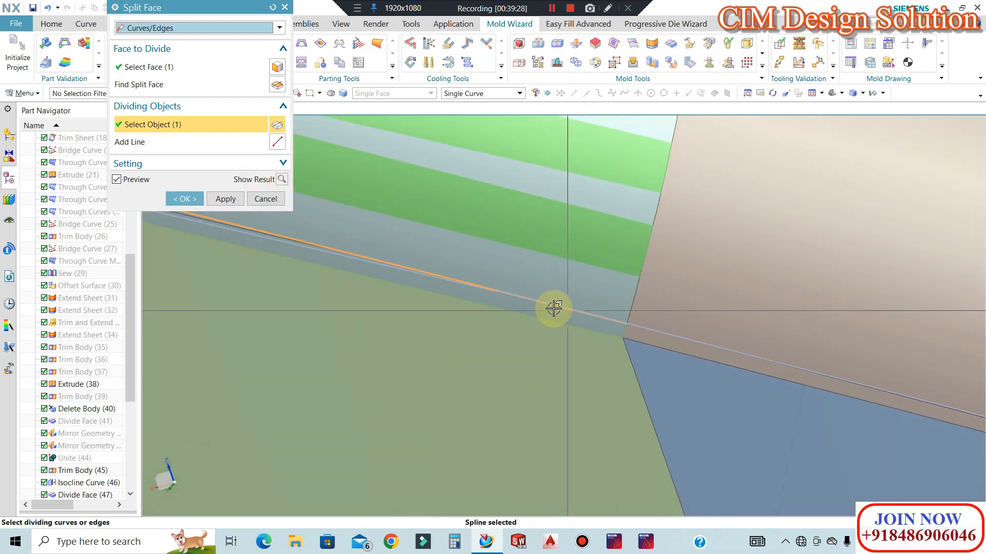
scroll(455, 285, up, 2)
scroll(509, 291, up, 2)
scroll(494, 280, up, 2)
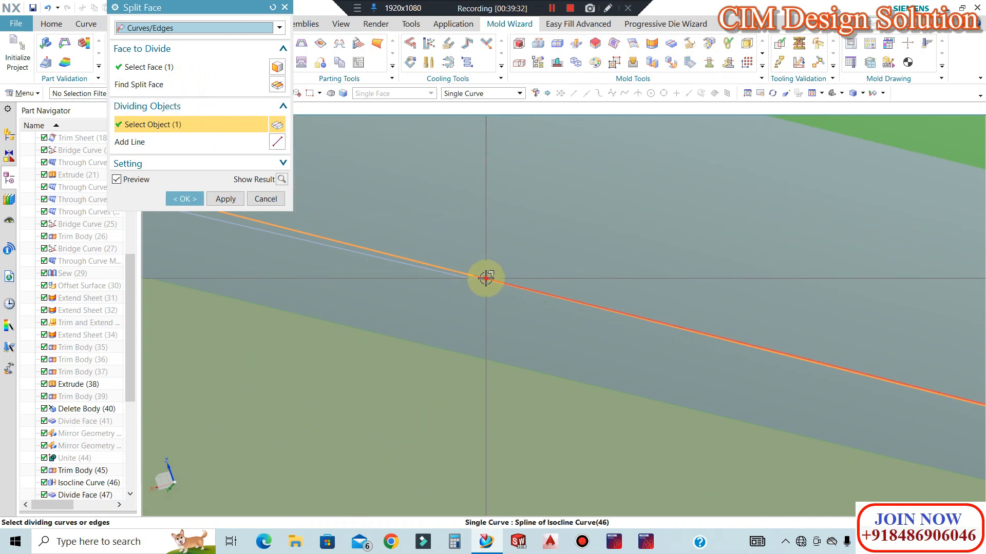
click(600, 282)
scroll(565, 268, down, 3)
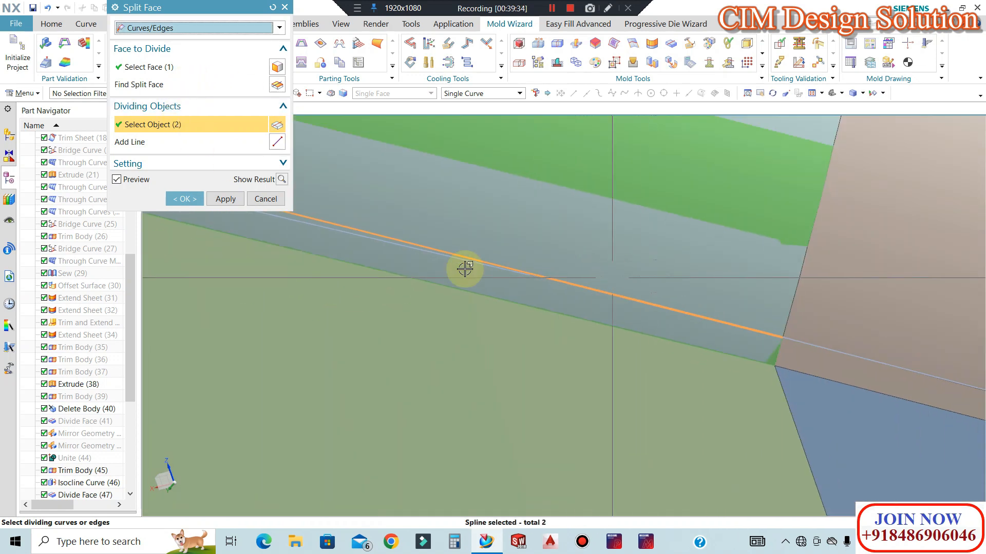
scroll(772, 315, down, 8)
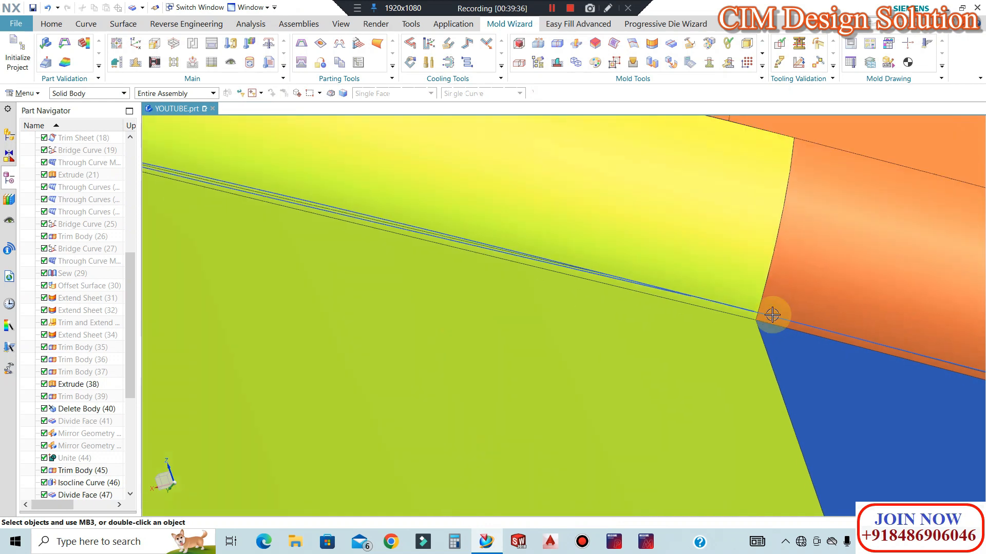
key(ctrl+j)
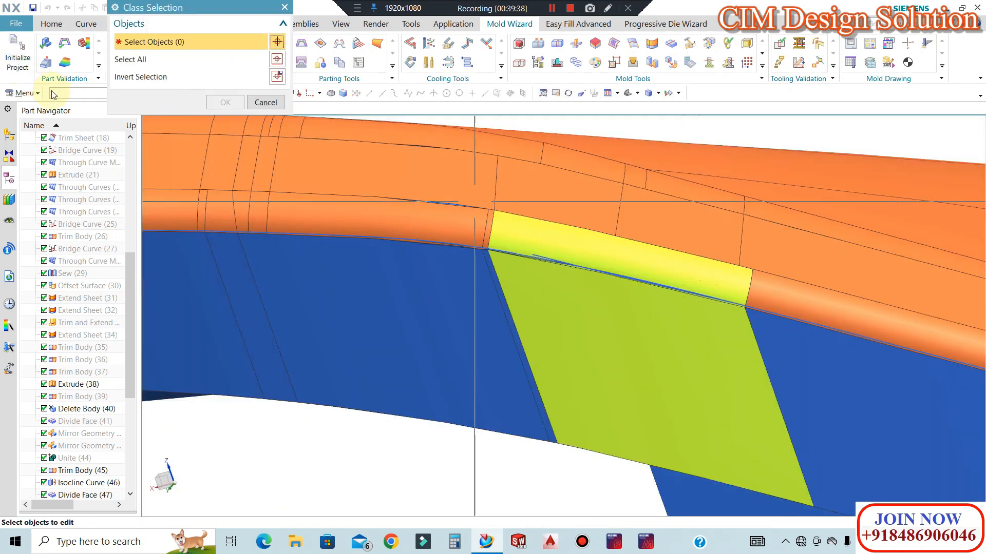
click(72, 95)
click(577, 249)
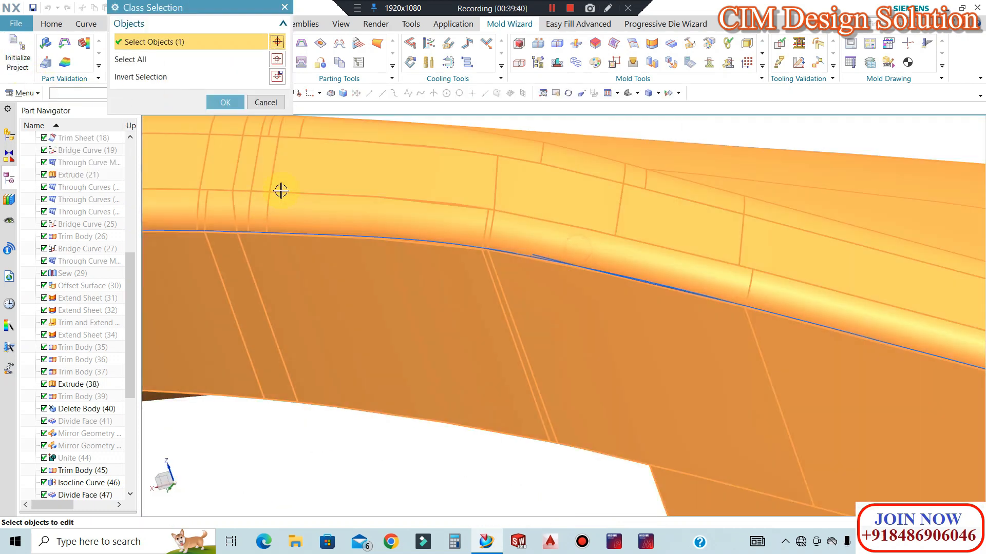
key(Escape)
Give the yellow rim face above the split line the display properties of the adjoining orange face.
key(ctrl+j)
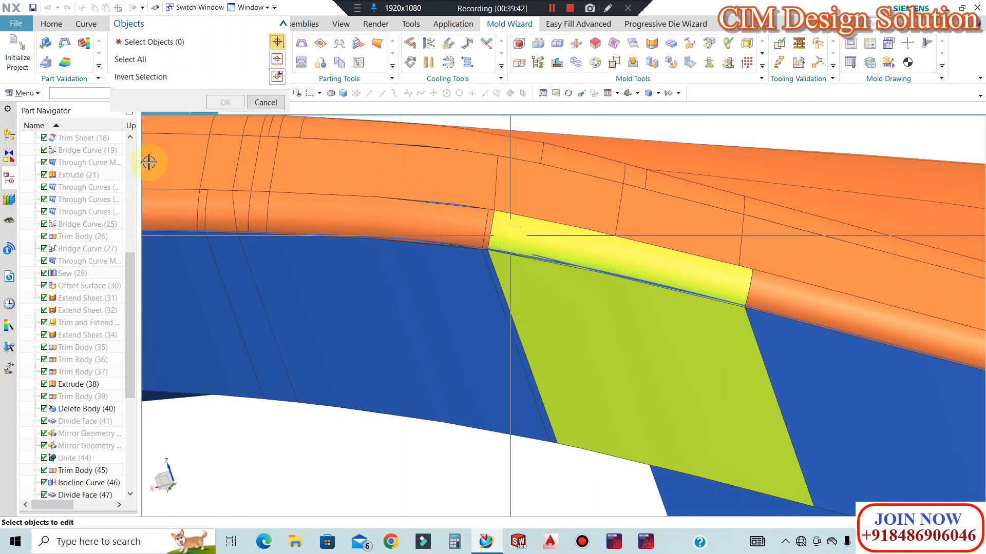
click(76, 149)
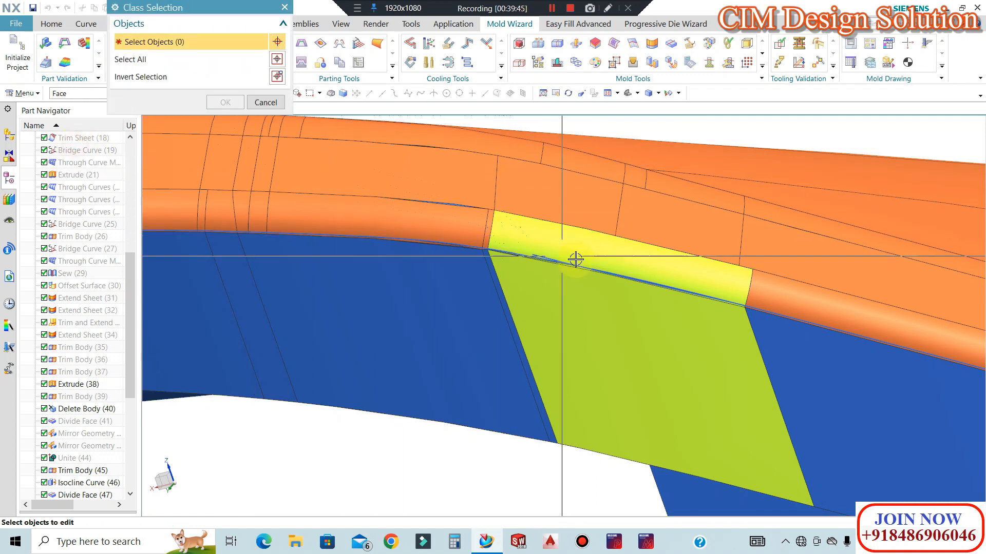
click(572, 254)
click(225, 102)
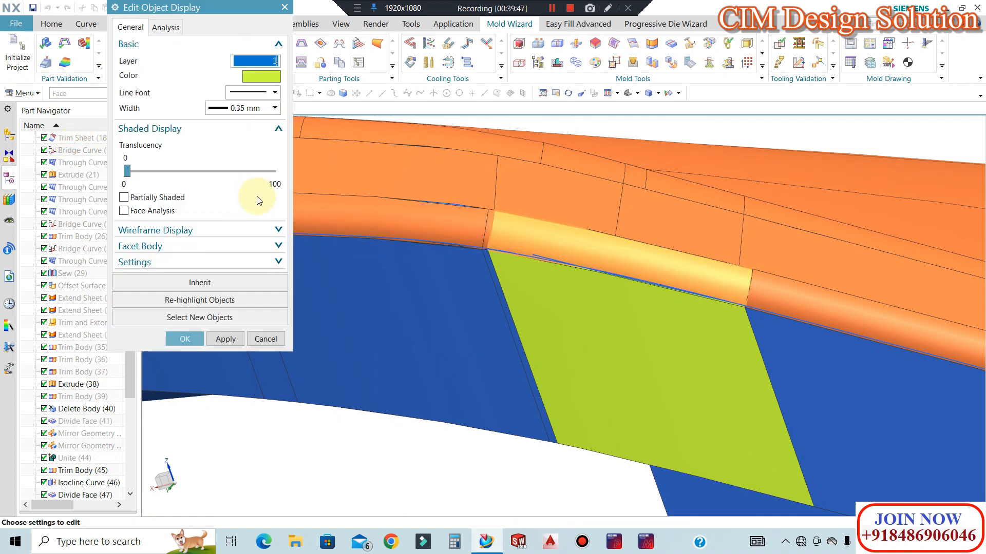
click(237, 280)
click(539, 185)
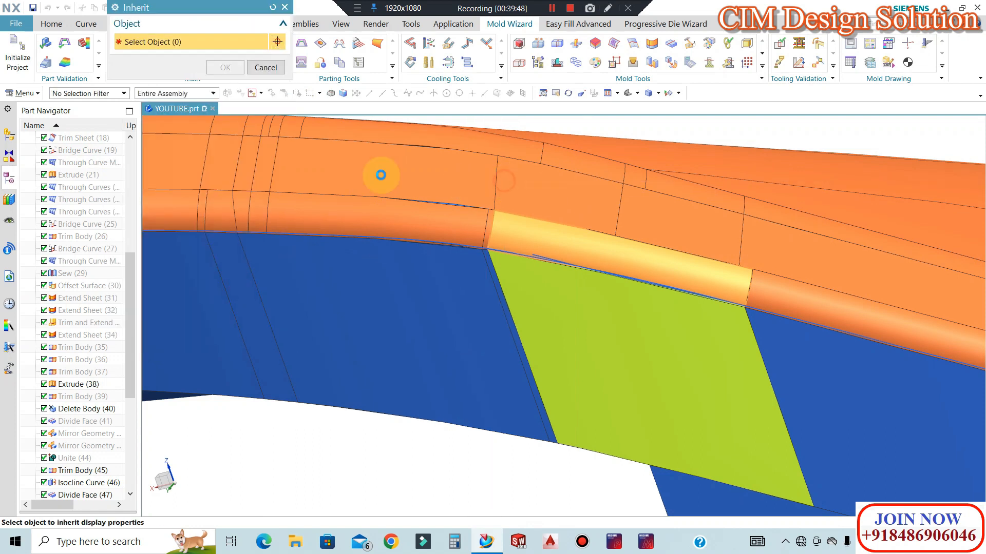
click(224, 68)
middle_click(325, 212)
middle_drag(319, 211, 458, 198)
Give the yellow-green wall face below the rim the display properties of the adjoining blue wall face.
key(ctrl+j)
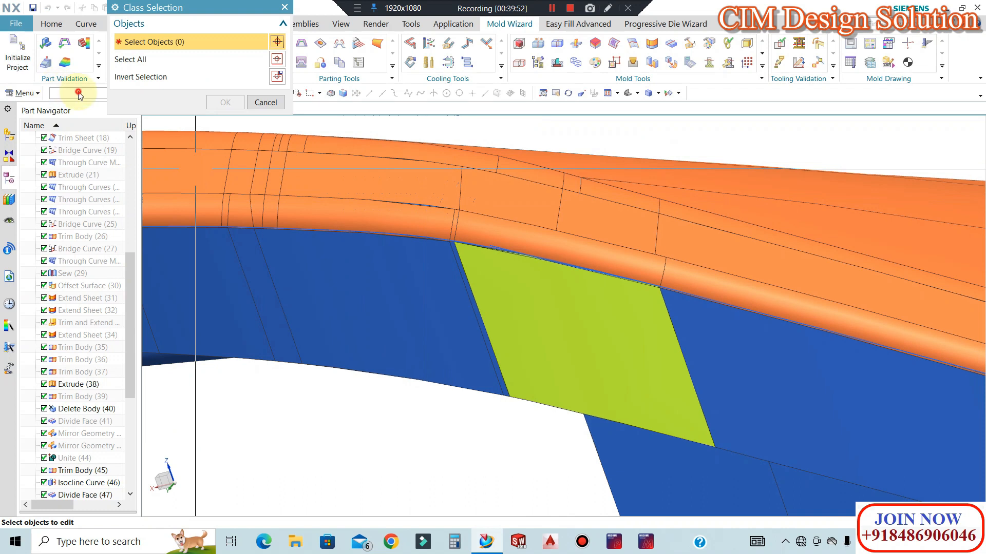
click(79, 93)
click(70, 152)
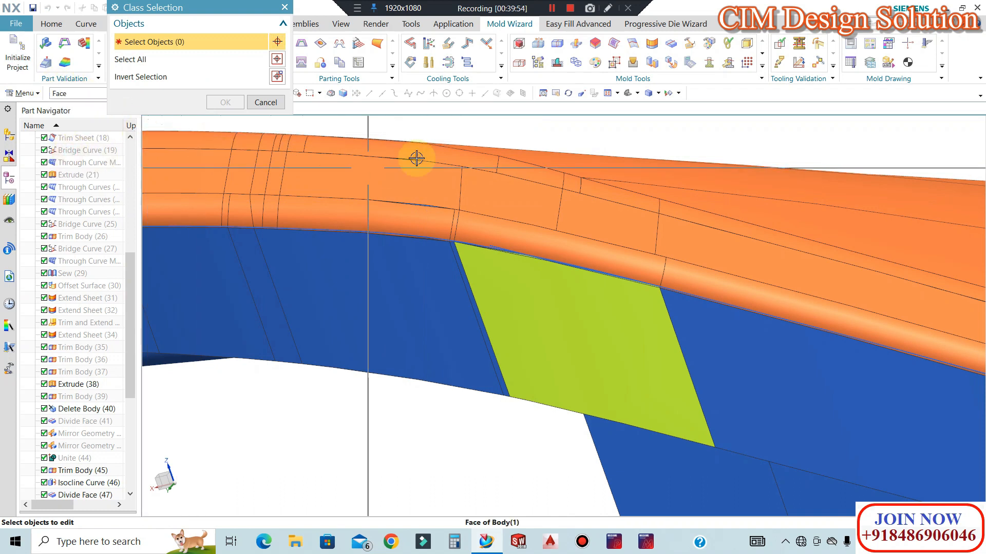
click(527, 299)
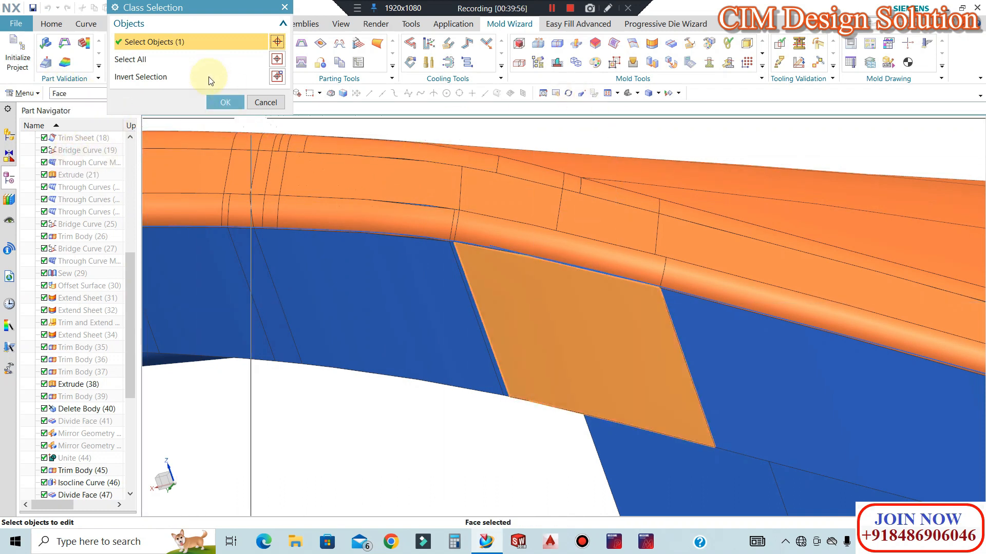
click(230, 104)
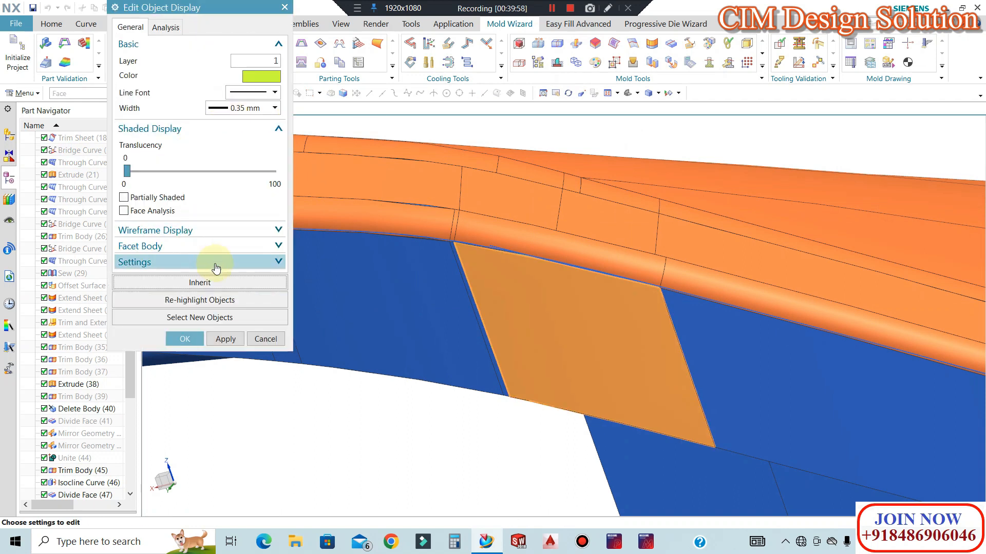
click(221, 282)
click(343, 244)
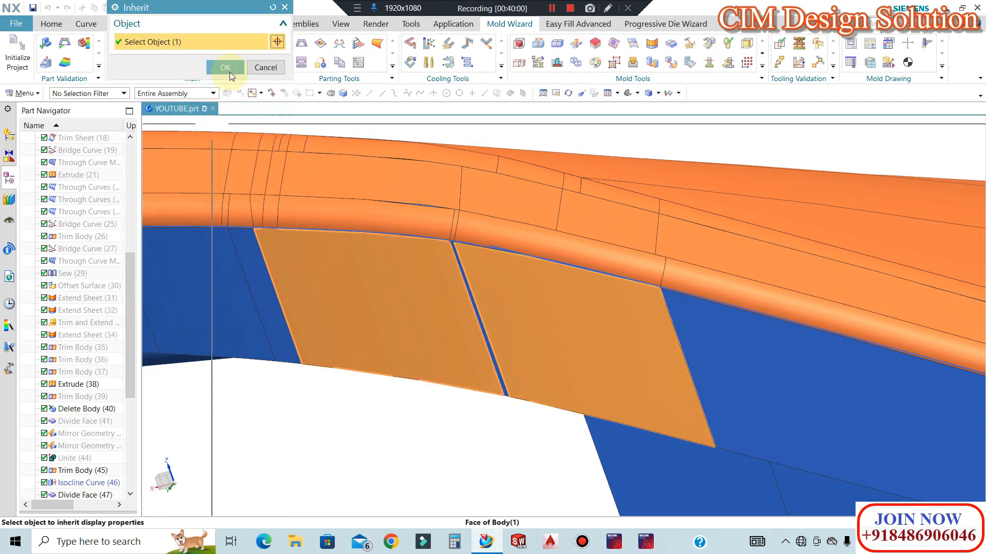
click(228, 65)
middle_click(360, 216)
scroll(407, 233, down, 9)
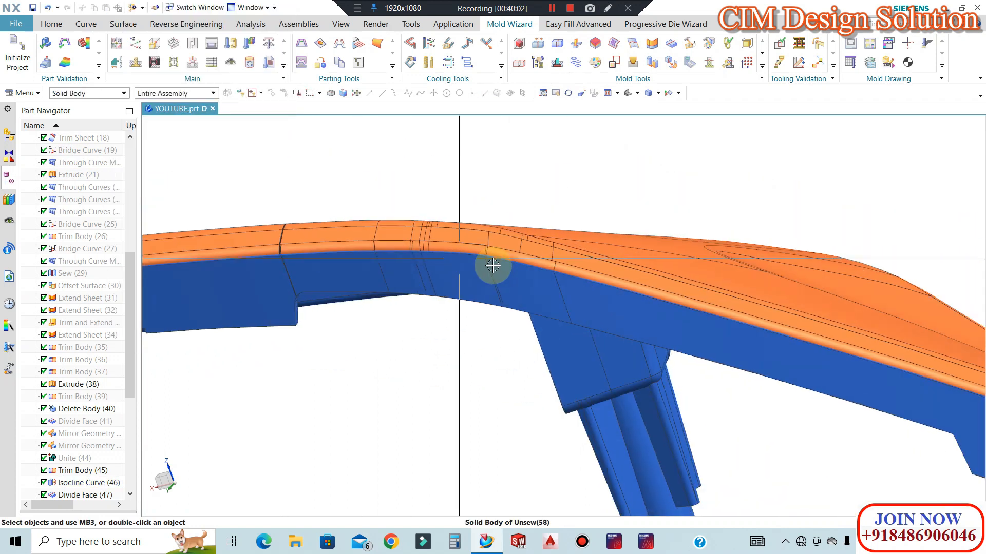
Move all of the part's curves to layer 100, selecting them with the curve filter.
middle_drag(584, 262, 556, 277)
scroll(359, 295, up, 10)
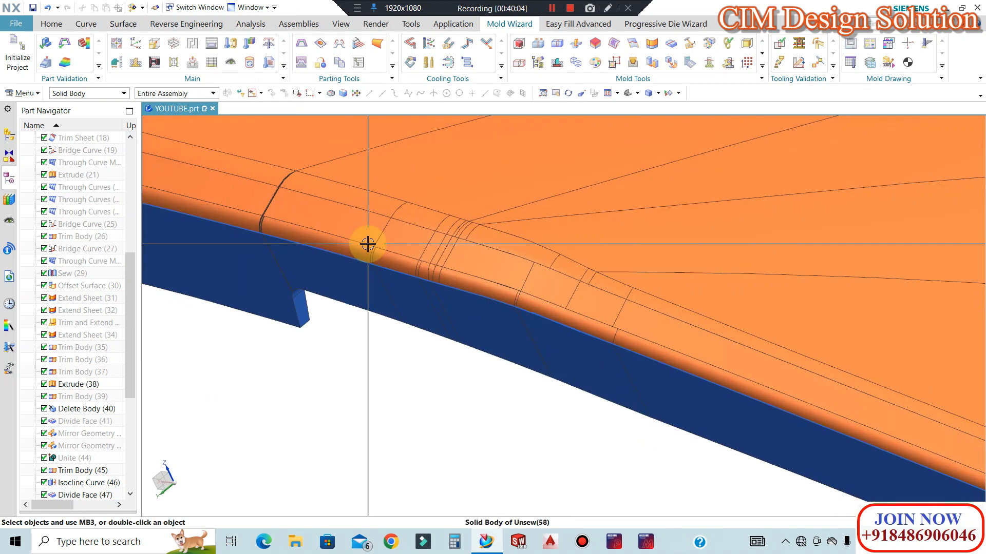
scroll(613, 357, up, 4)
scroll(617, 309, down, 9)
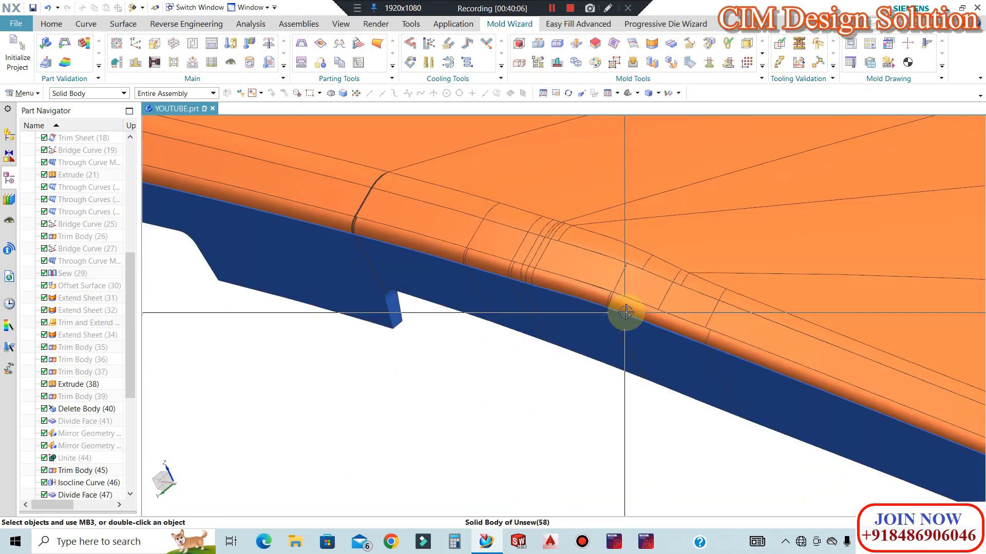
key(ctrl+j)
scroll(610, 298, down, 6)
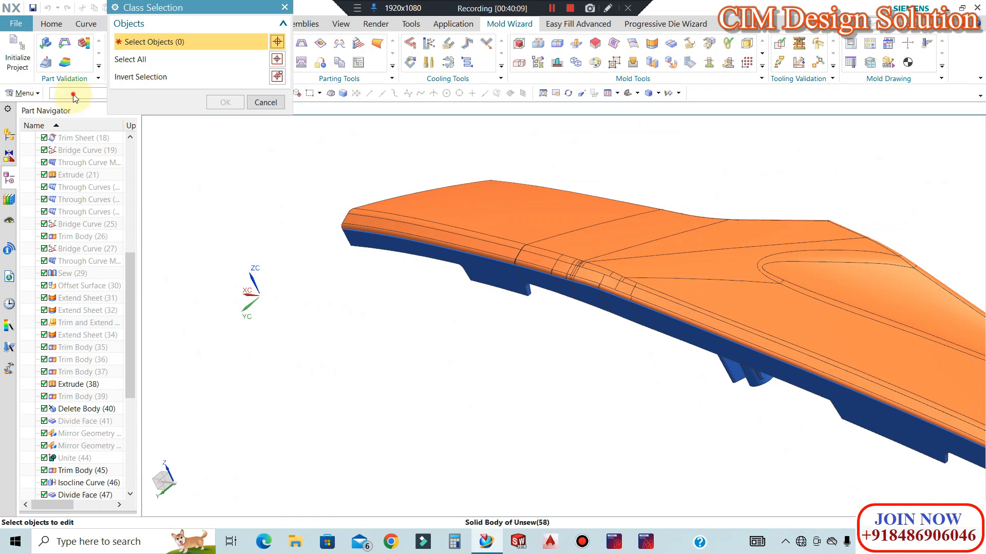
click(74, 95)
click(67, 131)
scroll(462, 235, down, 5)
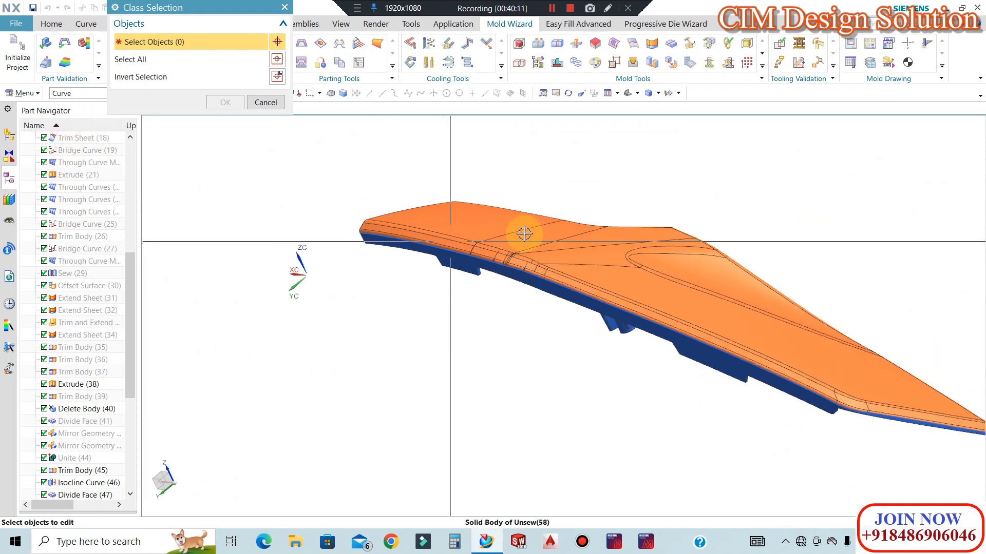
mouse_move(916, 201)
mouse_down()
mouse_move(534, 380)
mouse_move(333, 440)
mouse_move(352, 431)
mouse_up()
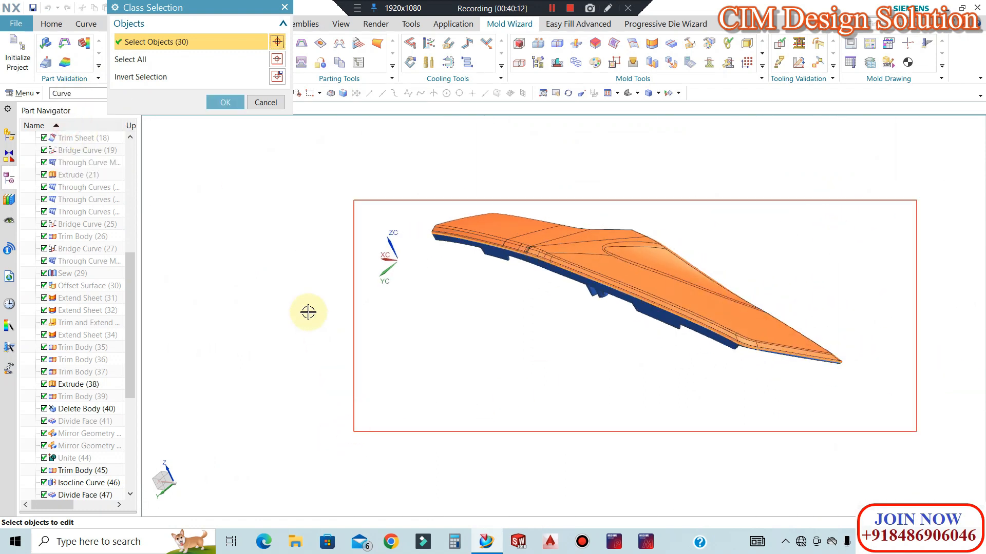
middle_click(289, 284)
click(262, 61)
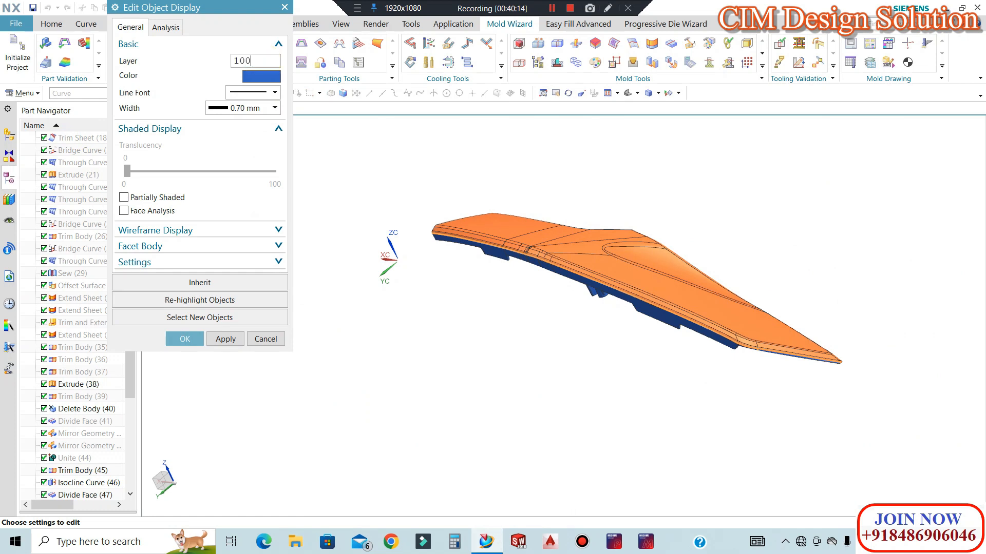
key(Return)
Set up an Extrude of the first long edge under the orange rim along the Y axis, from 100 mm to 0 mm.
scroll(536, 209, up, 10)
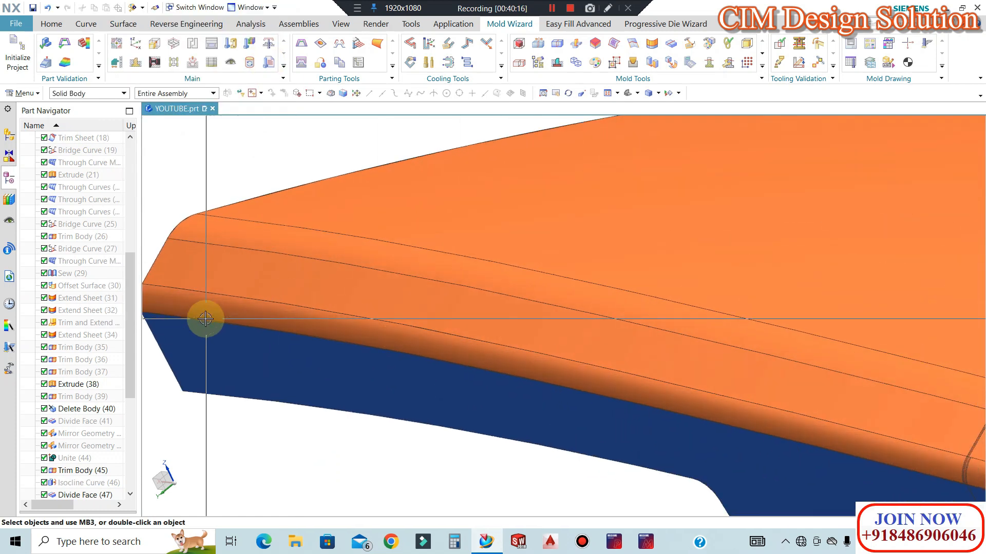
scroll(351, 281, up, 5)
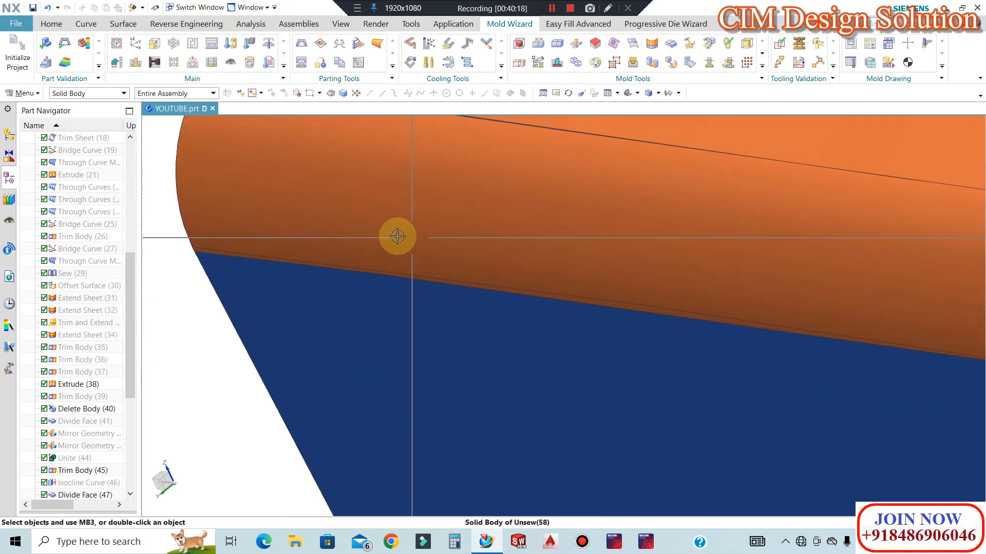
click(85, 24)
click(52, 23)
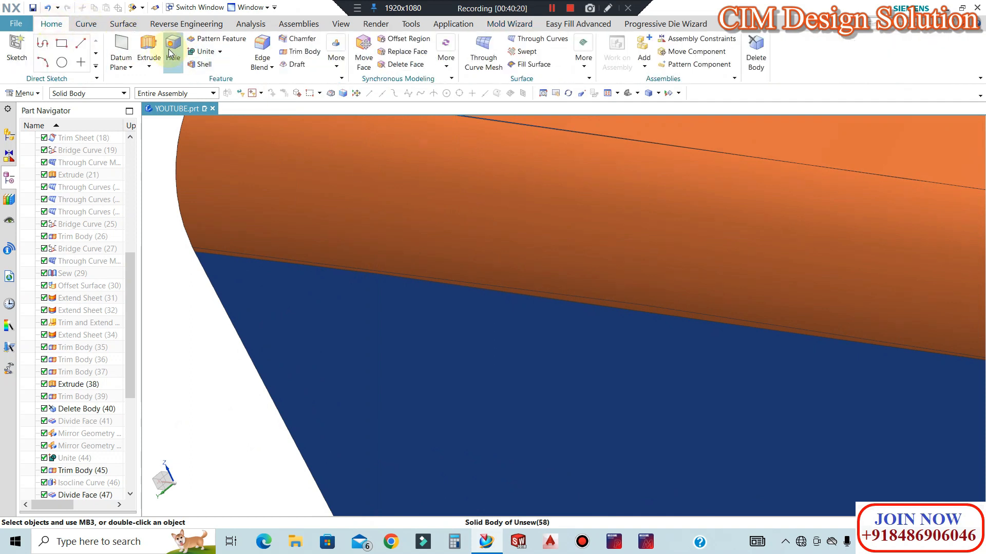
click(335, 263)
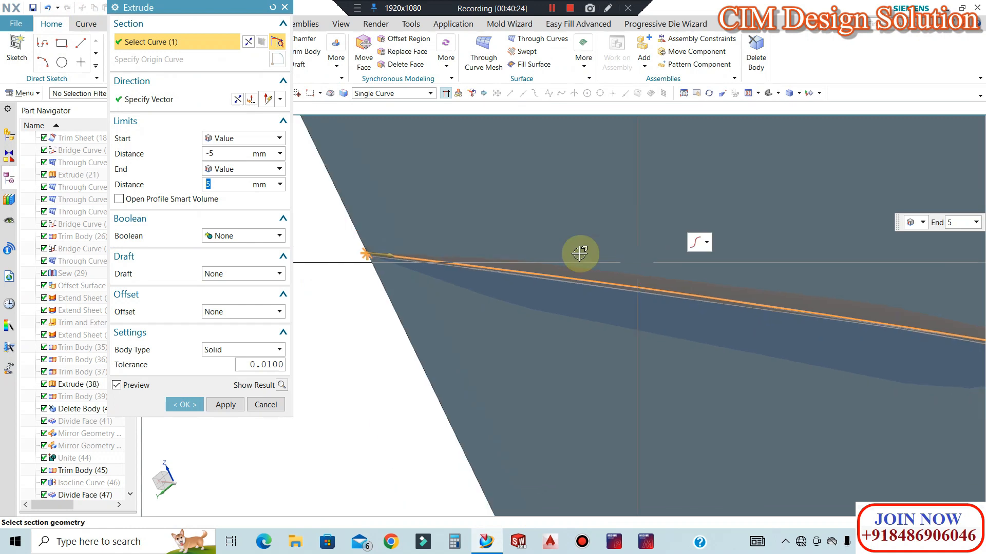
scroll(577, 253, down, 3)
click(175, 96)
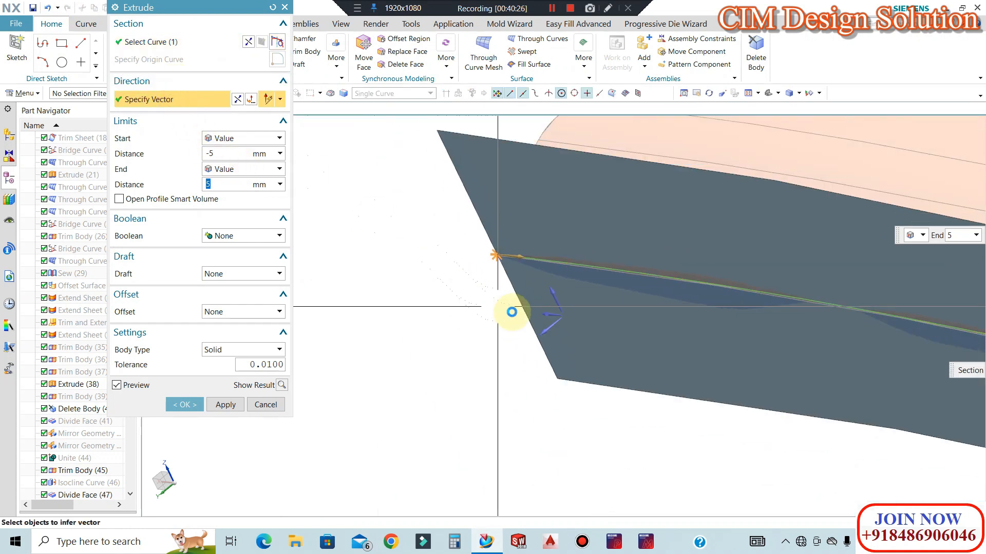
click(546, 330)
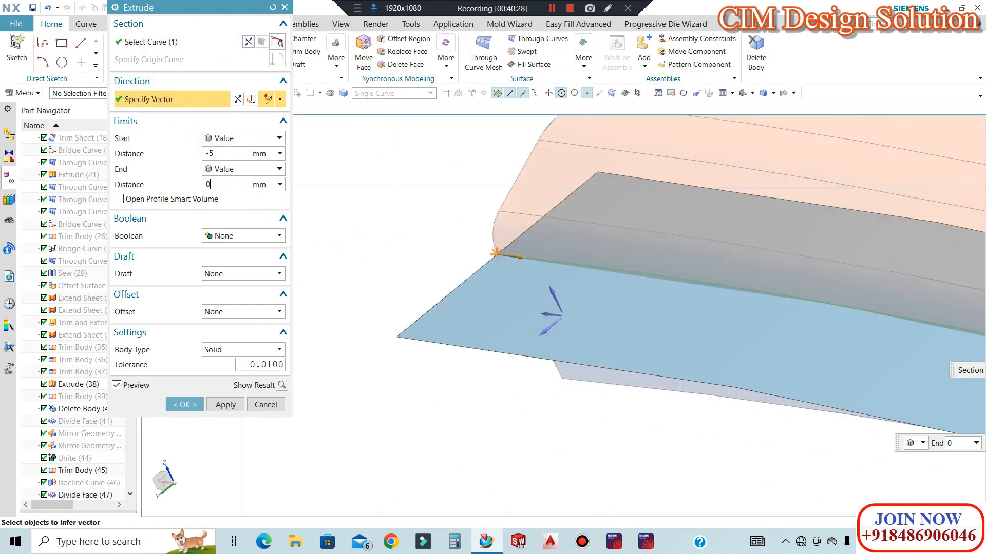
double_click(233, 184)
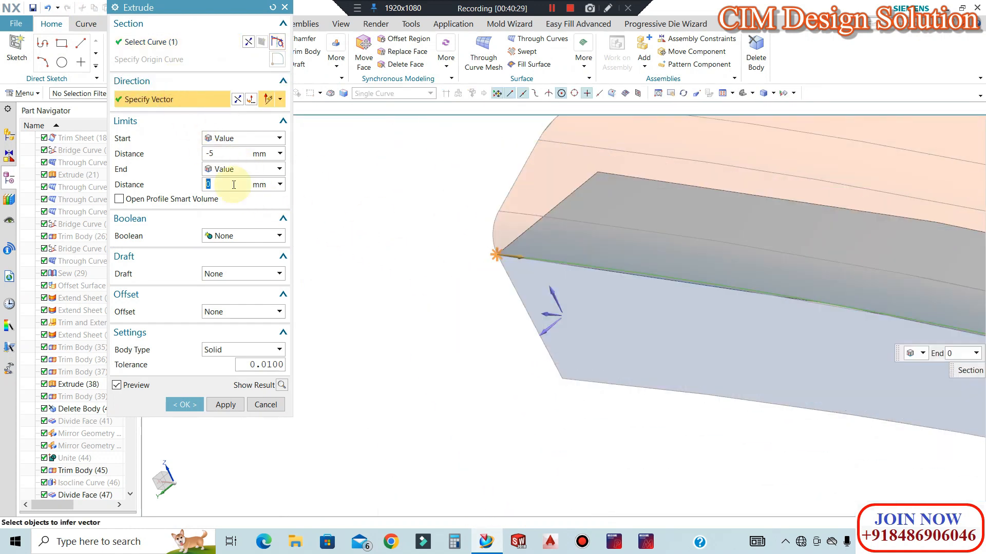
double_click(230, 149)
scroll(473, 241, down, 5)
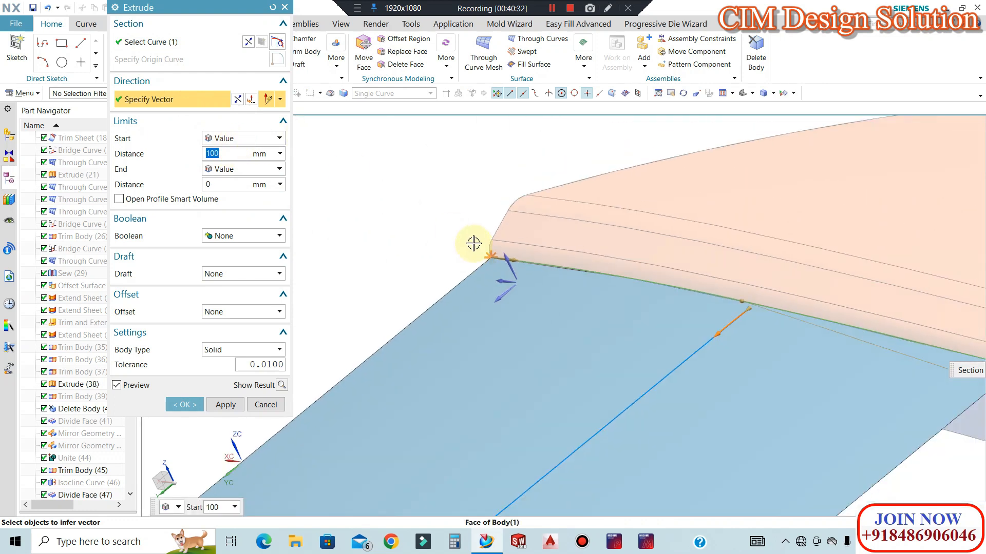
Add the two short rim edges beyond the first sheet to the extrude section, leaving gaps at the divided areas.
click(171, 46)
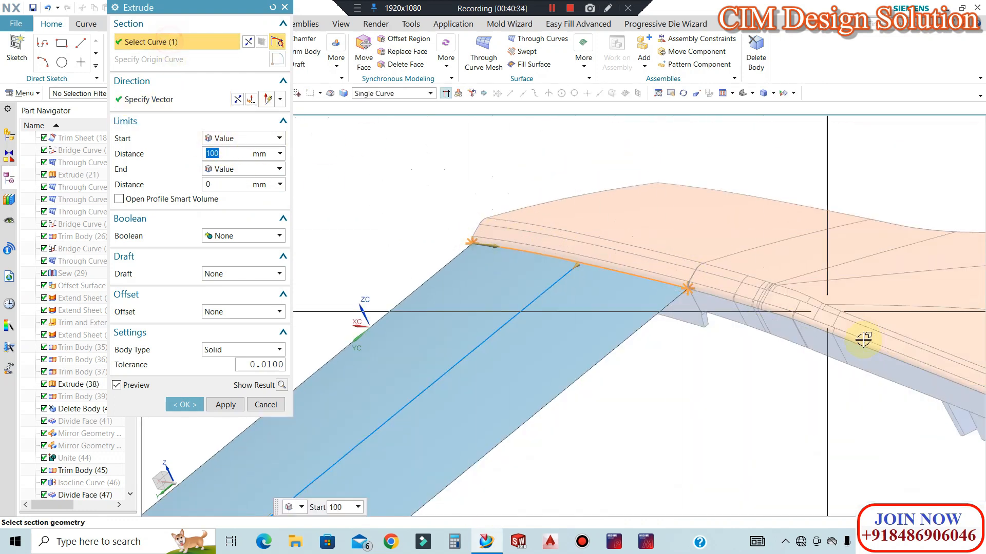
scroll(636, 279, up, 8)
scroll(437, 228, down, 4)
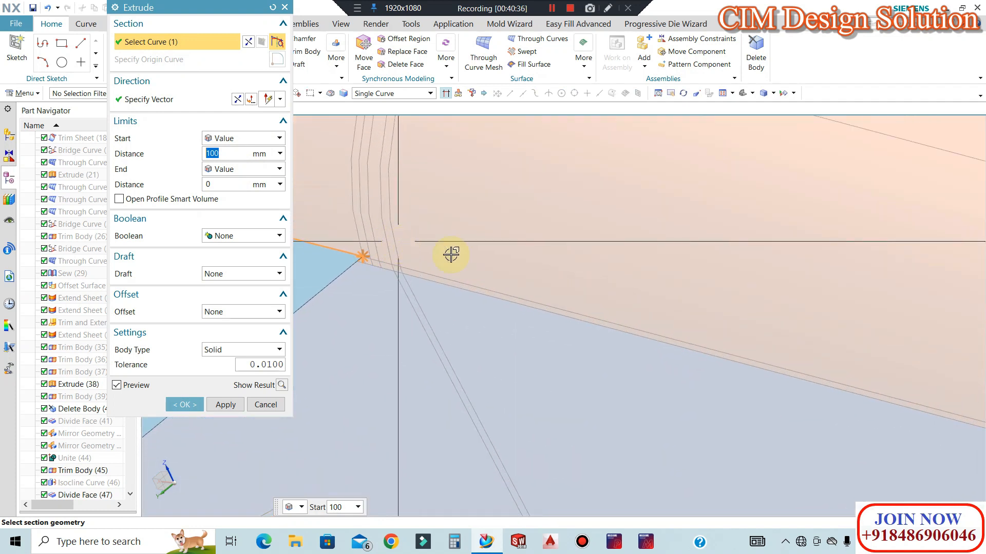
scroll(662, 293, up, 3)
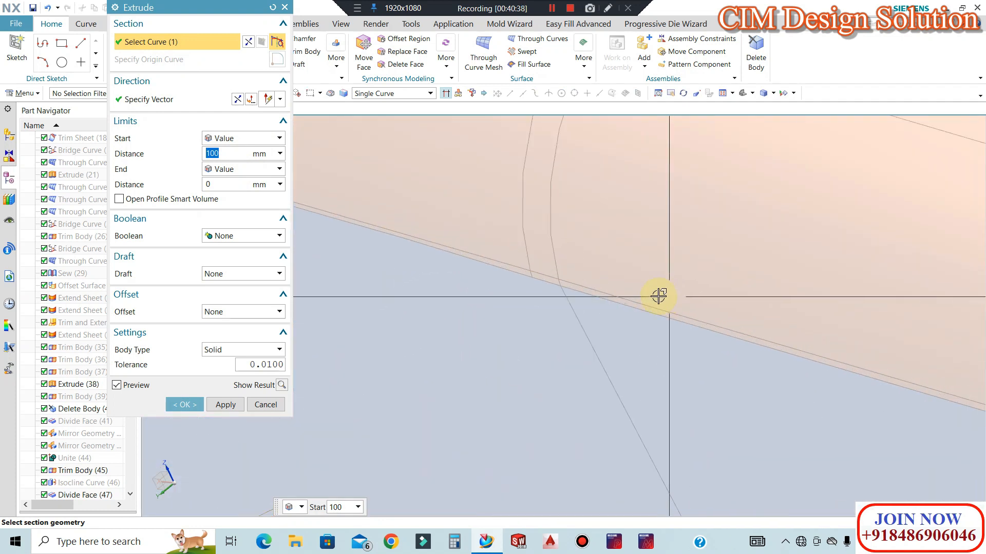
scroll(738, 276, down, 6)
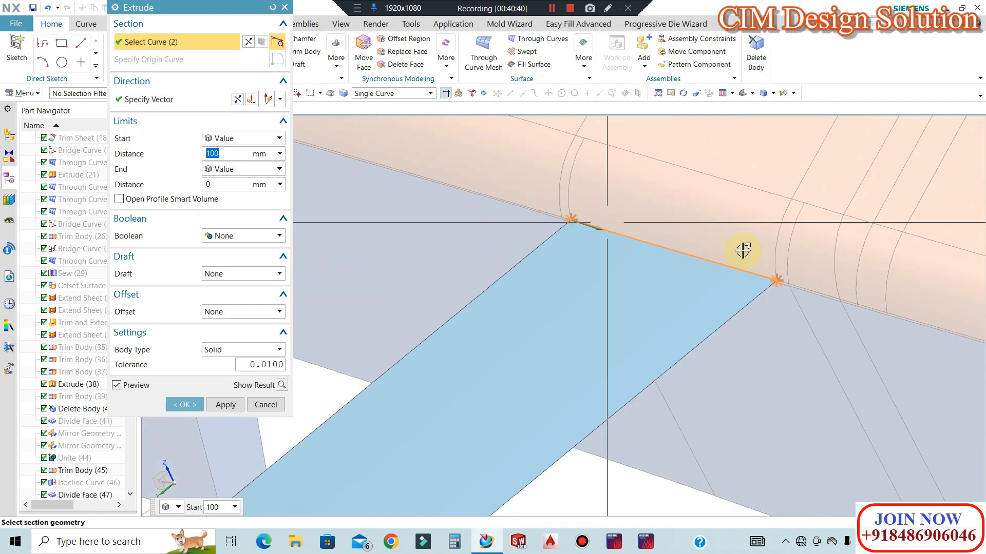
scroll(464, 229, down, 3)
scroll(689, 278, up, 3)
scroll(731, 277, up, 2)
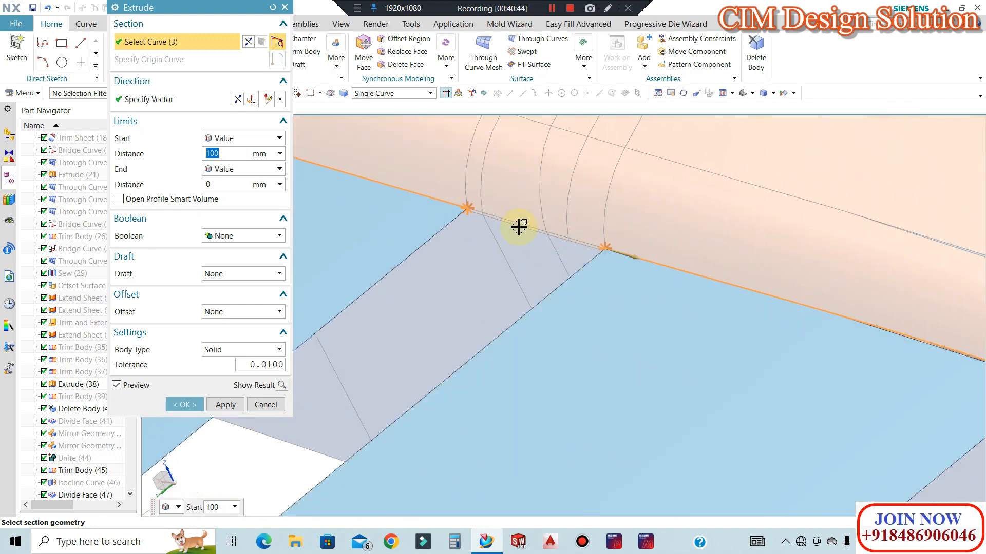
scroll(515, 222, down, 6)
scroll(729, 282, up, 2)
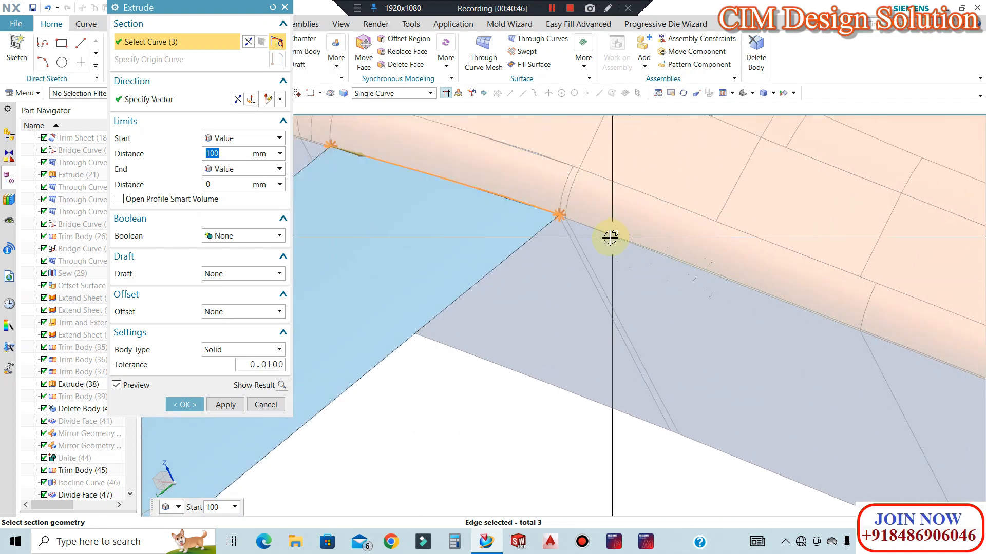
Add the long rim edge running towards the part's pointed end to the section and complete the extrude.
scroll(861, 330, up, 3)
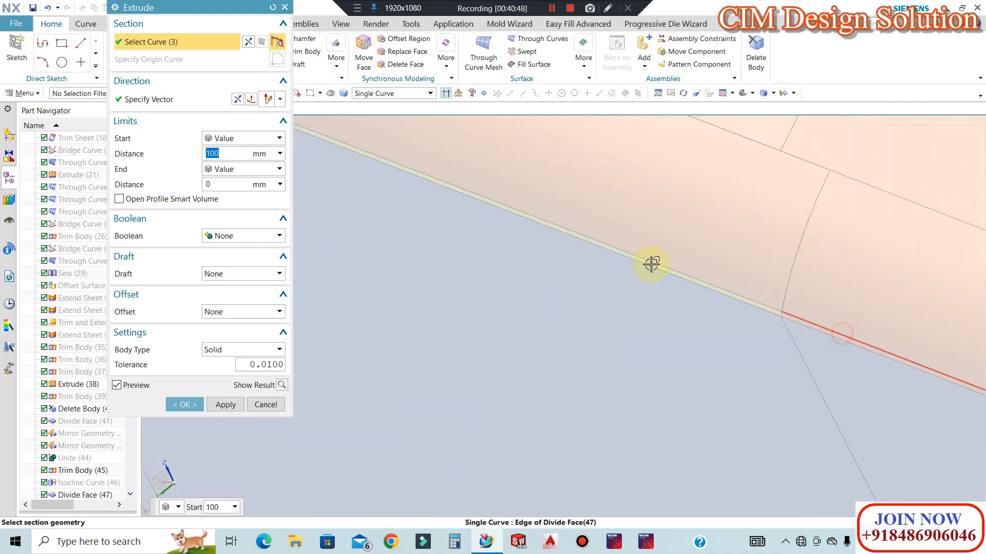
click(698, 282)
scroll(595, 226, up, 3)
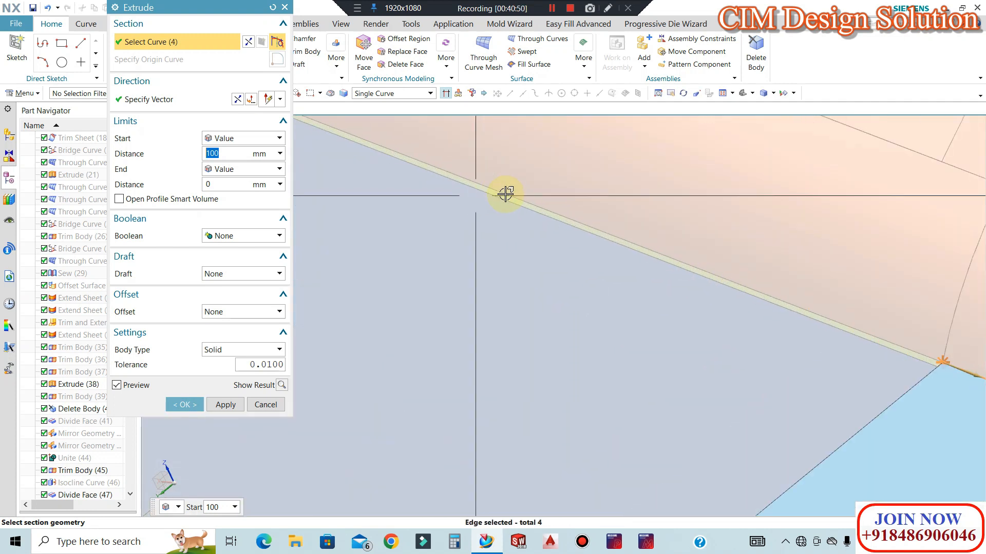
scroll(482, 225, down, 6)
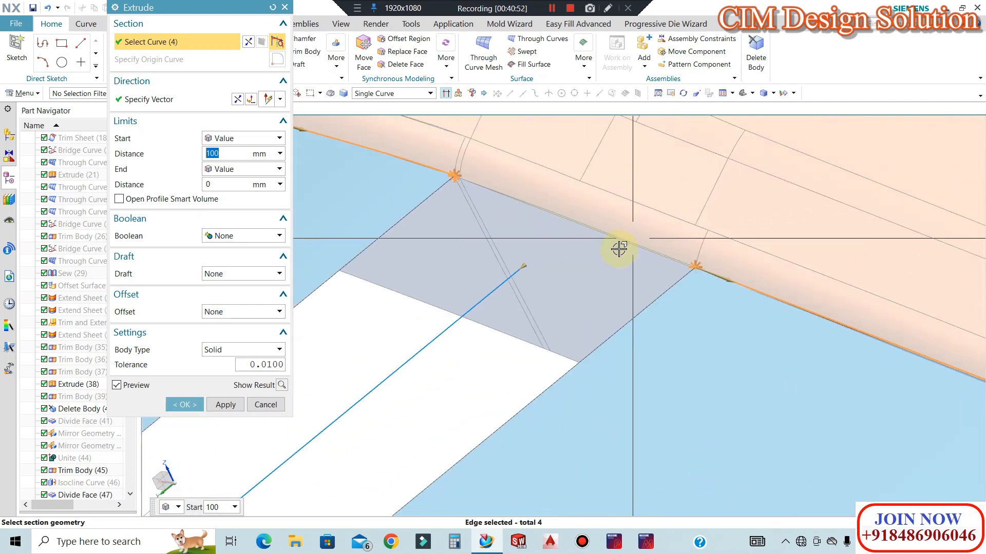
scroll(610, 258, down, 4)
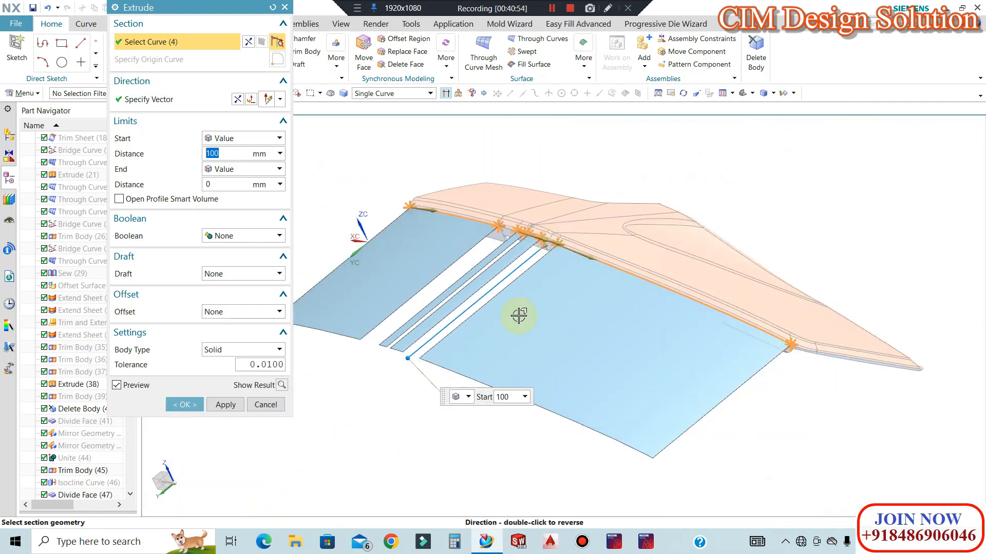
scroll(513, 252, up, 4)
middle_drag(529, 245, 568, 236)
scroll(622, 214, up, 6)
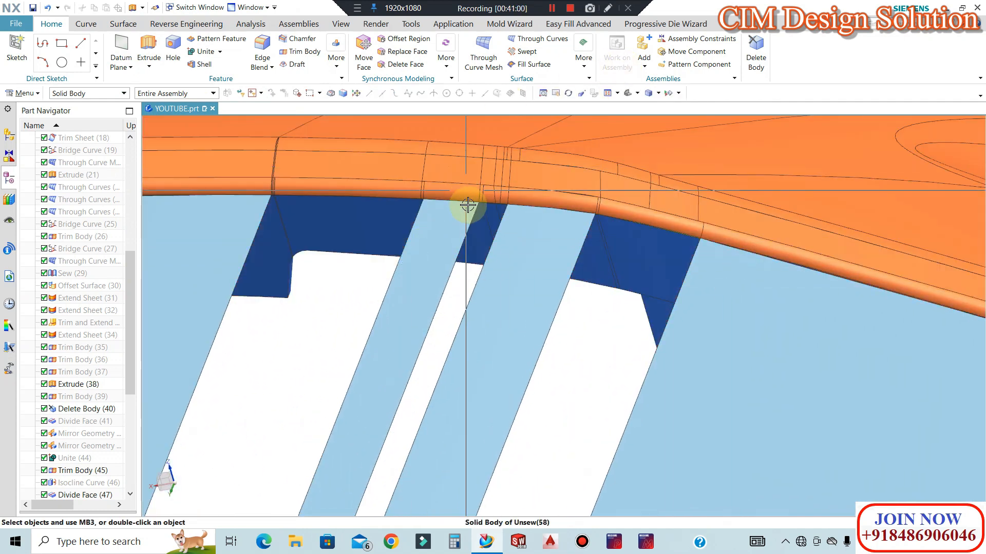
Edit the new extrude and remove the narrower of the two short rim edges from its section.
scroll(82, 477, down, 6)
double_click(81, 484)
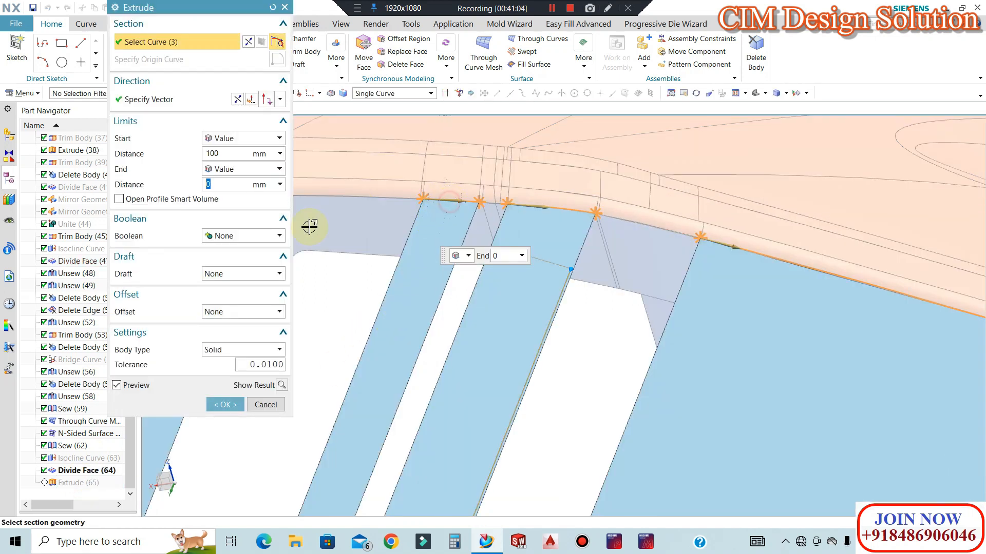
click(225, 405)
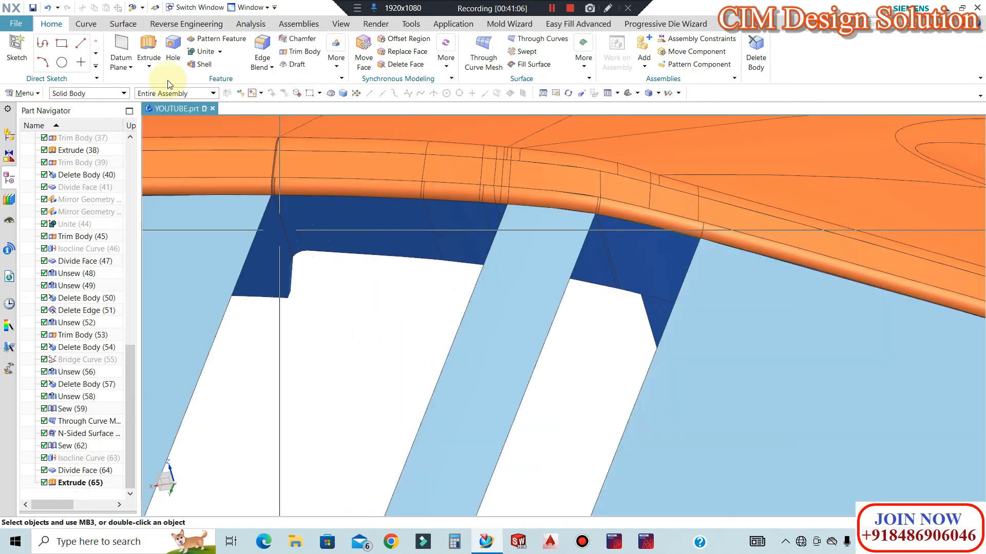
Create a G1 tangent Through Curves surface across the gap between the narrow sheet and the large sheet.
click(123, 23)
click(121, 39)
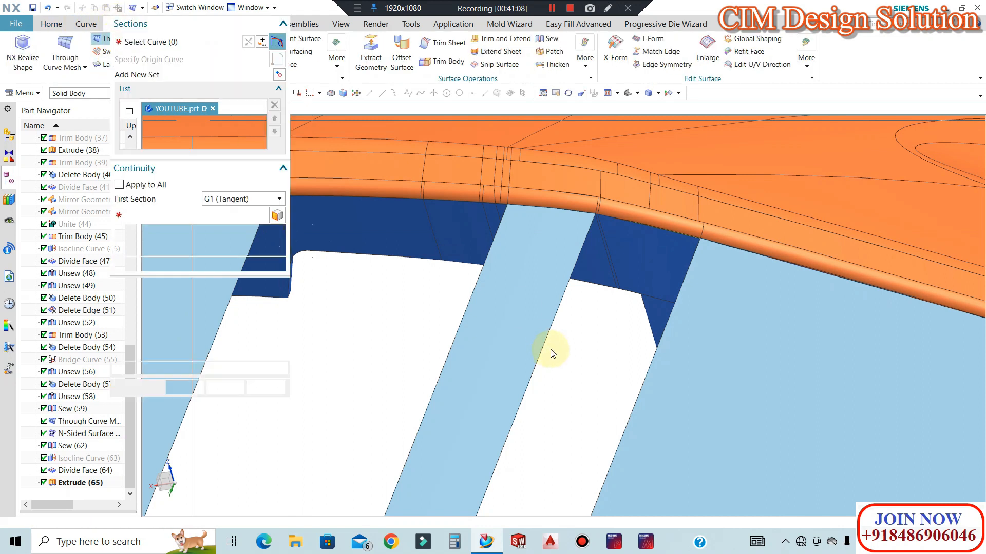
click(278, 75)
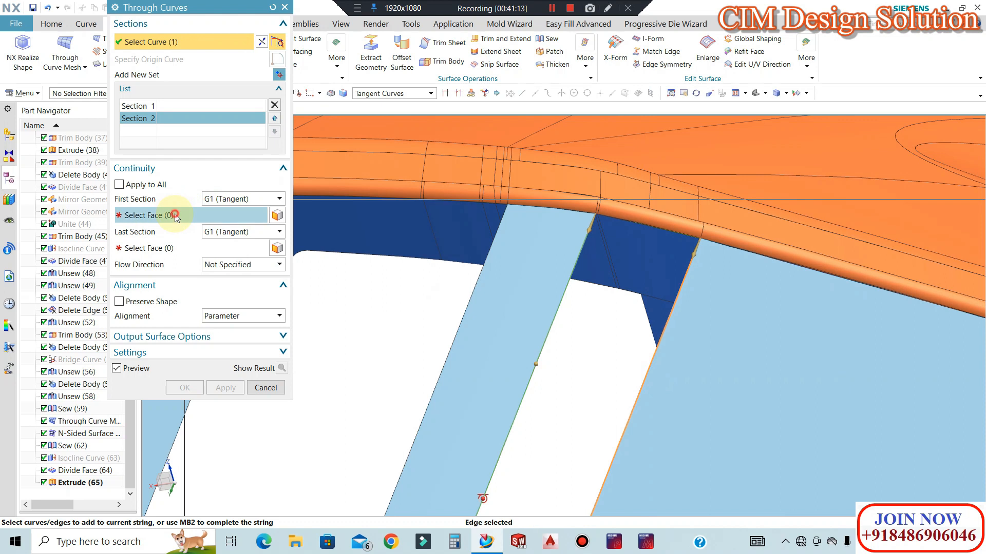
click(535, 326)
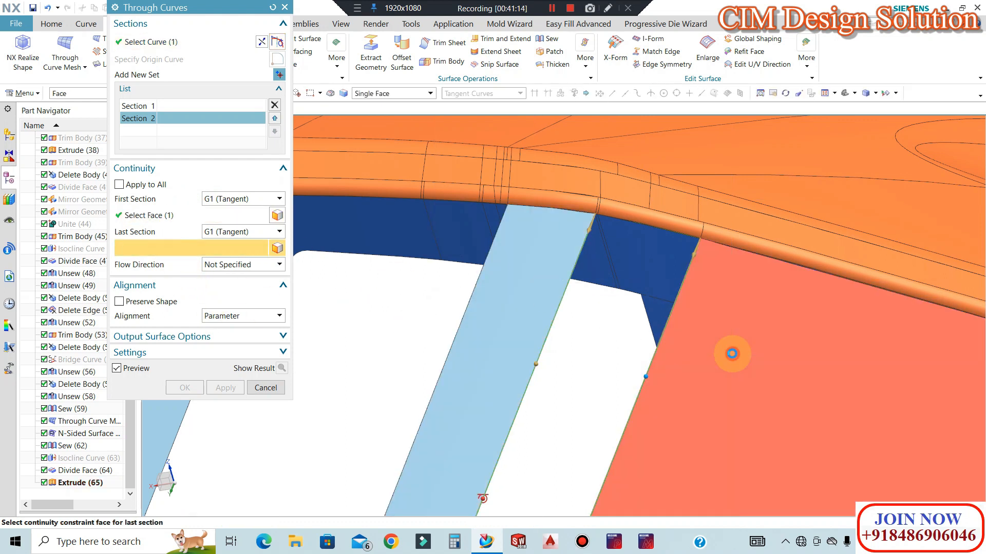
click(732, 354)
click(222, 386)
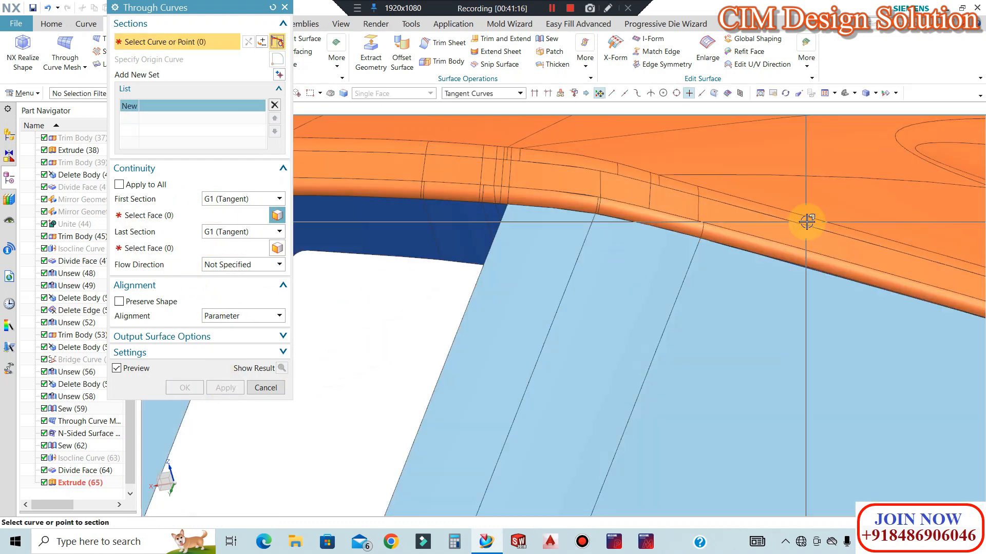
Bridge the wider gap between the first sheet and the narrow sheet with a G1 tangent Through Curves surface.
scroll(419, 303, up, 2)
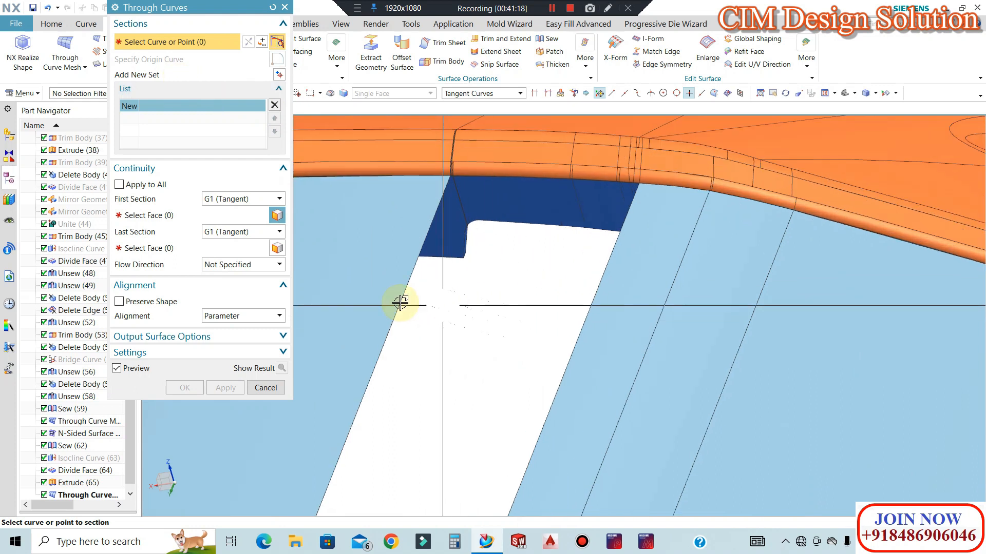
click(278, 71)
click(584, 326)
click(151, 215)
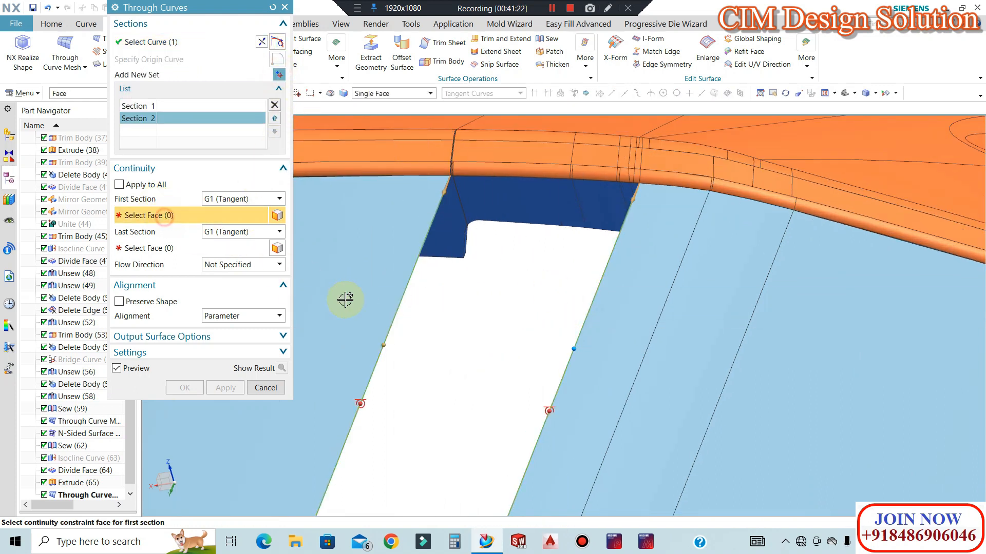
click(333, 295)
click(608, 339)
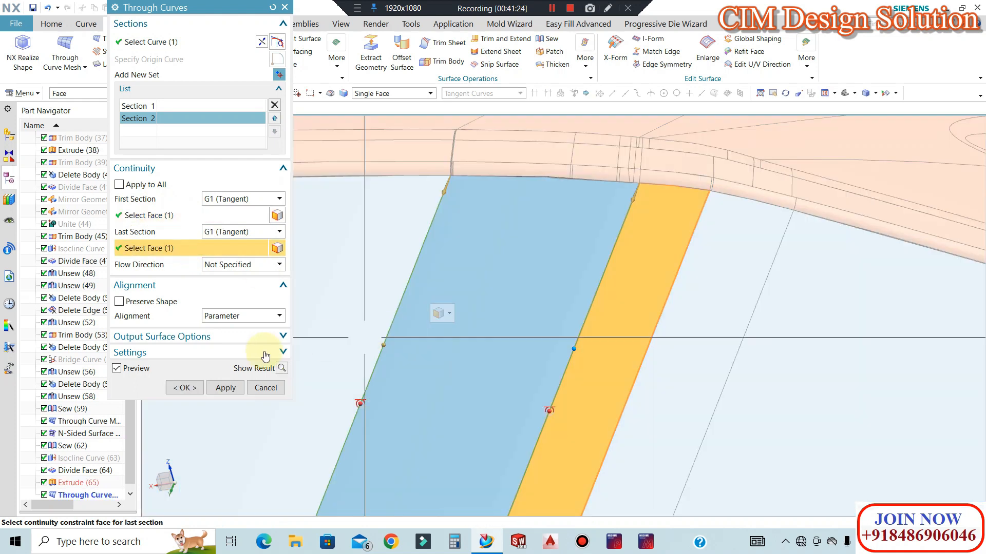
click(185, 389)
Examine the extruded and bridged sheets along the rim and the uncovered edge at the part's pointed end.
middle_drag(378, 242, 606, 294)
scroll(455, 248, down, 5)
middle_drag(593, 293, 626, 297)
scroll(627, 297, down, 6)
middle_drag(800, 293, 660, 317)
scroll(715, 273, down, 5)
middle_drag(704, 257, 440, 222)
scroll(651, 270, up, 5)
middle_drag(651, 270, 599, 305)
scroll(666, 268, down, 5)
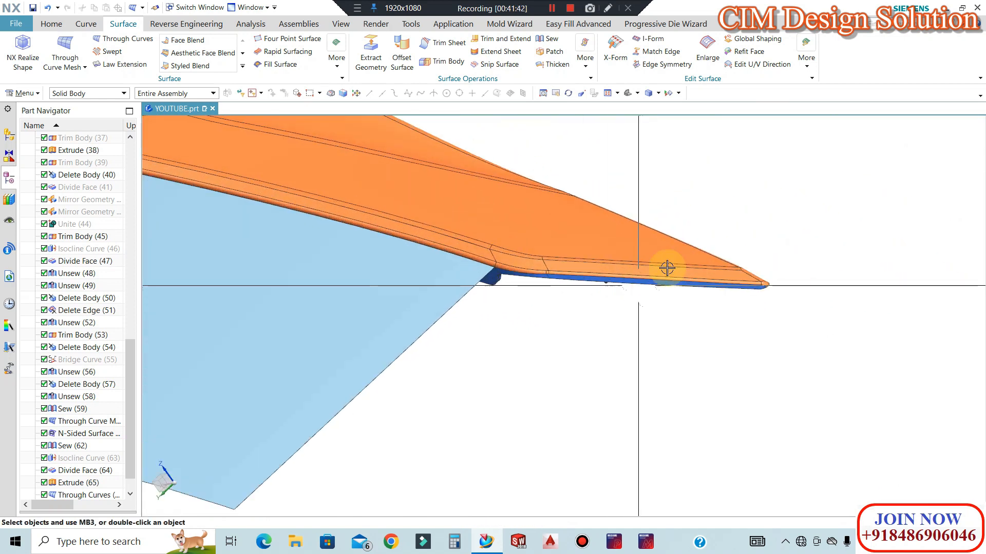
middle_drag(720, 304, 665, 287)
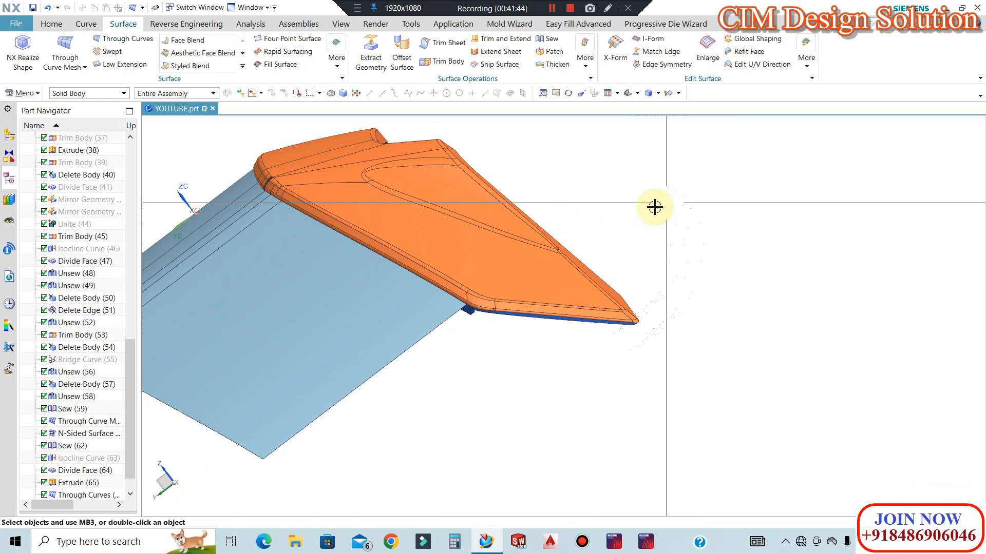
scroll(464, 352, down, 2)
scroll(72, 452, down, 2)
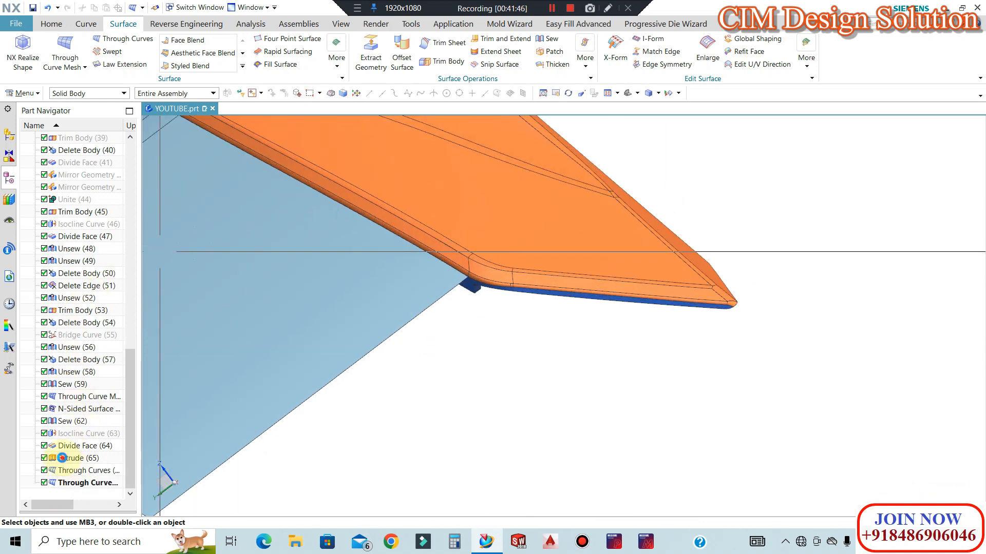
double_click(61, 458)
scroll(544, 287, down, 3)
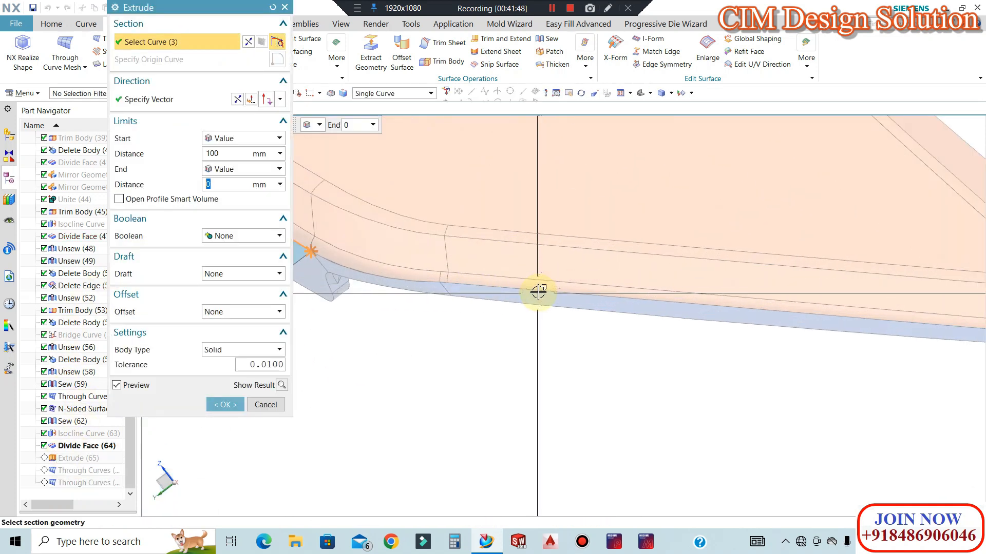
click(538, 292)
scroll(680, 293, up, 3)
middle_drag(680, 293, 635, 290)
middle_click(583, 287)
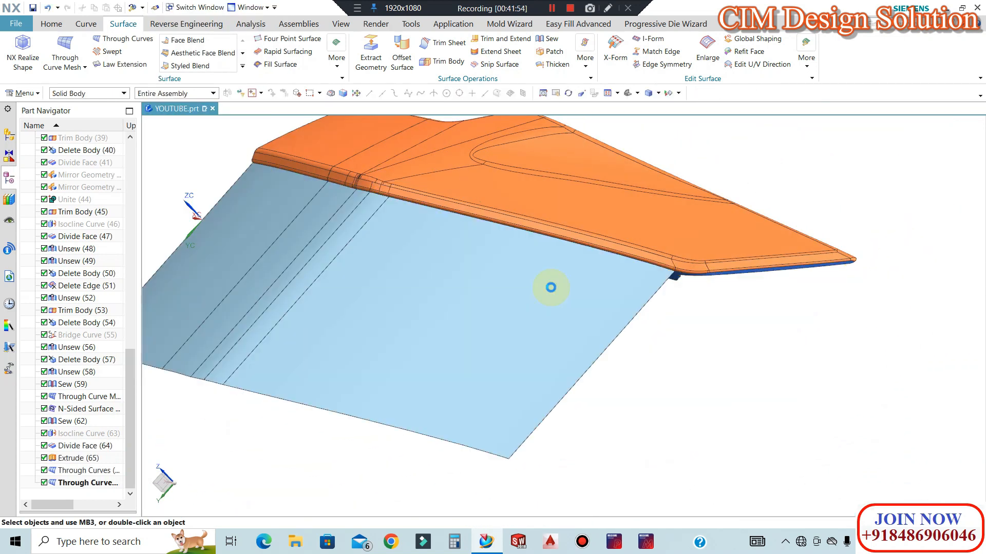
Show the hidden yellow body and its surrounding sheets beside the orange part for comparison.
key(ctrl+shift+k)
click(444, 411)
middle_click(599, 236)
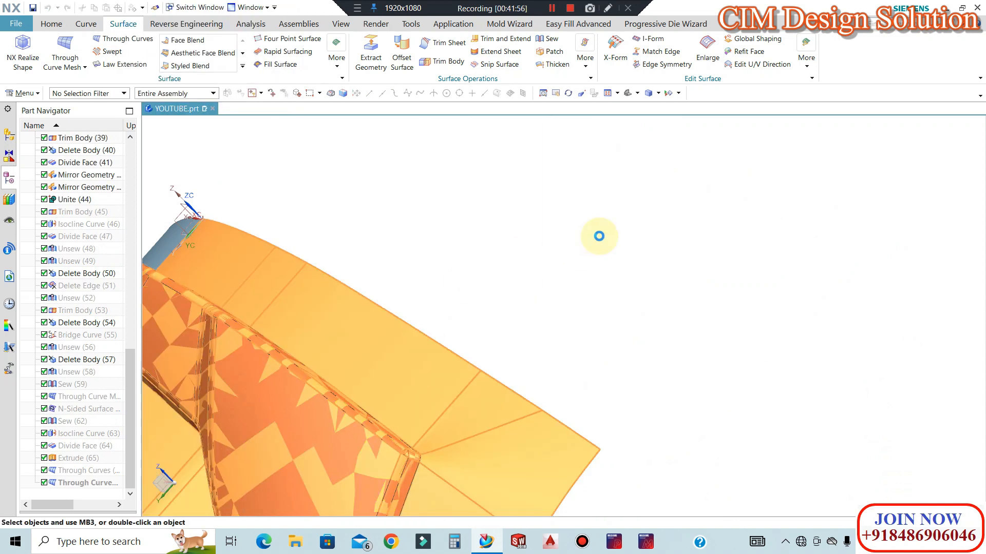
key(ctrl+f)
middle_drag(620, 304, 628, 329)
scroll(629, 315, up, 4)
scroll(618, 332, down, 1)
middle_drag(645, 295, 650, 346)
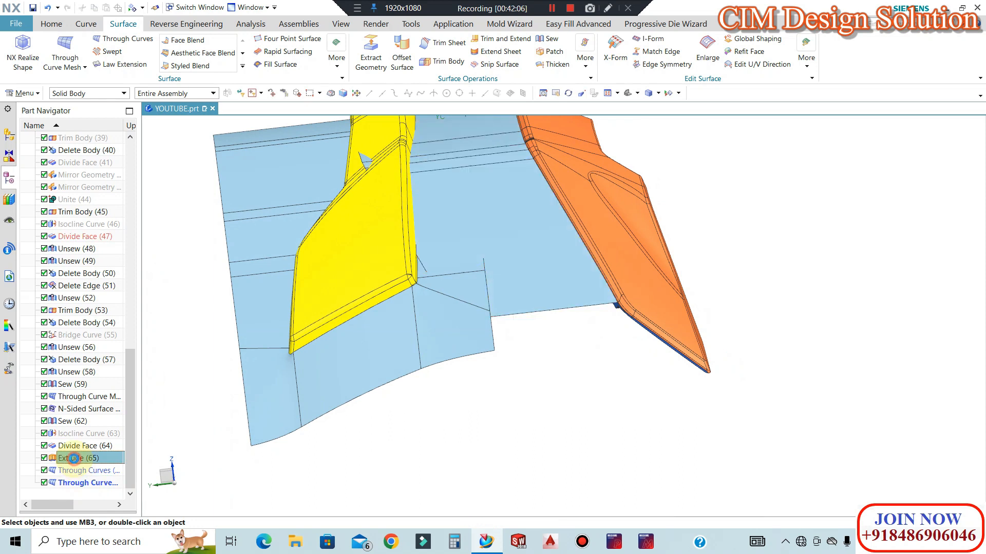
Edit the large extruded sheet and try adding the rim edge that runs to the pointed tip to its section.
scroll(618, 295, up, 9)
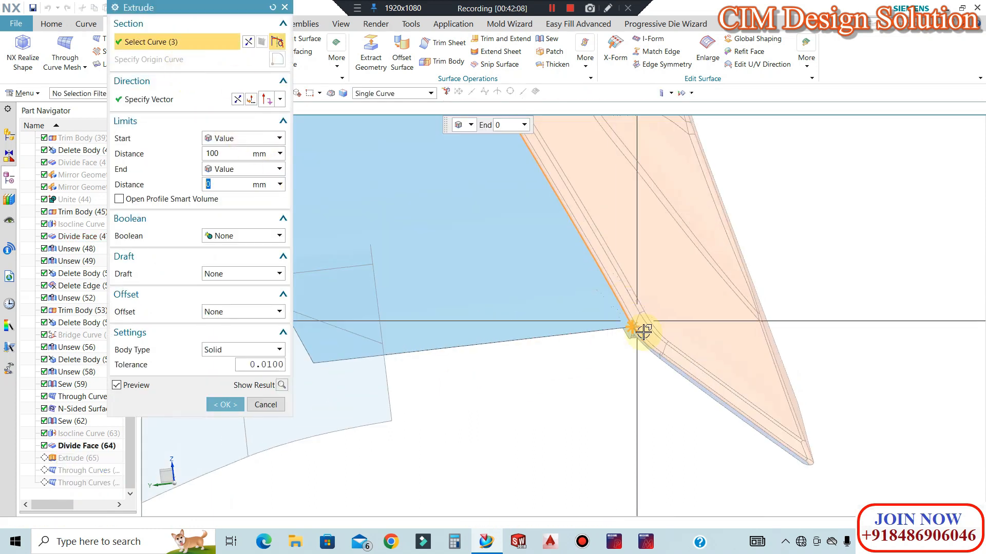
click(715, 409)
scroll(699, 361, up, 3)
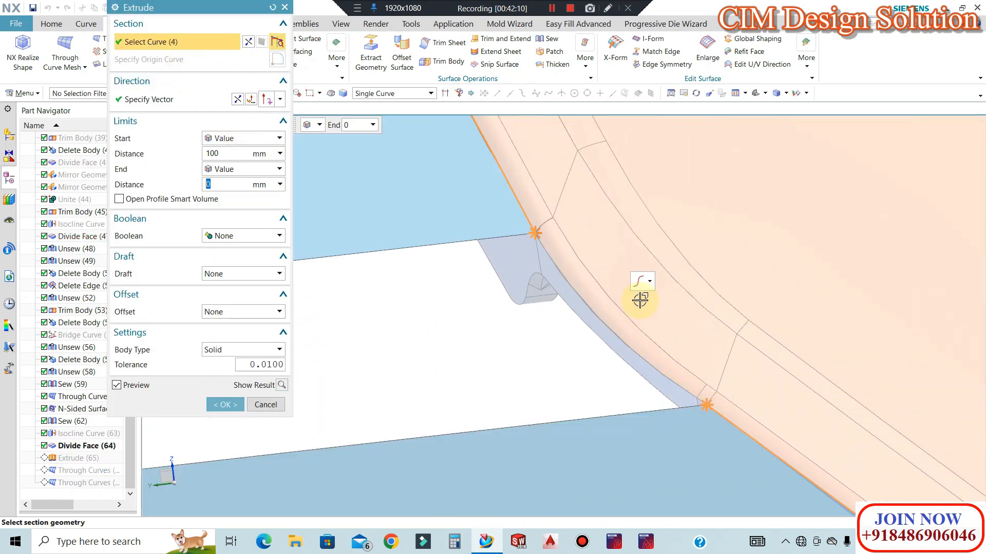
scroll(750, 313, down, 4)
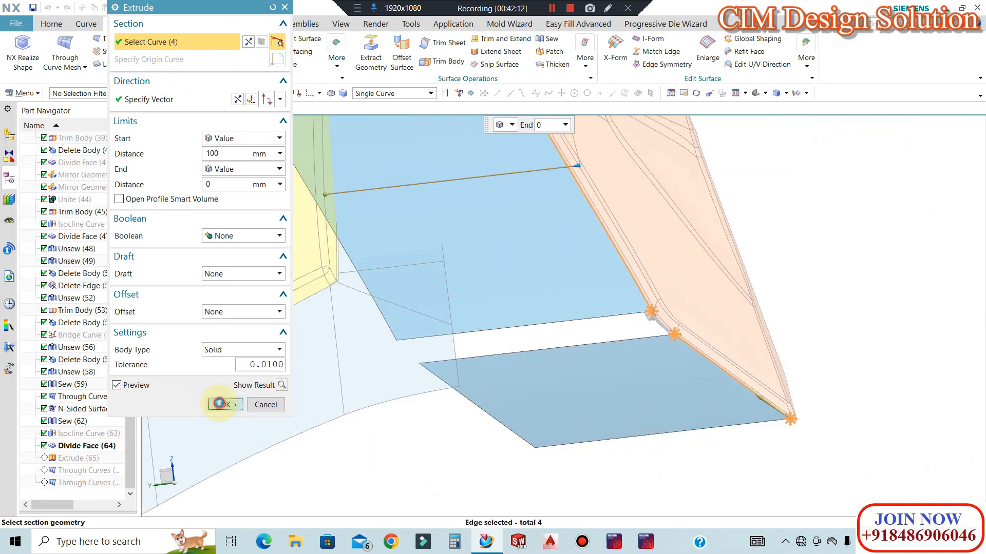
click(220, 406)
mouse_move(392, 370)
middle_down()
mouse_move(411, 387)
mouse_move(407, 403)
mouse_move(385, 347)
mouse_move(367, 337)
mouse_move(357, 347)
mouse_move(363, 374)
mouse_move(370, 356)
mouse_move(376, 389)
mouse_move(385, 385)
middle_up()
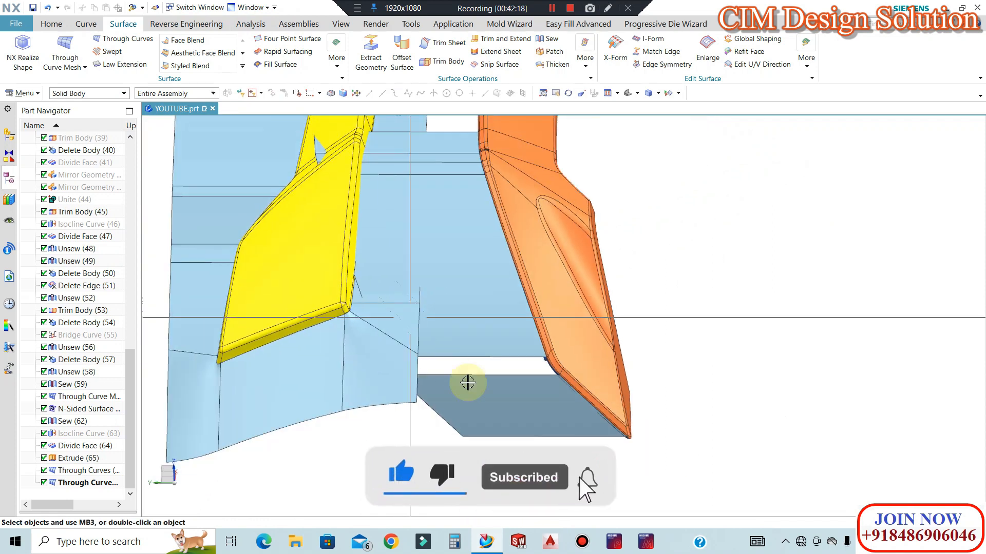
scroll(718, 455, down, 8)
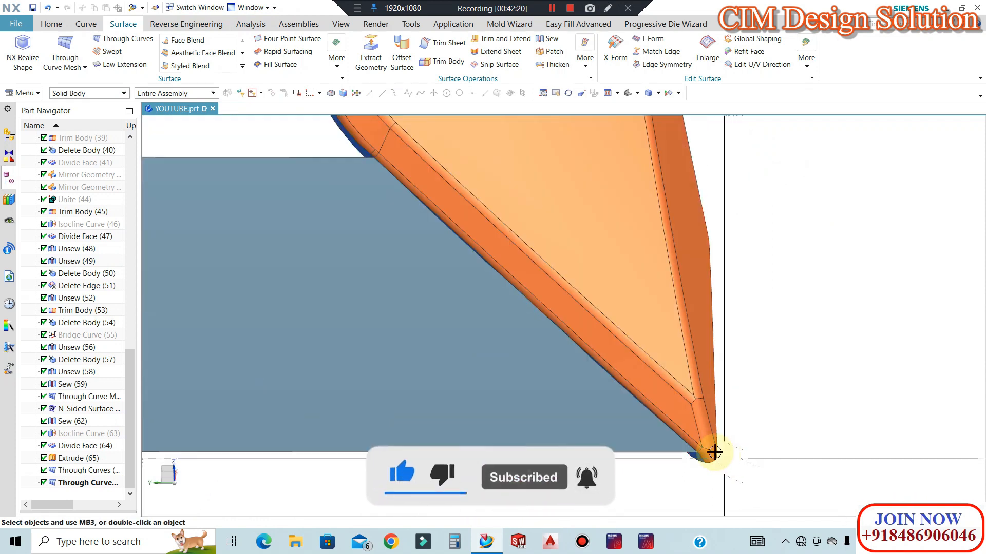
Undo the extrude section edit and hide the yellow body and its sheets again.
key(ctrl+z)
scroll(598, 353, up, 6)
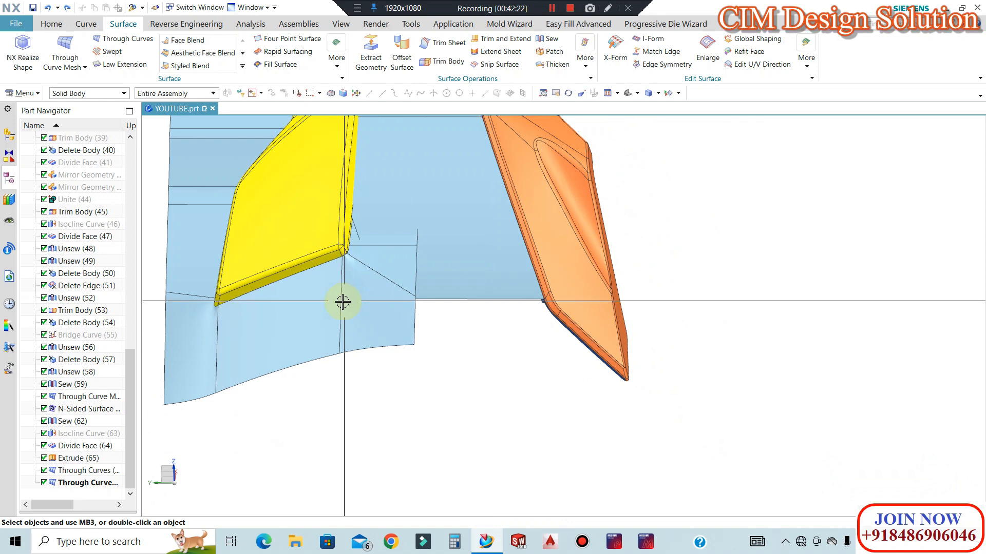
scroll(376, 319, up, 3)
scroll(344, 305, down, 4)
middle_drag(344, 305, 766, 257)
scroll(568, 246, down, 3)
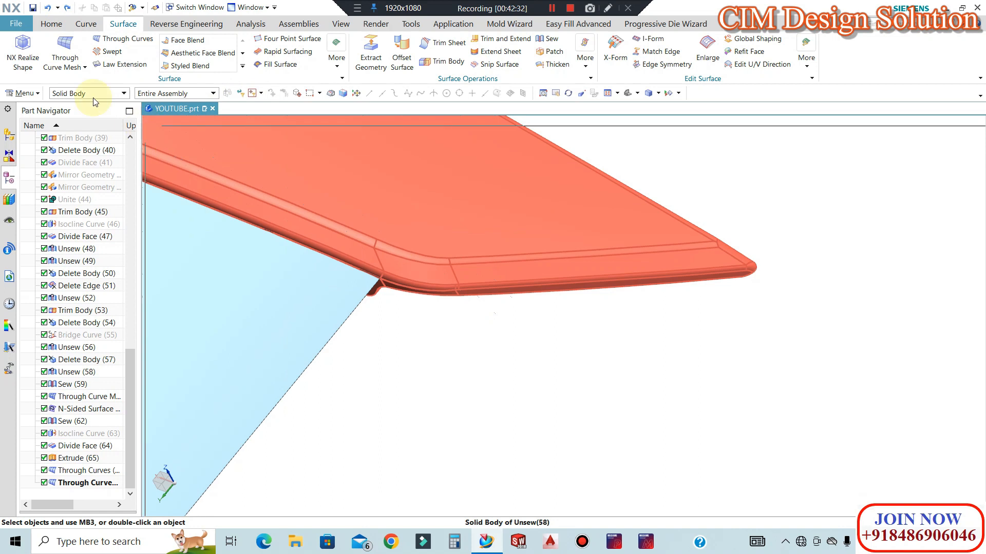
Extrude the rim edge leading to the pointed tip as a separate sheet from 100 mm to 0, directed along the long straight rim edge.
click(57, 24)
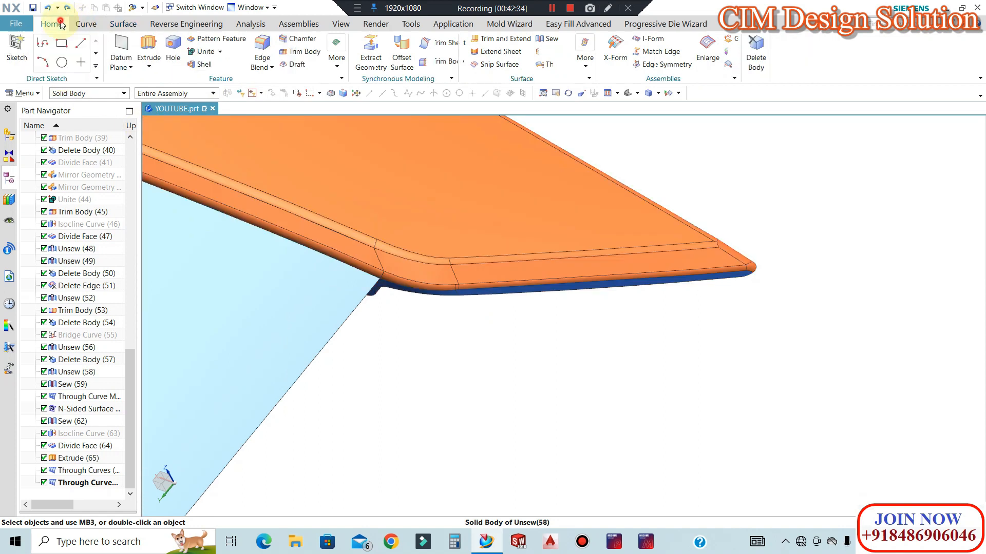
scroll(482, 284, up, 3)
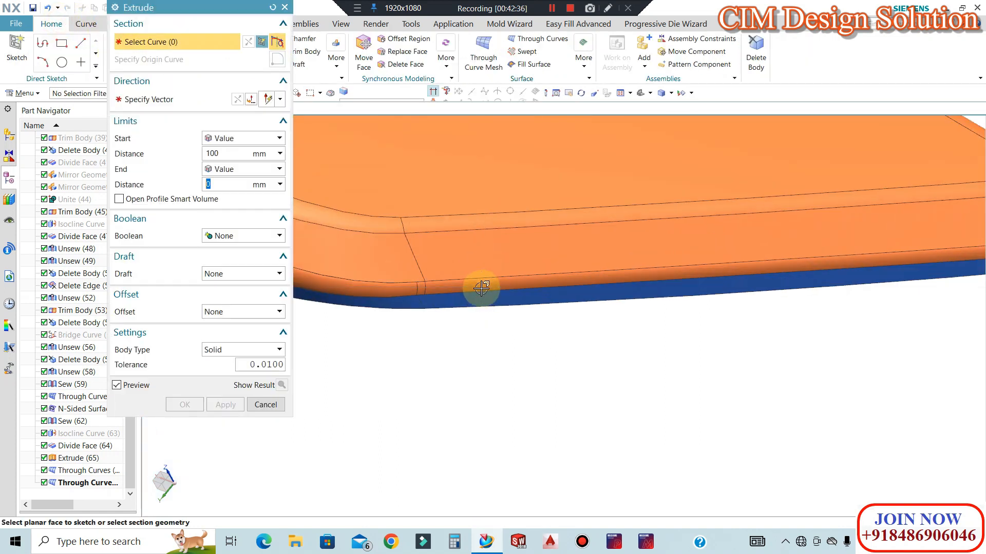
click(481, 291)
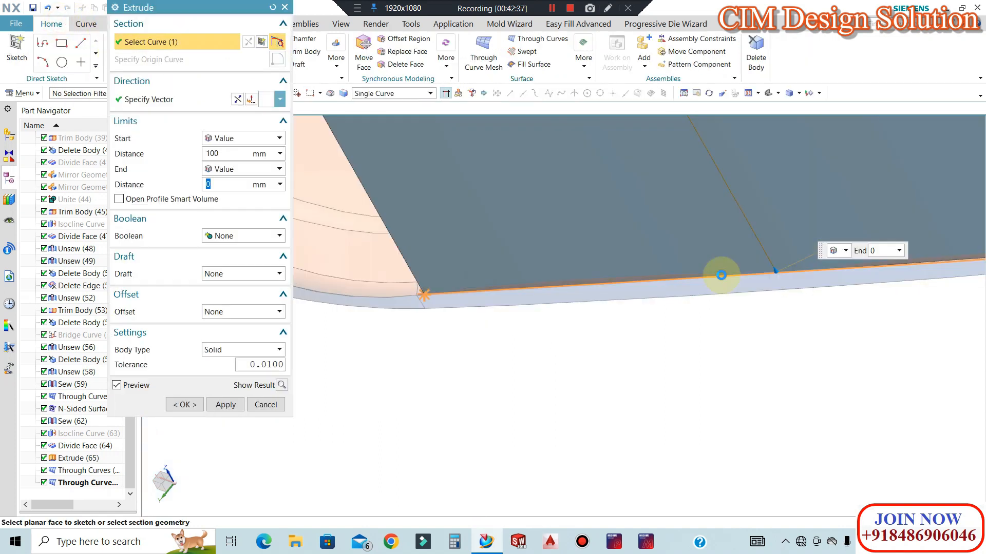
click(159, 100)
scroll(695, 365, down, 3)
click(433, 305)
click(229, 403)
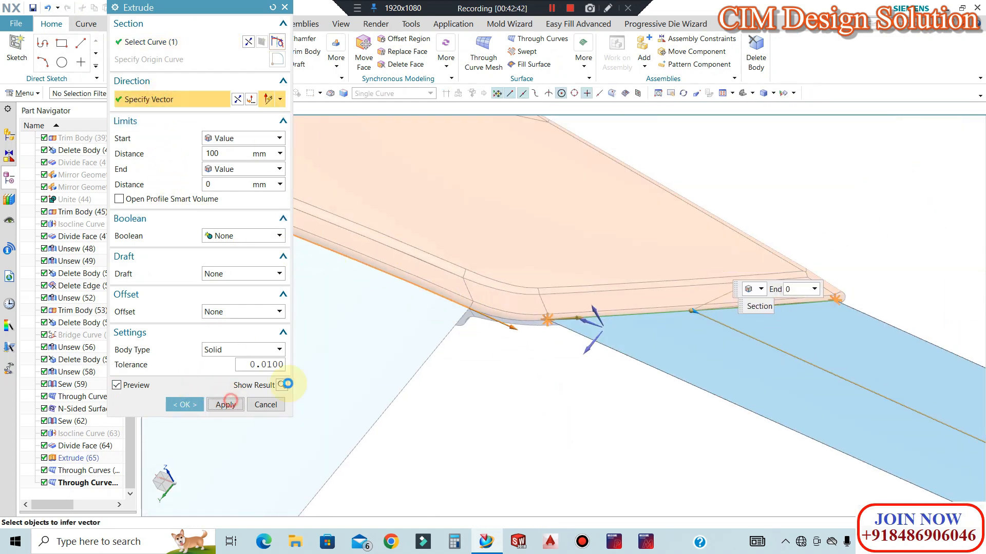
middle_drag(632, 286, 614, 334)
scroll(608, 333, up, 3)
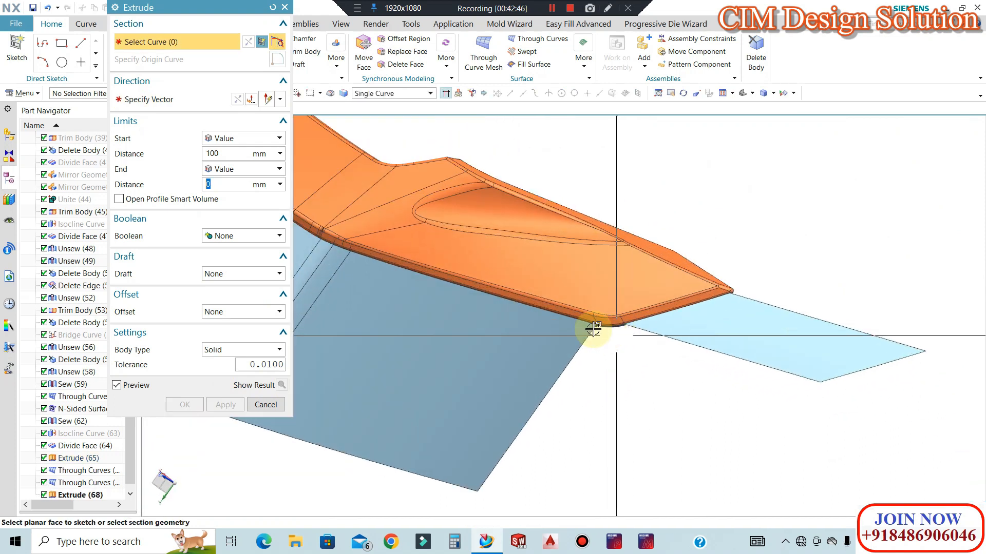
scroll(607, 333, up, 2)
click(265, 404)
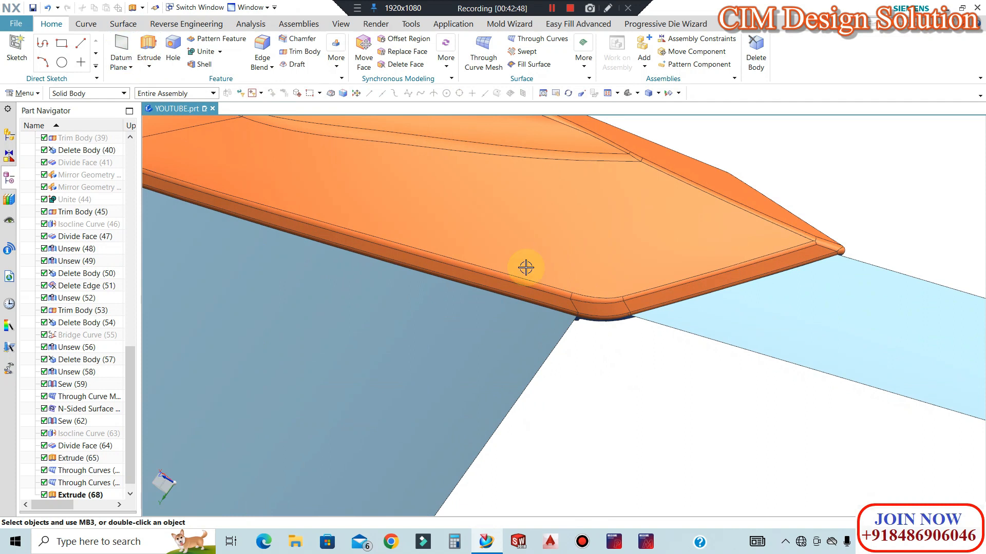
Create a G1 tangent bridge curve around the pointed tip, from the new sheet's rim edge to the start of the rim edge beyond the tip.
scroll(662, 291, down, 5)
middle_drag(662, 290, 602, 319)
scroll(601, 368, up, 5)
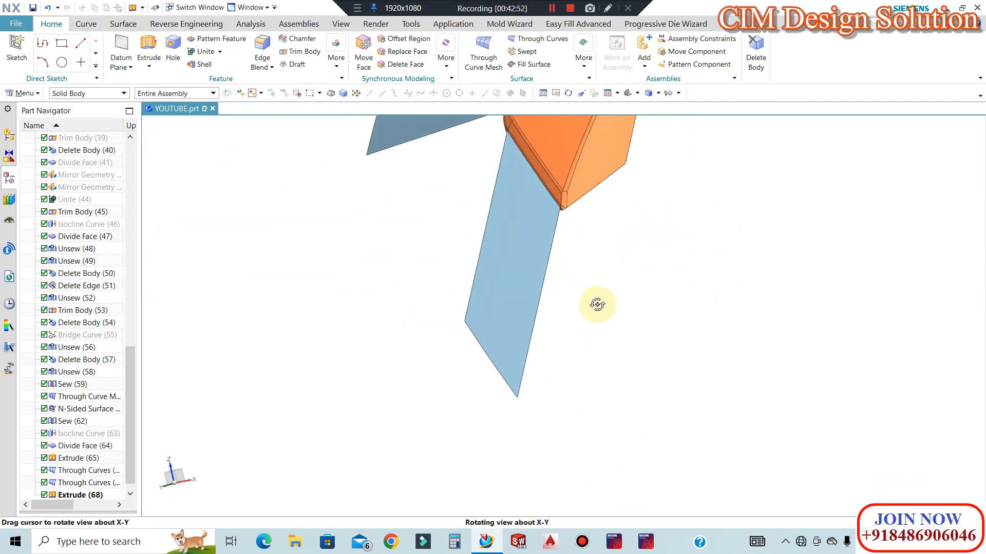
scroll(576, 193, up, 5)
scroll(511, 308, up, 4)
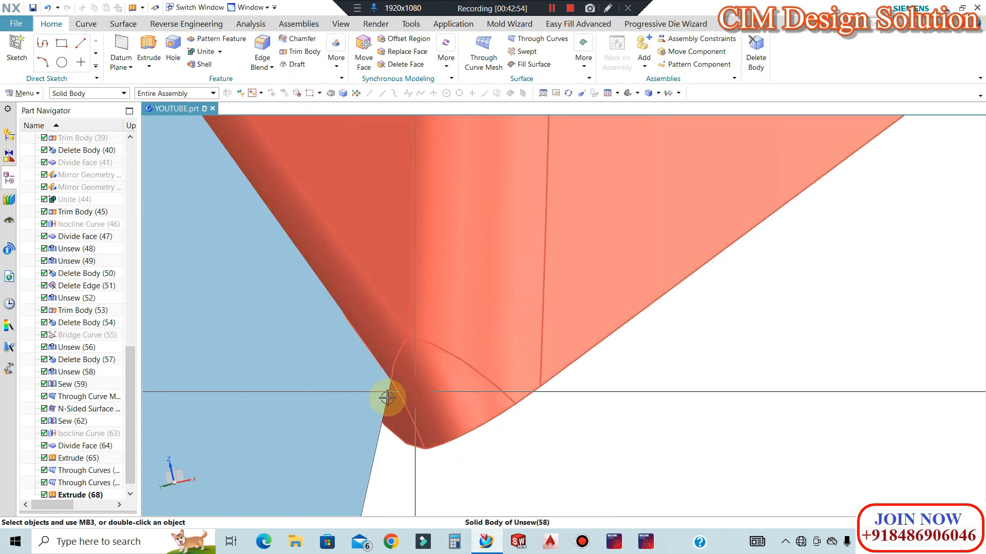
scroll(645, 341, down, 2)
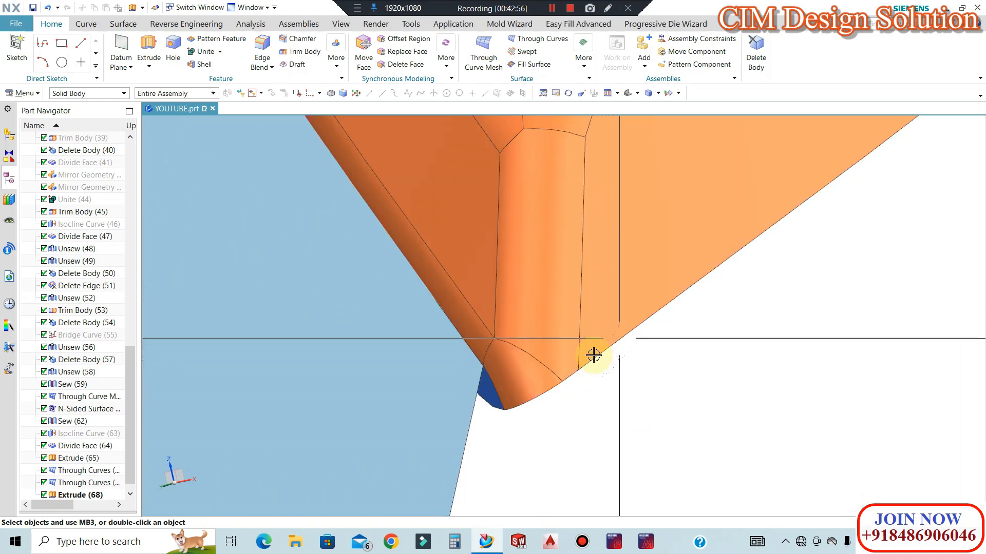
click(86, 24)
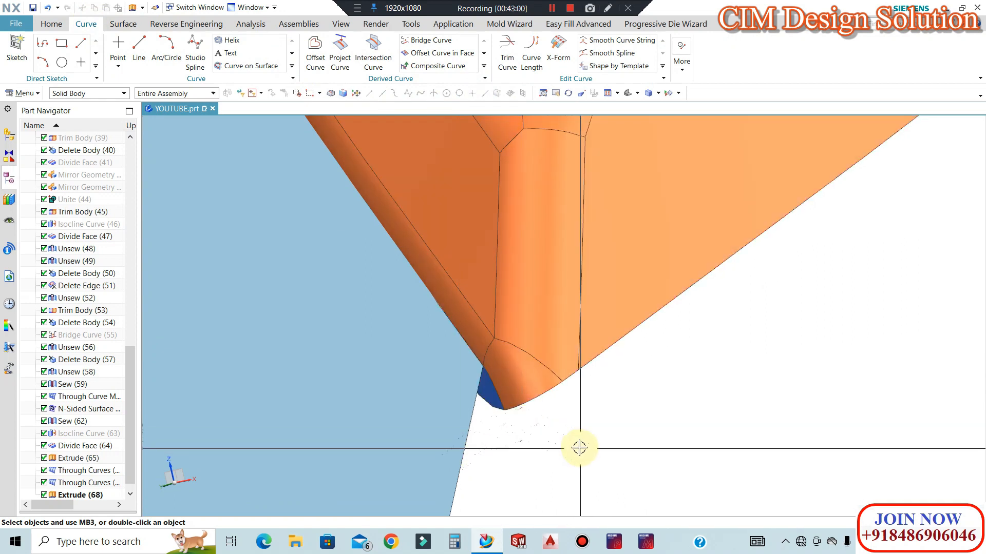
click(433, 42)
scroll(514, 415, up, 3)
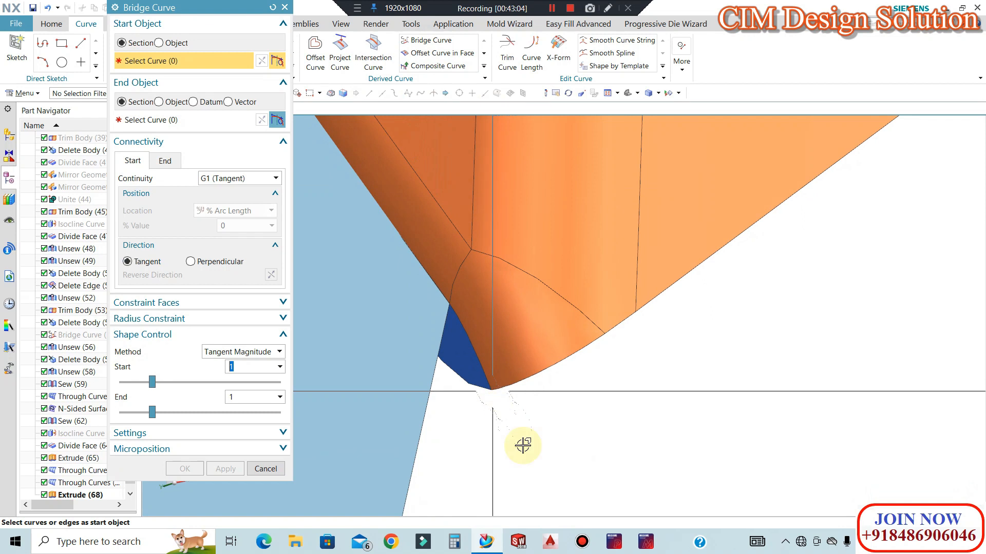
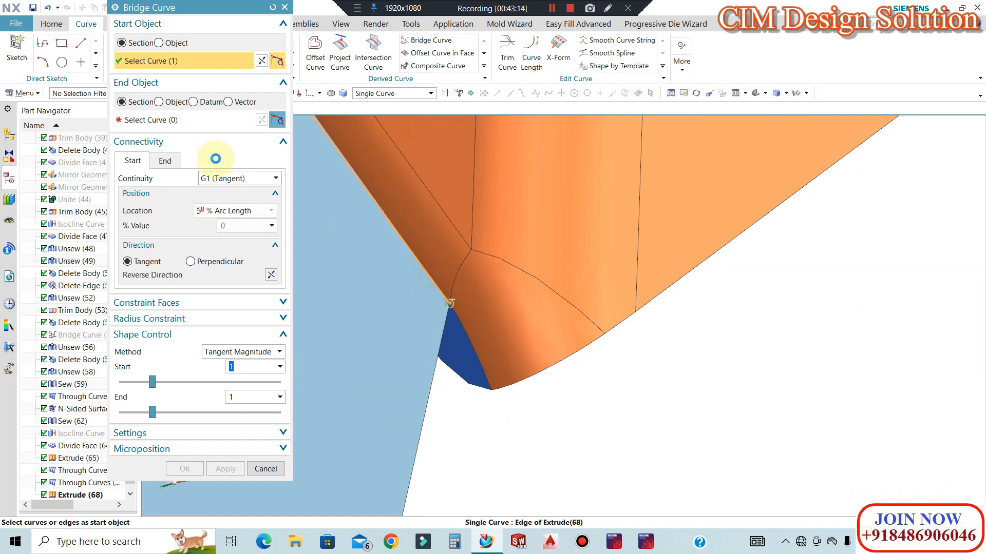
click(175, 122)
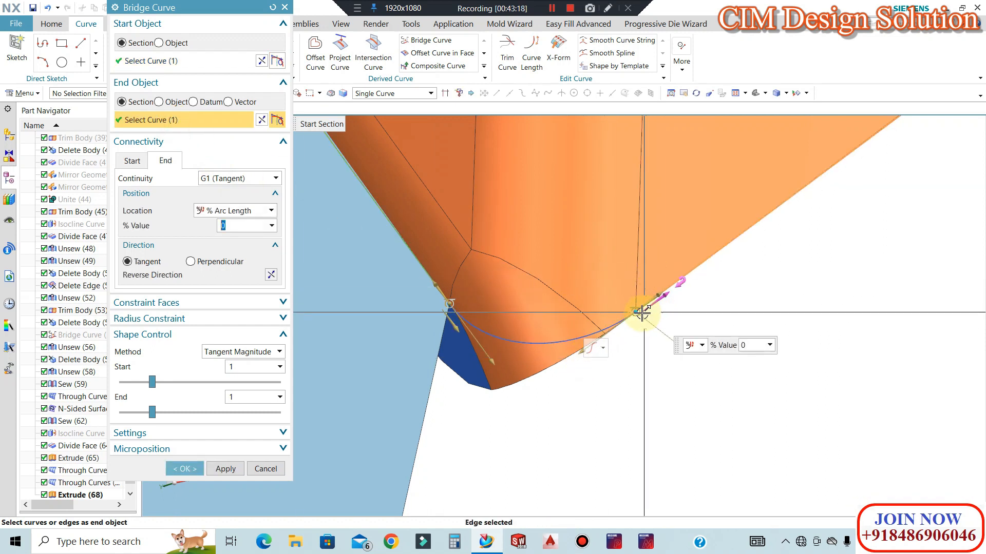
click(637, 313)
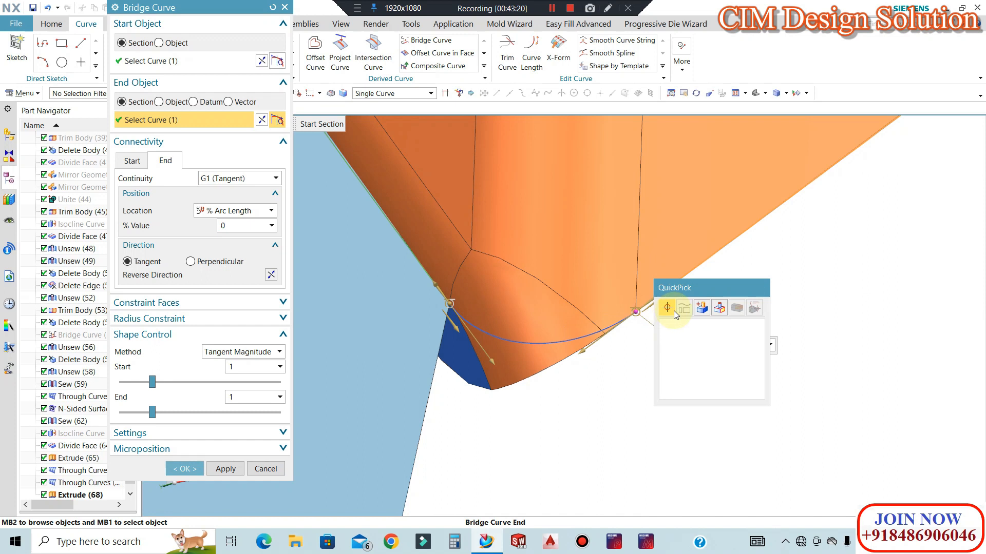
click(694, 328)
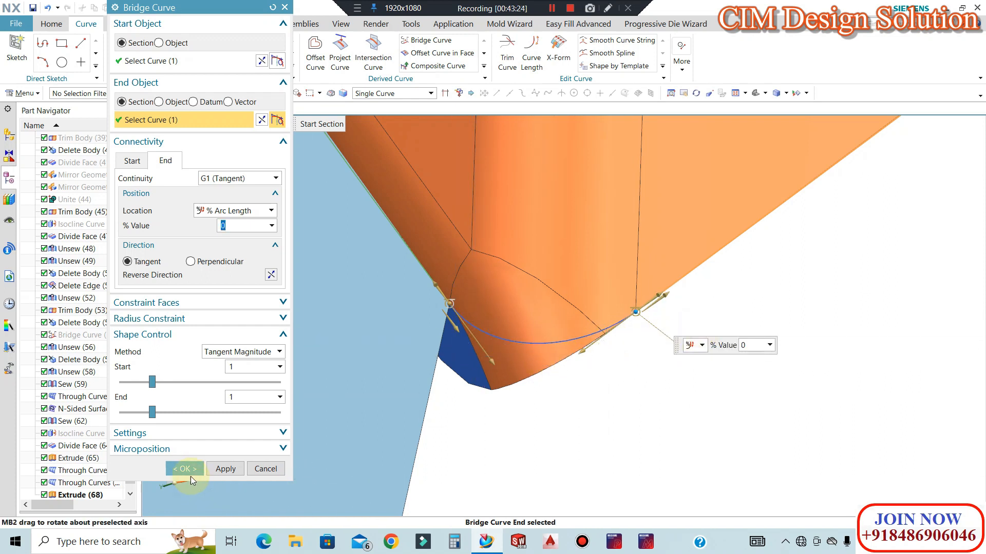
scroll(569, 274, down, 6)
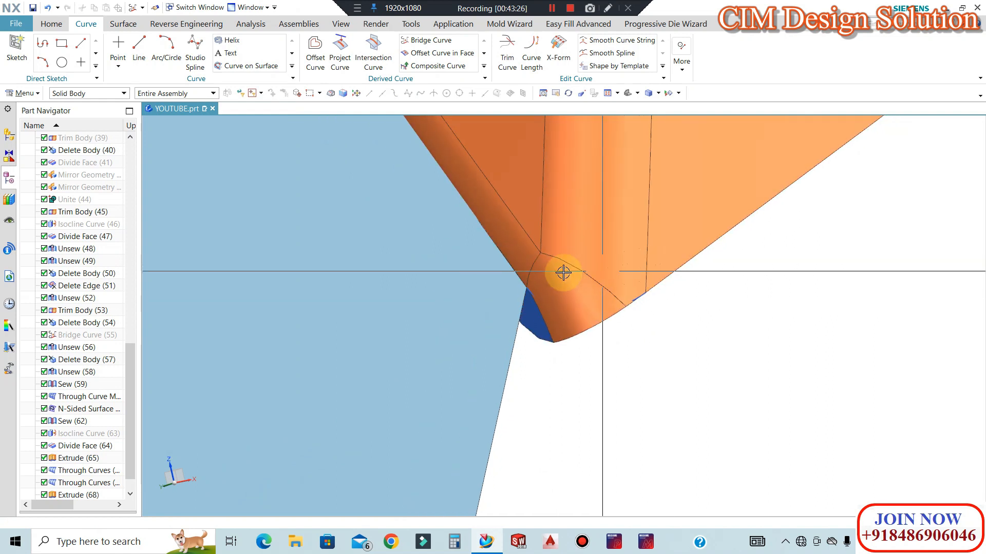
Extrude the bridge curve and the adjoining rim edge beyond the pointed tip from 100 mm to 0, directed along the existing sheet's edge.
middle_drag(591, 367, 519, 324)
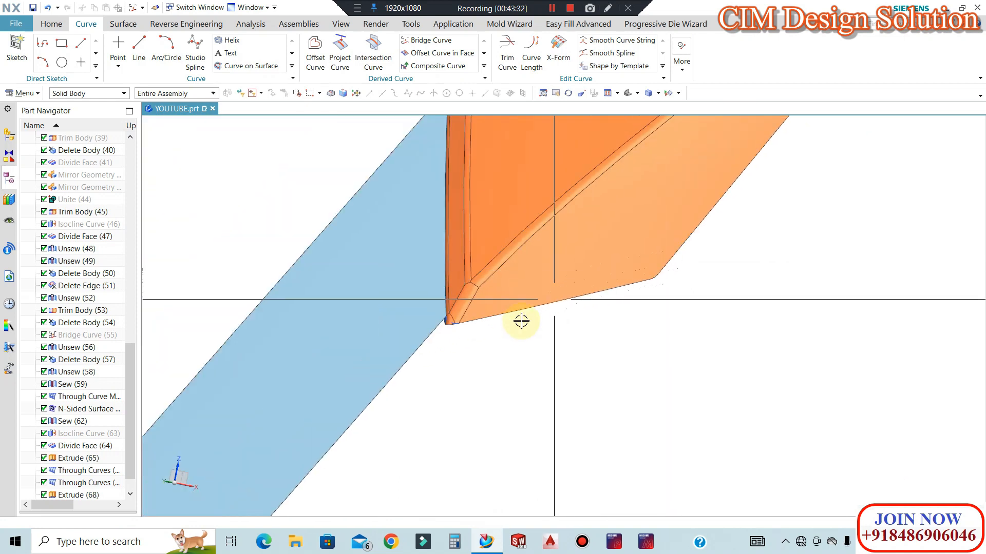
click(48, 26)
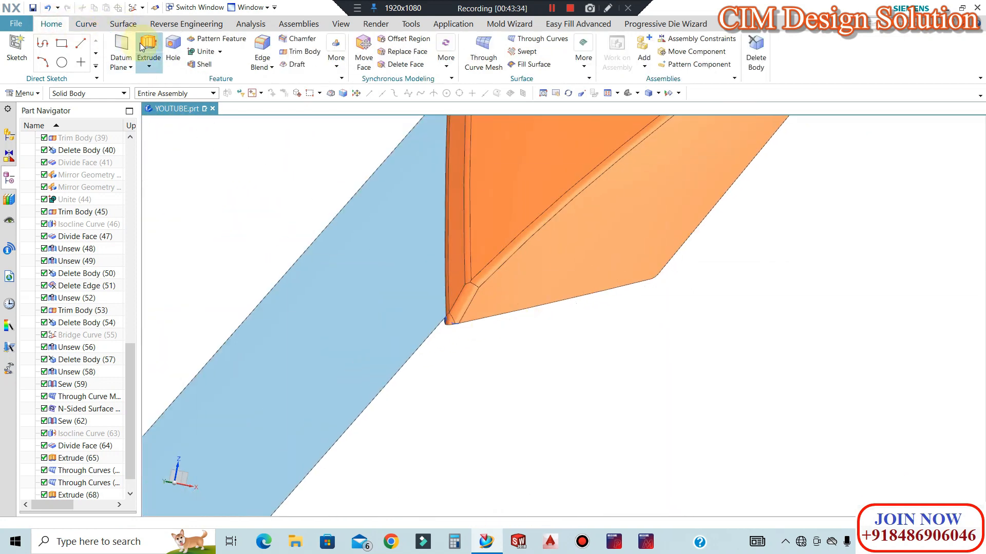
scroll(456, 326, up, 5)
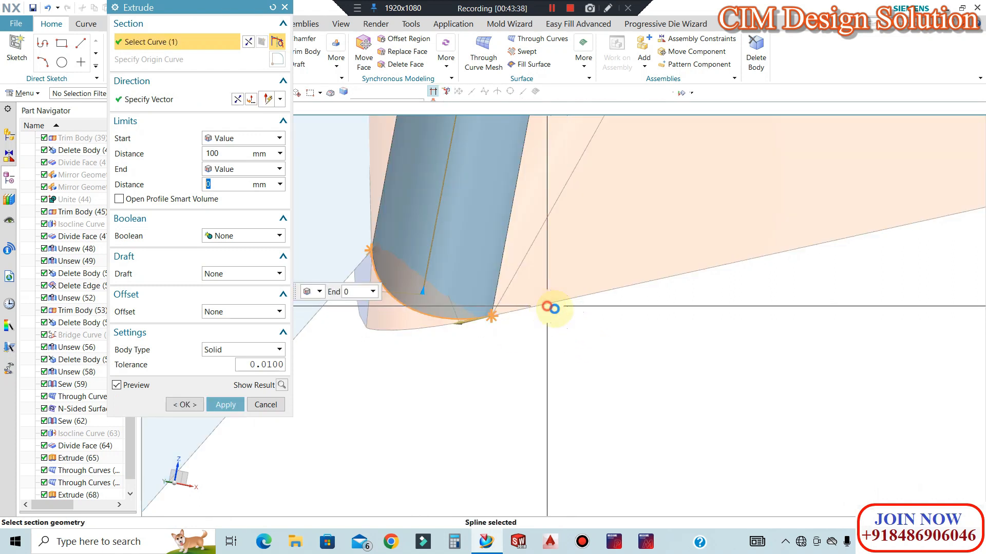
click(575, 305)
click(168, 100)
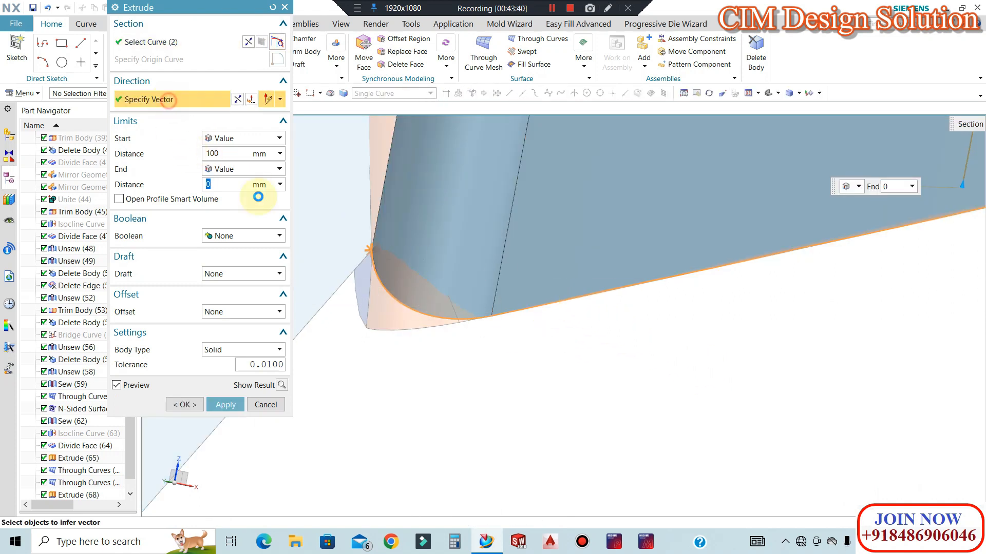
click(319, 308)
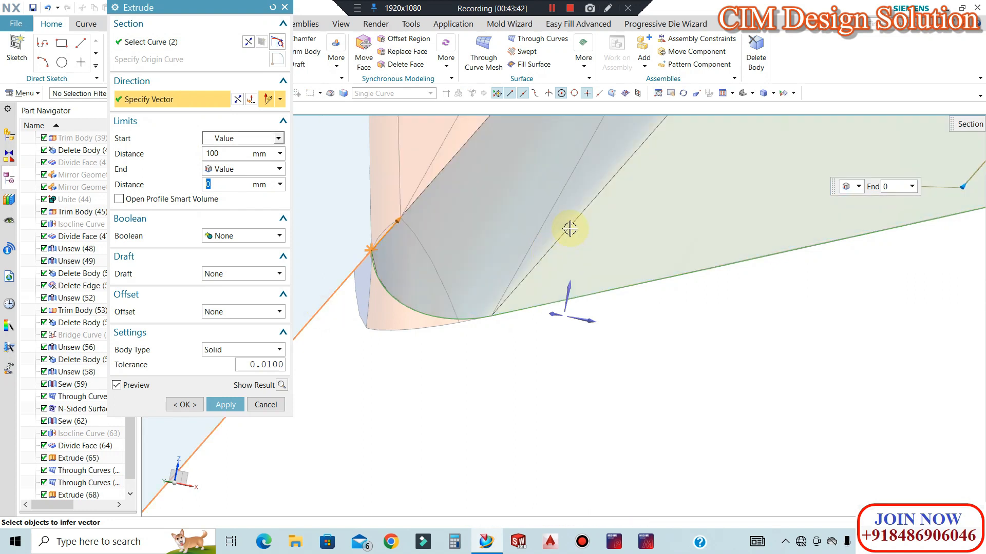
scroll(590, 203, down, 5)
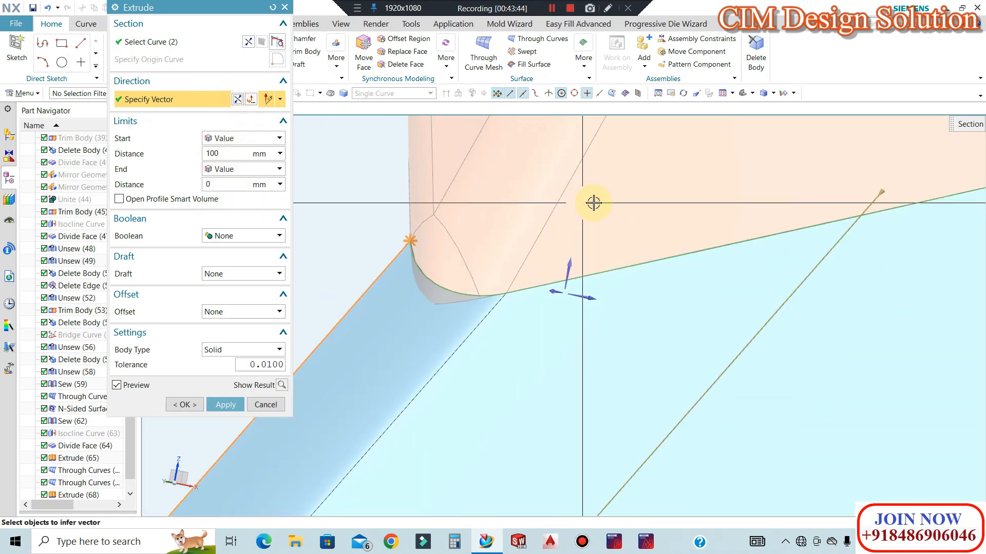
click(203, 408)
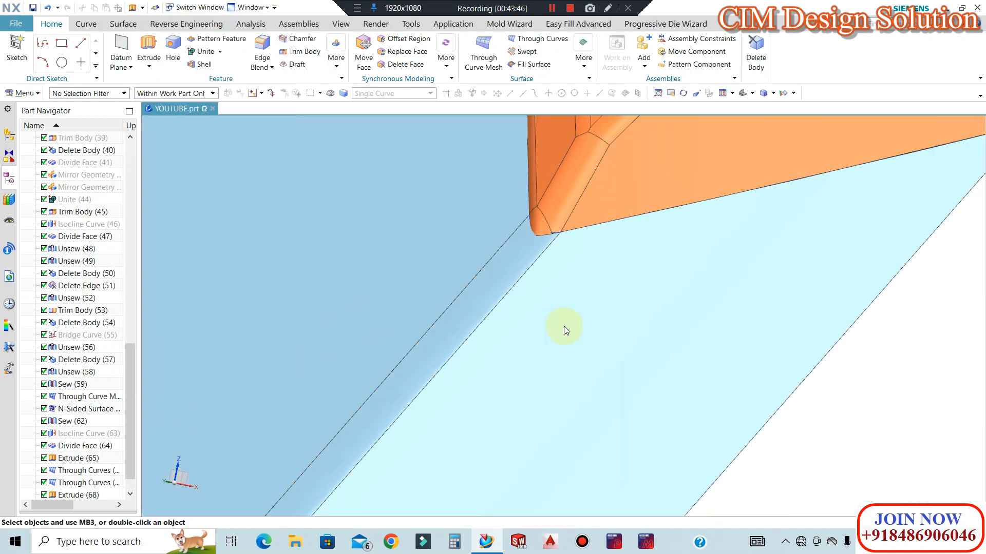
Inspect the minimum radius of the narrow extruded face at the pointed tip and look over the sheets around the part.
middle_drag(821, 396, 691, 301)
scroll(493, 209, up, 6)
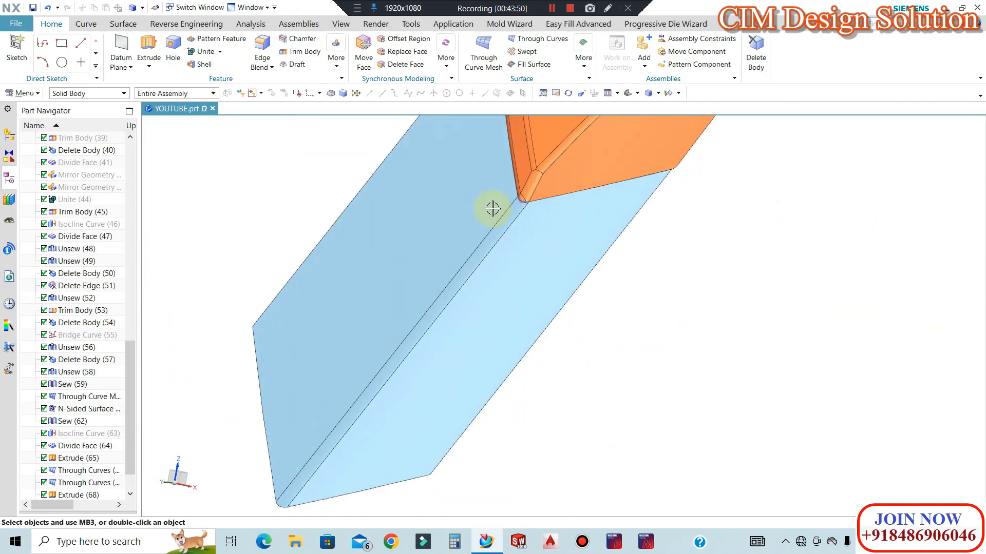
key(g)
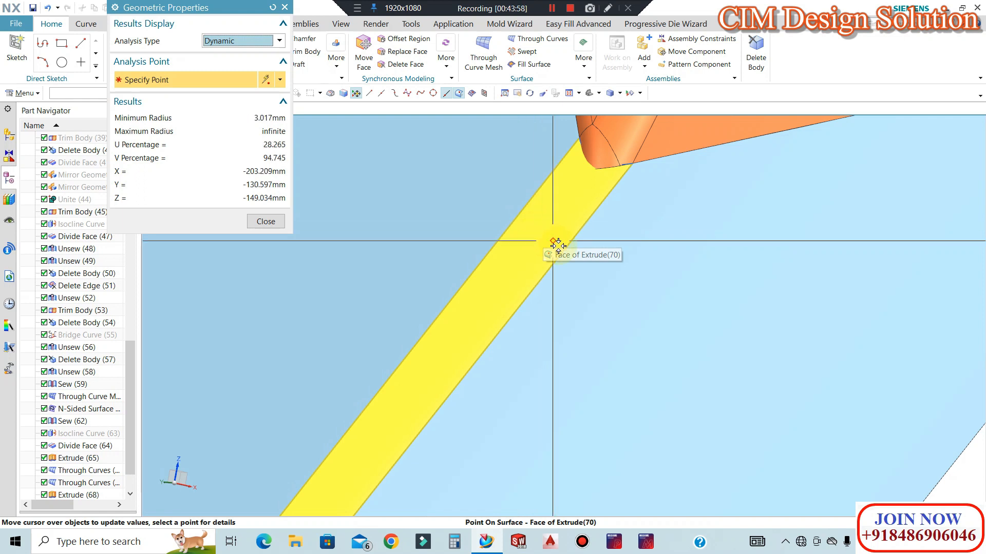
shift+middle_drag(591, 248, 595, 249)
key(Escape)
scroll(589, 222, down, 6)
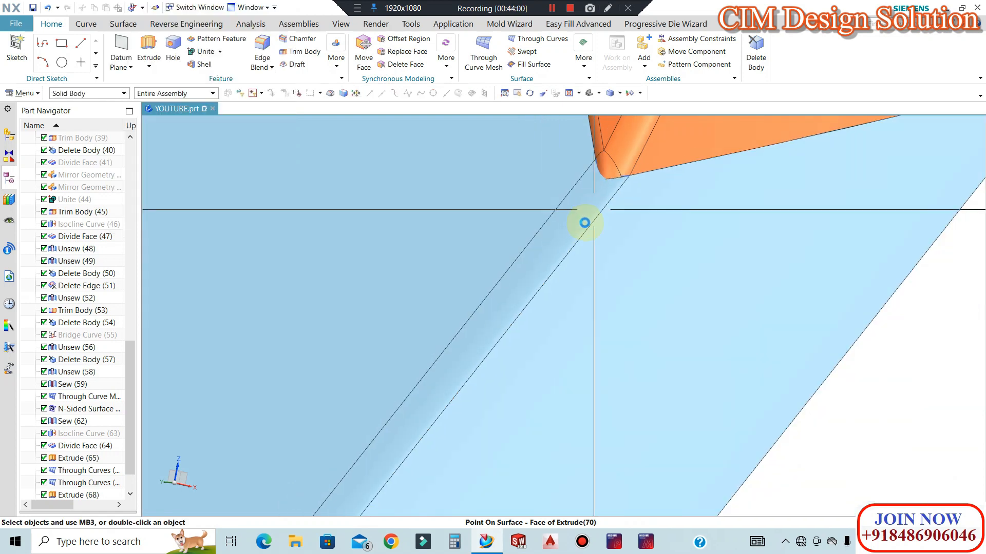
middle_drag(671, 271, 662, 316)
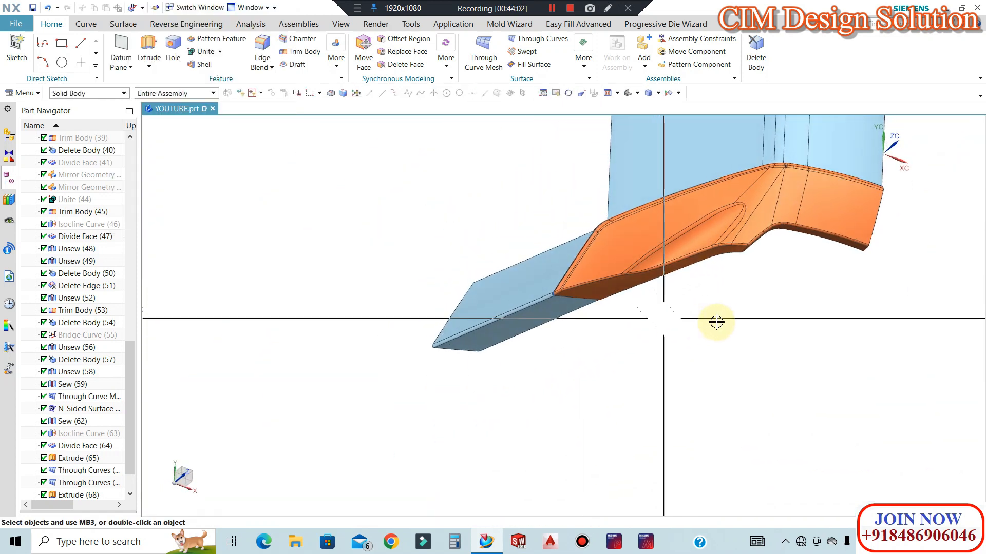
key(F8)
middle_drag(535, 327, 626, 284)
scroll(529, 257, up, 3)
scroll(593, 266, down, 3)
scroll(607, 291, down, 2)
scroll(607, 290, down, 1)
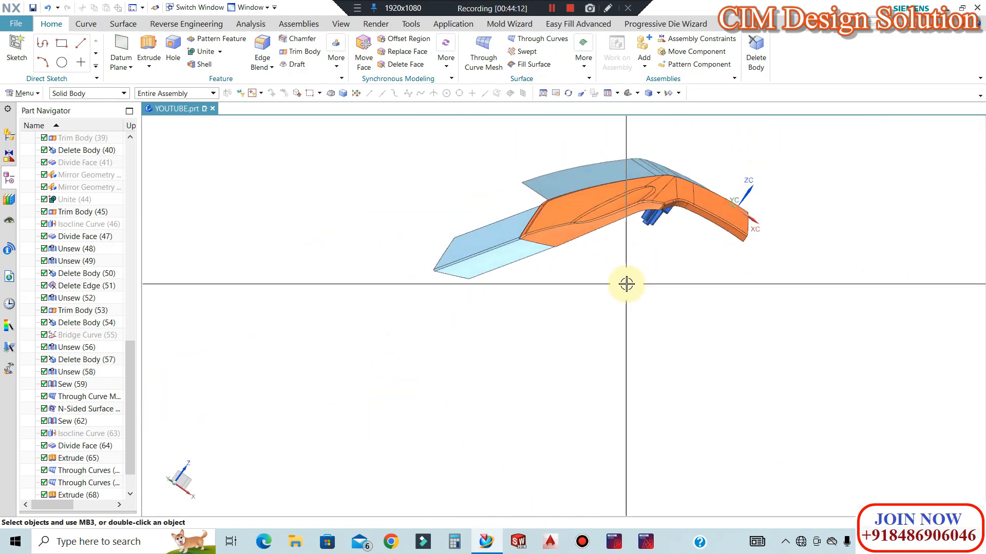
Set up an extrusion of the wide end's curved rim edge from 100 mm to 0, with its direction reversed to run away from the part.
click(156, 47)
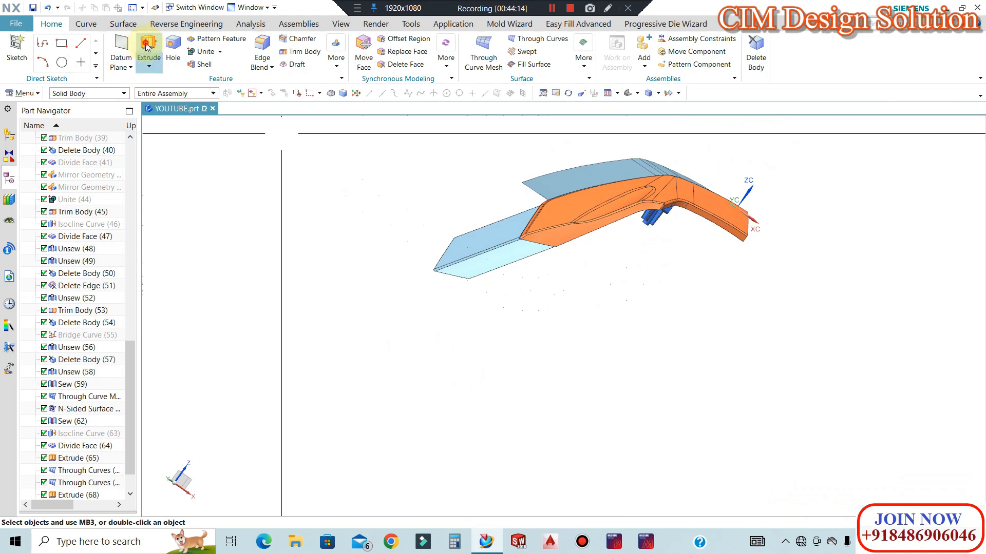
middle_drag(634, 262, 687, 245)
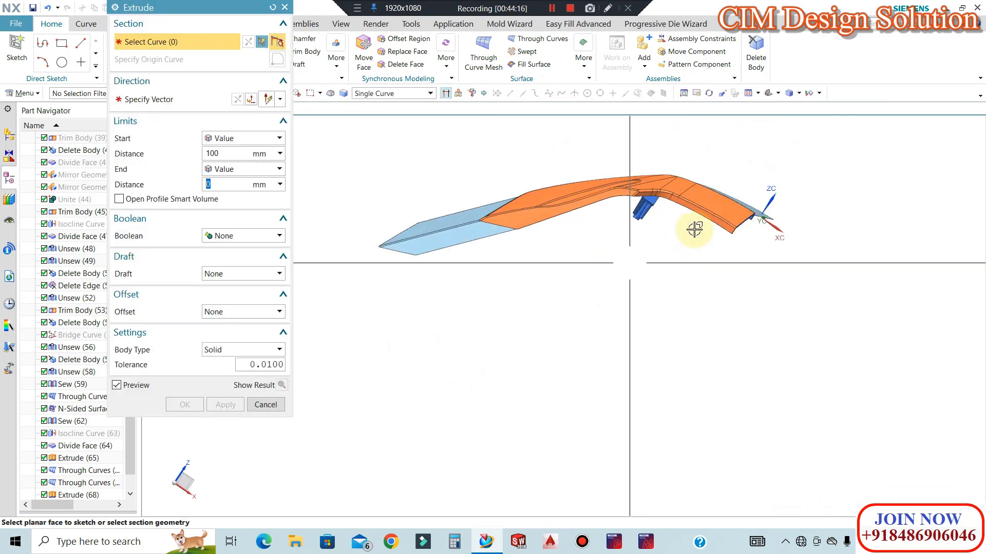
scroll(693, 223, up, 5)
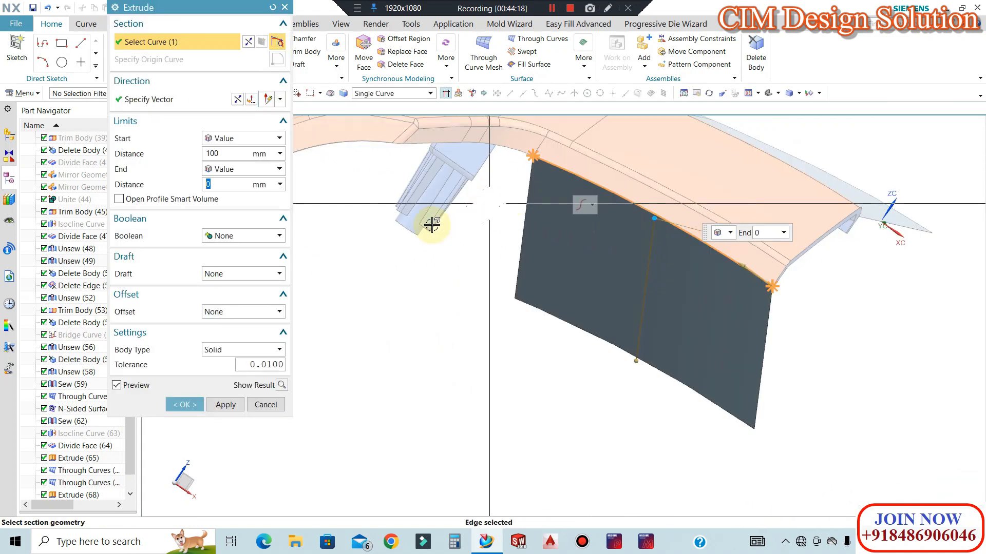
click(148, 97)
middle_drag(585, 309, 679, 309)
click(382, 258)
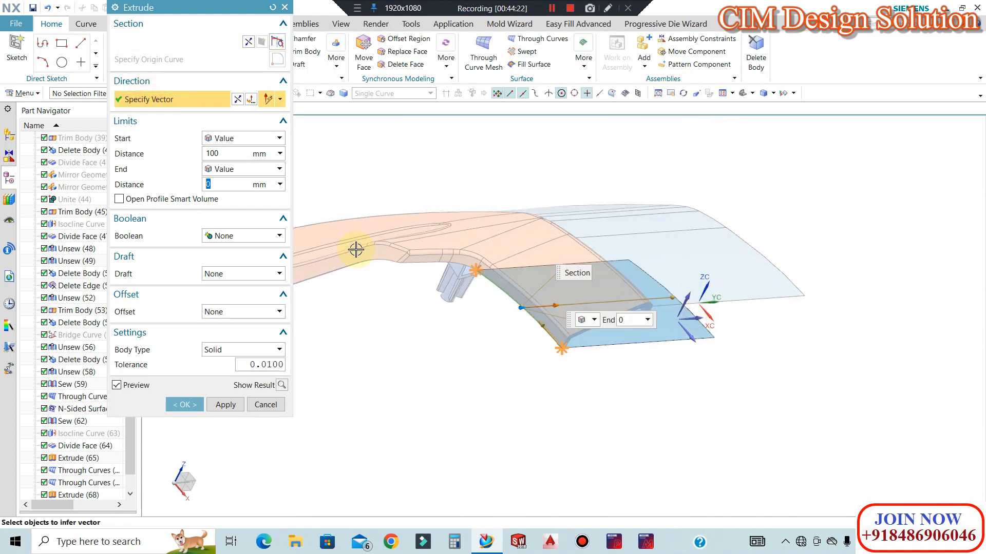
click(237, 99)
middle_drag(499, 282, 257, 233)
Add the short curved rim edge on the other side of the recess to the extrusion section.
click(165, 40)
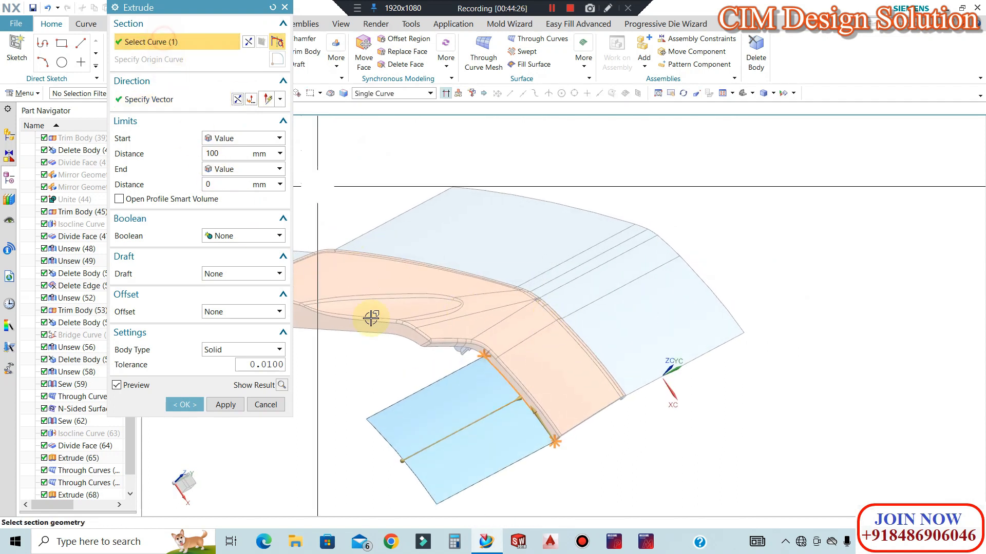
scroll(380, 326, down, 2)
middle_drag(537, 310, 598, 289)
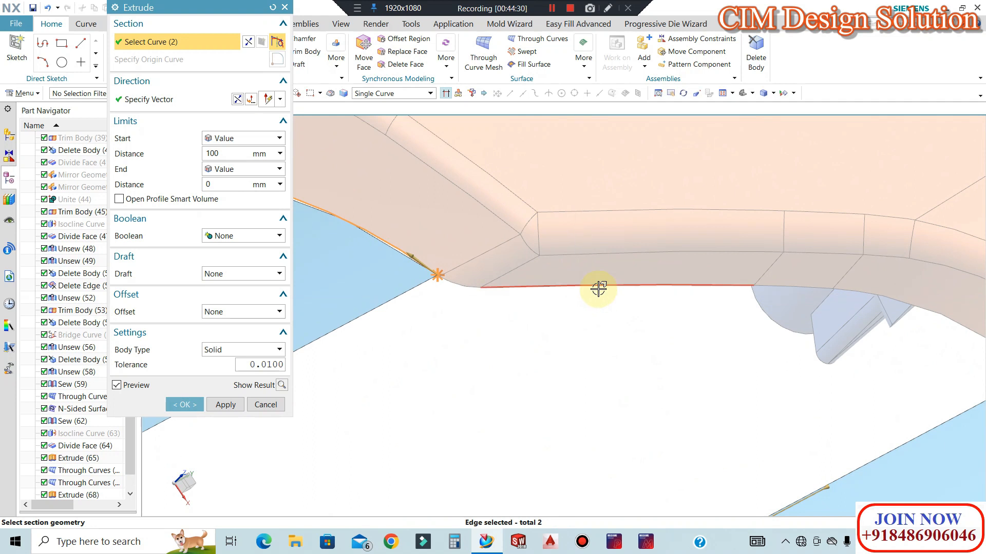
click(678, 283)
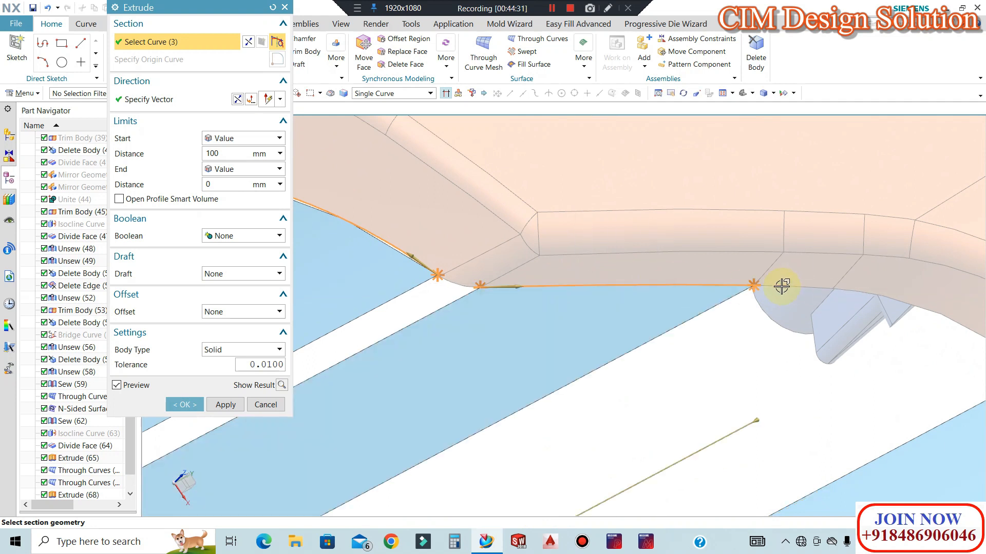
click(904, 301)
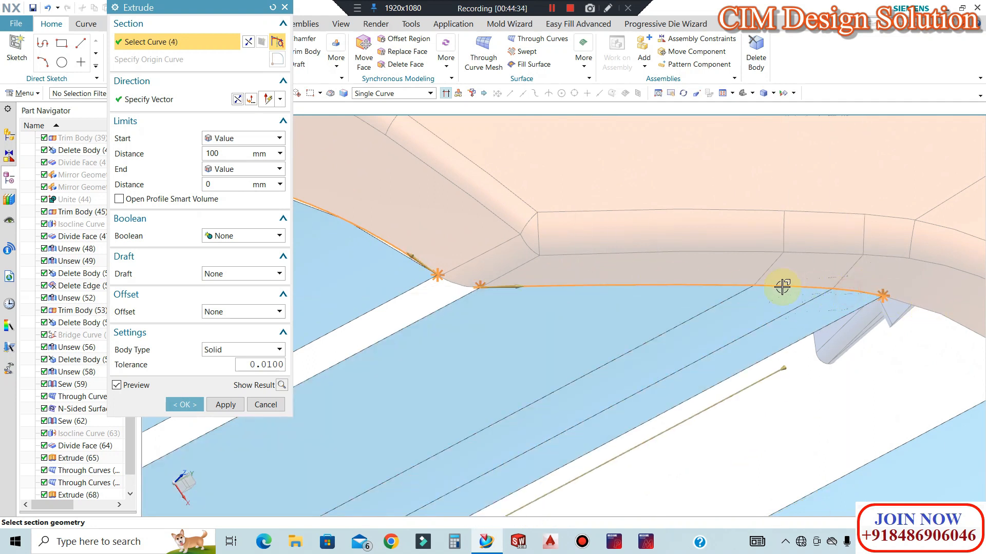
shift+click(782, 287)
shift+click(658, 286)
Set the extrusion's start distance to 200 mm.
scroll(783, 282, down, 4)
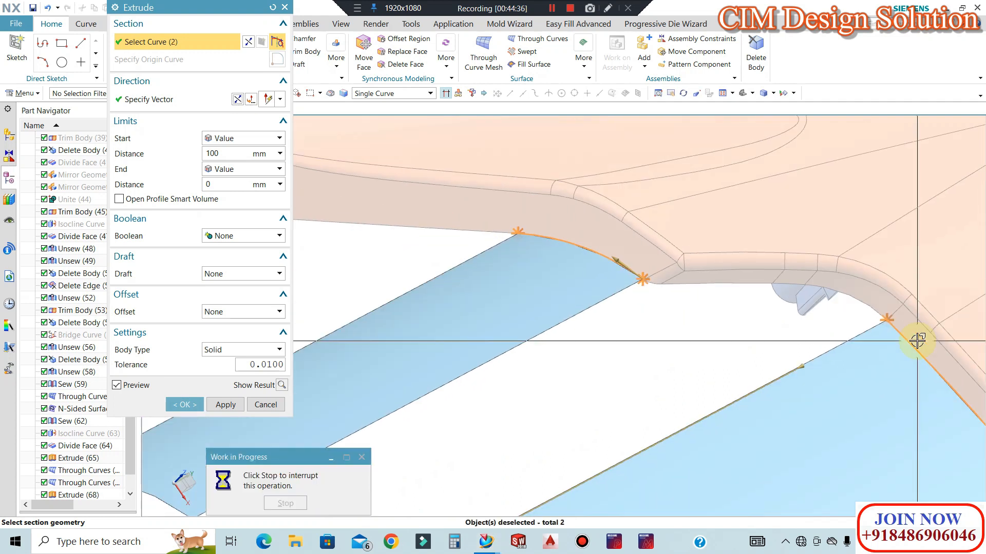
scroll(916, 340, down, 3)
middle_drag(682, 334, 287, 211)
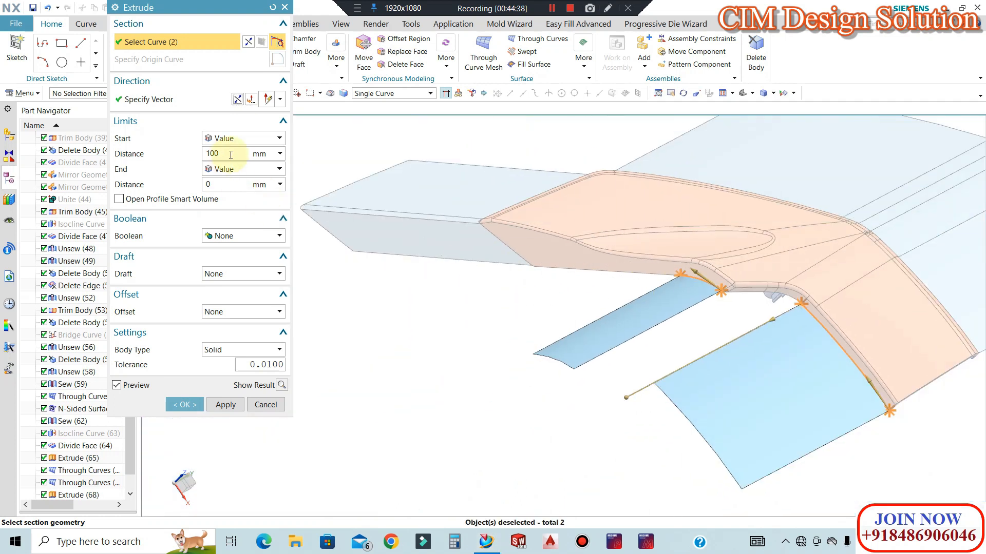
key(Return)
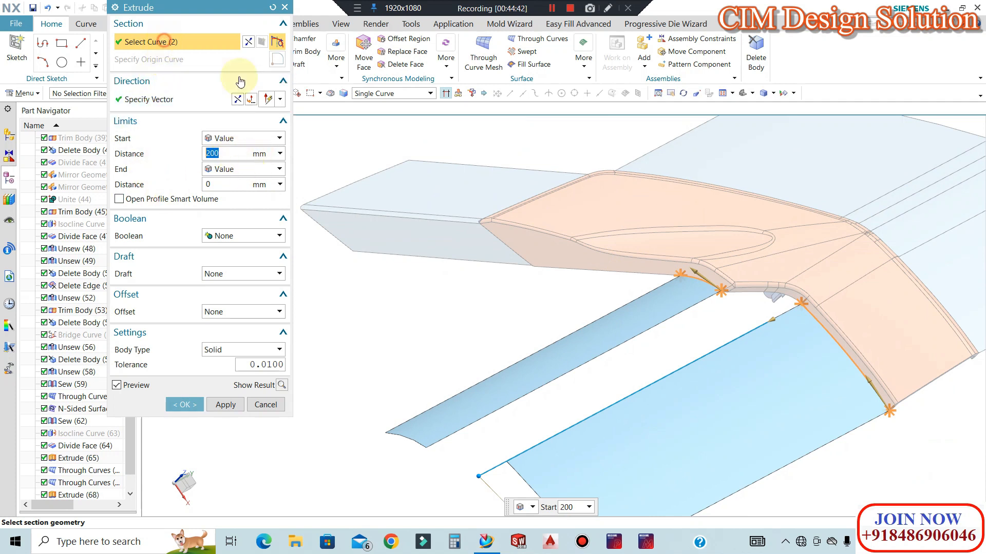
Add the long rim edge next to the short curved one to the section and create the extruded sheets.
scroll(633, 263, up, 3)
click(713, 290)
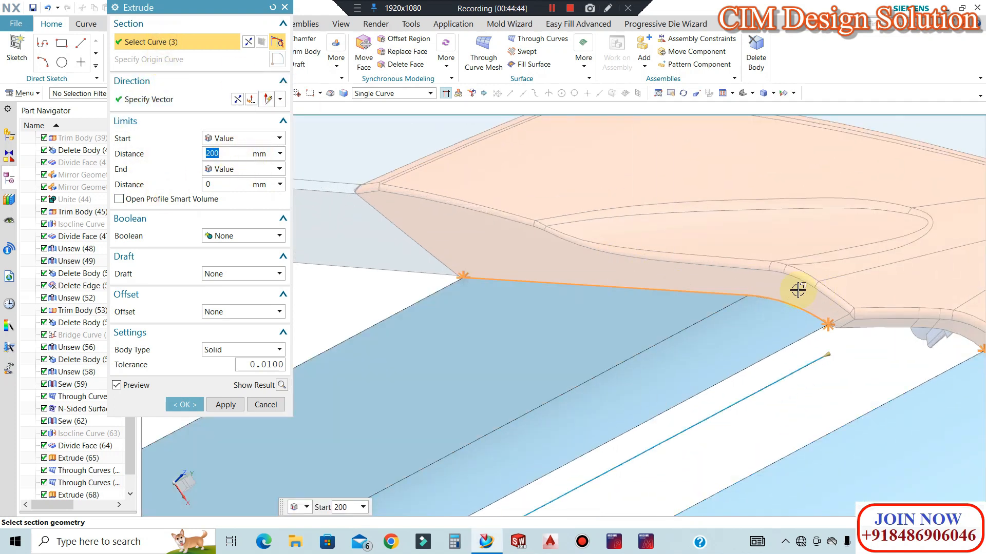
scroll(664, 236, down, 5)
click(184, 404)
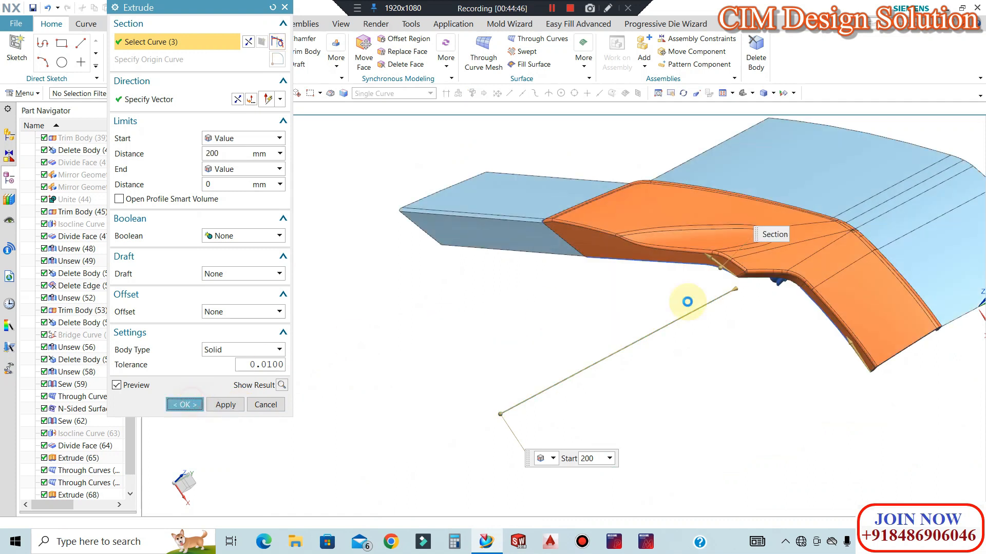
Start a Swept surface with the chain of rim edges across the gap between the two new sheets as its section.
middle_drag(741, 302, 807, 228)
scroll(808, 227, up, 3)
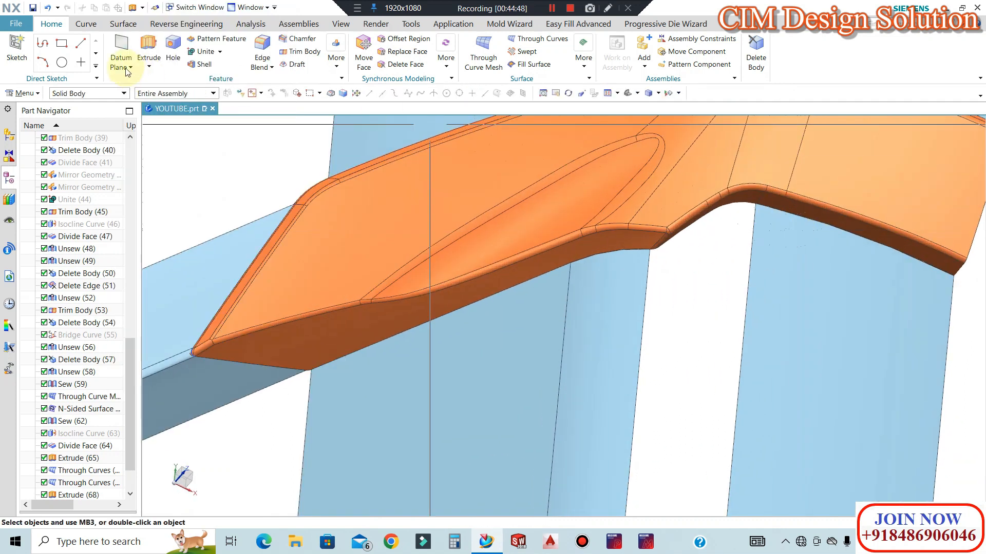
click(126, 25)
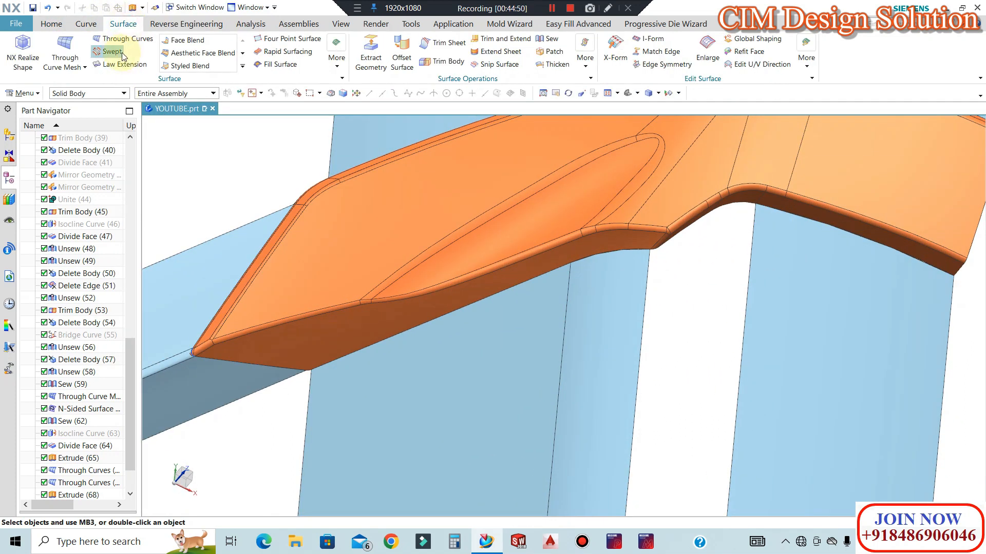
mouse_move(666, 264)
middle_down()
mouse_move(676, 281)
mouse_move(656, 269)
mouse_move(651, 248)
mouse_move(666, 245)
middle_up()
scroll(642, 254, up, 2)
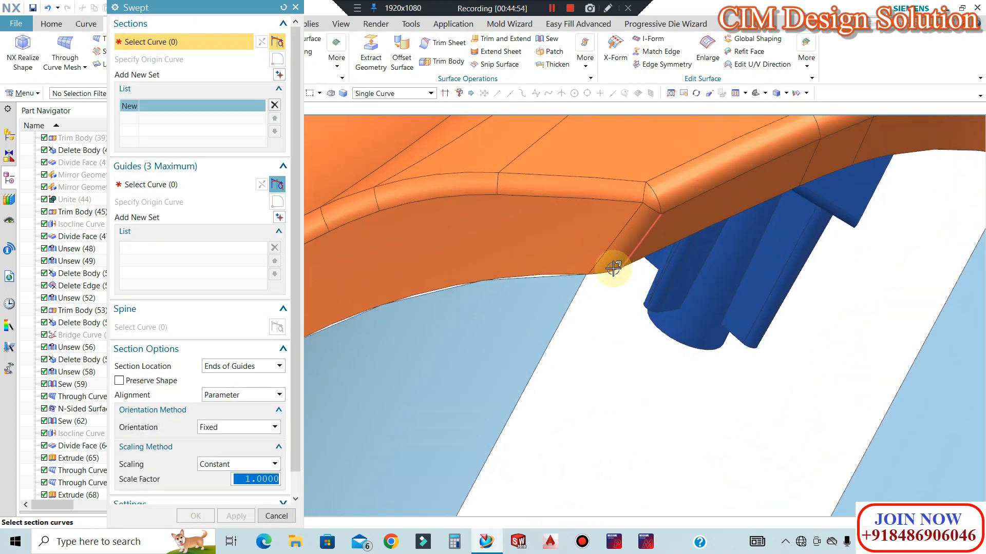
middle_drag(620, 272, 616, 270)
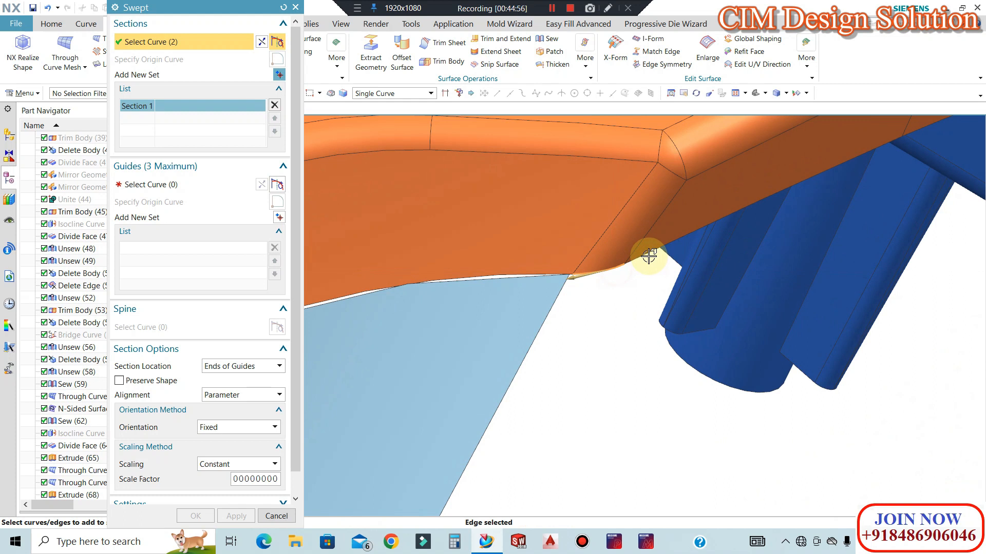
middle_drag(525, 247, 744, 176)
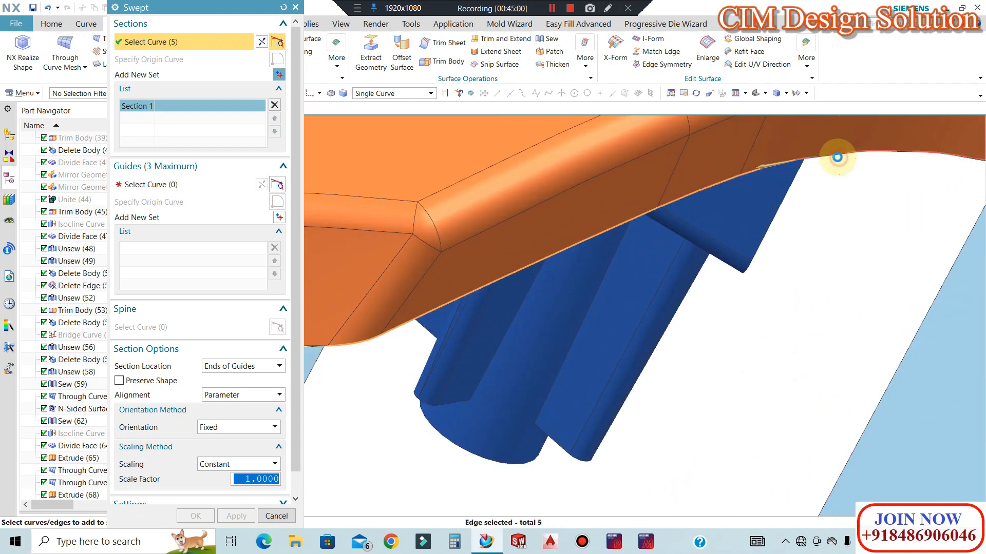
scroll(798, 166, down, 3)
Use the facing side edges of the two neighbouring extruded sheets as two separate guides for the Swept surface.
click(159, 186)
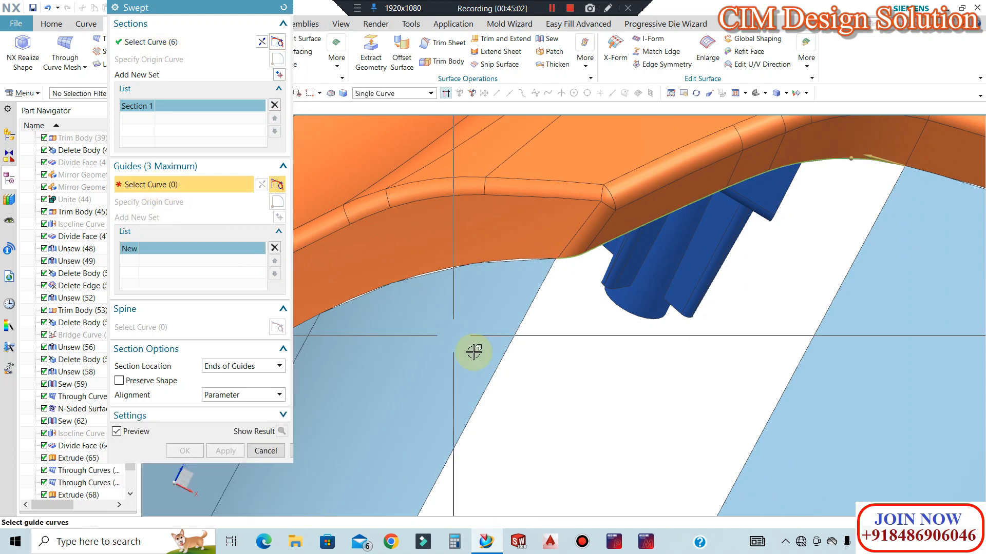
click(495, 374)
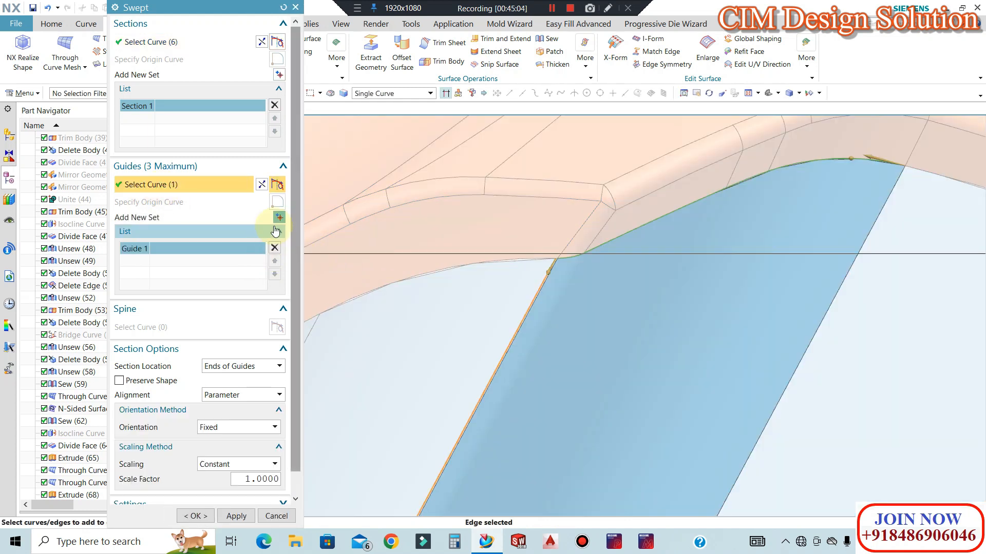
middle_click(548, 314)
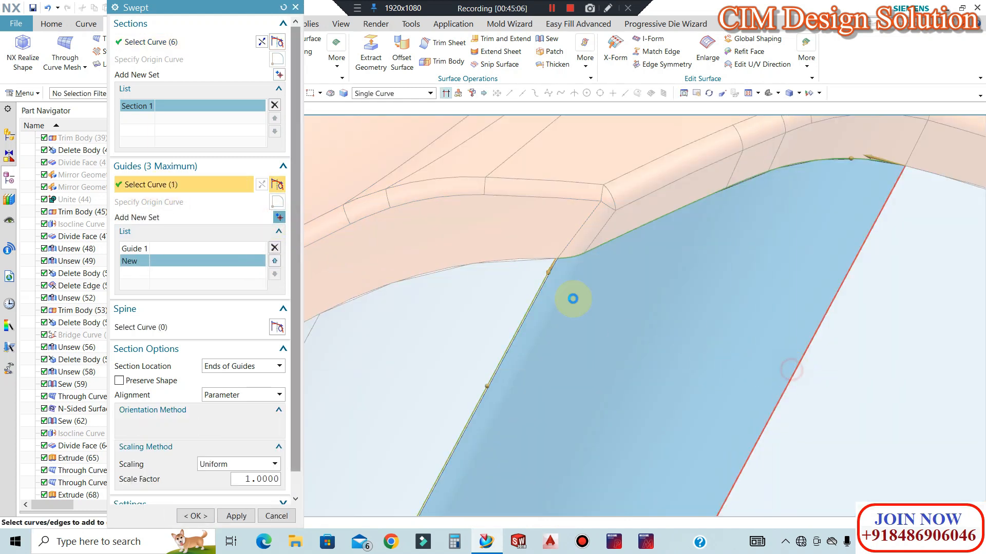
Add the missing short rim edge at the first guide's corner to the Swept section.
click(545, 256)
scroll(561, 259, up, 4)
click(154, 41)
click(549, 254)
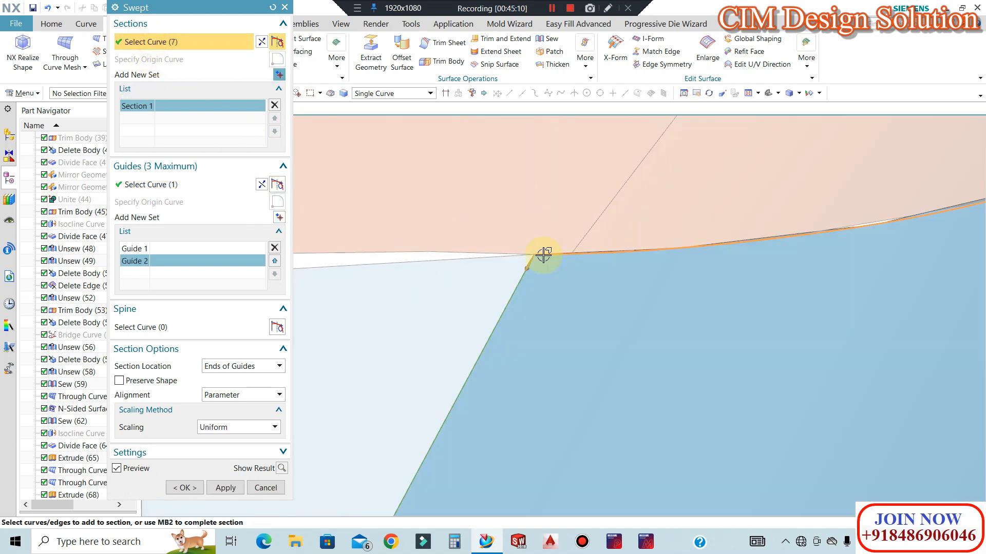
scroll(558, 193, down, 3)
scroll(579, 193, down, 2)
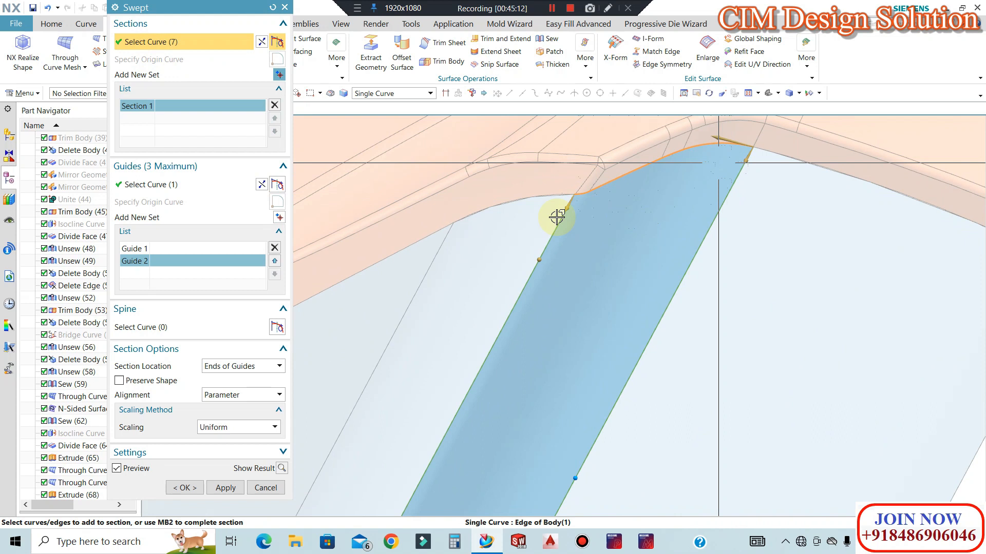
With Preserve Shape off, remove three short rim edges at one guide's corner from the Swept section and create the surface.
click(155, 383)
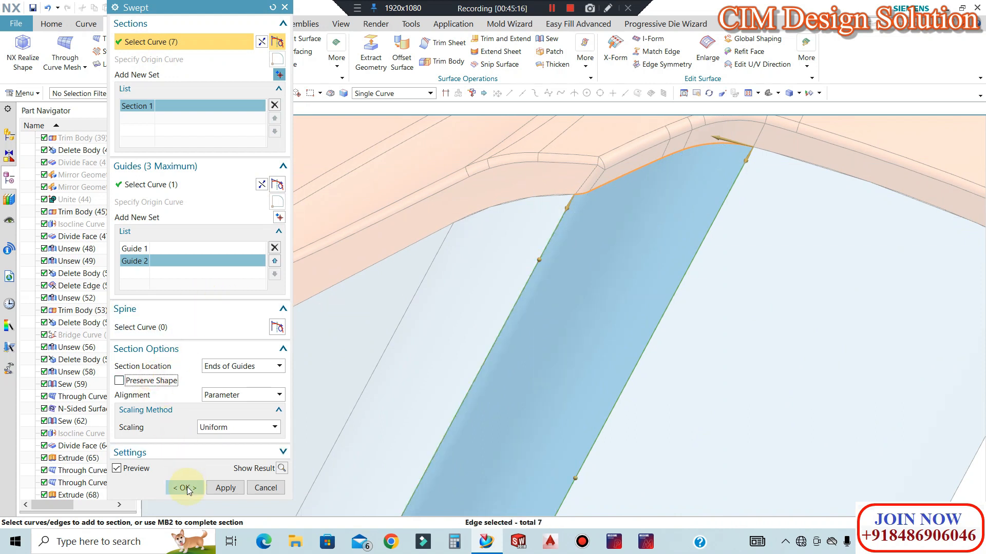
scroll(578, 187, up, 5)
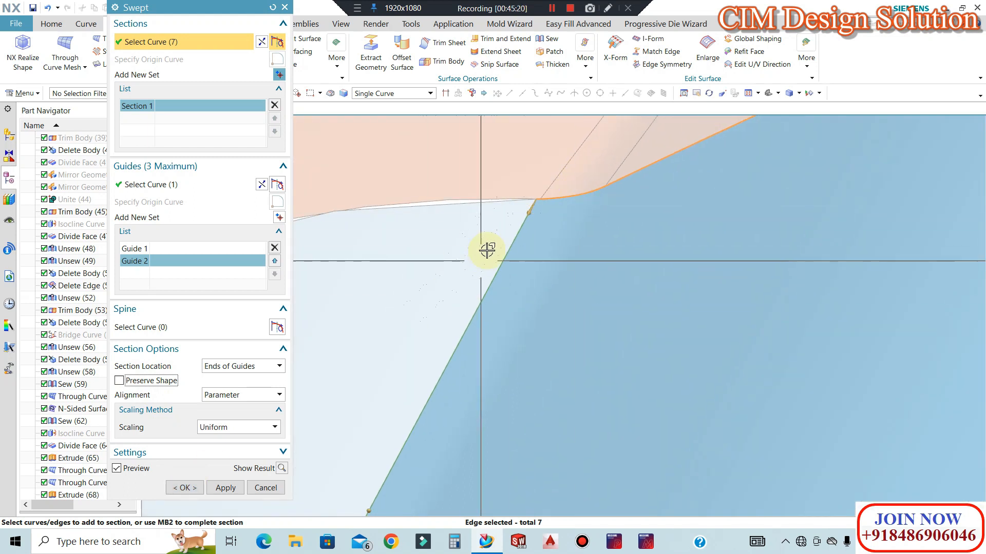
scroll(571, 209, up, 2)
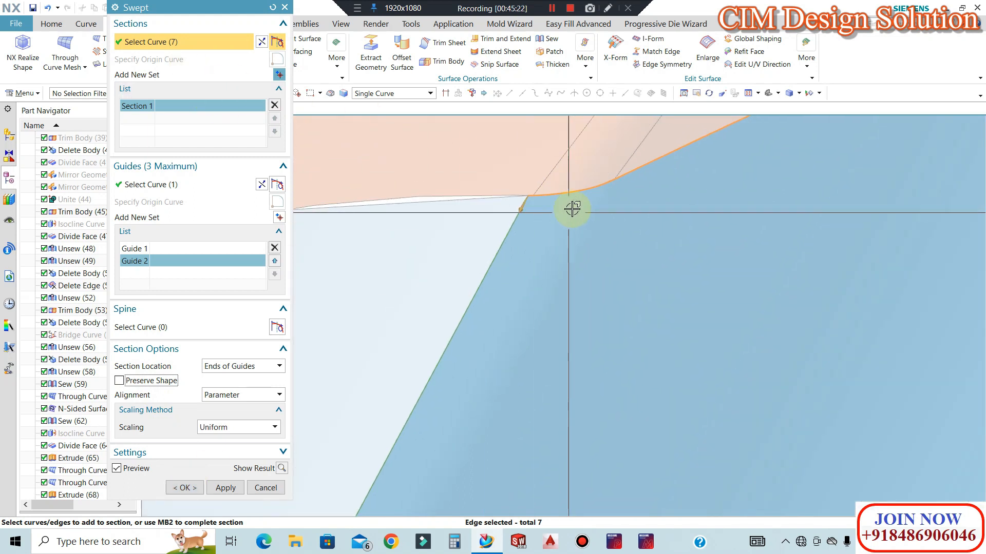
shift+click(550, 189)
shift+click(521, 190)
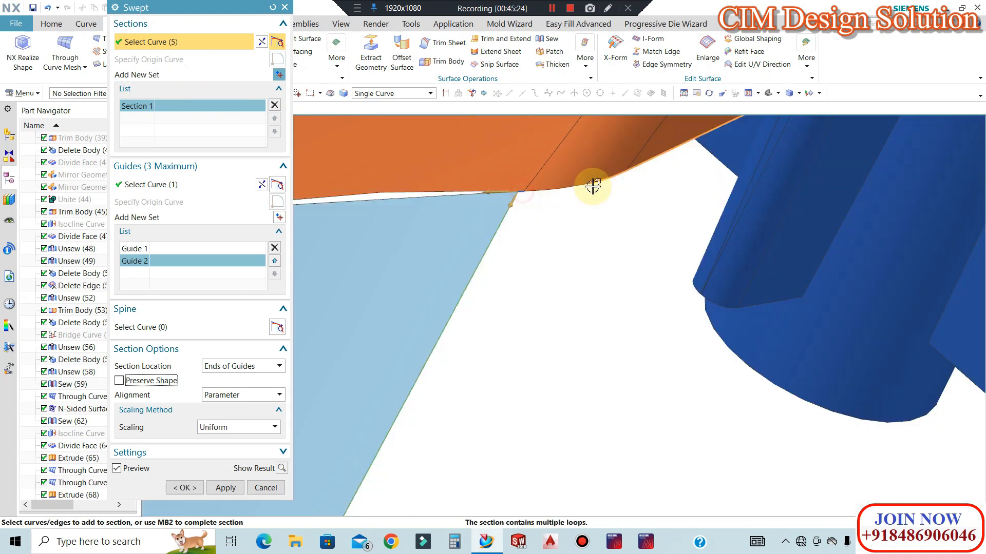
shift+click(600, 183)
shift+click(524, 258)
scroll(656, 152, down, 3)
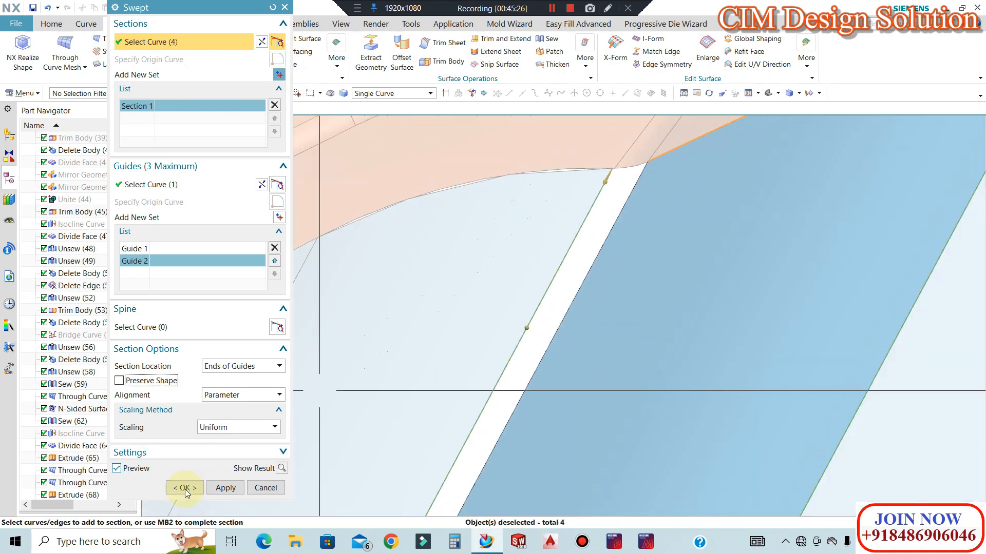
click(185, 488)
Start another Swept surface with the three short rim edges across the remaining narrow gap as its section.
scroll(719, 211, down, 4)
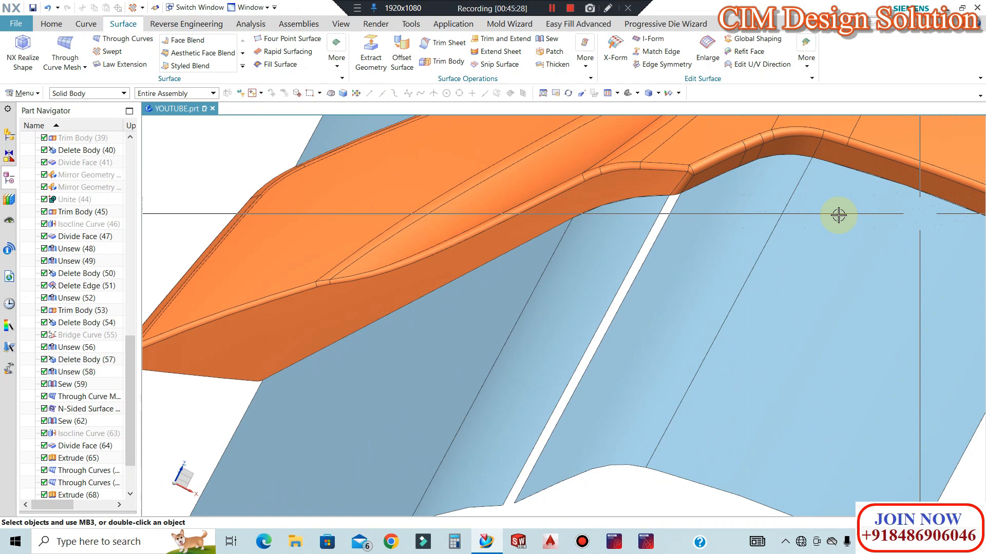
scroll(724, 202, up, 4)
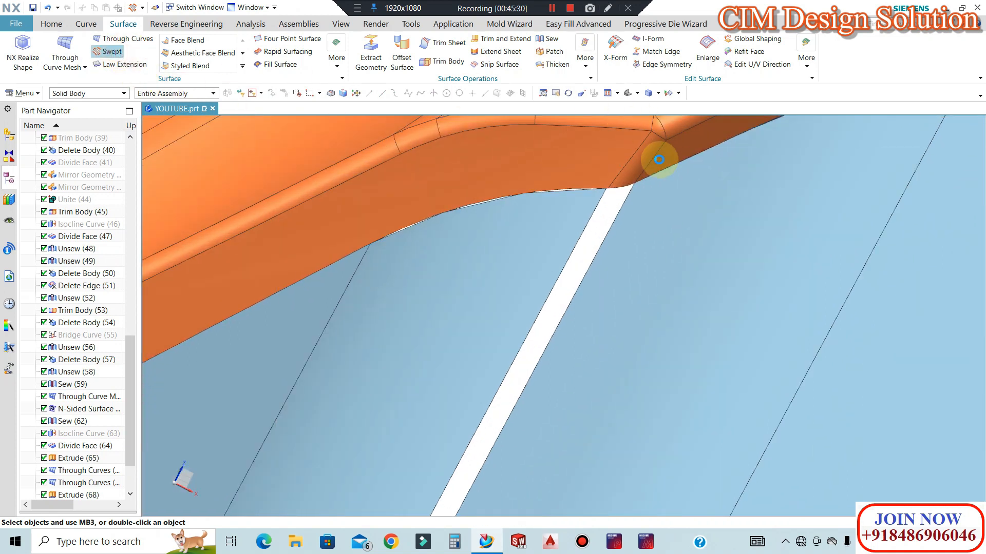
scroll(612, 190, up, 10)
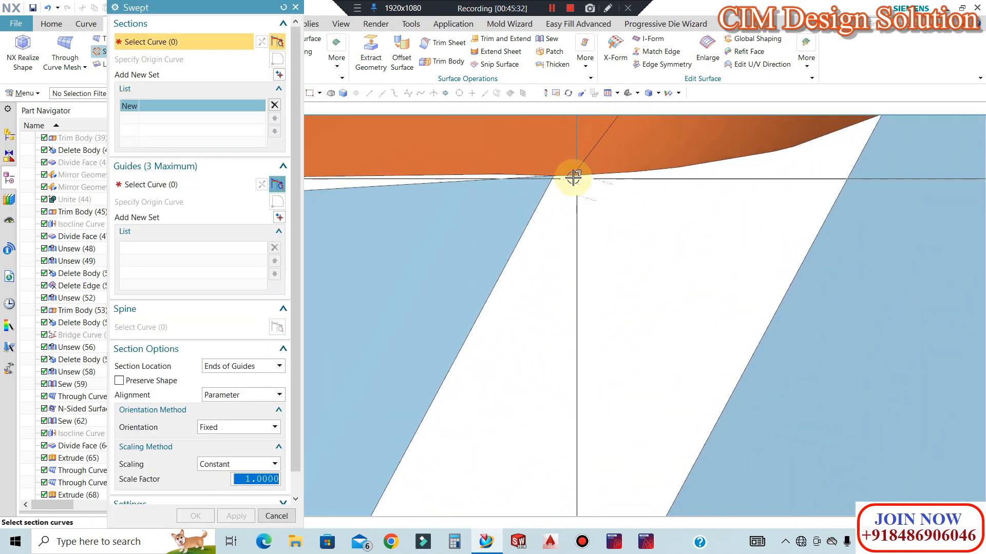
scroll(735, 196, down, 3)
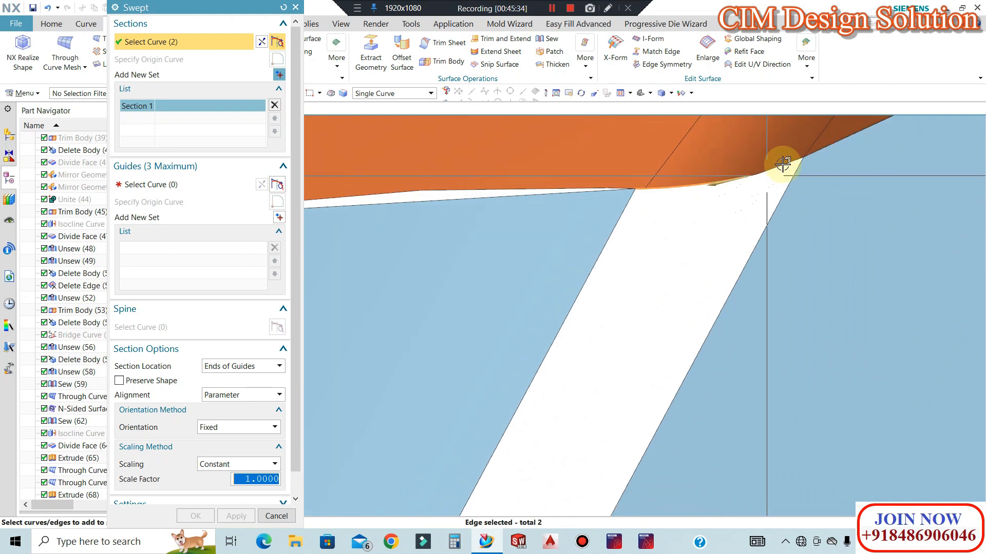
Use the two facing side edges of the narrow gap as separate guides and create the Swept surface.
click(202, 185)
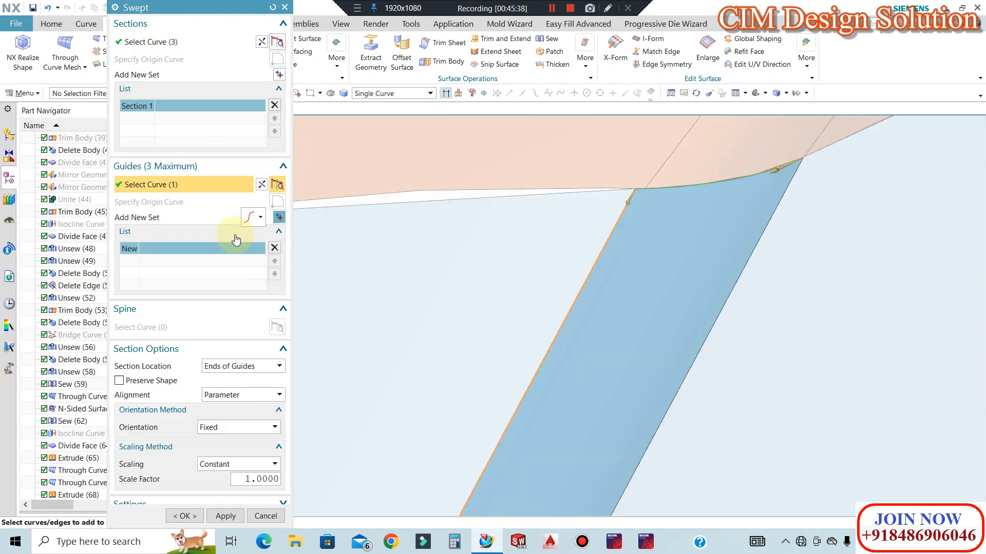
click(278, 218)
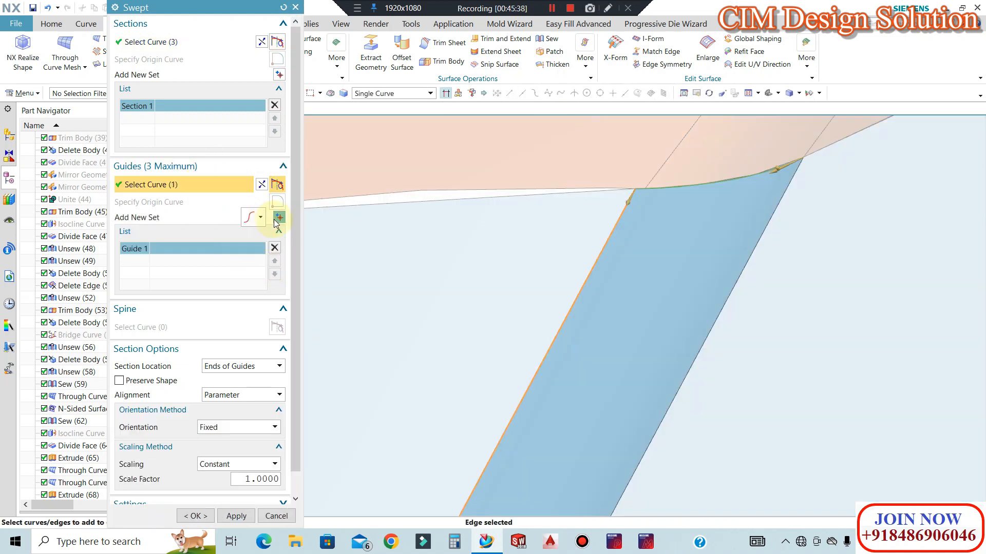
click(715, 313)
scroll(794, 182, down, 7)
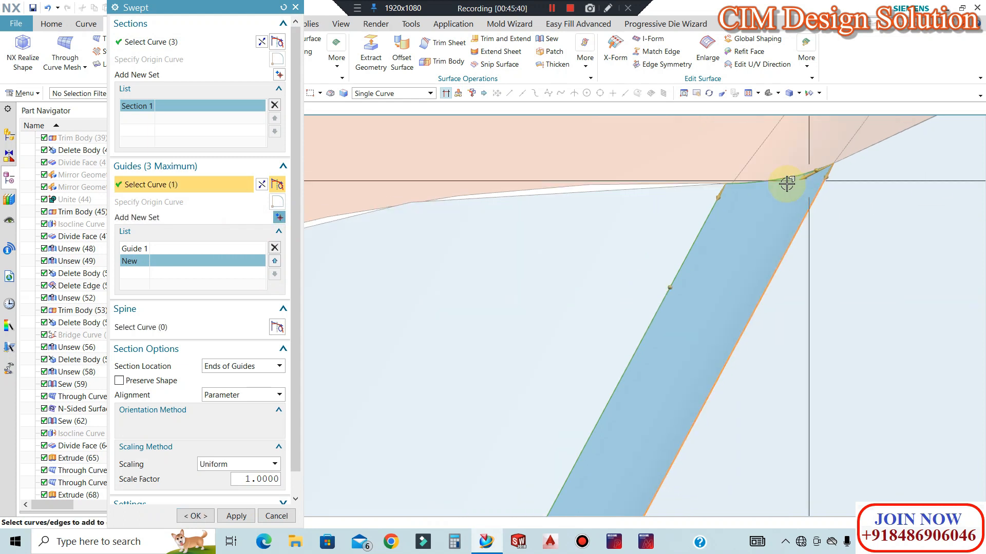
scroll(714, 186, down, 3)
click(194, 484)
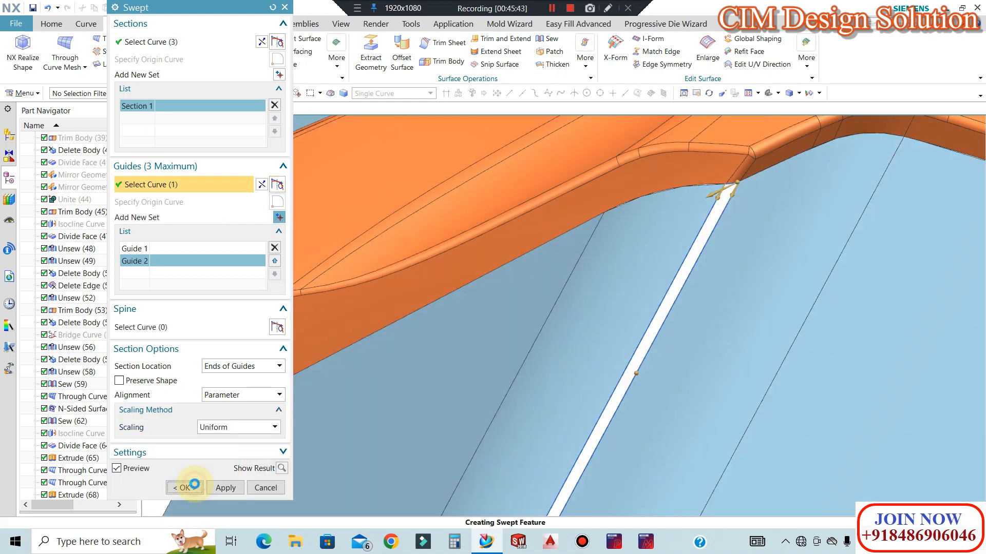
Delete the Extrude (70) sheet along the lower rim edge of the part's pointed end.
middle_drag(679, 222, 832, 213)
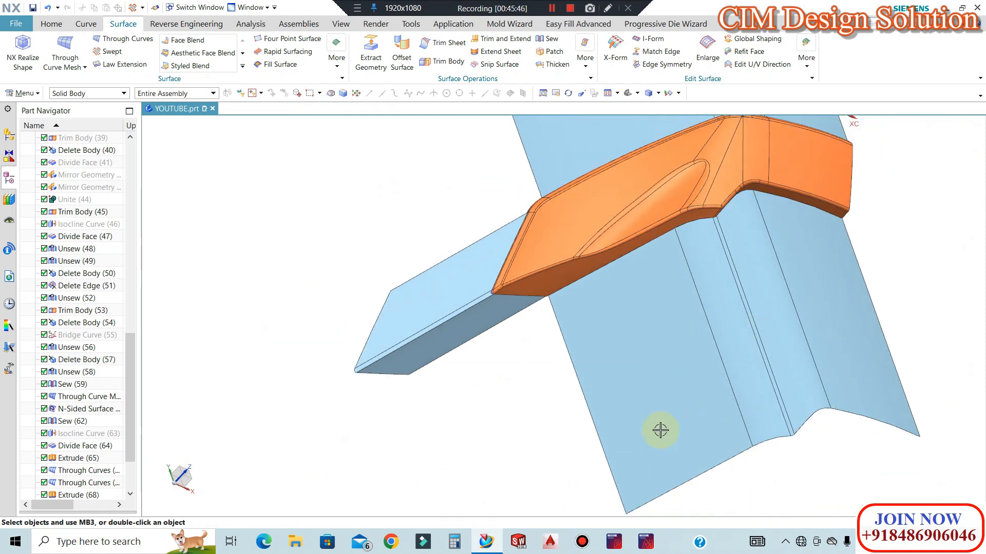
middle_drag(657, 429, 528, 275)
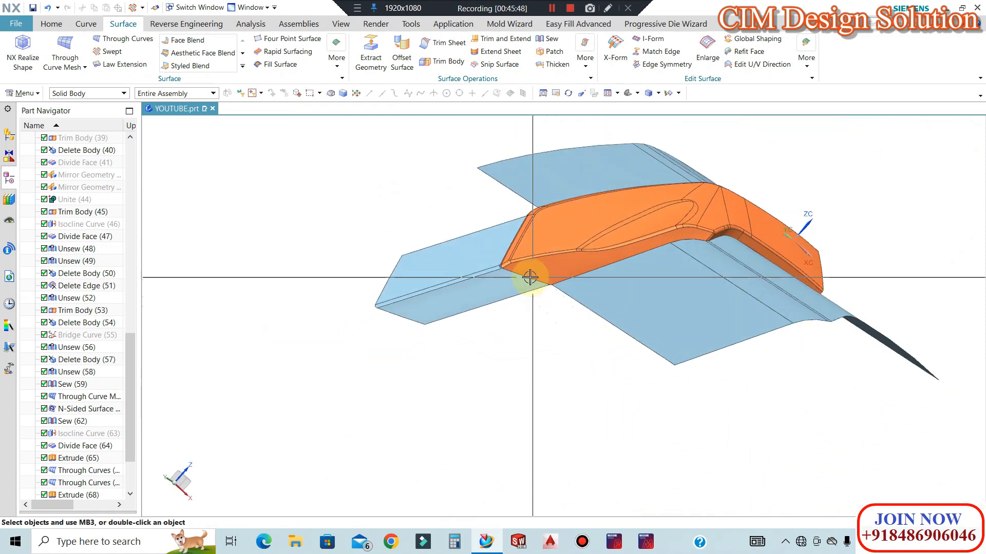
scroll(502, 285, up, 5)
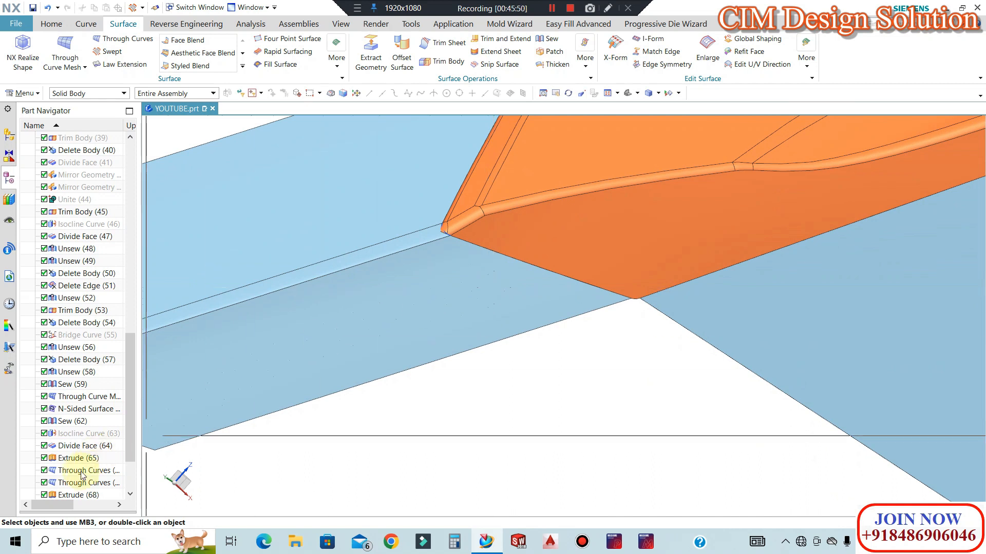
scroll(73, 476, down, 2)
click(68, 444)
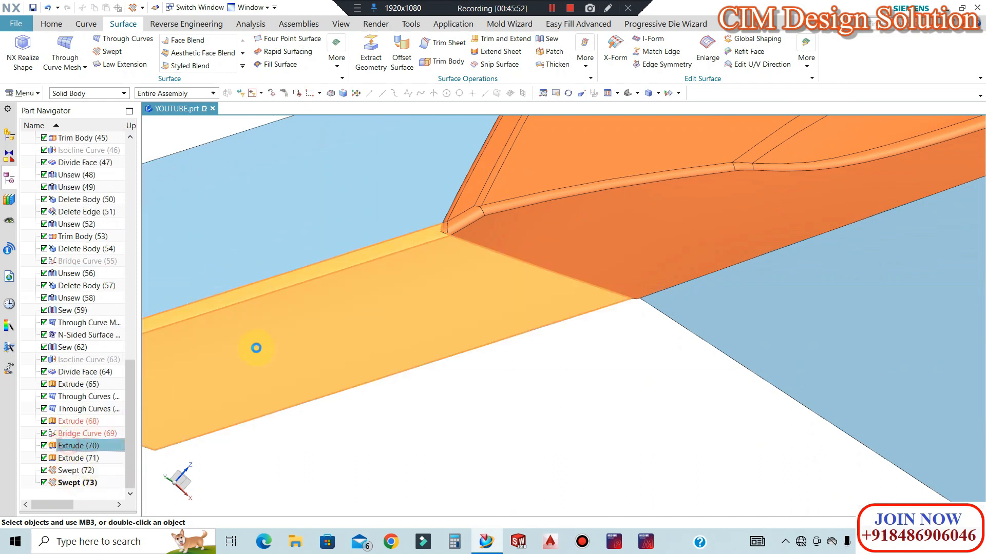
key(Escape)
click(75, 446)
right_click(74, 447)
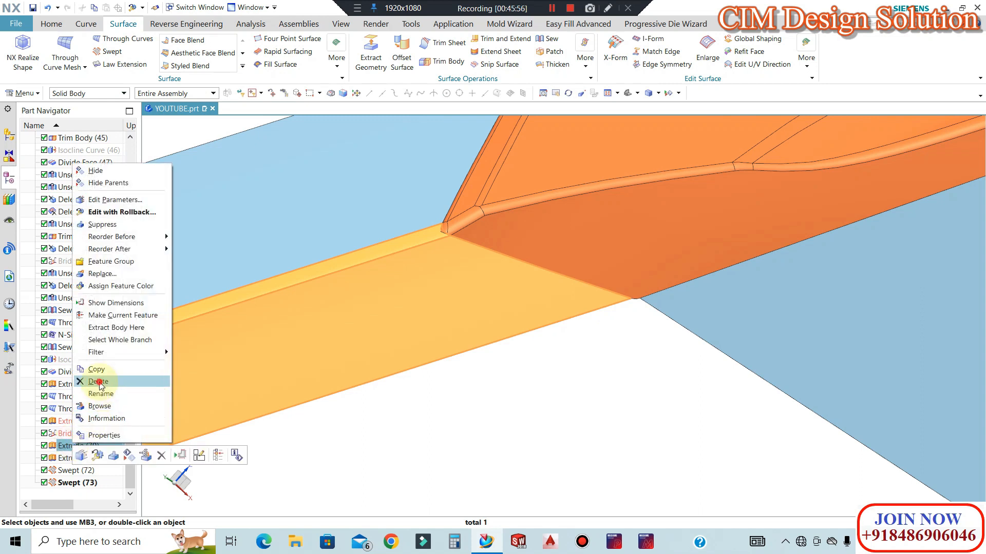
click(90, 379)
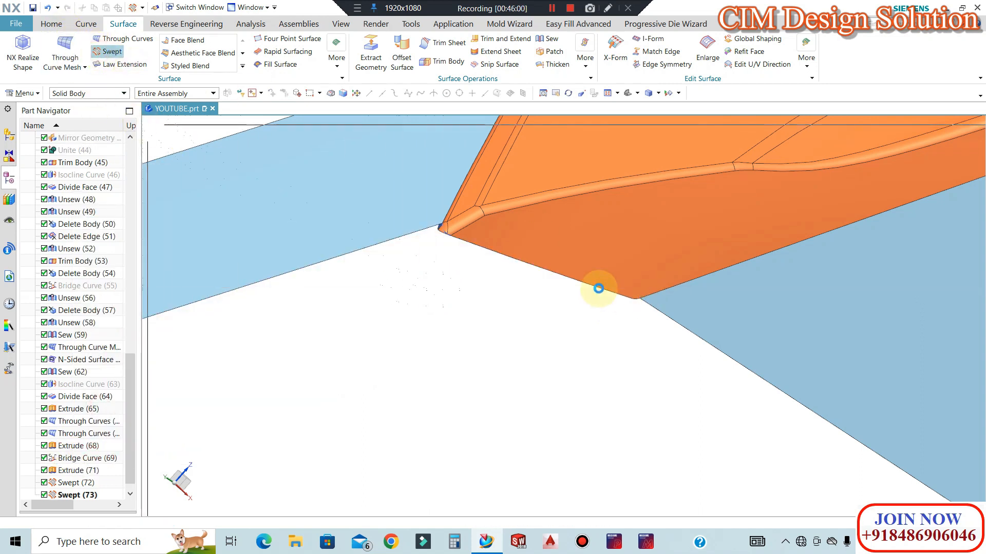
Start a Swept surface with the long lower rim edge at the part's pointed end as its section.
click(501, 249)
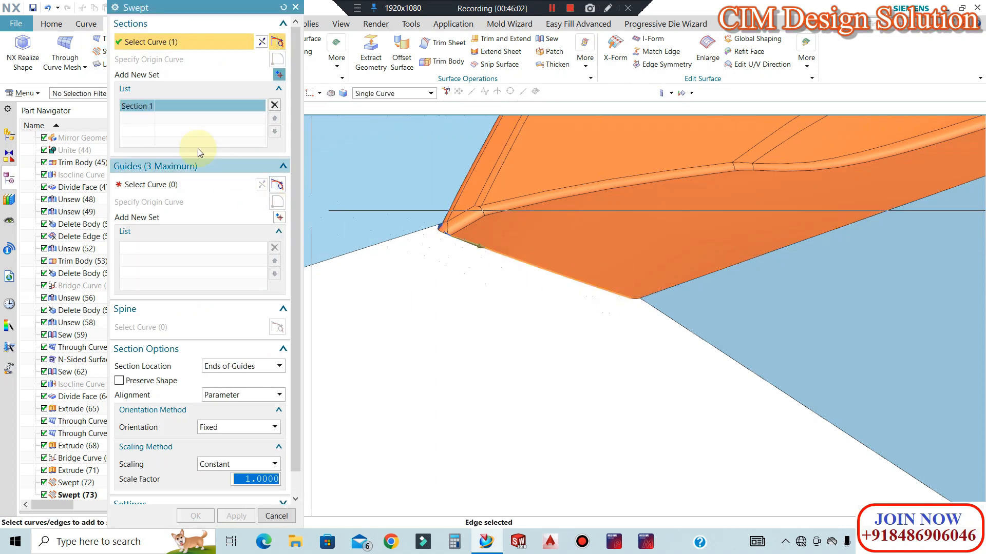
click(181, 185)
scroll(645, 301, up, 2)
click(627, 297)
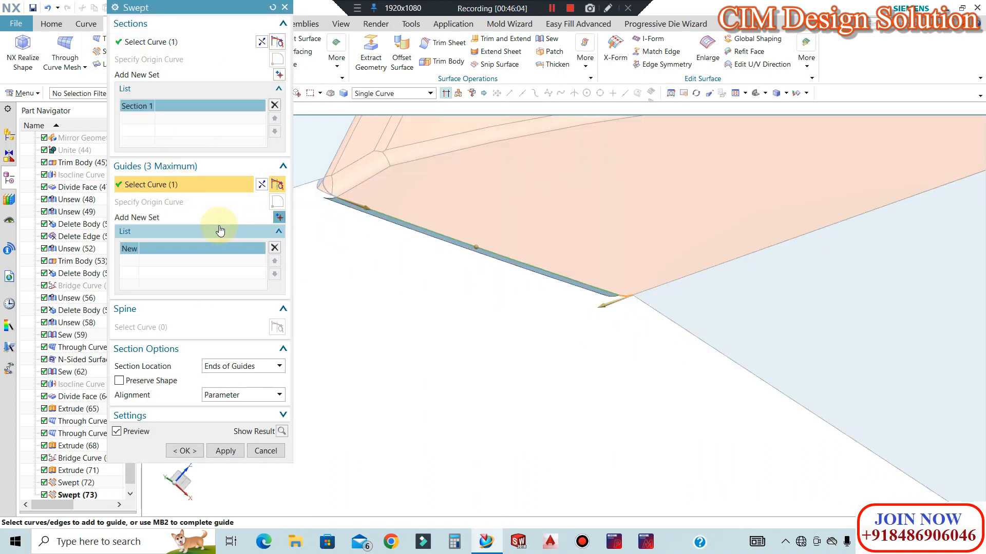
scroll(647, 302, up, 2)
shift+click(611, 295)
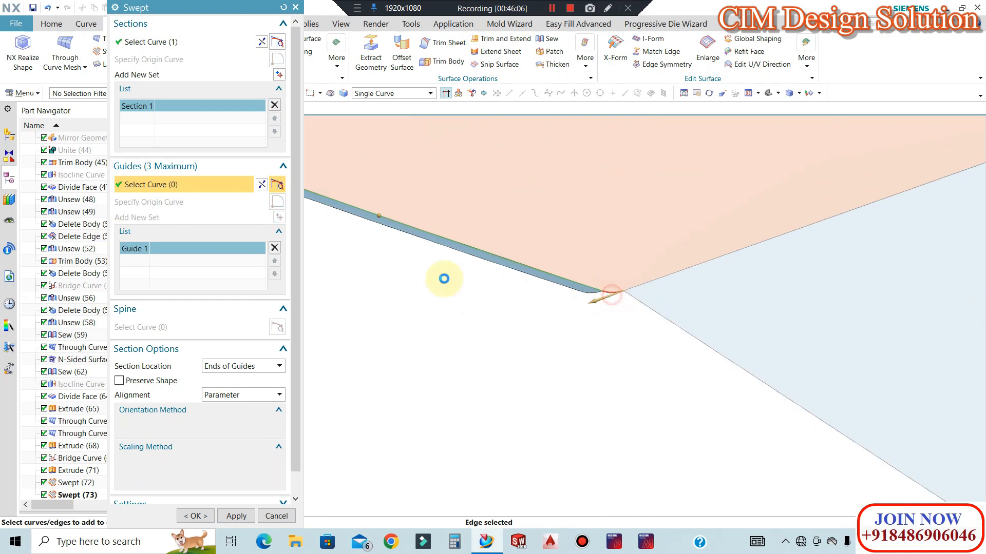
Add the short corner edge to the section, use the adjoining sheet's side edge as the guide and create the Swept surface.
click(154, 42)
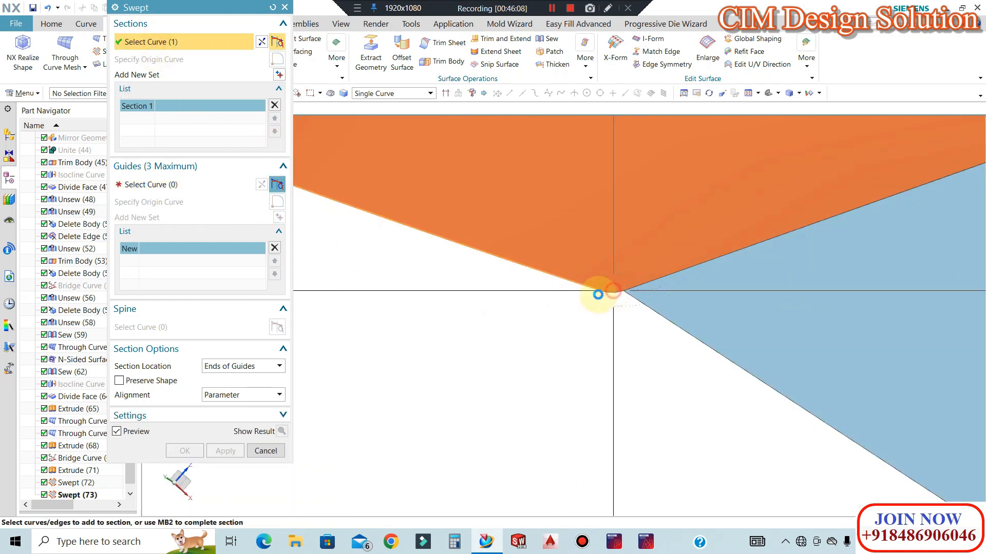
click(137, 189)
click(732, 363)
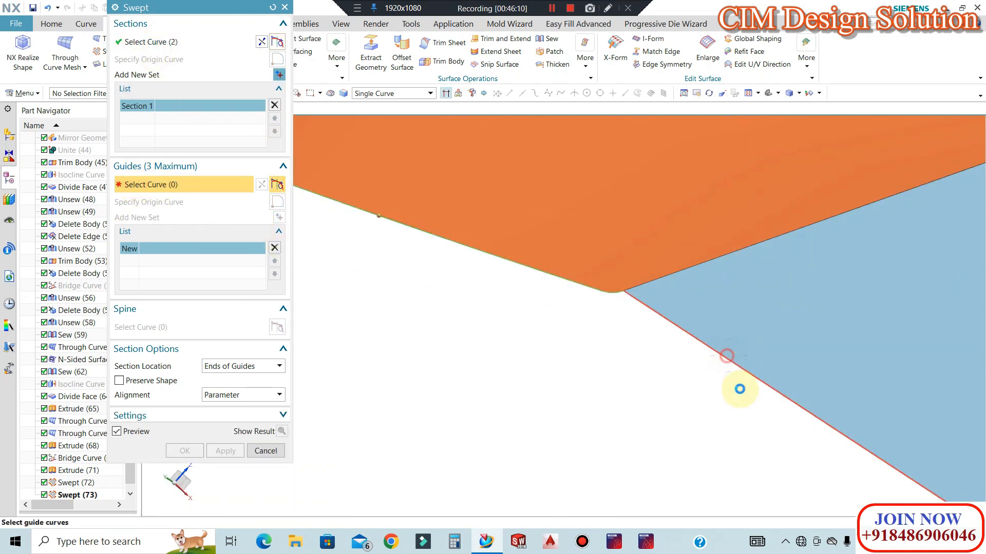
click(191, 515)
Edit the new Swept surface at the pointed end, toggle its Preserve Shape option and accept the change.
middle_drag(449, 290, 379, 307)
scroll(499, 273, down, 5)
middle_drag(498, 274, 467, 286)
scroll(466, 283, up, 3)
scroll(57, 488, down, 2)
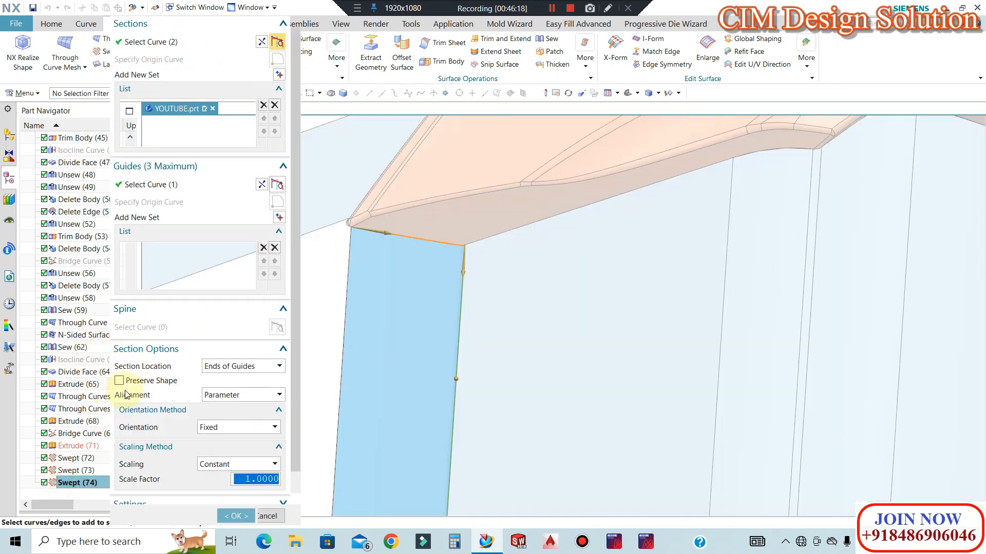
click(132, 380)
click(232, 519)
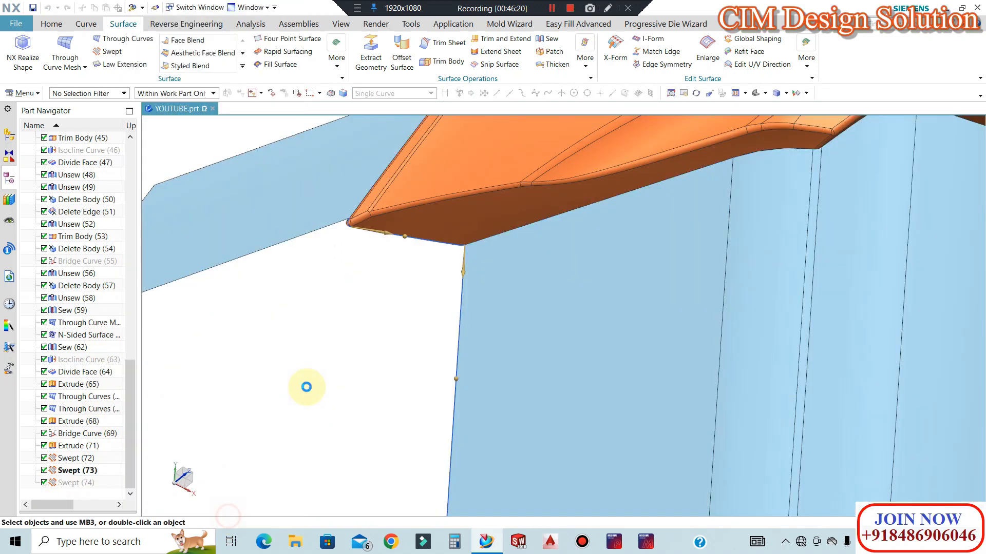
Inspect the radius of the narrow Swept face near the rim corner with dynamic Geometric Properties.
middle_drag(396, 264, 726, 137)
scroll(562, 212, down, 5)
mouse_move(510, 218)
middle_down()
mouse_move(501, 222)
mouse_move(507, 210)
middle_up()
scroll(402, 221, up, 5)
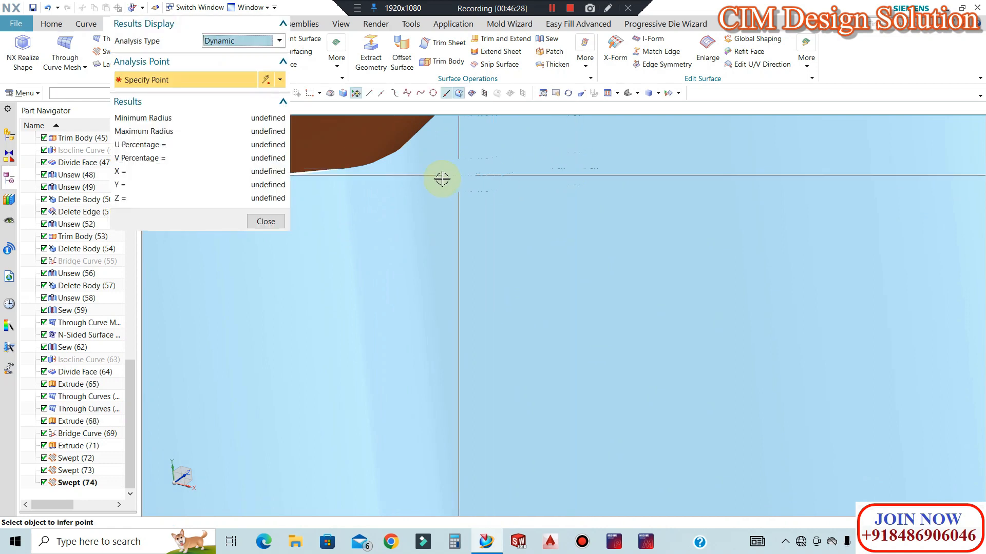
scroll(385, 218, up, 4)
scroll(488, 209, down, 4)
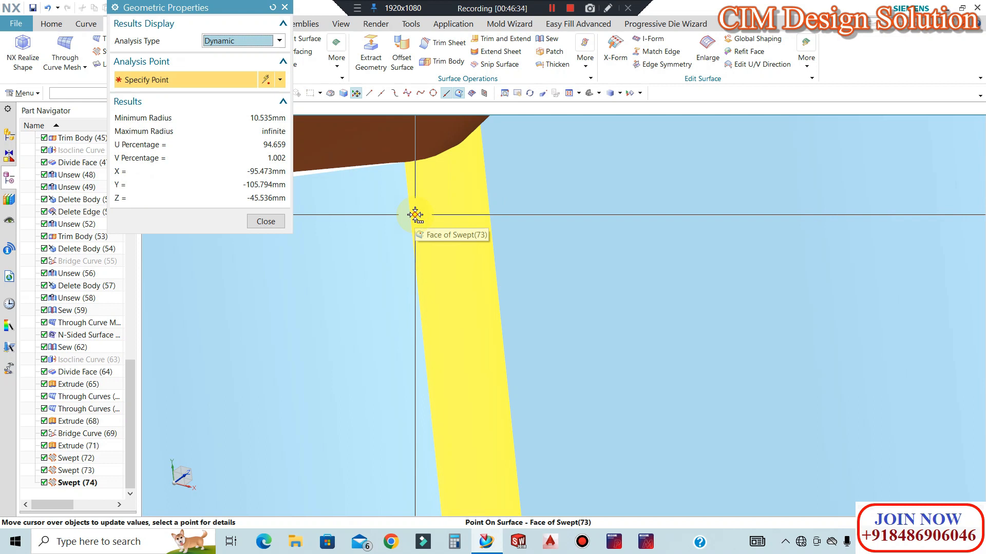
key(Escape)
Try to sweep the curved tip edge using the facing side edges of the two neighbouring sheets as separate guides.
middle_drag(535, 211, 446, 343)
mouse_move(420, 376)
middle_down()
mouse_move(434, 241)
mouse_move(451, 193)
mouse_move(519, 193)
mouse_move(556, 253)
mouse_move(544, 269)
mouse_move(530, 249)
mouse_move(554, 247)
mouse_move(467, 186)
mouse_move(577, 216)
mouse_move(403, 200)
middle_up()
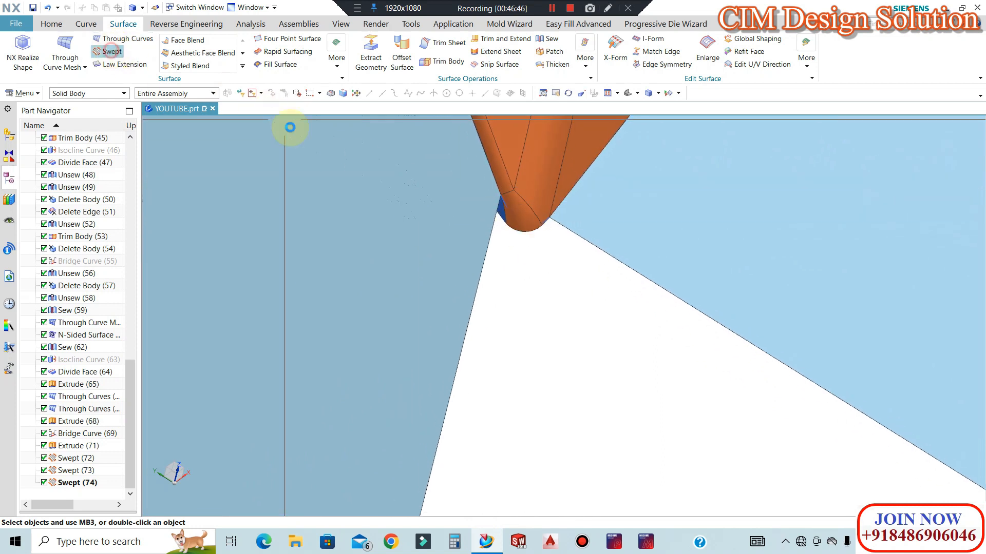
click(506, 207)
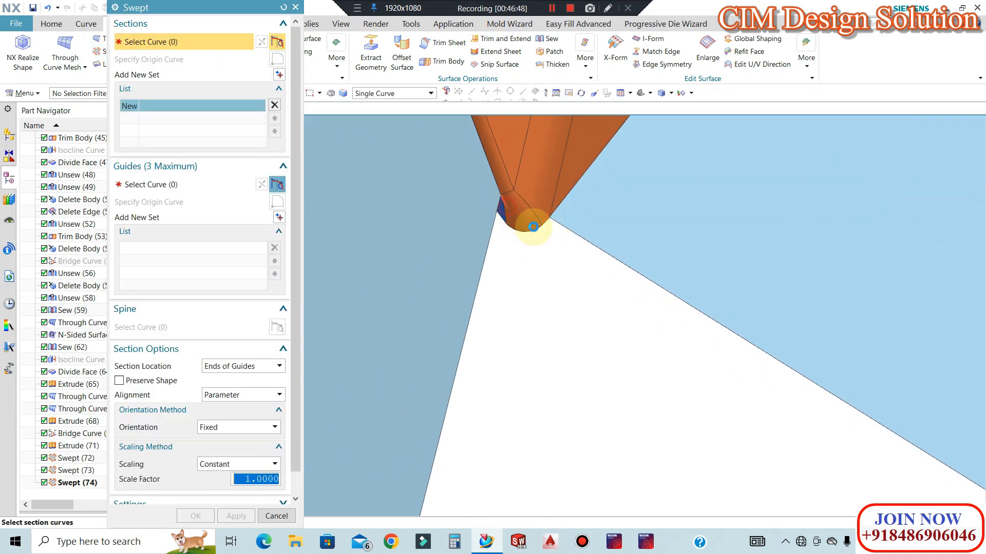
click(186, 186)
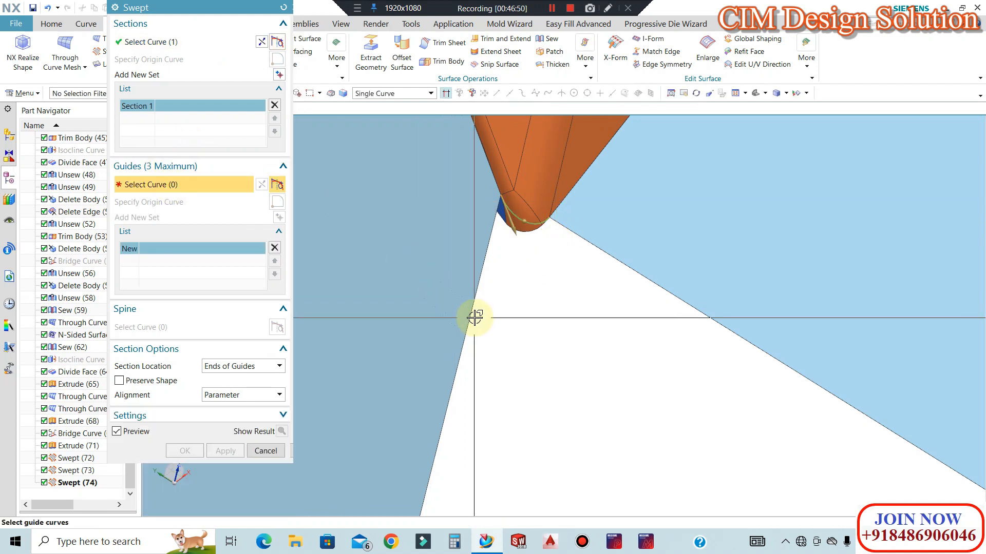
click(467, 315)
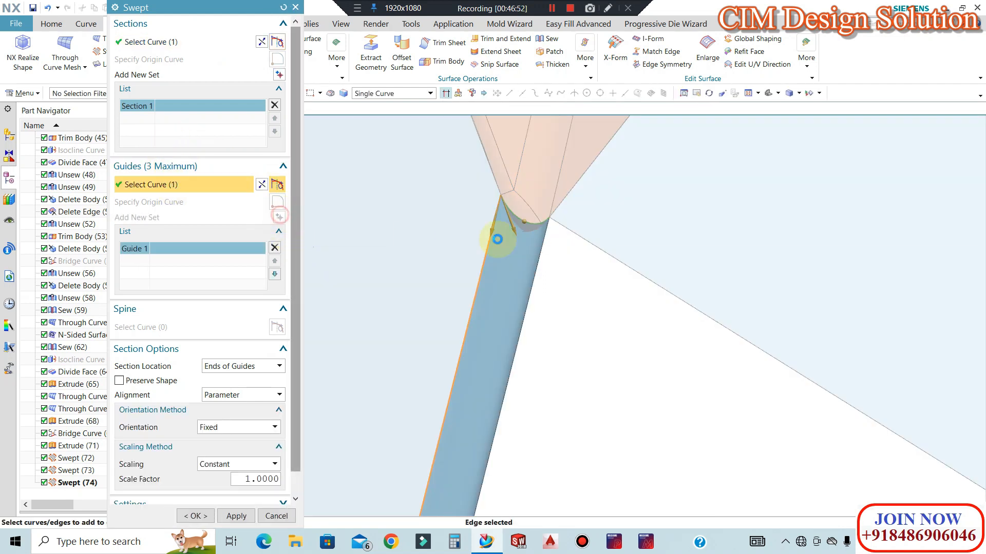
click(584, 241)
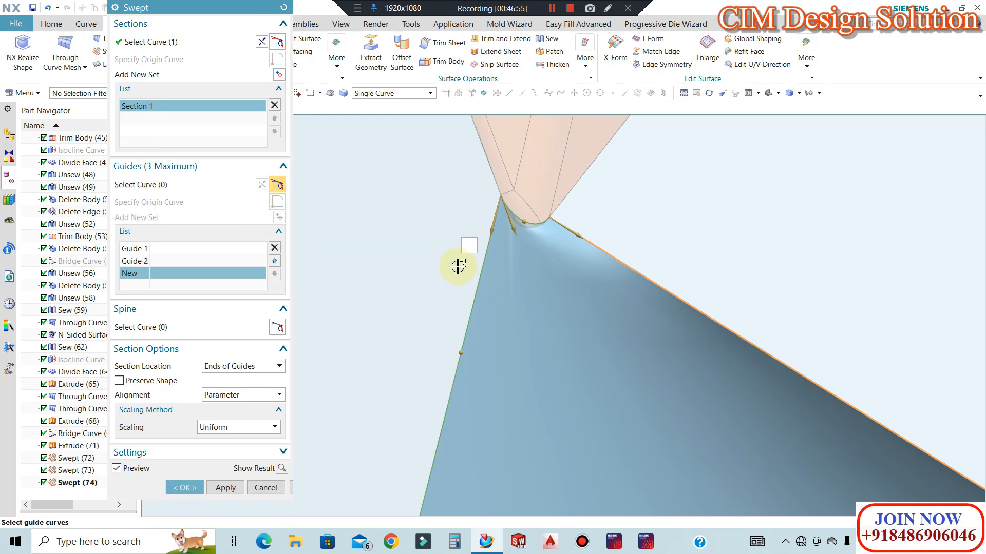
middle_click(467, 260)
middle_drag(466, 259, 614, 248)
scroll(717, 251, down, 1)
scroll(695, 262, up, 9)
scroll(571, 231, down, 5)
scroll(639, 282, down, 4)
Trim the outer ends of the five sheets running from the long rim edge with a new plane normal to YC.
middle_drag(636, 293, 722, 212)
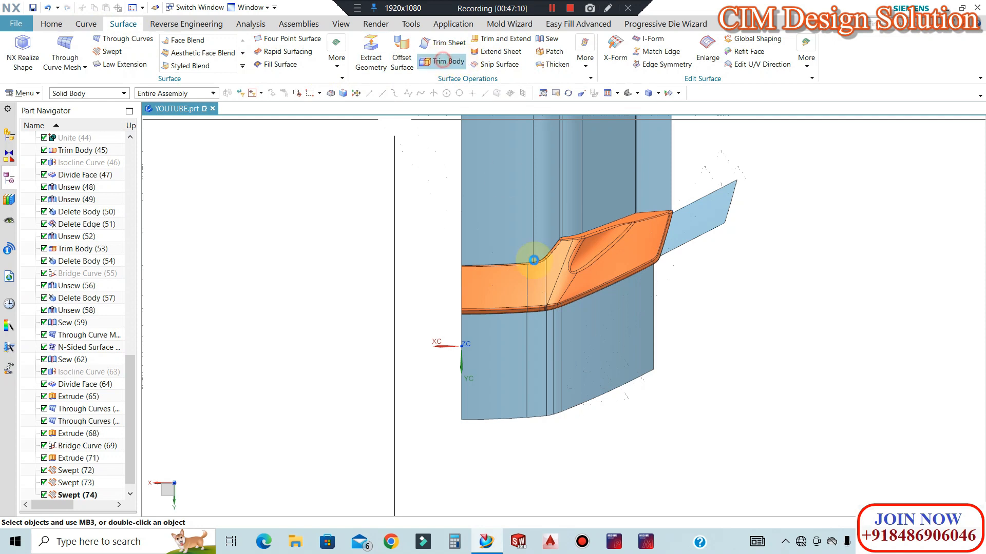
click(502, 363)
click(536, 372)
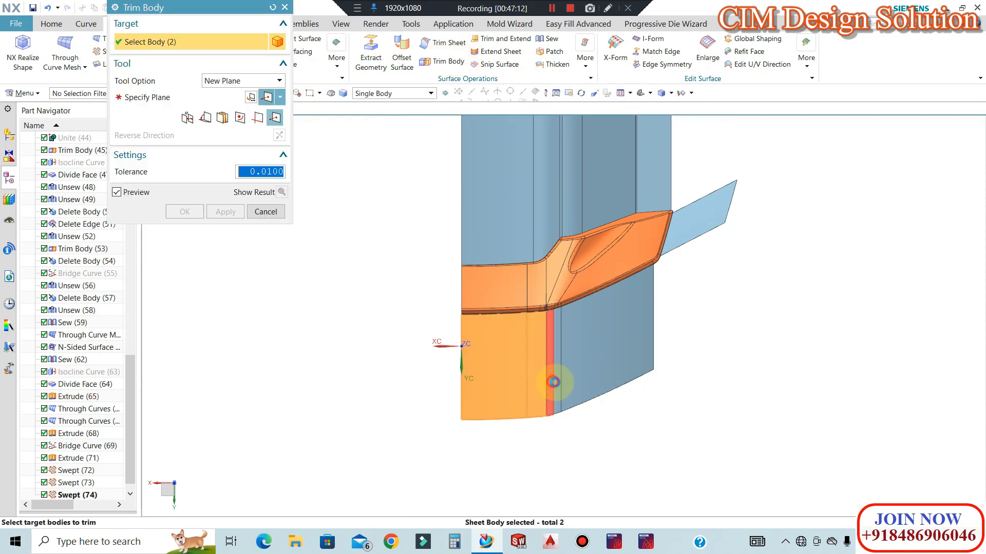
click(561, 384)
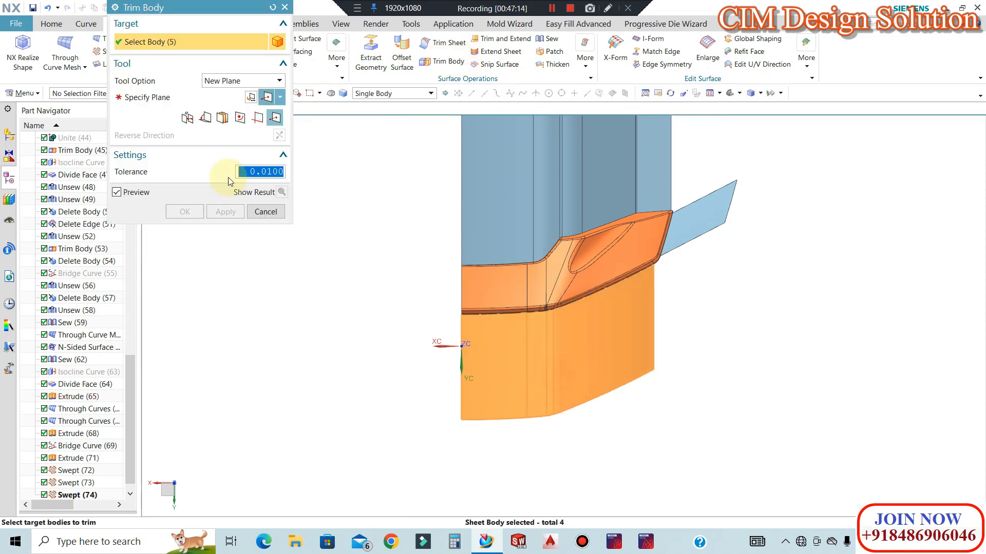
click(280, 99)
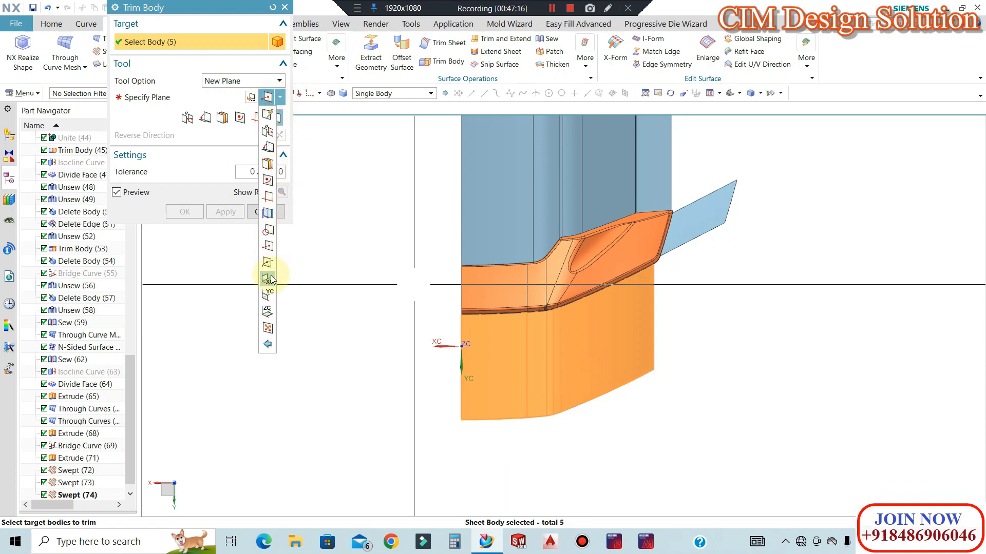
click(271, 280)
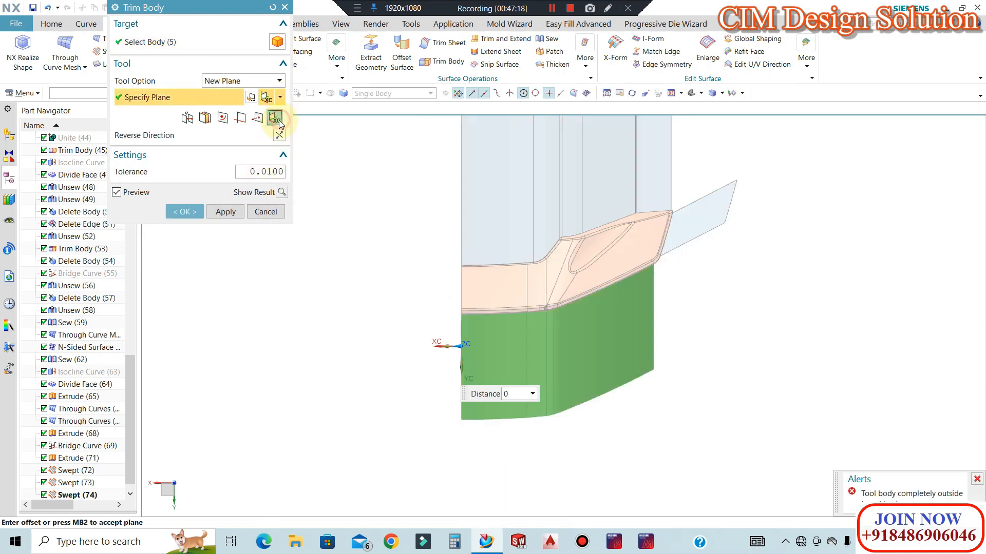
click(265, 296)
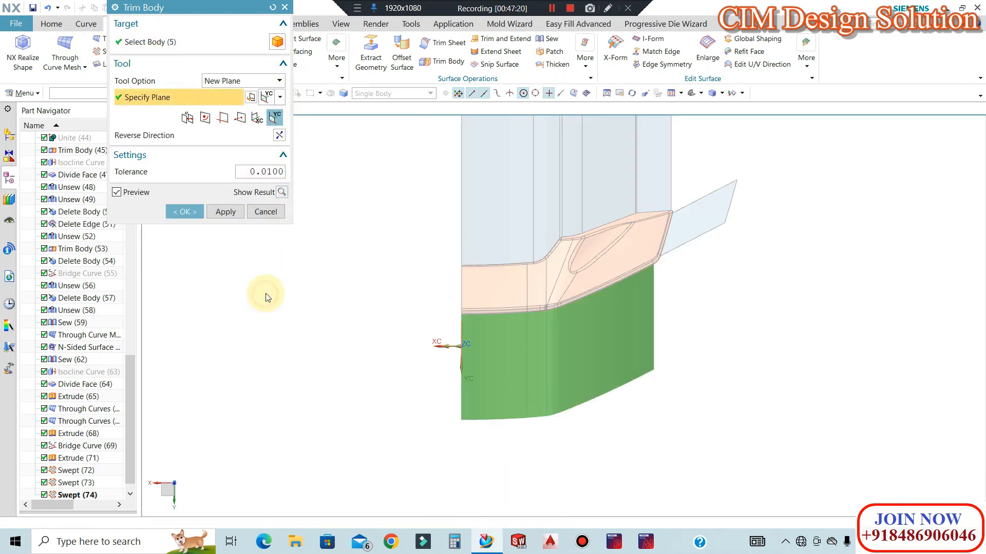
click(225, 212)
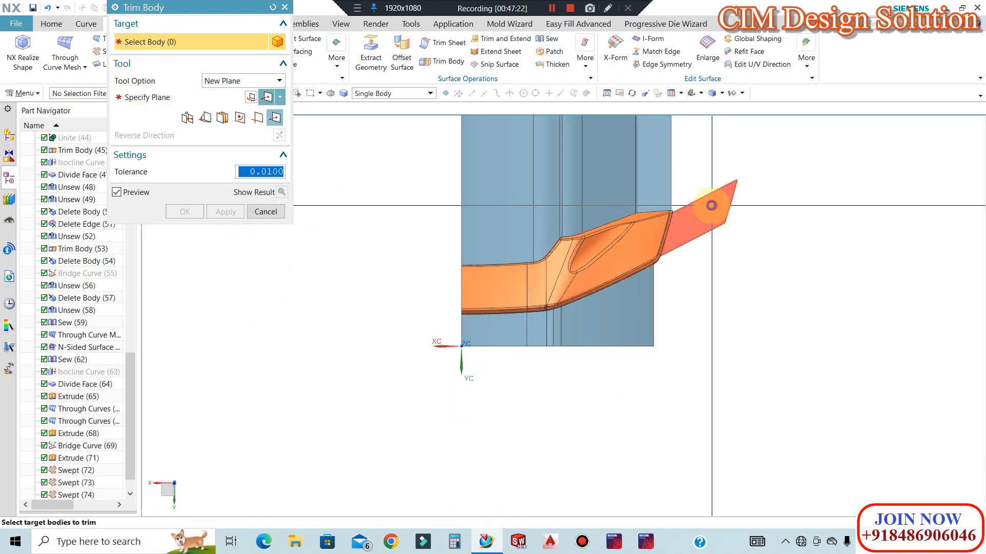
Trim the sheet at the pointed tip with a plane normal to X through its outer corner, keeping the side attached to the part.
click(161, 97)
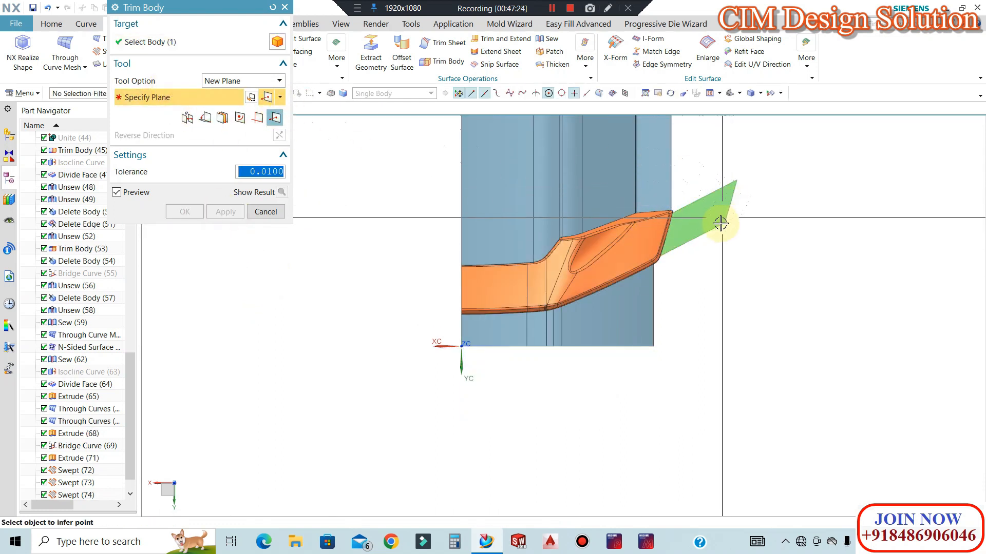
click(725, 222)
middle_click(505, 338)
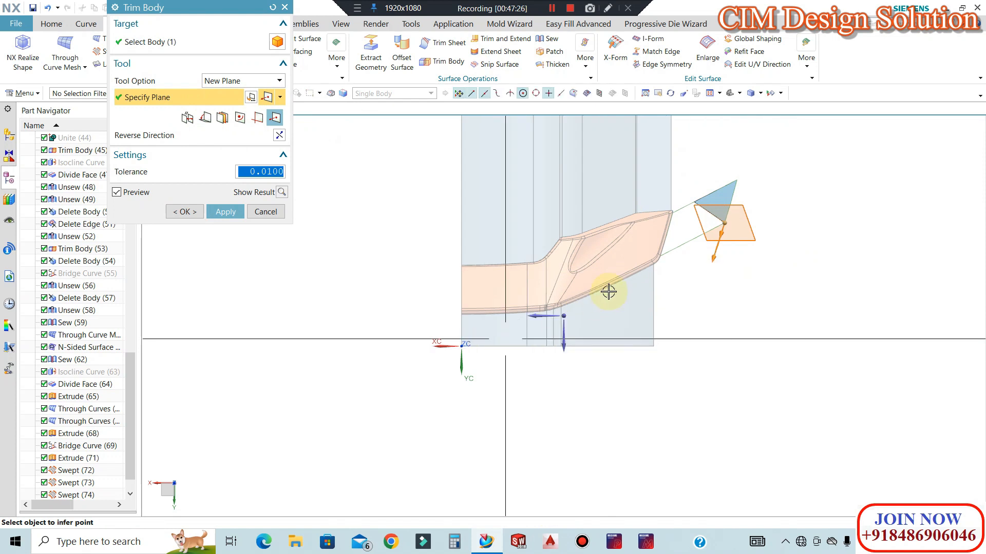
click(539, 318)
click(277, 135)
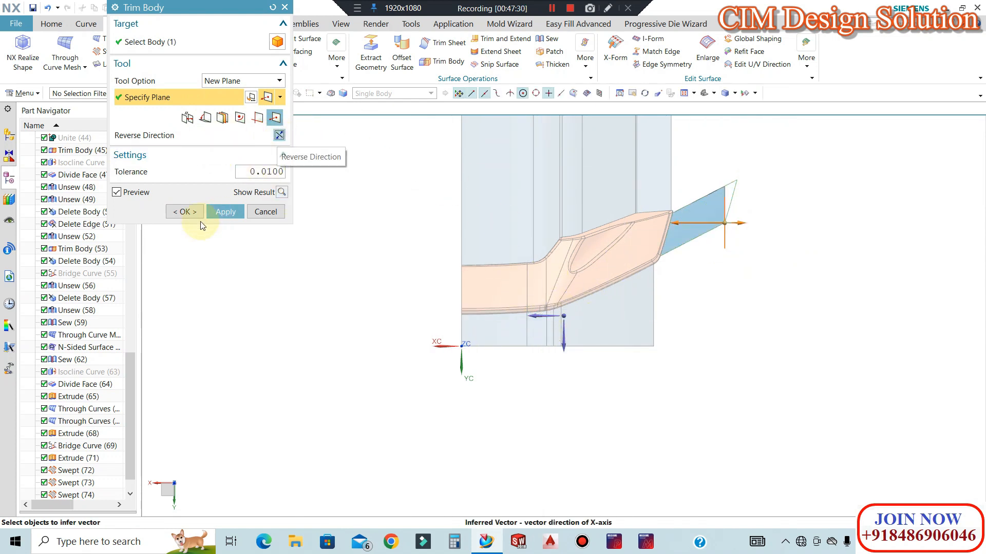
click(176, 208)
Create a G1 (Tangent) bridge curve from the large side sheet's outer edge to the tip sheet's outer end edge.
middle_drag(669, 248, 596, 328)
scroll(596, 328, down, 3)
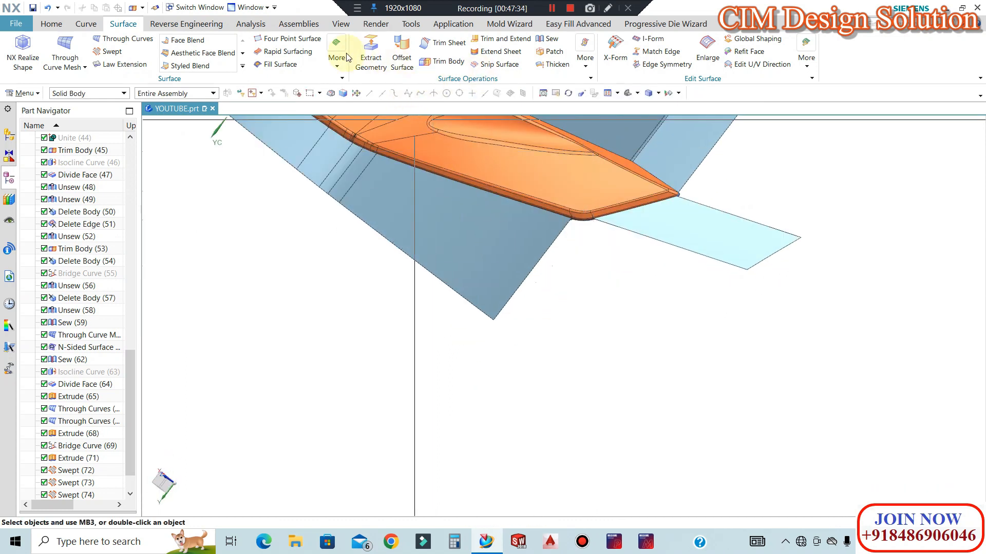
click(86, 24)
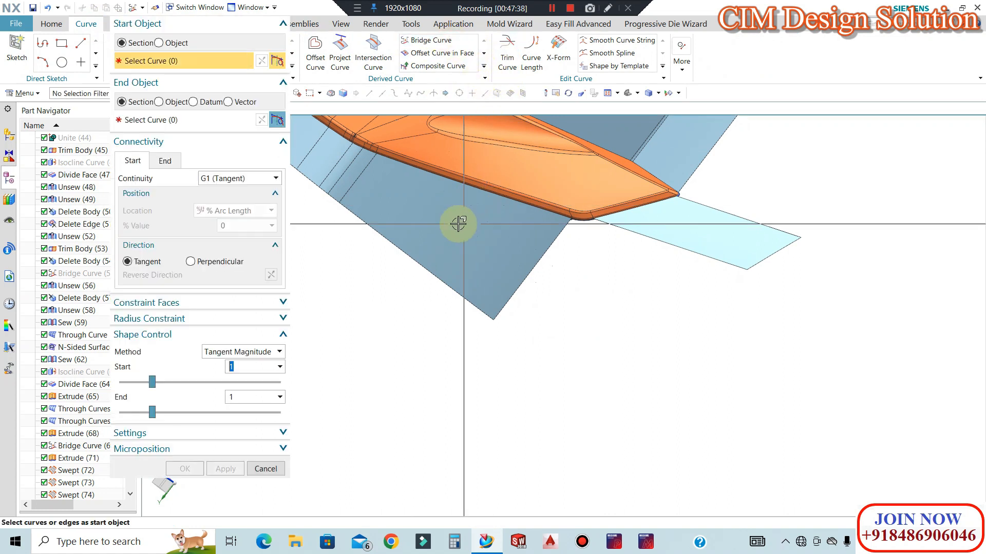
click(428, 278)
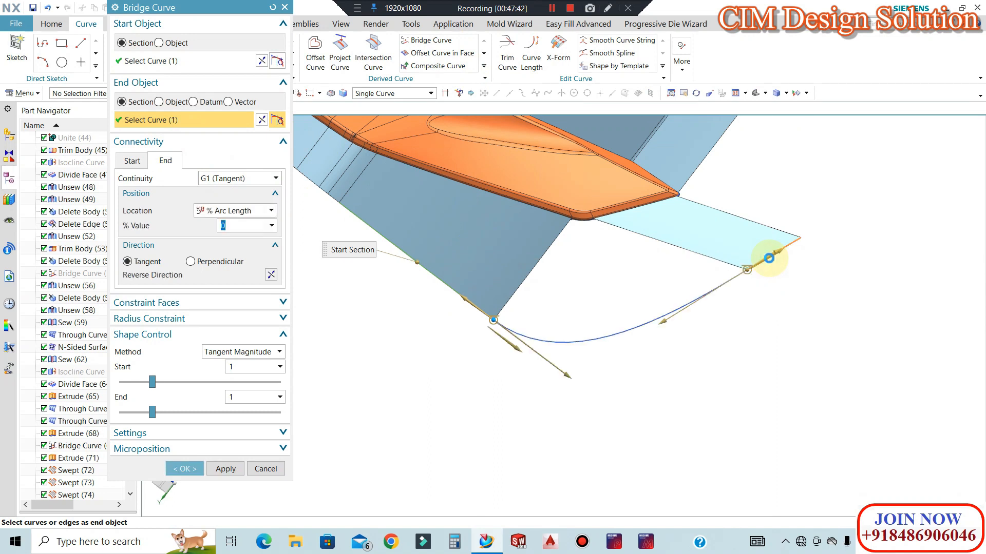
middle_drag(651, 279, 657, 257)
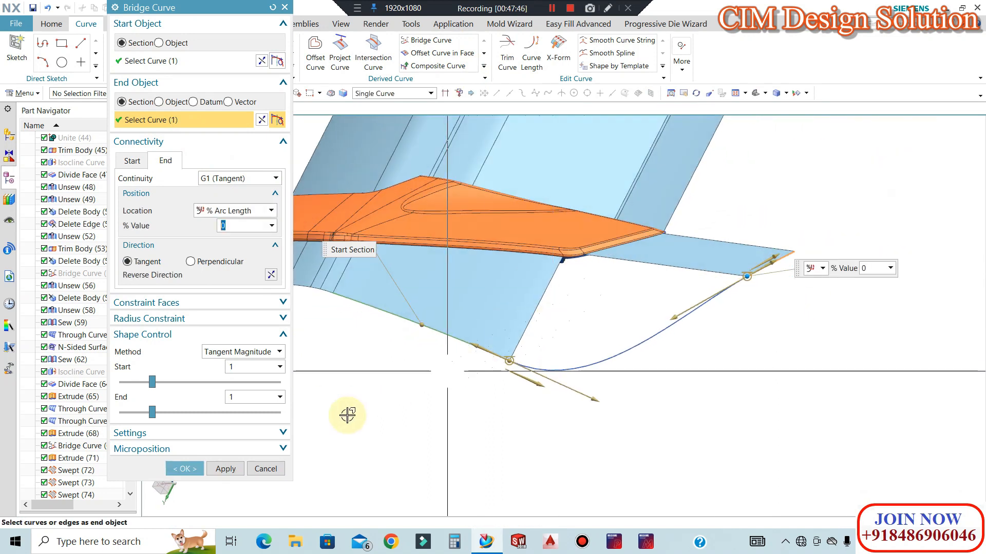
click(186, 469)
Start a Through Curve Mesh with the rounded rim corner edges as the first primary curve and the new bridge curve as the second.
middle_drag(616, 299, 587, 288)
scroll(577, 282, up, 5)
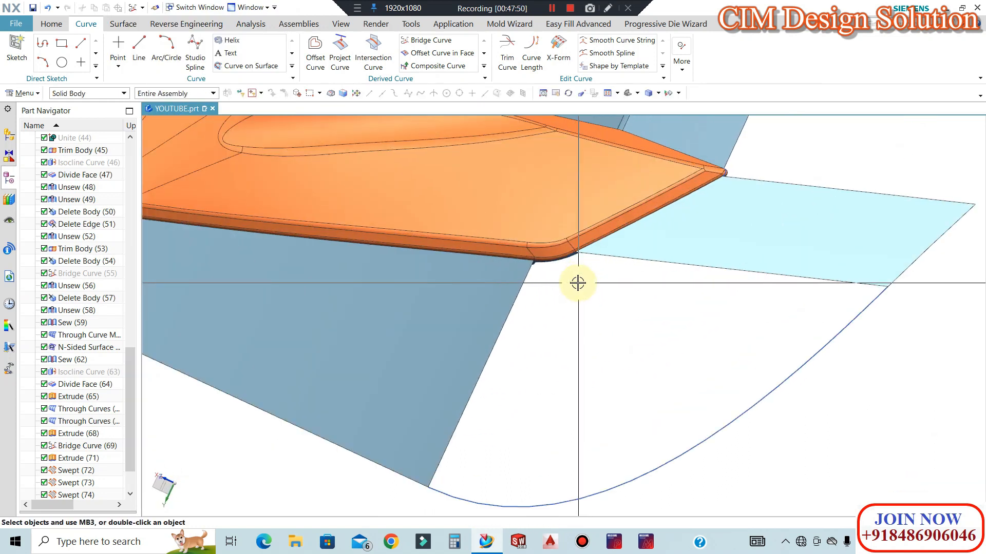
scroll(588, 219, down, 3)
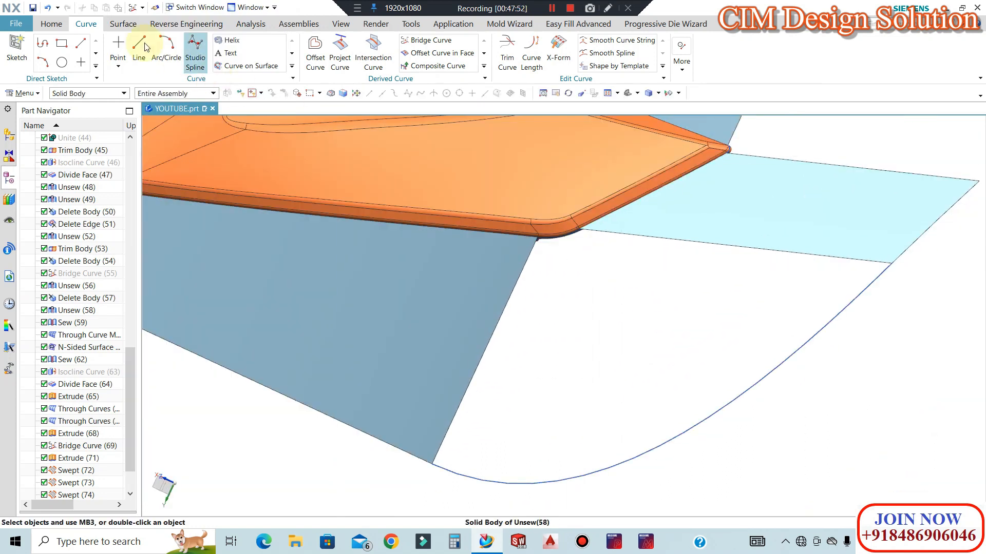
click(127, 27)
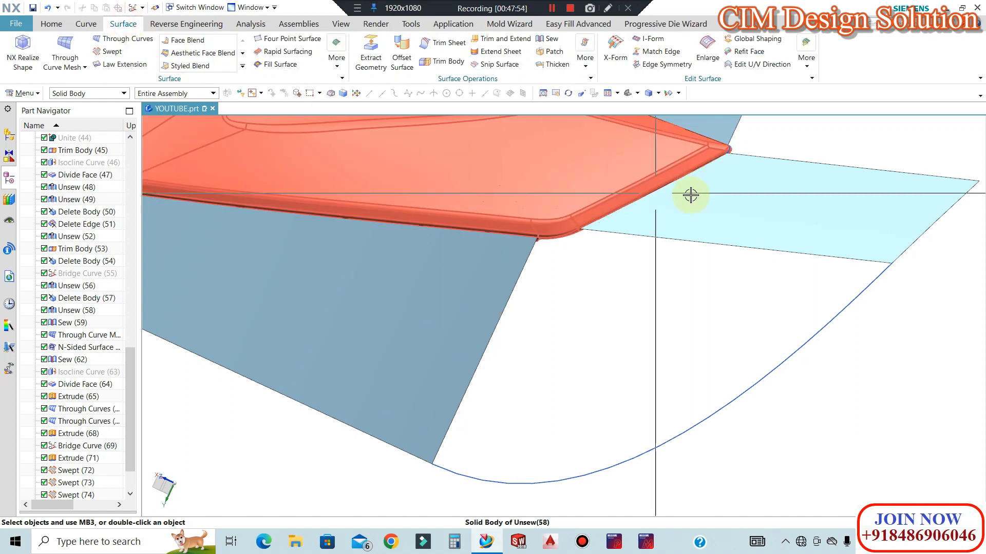
scroll(543, 271, up, 3)
scroll(543, 271, up, 2)
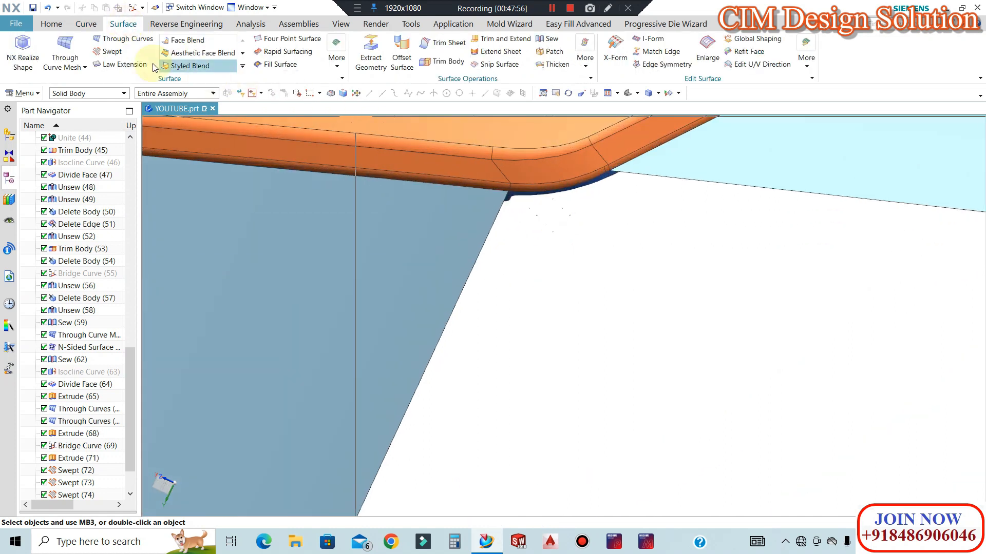
click(66, 46)
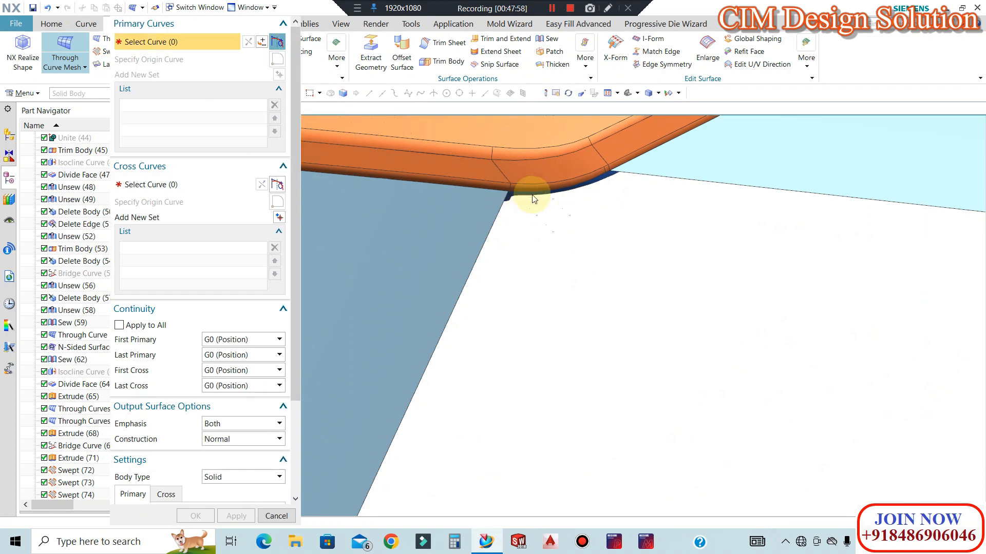
scroll(525, 191, up, 2)
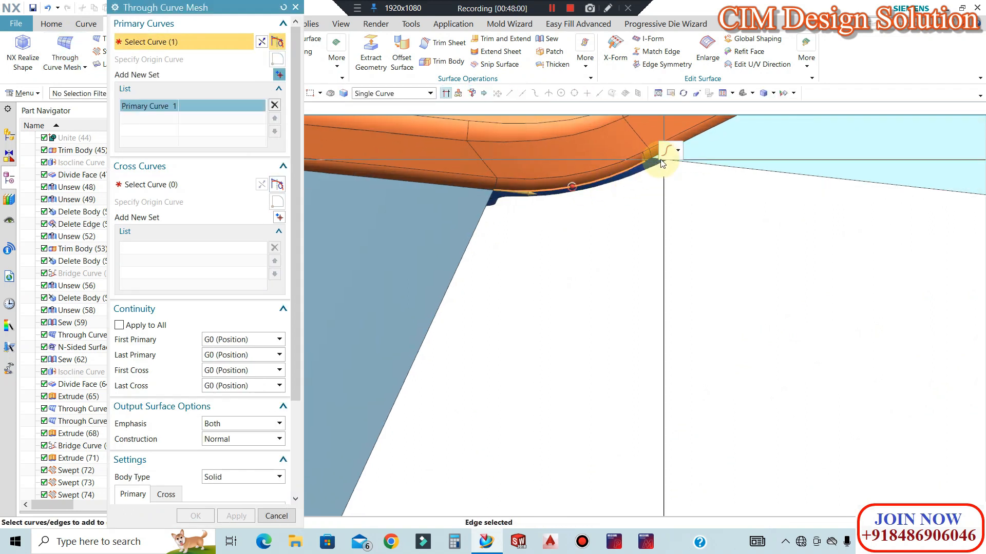
scroll(654, 160, up, 3)
scroll(693, 160, down, 6)
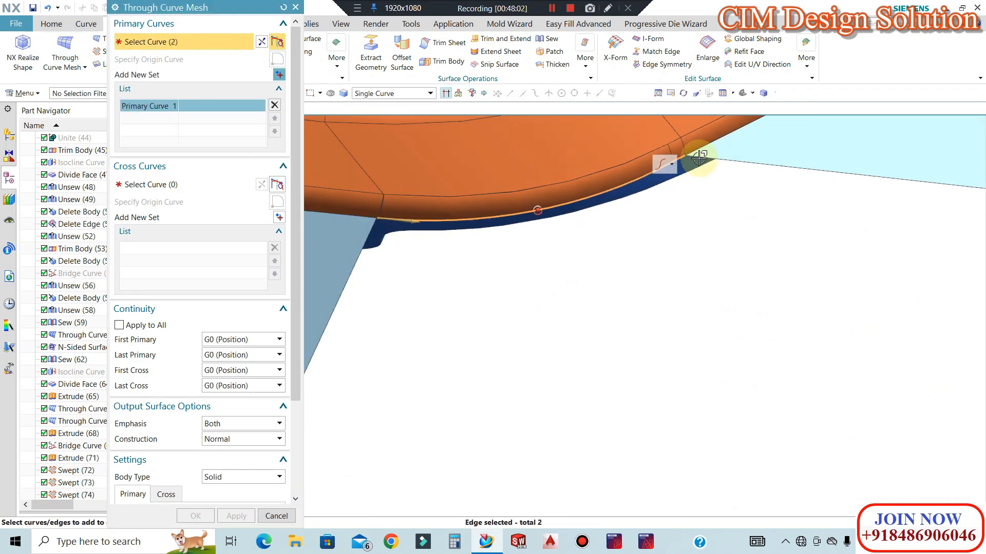
click(279, 76)
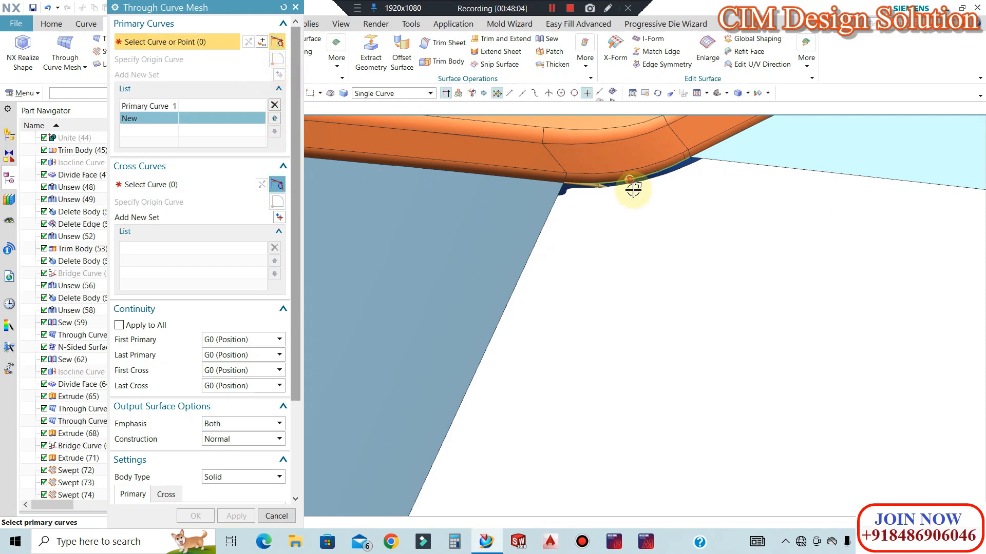
scroll(626, 186, down, 8)
click(649, 289)
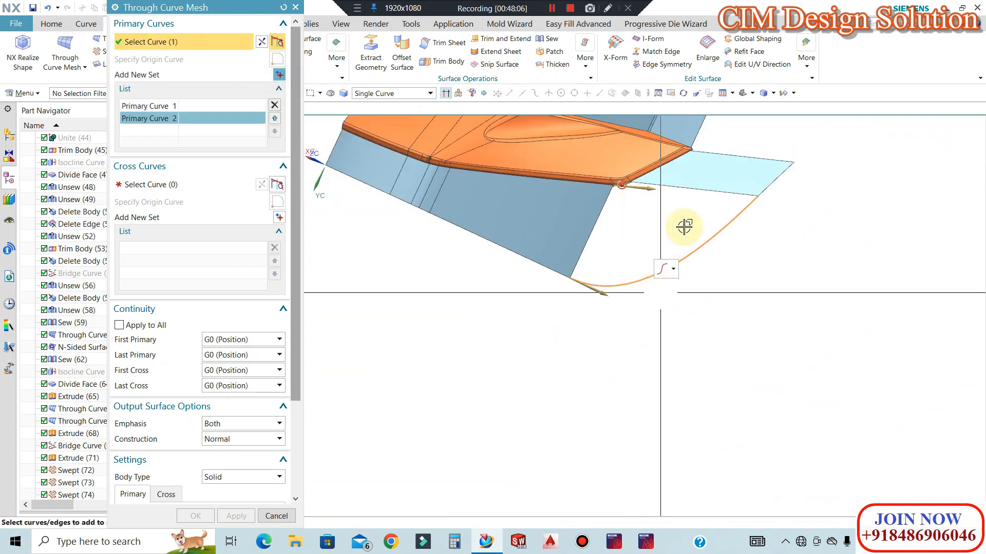
Add the facing side edges of the large side sheet and the tip sheet as the two cross curves of the mesh.
scroll(591, 237, up, 3)
click(197, 184)
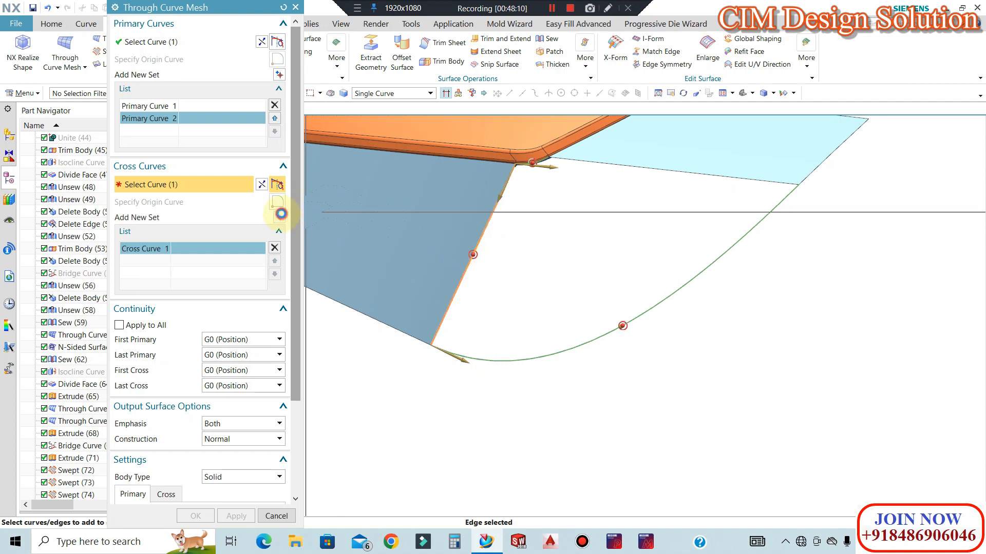
click(279, 216)
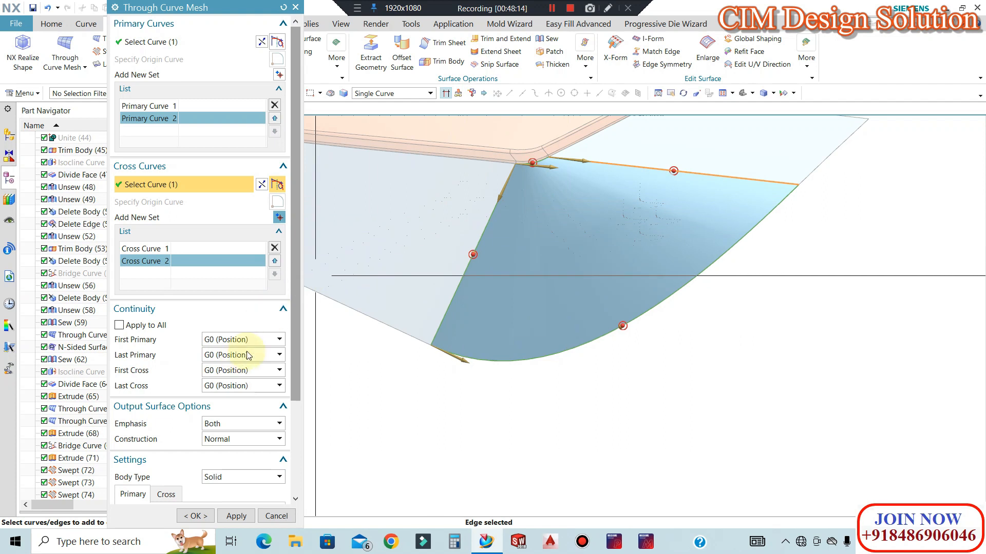
Set First Cross and Last Cross continuity to G1 (Tangent), referencing the large side sheet and the tip sheet respectively.
click(213, 396)
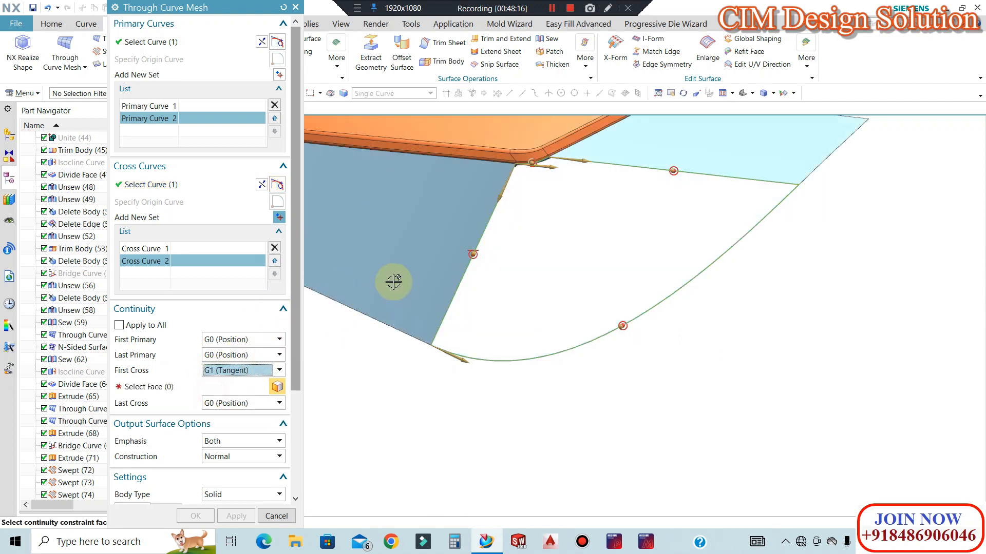
click(368, 343)
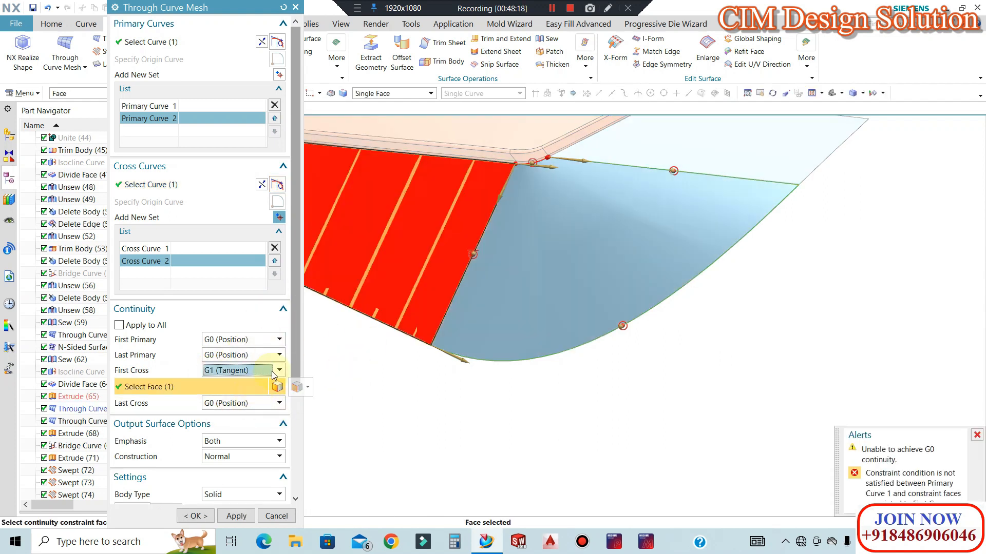
click(230, 428)
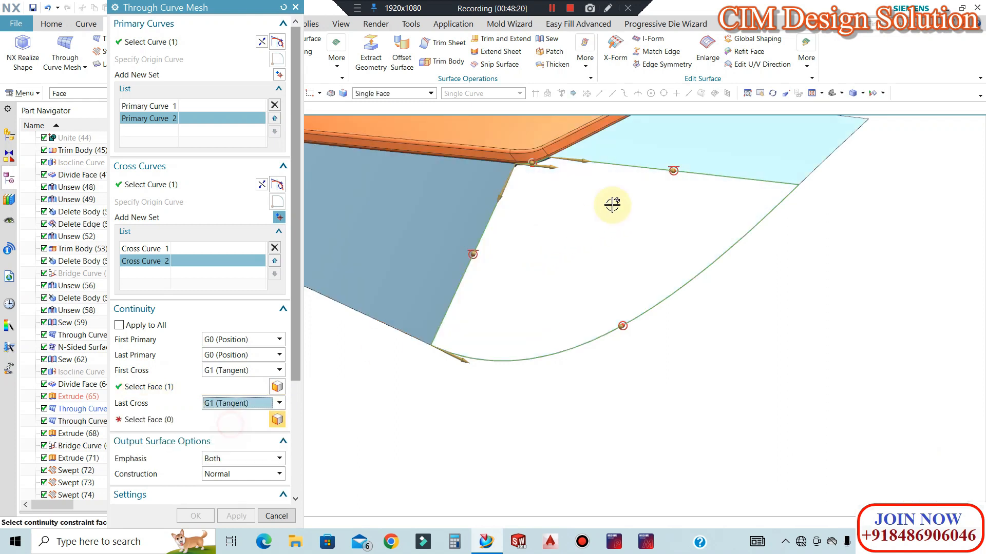
click(627, 150)
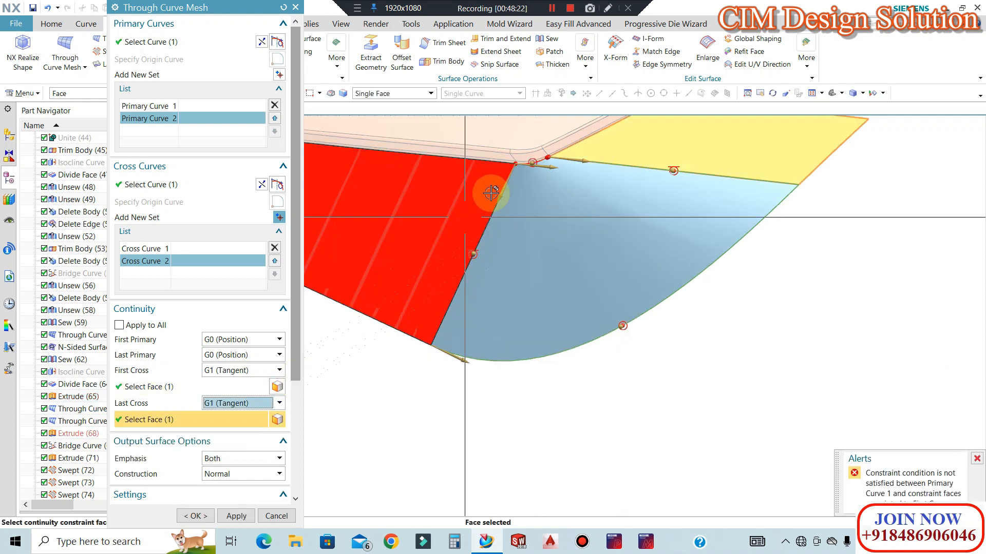
scroll(609, 126, up, 8)
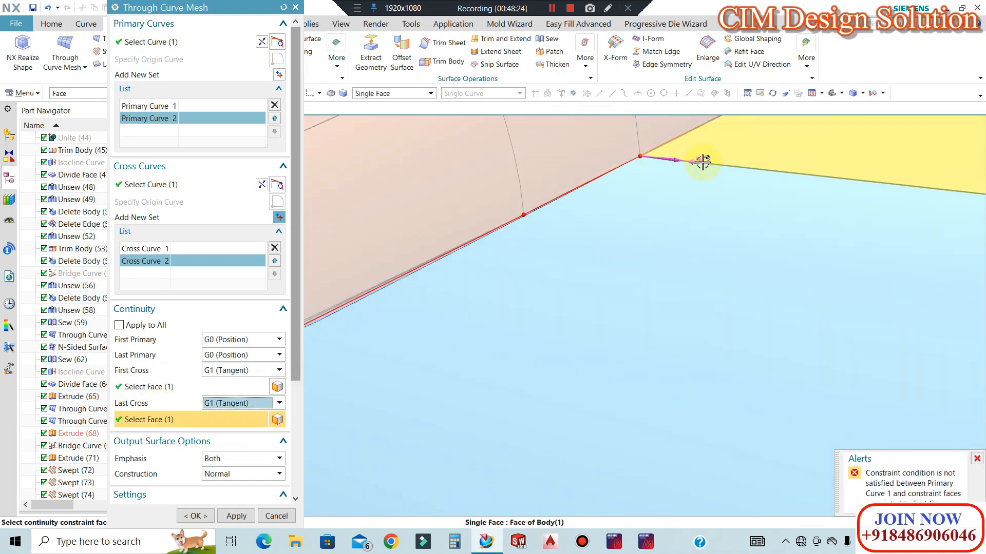
mouse_move(703, 161)
middle_down()
mouse_move(792, 176)
mouse_move(616, 203)
mouse_move(910, 413)
middle_up()
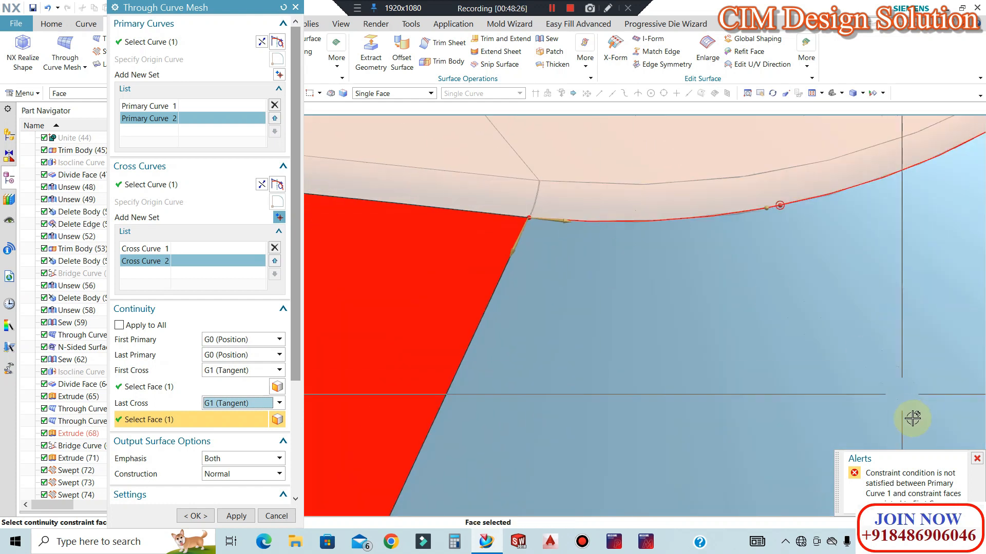
Set the First Cross continuity to G0 (Position) and create the mesh surface.
click(247, 371)
click(226, 383)
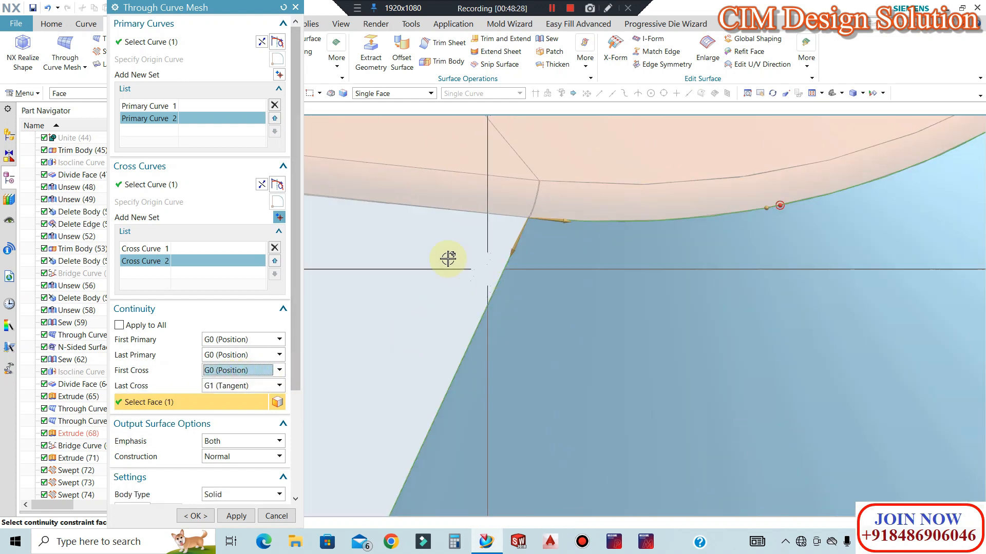
scroll(513, 238, down, 7)
click(206, 512)
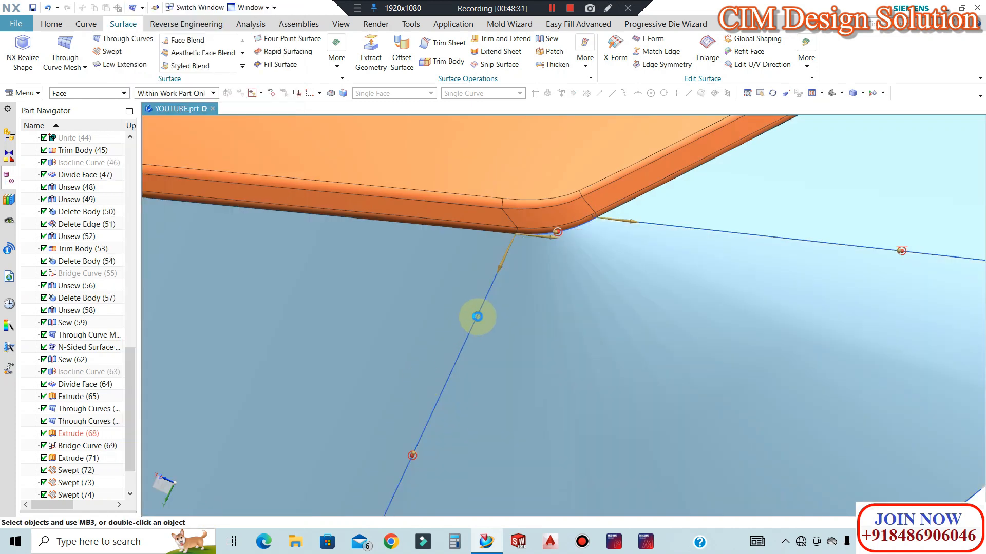
Switch the display to shading without edges and inspect how the new corner mesh blends with the neighbouring sheets.
scroll(510, 232, down, 8)
middle_drag(767, 314, 713, 313)
scroll(662, 255, up, 4)
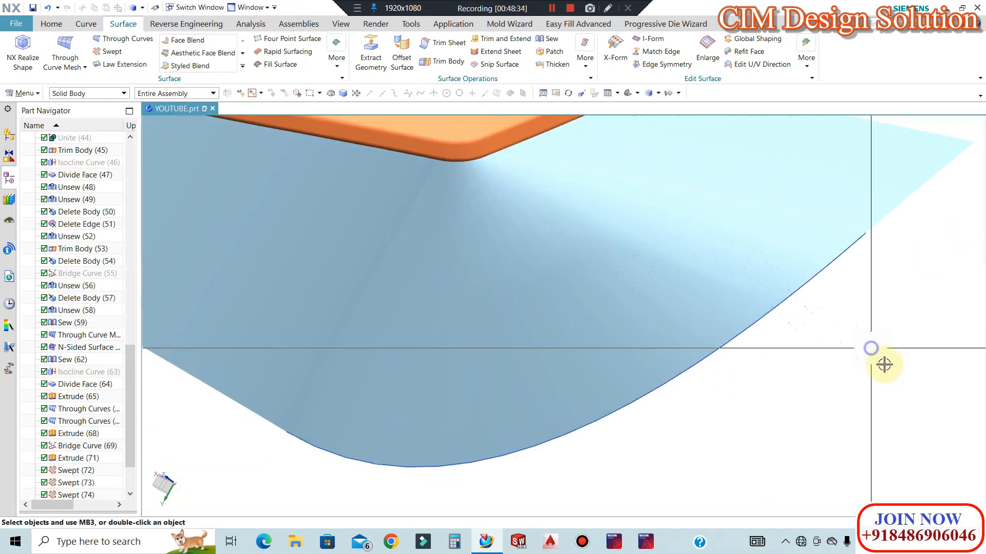
right_click(871, 349)
click(891, 197)
middle_drag(796, 277, 624, 334)
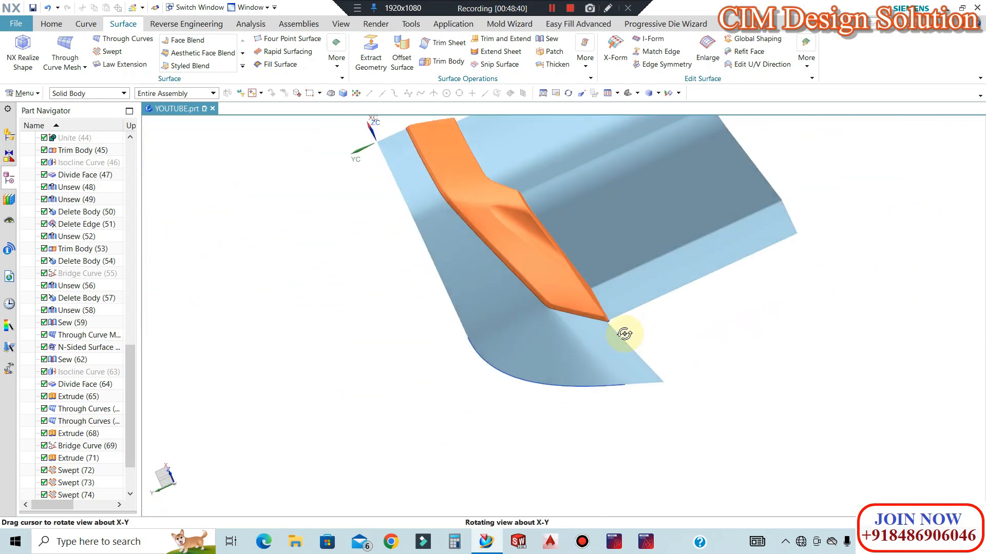
Examine the corner mesh and tip sheet around the part's lower rim from several angles and distances.
scroll(465, 246, up, 5)
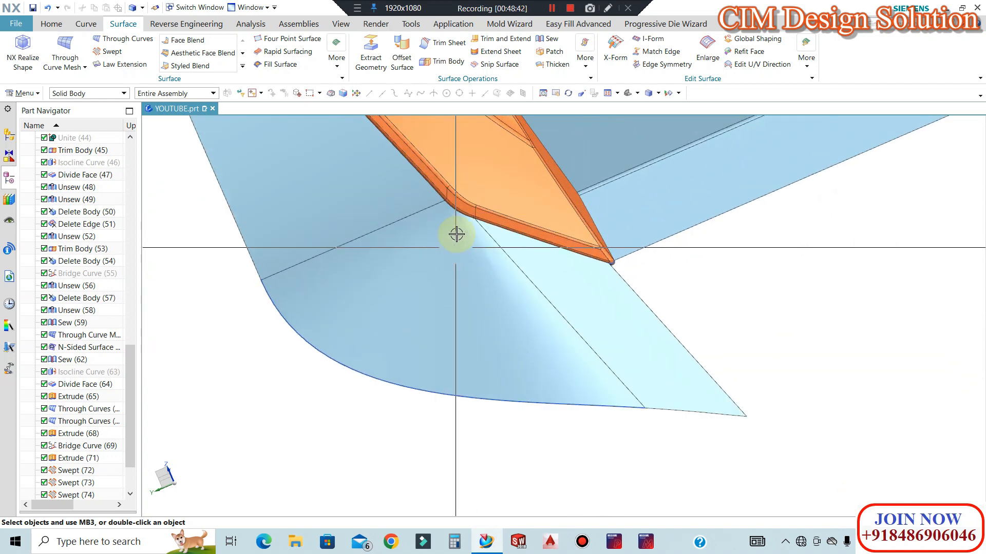
scroll(472, 205, up, 2)
scroll(499, 176, down, 3)
middle_drag(499, 176, 482, 198)
scroll(497, 176, up, 3)
scroll(503, 193, down, 3)
scroll(500, 187, up, 3)
scroll(534, 211, down, 4)
middle_drag(565, 236, 506, 251)
scroll(584, 282, up, 4)
scroll(549, 271, down, 4)
scroll(528, 231, up, 1)
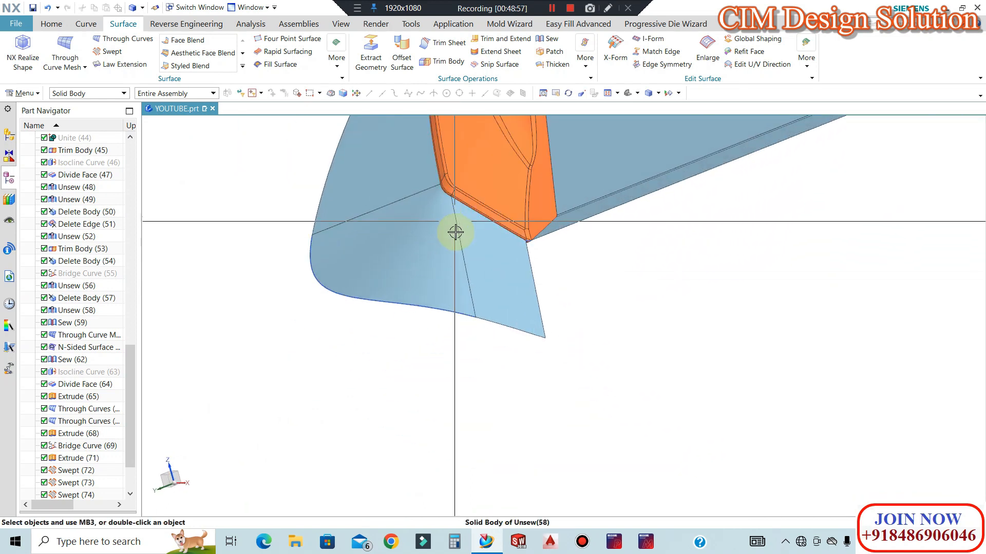
scroll(519, 206, up, 3)
scroll(466, 265, down, 2)
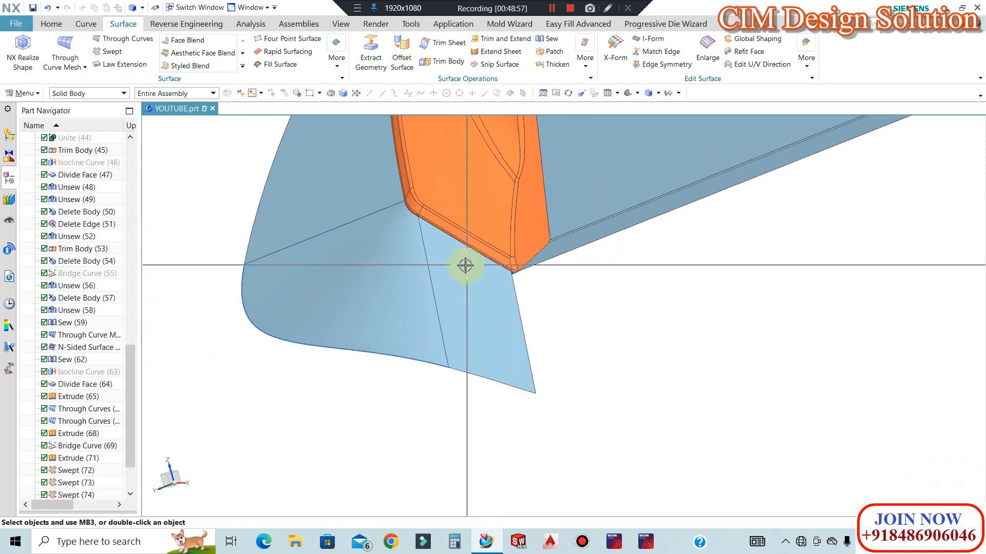
Delete the extruded sheet at the part's tip that adjoins the corner mesh.
click(69, 460)
click(61, 431)
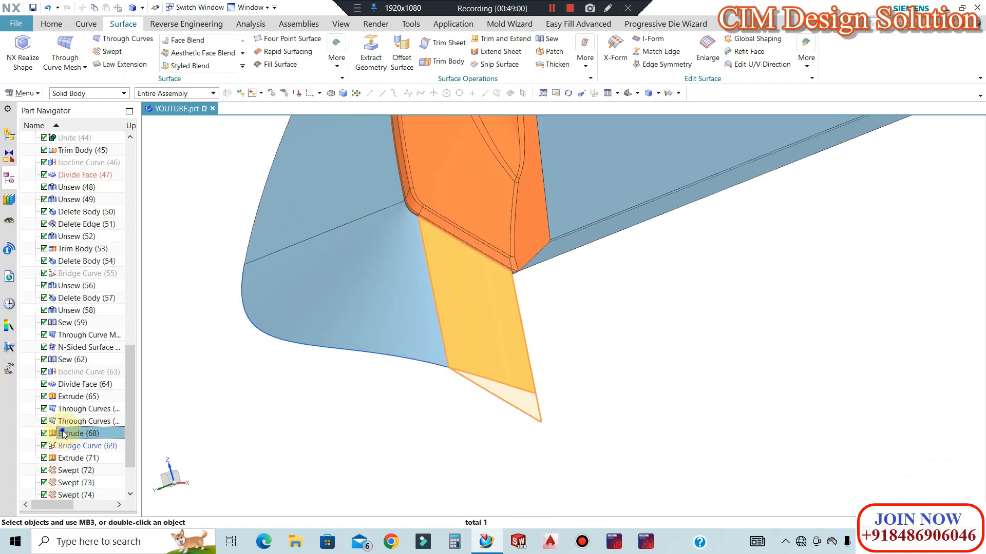
right_click(64, 433)
click(88, 367)
key(Return)
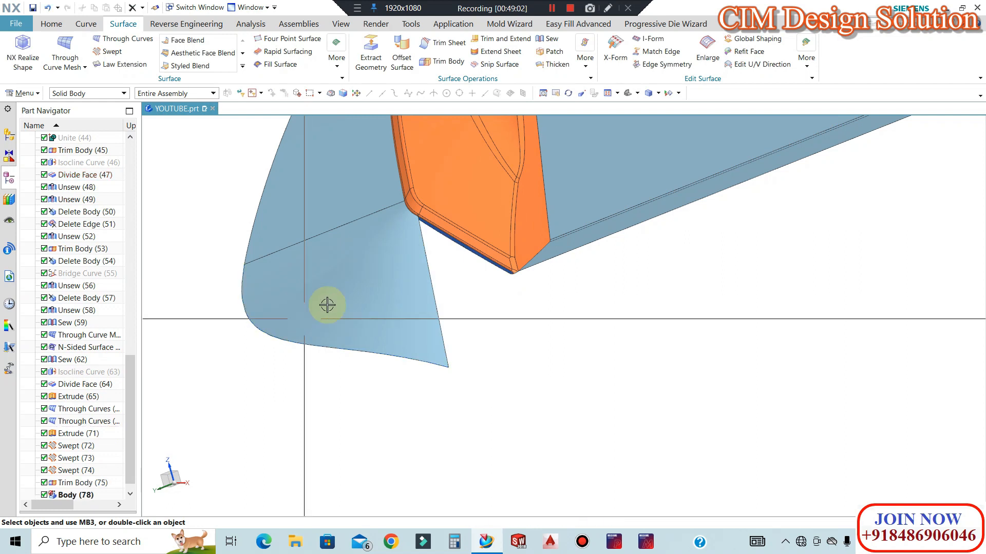
Extrude the tip's lower rim edge with limits 200 mm and 0 mm, using the part's nearby side edge as the direction.
click(51, 25)
click(148, 46)
scroll(398, 206, up, 5)
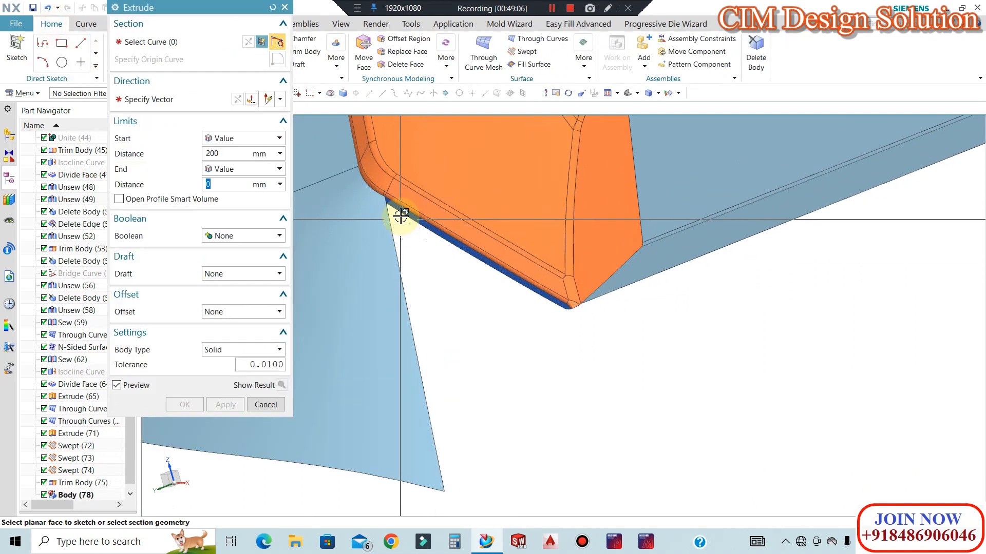
click(404, 197)
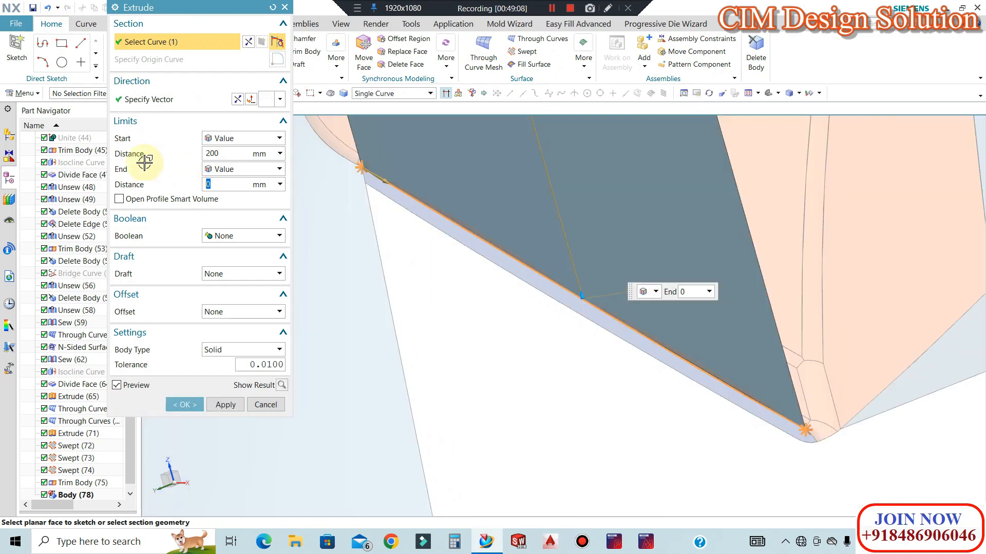
click(180, 103)
scroll(650, 348, down, 3)
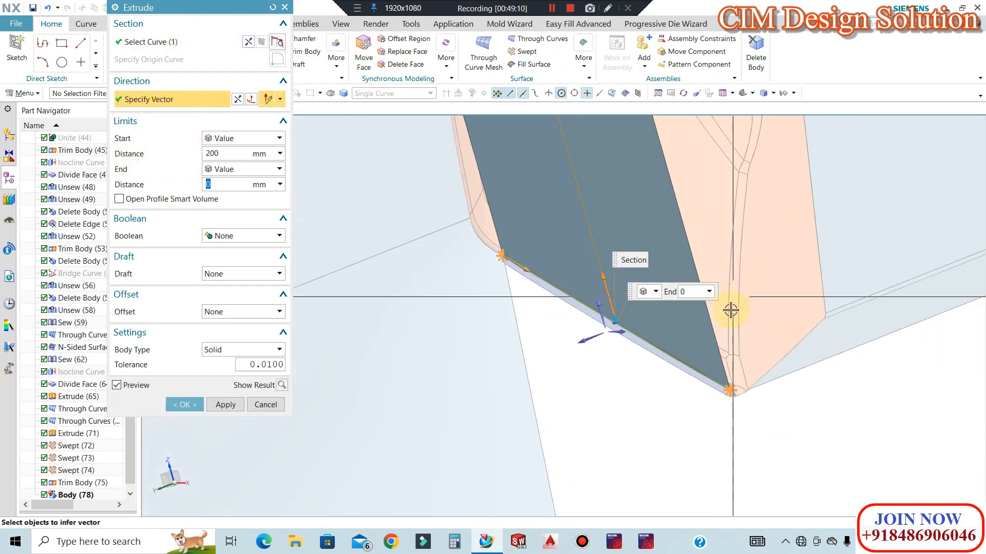
click(539, 342)
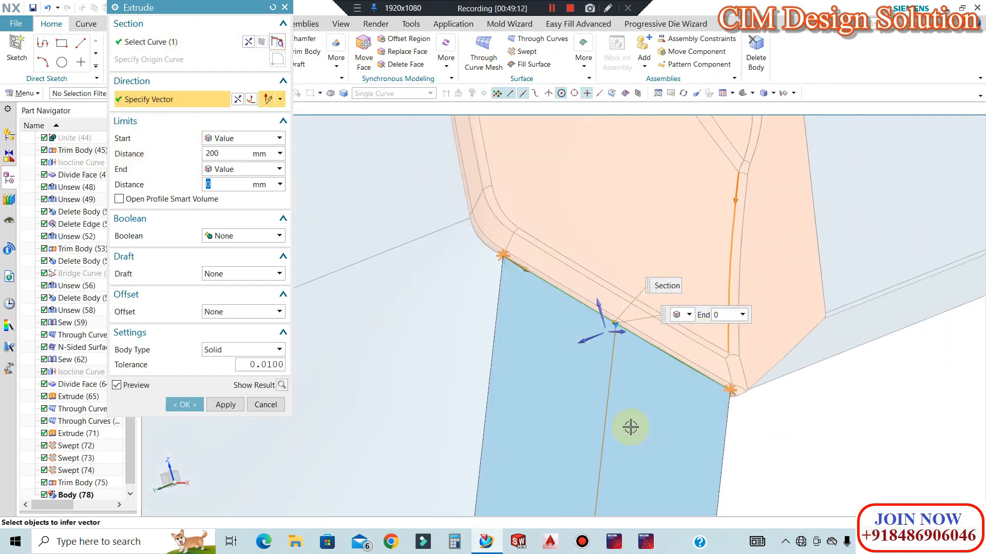
middle_click(505, 360)
middle_drag(682, 312, 596, 332)
scroll(71, 487, down, 1)
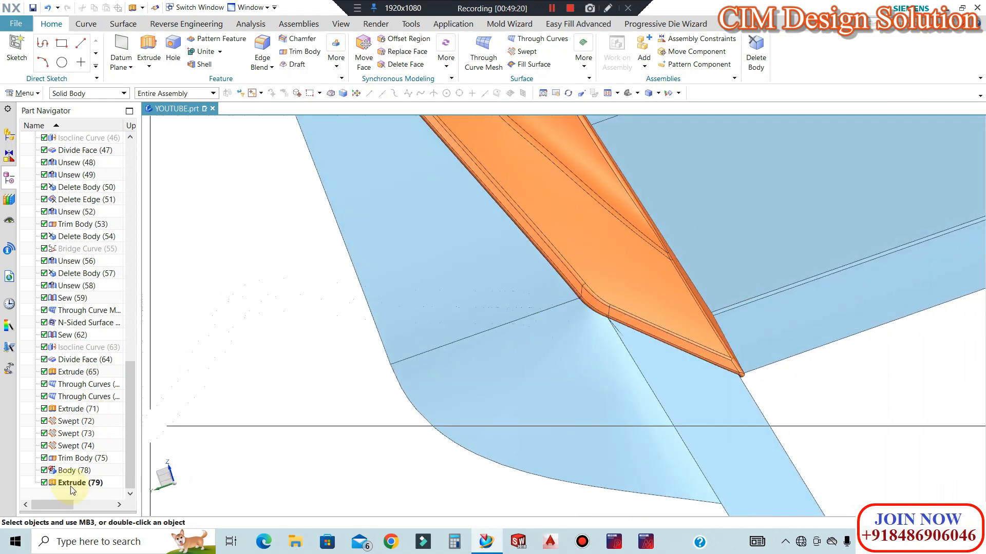
Delete the corner mesh body between the large side sheet and the new tip sheet.
click(67, 462)
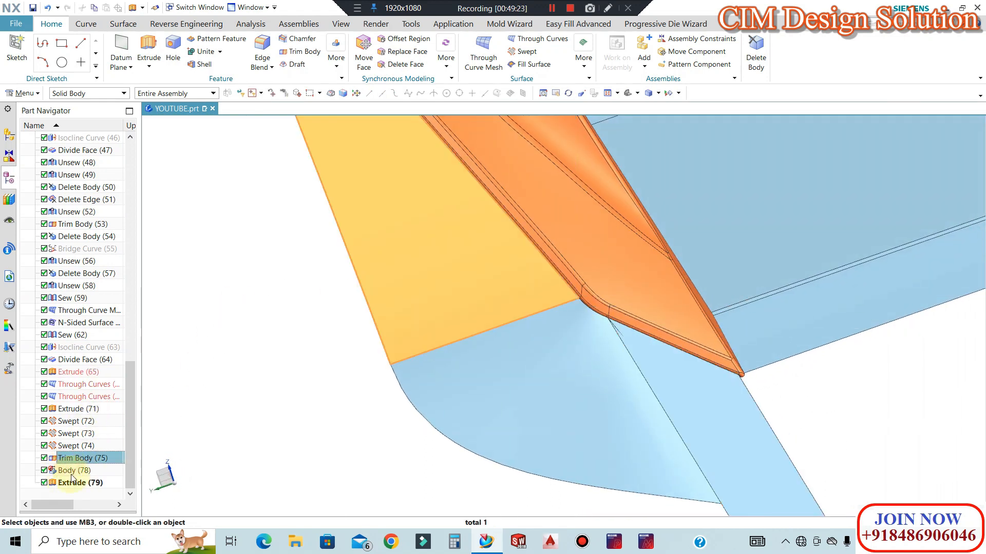
right_click(77, 459)
click(95, 411)
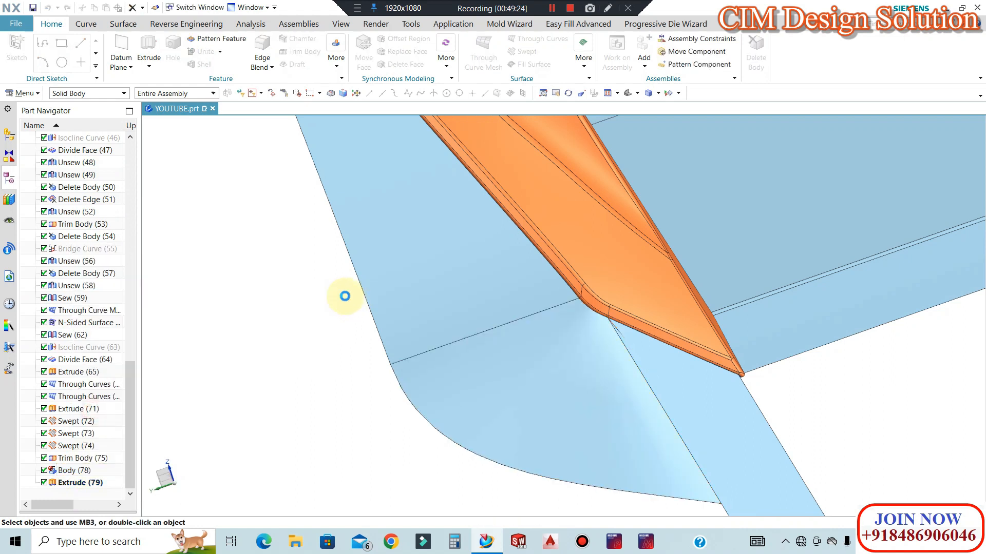
scroll(458, 279, down, 5)
middle_drag(534, 310, 642, 336)
Trim the outer end of the tip sheet with a new plane normal to the X-axis through a point on its side edge.
key(F8)
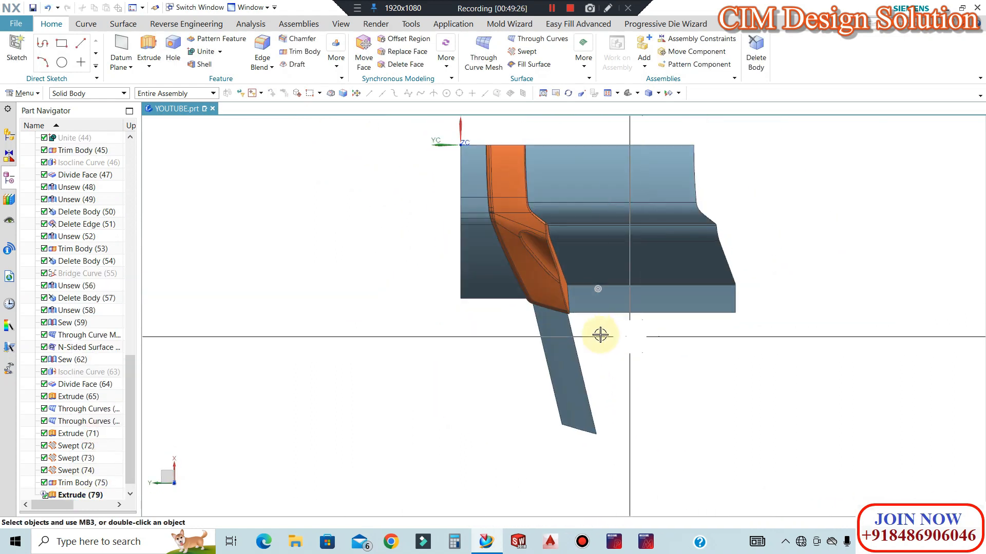
scroll(574, 340, up, 3)
middle_drag(534, 226, 566, 270)
scroll(607, 371, down, 4)
mouse_move(623, 384)
middle_down()
mouse_move(633, 389)
mouse_move(634, 377)
middle_up()
key(F8)
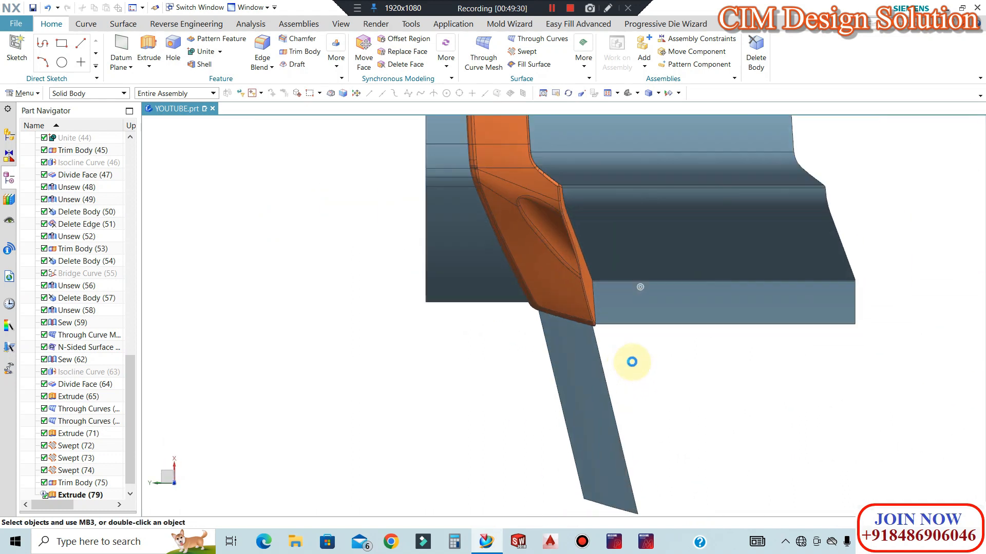
scroll(604, 341, up, 5)
scroll(537, 291, down, 2)
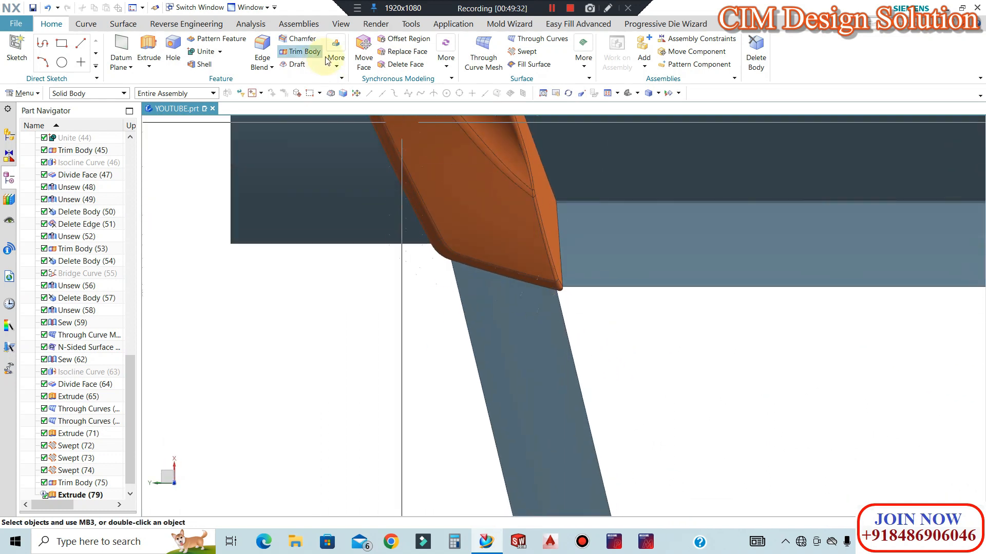
click(289, 52)
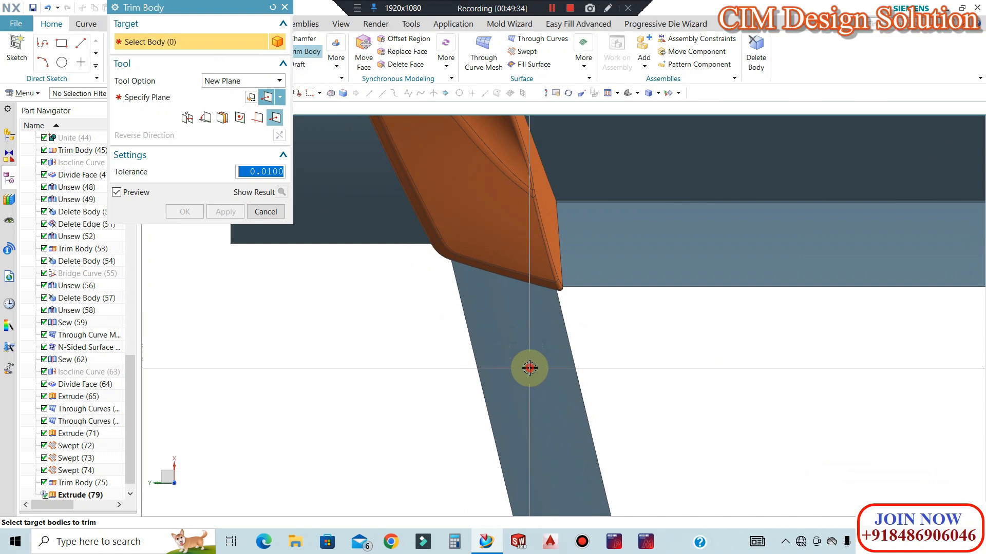
click(523, 367)
click(165, 99)
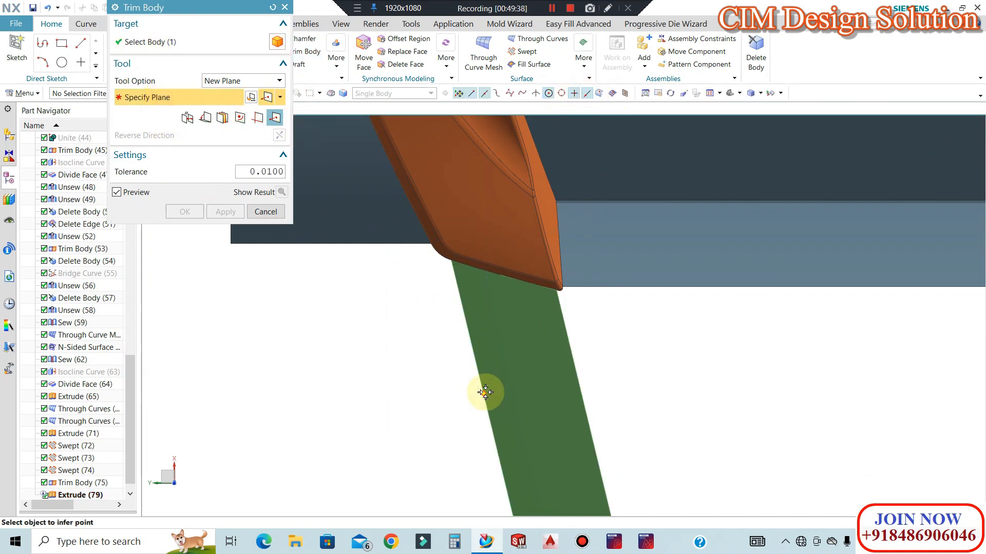
click(486, 407)
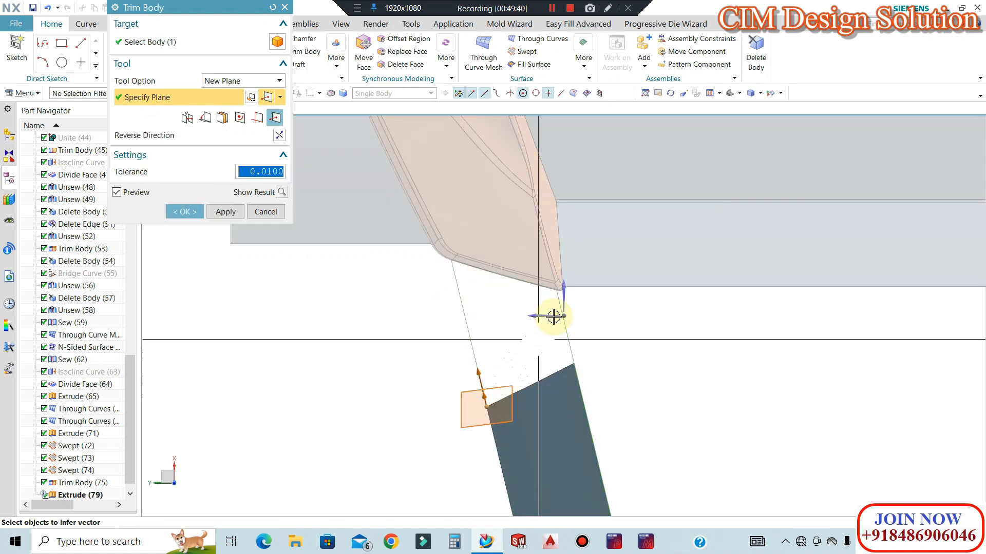
click(564, 295)
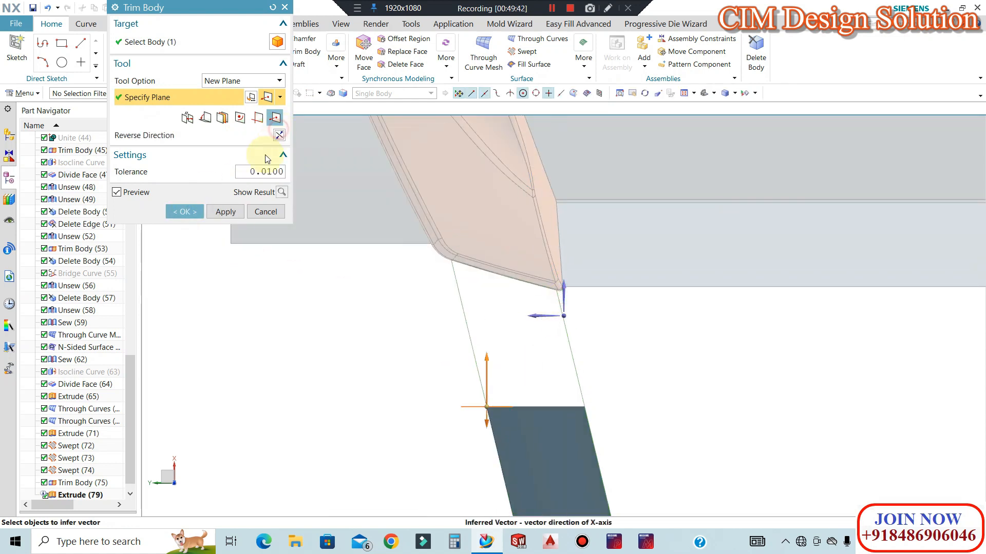
click(185, 211)
Try to create a Swept sheet from the rounded corner rim edges along the tip sheet's adjoining side edge.
middle_drag(548, 264, 629, 376)
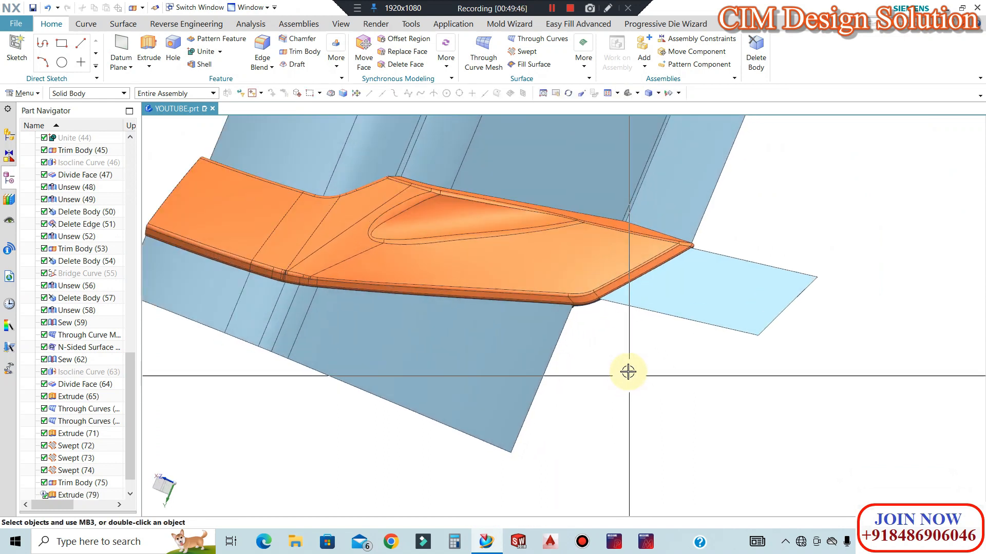
scroll(630, 377, up, 1)
scroll(586, 277, up, 4)
scroll(585, 287, down, 3)
middle_drag(606, 326, 605, 308)
scroll(593, 309, up, 4)
scroll(539, 302, up, 1)
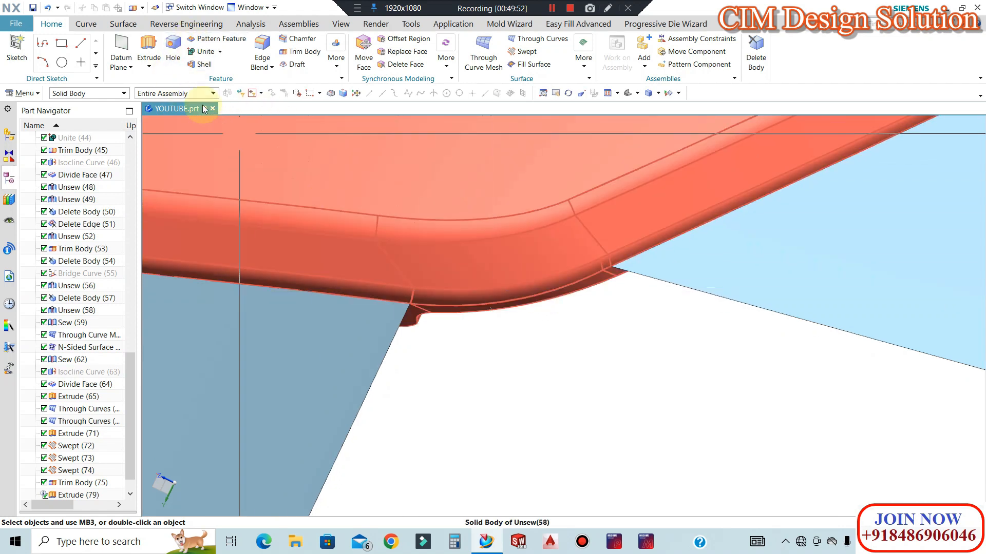
click(123, 24)
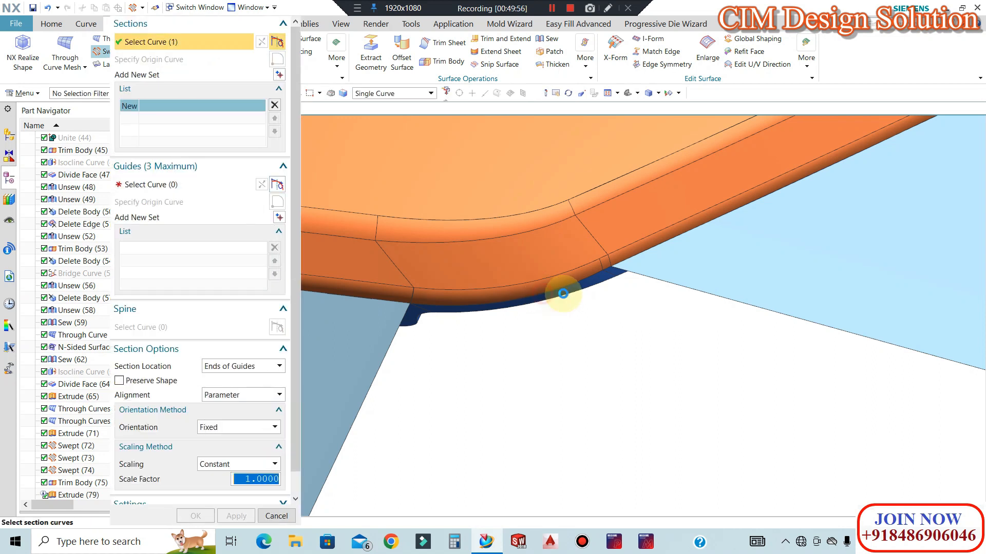
click(595, 274)
scroll(601, 268, up, 2)
scroll(598, 266, up, 1)
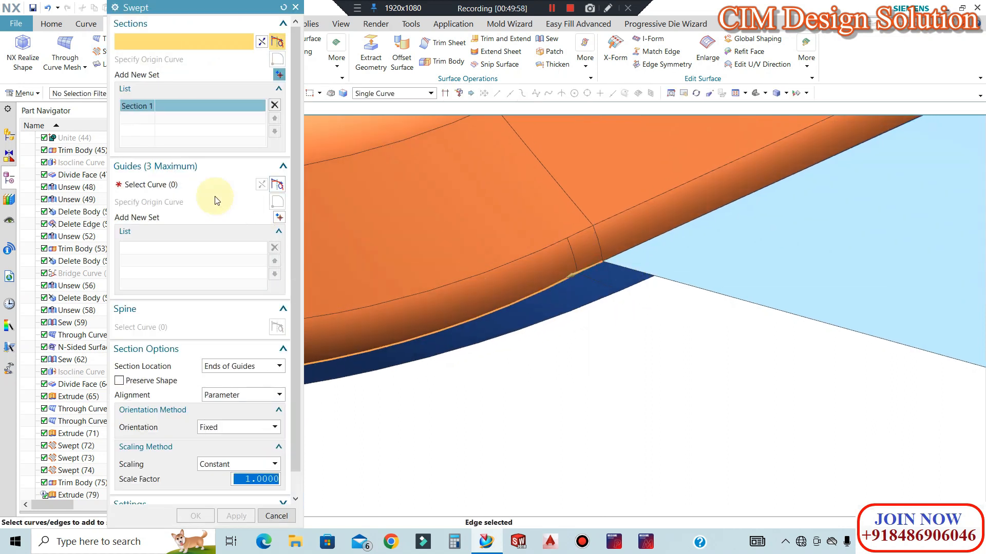
click(177, 187)
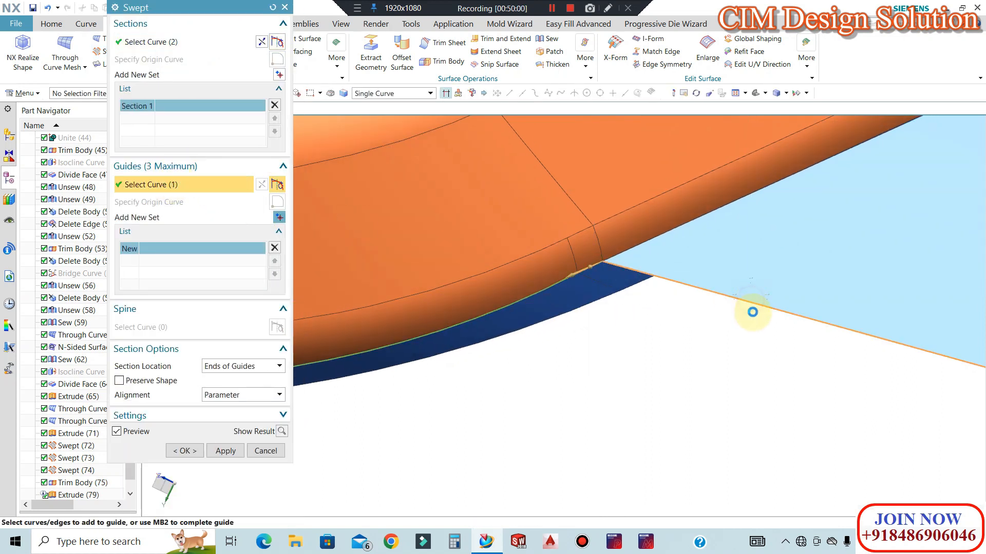
scroll(579, 264, down, 3)
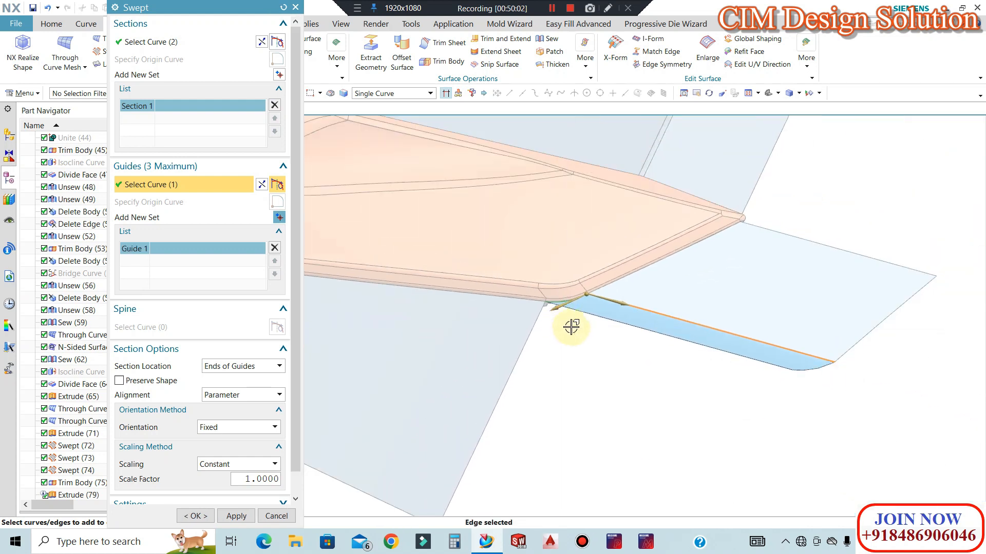
middle_click(568, 331)
mouse_move(605, 356)
middle_down()
mouse_move(580, 362)
mouse_move(583, 379)
mouse_move(587, 324)
mouse_move(590, 411)
mouse_move(494, 353)
middle_up()
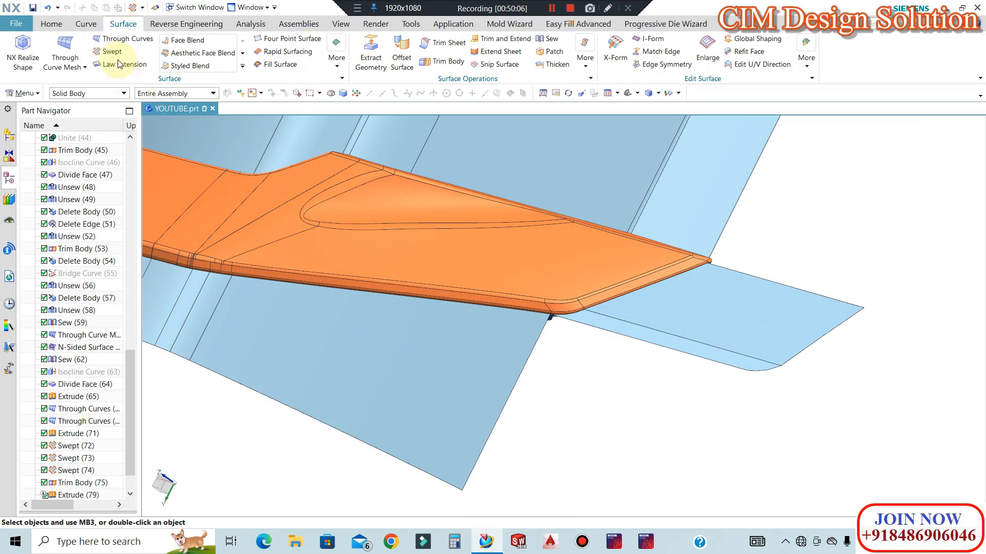
Try to create a second Swept sheet from the corner sheet's free edge along the large side sheet's side edge.
key(F4)
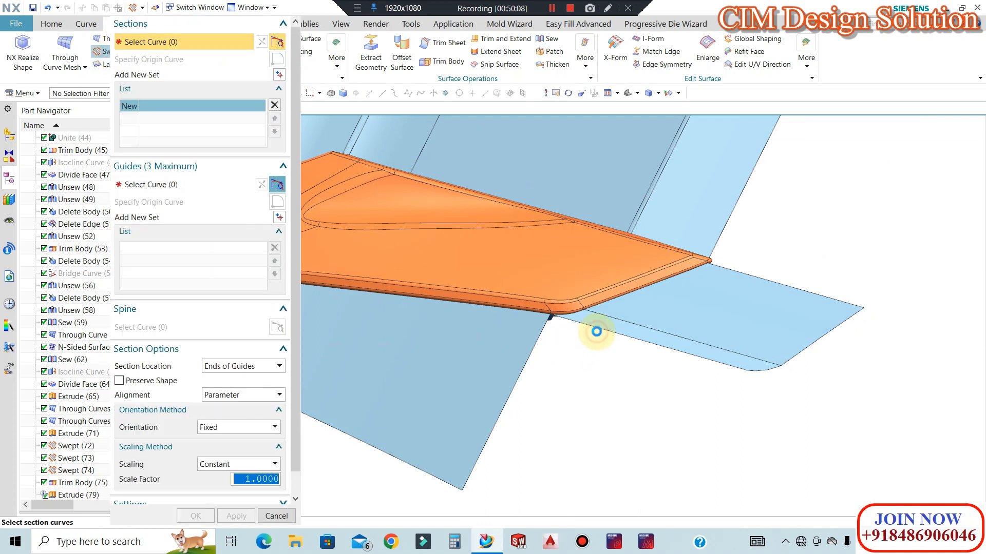
click(594, 328)
click(158, 183)
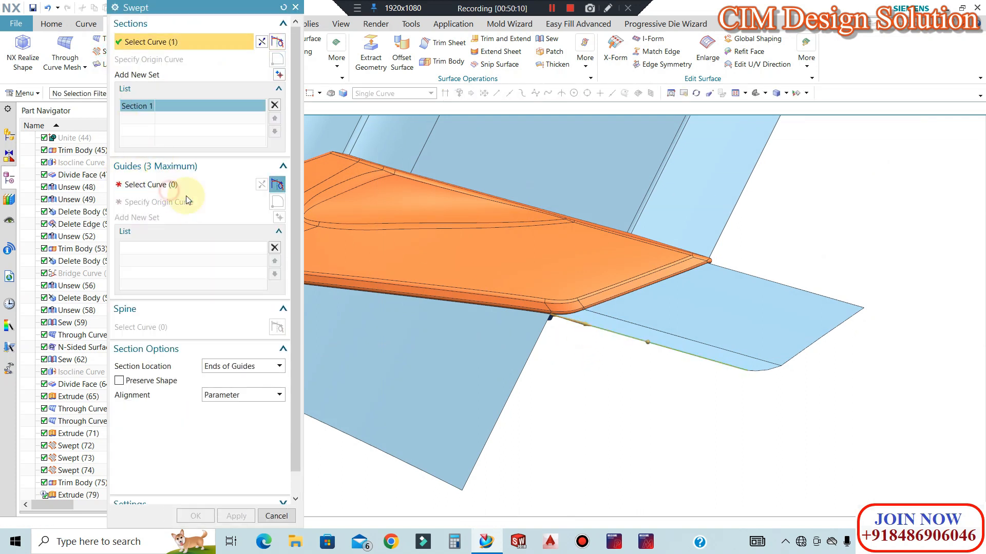
click(515, 386)
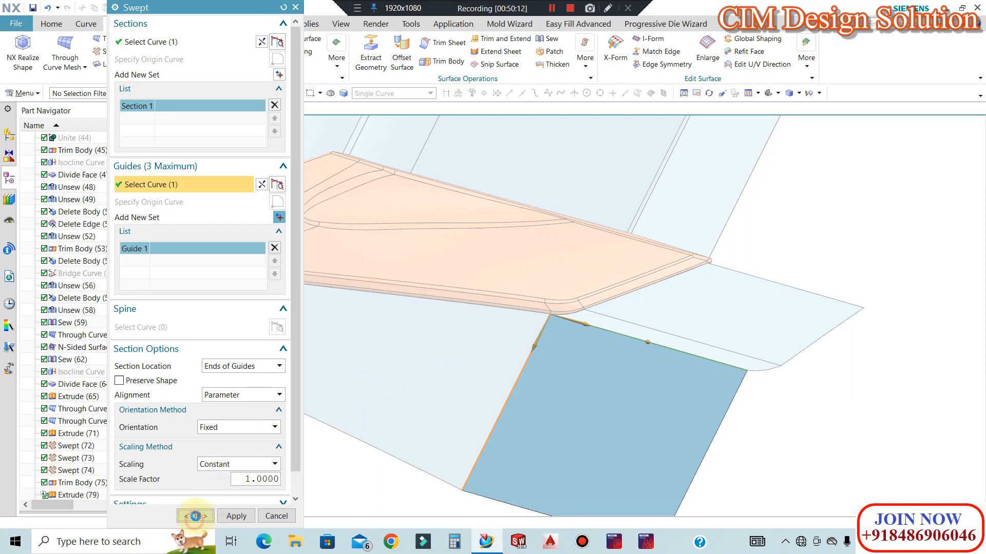
click(195, 516)
middle_drag(847, 389, 852, 408)
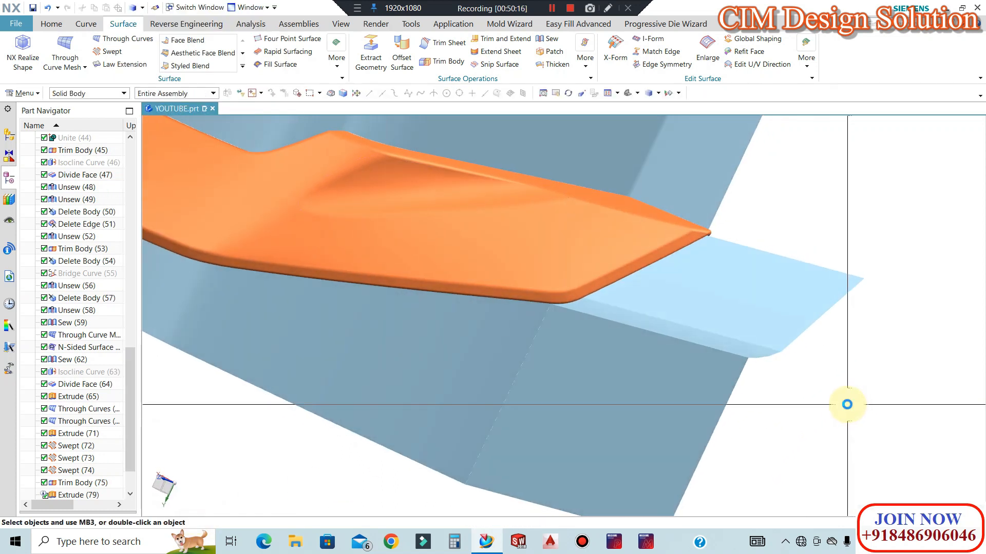
Undo the two Swept sheets at the rounded corner.
key(ctrl+z)
key(ctrl+z)
scroll(543, 304, up, 3)
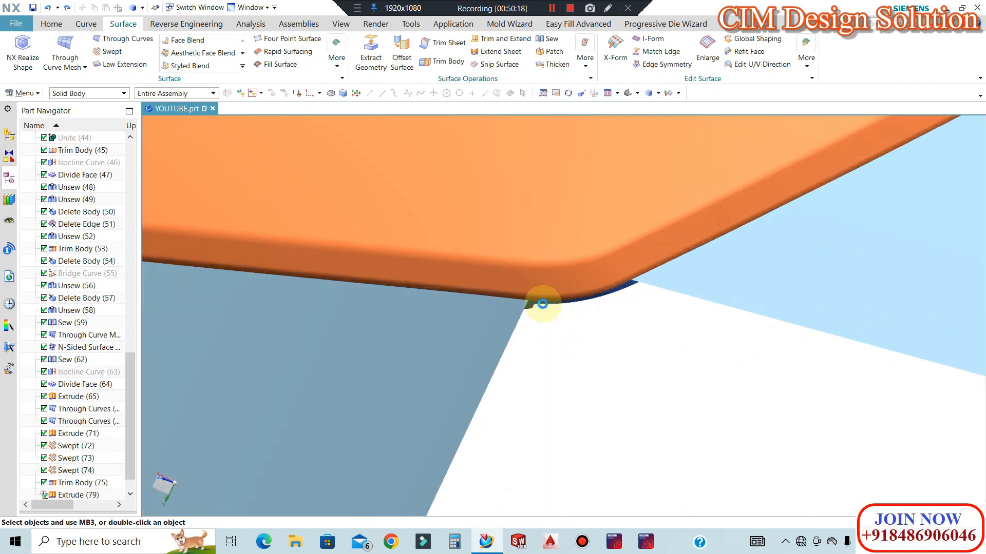
middle_drag(537, 273, 590, 414)
scroll(508, 388, up, 2)
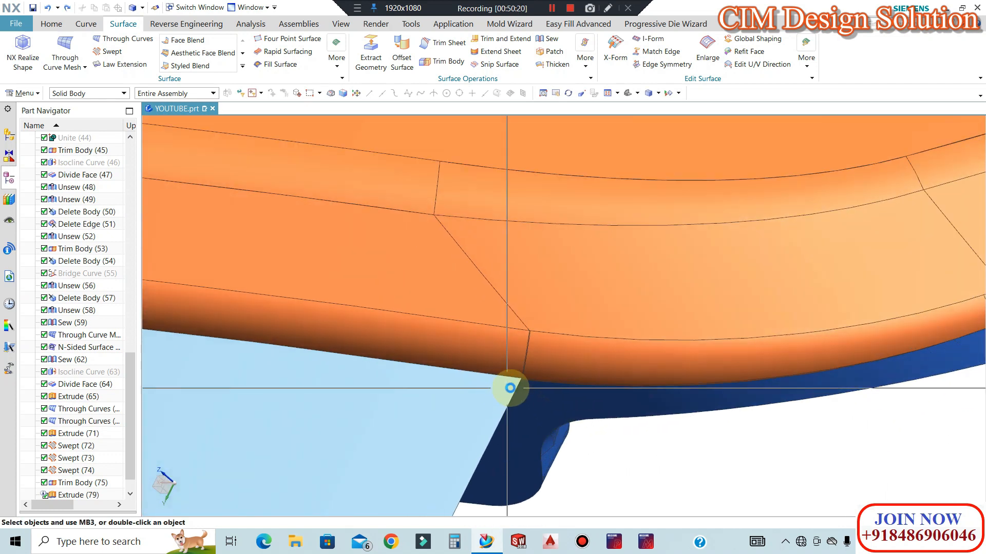
scroll(508, 388, up, 5)
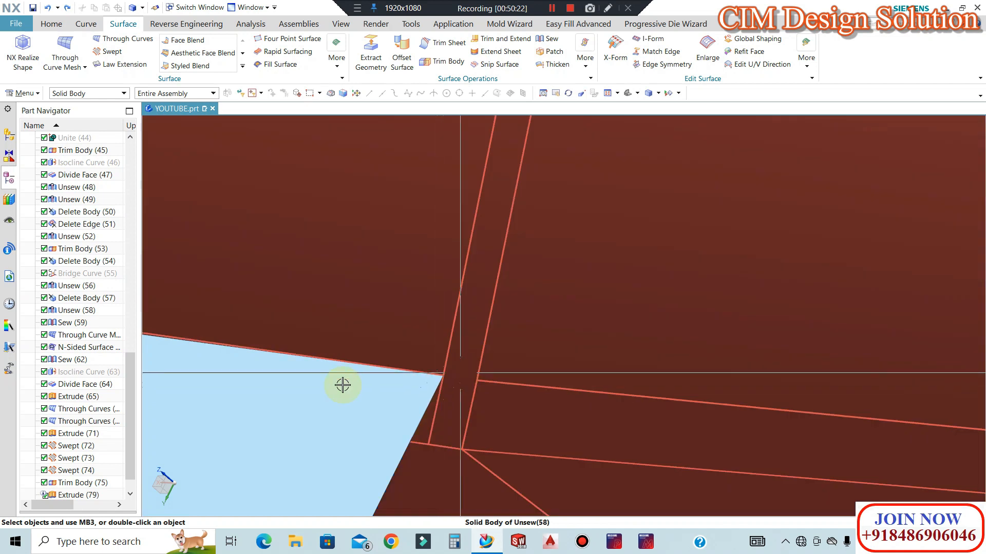
scroll(71, 475, down, 1)
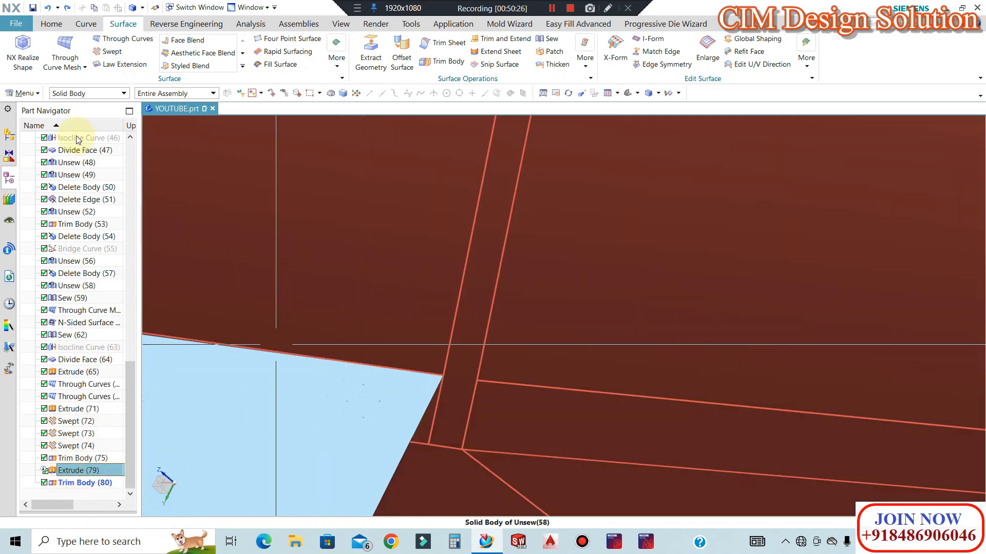
Remove the selection filter and examine the section curves and limits of the pale sheet's Extrude feature at the rounded corner.
click(72, 93)
click(74, 105)
click(282, 400)
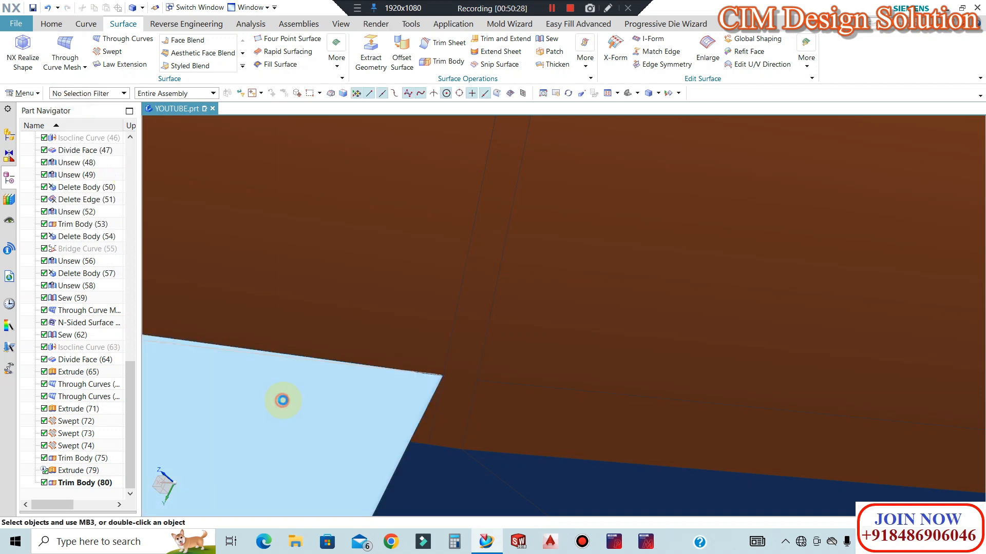
key(x)
scroll(442, 378, up, 3)
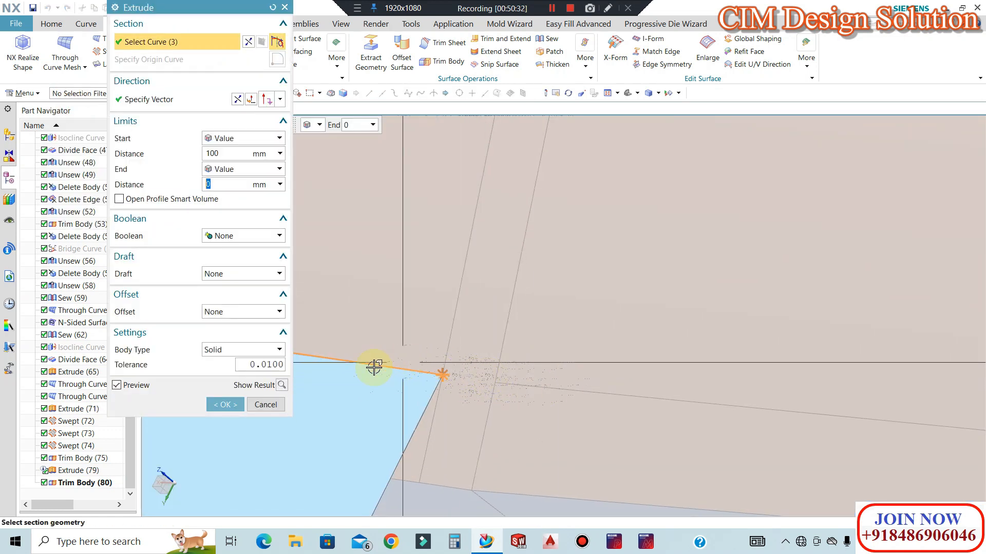
click(225, 404)
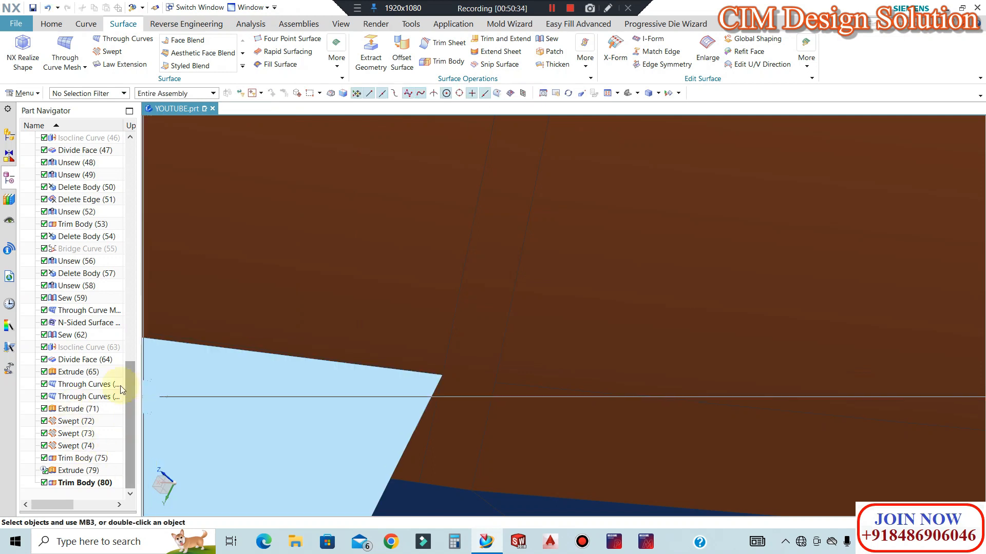
Examine the dividing curves used by the Divide Face (64) feature around the narrow strip face.
double_click(87, 359)
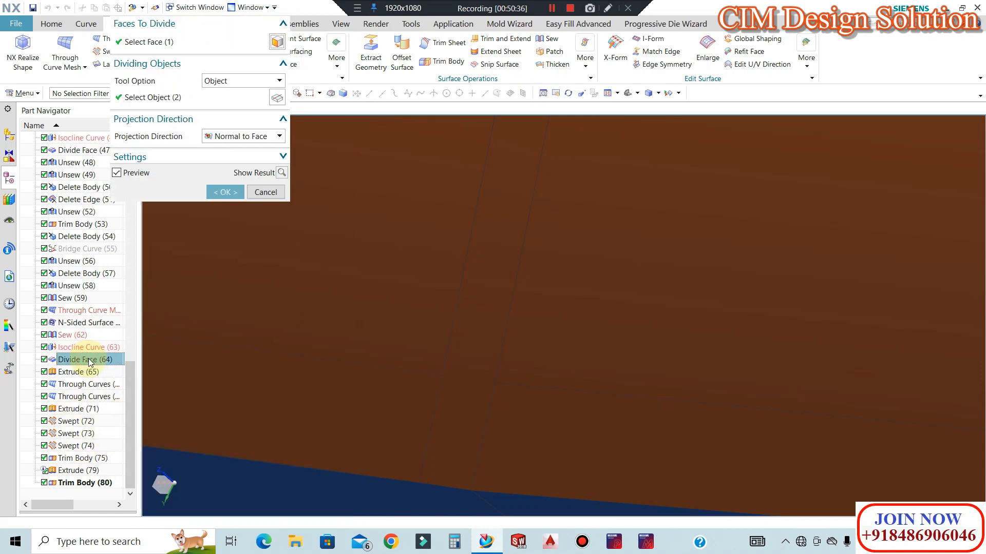
click(165, 97)
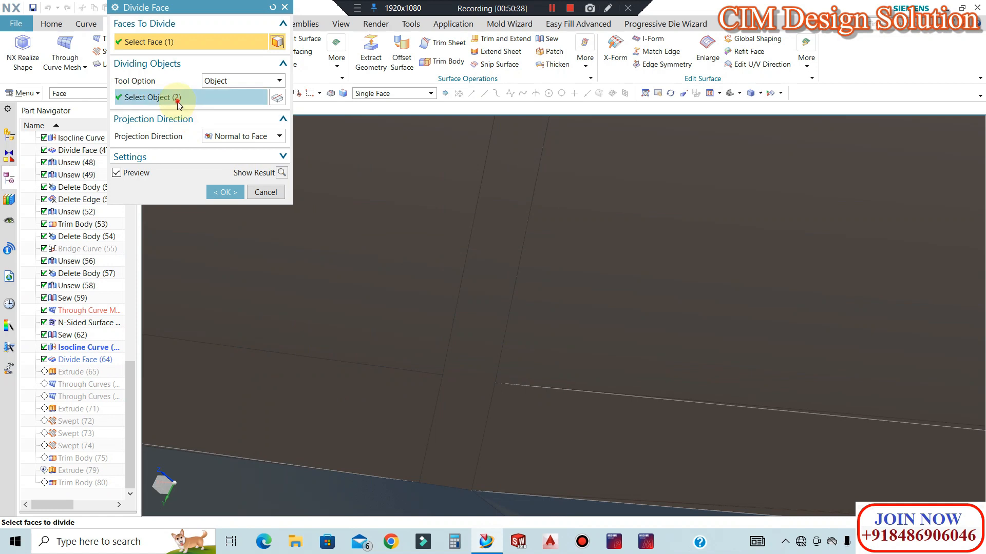
scroll(526, 343, down, 5)
scroll(547, 356, down, 1)
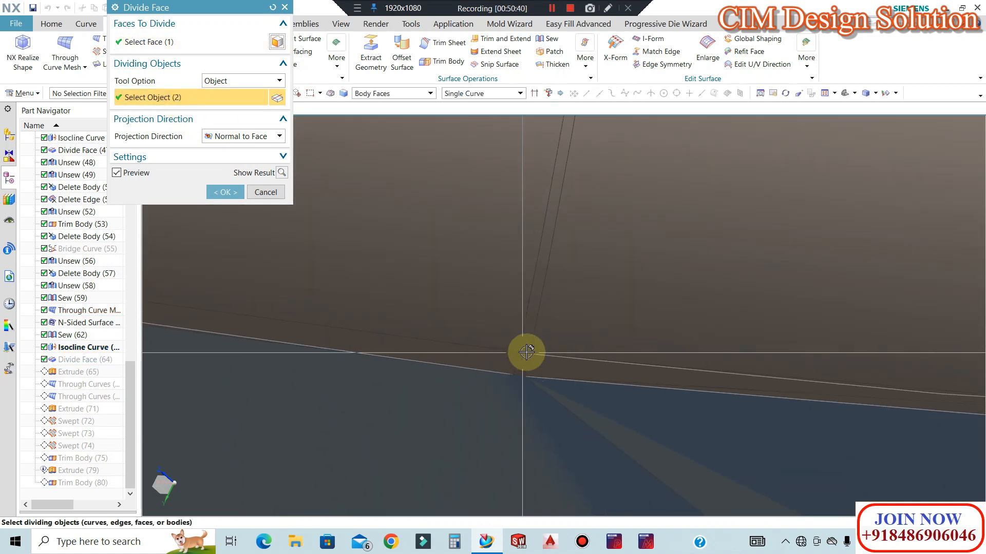
scroll(527, 352, up, 3)
key(Escape)
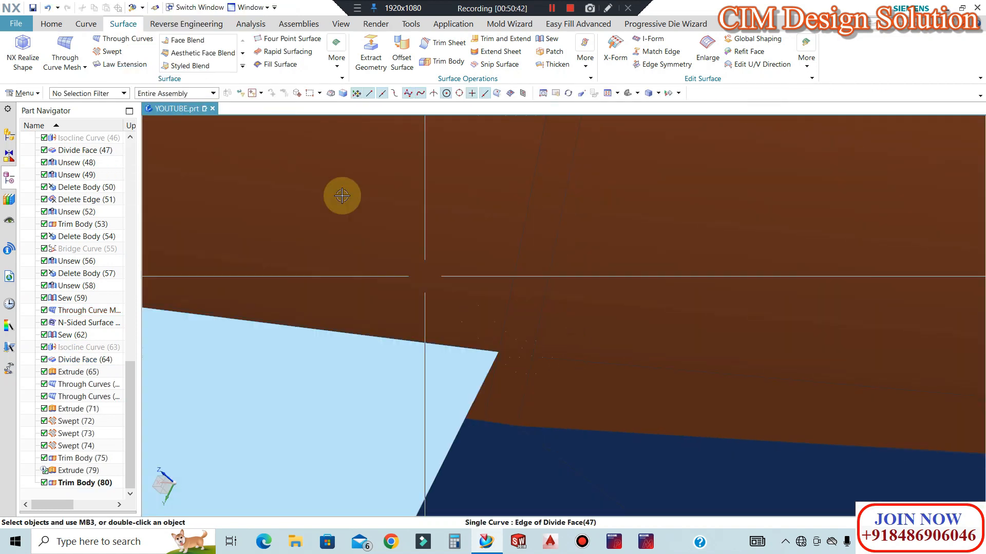
click(88, 24)
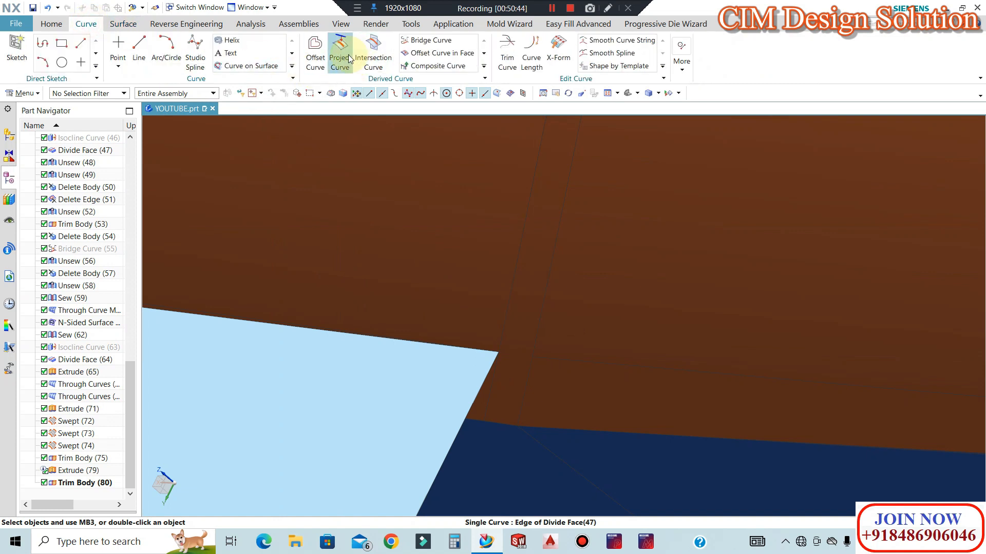
click(484, 66)
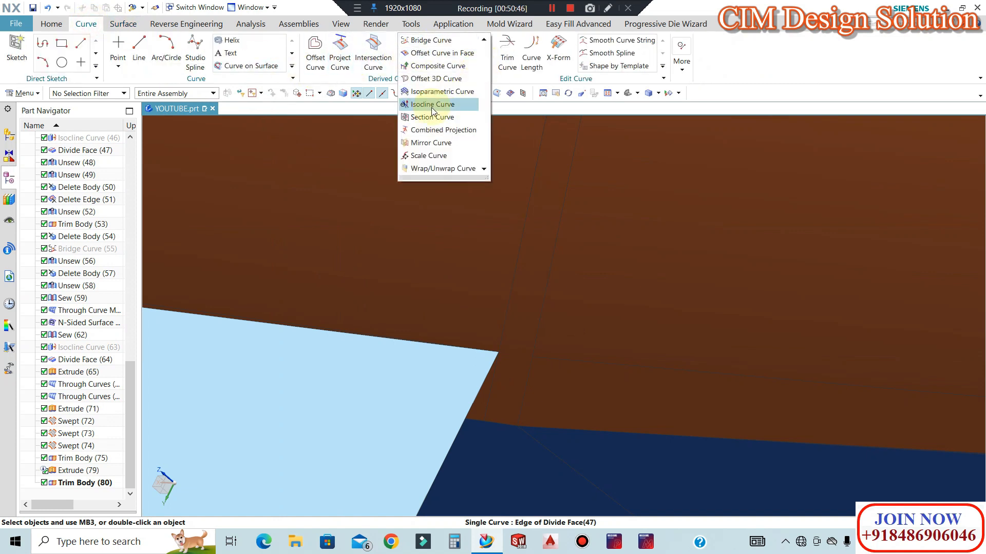
click(432, 117)
click(512, 340)
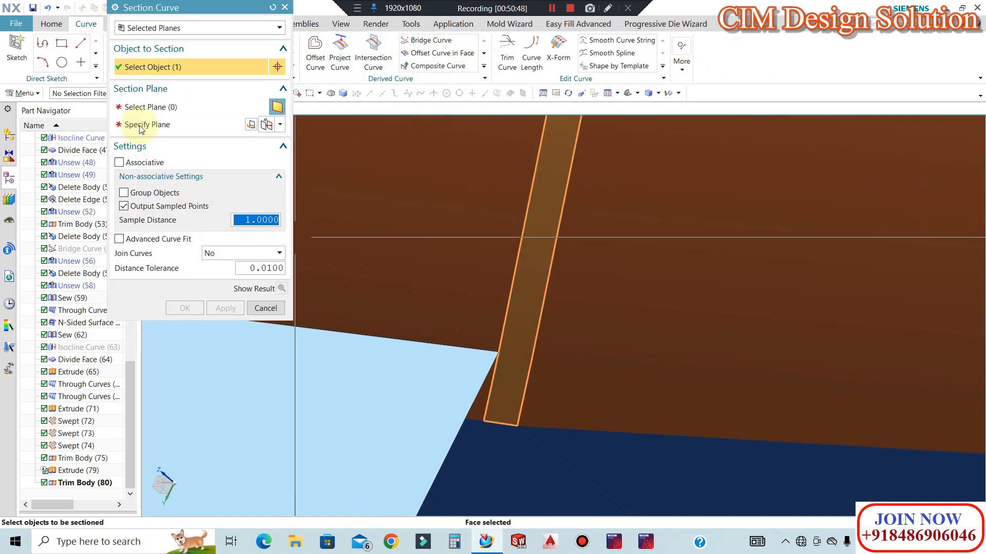
key(Escape)
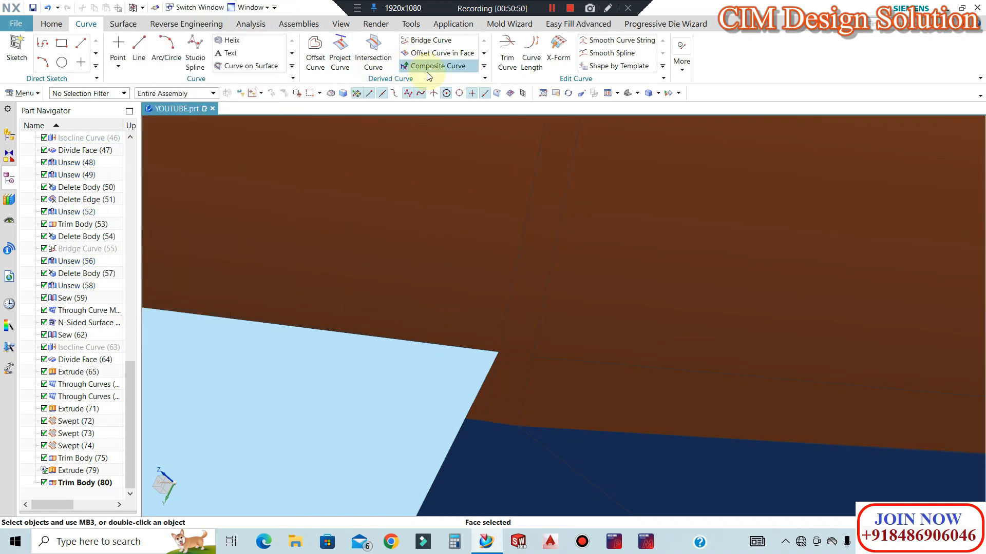
Create an associative isocline curve at 0° across the narrow strip face beside the pale sheet's inner corner.
click(483, 71)
click(436, 104)
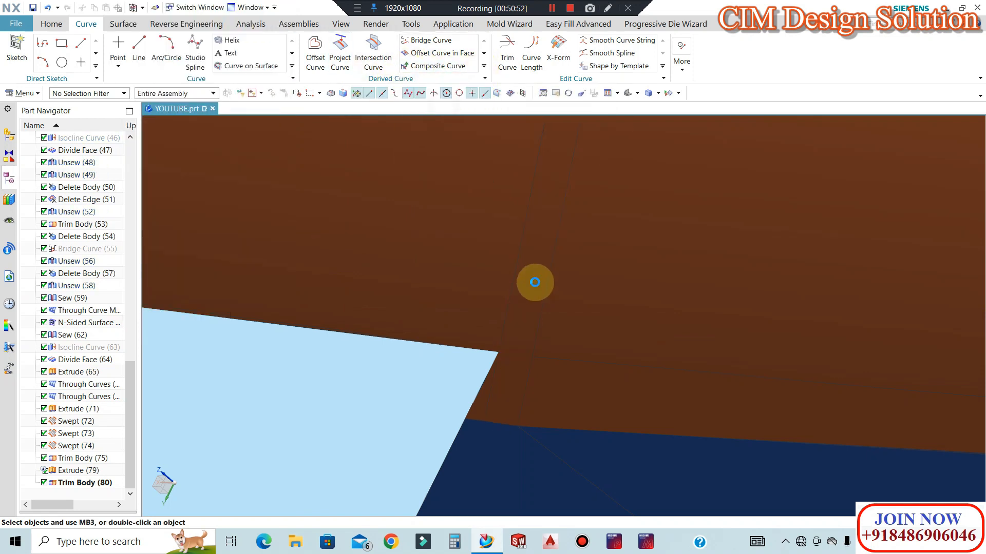
click(533, 281)
click(151, 84)
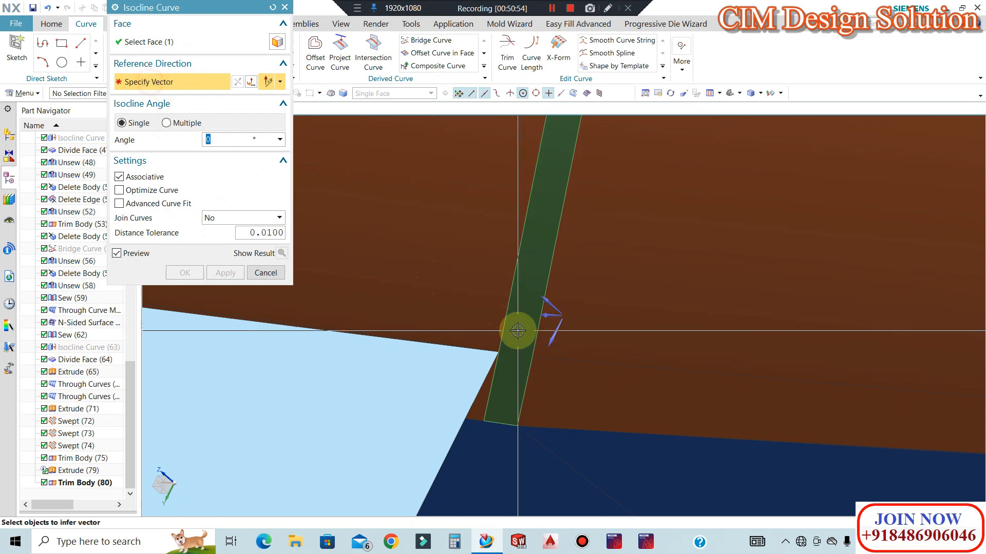
click(548, 330)
click(184, 273)
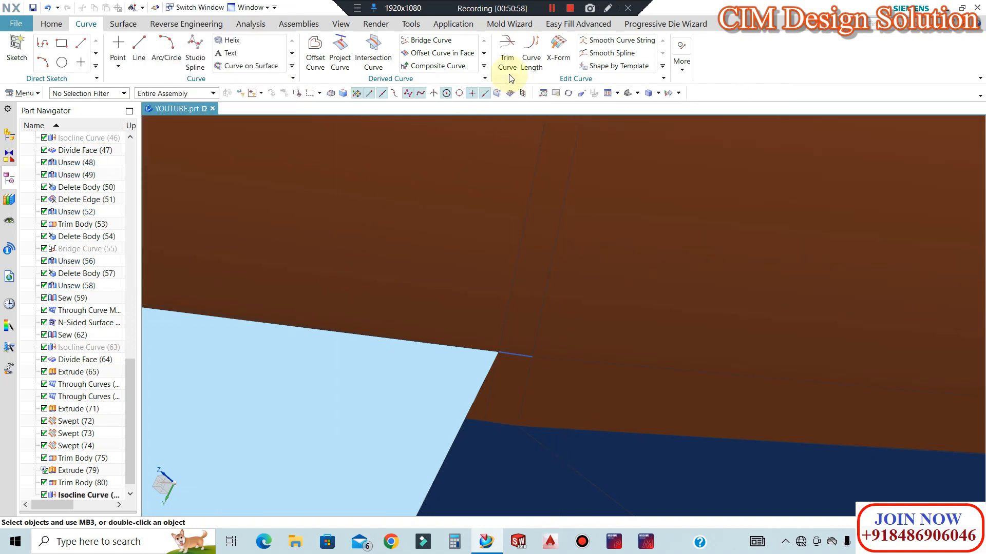
Try to split the narrow strip face along the isocline curve with Split Face.
click(518, 26)
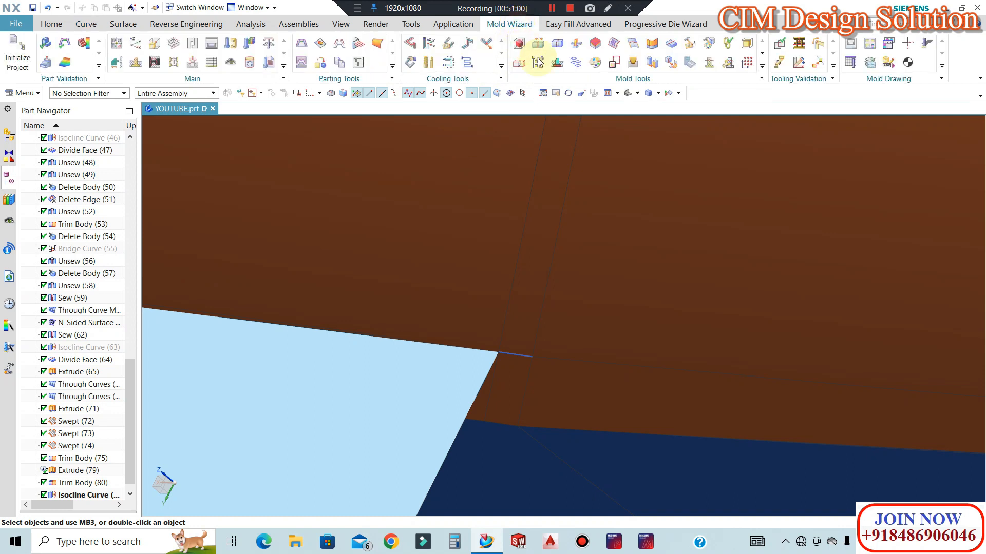
click(679, 42)
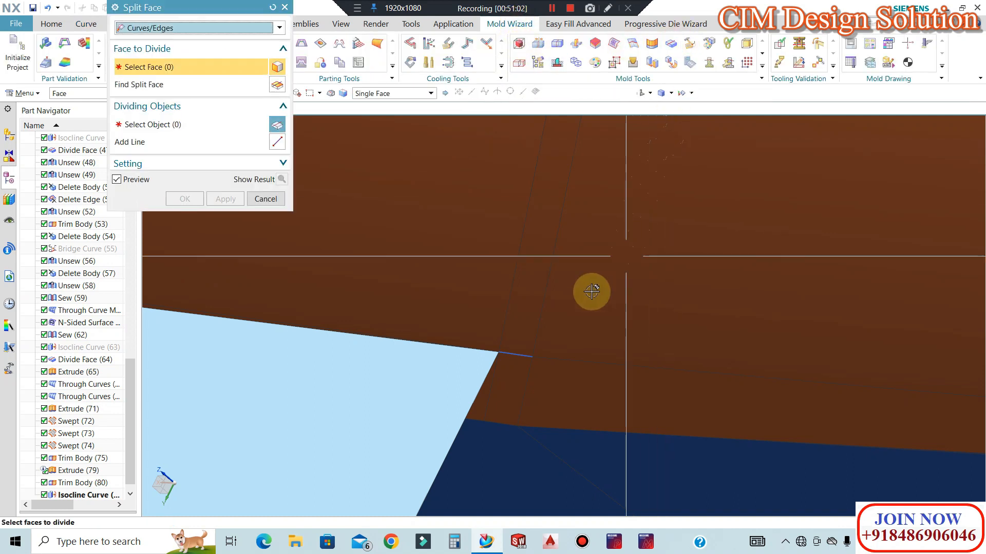
click(514, 325)
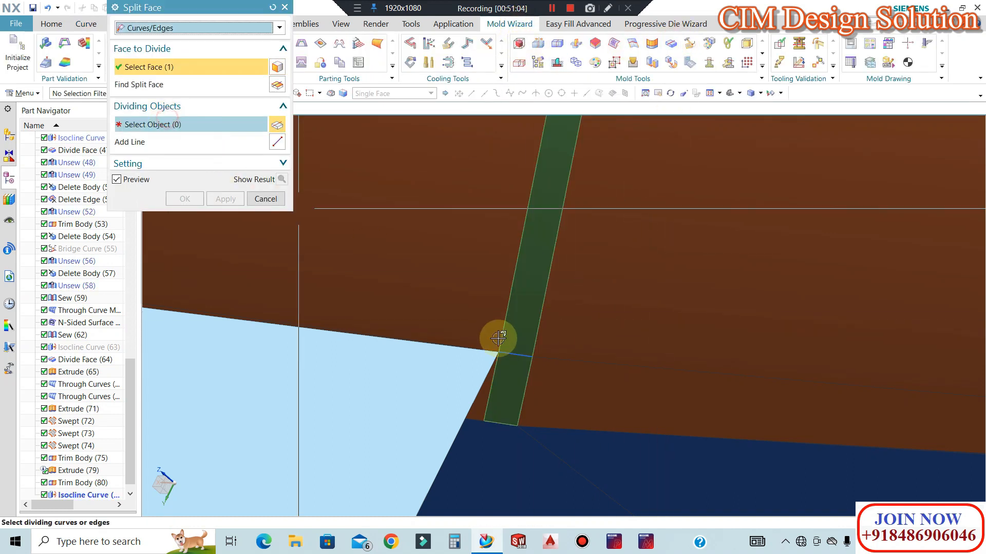
click(518, 358)
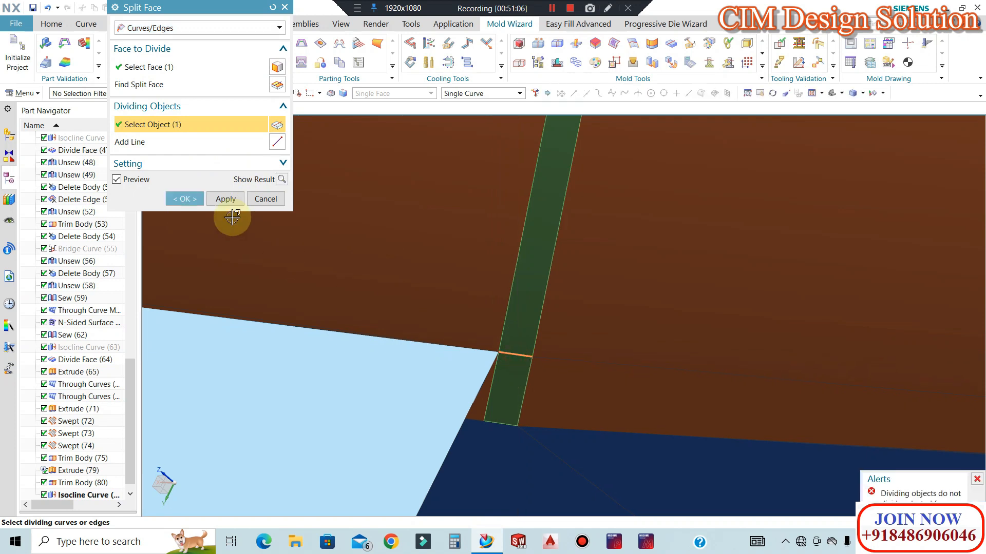
click(185, 198)
click(489, 285)
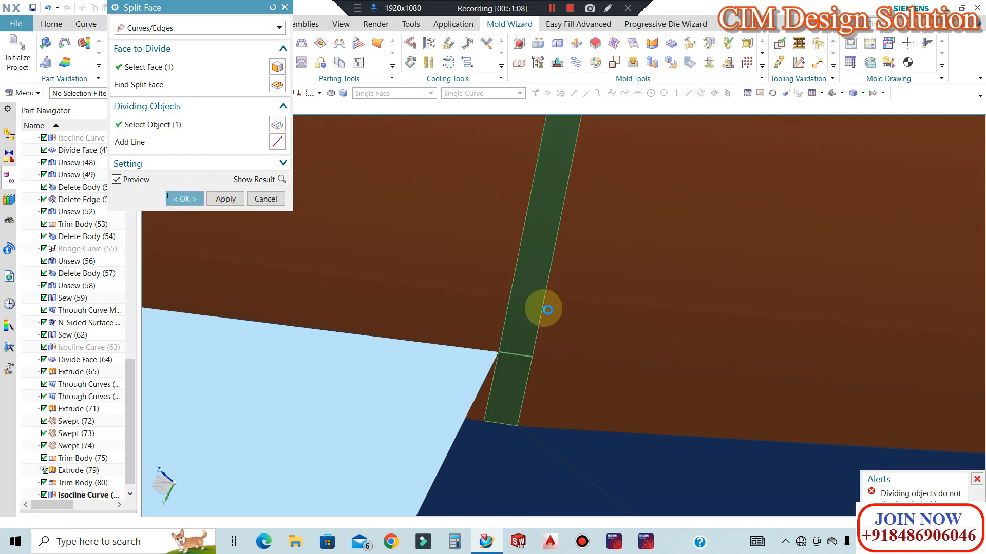
click(195, 200)
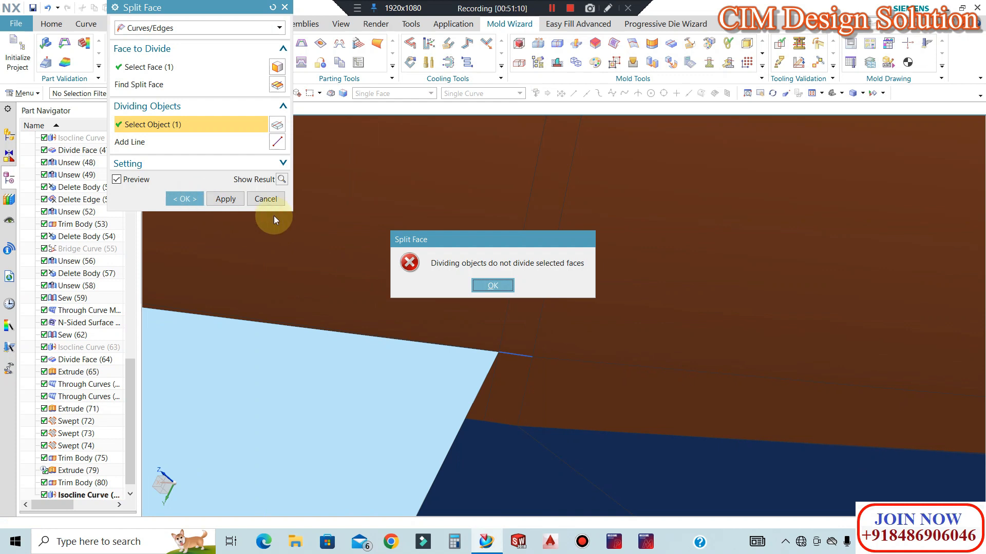
click(493, 286)
scroll(534, 359, up, 5)
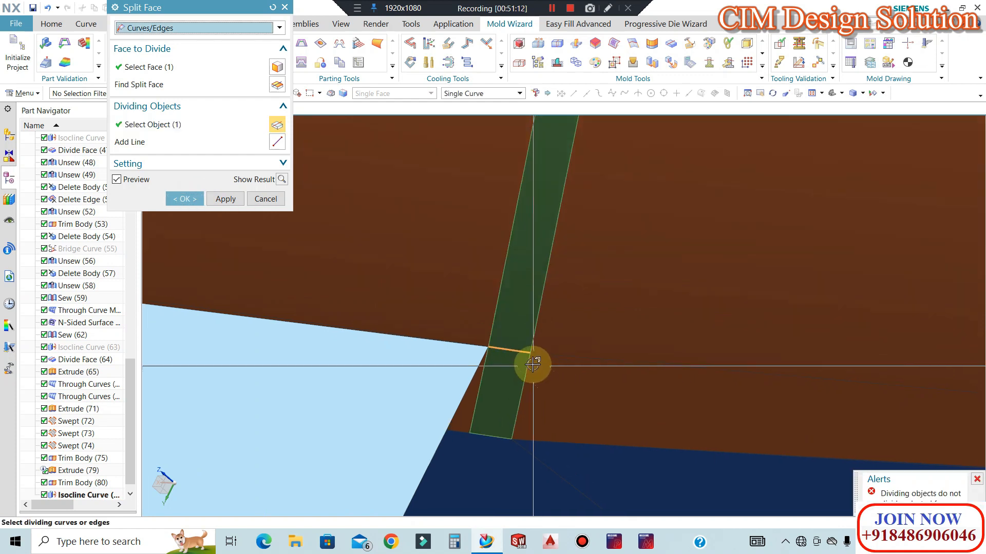
key(Escape)
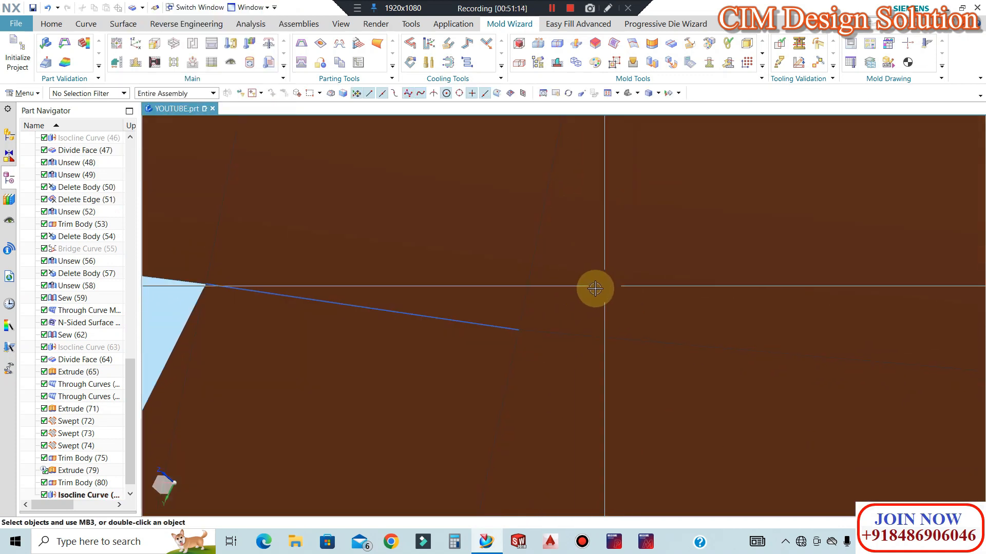
Undo the isocline curve on the narrow strip face.
scroll(601, 287, down, 2)
scroll(544, 290, down, 6)
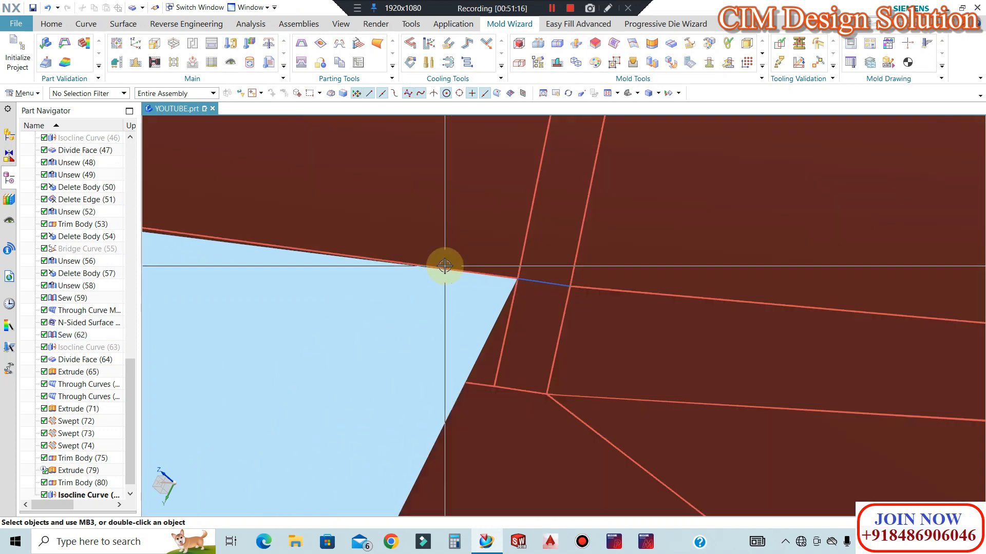
key(ctrl+z)
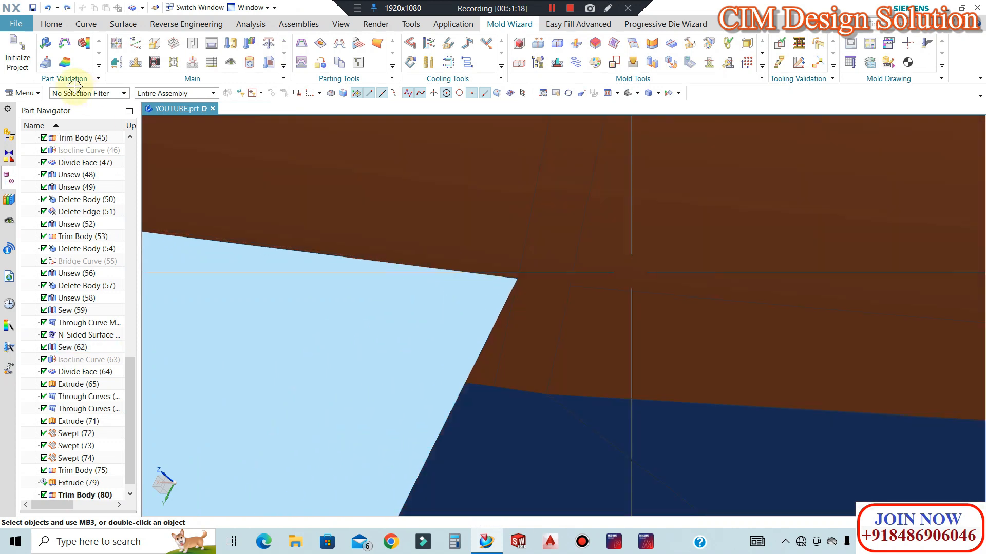
Create a G1 tangent bridge curve across the narrow strip face, joining the rim edges on either side of it.
click(91, 25)
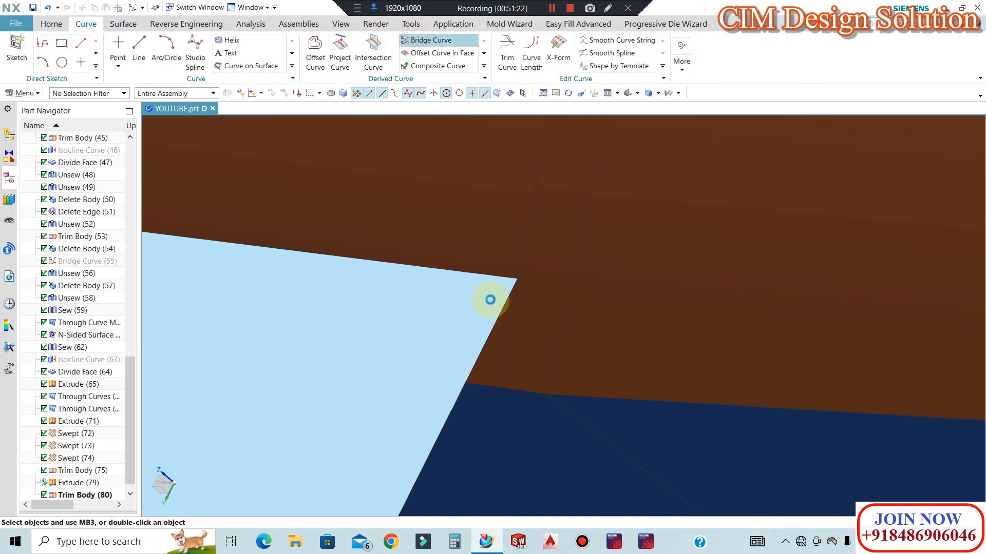
click(475, 276)
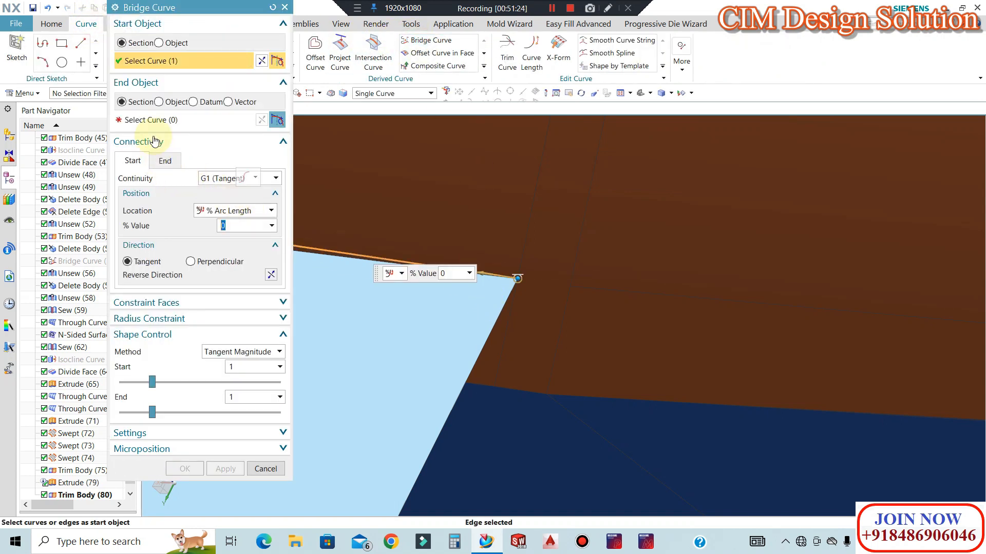
click(152, 119)
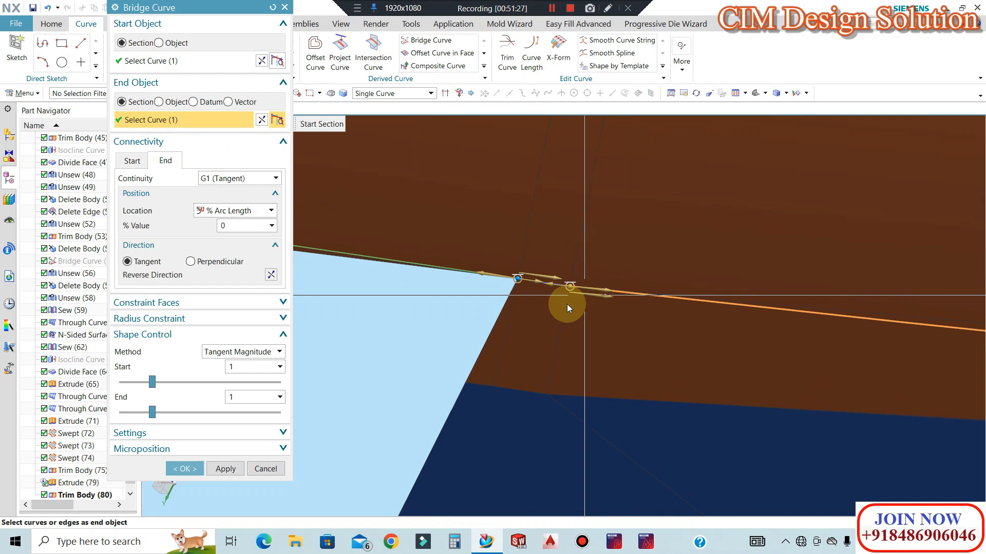
click(189, 468)
Create a G1 tangent bridge curve between the outer edges of the large side sheet and the tip sheet.
scroll(377, 272, down, 9)
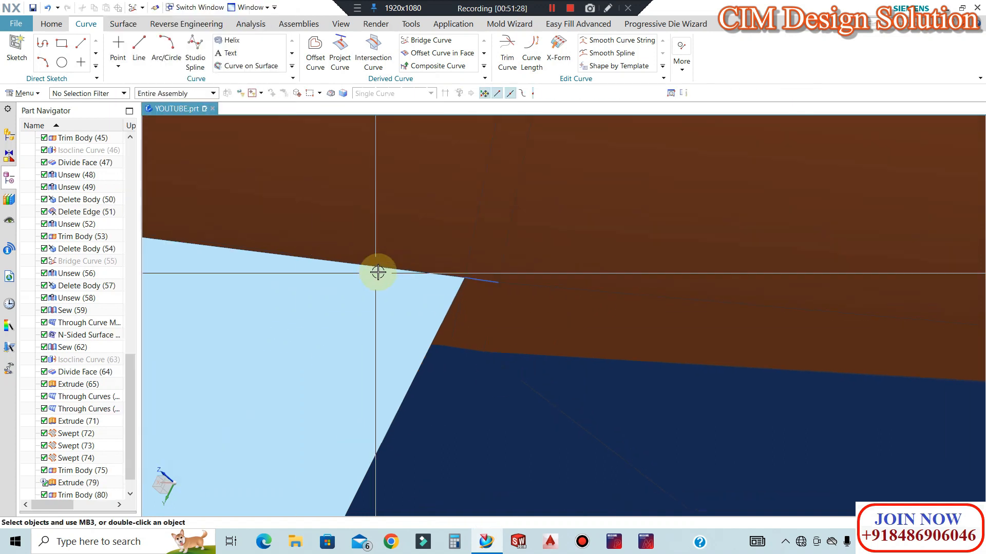
scroll(408, 269, down, 8)
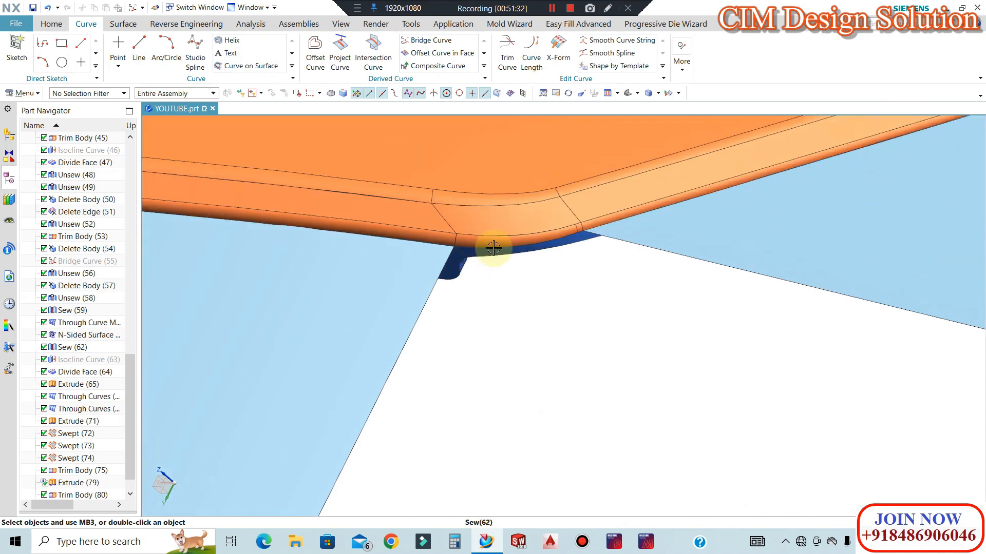
scroll(492, 248, down, 5)
middle_drag(563, 291, 606, 354)
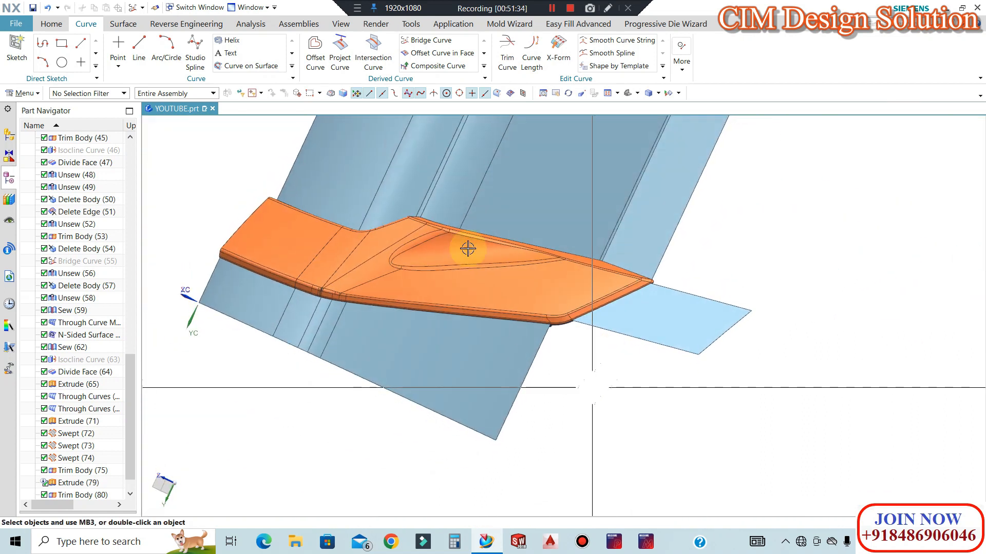
click(139, 25)
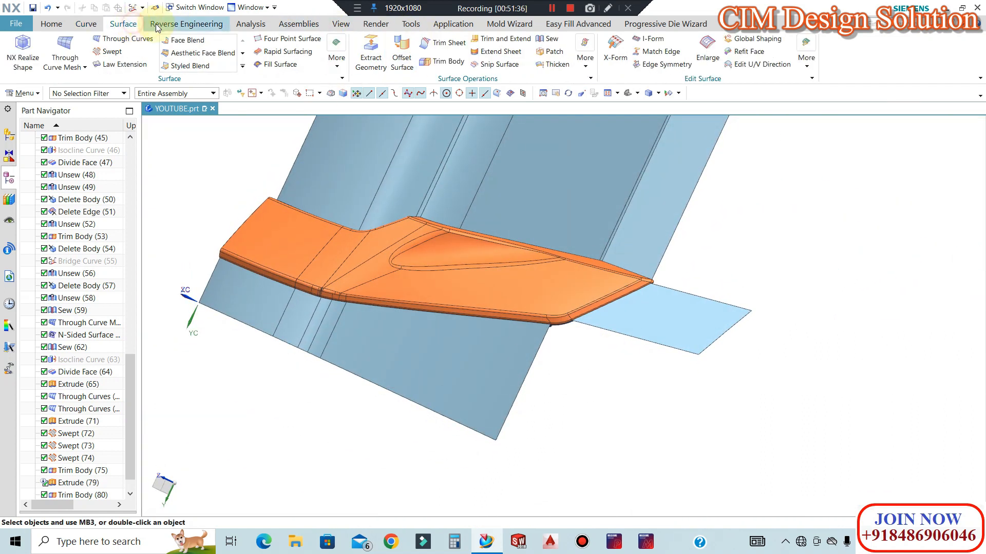
click(84, 25)
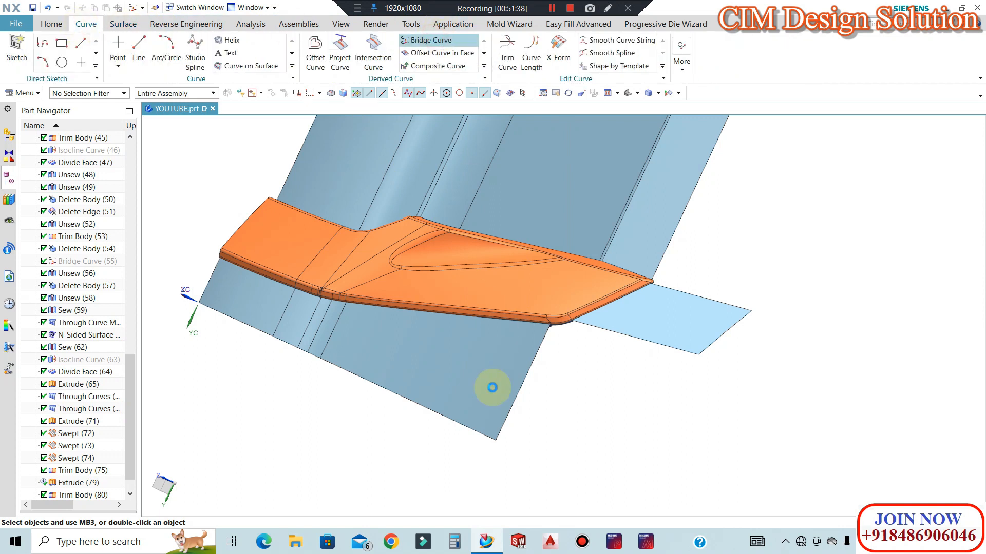
click(482, 432)
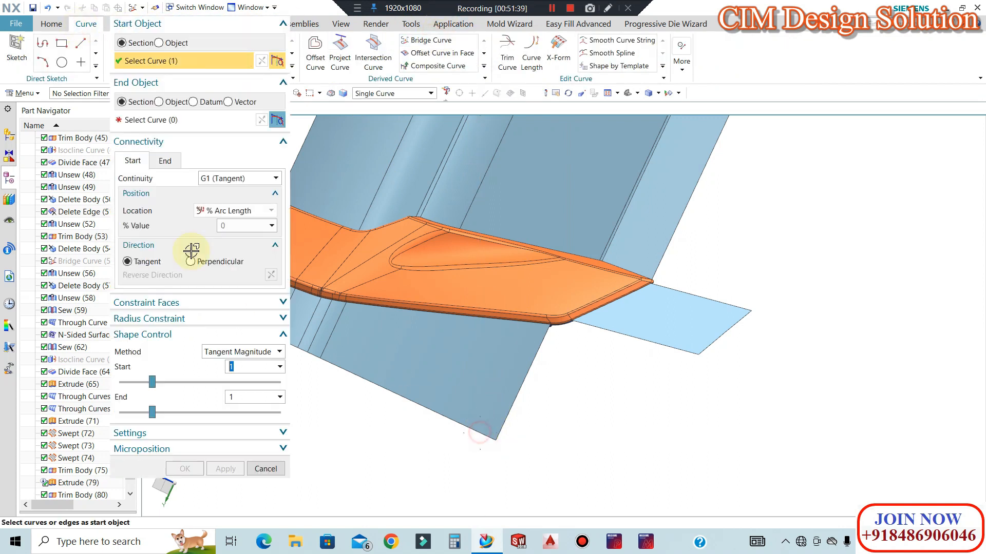
click(164, 122)
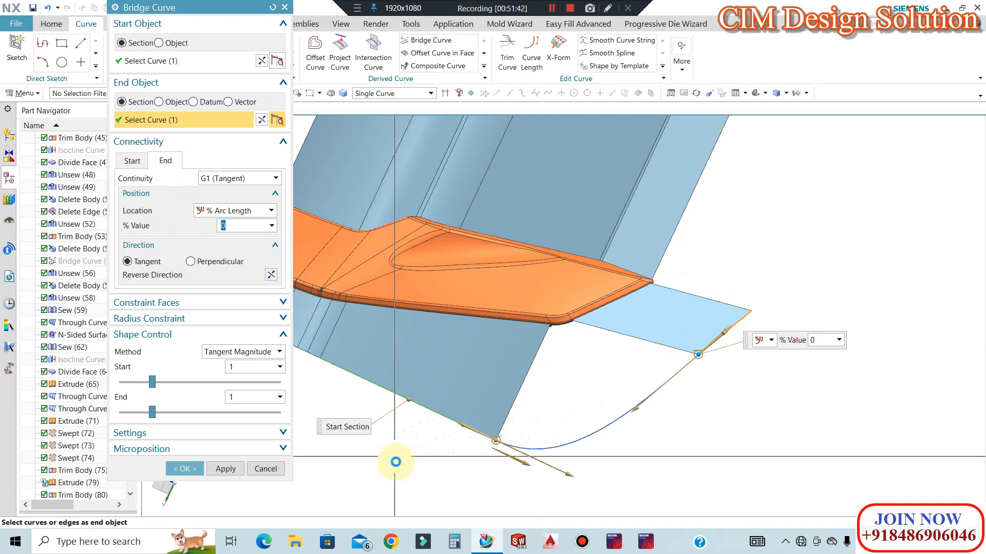
click(185, 469)
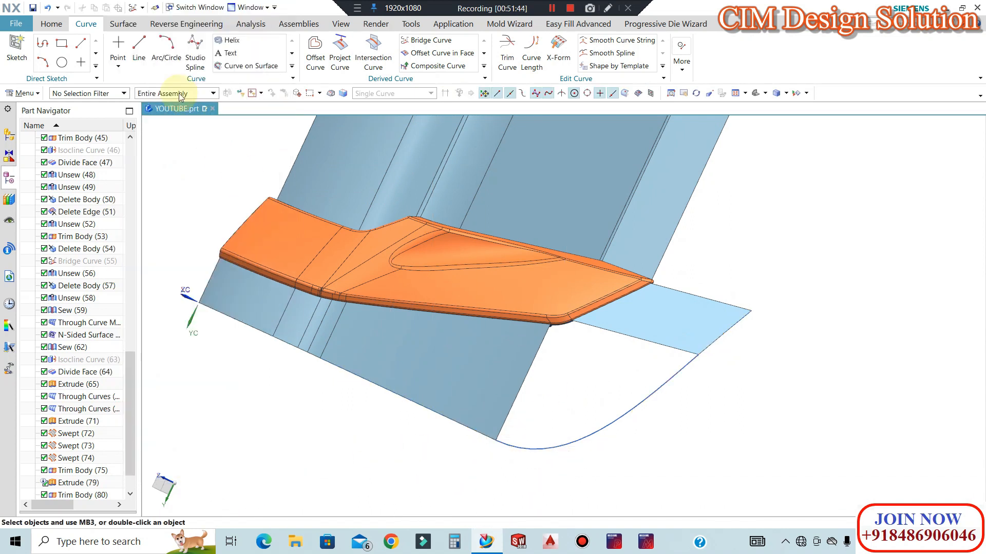
Start a Through Curve Mesh with the three connected rim curves around the rounded corner, up to the tip sheet, as the first primary curve.
click(123, 24)
click(65, 44)
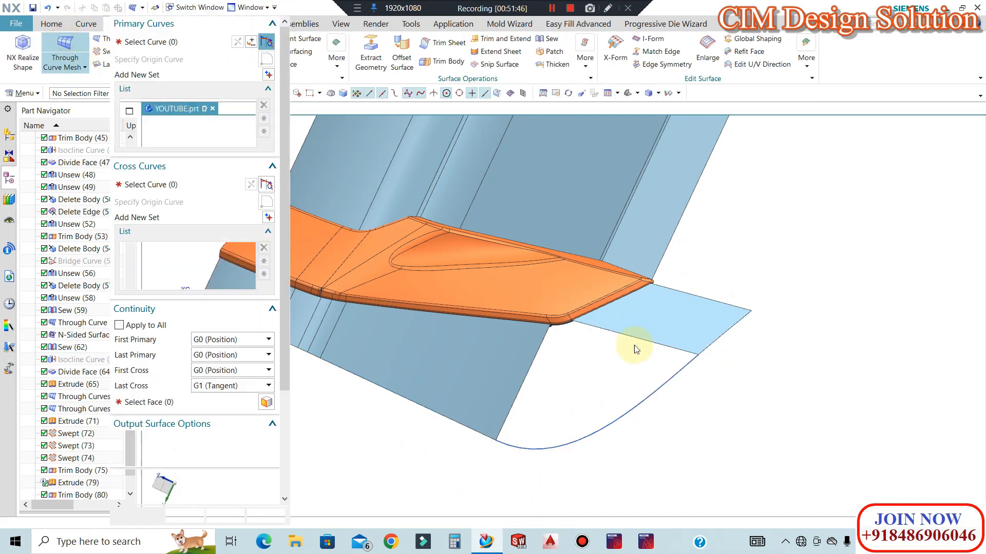
scroll(553, 326, up, 5)
scroll(519, 308, up, 8)
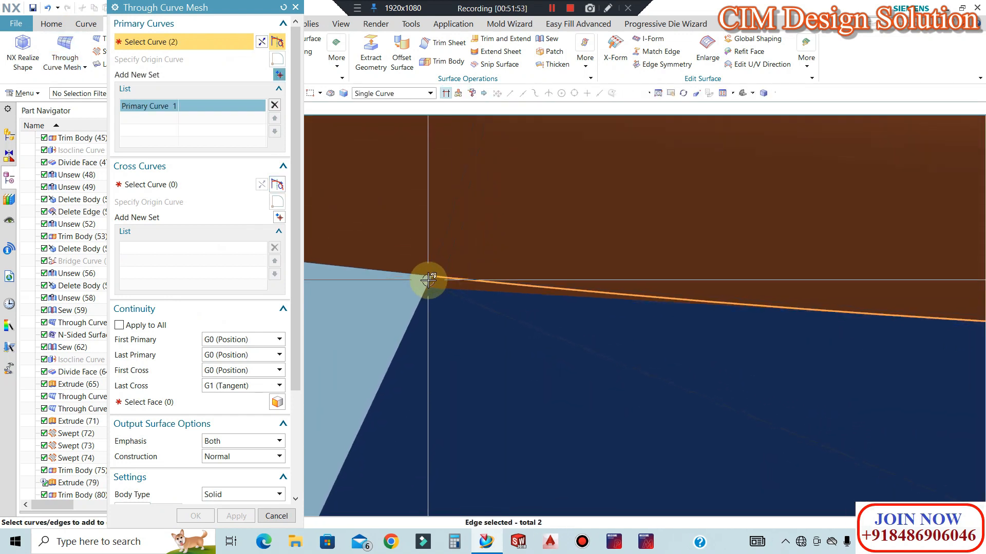
scroll(462, 279, down, 5)
scroll(677, 236, up, 5)
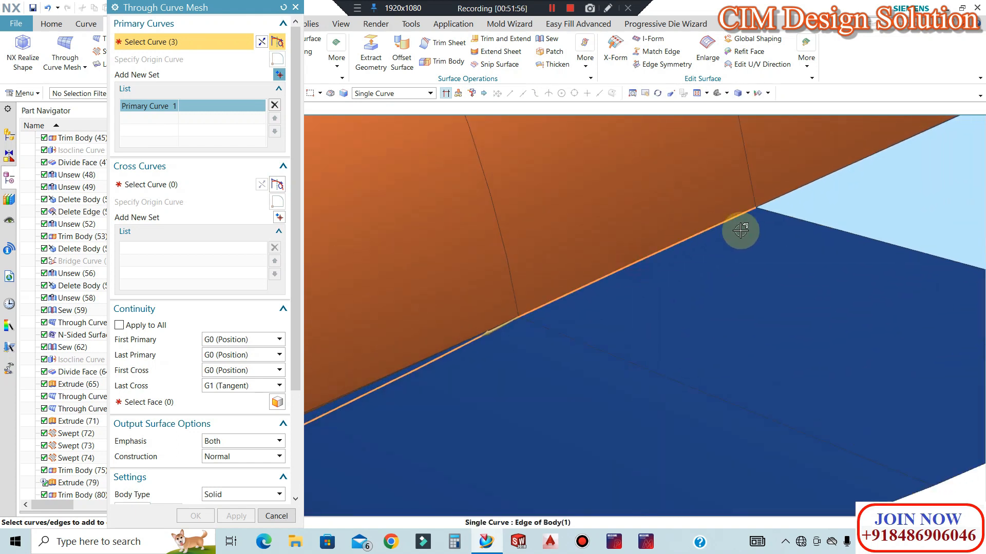
scroll(724, 231, down, 3)
scroll(792, 214, up, 4)
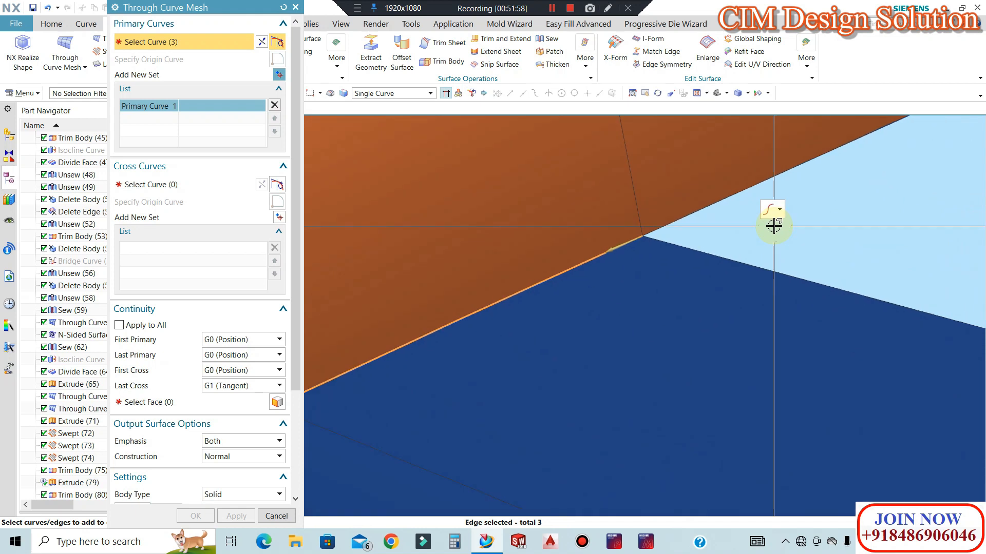
scroll(537, 180, down, 3)
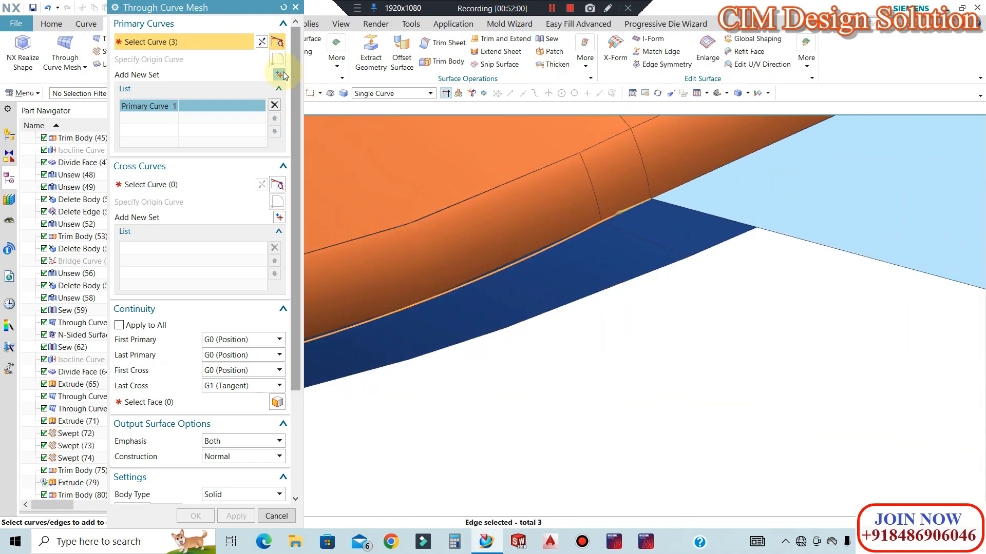
Add the outer bridge spline spanning the gap between the blue sheets as the curve mesh's second primary curve.
click(279, 75)
scroll(715, 235, down, 4)
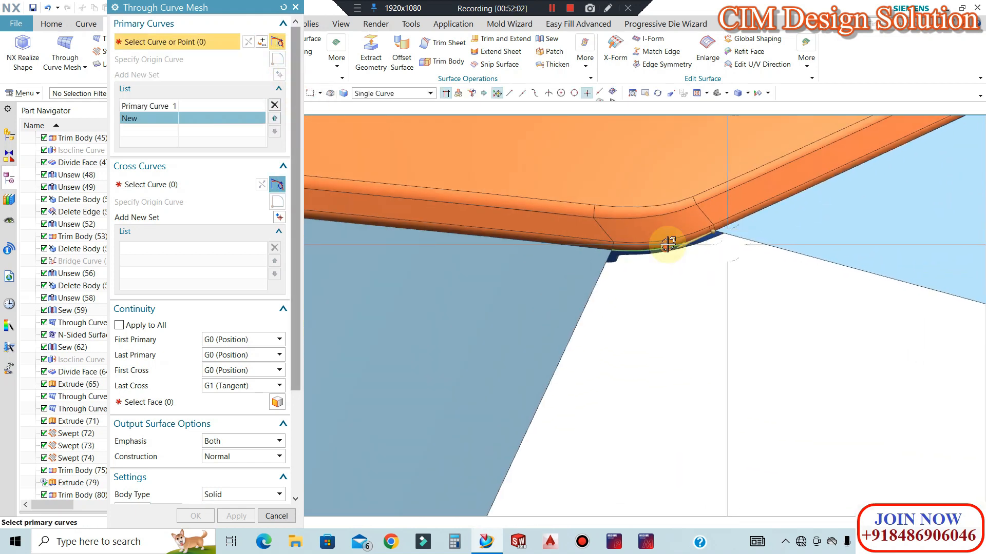
scroll(666, 275, up, 3)
scroll(706, 368, down, 3)
click(706, 425)
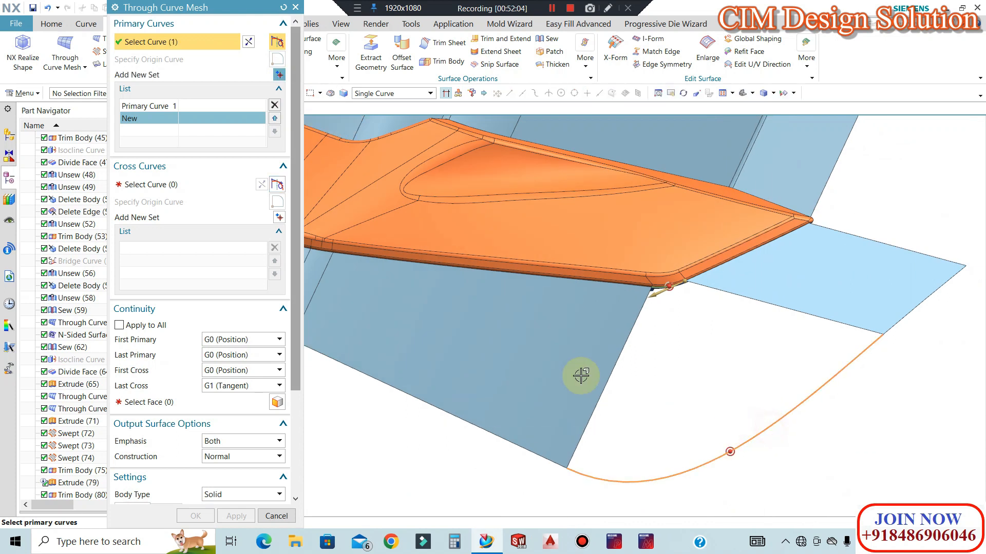
Select the facing straight edges of the two neighbouring blue sheets as the first and second cross curves.
click(183, 185)
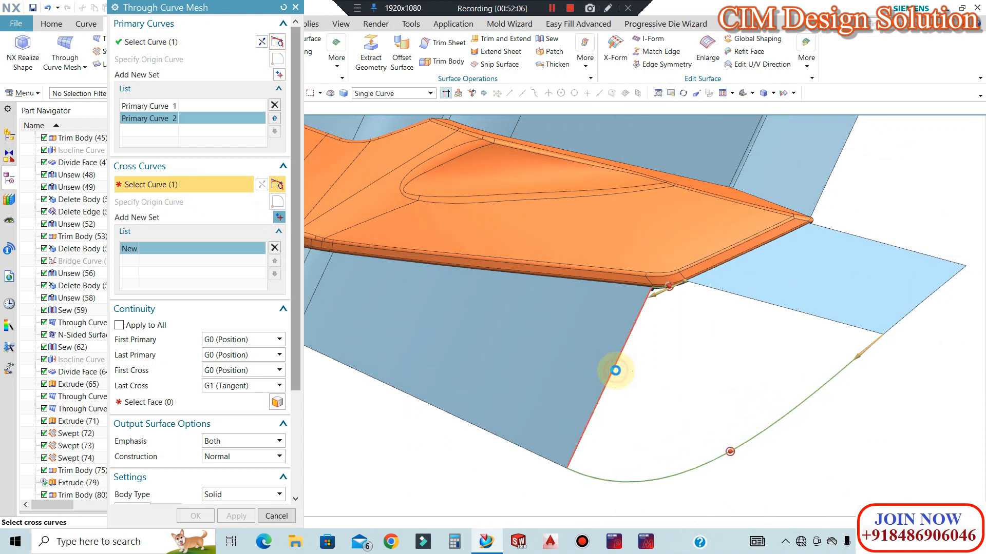
click(280, 217)
click(792, 310)
scroll(641, 282, up, 8)
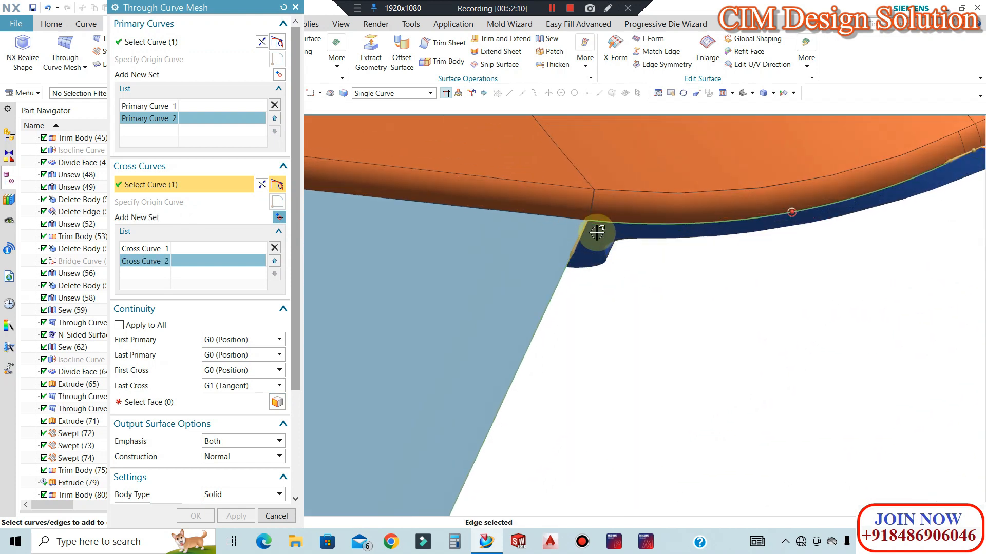
scroll(581, 208, down, 6)
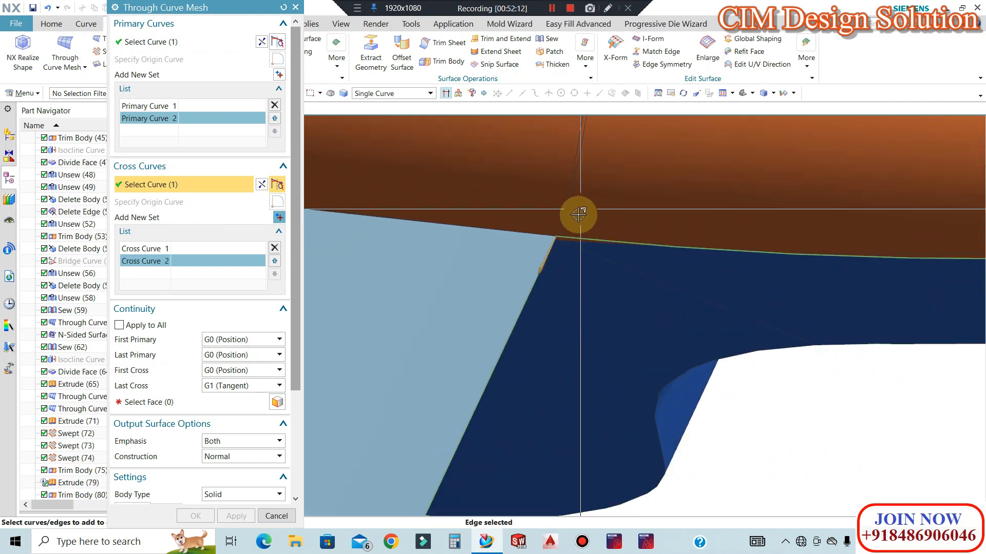
scroll(586, 220, down, 3)
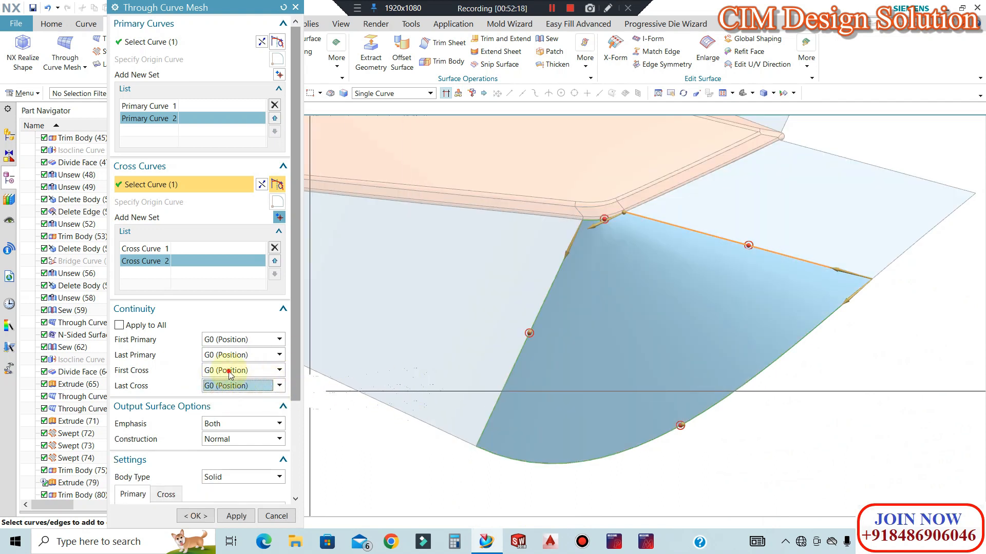
Set First Cross and Last Cross to G1 (Tangent) against their adjoining blue sheets and create the mesh surface.
click(222, 394)
click(379, 343)
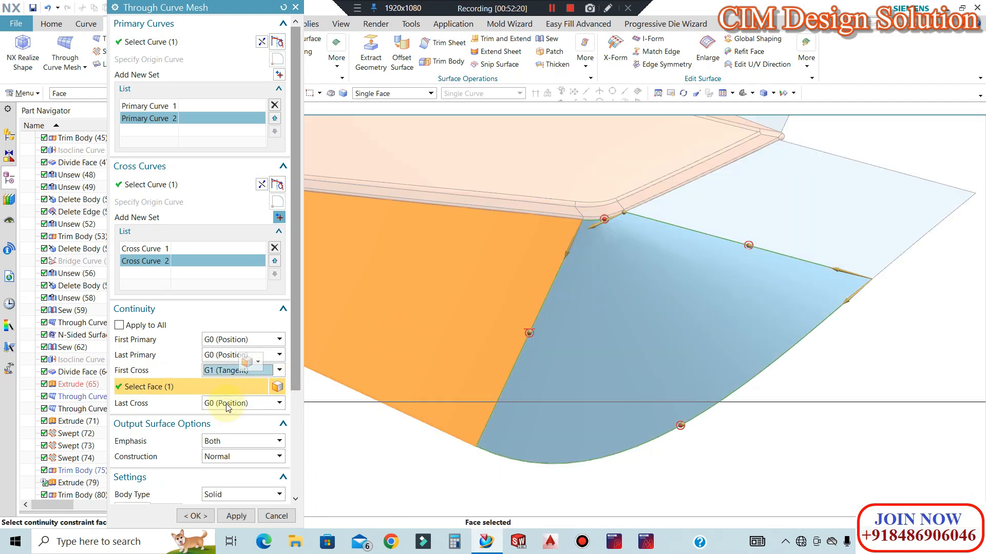
click(243, 403)
click(232, 428)
click(719, 222)
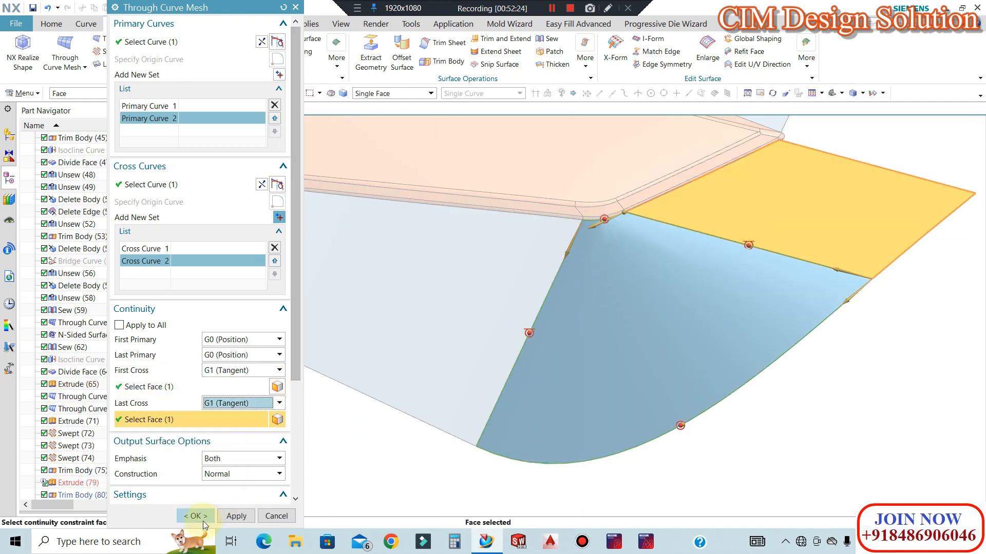
click(195, 516)
Examine the new mesh surface and the pointed lower corner of the orange body from several views.
middle_drag(579, 312, 822, 424)
scroll(567, 304, down, 3)
middle_drag(568, 303, 594, 316)
mouse_move(725, 356)
middle_down()
mouse_move(717, 319)
mouse_move(717, 370)
middle_up()
key(F8)
scroll(658, 249, up, 2)
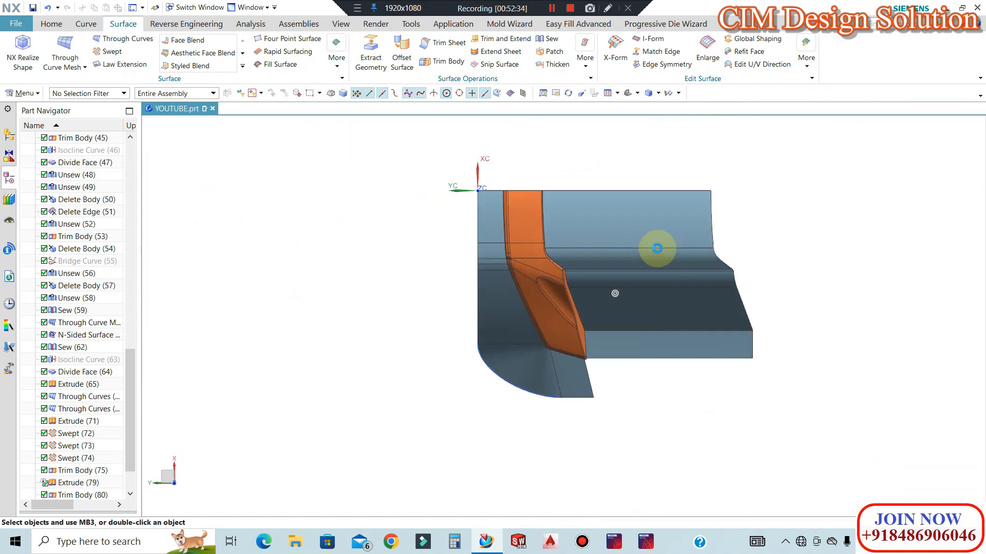
scroll(619, 418, up, 2)
middle_drag(625, 391, 556, 359)
scroll(590, 326, up, 3)
scroll(488, 275, down, 2)
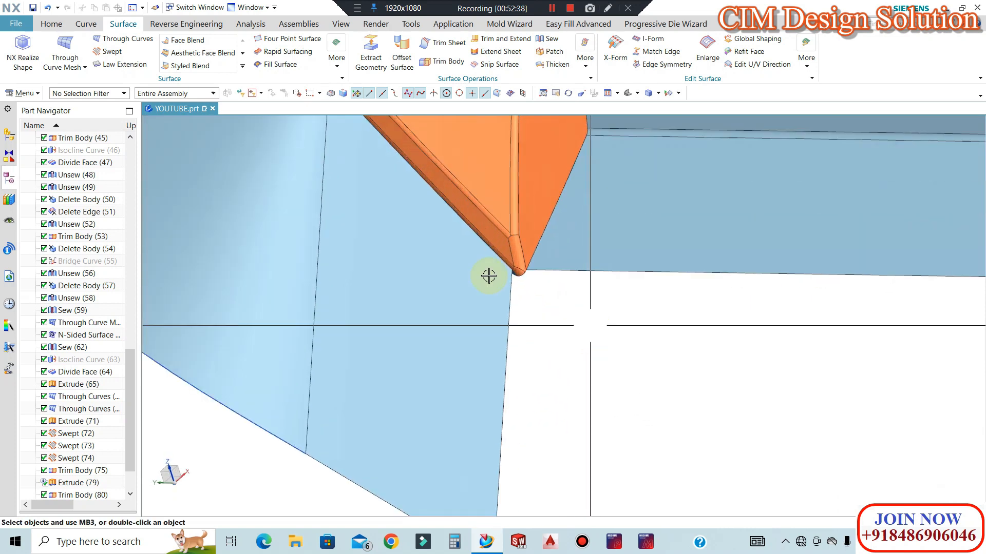
mouse_move(516, 294)
middle_down()
mouse_move(529, 303)
mouse_move(507, 284)
mouse_move(528, 286)
middle_up()
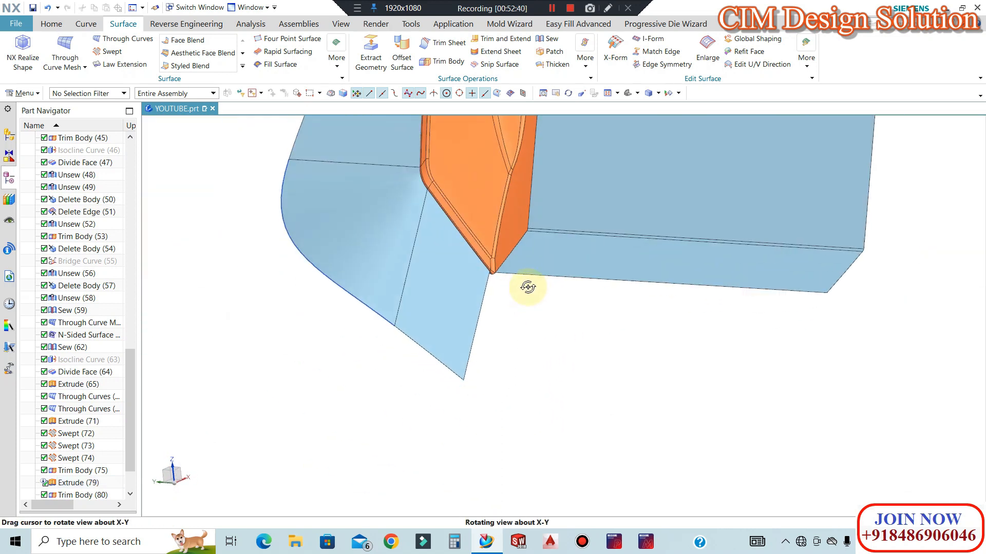
scroll(493, 268, up, 5)
scroll(439, 295, up, 4)
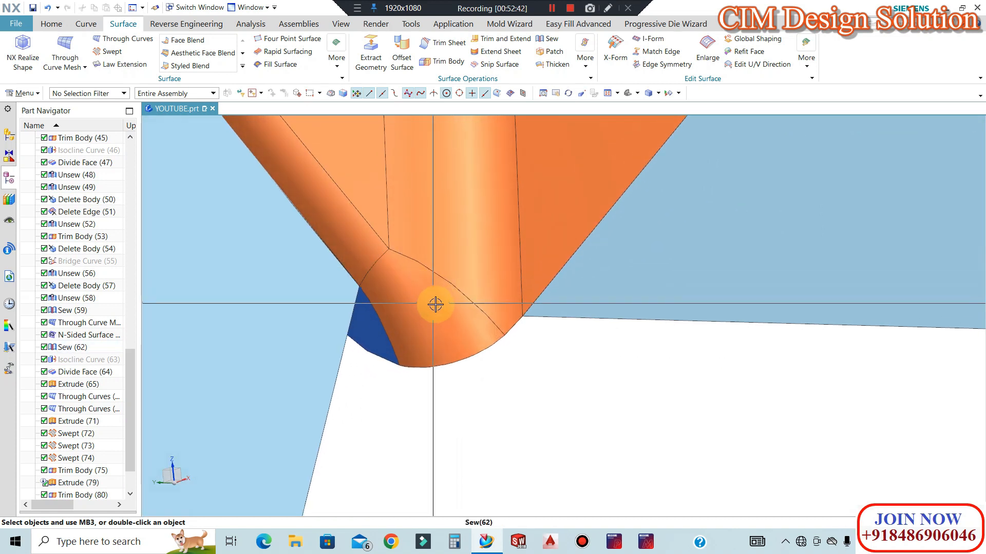
Hide the orange sewn body and undo the hiding.
key(ctrl+shift+k)
key(Escape)
click(431, 287)
key(ctrl+b)
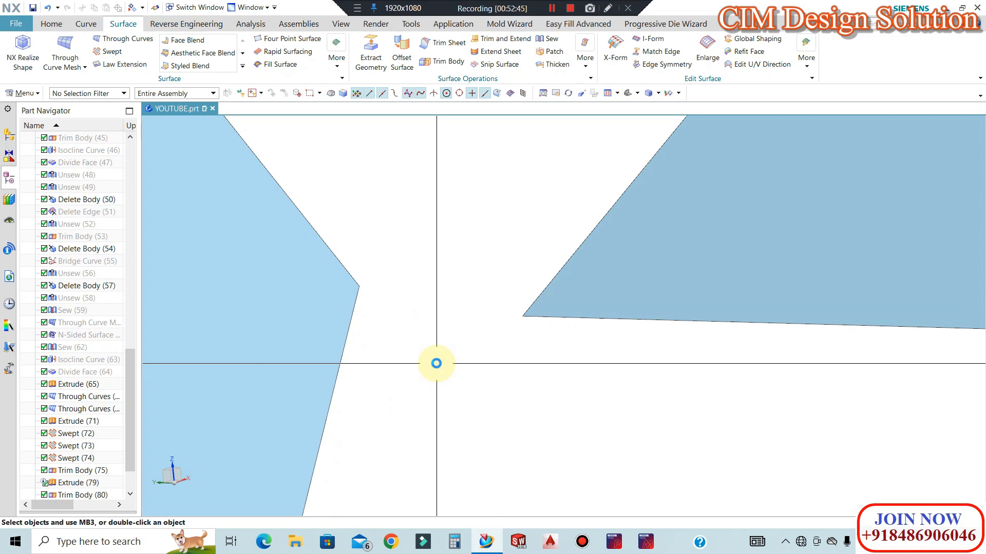
key(ctrl+z)
Select the five blue sheets along the outer side of the orange body as Trim Body targets.
scroll(520, 295, down, 2)
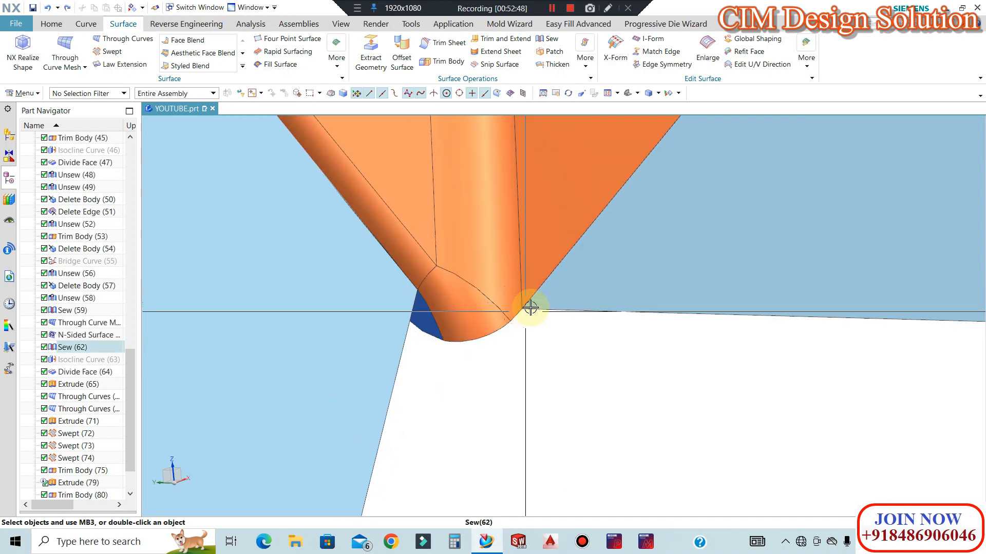
scroll(532, 306, up, 3)
middle_drag(522, 279, 496, 287)
scroll(501, 247, up, 2)
scroll(582, 285, down, 7)
middle_drag(681, 303, 691, 365)
middle_drag(584, 368, 681, 158)
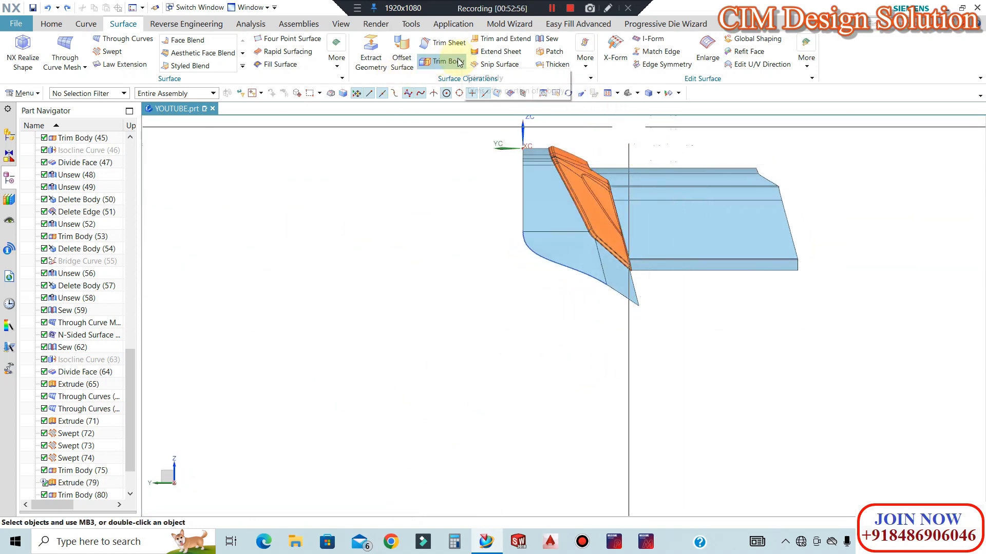
click(682, 189)
scroll(627, 329, down, 1)
middle_drag(627, 332, 637, 366)
click(661, 201)
scroll(657, 226, up, 3)
click(680, 383)
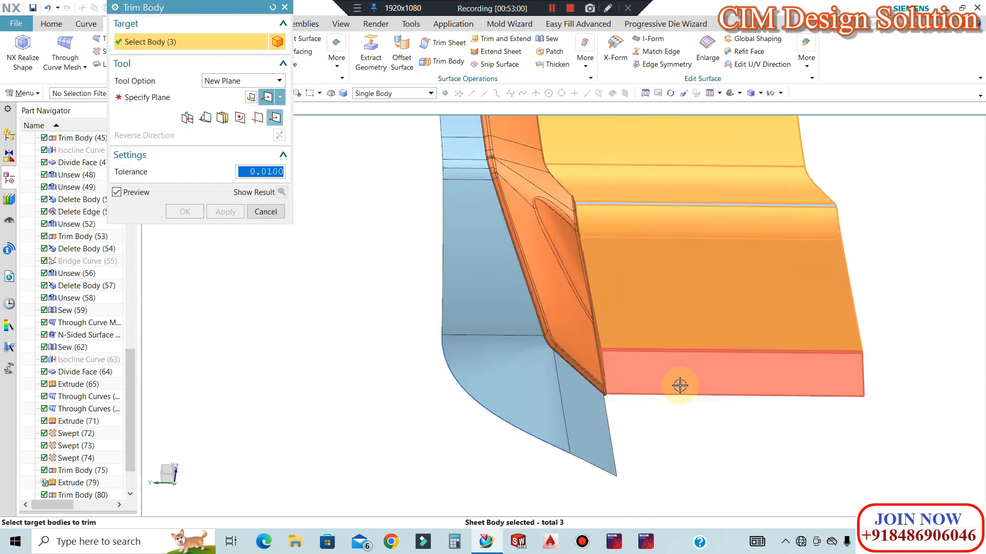
scroll(654, 206, up, 3)
click(652, 220)
scroll(616, 201, down, 4)
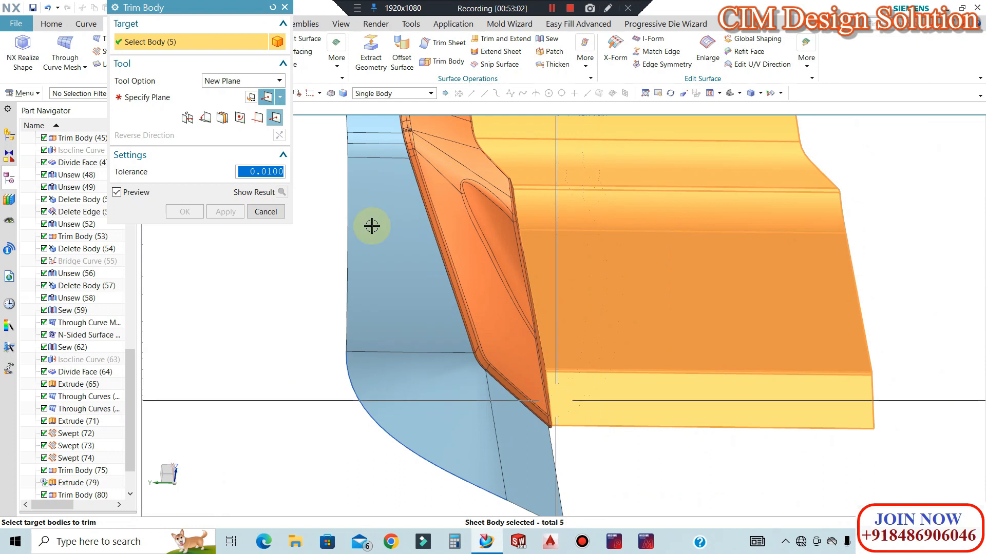
Trim the selected sheets with a new plane across them, keeping the portion next to the orange body.
click(168, 99)
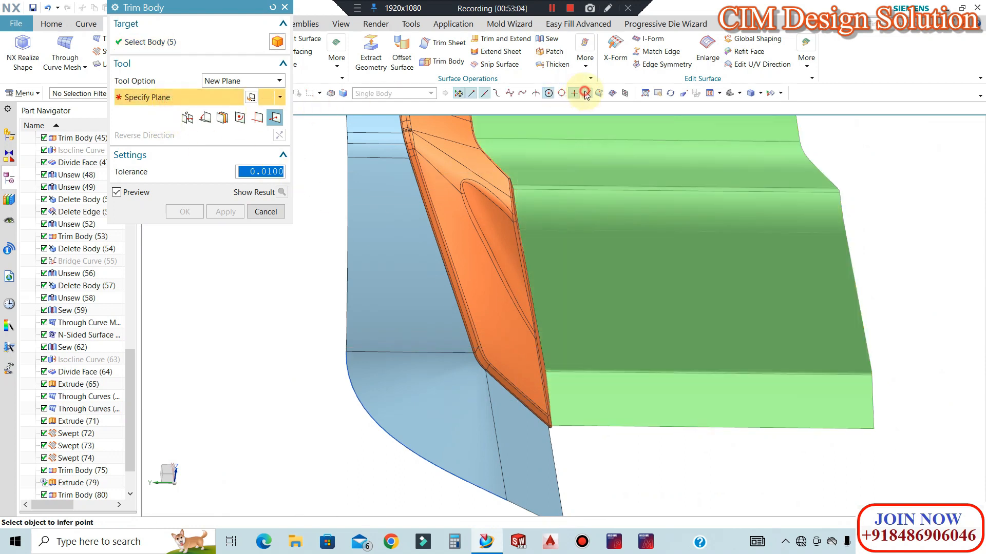
click(645, 378)
click(277, 136)
click(185, 211)
Create a G1 (Tangent) bridge curve from the trimmed lowest sheet's cut edge to the outer edge of the extended end sheet.
middle_drag(495, 213, 560, 337)
scroll(580, 361, up, 3)
scroll(636, 367, down, 2)
key(F8)
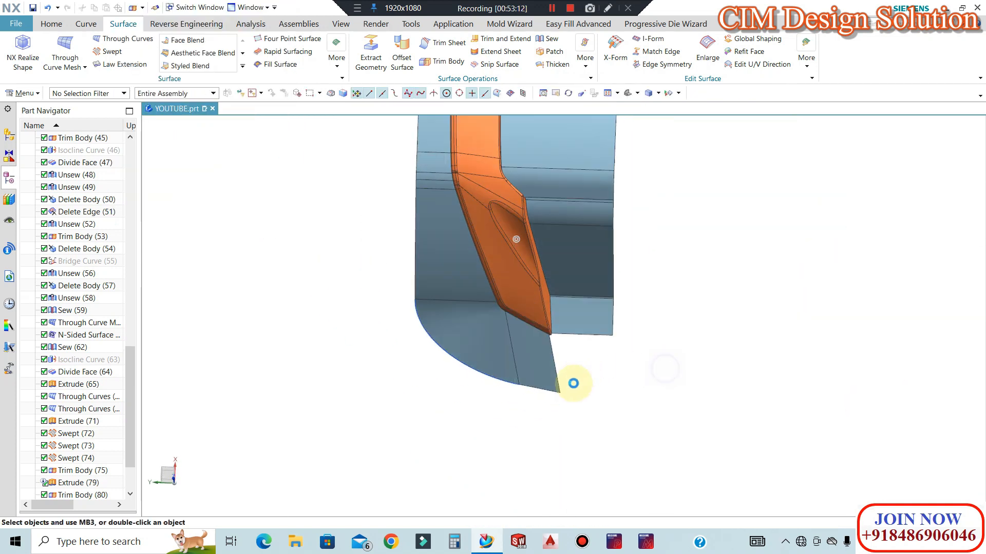
scroll(571, 376, up, 2)
scroll(567, 359, up, 2)
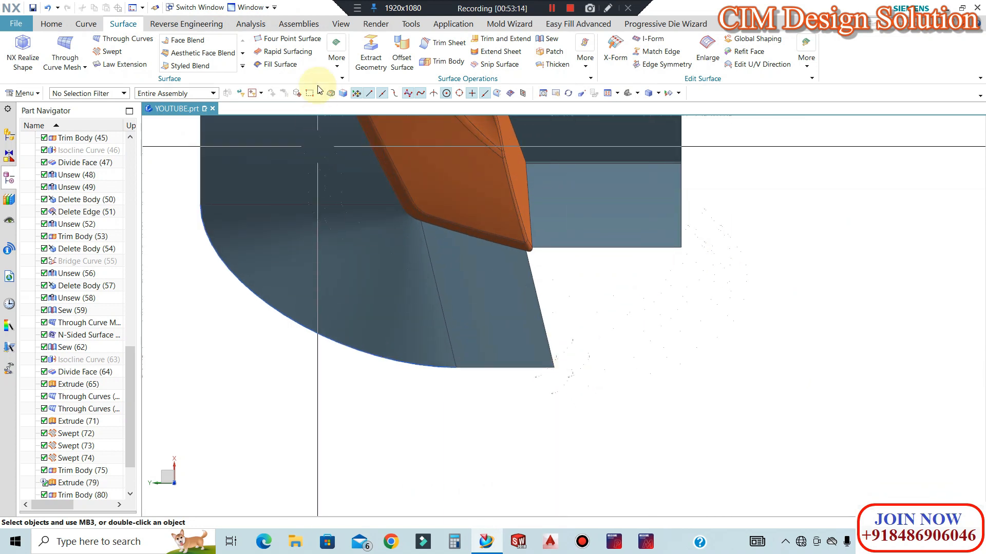
click(95, 23)
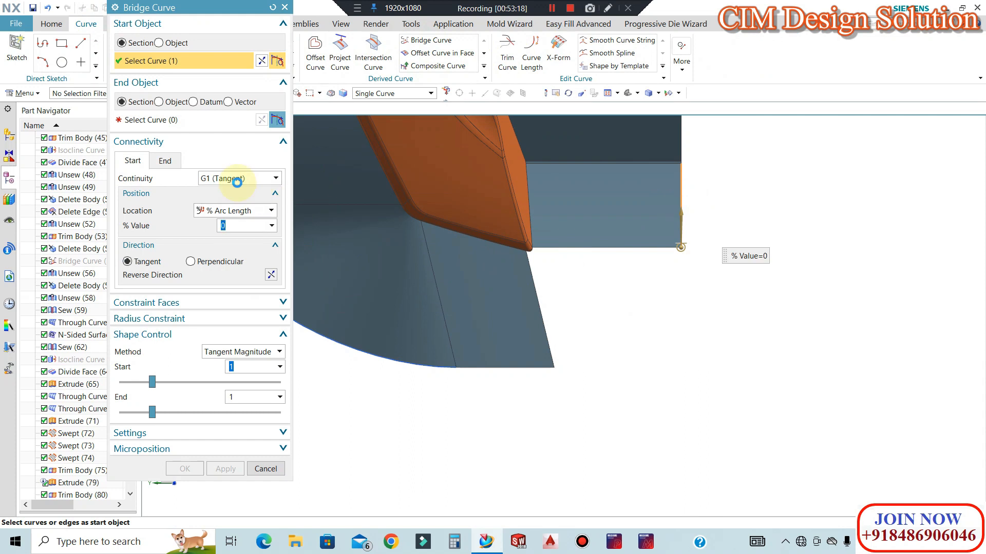
click(169, 126)
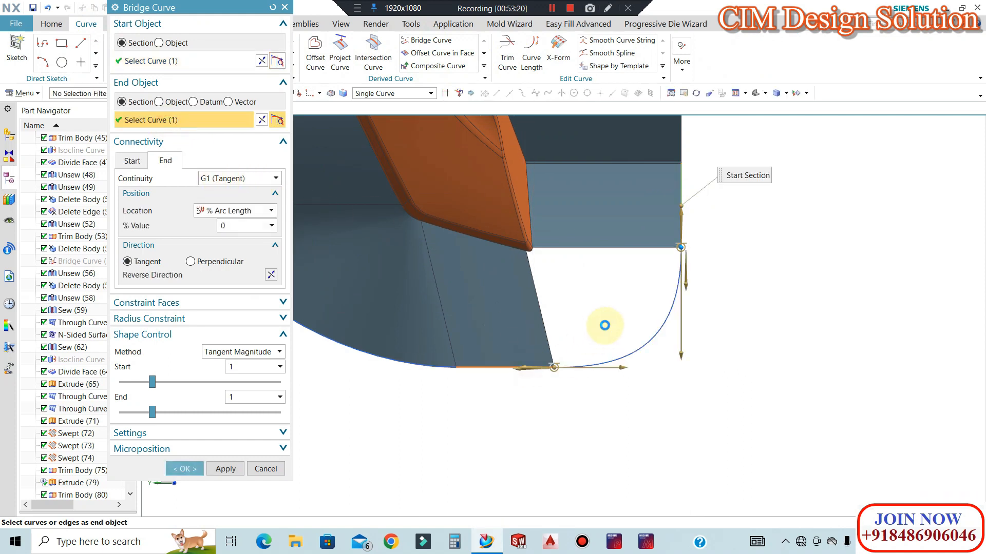
click(185, 469)
Create a G1 (Tangent) bridge curve around the orange body's pointed corner, joining the edges where the two blue sheets meet it.
scroll(616, 336, down, 3)
middle_drag(649, 341, 563, 332)
scroll(590, 260, up, 3)
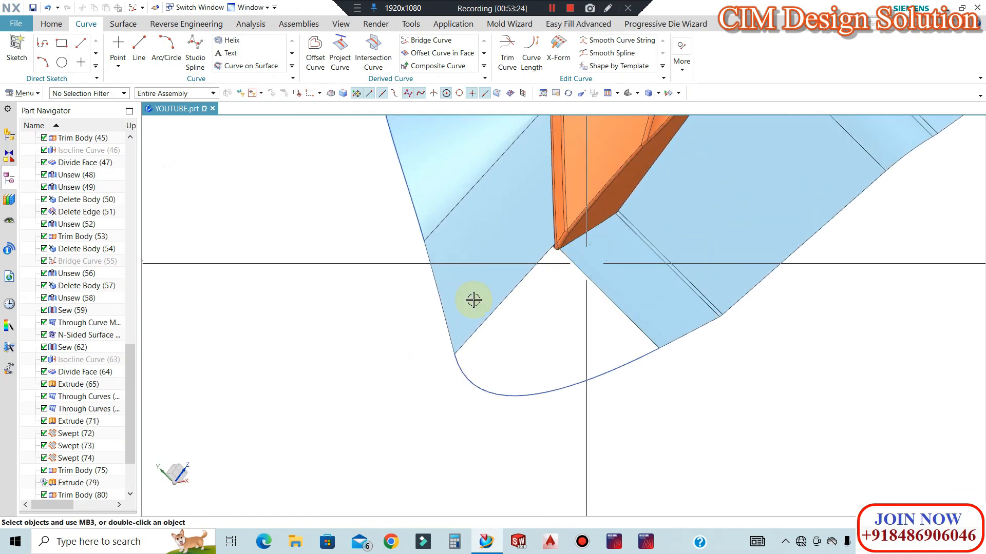
middle_drag(482, 299, 453, 286)
scroll(550, 249, up, 4)
scroll(529, 287, down, 3)
middle_drag(521, 317, 497, 310)
scroll(403, 308, up, 4)
scroll(403, 308, up, 3)
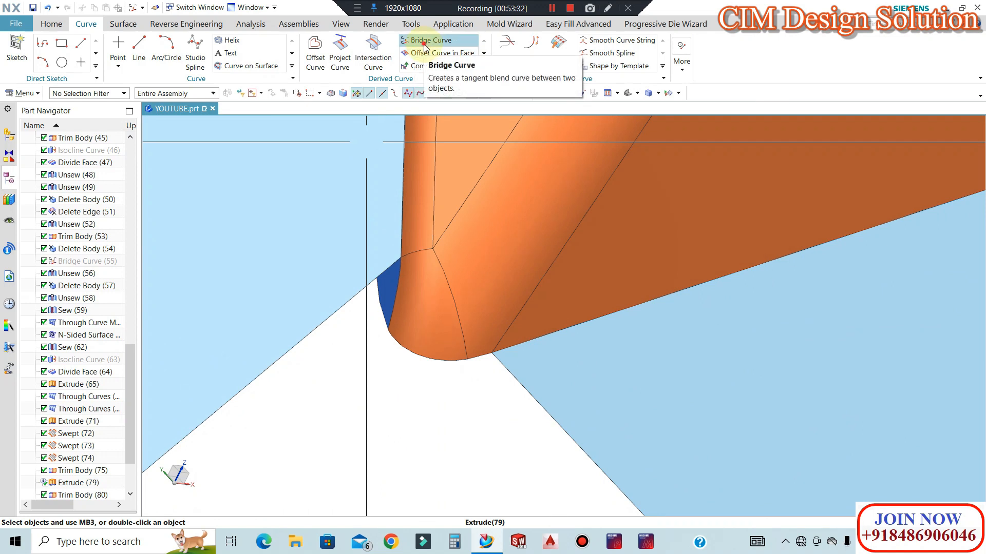
click(401, 236)
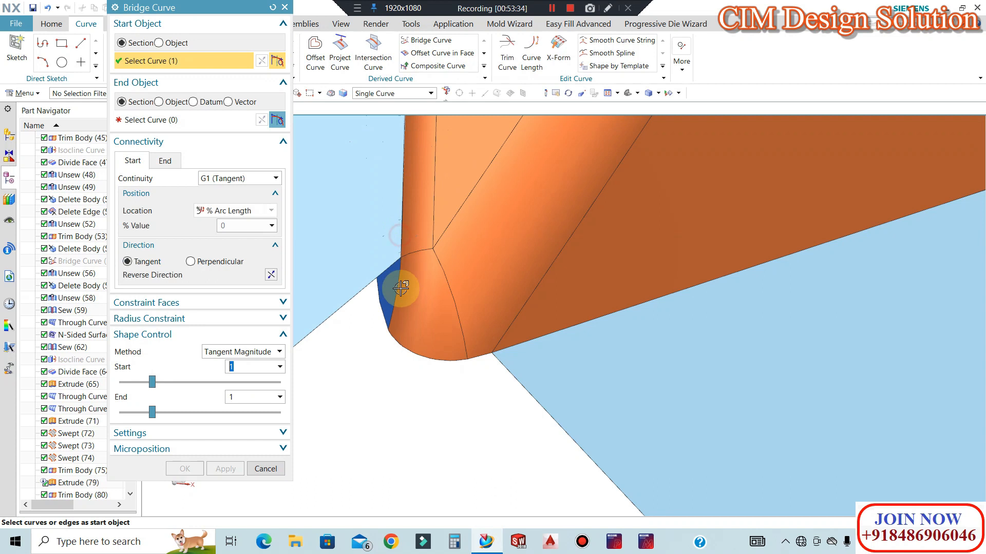
click(164, 160)
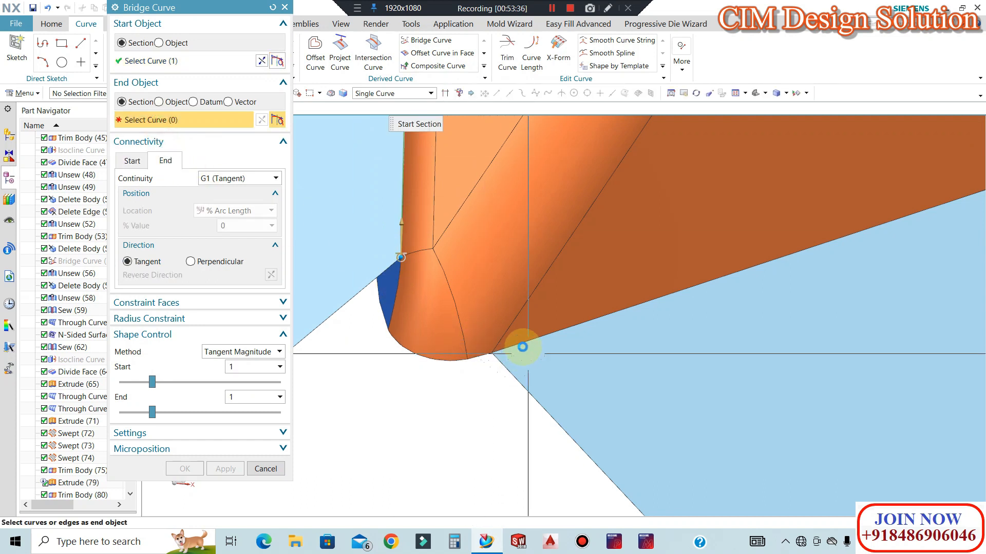
scroll(386, 285, up, 3)
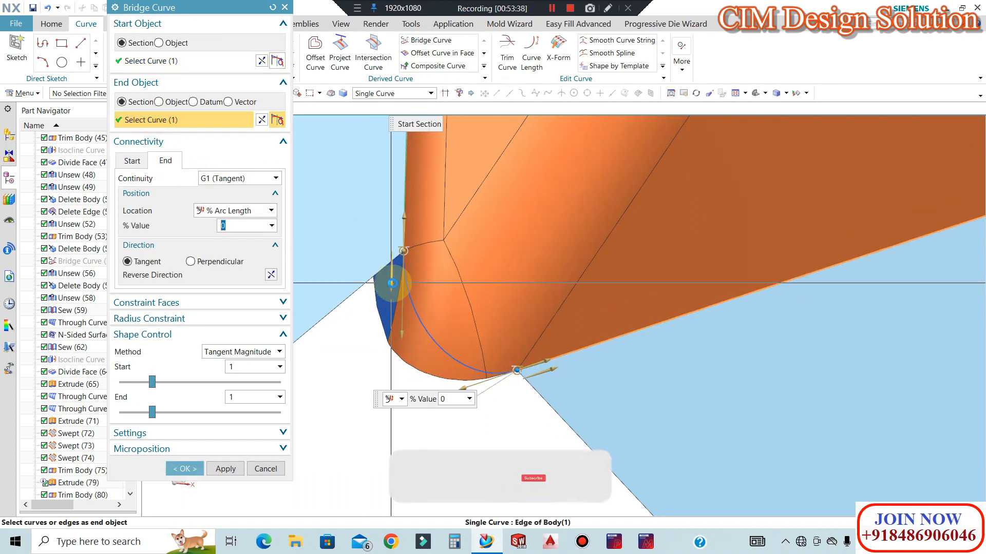
click(200, 475)
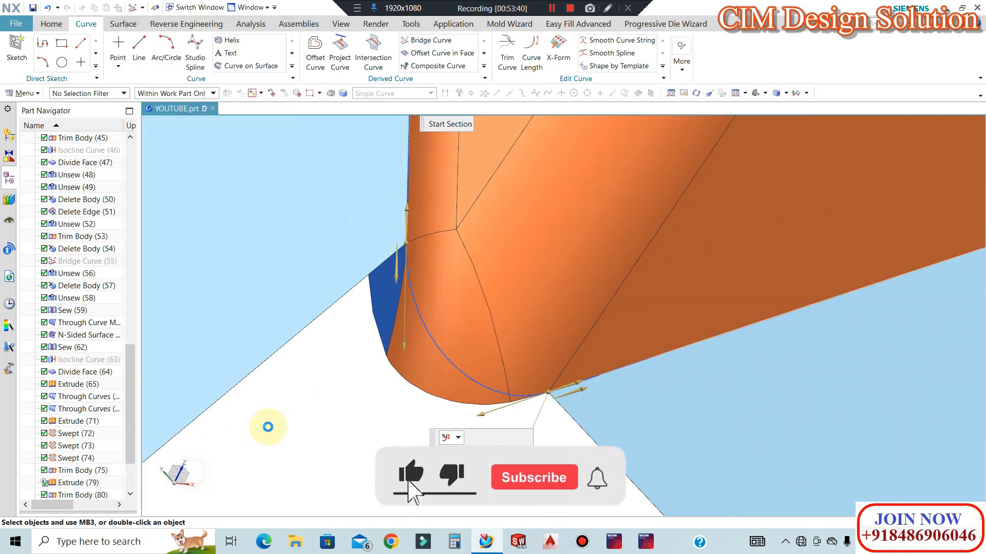
click(125, 26)
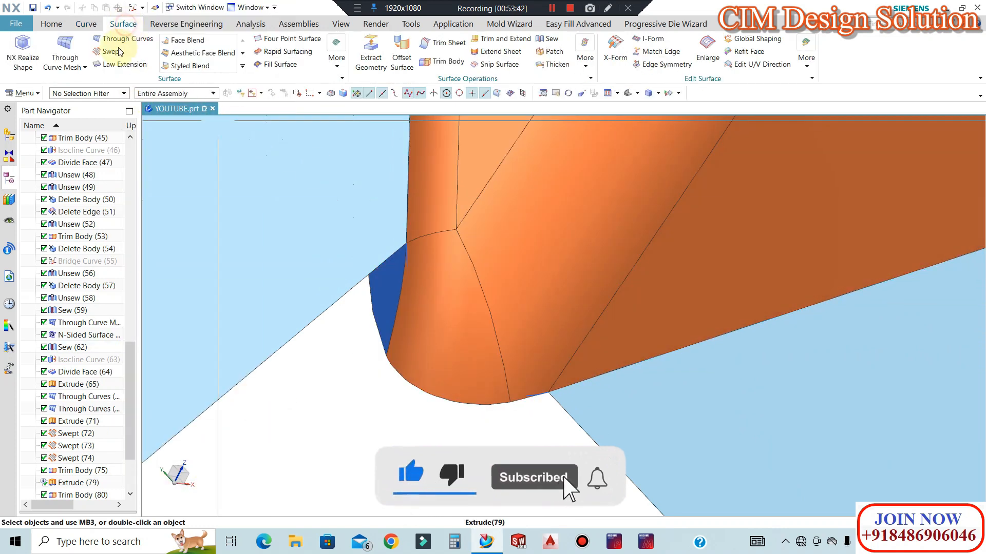
click(406, 263)
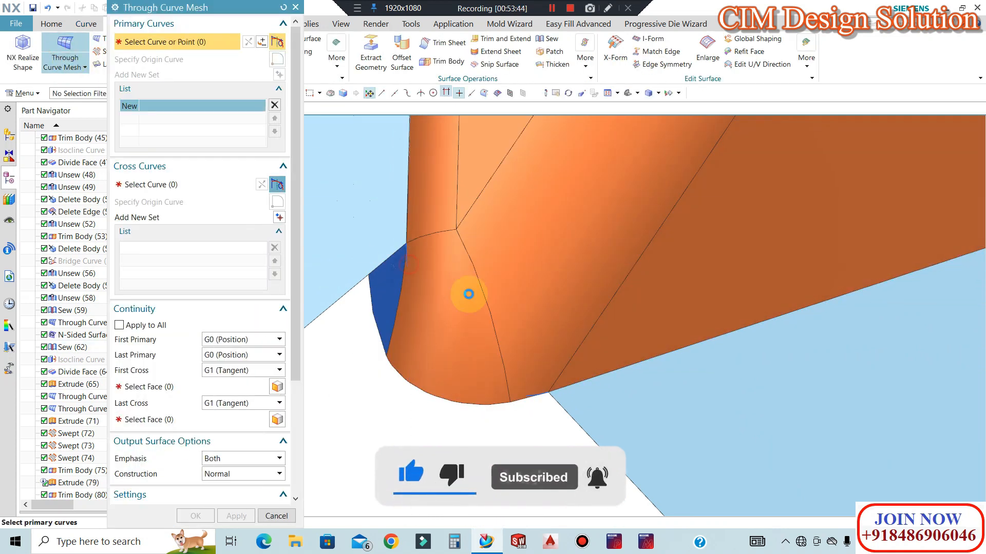
scroll(567, 287, down, 6)
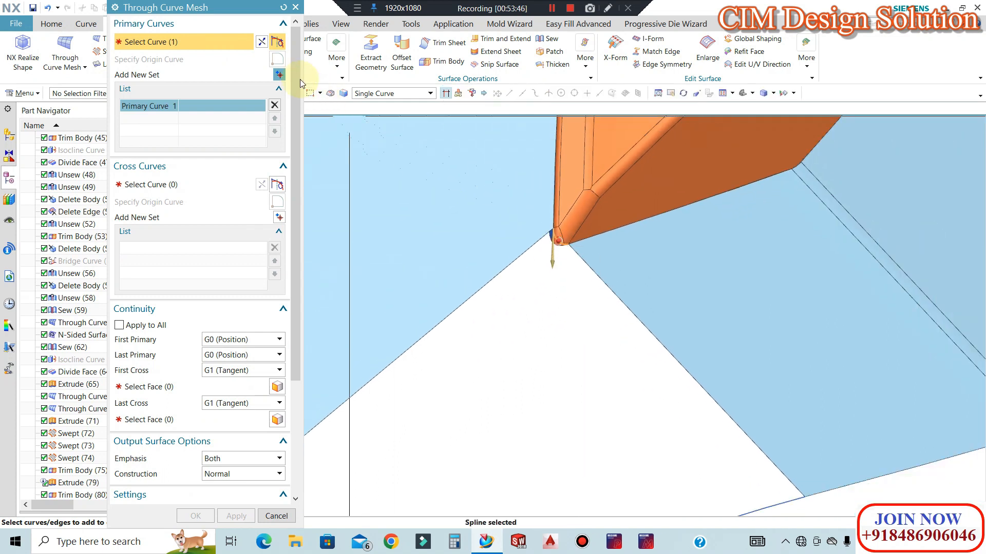
click(279, 75)
scroll(605, 208, down, 3)
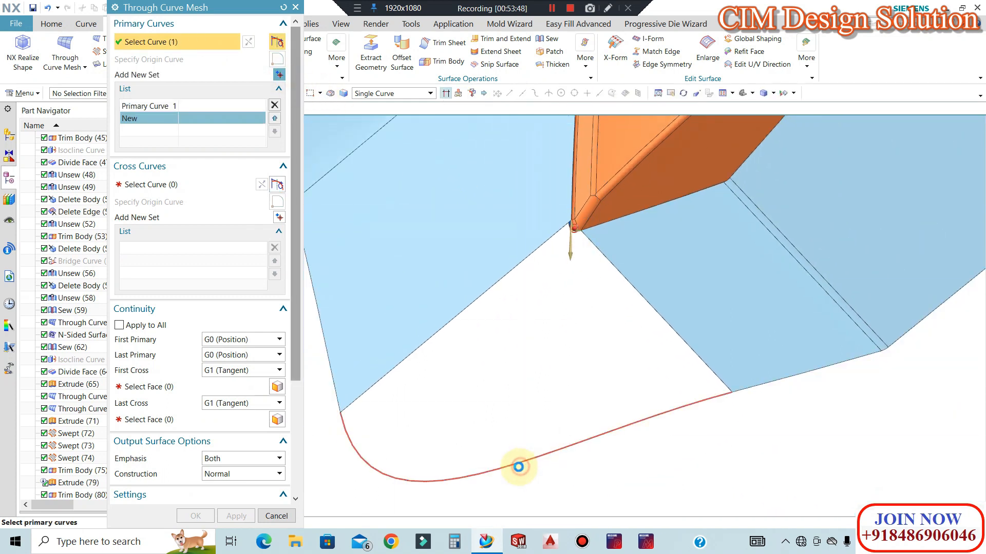
click(163, 189)
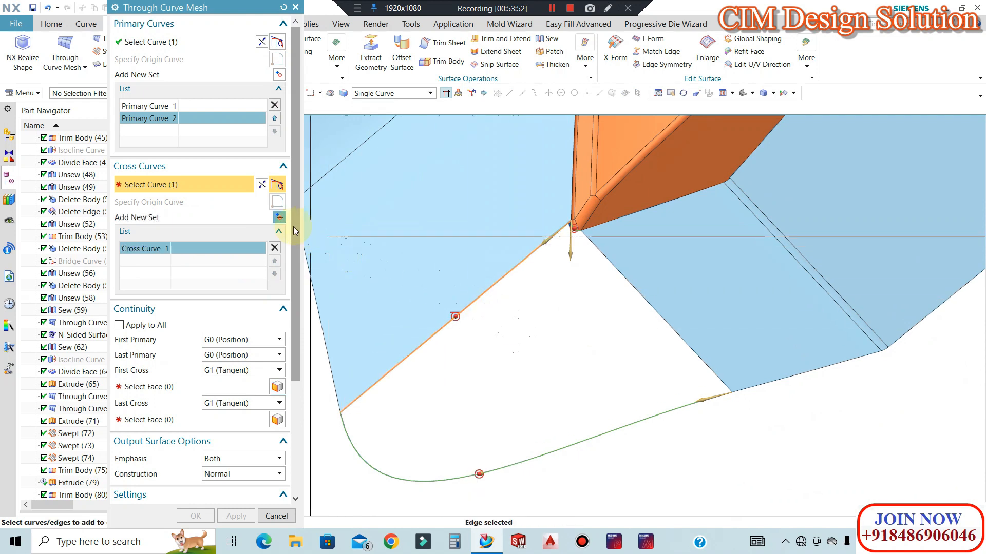
click(295, 7)
Create a Through Curve Mesh from the corner and outer bridge curves, crossed by the two adjoining sheet edges with G1 (Tangent) to their faces.
click(71, 41)
scroll(576, 228, up, 4)
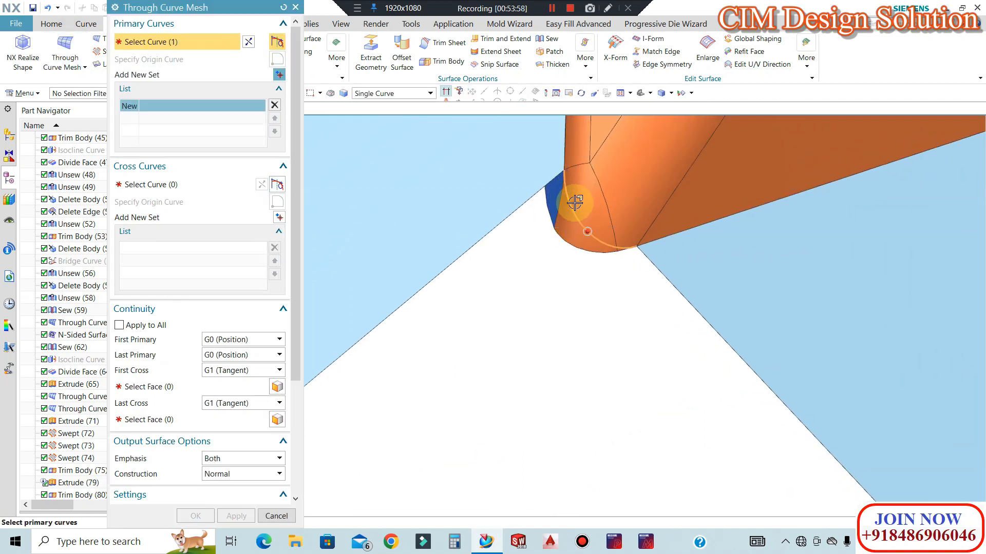
scroll(590, 205, down, 5)
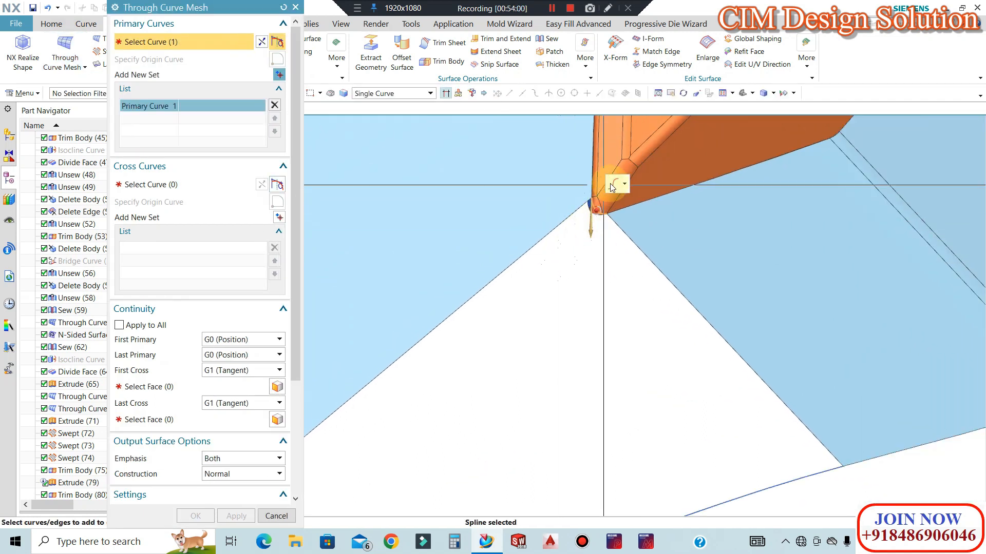
click(280, 75)
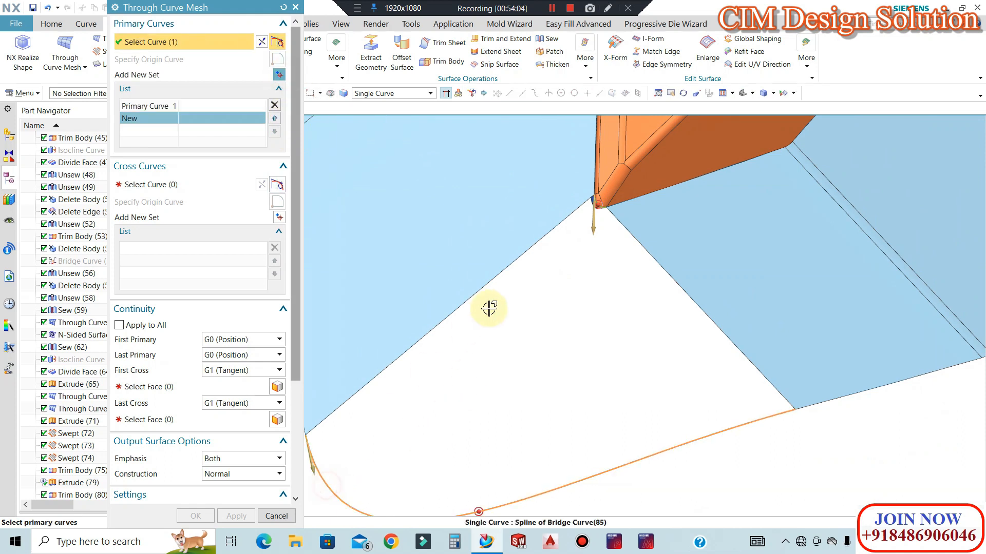
click(157, 183)
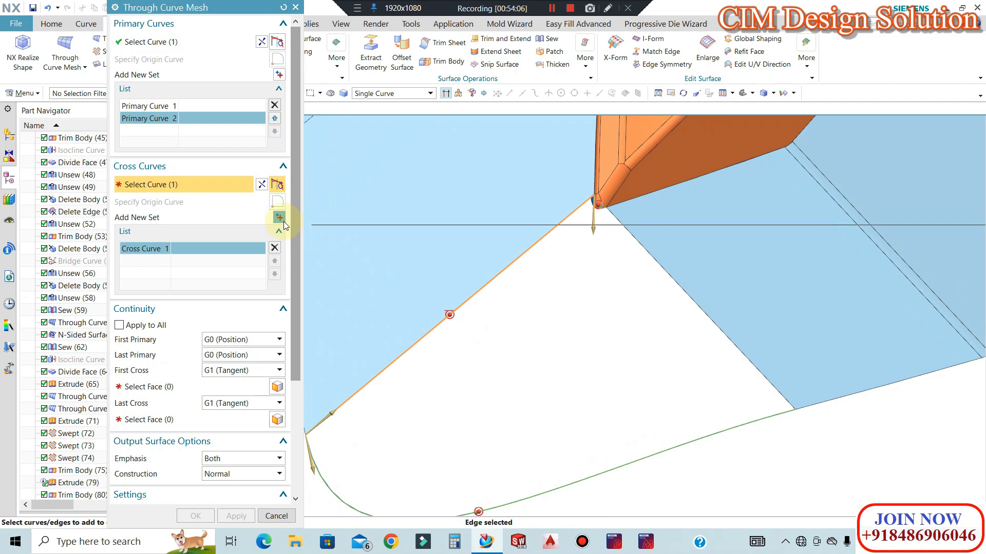
click(220, 390)
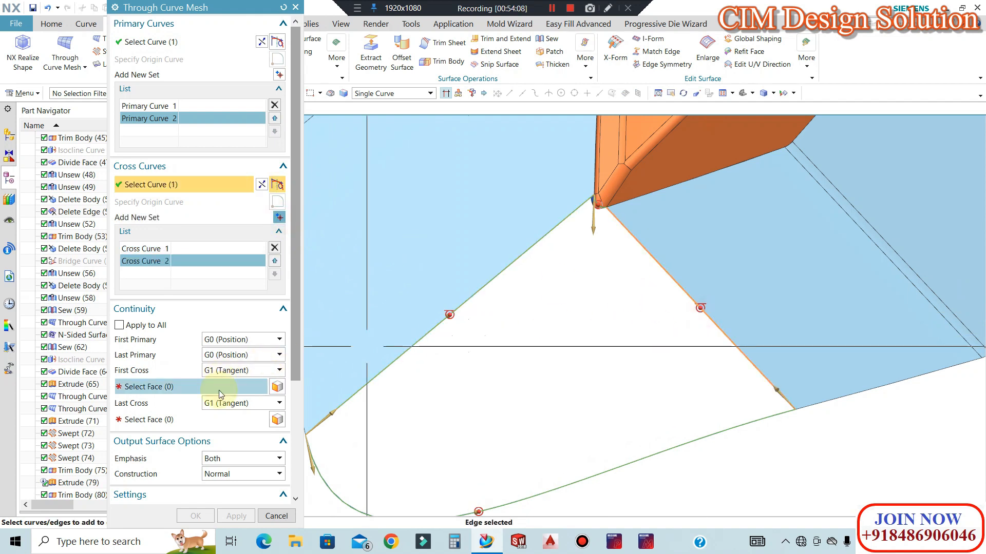
click(192, 421)
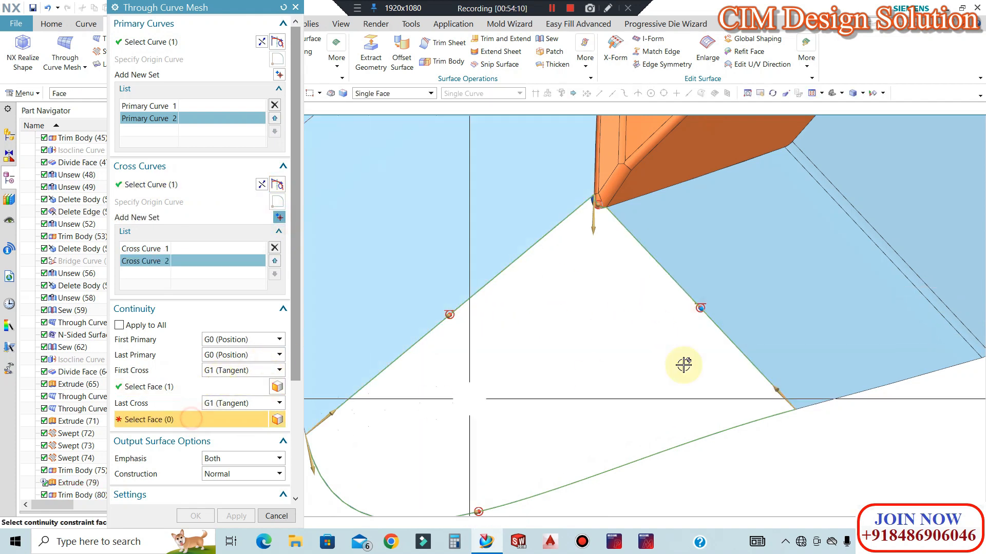
click(737, 314)
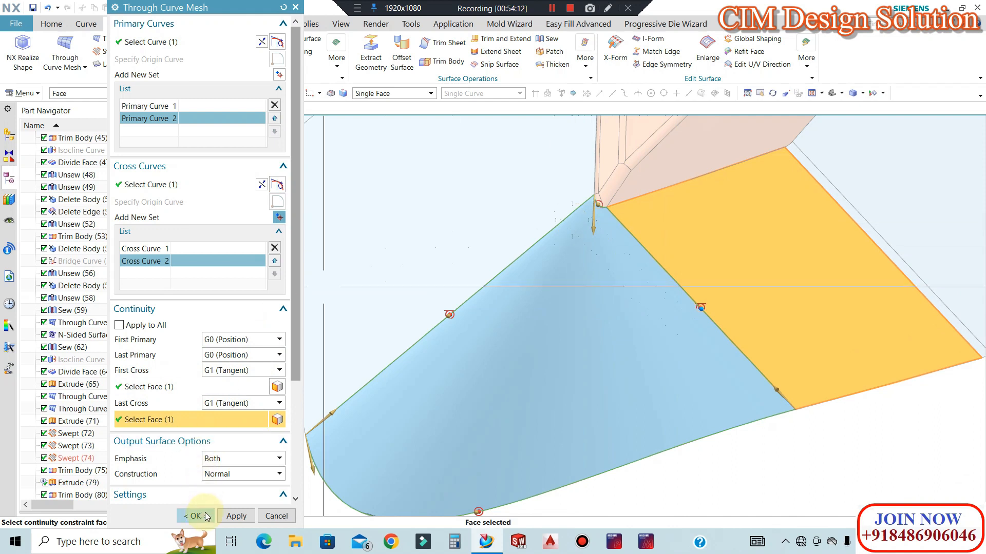
click(207, 516)
Examine the new mesh surface around the orange body's pointed corner from several angles, checking where it meets the body and adjoining sheets.
scroll(286, 407, down, 2)
middle_drag(265, 393, 529, 349)
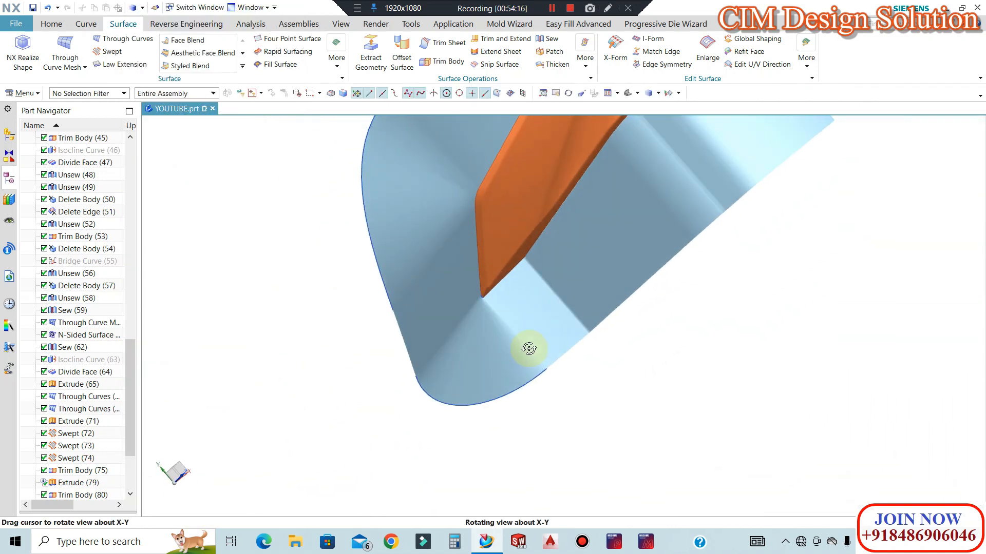
scroll(555, 422, up, 6)
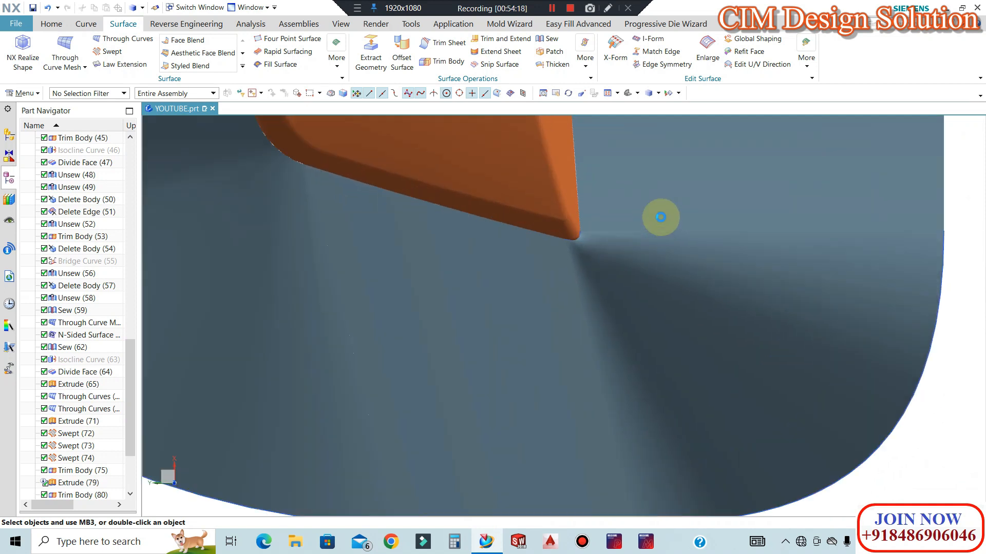
scroll(661, 218, up, 2)
scroll(513, 213, down, 3)
middle_drag(810, 315, 468, 293)
scroll(479, 273, up, 5)
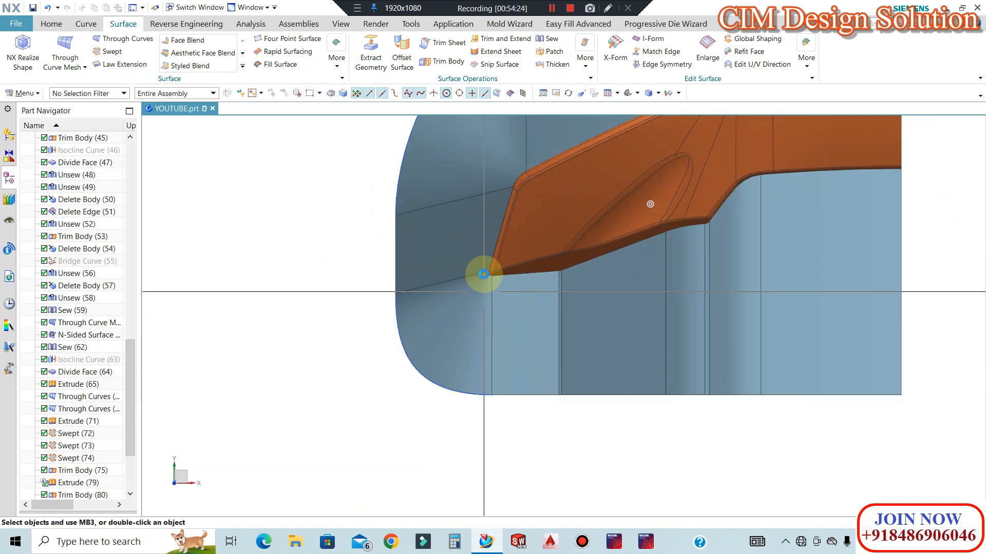
middle_drag(497, 267, 489, 223)
scroll(490, 222, down, 5)
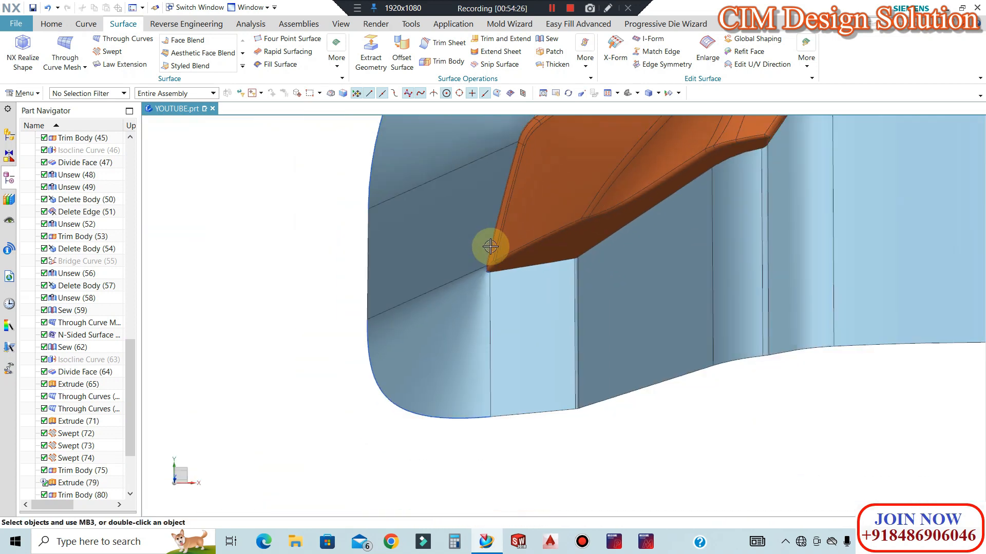
scroll(489, 268, up, 5)
scroll(518, 193, up, 4)
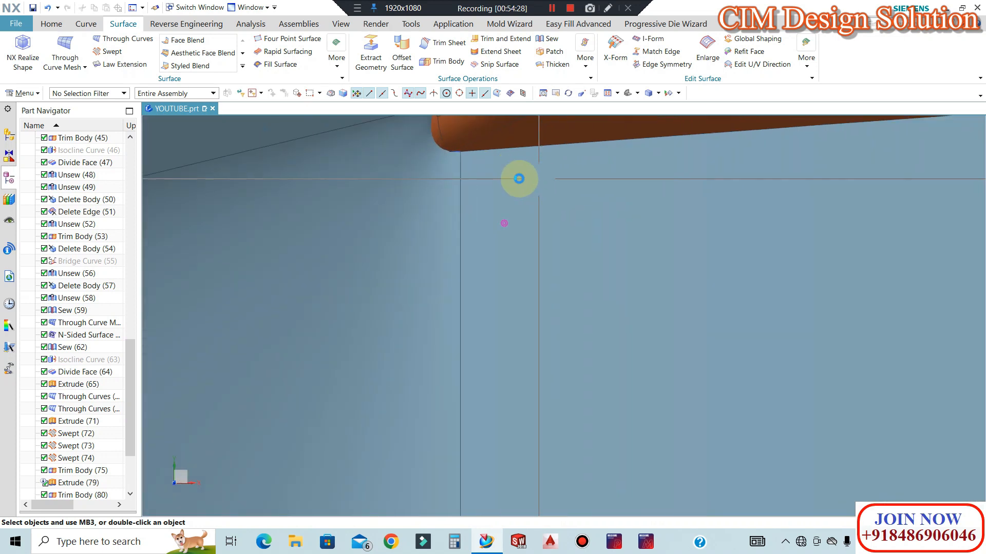
scroll(506, 282, down, 3)
middle_drag(506, 282, 510, 202)
scroll(464, 322, up, 3)
scroll(464, 322, up, 6)
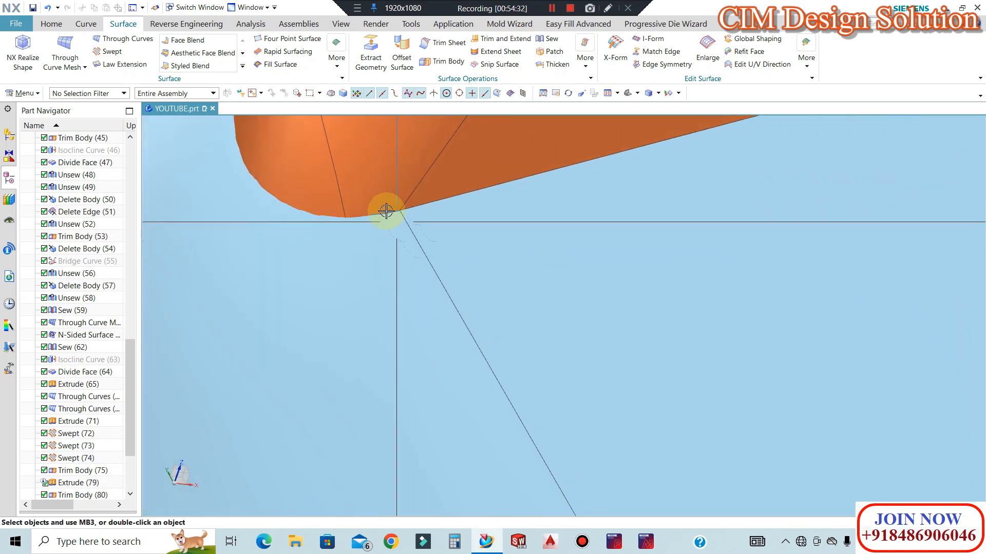
Try to shift the corner bridge curve's end to about 1.35 % arc length along the sheet edge beside the orange body.
scroll(77, 483, down, 3)
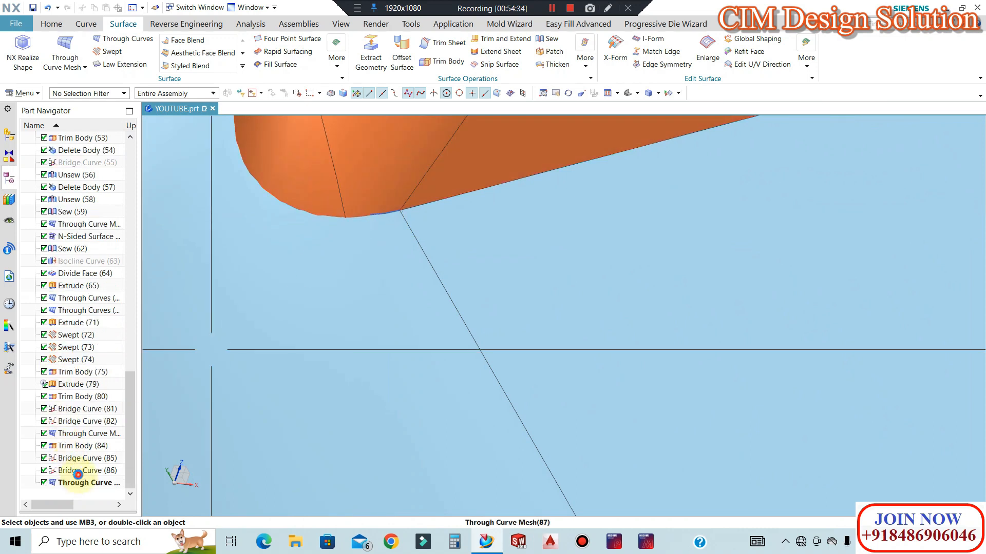
double_click(81, 482)
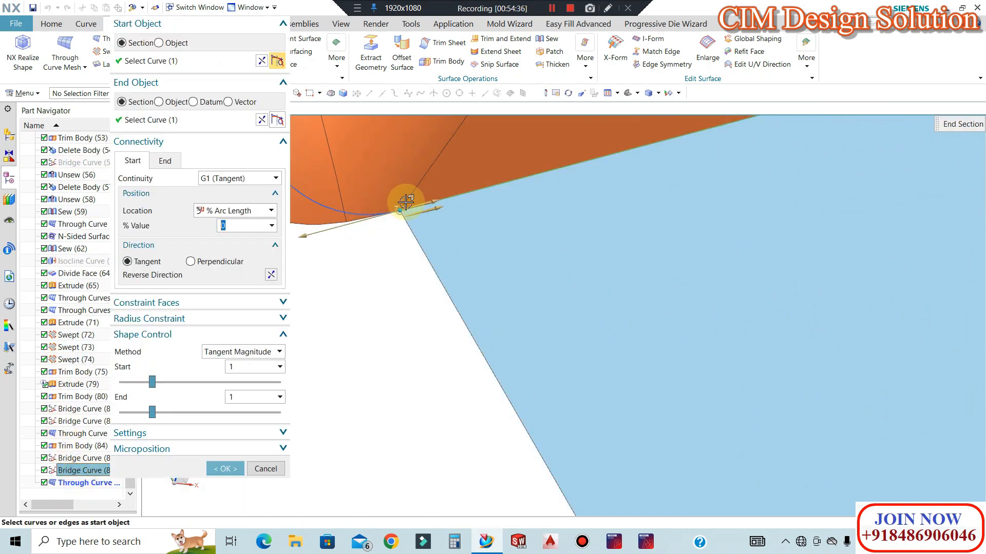
drag(446, 206, 466, 200)
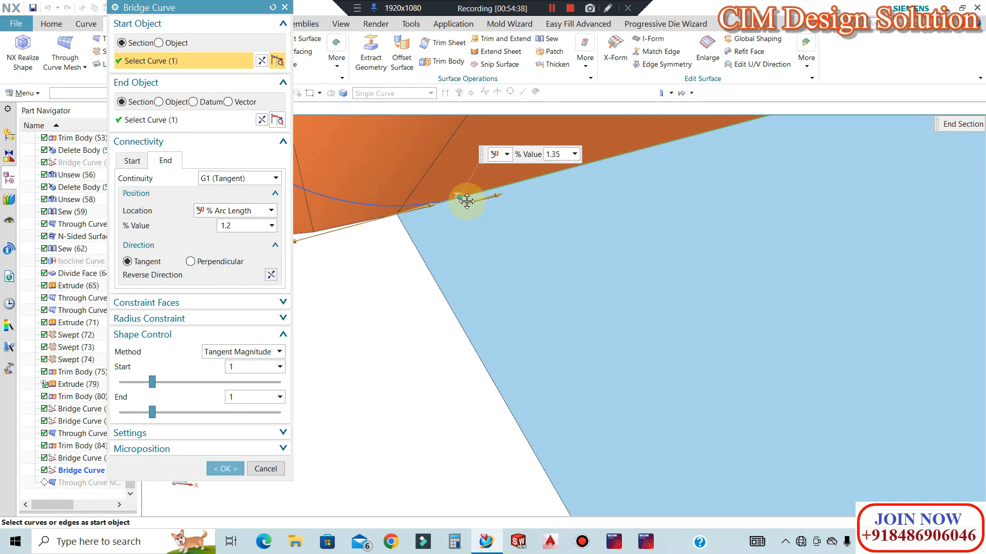
scroll(462, 205, down, 3)
scroll(439, 218, down, 2)
scroll(451, 250, down, 3)
scroll(429, 199, up, 3)
click(221, 467)
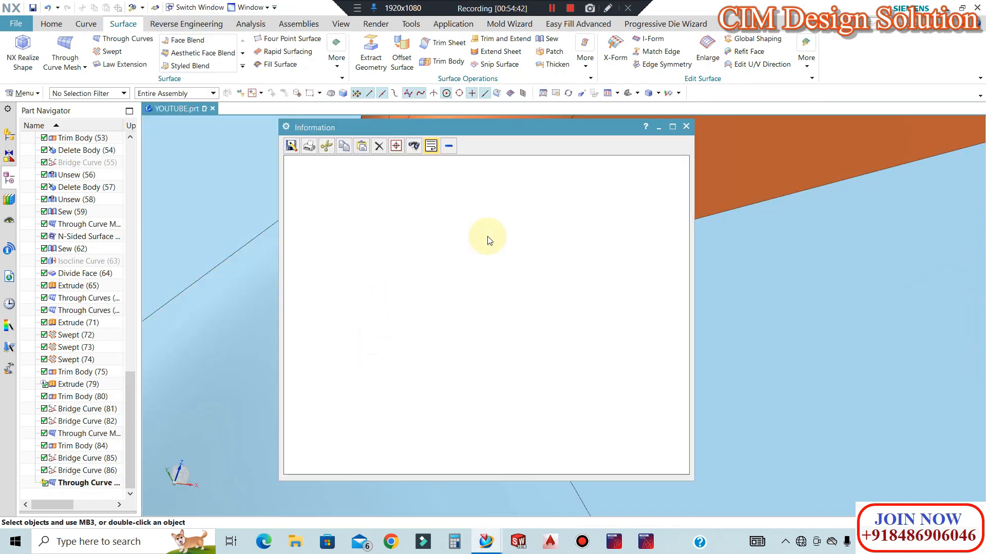
click(683, 127)
scroll(479, 235, down, 6)
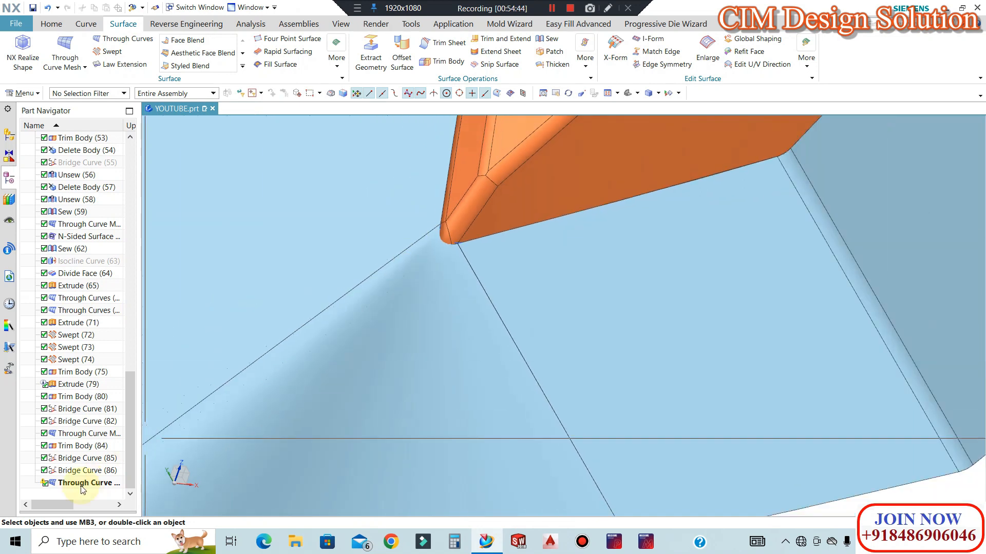
Reopen the corner's Through Curve Mesh to examine its input curves at the body's tip, and close it without changes.
double_click(79, 483)
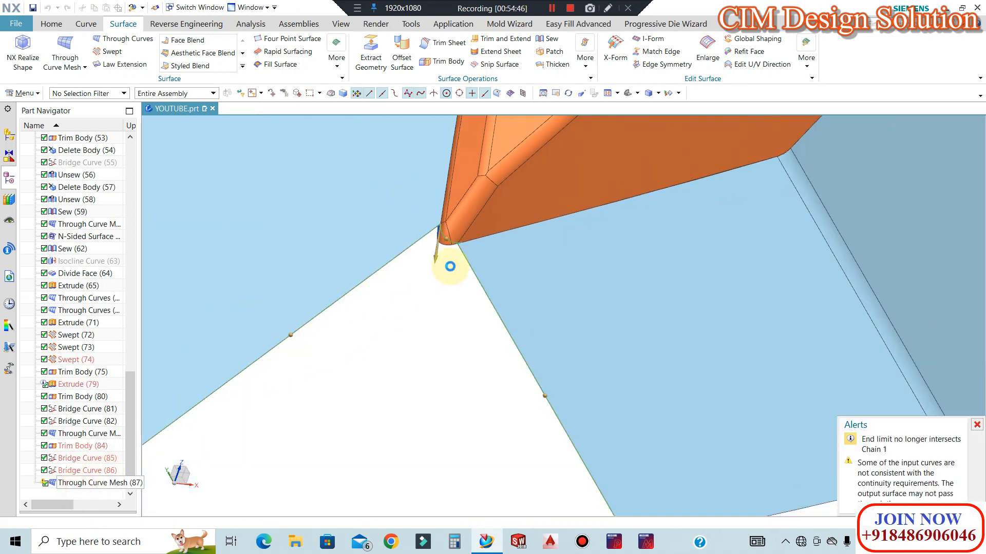
scroll(469, 246, up, 5)
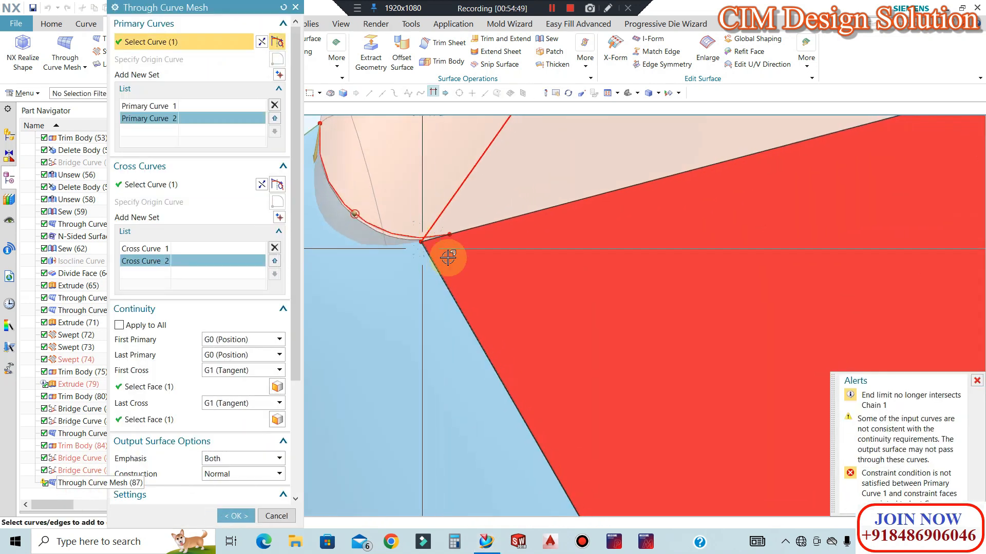
click(262, 516)
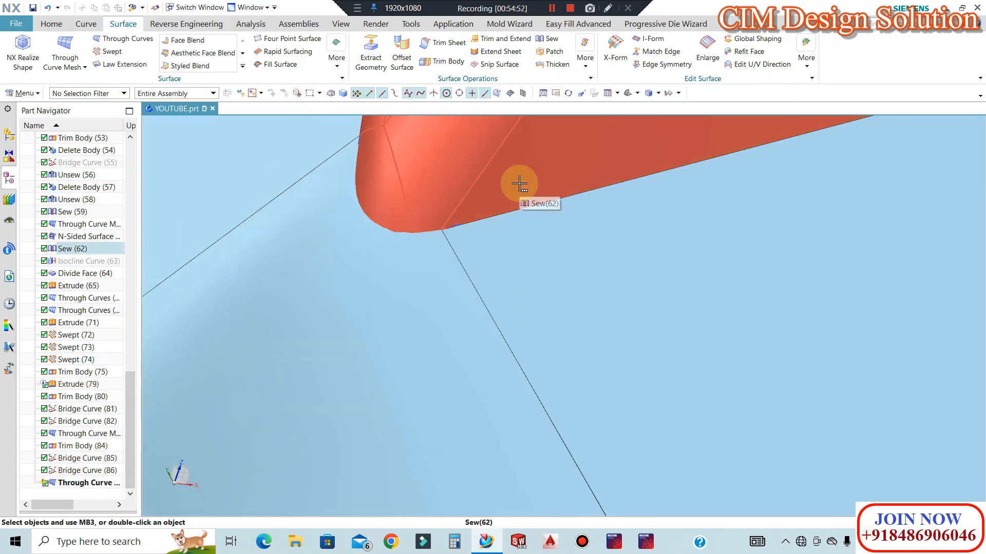
Inspect the corner mesh surface's shading and its edges with the neighbouring sheets from several angles, updating the display.
middle_drag(517, 182, 521, 345)
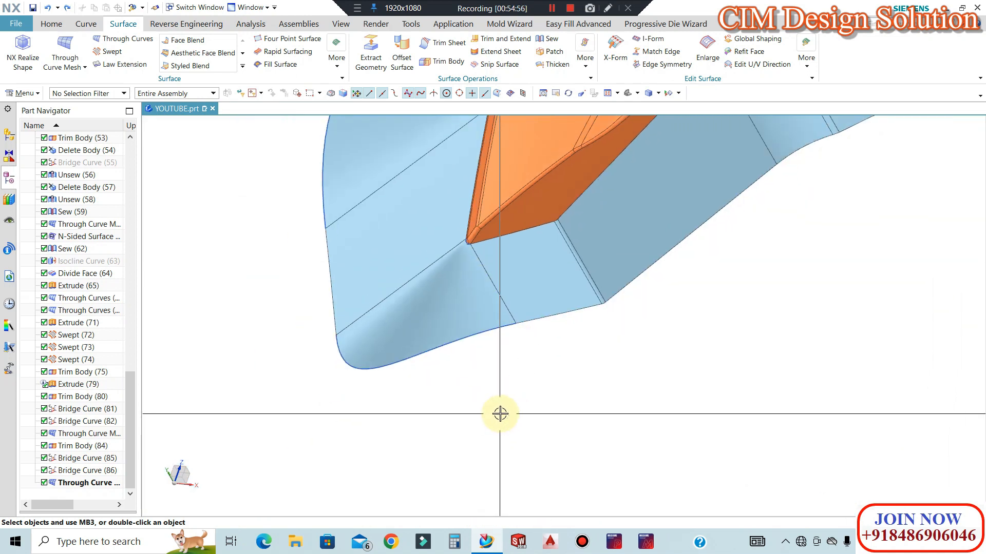
scroll(462, 214, up, 5)
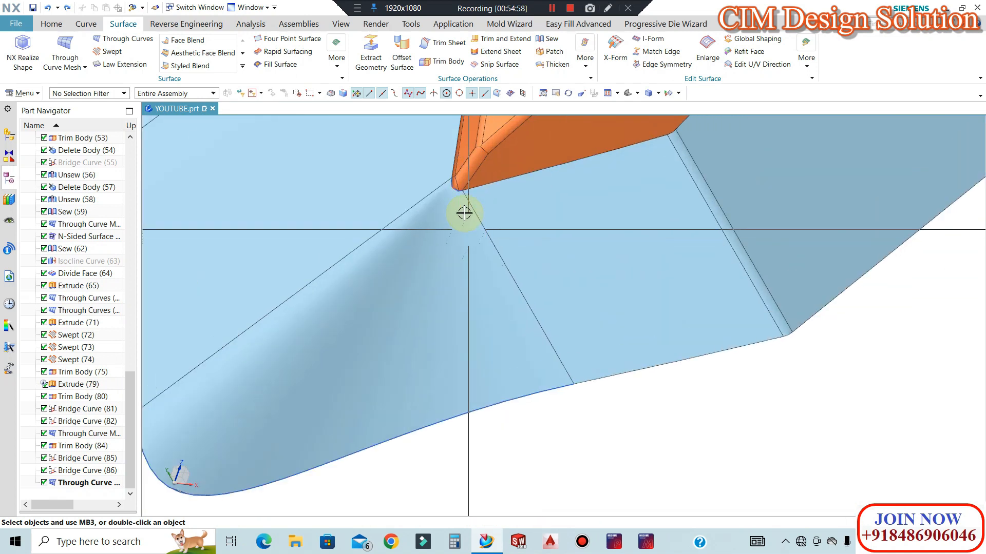
scroll(446, 169, down, 6)
middle_drag(488, 237, 716, 342)
scroll(677, 279, up, 6)
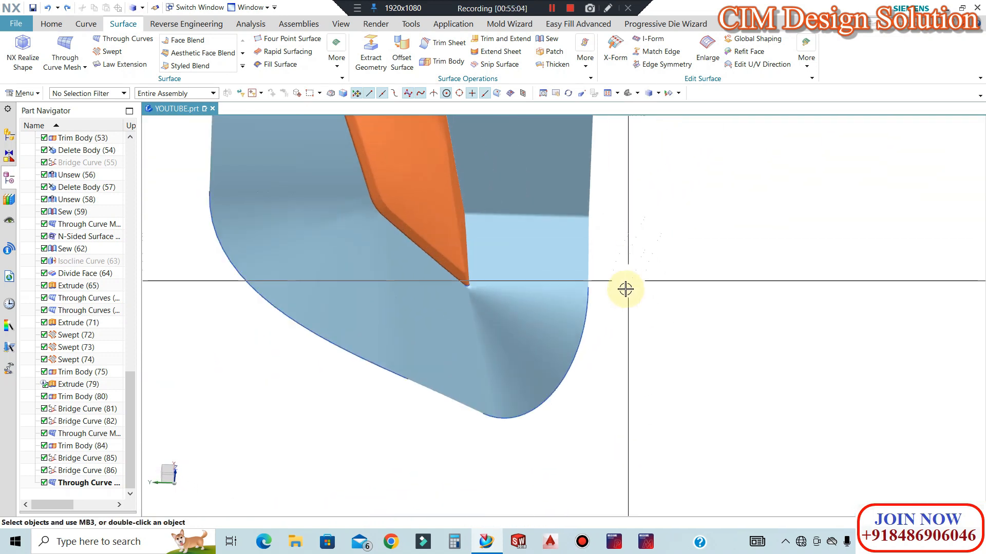
right_click(649, 196)
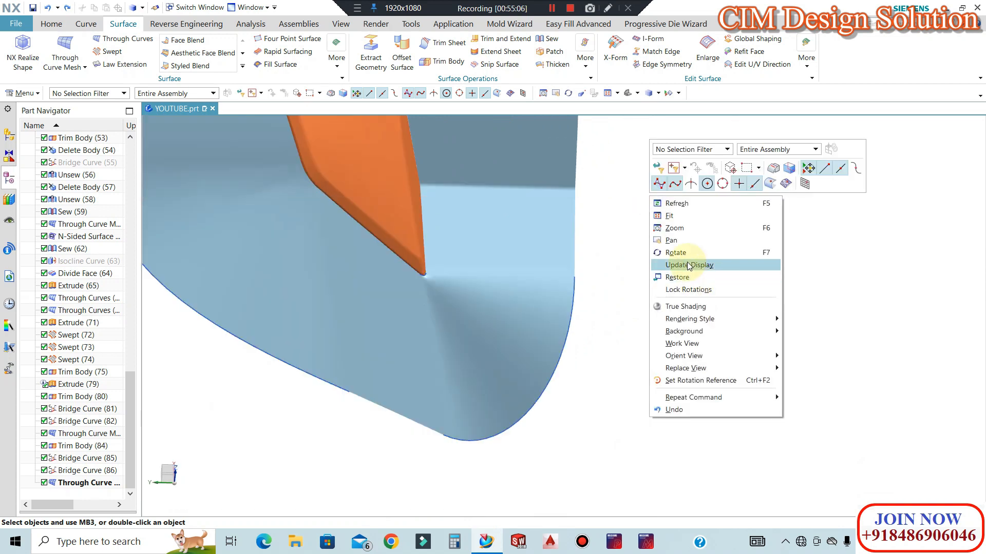
click(689, 262)
middle_drag(649, 323, 760, 344)
scroll(464, 288, up, 3)
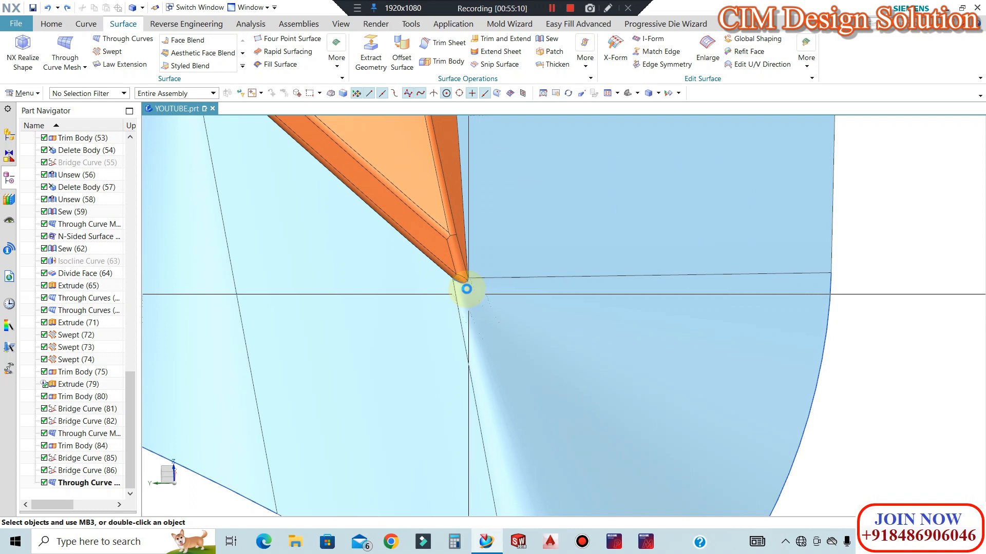
middle_drag(445, 237, 461, 285)
scroll(457, 308, up, 4)
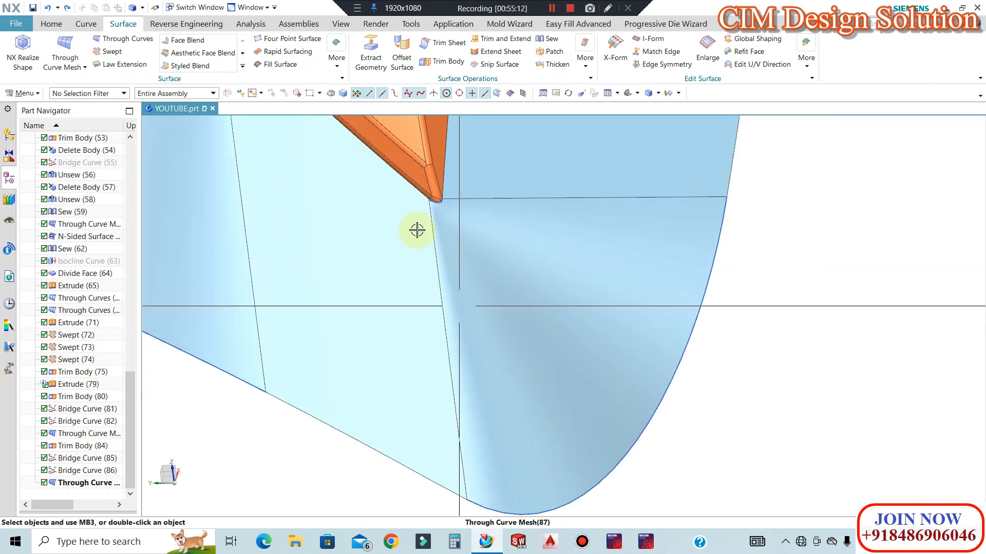
In Static Wireframe display, draw a line about 67 mm long from the corner bridge curve at the orange tip to the outer bridge curve.
click(87, 26)
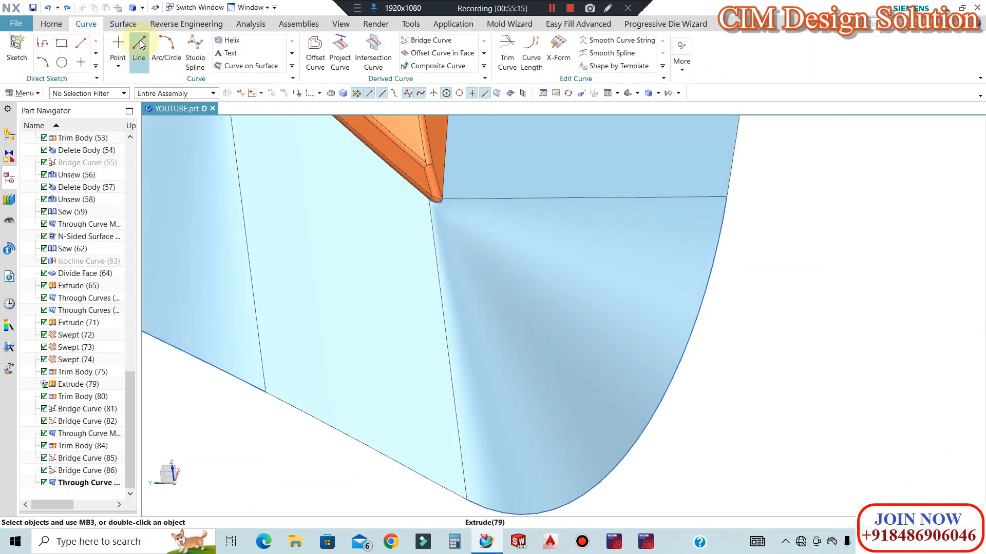
scroll(436, 198, up, 2)
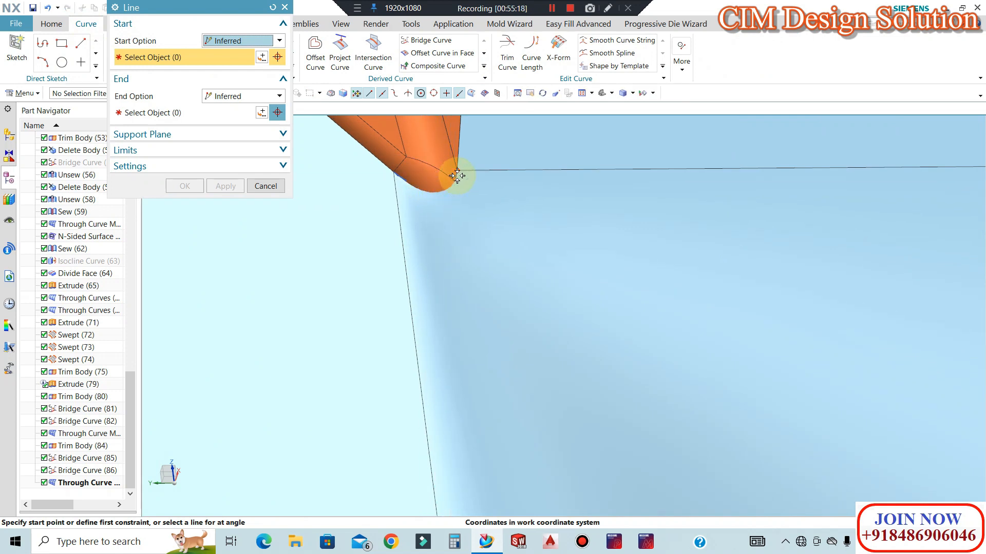
click(635, 93)
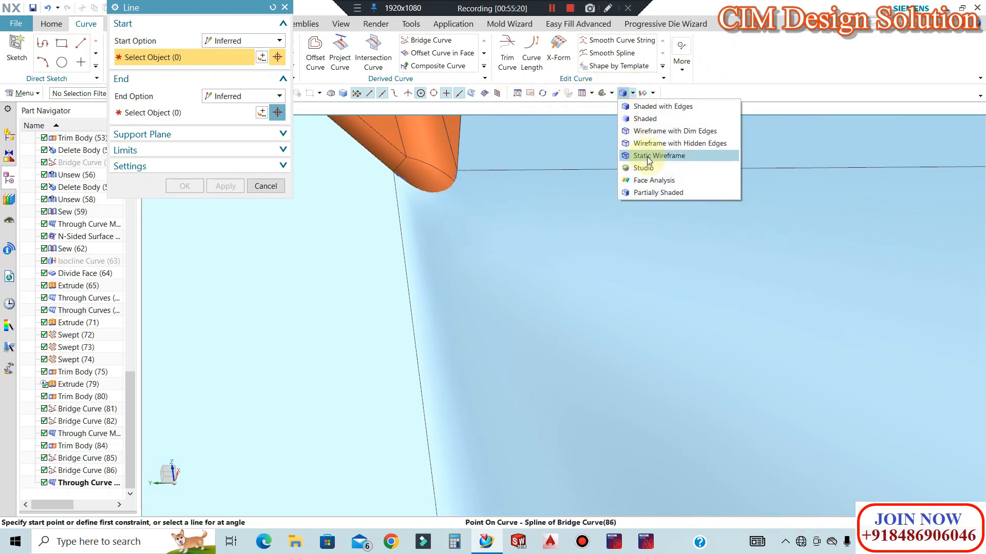
click(650, 154)
click(432, 188)
scroll(400, 162, down, 3)
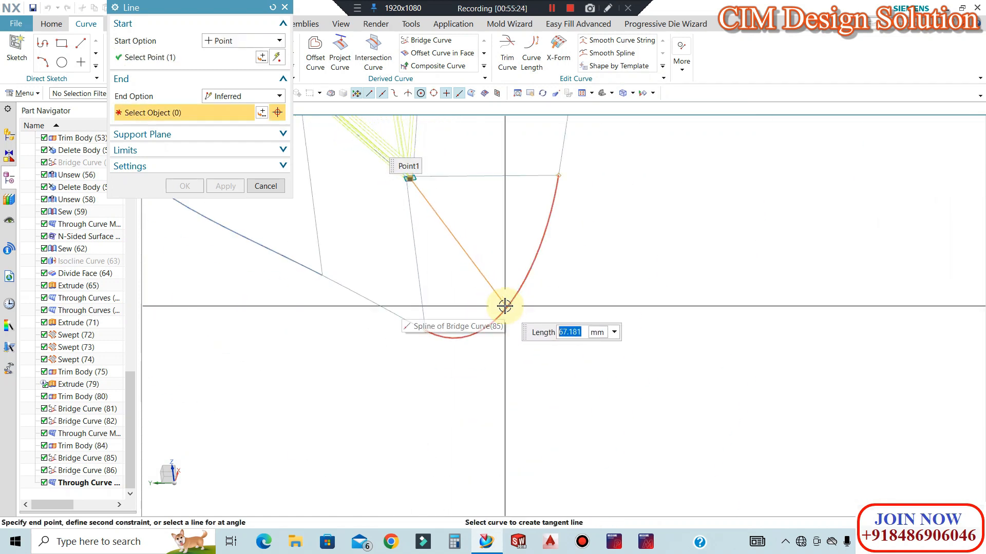
click(503, 310)
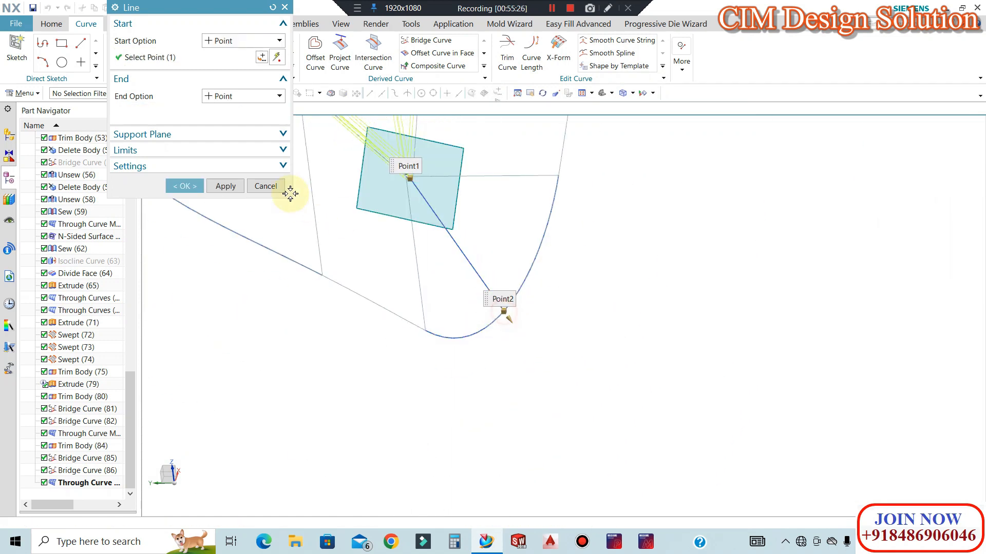
click(226, 186)
scroll(412, 183, up, 3)
scroll(720, 338, down, 3)
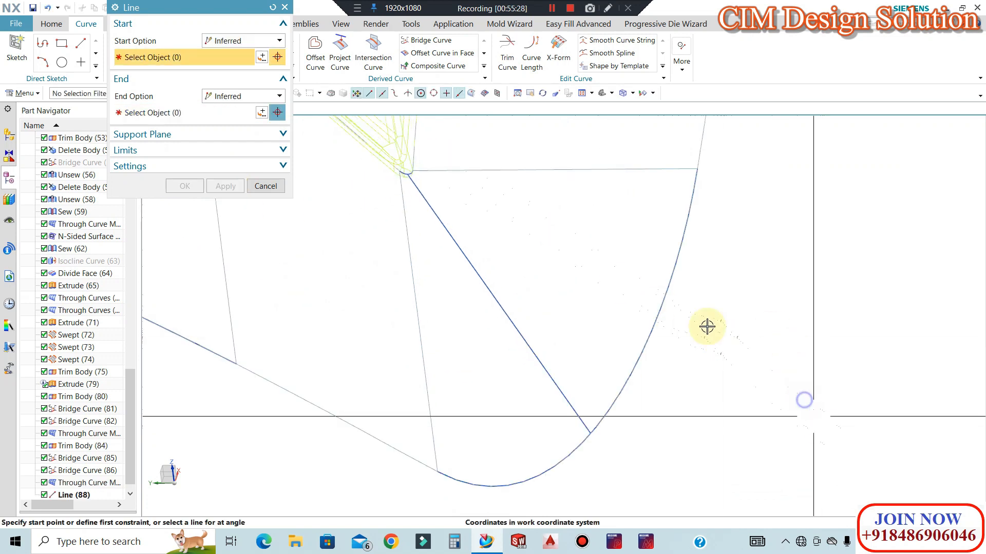
Return the display to Shaded with Edges around the orange body's pointed corner.
scroll(550, 246, up, 2)
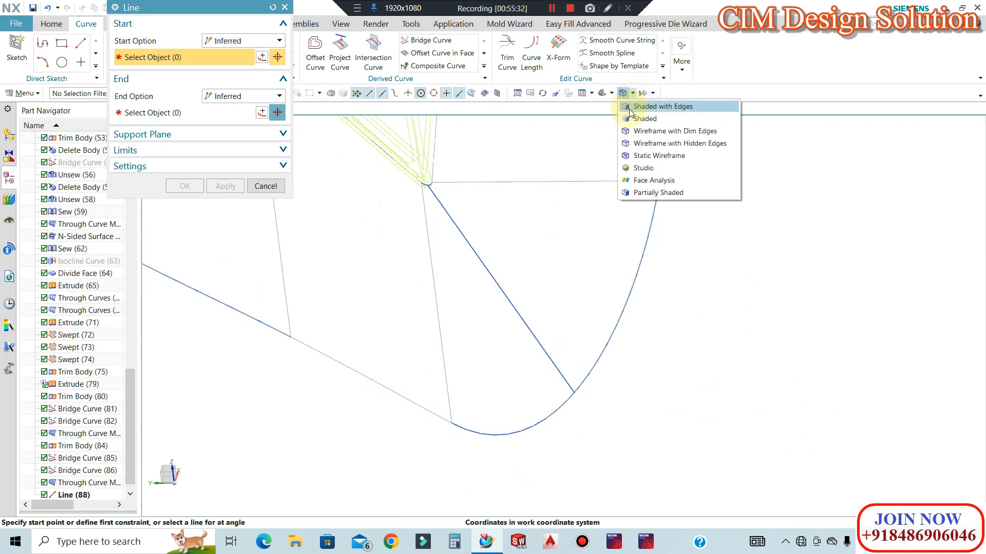
click(662, 106)
scroll(451, 176, up, 5)
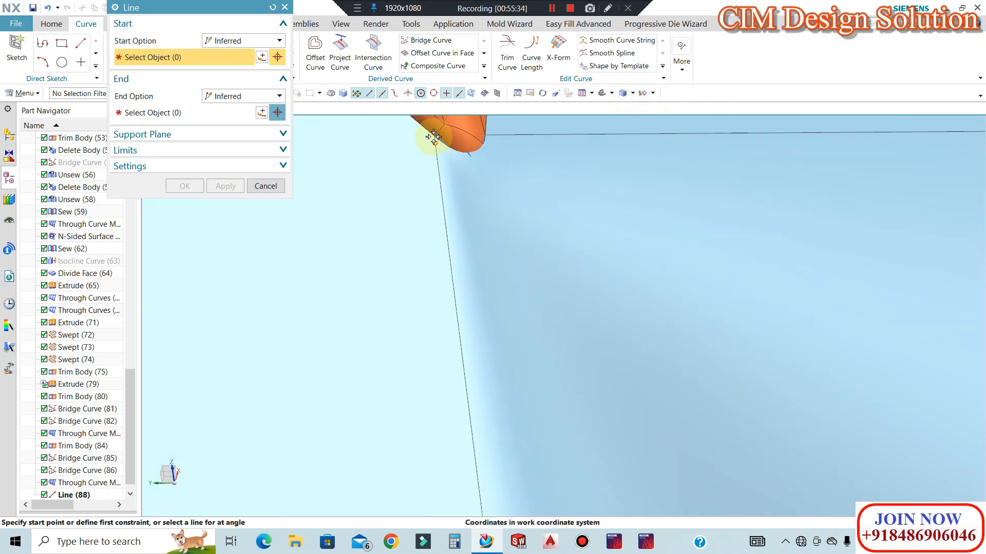
Draw a second line from the orange tip to the outer edge of the light-blue sheet beside the corner mesh.
click(434, 136)
scroll(433, 147, down, 4)
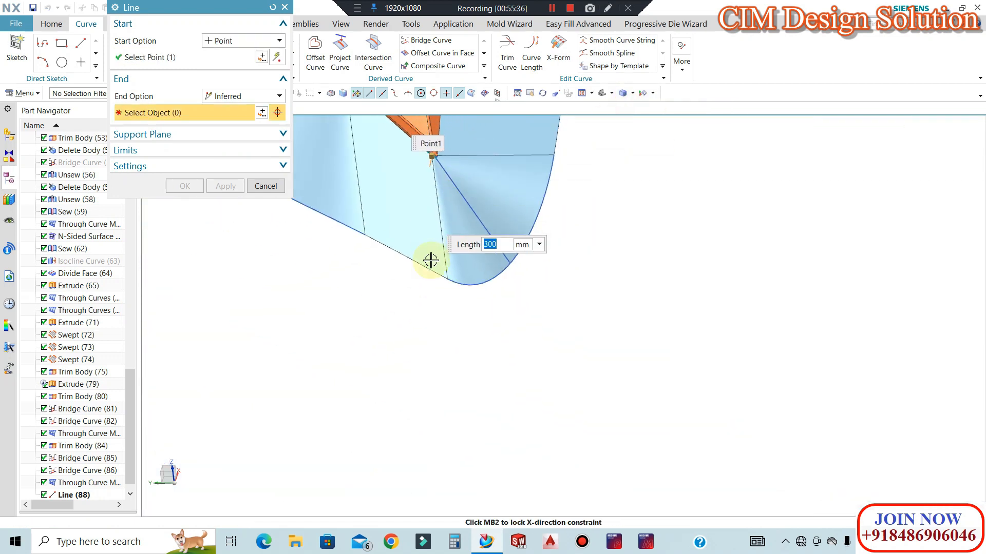
click(422, 245)
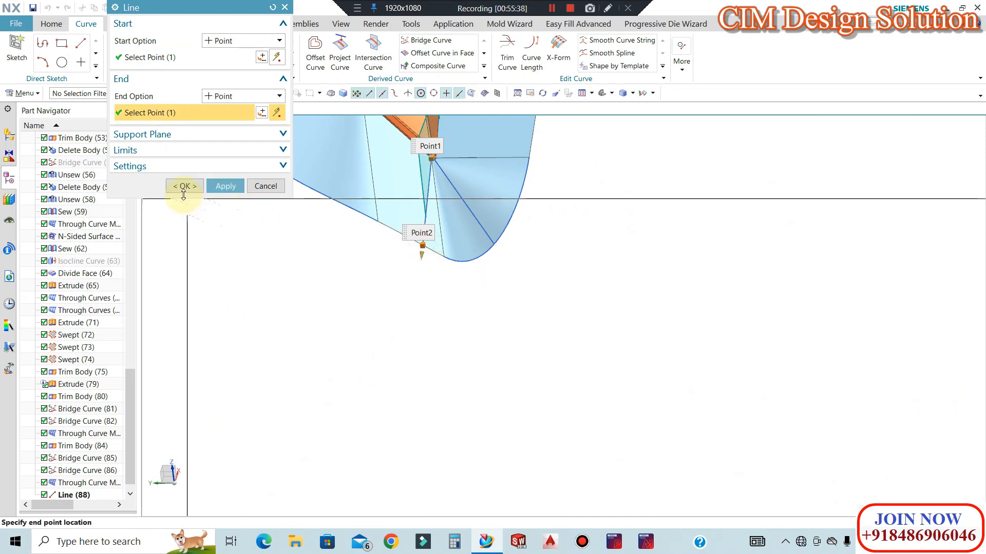
click(183, 186)
Move the outer bridge curve along the corner mesh's rounded edge to layer 10.
scroll(426, 163, up, 3)
middle_drag(468, 267, 622, 266)
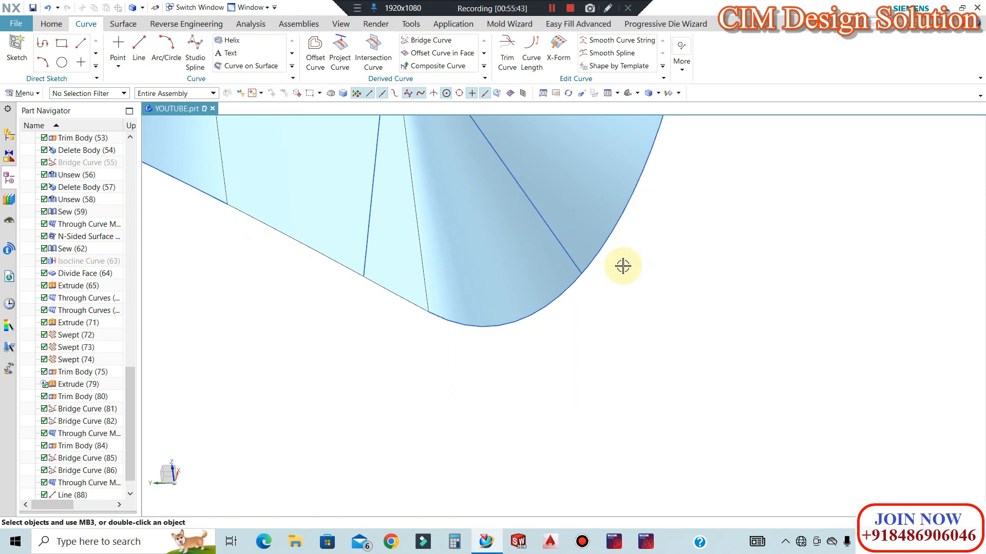
key(ctrl+j)
click(613, 234)
middle_click(546, 353)
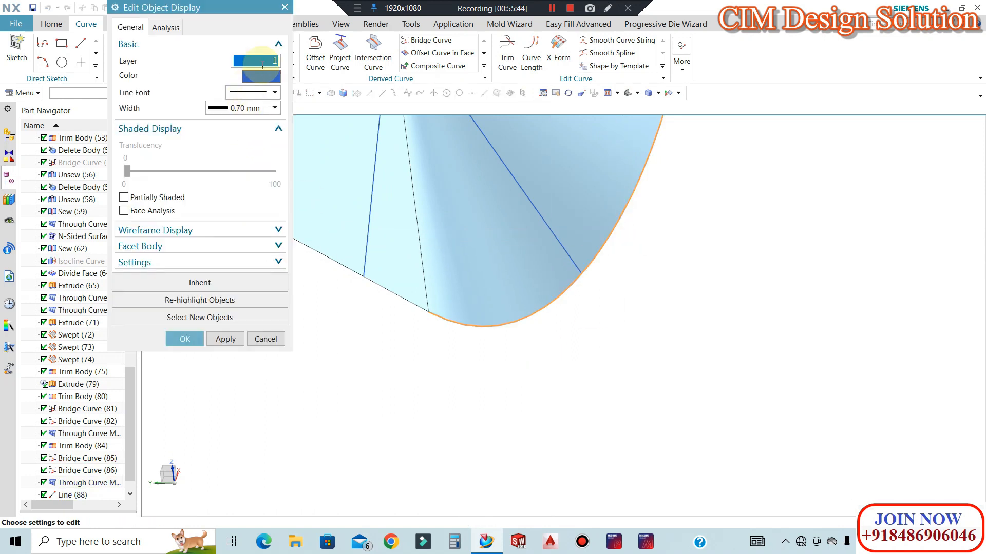
text(10)
key(Return)
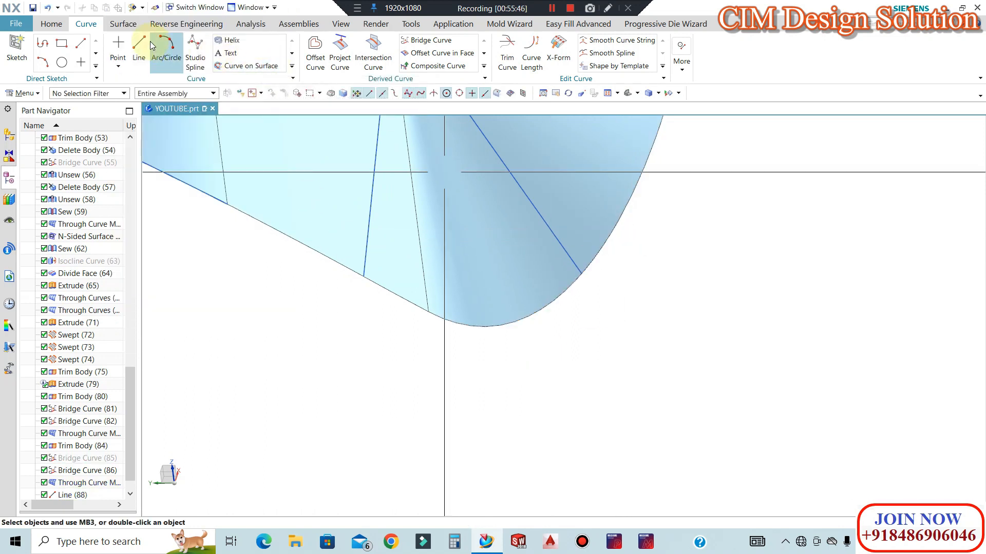
Trim the corner mesh sheet along the line crossing it, discarding the portion next to the light-blue sheet.
click(117, 29)
click(433, 42)
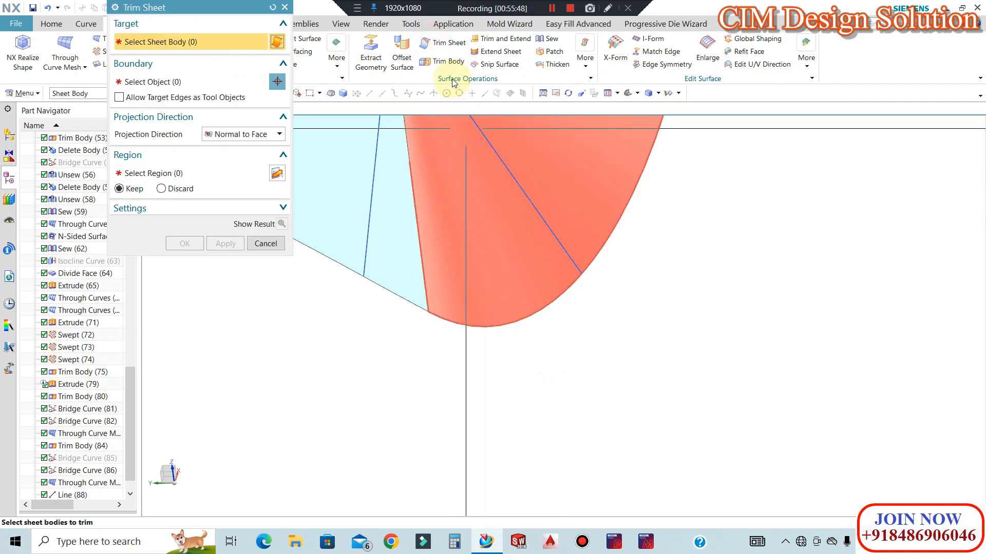
click(339, 184)
click(436, 45)
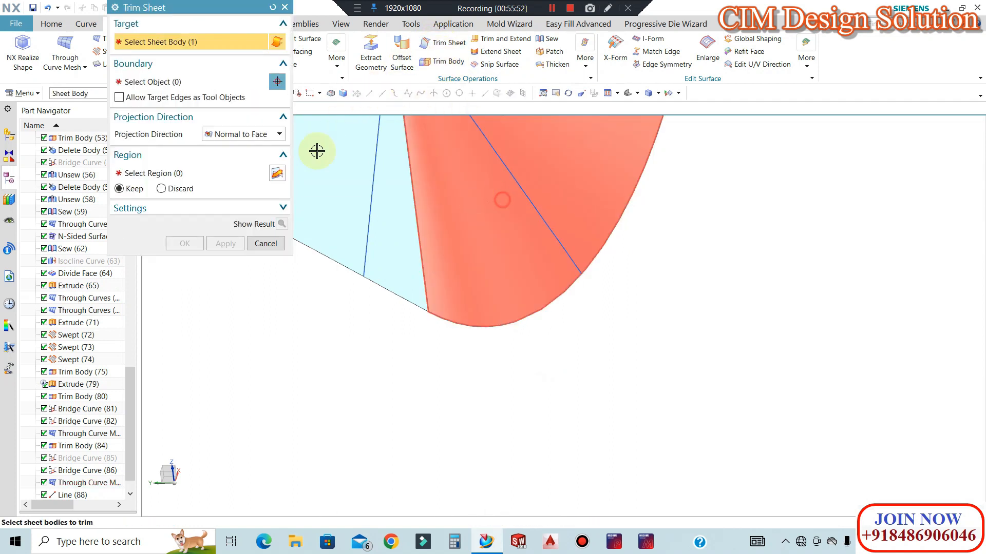
click(392, 173)
click(522, 194)
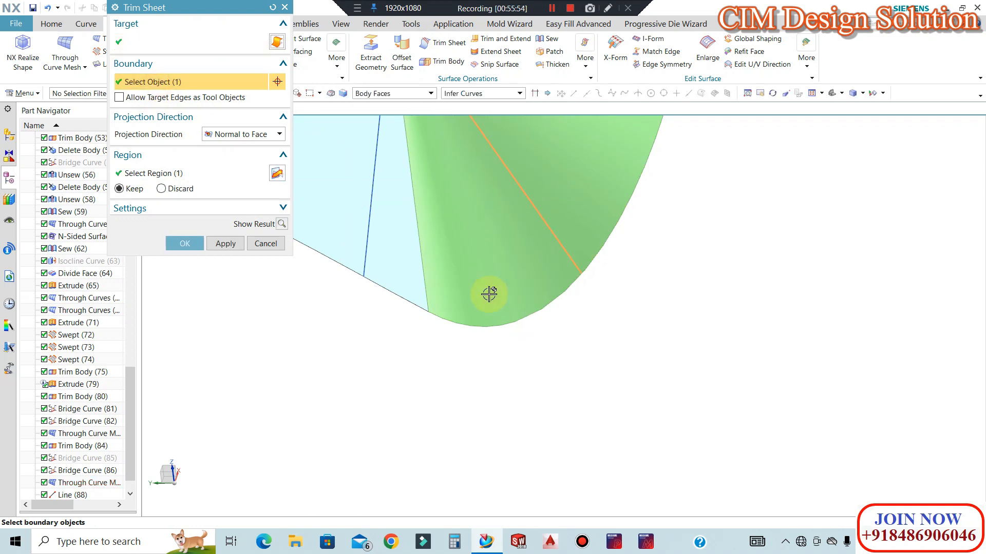
click(278, 225)
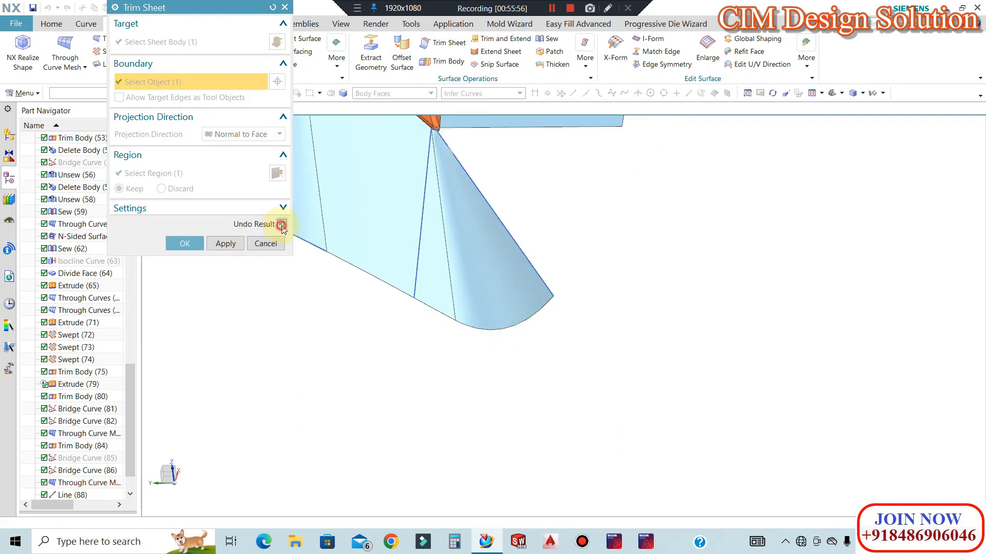
click(185, 245)
Trim the light-blue sheet along the second line, discarding the narrow wedge at its pointed end.
scroll(503, 291, down, 2)
scroll(466, 250, up, 1)
click(445, 45)
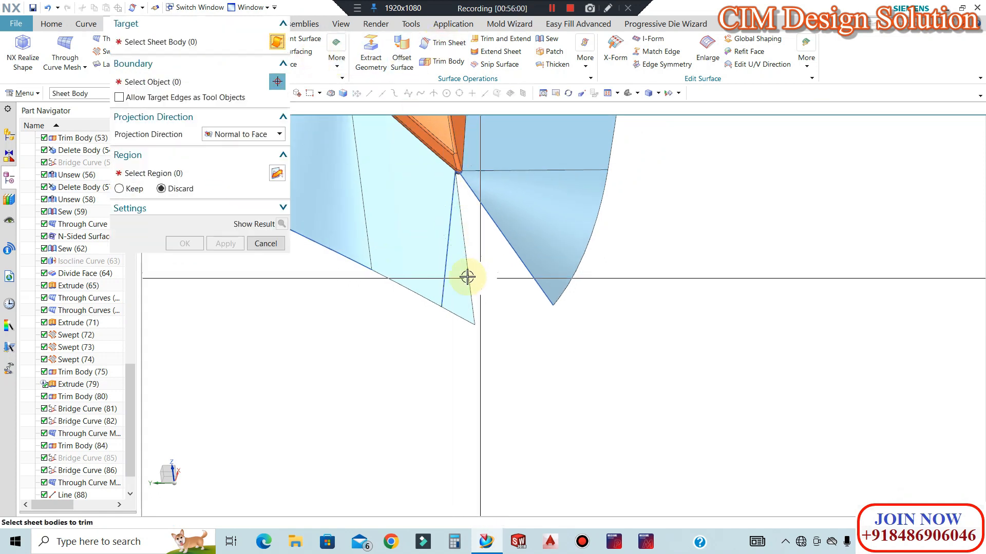
click(469, 277)
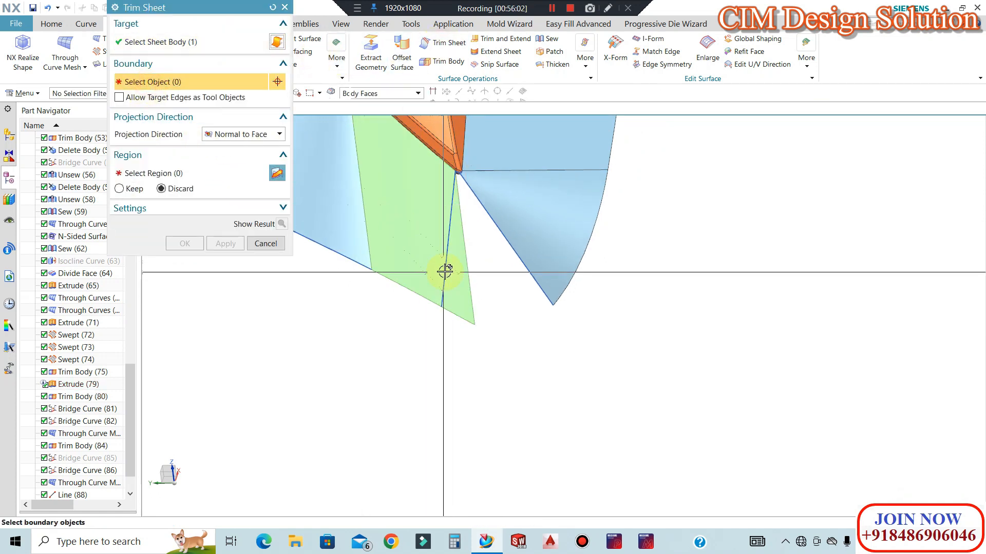
click(445, 270)
click(185, 245)
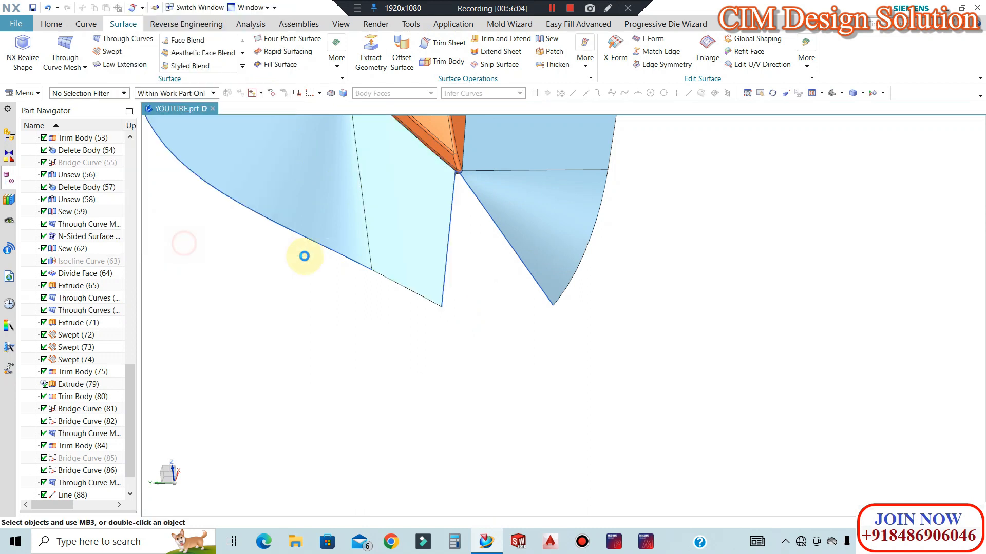
Move the two trimming lines along the gap's side edges to layer 100.
scroll(484, 207, up, 3)
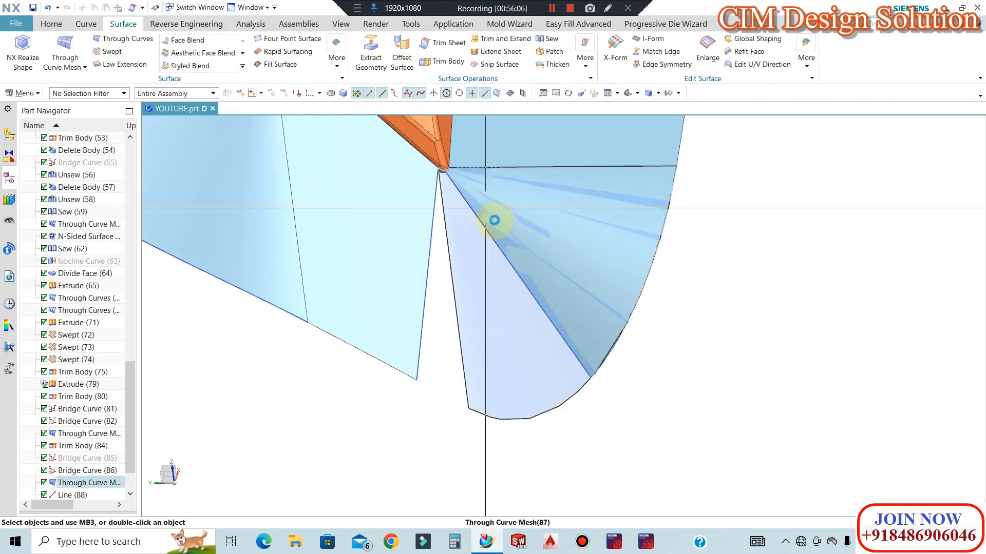
key(ctrl+j)
click(429, 271)
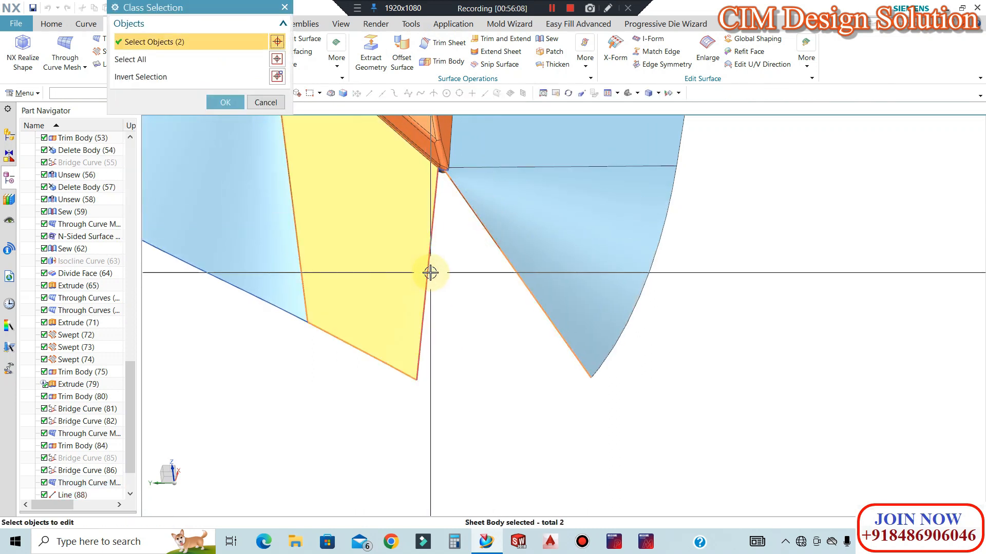
click(225, 103)
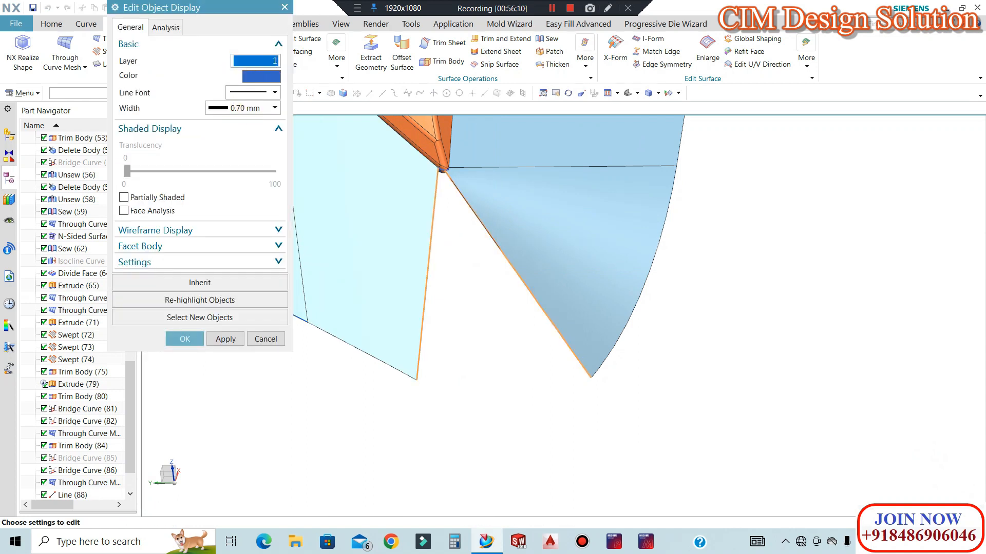
text(100)
key(Return)
scroll(534, 358, down, 1)
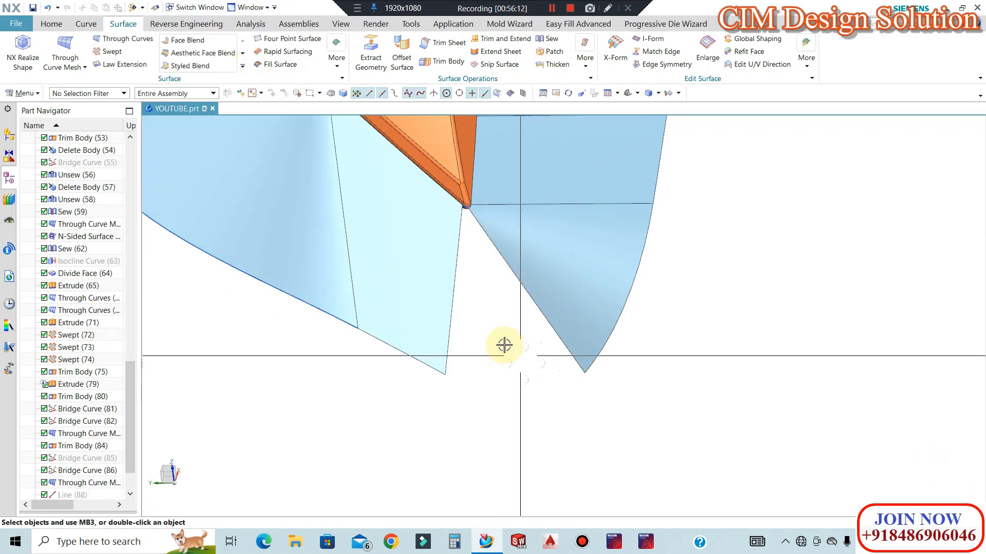
Move the small bridge curve at the orange tip to layer 10.
middle_drag(504, 346, 467, 264)
scroll(466, 185, up, 9)
middle_drag(482, 190, 454, 196)
key(ctrl+j)
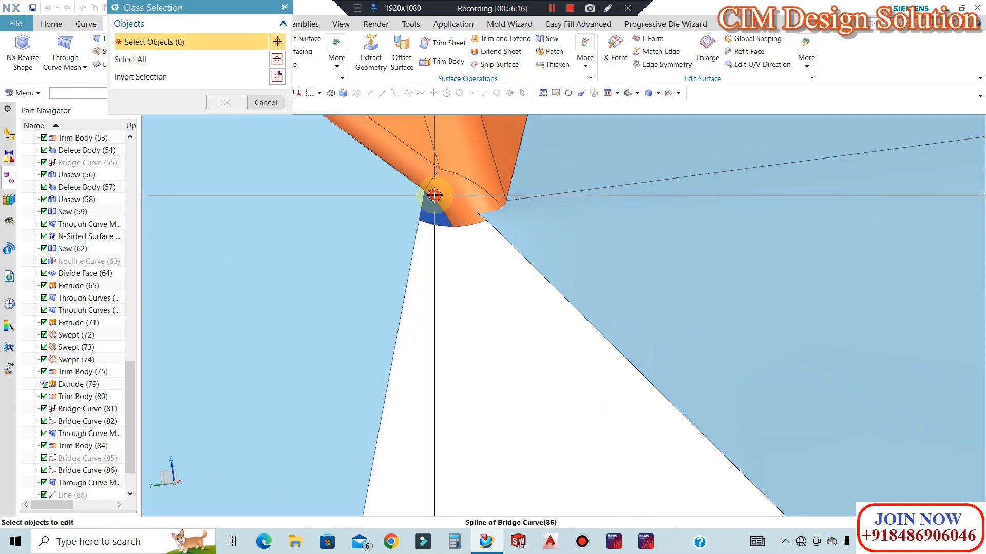
click(434, 196)
middle_click(484, 220)
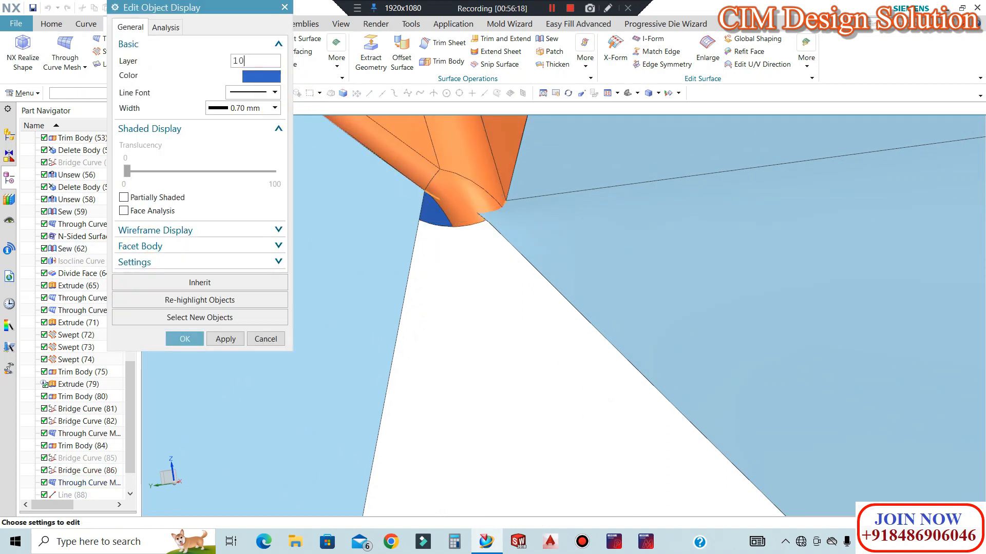
key(Return)
Bridge the outer edges of the two trimmed sheets across the gap with G1 continuity and start and end tangent magnitudes of 0.5.
middle_drag(458, 299, 464, 182)
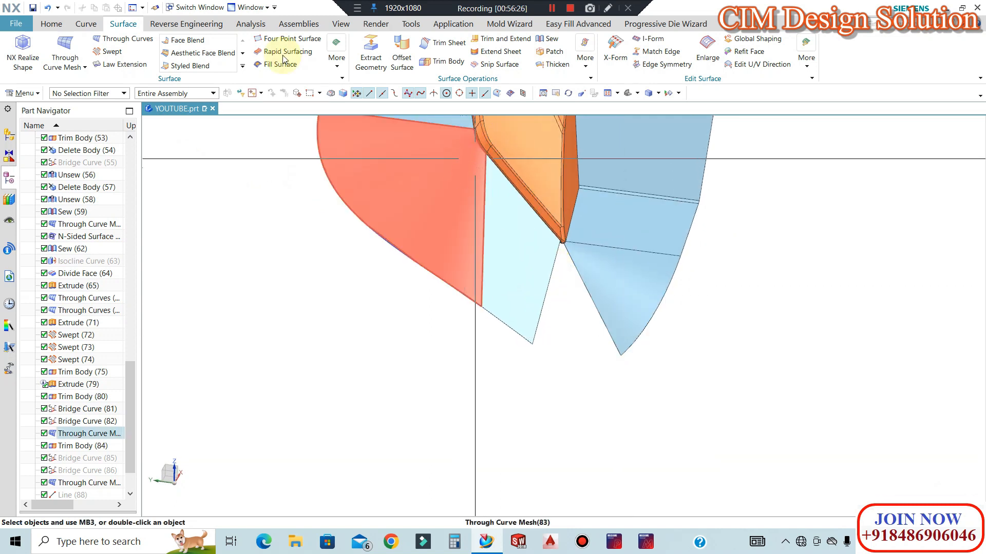
click(86, 23)
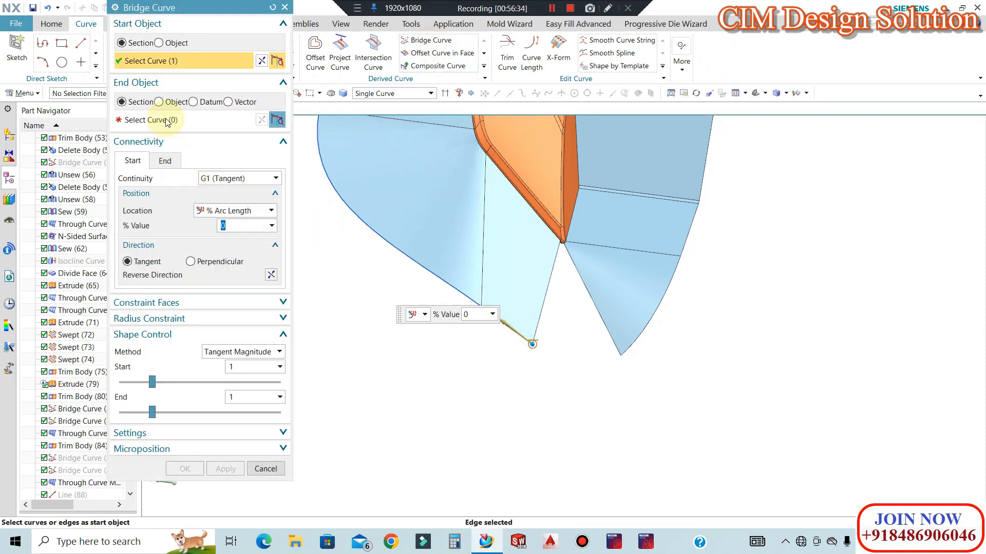
click(165, 122)
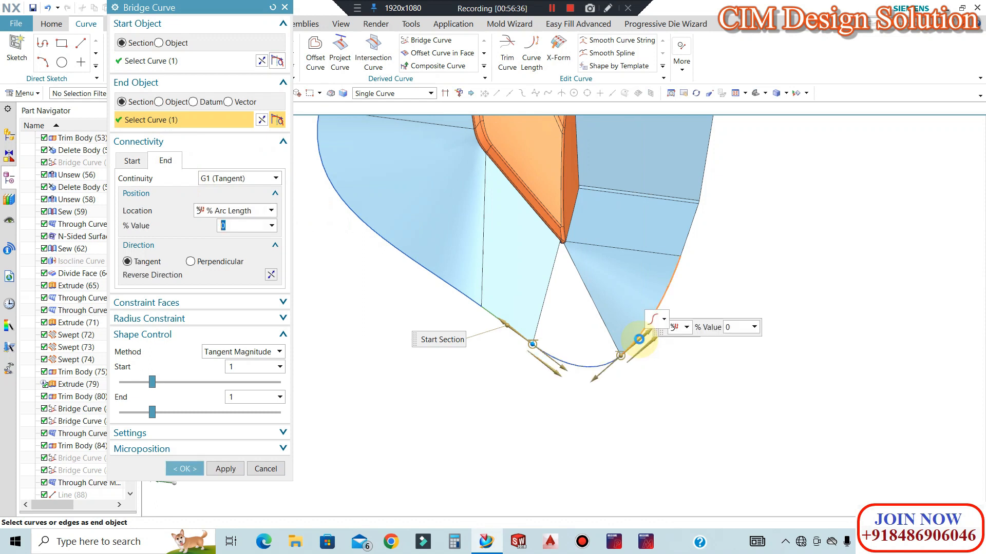
scroll(569, 360, up, 4)
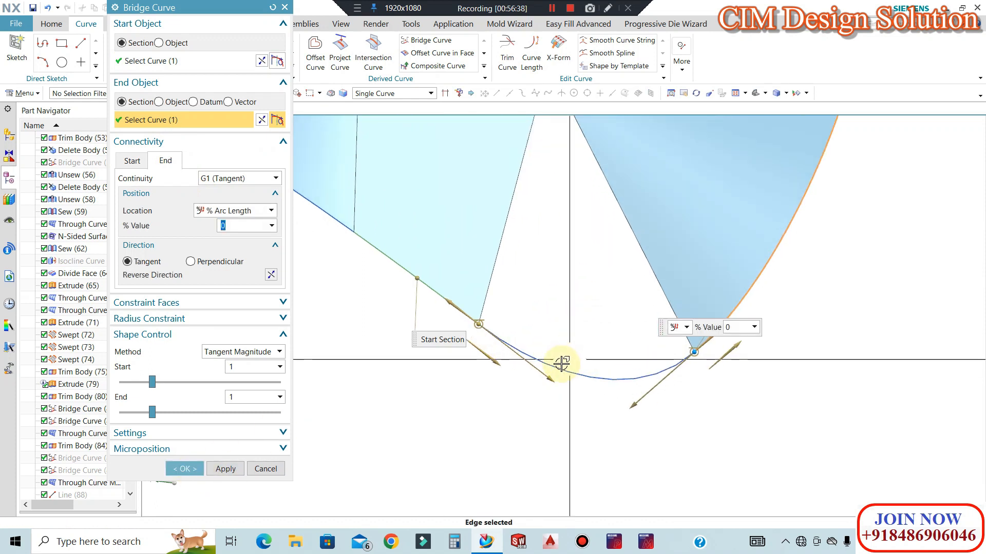
drag(536, 368, 510, 356)
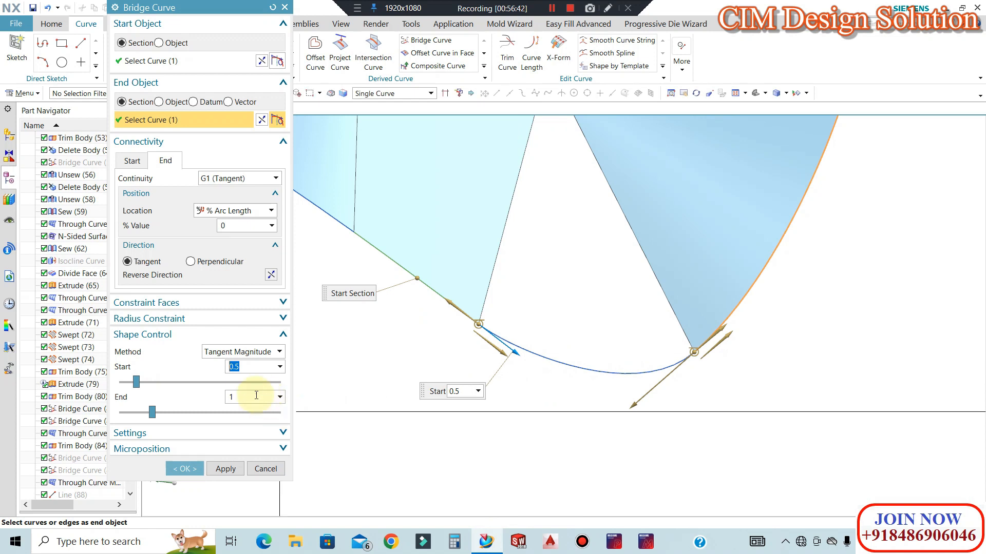
text(0.5)
key(Return)
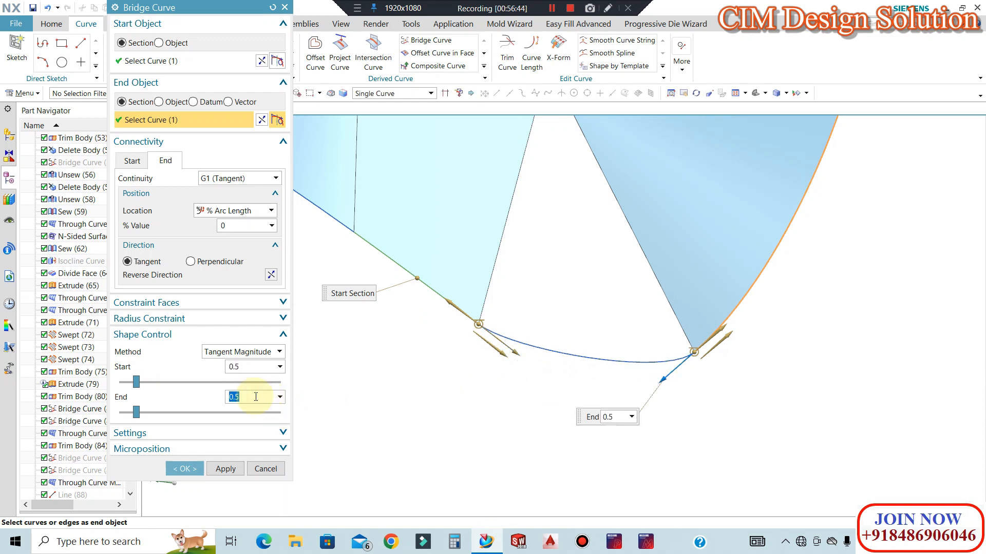
scroll(662, 374, up, 3)
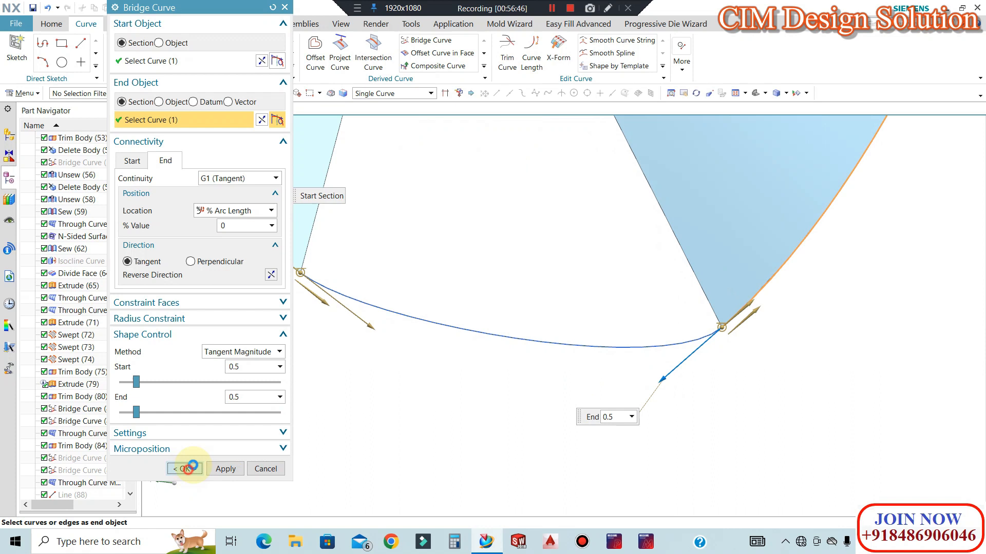
click(184, 468)
Remove the new bridge curve across the gap's outer end.
scroll(594, 359, down, 7)
scroll(571, 354, up, 4)
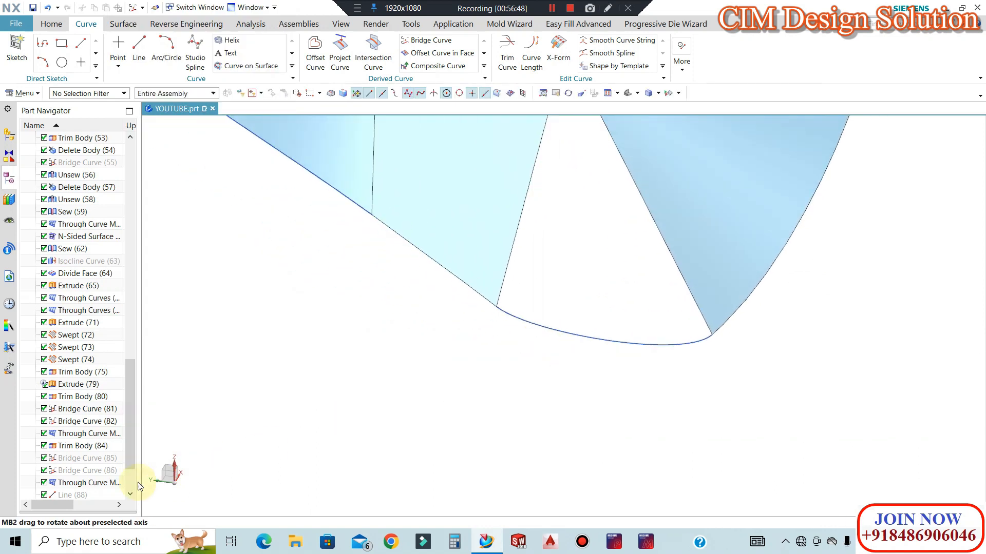
scroll(101, 484, down, 2)
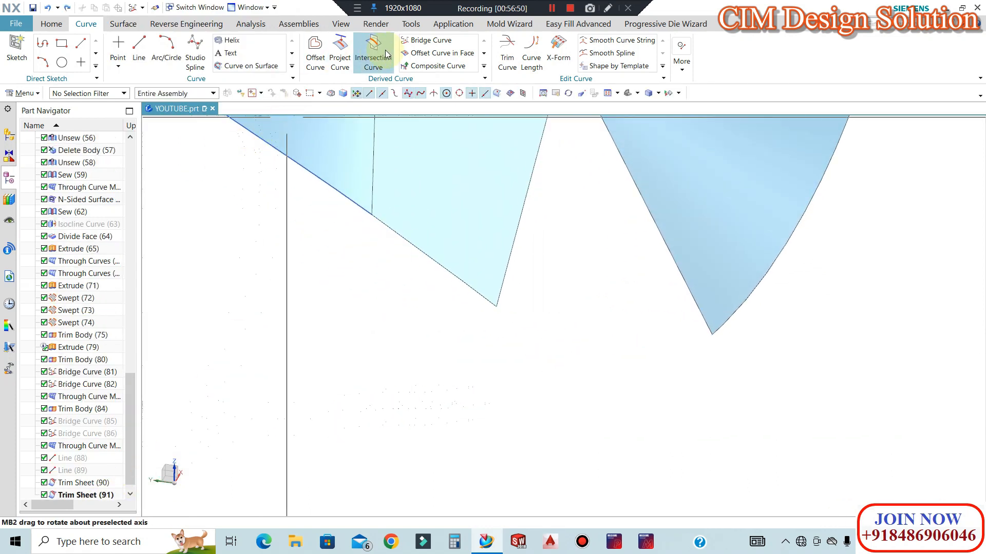
Bridge the two sheets' outer edges across the gap with G1 continuity and start and end tangent magnitudes of 0.75.
click(441, 267)
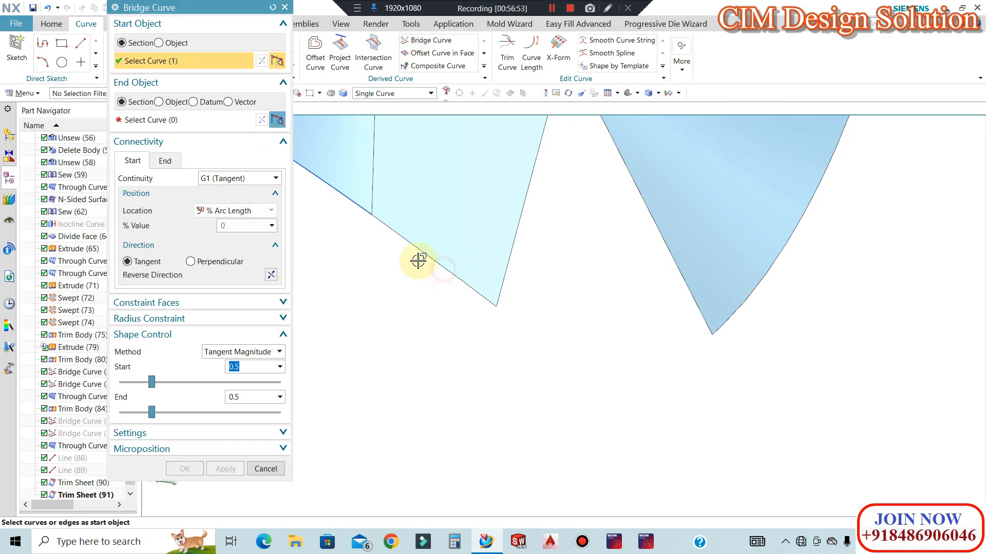
click(733, 306)
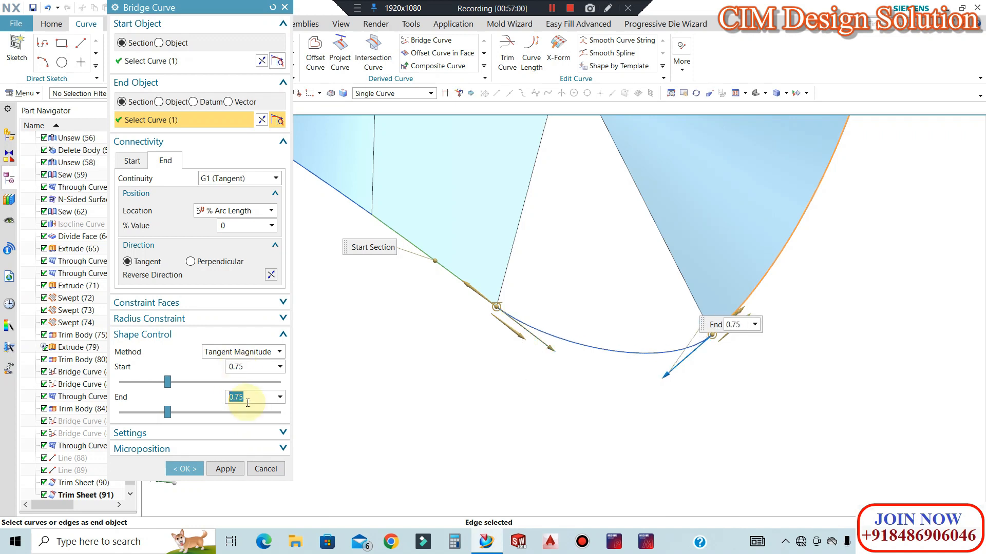
click(190, 468)
Make Line (89) the current feature, rolling the model back to before the two sheet trims.
scroll(614, 275, up, 6)
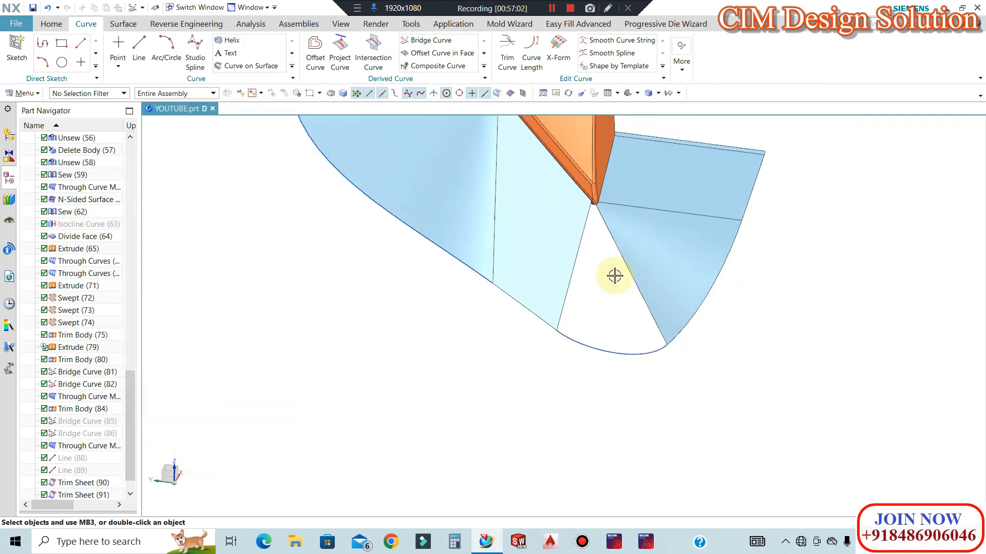
scroll(596, 231, down, 3)
scroll(567, 154, up, 7)
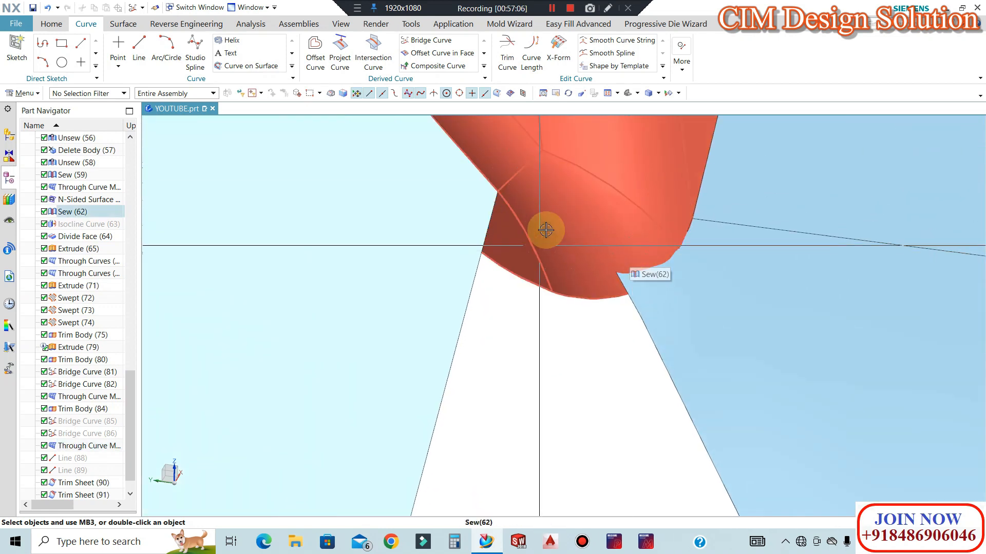
scroll(72, 448, down, 1)
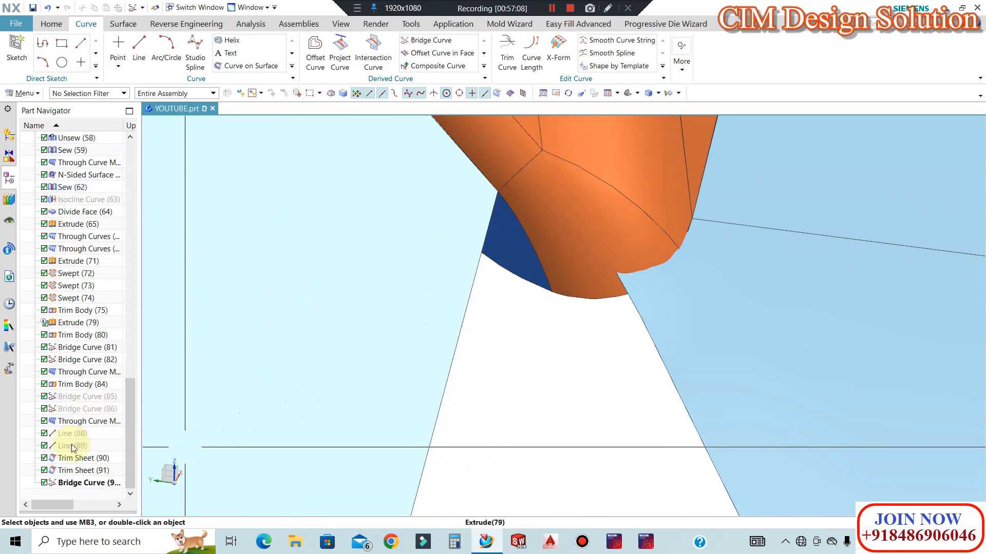
click(67, 422)
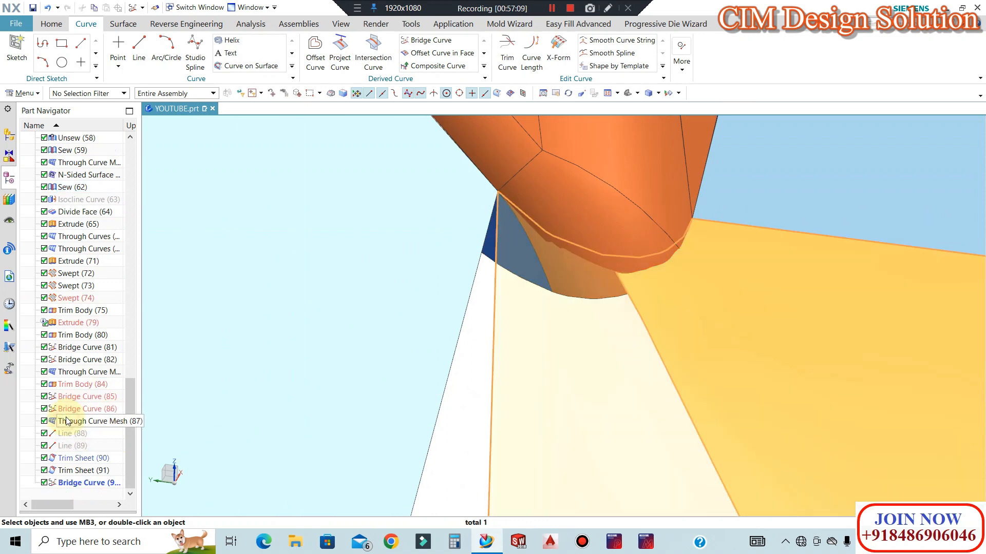
right_click(72, 446)
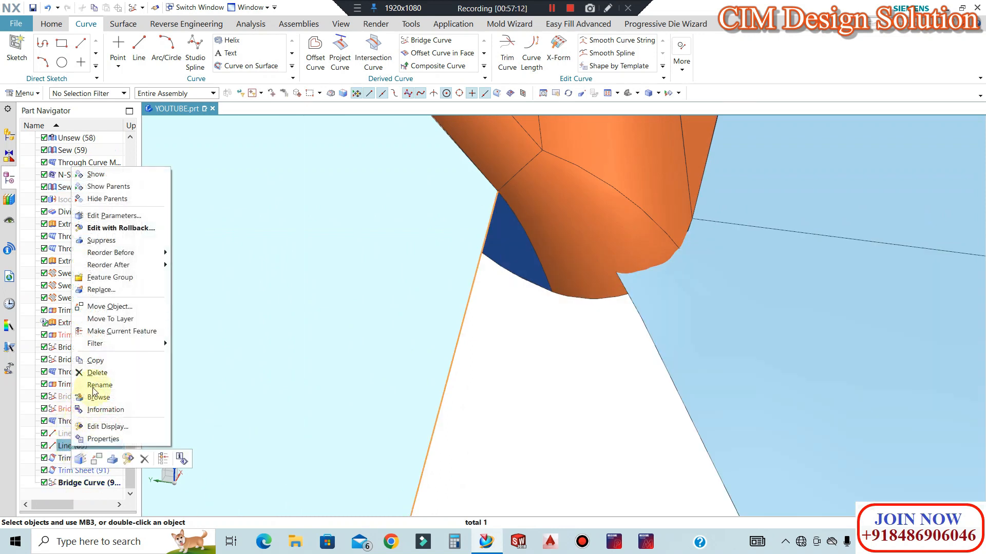
click(109, 331)
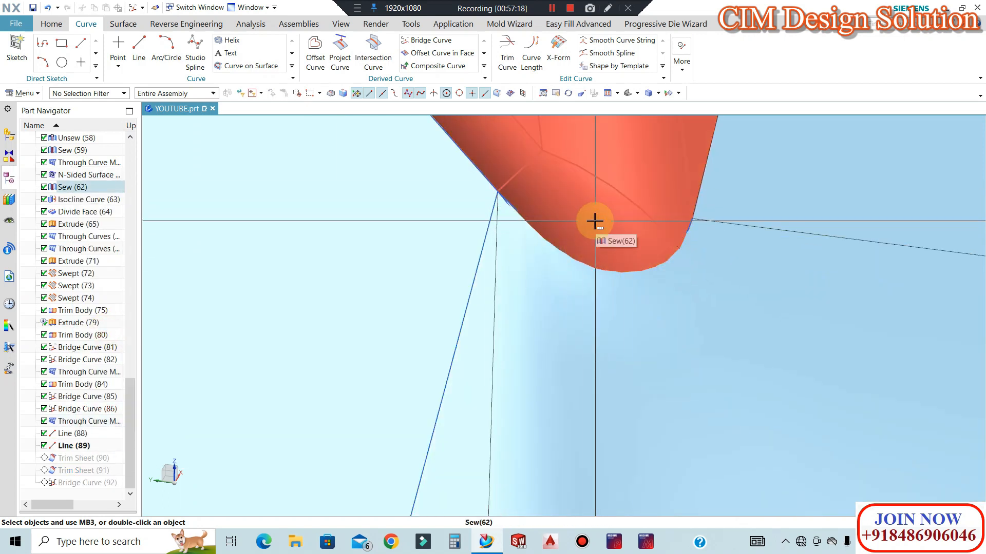
click(134, 26)
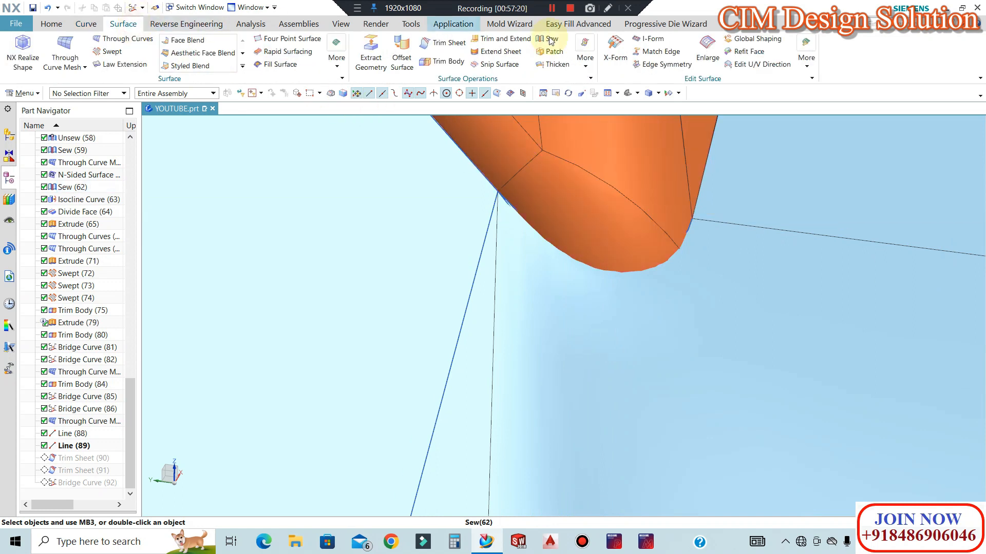
click(529, 25)
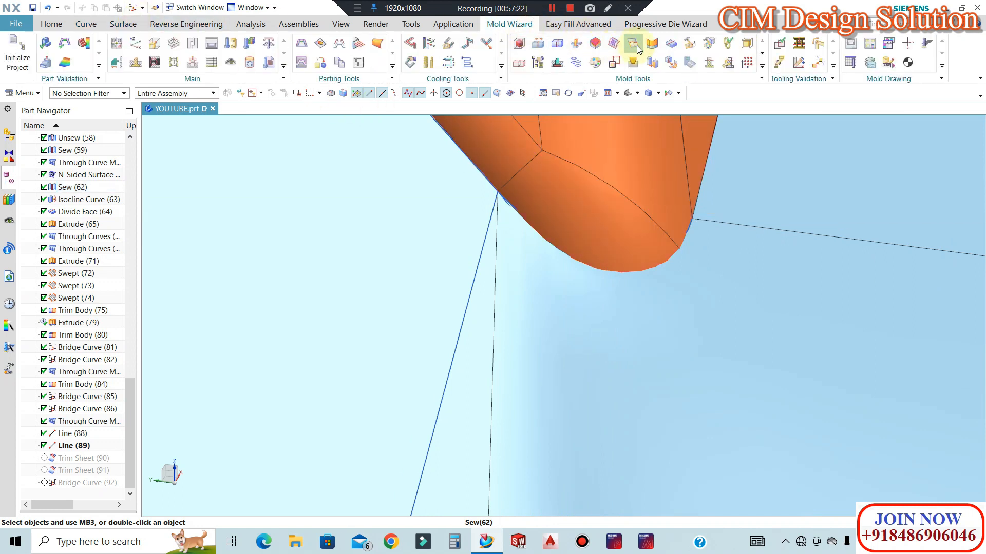
click(88, 24)
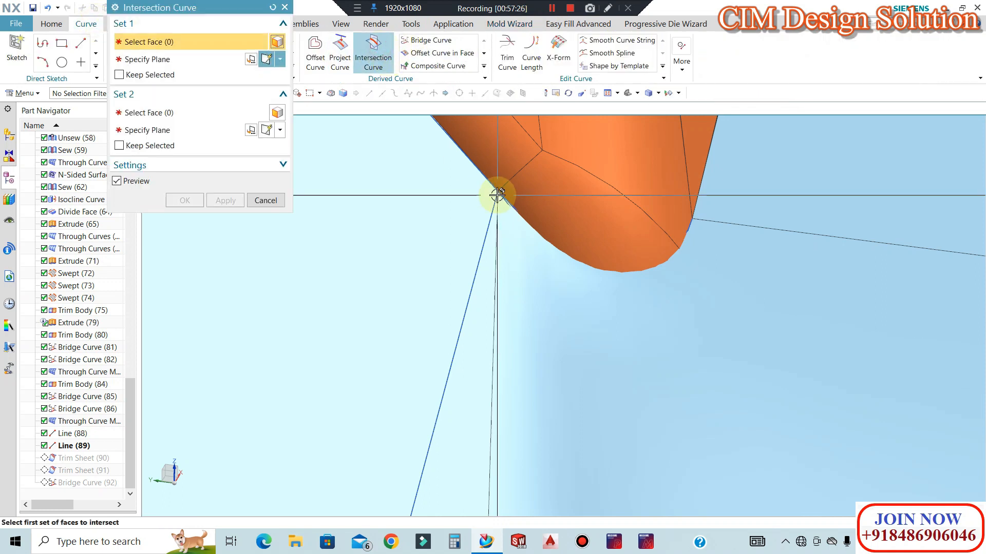
click(581, 233)
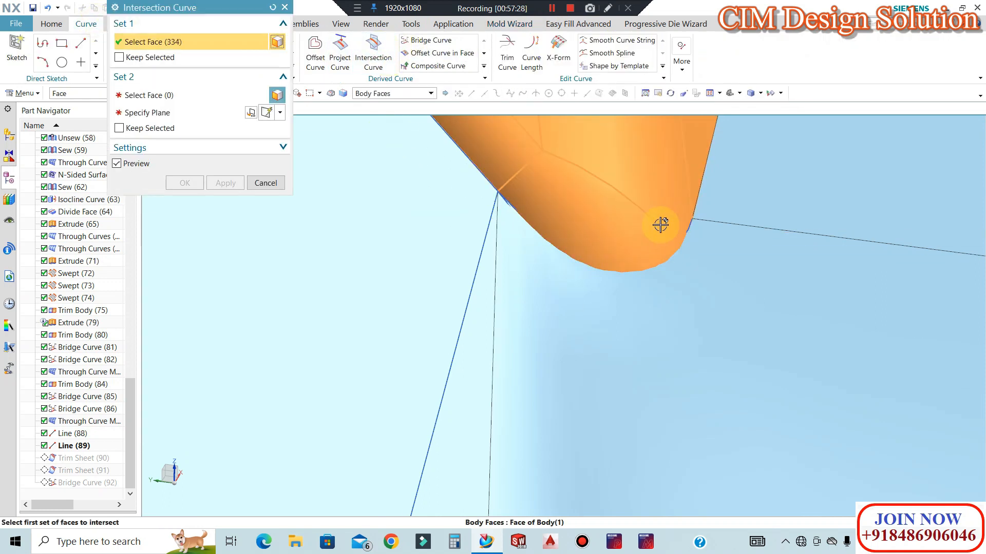
shift+click(600, 206)
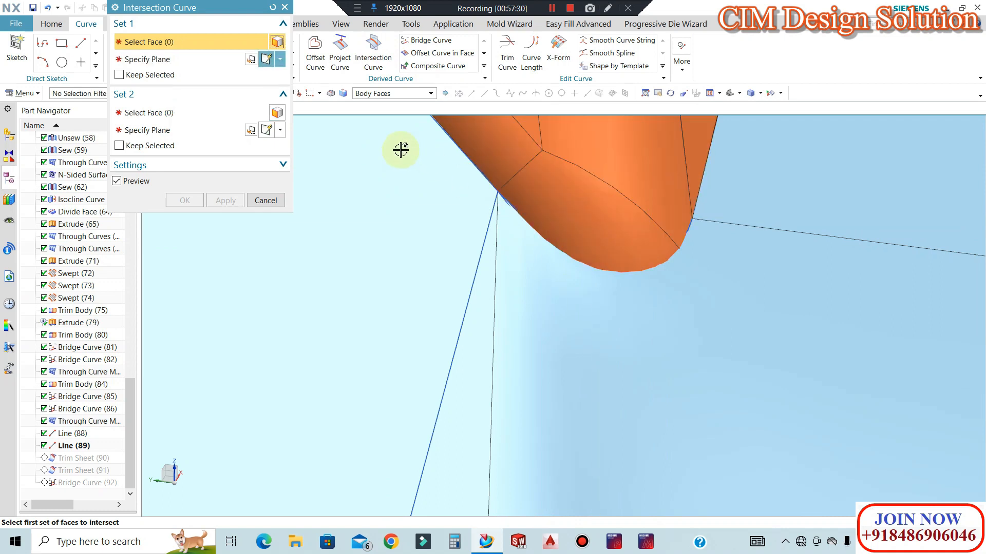
click(362, 93)
click(369, 221)
click(672, 199)
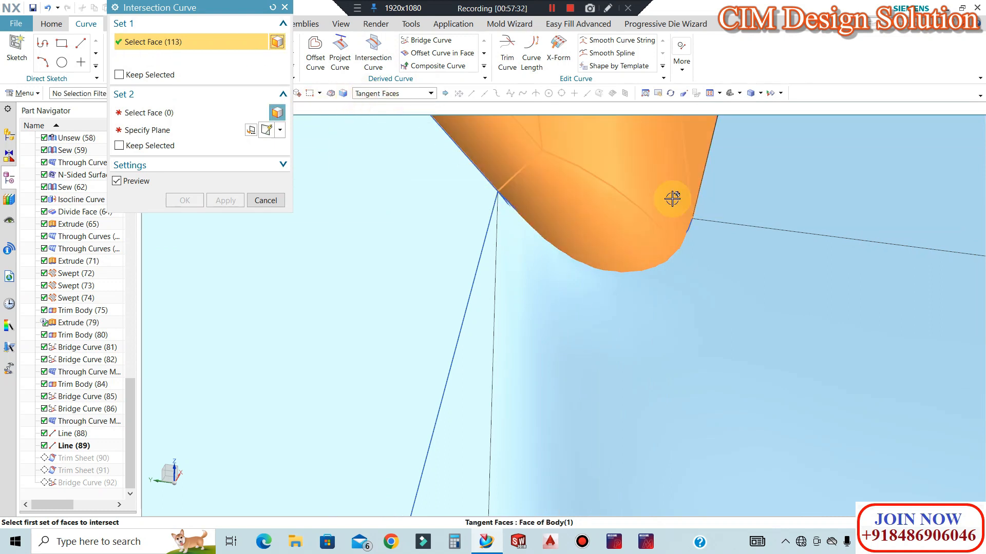
shift+click(550, 199)
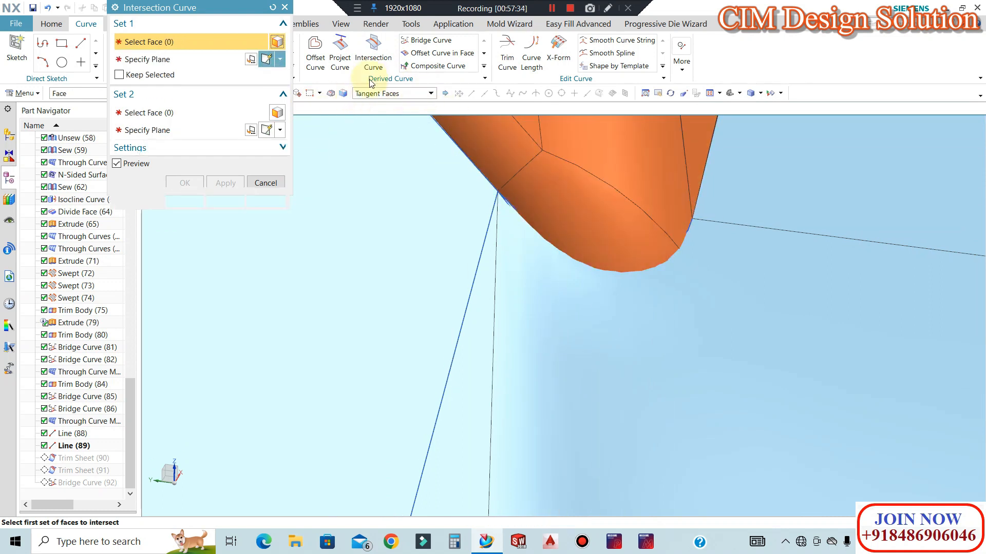
Create an intersection curve between the four individual orange faces around the pointed corner and the curve-mesh run-off sheet meeting them.
click(380, 95)
click(374, 105)
click(647, 220)
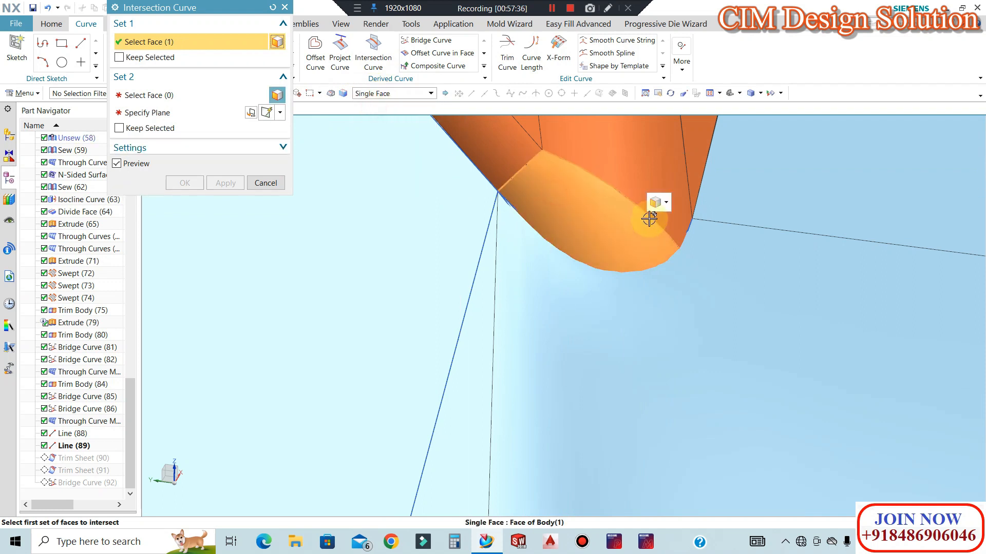
click(671, 187)
click(698, 189)
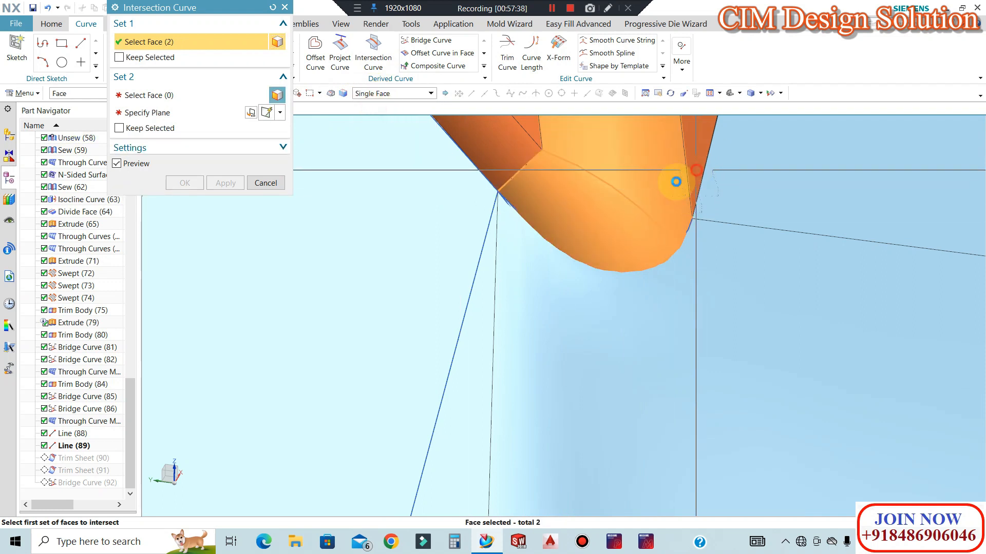
click(484, 149)
click(146, 96)
click(555, 308)
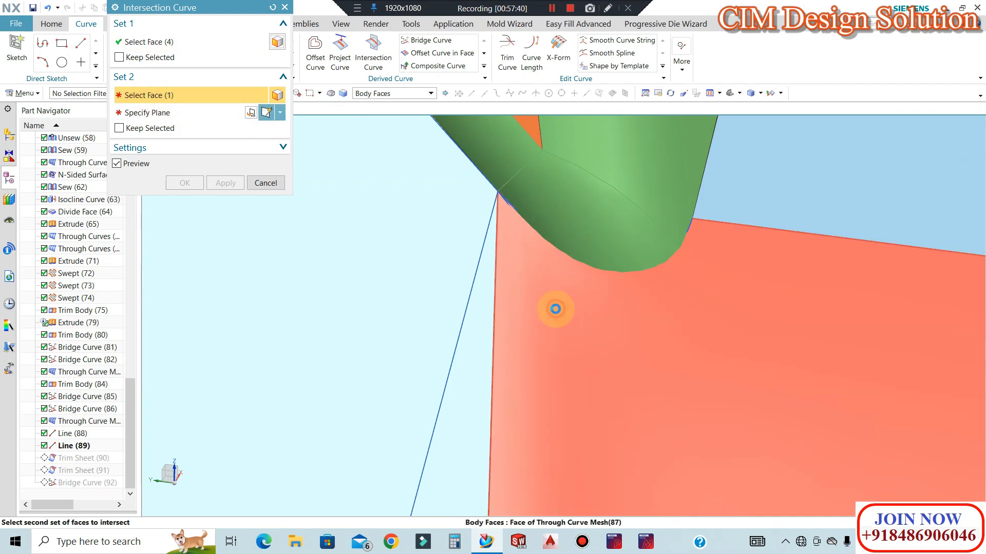
click(651, 237)
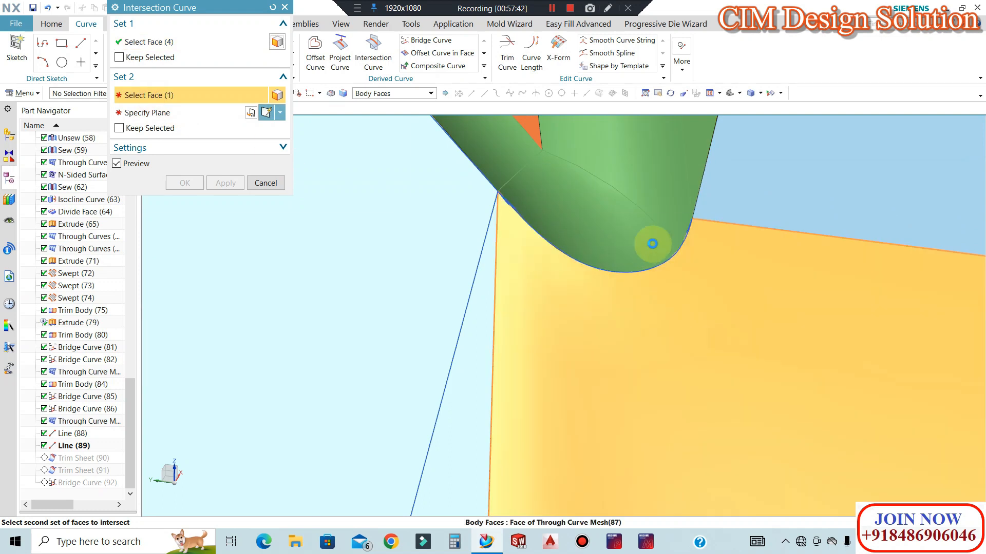
click(189, 165)
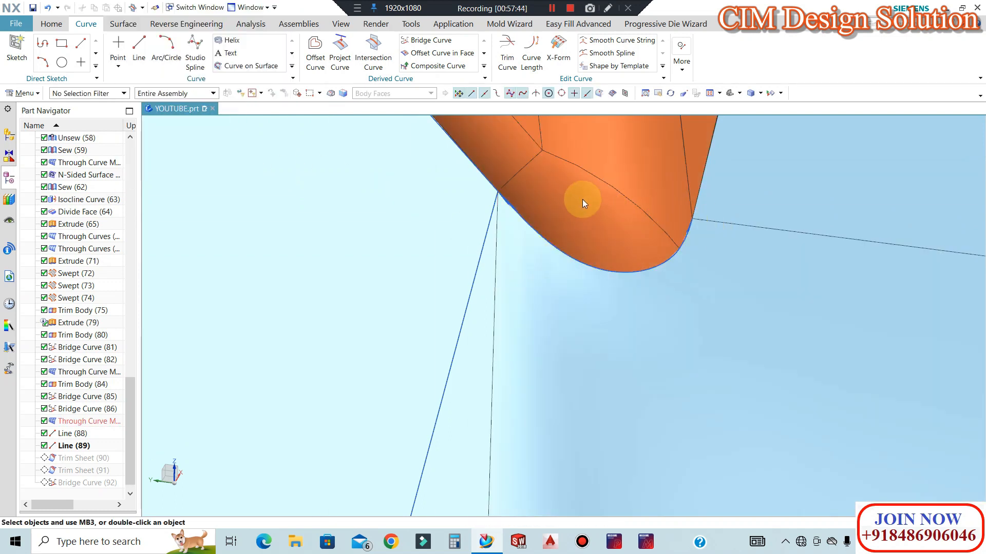
scroll(546, 195, down, 12)
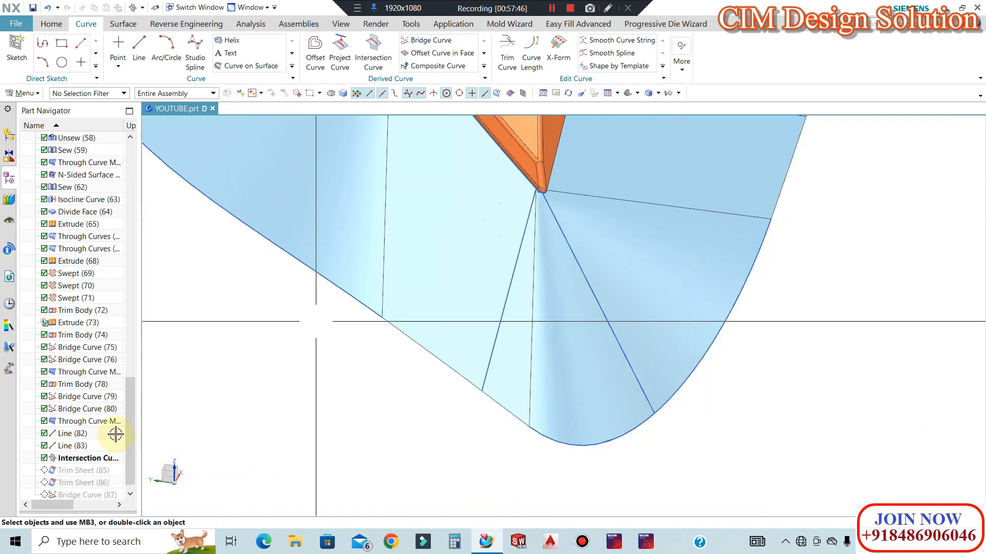
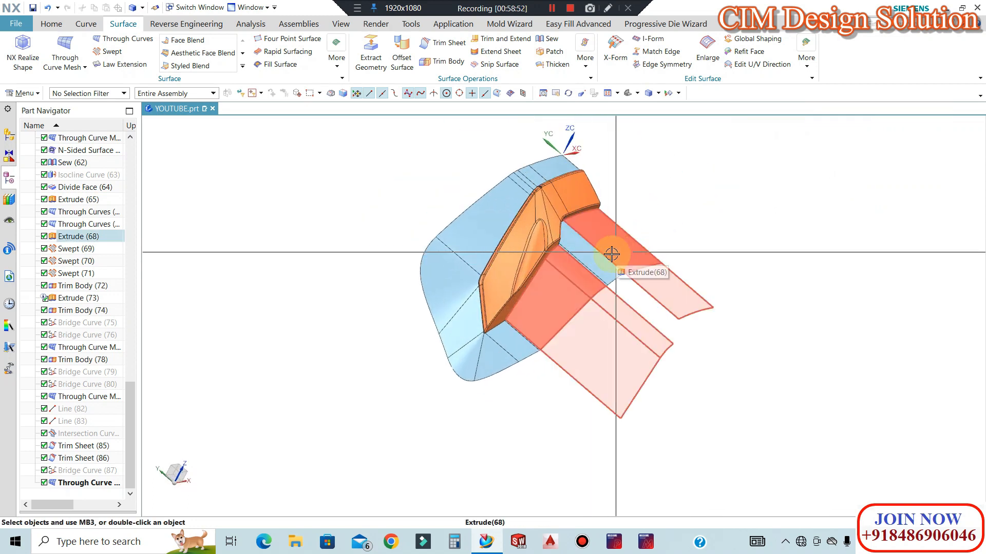
Hide the extruded sheets that overlap the run-off surfaces and show all curves.
click(609, 255)
key(ctrl+b)
key(ctrl+w)
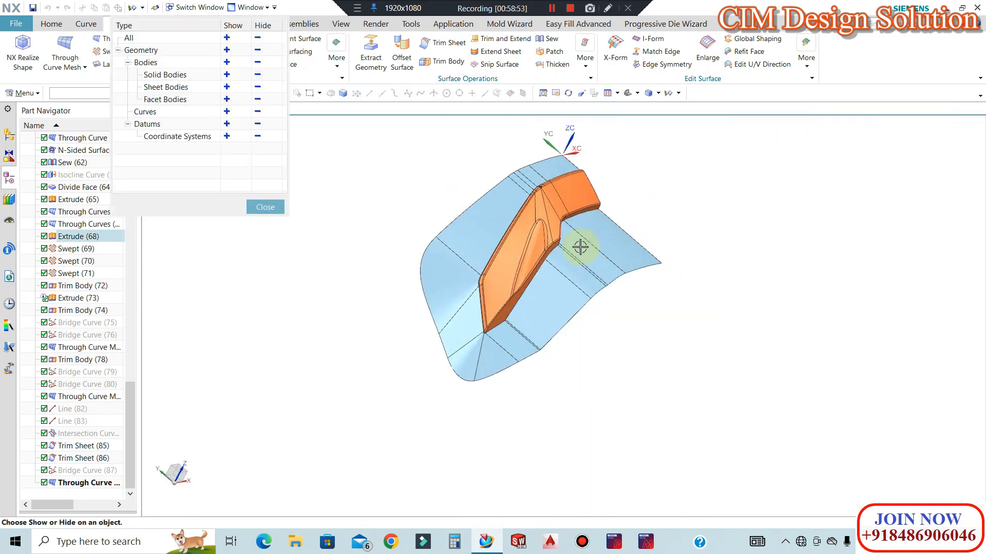
click(266, 207)
Move all displayed curves to layer 100, using a Curve selection filter around the whole model.
key(ctrl+j)
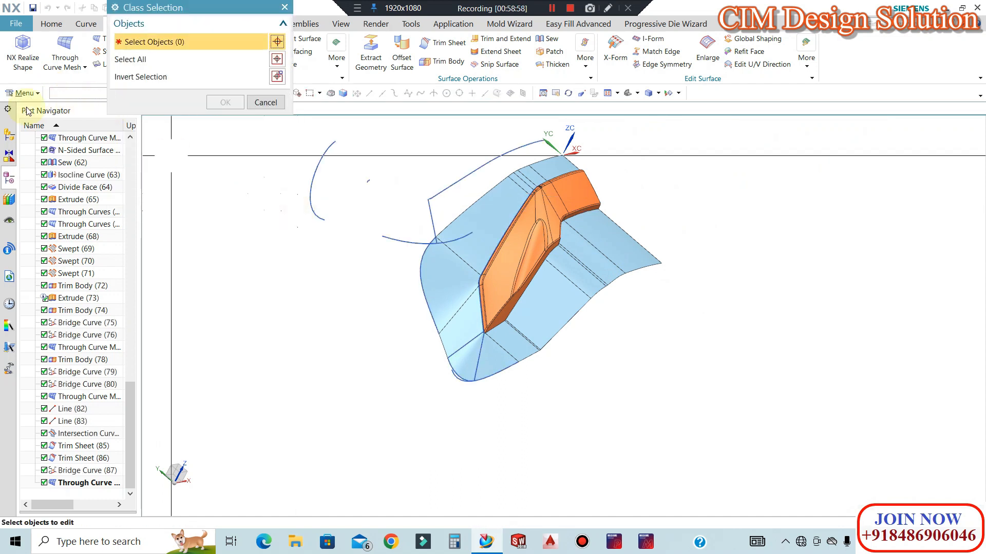
click(66, 93)
click(71, 126)
scroll(481, 315, down, 3)
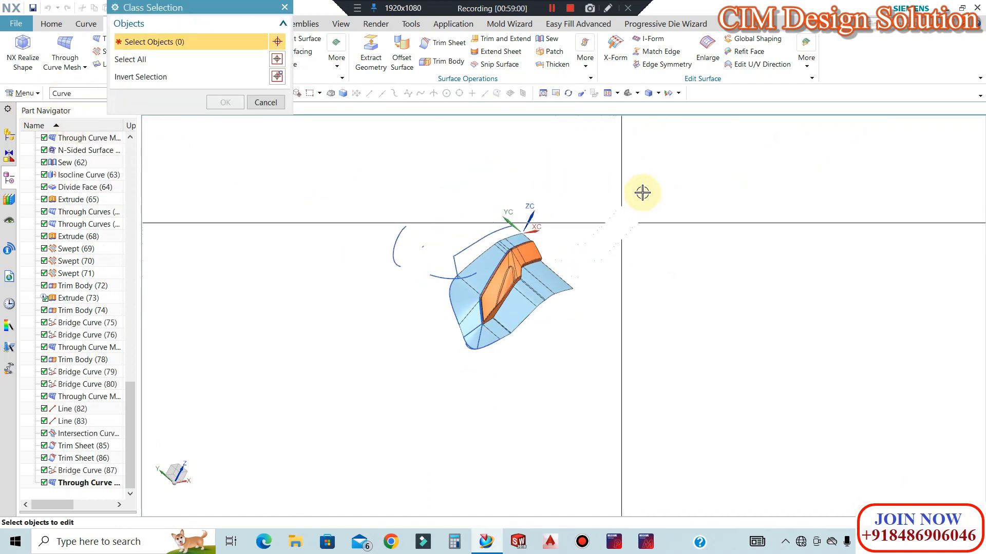
drag(315, 400, 605, 191)
click(225, 103)
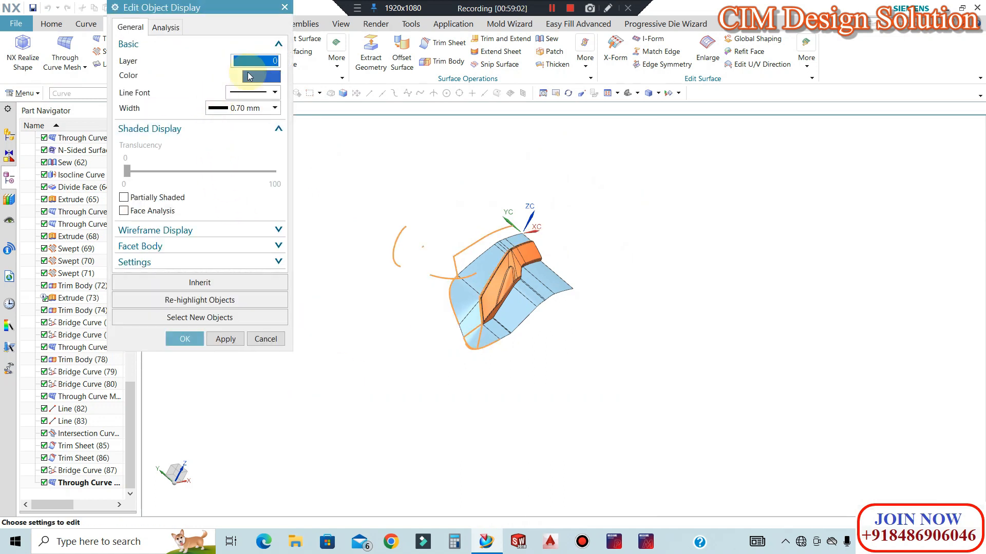
key(Return)
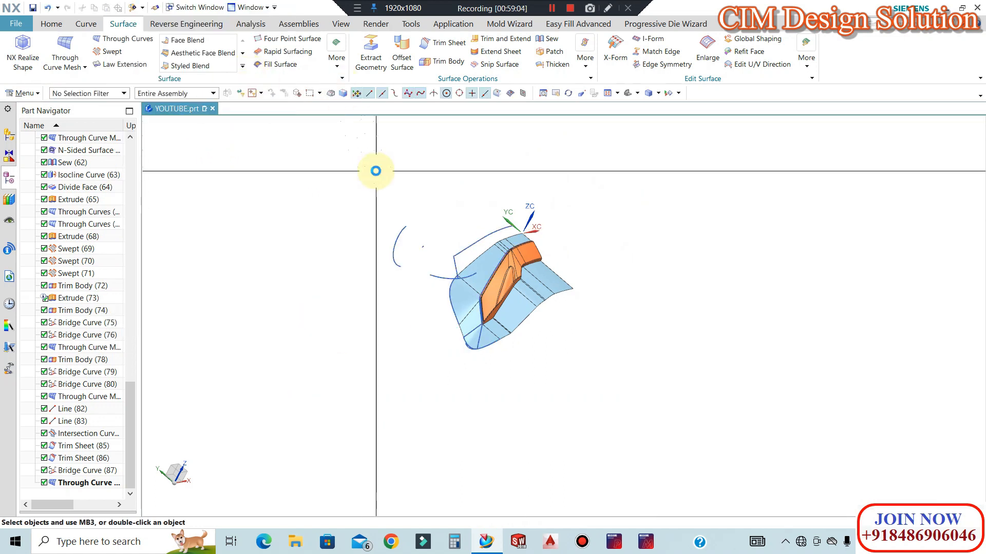
Turn off the visibility of layer 100.
key(ctrl+l)
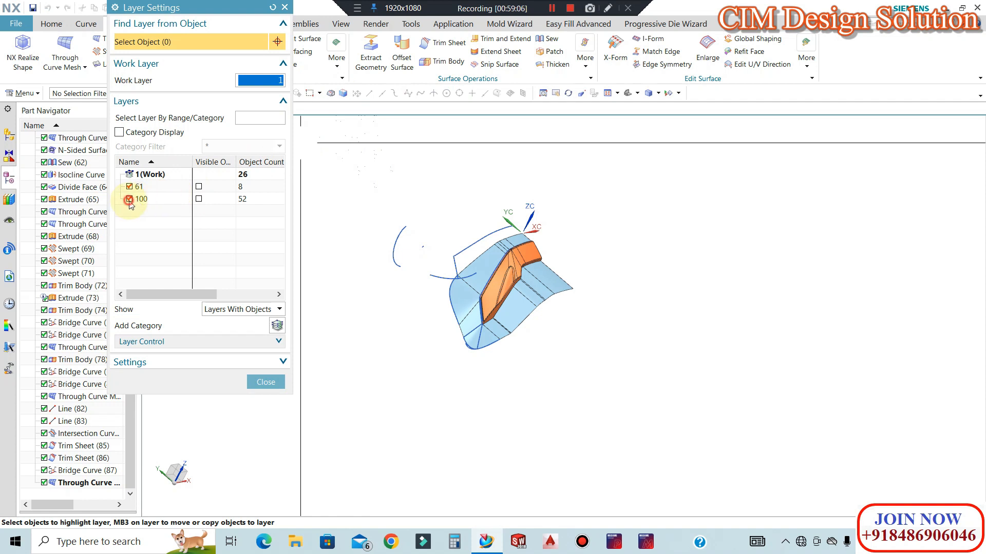
click(128, 199)
middle_click(439, 220)
In a view down the Z axis, extend the outer edges of the four curved corner sheets by 50 mm with natural curvature.
scroll(523, 256, up, 6)
middle_drag(521, 288, 530, 265)
scroll(514, 287, down, 2)
middle_drag(509, 319, 641, 359)
key(F8)
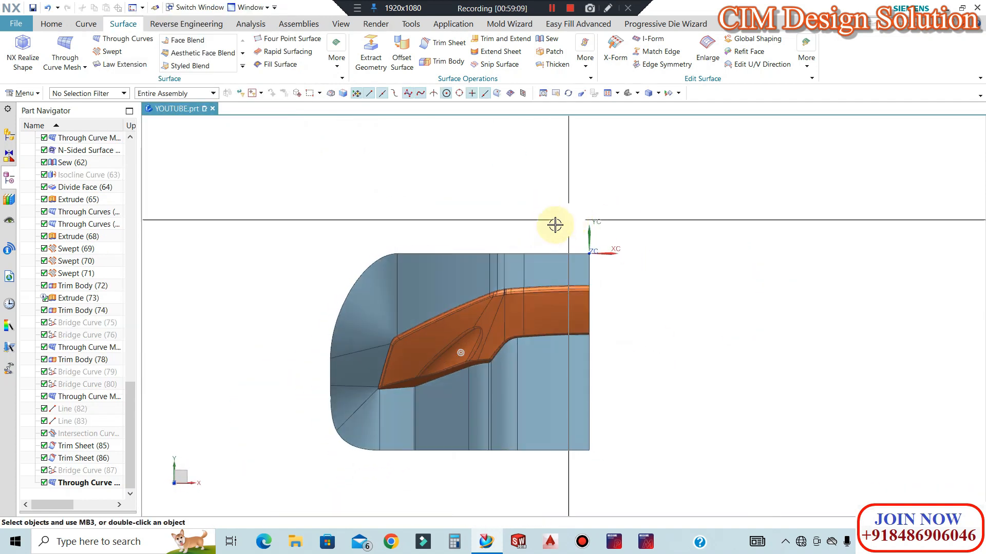
scroll(568, 262, down, 3)
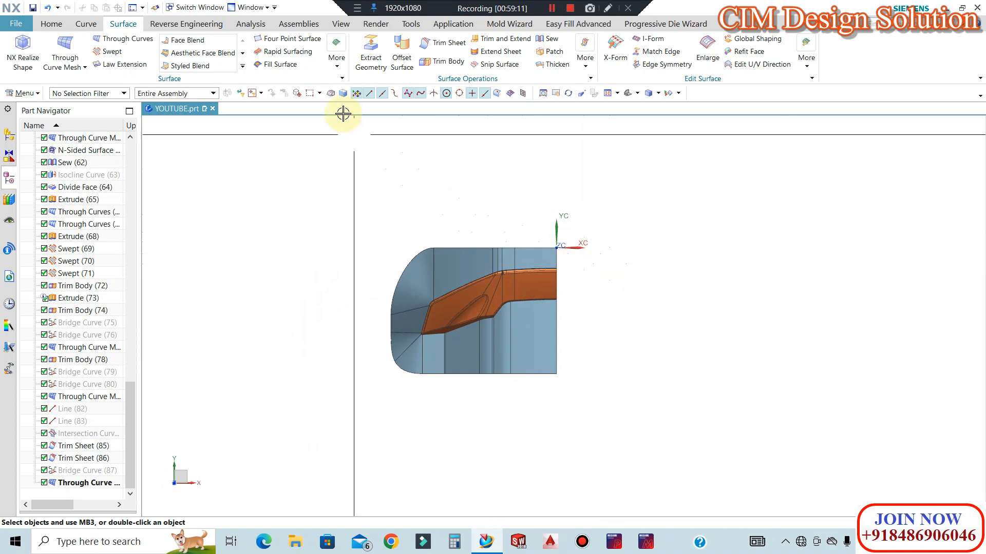
click(486, 52)
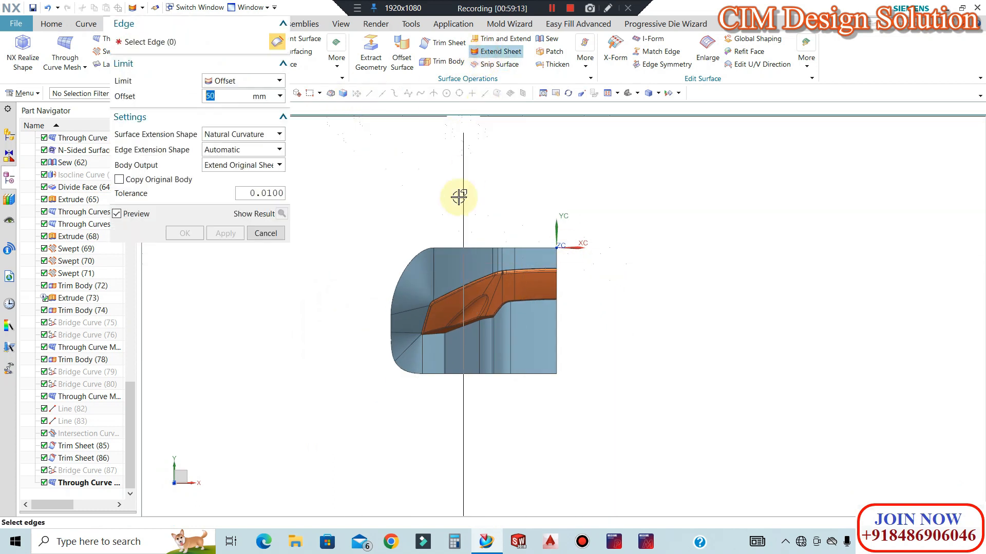
click(403, 268)
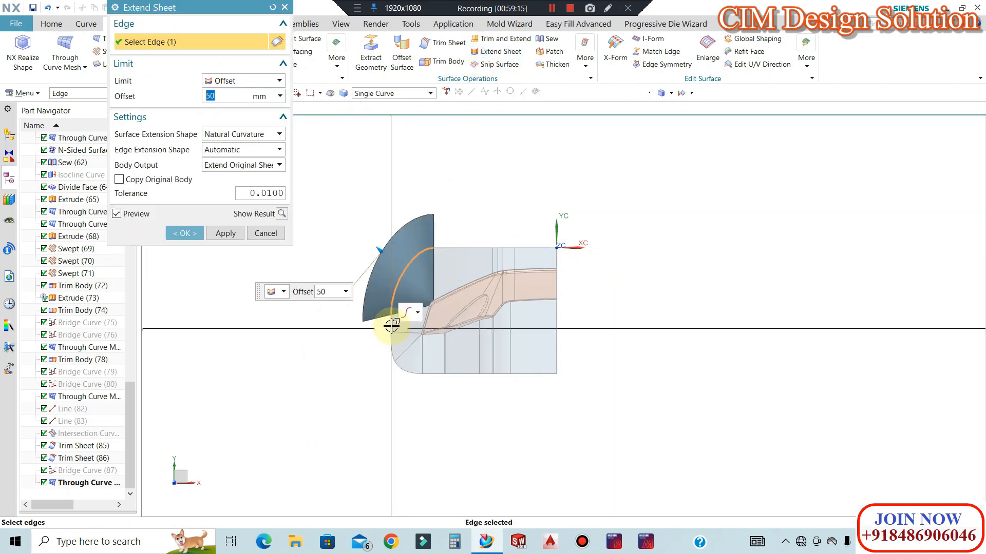
click(388, 343)
scroll(390, 342, up, 2)
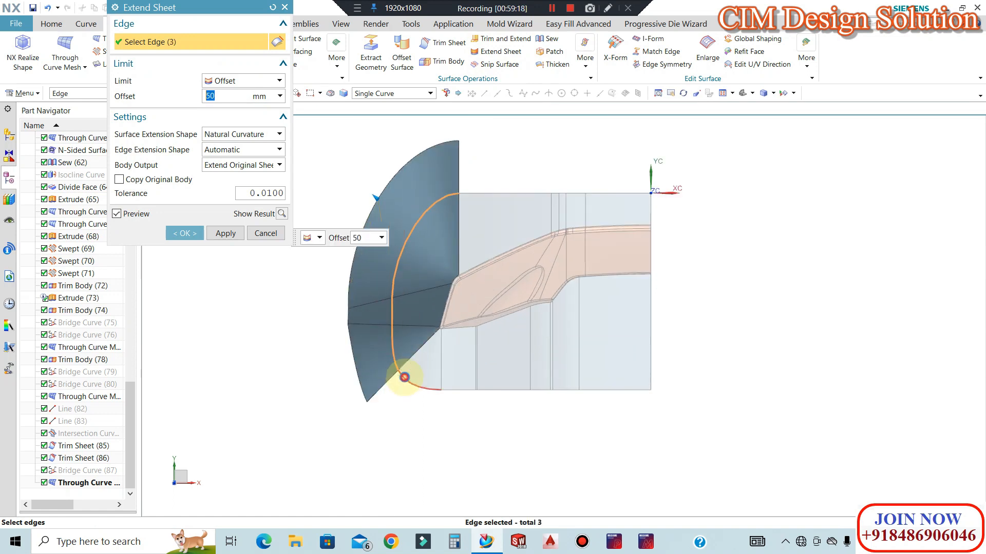
click(512, 391)
click(225, 234)
click(262, 234)
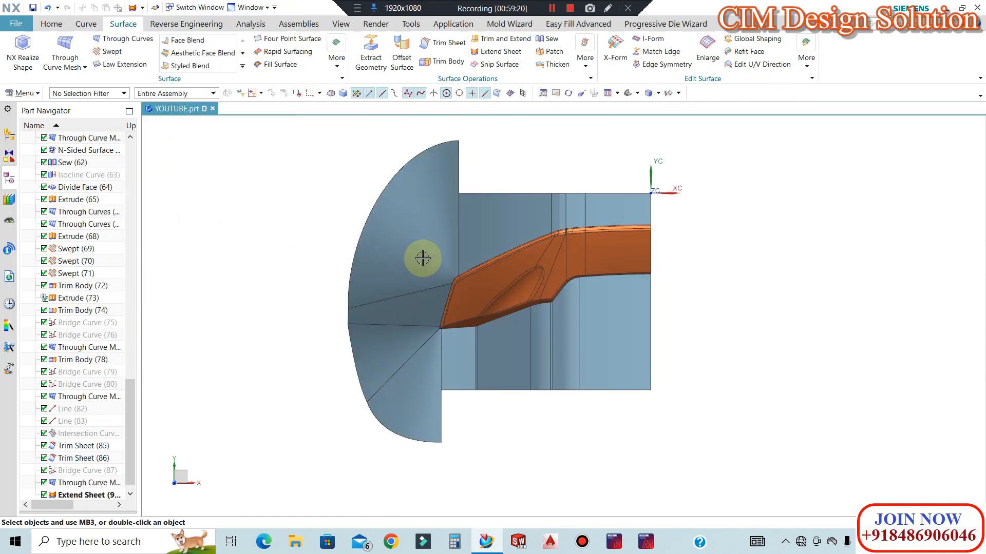
Trim the outer part off the four extended corner sheets with a new plane normal to the X axis through a point on their shared edge.
click(396, 272)
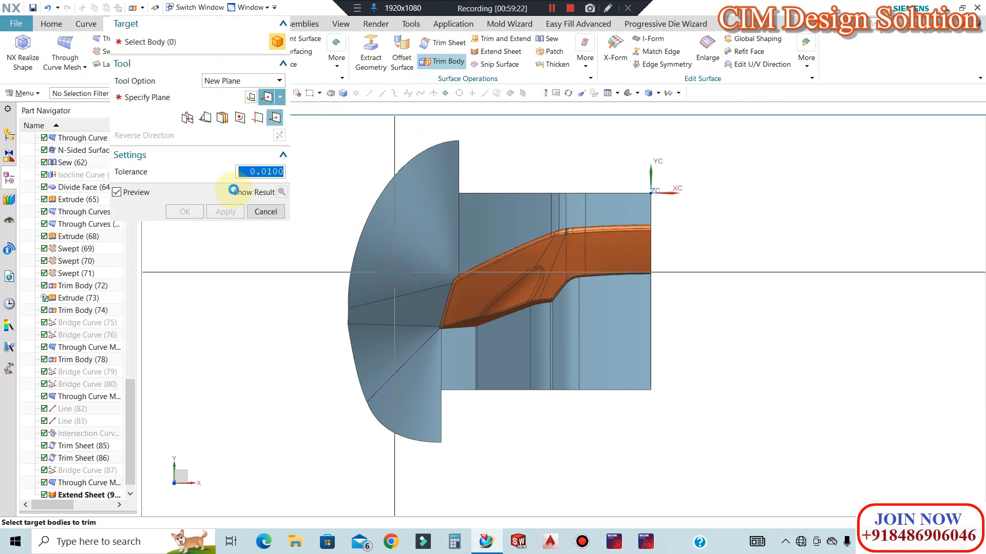
click(383, 317)
click(377, 357)
click(414, 399)
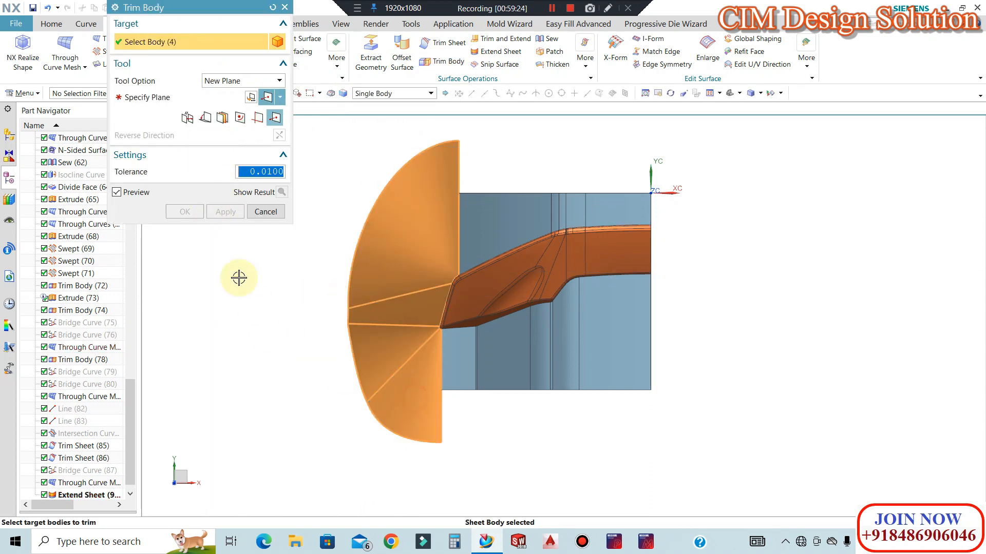
click(137, 98)
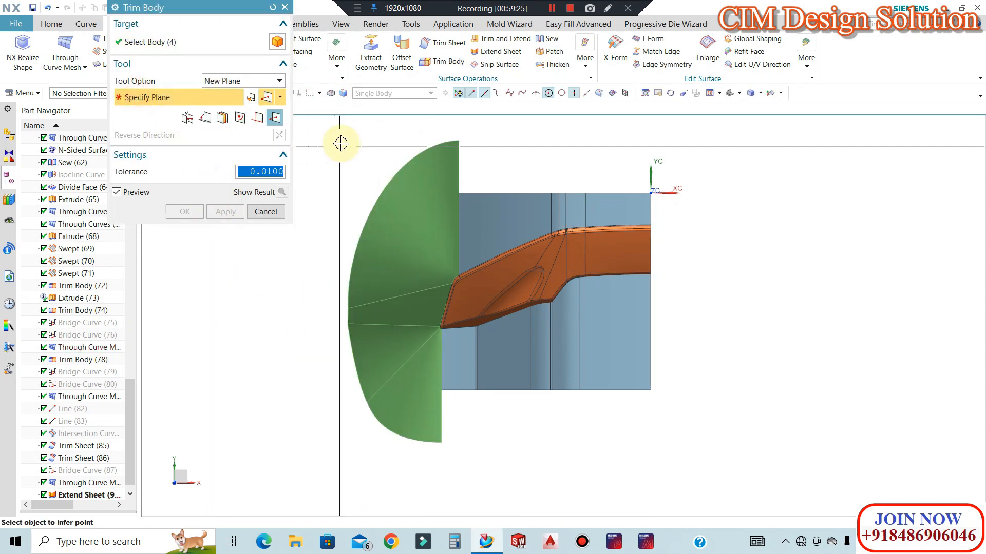
click(590, 93)
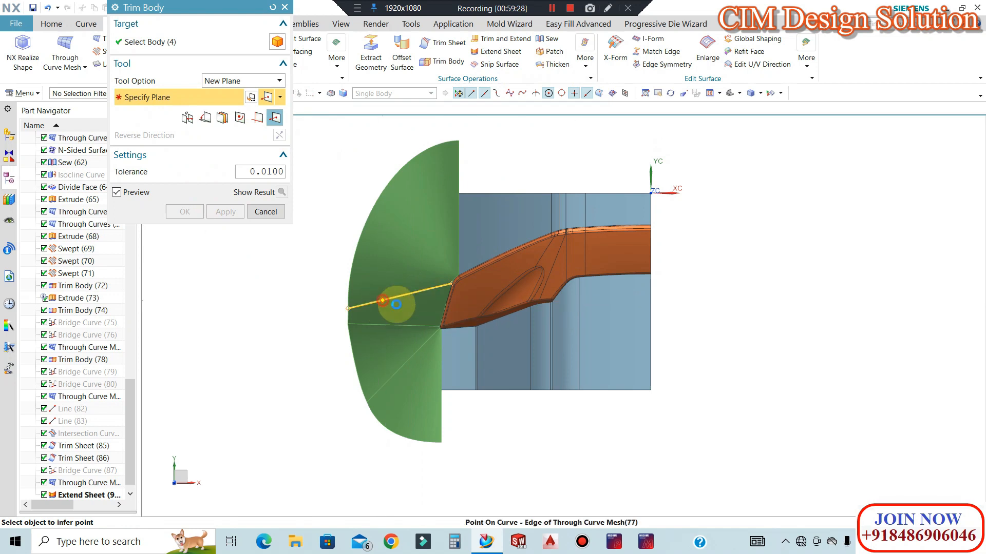
click(396, 304)
click(579, 316)
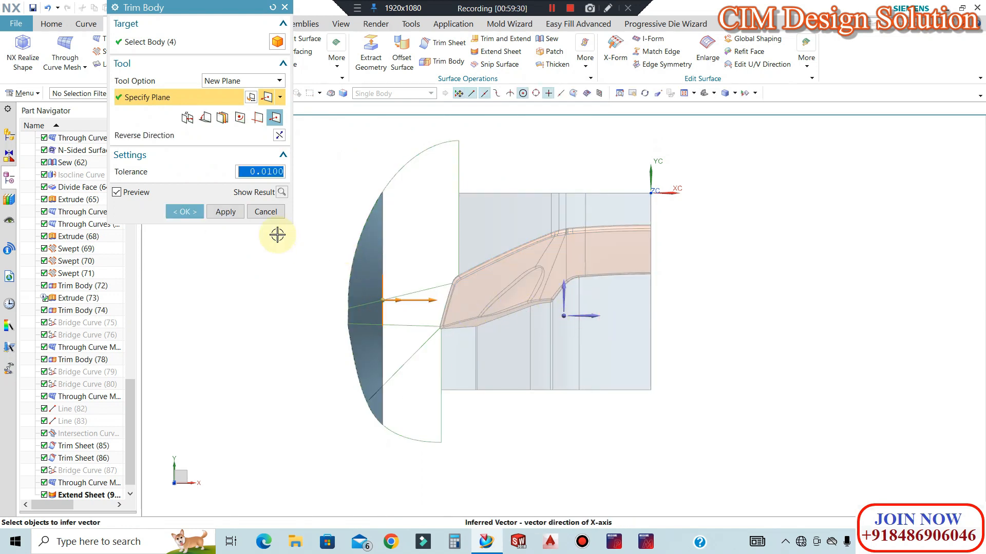
click(278, 134)
click(225, 212)
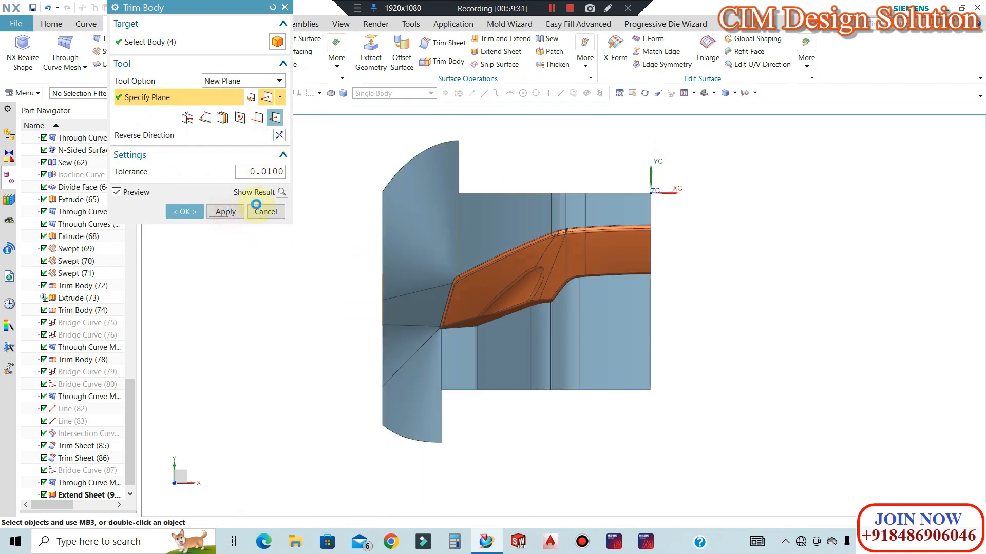
Trim the upper corner sheet flush with the adjoining sheet's straight edge, using a new plane normal to Y through the edge's endpoint.
click(137, 97)
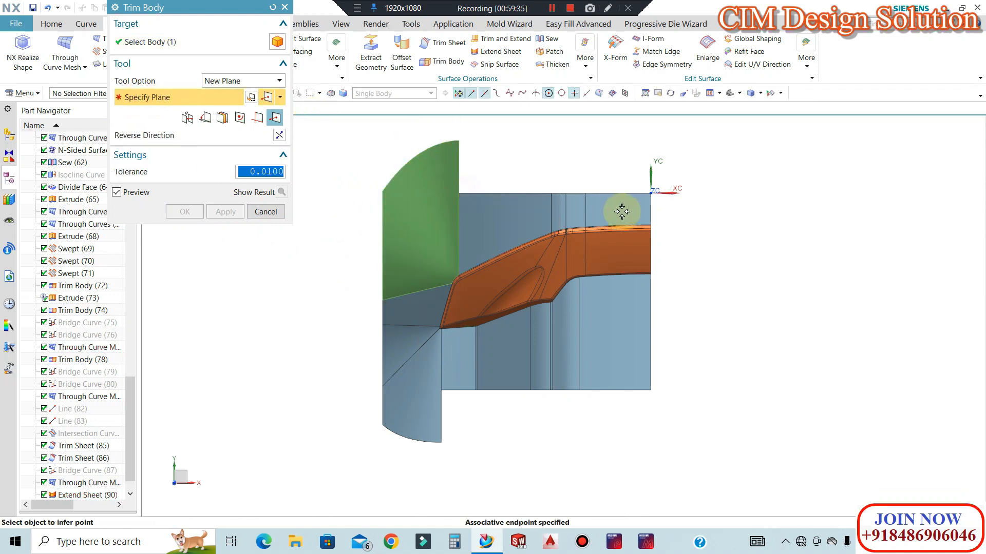
click(565, 226)
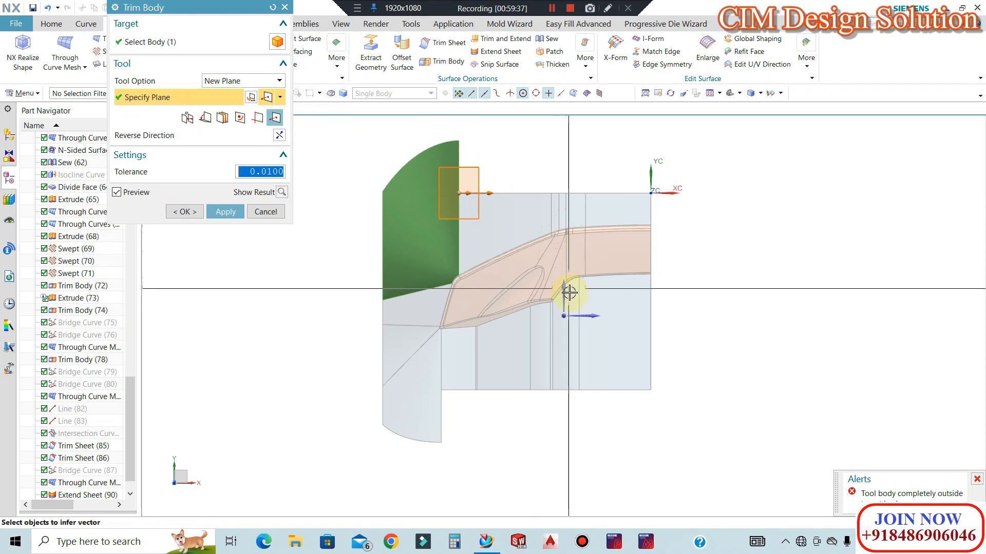
click(224, 211)
scroll(453, 212, up, 6)
scroll(493, 162, down, 6)
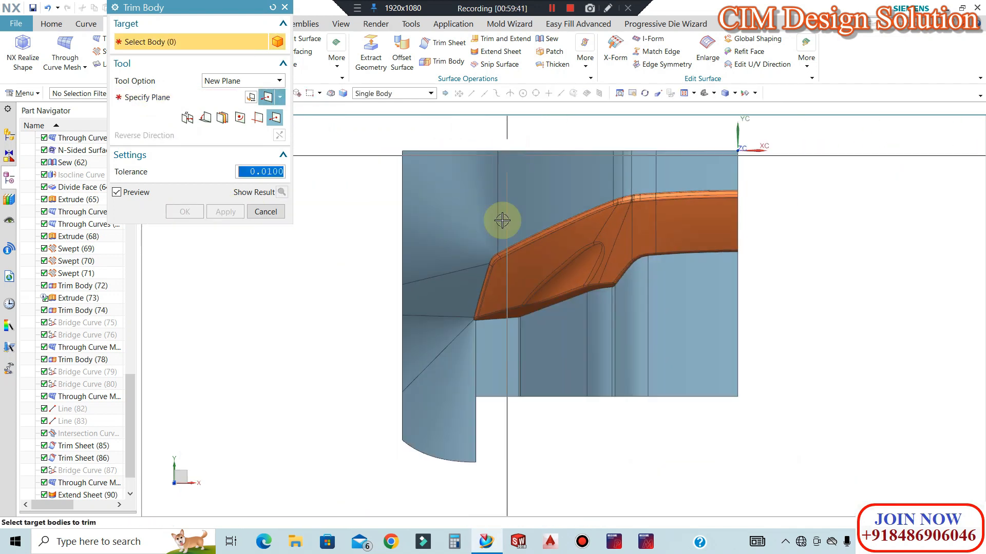
Trim the lower corner sheet level with the neighbouring sheet's straight lower edge, using a new plane normal to Y through its corner point.
click(457, 358)
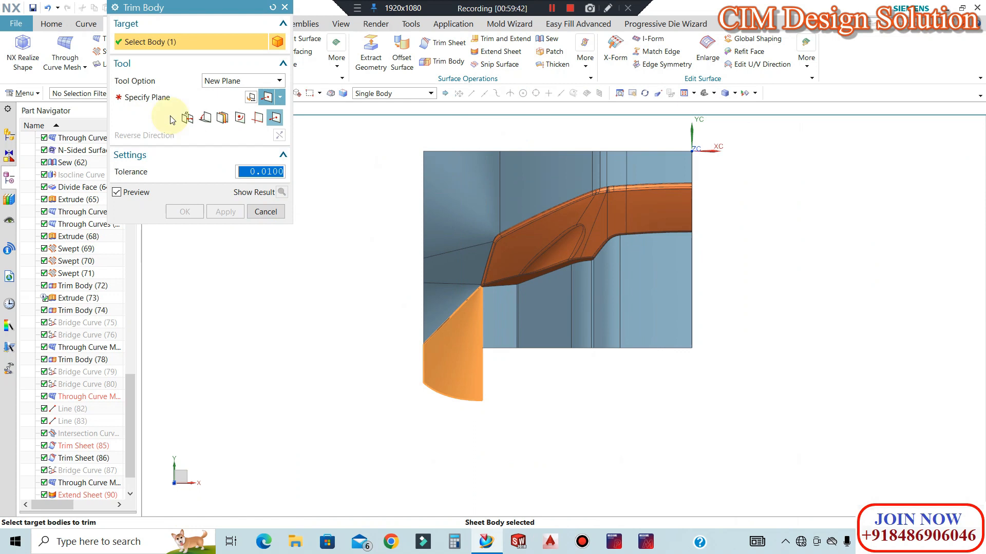
click(489, 354)
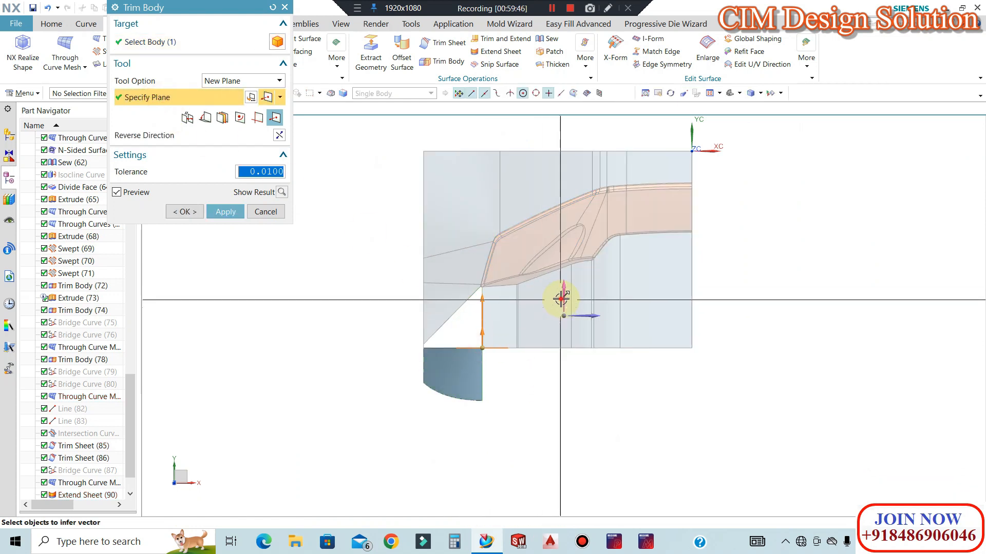
click(185, 212)
Sew all the run-off sheets around the part into one sheet body.
middle_drag(526, 275, 420, 264)
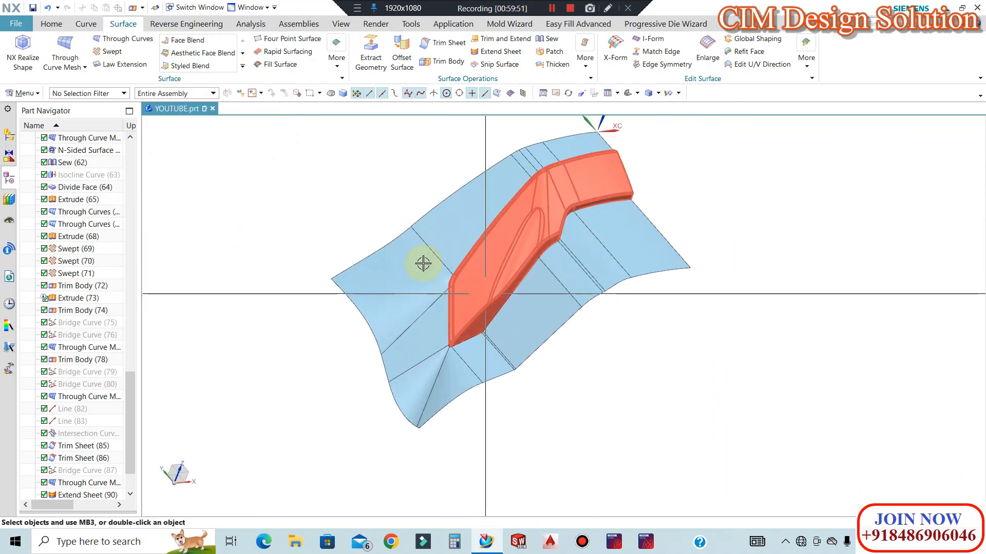
click(553, 40)
click(446, 242)
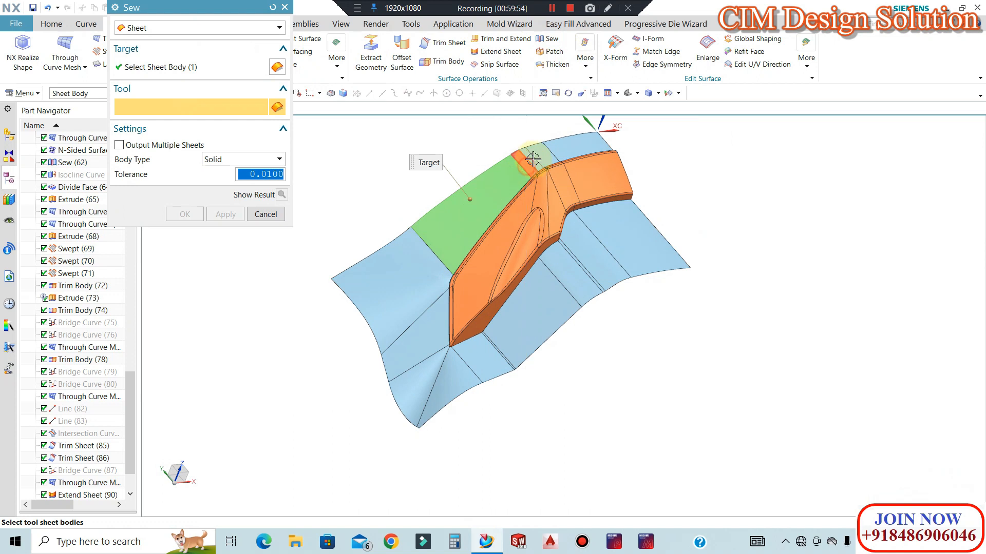
click(387, 284)
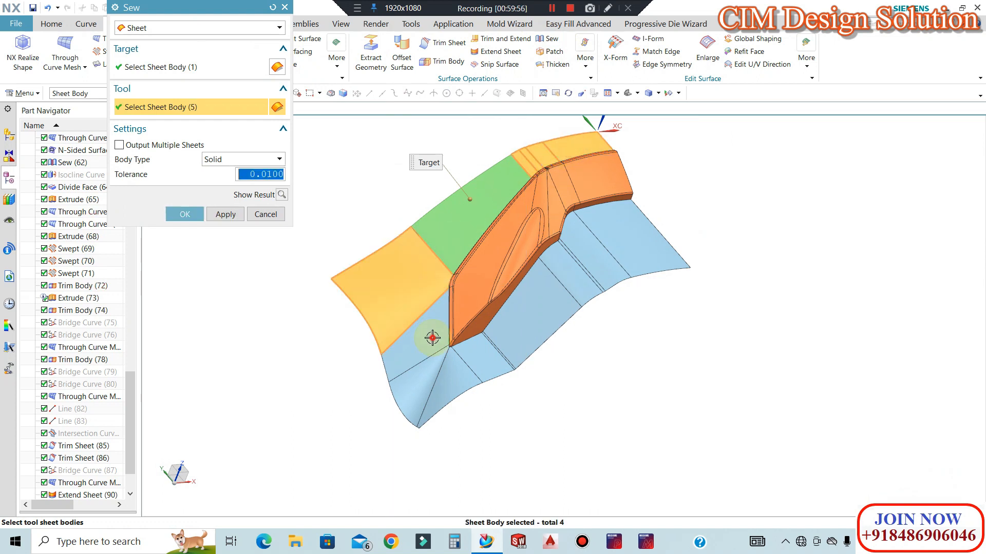
scroll(505, 352, up, 4)
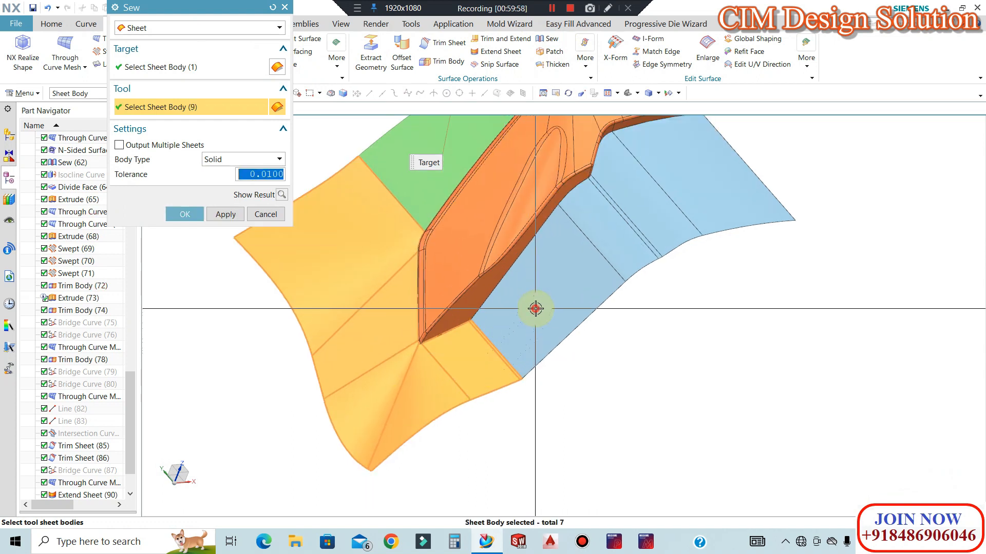
click(618, 245)
click(724, 184)
click(199, 215)
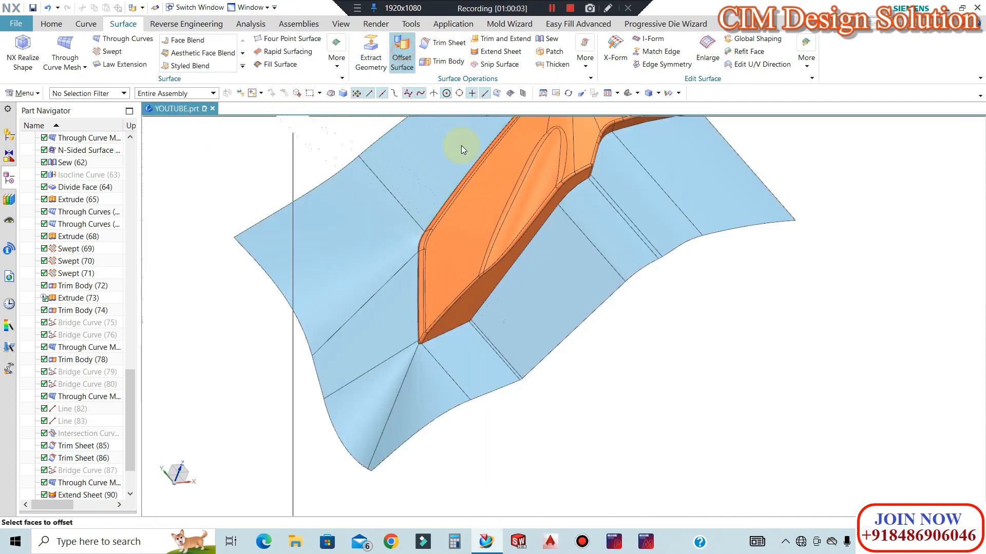
Copy all faces of the orange part body with a 0 mm offset surface and hide the original body.
click(492, 207)
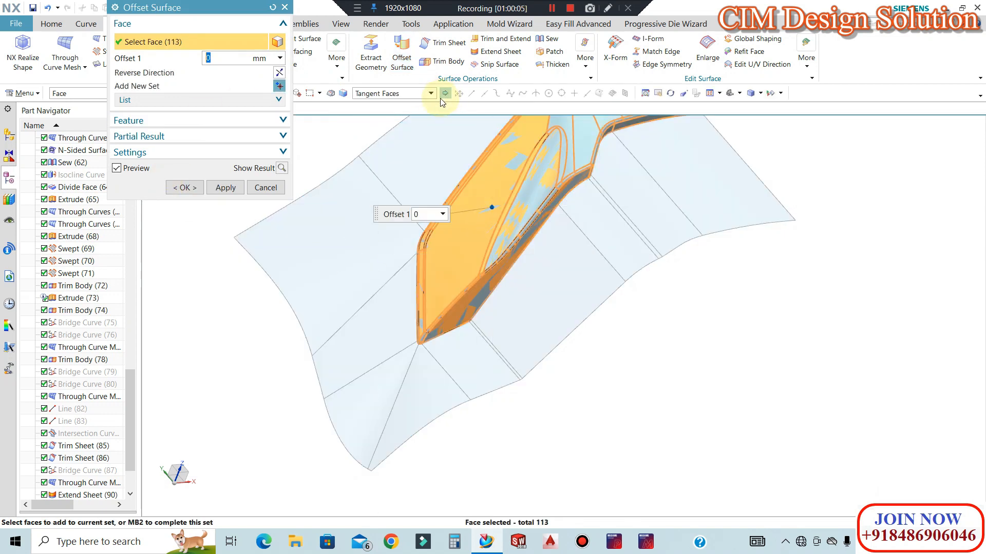
click(191, 186)
middle_drag(539, 286, 512, 185)
middle_drag(519, 409, 530, 290)
key(F8)
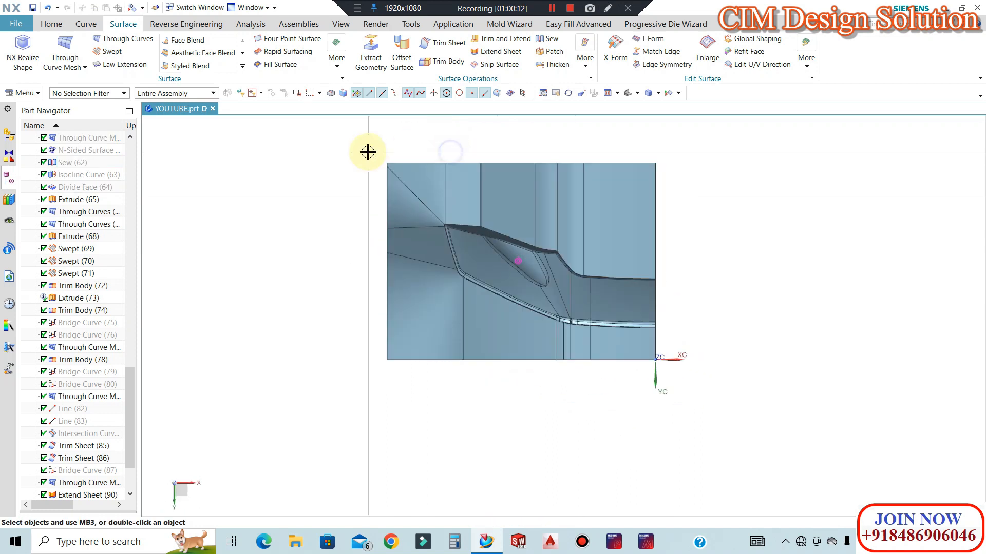
Colour all faces of the new offset surface yellow.
key(ctrl+j)
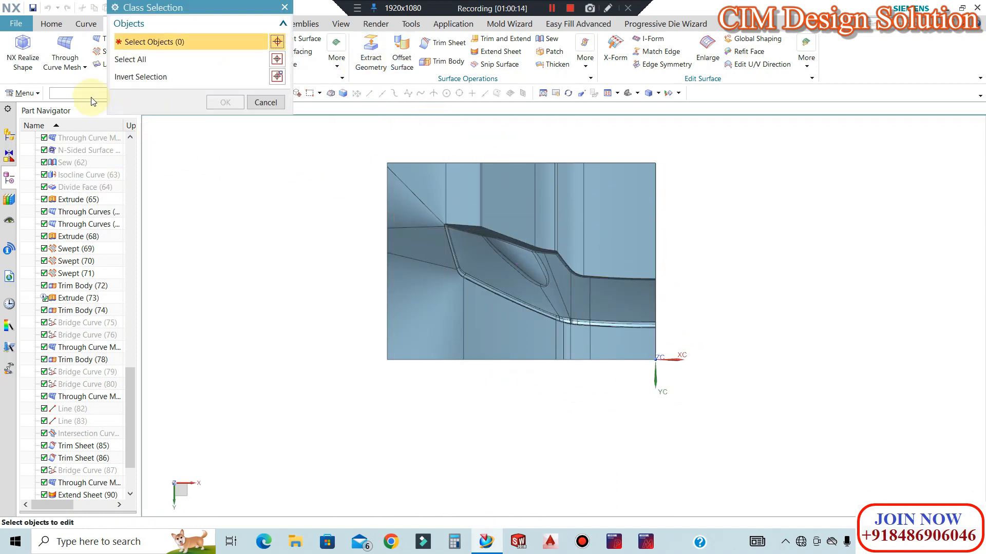
click(87, 92)
click(92, 150)
drag(717, 194, 424, 344)
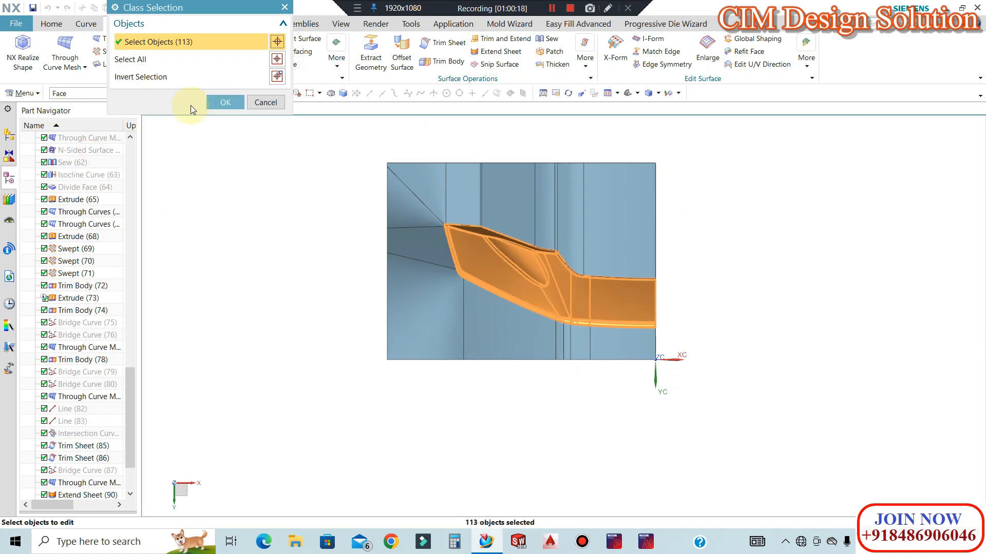
click(226, 102)
click(255, 106)
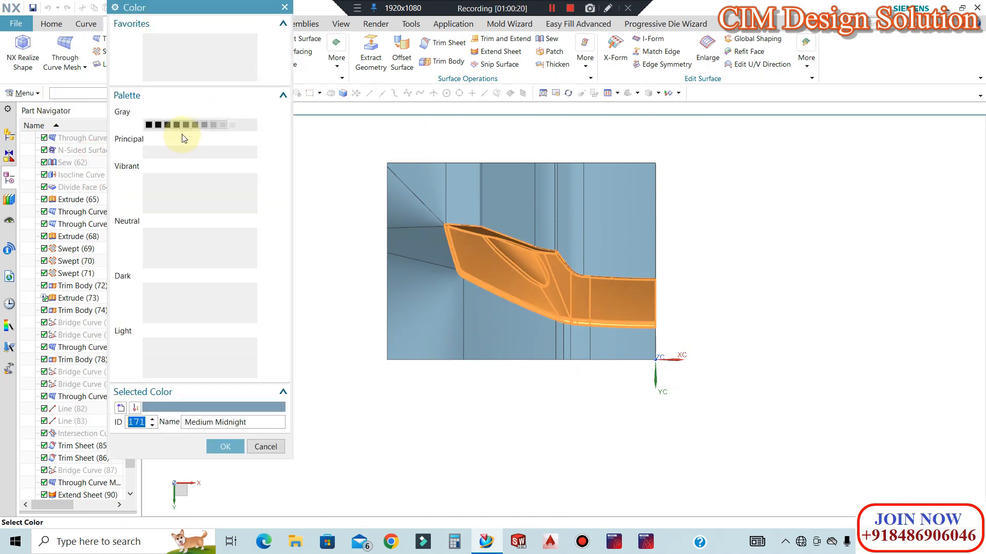
click(225, 446)
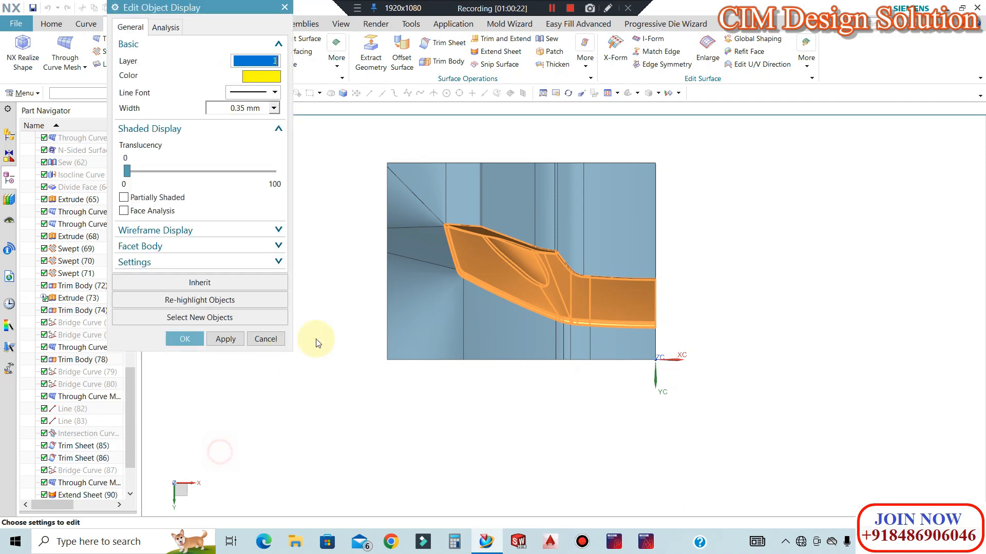
scroll(343, 324, up, 1)
middle_click(344, 322)
Examine from both sides how the yellow offset surface meets the surrounding run-off sheets.
scroll(346, 322, down, 1)
middle_drag(457, 319, 474, 397)
scroll(594, 275, up, 3)
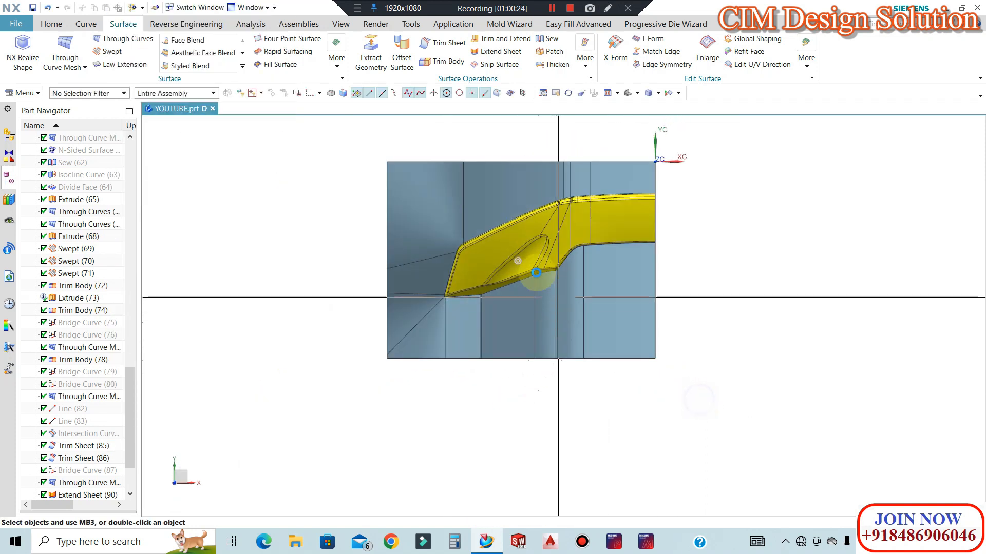
middle_drag(501, 257, 570, 136)
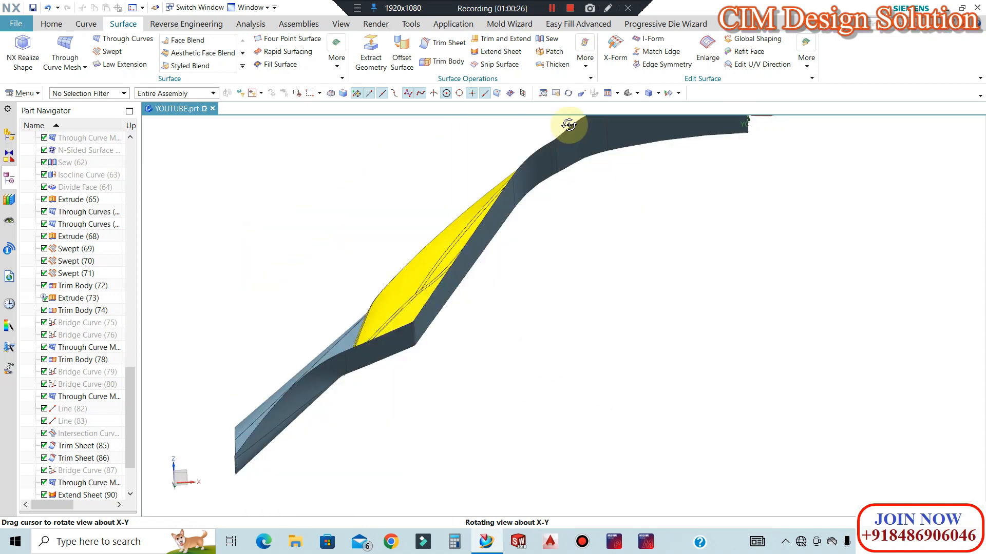
scroll(570, 189, up, 2)
scroll(537, 383, up, 2)
scroll(557, 248, up, 2)
middle_drag(558, 248, 585, 246)
scroll(446, 238, down, 1)
scroll(258, 155, up, 1)
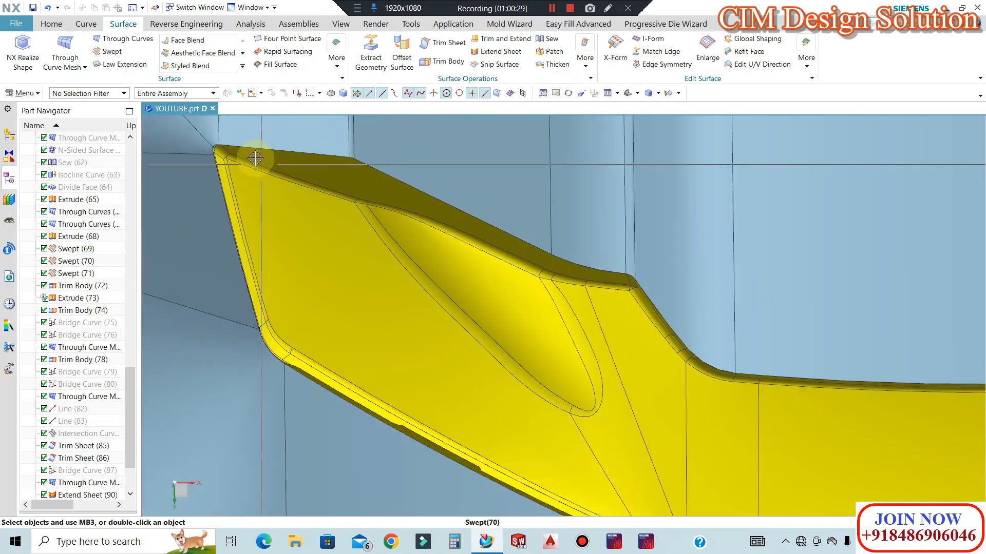
Extend the run-off sheet's small curved edge at the part's pointed corner by 1 mm with natural curvature.
scroll(225, 154, up, 4)
scroll(297, 198, down, 2)
scroll(220, 163, up, 4)
scroll(253, 139, up, 6)
scroll(294, 171, up, 5)
scroll(442, 127, down, 3)
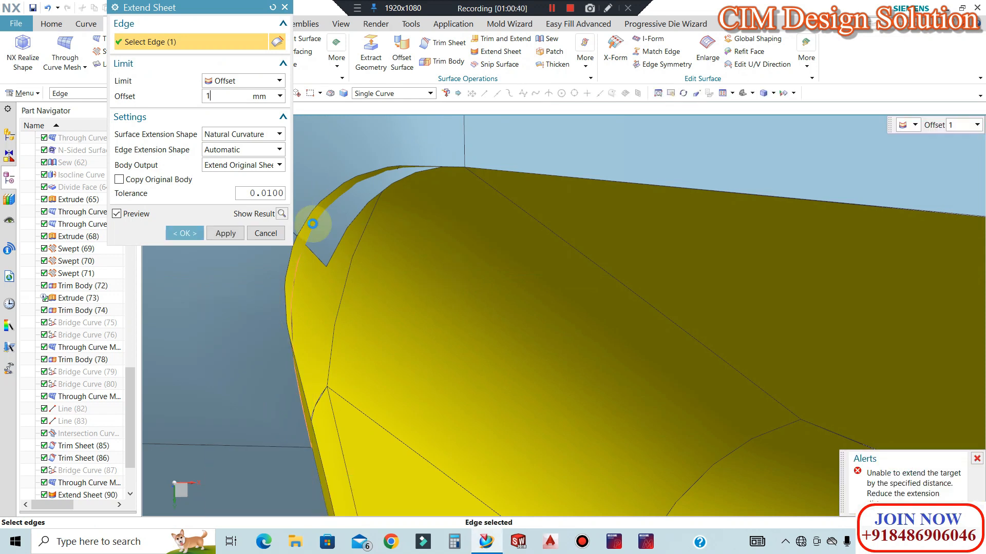
text(1)
scroll(320, 216, down, 7)
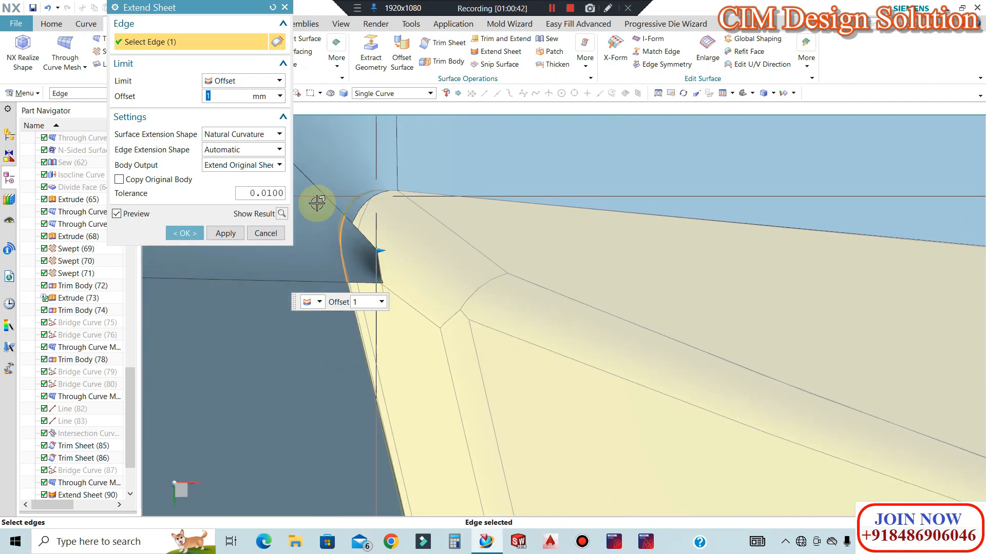
scroll(411, 201, down, 6)
scroll(471, 354, up, 3)
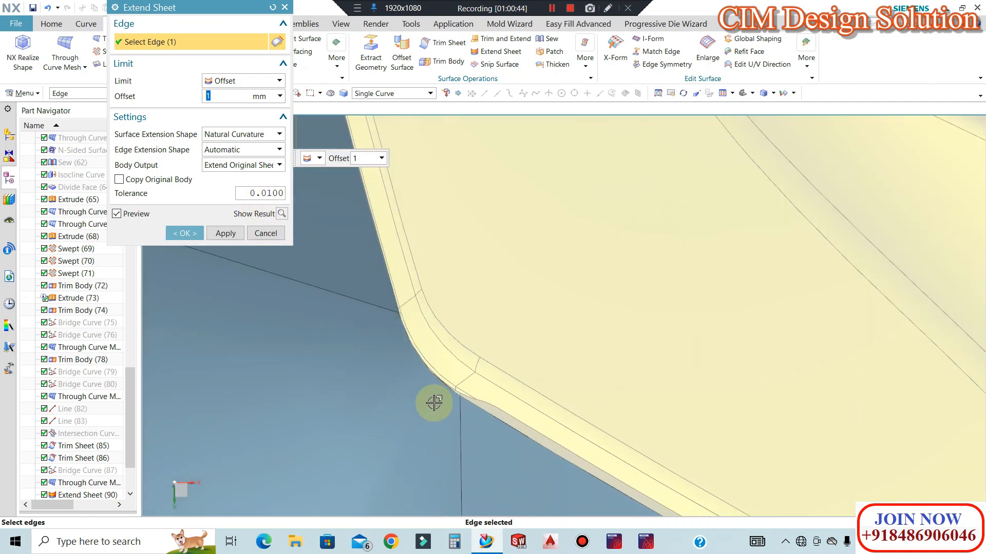
scroll(429, 359, down, 6)
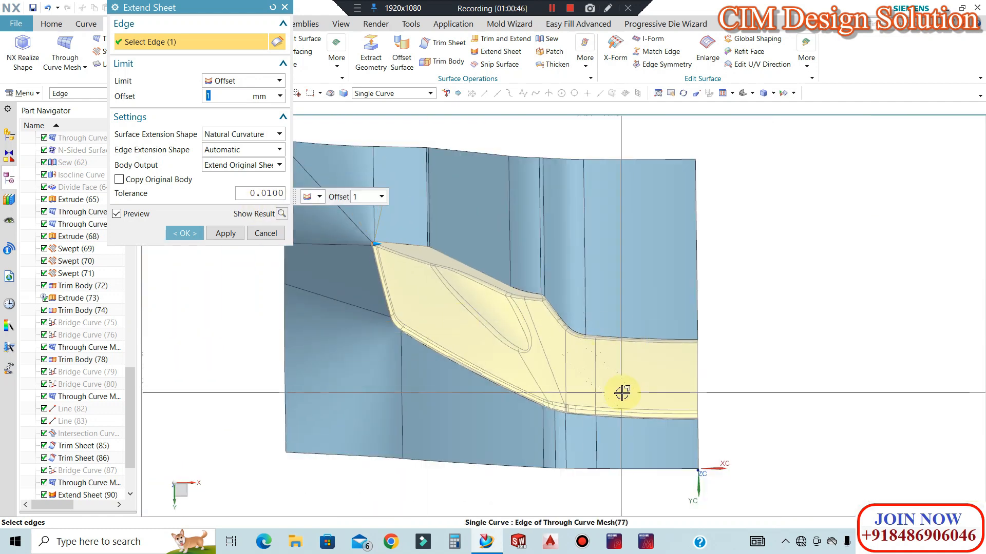
scroll(622, 394, up, 2)
middle_drag(561, 359, 561, 345)
scroll(516, 329, up, 3)
scroll(485, 311, up, 2)
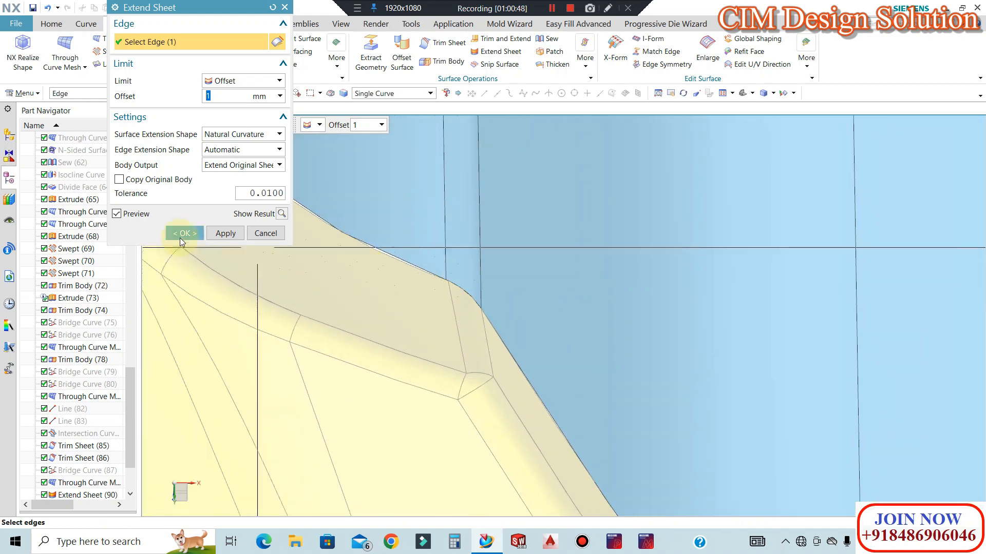
click(175, 234)
Try to join the run-off sheet and the yellow offset surface with Trim and Extend, using the Make Corner type.
scroll(585, 277, down, 4)
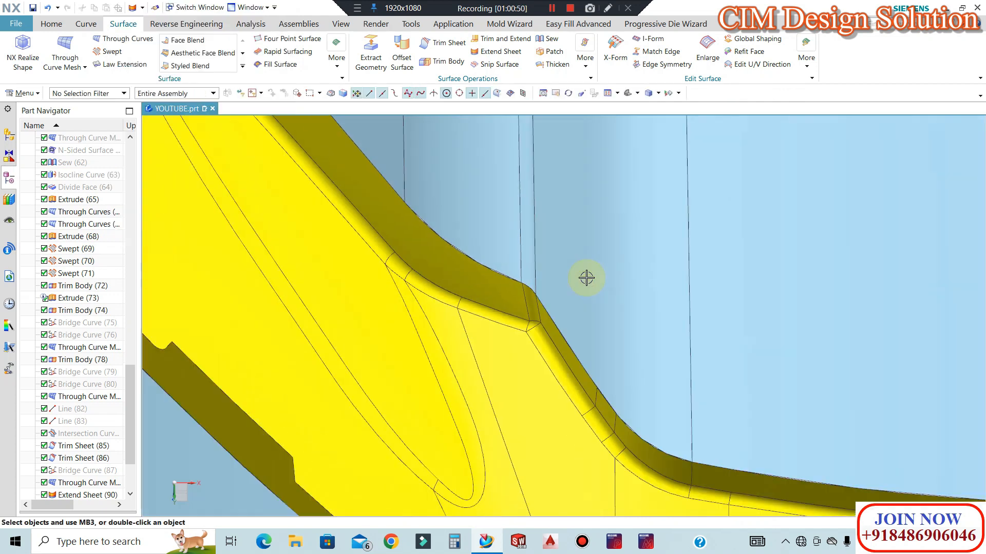
scroll(586, 277, down, 2)
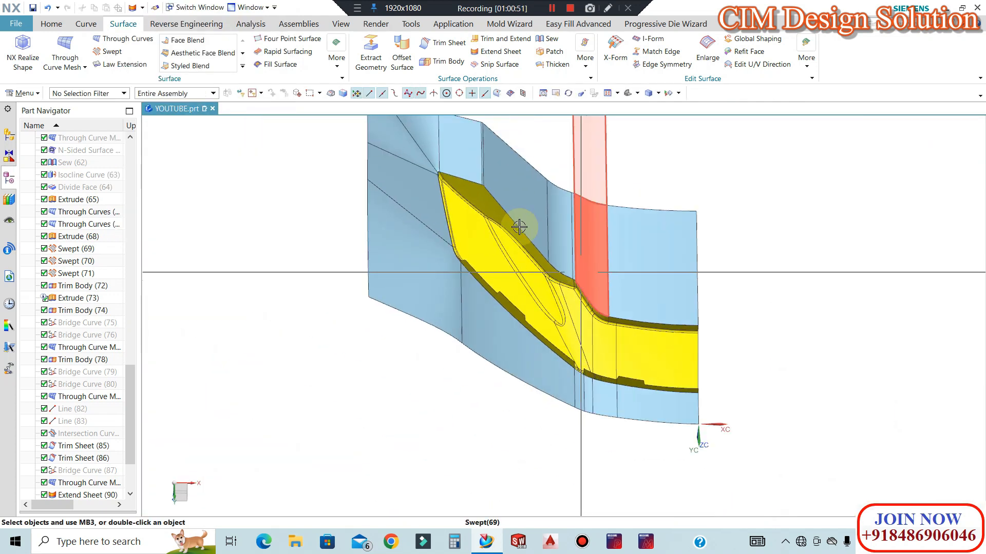
click(501, 40)
click(473, 218)
middle_drag(552, 303, 660, 225)
click(190, 135)
scroll(543, 256, up, 4)
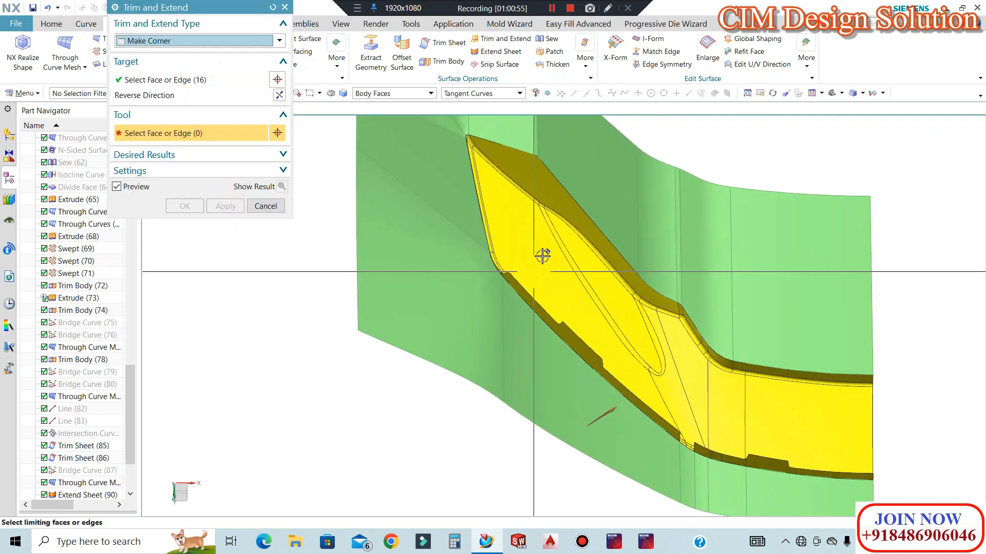
click(543, 254)
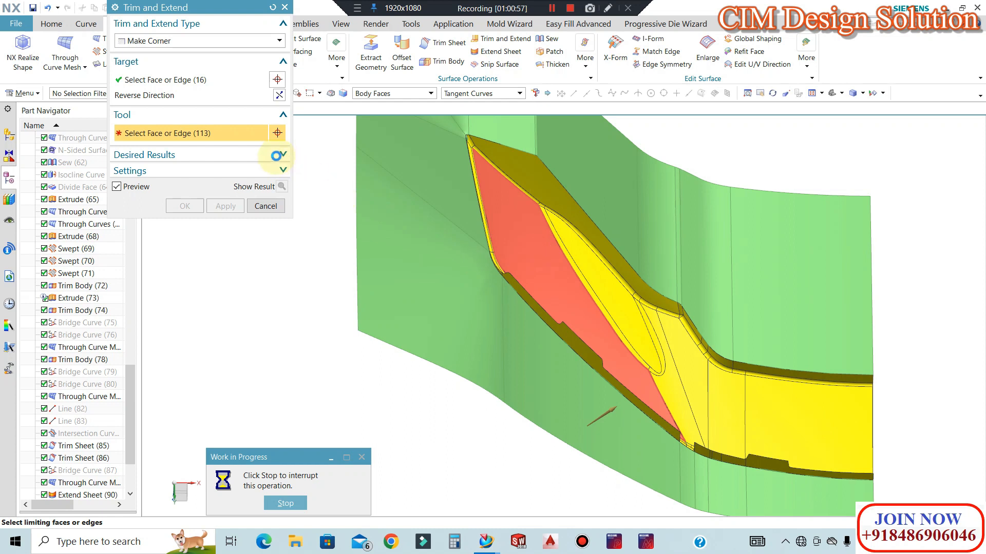
scroll(509, 307, down, 1)
scroll(770, 470, up, 3)
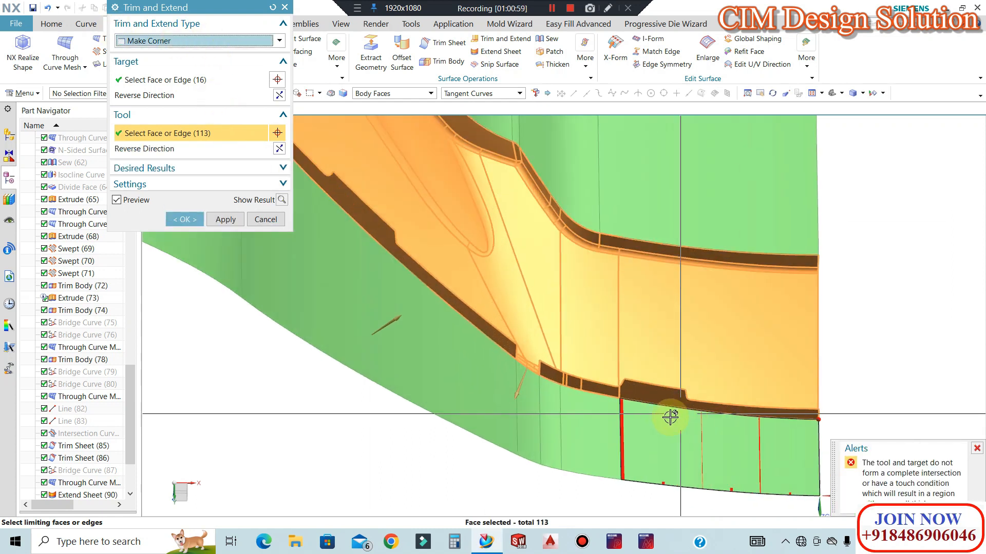
scroll(599, 389, up, 3)
scroll(645, 308, down, 3)
middle_drag(688, 332, 812, 455)
middle_drag(715, 377, 706, 400)
scroll(719, 229, up, 4)
key(Escape)
Try to extend a single edge along the seam between the yellow surface and the run-off sheet by 1 mm.
scroll(654, 238, up, 5)
click(472, 280)
scroll(473, 282, down, 3)
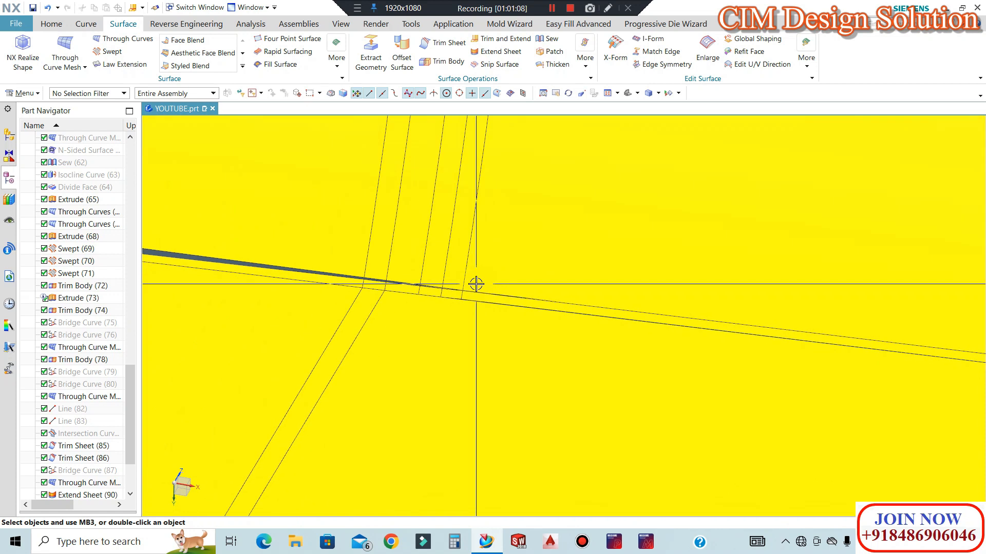
click(482, 54)
scroll(534, 295, up, 2)
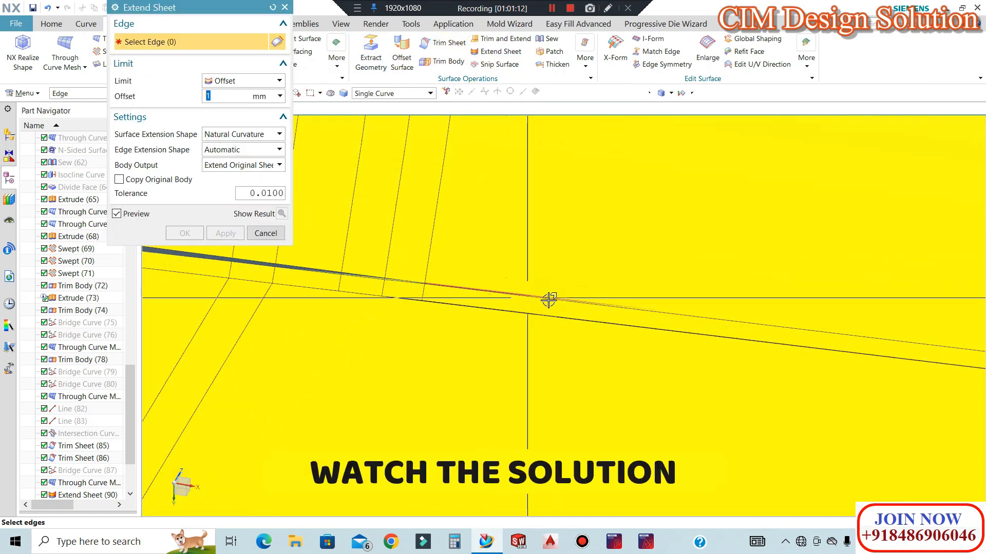
click(548, 299)
scroll(473, 308, down, 7)
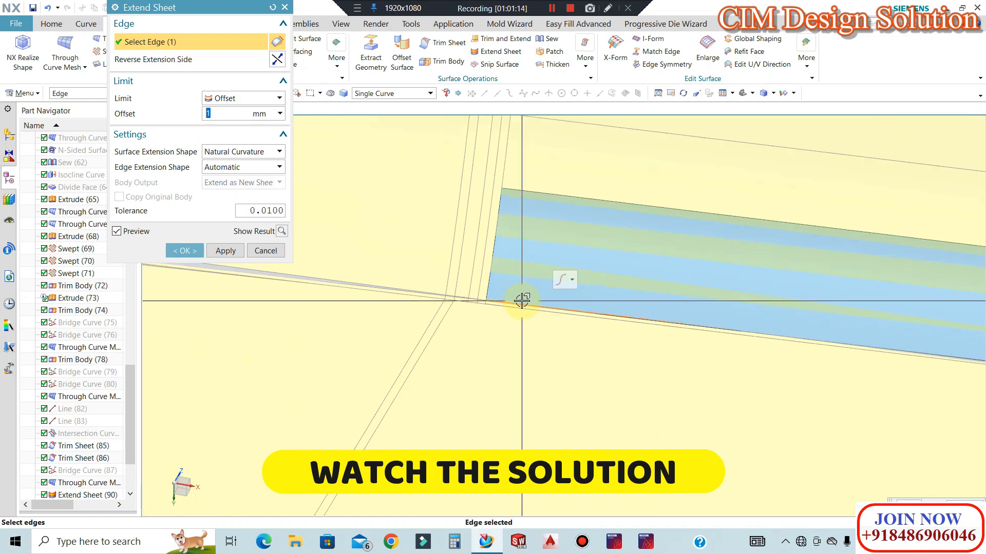
middle_click(555, 297)
middle_drag(566, 296, 503, 399)
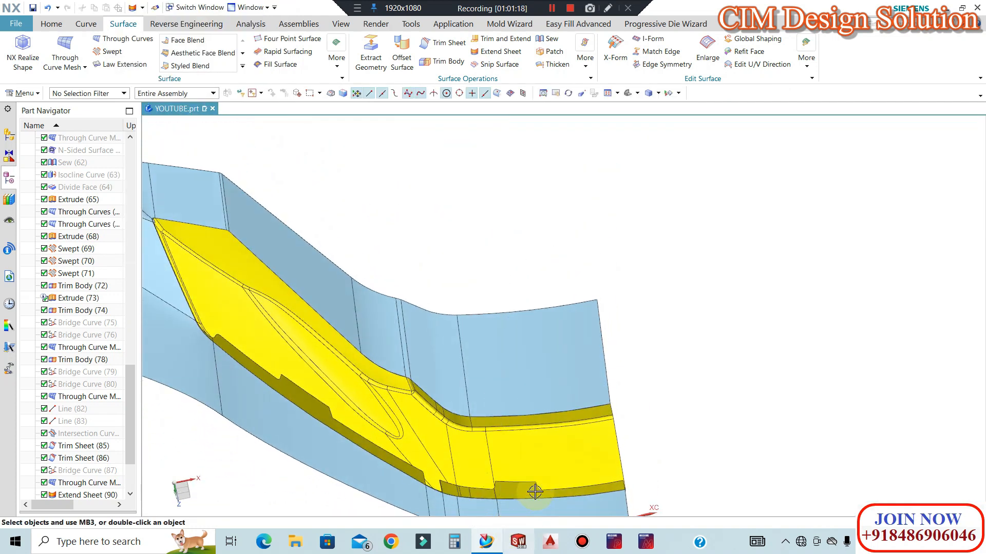
Inspect the seam where the yellow offset surface meets the run-off sheet and hide the offset surface.
scroll(535, 491, up, 3)
scroll(488, 262, down, 4)
scroll(438, 349, up, 12)
scroll(737, 330, down, 3)
scroll(767, 345, up, 5)
scroll(519, 209, down, 4)
scroll(652, 235, down, 3)
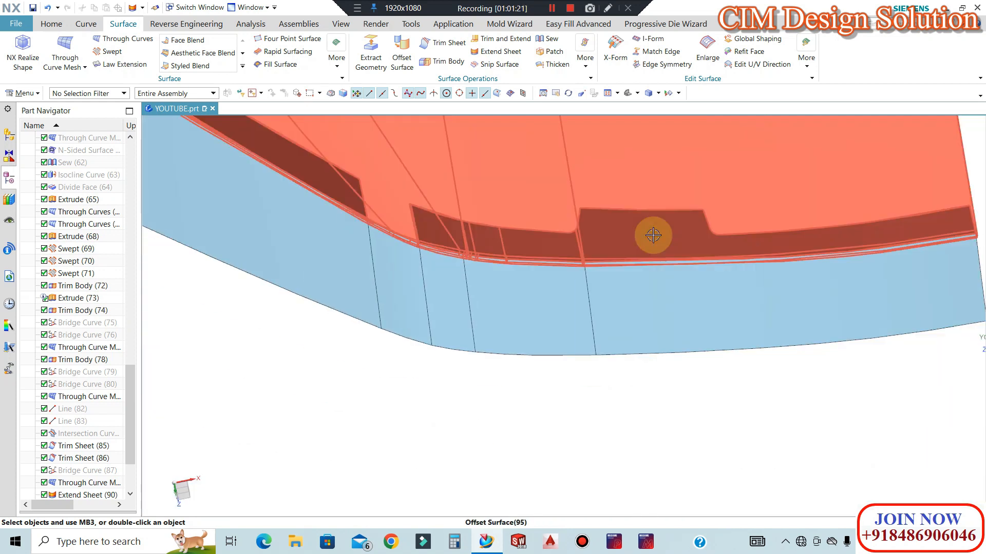
key(ctrl+b)
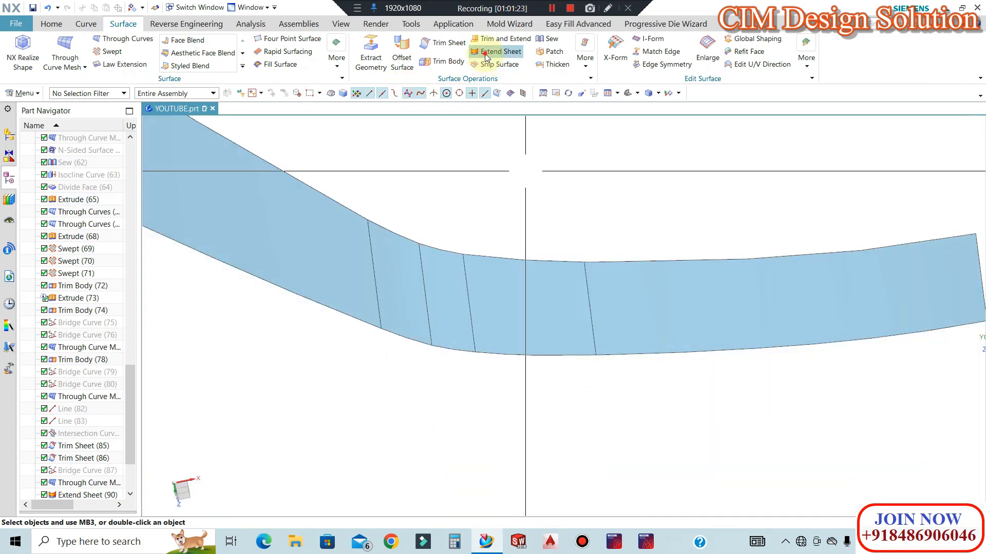
Set up a 1 mm Extend Sheet with natural curvature, selecting the inner edges along the two long run-off strips.
click(486, 53)
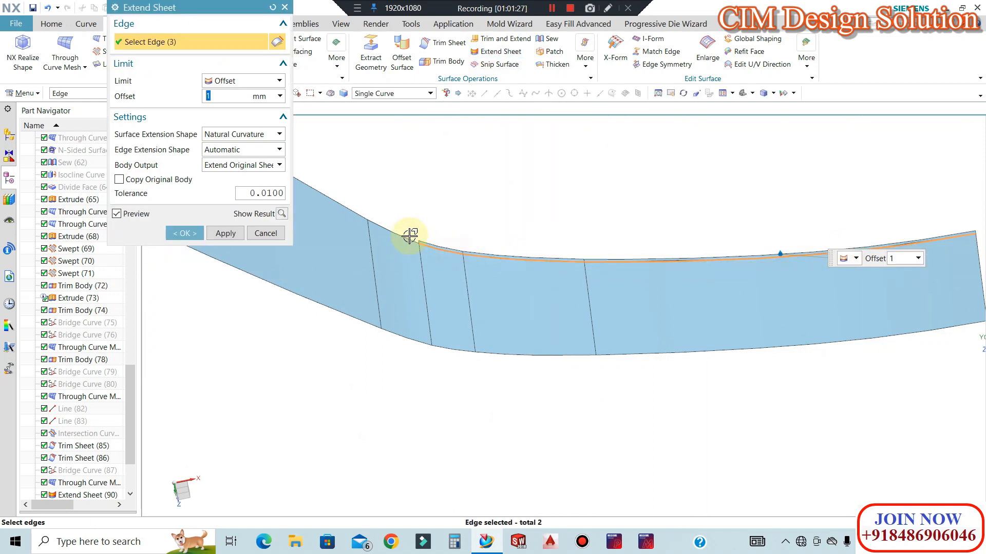
scroll(671, 352, down, 2)
click(427, 236)
scroll(573, 409, down, 6)
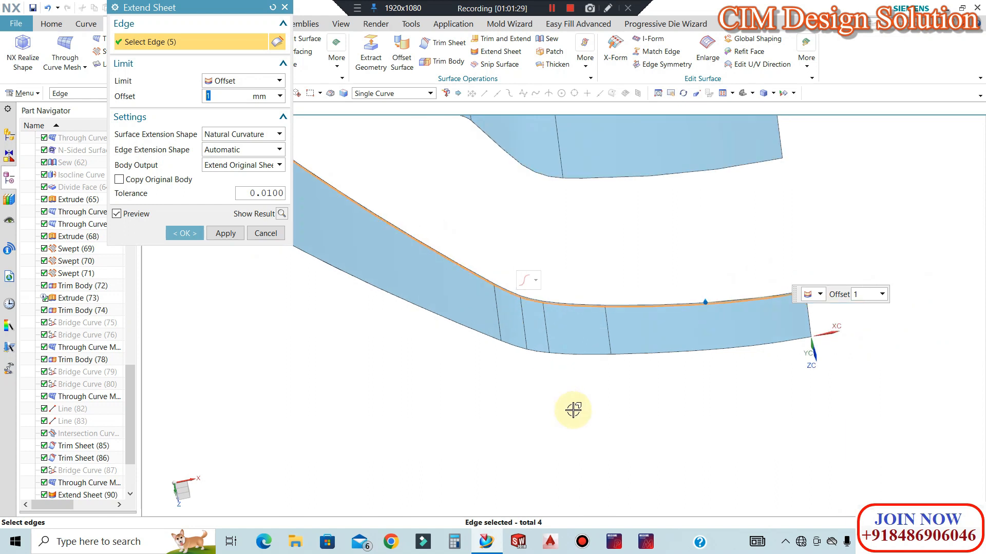
scroll(553, 311, up, 4)
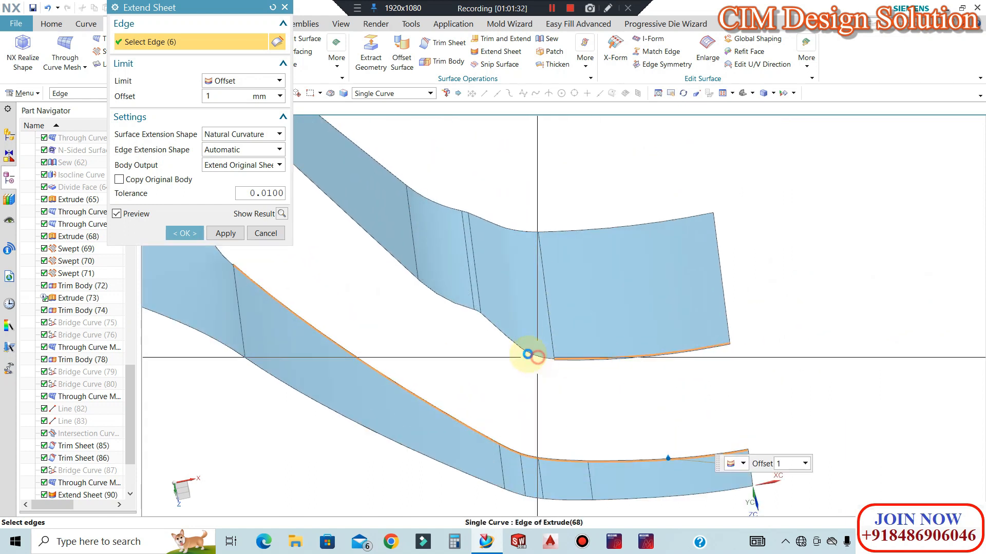
click(527, 354)
scroll(479, 313, up, 3)
scroll(553, 315, down, 3)
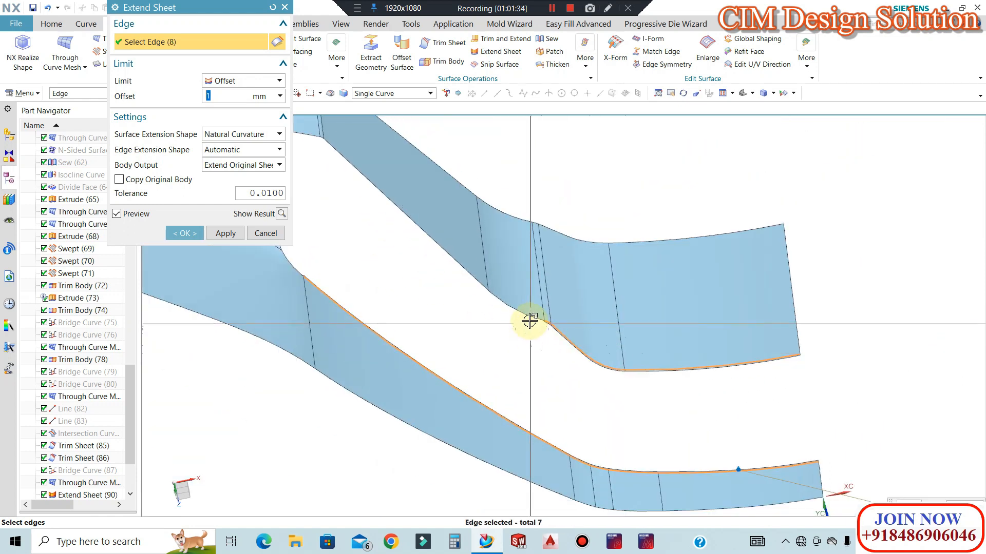
scroll(528, 320, up, 3)
scroll(565, 315, down, 3)
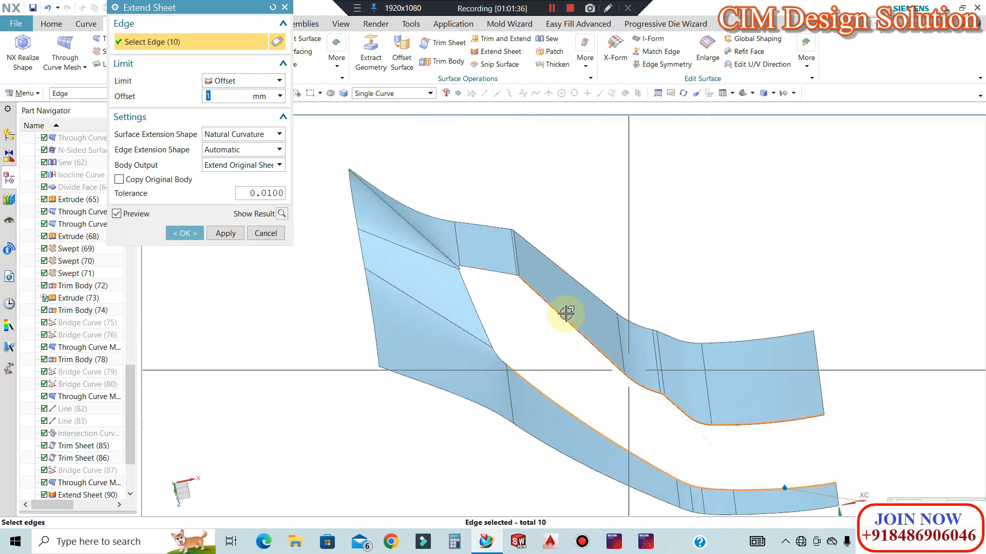
Add the remaining inner edges around the pointed corner to the selection and complete the 1 mm sheet extension.
scroll(484, 247, up, 4)
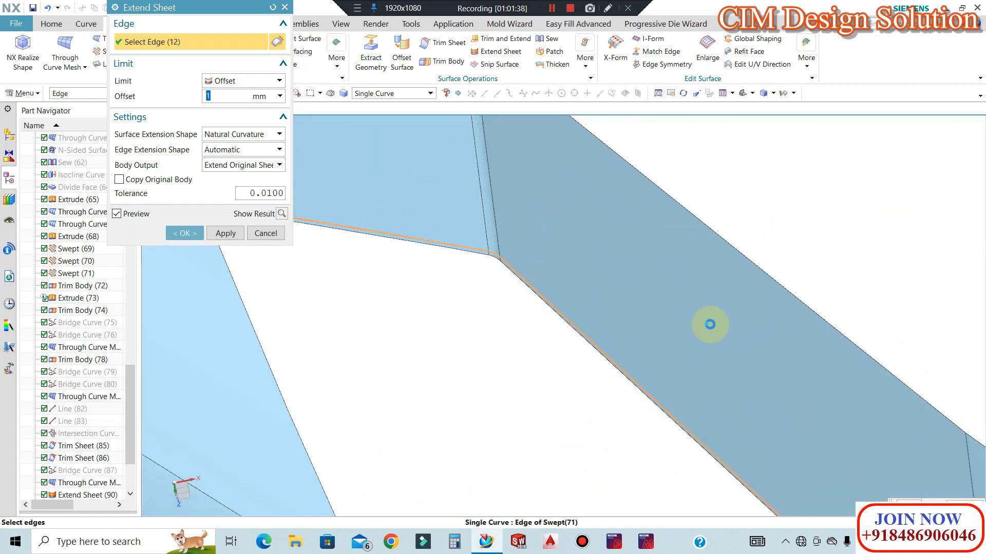
scroll(627, 314, down, 3)
scroll(398, 240, up, 4)
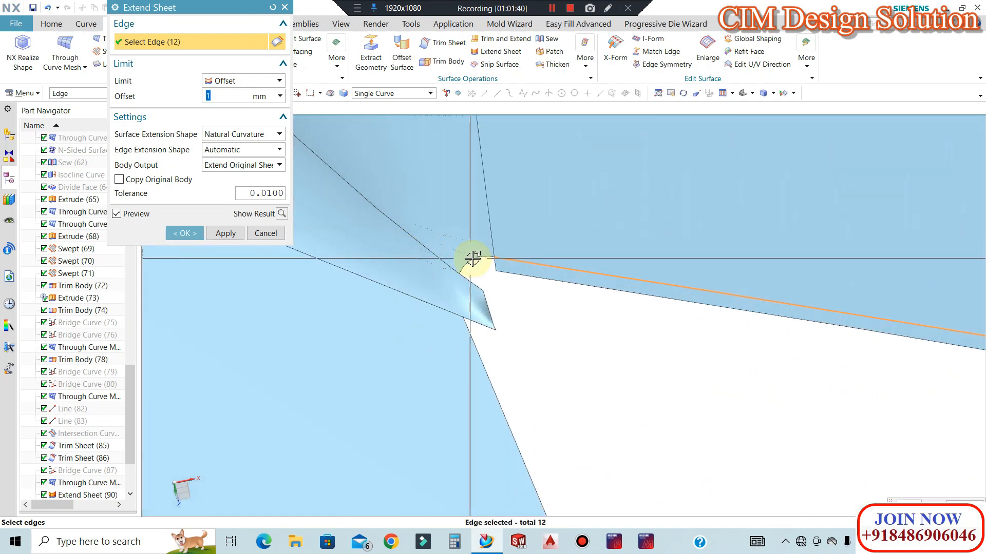
click(477, 359)
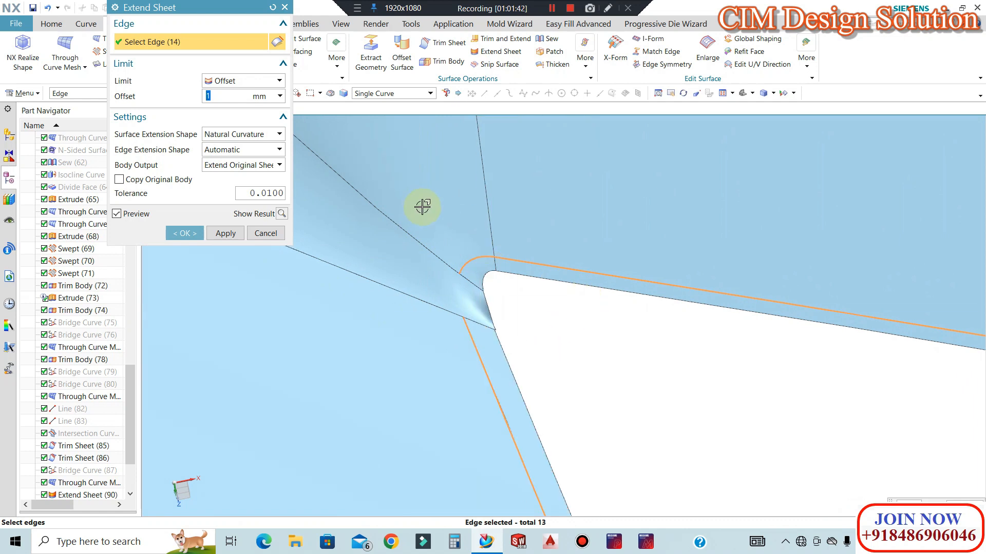
scroll(411, 195, down, 4)
scroll(432, 254, up, 4)
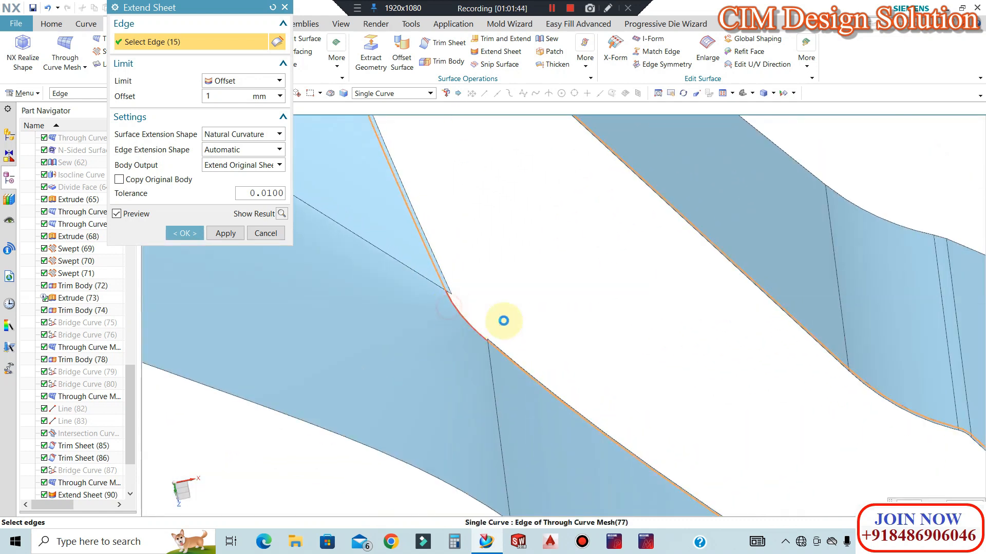
scroll(374, 257, down, 2)
click(190, 232)
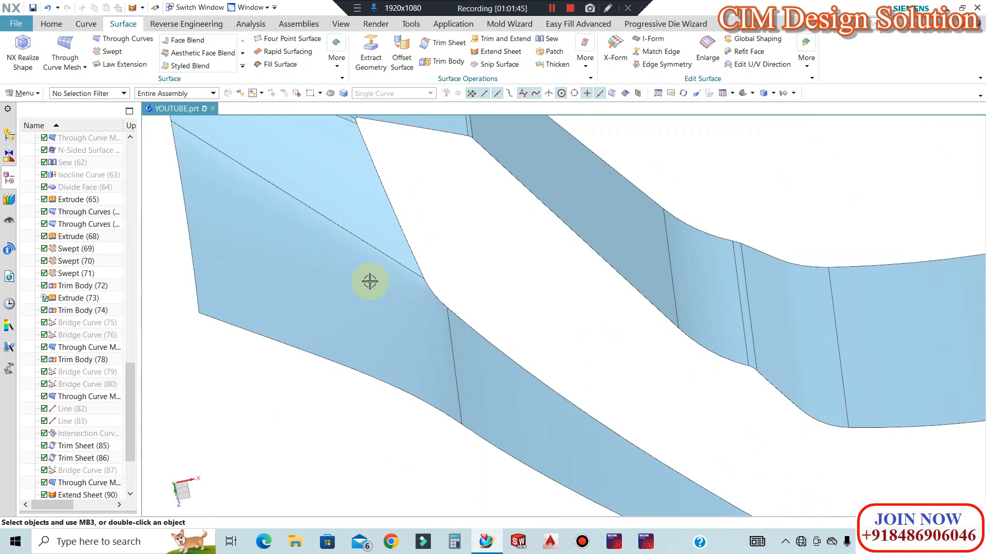
Show the hidden yellow offset surface again, leaving the solid part hidden.
key(ctrl+shift+k)
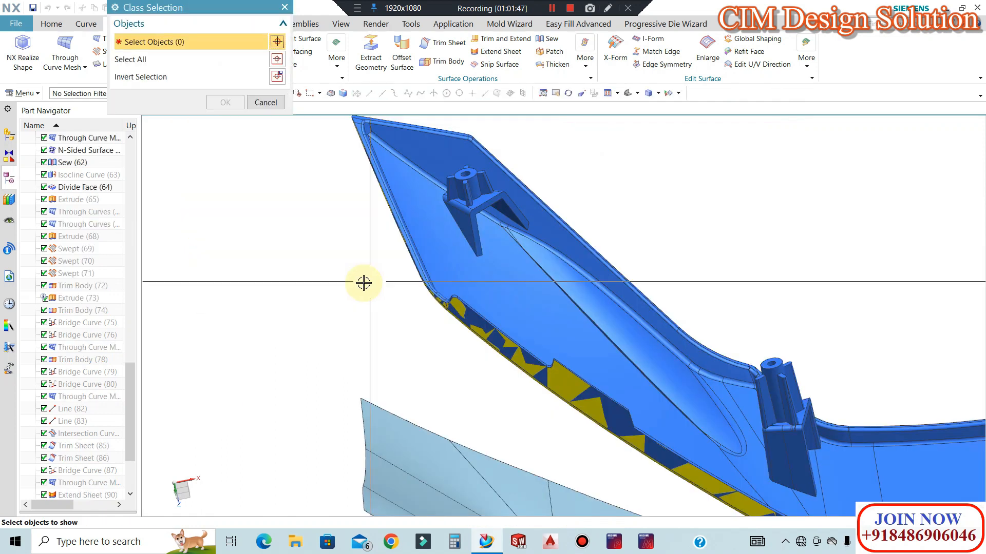
scroll(416, 234, down, 4)
click(544, 336)
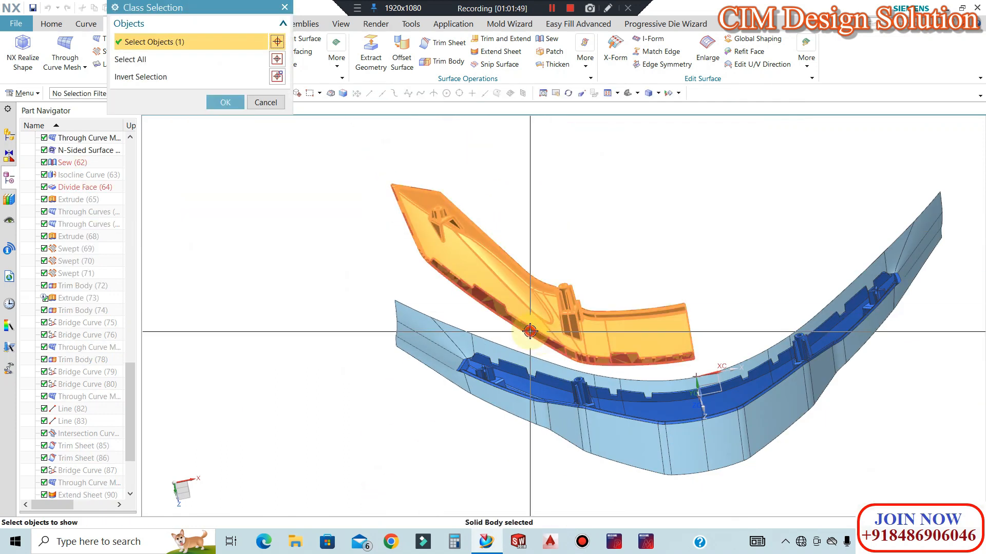
shift+click(528, 308)
middle_click(338, 203)
scroll(555, 275, up, 2)
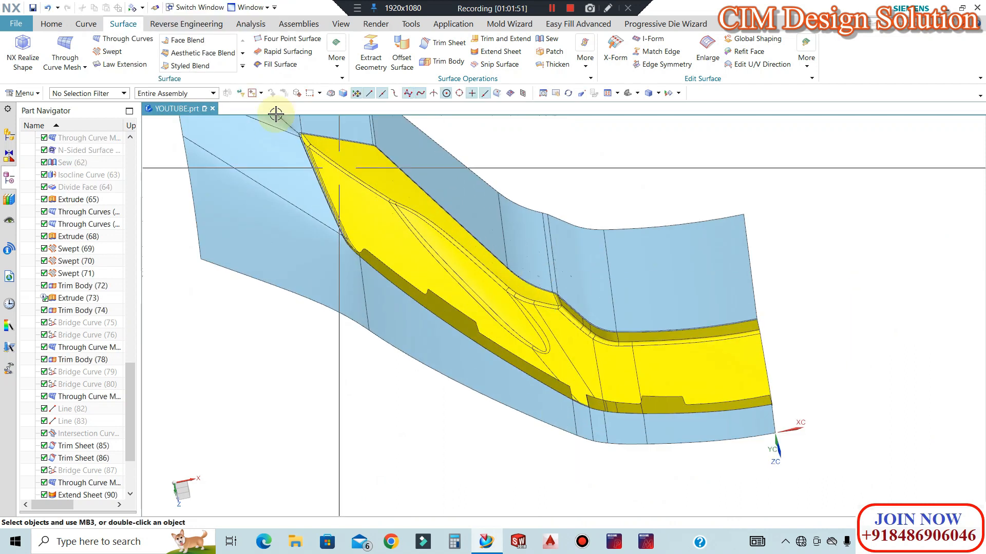
Trim and Extend the run-off sheet against the yellow offset surface using Make Corner, reversing directions to keep the outer run-off and offset faces.
click(502, 41)
click(468, 183)
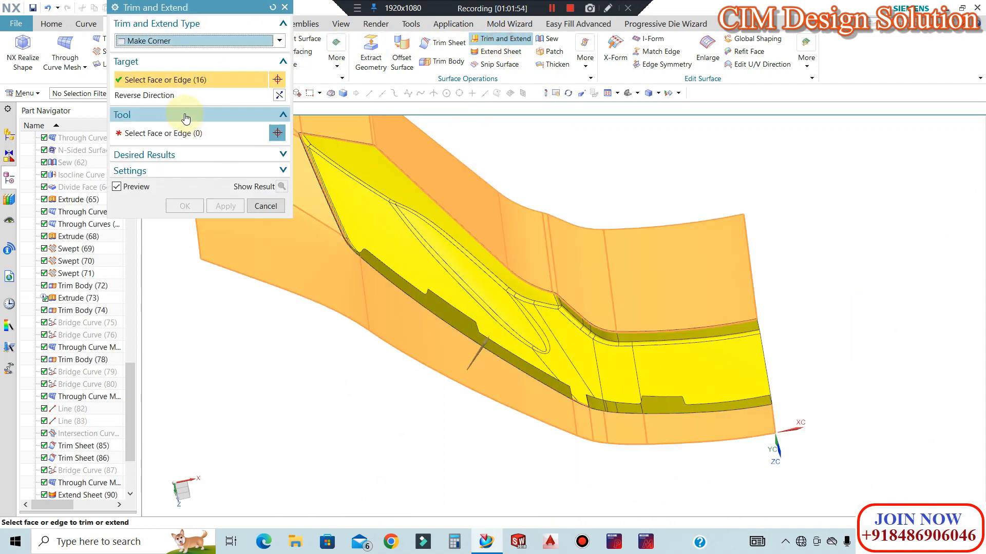
click(342, 199)
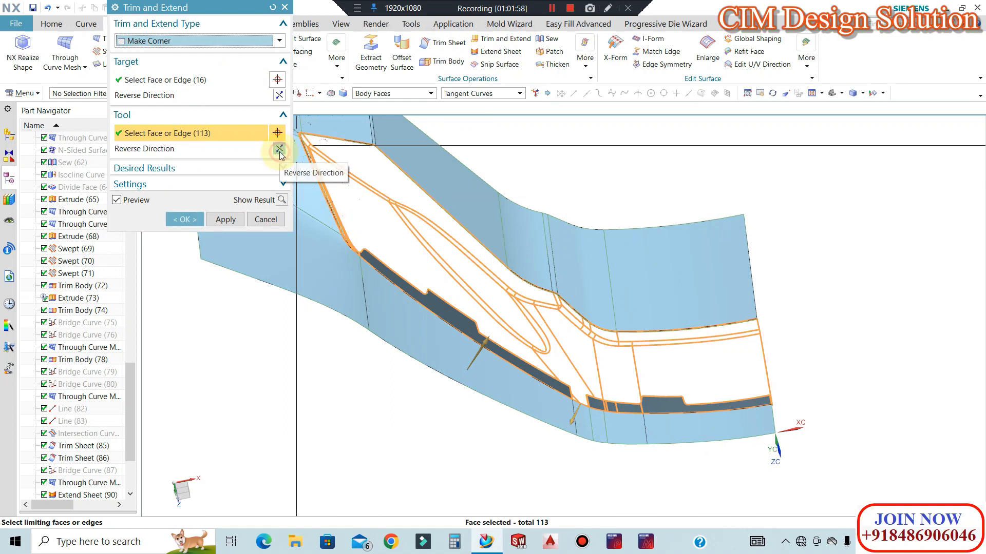
click(279, 150)
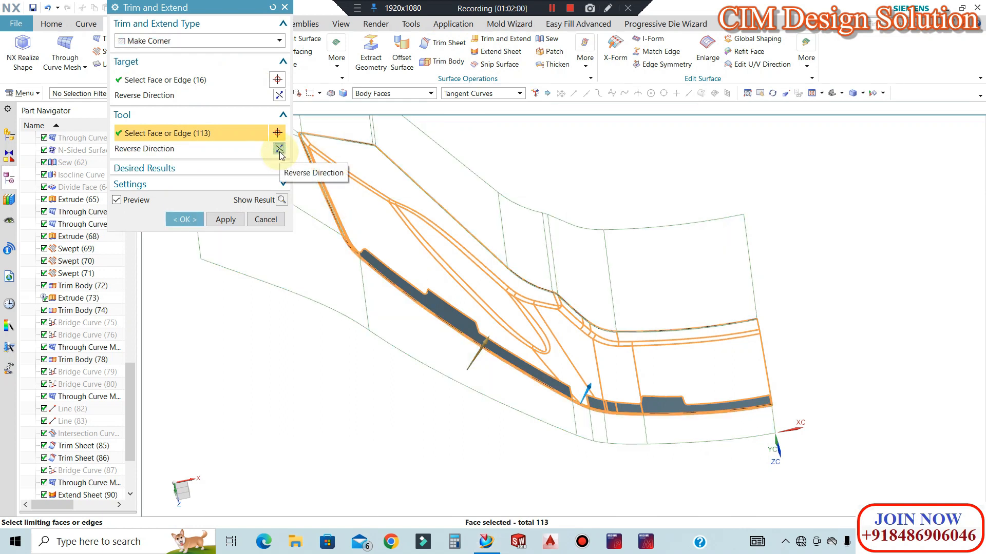
click(278, 97)
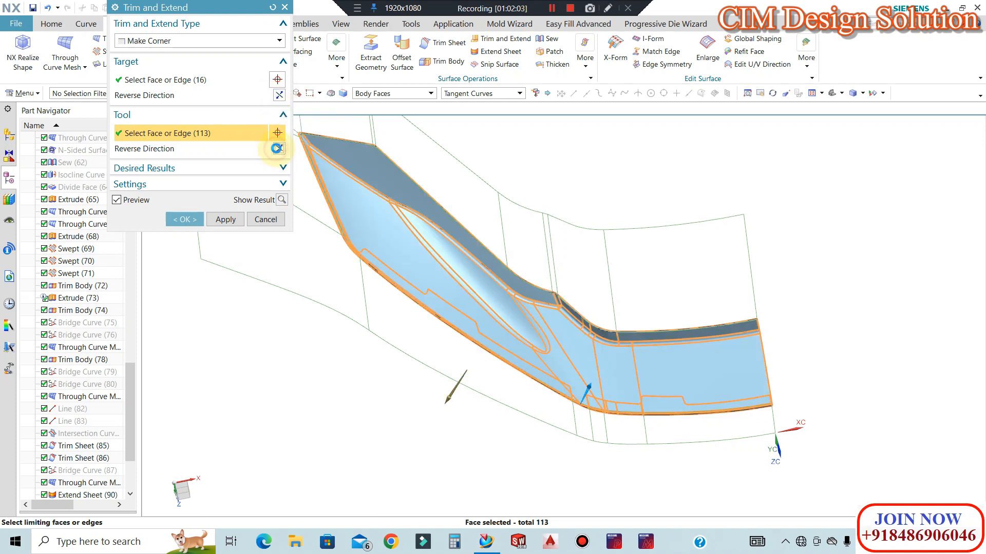
click(185, 226)
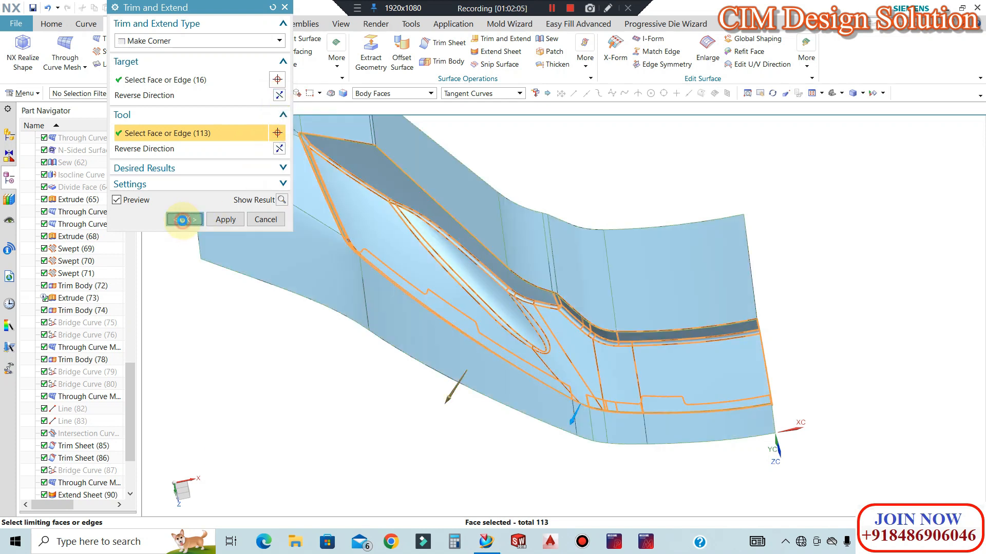
middle_click(447, 287)
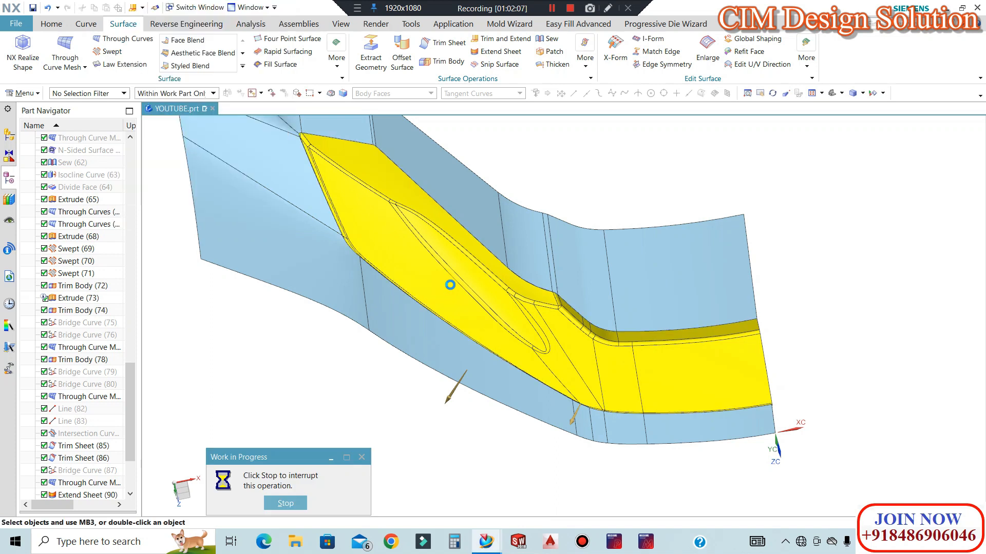
middle_drag(623, 285, 614, 405)
middle_drag(625, 447, 634, 429)
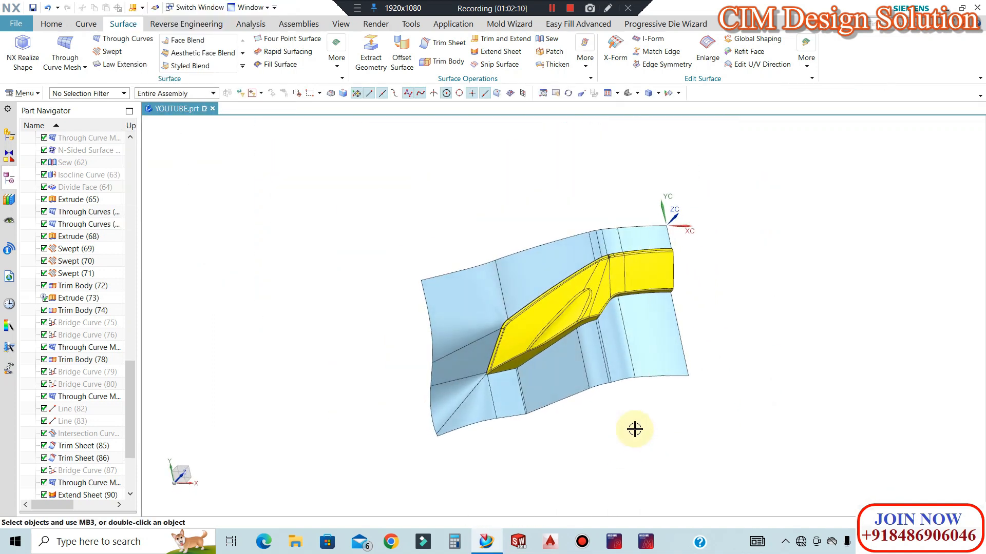
Run Examine Geometry on the whole joined sheet for Misaligned, Face Intersections, Sheet Boundaries and Self-Intersection, and highlight all results.
click(19, 94)
mouse_move(47, 207)
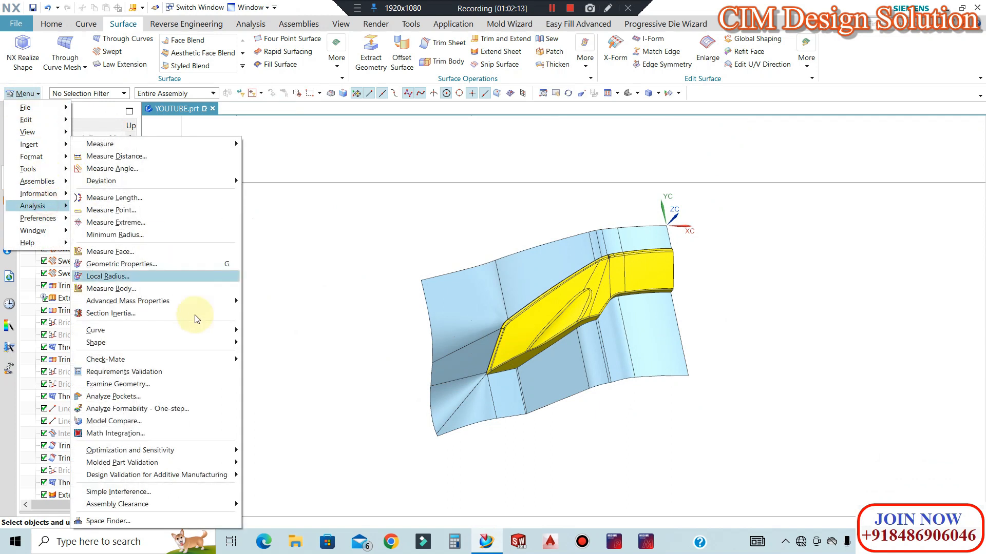
click(122, 391)
drag(759, 183, 388, 479)
click(158, 425)
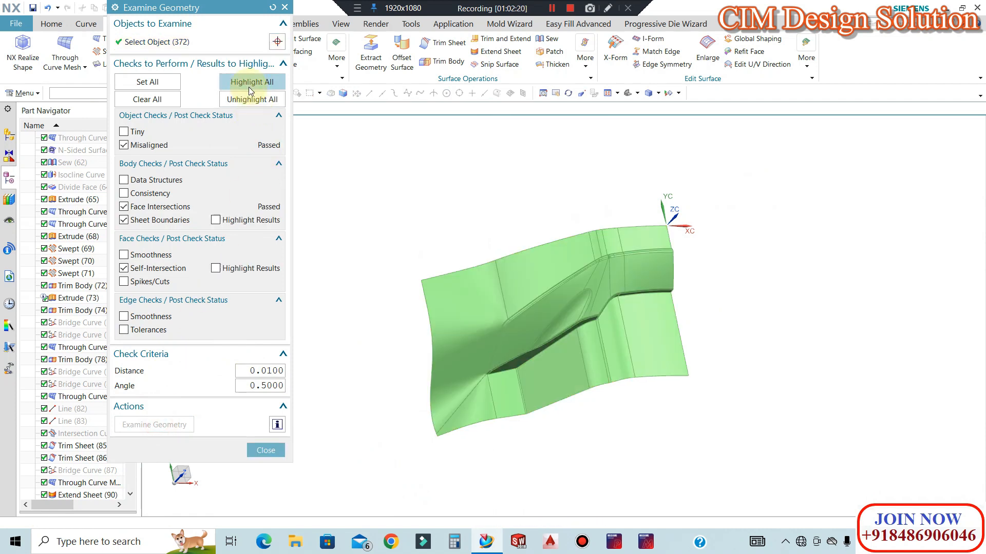
Examine the highlighted sheet boundaries along the part's rounded long edge and at its pointed corner.
scroll(563, 258, up, 10)
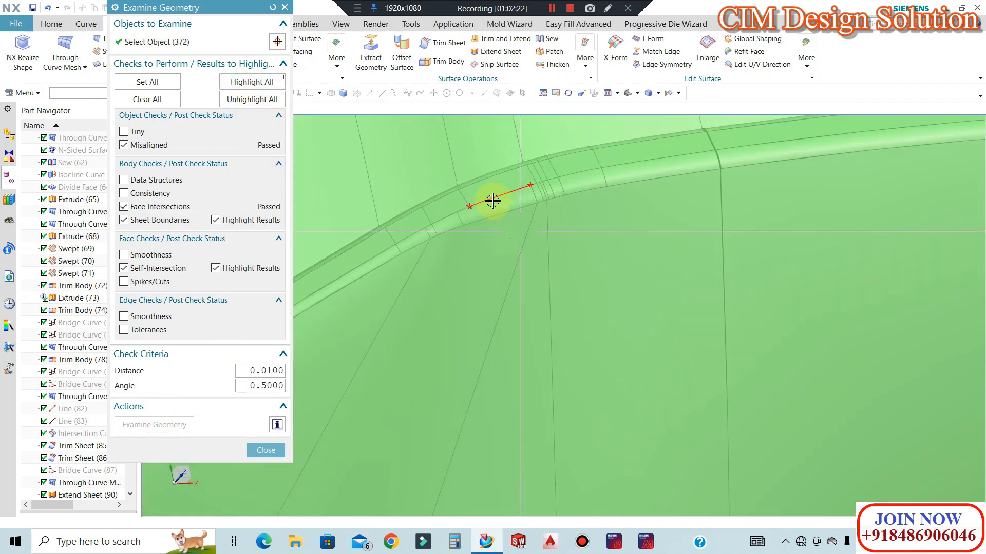
scroll(710, 194, down, 7)
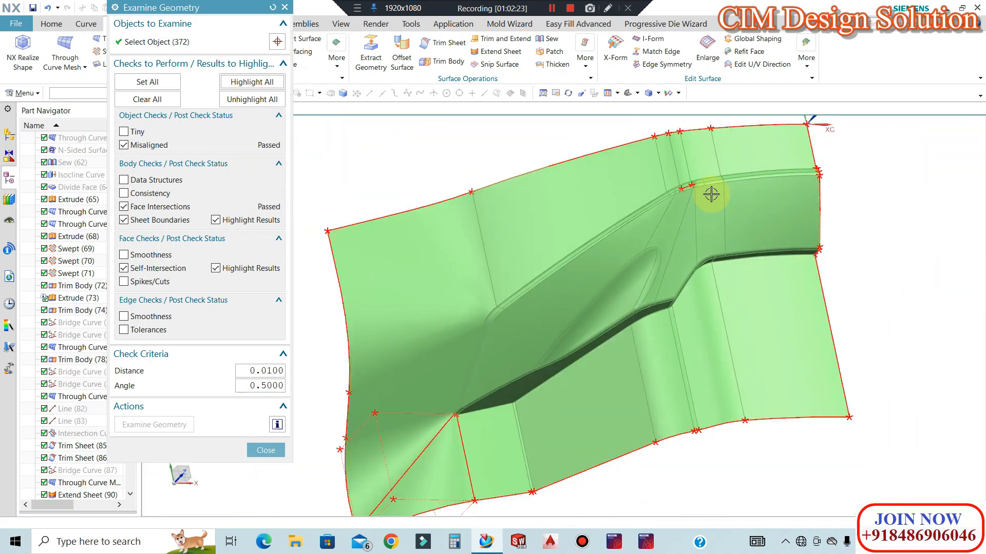
scroll(544, 339, up, 5)
scroll(529, 308, up, 5)
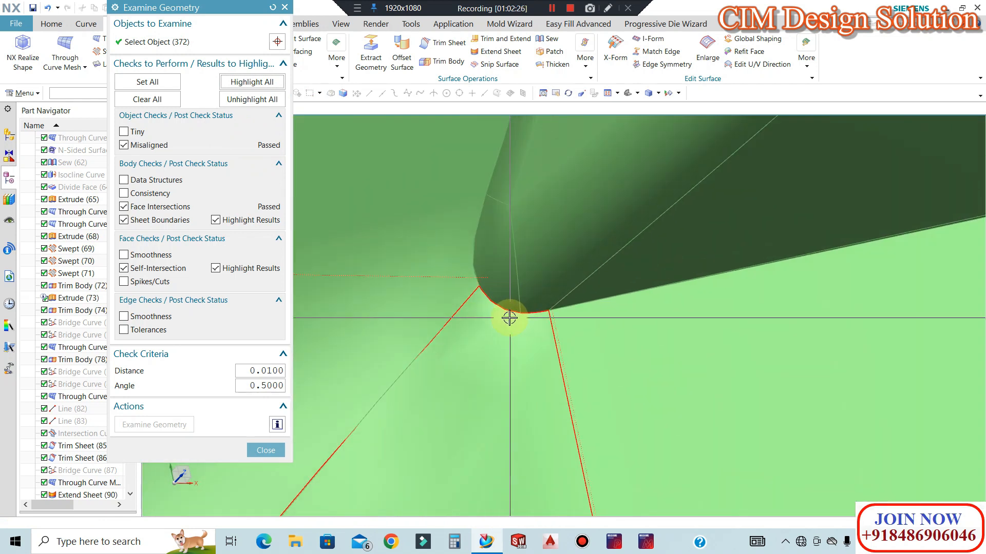
scroll(546, 339, down, 10)
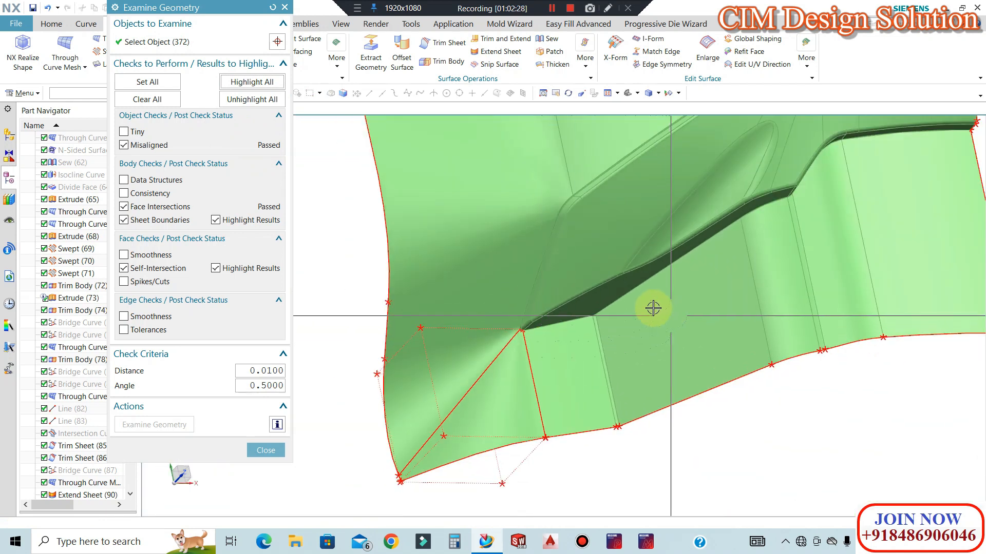
middle_drag(715, 244, 712, 294)
scroll(649, 221, up, 14)
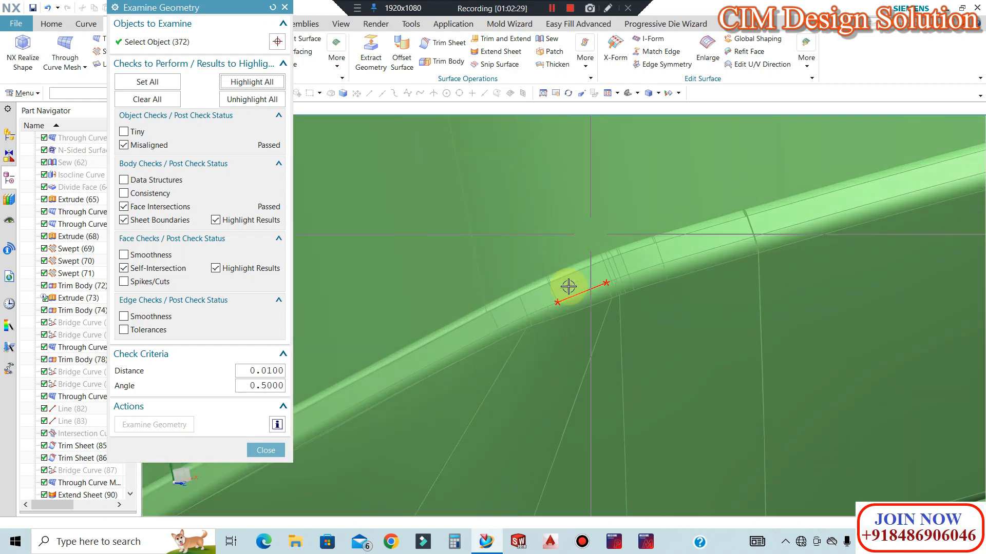
scroll(809, 266, down, 4)
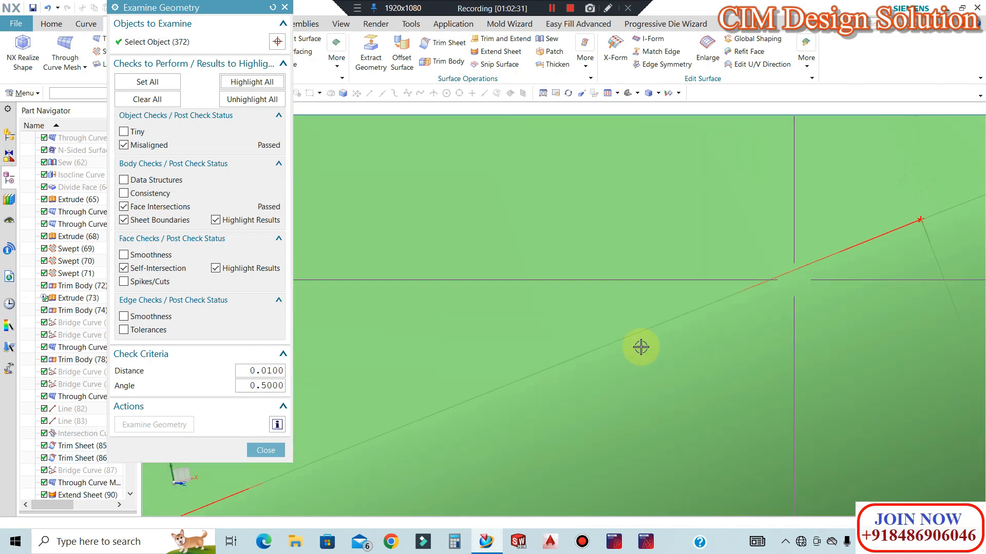
scroll(581, 299, up, 10)
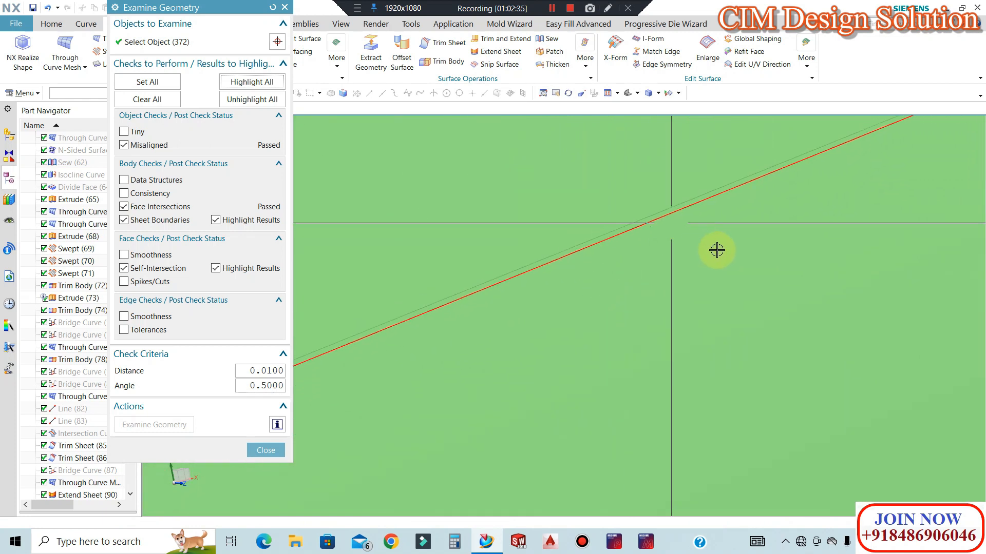
scroll(668, 232, down, 8)
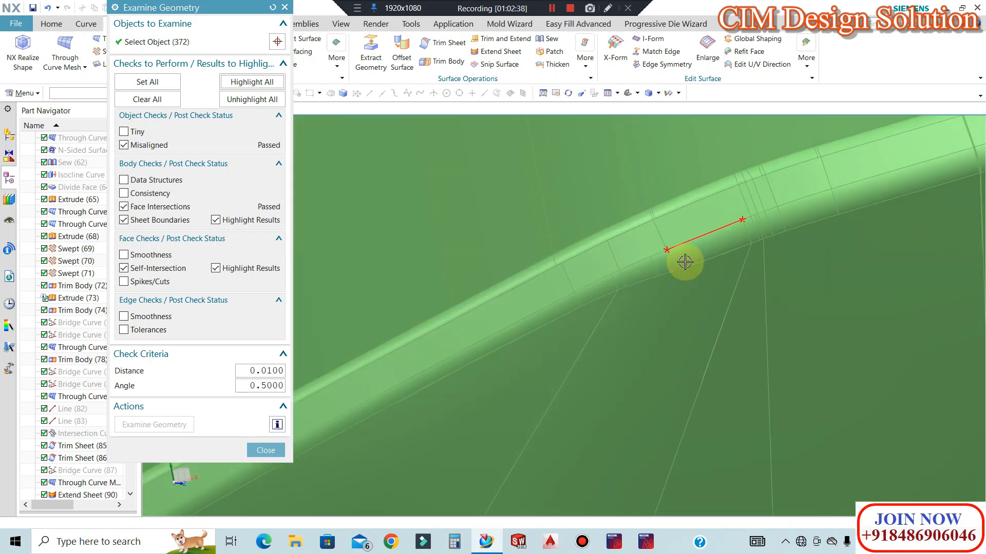
scroll(664, 260, down, 8)
Examine the highlighted boundaries of the triangular corner face, from the run-off's outer corner to the part's pointed tip.
middle_drag(612, 318, 513, 375)
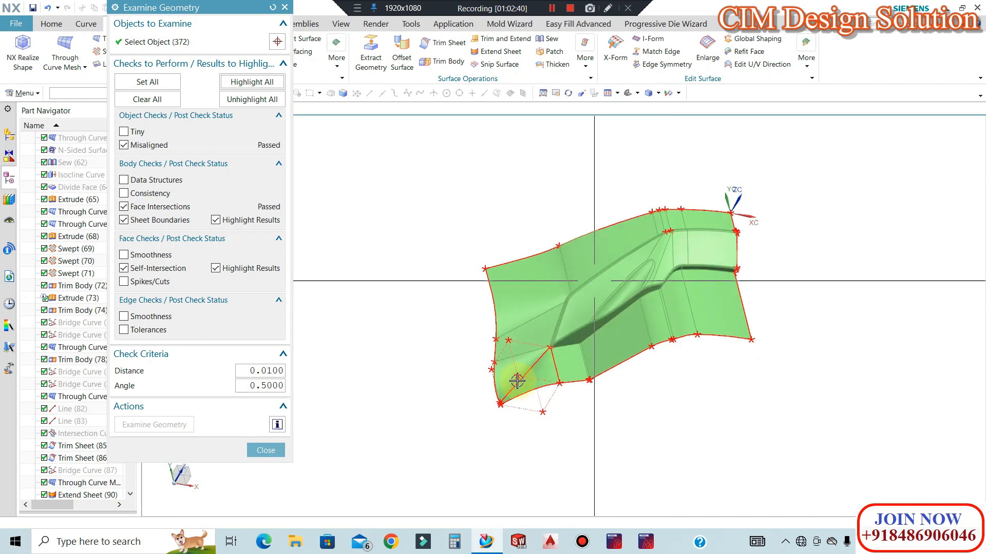
scroll(581, 330, up, 8)
scroll(582, 329, up, 3)
scroll(632, 291, down, 3)
scroll(449, 461, up, 7)
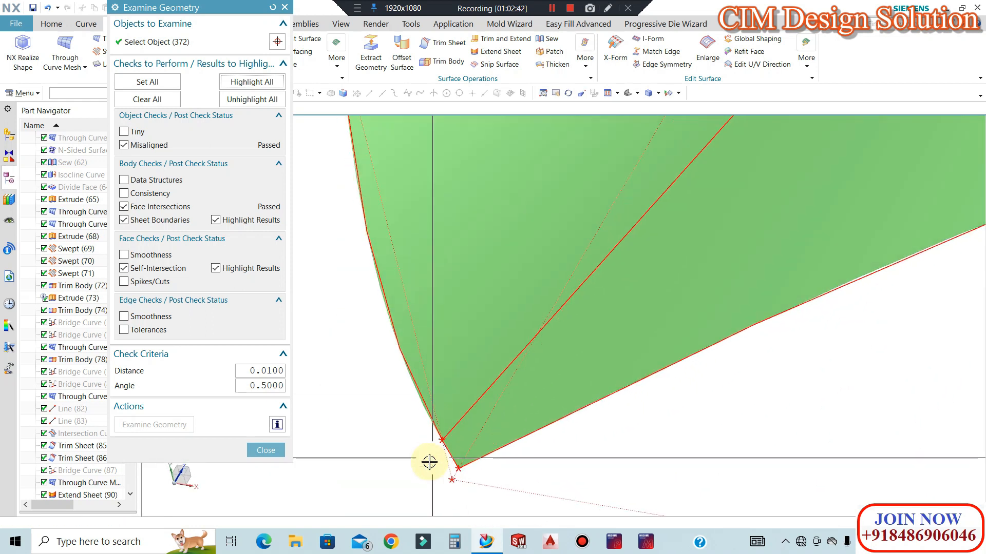
scroll(555, 380, down, 5)
middle_drag(664, 320, 670, 93)
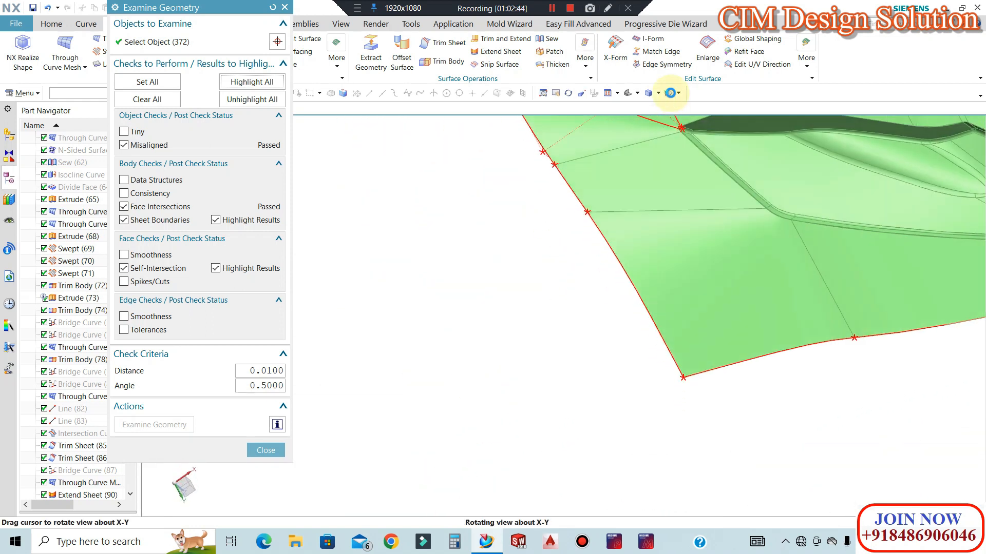
scroll(684, 126, up, 5)
scroll(660, 355, down, 2)
scroll(667, 195, up, 5)
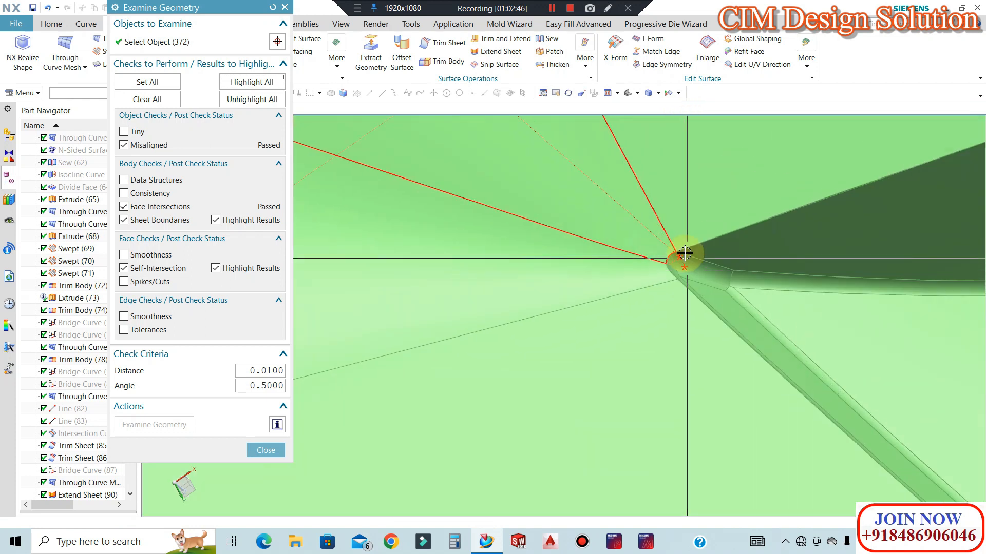
scroll(683, 254, up, 5)
scroll(644, 265, up, 5)
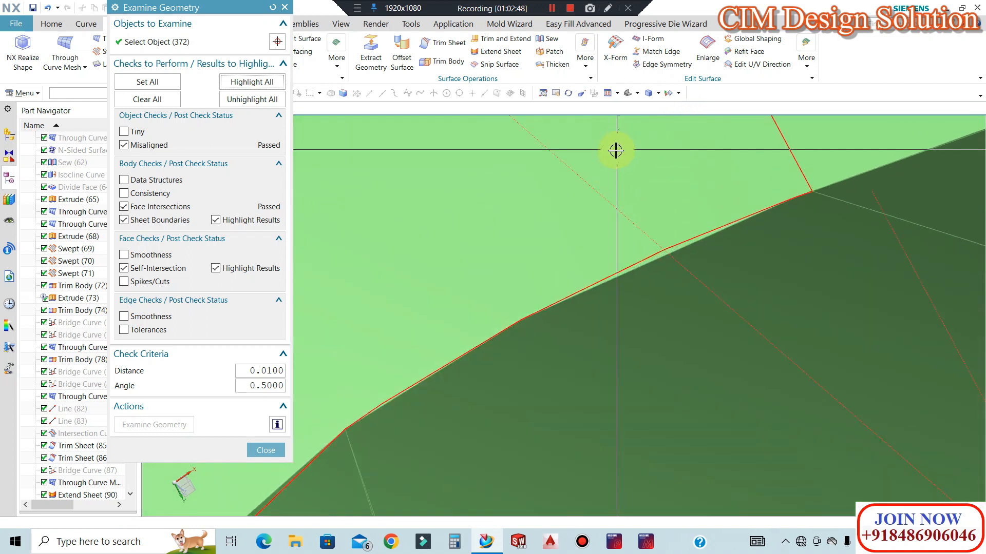
Close the geometry check and update the display of the joined run-off sheet.
key(Escape)
right_click(673, 167)
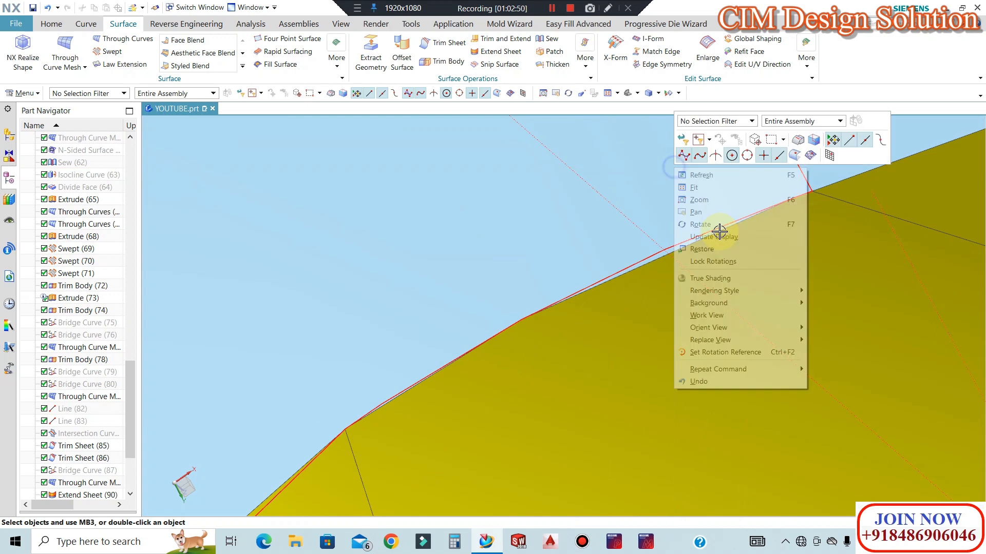
click(715, 236)
Examine the joint between the yellow offset surface and the blue run-off at the pointed corner and along the curved side edge.
scroll(704, 194, down, 4)
scroll(539, 279, down, 4)
scroll(477, 389, up, 3)
scroll(518, 309, up, 2)
scroll(514, 321, down, 10)
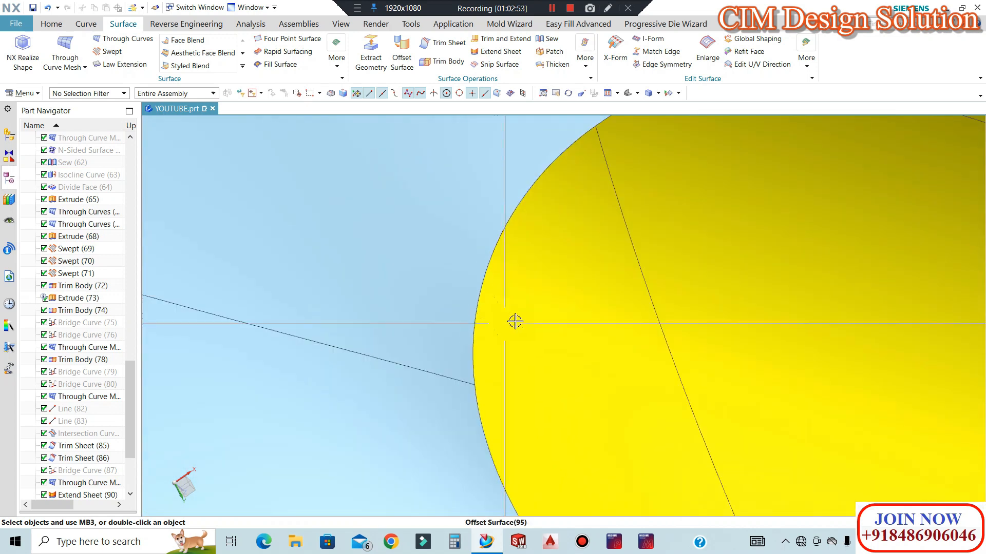
scroll(468, 271, down, 6)
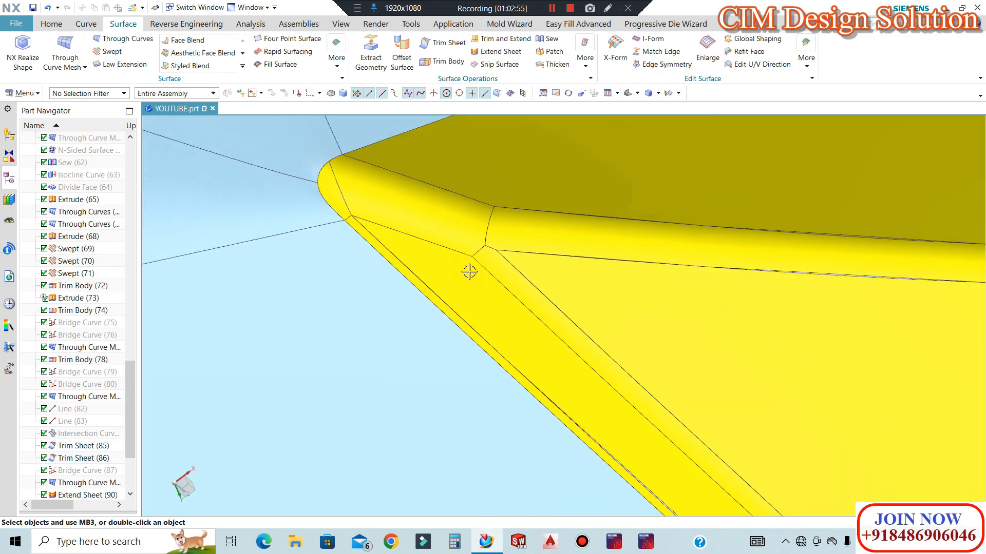
scroll(82, 492, down, 3)
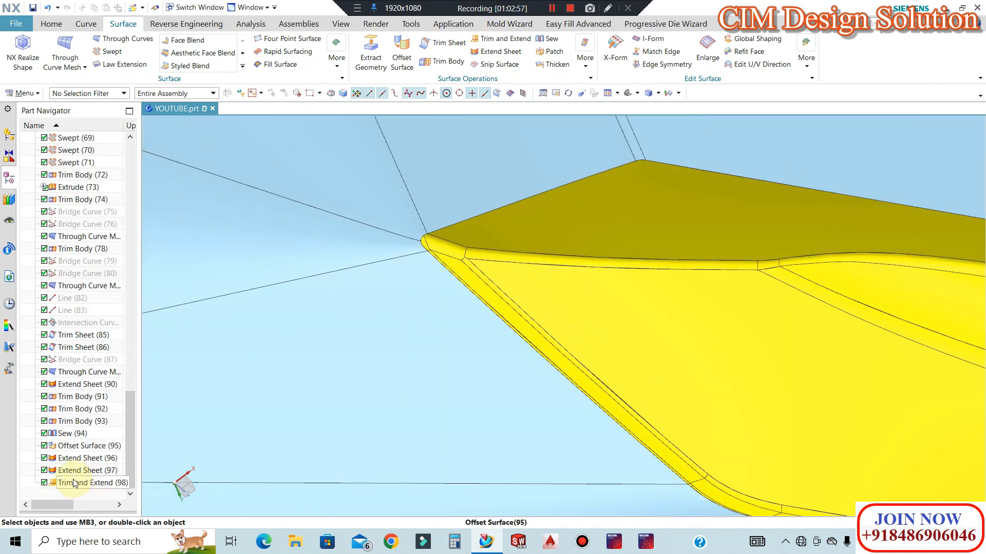
scroll(678, 275, down, 5)
scroll(579, 293, up, 8)
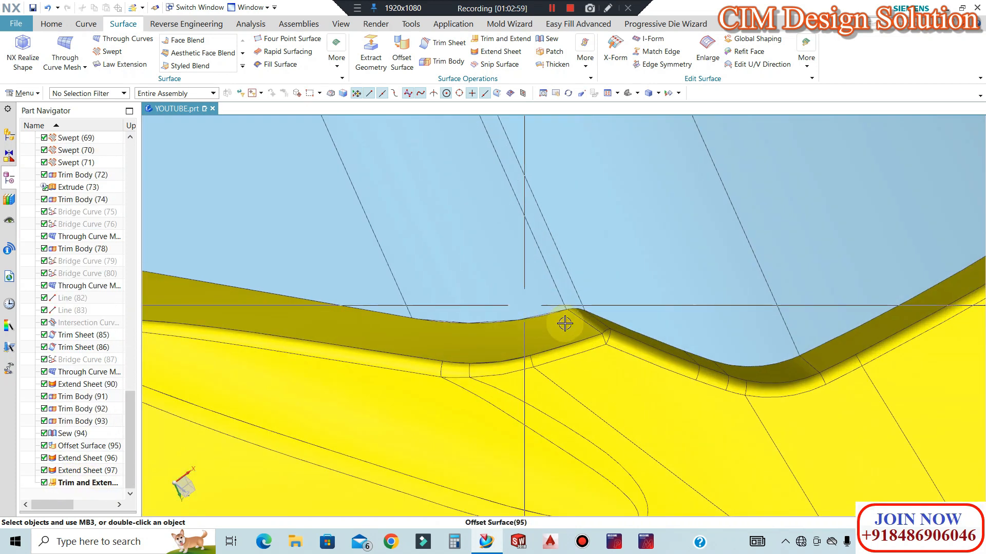
scroll(556, 300, up, 2)
right_click(528, 227)
click(570, 297)
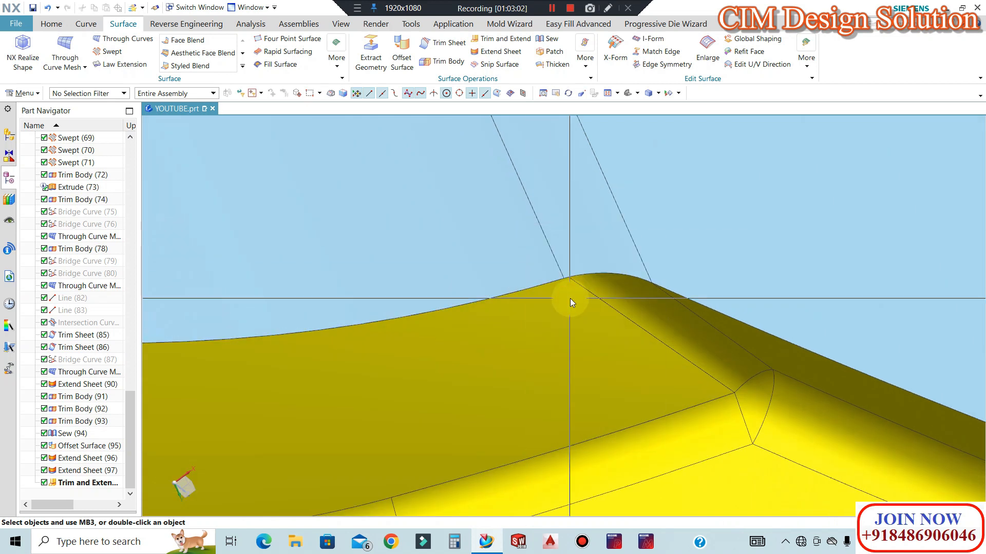
scroll(569, 303, down, 6)
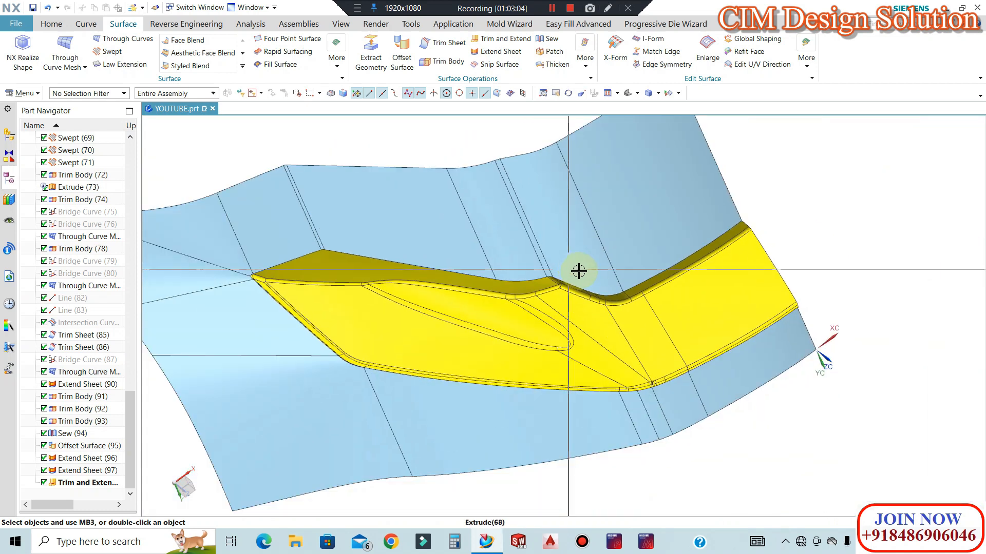
middle_drag(577, 268, 616, 413)
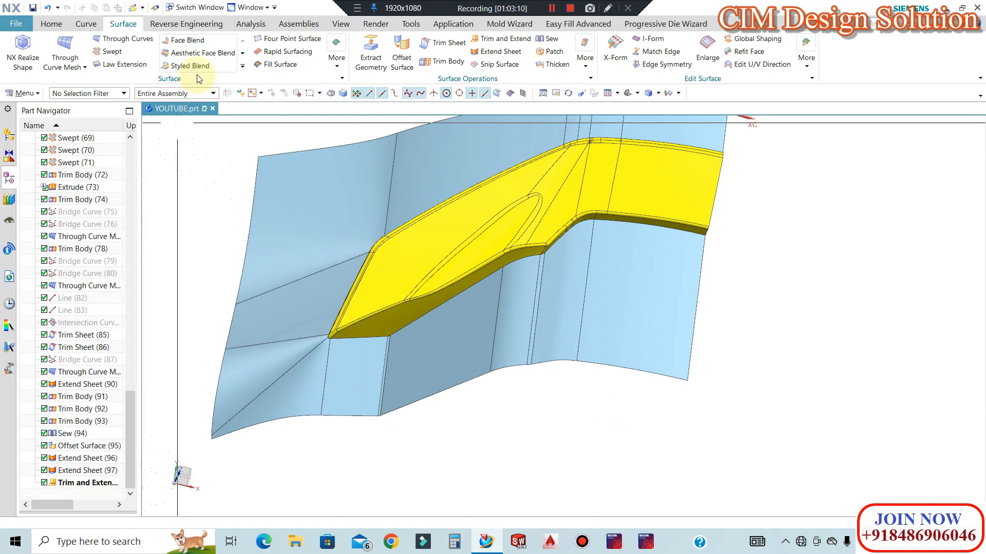
Extrude the six connected edges of the offset surface's base around the pointed corner, from -5 mm to 5 mm.
click(337, 59)
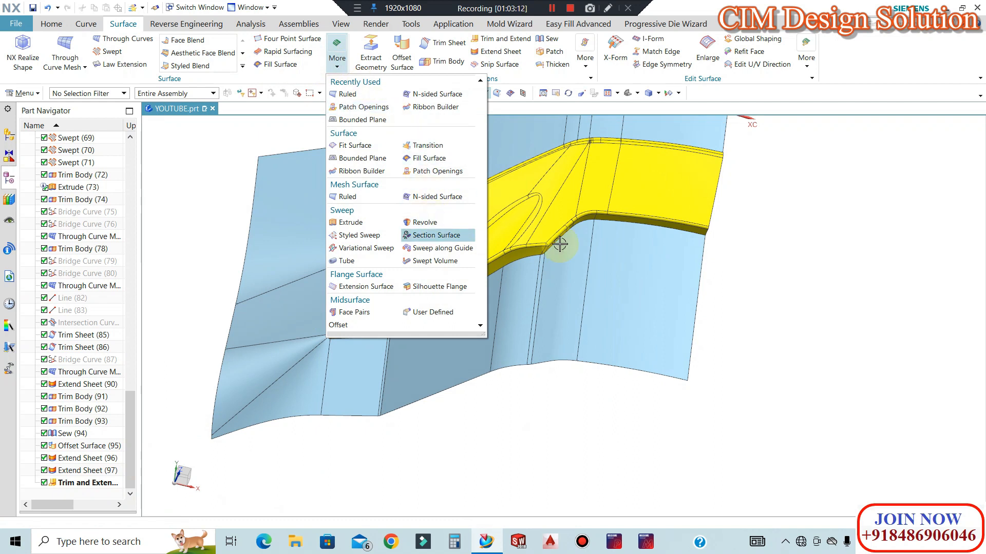
middle_drag(337, 310, 360, 323)
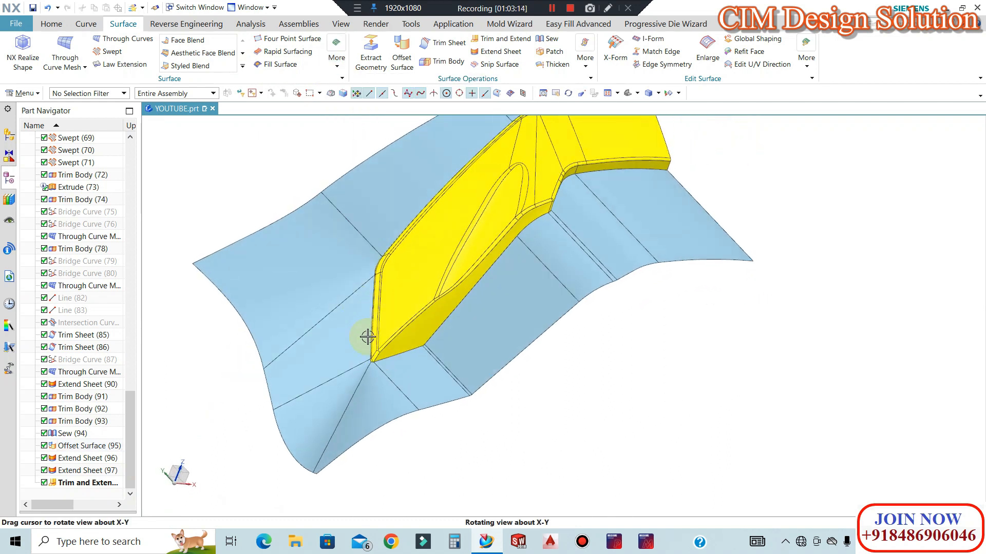
scroll(369, 383, up, 6)
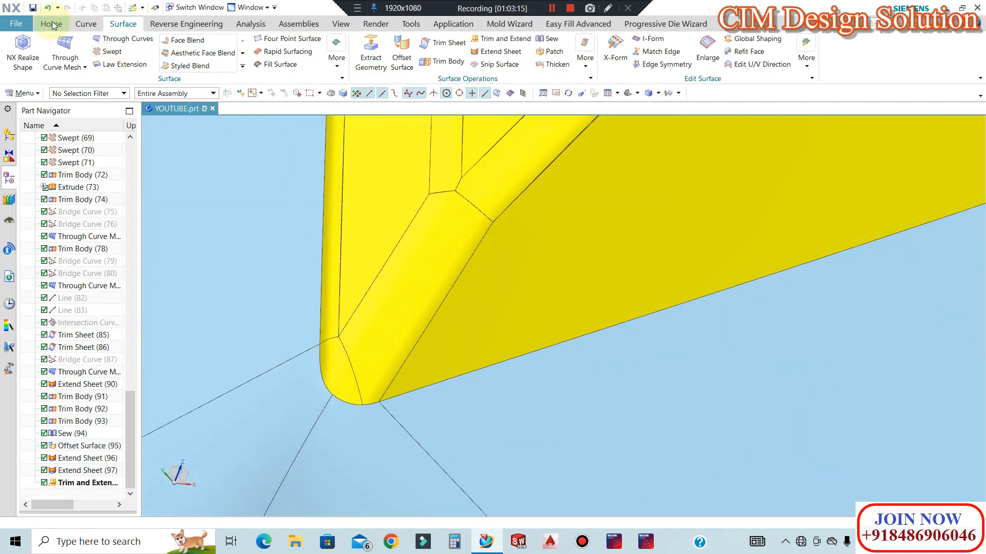
click(52, 23)
click(150, 41)
scroll(565, 402, down, 2)
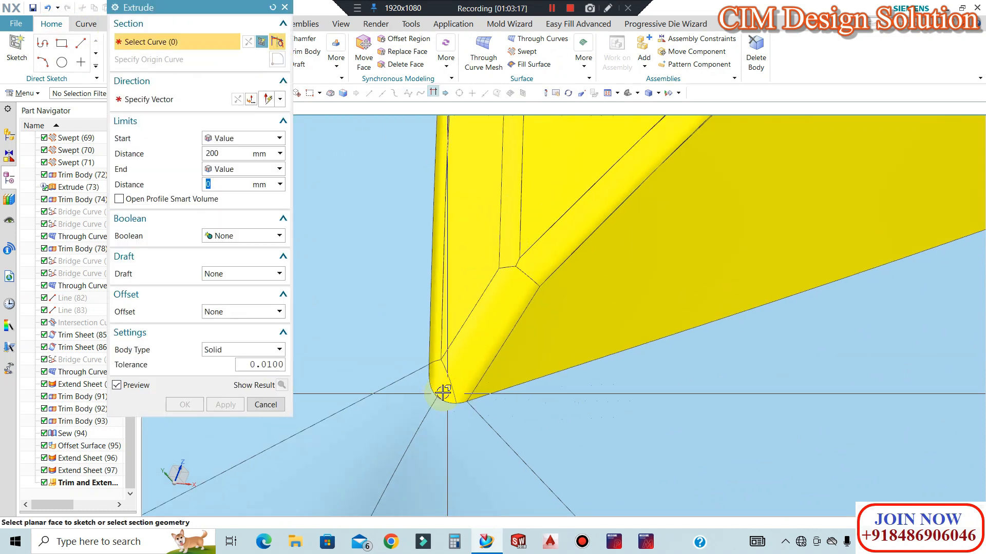
scroll(441, 392, up, 2)
click(425, 384)
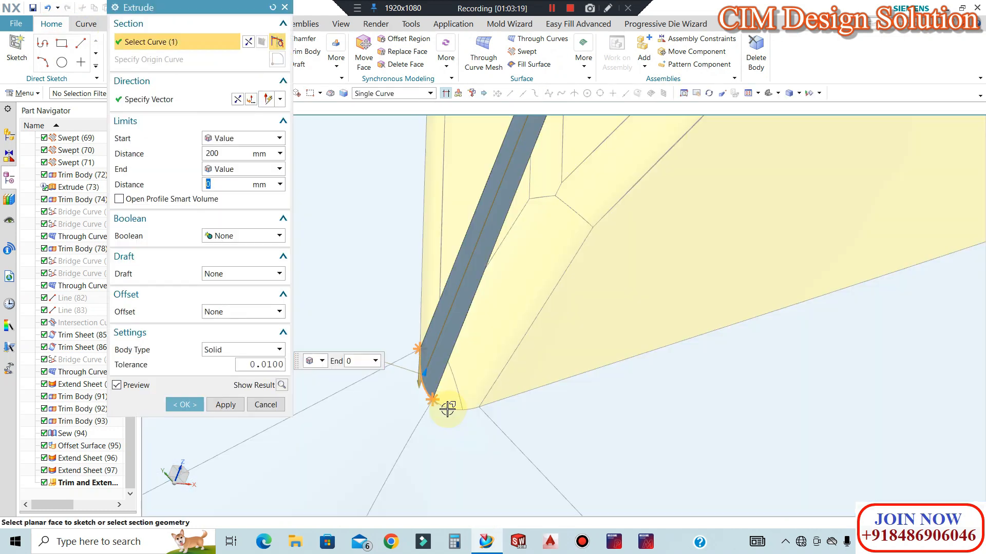
click(474, 405)
click(497, 404)
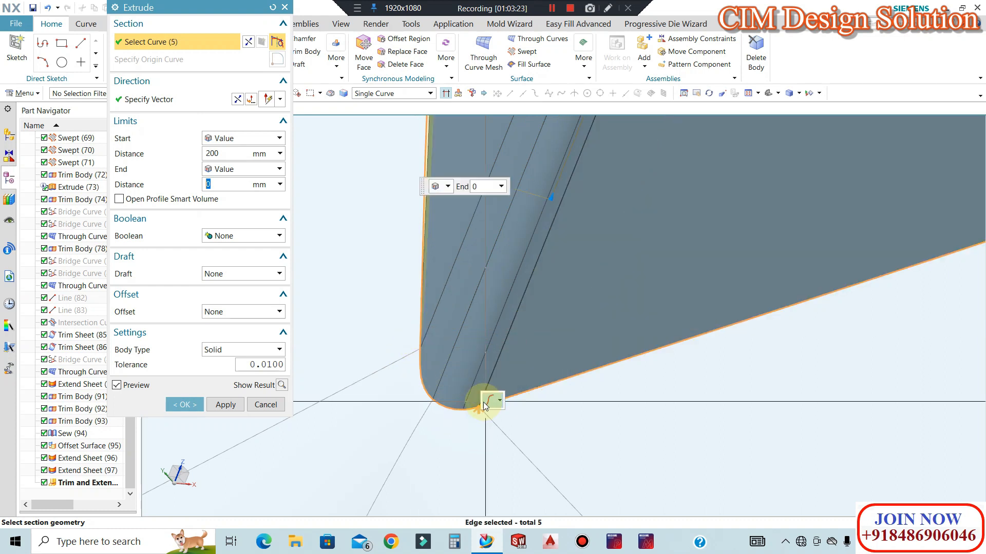
scroll(473, 425, up, 5)
scroll(473, 412, up, 3)
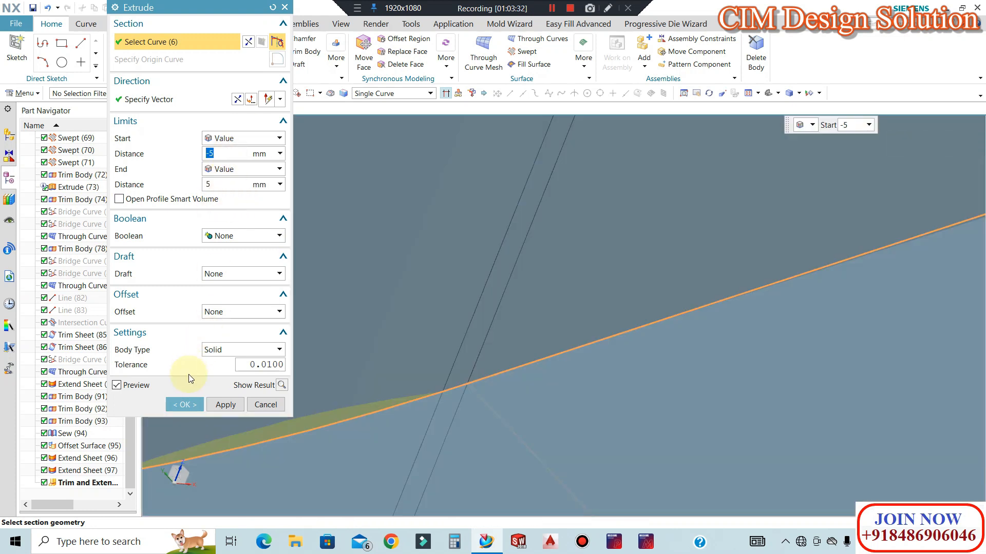
click(186, 405)
Isolate the orange solid part together with the extruded strip by hiding the run-off sheet and the other bodies.
scroll(513, 343, up, 5)
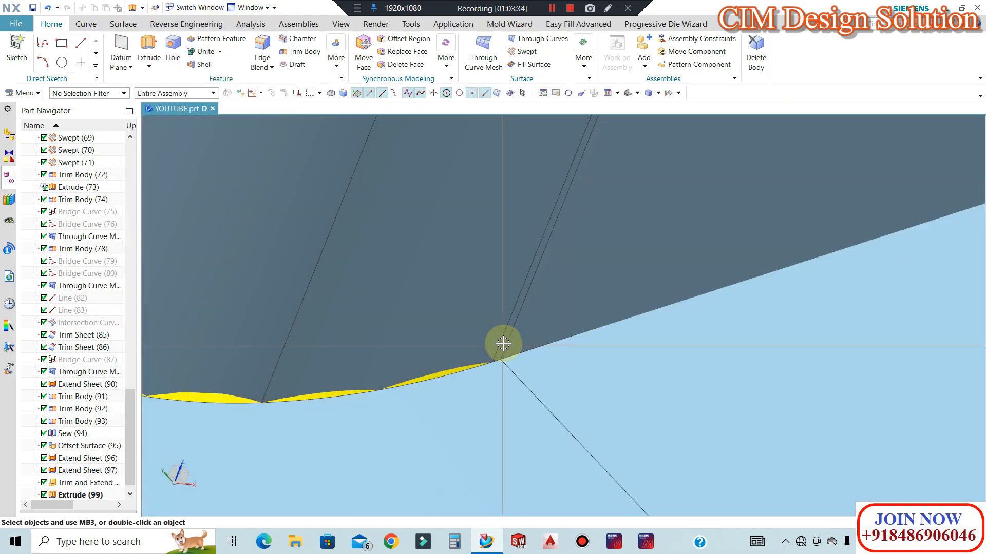
scroll(492, 338, down, 8)
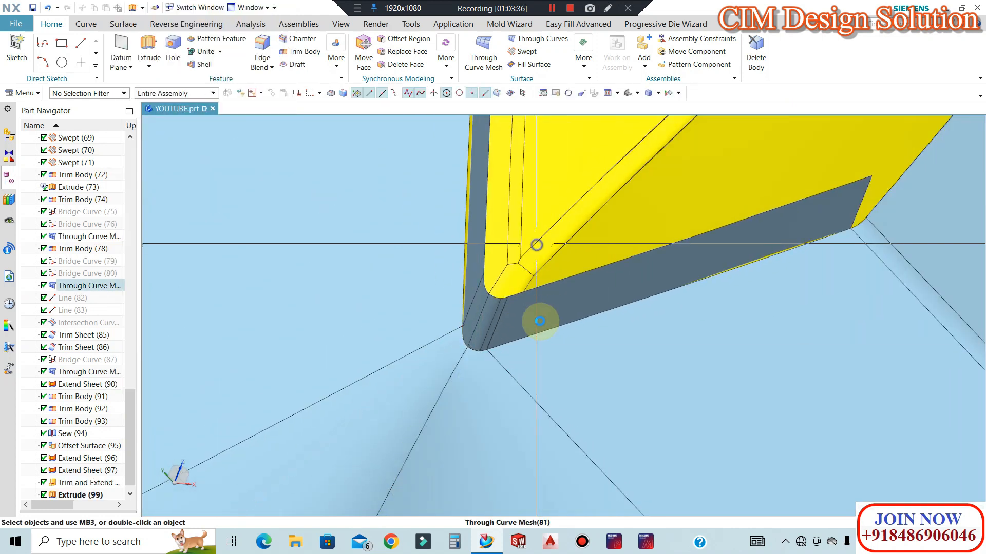
key(ctrl+shift+b)
key(ctrl+shift+b)
key(ctrl+b)
middle_drag(541, 331, 609, 349)
scroll(609, 349, down, 3)
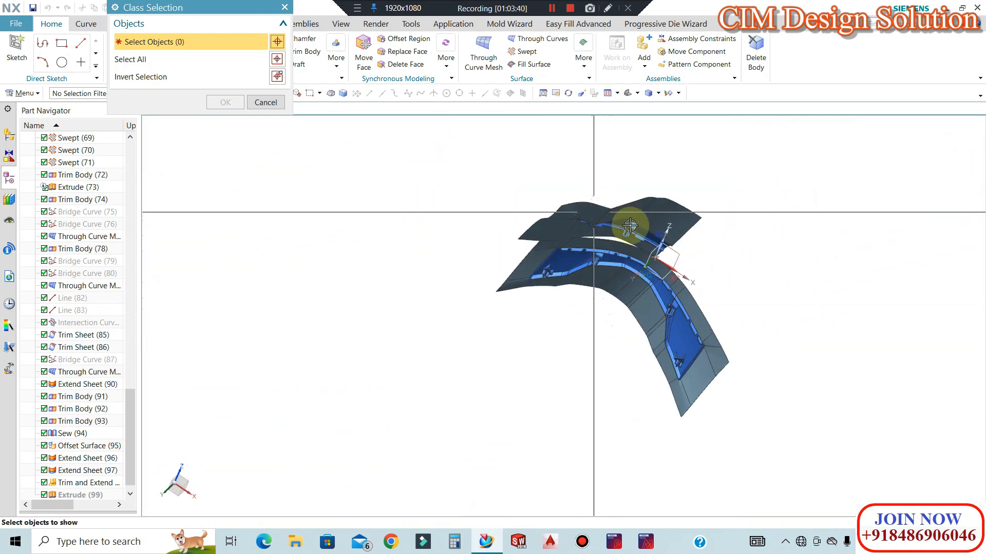
scroll(632, 226, up, 5)
click(638, 229)
middle_click(547, 262)
key(ctrl+shift+b)
middle_drag(556, 233, 549, 282)
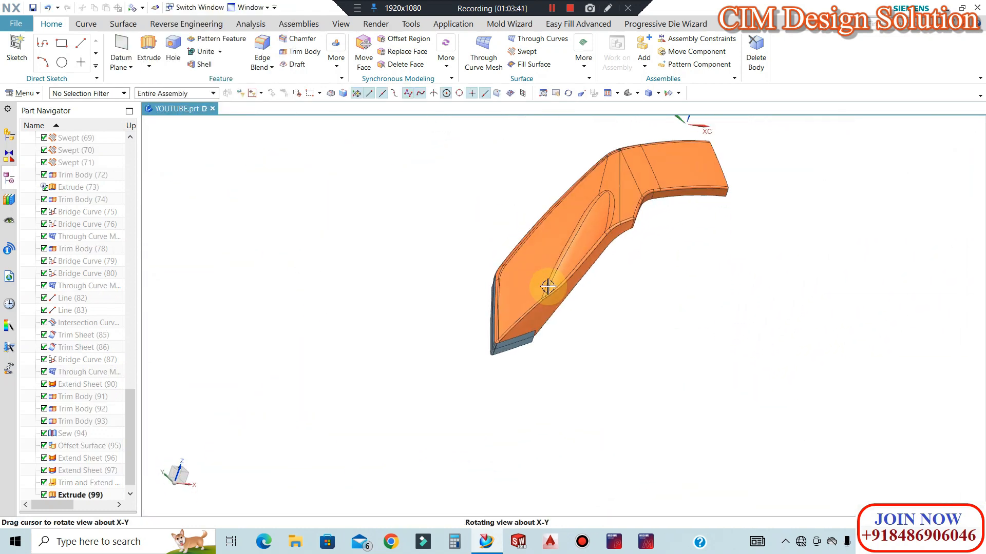
Trim the orange solid at its pointed corner with Trim Body, using the extruded strip's faces as the Face or Plane tool.
scroll(477, 396, up, 8)
middle_drag(450, 381, 506, 358)
scroll(655, 395, down, 5)
middle_drag(656, 395, 676, 336)
scroll(770, 354, up, 9)
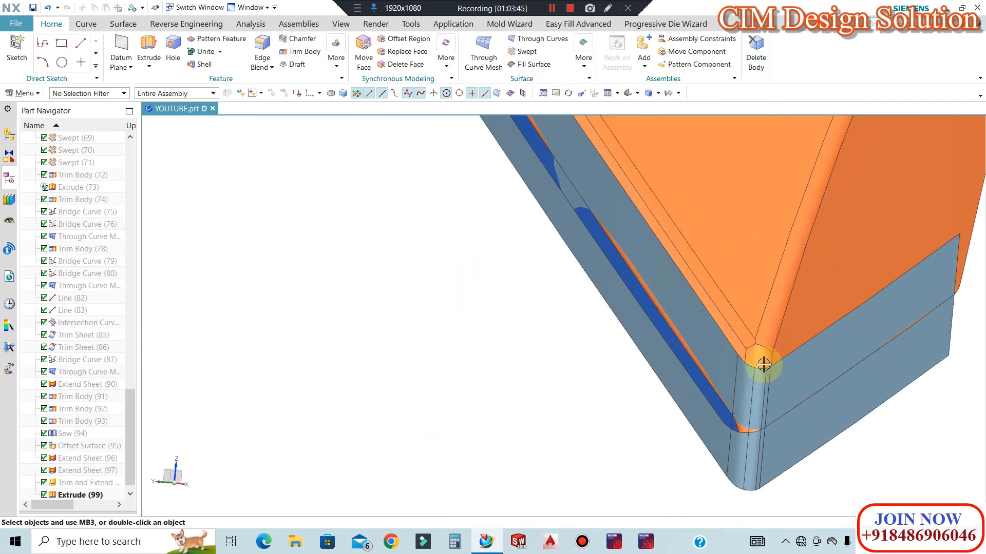
scroll(691, 480, up, 1)
scroll(606, 328, down, 5)
scroll(625, 352, up, 8)
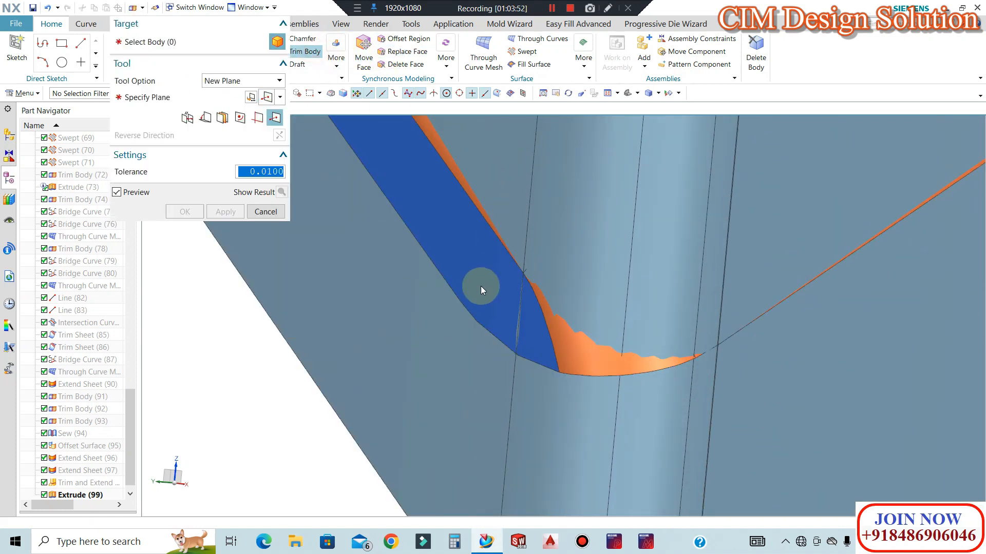
click(466, 272)
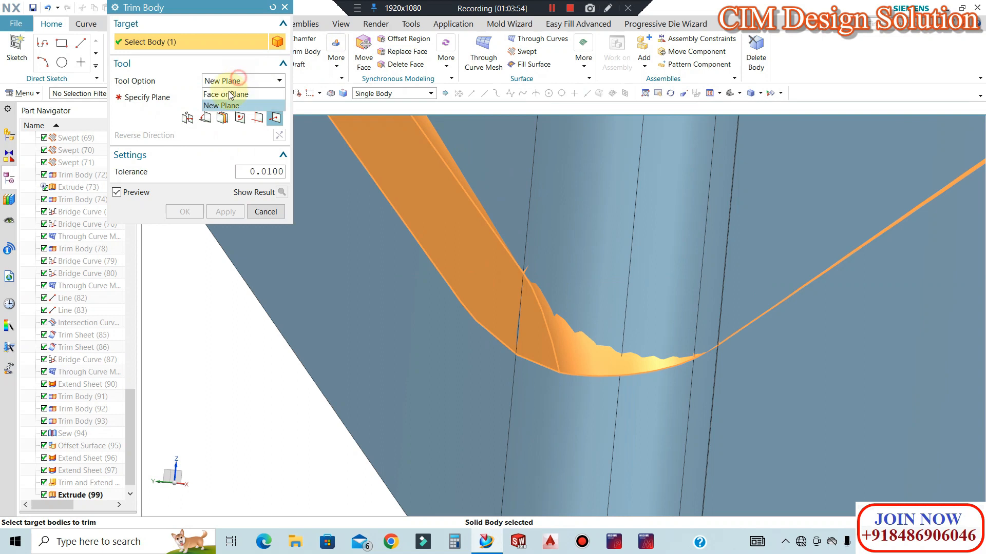
click(492, 271)
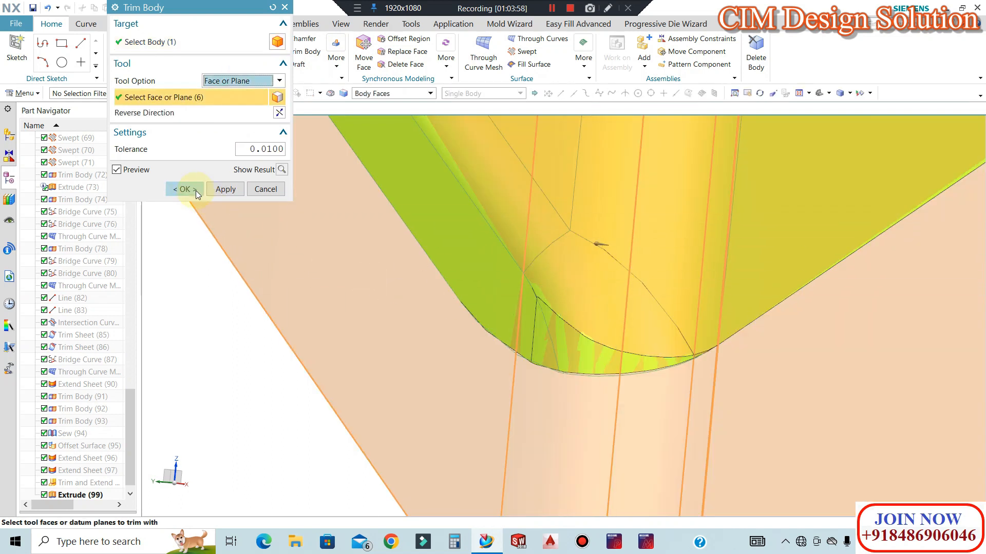
click(185, 189)
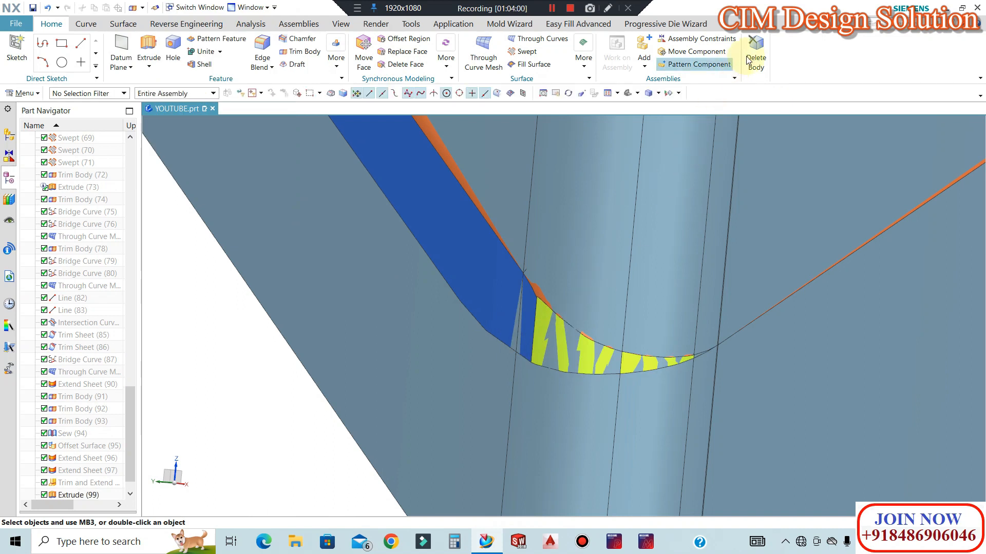
Delete the extruded strip's sheet body used for the trim.
click(755, 57)
click(252, 184)
middle_click(300, 171)
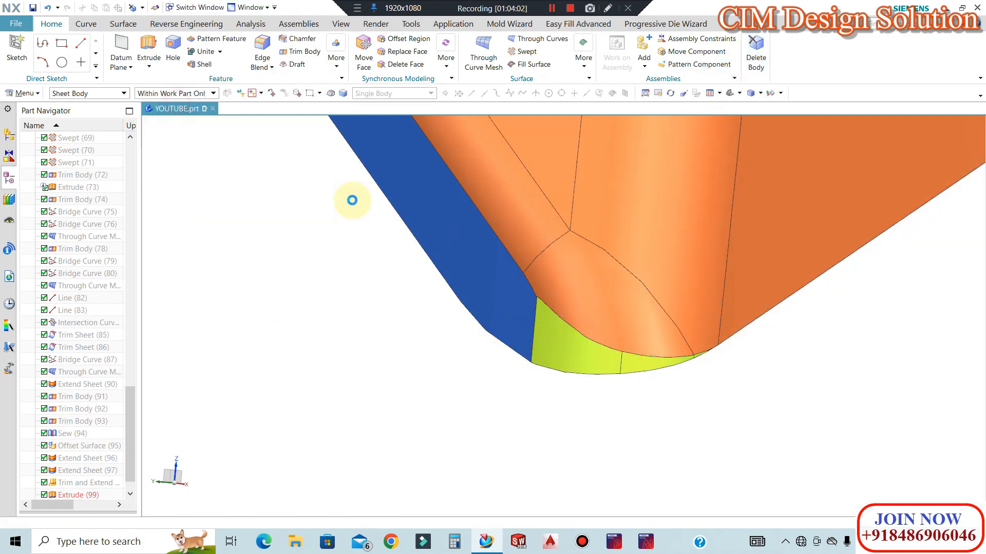
Recolour the two larger green trimmed faces at the solid's rounded corner by inheriting the display of the adjacent blue face.
key(ctrl+j)
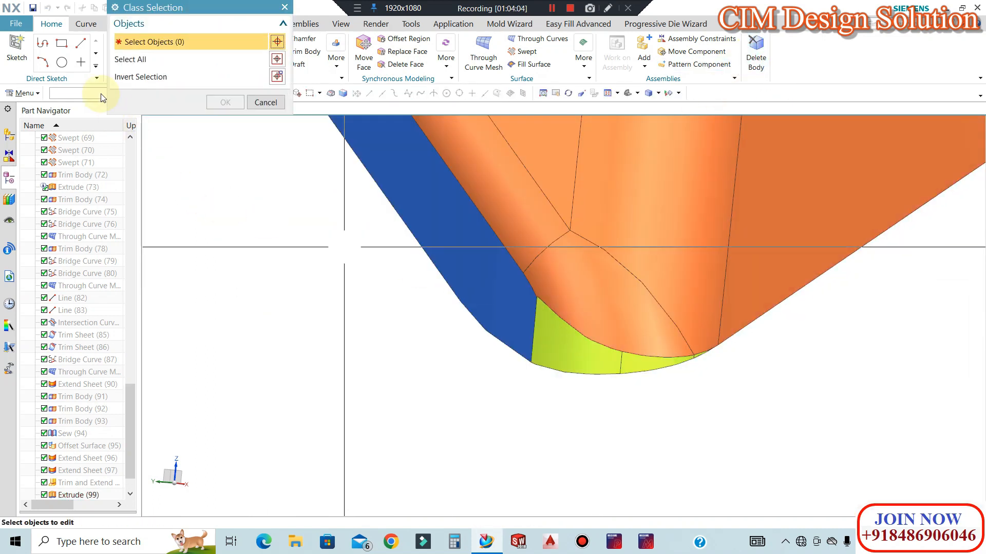
click(91, 93)
click(561, 351)
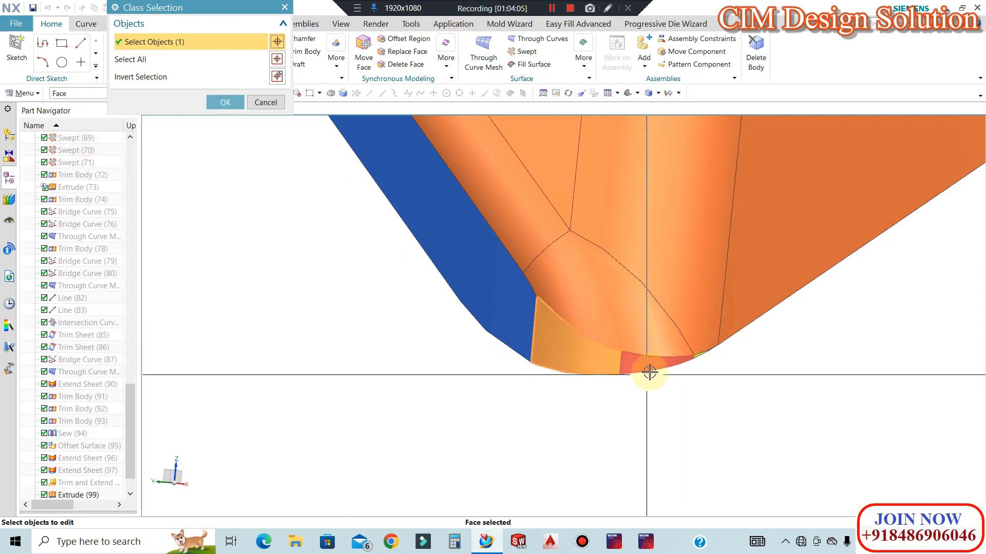
middle_click(379, 422)
click(228, 280)
click(449, 246)
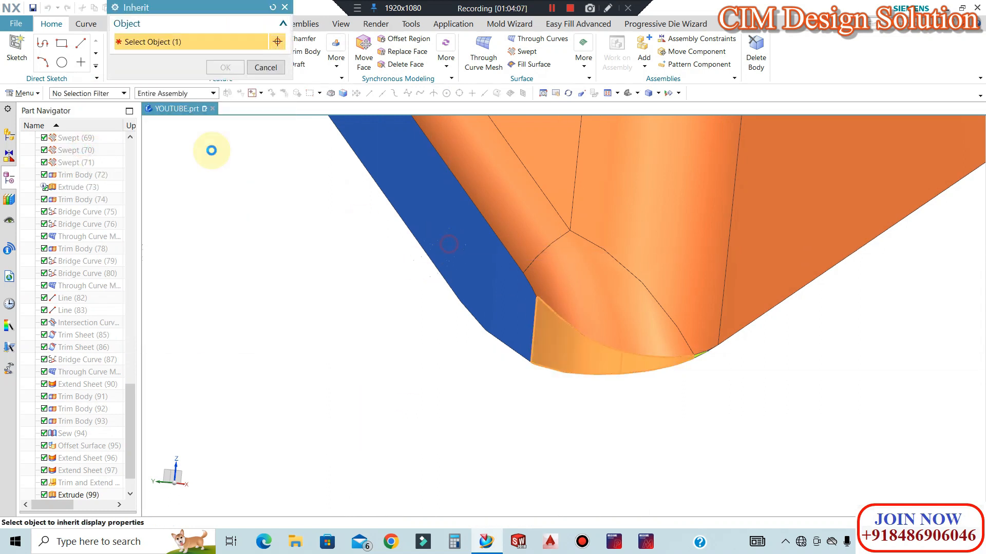
middle_click(300, 302)
middle_click(301, 306)
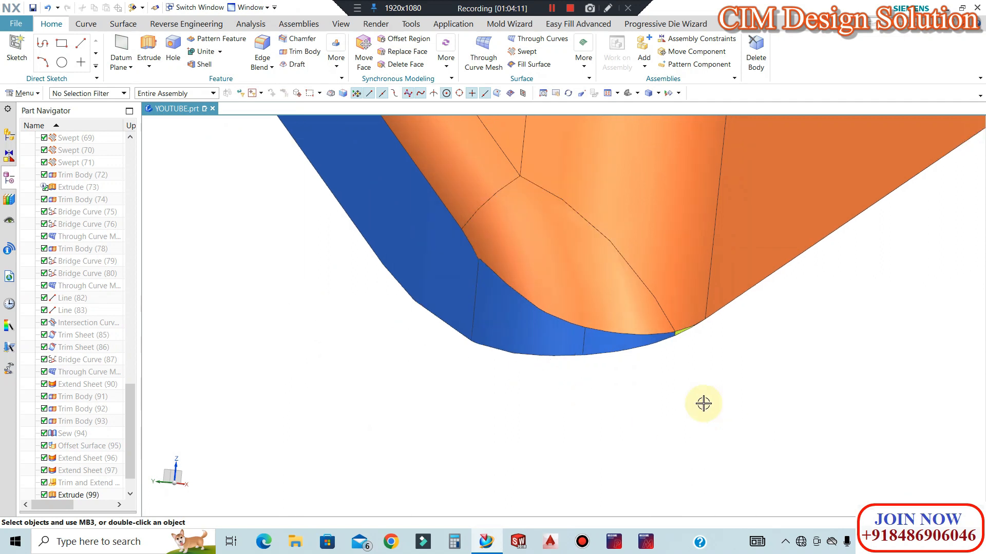
Recolour the remaining green sliver face at the corner's end by inheriting the display of the blue face.
scroll(701, 403, up, 3)
key(ctrl+j)
click(80, 92)
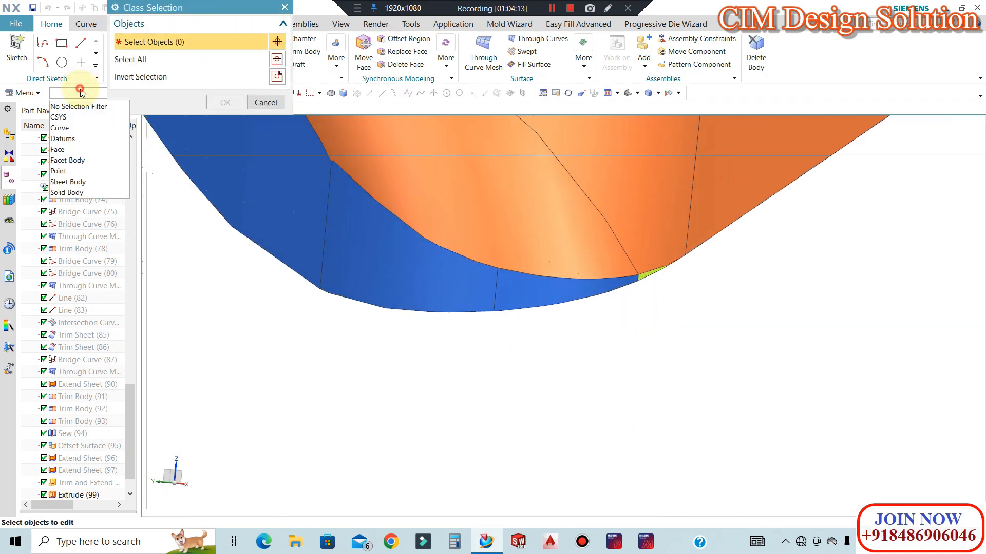
click(62, 152)
scroll(644, 266, up, 2)
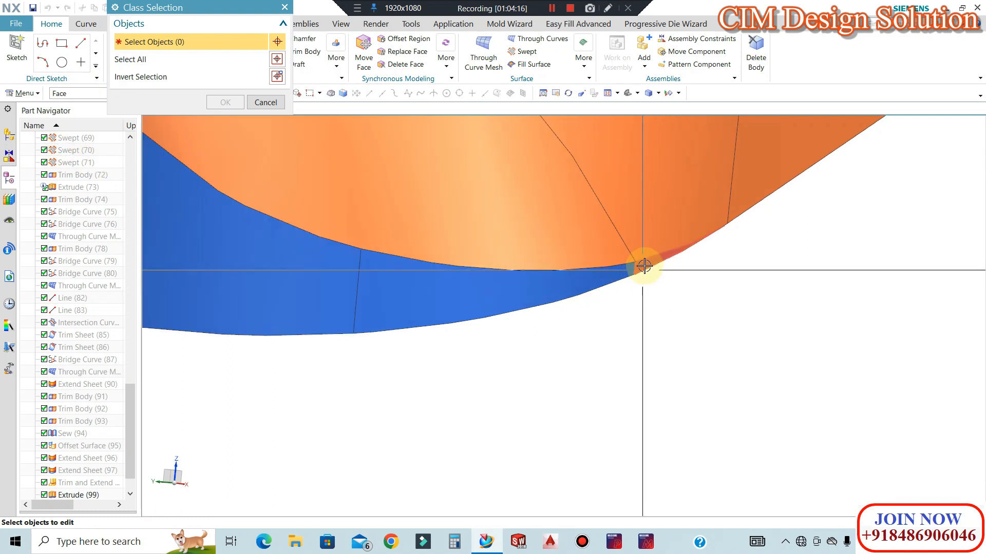
scroll(539, 330, down, 3)
middle_click(407, 244)
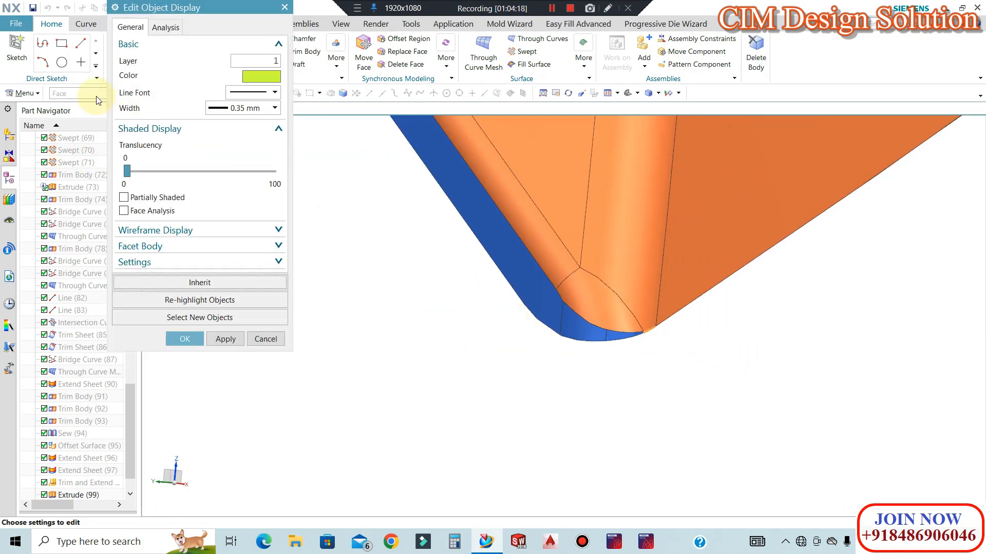
click(205, 283)
click(525, 202)
click(226, 67)
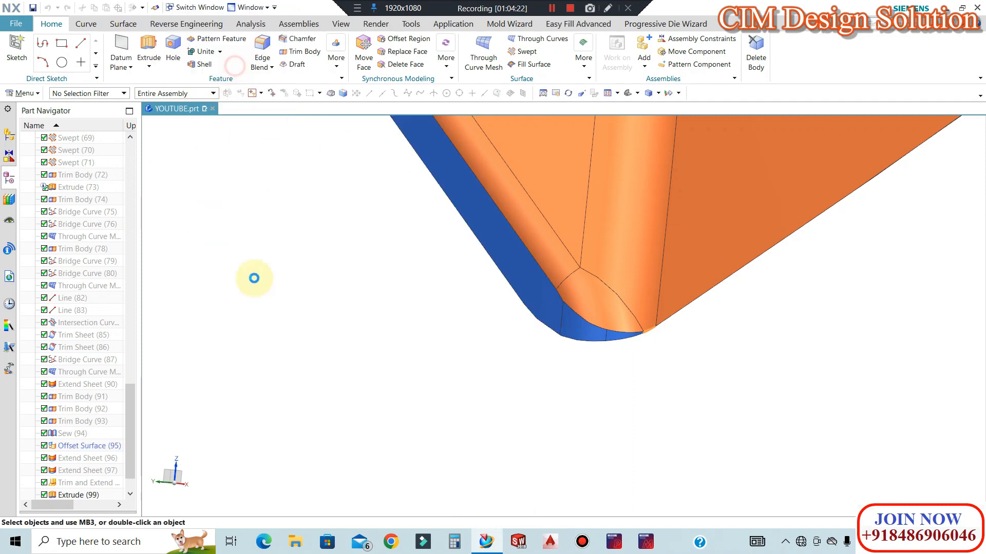
Bring back the run-off sheet and show the trimmed solid part together with it.
middle_drag(249, 274, 551, 334)
key(ctrl+shift+k)
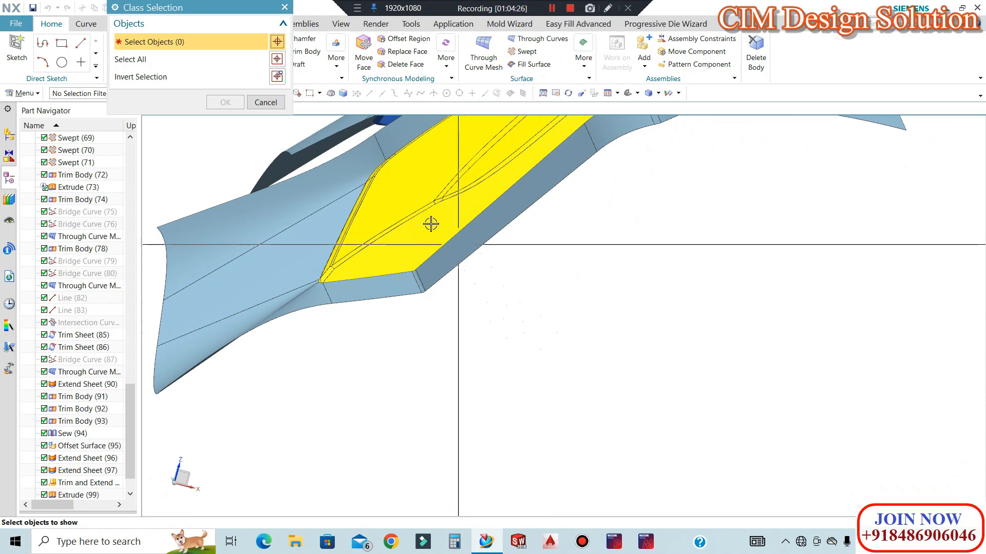
click(332, 266)
middle_click(477, 297)
scroll(528, 297, down, 2)
middle_drag(585, 300, 587, 348)
scroll(587, 347, down, 3)
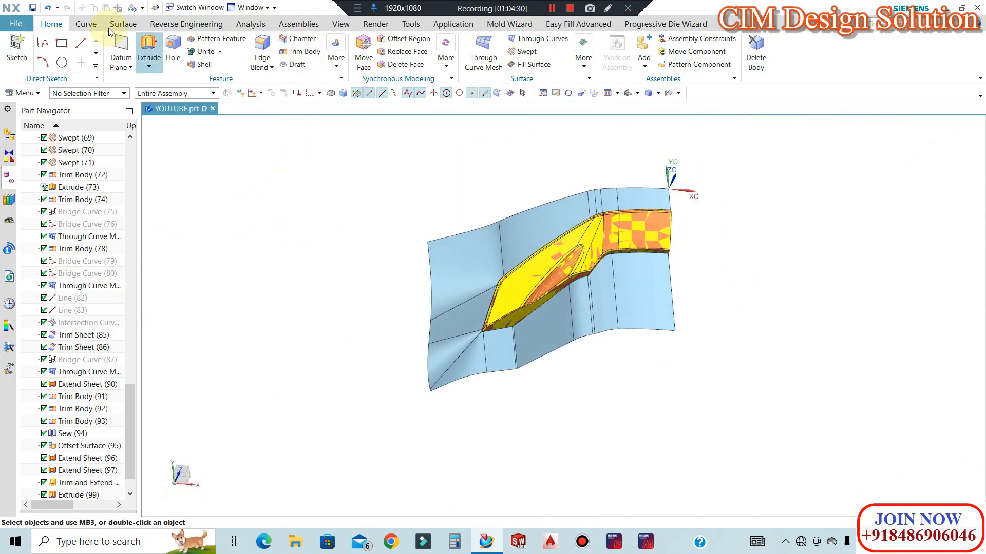
Mirror the solid part and its run-off sheet about the YC-ZC plane with associative Mirror Geometry.
click(335, 59)
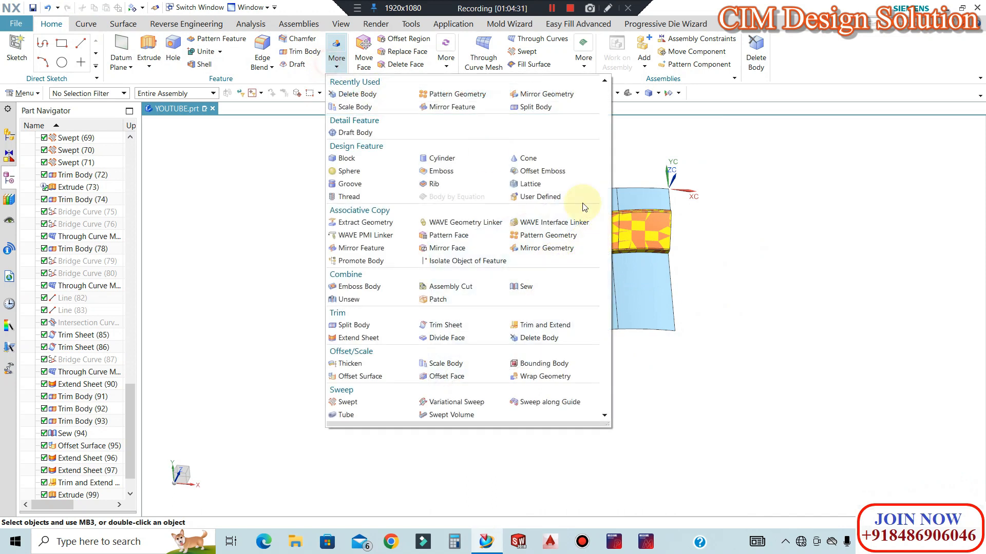
click(558, 251)
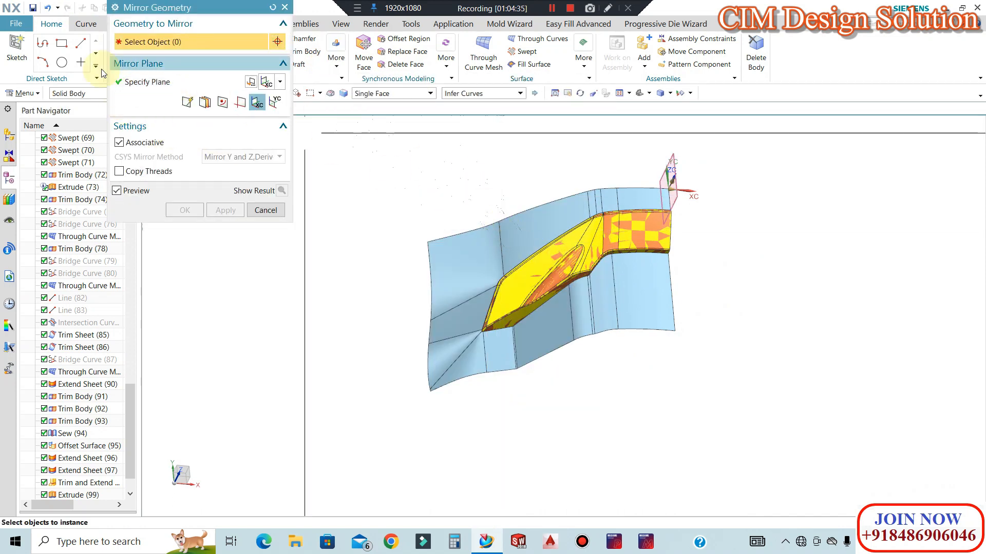
click(83, 94)
click(84, 94)
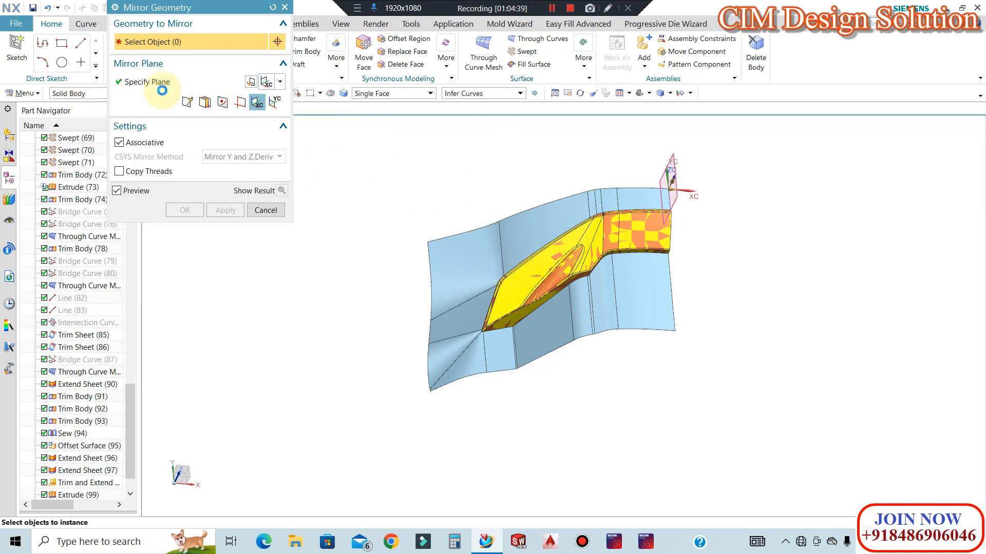
click(66, 96)
click(78, 182)
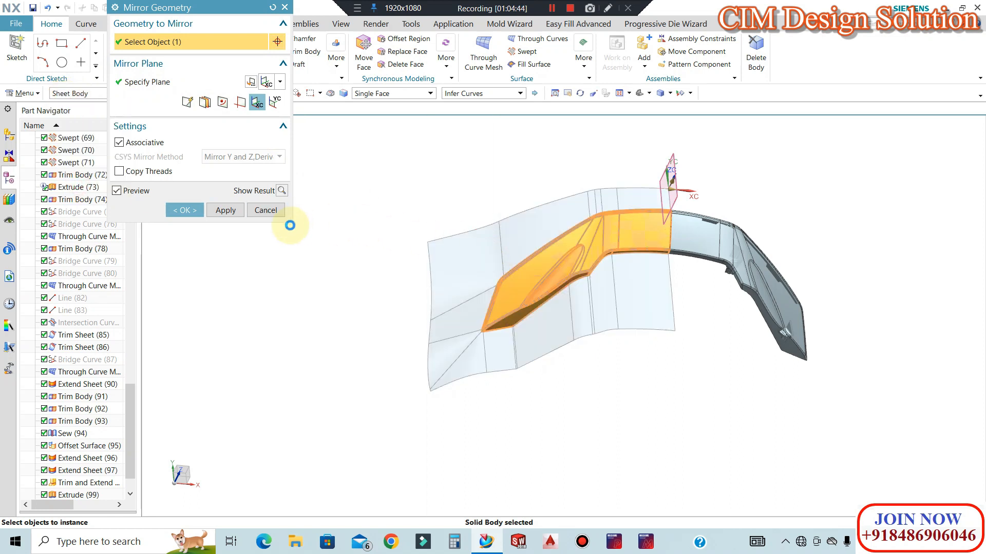
click(188, 210)
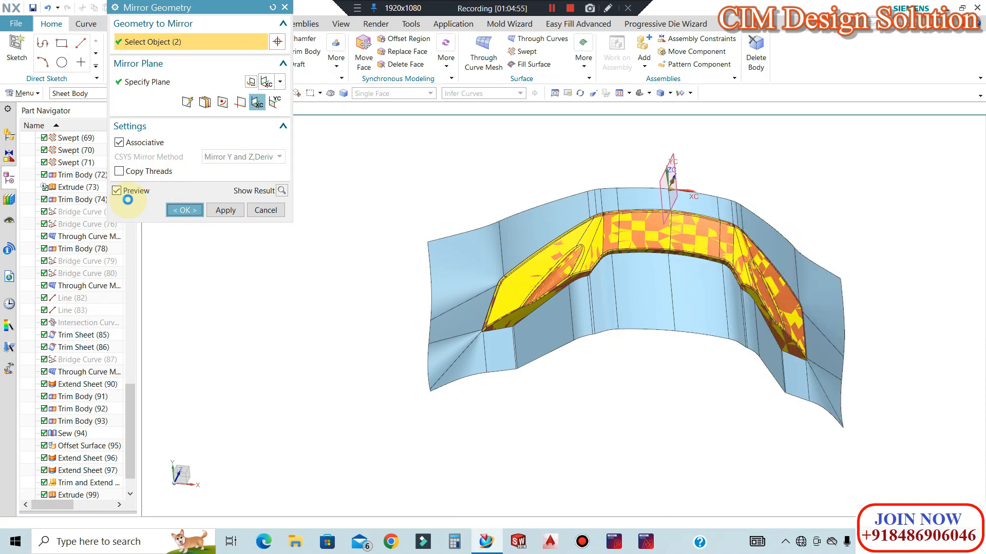
Sew the run-off sheet and its mirrored copy together with a 0.01 tolerance.
middle_drag(559, 277, 565, 133)
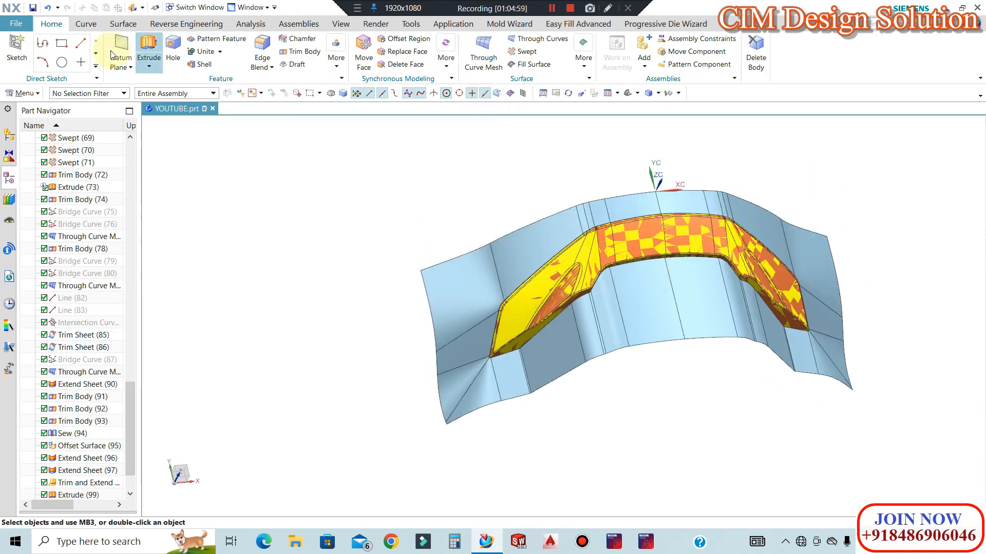
click(122, 25)
click(548, 41)
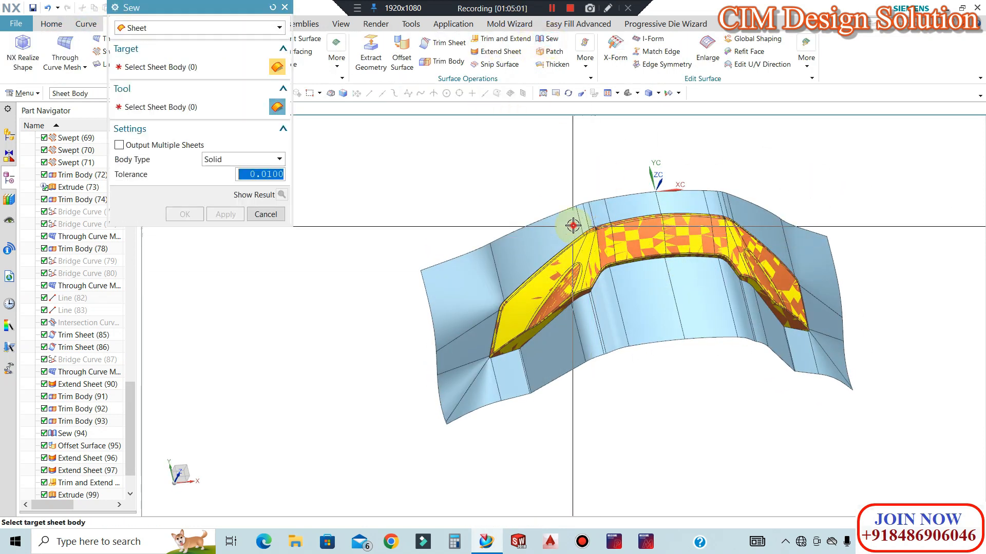
click(729, 206)
click(616, 221)
click(186, 215)
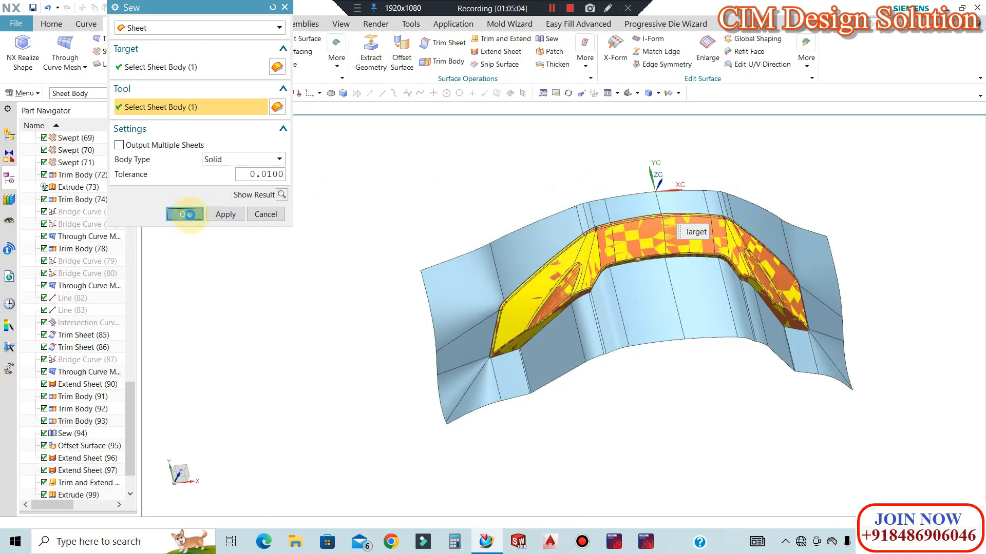
Unite the original and mirrored solid part halves into one body.
click(86, 25)
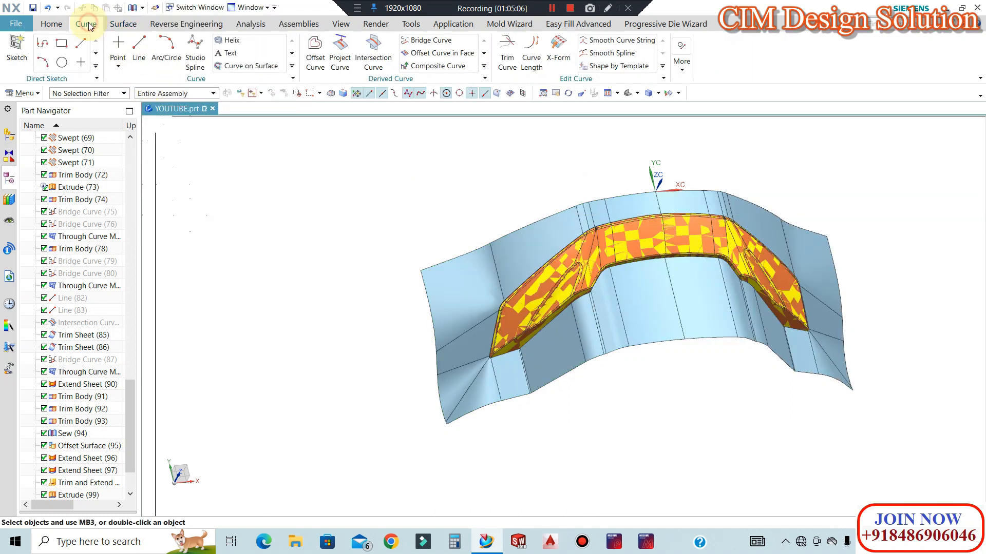
click(52, 24)
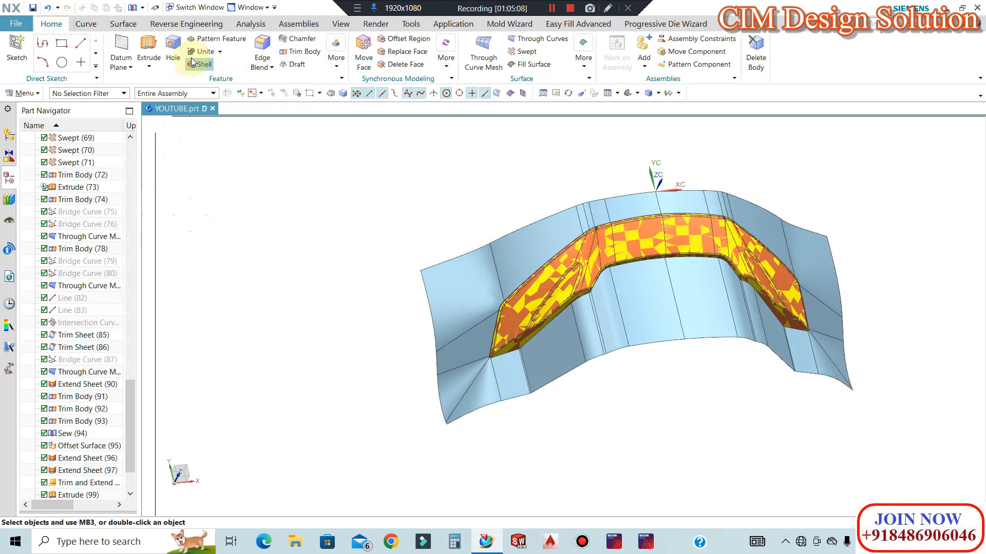
scroll(642, 367, down, 4)
middle_drag(658, 371, 652, 258)
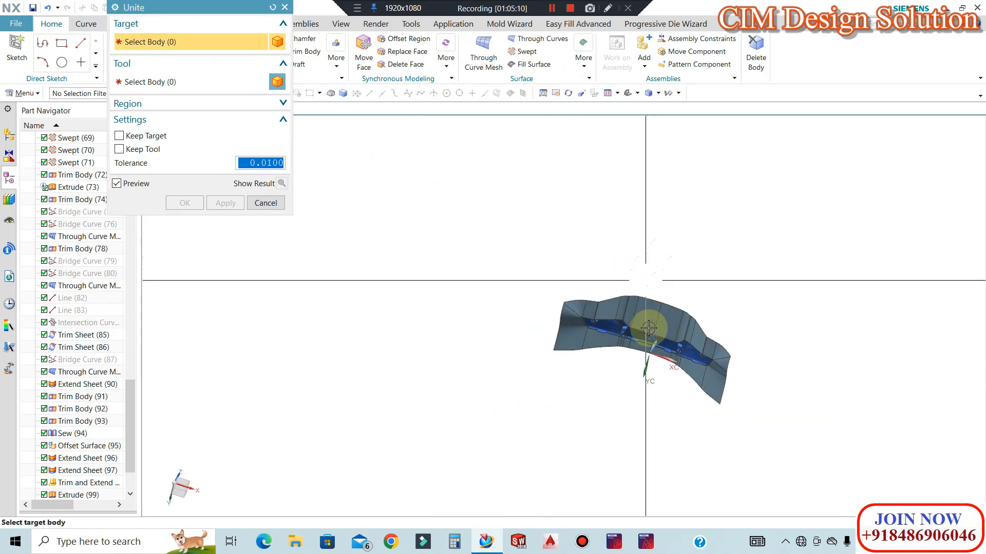
scroll(646, 314, up, 6)
click(575, 336)
click(731, 380)
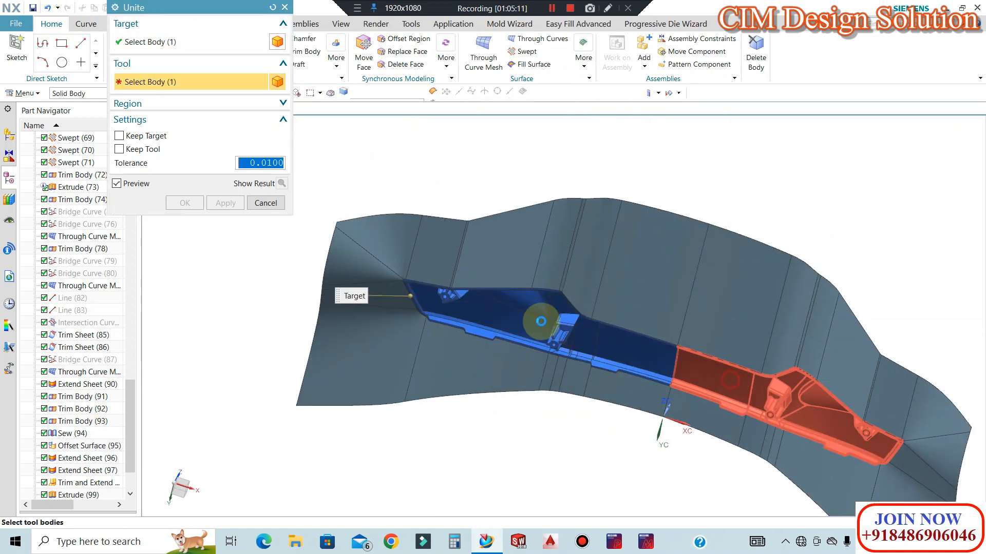
click(184, 203)
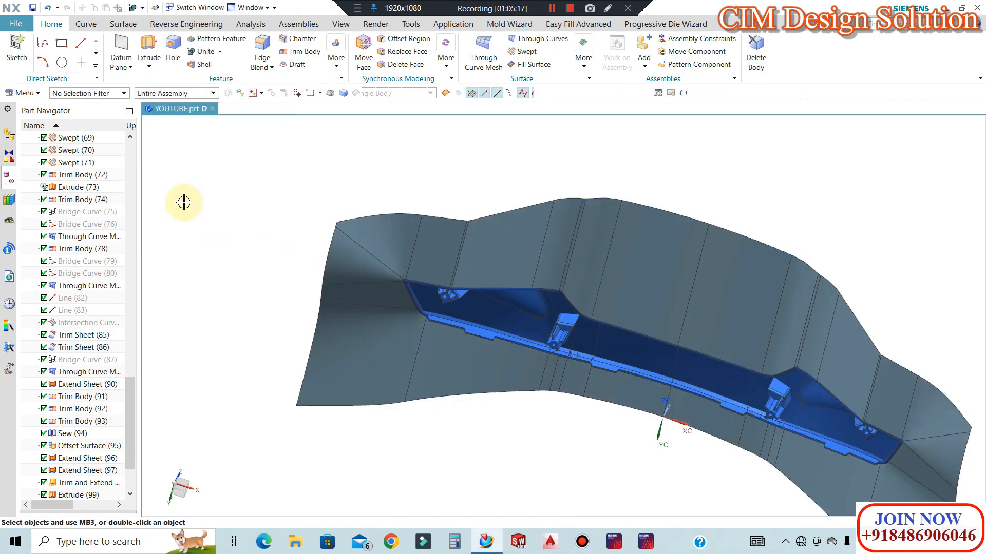
Show the two hidden half sheets that carry the yellow part surface and its surrounding run-off.
middle_drag(447, 271, 642, 287)
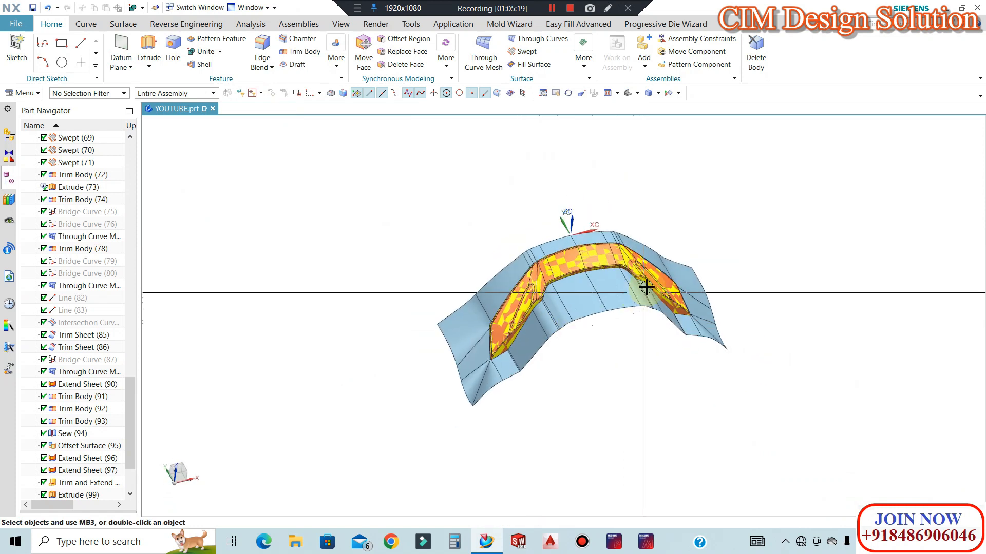
key(ctrl+shift+k)
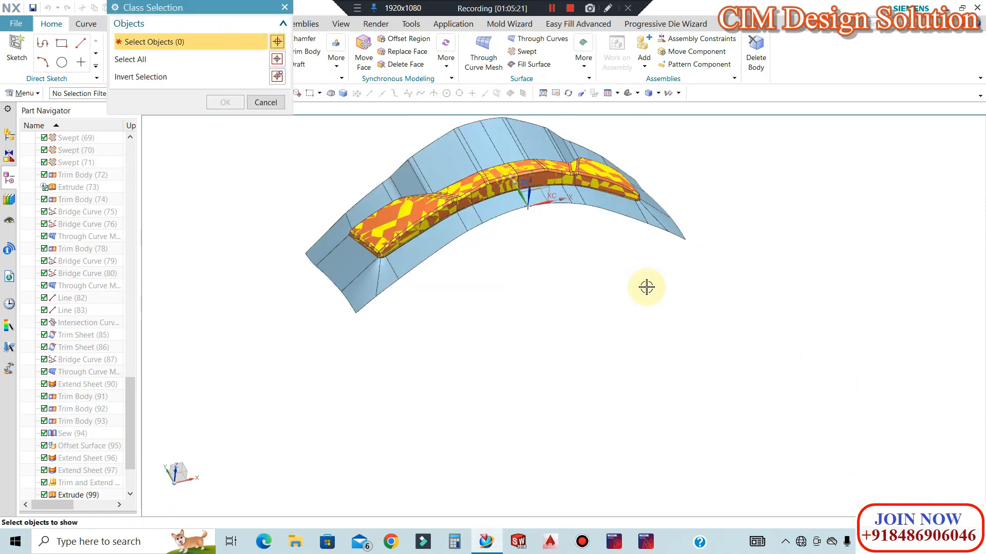
scroll(485, 170, up, 4)
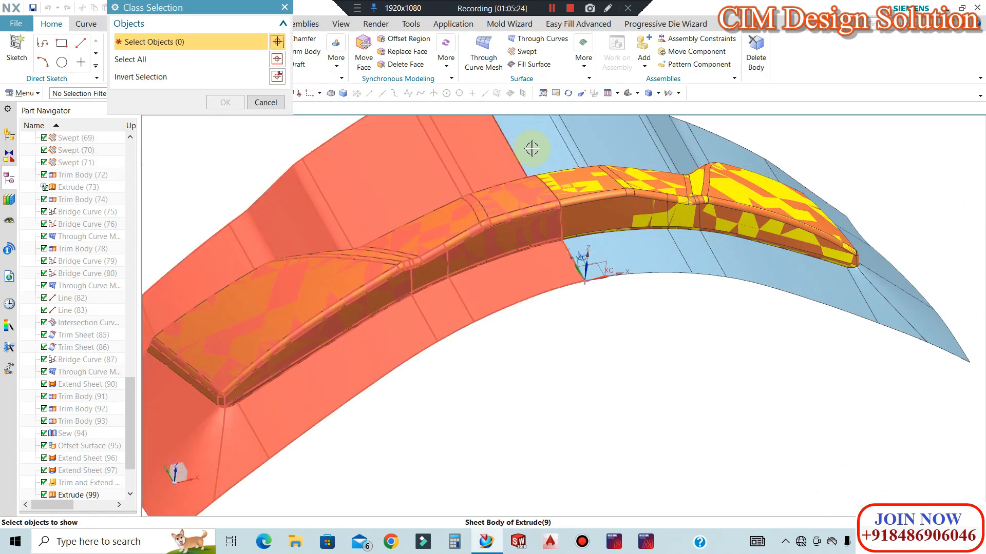
click(548, 157)
click(488, 161)
middle_click(514, 289)
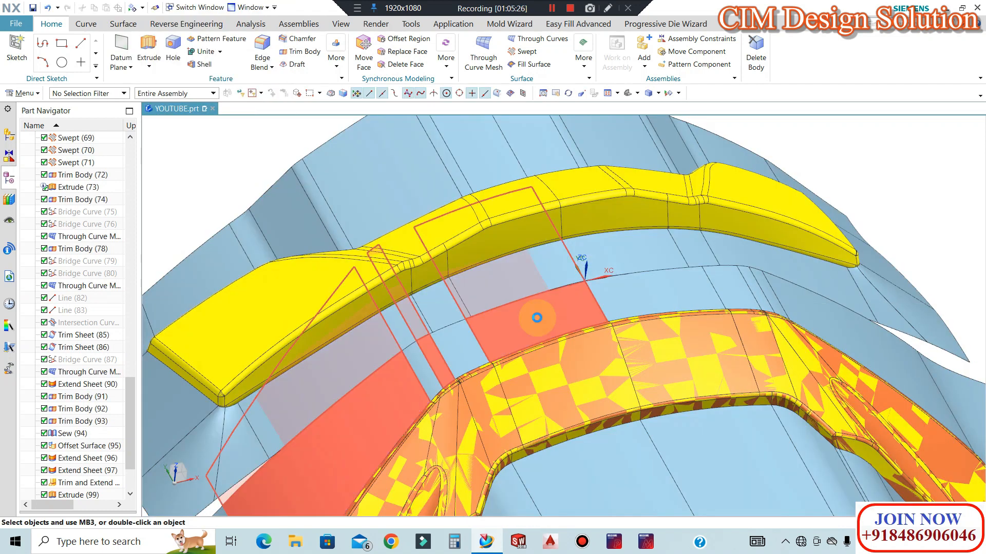
Sew the two newly shown half sheets together with a 0.01 tolerance.
scroll(548, 327, down, 1)
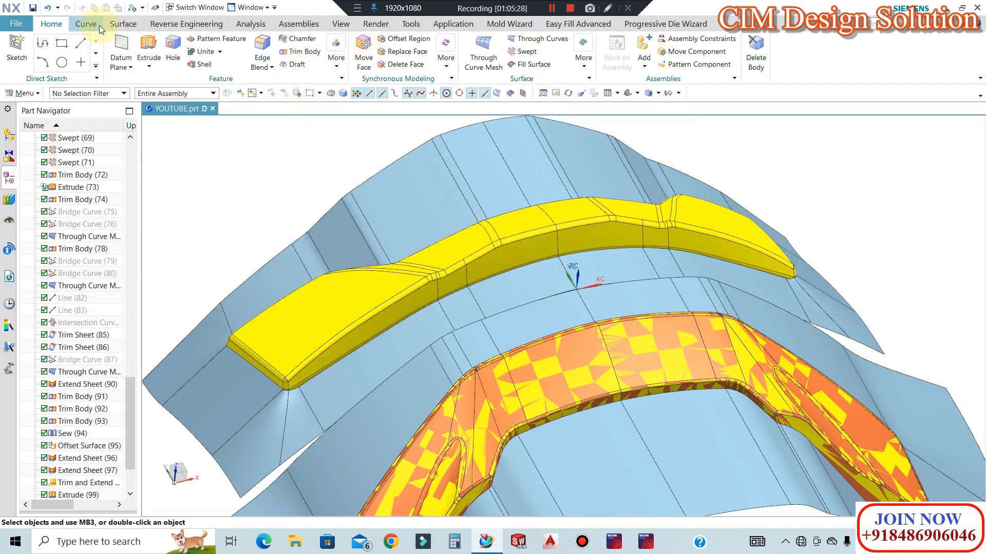
click(123, 25)
click(545, 41)
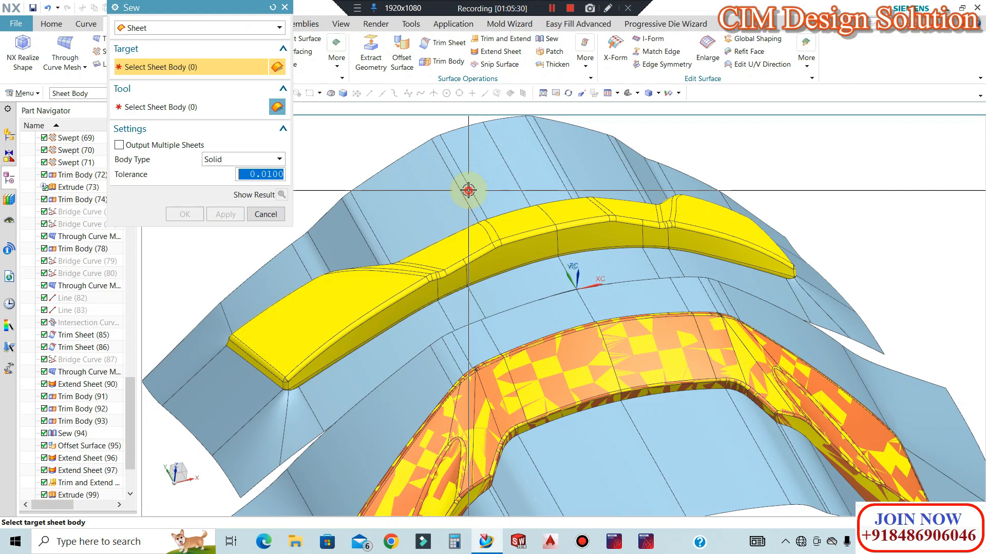
click(545, 158)
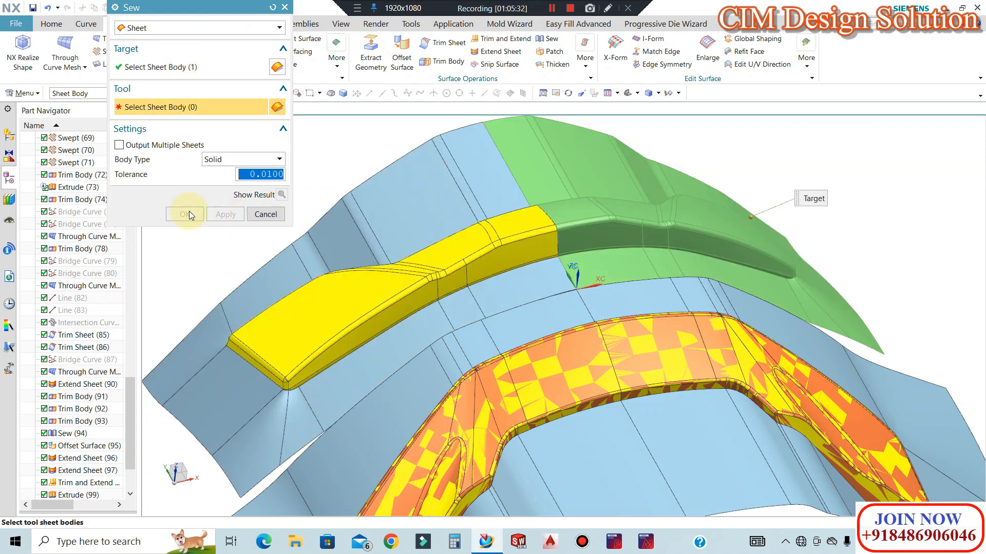
click(491, 174)
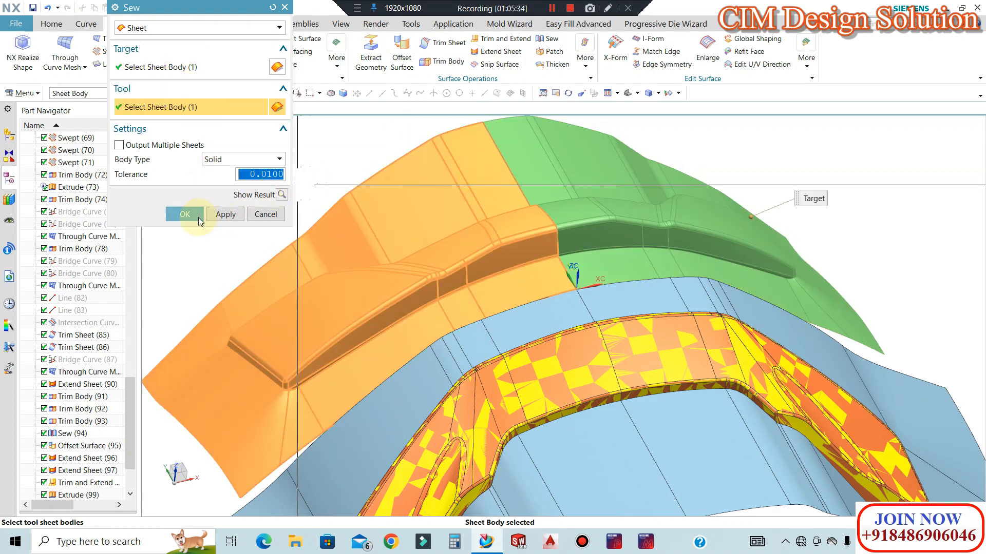
click(185, 215)
Extend the outer edges at both ends of the yellow part's run-off sheet by 50 mm with natural curvature.
middle_drag(528, 192, 449, 275)
key(F8)
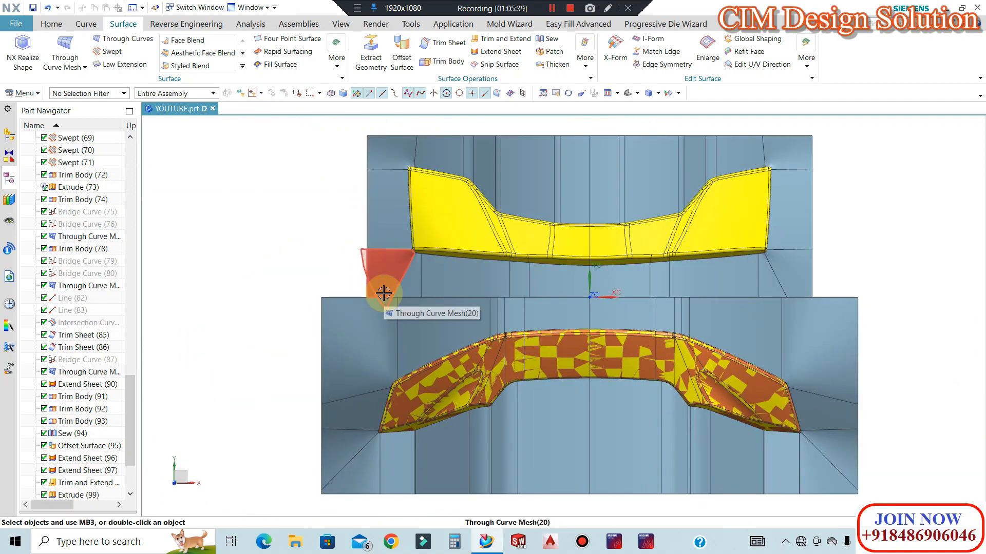
mouse_move(504, 300)
middle_down()
mouse_move(519, 227)
mouse_move(549, 233)
mouse_move(517, 325)
mouse_move(495, 282)
middle_up()
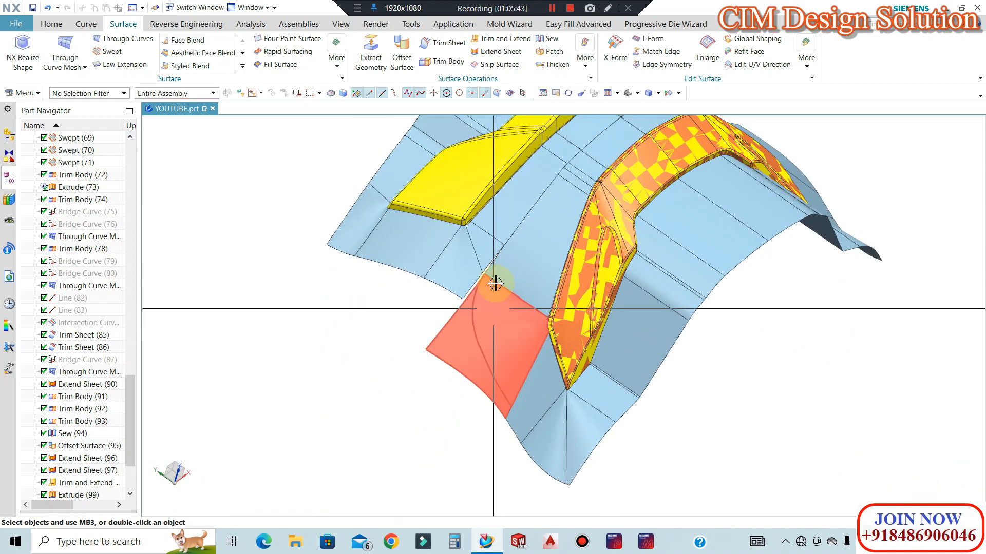
click(489, 52)
click(379, 262)
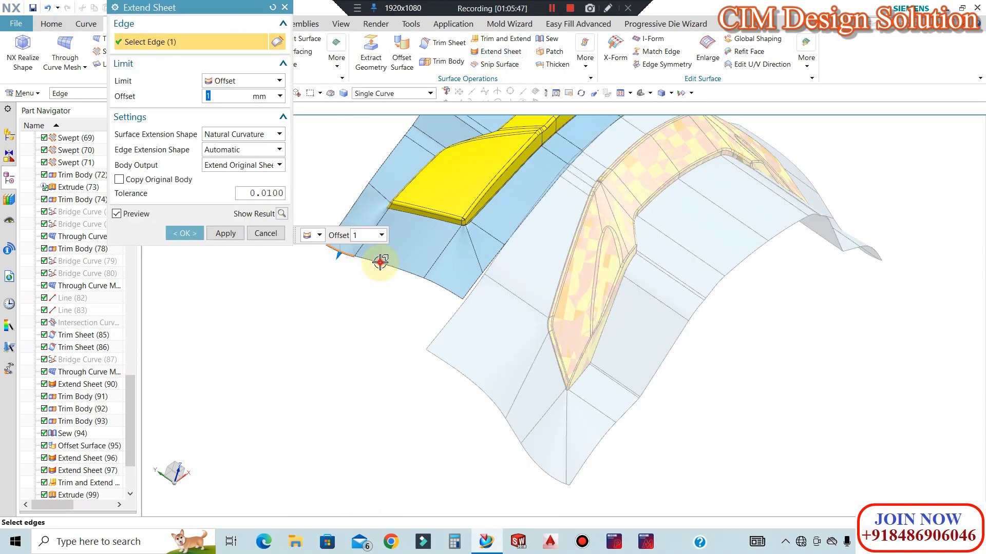
click(439, 284)
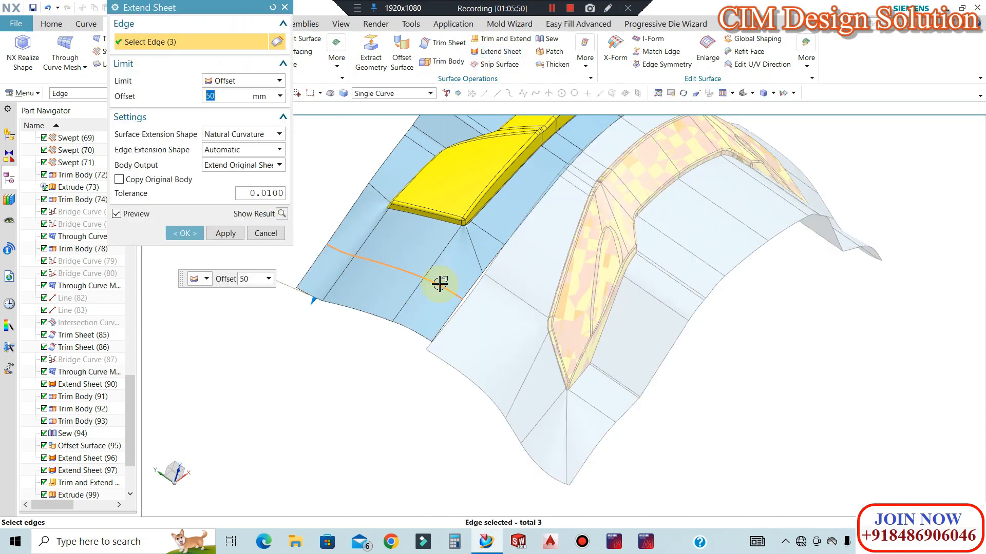
middle_drag(524, 291, 787, 215)
scroll(787, 217, up, 2)
click(791, 226)
click(772, 166)
scroll(770, 170, down, 1)
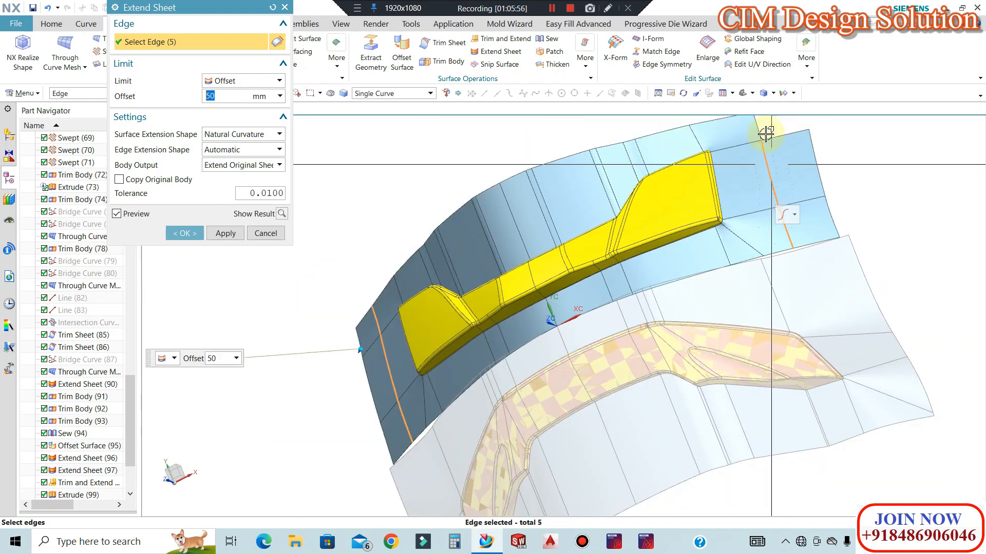
click(184, 233)
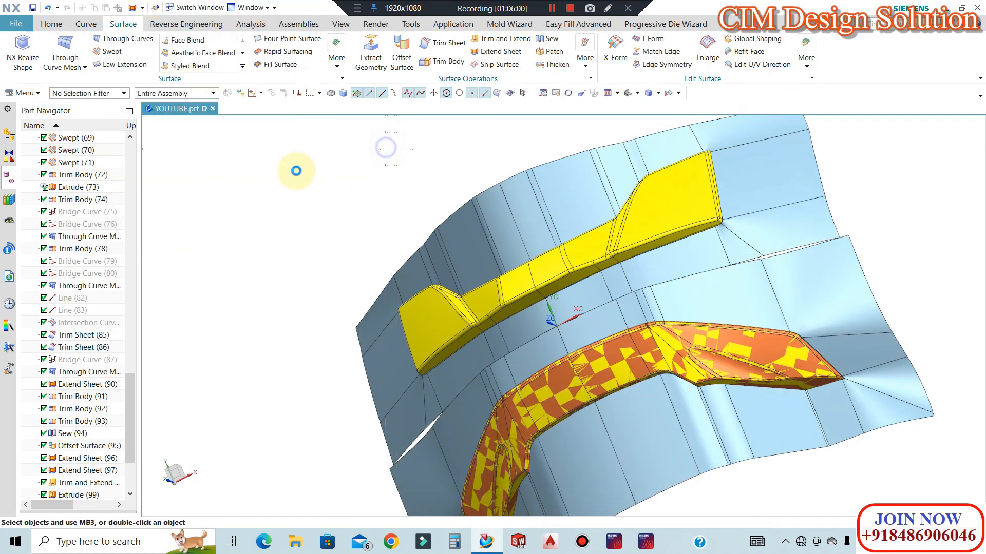
Show the hidden datum coordinate system alongside the two run-off sheets.
key(F8)
scroll(473, 150, down, 1)
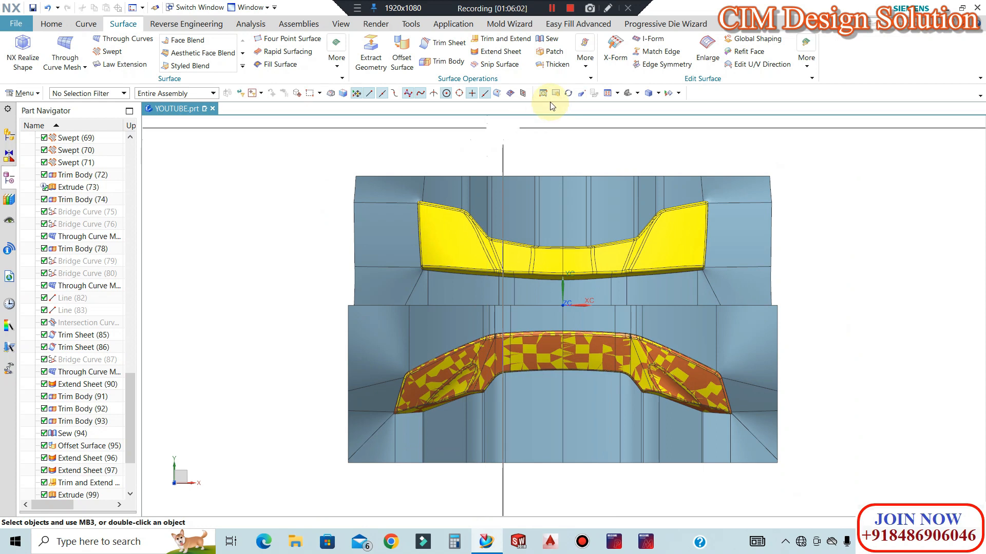
click(445, 62)
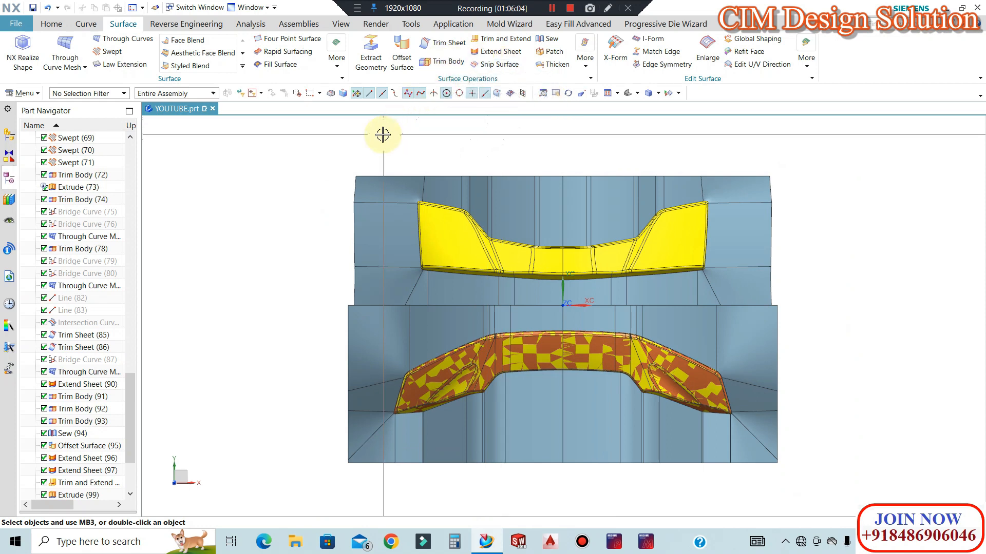
key(ctrl+shift+k)
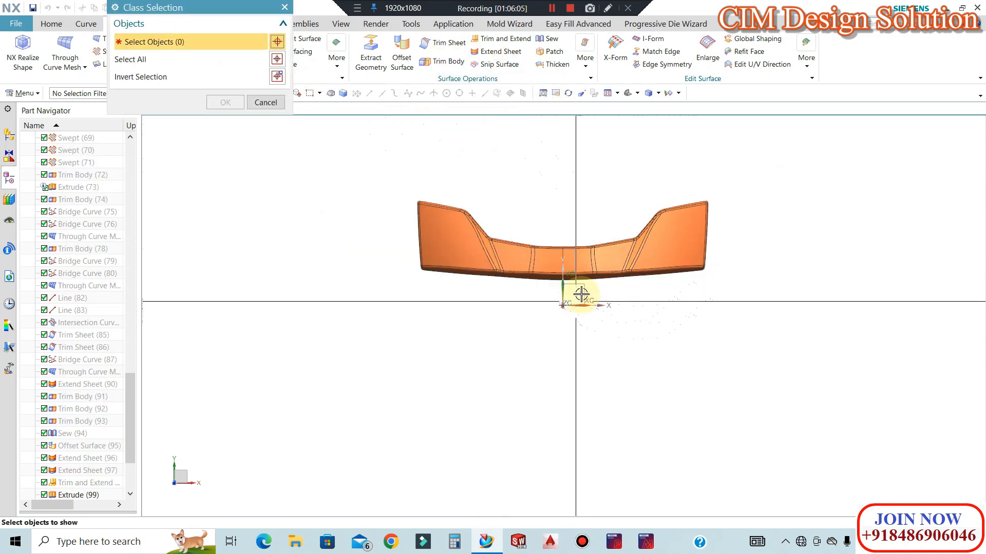
key(Escape)
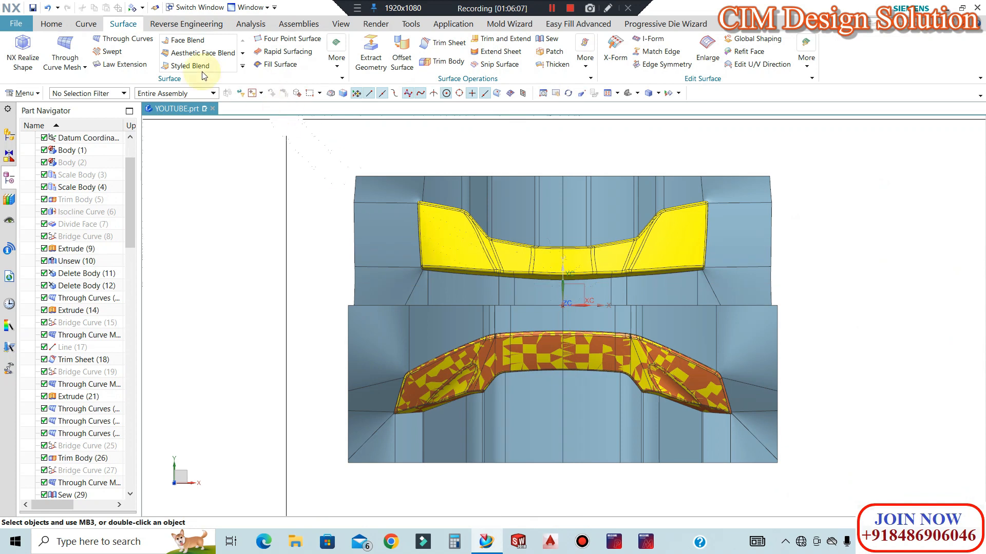
Trim one end of both full-width sheets with a new plane offset -235 mm from the YZ datum plane.
click(434, 65)
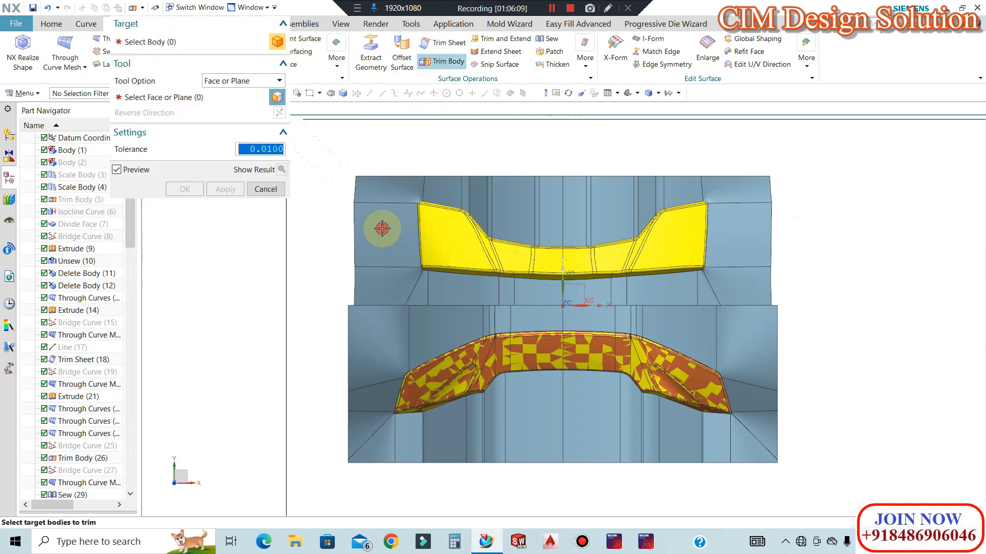
click(378, 229)
click(385, 333)
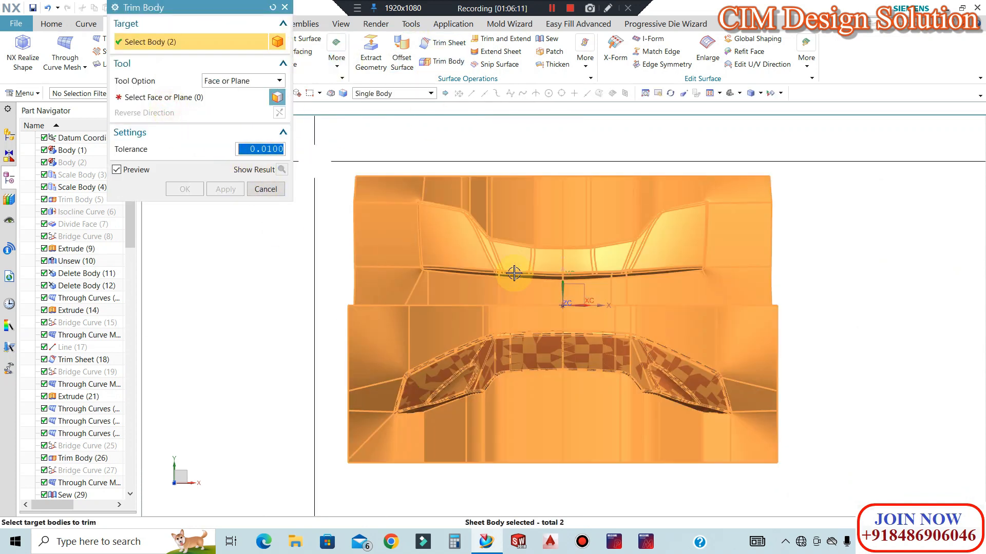
click(216, 98)
click(239, 80)
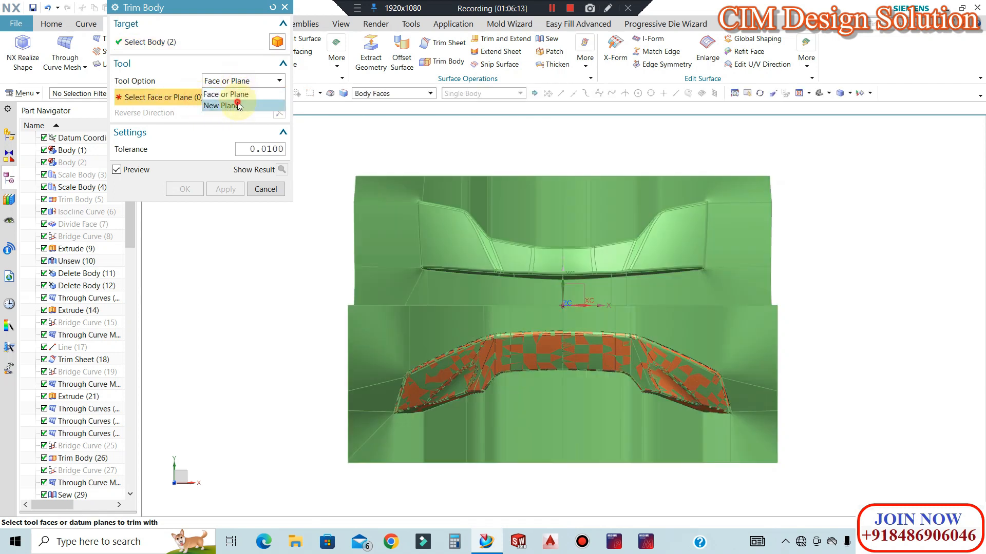
click(237, 105)
click(189, 119)
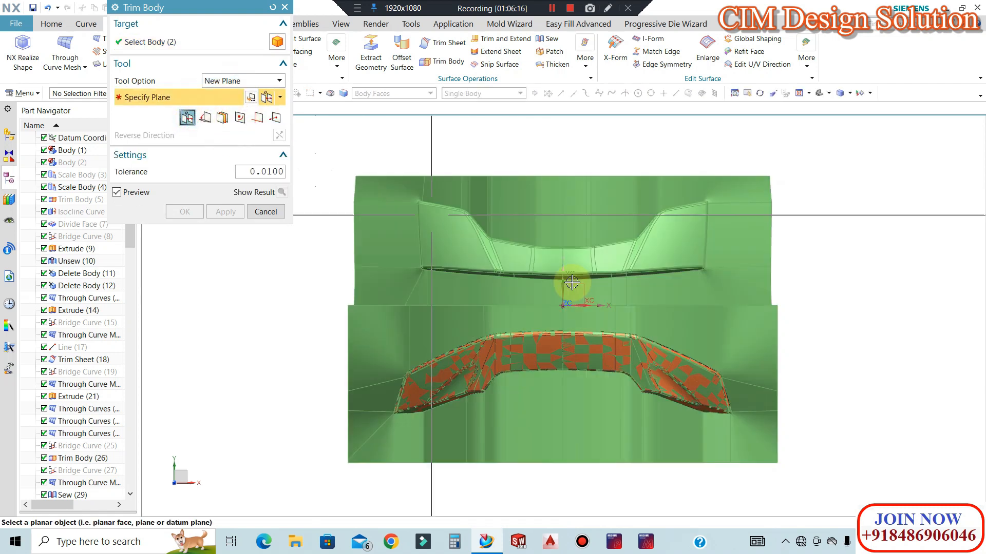
click(580, 306)
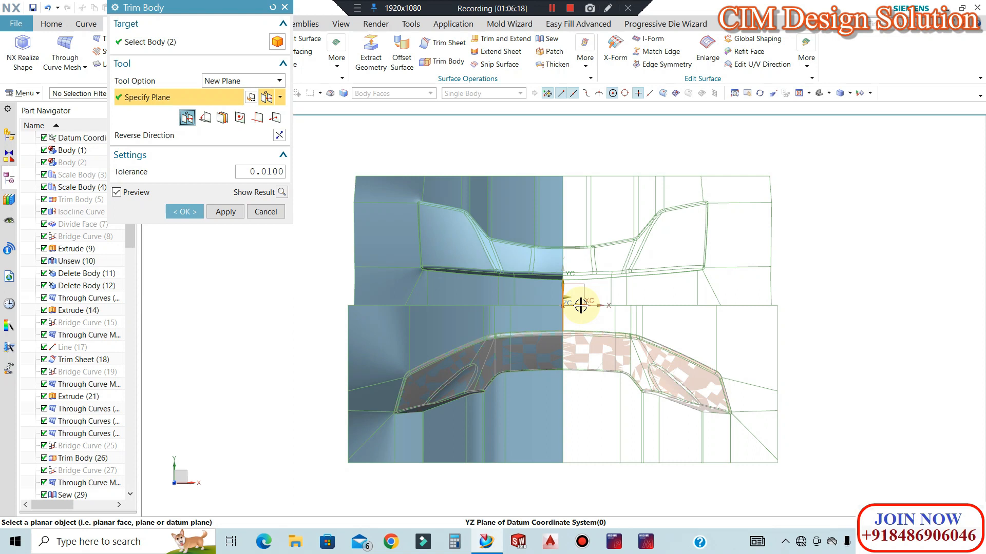
drag(584, 286, 370, 298)
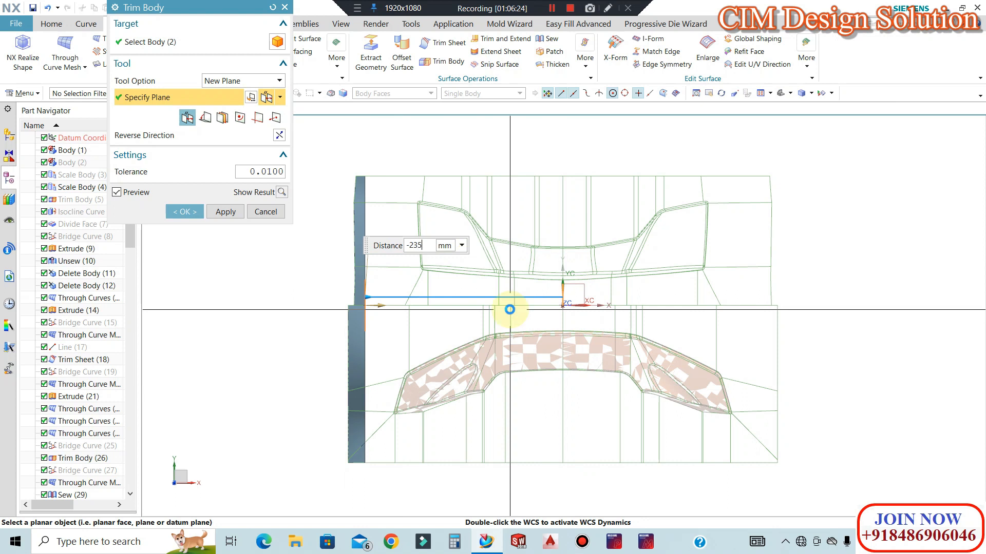
click(225, 212)
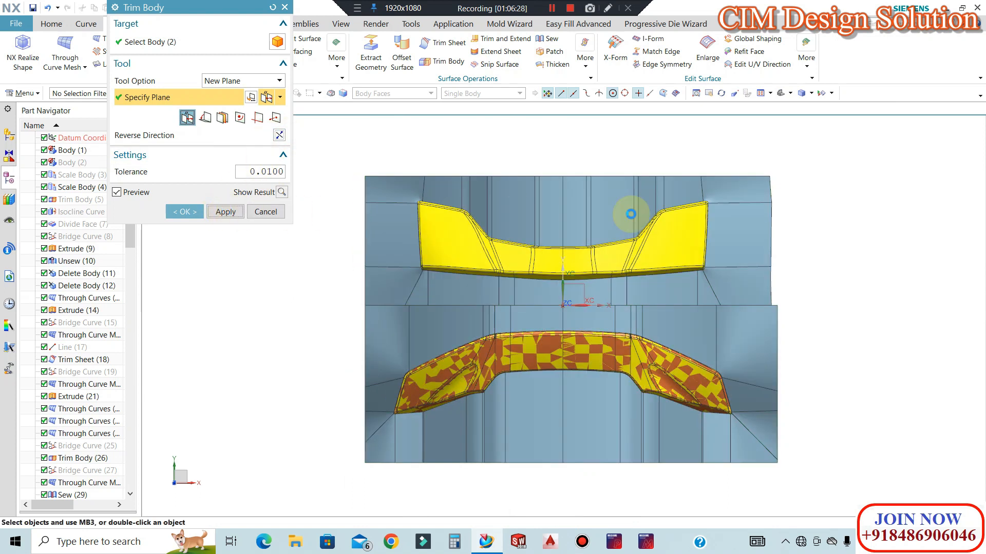
Trim the opposite end of both full-width sheets with a new plane offset 235 mm from the YZ datum plane.
click(734, 330)
click(182, 98)
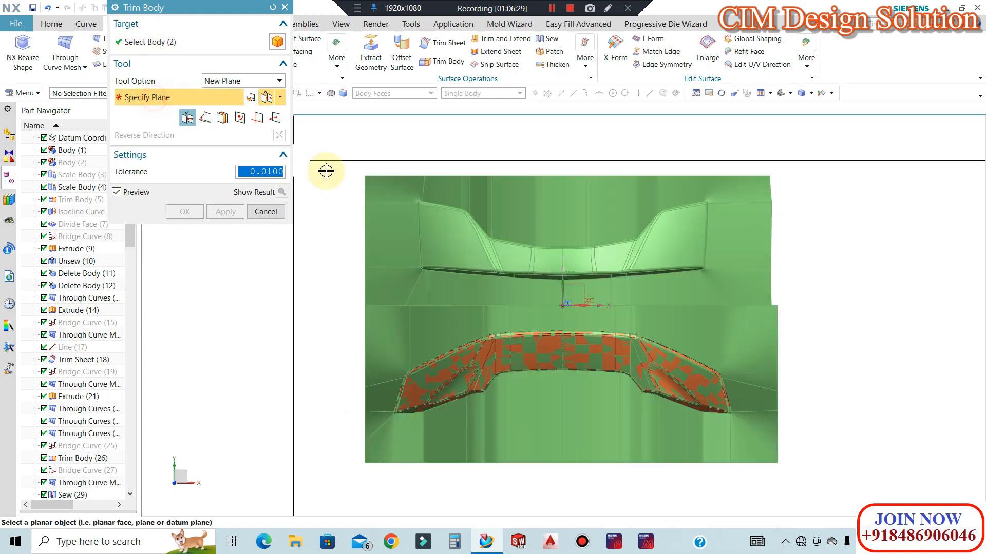
click(563, 295)
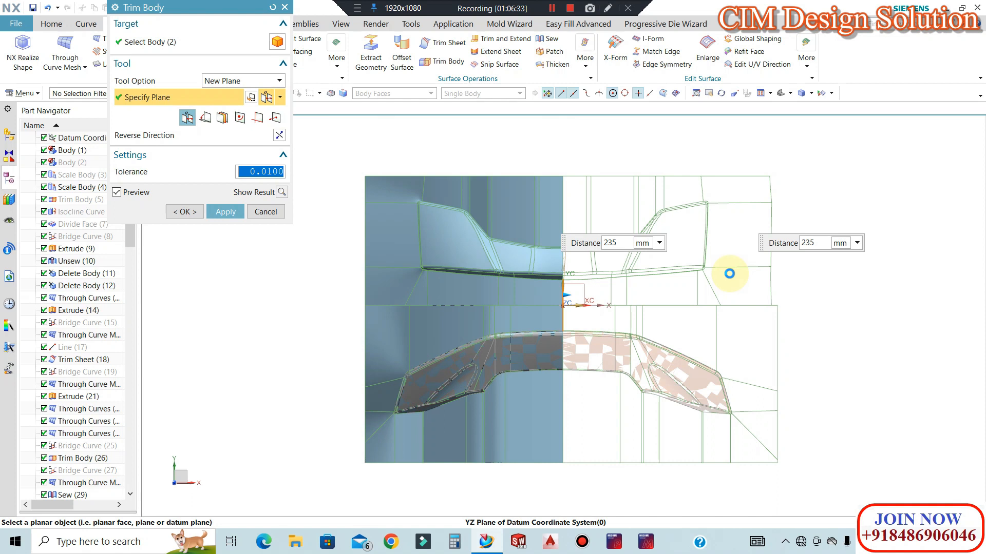
click(186, 211)
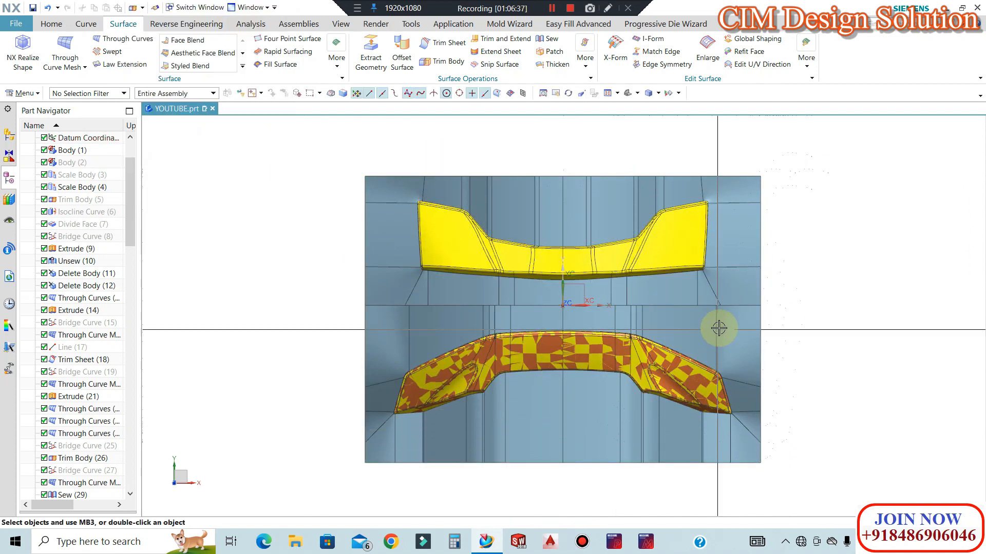
Trim the inner edge of the patterned part's run-off sheet with a plane offset -25 mm from the XZ datum plane.
middle_drag(796, 339, 744, 303)
middle_drag(898, 172, 850, 228)
scroll(649, 231, up, 4)
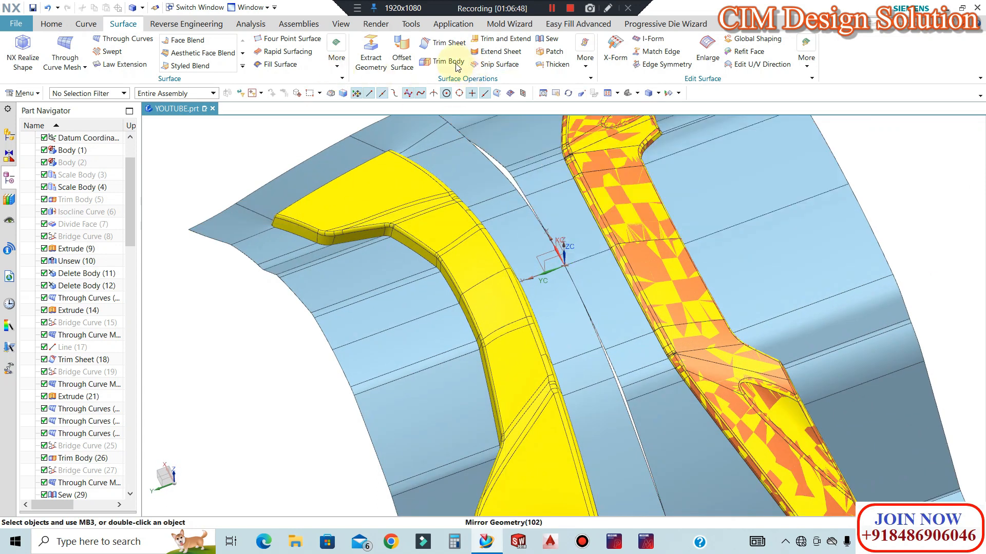
click(524, 160)
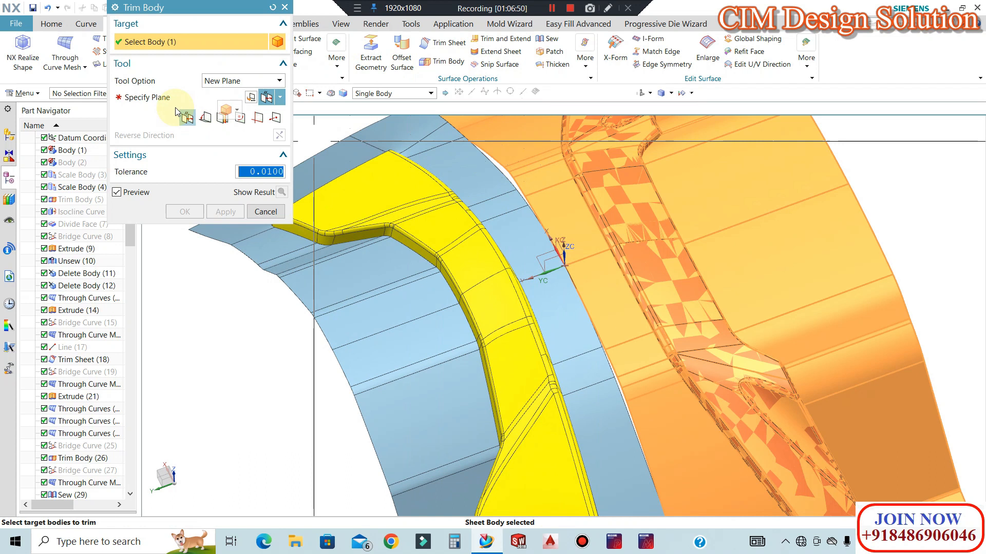
click(564, 244)
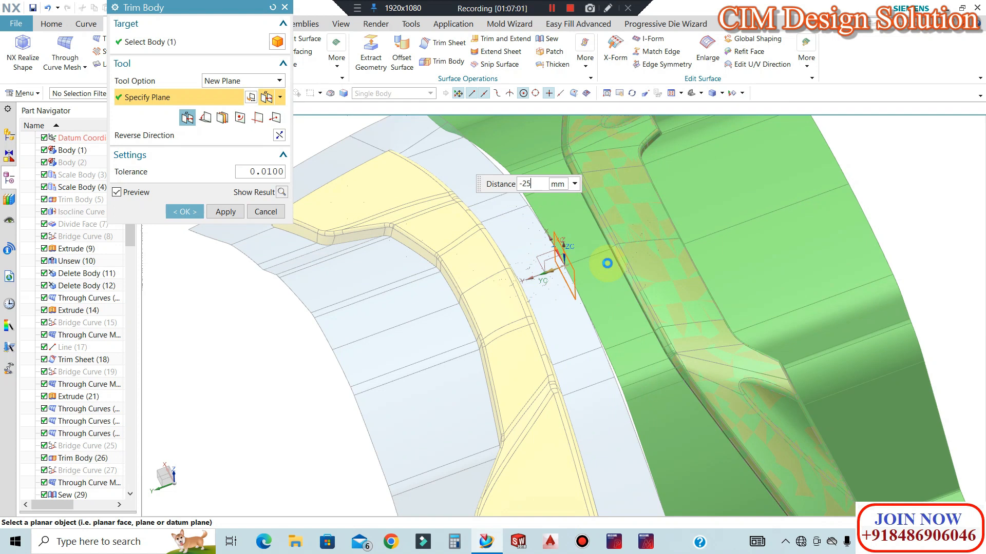
key(Return)
click(215, 212)
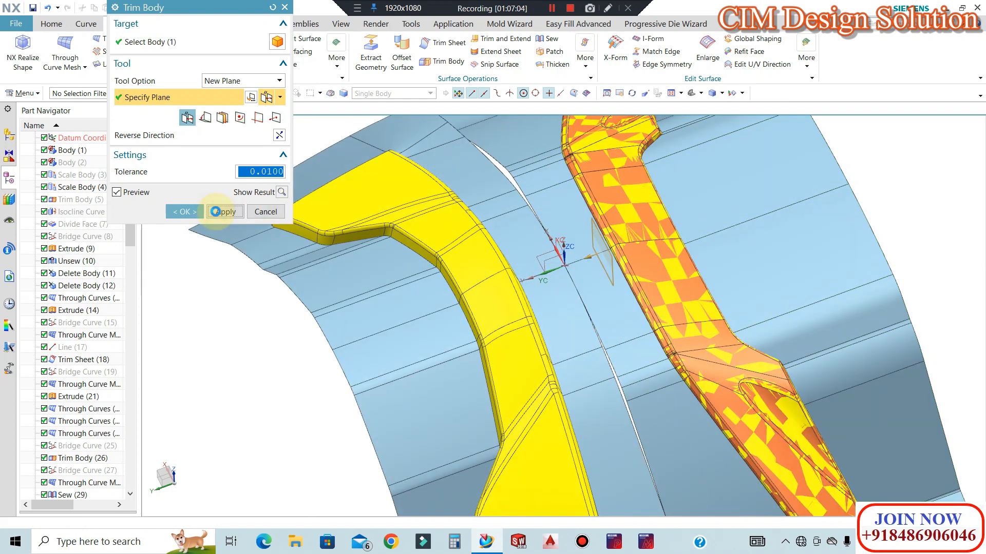
Trim the inner edge of the yellow part's run-off sheet at 25 mm from the XZ datum plane, keeping the part side.
click(480, 165)
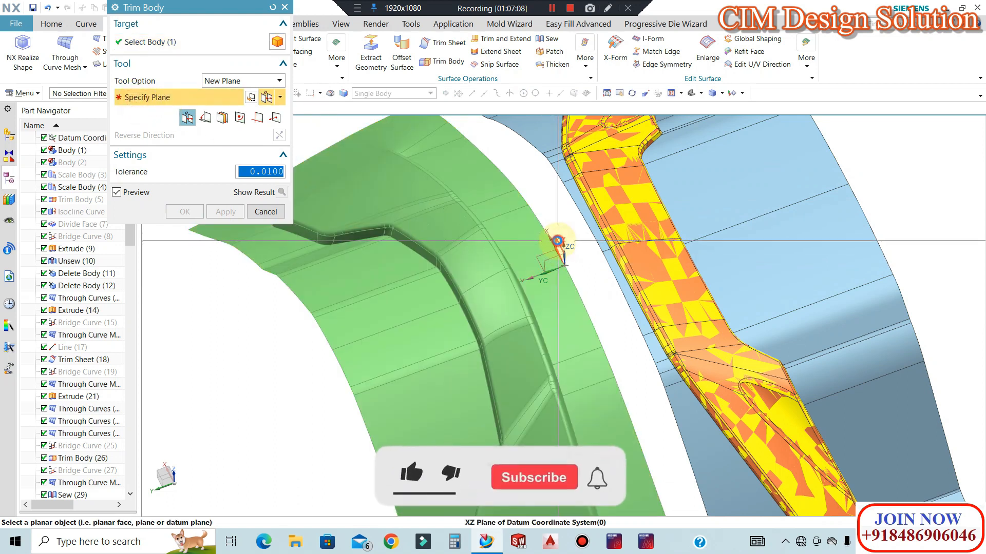
click(558, 241)
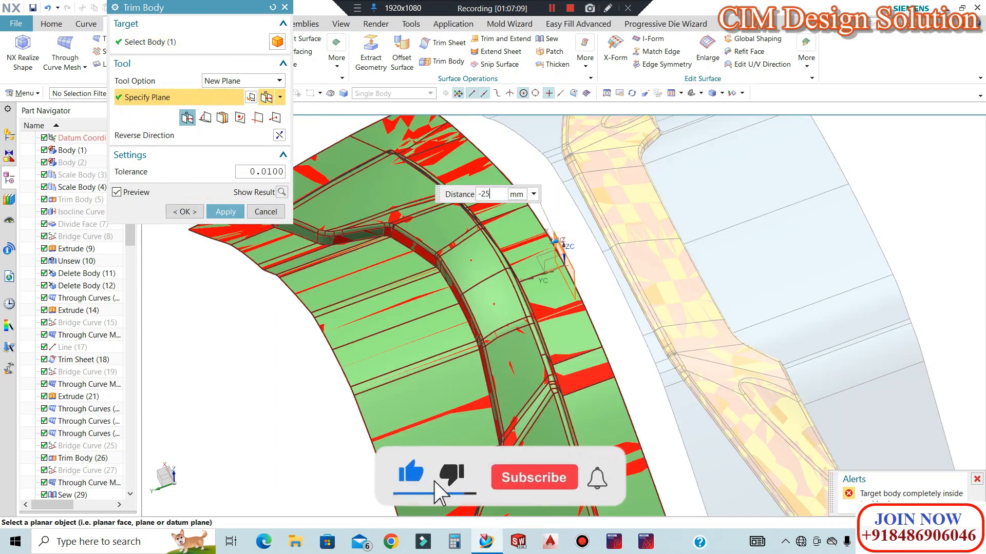
key(Return)
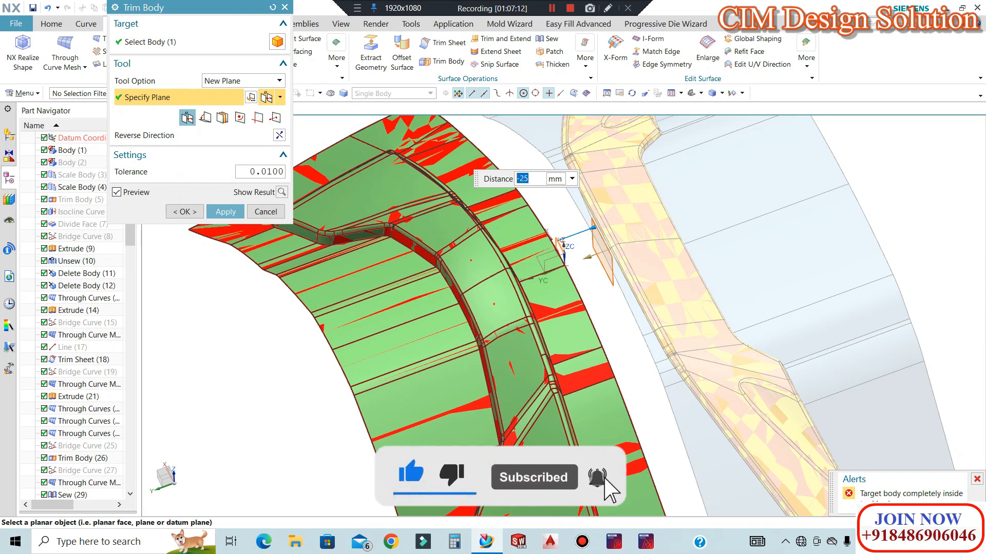
click(279, 135)
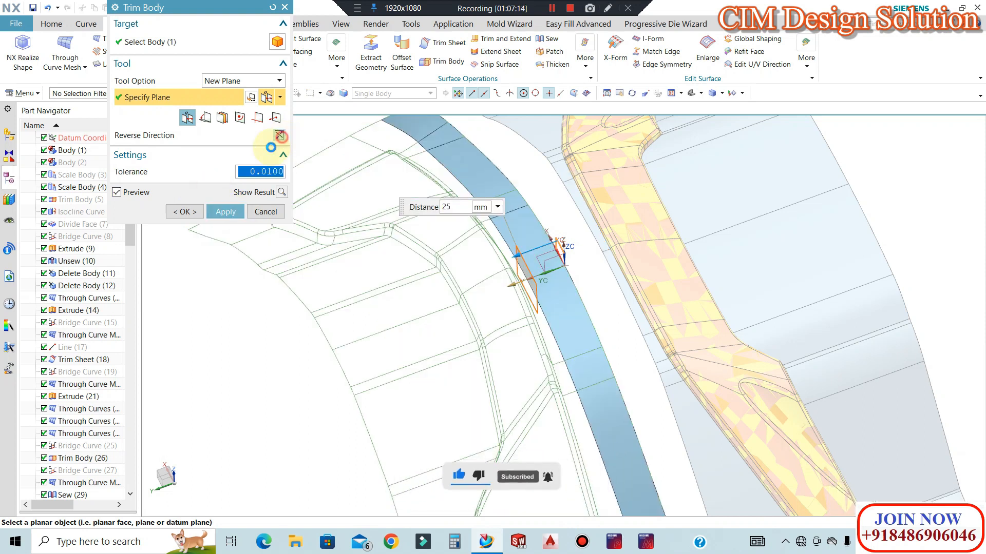
click(184, 211)
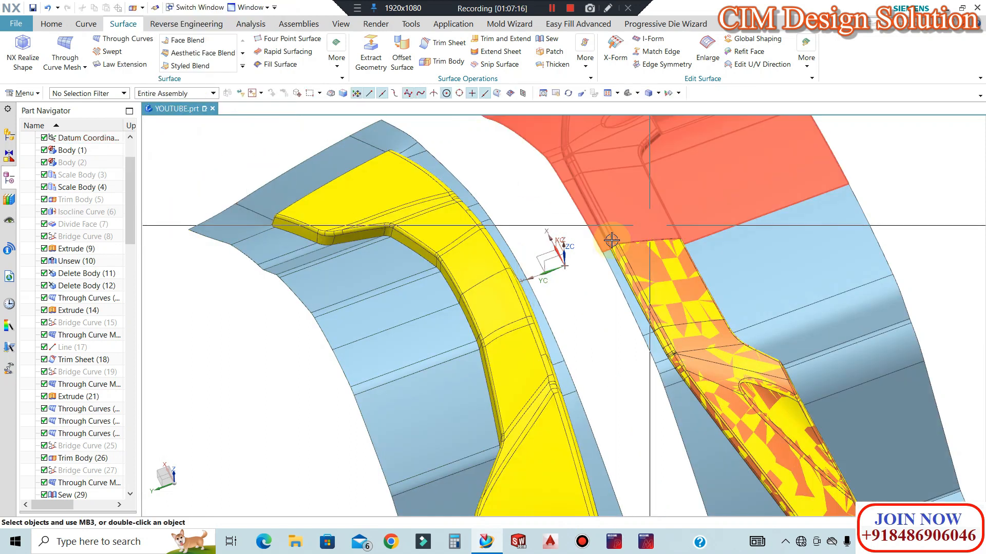
Bridge the gap near the datum origin with a G1 tangent curve joining the facing edges of the two run-off sheets.
scroll(585, 249, down, 6)
mouse_move(571, 261)
middle_down()
mouse_move(574, 293)
mouse_move(580, 269)
middle_up()
scroll(587, 265, up, 6)
scroll(587, 265, up, 4)
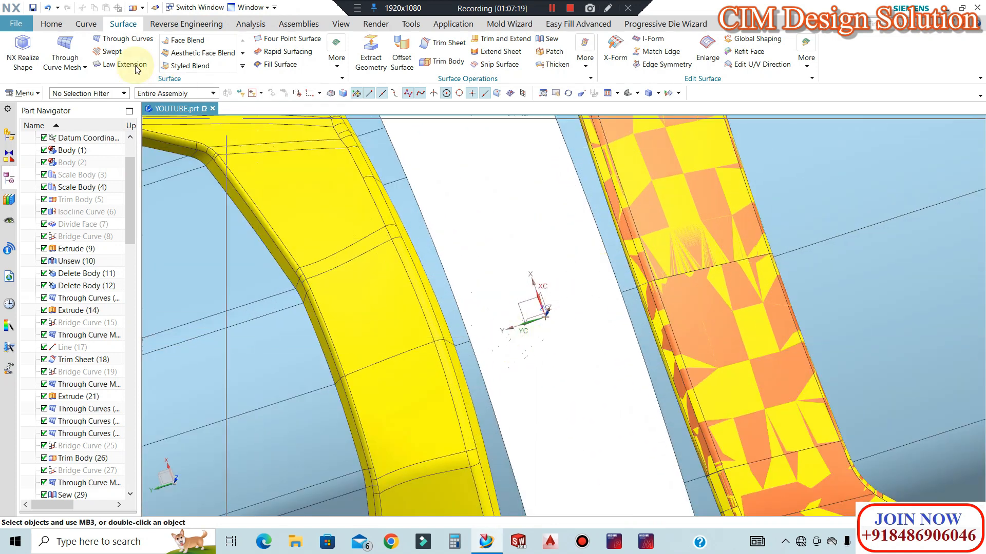
click(86, 24)
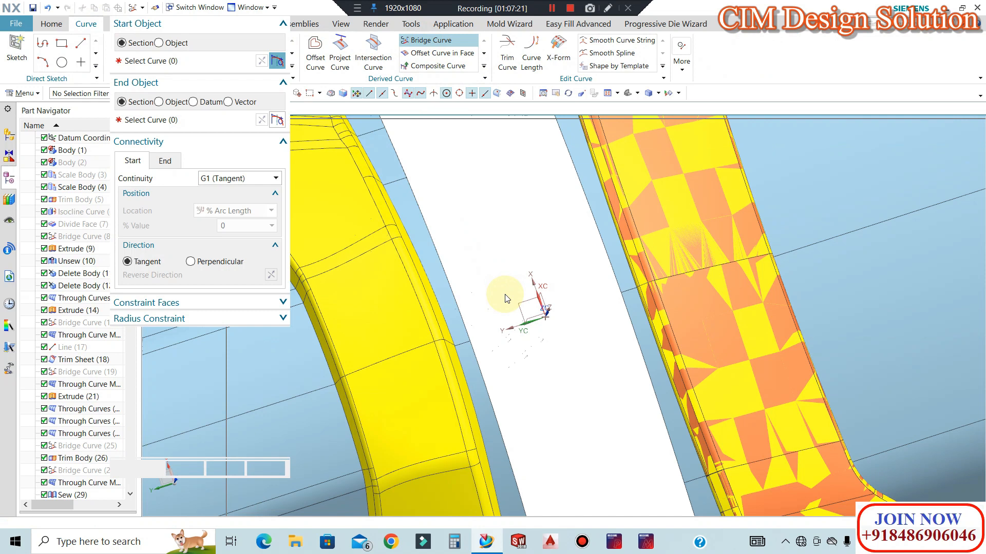
scroll(478, 337, up, 2)
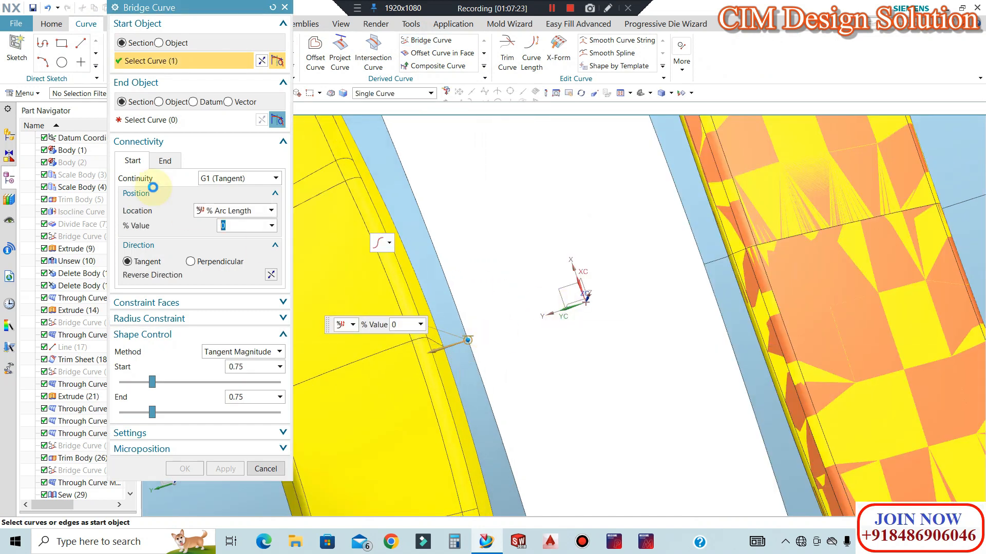
click(143, 120)
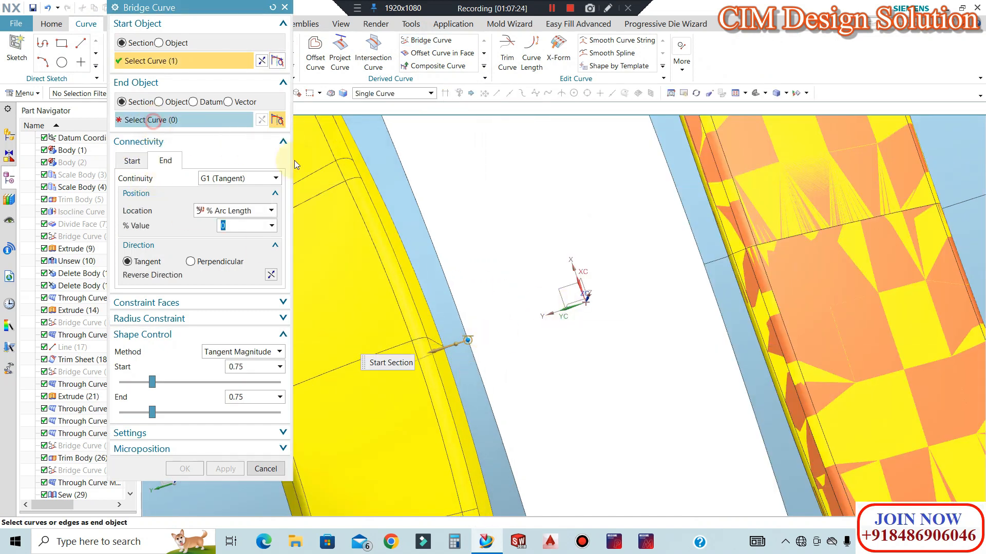
click(715, 262)
click(226, 468)
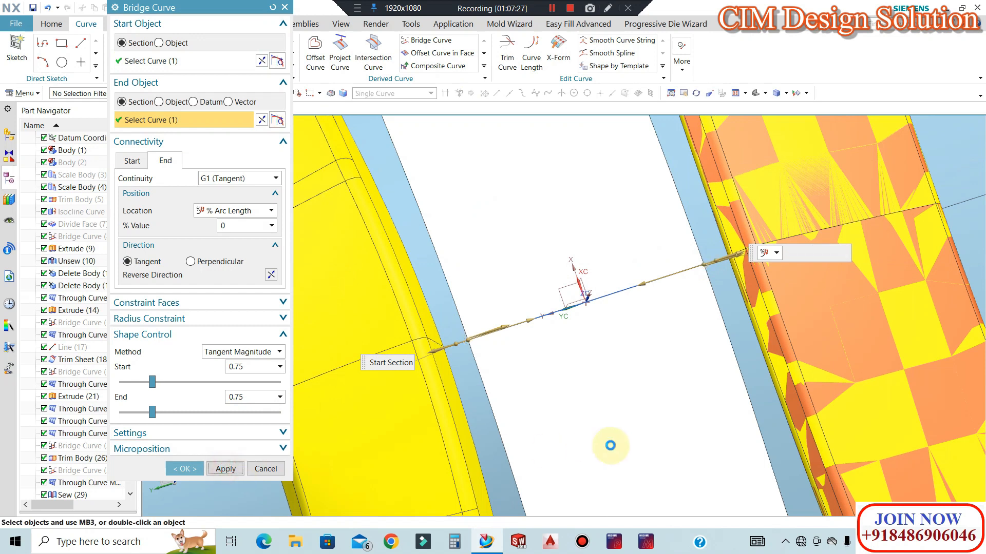
Bridge the end of the gap with a G1 tangent curve joining the outer end edges of the two run-off sheets.
scroll(641, 447, down, 6)
scroll(529, 164, up, 4)
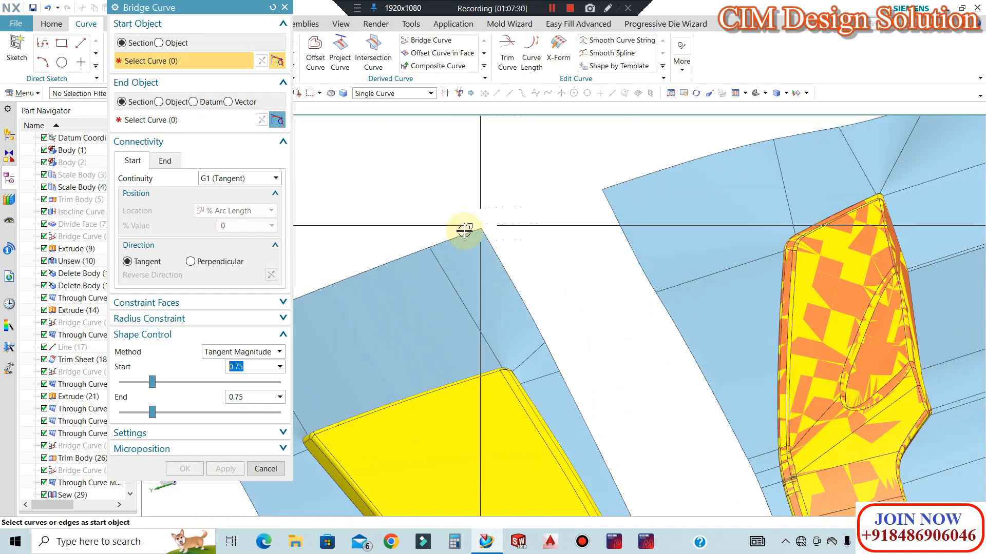
click(161, 117)
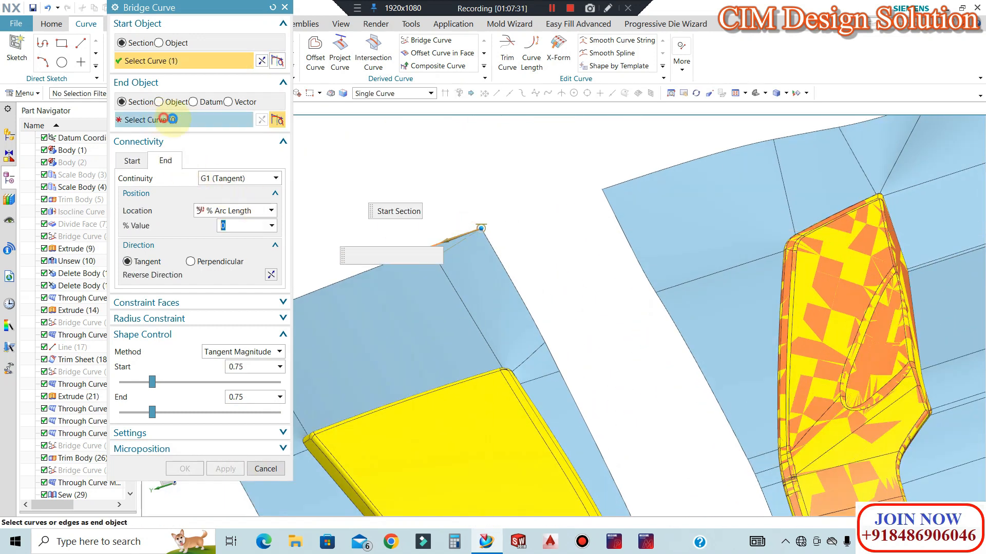
click(623, 179)
click(230, 470)
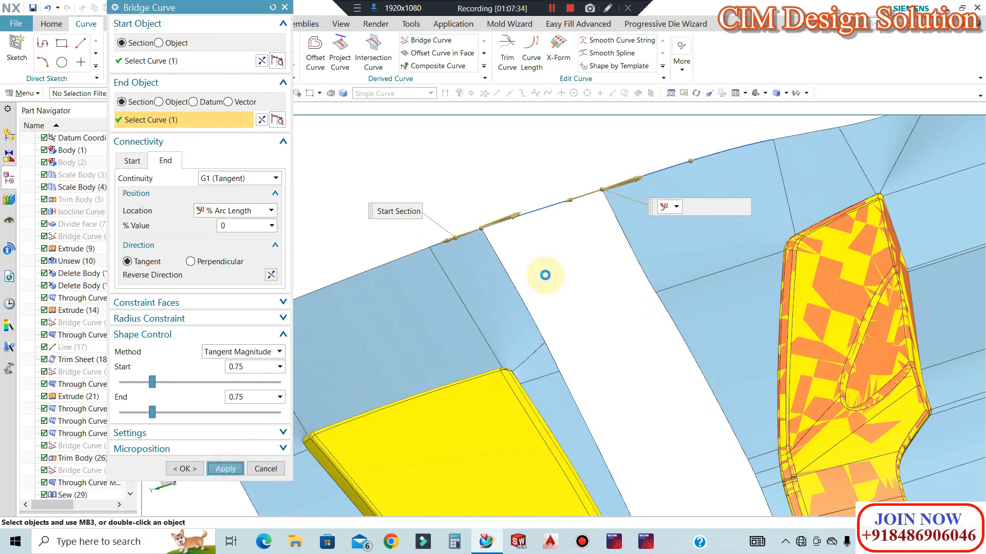
scroll(539, 241, down, 4)
key(Escape)
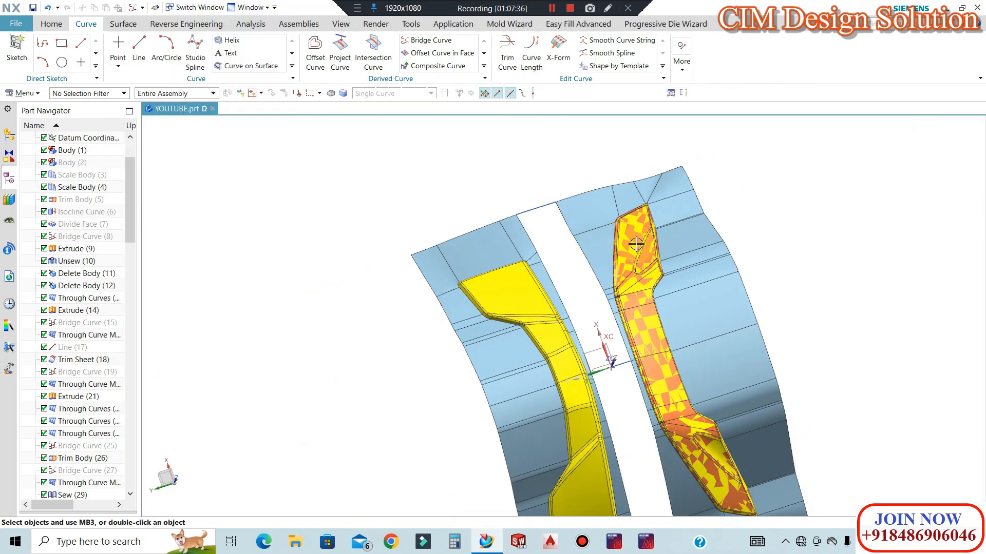
Start a Through Curve Mesh surface with the two bridge curves at the ends of the gap as separate primary curves.
middle_drag(548, 282, 538, 270)
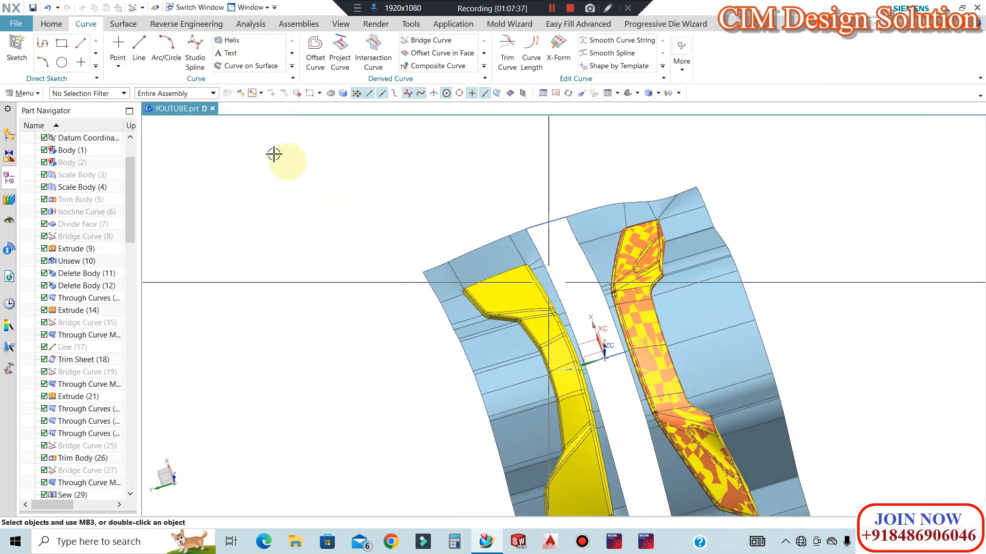
click(63, 24)
click(113, 25)
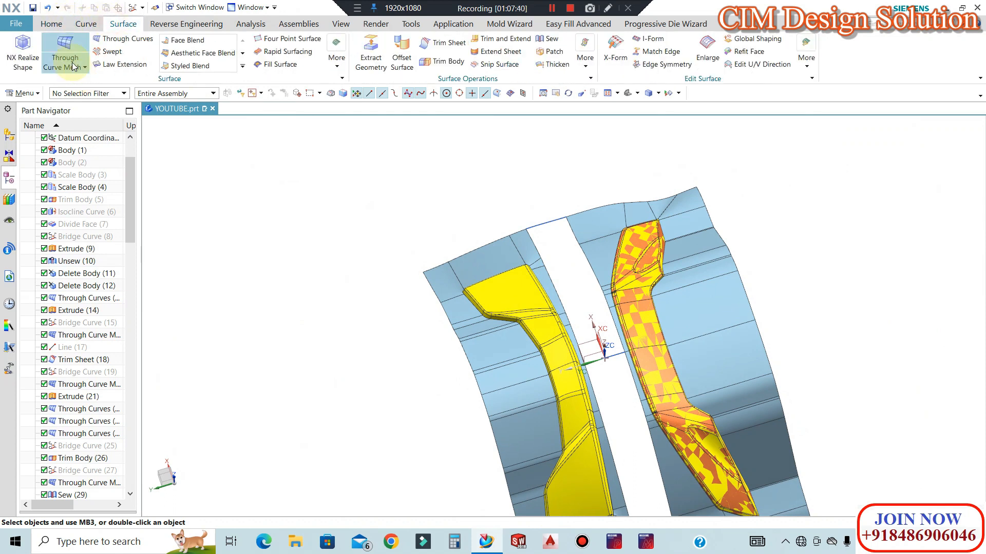
click(73, 51)
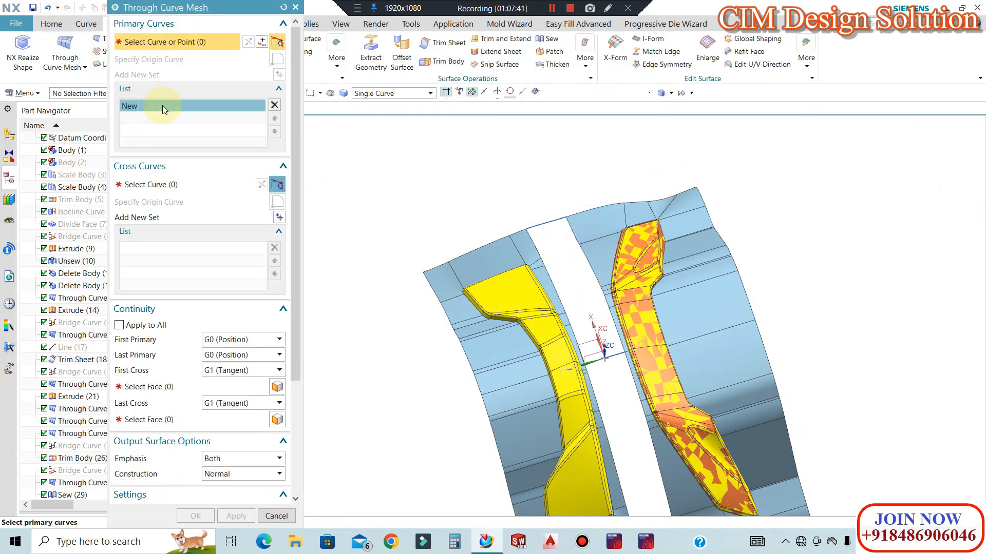
scroll(573, 211, up, 3)
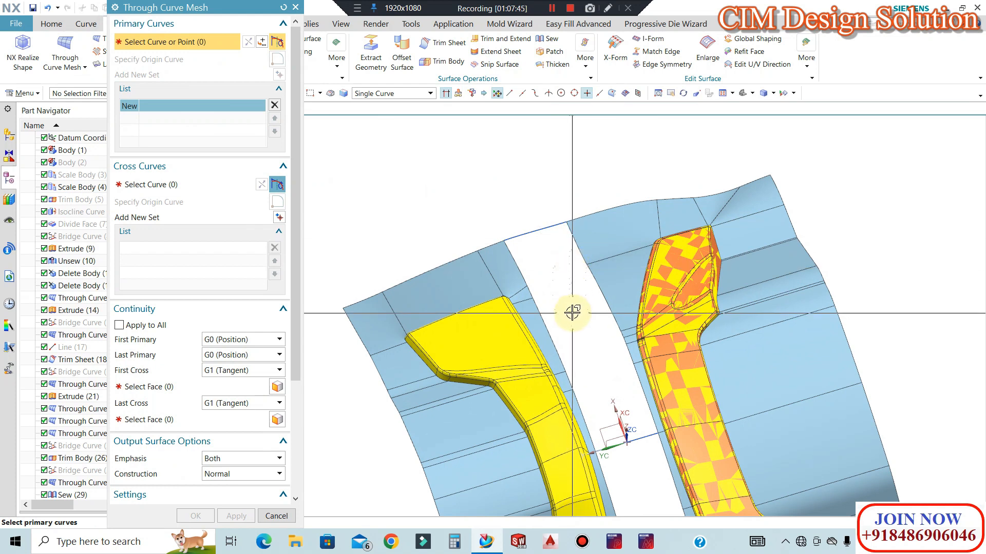
scroll(500, 279, up, 5)
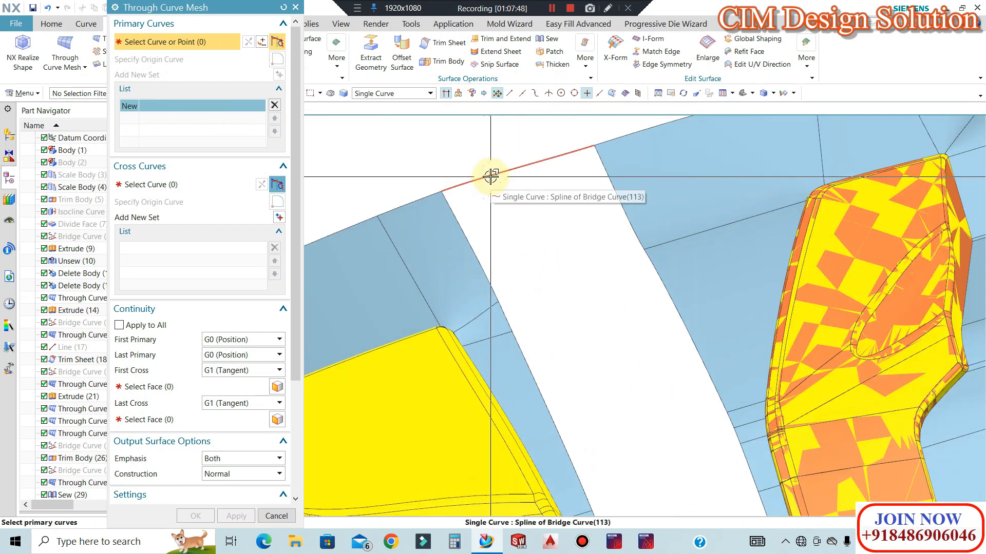
click(492, 175)
scroll(523, 192, down, 2)
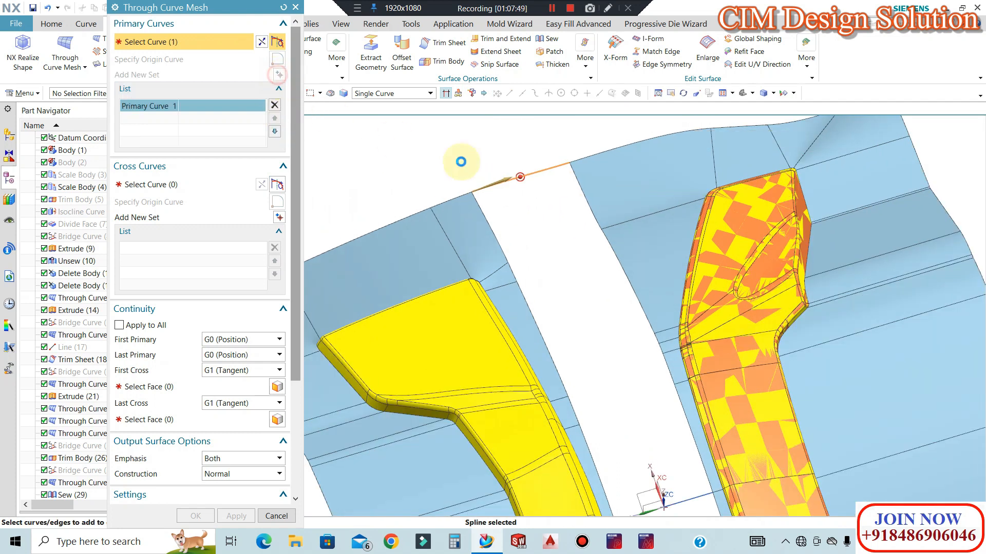
middle_click(461, 161)
scroll(493, 180, down, 2)
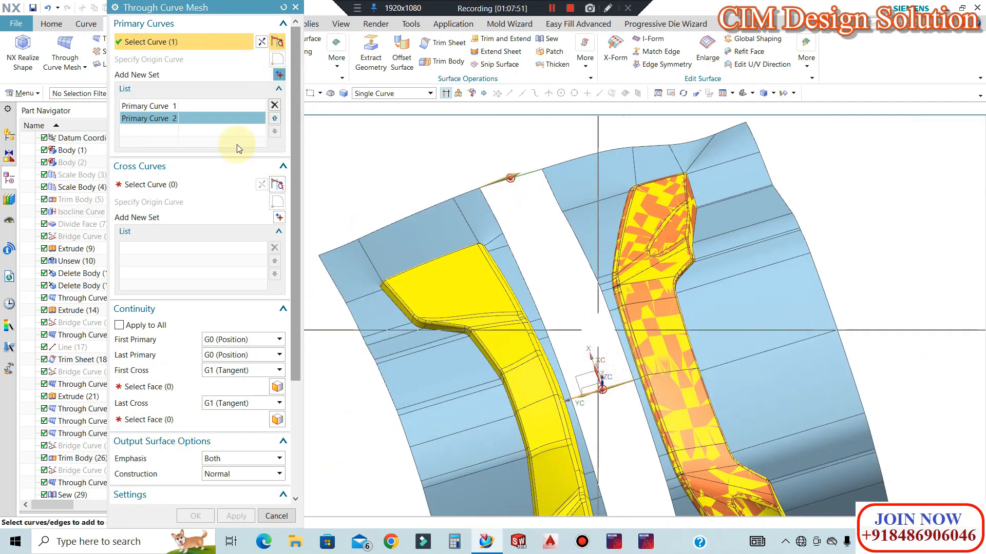
Add the facing edge chains of the two run-off sheets, between the bridge curves, as two separate cross curve sets.
click(154, 184)
scroll(477, 215, up, 3)
click(474, 223)
middle_drag(516, 191, 557, 374)
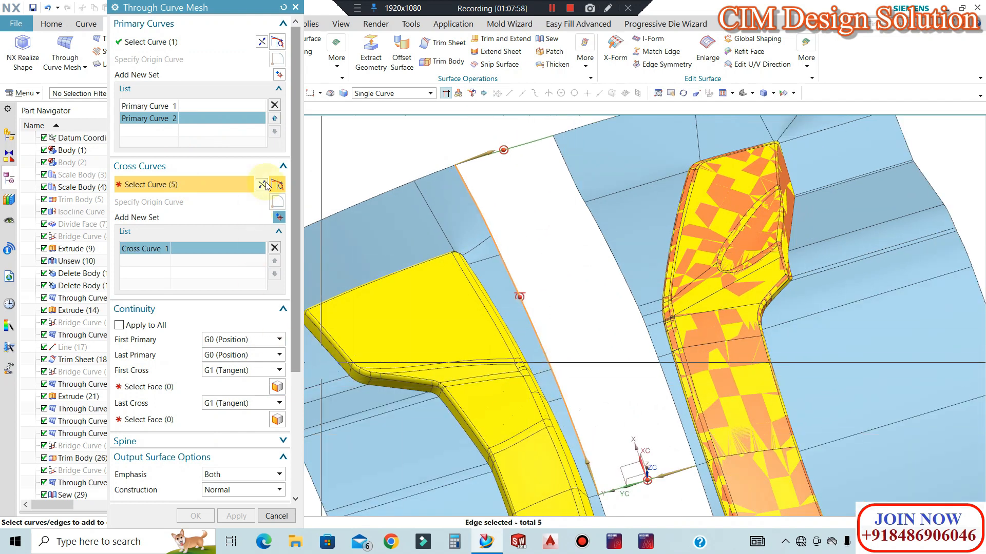
click(280, 217)
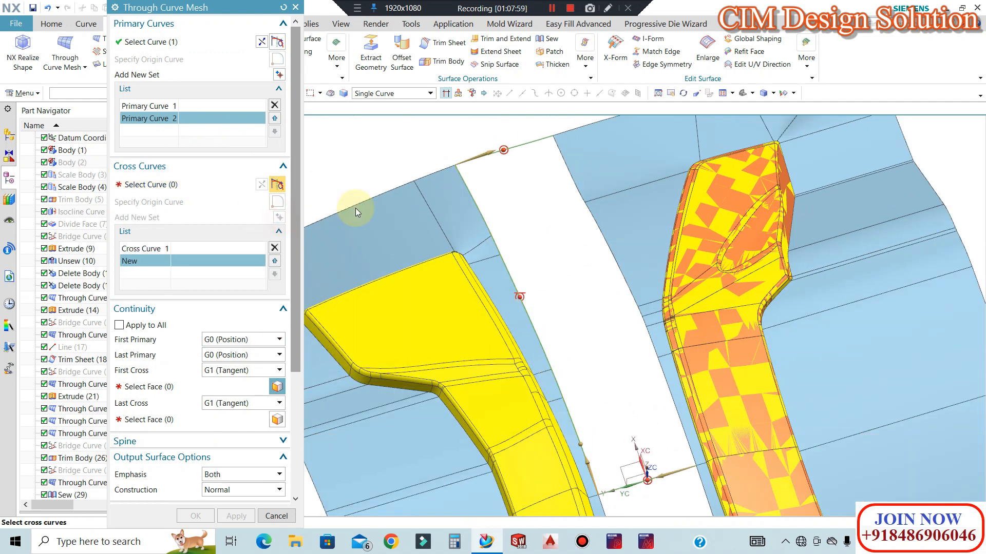
click(563, 159)
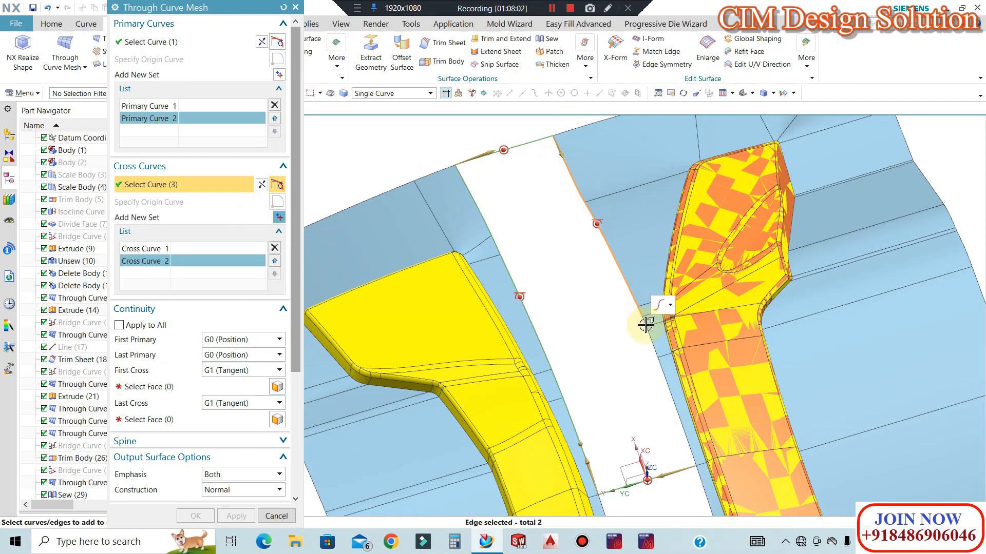
scroll(646, 325, up, 2)
scroll(511, 242, down, 3)
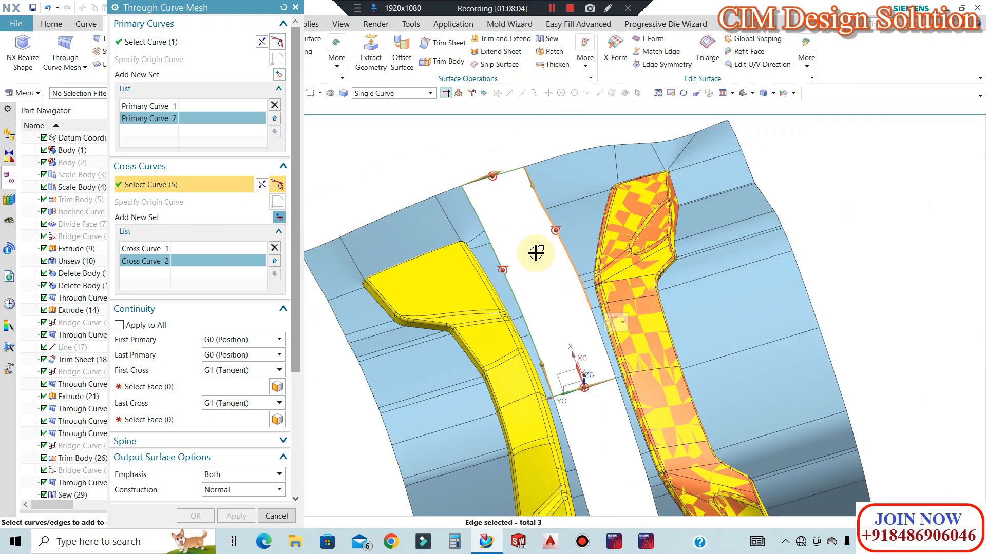
scroll(584, 304, up, 3)
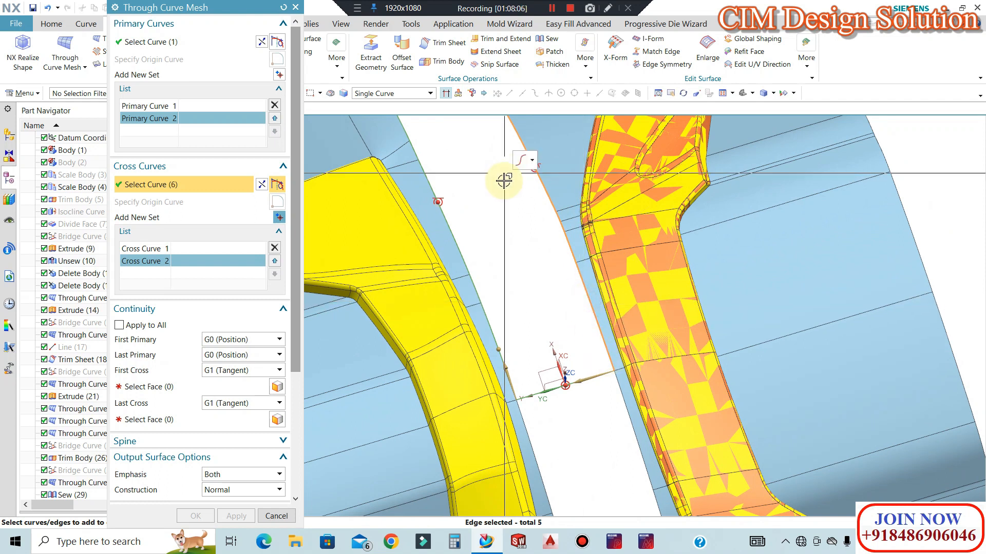
click(504, 174)
scroll(577, 321, down, 2)
Make the mesh surface G1 tangent to the adjoining run-off faces along both cross curves and create it.
click(197, 385)
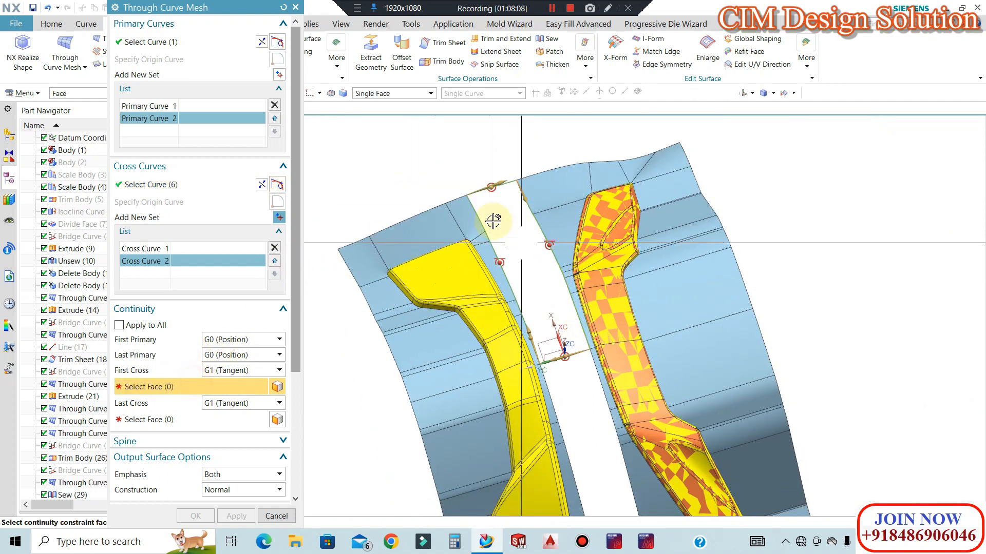
scroll(510, 226, up, 3)
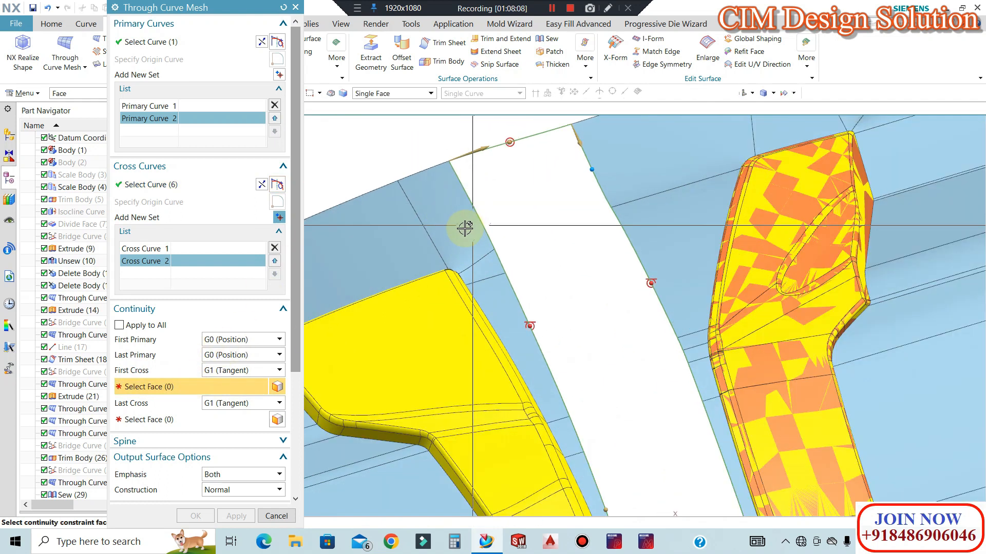
click(480, 262)
scroll(433, 175, down, 2)
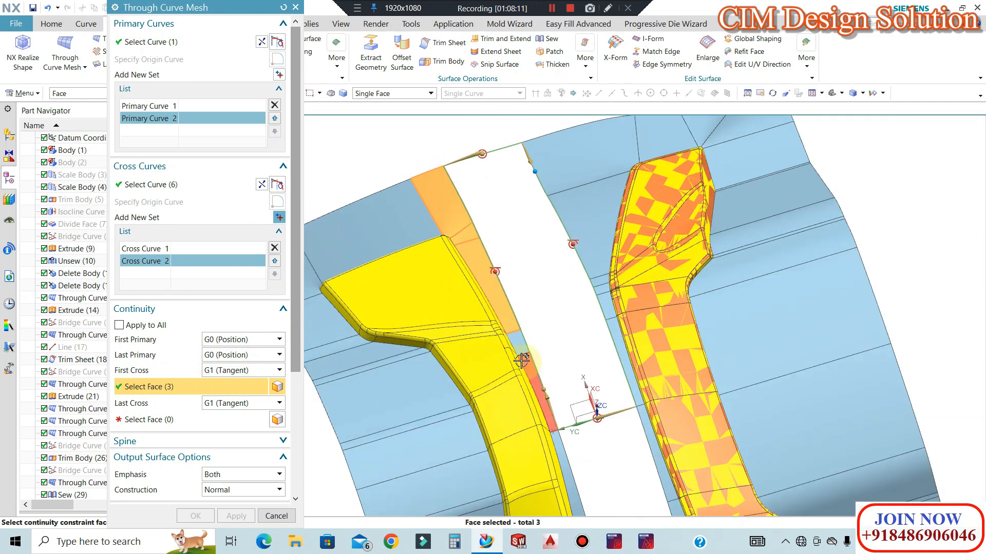
click(214, 420)
click(581, 224)
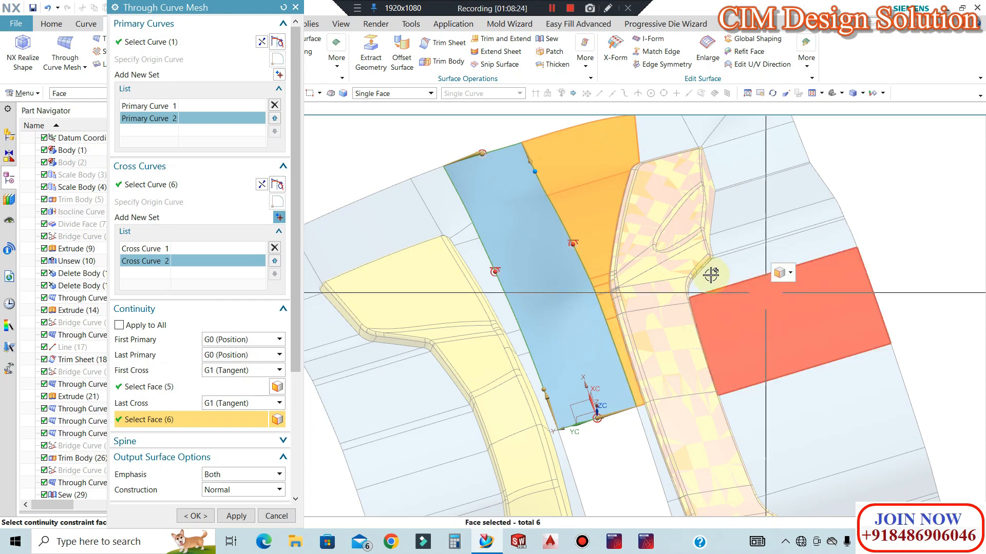
scroll(634, 192, down, 1)
click(199, 512)
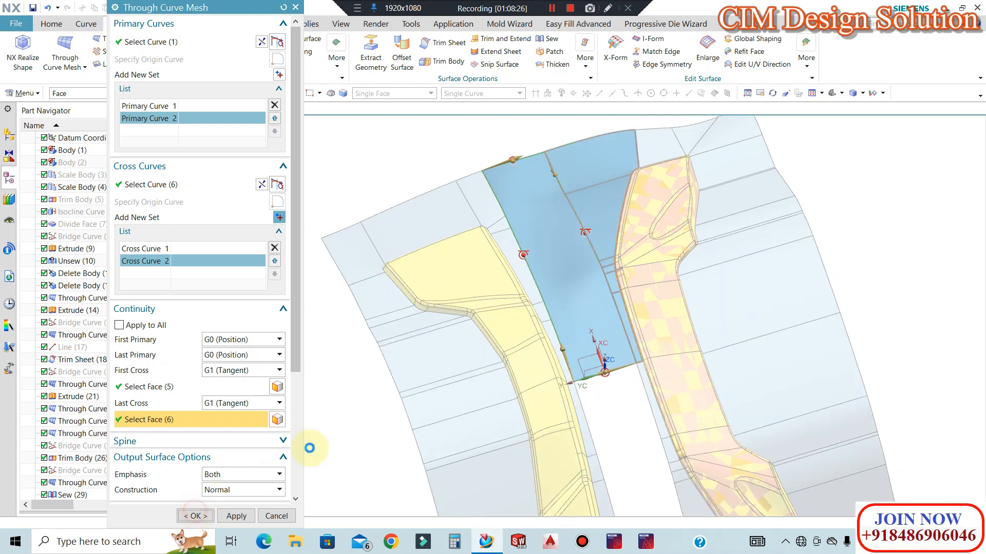
Mirror the bridging mesh surface onto the other, still open half of the gap between the run-off sheets.
scroll(738, 253, down, 1)
middle_drag(777, 198, 772, 245)
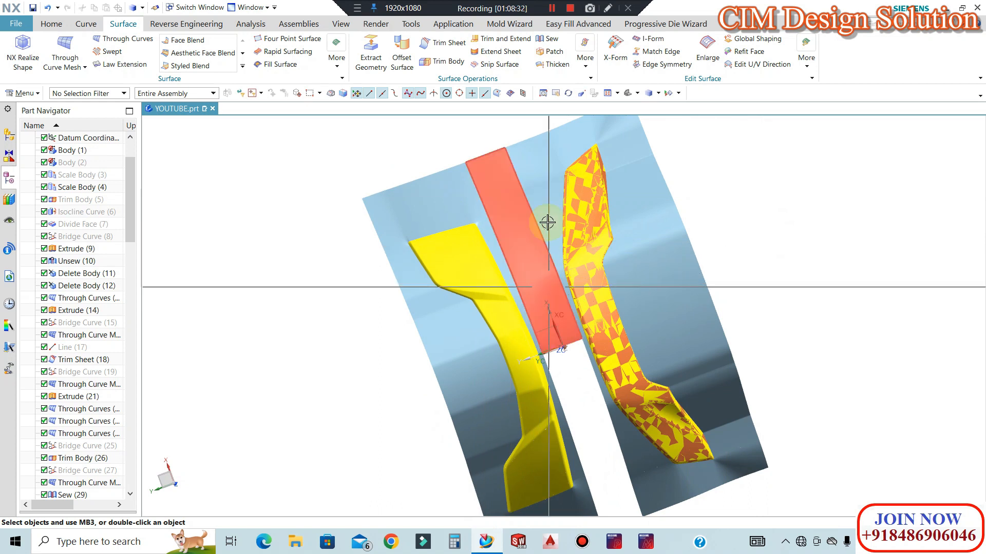
scroll(779, 224, down, 2)
scroll(664, 185, up, 2)
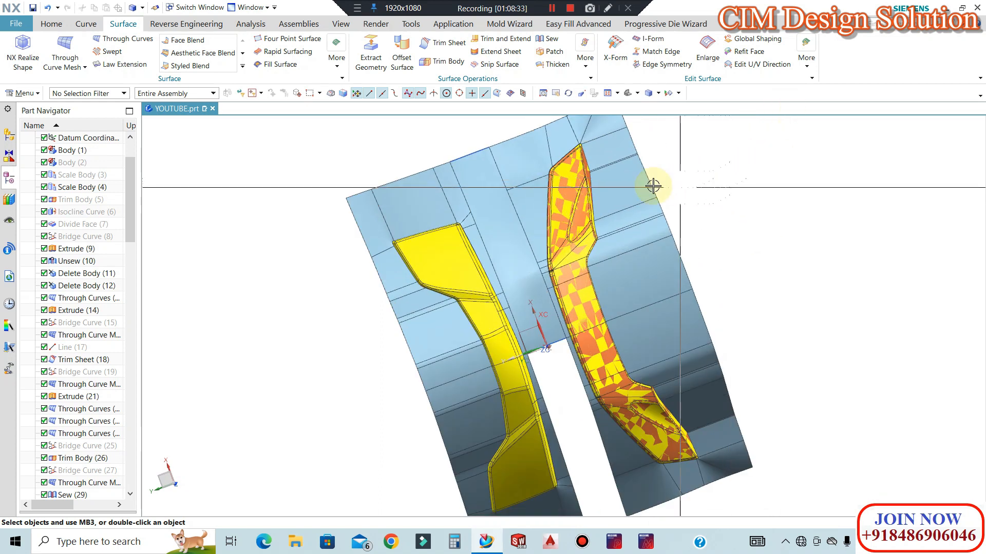
middle_drag(561, 374, 436, 308)
click(336, 61)
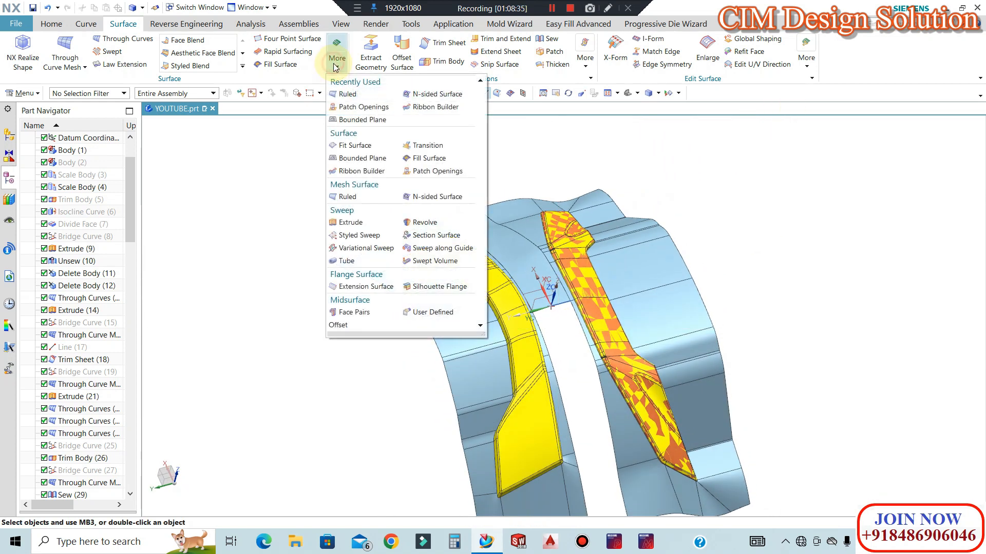
click(289, 190)
click(51, 23)
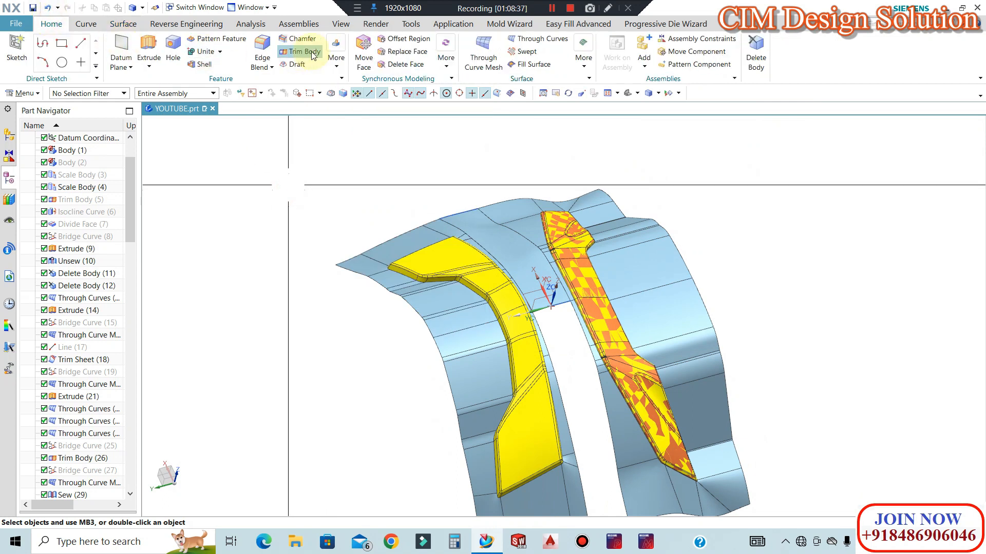
click(336, 54)
click(527, 249)
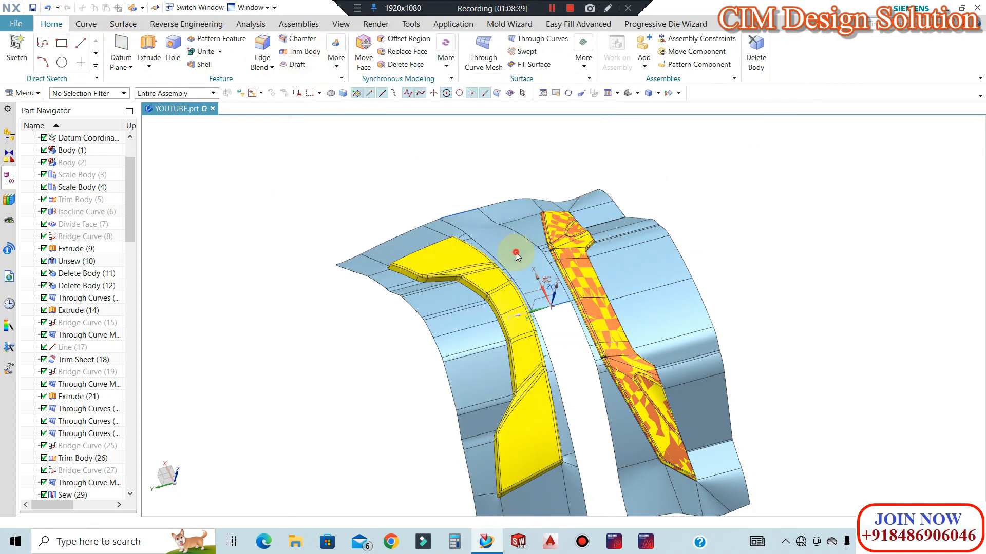
click(513, 249)
click(185, 210)
Sew the patterned part's run-off sheet with the other run-off sheet and both bridging surfaces, and save the part.
middle_drag(390, 210, 493, 253)
scroll(492, 253, up, 2)
click(201, 54)
key(Escape)
click(123, 24)
click(552, 45)
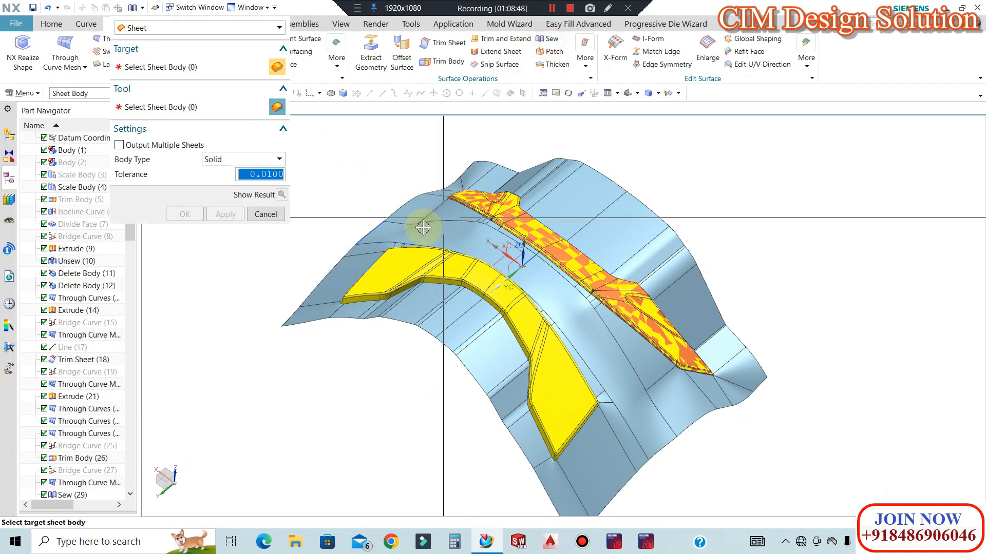
click(568, 235)
drag(816, 146, 314, 494)
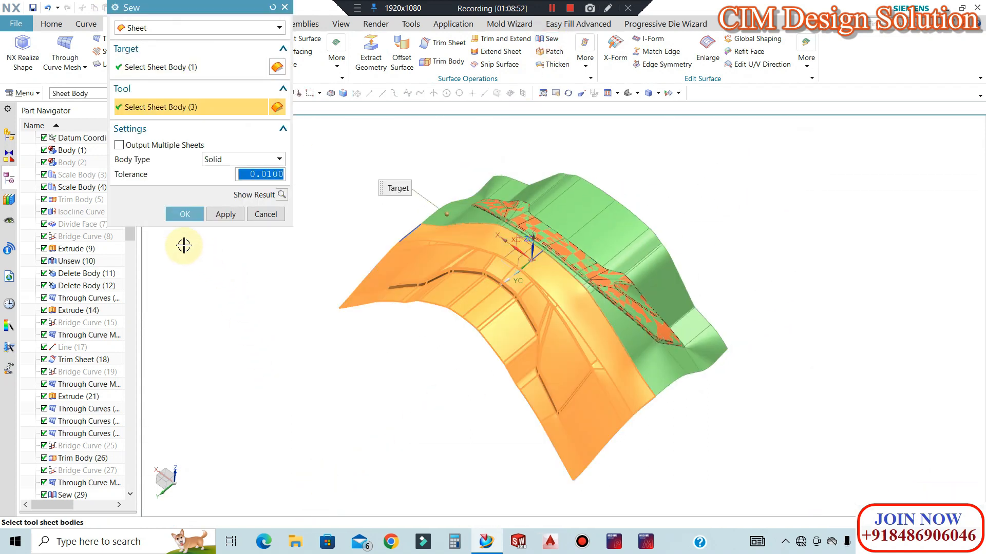
click(185, 214)
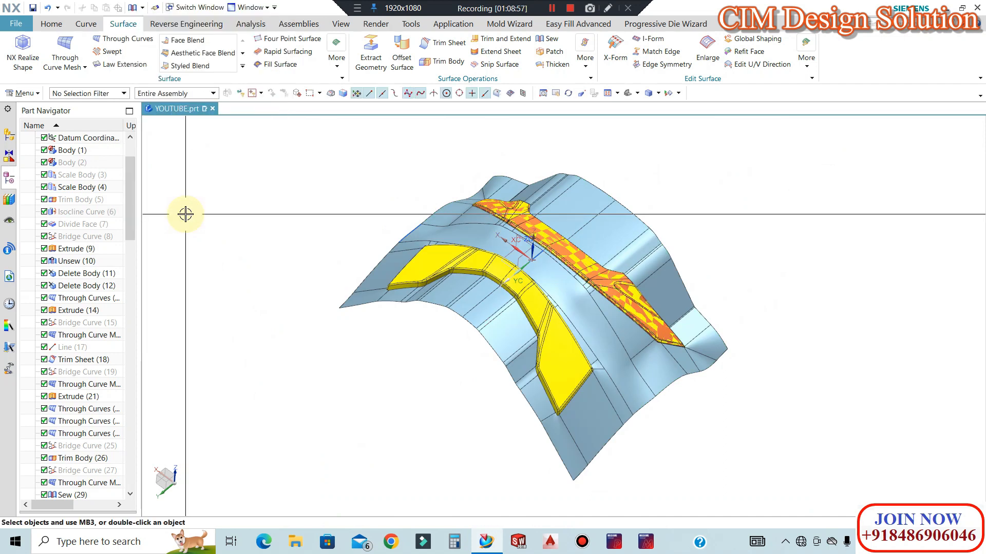
key(Home)
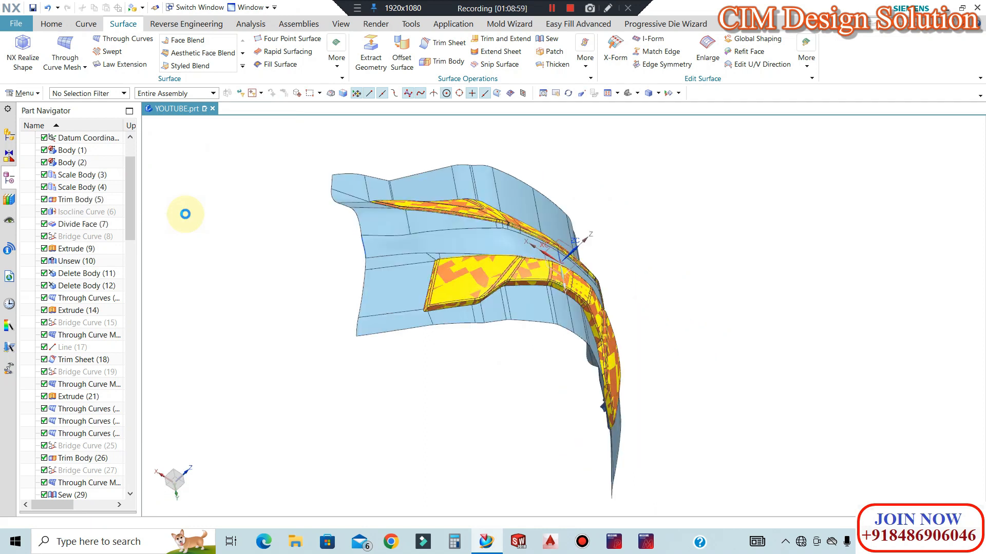
key(ctrl+s)
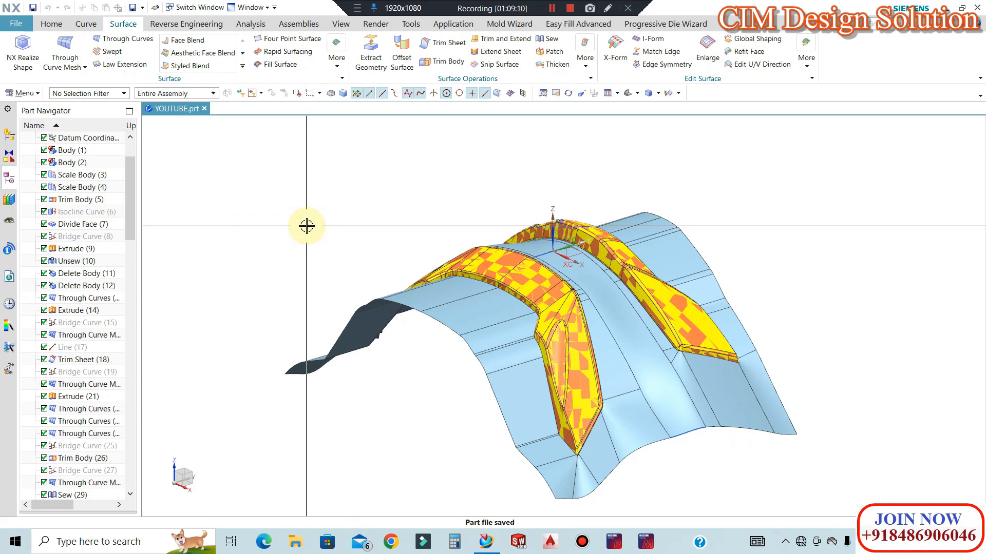
Edit the object display of all curves in the model using the curve selection filter, and save the part.
key(ctrl+j)
click(77, 92)
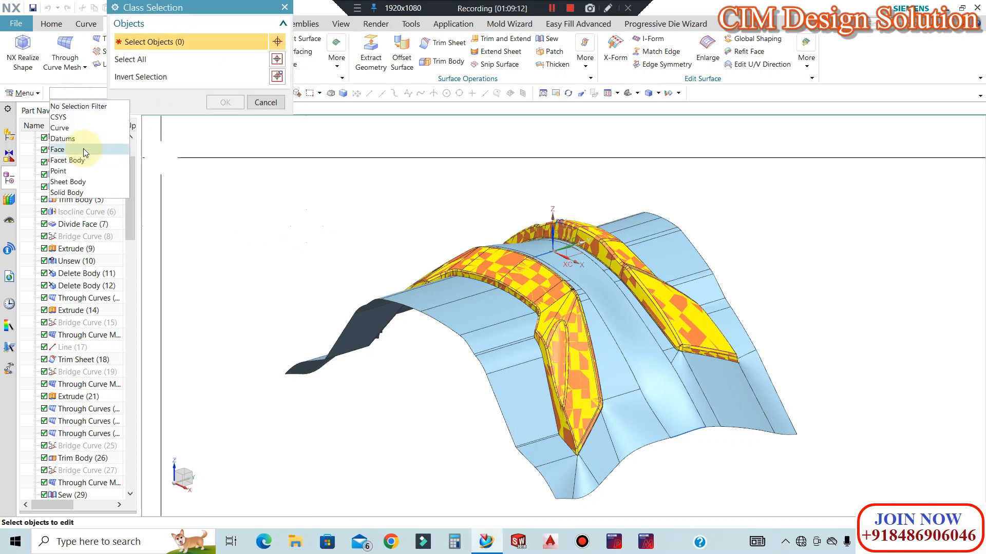
click(79, 132)
scroll(565, 255, down, 2)
drag(754, 198, 393, 416)
middle_click(411, 352)
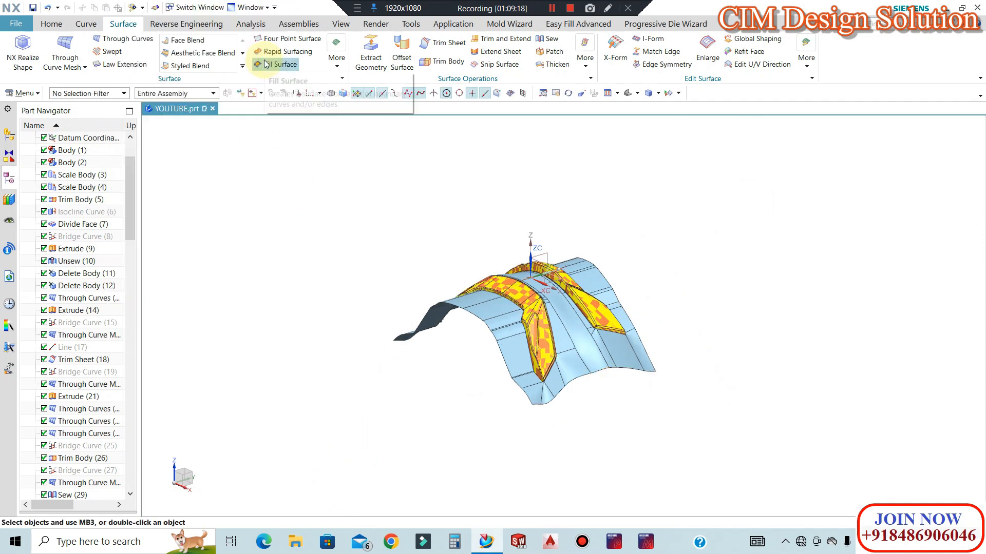
key(ctrl+f)
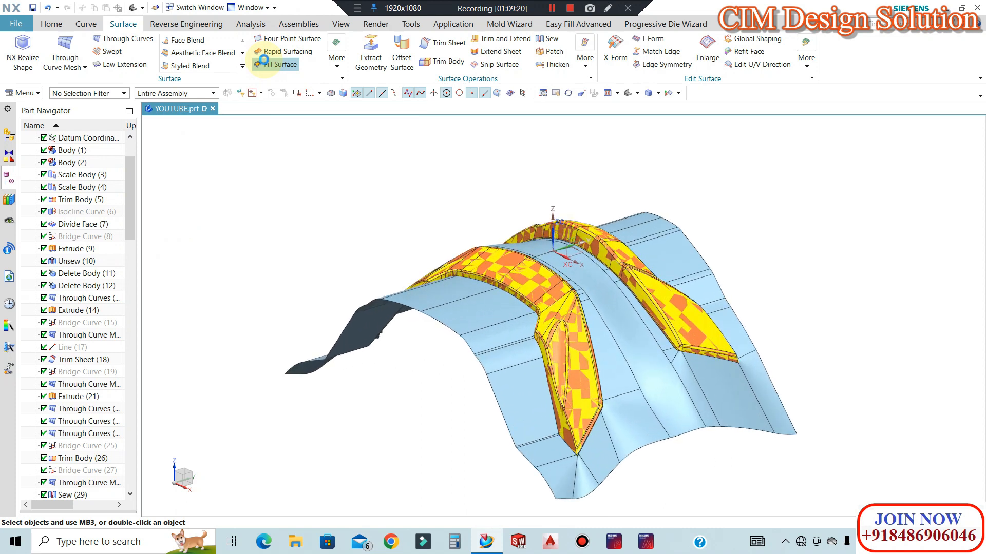
key(ctrl+s)
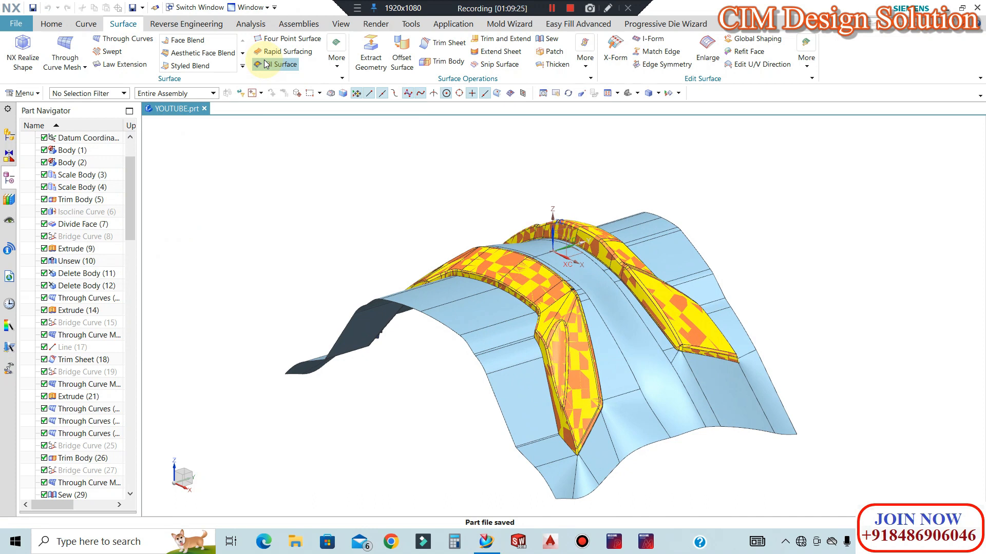
Hide the datum coordinate system and look at the model from the top.
key(ctrl+w)
click(259, 107)
click(268, 208)
middle_drag(463, 195, 506, 234)
scroll(506, 233, down, 2)
key(F8)
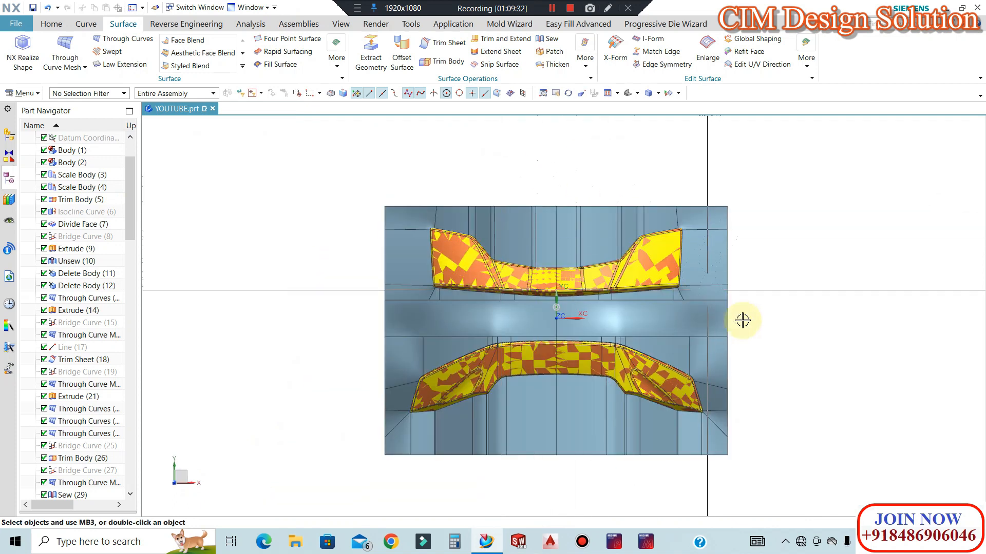
Hide the original part body that overlaps the yellow modelled part.
middle_drag(616, 363, 488, 267)
click(485, 286)
key(ctrl+b)
Extend the sewn sheet by 50 mm with natural curvature along its two outer edges parallel to the X axis.
middle_drag(604, 300, 622, 355)
middle_drag(501, 351, 536, 410)
key(F8)
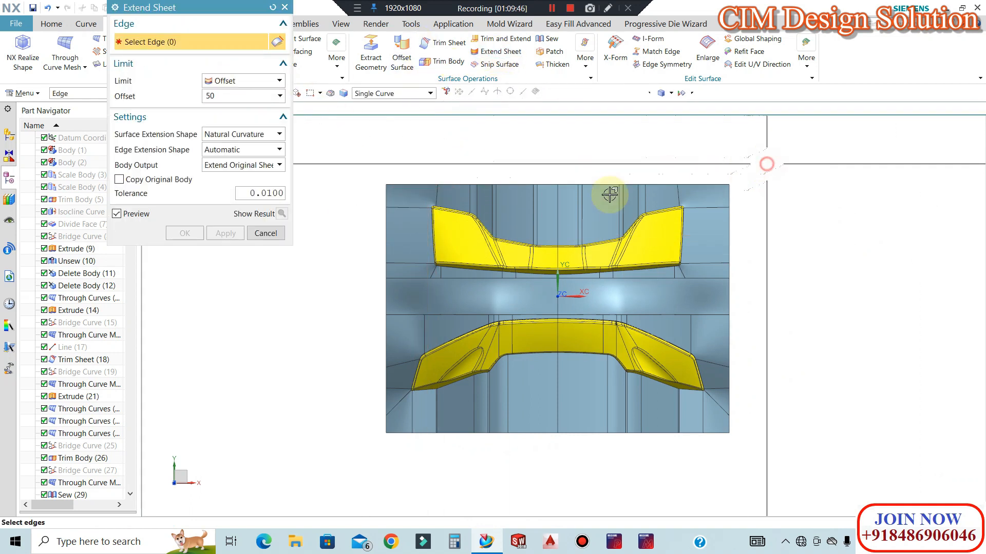
click(672, 181)
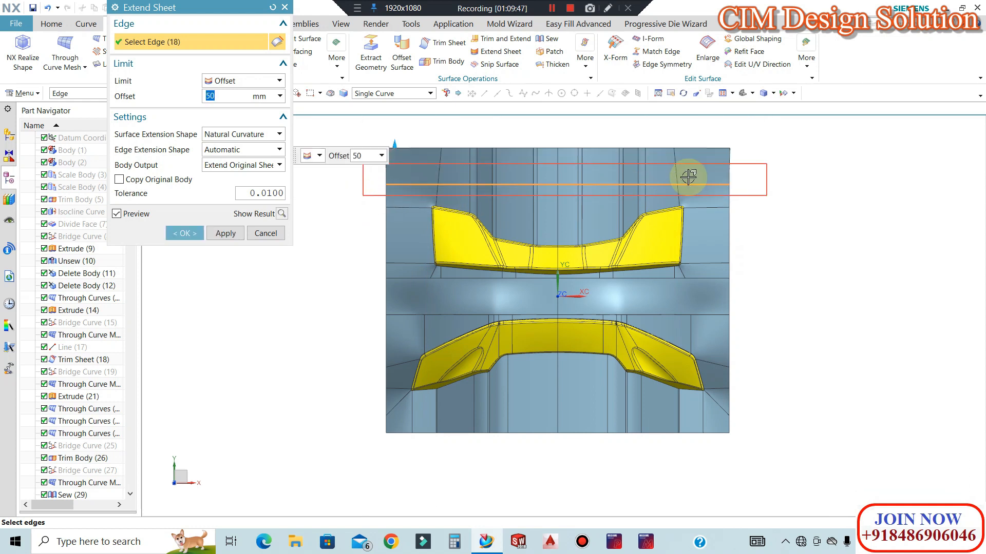
scroll(564, 172, down, 1)
drag(432, 133, 389, 413)
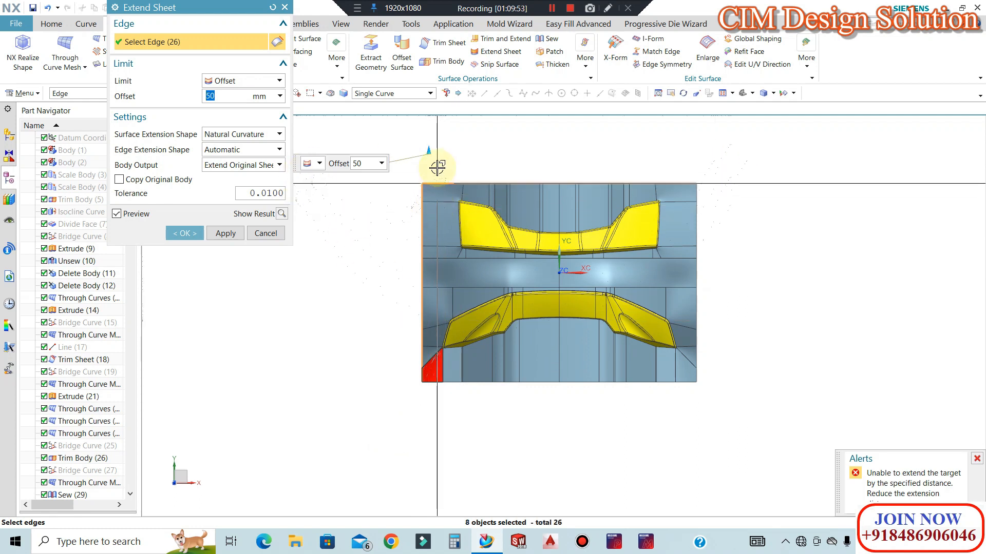
shift+drag(435, 168, 408, 391)
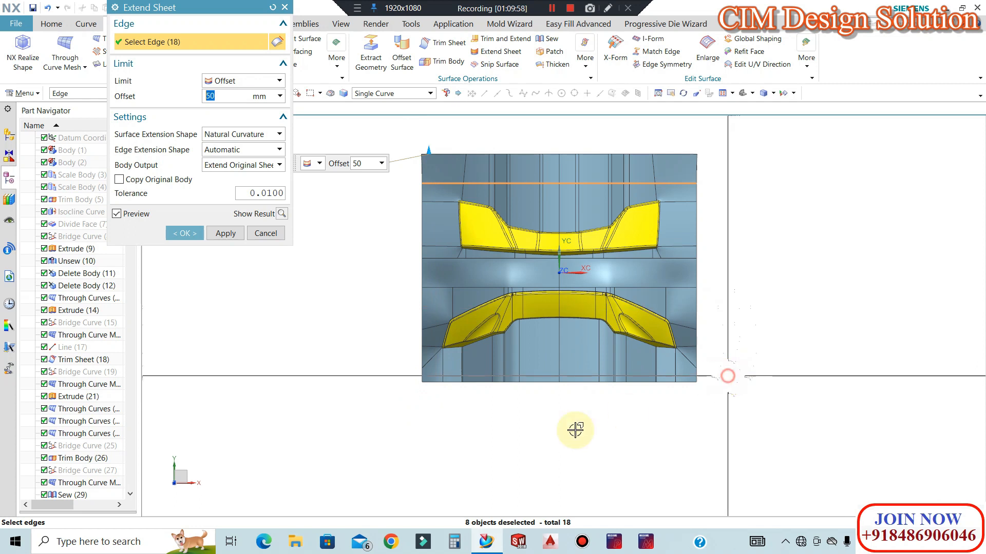
shift+drag(727, 376, 394, 458)
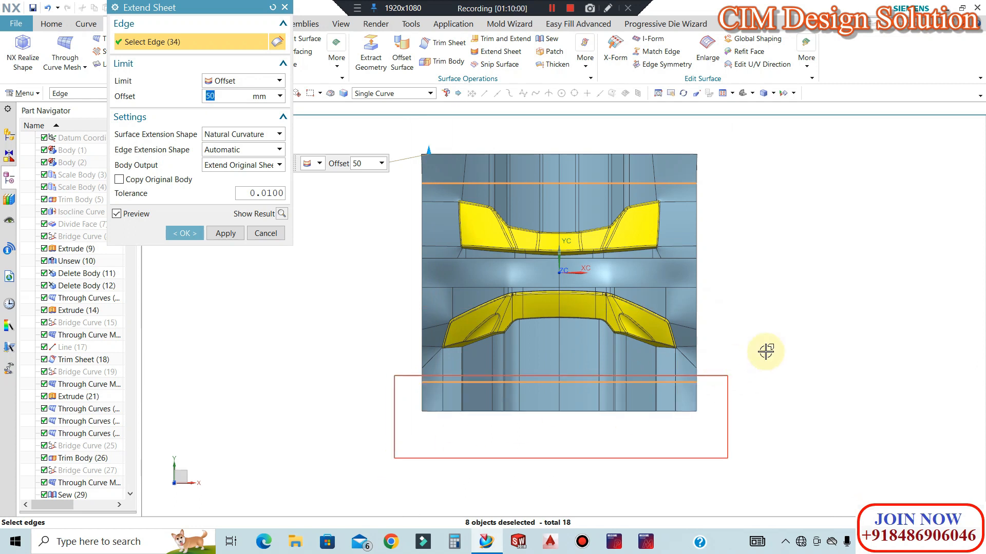
click(233, 233)
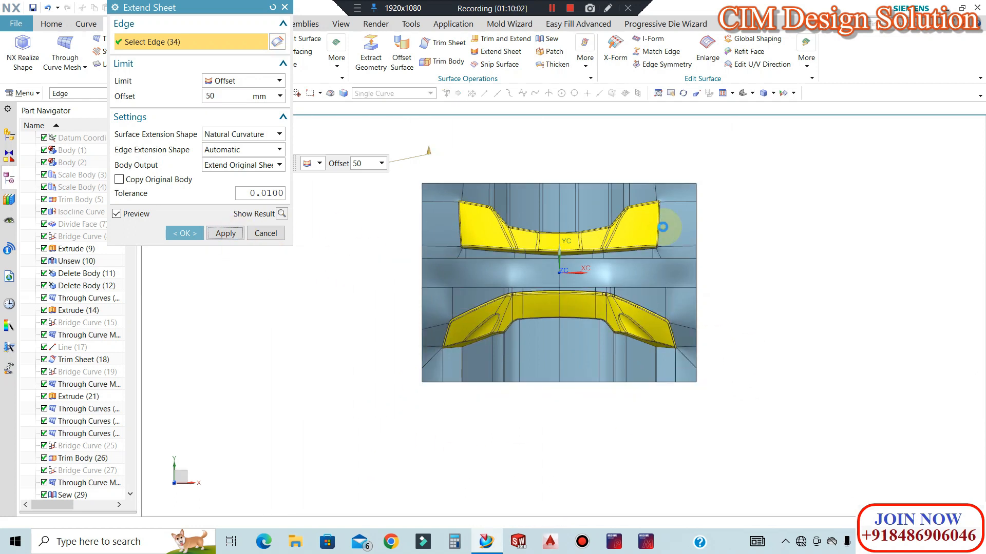
Extend the sewn sheet by 20 mm along its two side edges parallel to the Y axis.
drag(723, 137, 694, 438)
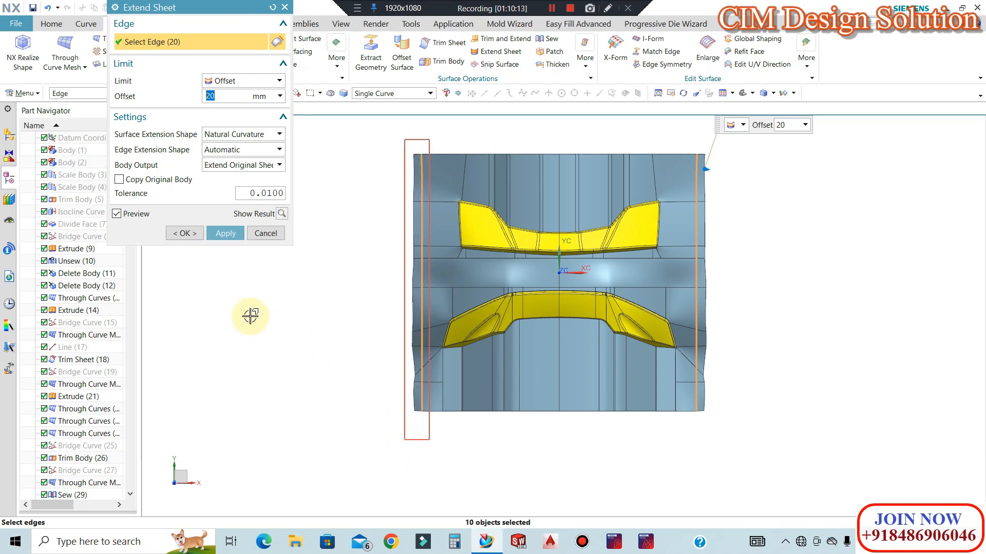
Extend the selected edges along both sides of the blue sheet by a 20 mm offset.
click(184, 232)
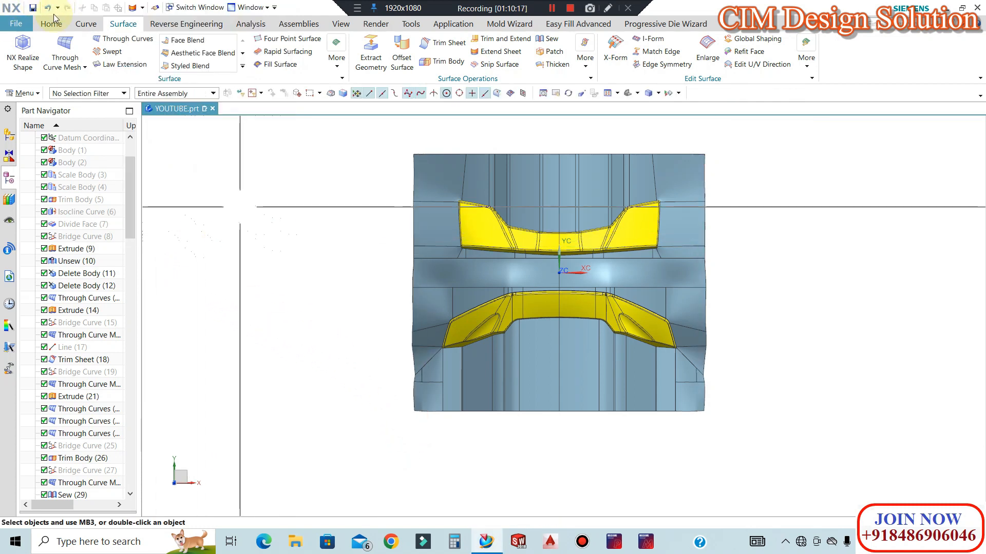
Start a sketch on the inferred XY plane and draw a rectangle about 425 mm wide and 365 mm high around both yellow surfaces.
click(53, 29)
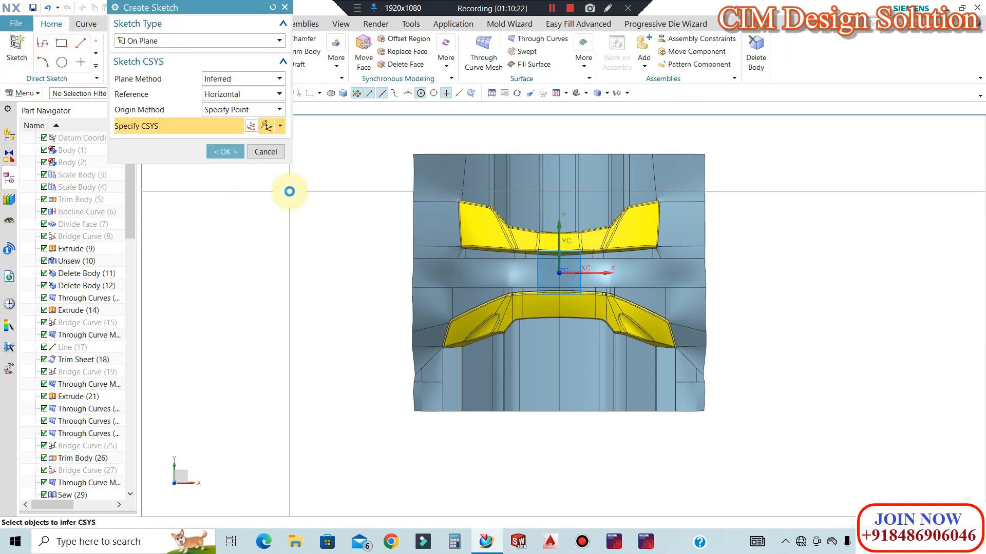
middle_click(289, 192)
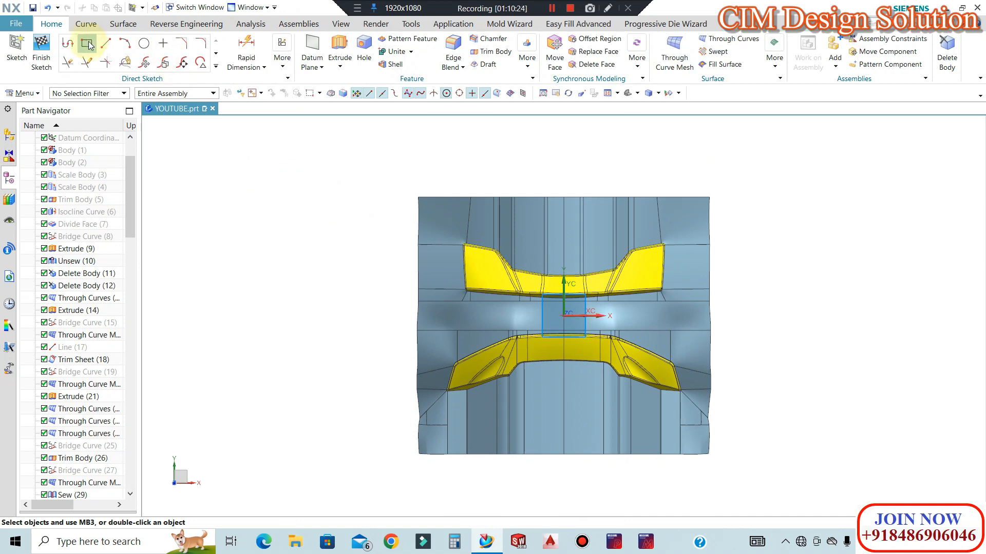
click(96, 46)
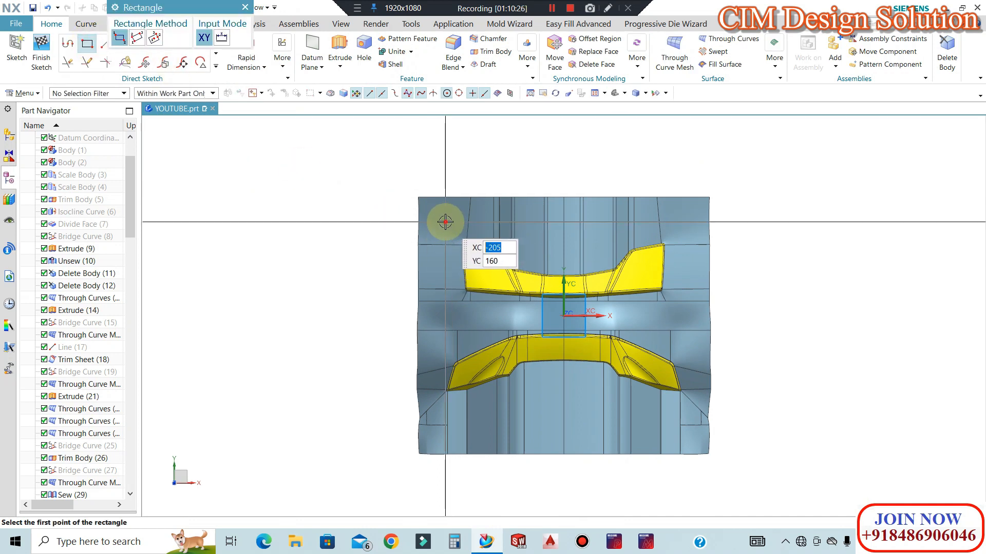
click(445, 223)
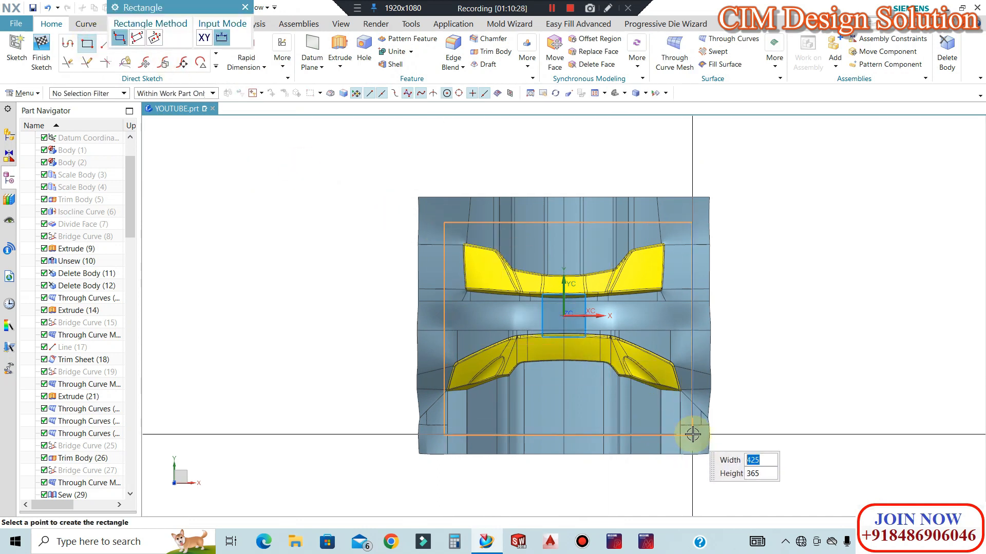
click(692, 435)
key(Escape)
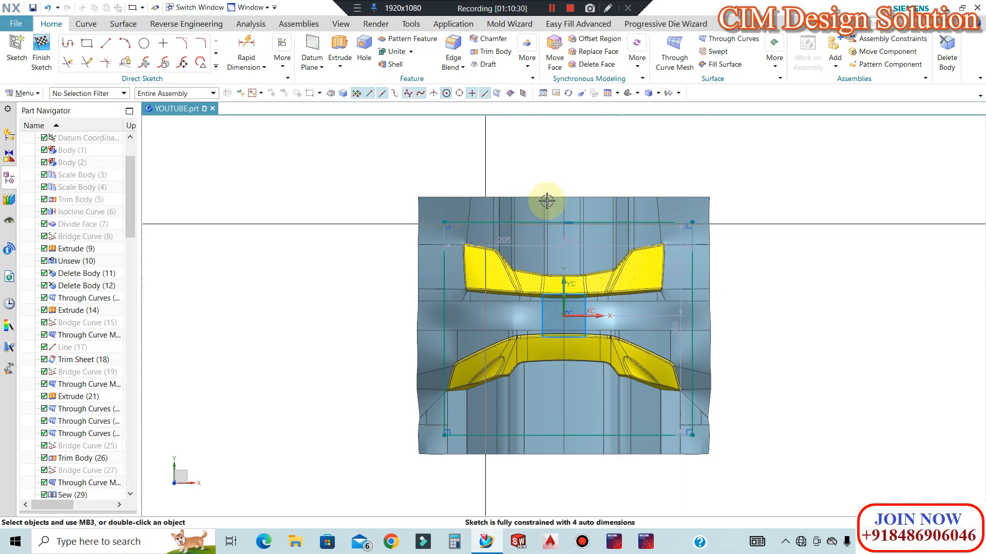
Set the rectangle's height to 350 mm and place its dimension outside the sheet.
scroll(524, 195, up, 1)
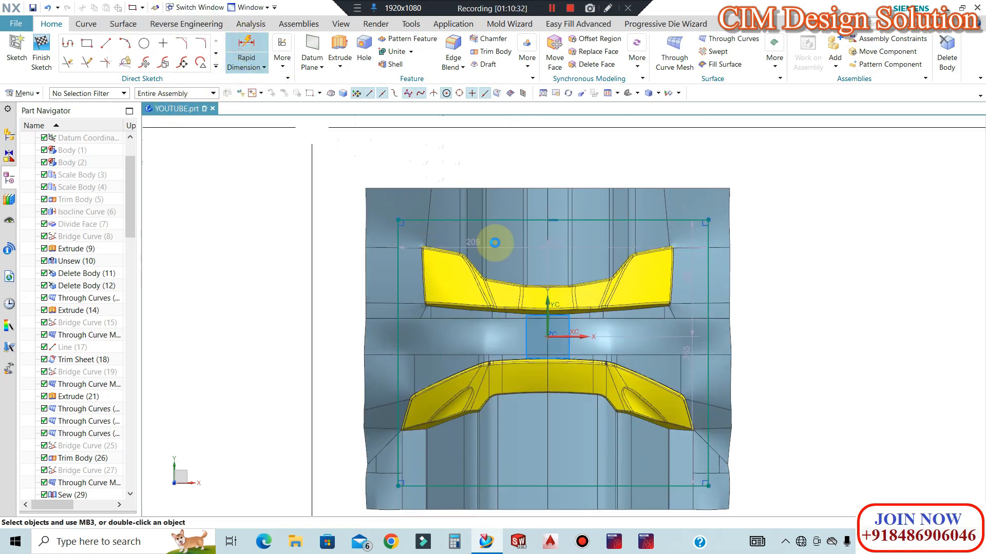
key(Escape)
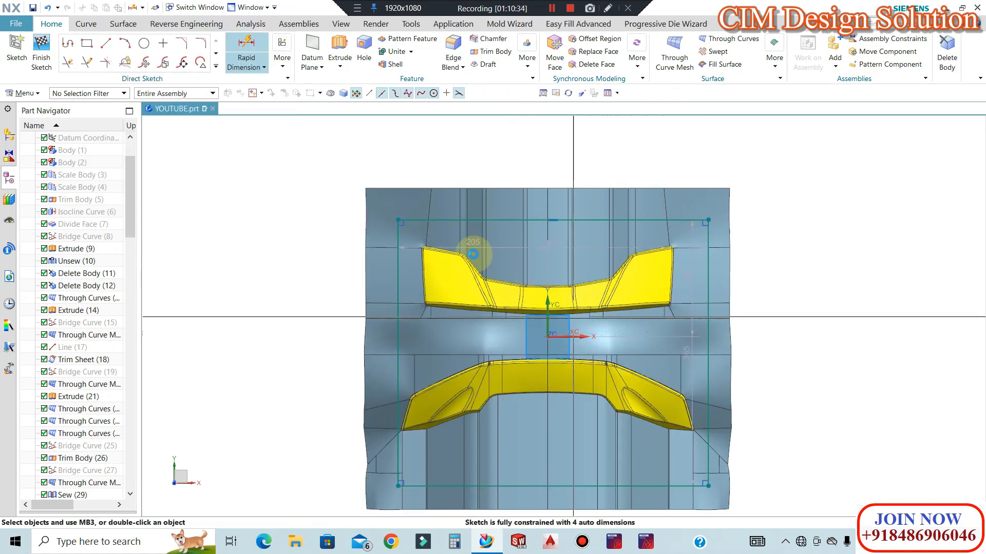
scroll(713, 226, down, 1)
scroll(711, 334, up, 1)
scroll(626, 322, down, 1)
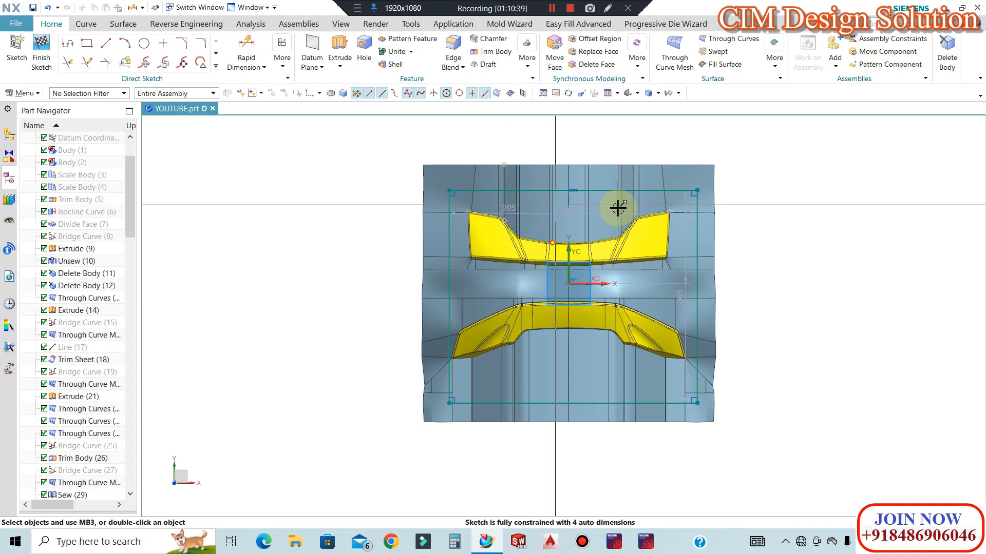
drag(687, 239, 691, 239)
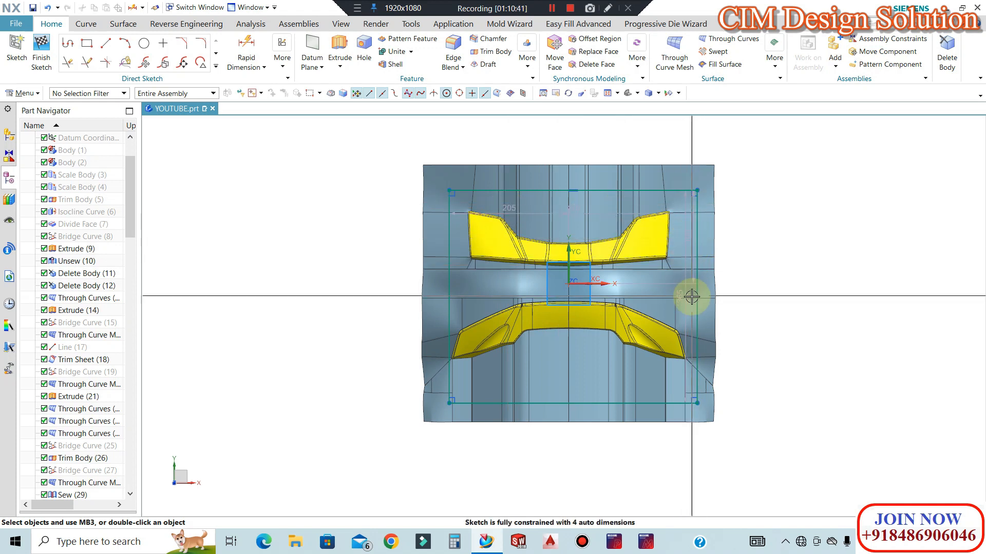
drag(683, 296, 741, 299)
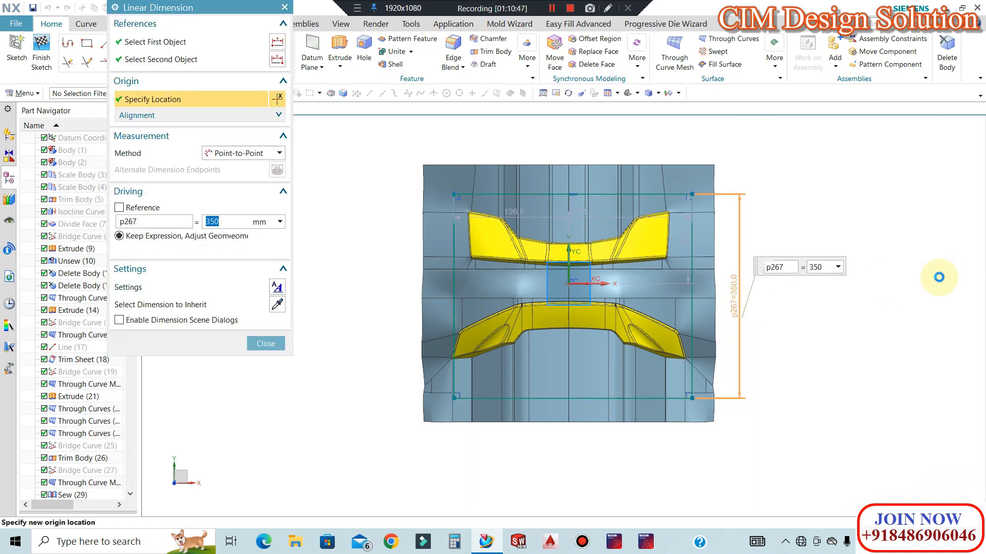
key(Return)
Set the distance from the rectangle's upper edge to the X axis to 350/2 mm, placing the dimension outside the sheet.
drag(688, 239, 763, 241)
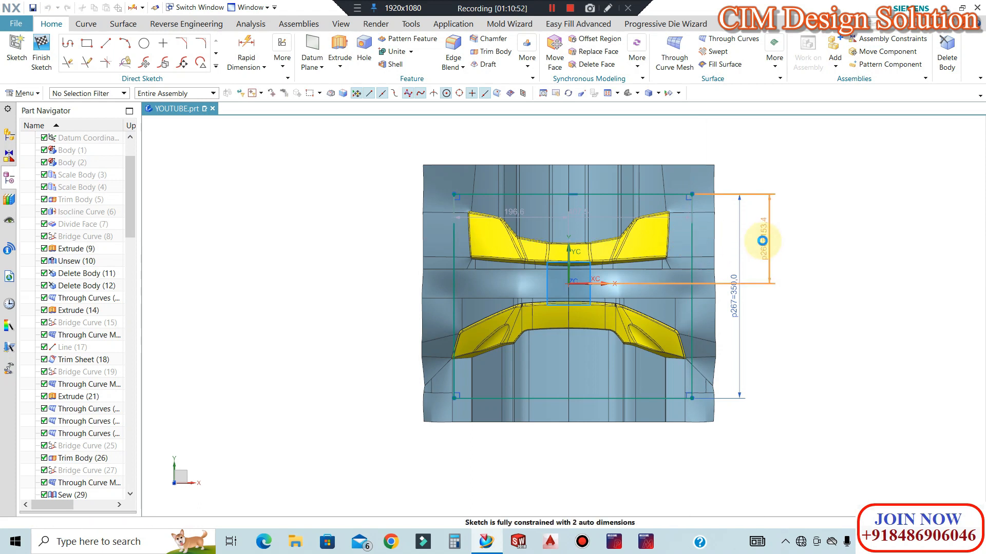
text(350/2)
key(Return)
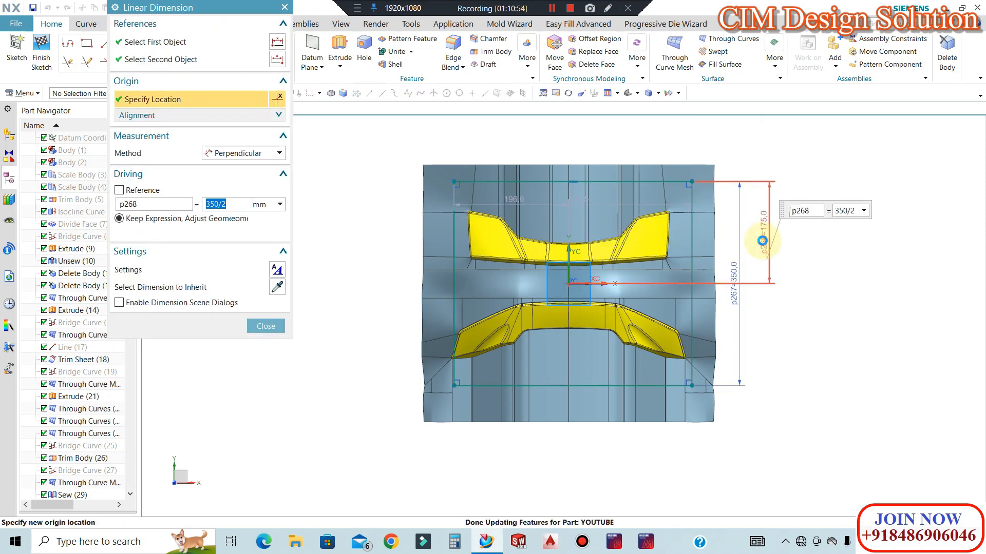
middle_click(857, 295)
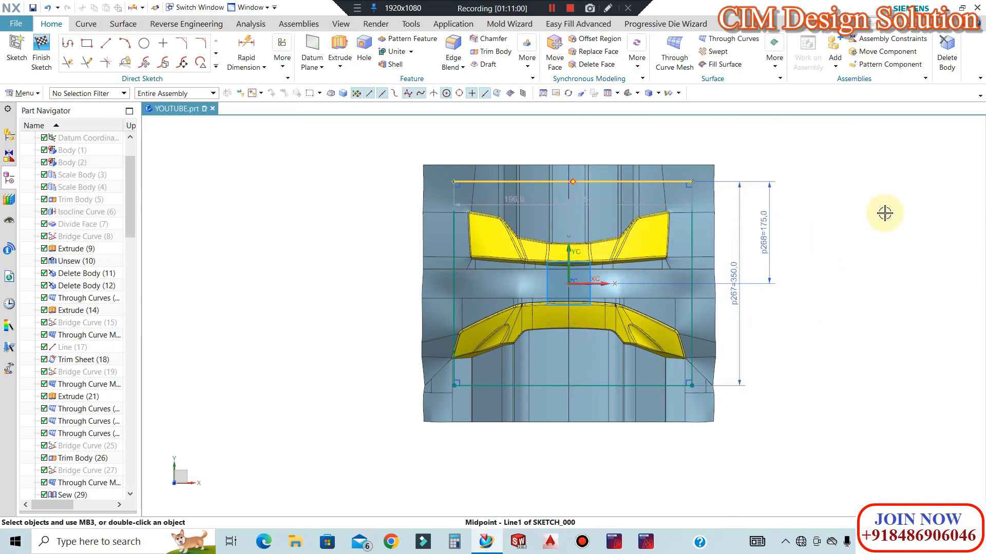
Set the rectangle's height to 360 mm and its upper edge's distance from the X axis to 360/2 mm.
double_click(739, 301)
text(360)
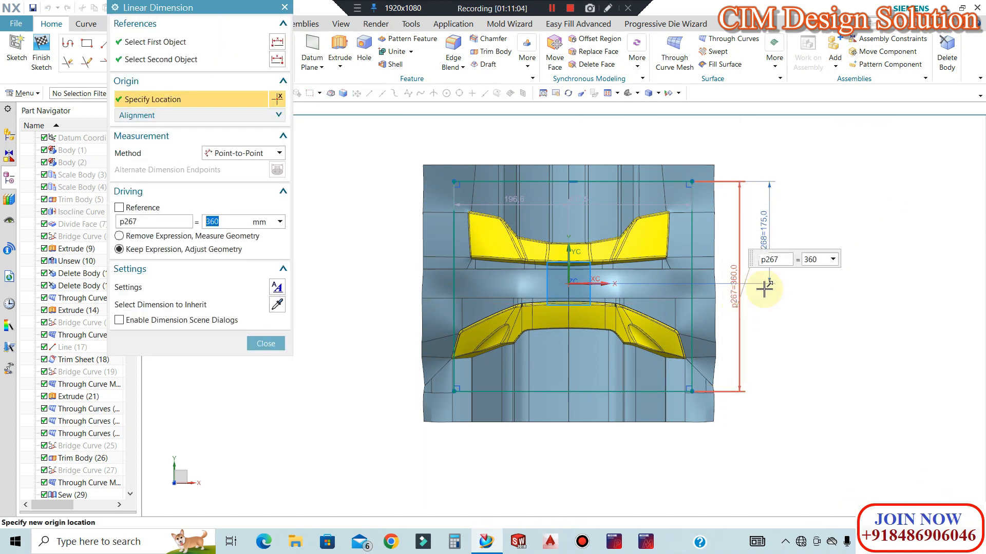
key(Return)
double_click(765, 231)
text(36)
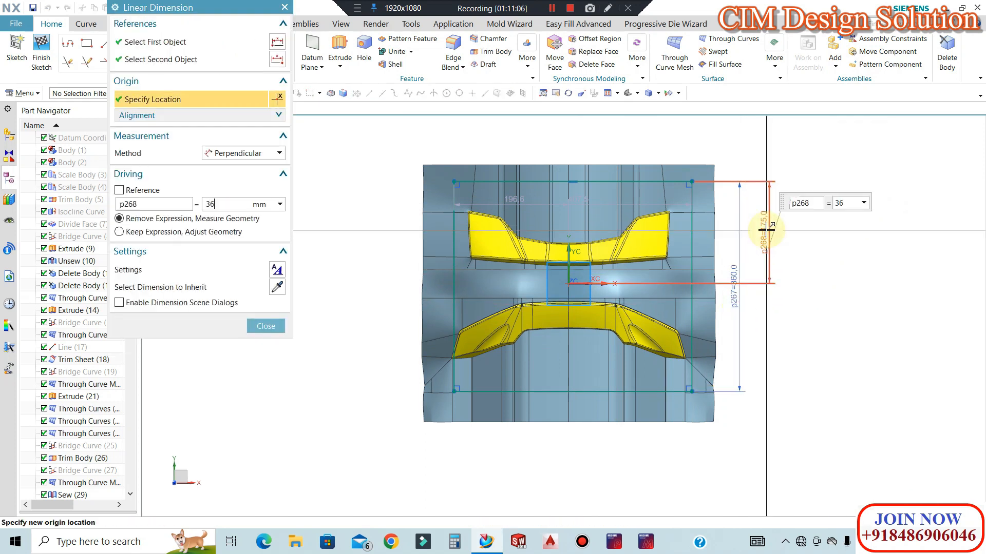
text(0/2)
click(266, 326)
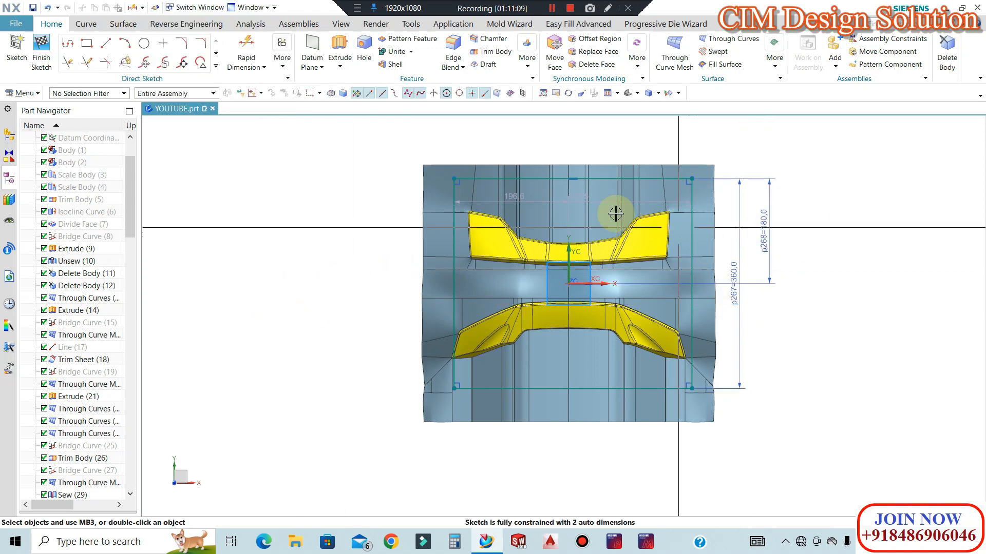
Place the two horizontal dimensions above the sheet and set the rectangle's width to 430 mm.
click(520, 143)
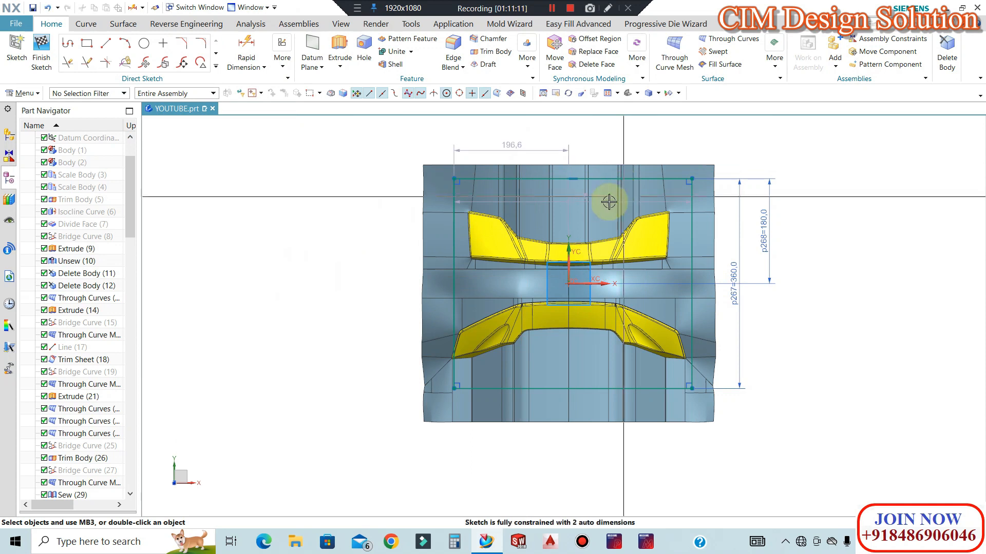
click(572, 127)
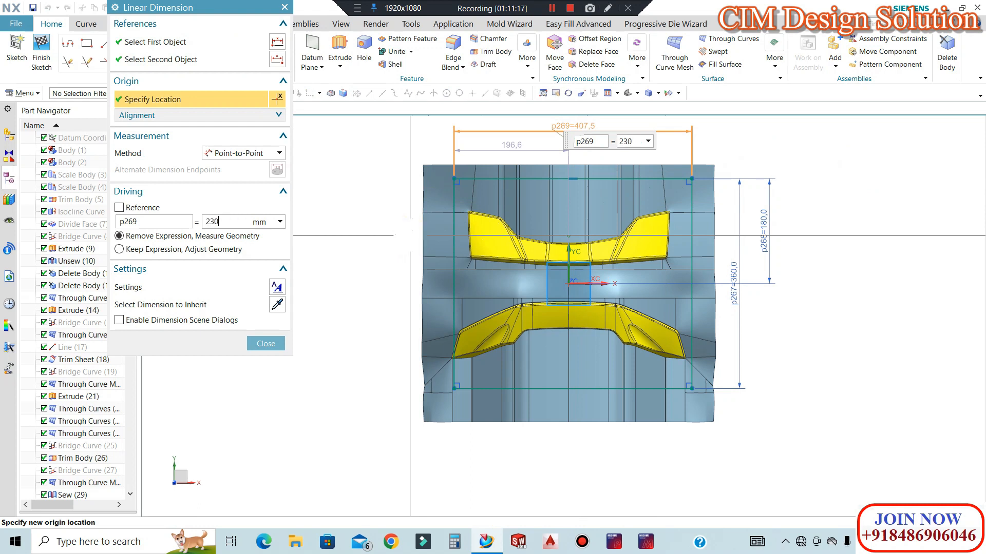
key(Return)
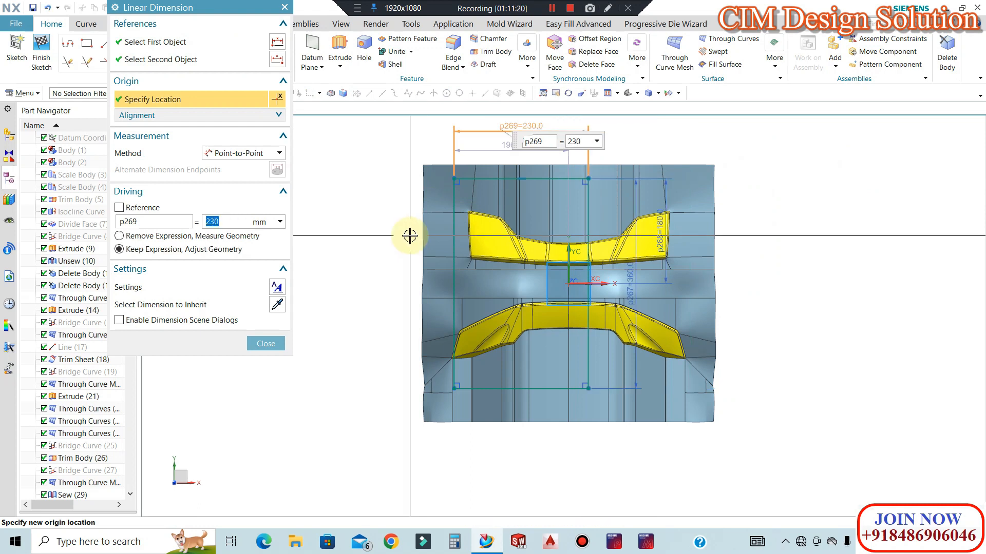
key(Return)
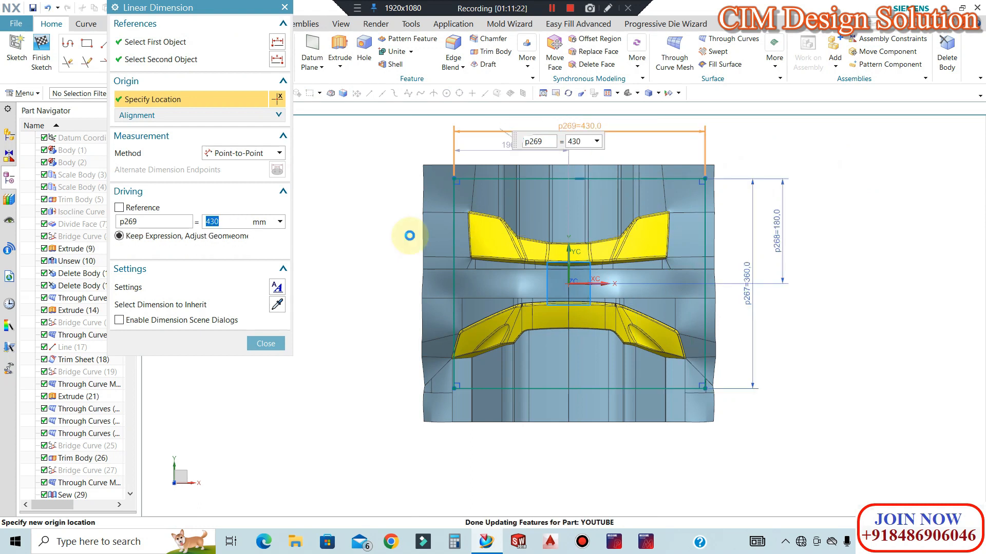
click(265, 342)
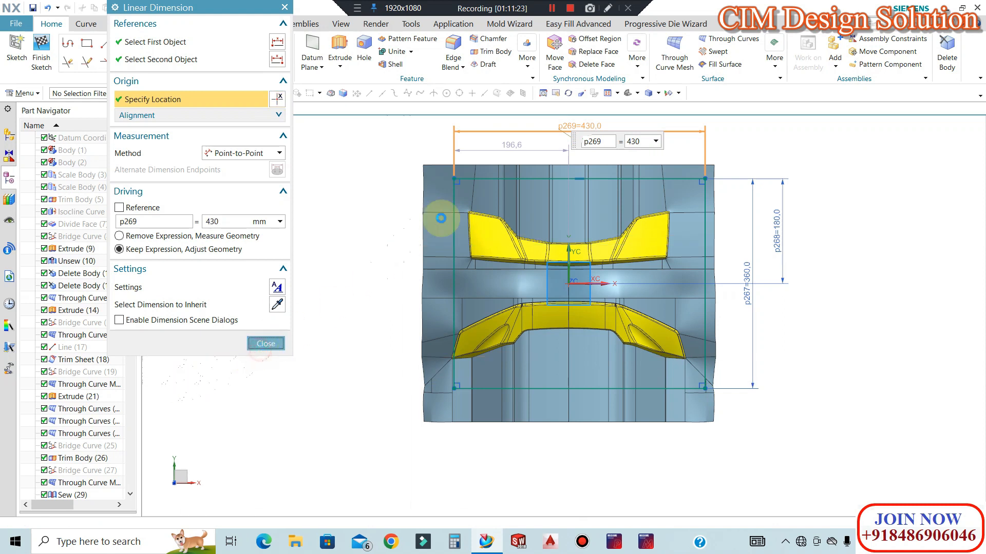
Set the distance from the rectangle's left edge to the Y axis to 430/2 mm.
double_click(498, 151)
text(430)
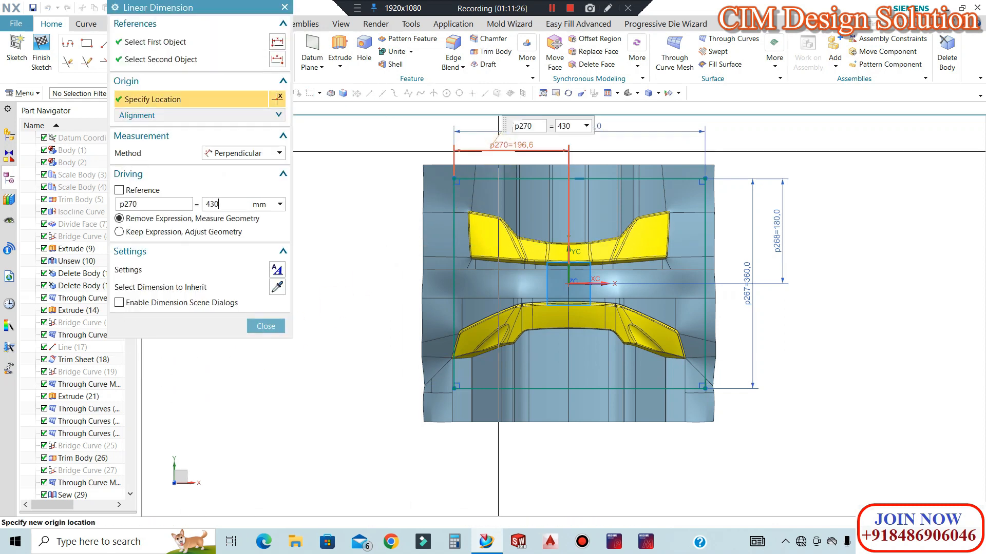
text(/2)
key(Return)
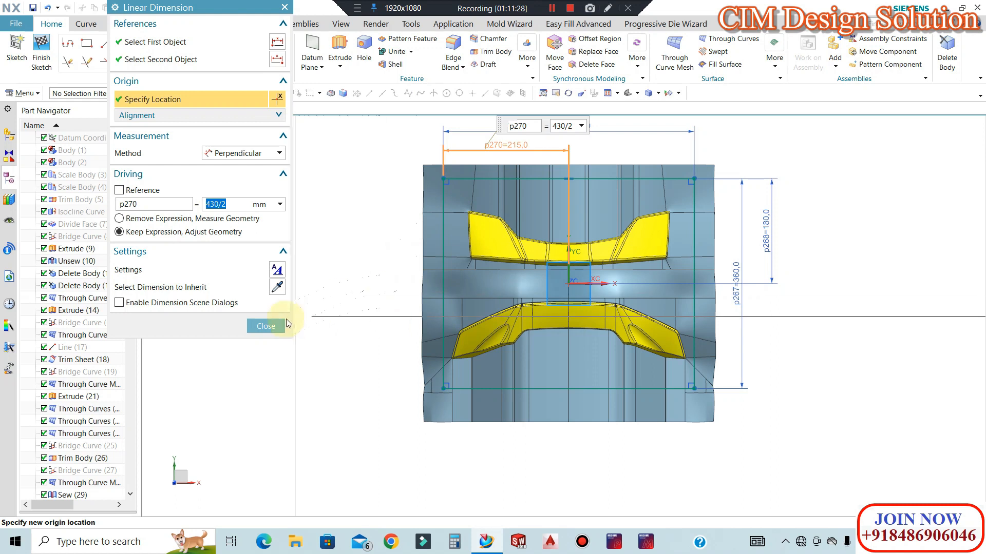
click(266, 325)
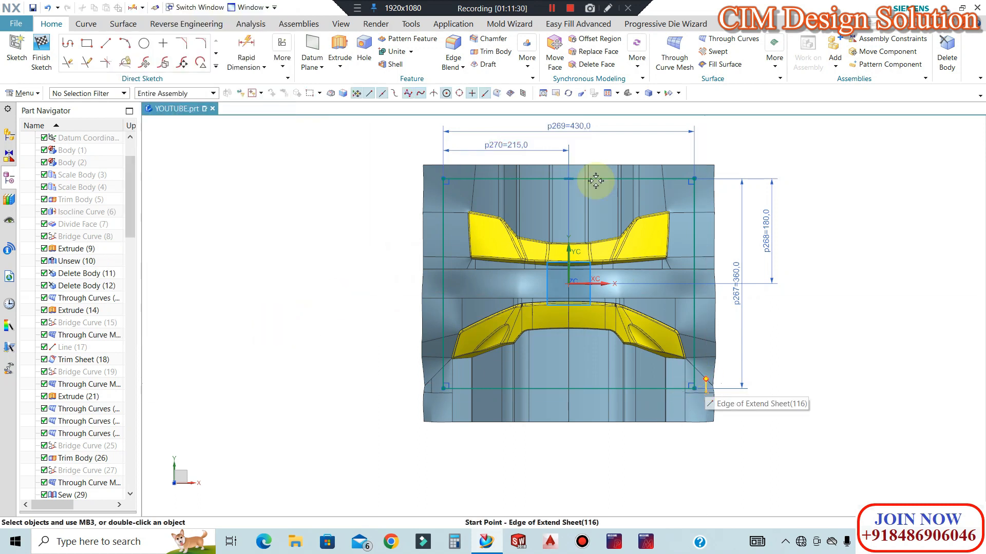
Set the rectangle's width to 460 mm.
click(571, 126)
text(460)
key(Return)
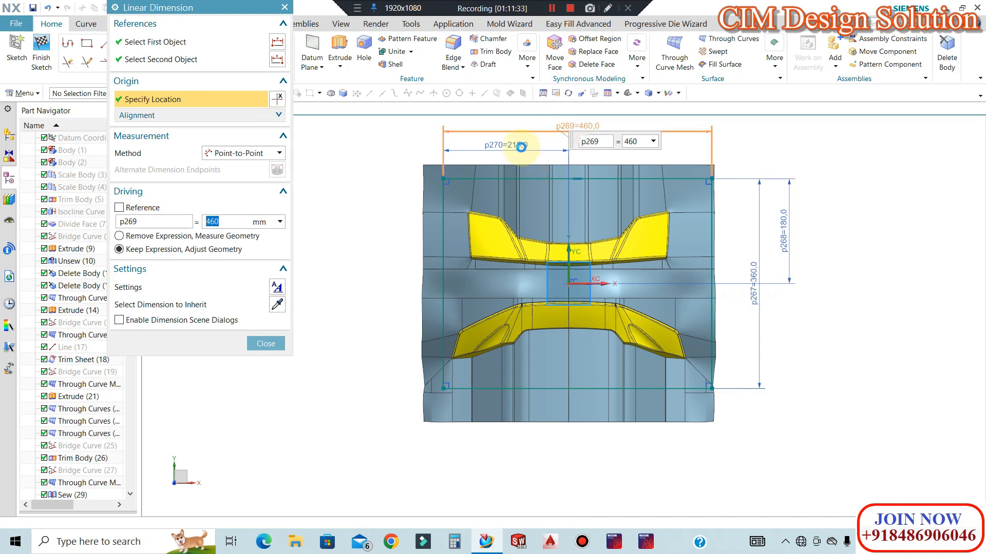
middle_click(521, 146)
Set the rectangle's left edge to 460/2 mm from the Y axis and finish the sketch.
double_click(521, 146)
text(460/2)
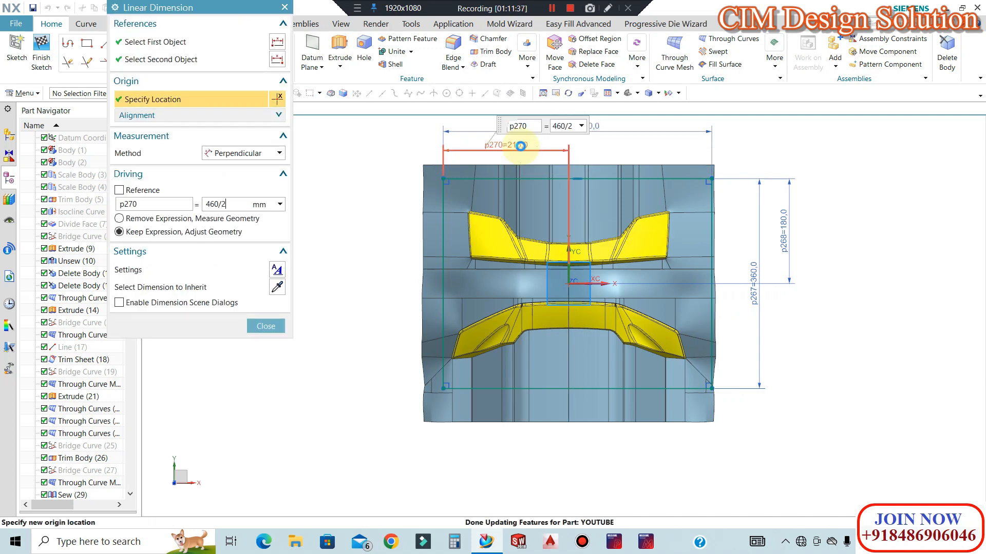
key(Return)
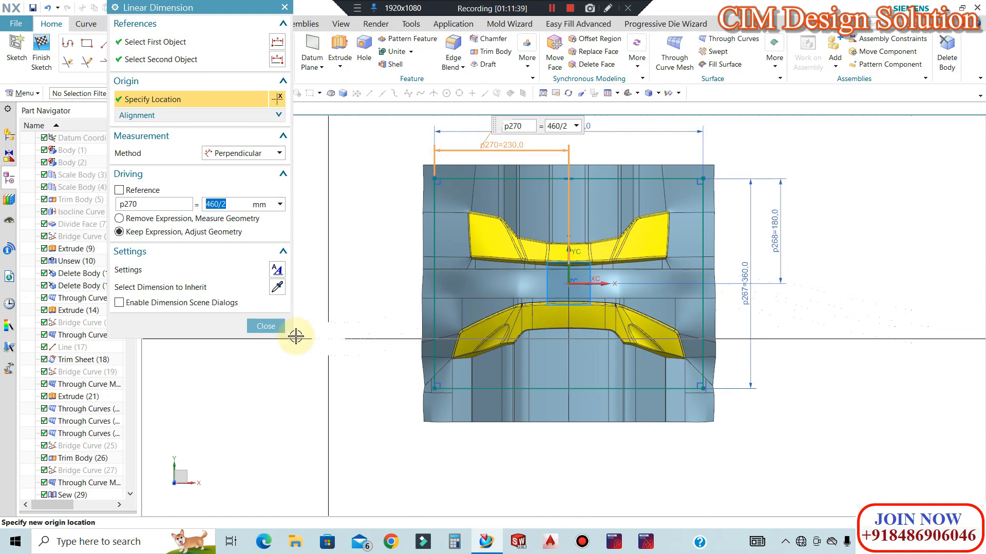
click(272, 327)
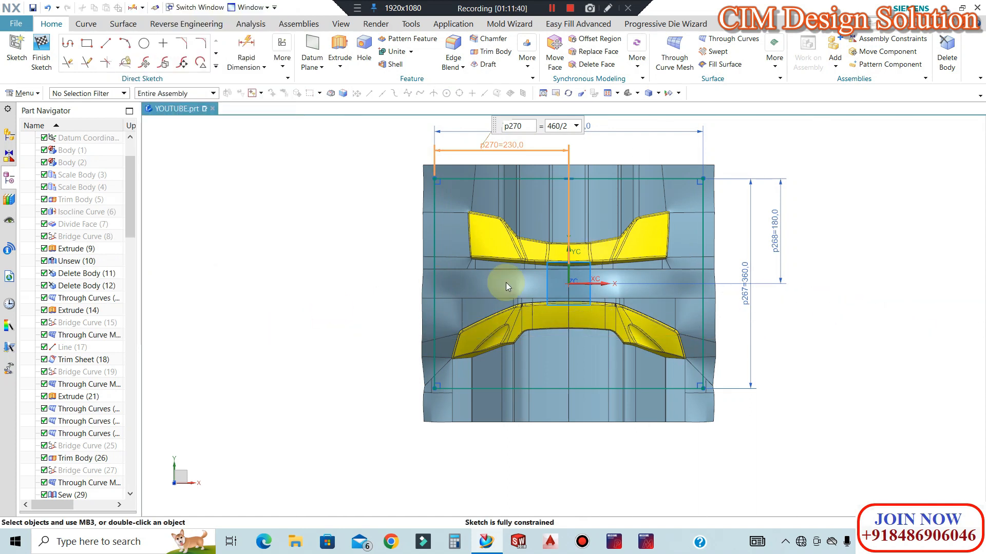
click(41, 58)
Start an extrusion of the rectangle's four lines with the body type set to Sheet.
mouse_move(788, 326)
middle_down()
mouse_move(775, 265)
mouse_move(765, 264)
middle_up()
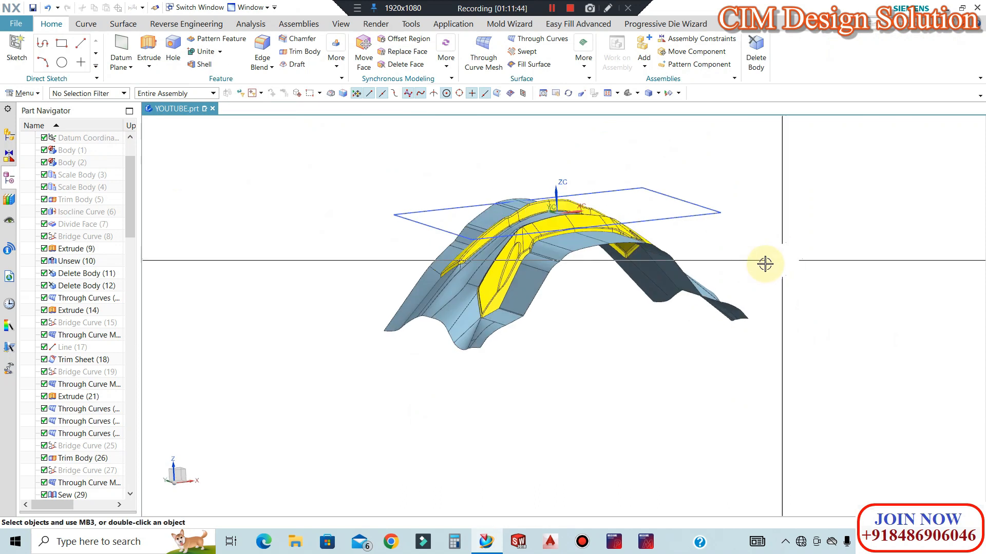
click(149, 49)
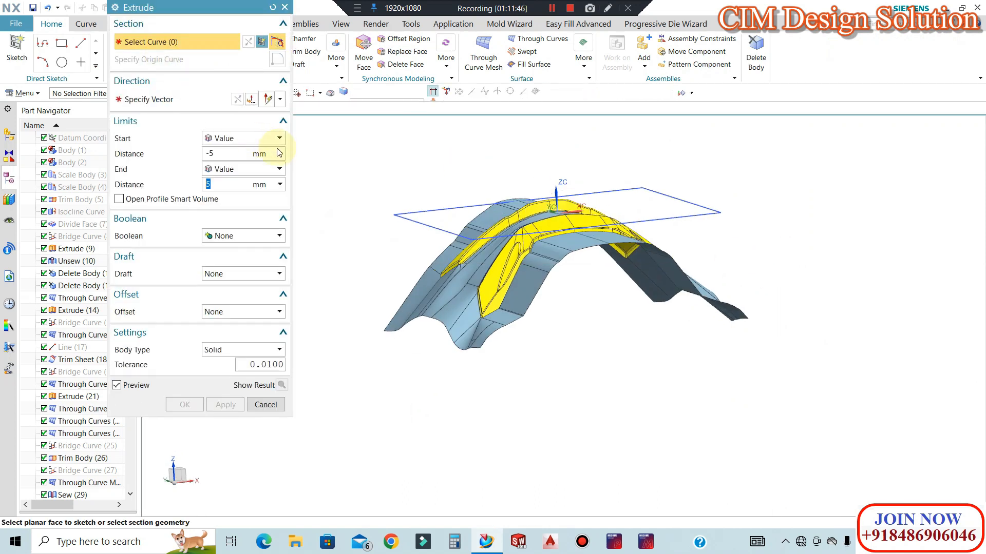
click(426, 216)
click(686, 215)
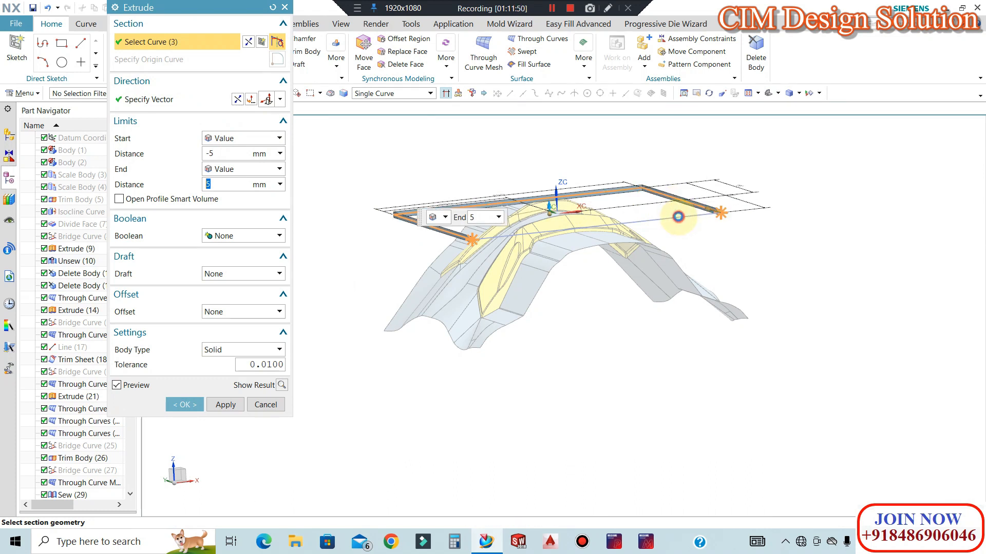
click(382, 203)
click(234, 354)
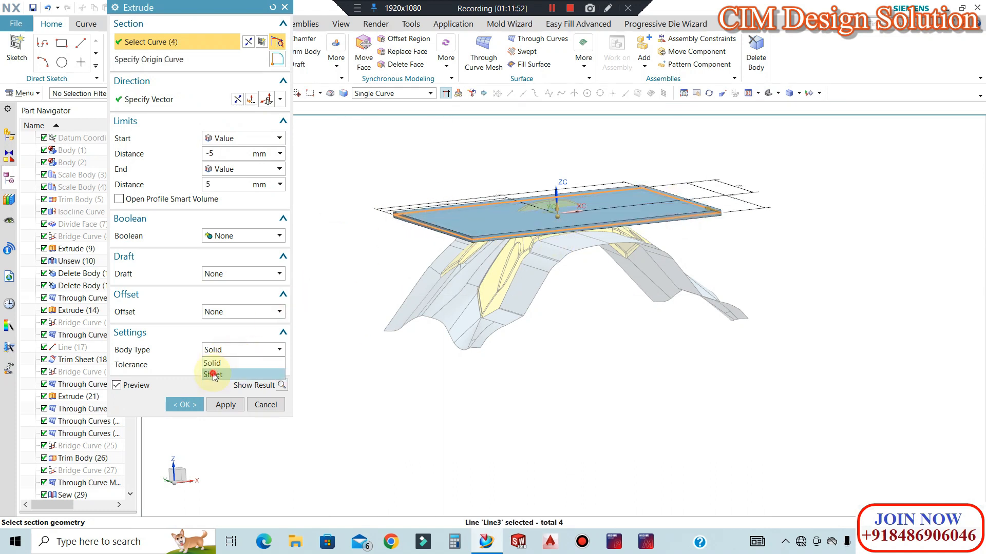
click(221, 370)
Extrude the rectangle as a sheet body from -280 mm to 65 mm.
drag(557, 210, 559, 176)
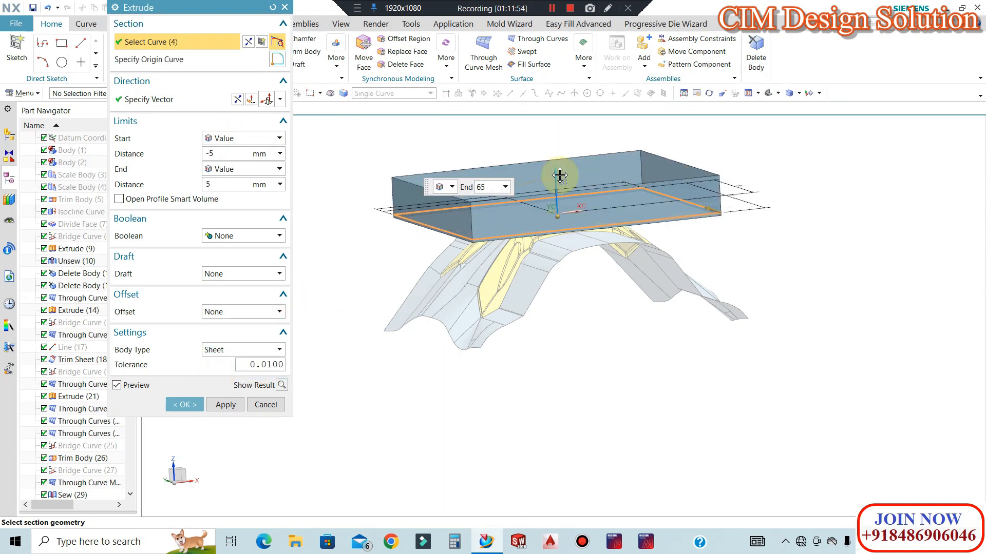
drag(557, 215, 562, 373)
click(232, 187)
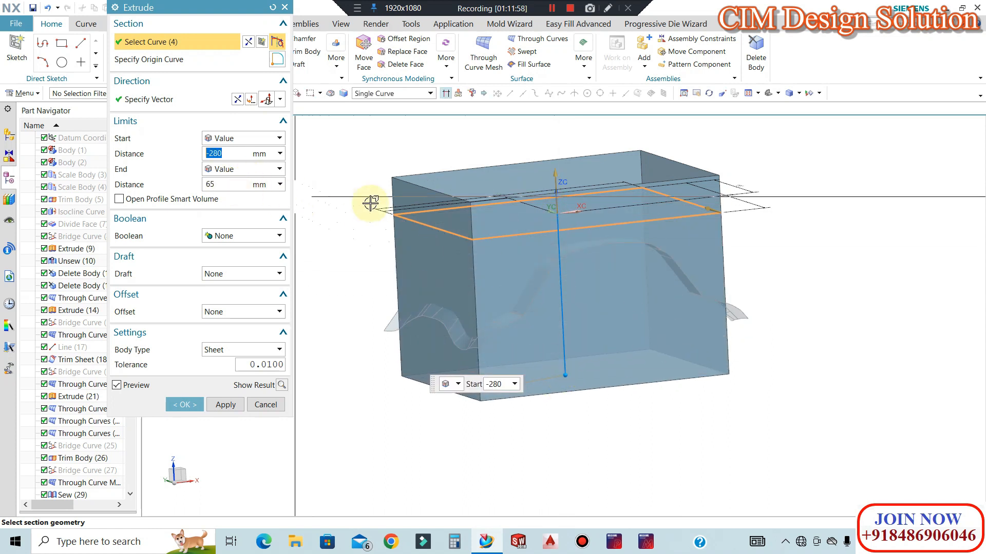
click(182, 409)
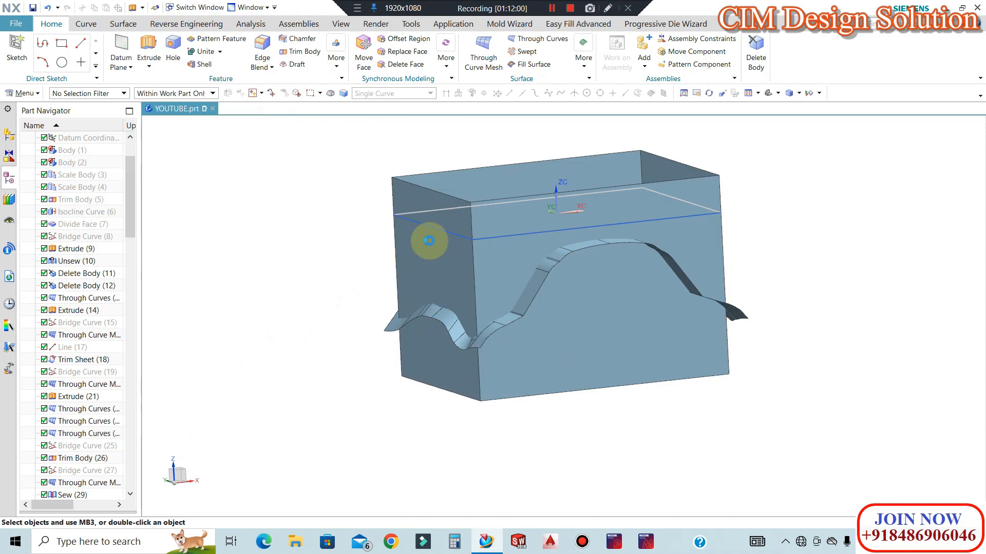
Trim the extruded walls and parting surface against each other with Make Corner, keeping the walls below the surface and removing the surface overhang.
scroll(446, 136, down, 1)
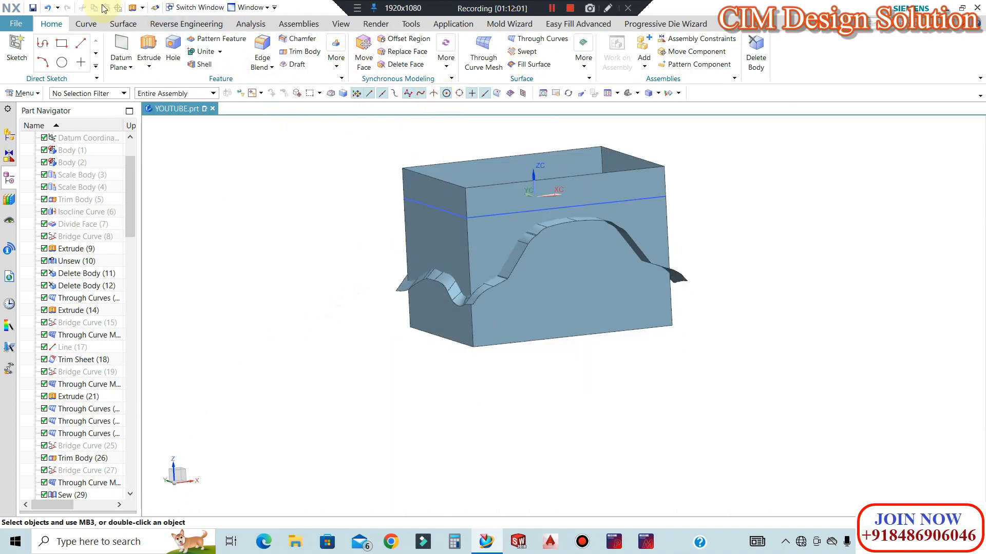
click(121, 23)
click(491, 43)
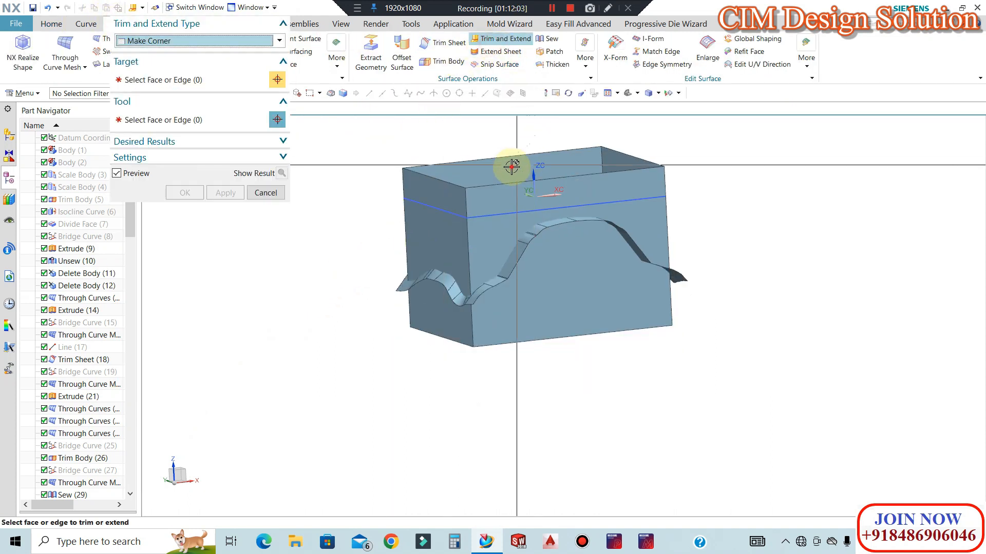
click(510, 167)
click(171, 133)
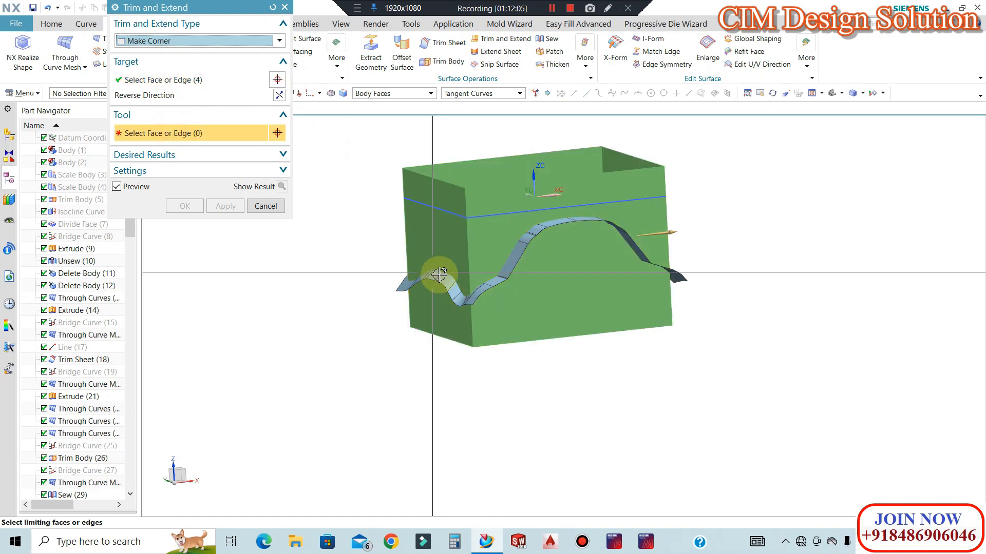
click(431, 268)
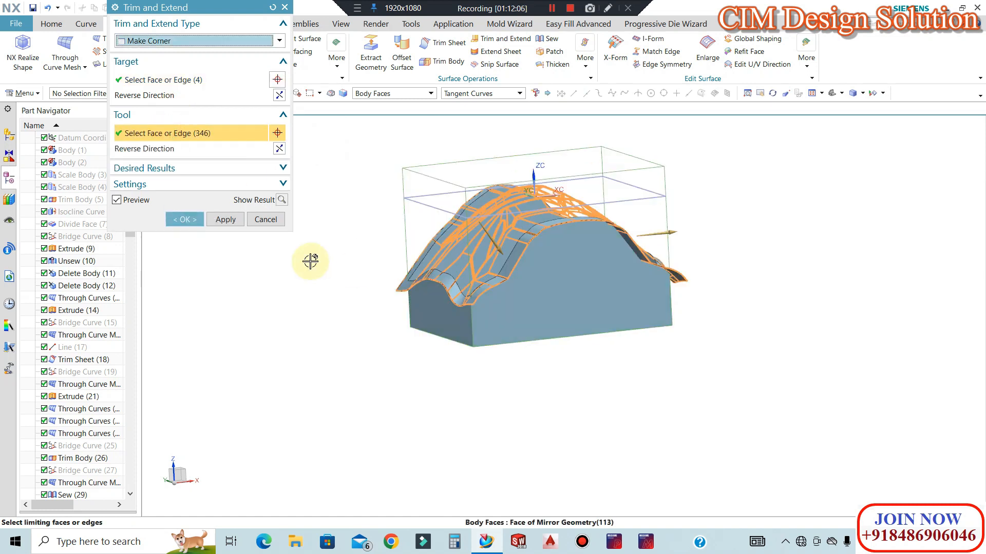
click(280, 148)
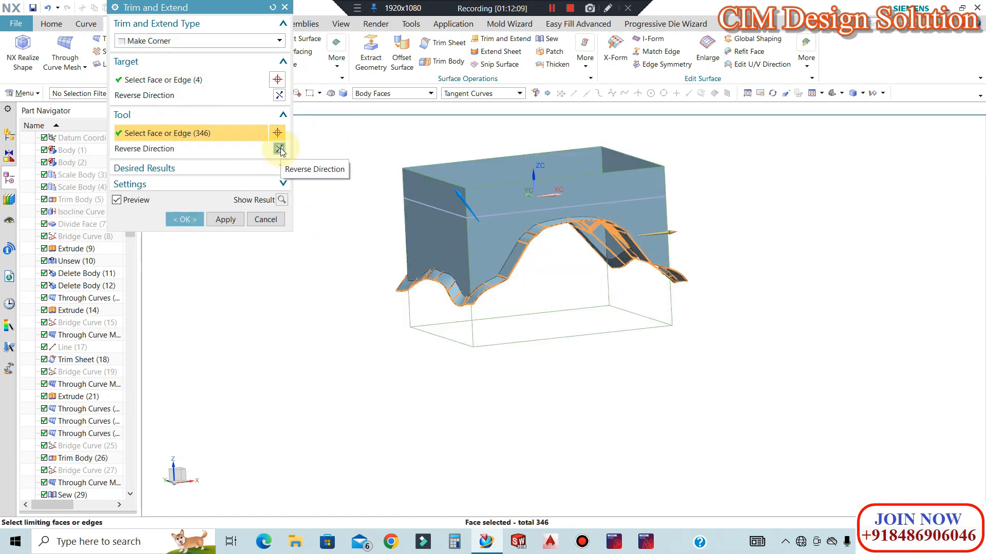
click(279, 96)
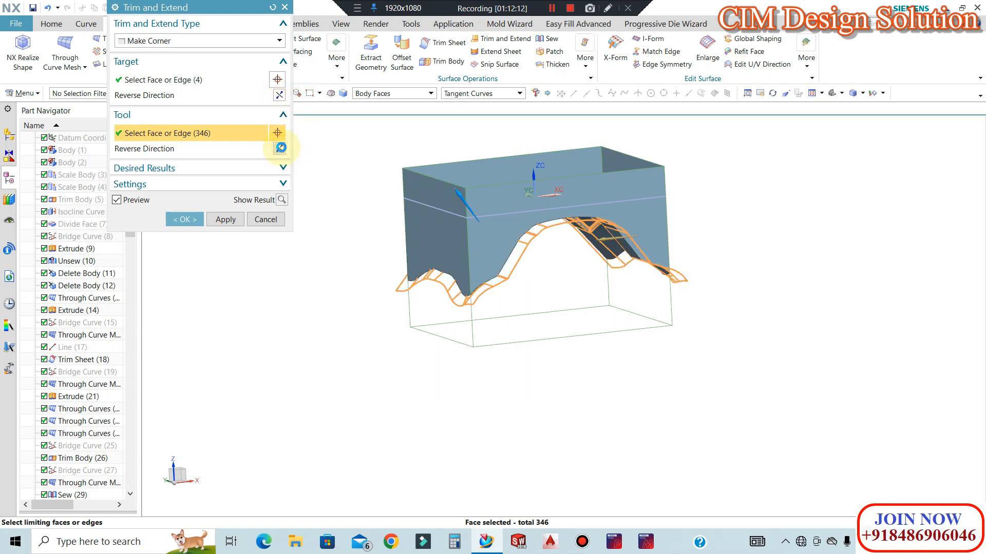
click(279, 148)
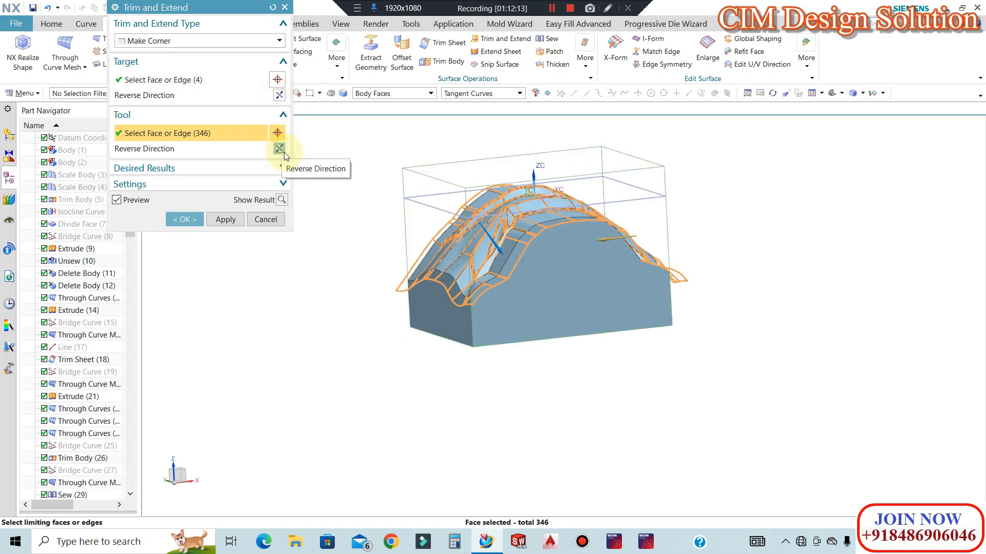
click(184, 220)
Hide the rectangle sketch above the trimmed block.
middle_drag(682, 236, 636, 190)
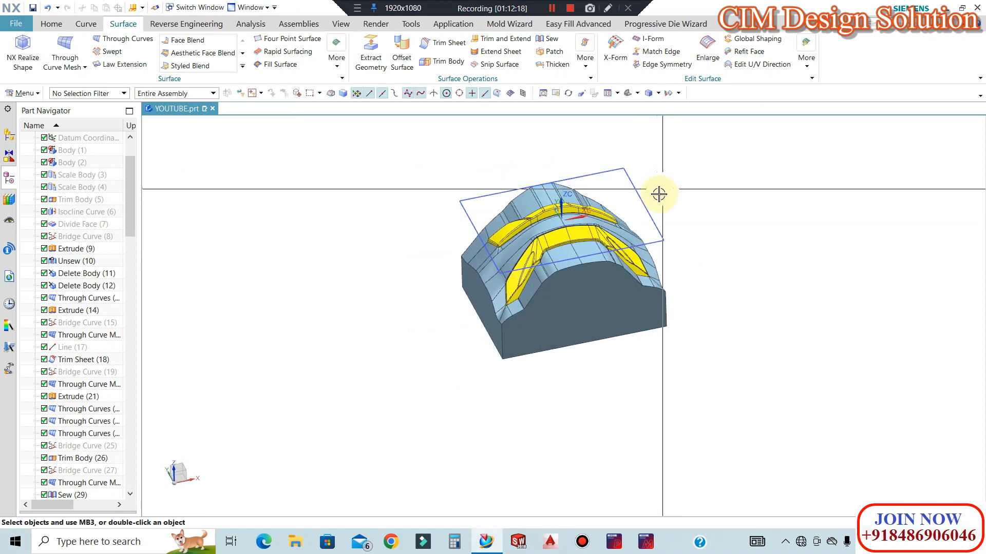
key(ctrl+j)
click(631, 183)
click(220, 101)
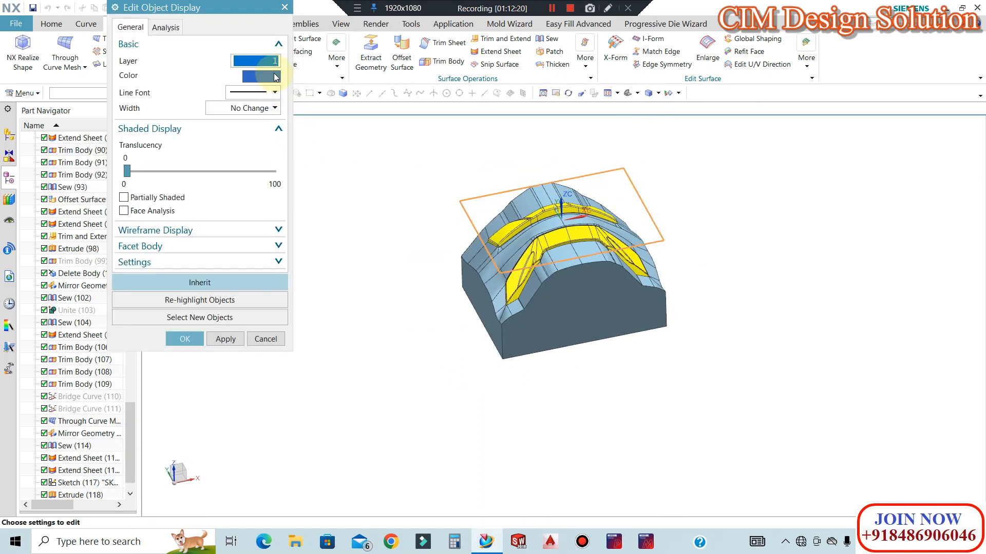
key(Return)
Close the open underside of the trimmed walls with a bounded plane through the four bottom edges.
mouse_move(605, 192)
middle_down()
mouse_move(792, 363)
mouse_move(745, 273)
mouse_move(728, 272)
mouse_move(693, 323)
mouse_move(695, 262)
mouse_move(706, 243)
mouse_move(704, 145)
mouse_move(662, 192)
middle_up()
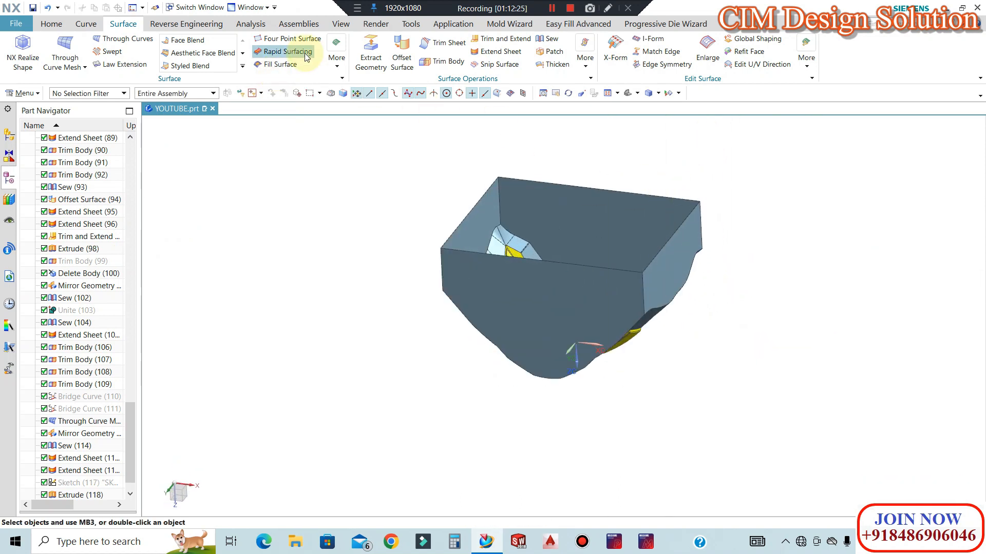
click(335, 59)
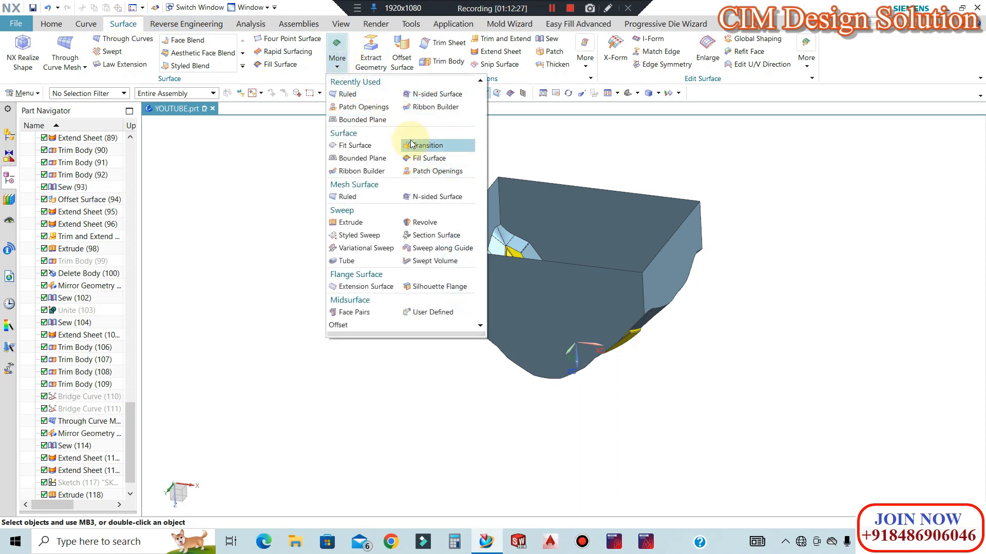
click(369, 122)
click(539, 184)
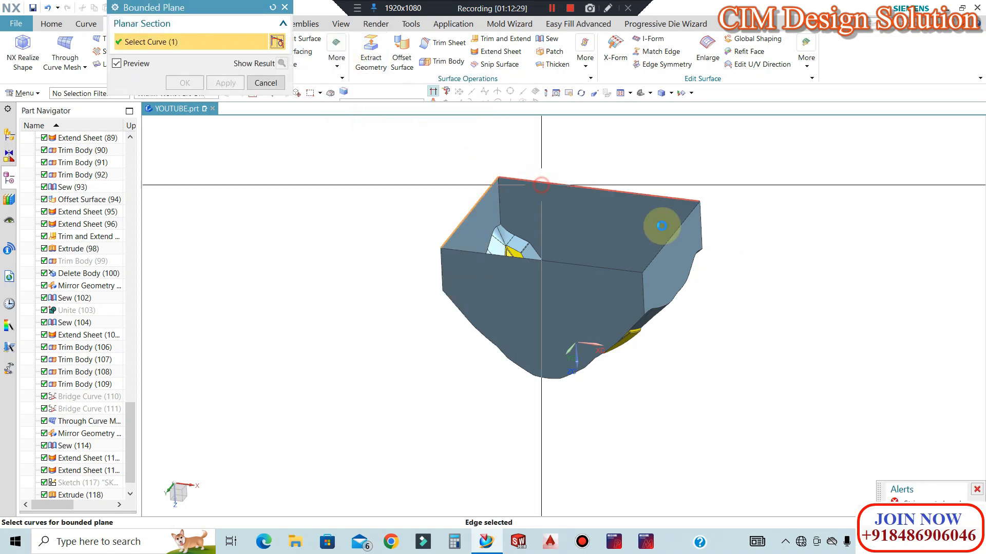
click(671, 237)
click(539, 261)
click(178, 84)
Sew the bounded plane and the trimmed wall and parting surface body into one solid body.
middle_drag(627, 194, 621, 297)
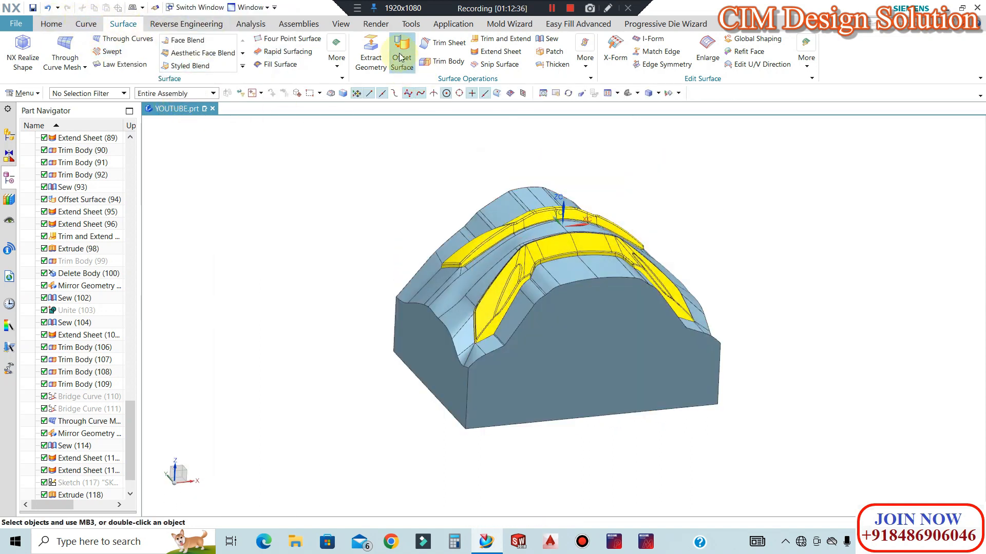
click(559, 240)
scroll(723, 215, down, 2)
drag(783, 161, 481, 407)
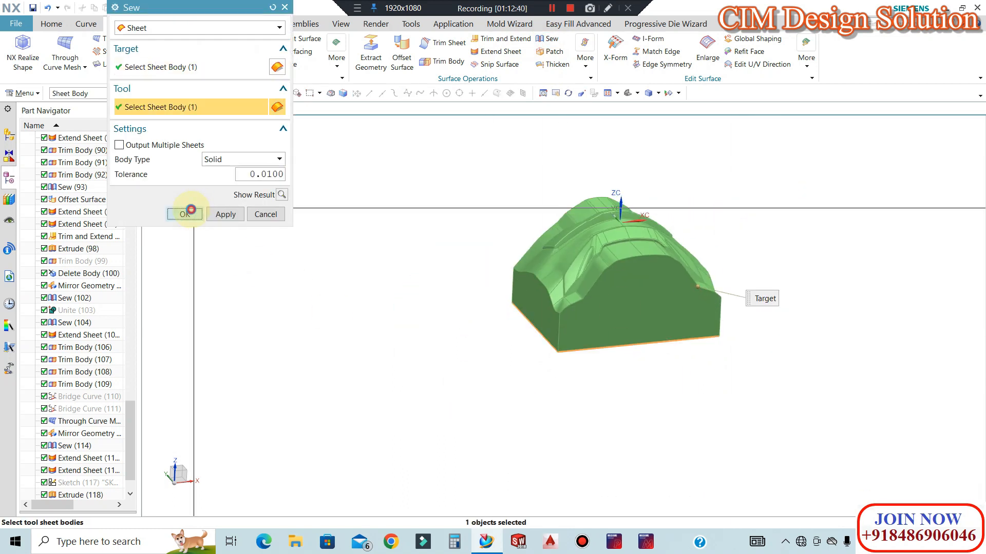
click(185, 214)
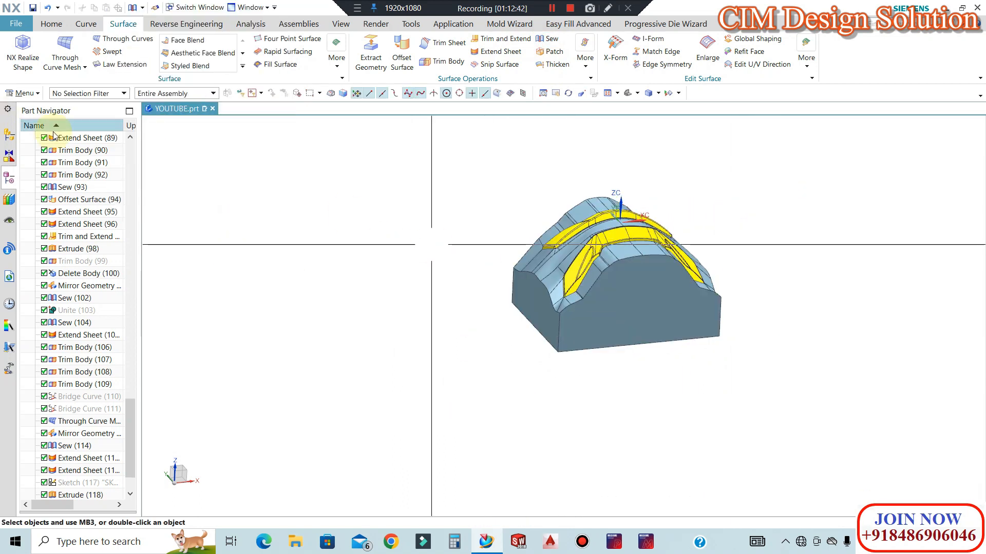
Check the sewn block in a section view across X and examine its corners and the surface around the yellow parts.
key(ctrl+h)
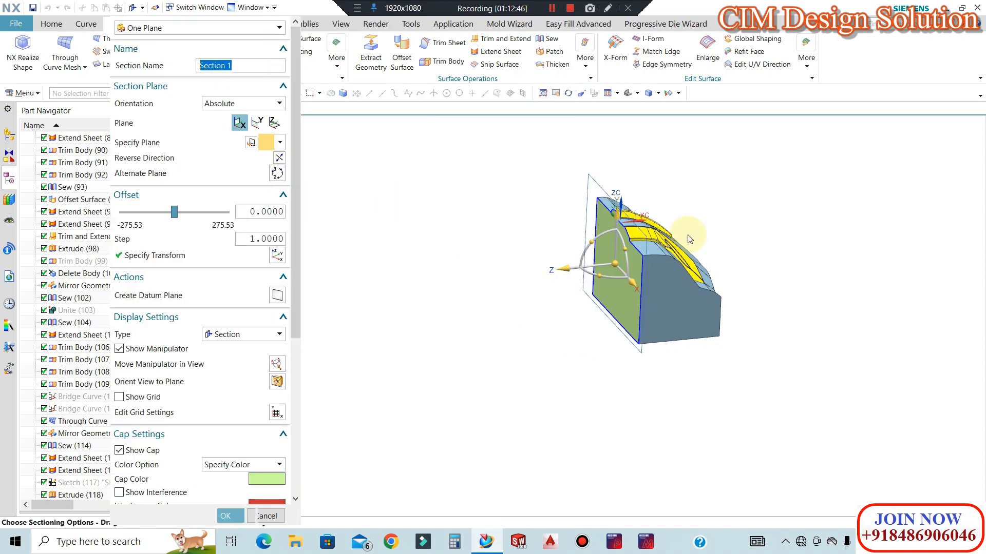
key(Escape)
scroll(671, 254, up, 1)
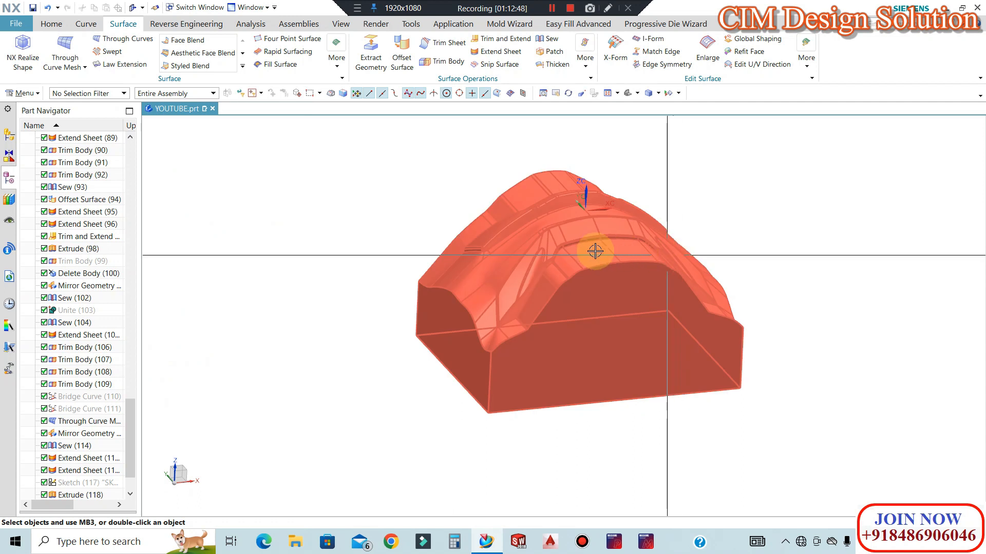
scroll(572, 226, up, 1)
middle_drag(573, 226, 572, 293)
key(F8)
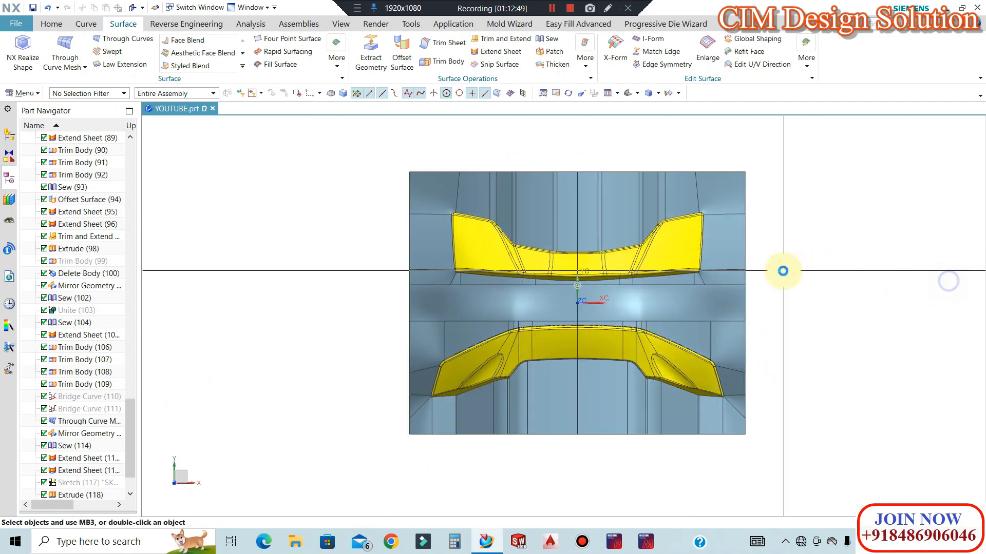
scroll(827, 274, up, 1)
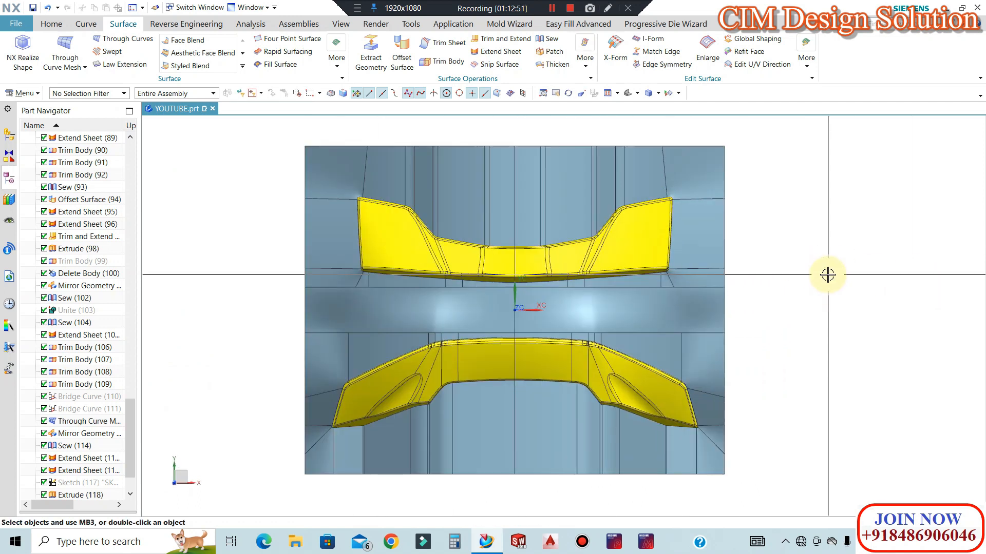
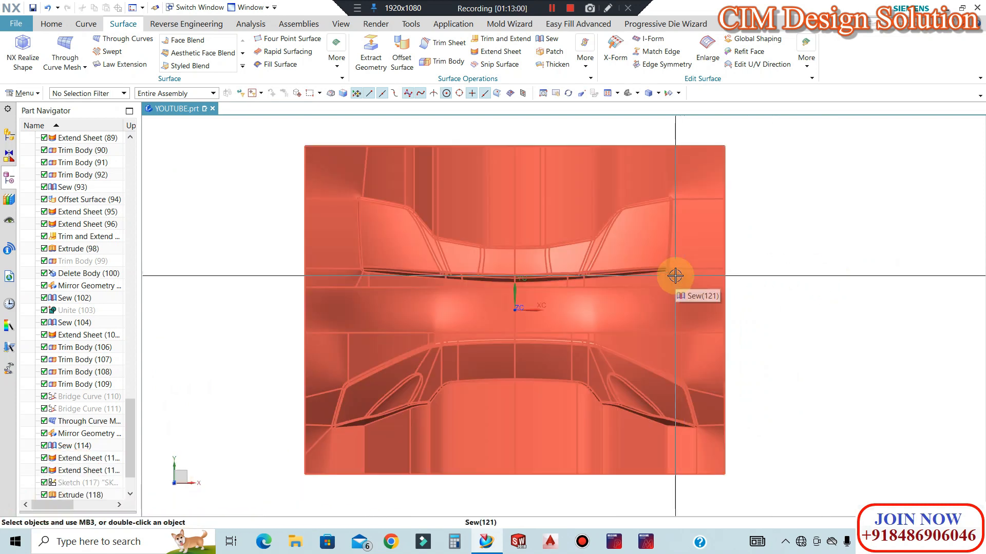
scroll(669, 270, down, 1)
middle_drag(669, 270, 667, 254)
key(F8)
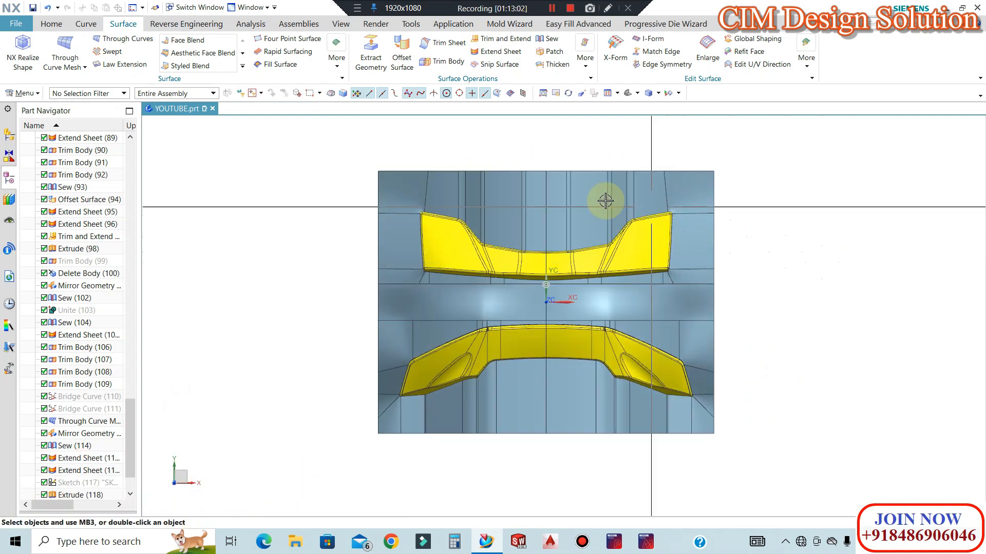
scroll(611, 204, up, 2)
scroll(614, 205, down, 2)
middle_drag(615, 206, 662, 260)
scroll(627, 198, down, 1)
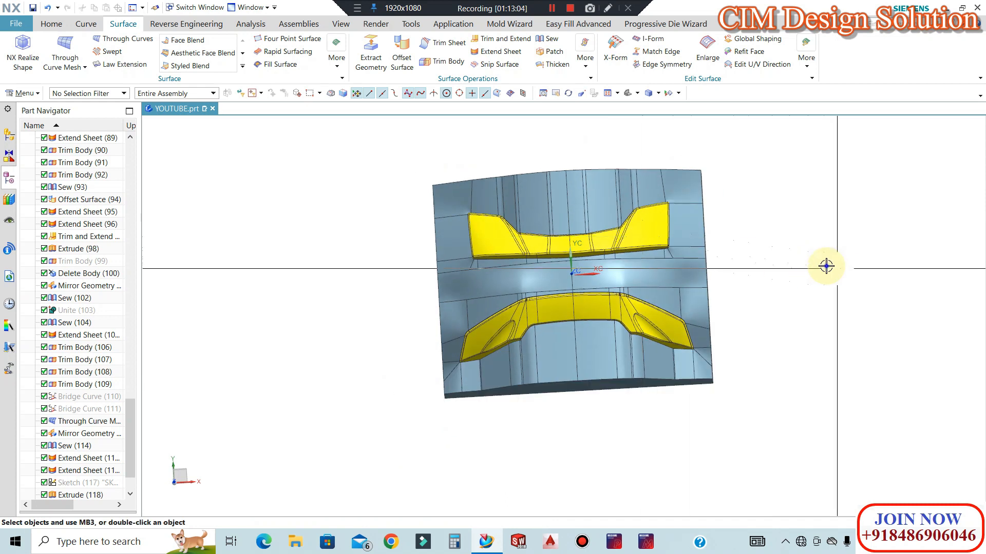
key(F8)
middle_drag(728, 333, 695, 387)
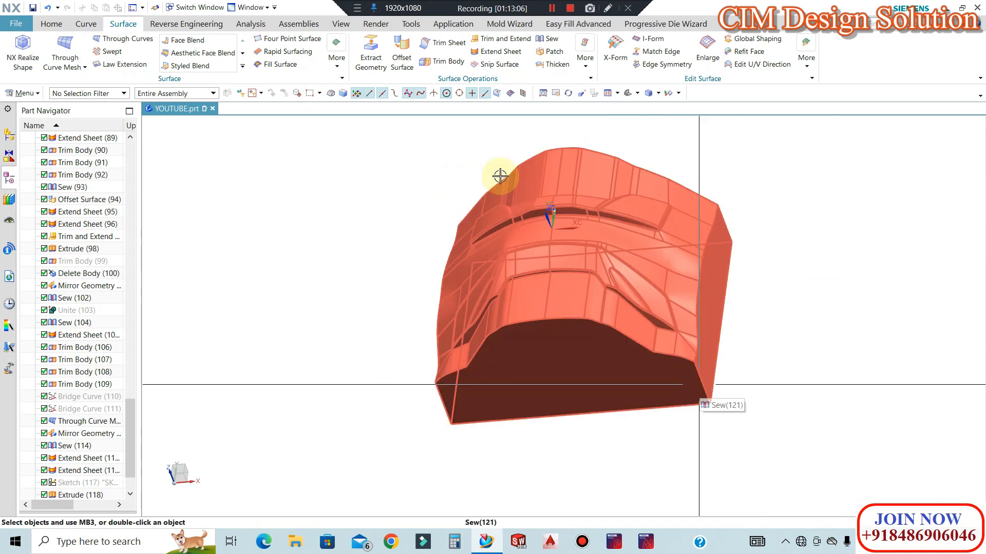
click(51, 24)
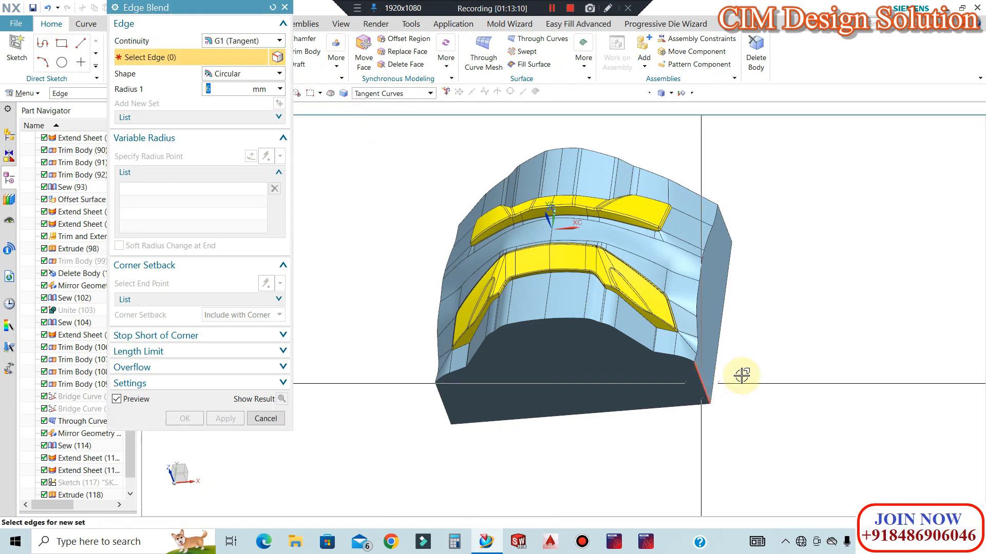
key(Escape)
key(F8)
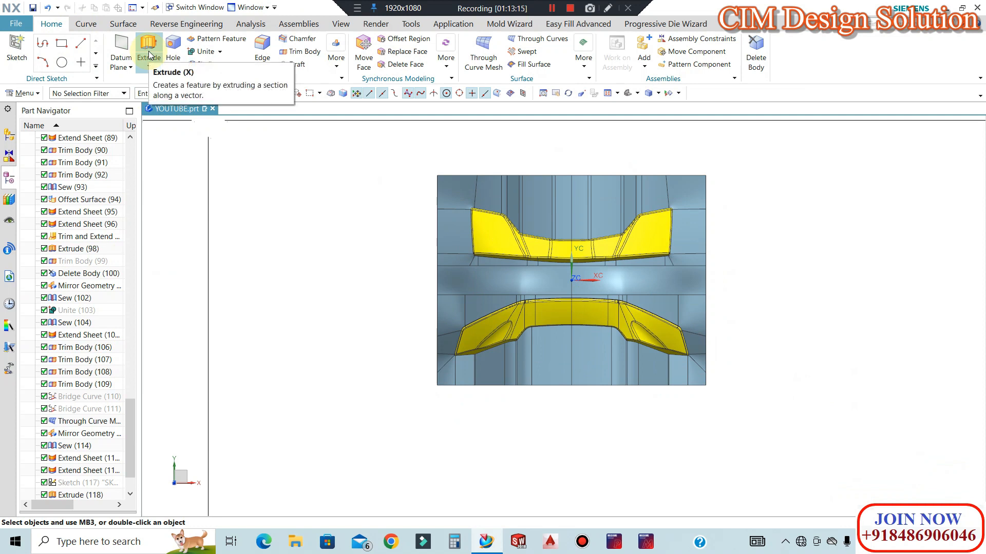
middle_drag(513, 280, 516, 236)
scroll(516, 236, up, 3)
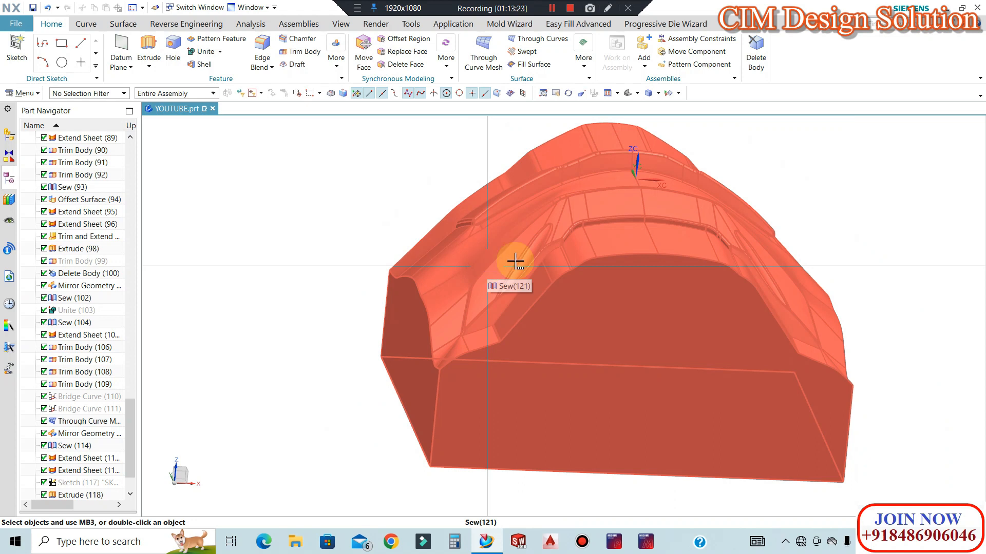
middle_drag(524, 251, 565, 168)
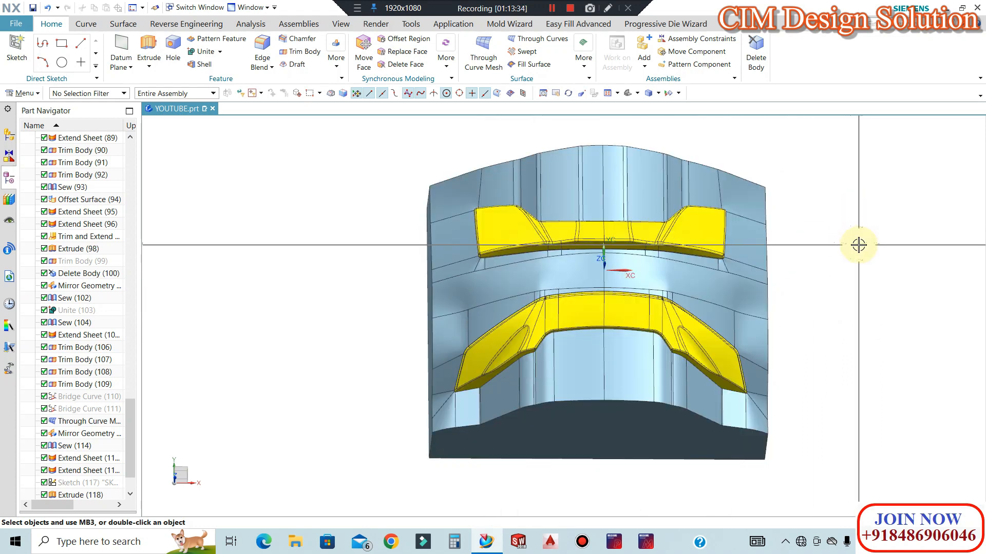
Start a sketch on the XC-YC plane and draw a degree 3 studio spline through three points, bowing down above the upper yellow part.
key(F8)
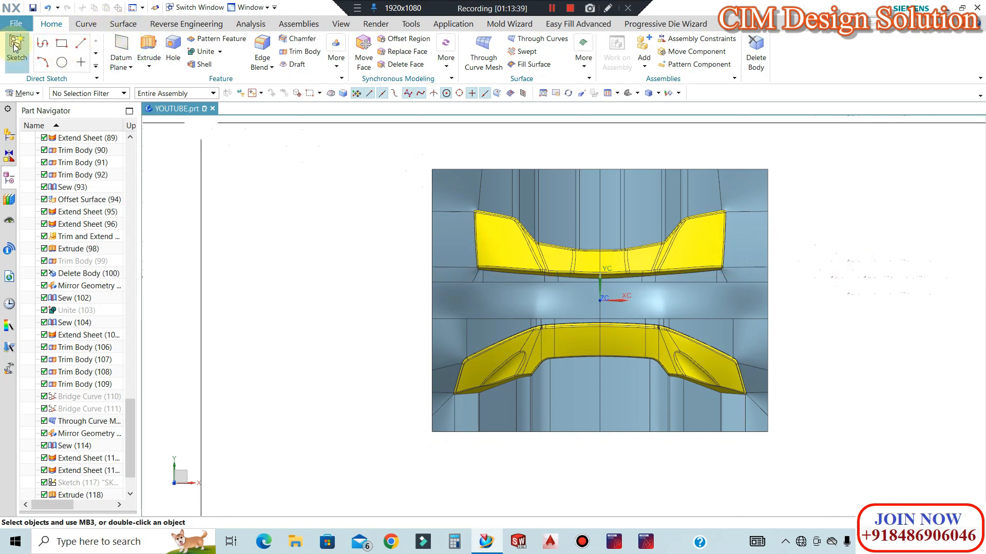
middle_click(317, 236)
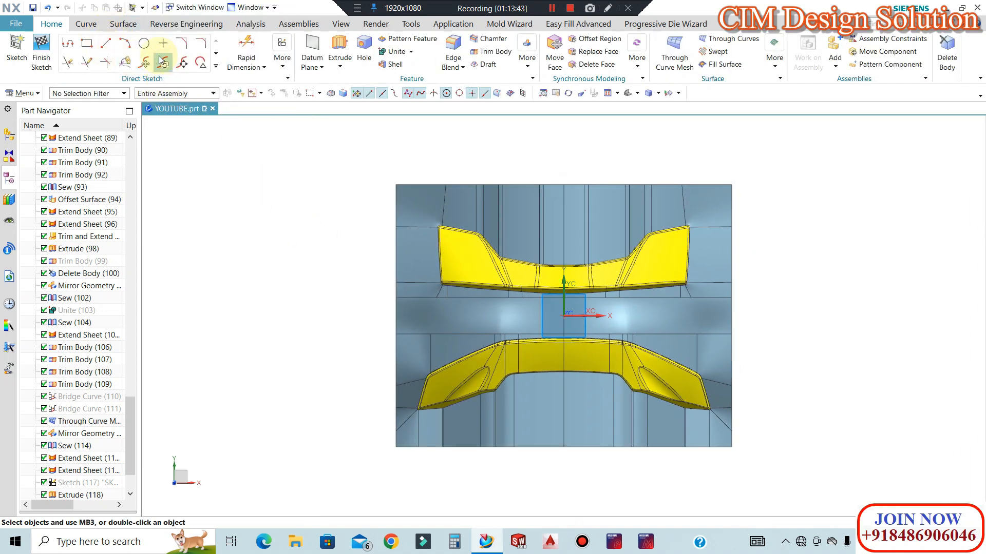
click(215, 67)
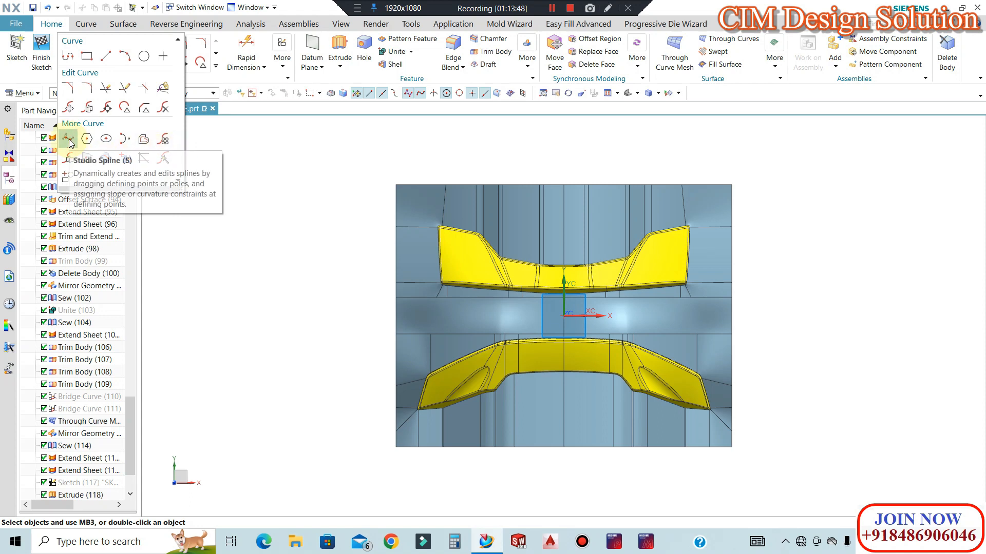
click(70, 141)
scroll(444, 309, up, 2)
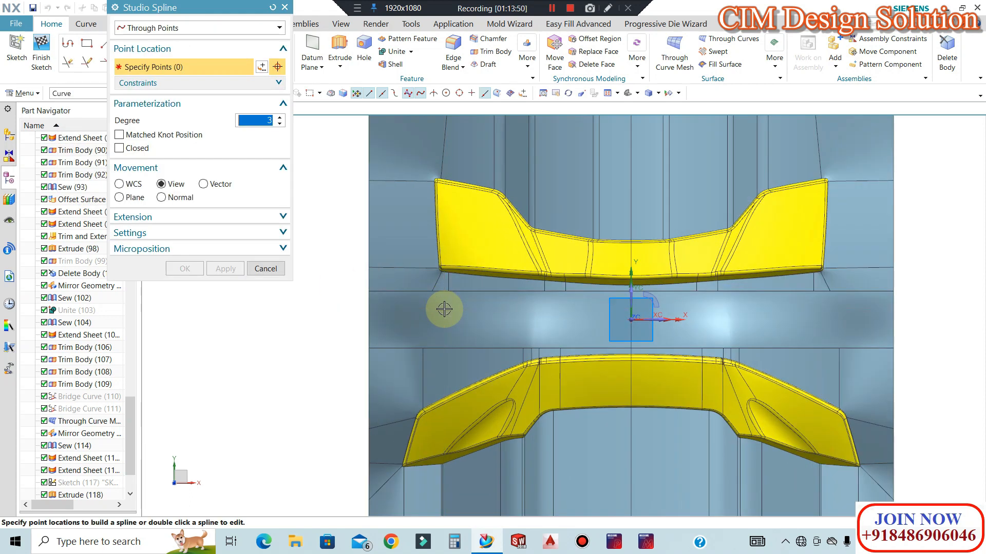
scroll(615, 320, down, 1)
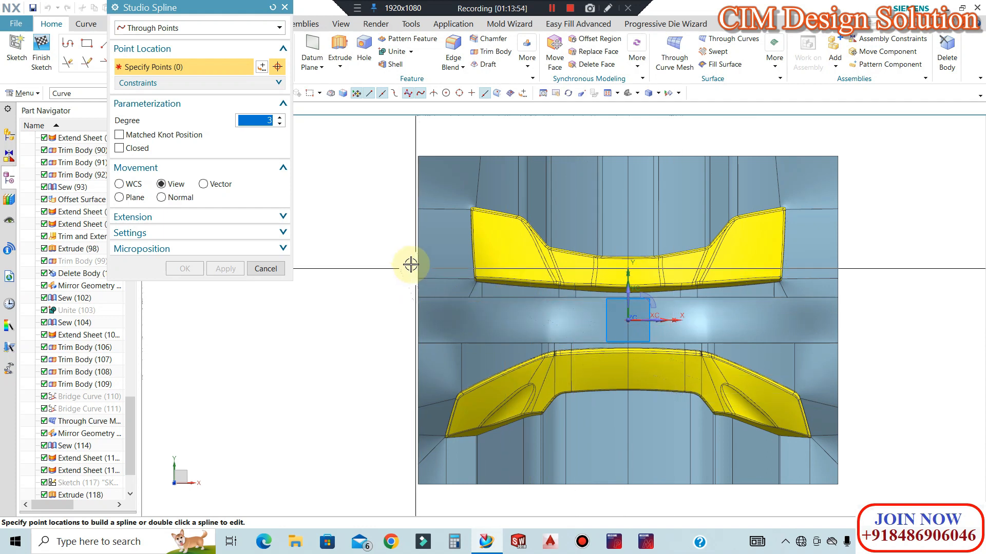
click(436, 141)
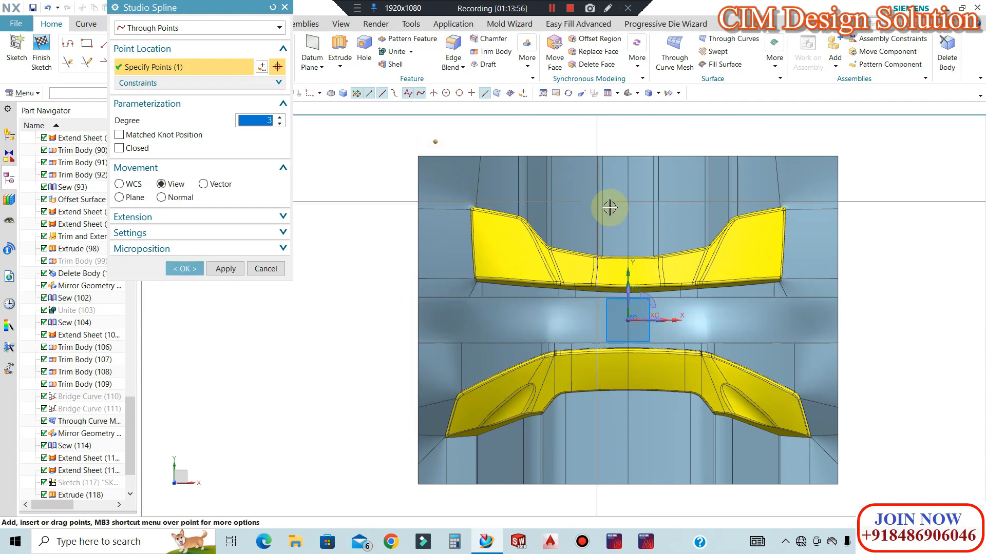
click(628, 213)
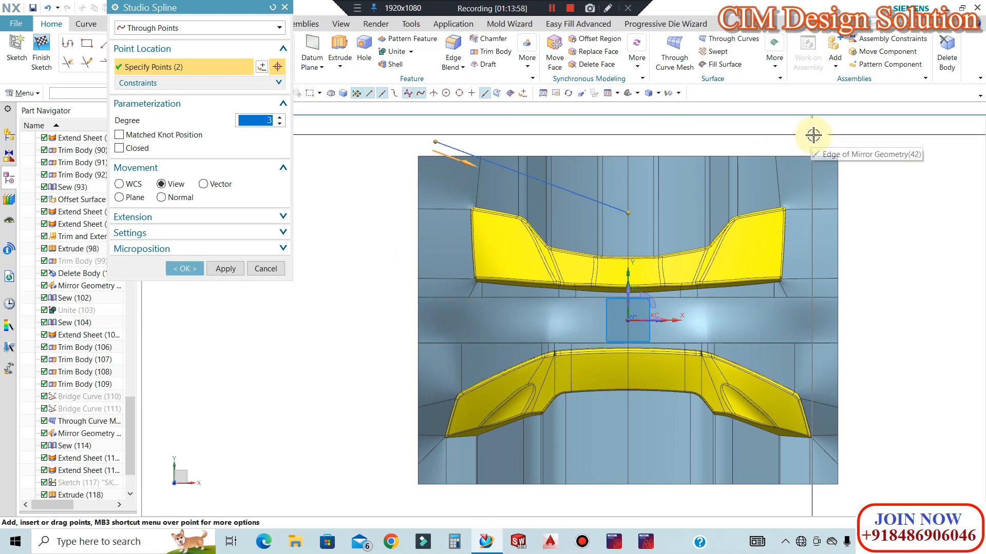
click(814, 141)
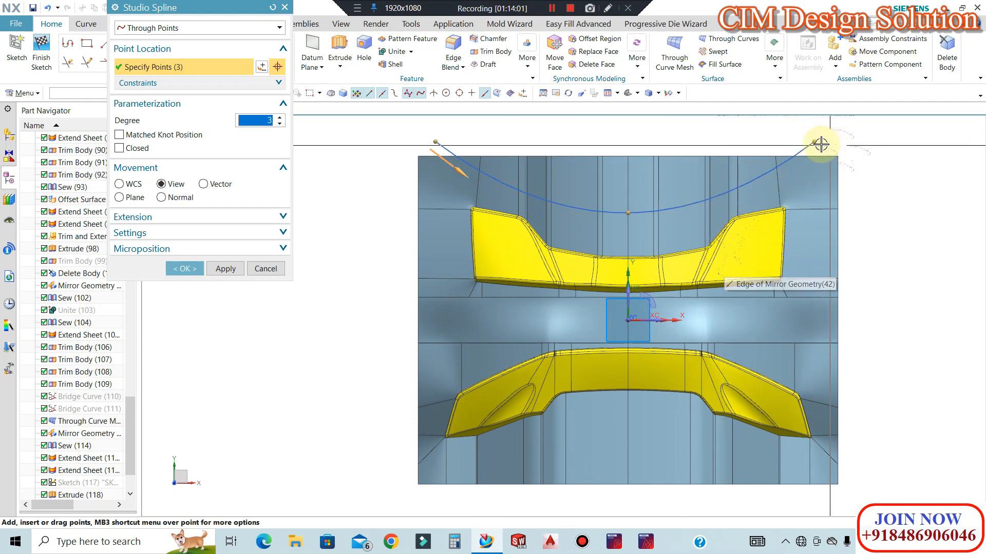
drag(815, 143, 820, 147)
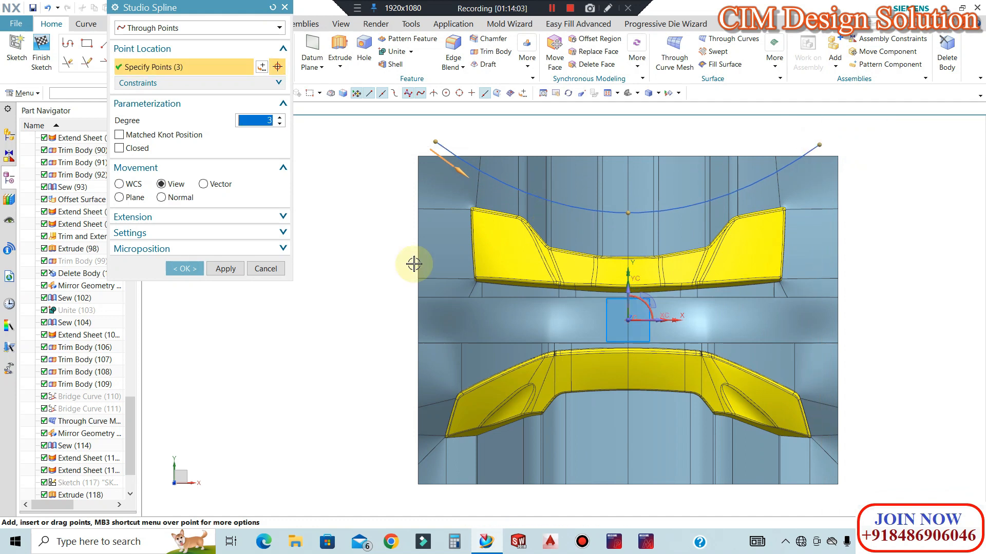
click(185, 269)
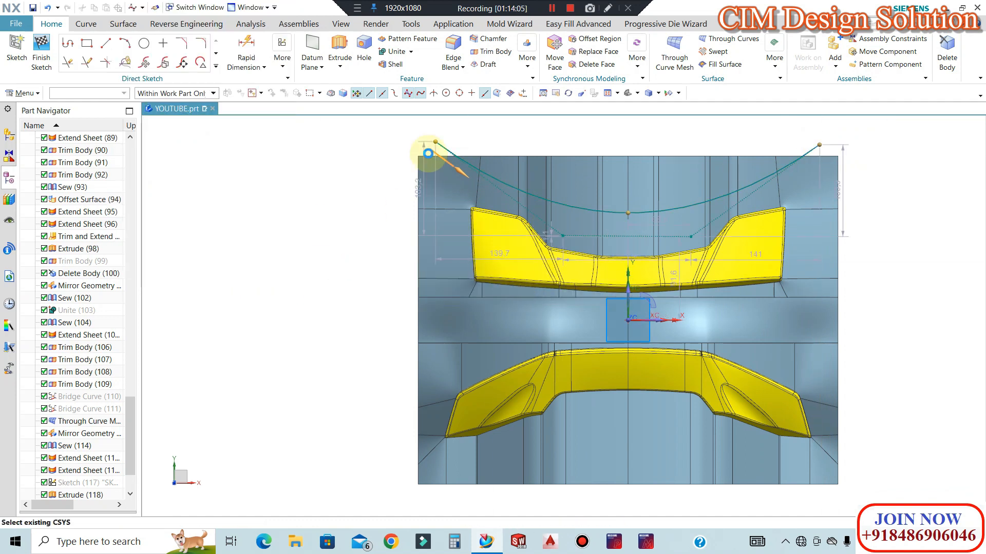
Dimension the vertical distance from the spline's left end point to the sketch origin and set it to 190.
click(246, 42)
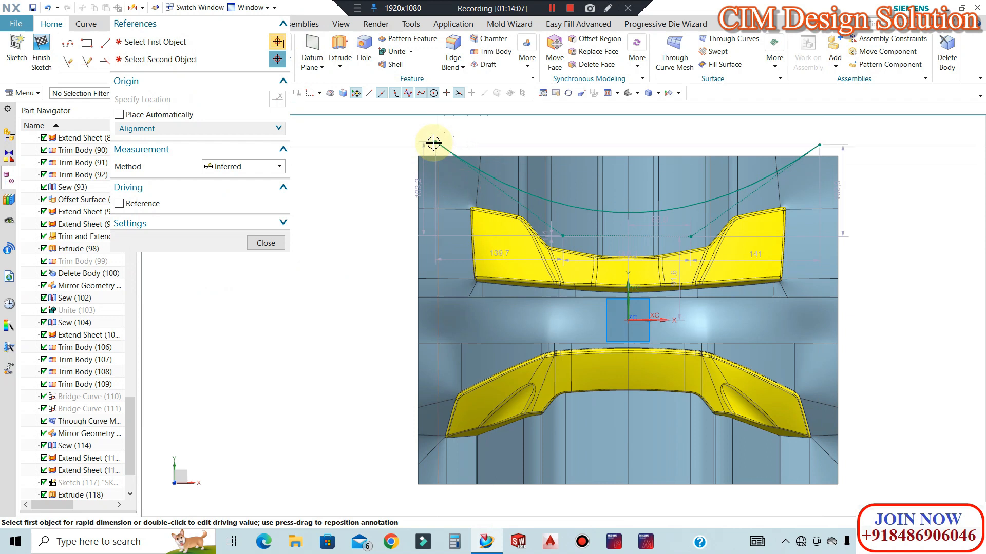
click(435, 142)
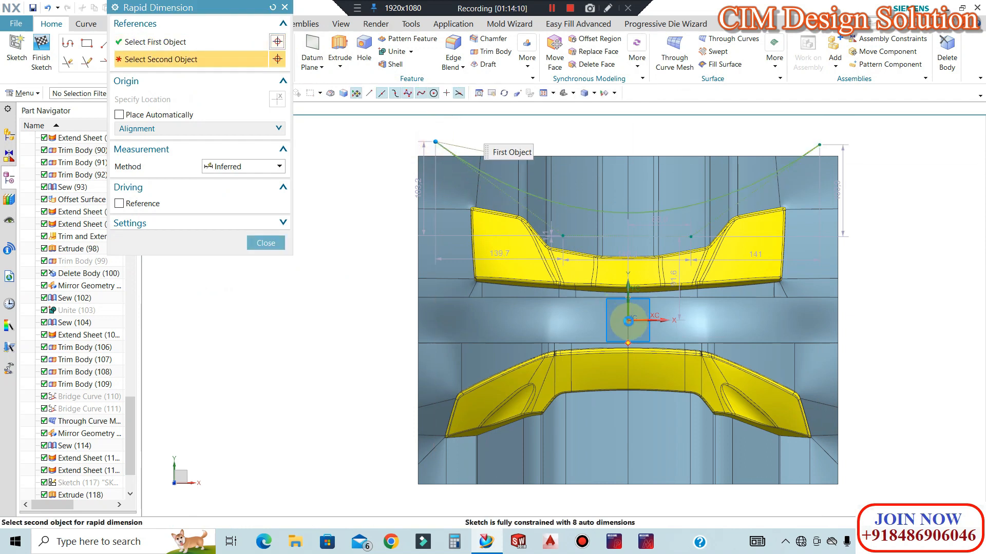
click(628, 321)
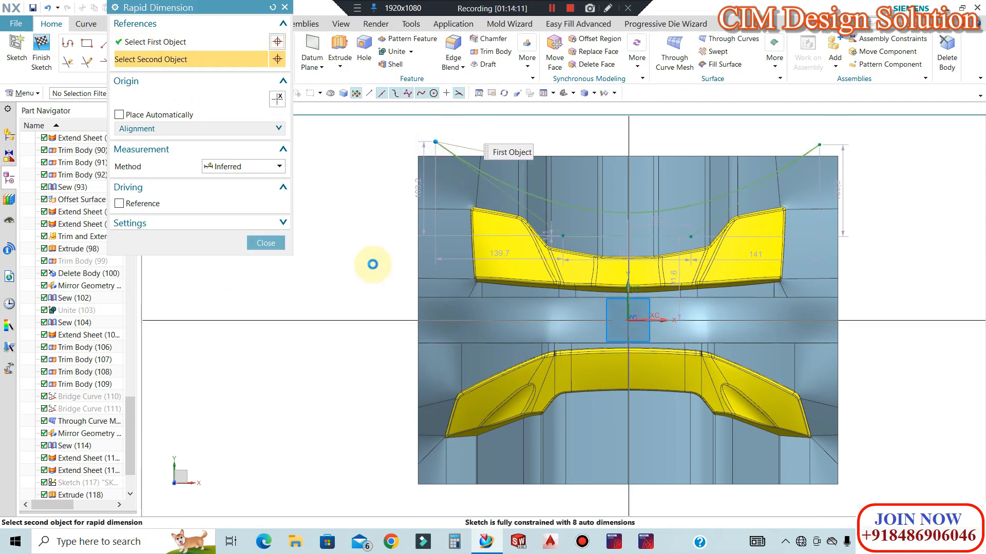
click(381, 223)
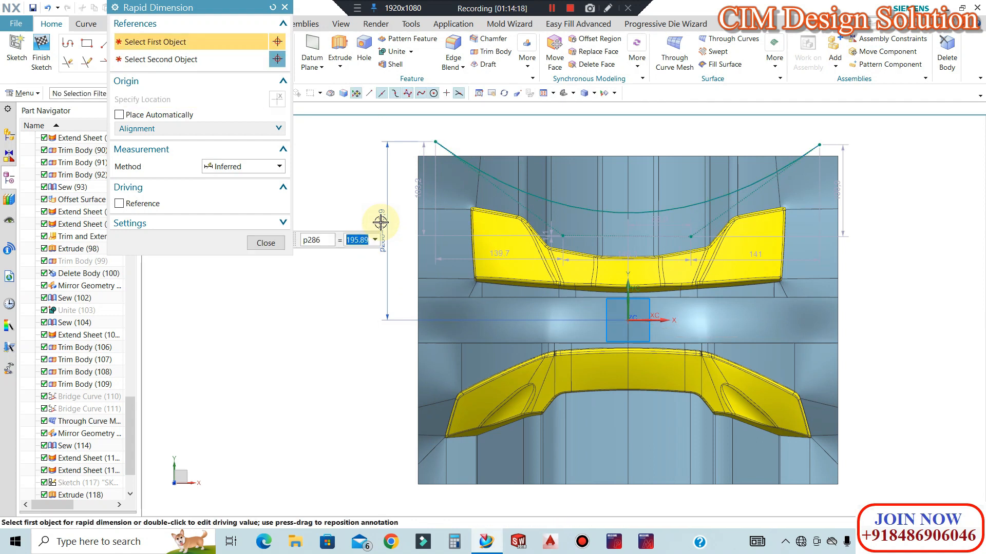
key(Return)
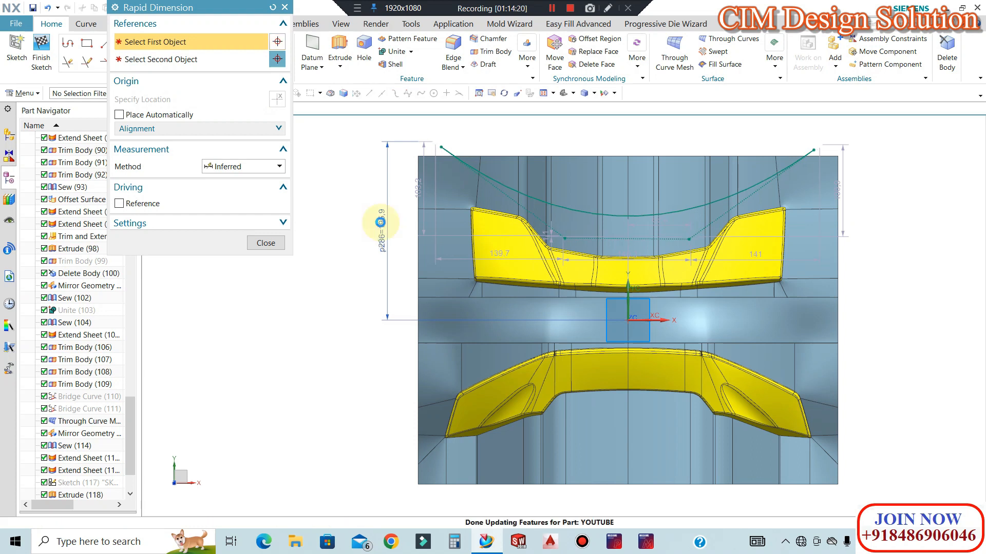
click(258, 244)
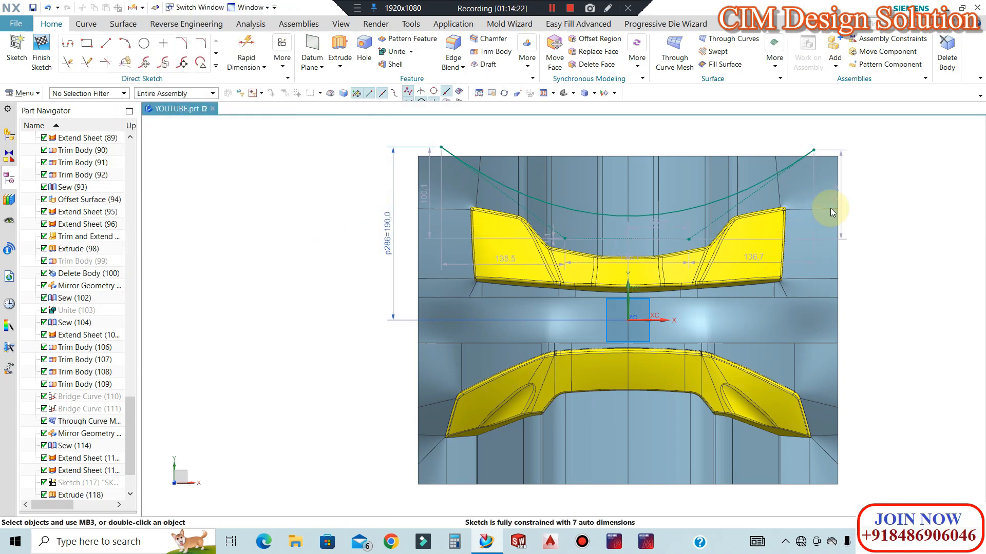
Try a vertical alignment constraint between the spline's two end points.
key(c)
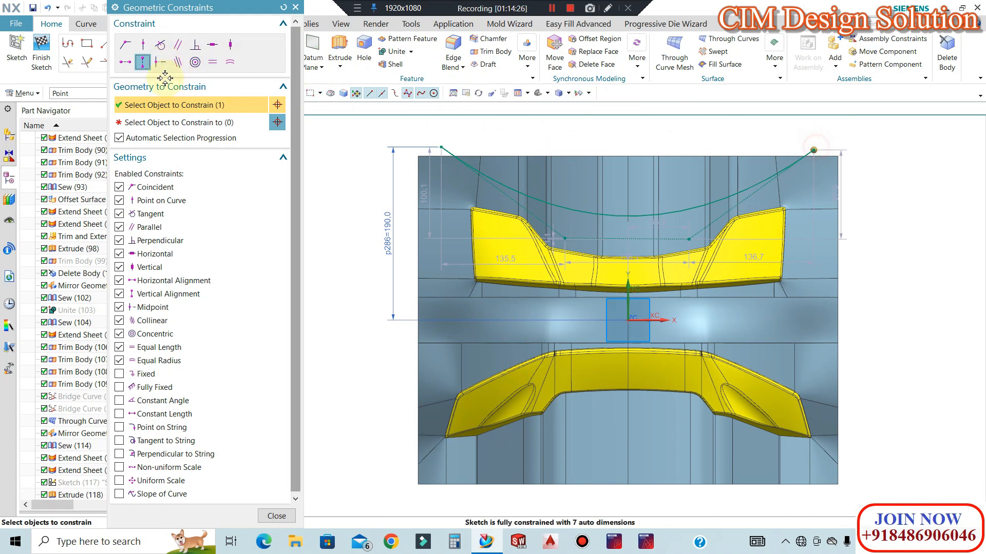
click(160, 121)
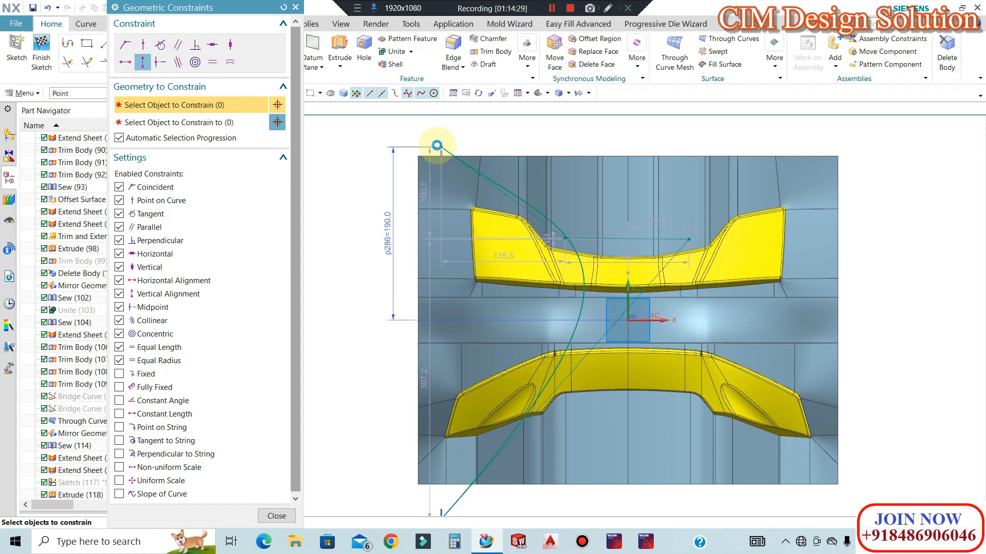
key(ctrl+z)
Constrain the spline's two end points with a horizontal alignment.
key(c)
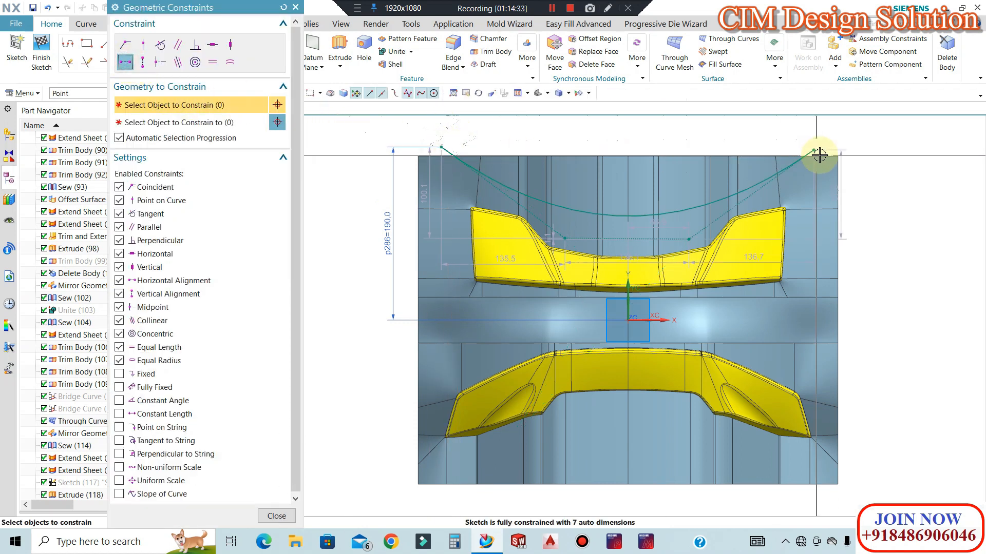
click(814, 149)
click(144, 123)
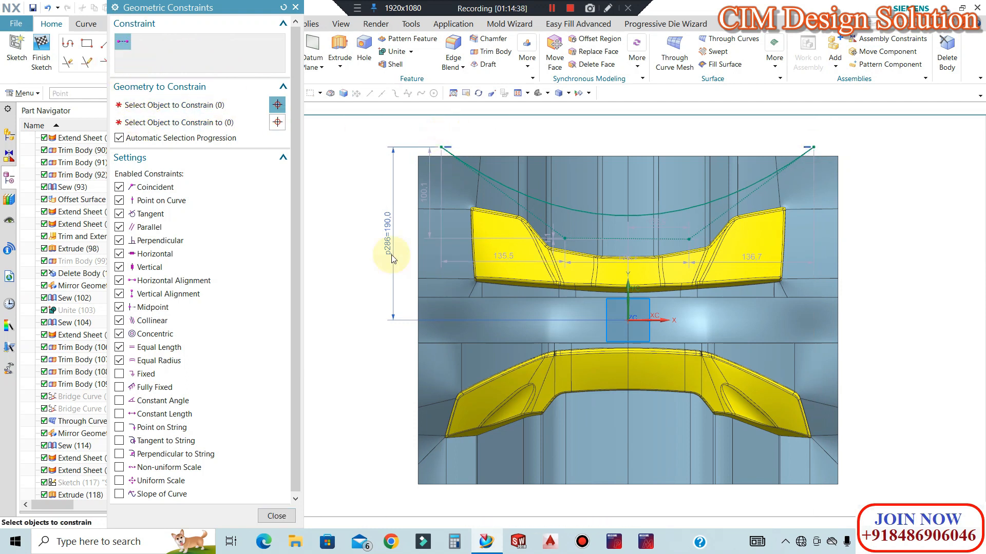
click(277, 516)
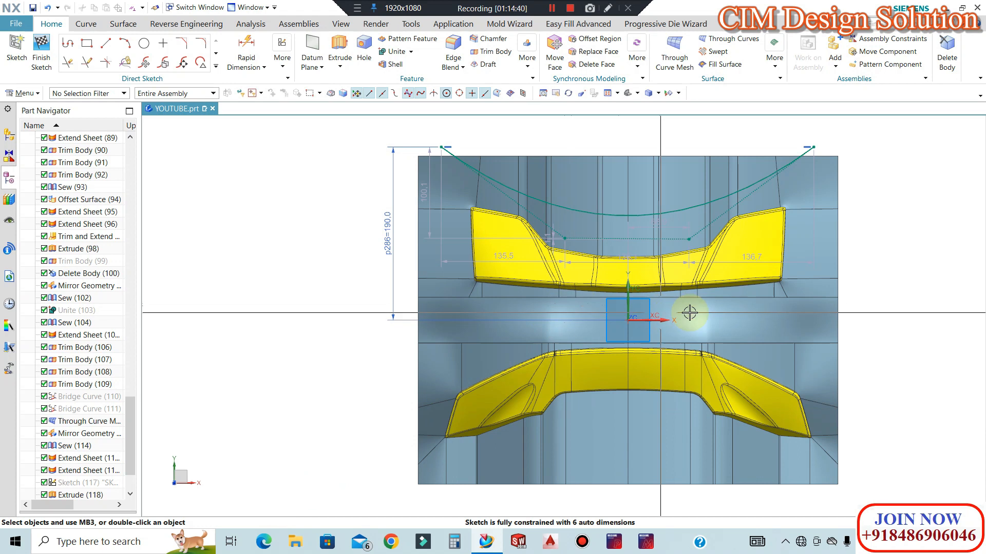
Dimension the horizontal distance from the spline's right end point to the sketch origin and set it to 200.
click(245, 45)
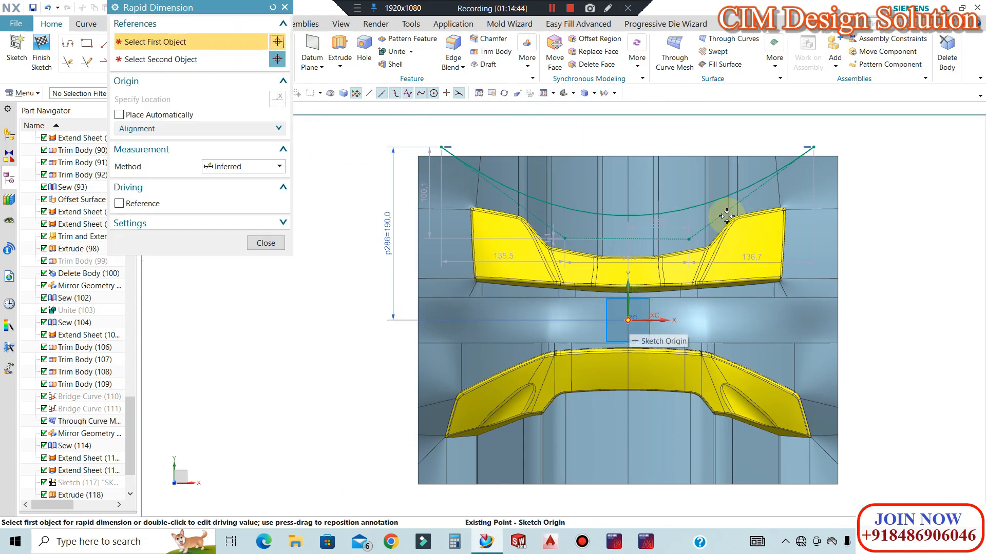
click(810, 149)
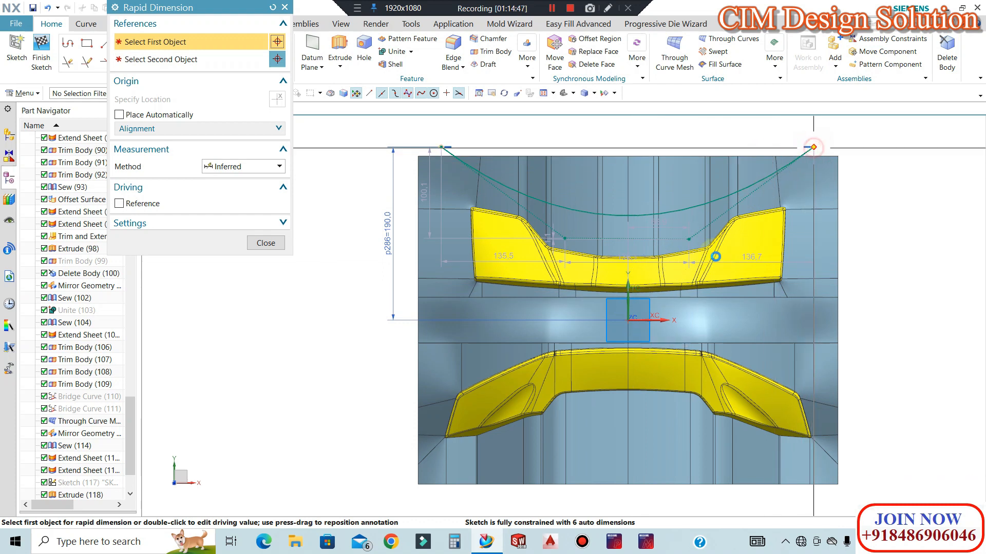
click(627, 319)
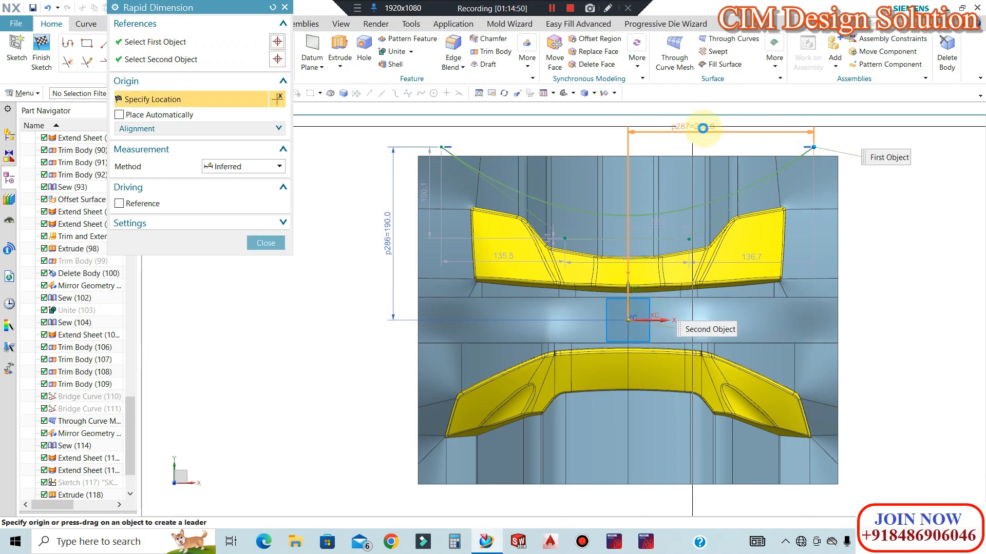
click(770, 146)
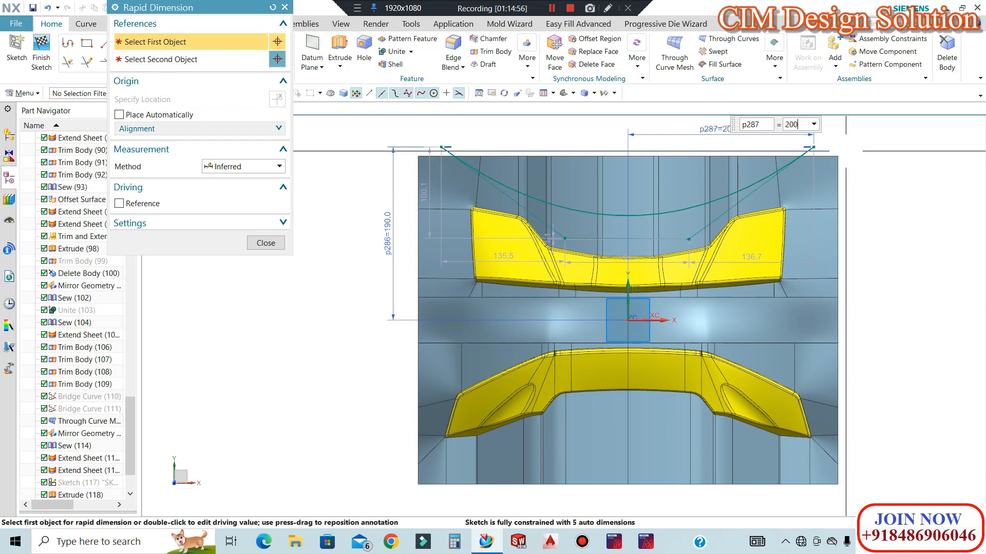
key(Return)
key(Escape)
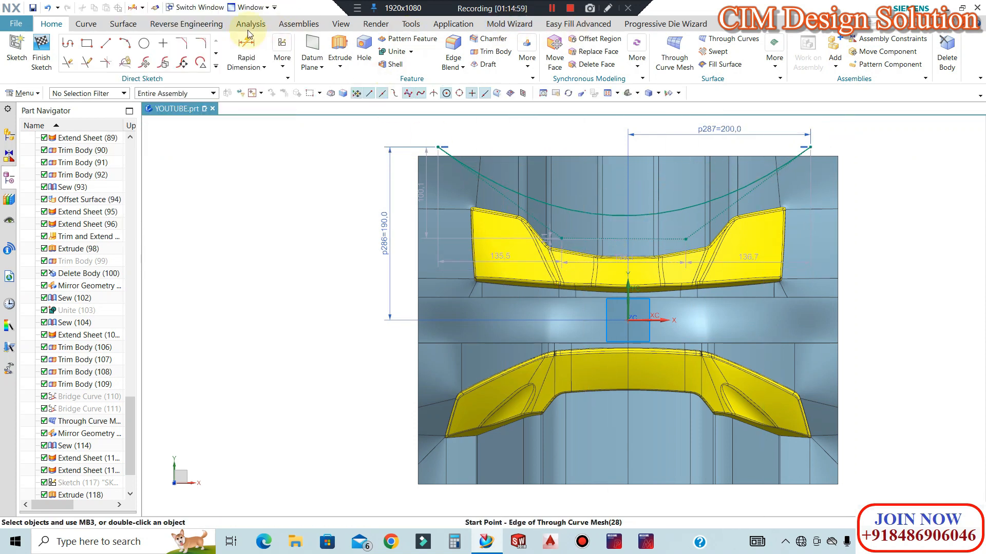
Dimension the overall horizontal distance between the spline's two end points and set it to 400.
click(247, 50)
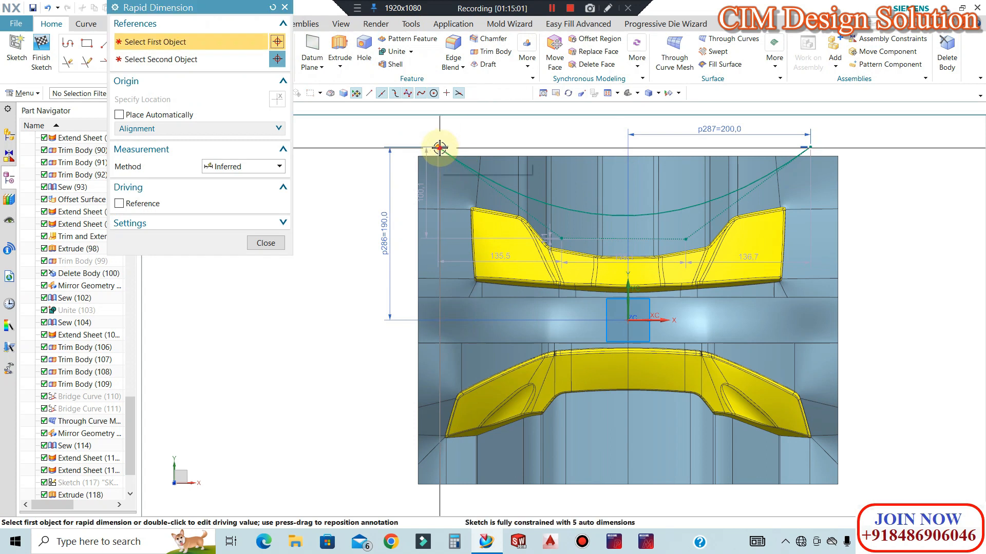
click(809, 148)
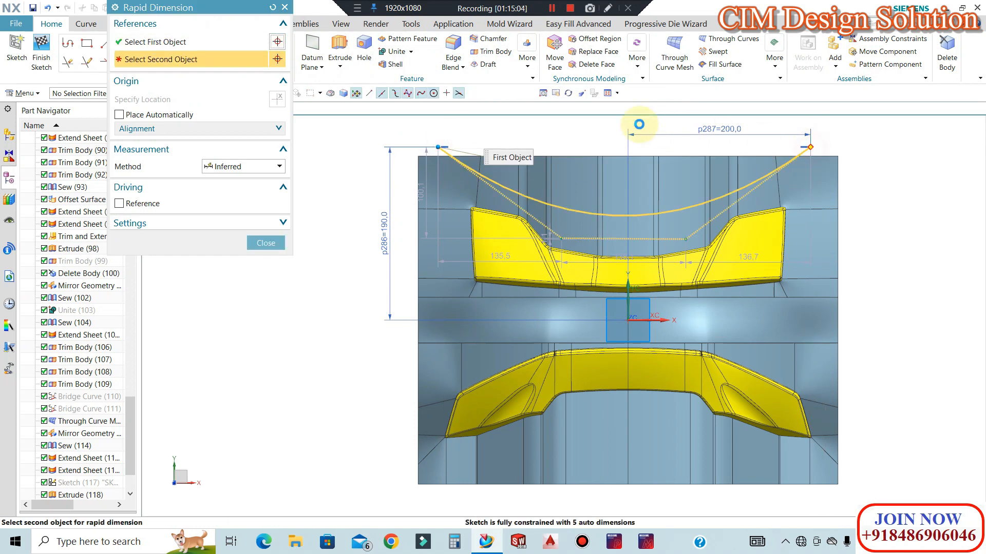
click(616, 124)
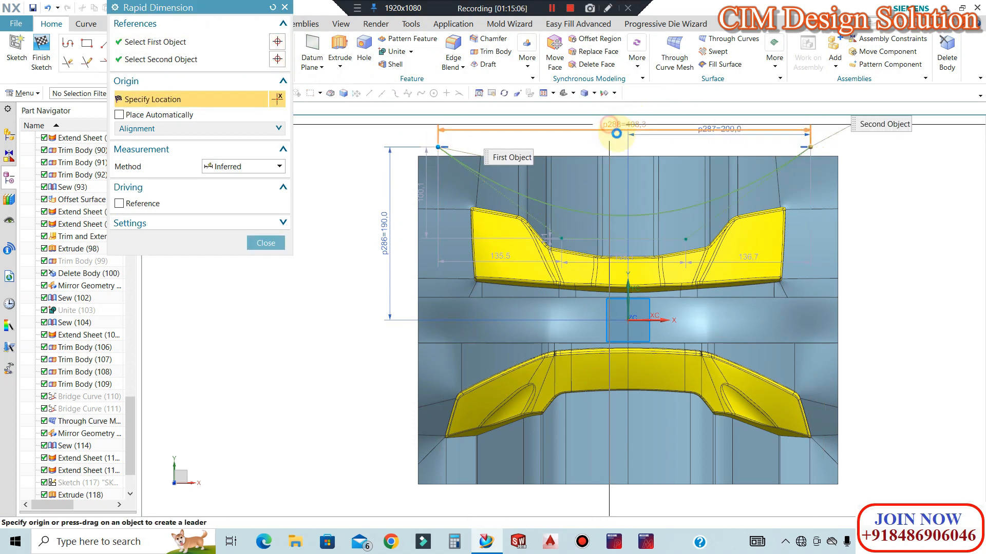
click(616, 133)
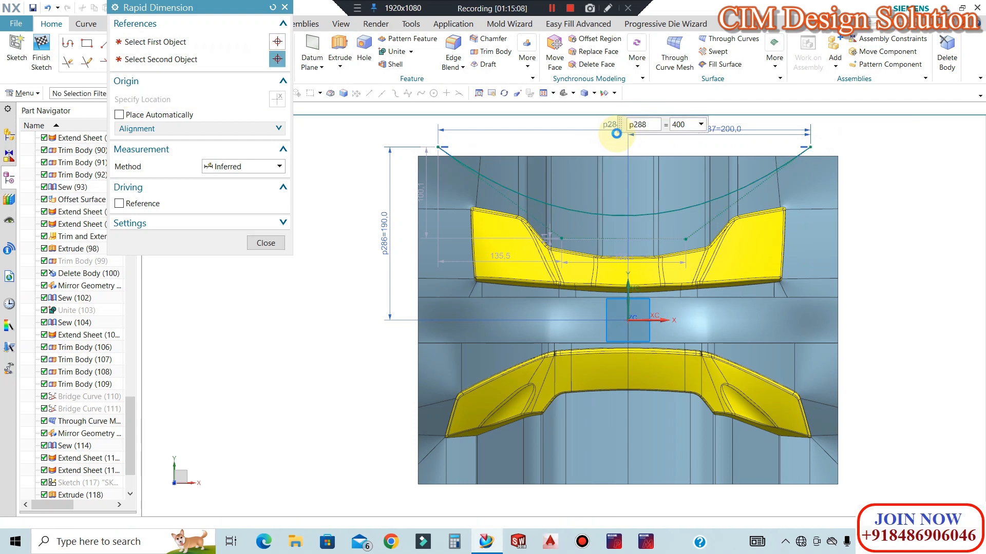
text(400)
key(Return)
click(261, 242)
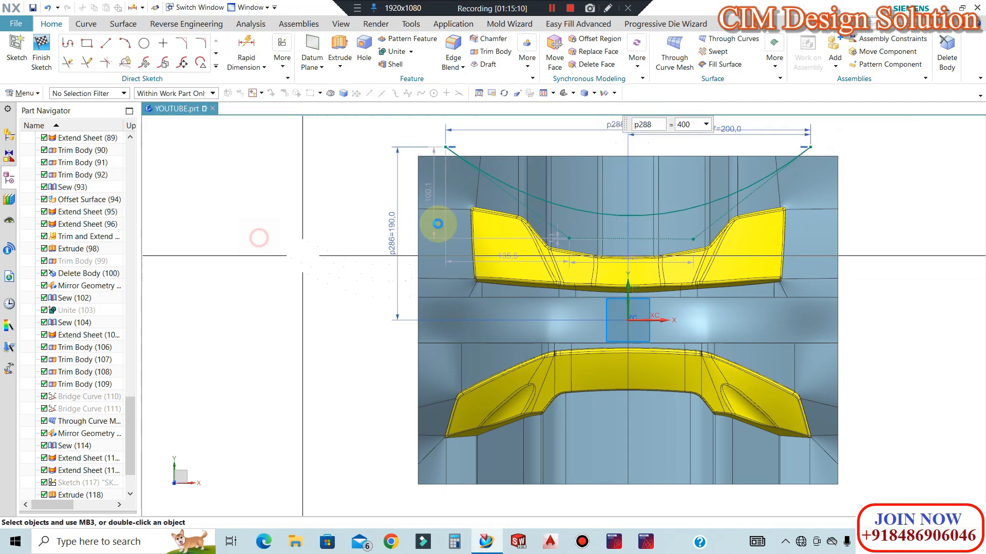
click(674, 204)
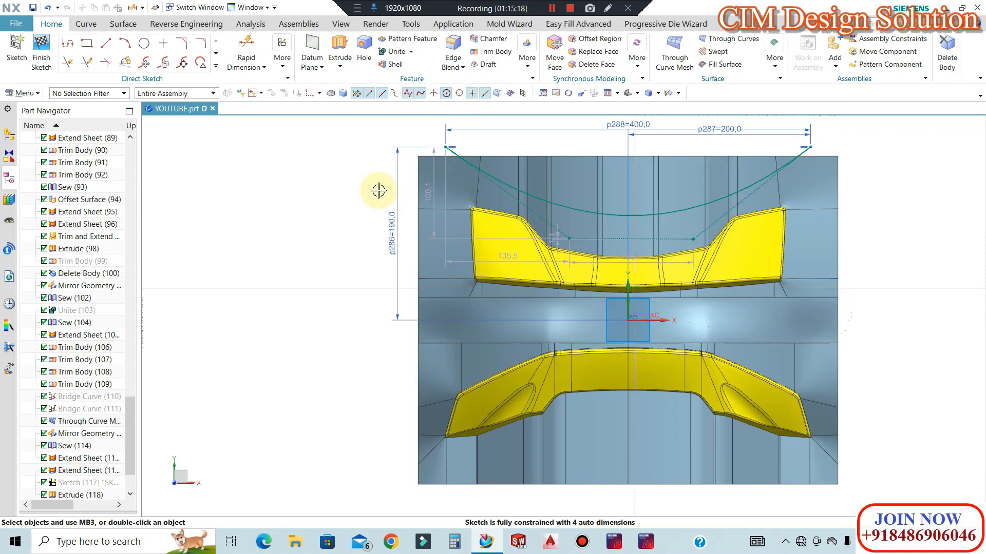
Mirror the spline about the sketch's horizontal axis to place a copy below the lower yellow part.
click(215, 65)
click(74, 162)
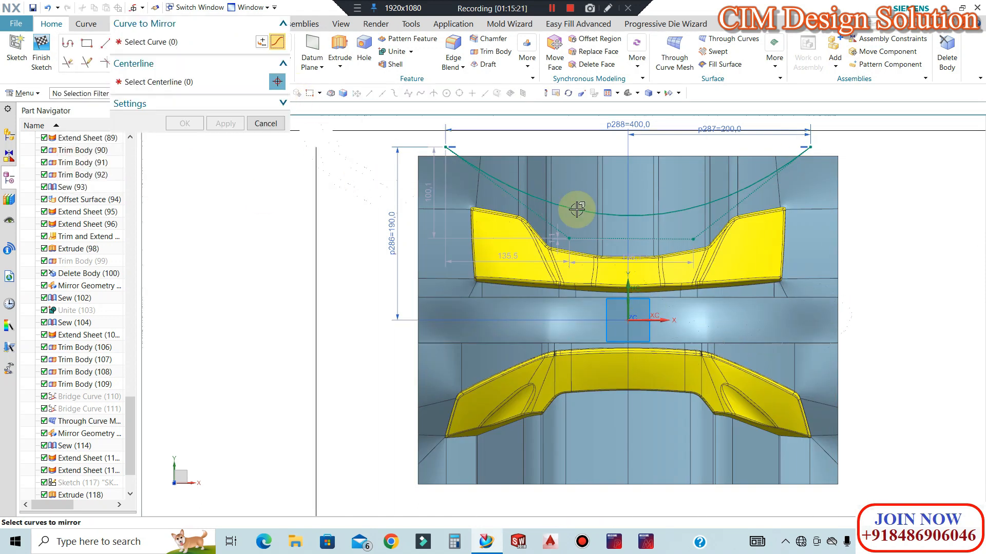
click(504, 187)
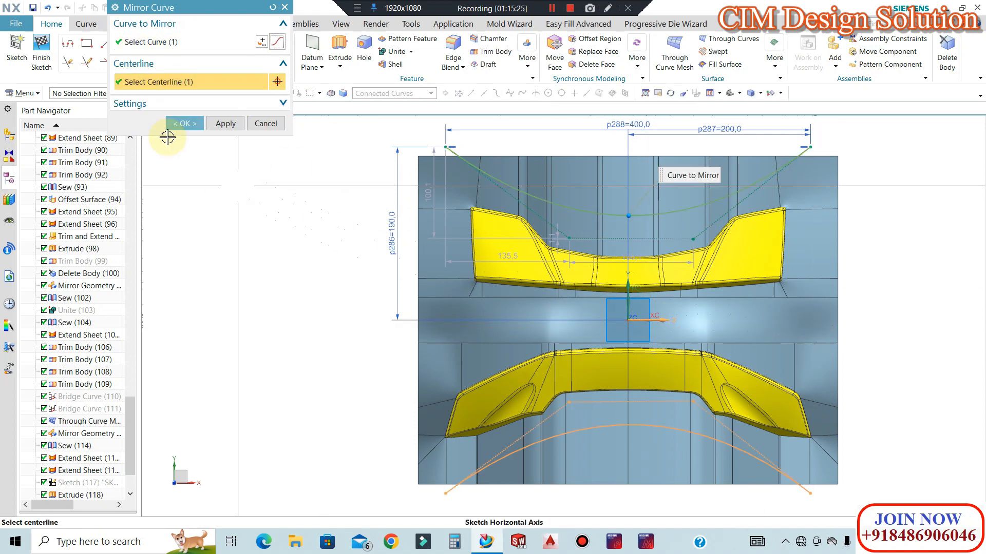
click(180, 124)
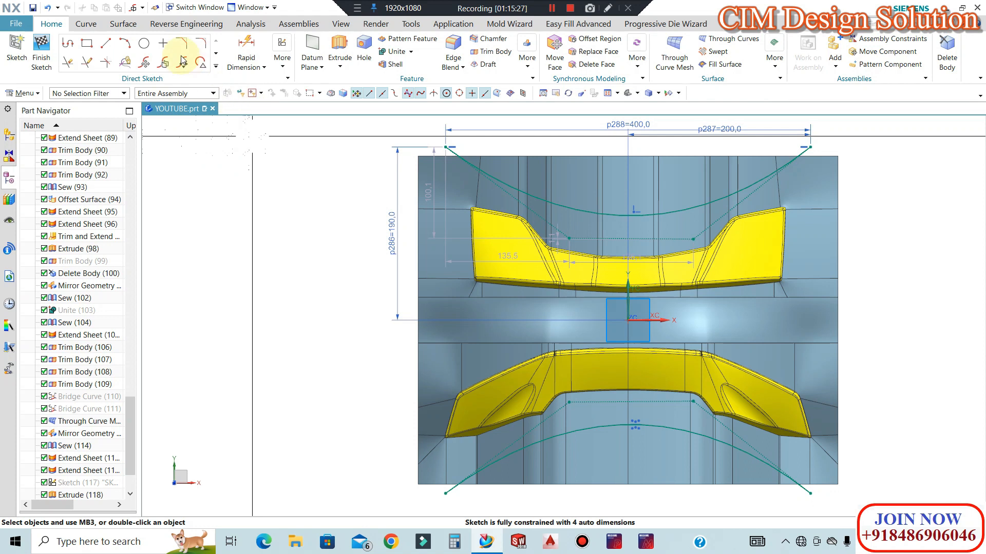
Draw straight lines joining the end points of the upper spline and of its mirrored lower copy.
click(445, 148)
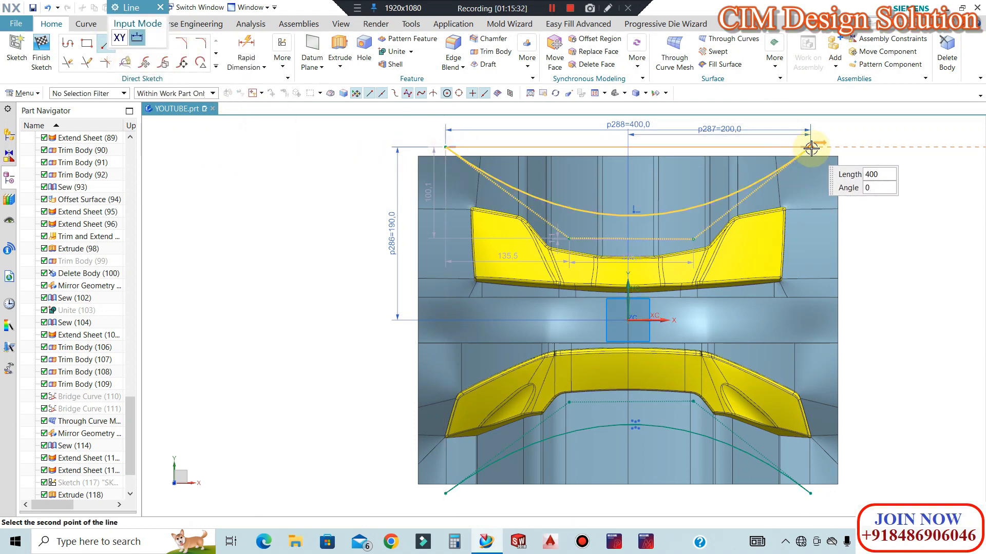
click(811, 148)
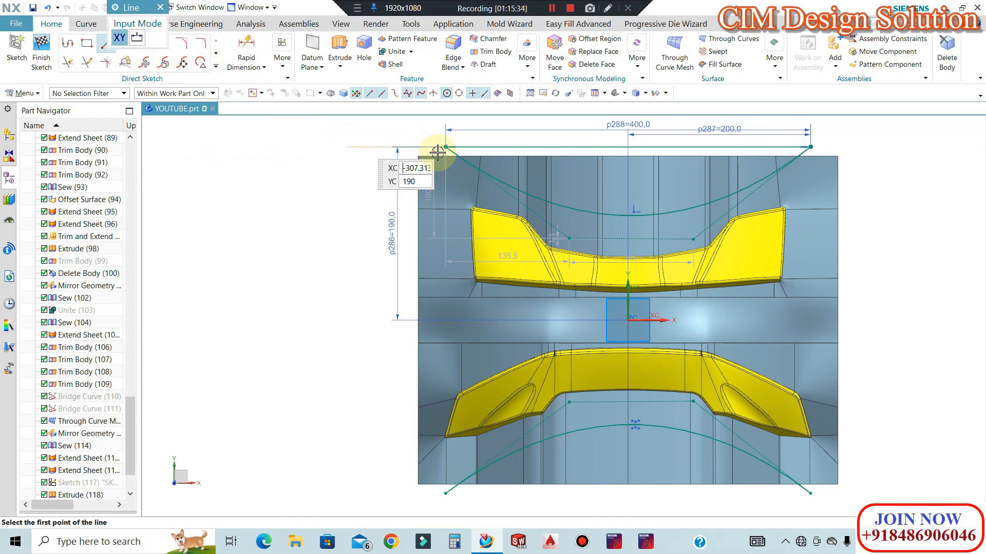
scroll(452, 149, down, 1)
click(444, 423)
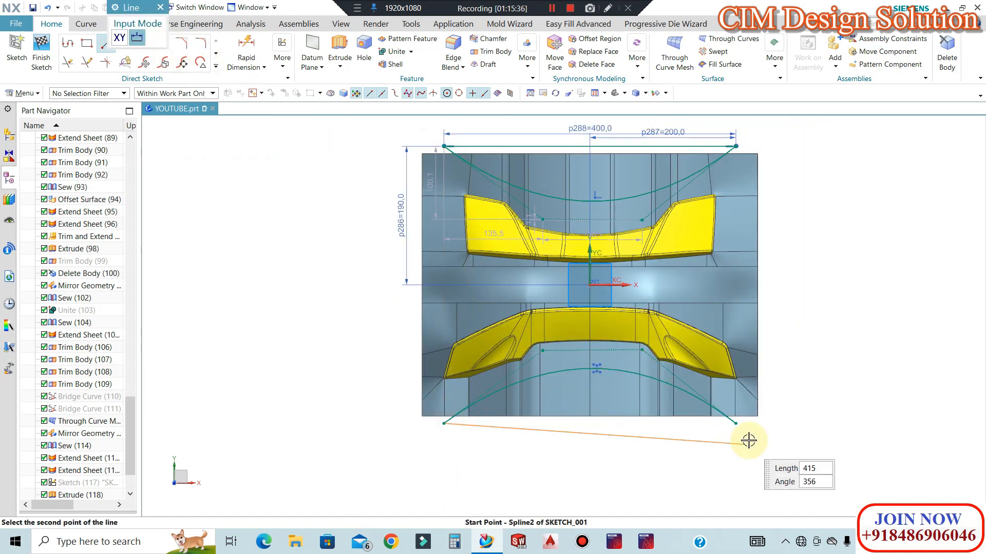
click(735, 423)
key(Escape)
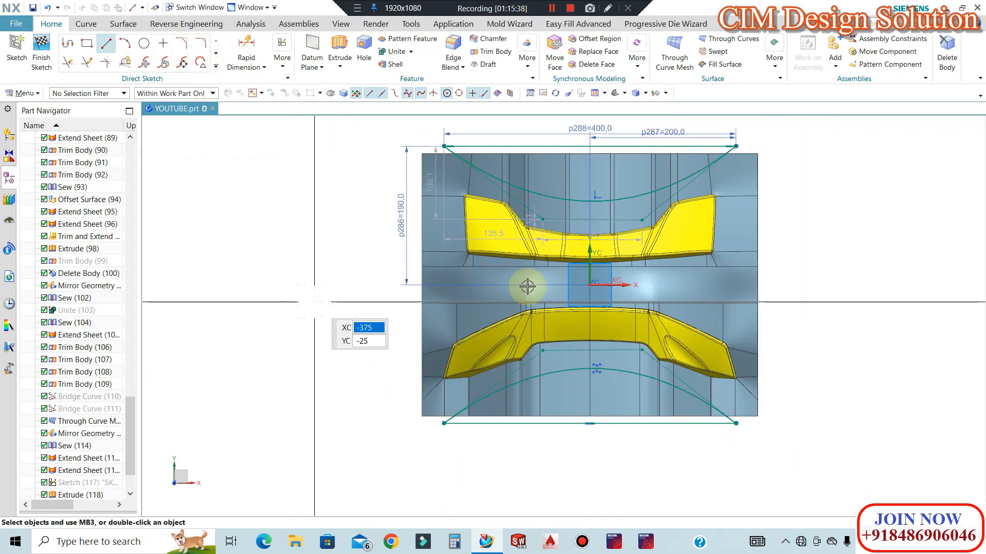
Sketch a through-points studio spline of degree 3 with five points, bulging inward from the block's left side between the yellow parts.
scroll(698, 264, up, 2)
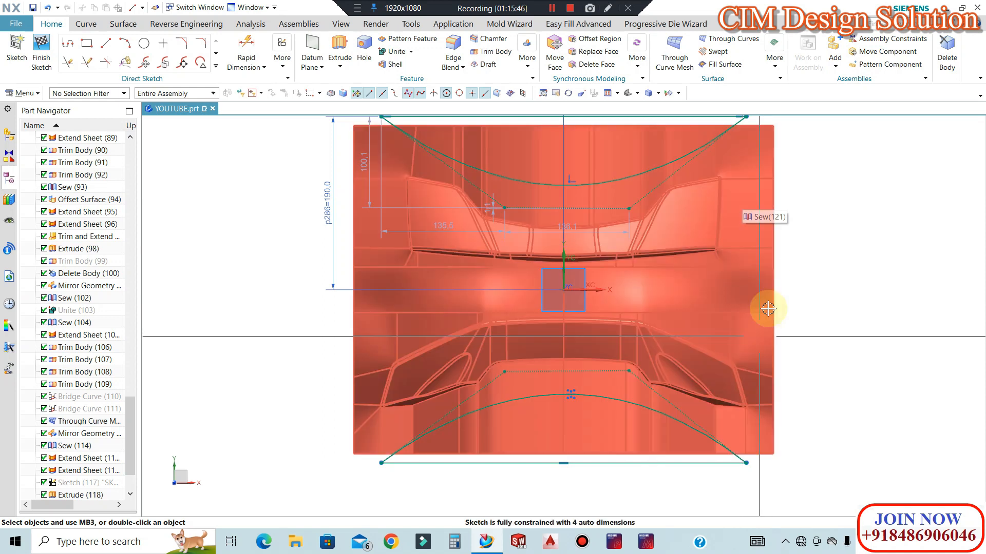
scroll(771, 305, up, 1)
scroll(671, 316, down, 1)
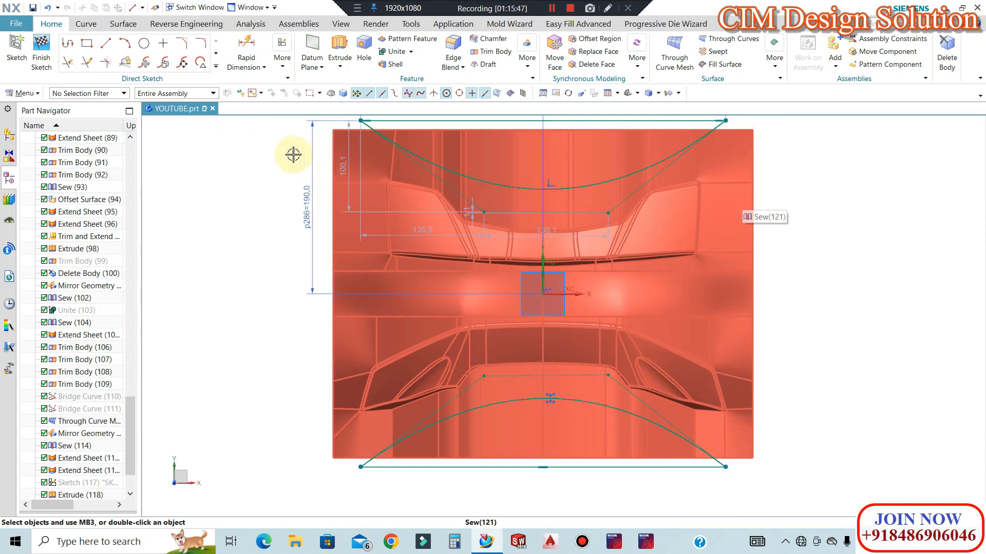
click(215, 68)
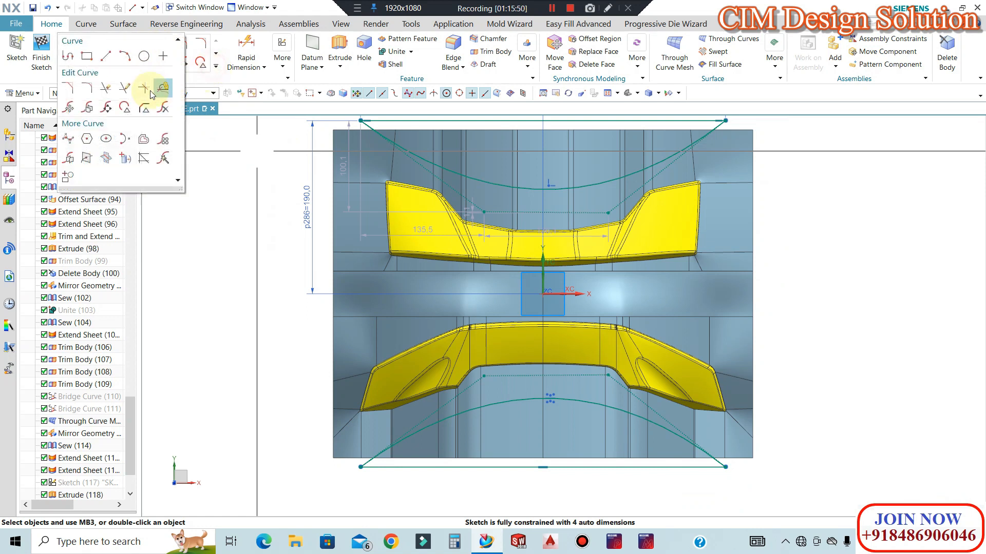
click(68, 139)
scroll(357, 268, up, 2)
scroll(339, 239, down, 1)
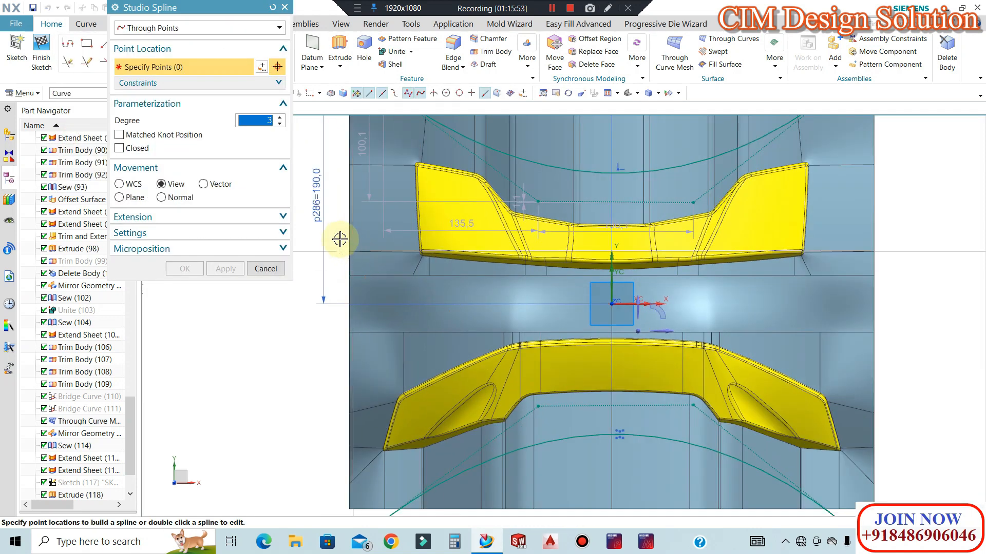
click(424, 289)
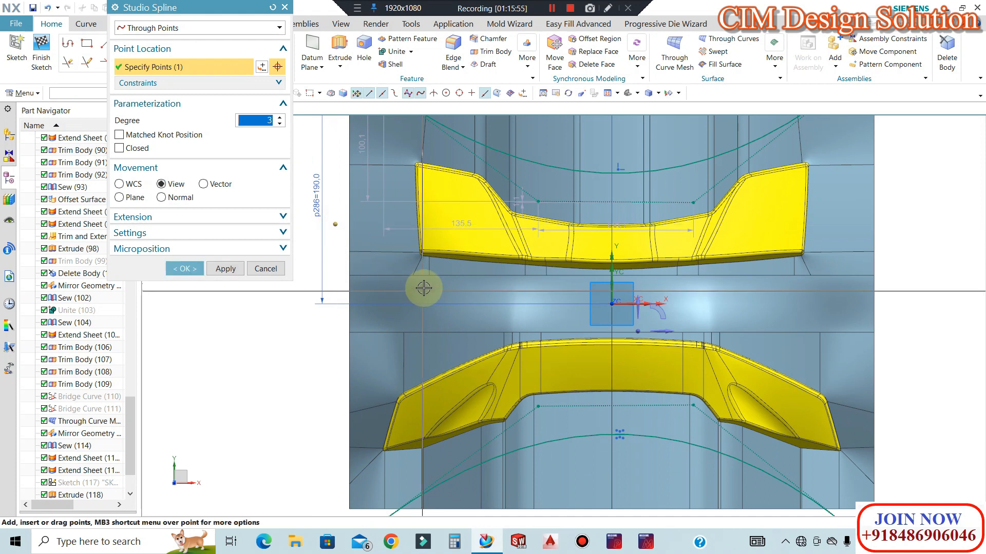
click(499, 311)
click(427, 331)
click(336, 375)
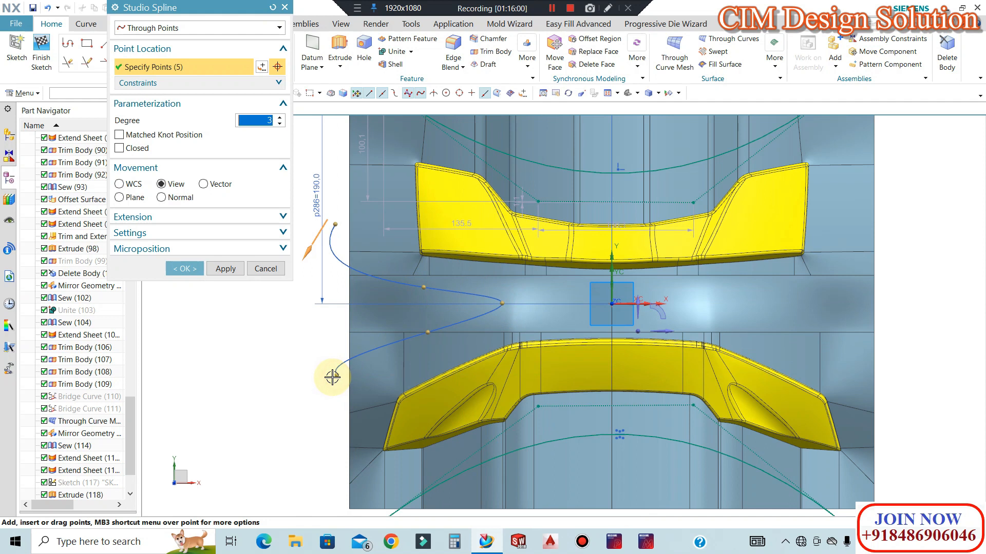
Reshape the left spline by moving its points, extending its lower end and adding a sixth point, and complete it.
drag(327, 381, 322, 384)
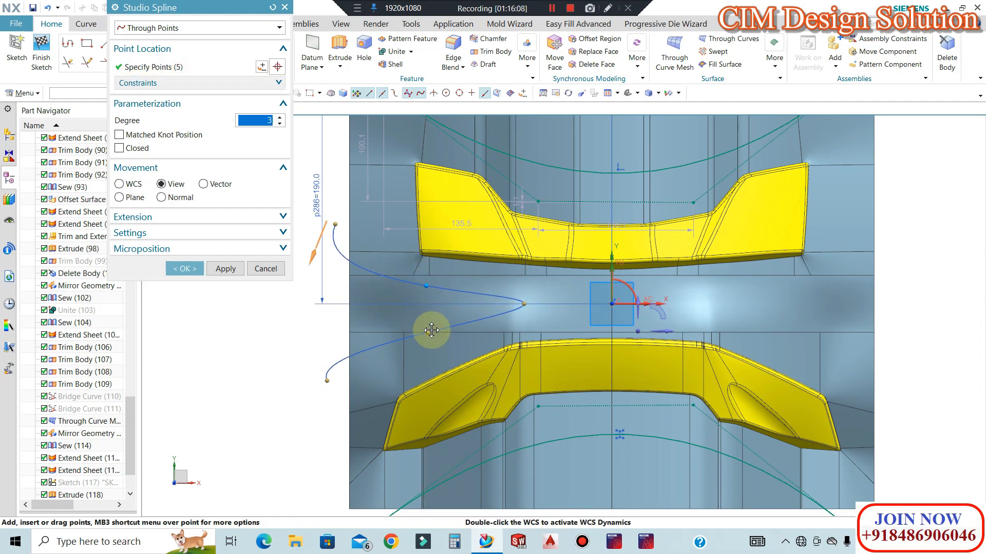
drag(331, 380, 327, 412)
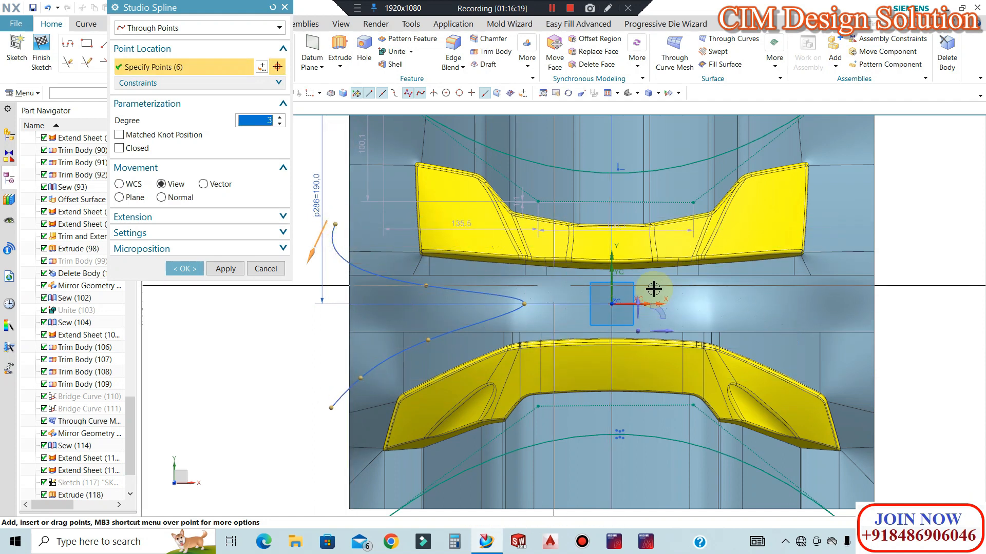
middle_click(336, 275)
Mirror the left spline about the sketch's vertical axis to place a copy on the block's right side.
click(216, 65)
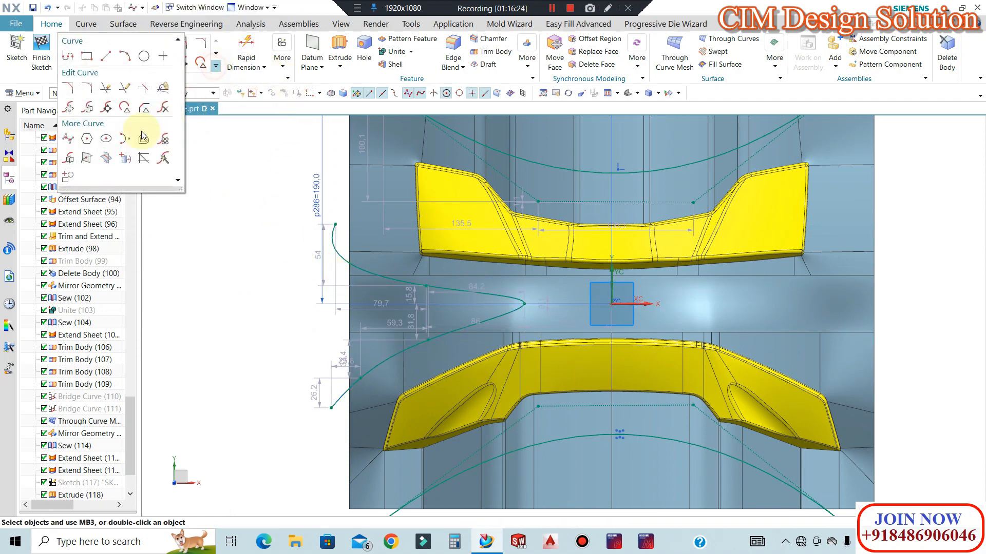
click(66, 159)
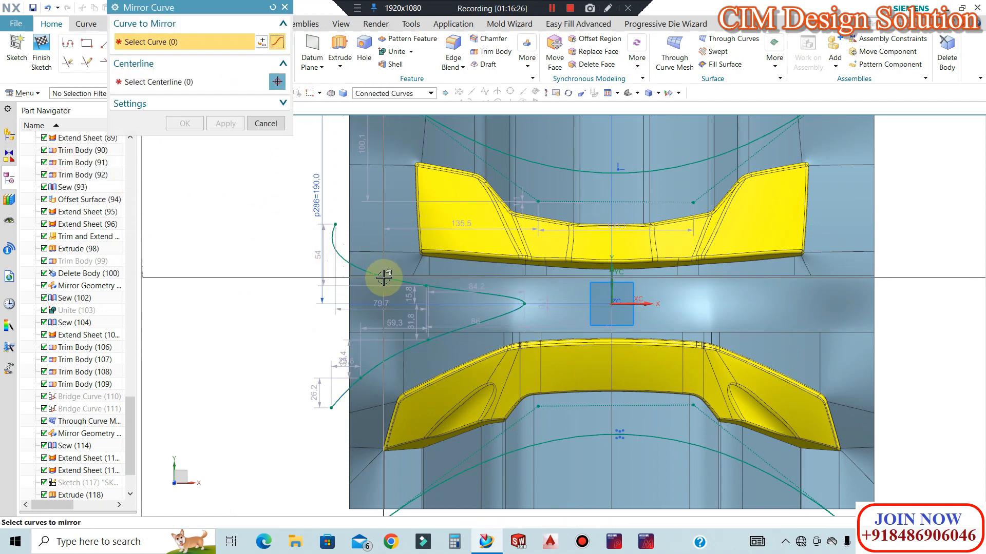
click(174, 82)
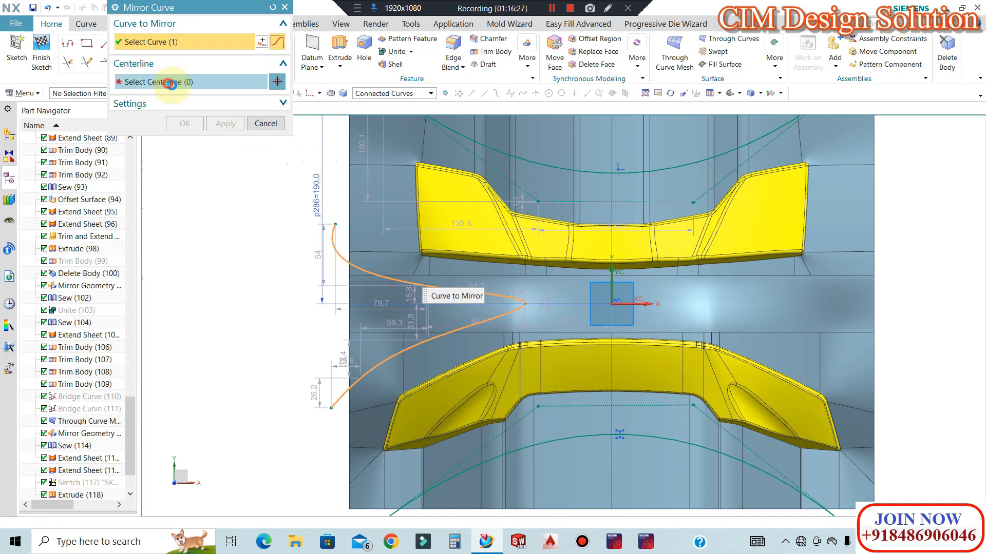
click(611, 289)
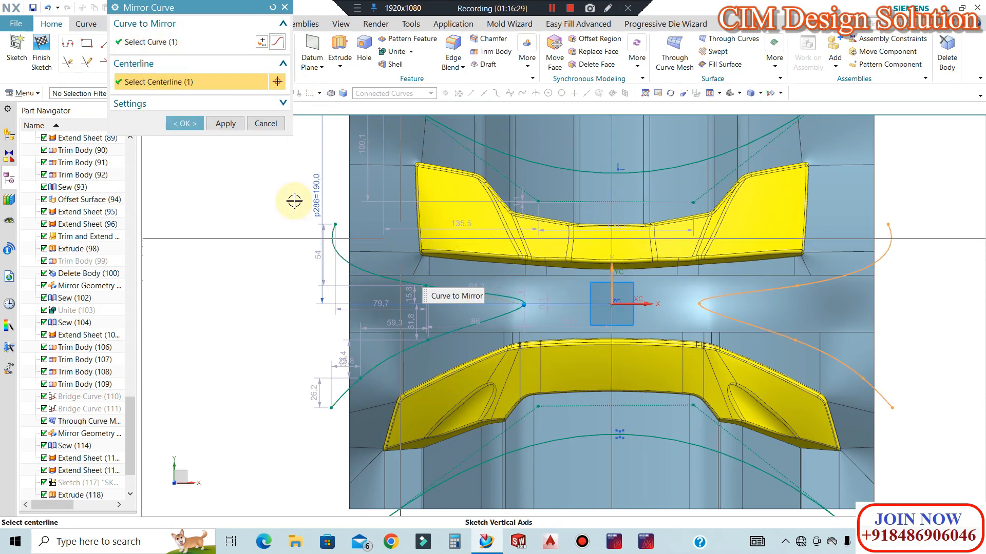
click(174, 123)
scroll(623, 213, down, 3)
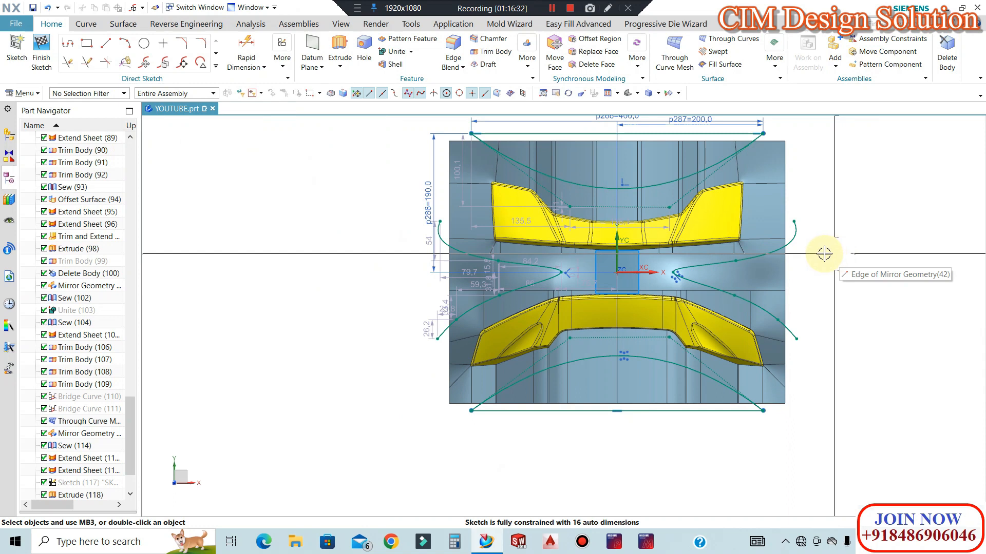
Finish the sketch and inspect its curves above the mould block.
middle_drag(567, 269, 582, 210)
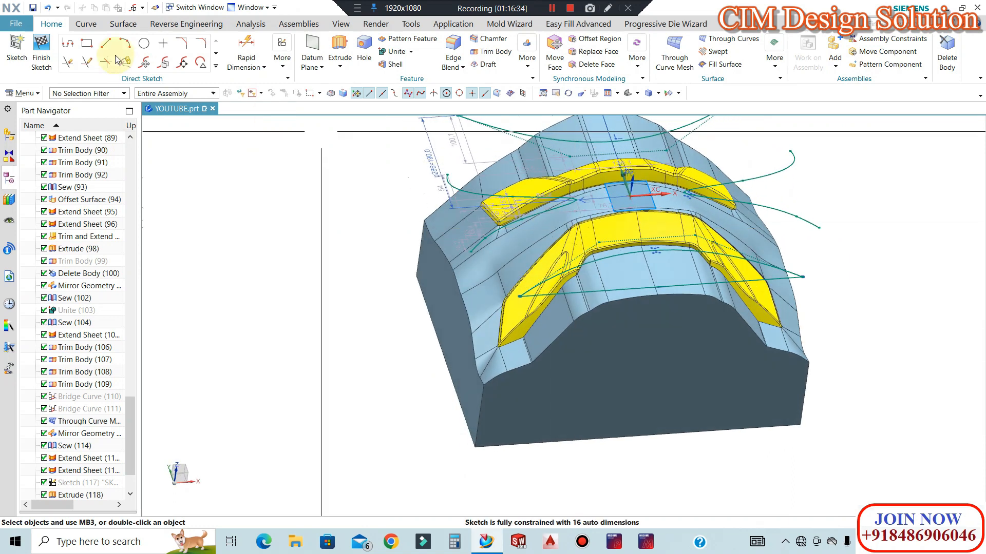
click(36, 45)
mouse_move(406, 245)
middle_down()
mouse_move(422, 191)
mouse_move(442, 229)
middle_up()
scroll(578, 150, up, 2)
scroll(480, 208, down, 2)
scroll(418, 354, up, 3)
middle_drag(418, 354, 438, 365)
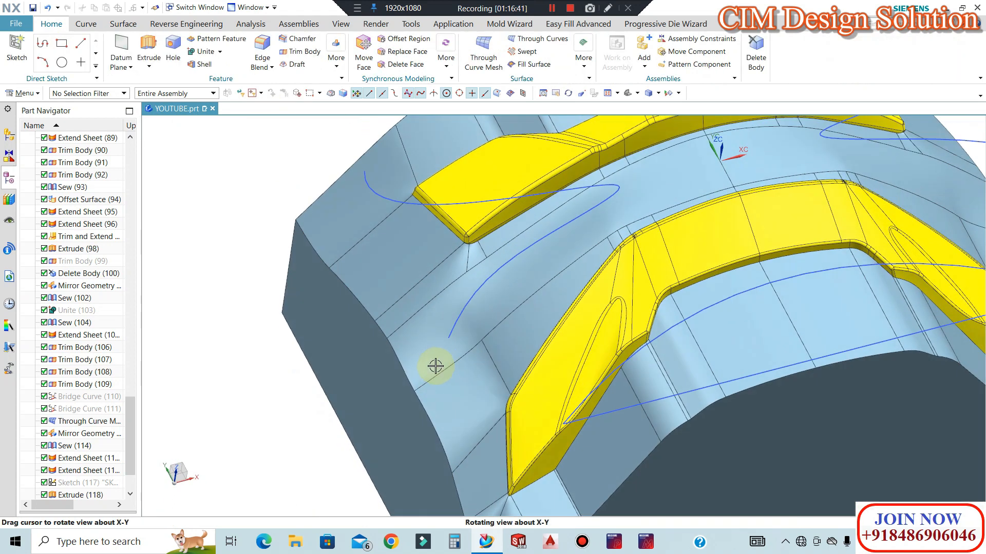
Set up a curve projection of all six sketch curves onto the block faces between the yellow parts on the left side.
click(87, 24)
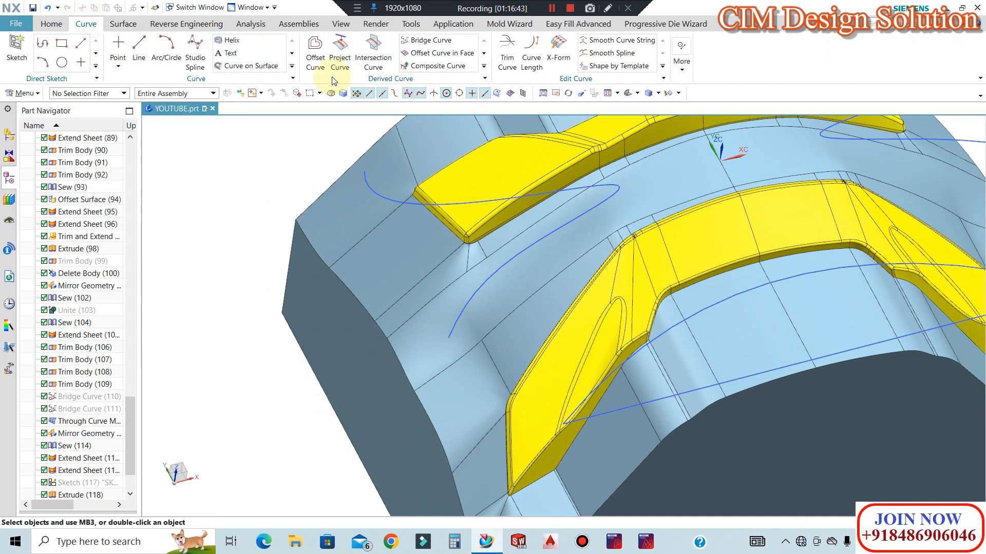
click(407, 201)
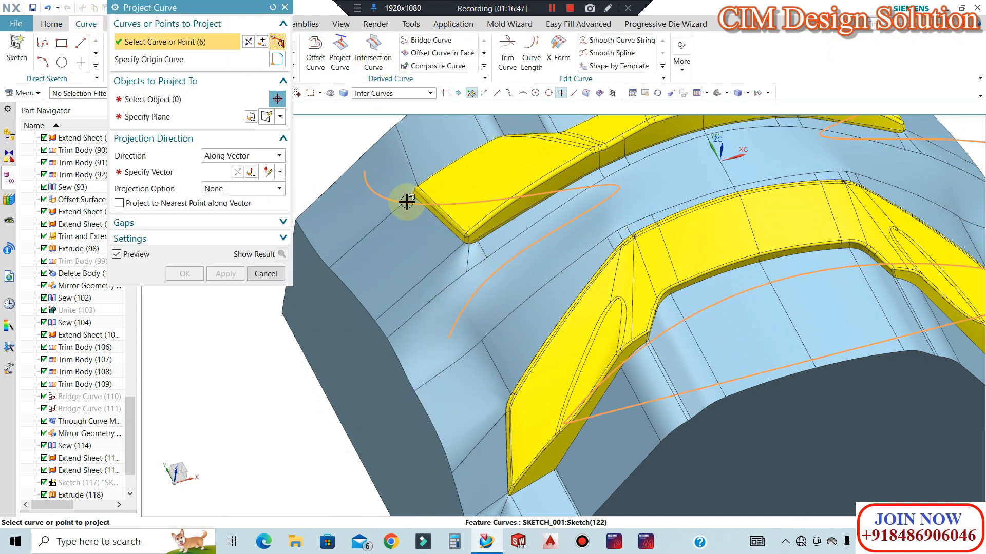
click(149, 100)
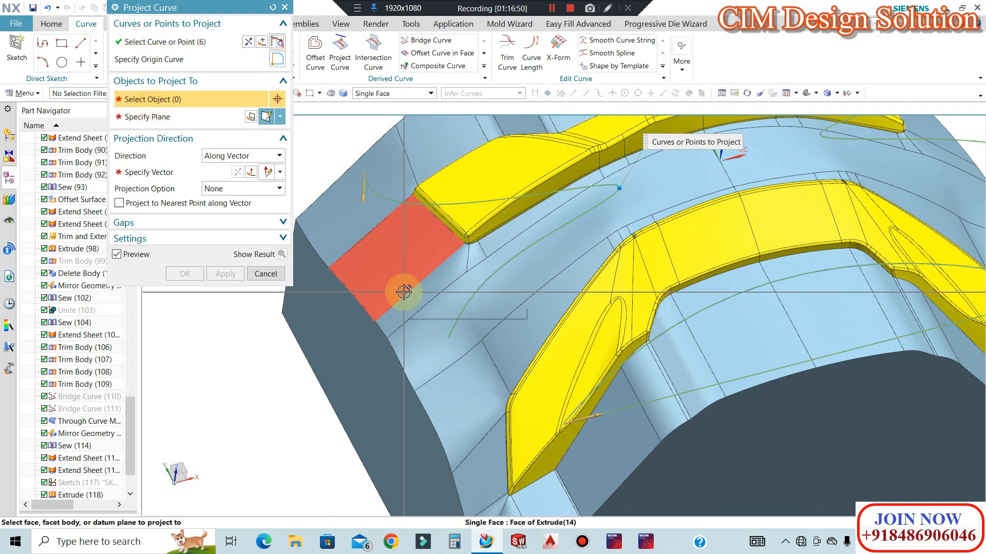
click(427, 294)
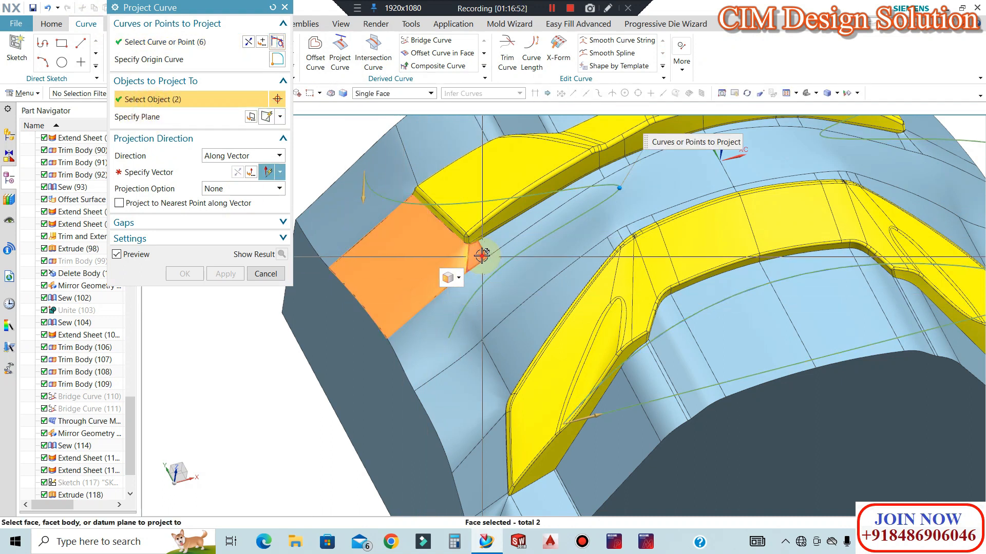
click(515, 299)
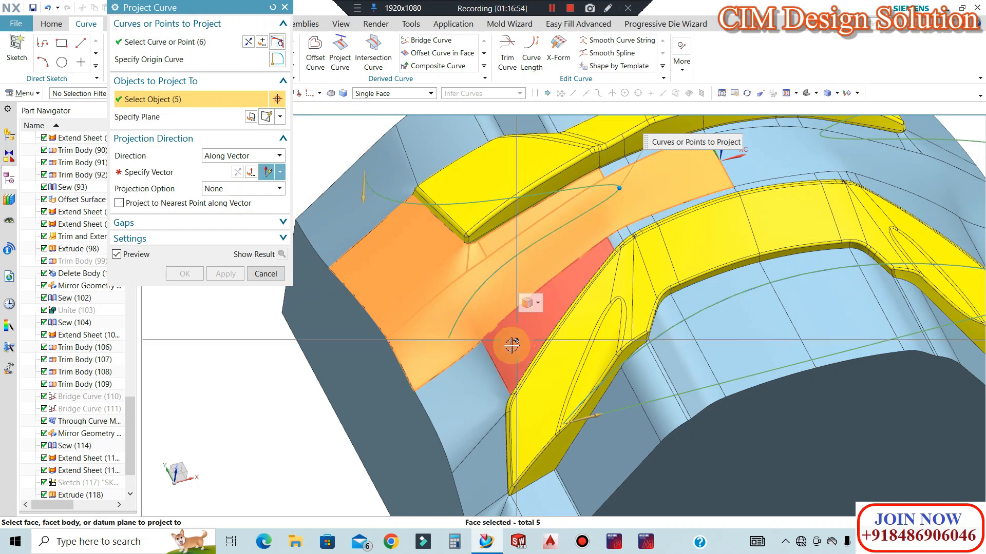
click(511, 343)
click(475, 382)
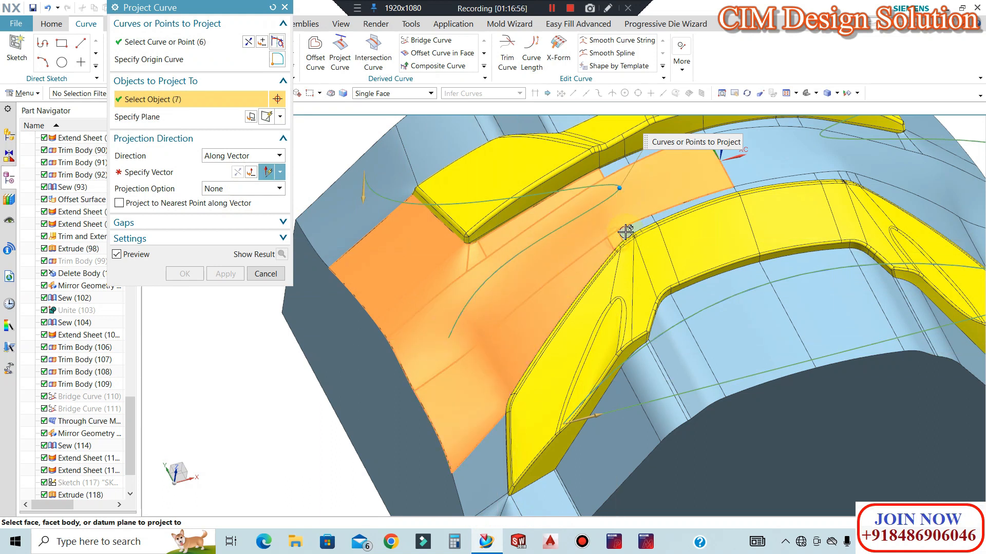
Set the projection vector to the Z axis and reverse its direction.
click(177, 173)
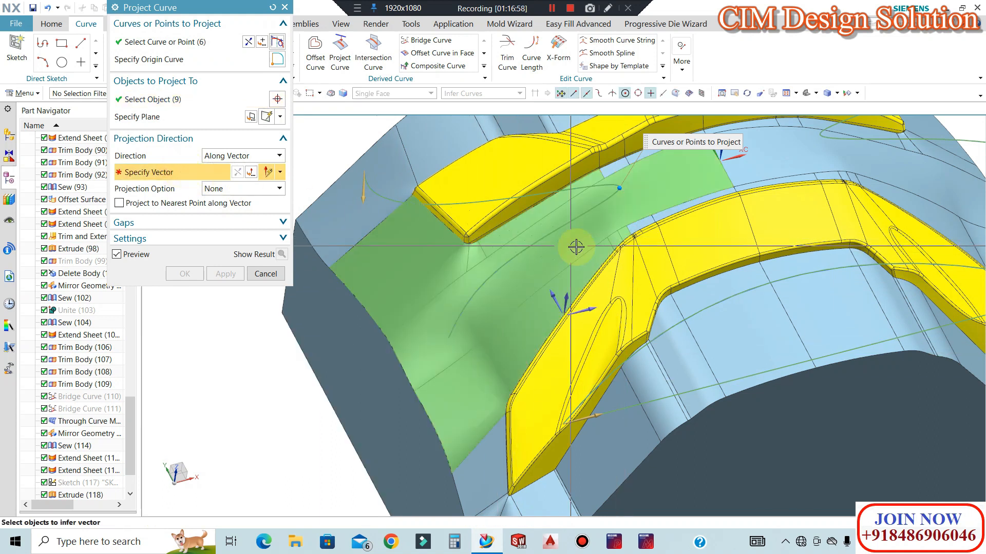
click(533, 280)
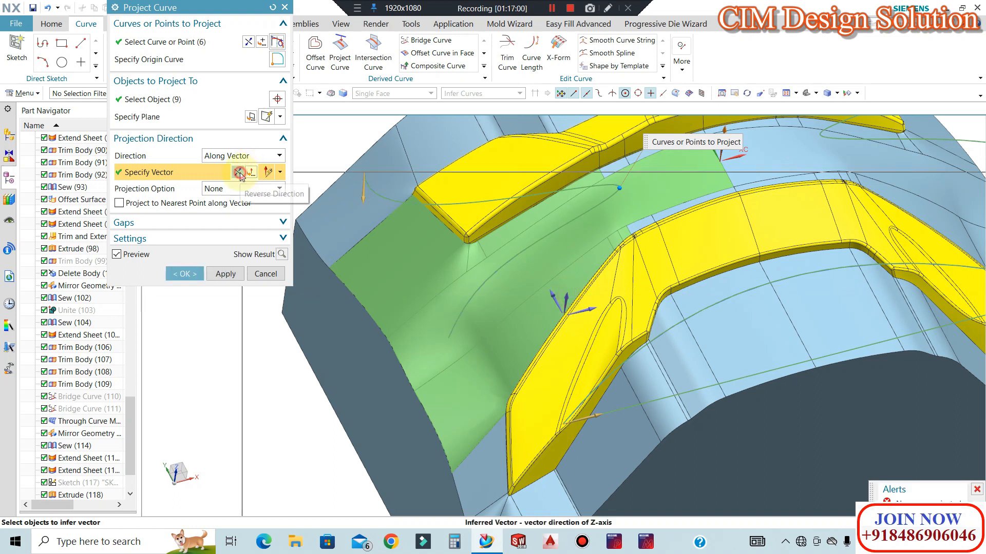
click(239, 173)
Add the block faces beneath the right-hand spline, between the yellow parts, to the projection targets.
middle_drag(318, 213, 788, 259)
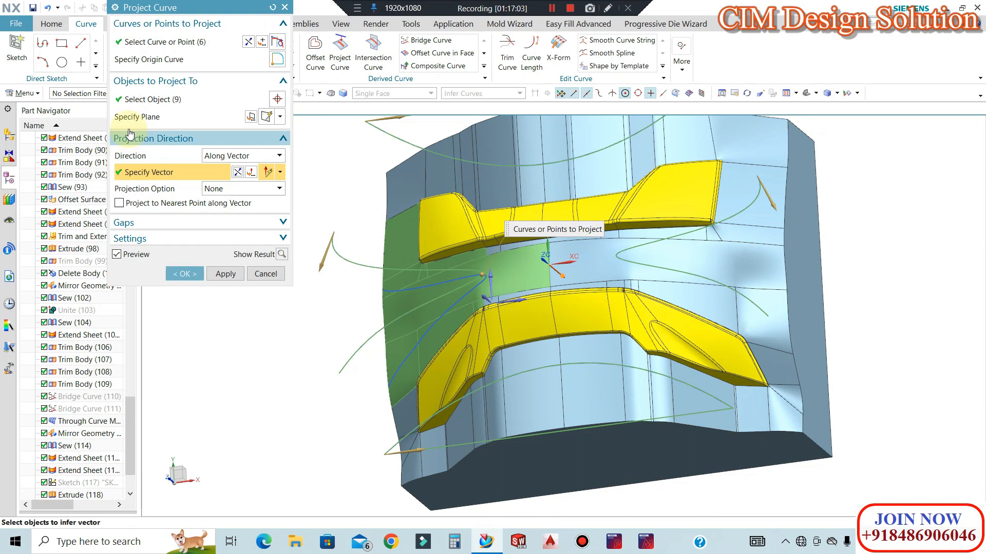
click(153, 45)
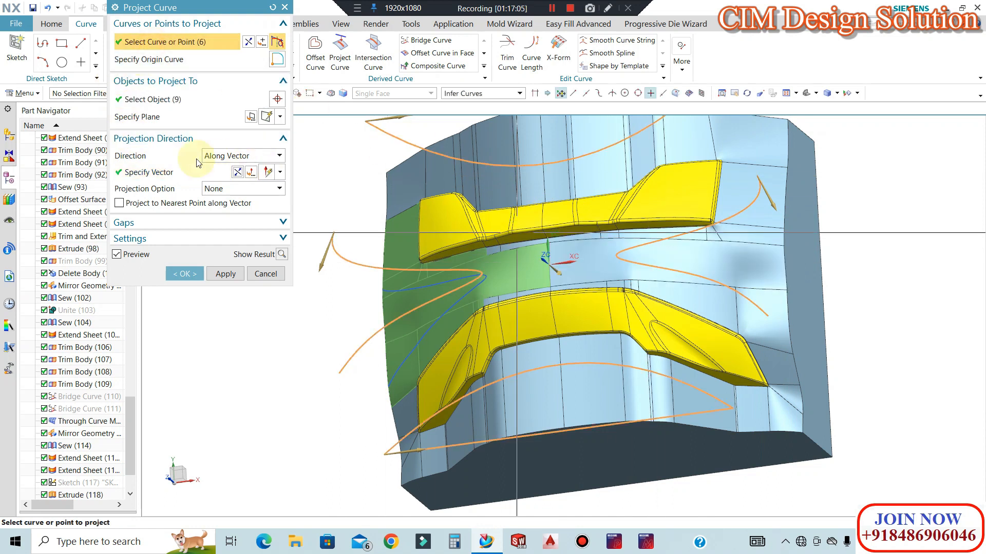
click(160, 102)
scroll(602, 266, up, 1)
click(743, 262)
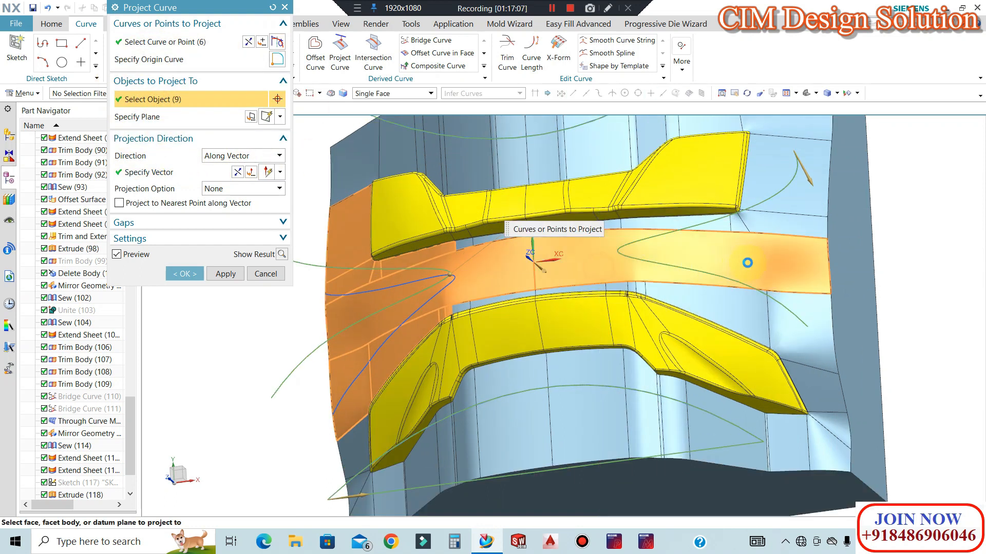
scroll(711, 239, up, 4)
click(878, 238)
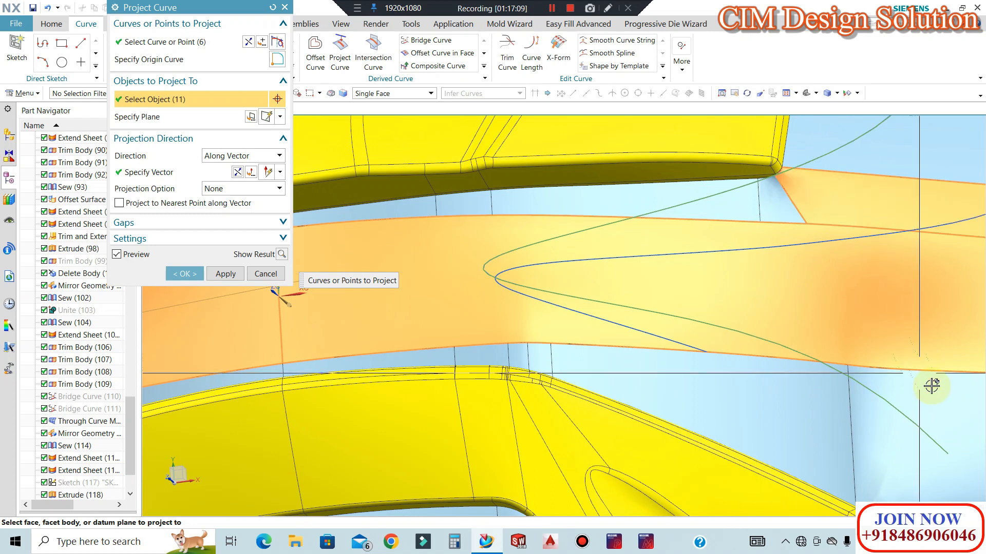
click(660, 317)
scroll(827, 279, down, 5)
middle_drag(665, 257, 698, 241)
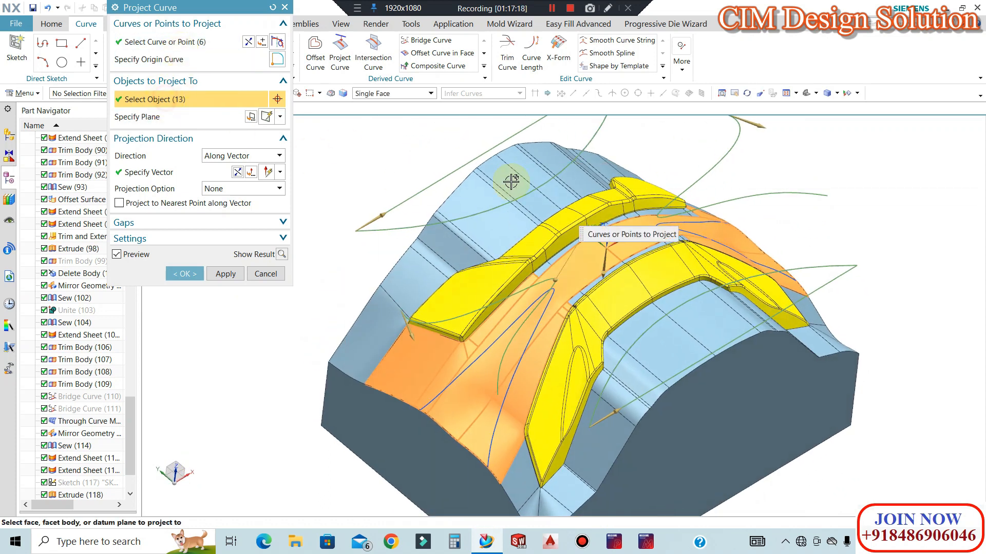
Add the left-hand block faces behind the rear yellow part to the curve projection targets.
scroll(396, 297, up, 3)
click(340, 351)
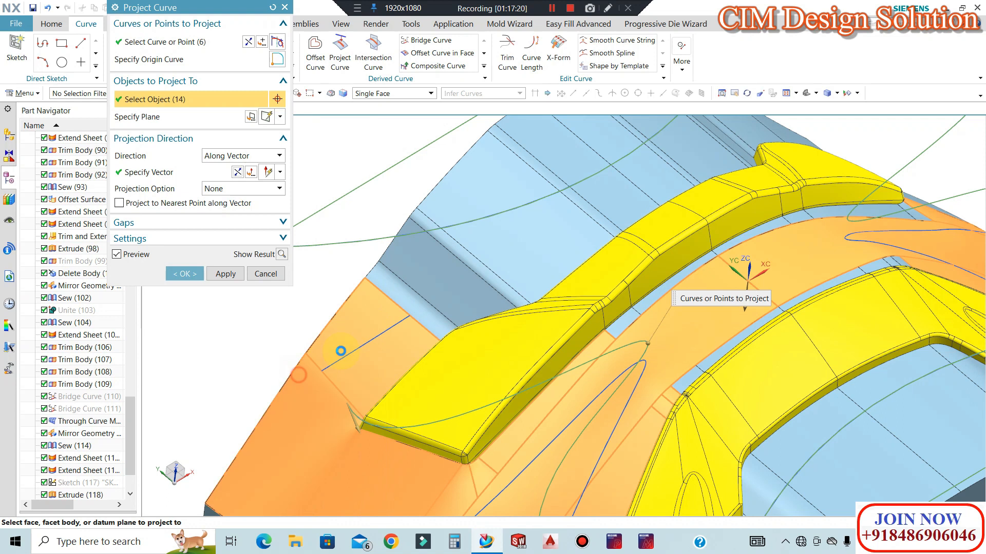
click(407, 303)
click(439, 281)
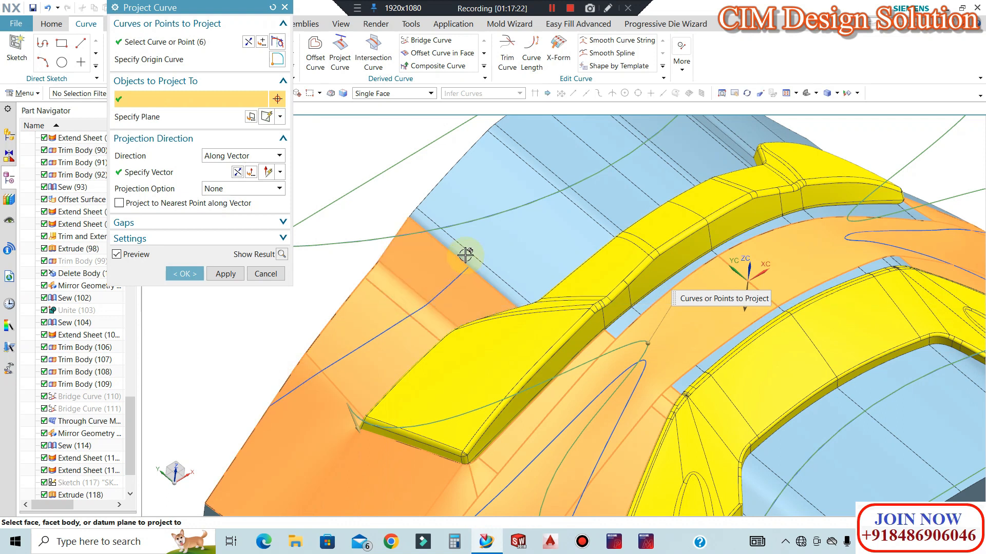
click(552, 155)
Add the remaining block faces behind the rear yellow part, across to the right edge, to the projection targets.
scroll(649, 339, down, 4)
middle_drag(634, 347, 616, 374)
scroll(613, 236, up, 2)
scroll(613, 237, up, 2)
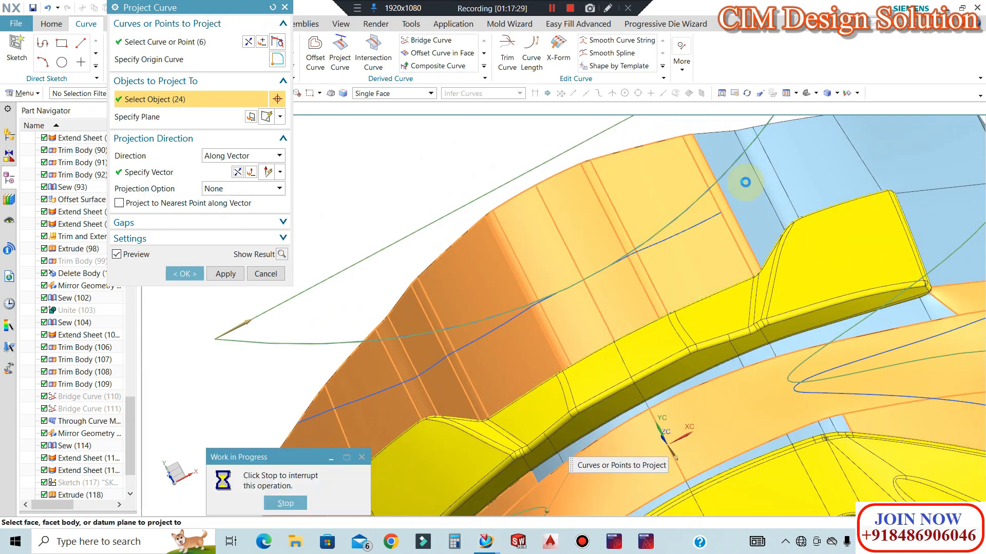
click(881, 156)
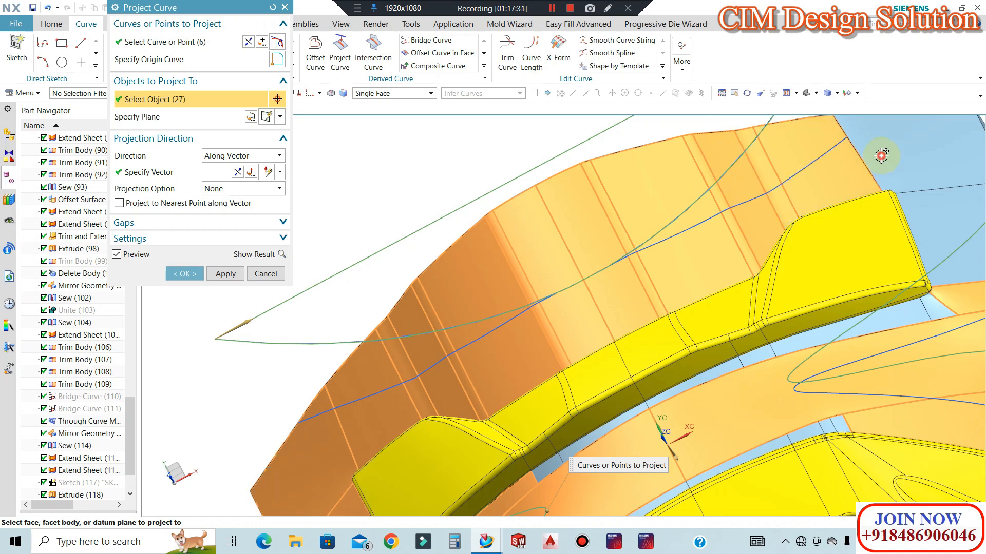
scroll(659, 226, down, 4)
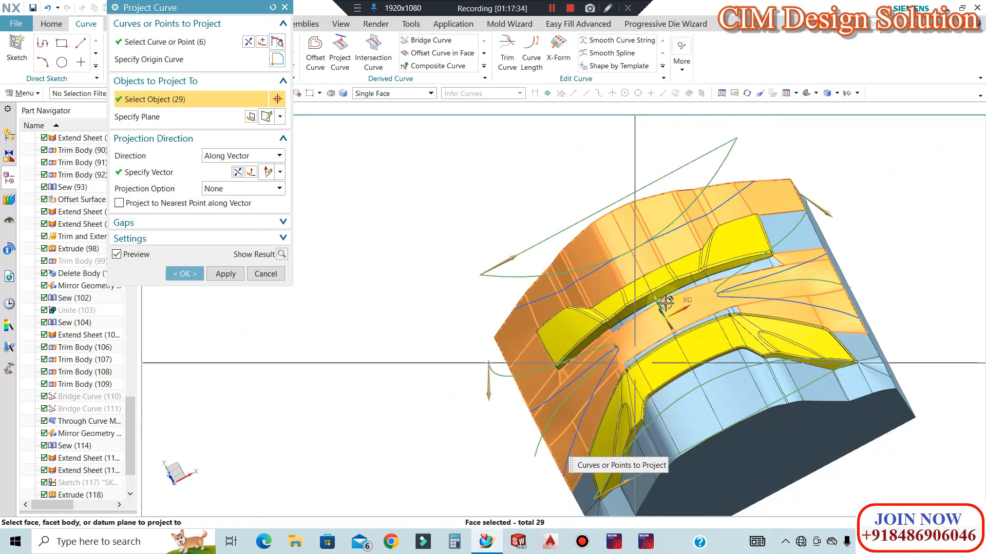
middle_drag(634, 266, 655, 236)
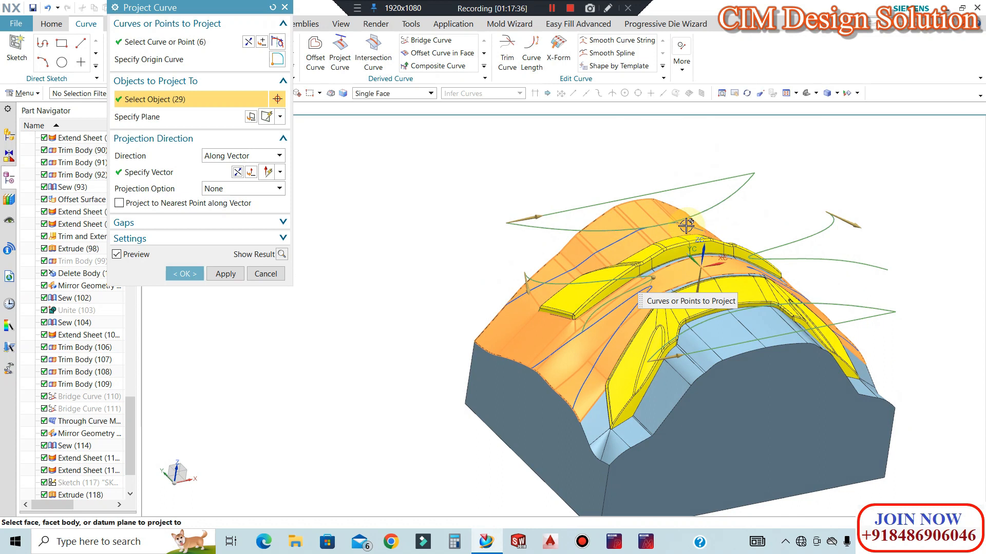
scroll(641, 220, up, 6)
scroll(617, 203, down, 6)
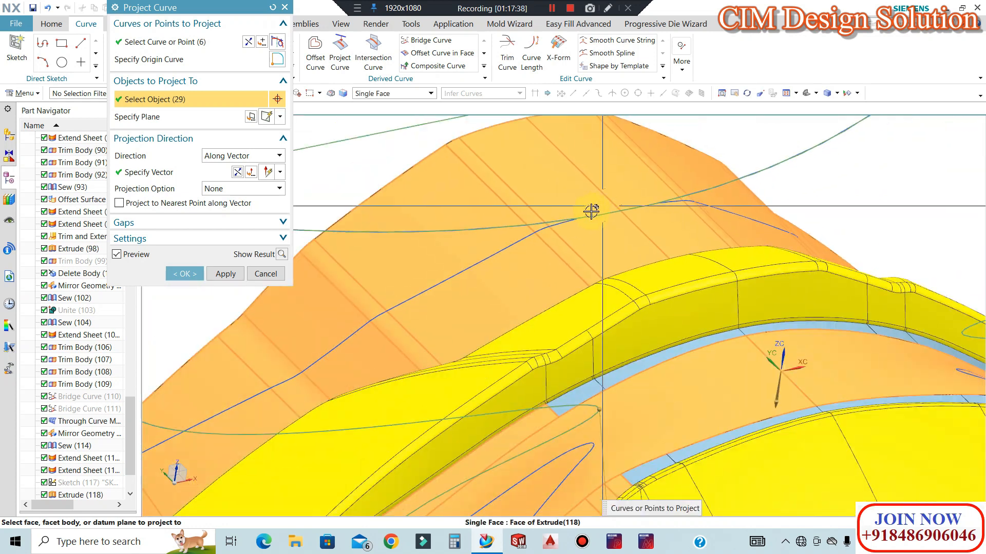
Add the left and middle block faces in front of the front yellow part to the projection targets.
scroll(482, 331, up, 2)
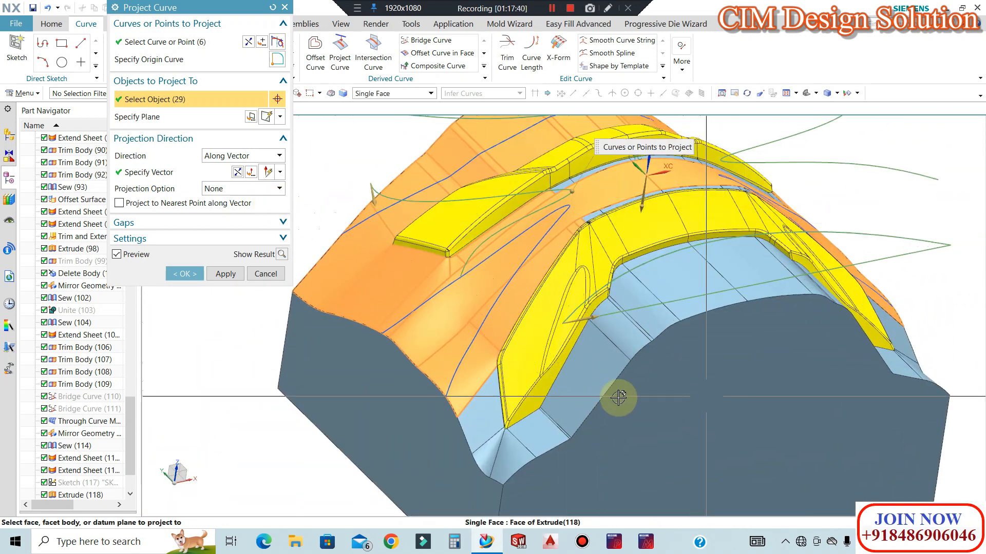
scroll(503, 455, up, 3)
scroll(541, 434, up, 3)
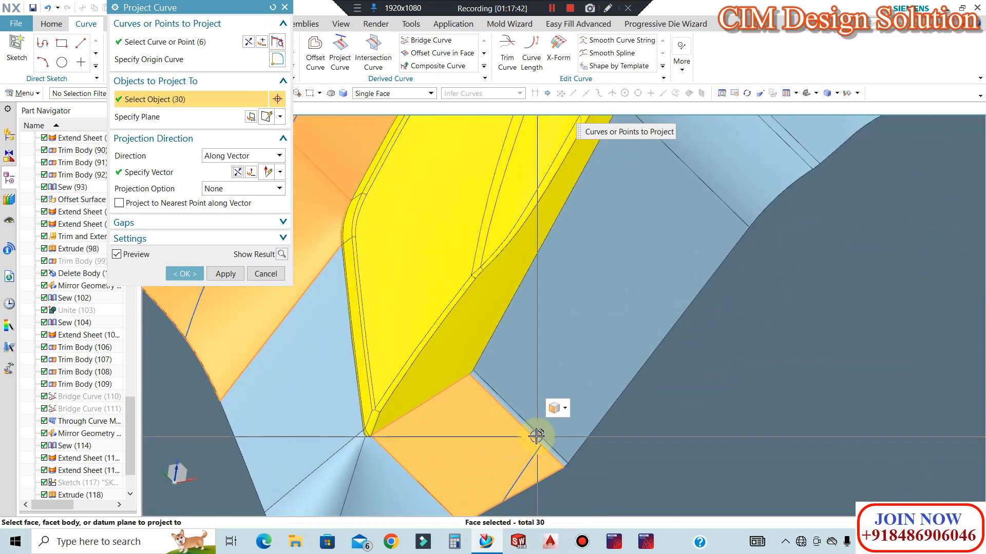
click(596, 318)
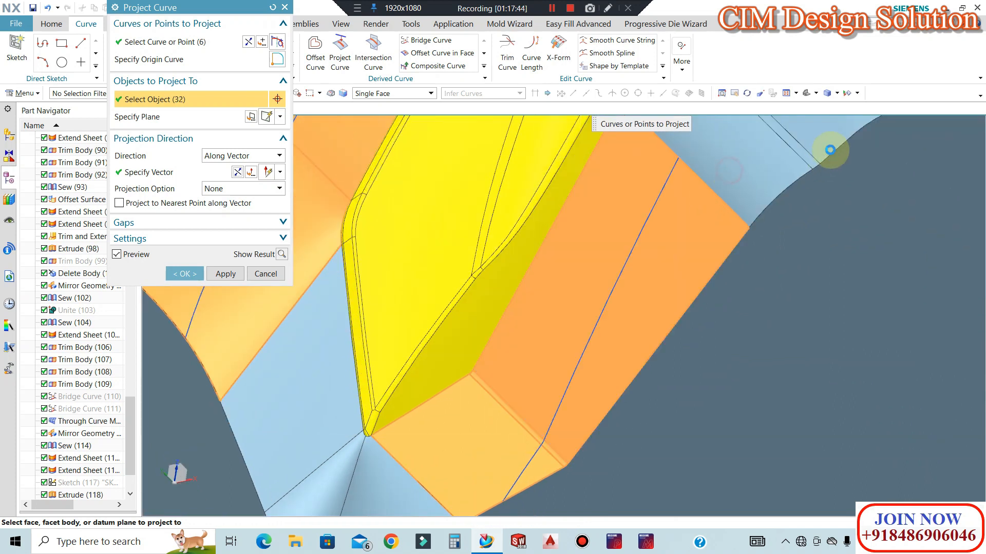
click(799, 150)
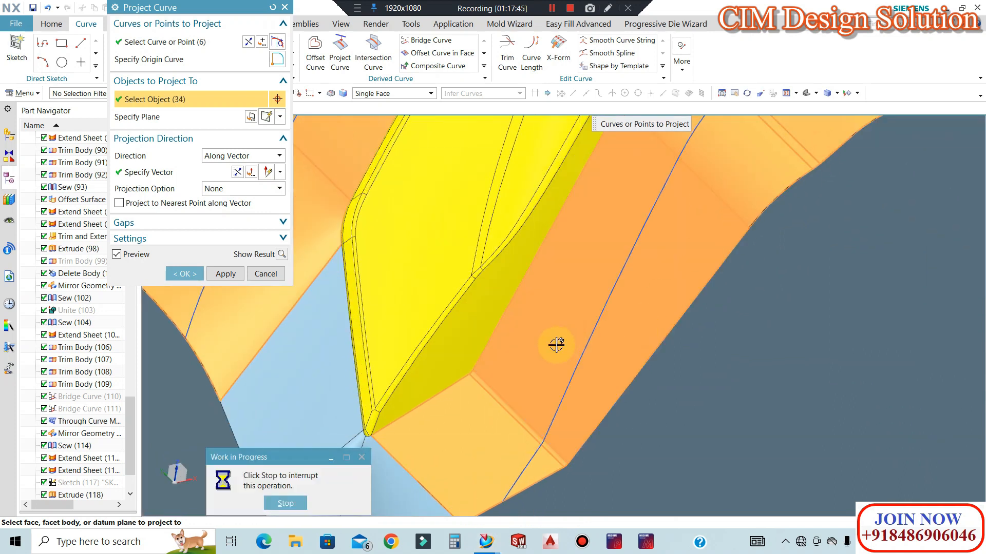
scroll(555, 339, down, 3)
scroll(544, 303, up, 4)
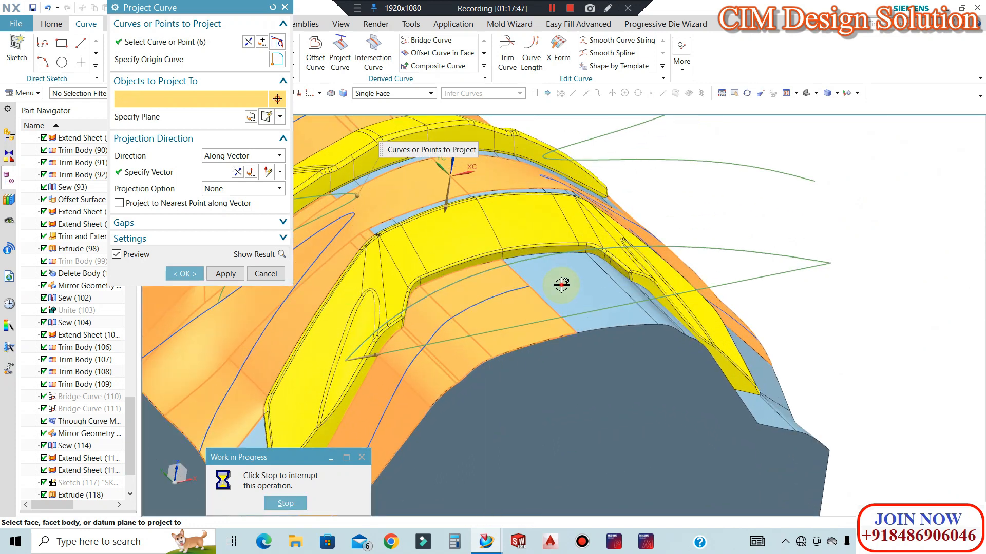
Add the right-hand faces in front of the front yellow part to the targets and apply the curve projection.
middle_drag(779, 389, 591, 311)
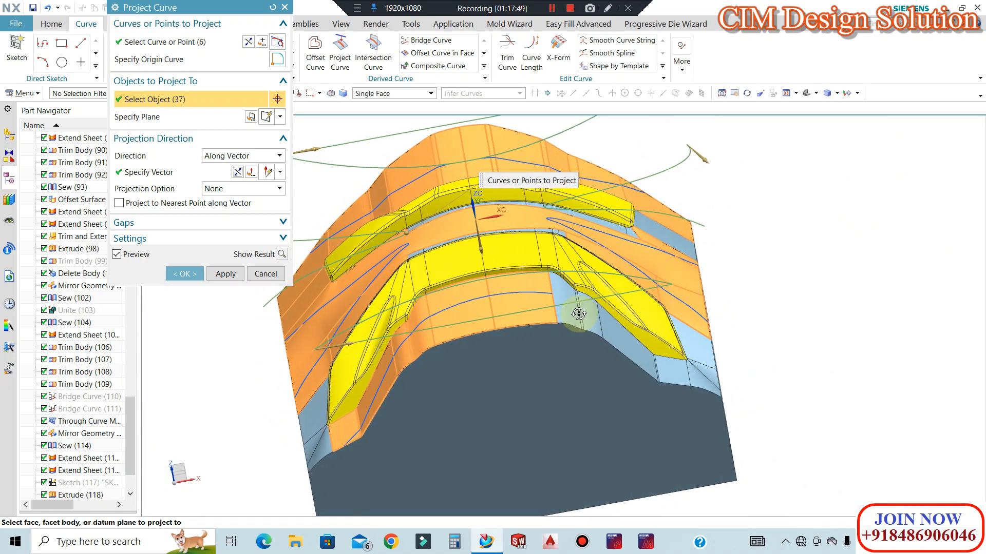
scroll(565, 310, up, 4)
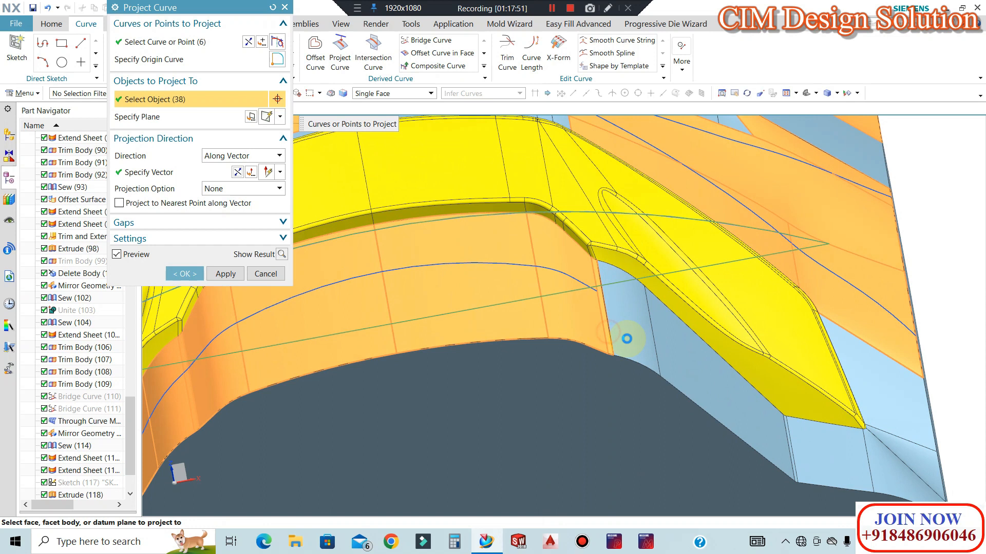
click(704, 380)
click(720, 391)
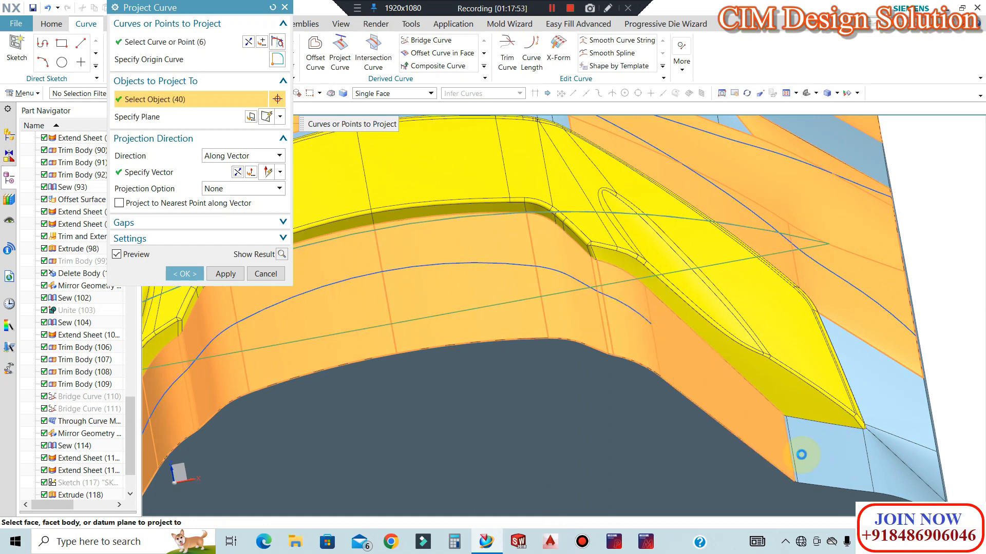
scroll(795, 449, down, 1)
scroll(793, 447, up, 3)
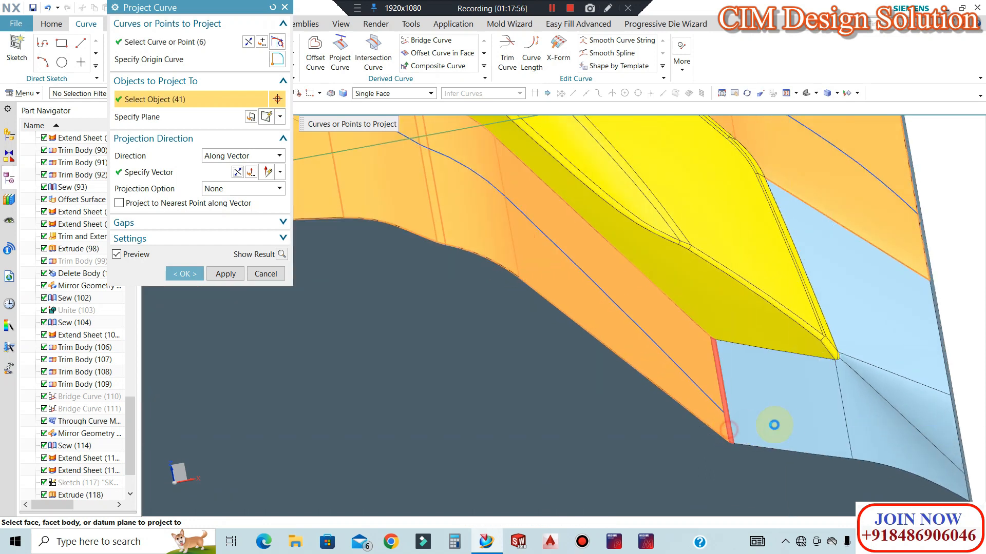
scroll(824, 395, down, 5)
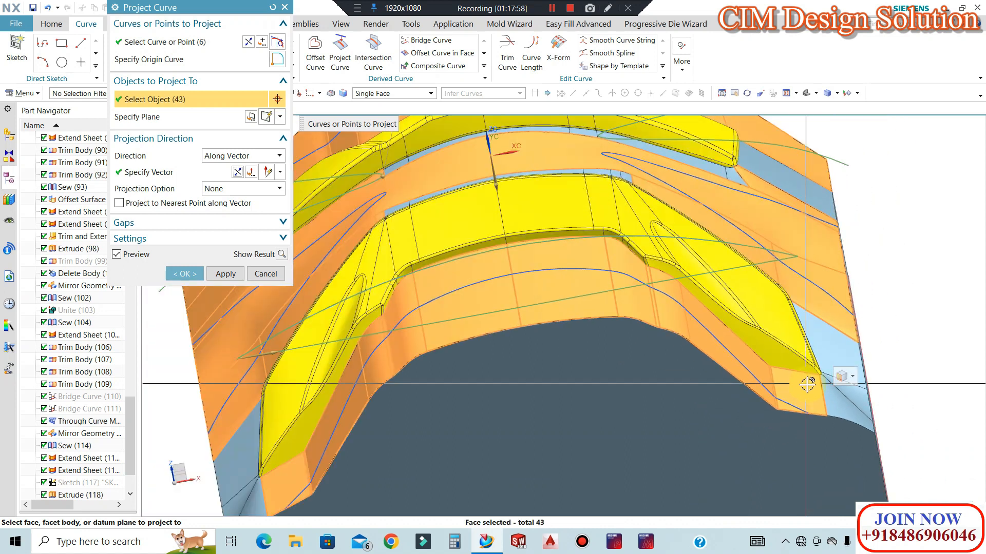
click(224, 273)
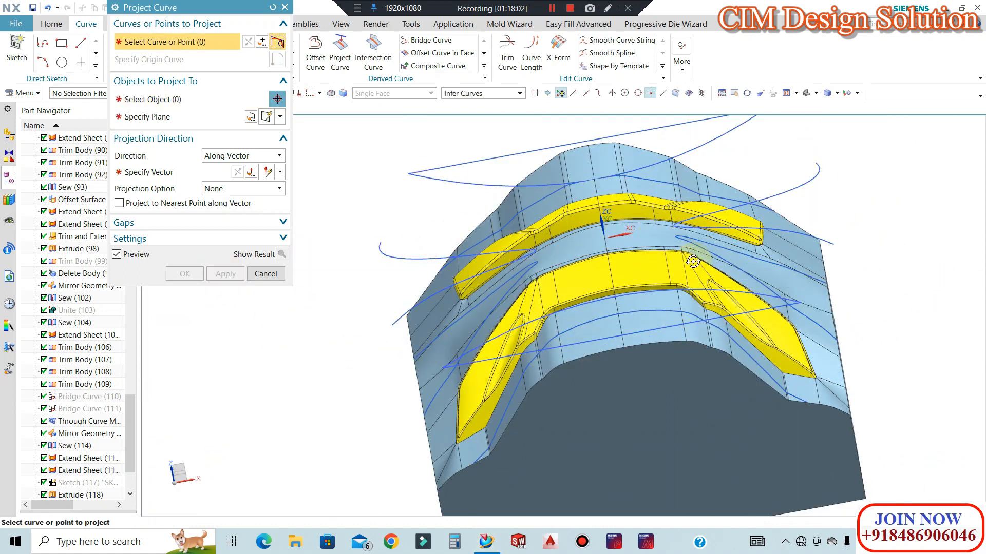
middle_drag(688, 261, 659, 215)
scroll(594, 187, up, 5)
click(610, 213)
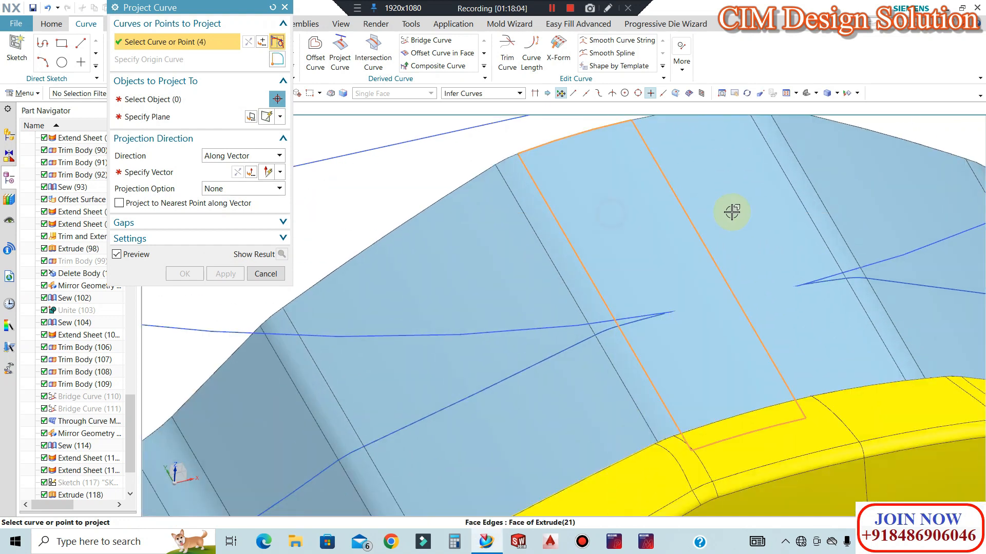
key(Escape)
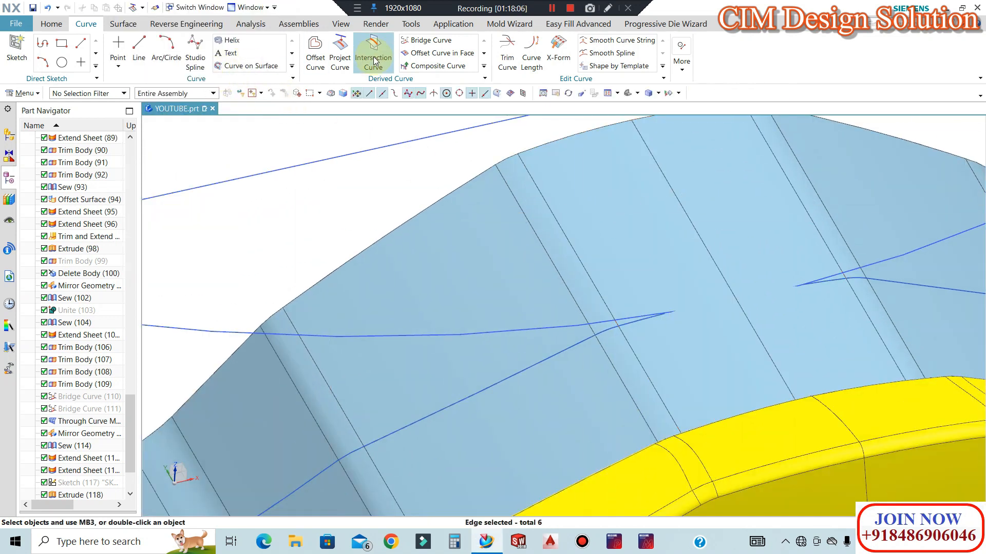
click(338, 50)
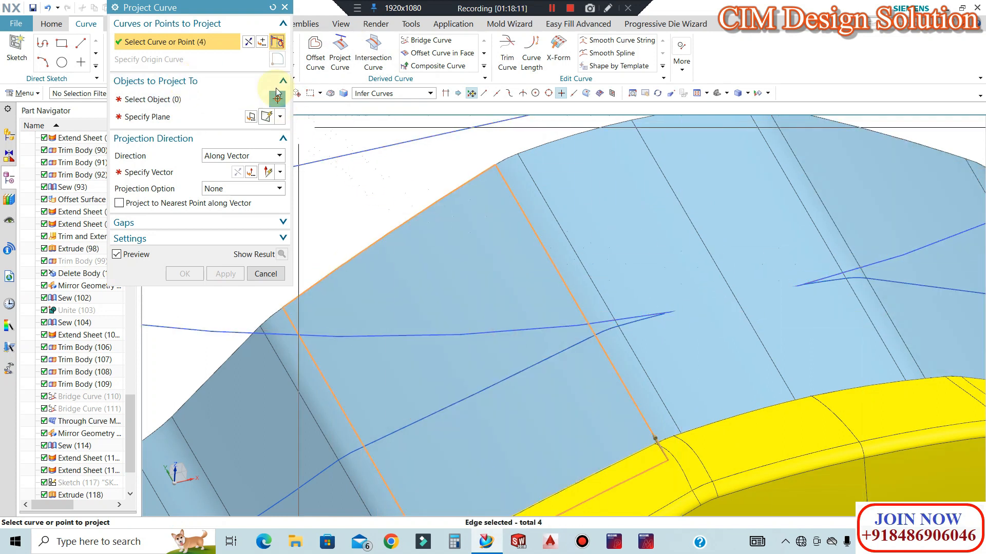
key(Escape)
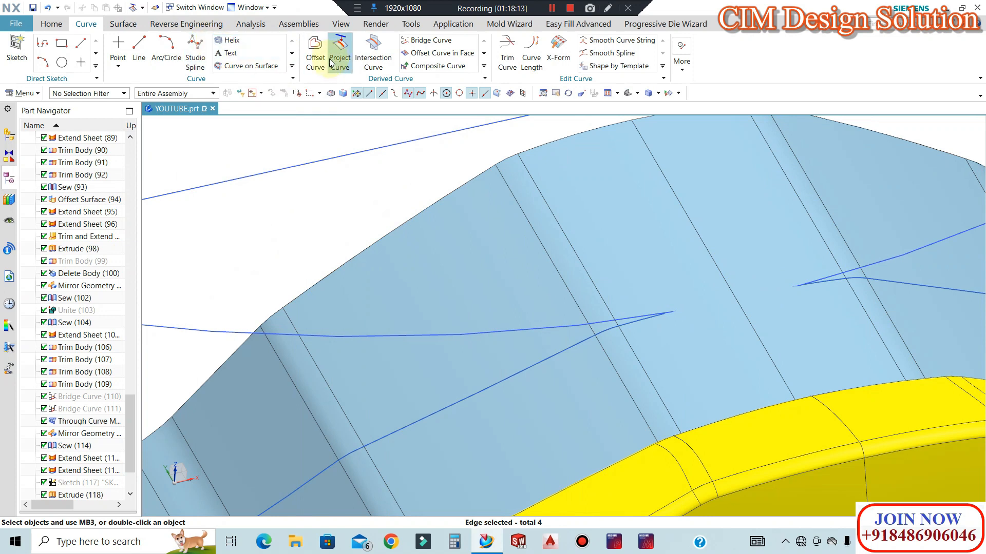
Project the six sketch curves along the Z axis onto the two crest faces behind the rear yellow part.
scroll(470, 158, down, 2)
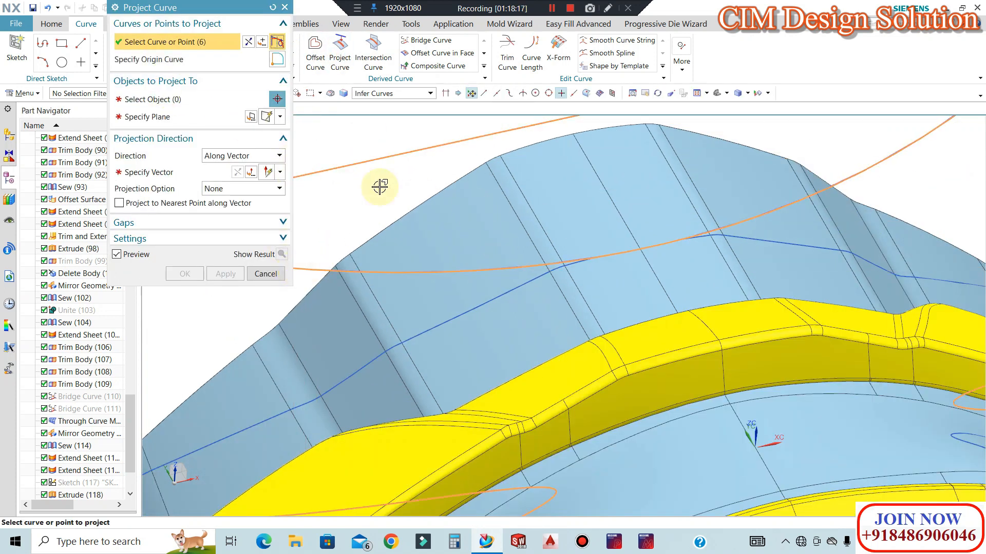
click(300, 124)
click(194, 99)
click(194, 44)
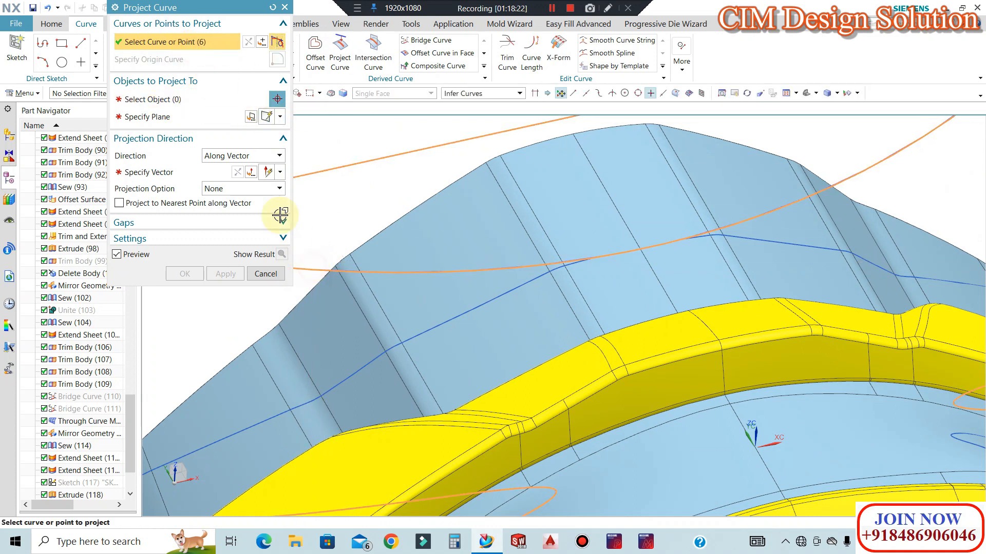
click(153, 103)
click(657, 212)
click(657, 213)
click(154, 172)
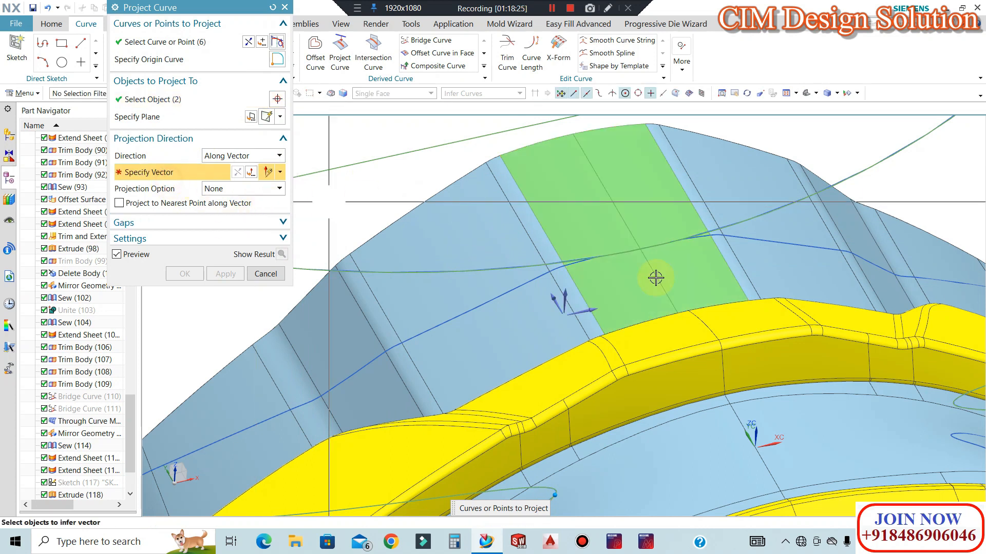
click(568, 296)
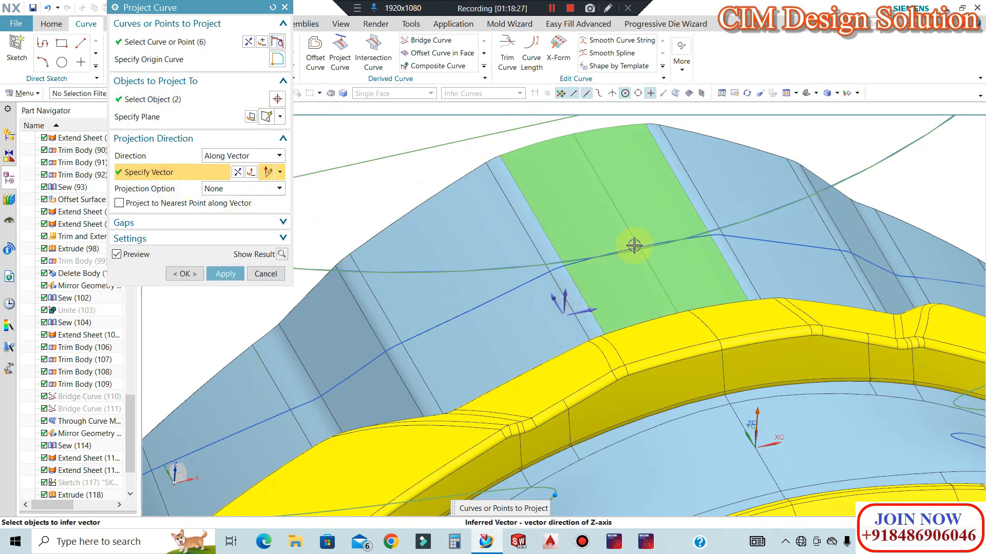
click(190, 273)
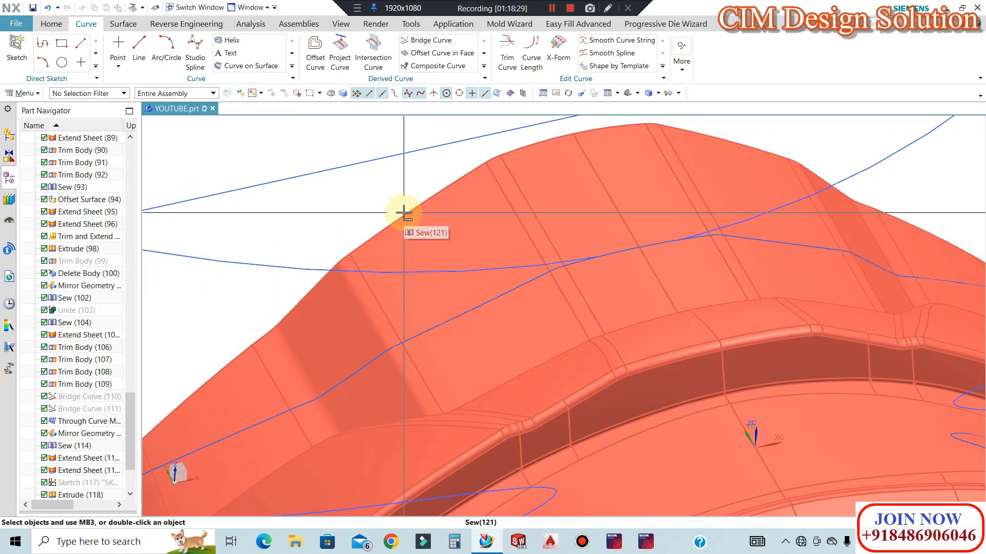
Move the spline sketch above the mould block to layer 10.
scroll(487, 185, down, 6)
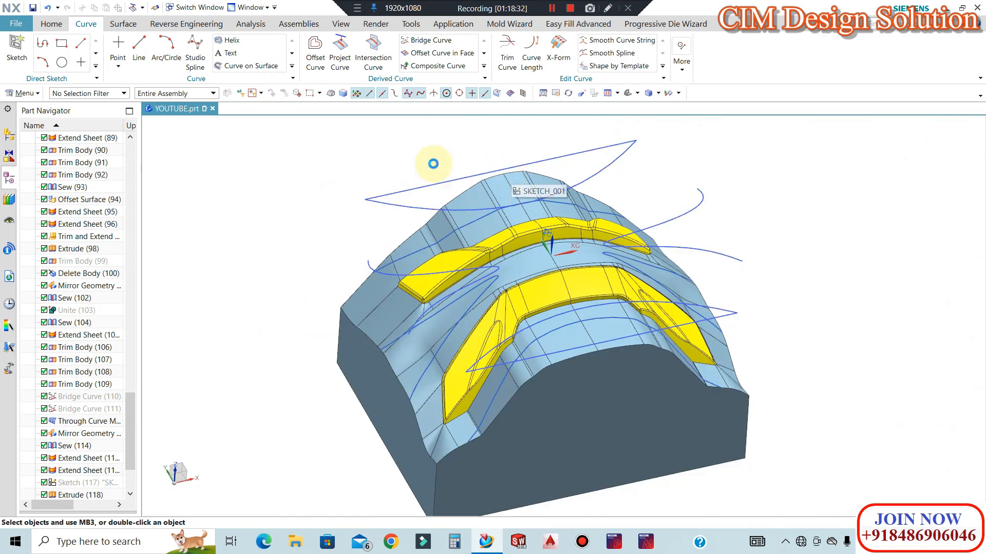
key(ctrl+j)
click(418, 188)
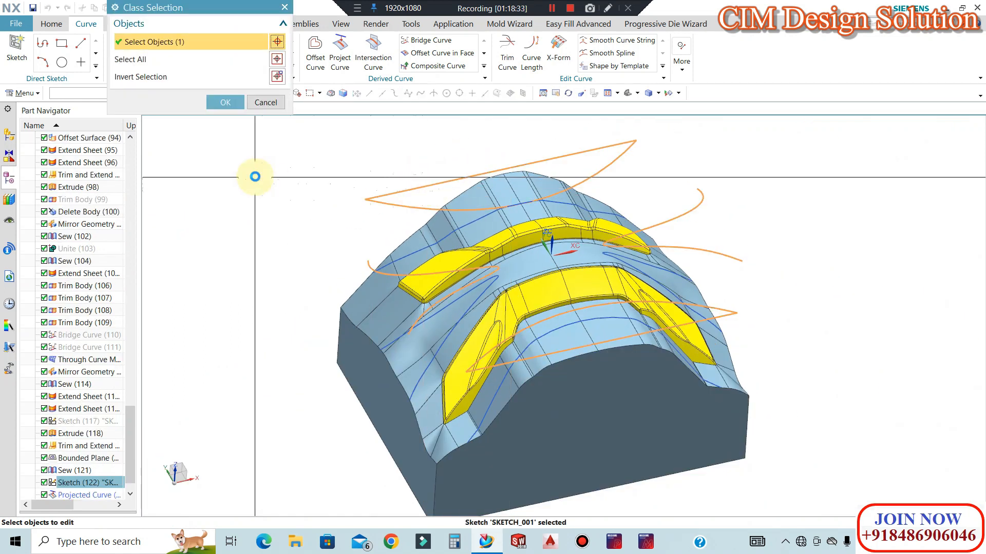
middle_click(255, 177)
text(10)
key(Return)
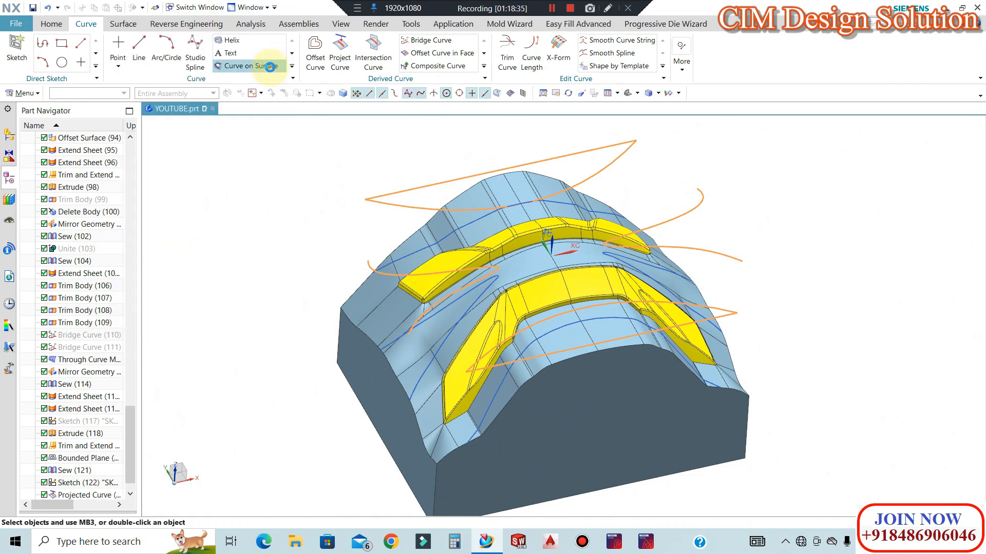
Start a curve-based Split Face and select the mould block's tangent top faces, including the front crest faces, as the faces to divide.
mouse_move(719, 259)
middle_down()
mouse_move(694, 300)
mouse_move(568, 236)
middle_up()
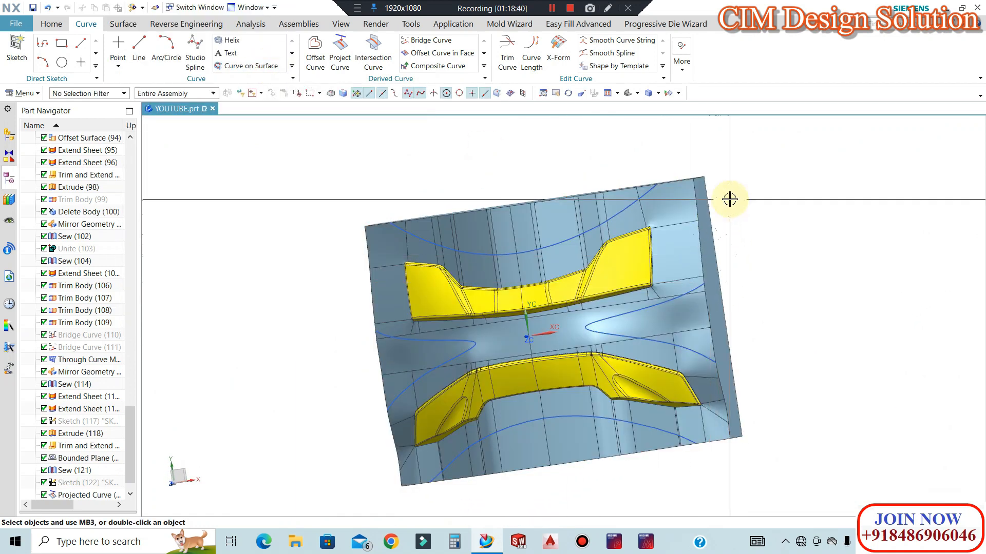
middle_drag(440, 211, 431, 247)
middle_drag(393, 311, 387, 286)
scroll(403, 242, up, 3)
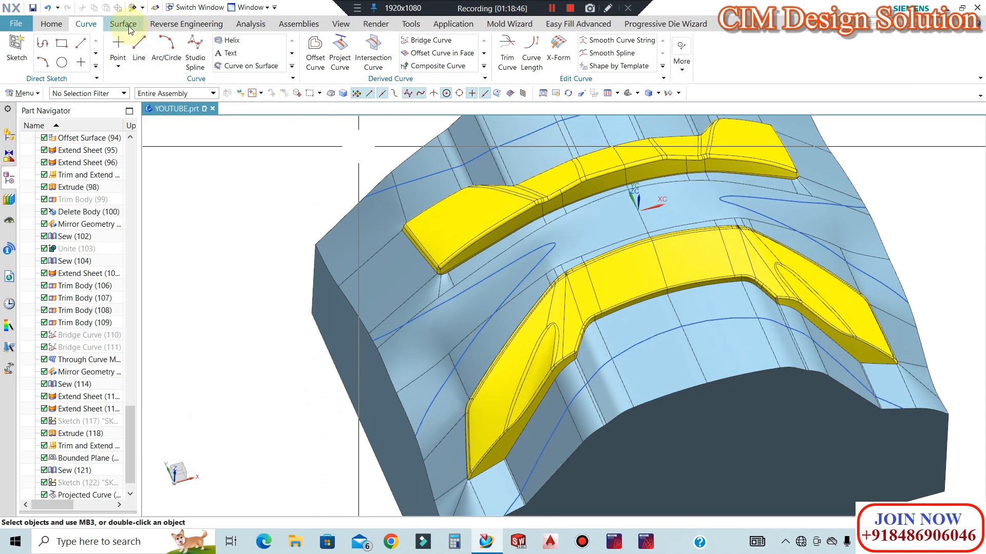
click(124, 24)
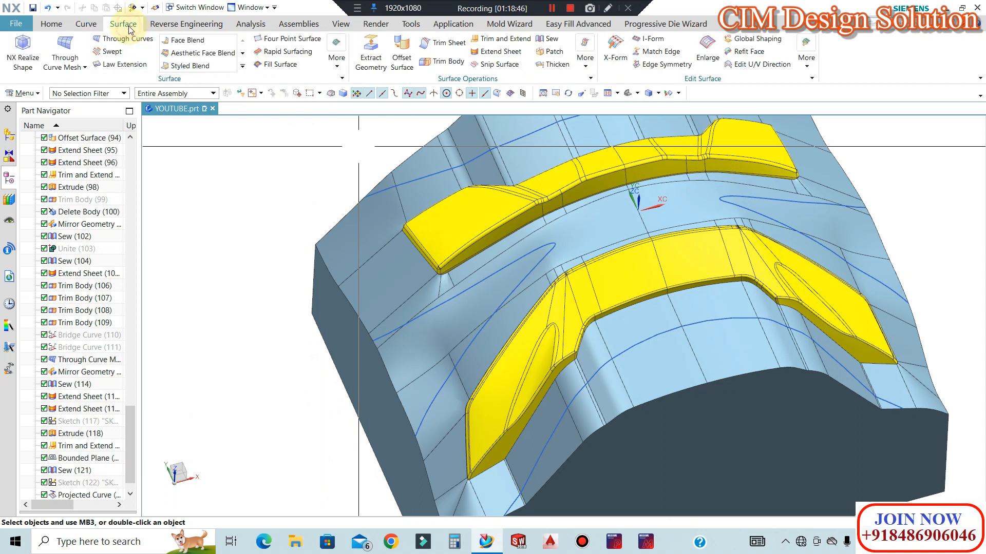
click(506, 26)
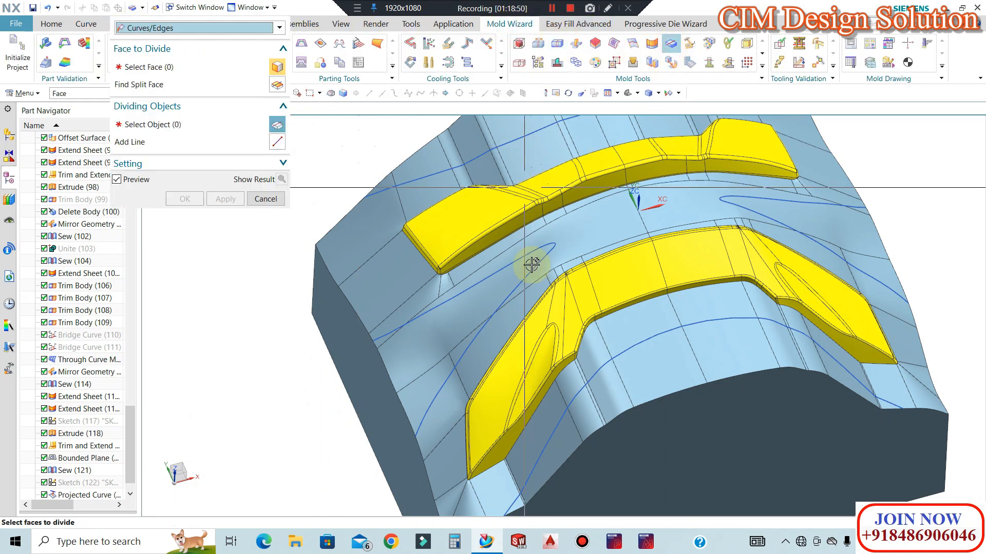
scroll(535, 284, down, 2)
scroll(597, 164, up, 3)
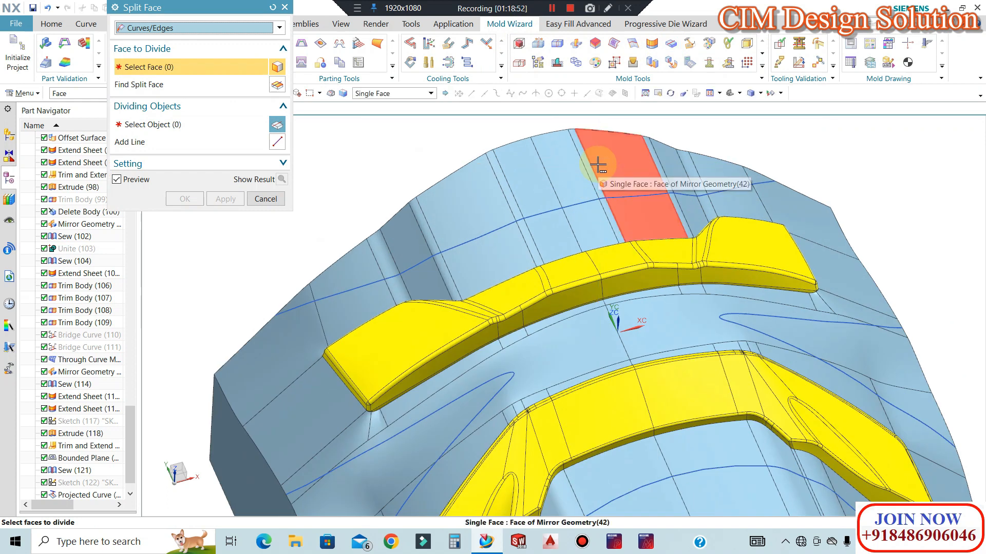
scroll(459, 223, down, 1)
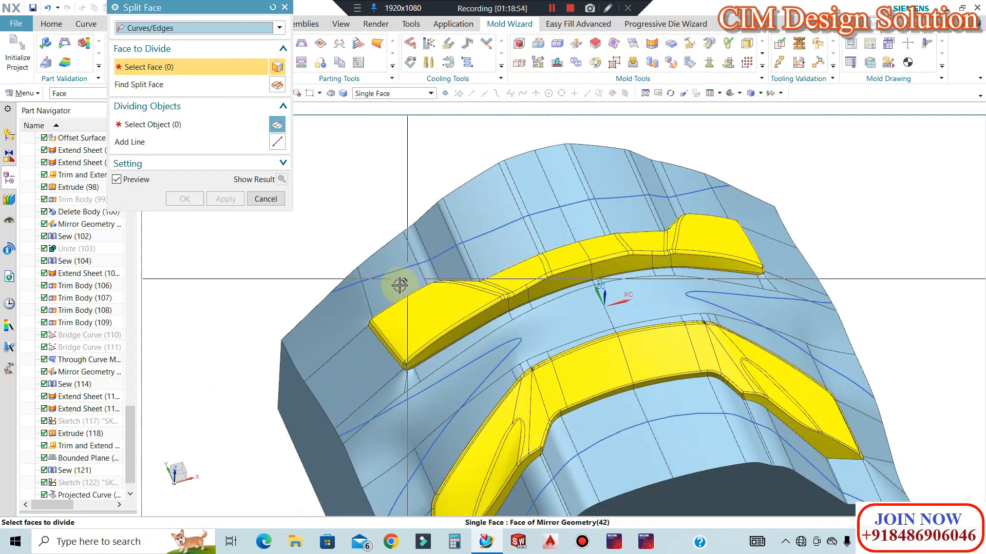
scroll(380, 285, up, 2)
scroll(329, 256, down, 3)
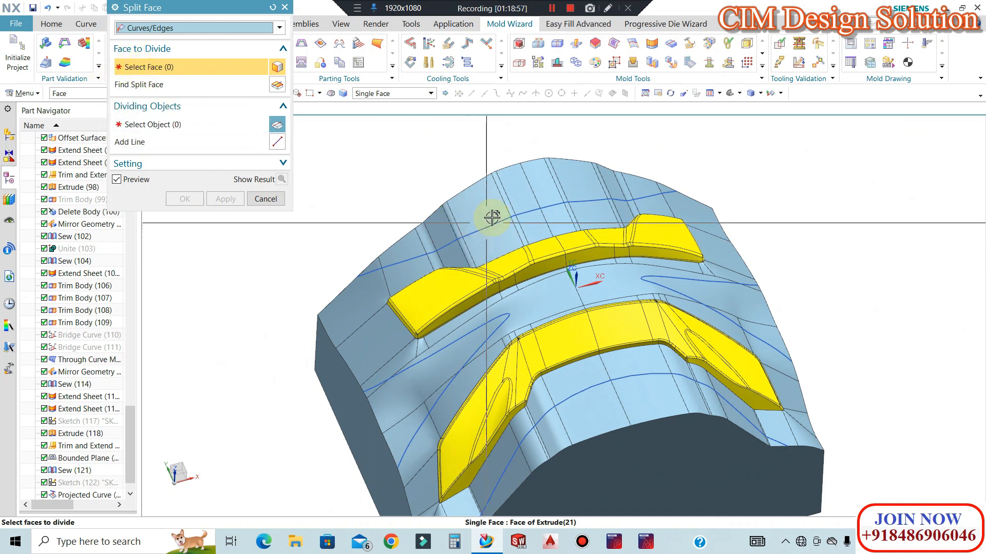
click(397, 95)
click(384, 161)
click(495, 199)
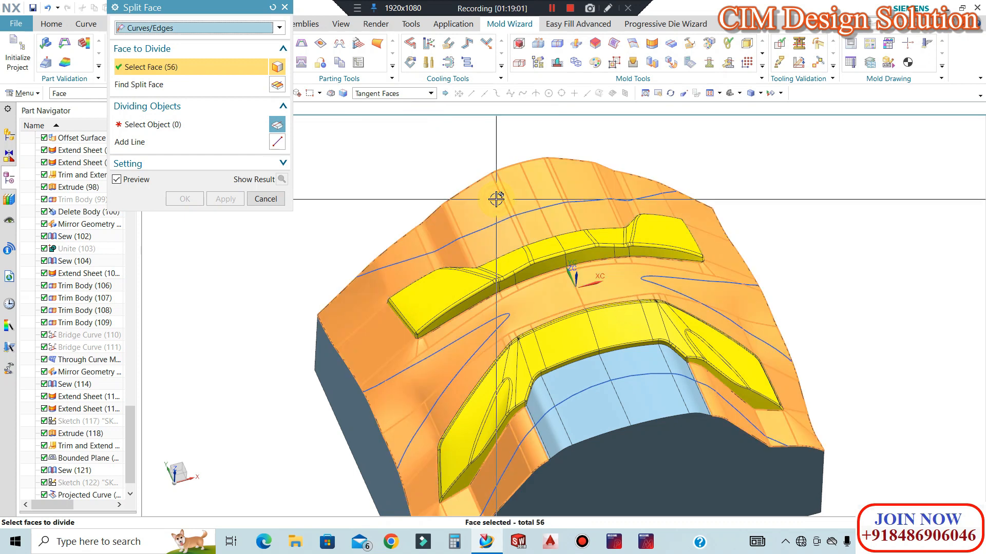
click(613, 379)
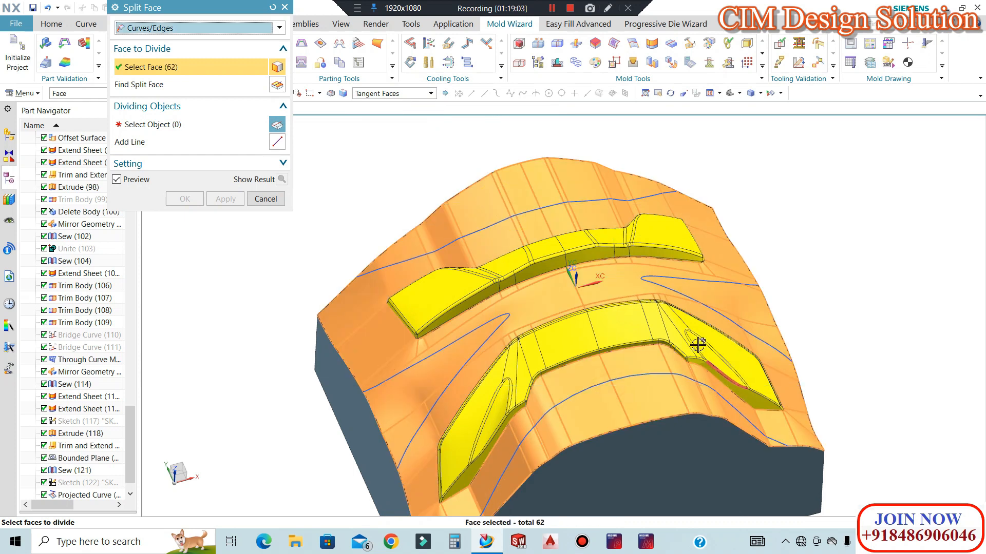
middle_click(441, 169)
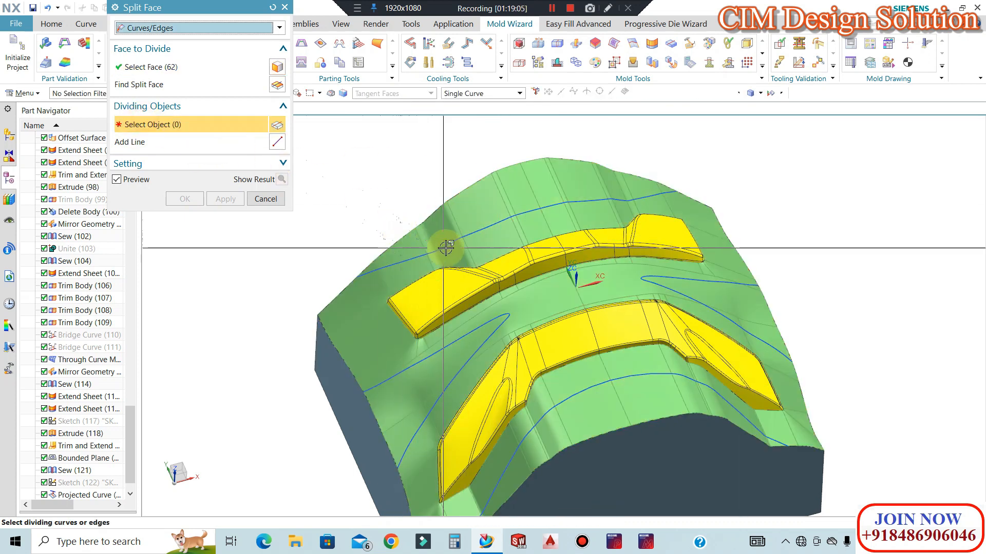
Set the dividing-curve rule to Connected Curves and select the projected curves running behind the rear yellow part.
click(500, 94)
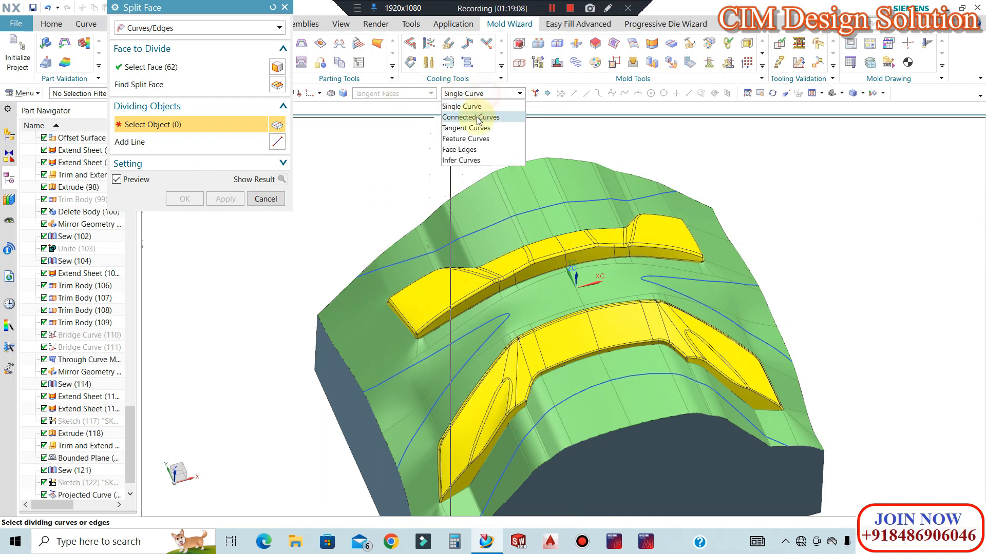
click(471, 118)
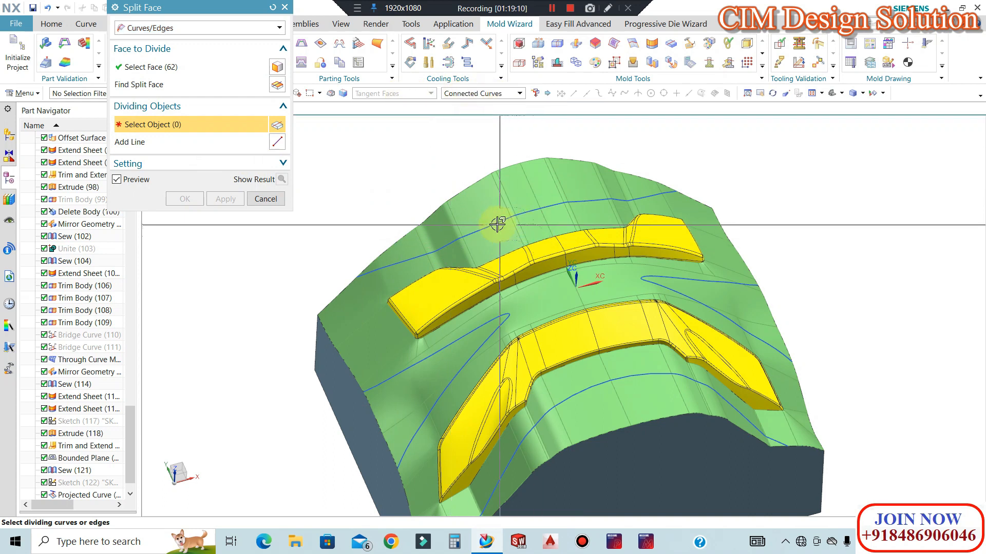
click(610, 179)
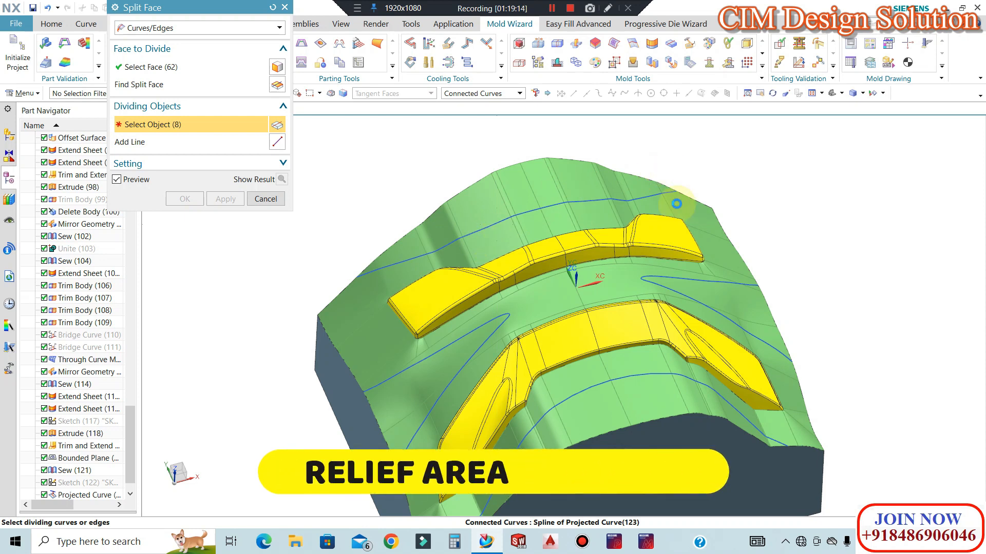
click(547, 204)
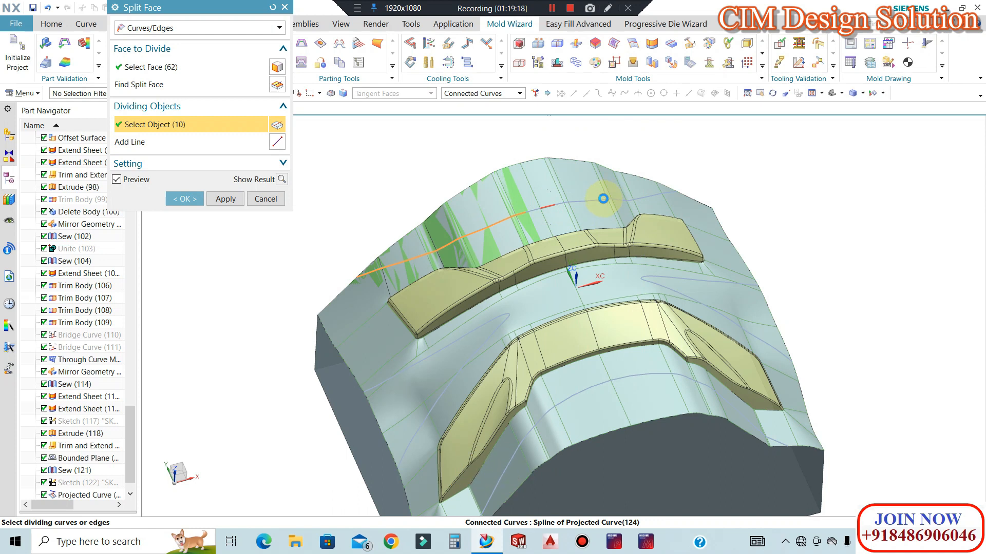
click(603, 199)
scroll(555, 205, up, 3)
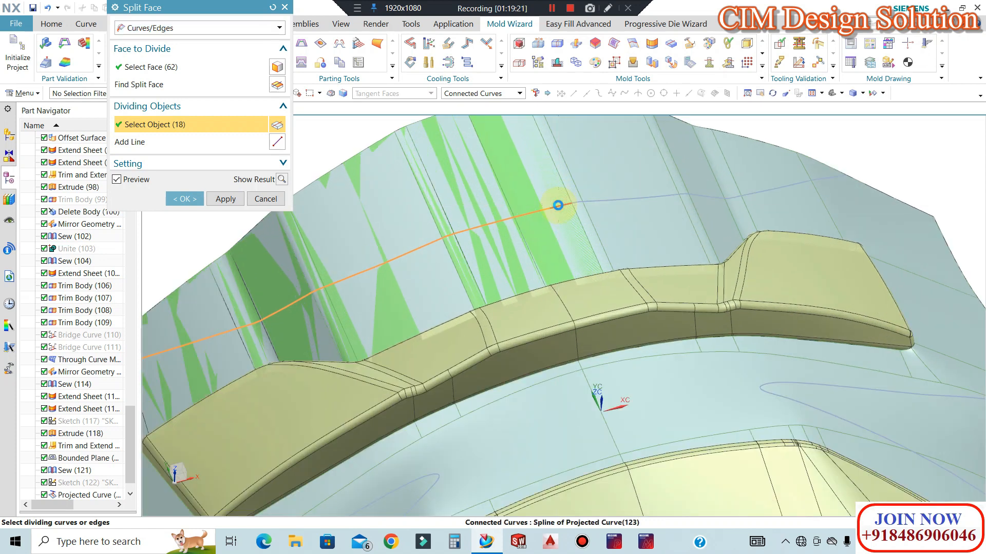
click(558, 205)
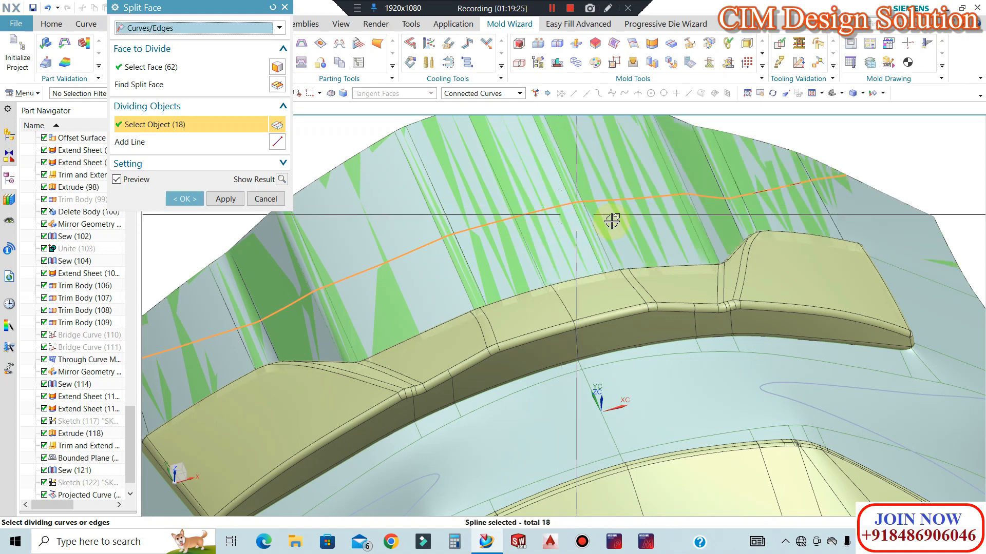
scroll(605, 221, down, 5)
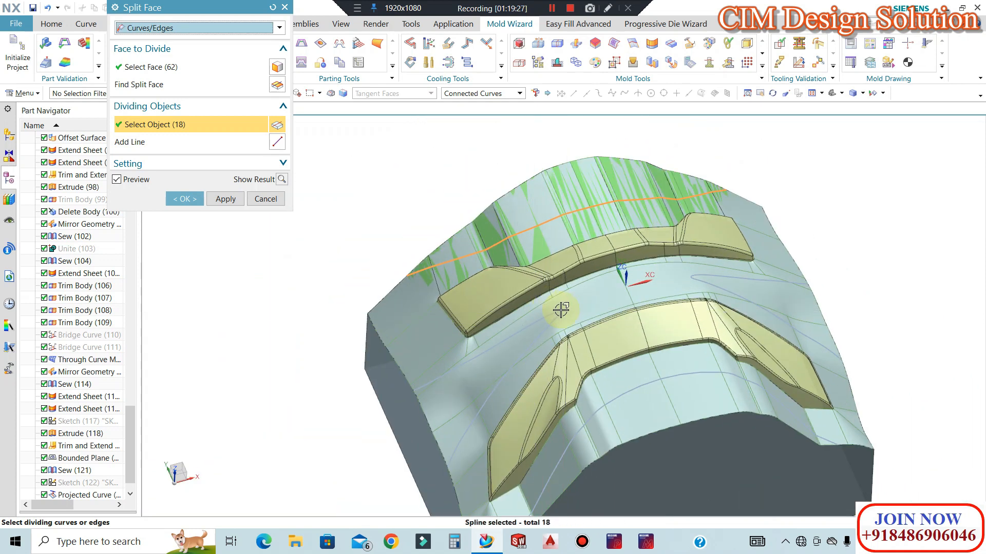
Add the left pointed projected curve between the yellow parts and the front crest curve to the dividing objects.
click(558, 311)
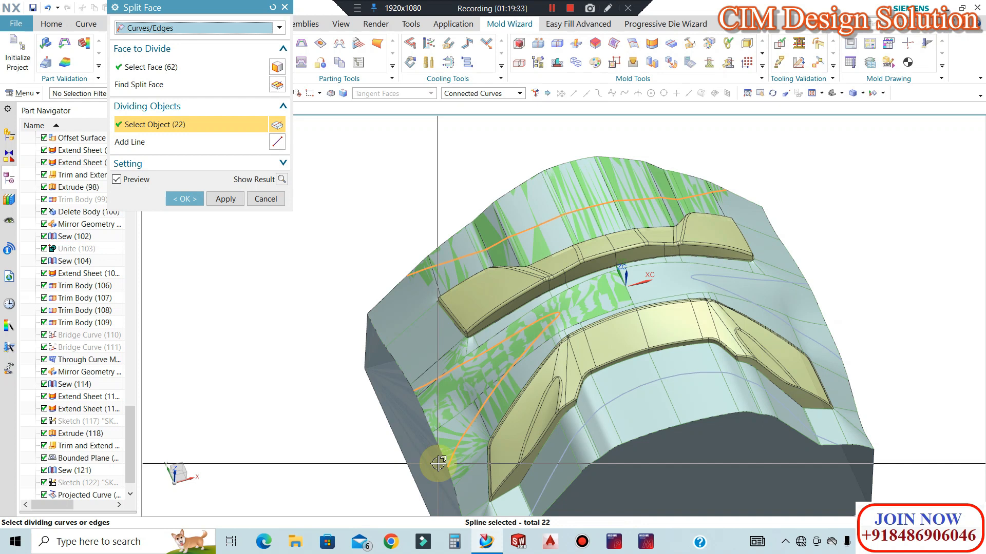
click(176, 68)
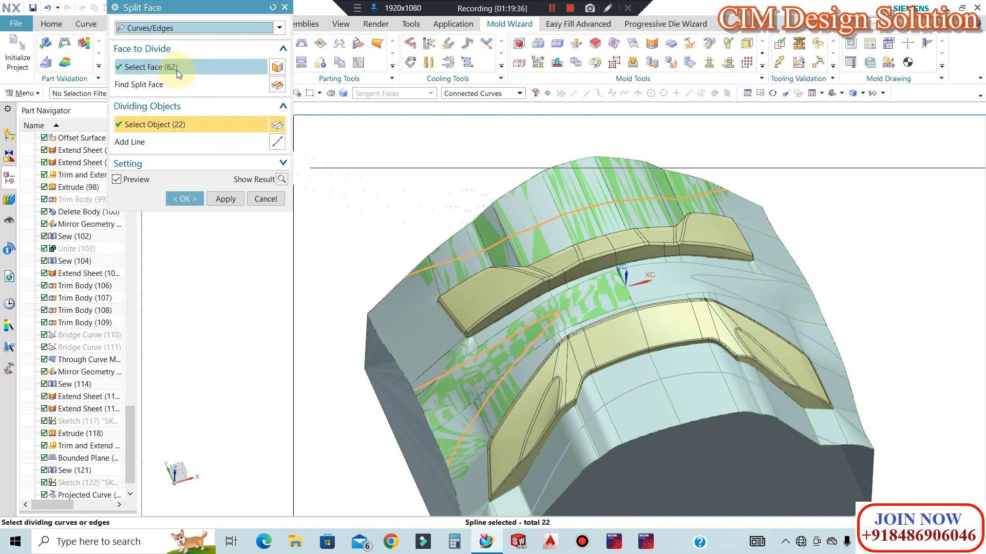
click(177, 122)
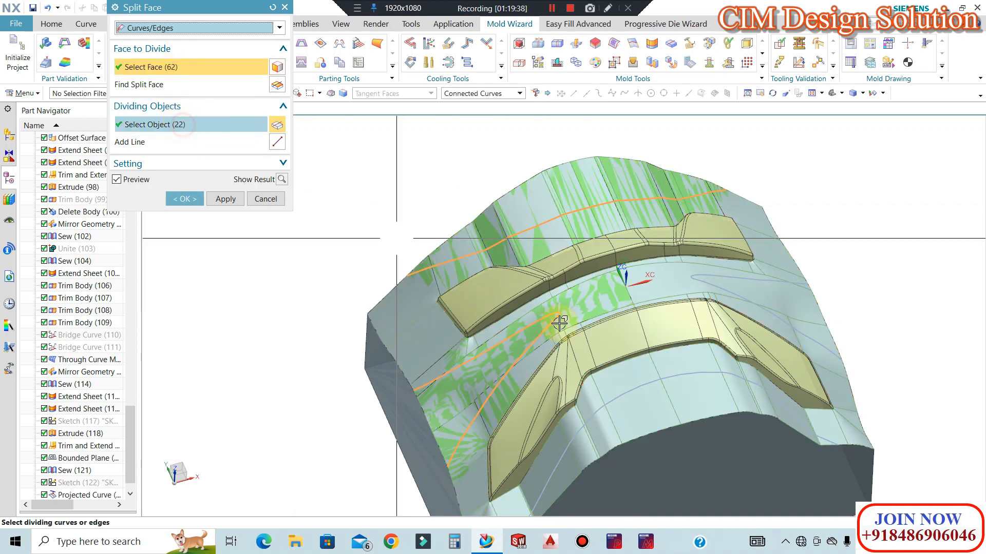
click(644, 386)
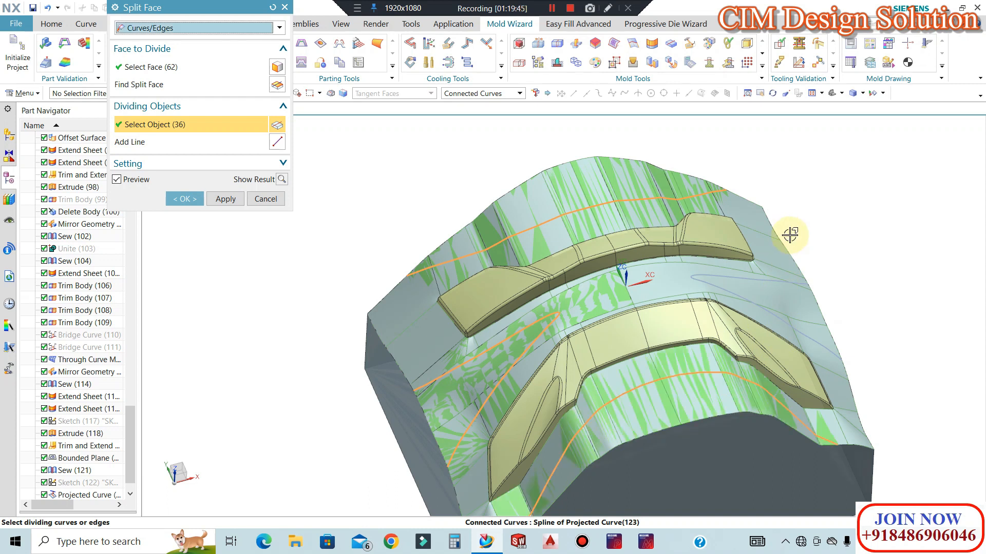
Add the right pointed projected curve between the yellow parts to the dividing objects and complete the face split.
scroll(723, 232, up, 4)
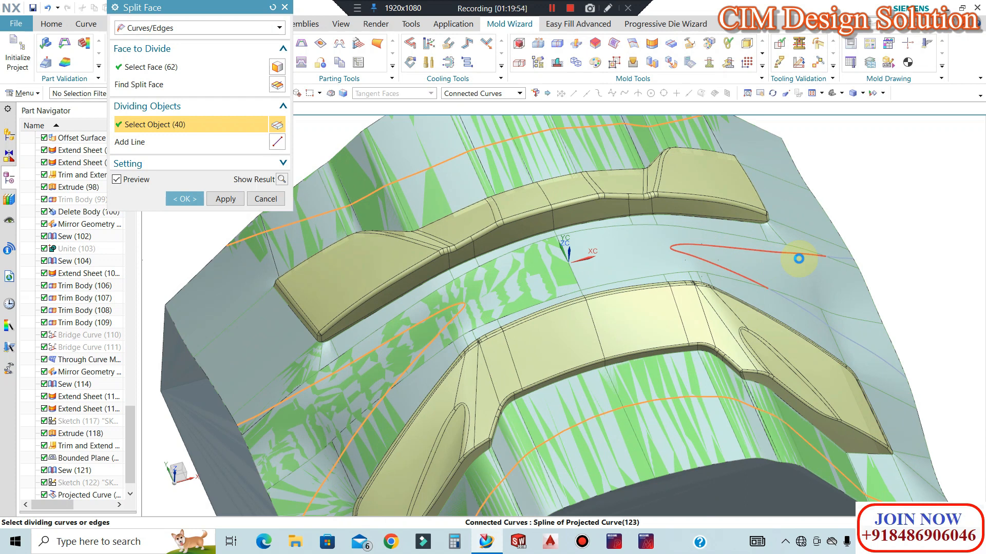
click(798, 258)
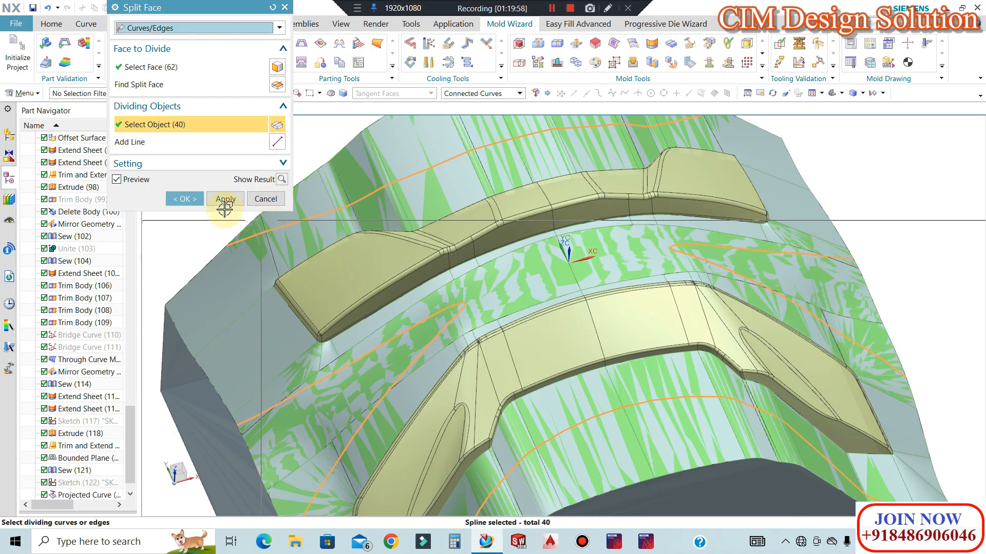
click(185, 199)
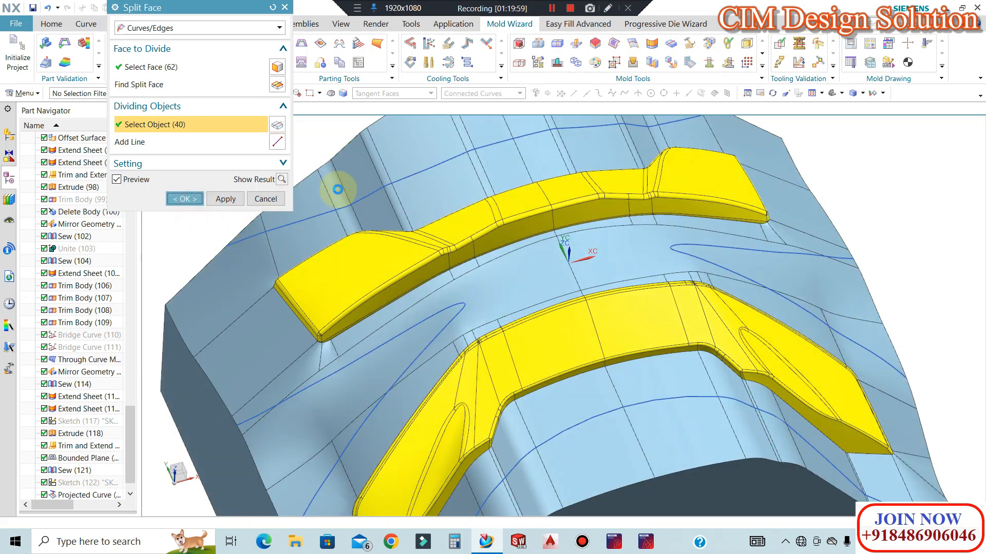
middle_click(840, 296)
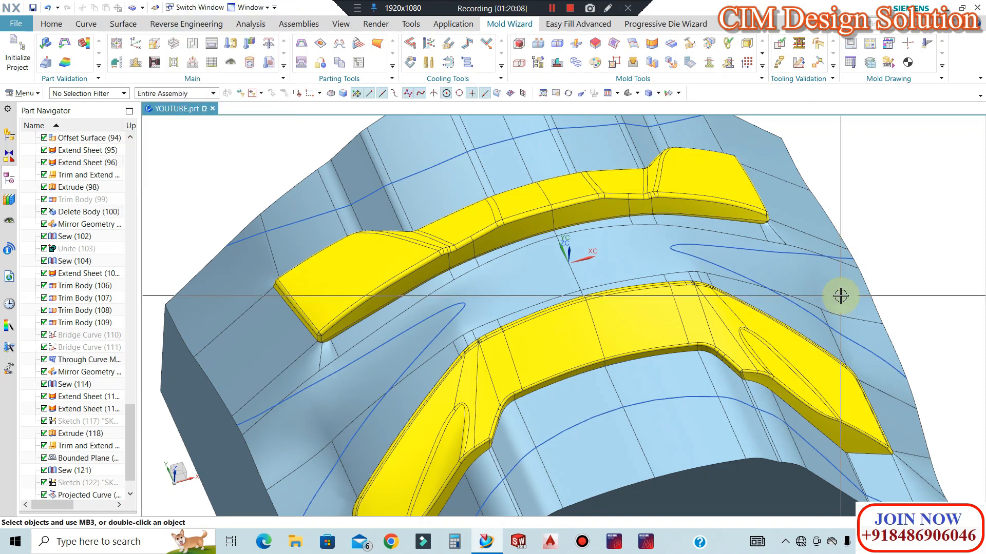
Select all projected curves on the mould block with the Curve filter and move them to a hidden layer.
scroll(840, 293, down, 1)
scroll(832, 236, down, 2)
middle_drag(825, 242, 829, 255)
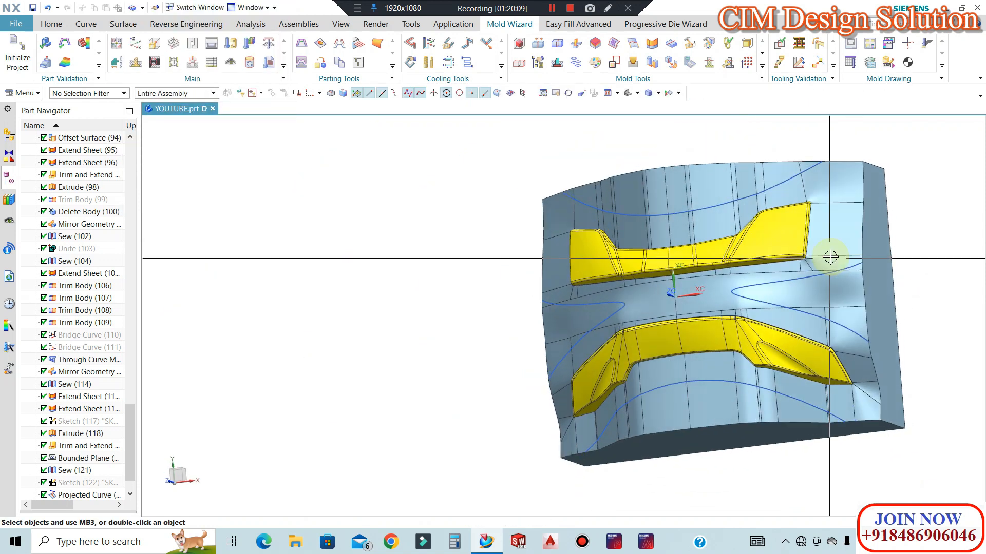
key(ctrl+j)
scroll(100, 493, down, 1)
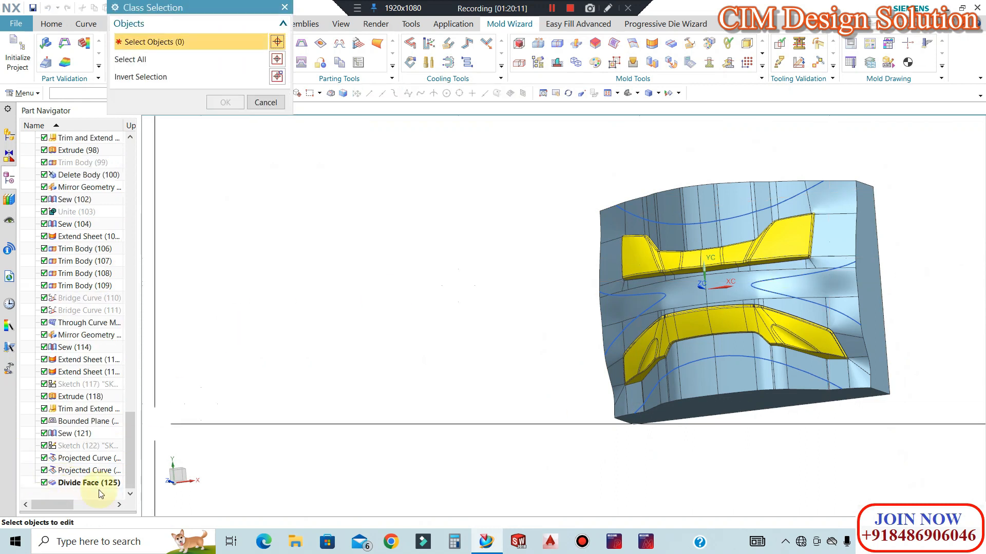
click(67, 94)
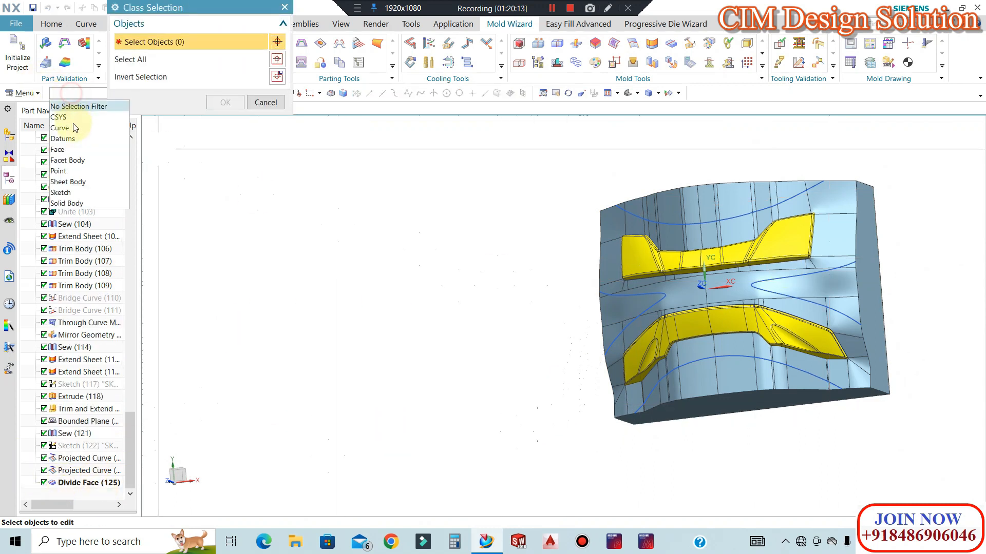
click(67, 127)
scroll(442, 259, down, 2)
drag(840, 165, 436, 418)
click(226, 102)
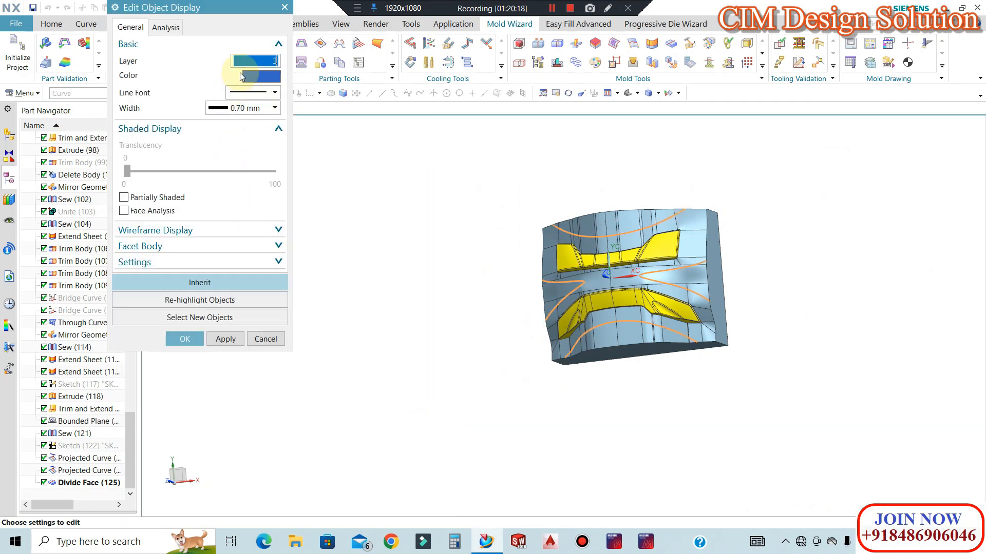
key(Return)
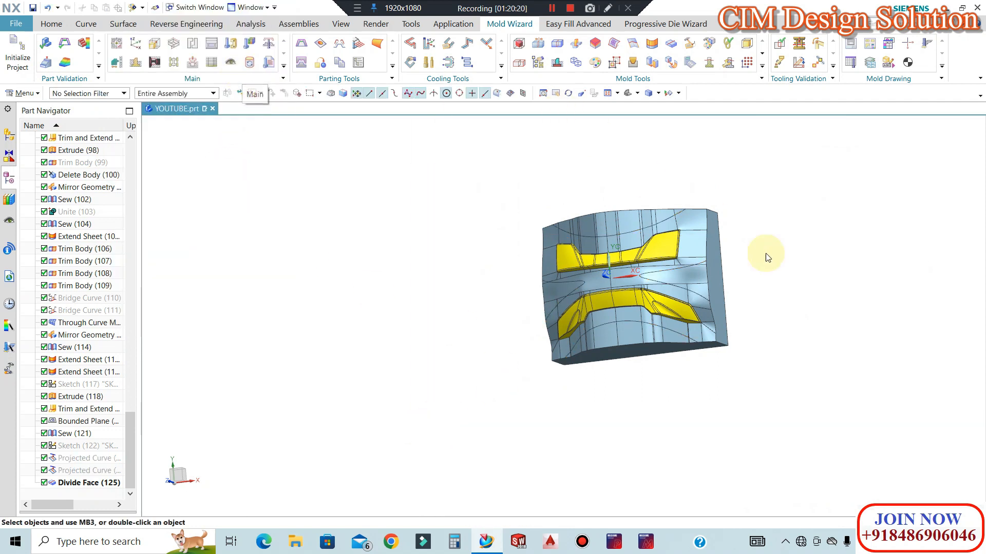
Start Thicken with the face rule set to Single Face and select the first divided faces at the rear edge's left end.
scroll(718, 257, up, 1)
middle_drag(734, 257, 750, 241)
scroll(655, 262, up, 2)
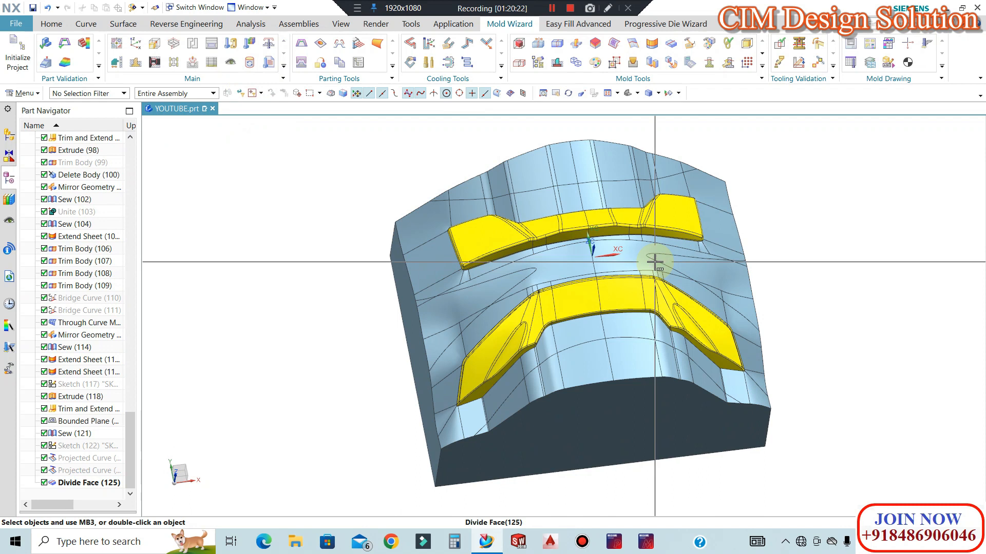
click(137, 28)
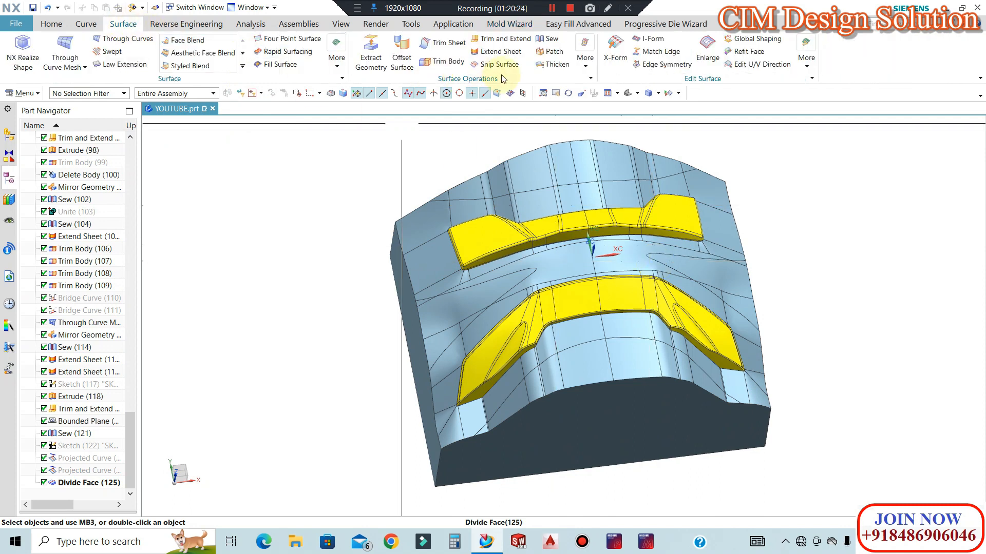
click(563, 67)
scroll(413, 209, up, 5)
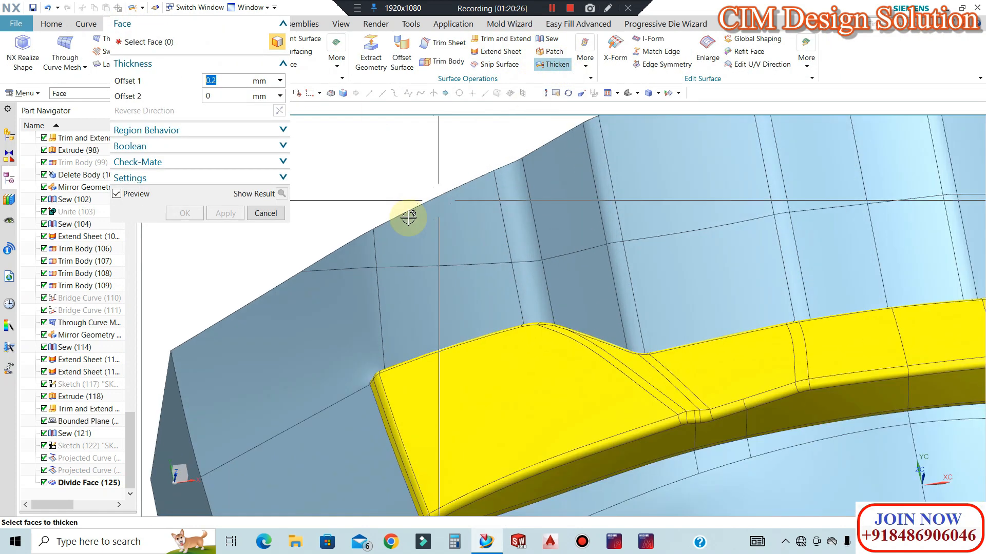
click(343, 261)
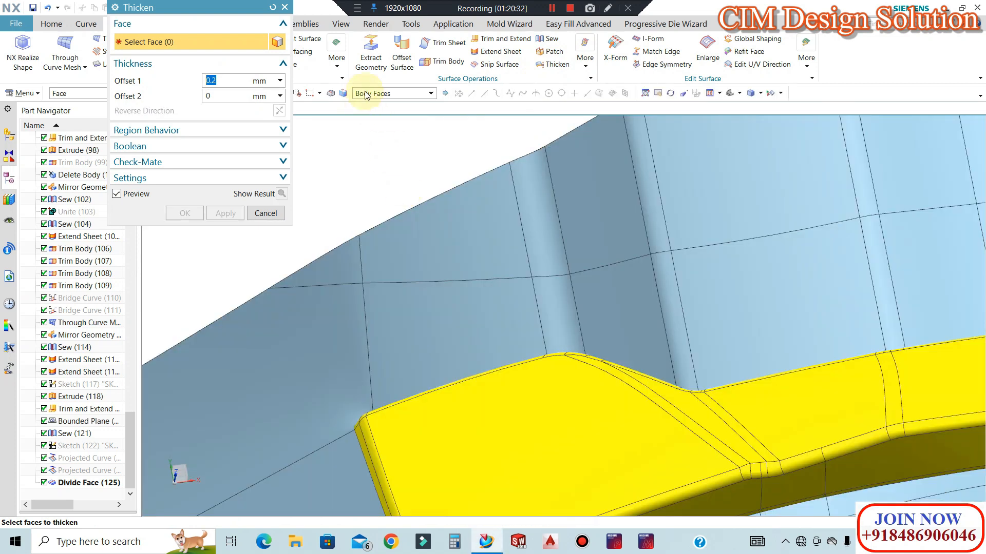
click(367, 93)
click(370, 106)
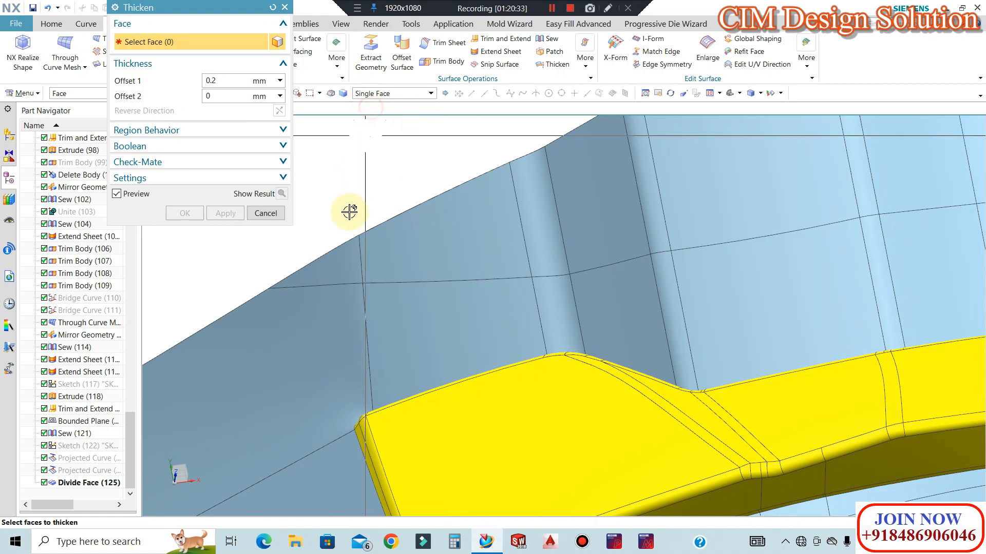
click(345, 258)
click(445, 232)
click(540, 216)
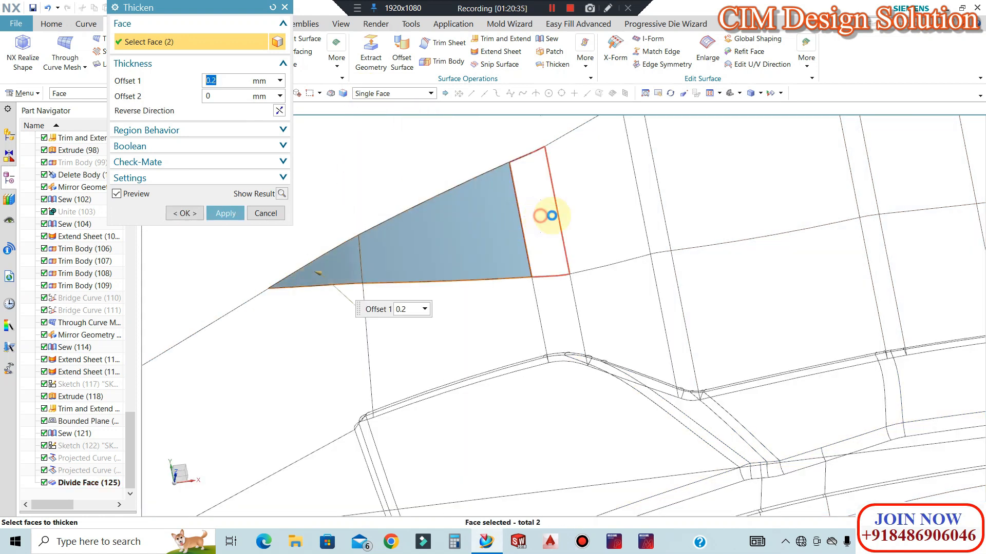
Add the divided rear-edge faces from the left slope up to the middle of the crest to the Thicken selection.
click(590, 207)
click(649, 204)
click(741, 198)
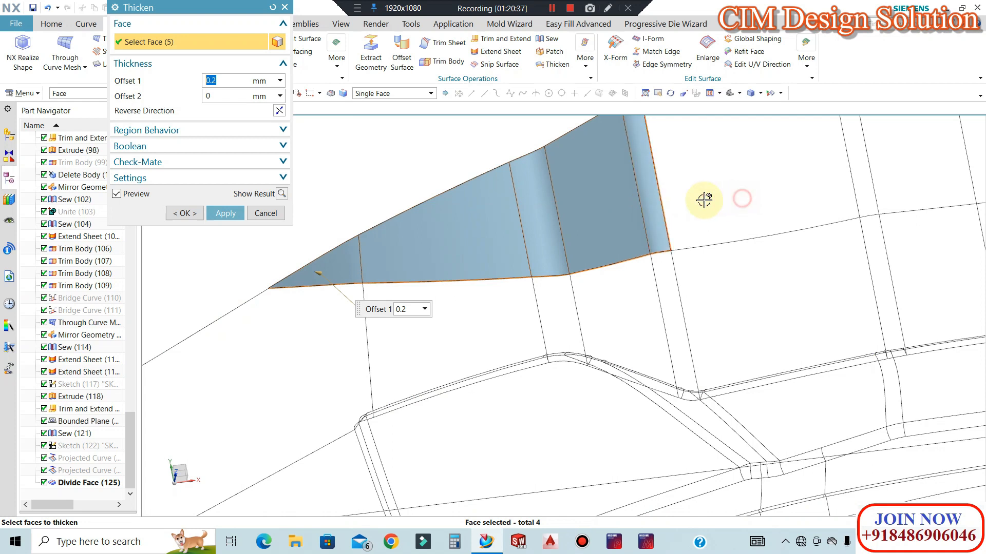
scroll(510, 259, down, 3)
scroll(655, 184, up, 3)
click(698, 165)
click(763, 179)
click(846, 196)
scroll(502, 253, down, 3)
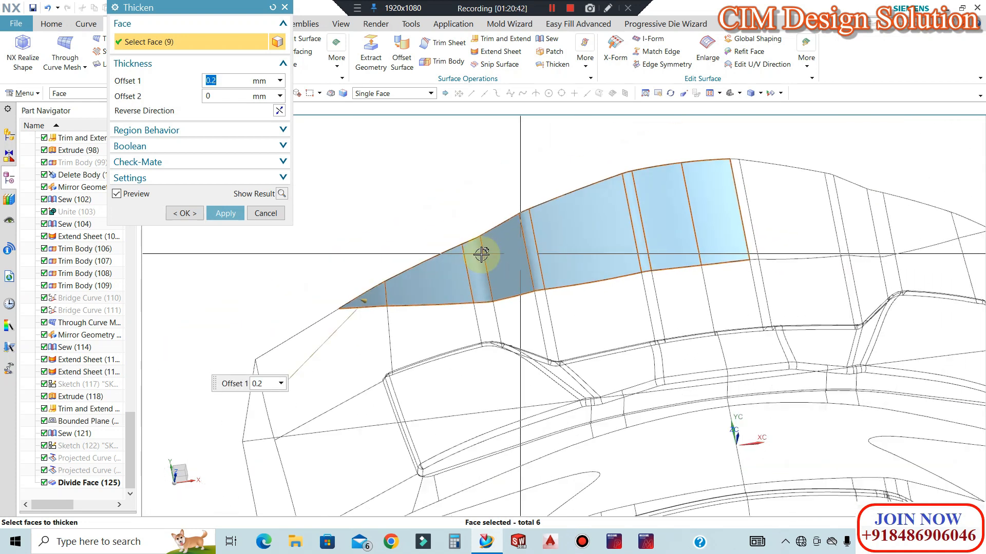
Add the remaining divided rear-edge faces from the crest down to the right end to the Thicken selection.
scroll(519, 255, up, 3)
scroll(519, 254, up, 2)
click(561, 269)
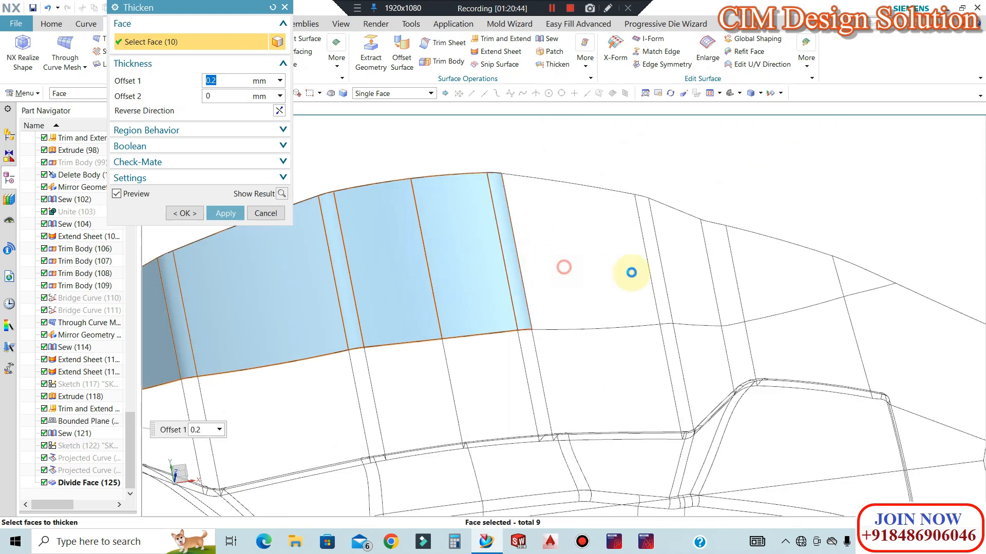
click(652, 273)
click(658, 275)
click(728, 280)
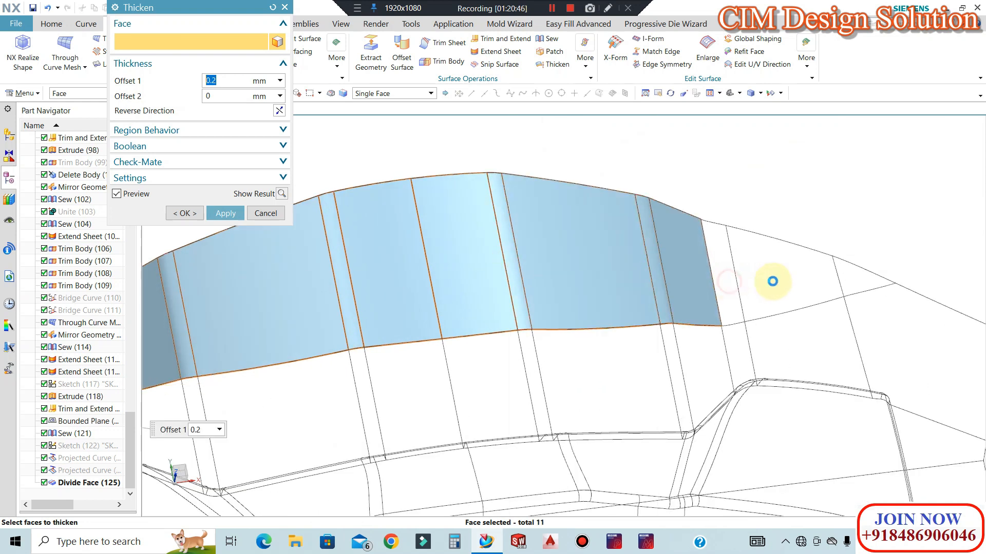
click(856, 279)
scroll(764, 238, down, 2)
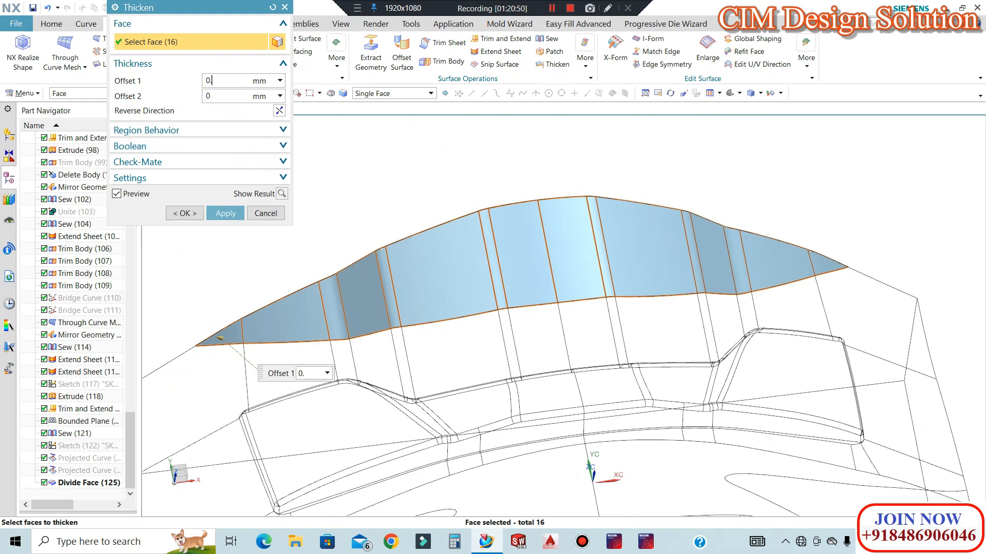
Set the thickness of the rear-edge faces to Offset 1 of 0.5 mm and Offset 2 of -0.5 mm.
click(220, 97)
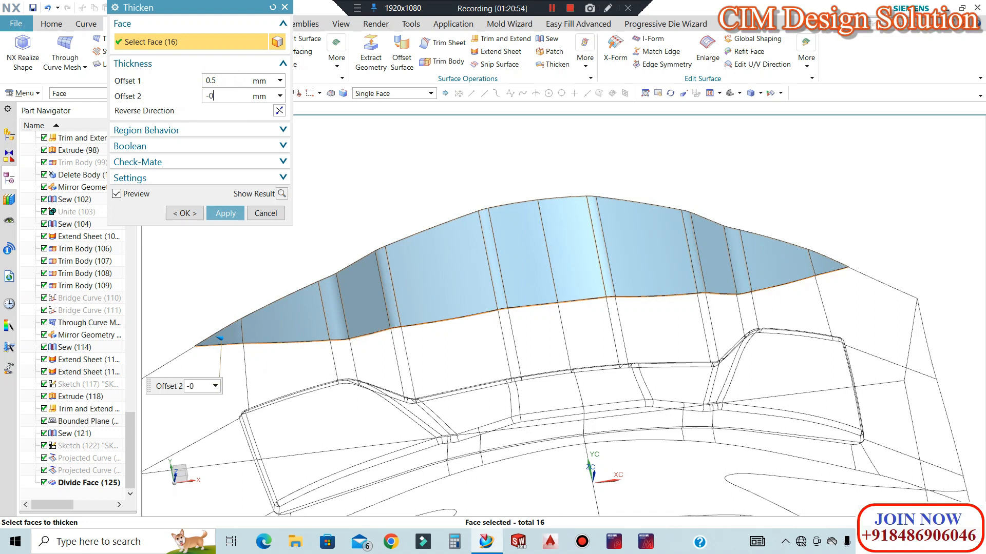
scroll(476, 273, down, 2)
middle_drag(496, 243, 336, 322)
scroll(330, 304, up, 3)
scroll(363, 270, up, 5)
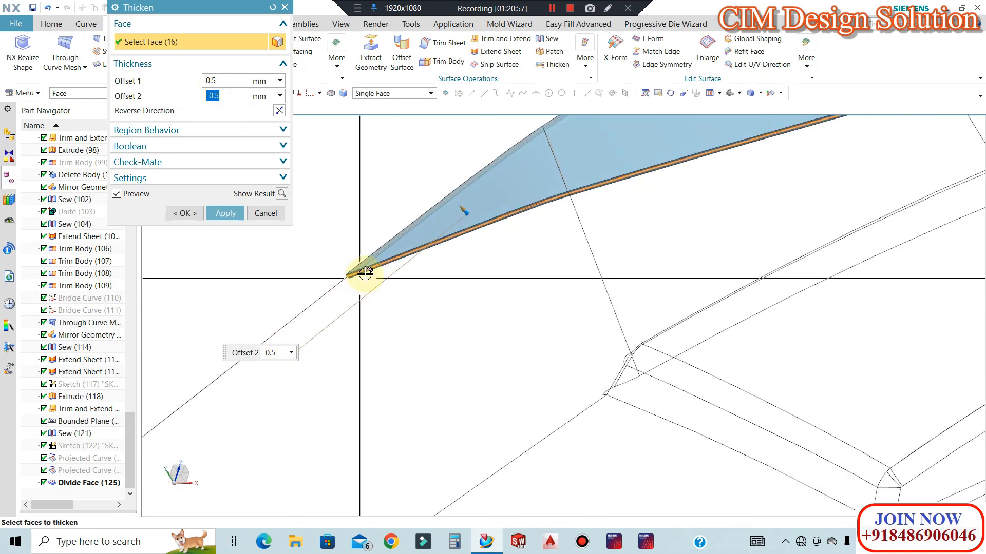
scroll(413, 198, down, 6)
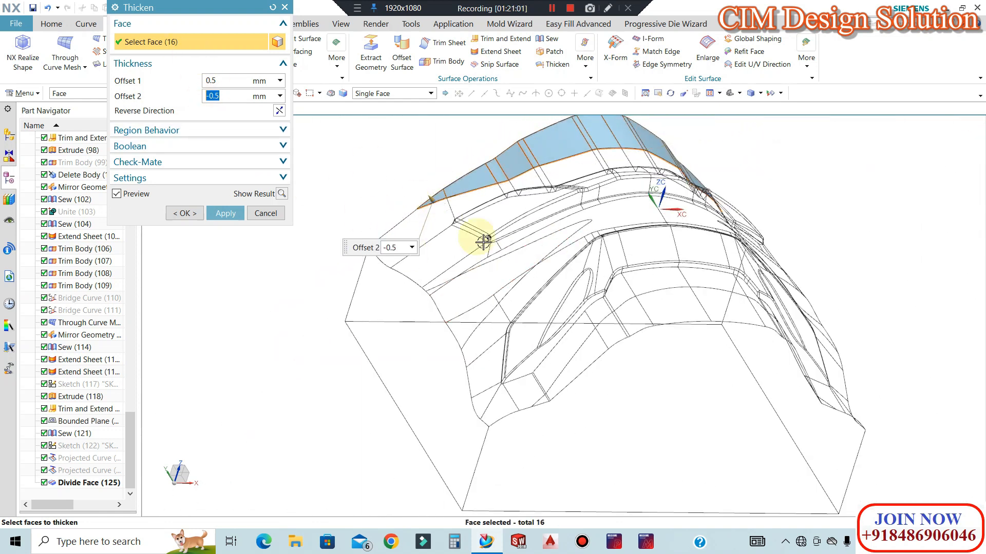
Leave the left pointed faces between the yellow parts out of the selection and apply the rear-edge thicken.
scroll(462, 257, up, 3)
click(413, 310)
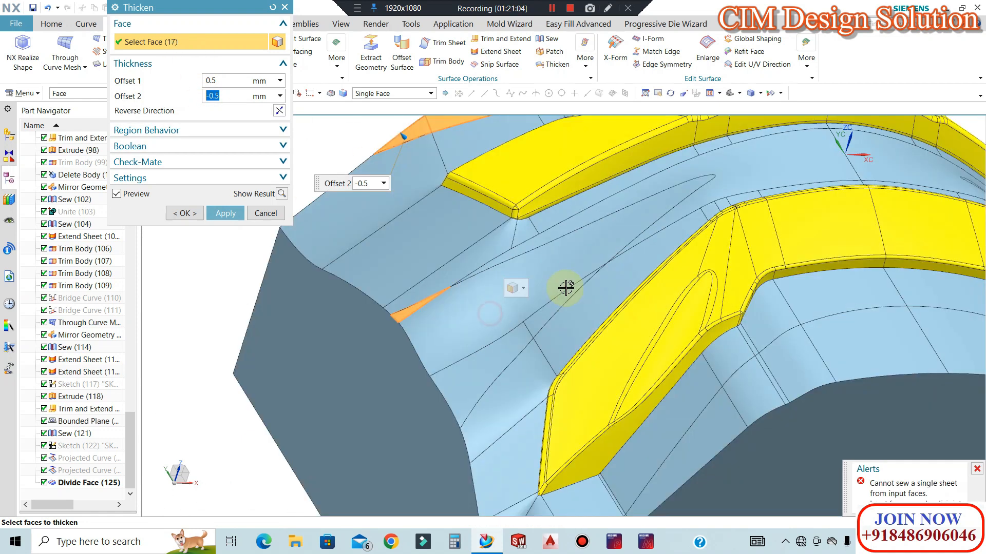
click(545, 290)
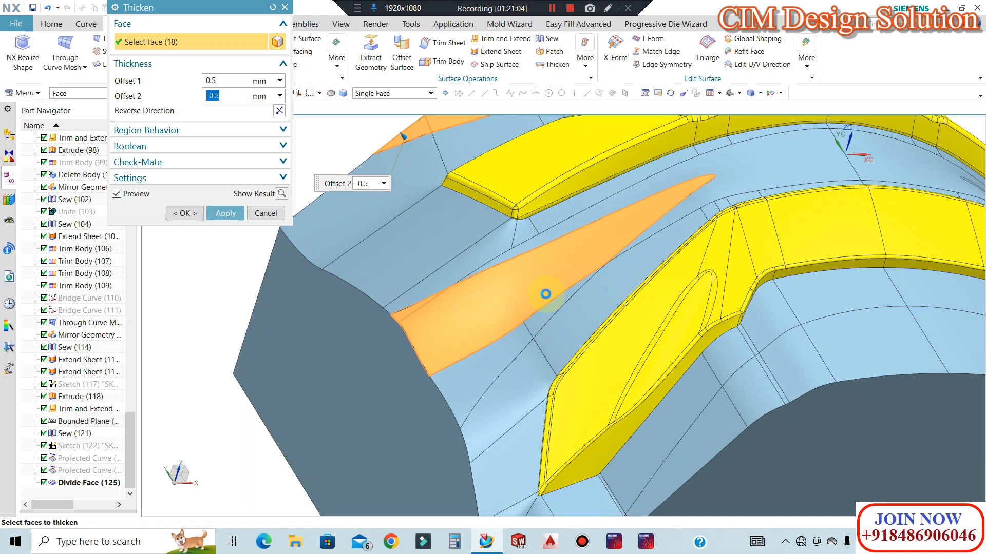
shift+click(411, 310)
click(226, 213)
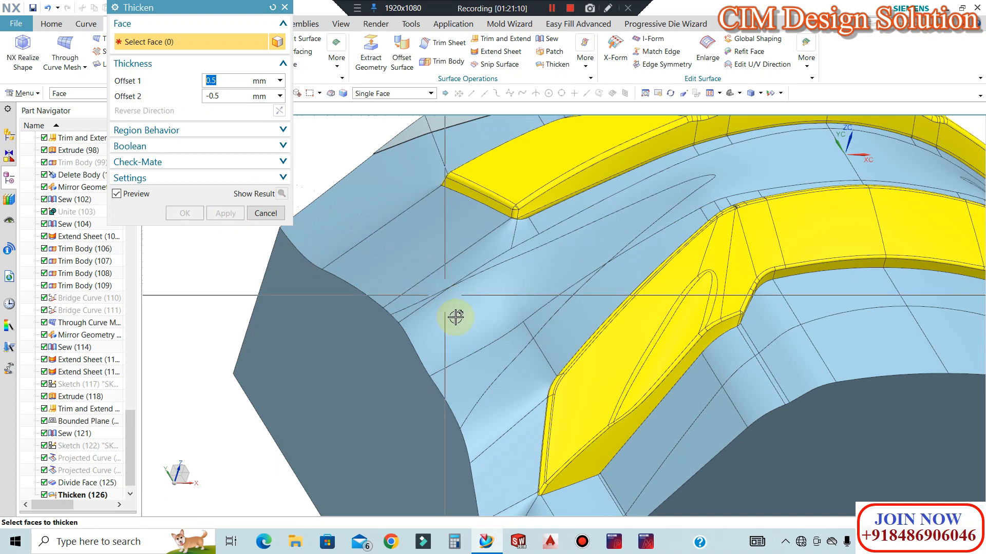
Thicken the left pointed region's faces between the yellow parts with offsets of 0.5 mm and -0.5 mm.
click(460, 319)
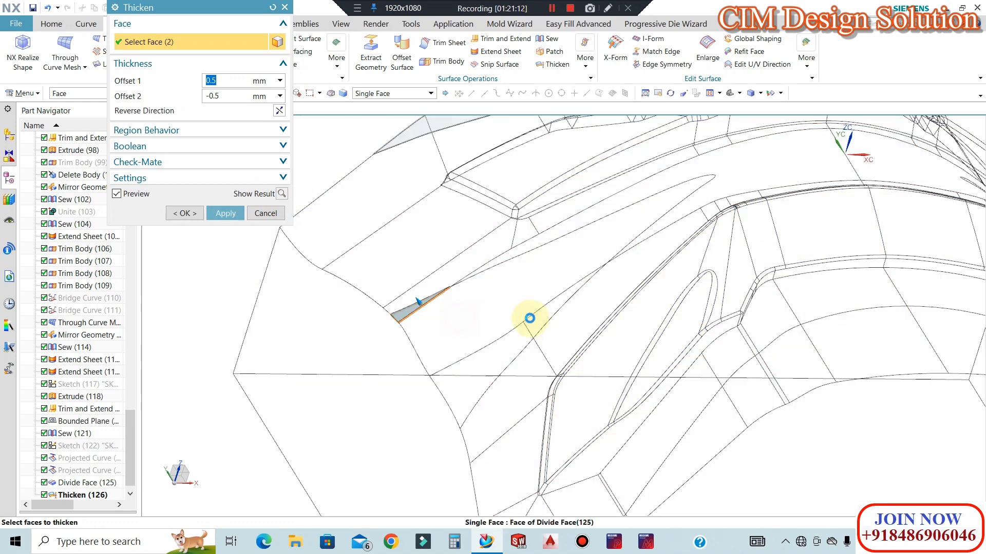
click(475, 356)
click(543, 318)
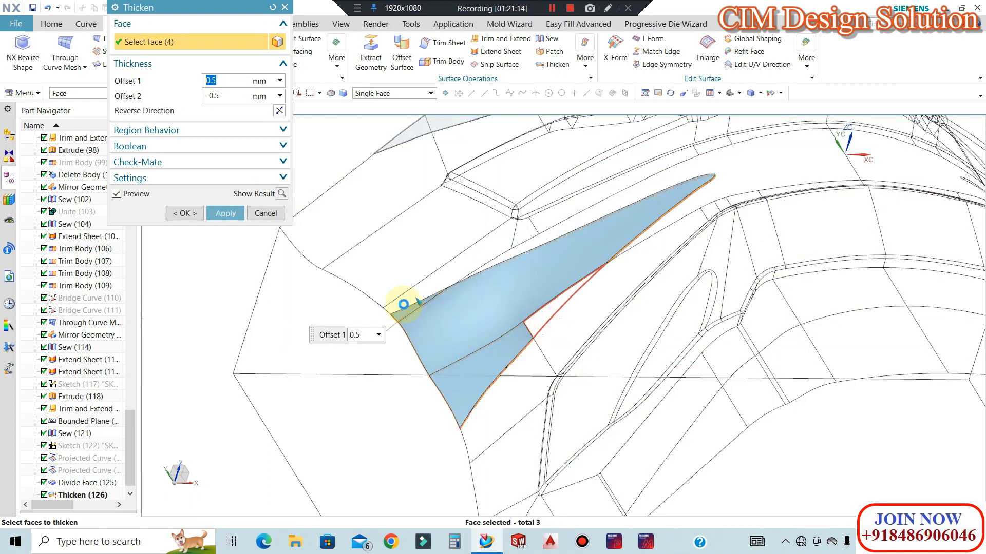
scroll(464, 282, down, 1)
click(222, 210)
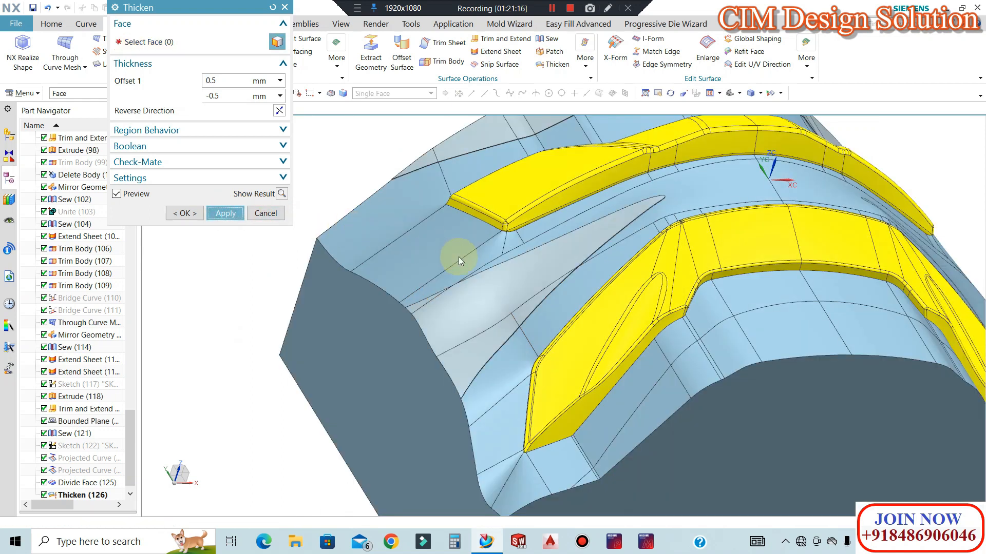
Thicken the three faces of the right pointed region between the yellow parts with offsets of 0.5 mm and -0.5 mm.
scroll(418, 244, down, 4)
middle_drag(466, 279, 427, 285)
scroll(509, 182, up, 10)
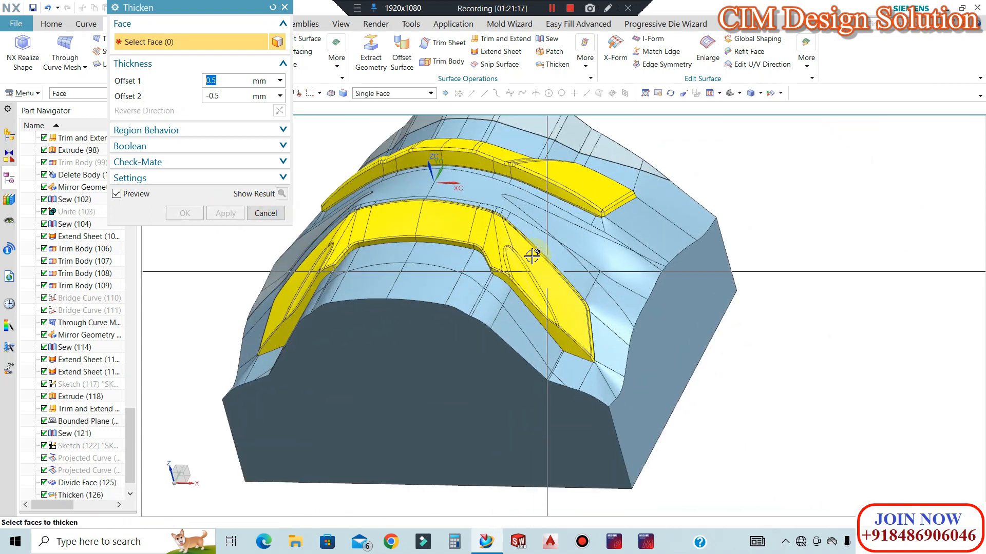
click(677, 273)
scroll(677, 273, down, 1)
click(749, 398)
scroll(698, 334, down, 6)
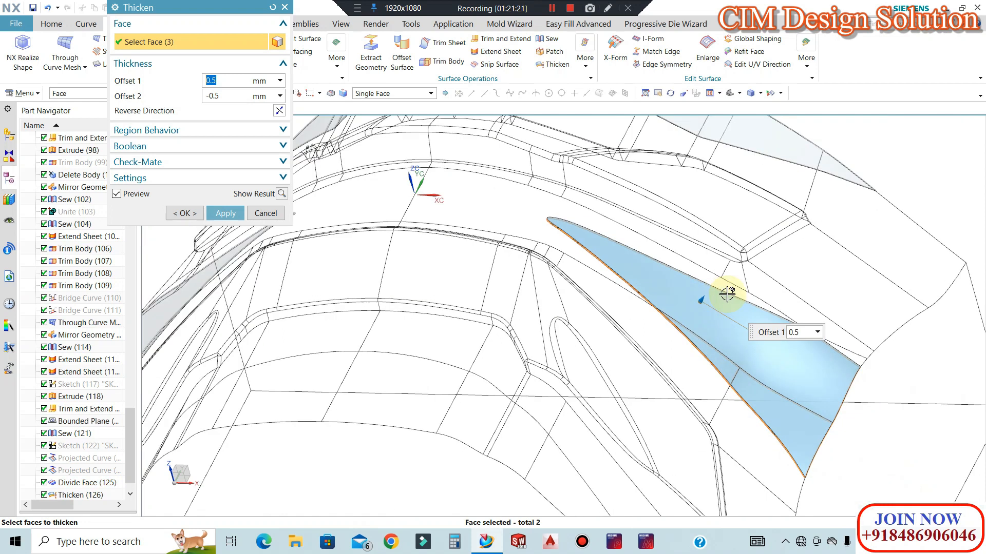
click(220, 213)
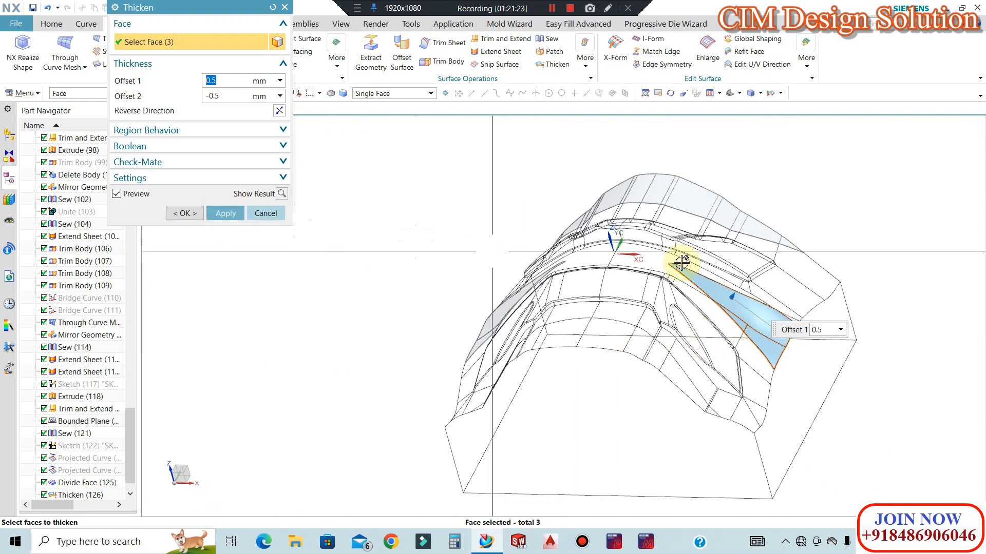
middle_drag(590, 231, 287, 213)
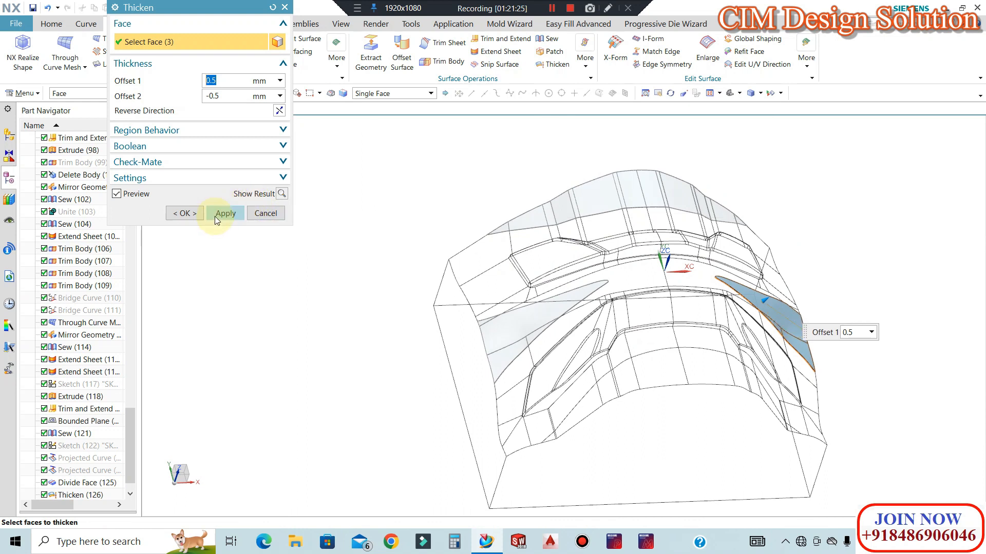
click(221, 214)
Select the divided front-edge faces at the left corner and the adjoining left slope for the next Thicken.
scroll(590, 411, up, 5)
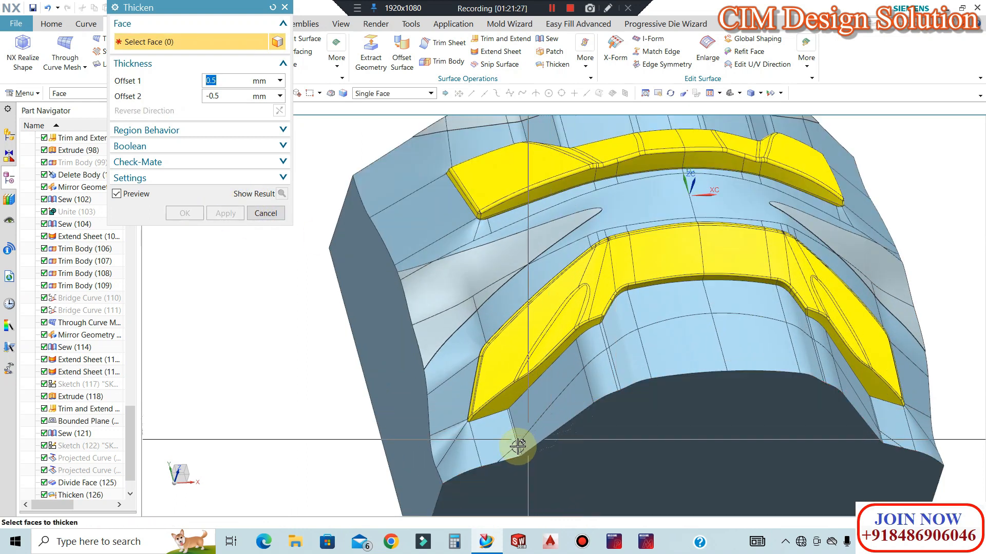
scroll(559, 431, up, 5)
click(531, 448)
click(534, 446)
middle_drag(534, 446, 598, 403)
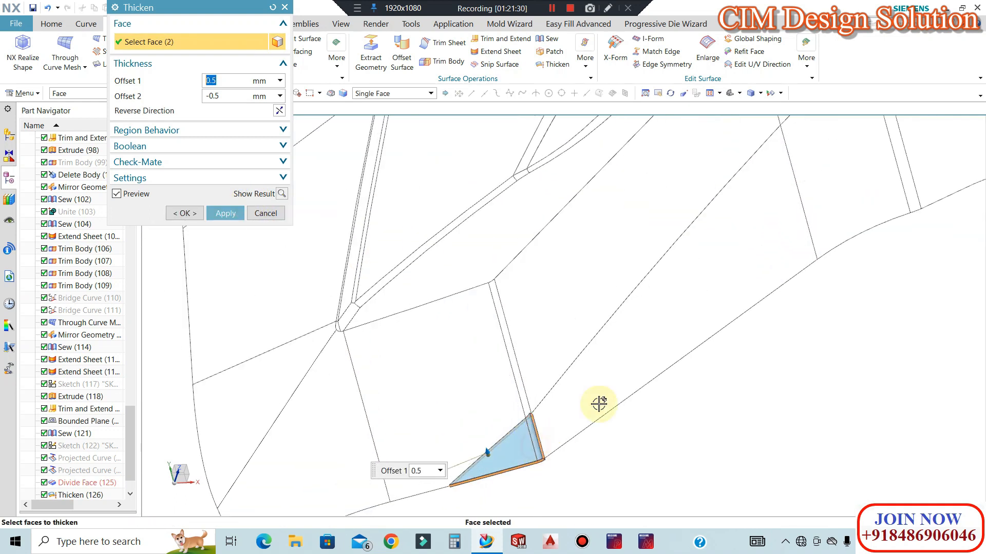
click(642, 346)
scroll(492, 409, down, 4)
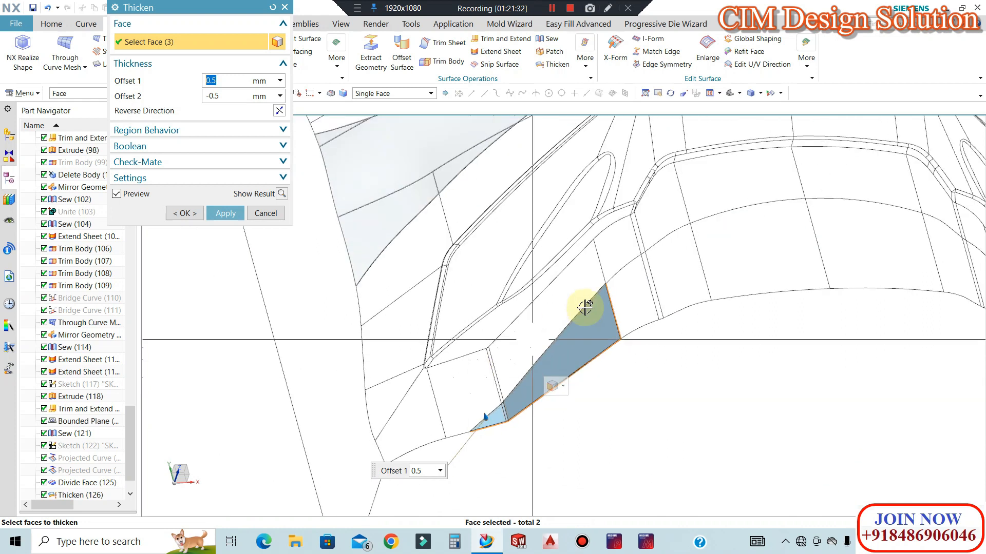
Add the front-edge faces from the left bend across the middle of the crest to the Thicken selection.
scroll(636, 302, up, 1)
scroll(636, 302, up, 2)
click(691, 312)
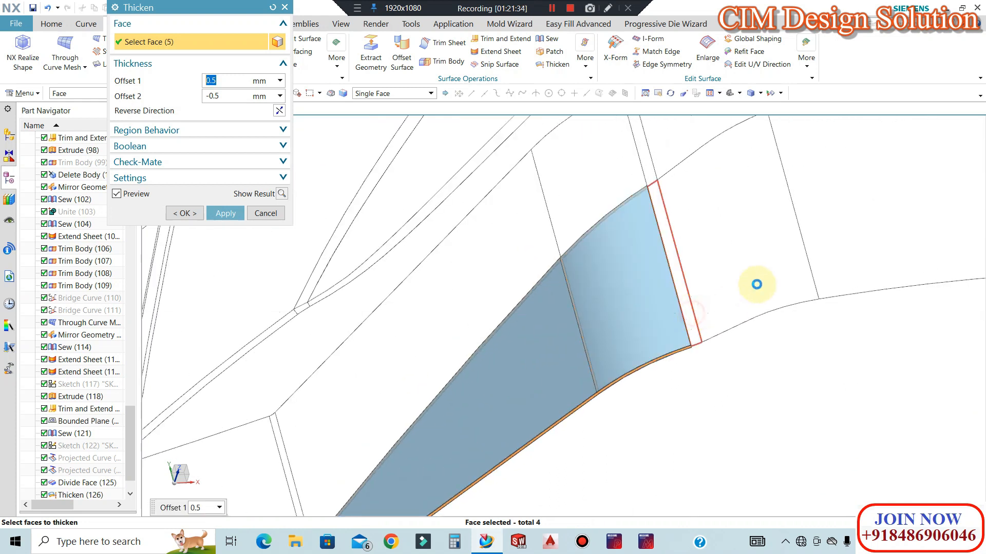
click(841, 254)
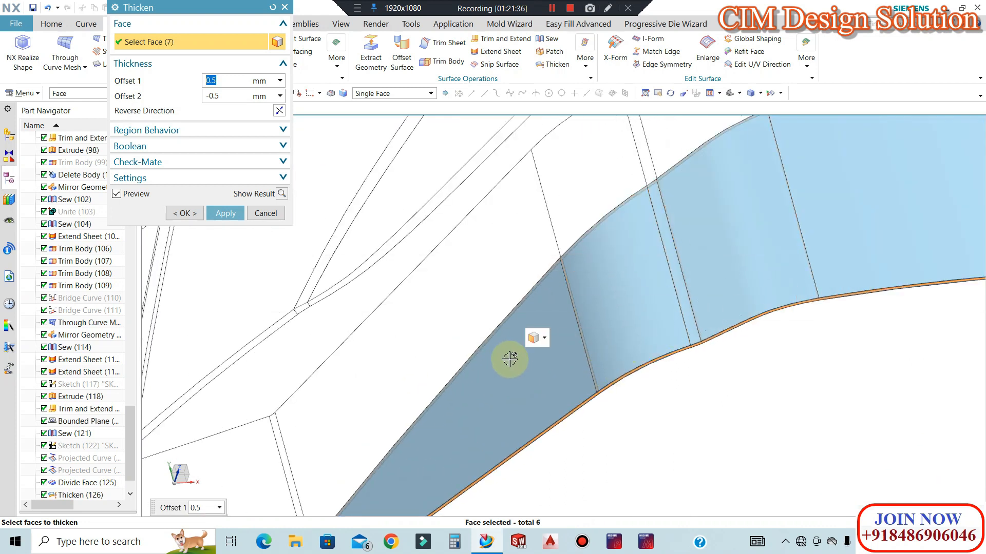
scroll(511, 357, down, 2)
scroll(779, 245, down, 2)
click(796, 292)
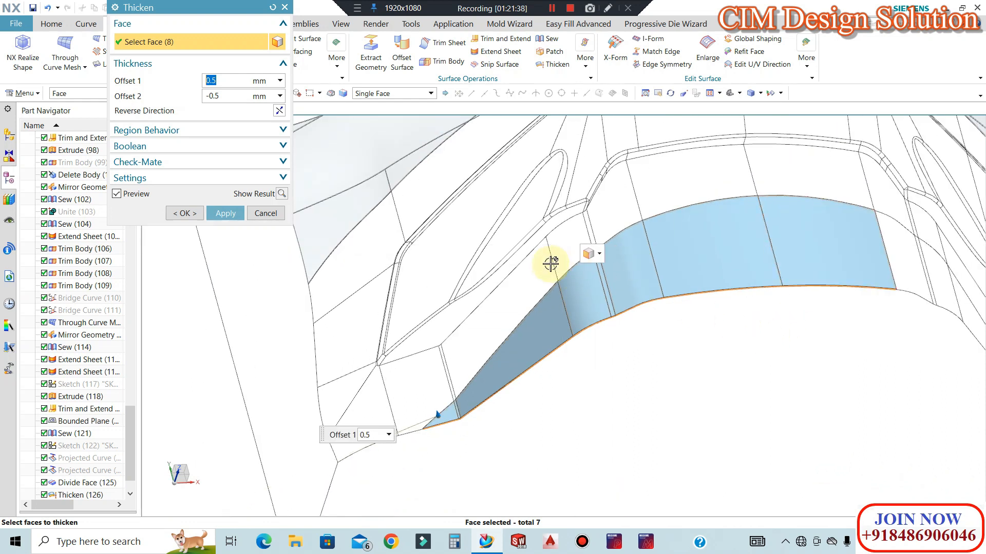
Add the front-edge faces from the crest's right bend down to the right corner to the Thicken selection.
scroll(631, 267, down, 3)
mouse_move(646, 279)
middle_down()
mouse_move(623, 282)
mouse_move(648, 279)
middle_up()
scroll(650, 272, up, 3)
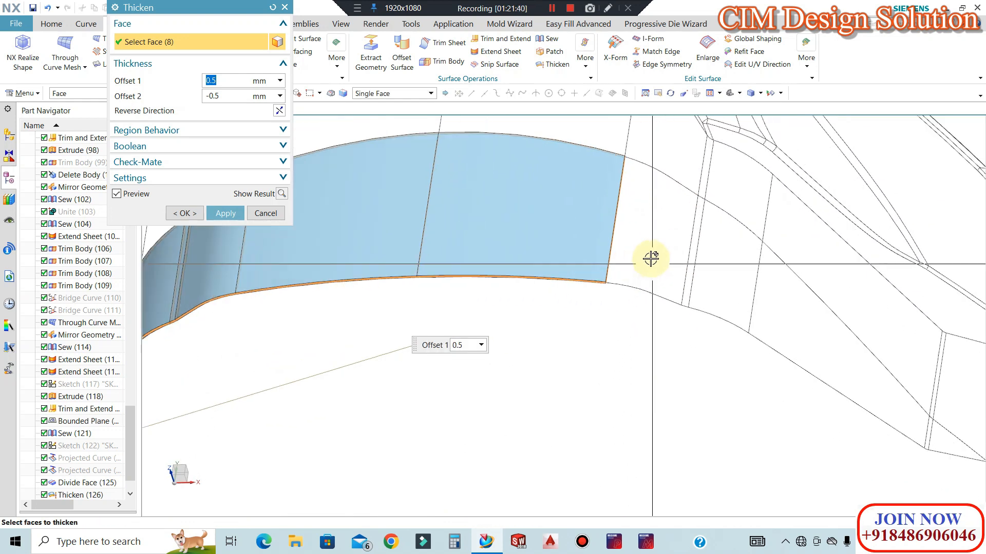
click(701, 281)
click(824, 330)
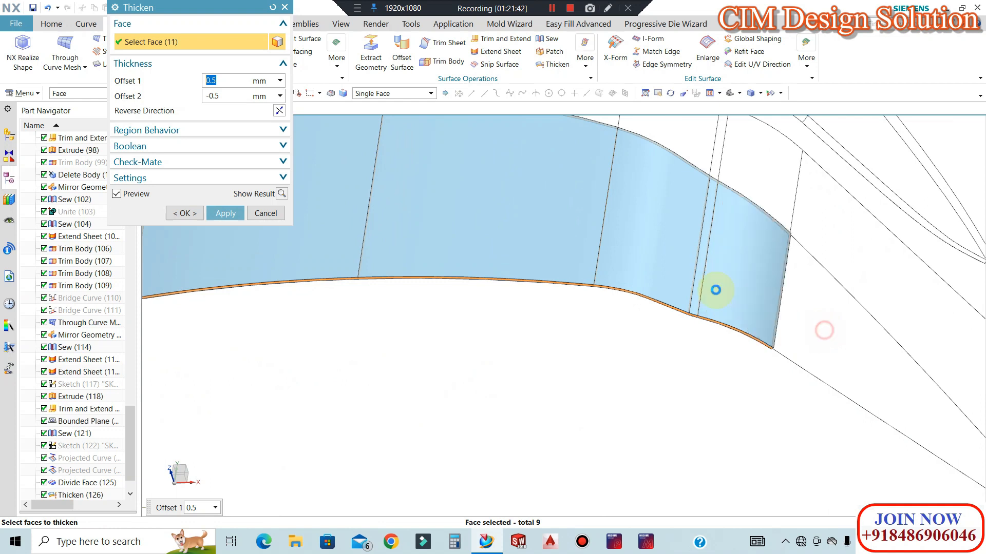
scroll(642, 256, down, 4)
scroll(813, 332, up, 7)
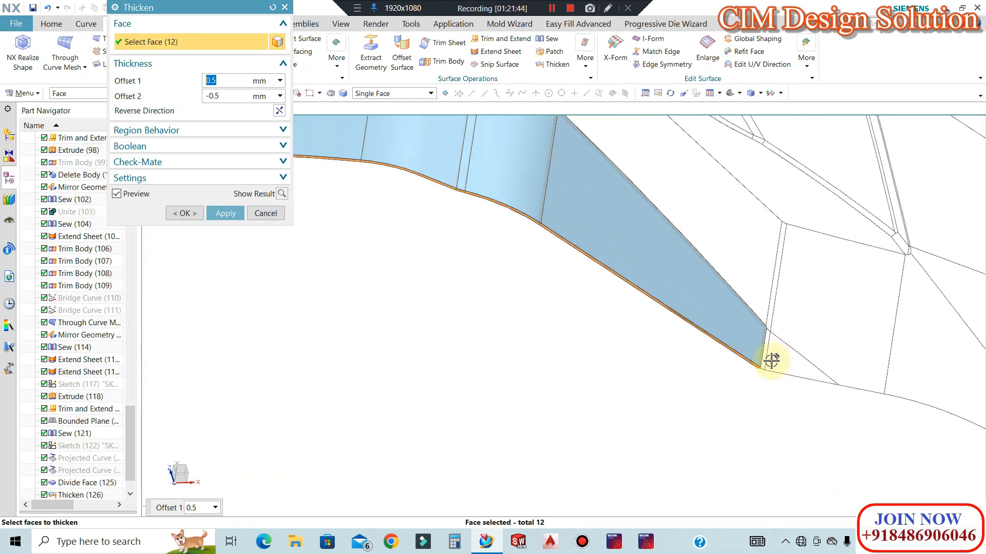
click(748, 342)
click(807, 347)
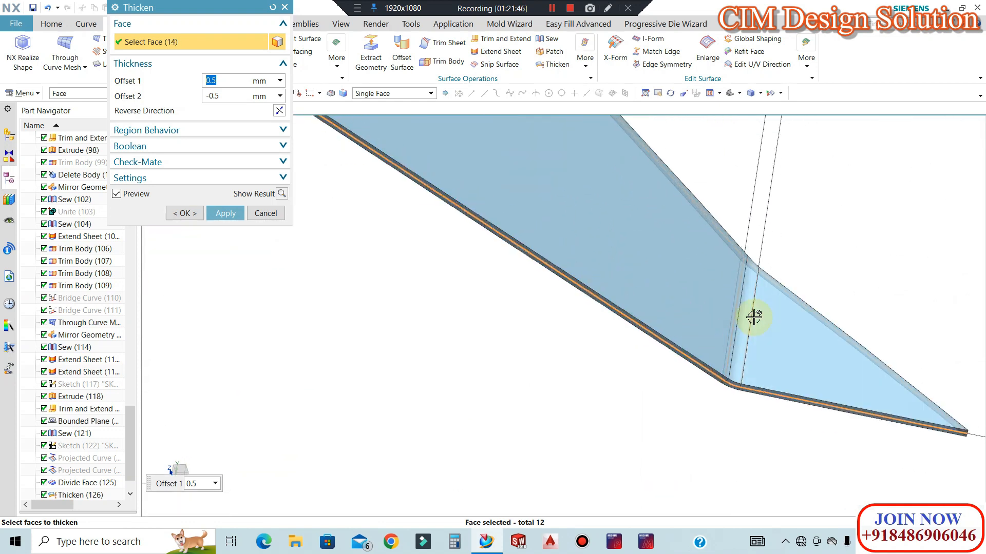
scroll(765, 322, down, 6)
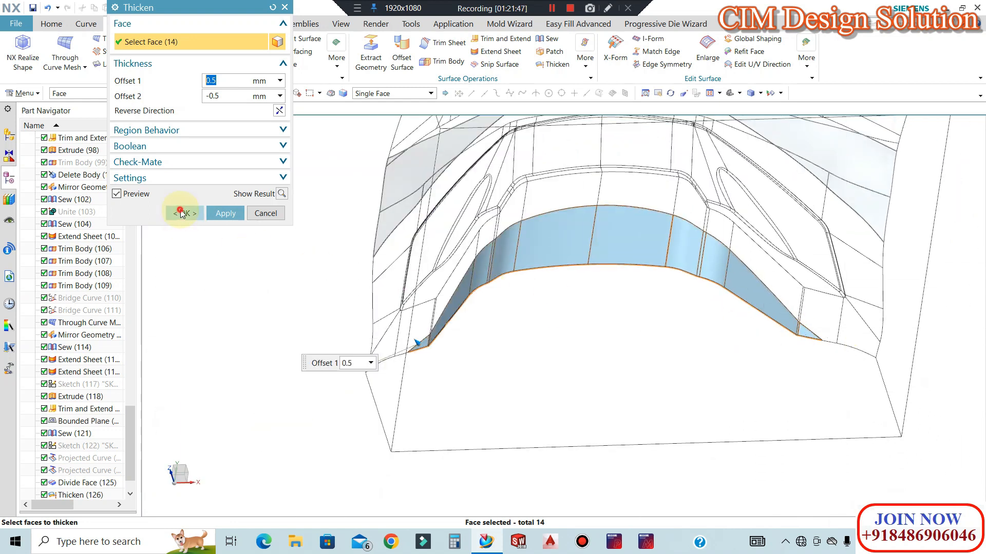
Thicken the 14 selected front-edge faces with offsets of 0.5 mm and -0.5 mm.
click(184, 213)
scroll(537, 280, down, 4)
middle_drag(577, 259, 598, 175)
scroll(598, 175, up, 2)
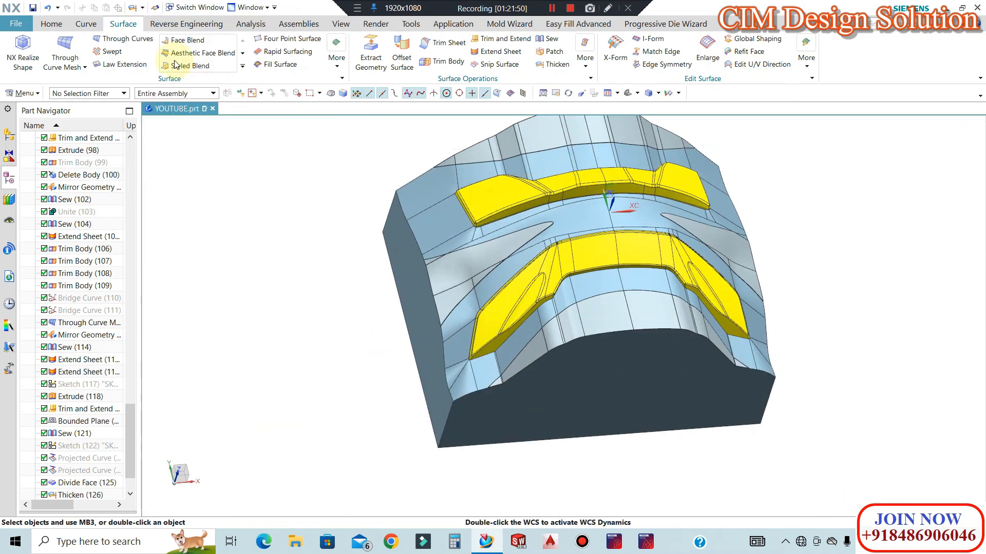
Subtract the four thickened bodies at the rear, front and both pointed regions from the mould block, with Keep Tool enabled.
click(60, 27)
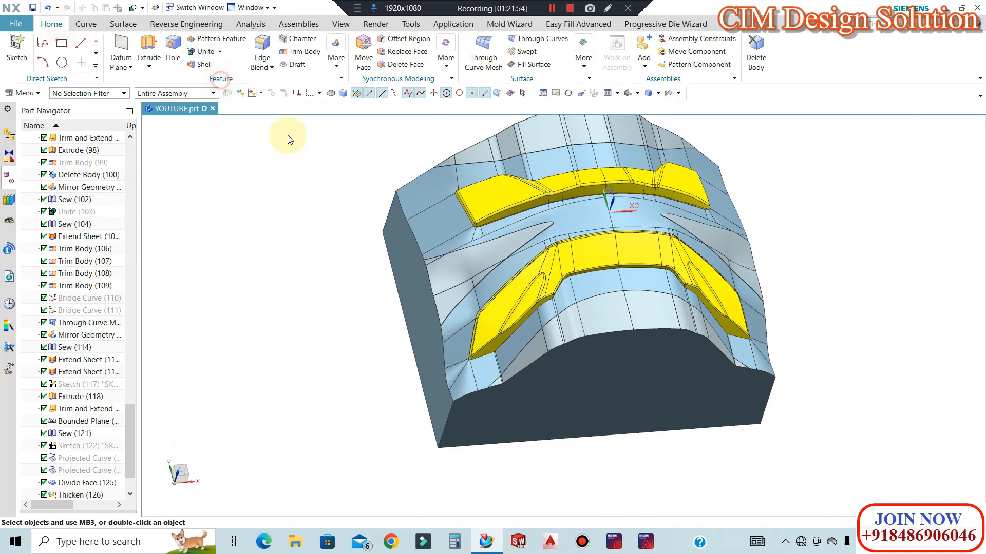
click(431, 224)
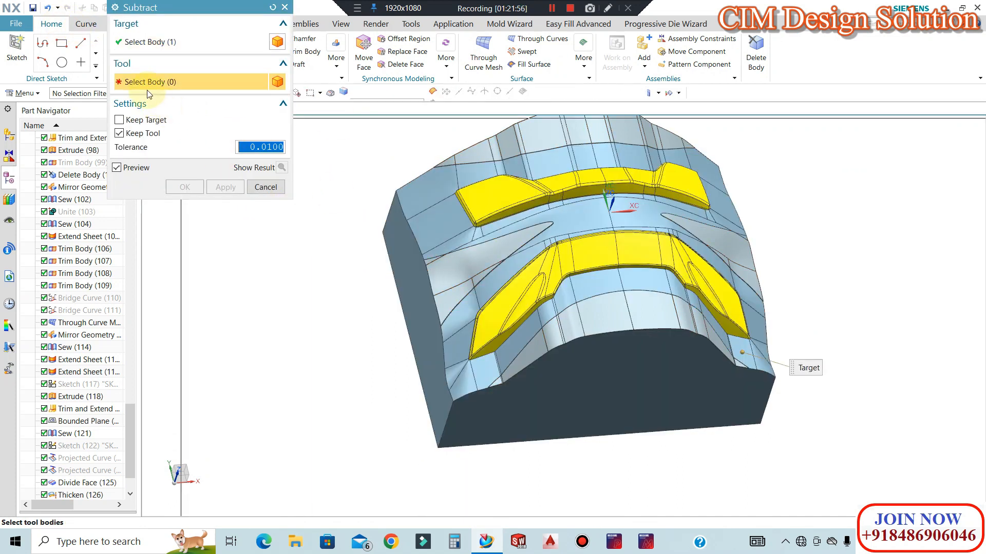
click(561, 132)
click(581, 320)
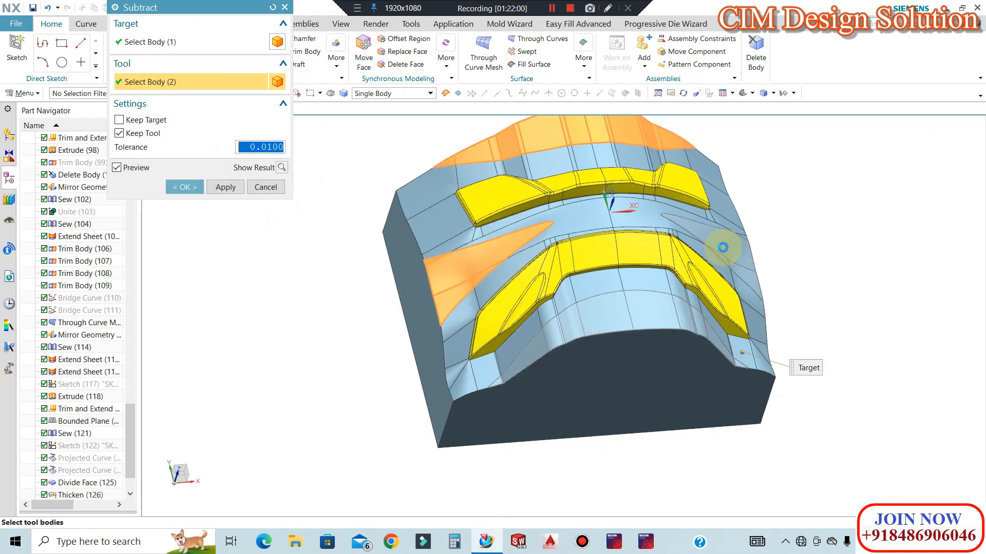
click(722, 247)
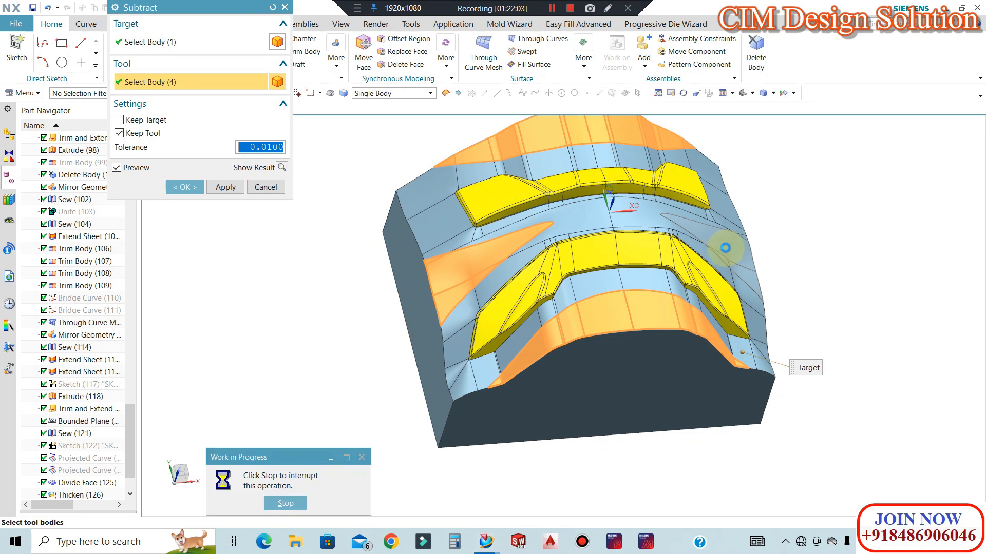
click(185, 188)
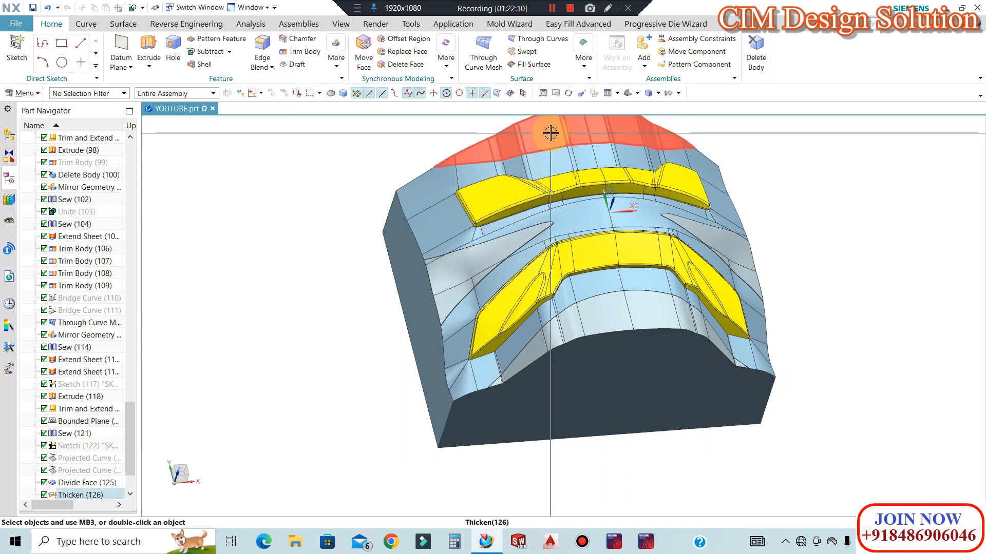
Hide the four thickened tool bodies, using the Solid Body selection filter to pick them.
click(87, 93)
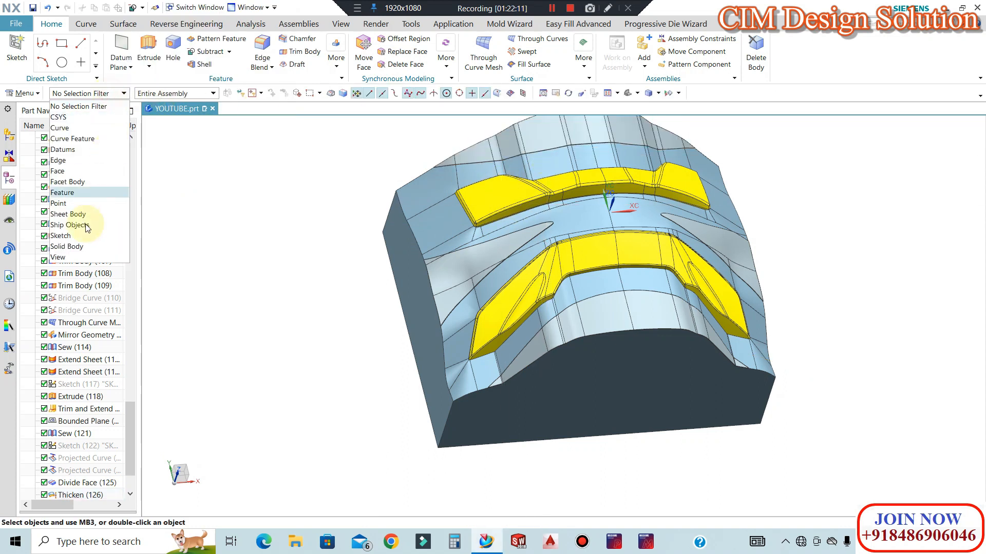
click(66, 246)
middle_drag(610, 329, 580, 314)
scroll(572, 233, up, 3)
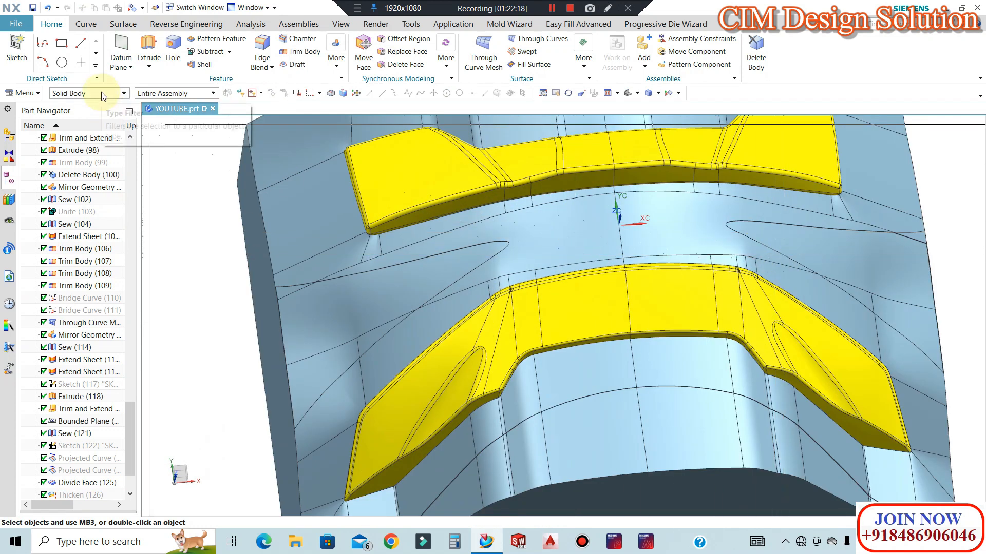
click(77, 93)
click(85, 142)
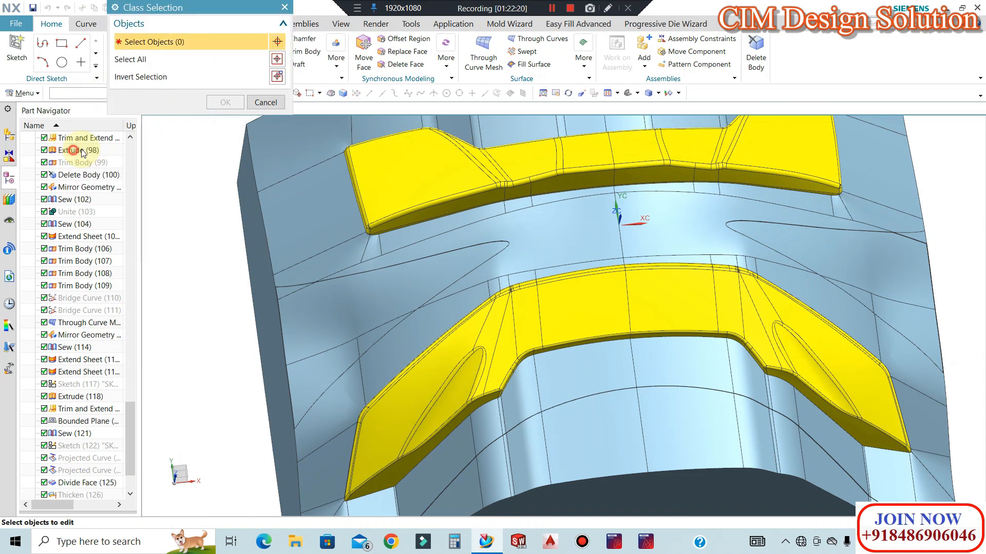
click(326, 152)
scroll(381, 258, up, 3)
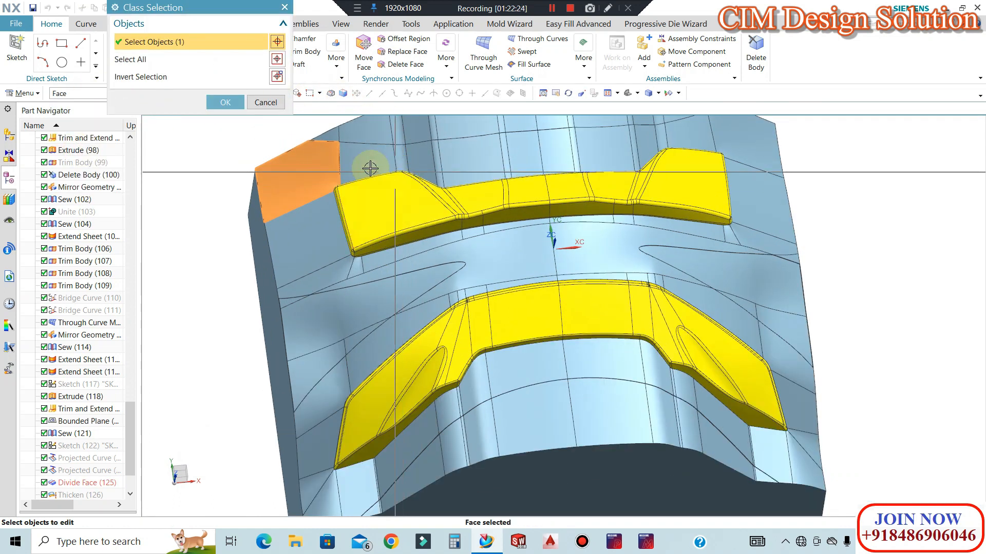
scroll(431, 171, down, 2)
key(Escape)
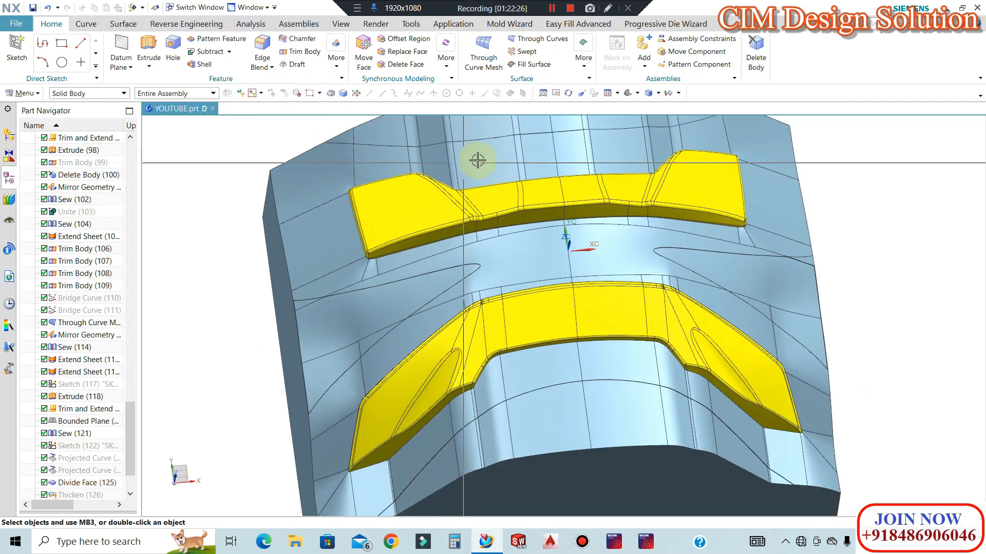
scroll(563, 203, up, 1)
middle_drag(561, 204, 566, 215)
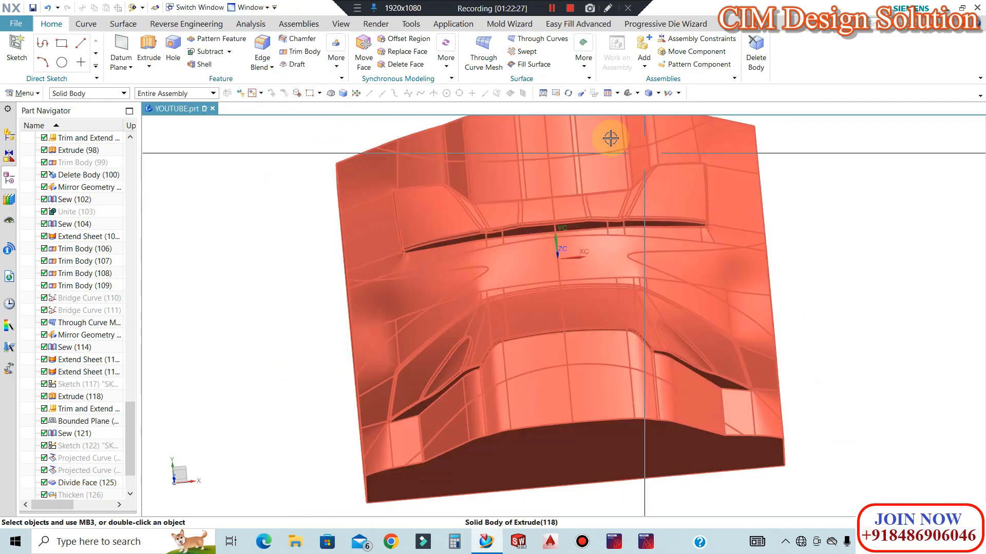
scroll(64, 444, down, 2)
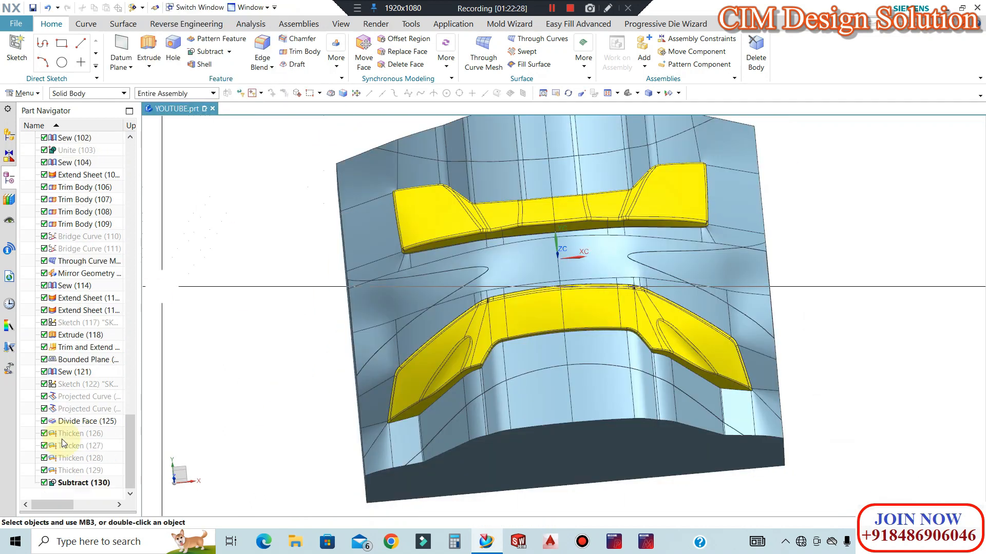
right_click(78, 483)
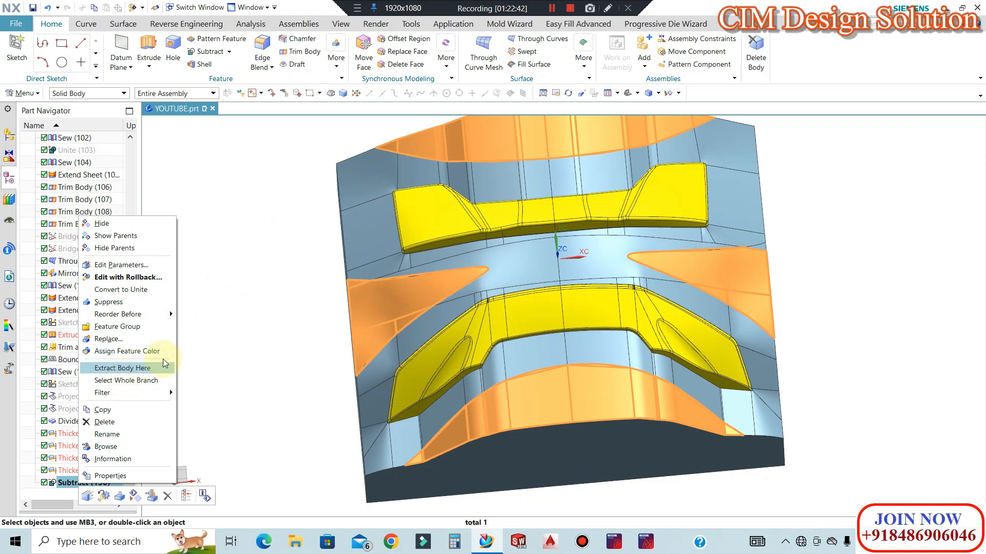
click(261, 315)
Start an Extrude section sketch on the block's flat bottom face and view it from the relief side.
middle_drag(478, 271, 768, 171)
key(F8)
scroll(557, 186, up, 3)
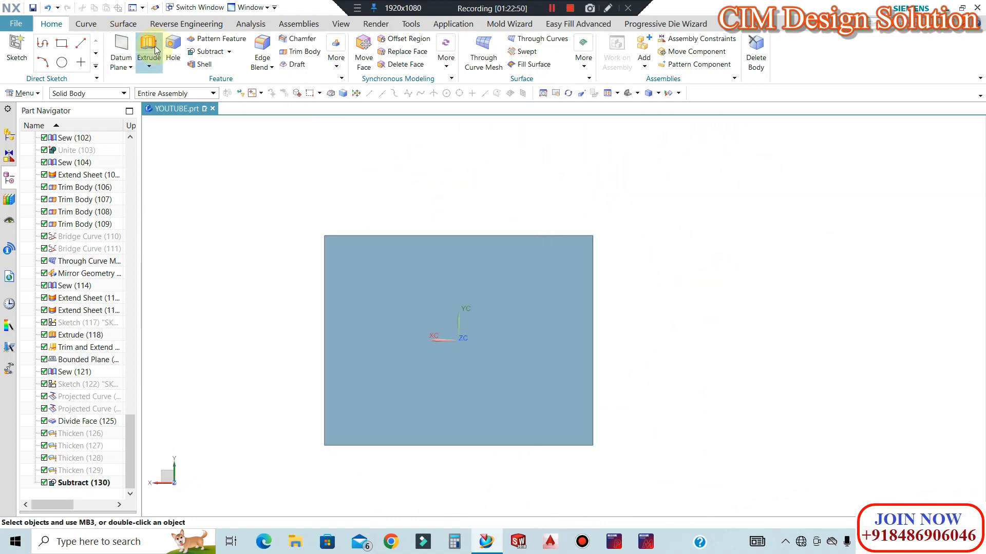
click(451, 266)
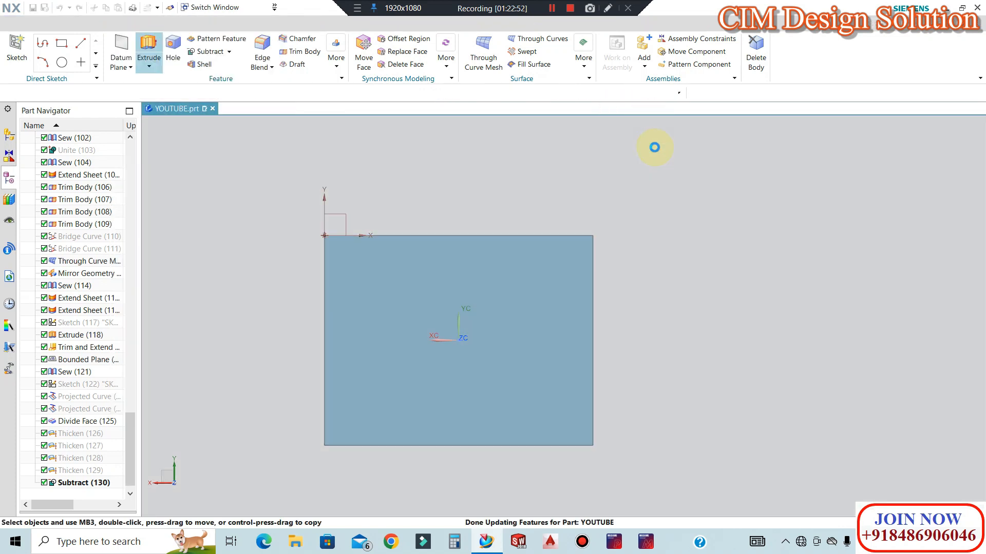
mouse_move(574, 171)
middle_down()
mouse_move(546, 200)
mouse_move(453, 212)
mouse_move(357, 203)
middle_up()
key(F8)
scroll(762, 291, up, 4)
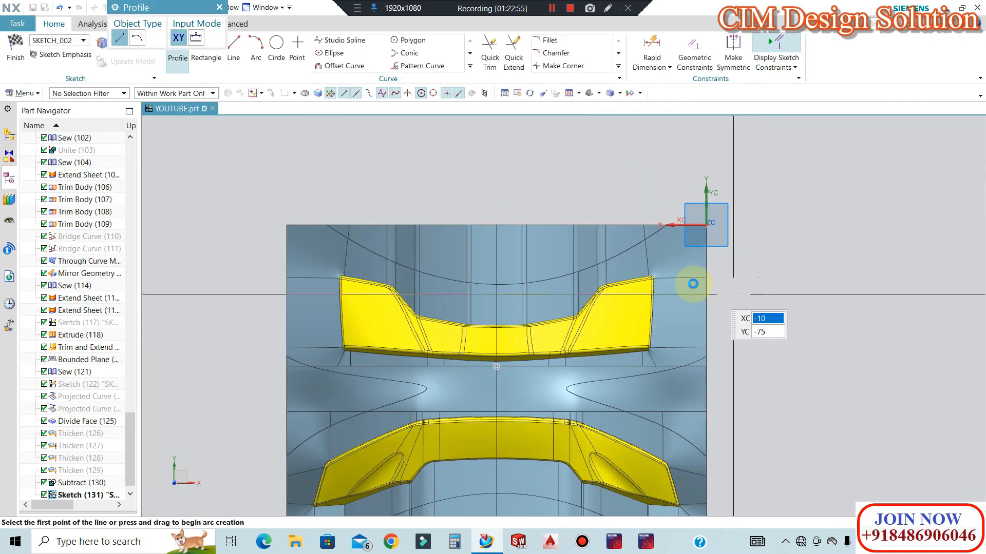
scroll(562, 221, down, 2)
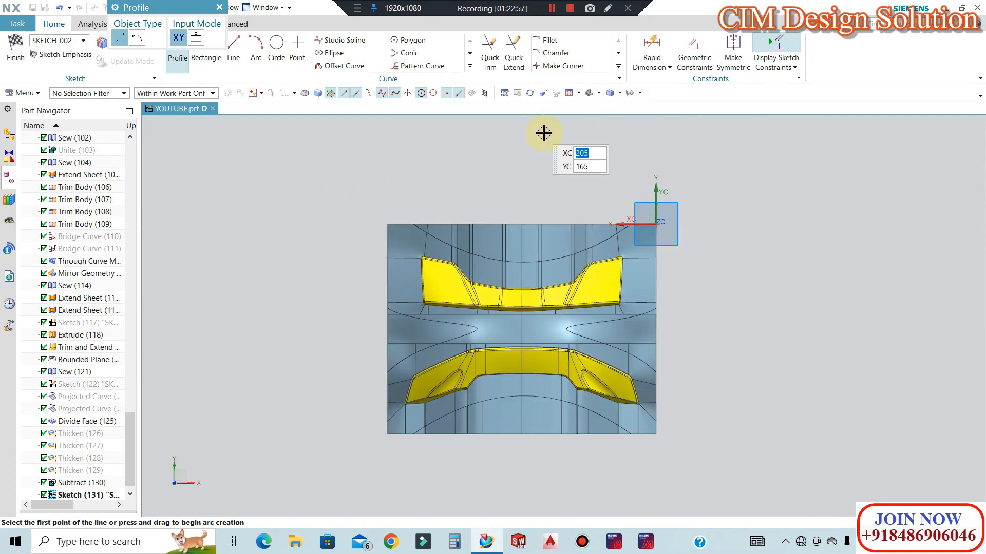
scroll(461, 240, up, 1)
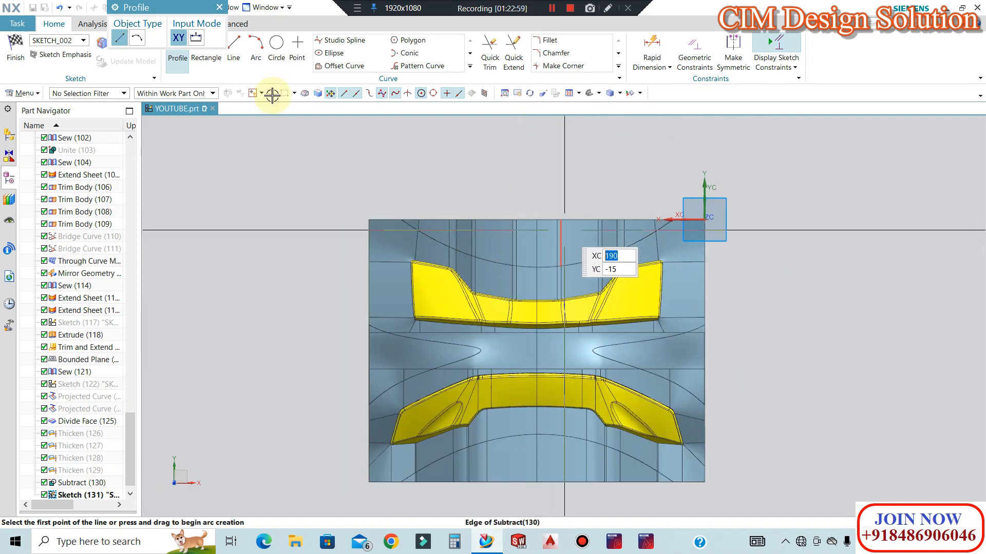
Sketch a 65 by 110 mm rectangle from the block's left edge, spanning the gap between the two yellow parts.
click(212, 55)
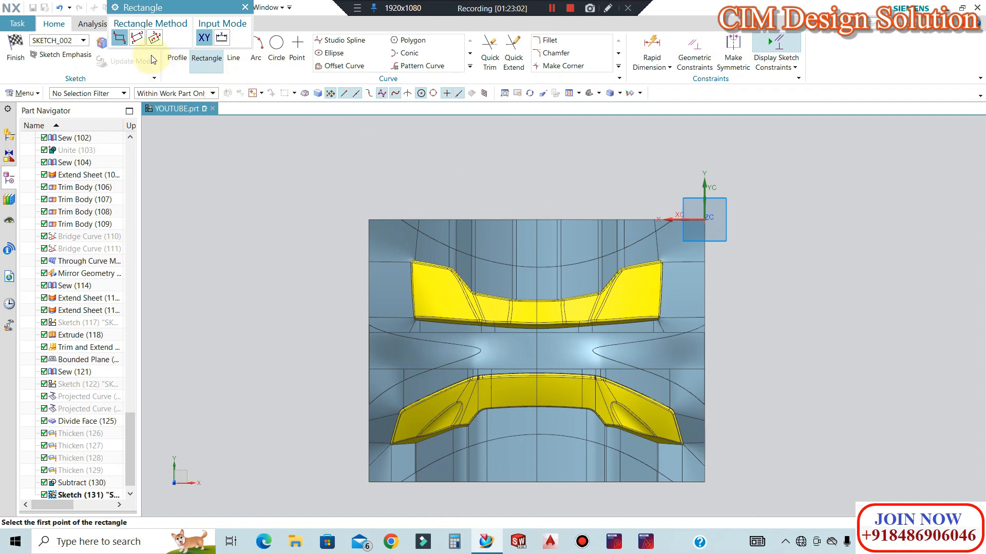
middle_drag(401, 260, 390, 324)
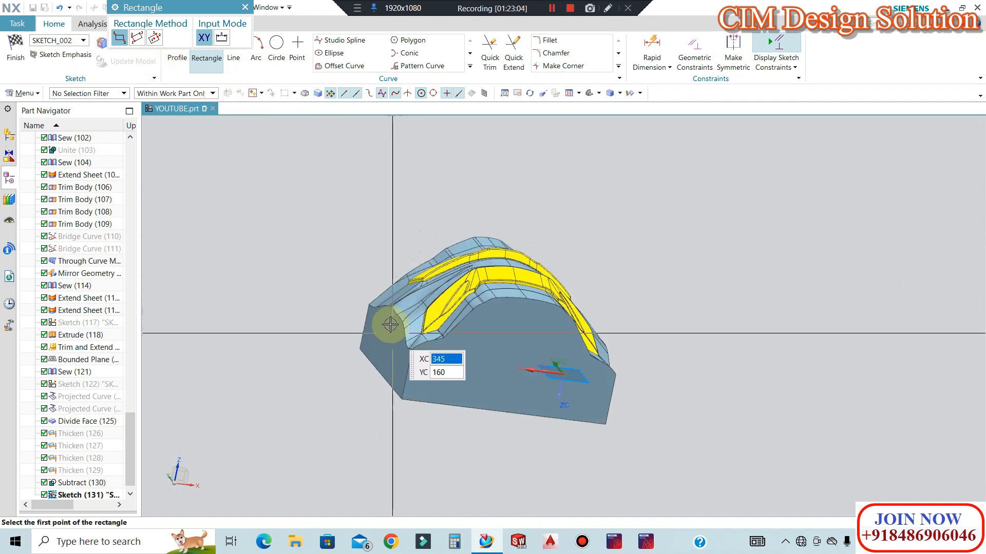
middle_drag(466, 231, 501, 211)
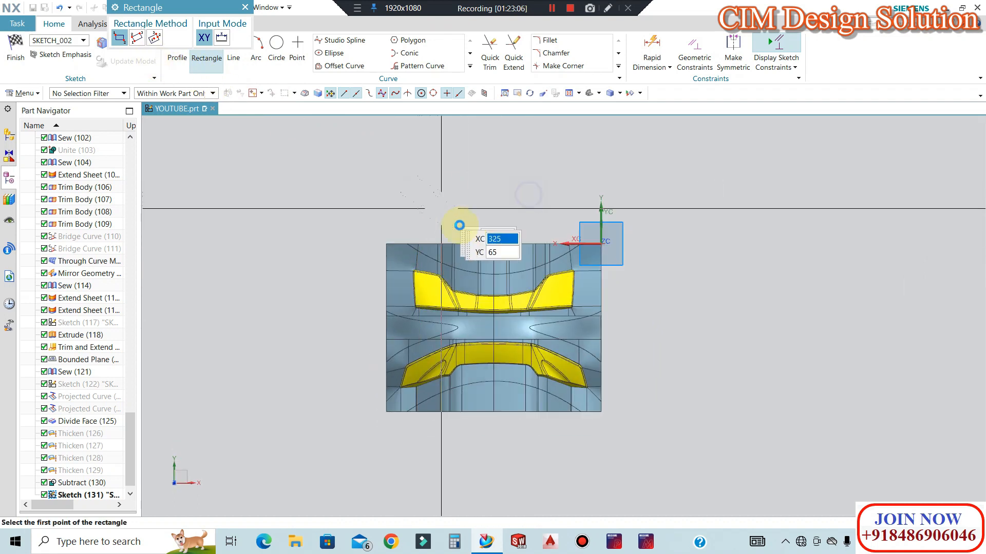
scroll(459, 225, up, 5)
scroll(379, 279, up, 5)
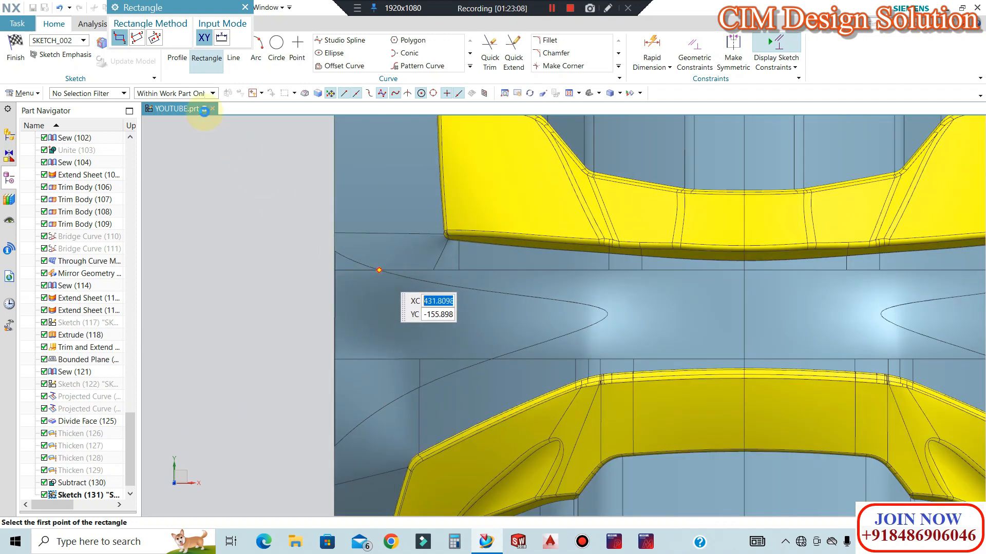
click(333, 228)
scroll(333, 229, down, 3)
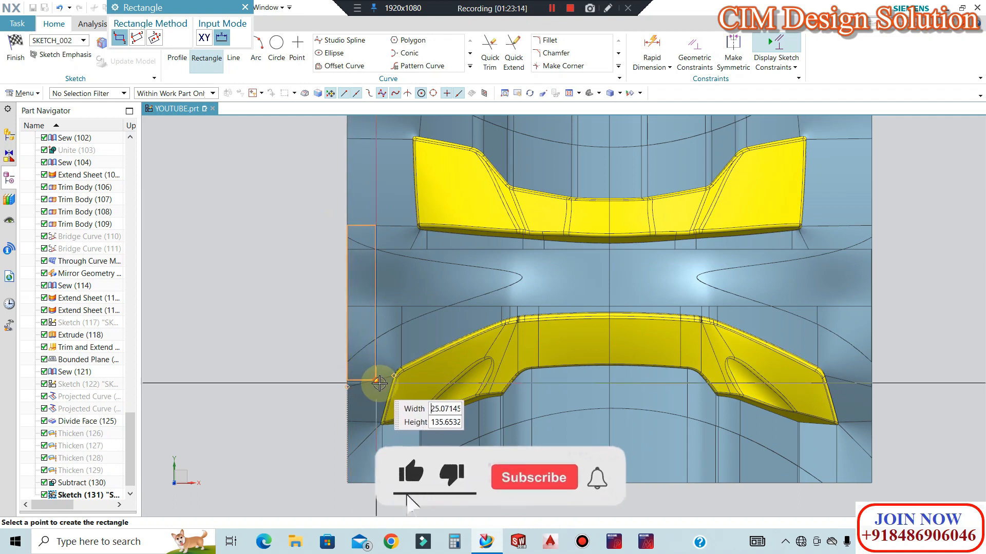
click(418, 349)
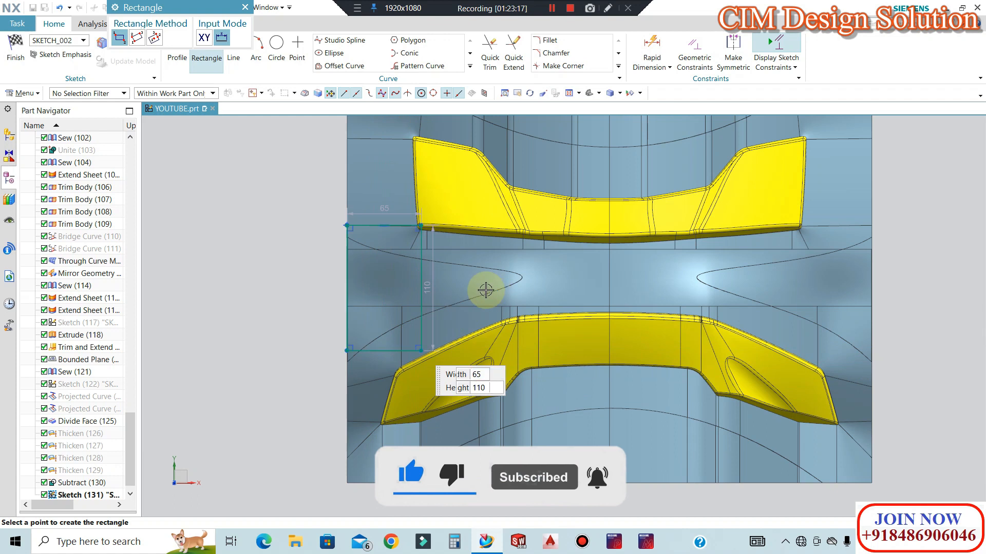
key(Escape)
Show the hidden datum coordinate system at the centre of the model.
key(ctrl+shift+k)
key(Escape)
scroll(535, 339, down, 2)
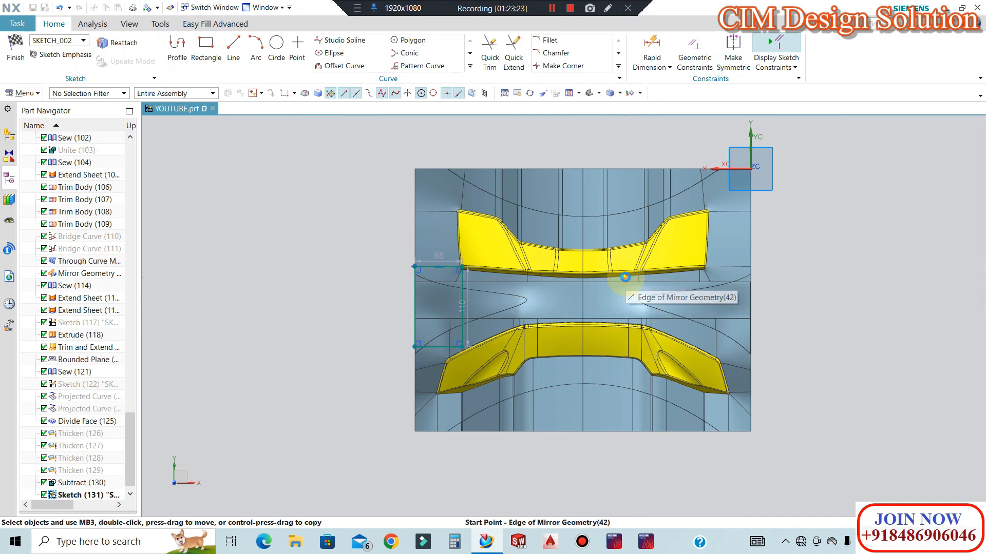
key(ctrl+shift+k)
click(588, 303)
middle_click(552, 310)
scroll(508, 290, up, 3)
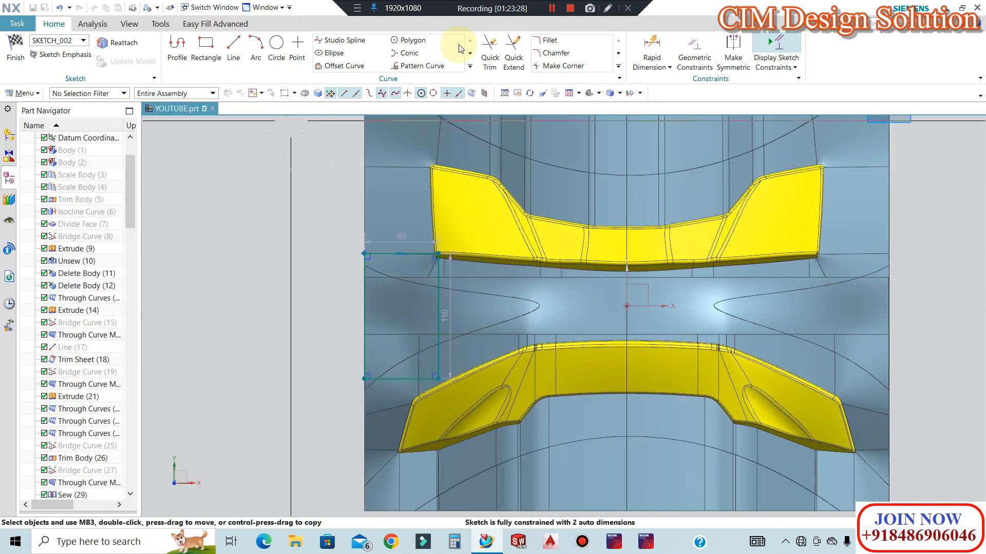
Dimension the rectangle's width as 65 mm and set its height to 120 mm.
click(655, 44)
click(400, 239)
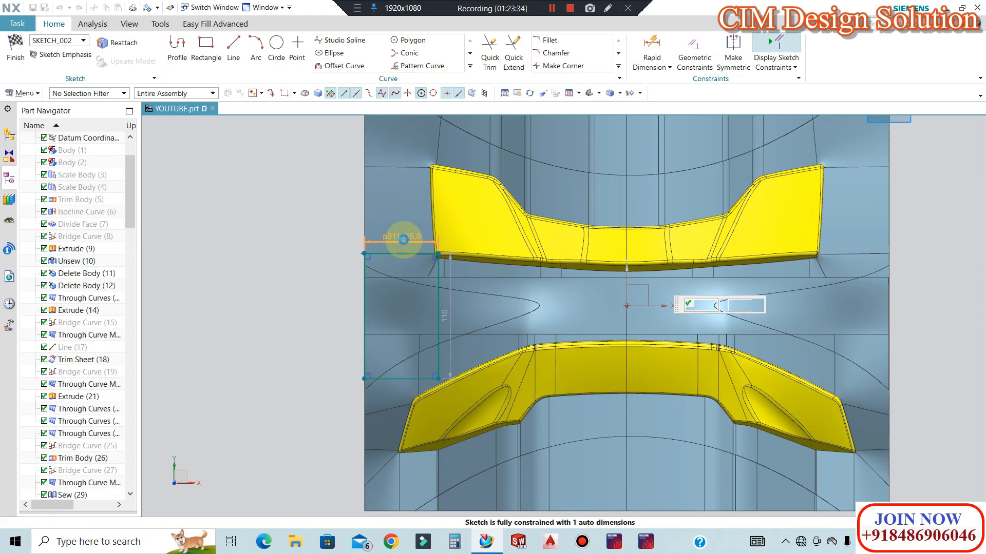
double_click(403, 239)
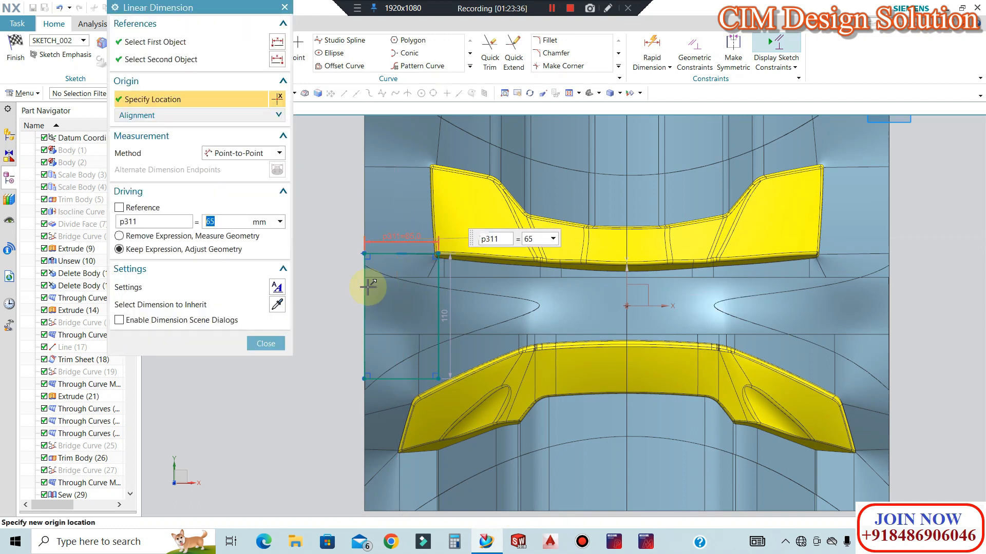
click(263, 344)
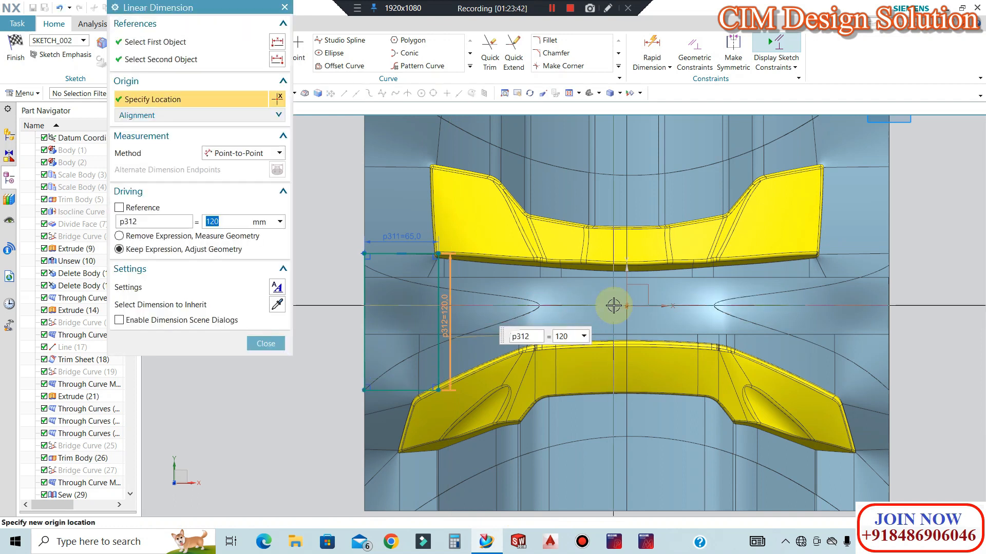
click(262, 344)
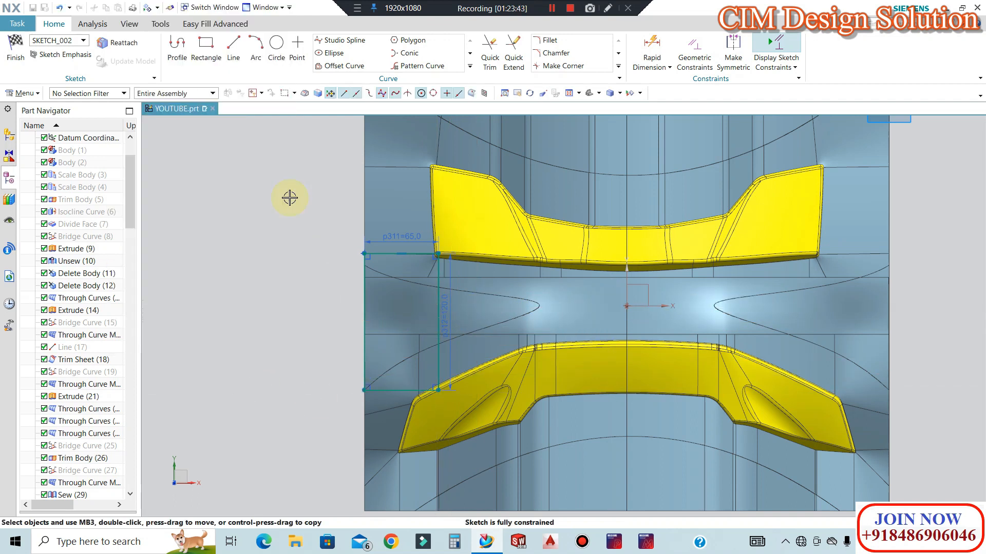
Try to align the midpoint of the rectangle's left side with the datum origin using a 0 mm vertical dimension.
click(363, 321)
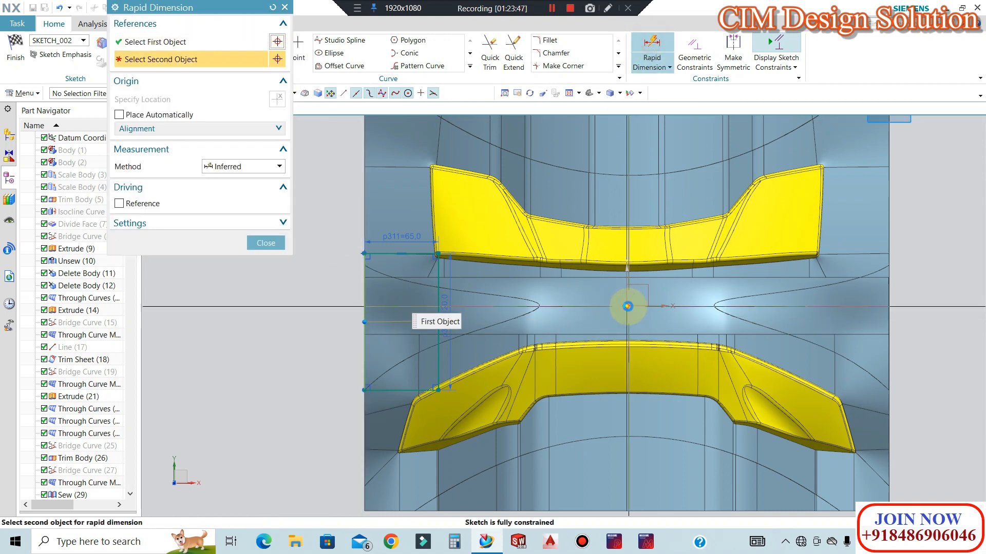
click(627, 307)
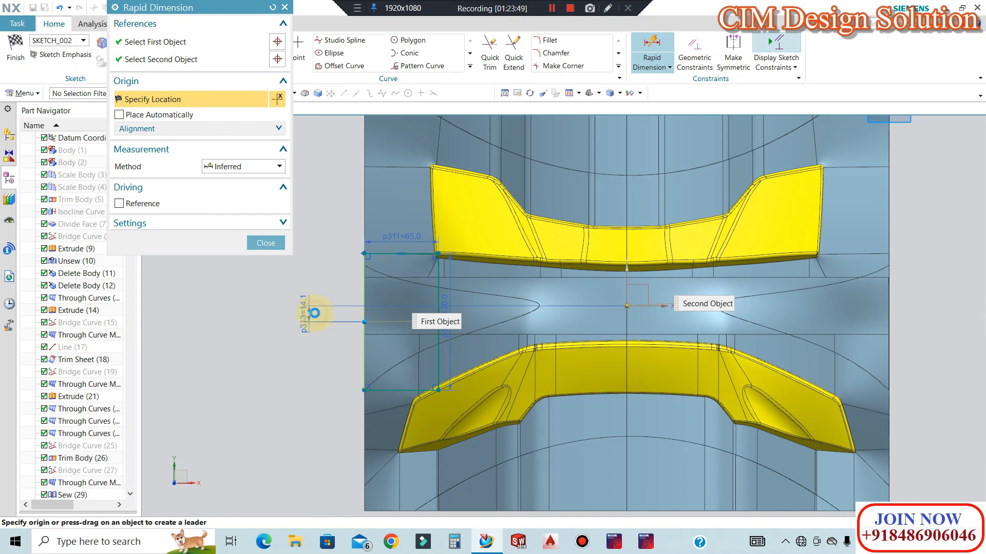
click(315, 312)
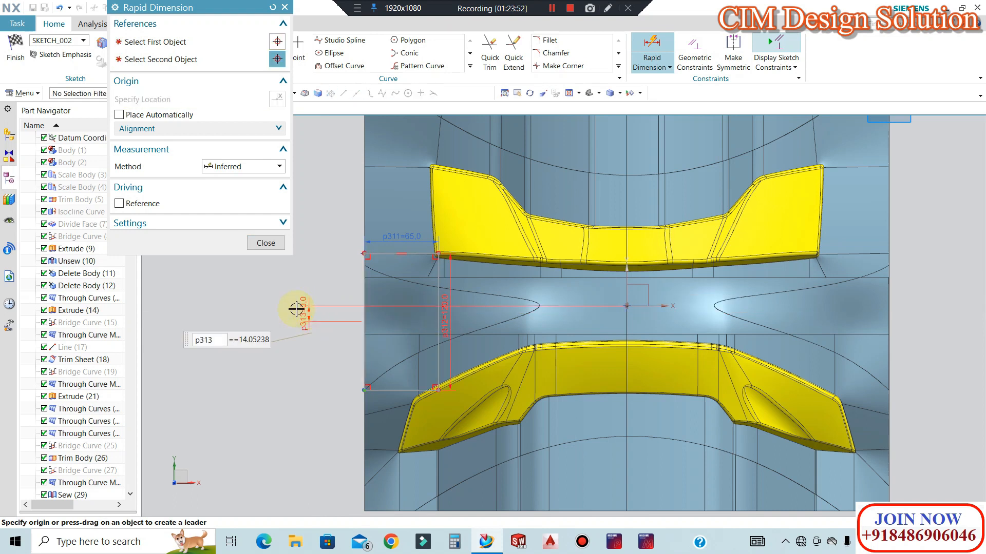
click(262, 243)
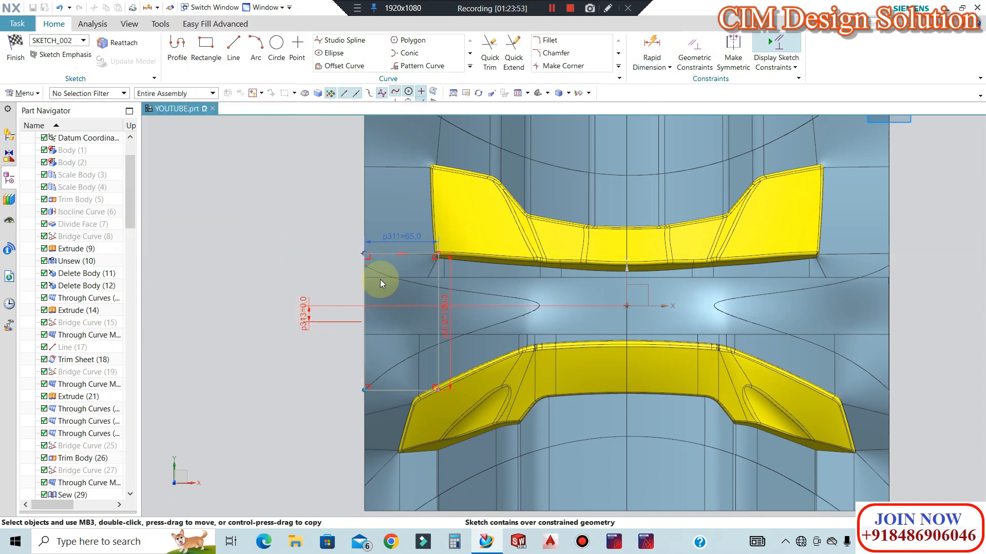
Undo the 0 mm vertical dimension between the rectangle's left side and the datum origin.
click(378, 241)
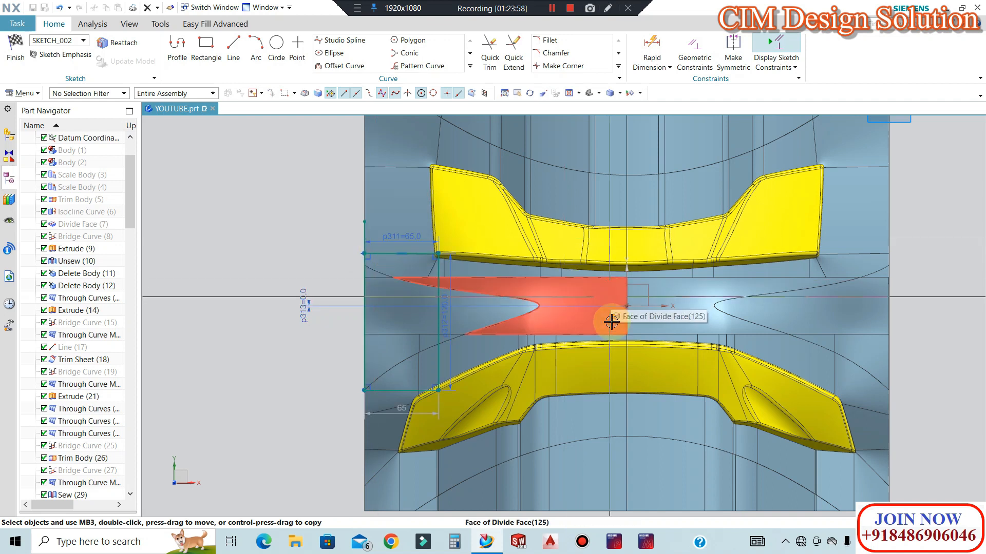
key(ctrl+z)
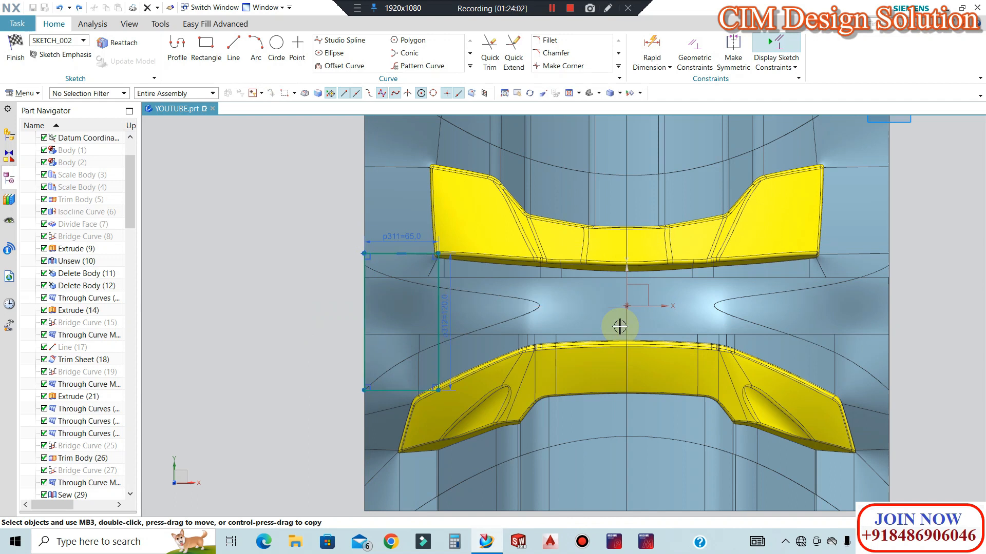
click(548, 41)
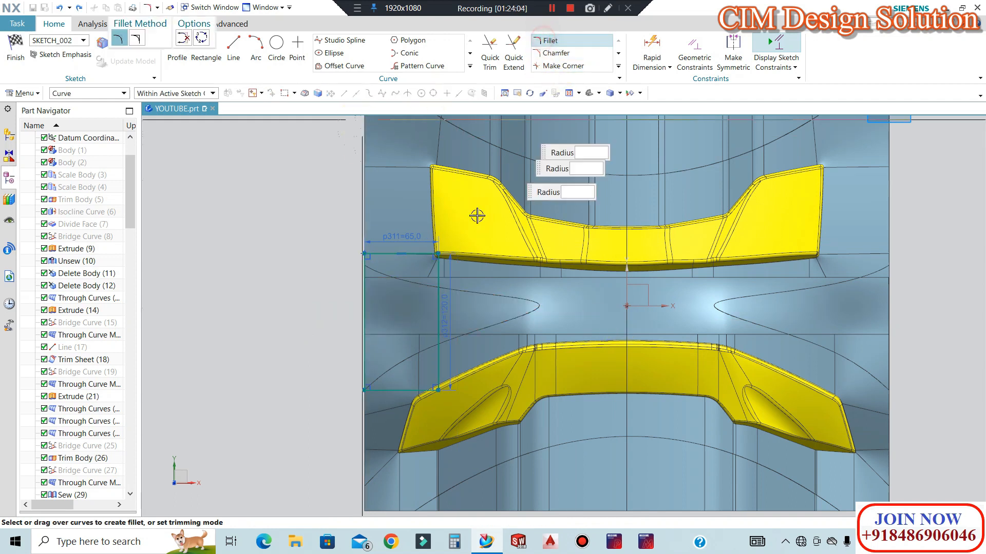
click(439, 284)
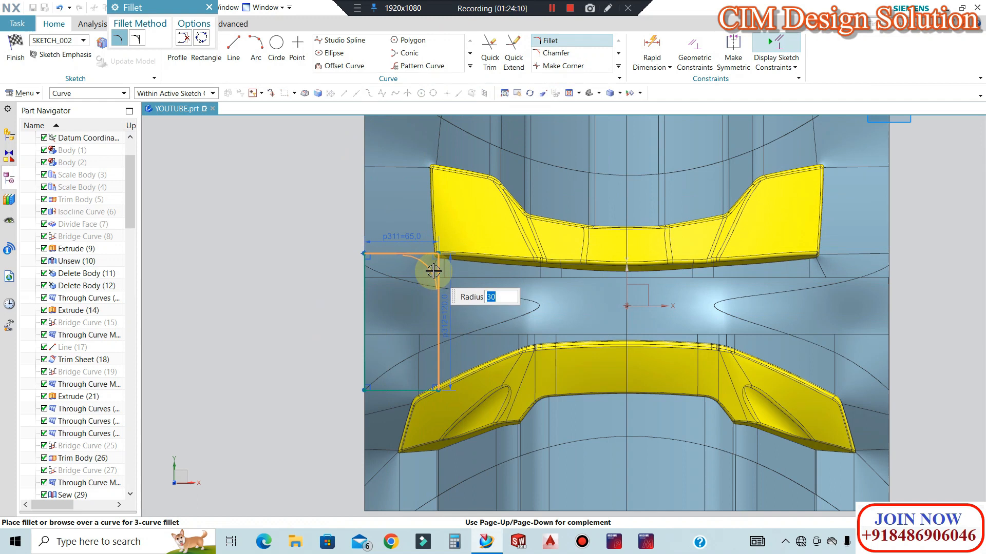
key(Escape)
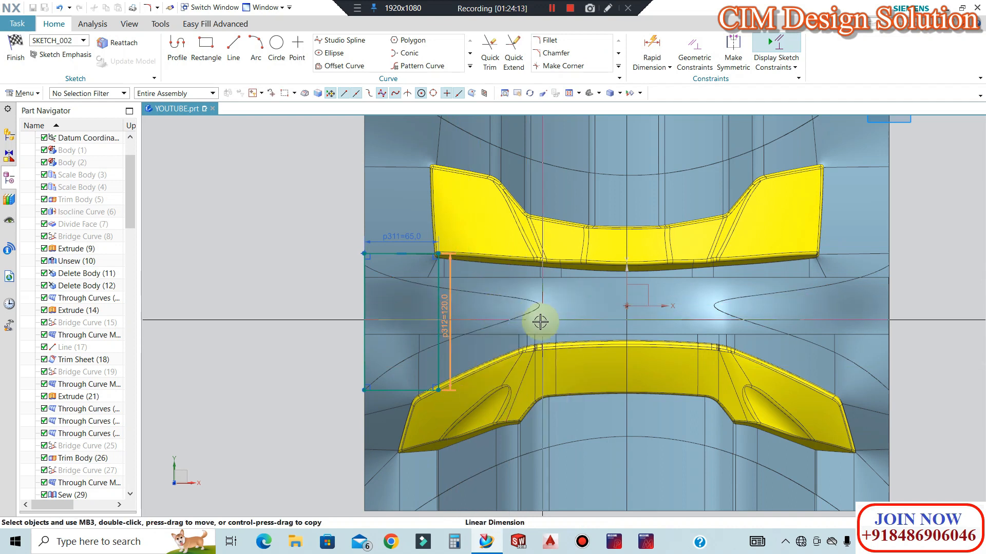
Set the rectangle's height dimension to 100 mm.
double_click(447, 306)
text(100)
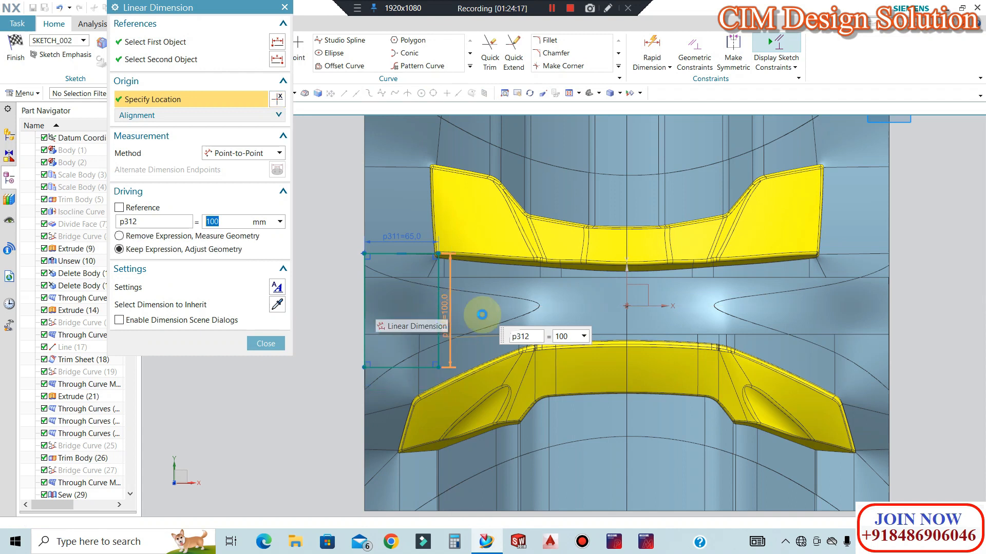
middle_click(482, 315)
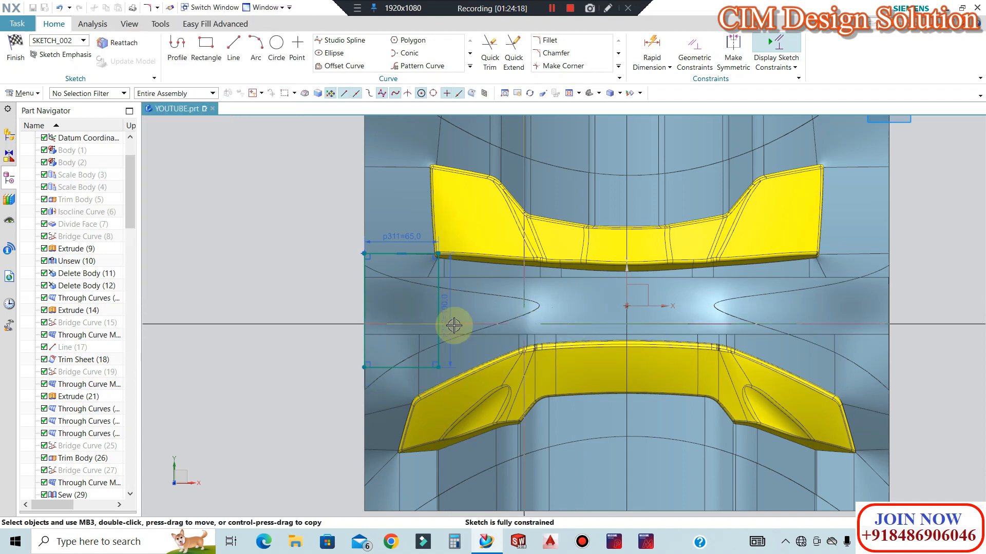
Release the constraint on the rectangle's upper-left corner and move the rectangle slightly down between the two yellow parts.
right_click(364, 254)
click(389, 297)
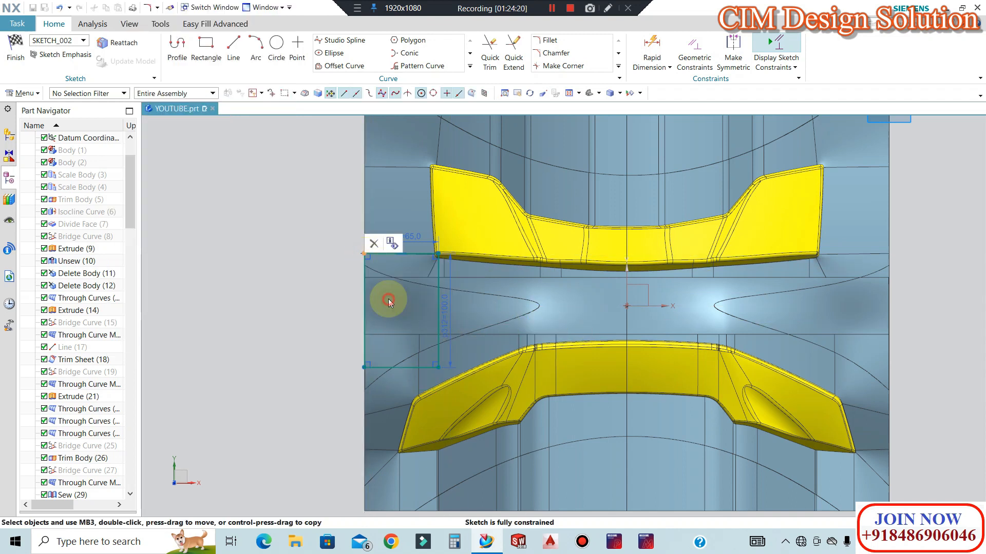
drag(399, 254, 402, 265)
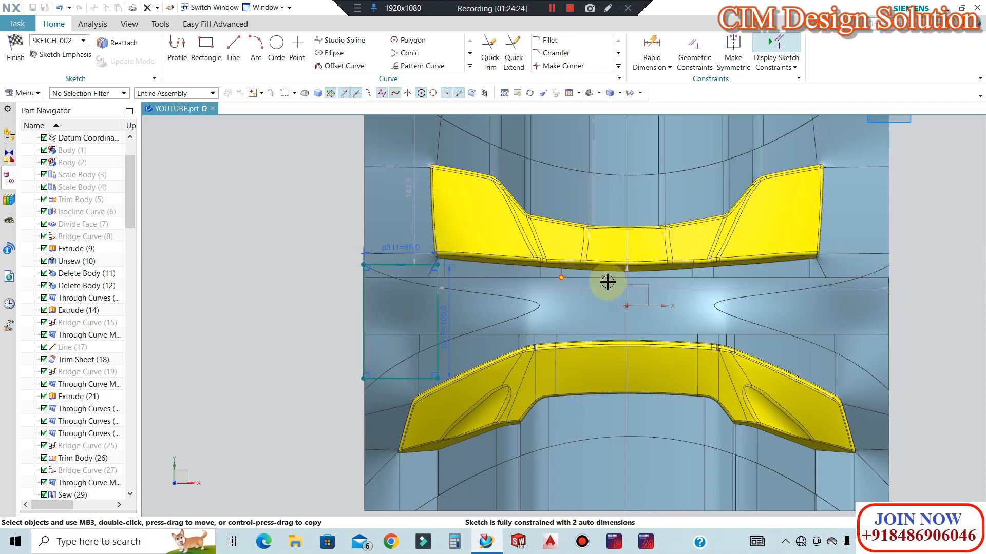
Dimension the vertical distance from the datum origin to the midpoint of the rectangle's left side as 14 mm.
click(662, 46)
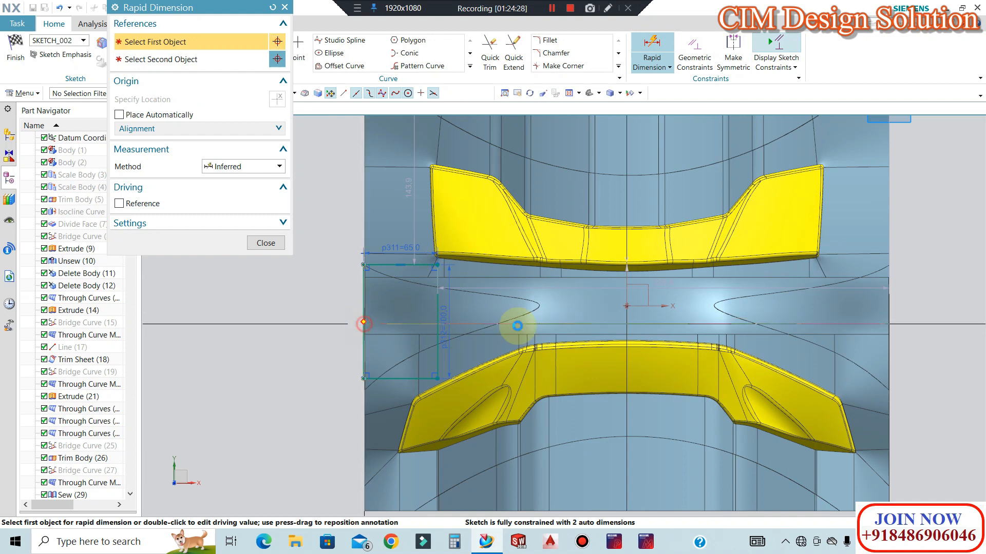
click(510, 305)
click(446, 311)
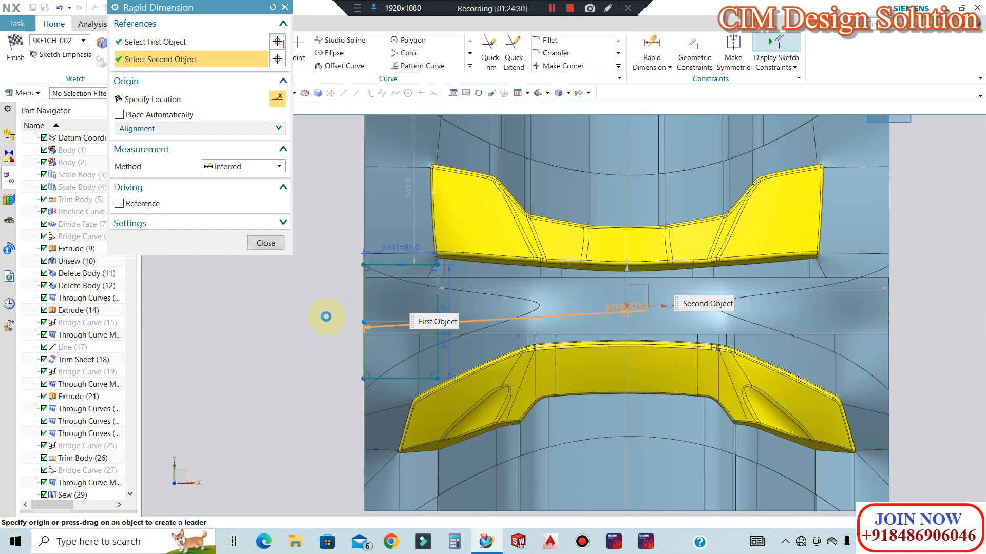
click(326, 317)
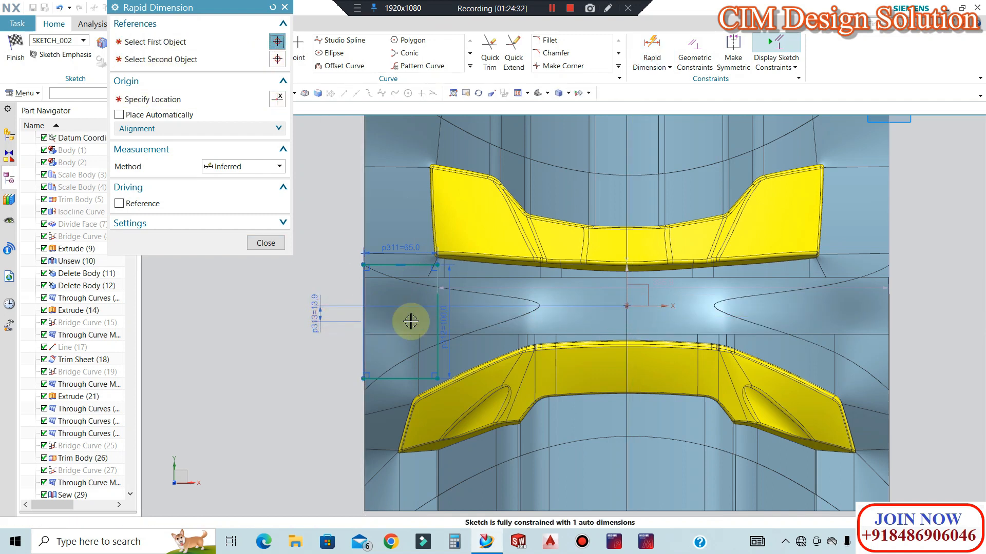
key(Return)
middle_click(258, 264)
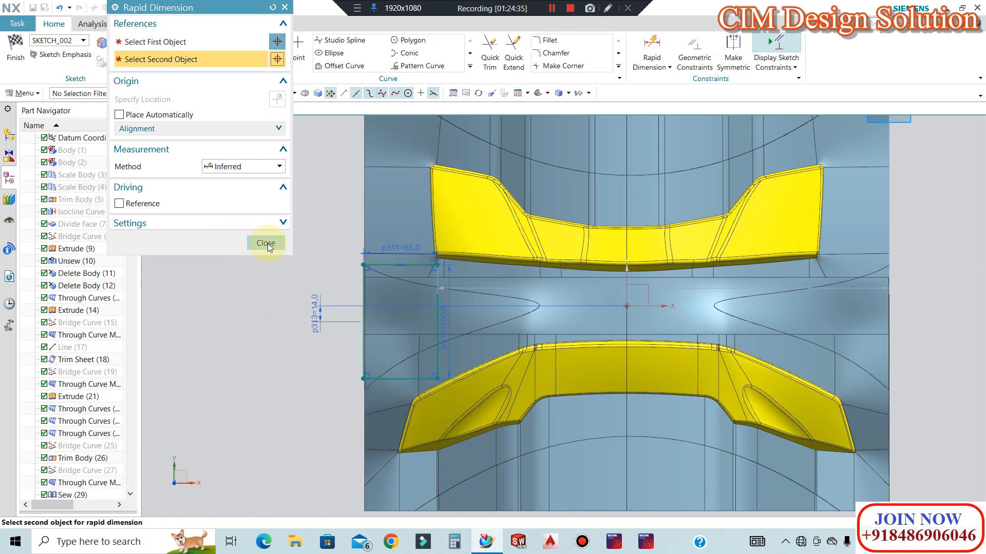
click(266, 242)
Fillet the rectangle's upper-right corner with a 20 mm radius.
click(566, 45)
scroll(430, 275, up, 4)
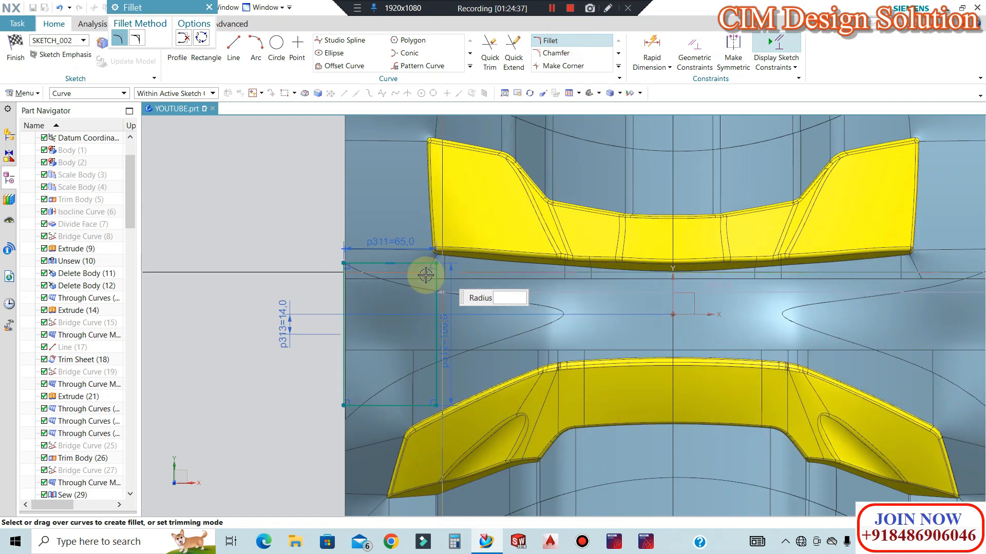
click(423, 279)
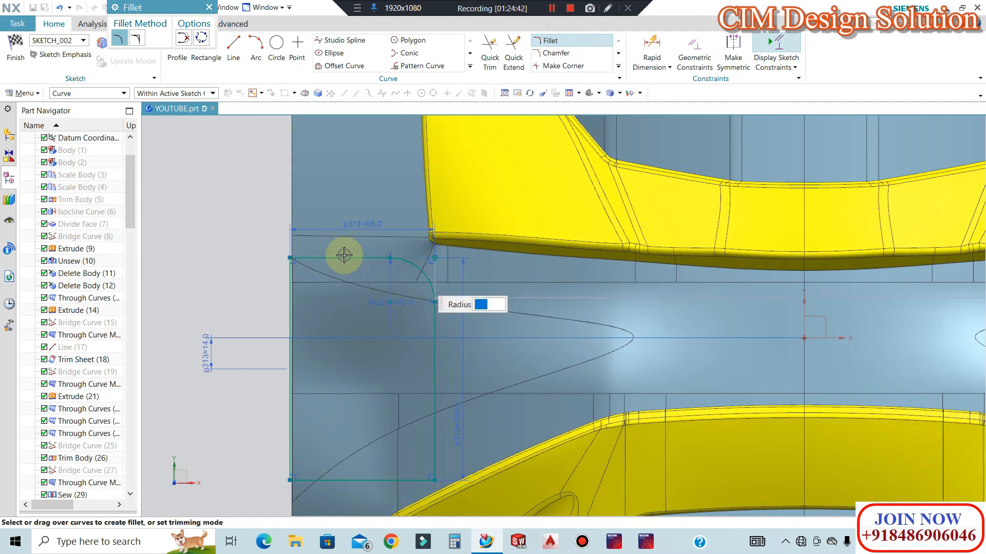
key(Escape)
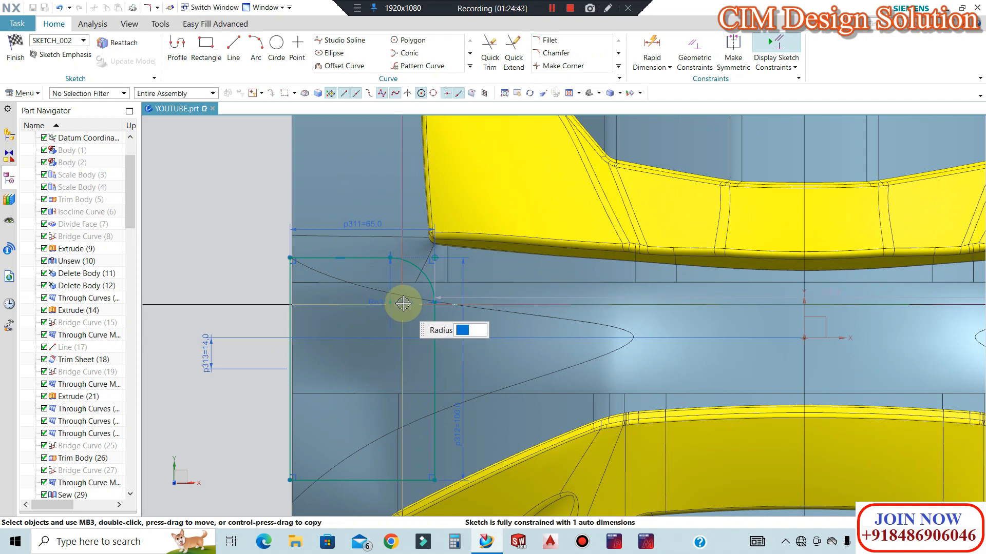
Dimension the rectangle's upper-left corner to the block's left edge as 0 mm horizontally.
scroll(319, 226, down, 2)
scroll(326, 248, up, 3)
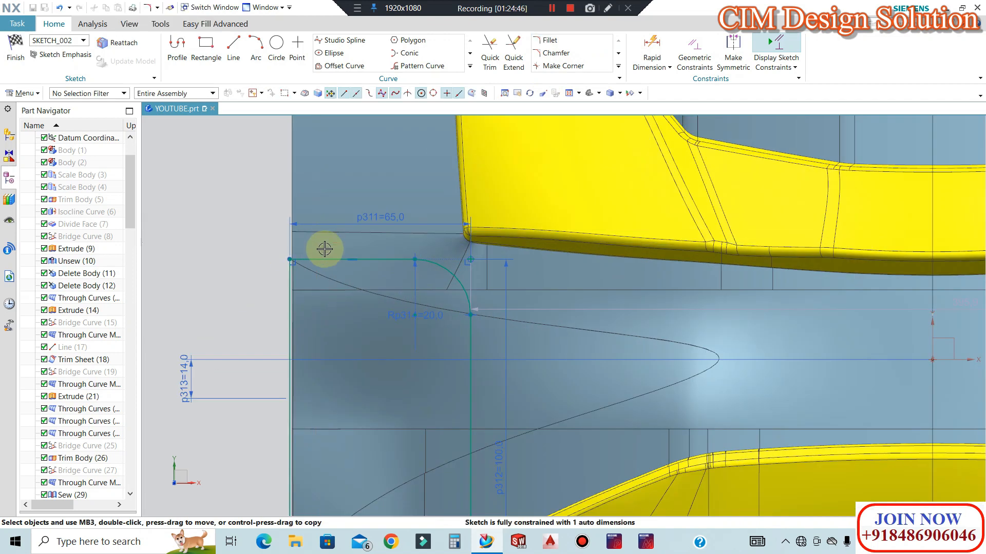
click(652, 49)
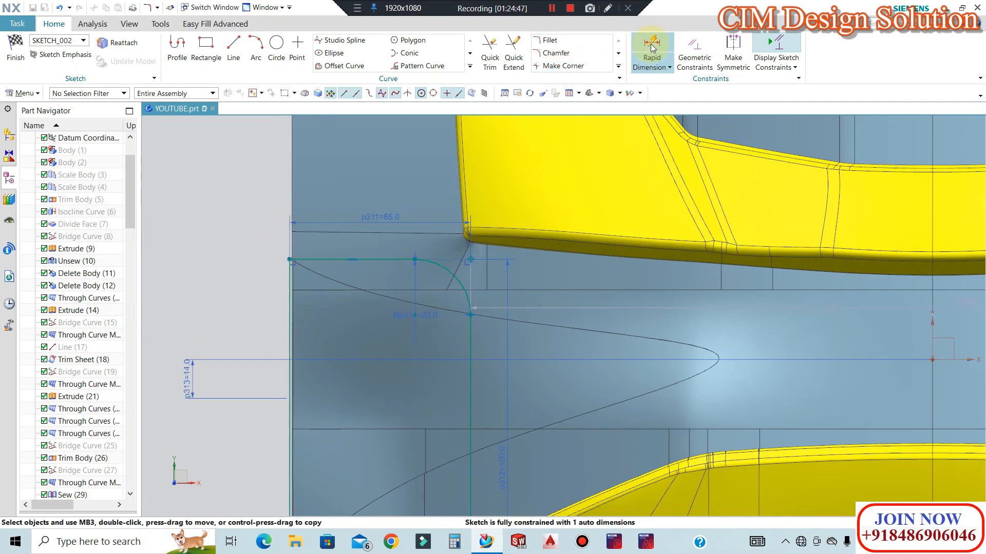
click(288, 260)
scroll(451, 293, down, 1)
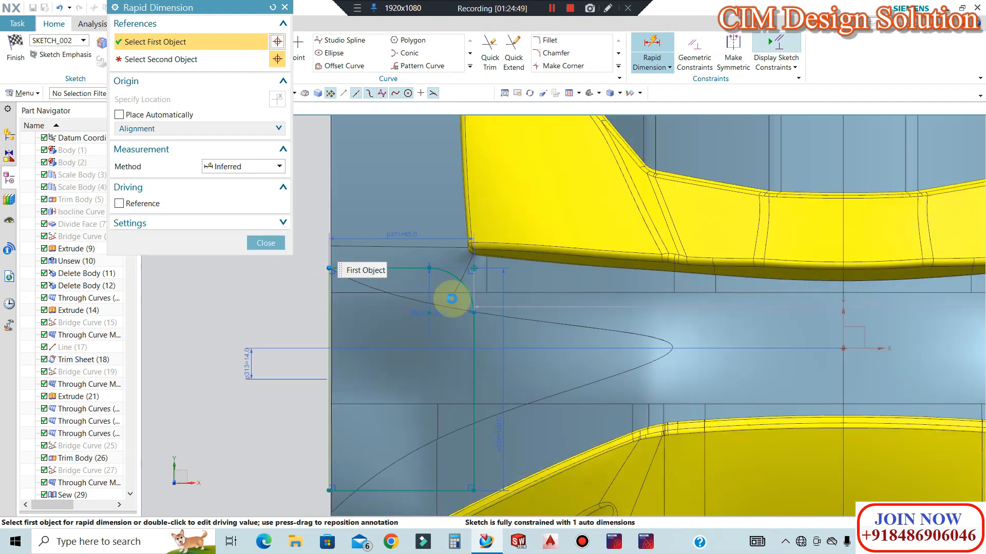
click(329, 198)
scroll(331, 203, up, 4)
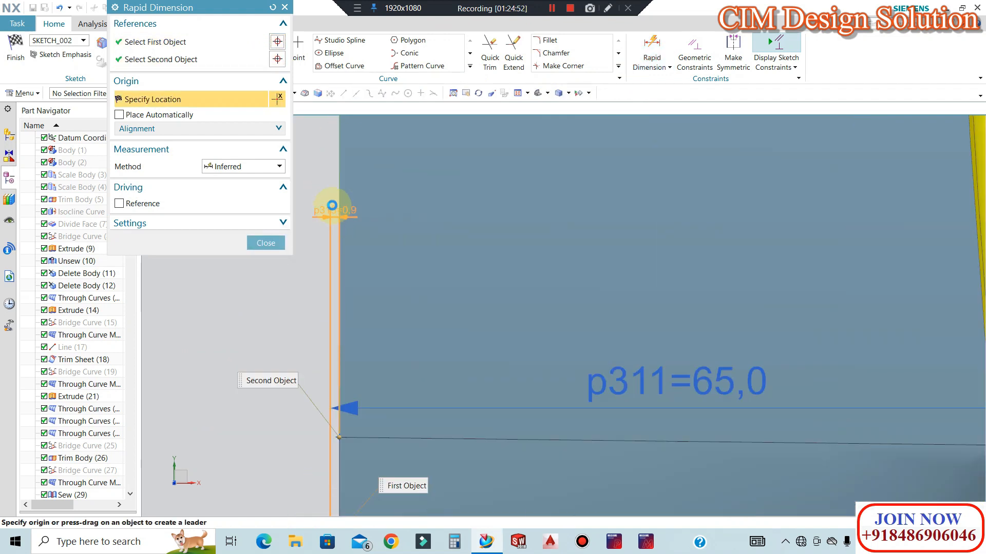
click(332, 200)
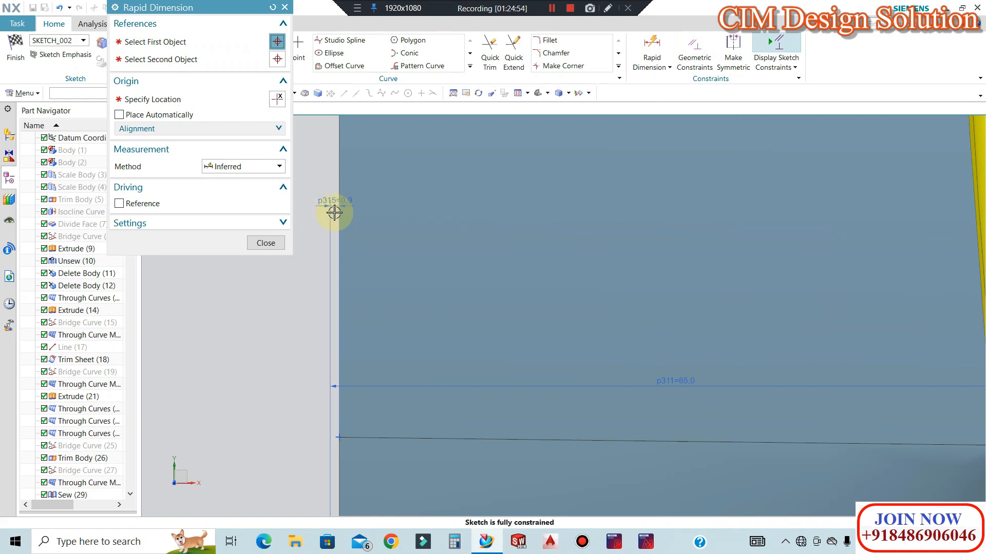
text(0)
key(Return)
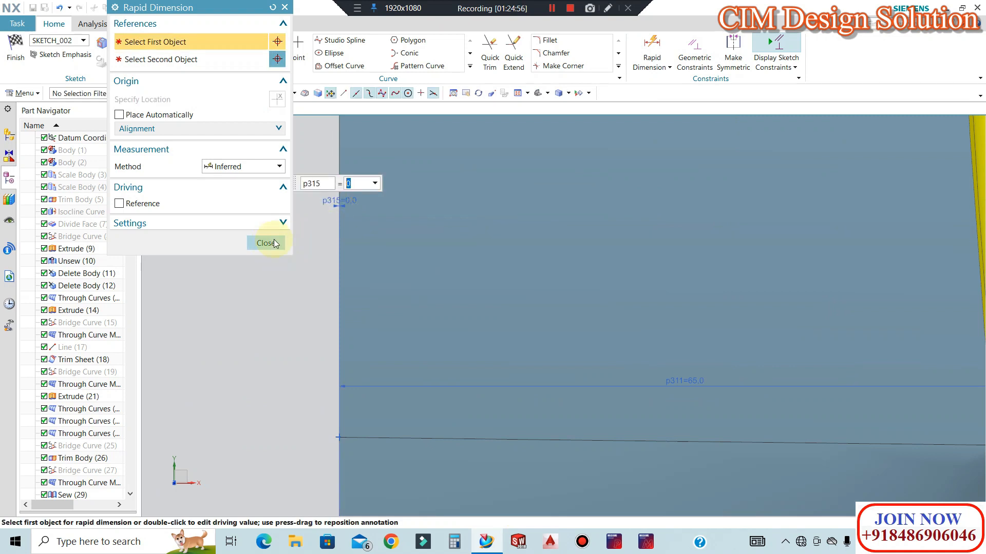
click(270, 243)
Fillet the rectangle's lower-right corner between its right and bottom sides.
scroll(421, 239, down, 5)
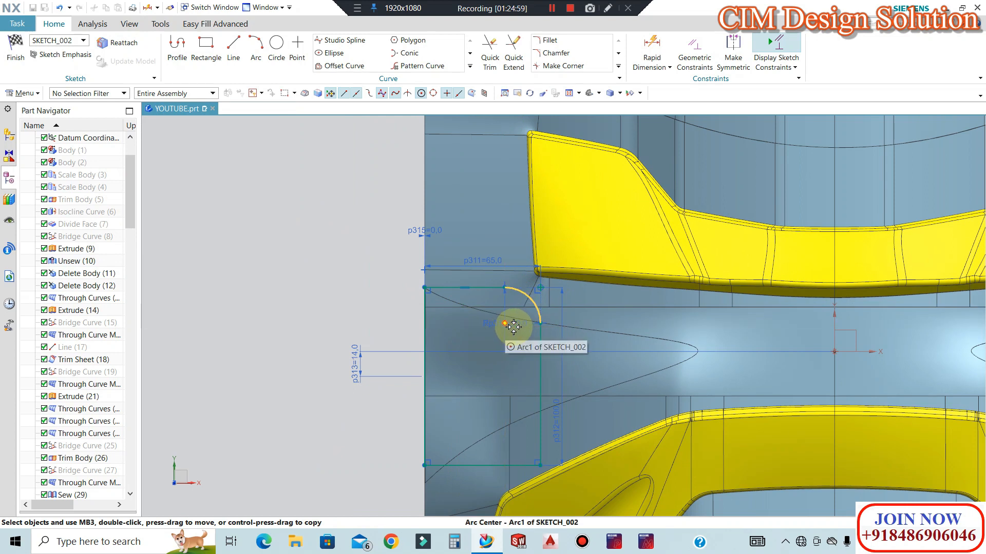
scroll(502, 279, down, 1)
scroll(509, 305, up, 3)
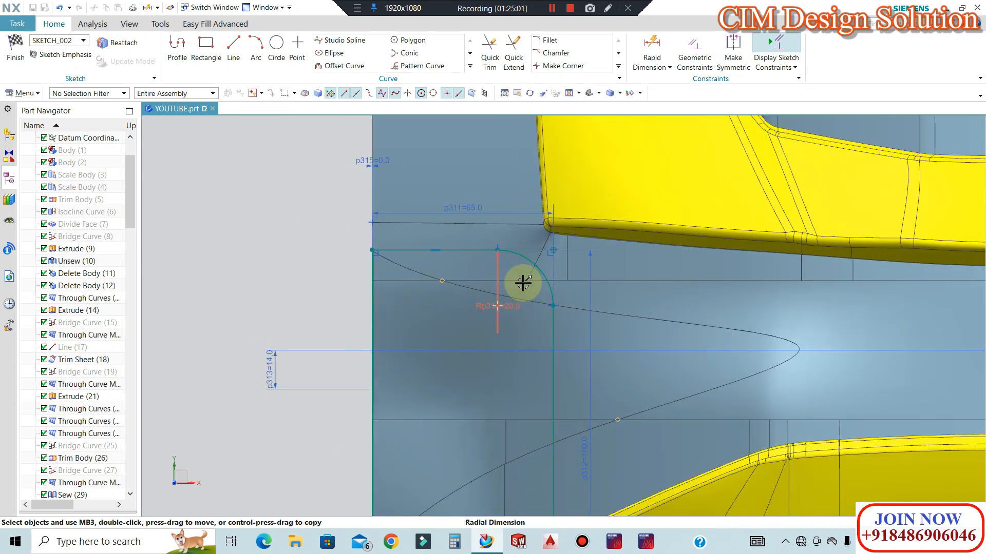
scroll(523, 283, down, 1)
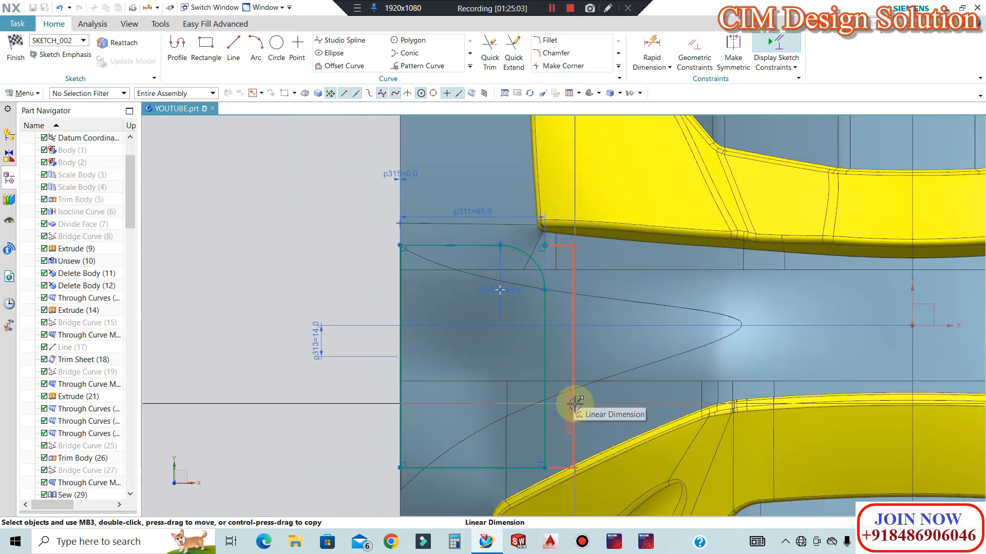
scroll(535, 330, down, 3)
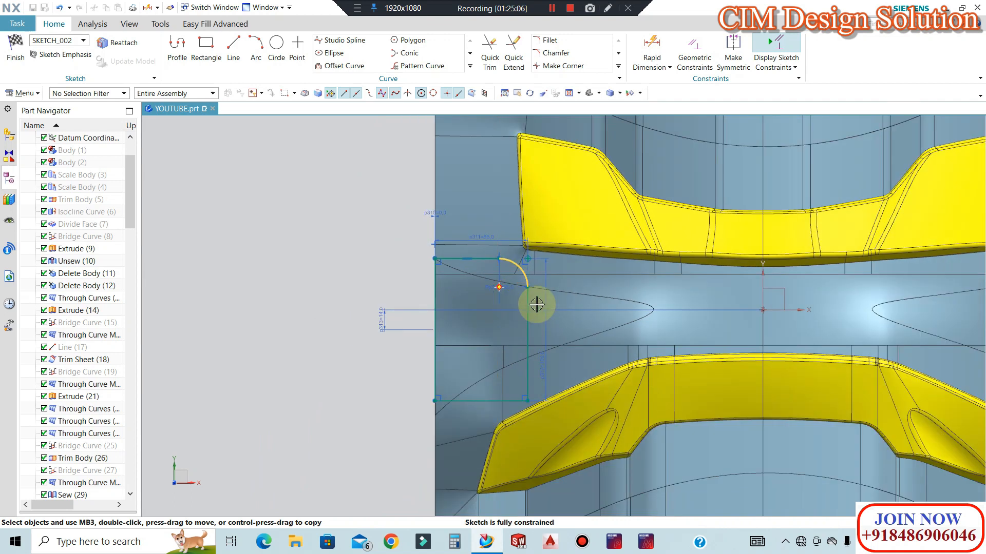
click(549, 40)
scroll(525, 329, up, 3)
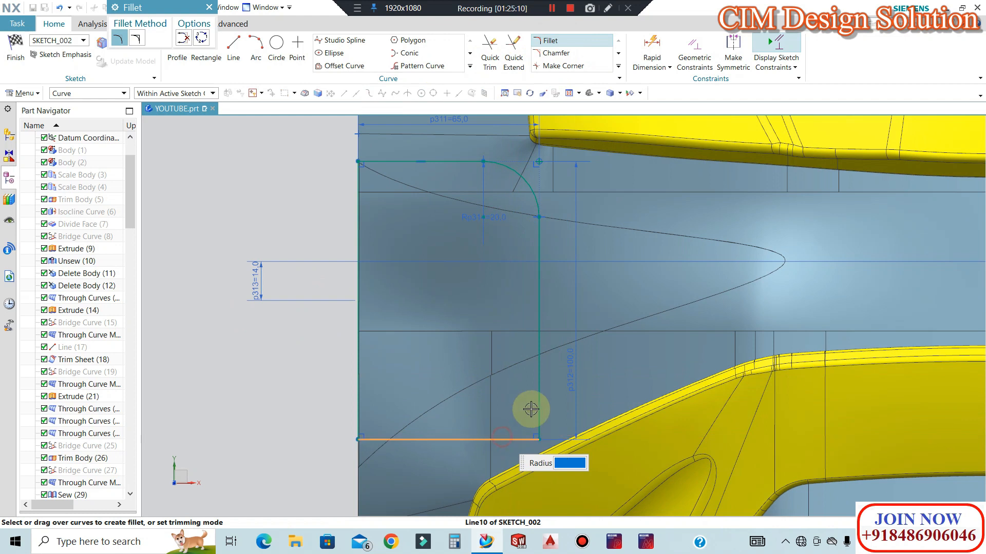
click(537, 398)
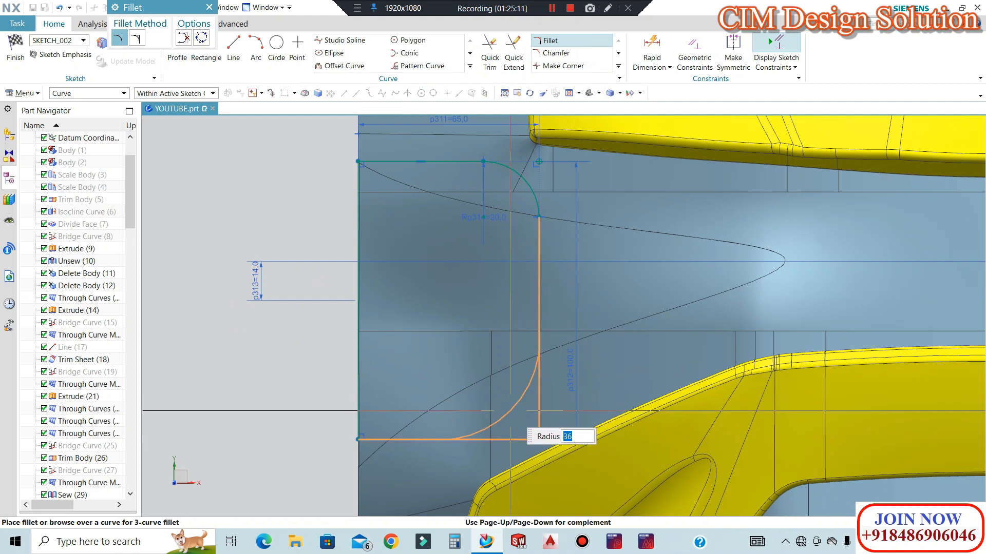
scroll(503, 402, down, 2)
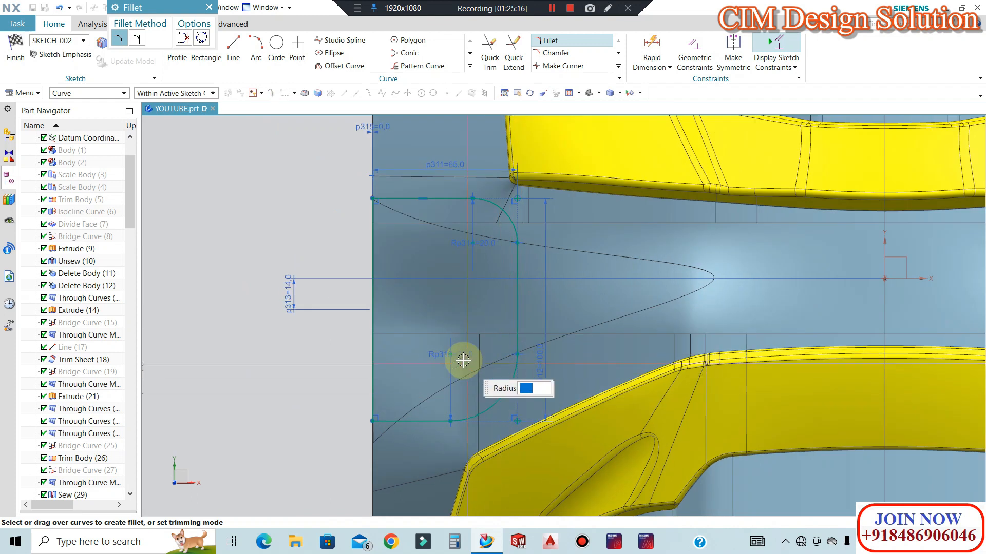
key(Escape)
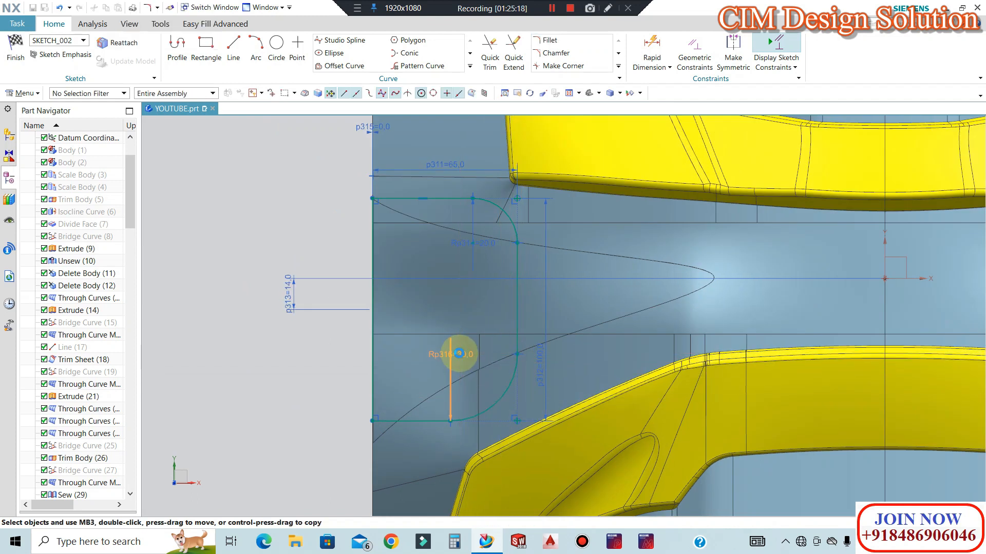
Set the radius of both the lower and upper corner fillets to 25 mm.
double_click(459, 353)
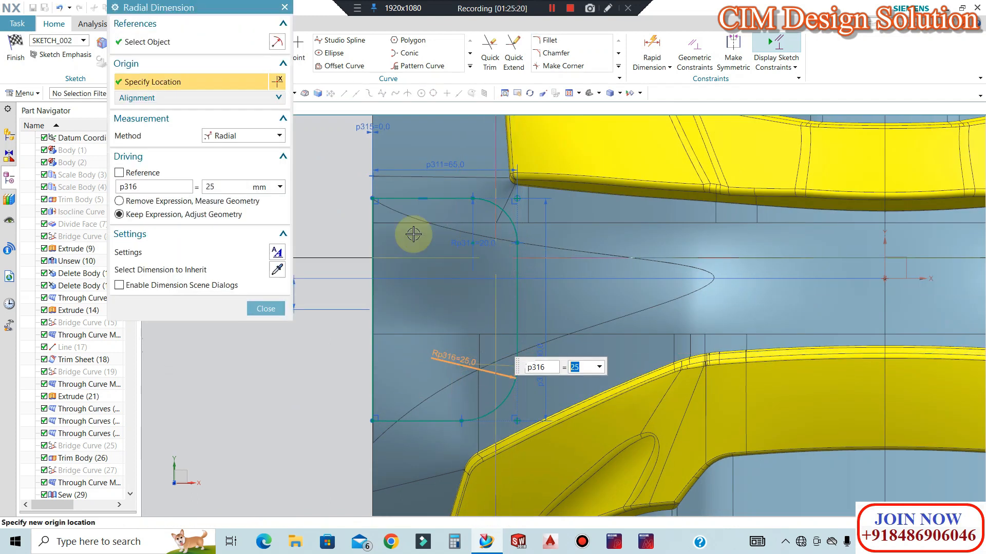
click(266, 309)
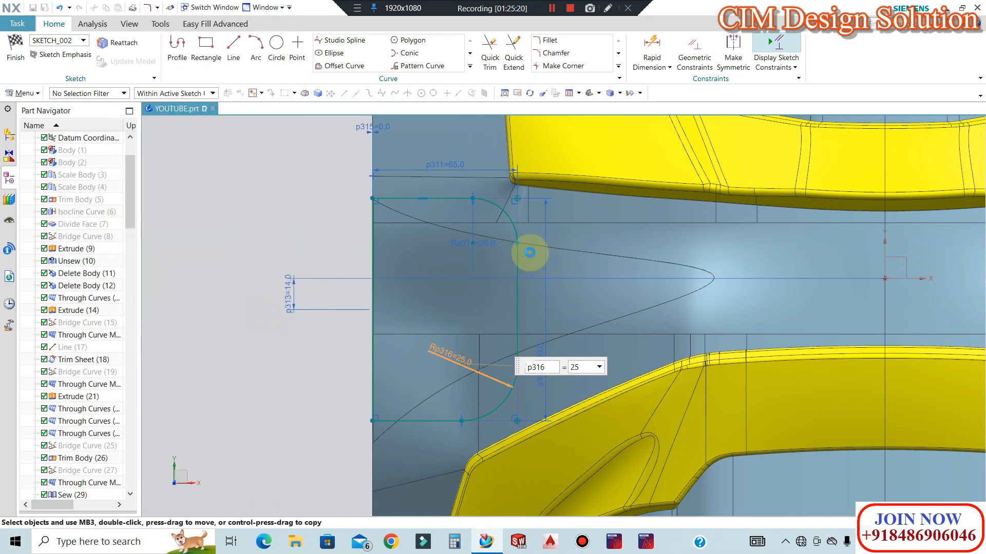
double_click(486, 243)
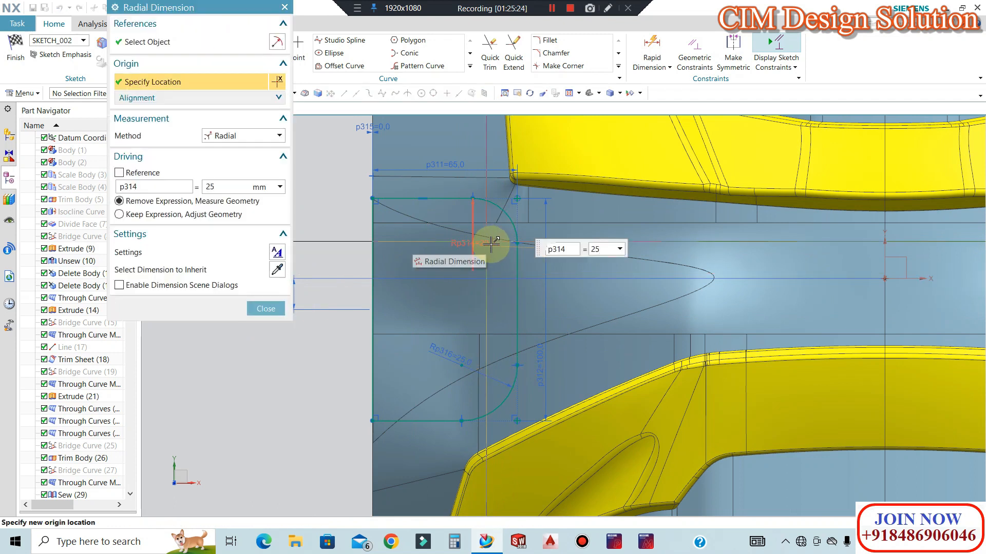
click(281, 306)
scroll(404, 256, down, 1)
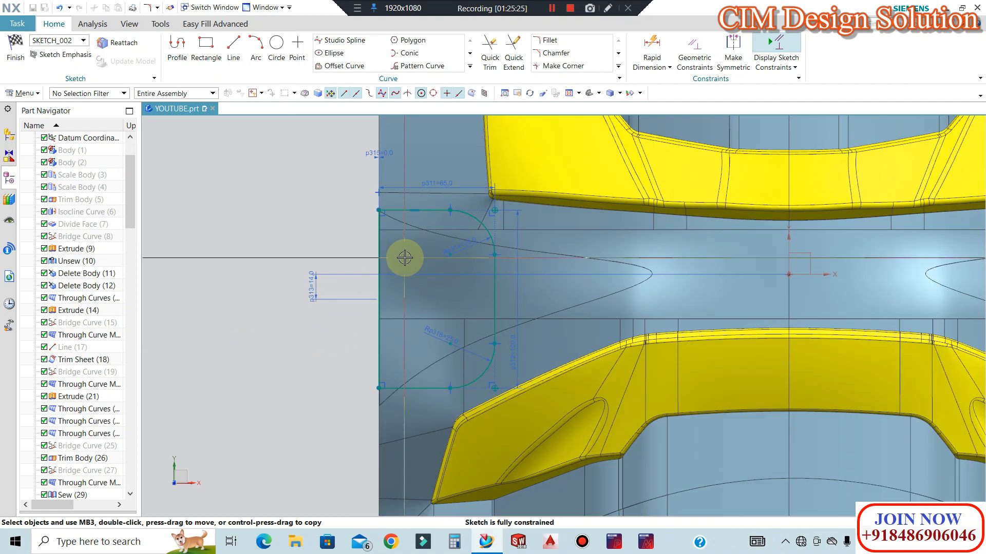
scroll(349, 232, down, 2)
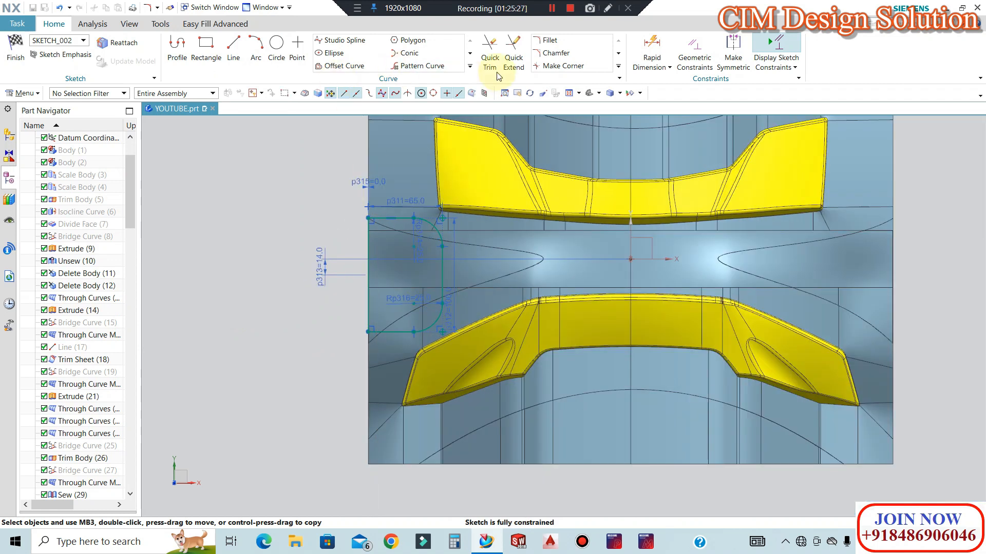
Mirror the filleted rectangle's curves about the sketch's vertical Y axis to the opposite side of the block.
click(471, 67)
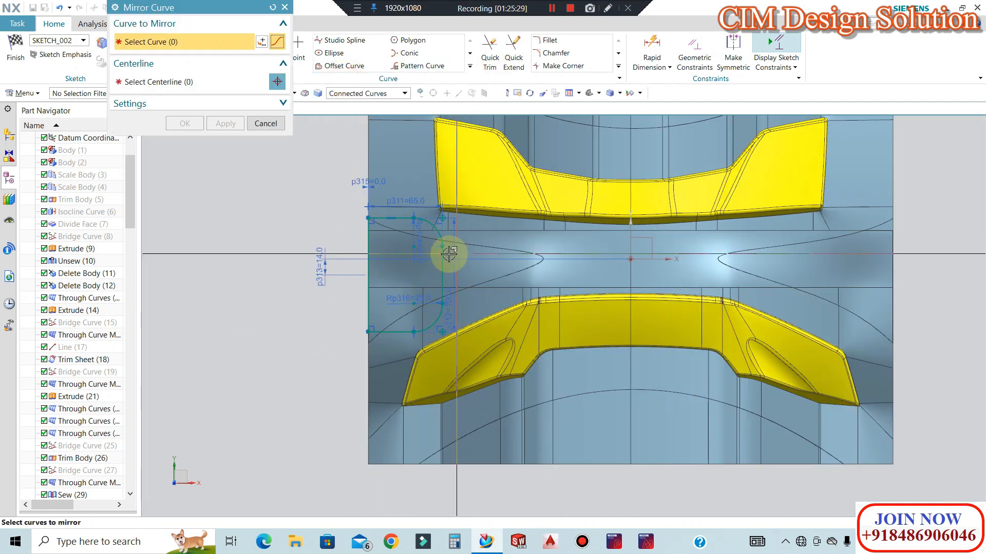
click(442, 272)
click(204, 83)
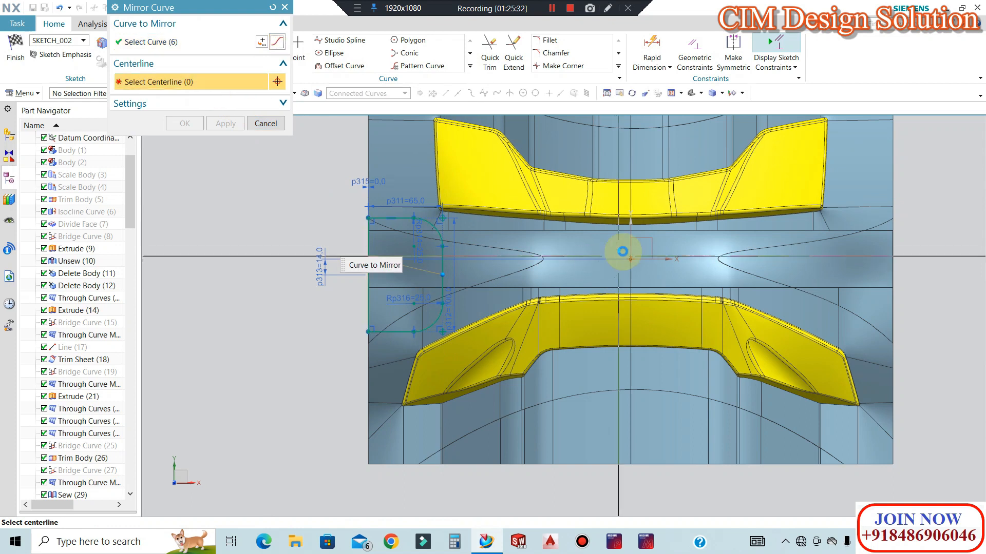
middle_click(572, 272)
scroll(568, 272, down, 2)
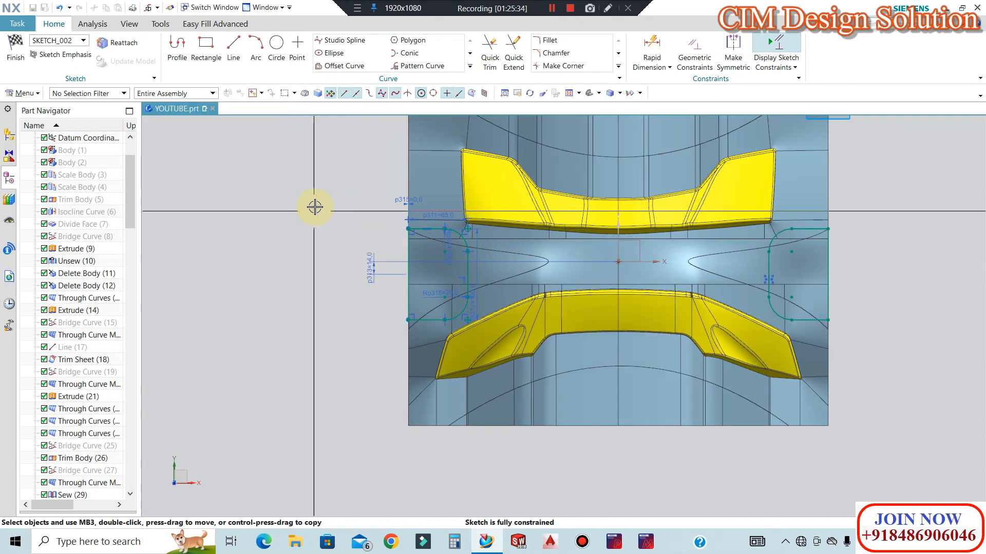
Finish the sketch and extrude both filleted profiles from a start of 260 mm to an end of 0 mm with Boolean None.
click(30, 60)
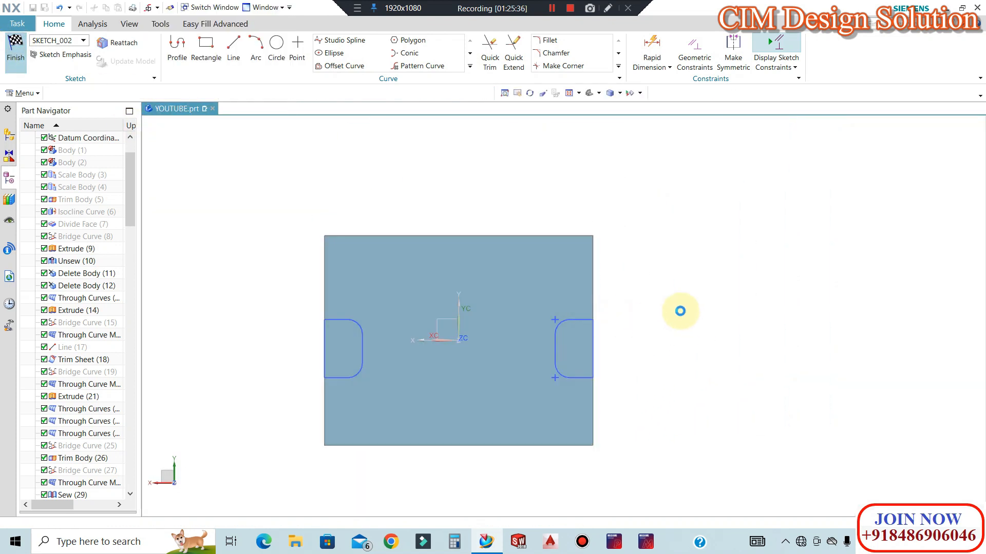
middle_drag(667, 268, 824, 295)
scroll(661, 258, down, 4)
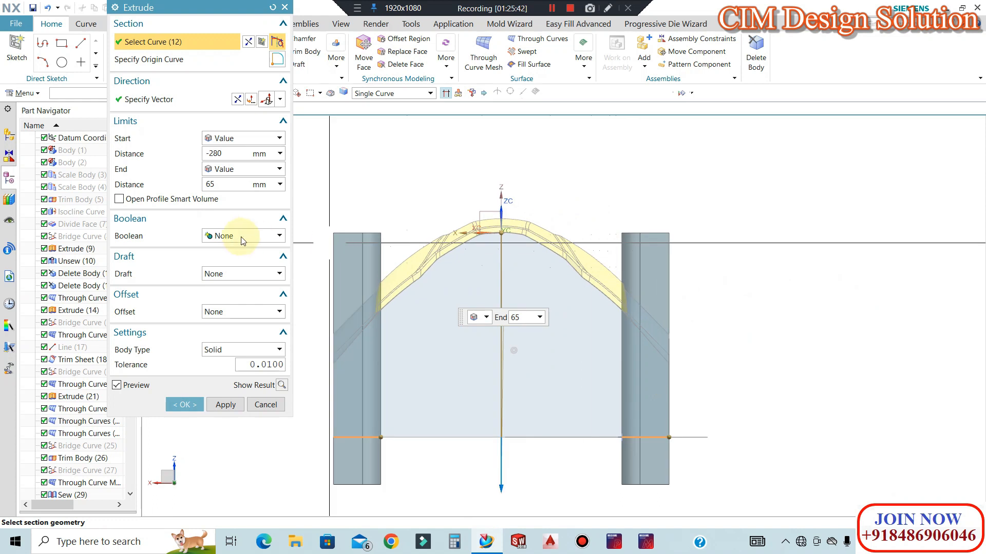
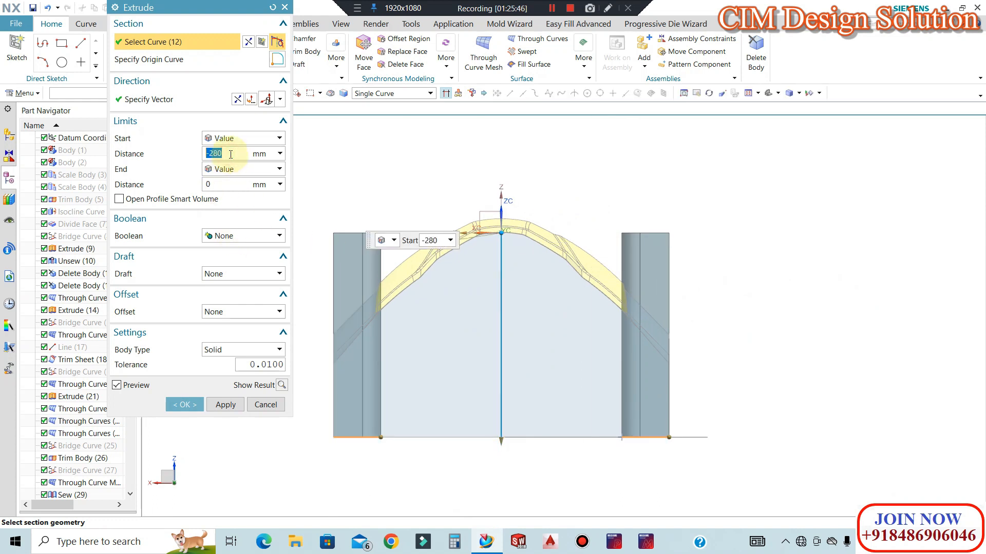
key(Return)
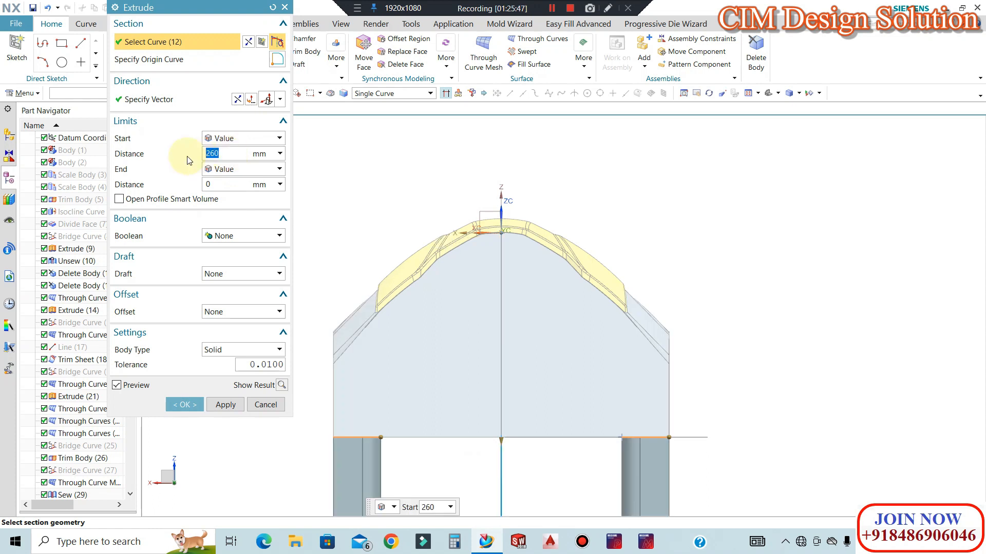
scroll(737, 286, up, 2)
middle_drag(737, 286, 561, 285)
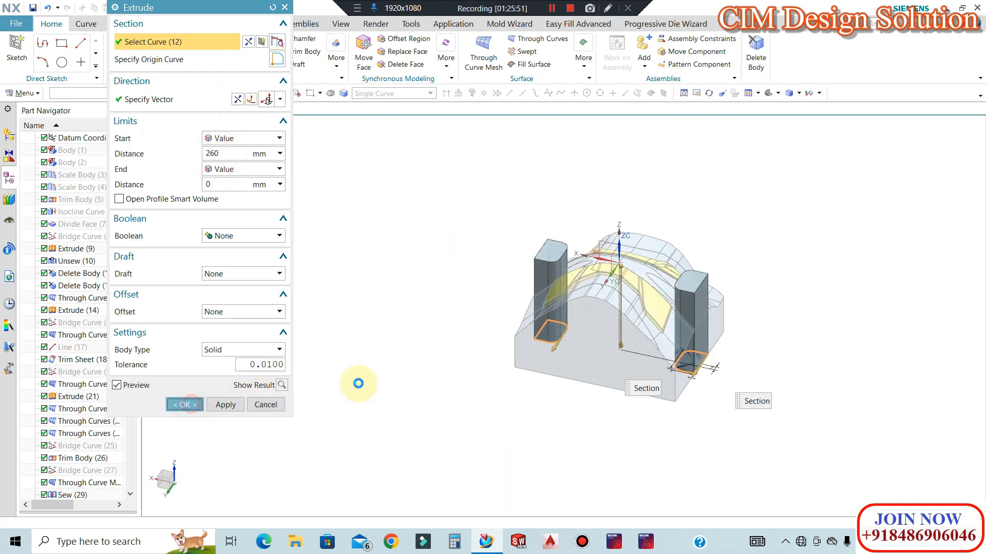
Examine the two extruded side pillars against the block from the front and at an angle.
scroll(672, 291, up, 5)
scroll(731, 266, down, 3)
middle_drag(732, 266, 783, 226)
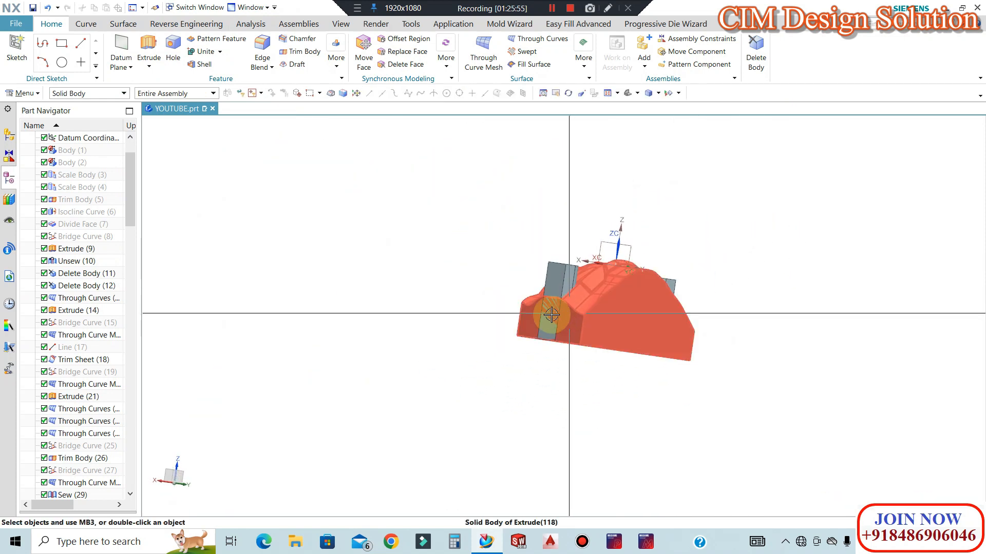
middle_drag(551, 315, 983, 318)
key(F8)
scroll(686, 296, up, 3)
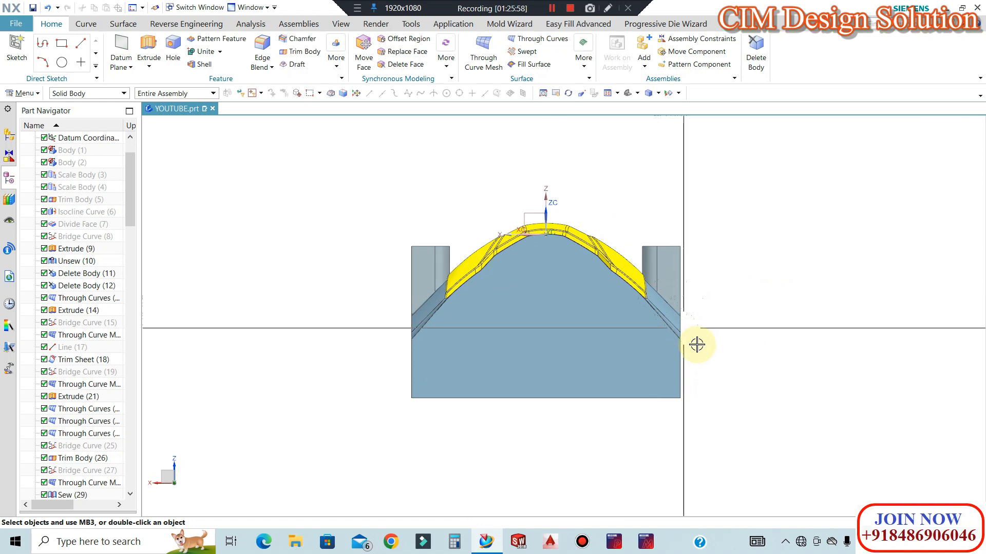
middle_drag(666, 347, 794, 321)
key(F8)
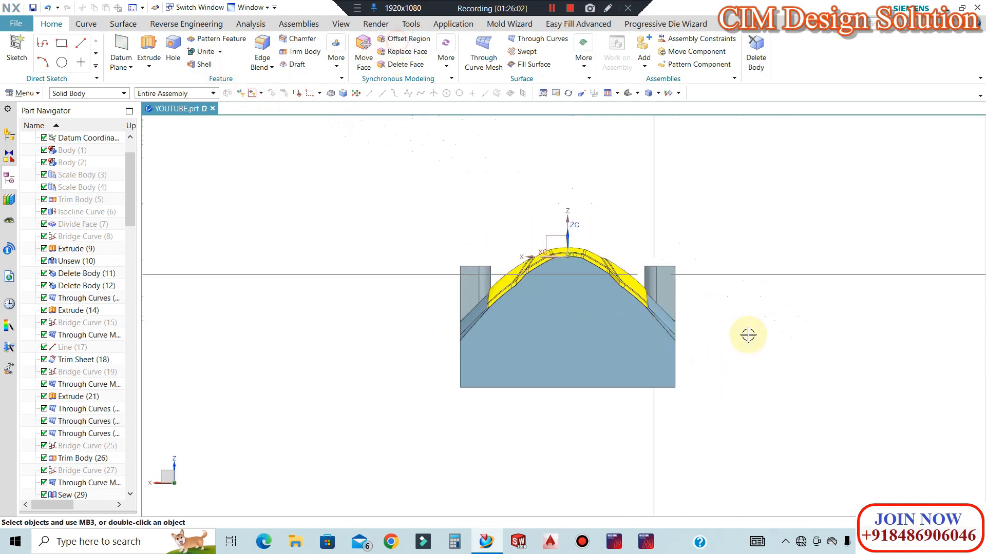
drag(737, 374, 436, 424)
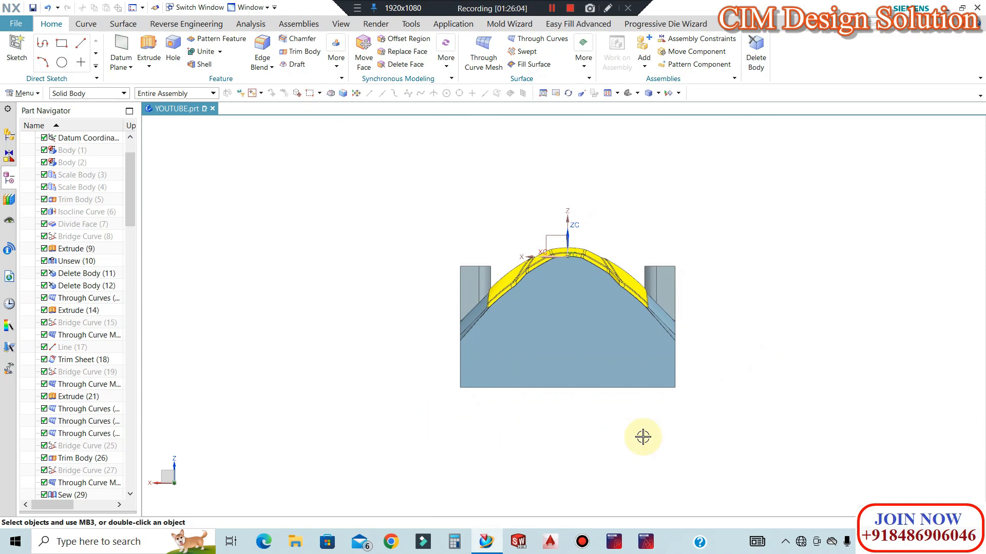
Offset the bottom faces of the block and both pillars by -50 mm with Offset Region.
middle_drag(643, 429, 583, 380)
click(583, 381)
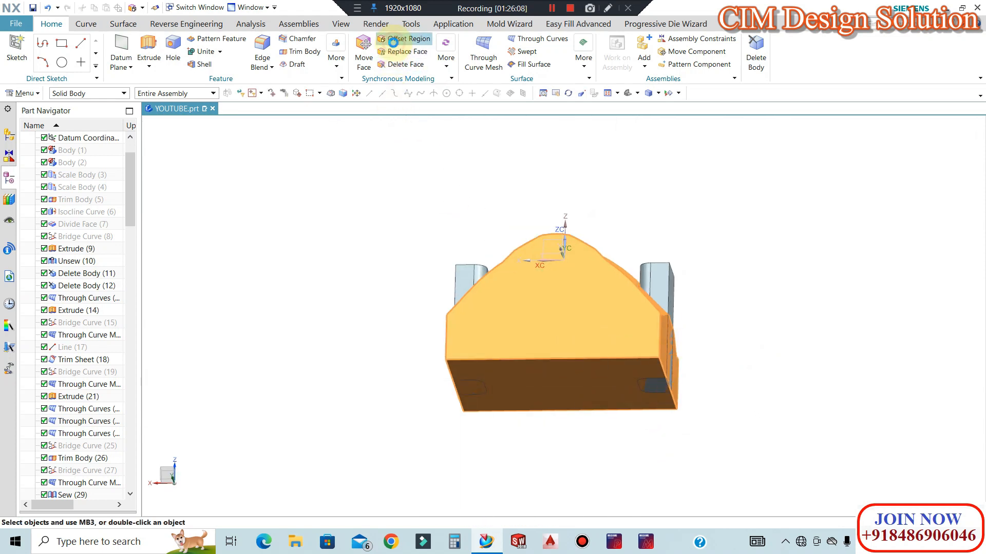
scroll(578, 398, up, 2)
click(572, 378)
click(692, 386)
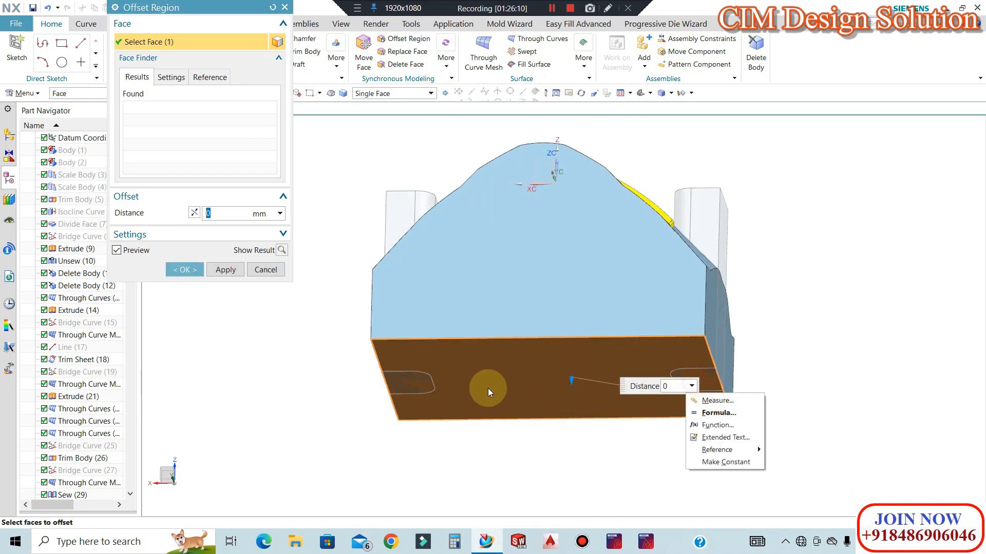
click(175, 44)
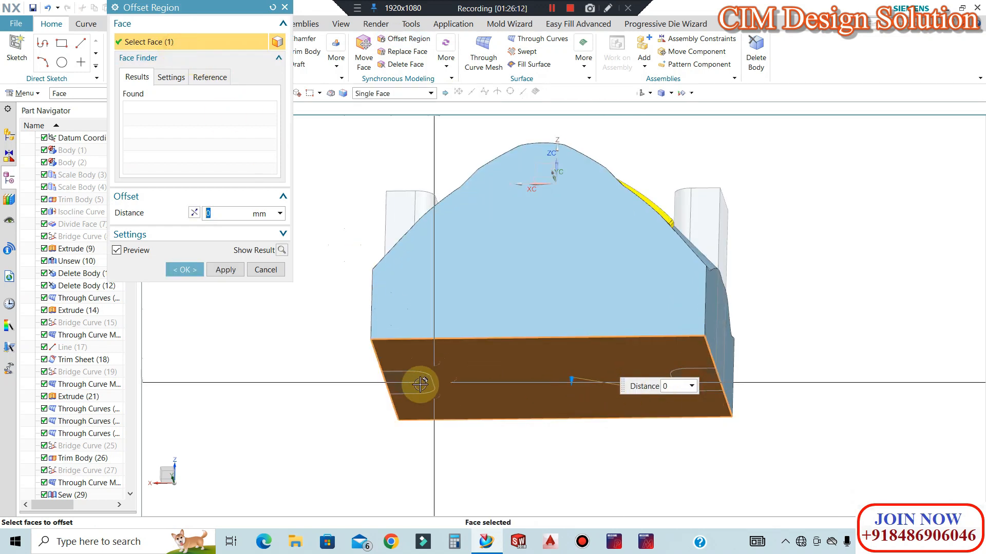
click(536, 386)
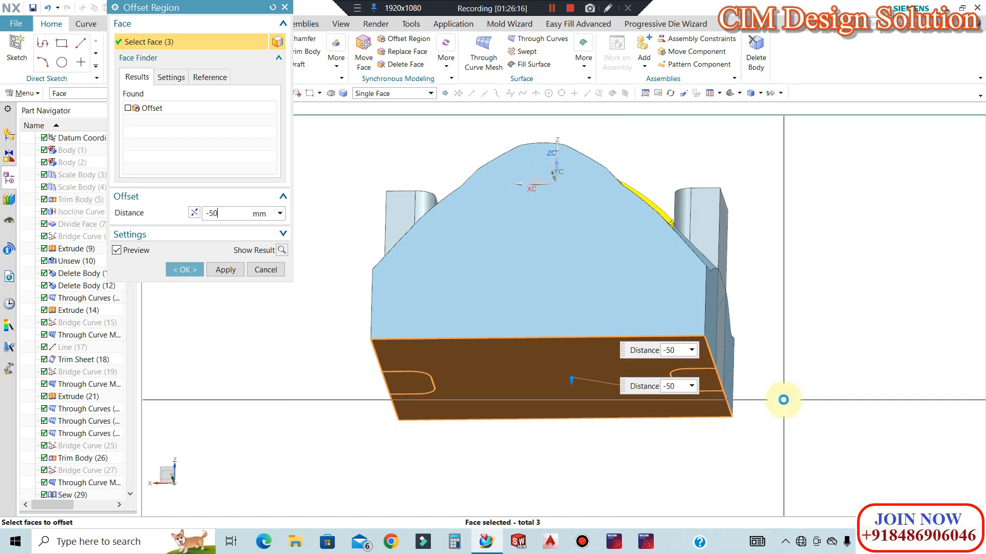
key(Return)
click(184, 269)
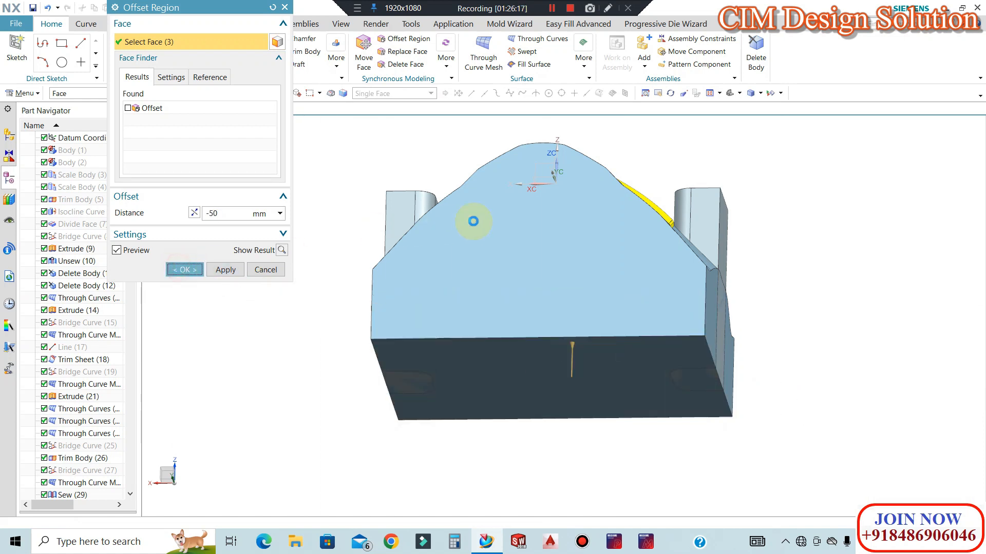
Hide the mould block and the divided part so only the two side pillars are shown.
middle_drag(737, 282, 739, 344)
middle_drag(524, 279, 523, 417)
middle_drag(519, 451, 559, 430)
key(ctrl+b)
middle_drag(506, 345, 514, 328)
scroll(514, 328, down, 1)
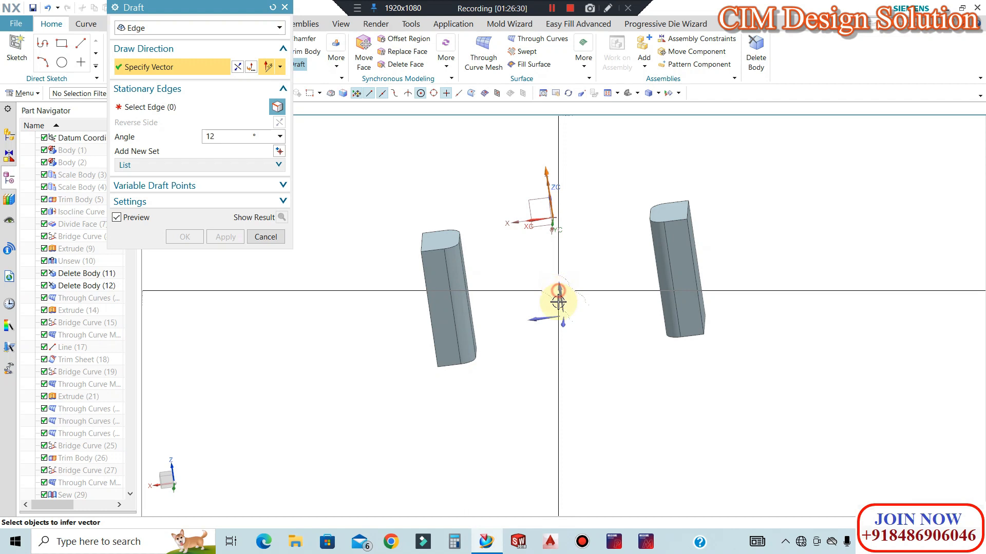
Draft both pillars by 3 degrees along the Z direction, using their bottom edges as stationary edges.
click(558, 291)
middle_drag(473, 363, 478, 363)
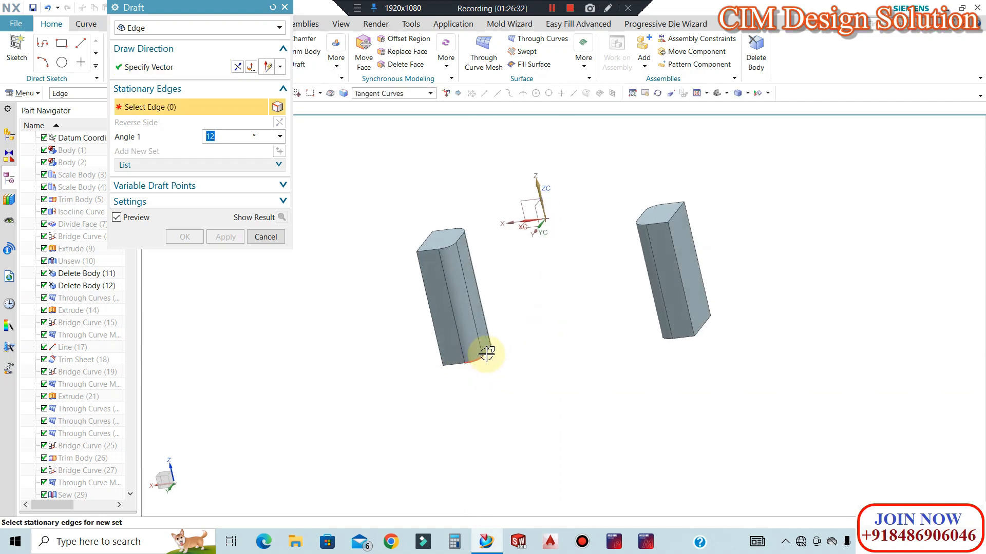
click(494, 354)
middle_drag(604, 352, 640, 328)
click(650, 338)
text(3)
key(Return)
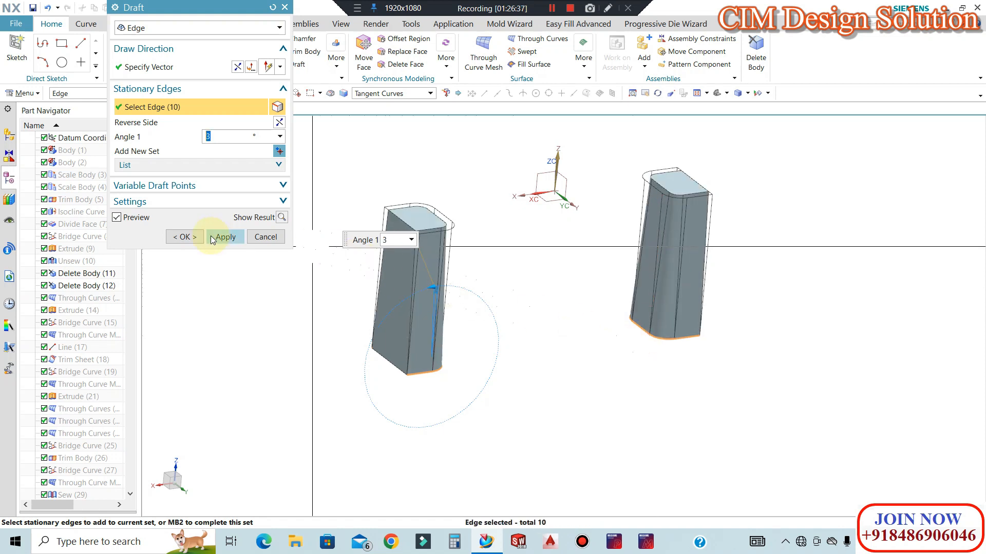
click(186, 238)
Roll the model history back to before the draft by making the Offset Region feature current.
scroll(69, 462, down, 20)
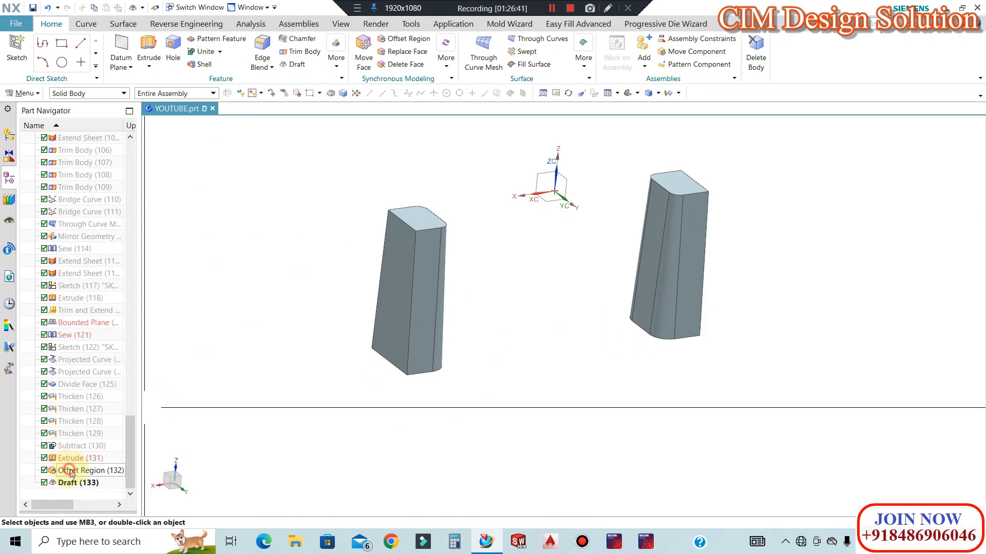
right_click(68, 470)
click(169, 339)
middle_drag(400, 319, 410, 133)
Resize the vertical corner blends of both pillars to a 15 mm radius.
click(445, 57)
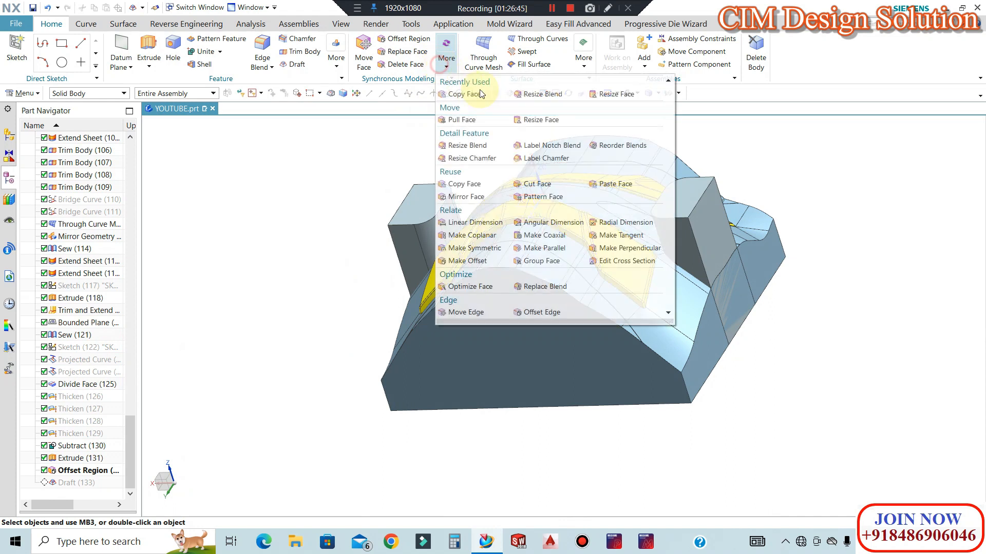
click(538, 95)
click(454, 200)
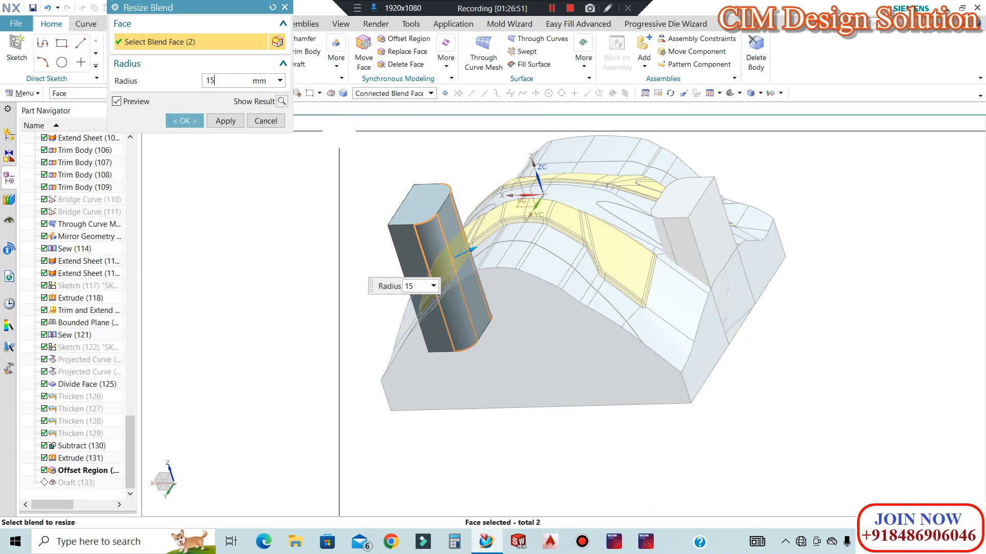
key(Return)
middle_drag(617, 250, 667, 226)
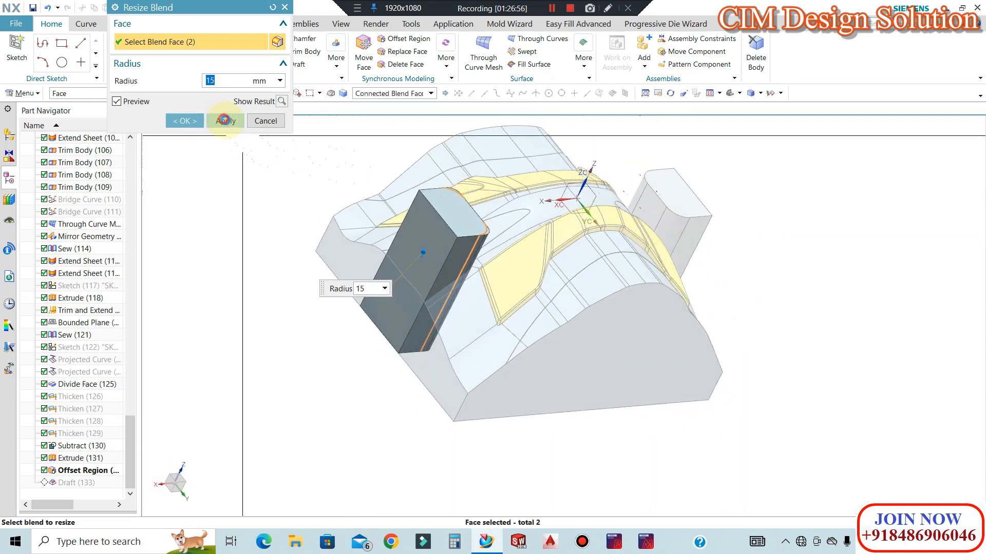
click(224, 121)
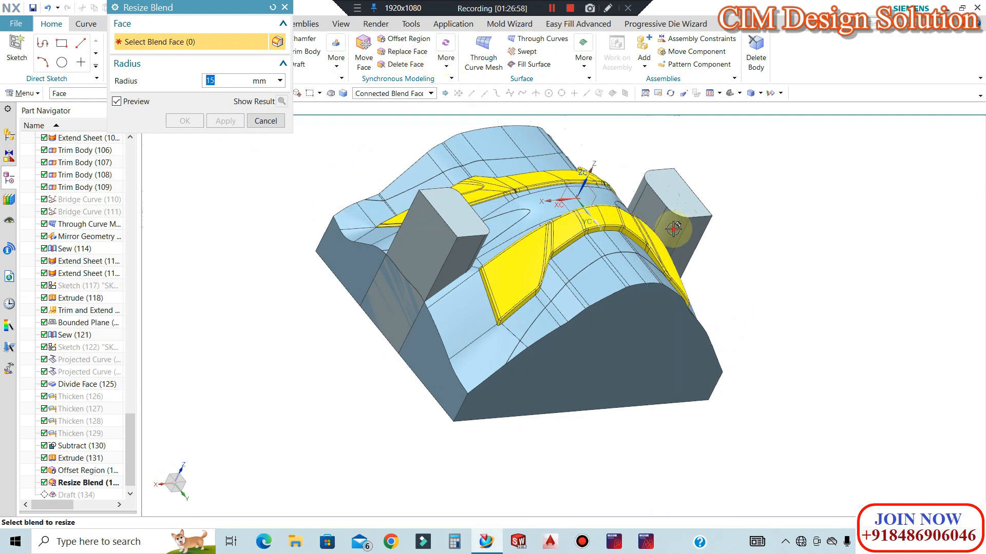
click(640, 189)
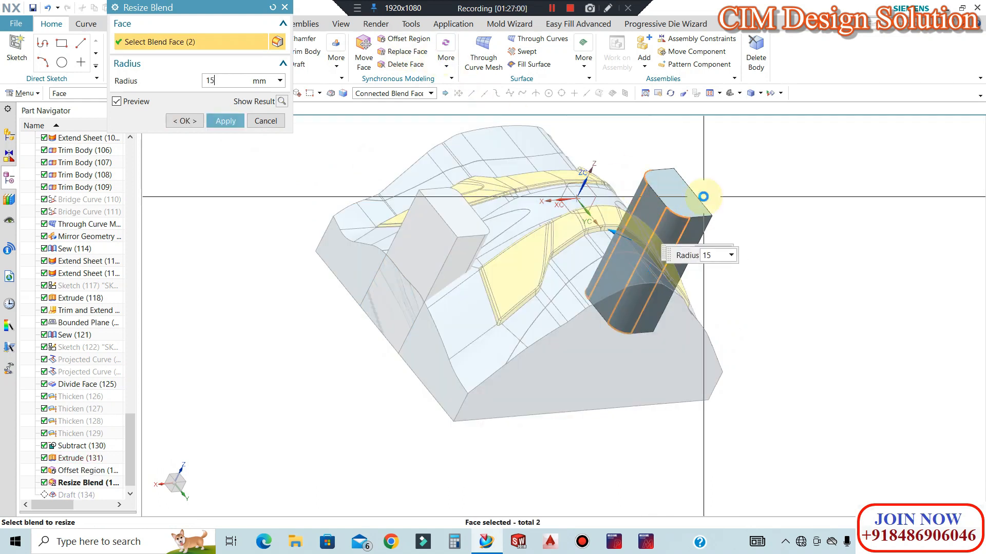
click(184, 122)
Roll the model history forward by making the Draft feature current.
middle_drag(415, 208, 402, 218)
scroll(77, 477, down, 1)
right_click(76, 483)
click(118, 383)
Set the draft angle of both pillars to 6 degrees.
middle_drag(311, 339, 220, 349)
scroll(359, 211, up, 6)
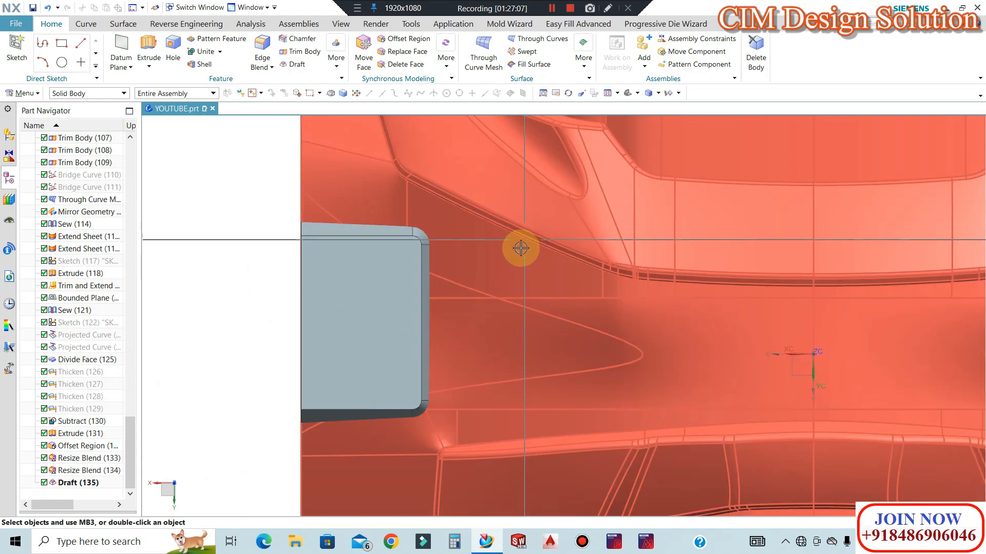
scroll(439, 223, down, 6)
middle_drag(451, 275, 382, 291)
scroll(444, 277, up, 5)
scroll(414, 262, down, 2)
scroll(401, 266, down, 5)
double_click(72, 483)
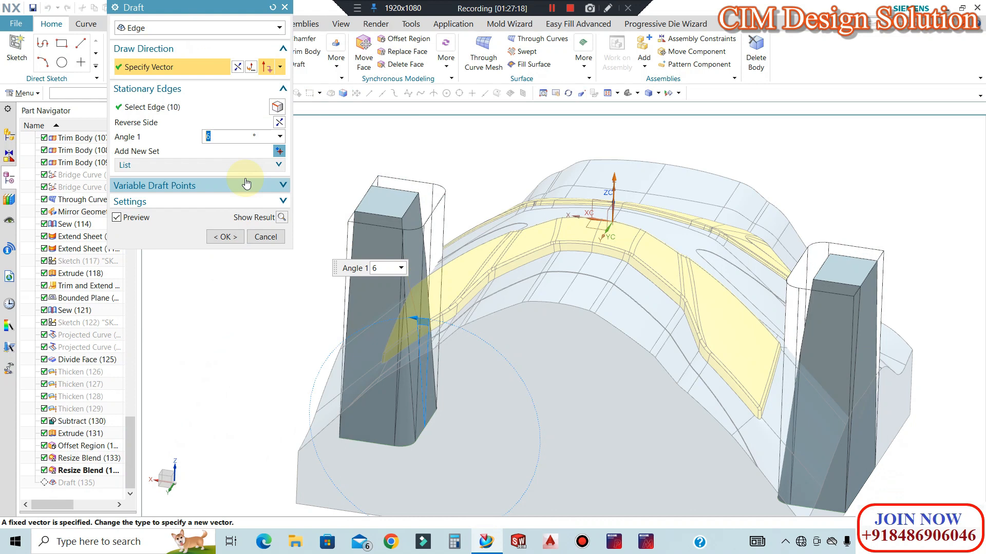
click(235, 237)
middle_drag(334, 200, 436, 226)
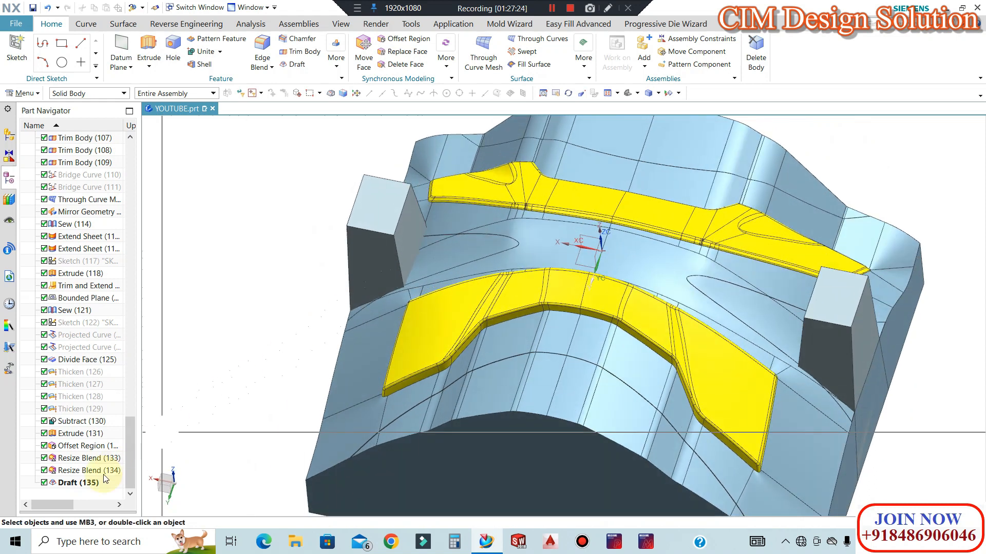
Edit the pillars' draft again, trying an angle of 3 degrees and settling on 4 degrees.
double_click(81, 485)
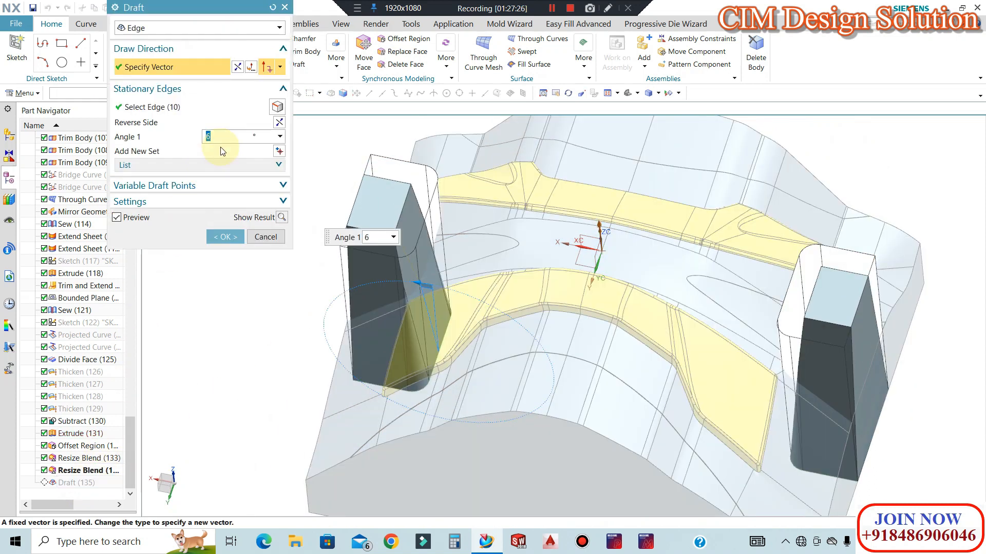
text(3)
key(Return)
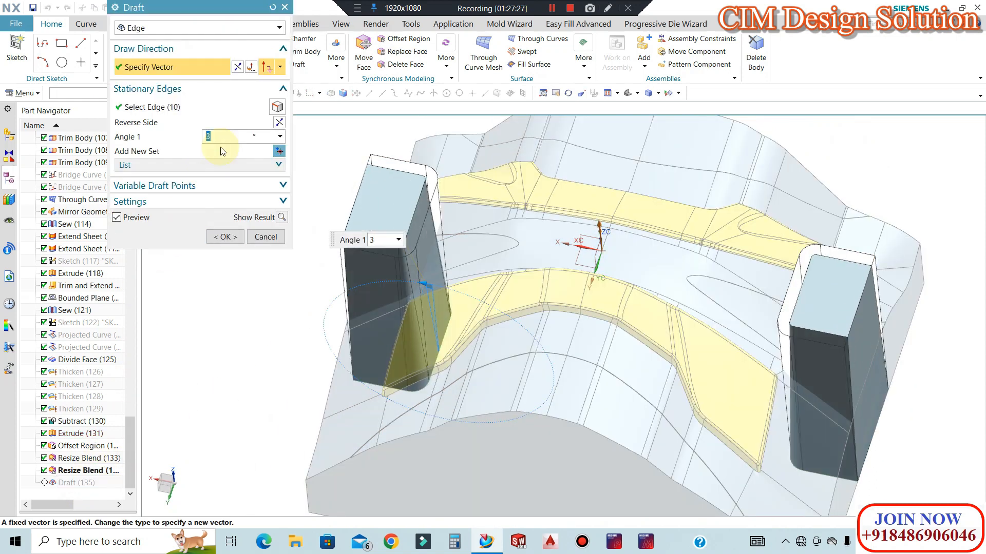
key(Return)
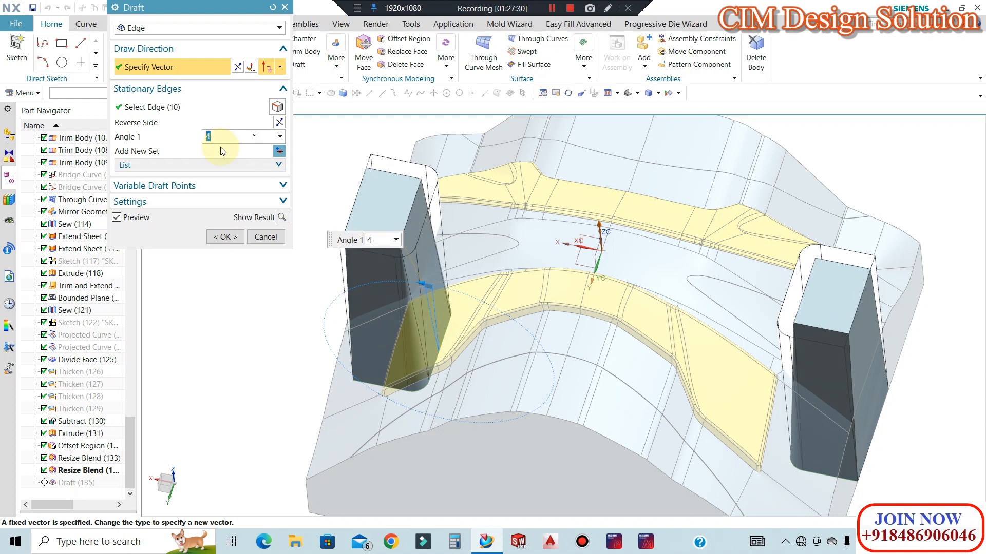
click(227, 240)
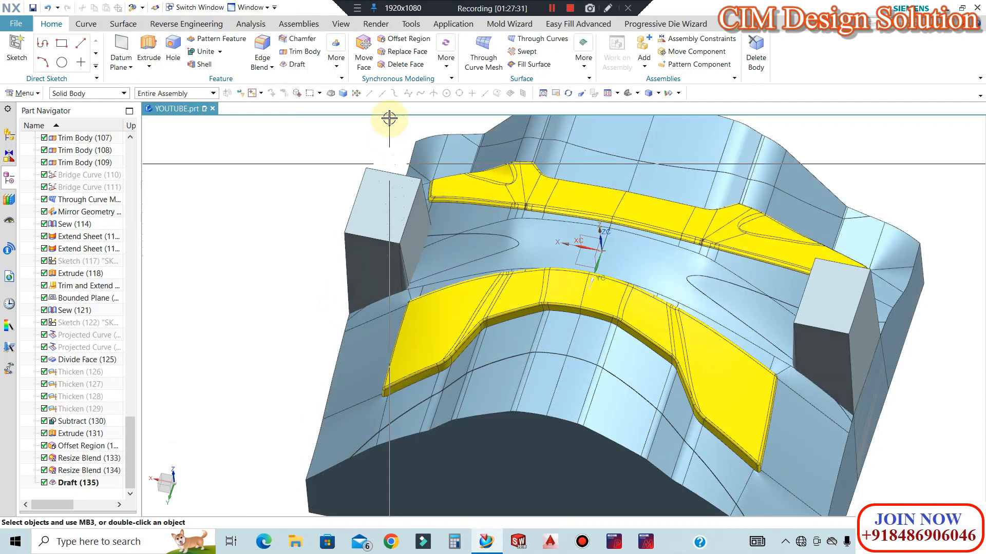
Delete the two inner vertical corner blend faces of the pillar on the +X side, healing the body.
click(399, 65)
click(432, 226)
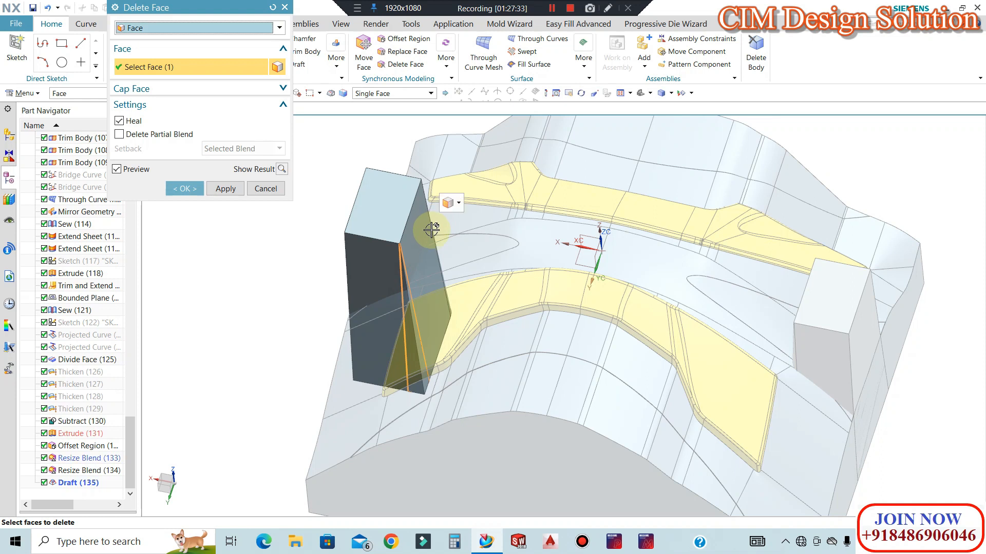
middle_drag(420, 250, 438, 186)
scroll(438, 186, up, 4)
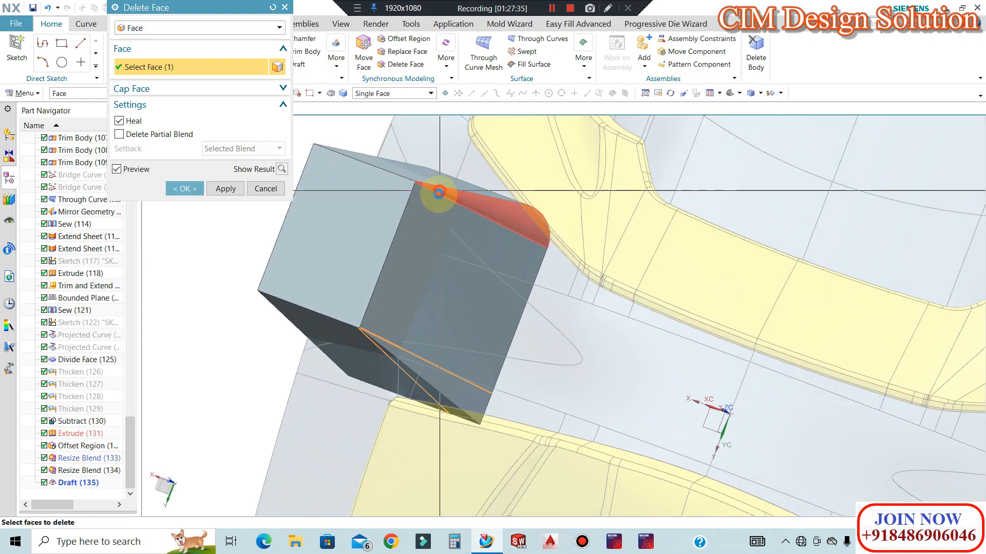
click(439, 191)
scroll(446, 227, down, 4)
click(225, 189)
Delete the matching two inner corner blend faces of the opposite pillar on the -X side.
middle_drag(566, 281, 590, 308)
scroll(718, 359, up, 4)
click(740, 277)
click(743, 279)
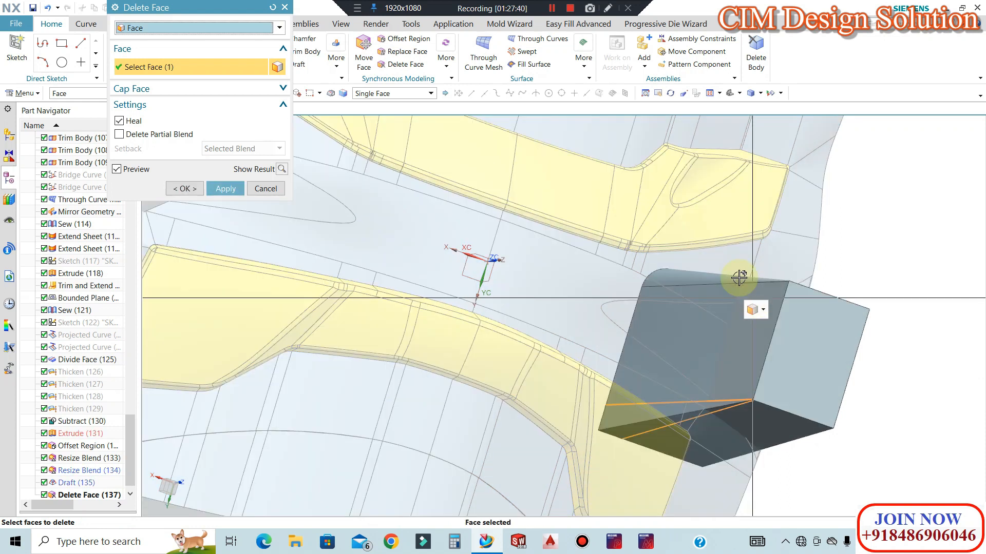
middle_click(523, 266)
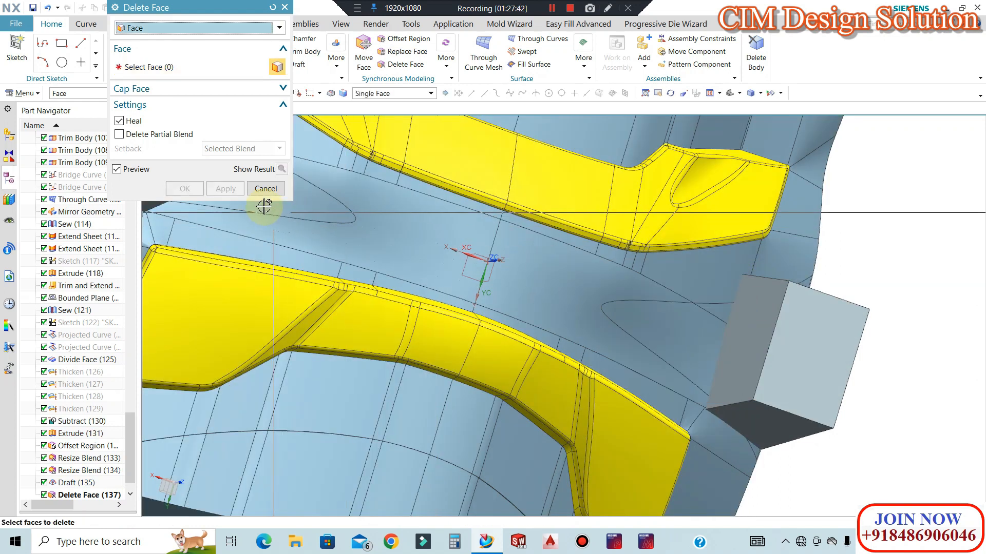
click(265, 189)
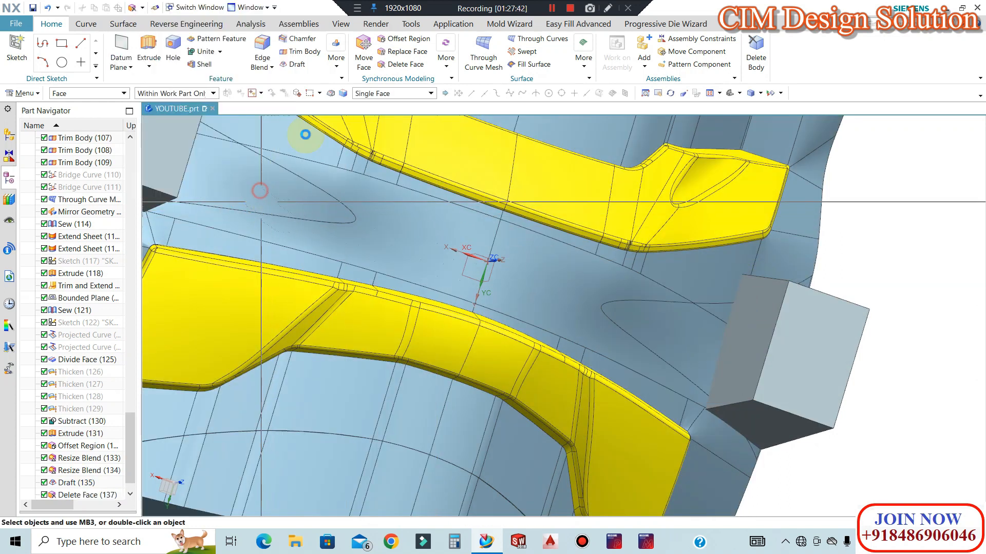
Apply a 12 mm circular edge blend to the two inner vertical edges of each pillar.
click(726, 404)
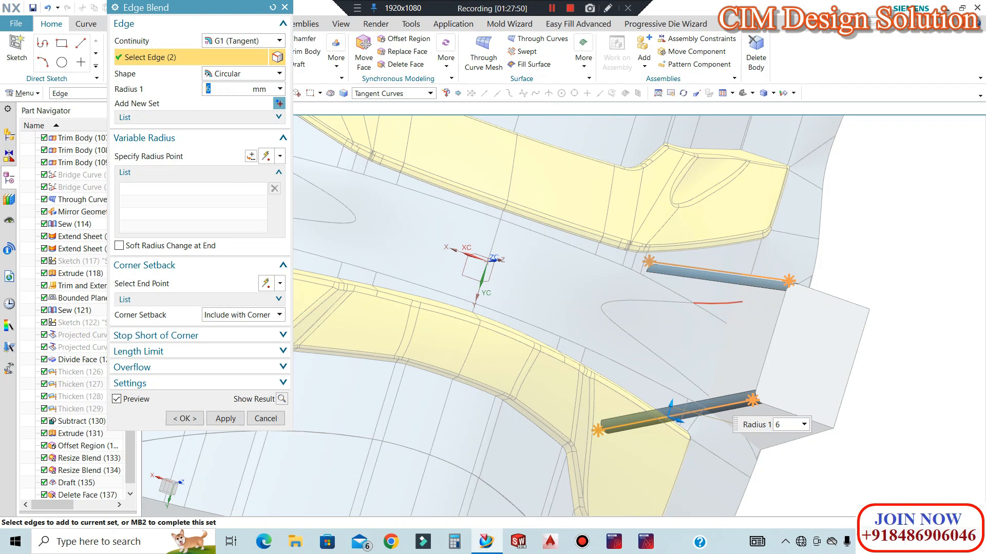
key(Return)
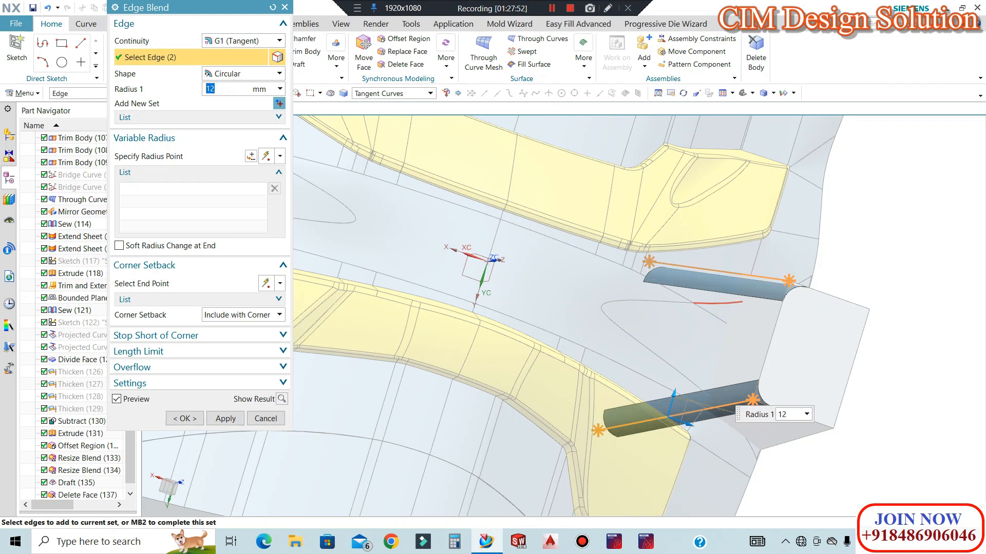
middle_drag(842, 386, 452, 217)
click(452, 216)
click(386, 369)
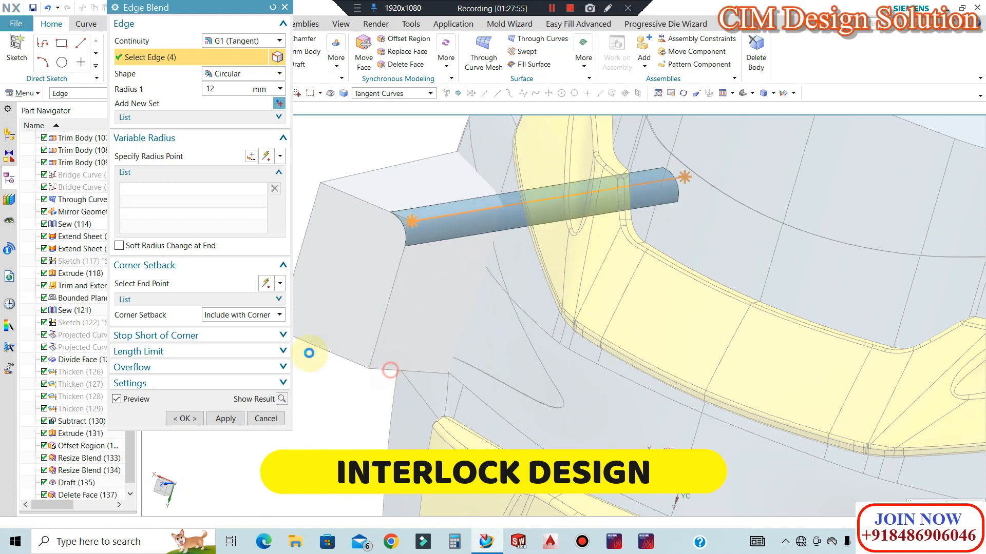
click(179, 421)
scroll(303, 233, down, 3)
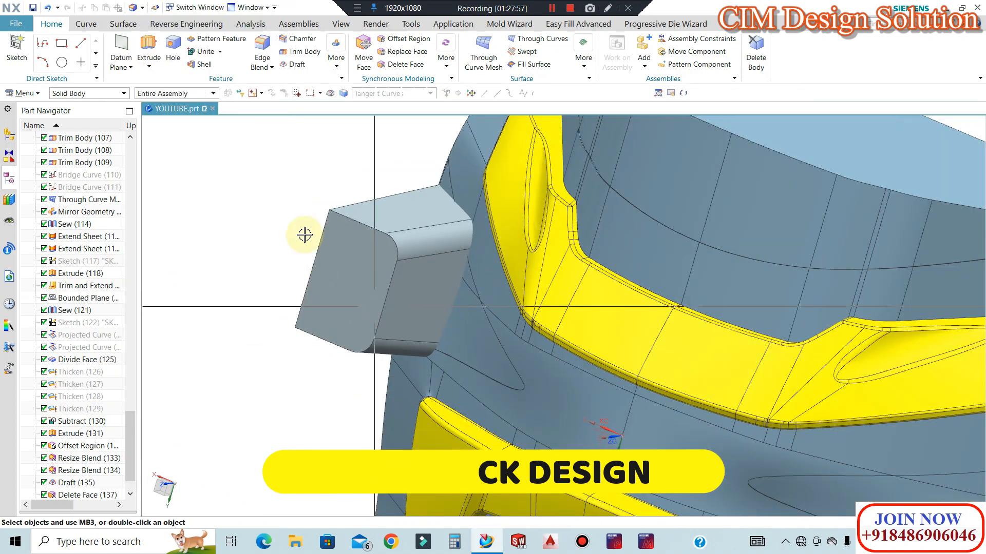
Start a Unite operation for joining the mould block and the side pillars.
key(F8)
middle_drag(278, 251, 485, 240)
key(F8)
middle_drag(403, 302, 389, 249)
click(205, 53)
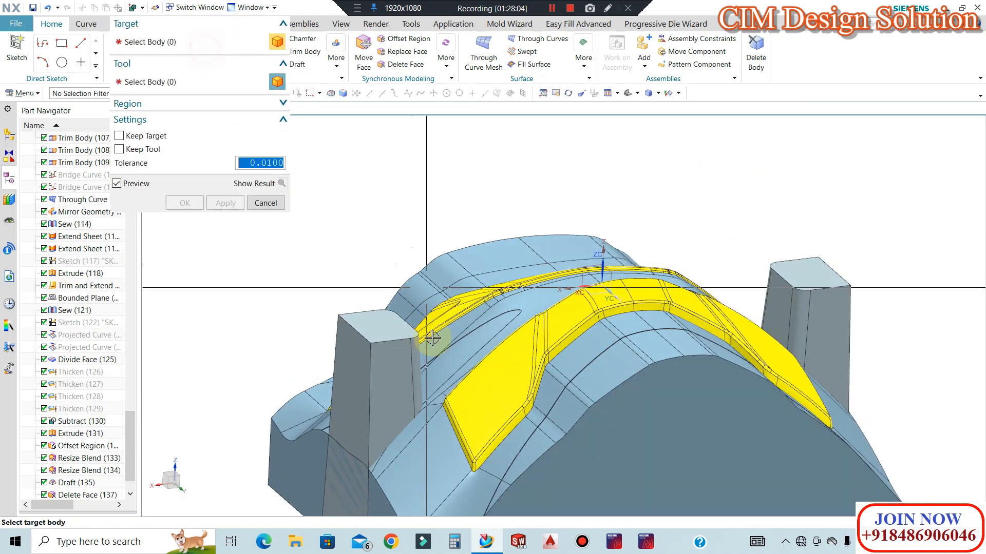
Unite the main core body with the two side posts as tool bodies.
click(515, 347)
click(342, 369)
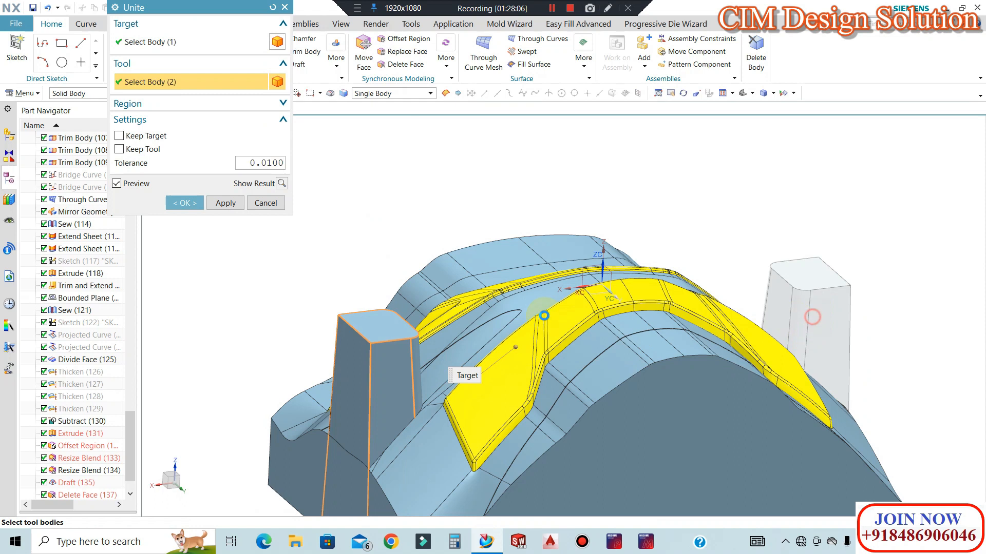
click(186, 203)
middle_drag(347, 303, 426, 349)
key(F8)
middle_drag(501, 332, 407, 345)
scroll(397, 348, up, 8)
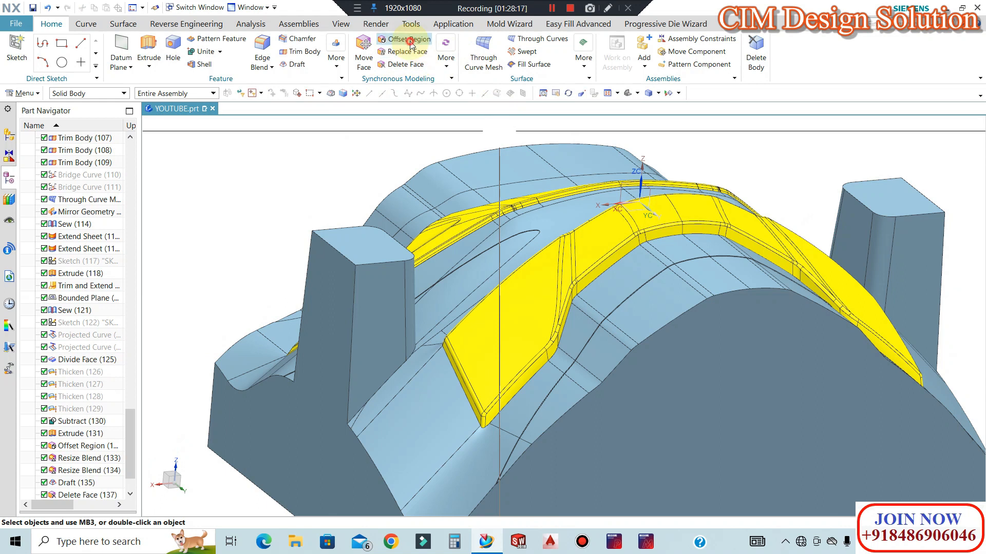
click(409, 40)
click(373, 241)
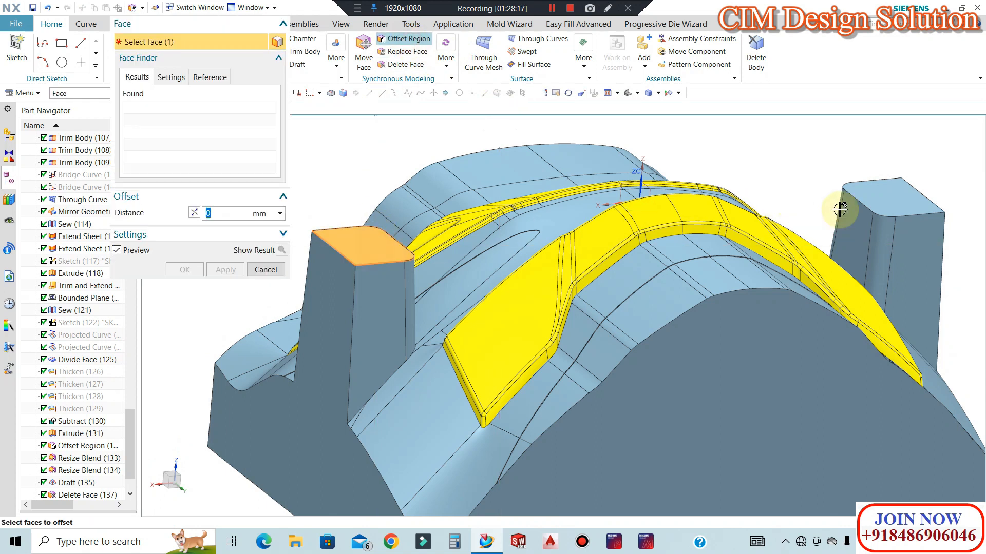
scroll(543, 180, down, 2)
key(Escape)
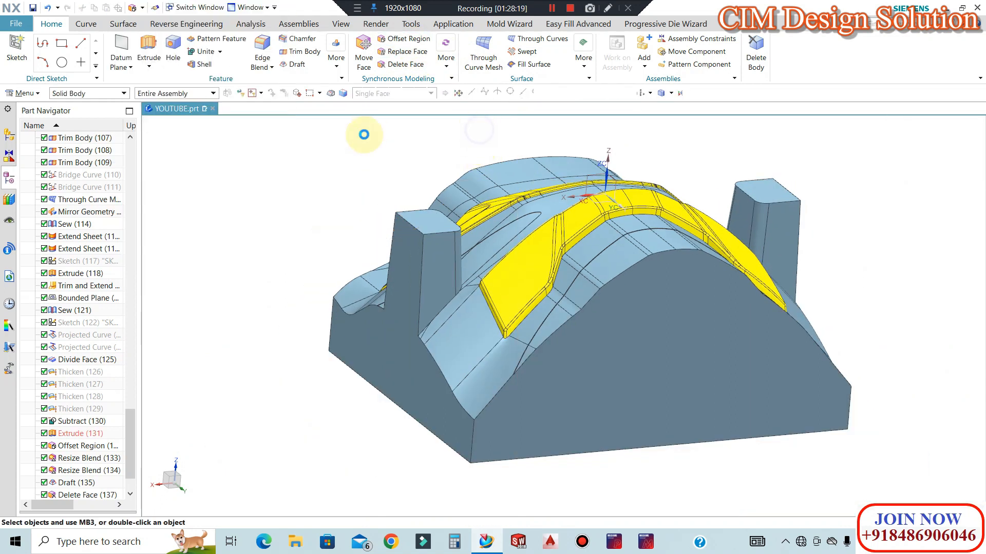
Offset the top faces of both side posts together by a negative distance using Offset Region.
key(F8)
middle_drag(482, 220, 458, 308)
scroll(465, 197, up, 4)
scroll(474, 219, down, 3)
middle_drag(476, 218, 453, 95)
click(401, 38)
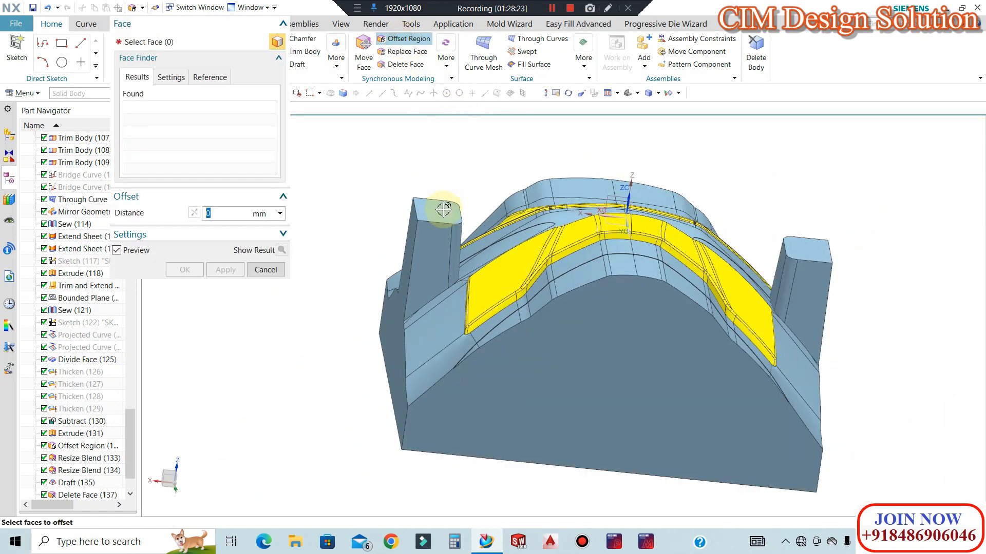
click(443, 210)
click(809, 254)
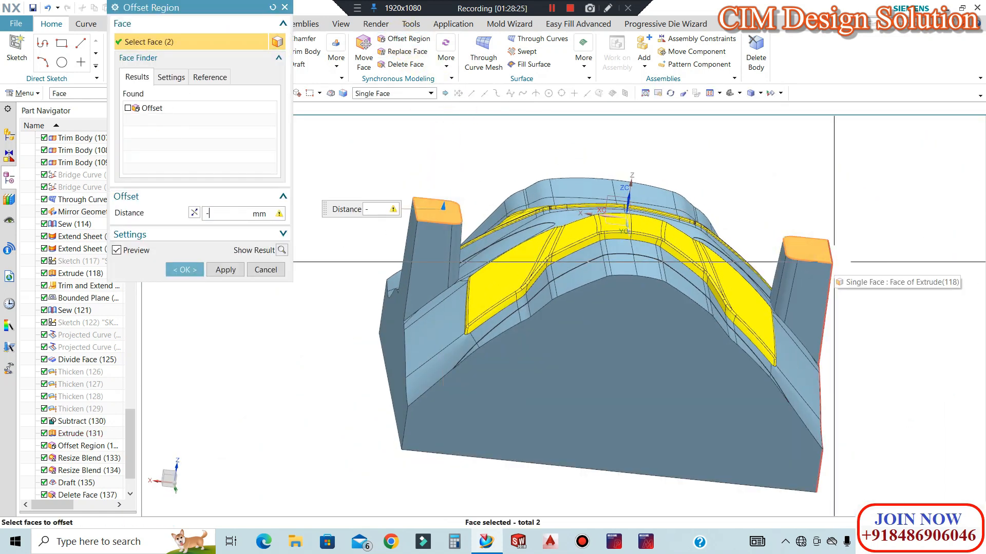
click(188, 270)
Inspect the side posts, their junctions with the core surface and the yellow raised areas from several angles.
middle_drag(386, 269, 374, 288)
scroll(506, 220, up, 5)
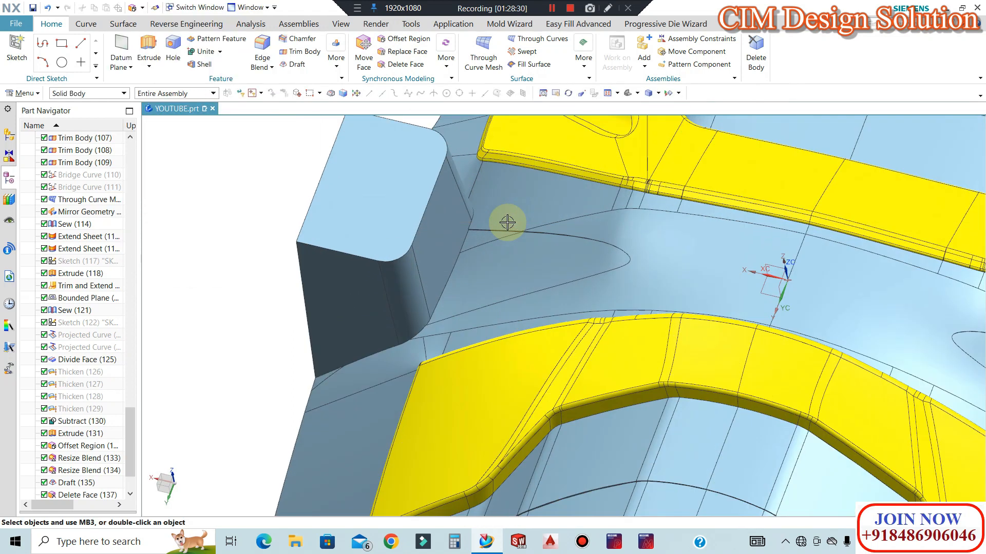
scroll(452, 191, down, 5)
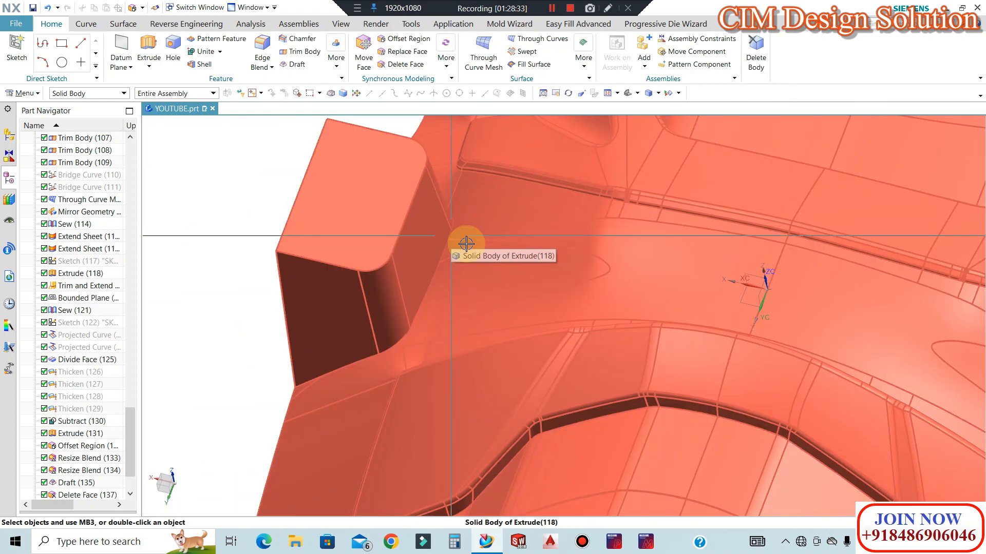
middle_drag(466, 243, 452, 265)
scroll(462, 265, down, 4)
middle_drag(514, 275, 691, 301)
scroll(668, 290, up, 3)
middle_drag(640, 283, 836, 249)
key(F8)
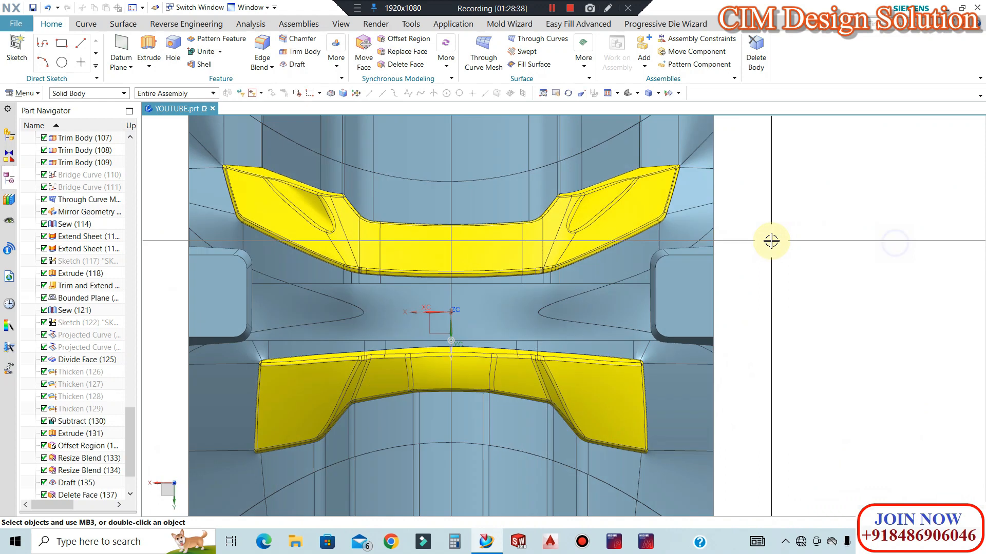
scroll(657, 261, up, 3)
scroll(649, 287, down, 6)
middle_drag(648, 287, 645, 237)
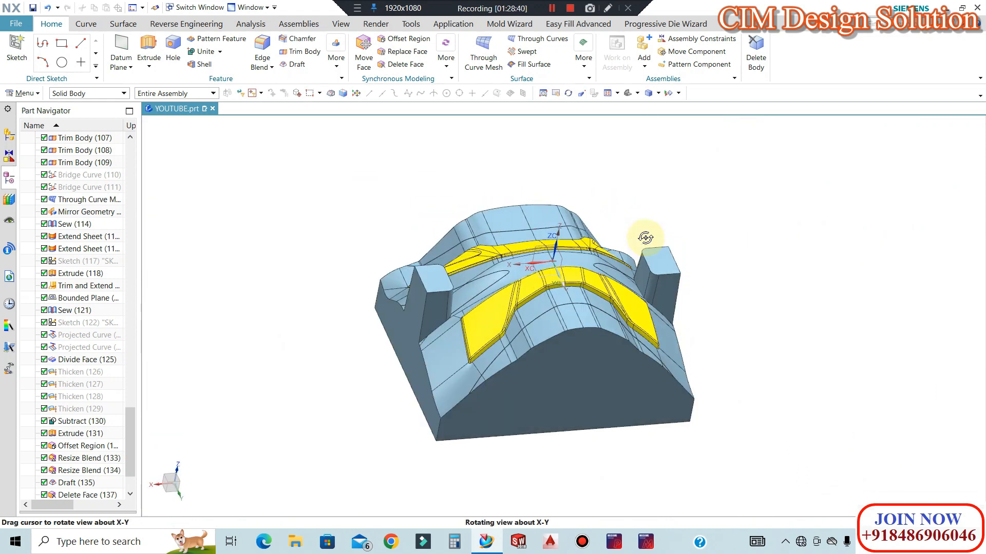
middle_drag(811, 289, 737, 271)
middle_drag(633, 266, 622, 227)
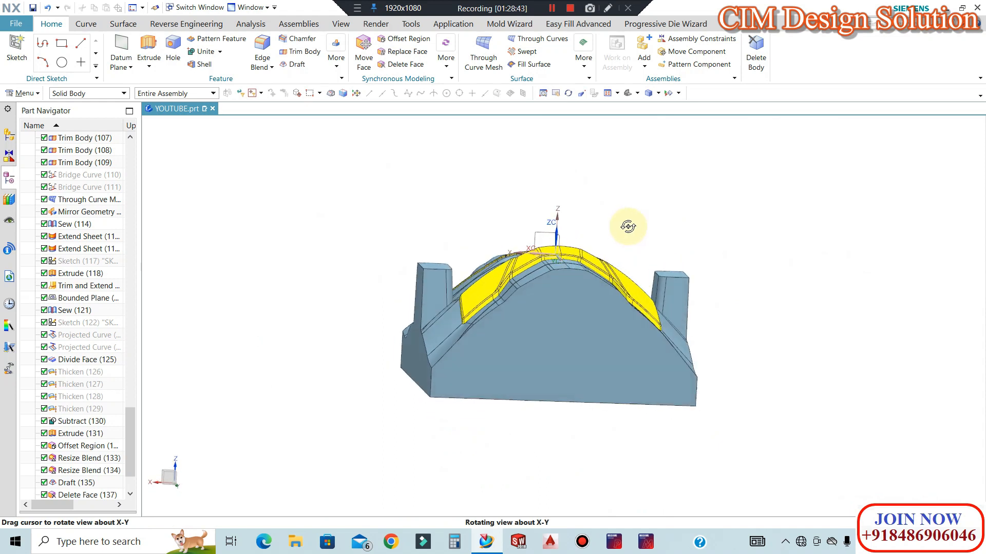
Start an Extrude with a new section sketch on the flat bottom face of the core block.
scroll(460, 272, down, 3)
middle_drag(460, 272, 443, 334)
scroll(442, 331, up, 2)
scroll(464, 248, down, 1)
scroll(467, 248, up, 2)
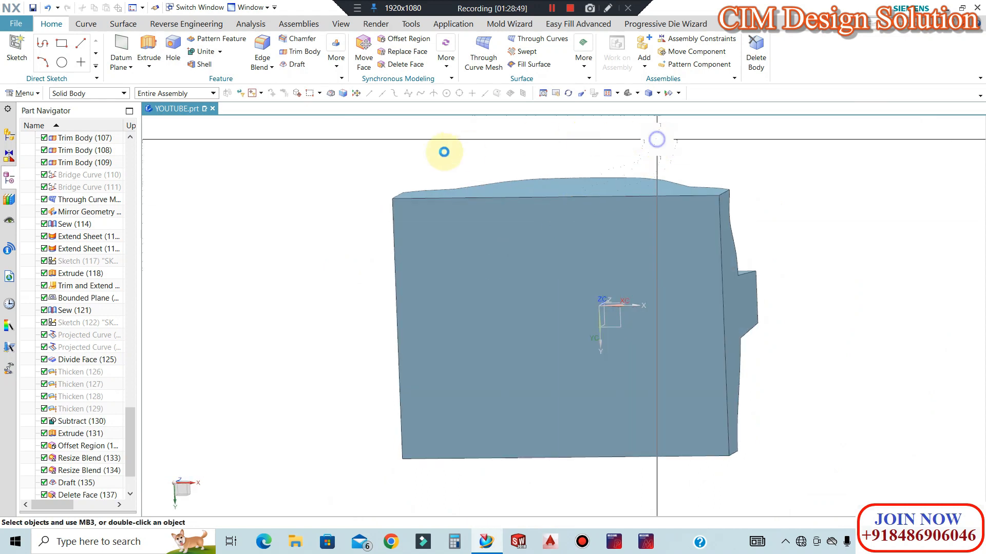
key(F8)
click(147, 46)
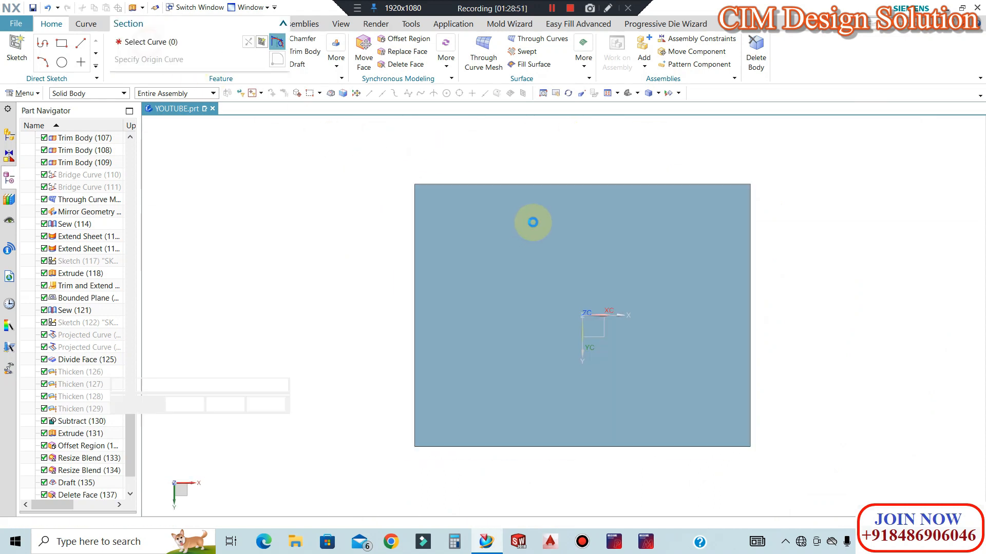
click(694, 191)
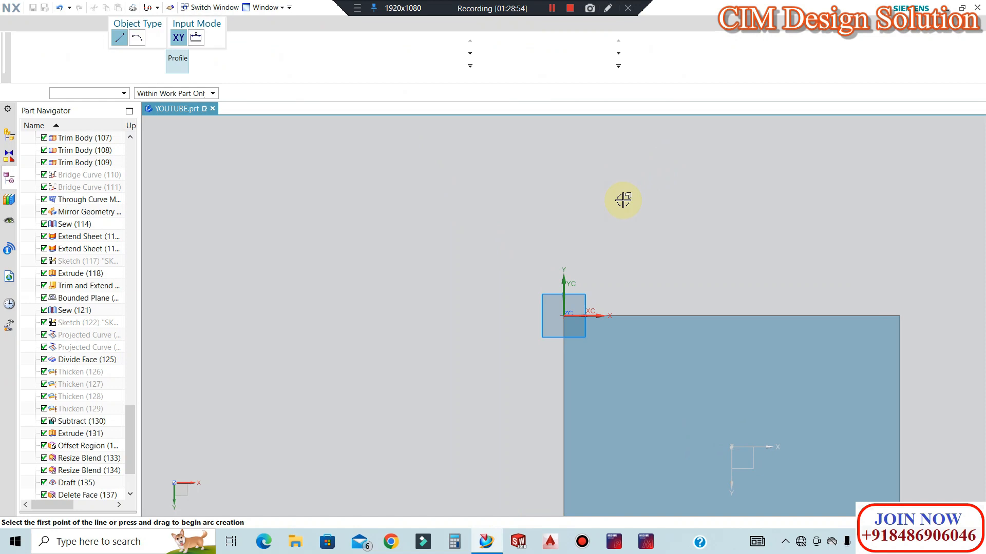
Sketch a rectangle about 47 mm high on the block's outer edge, spanning the central flat between the two vertical edge lines.
middle_drag(611, 205, 515, 212)
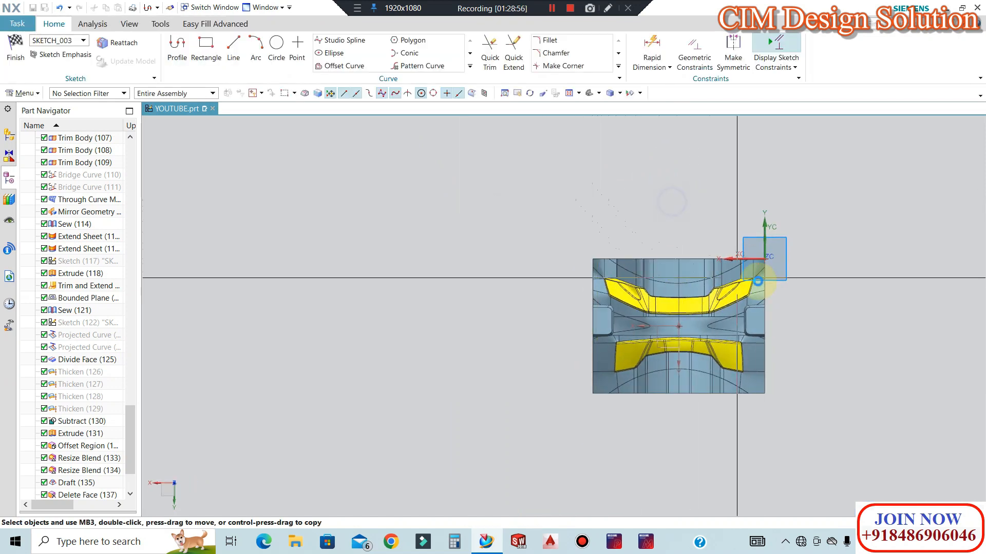
scroll(652, 233, up, 5)
click(447, 224)
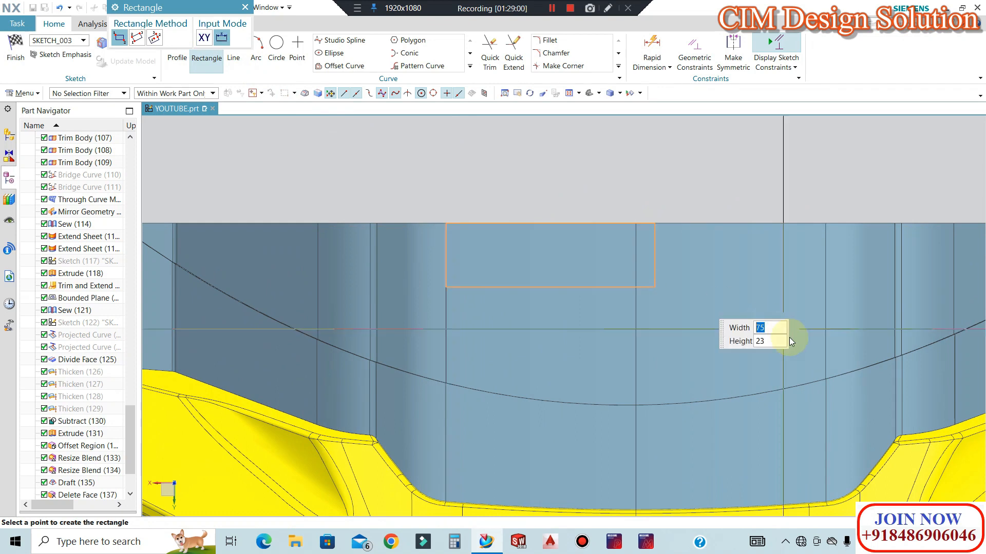
click(770, 324)
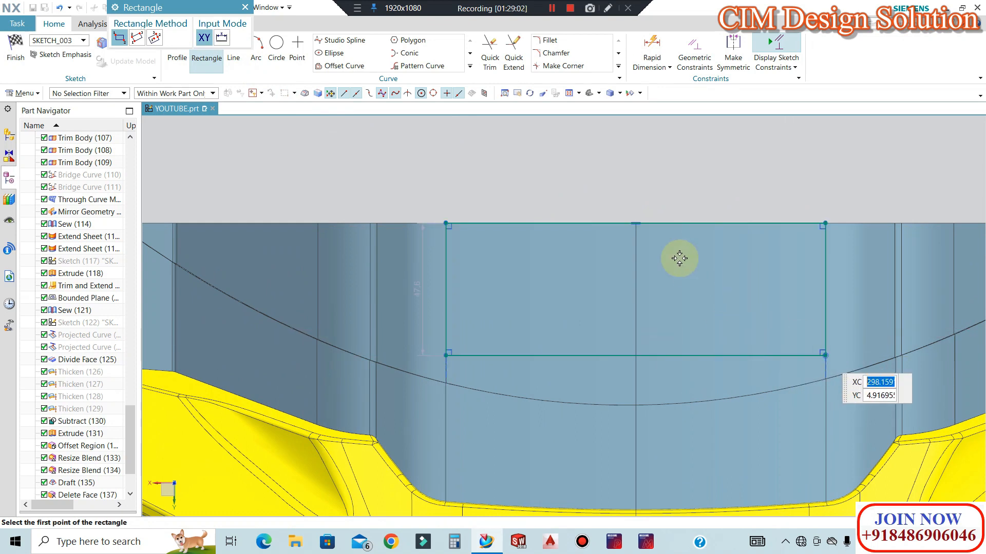
scroll(649, 235, down, 3)
key(Escape)
Set the rectangle's height dimension to 50 mm.
scroll(552, 257, up, 4)
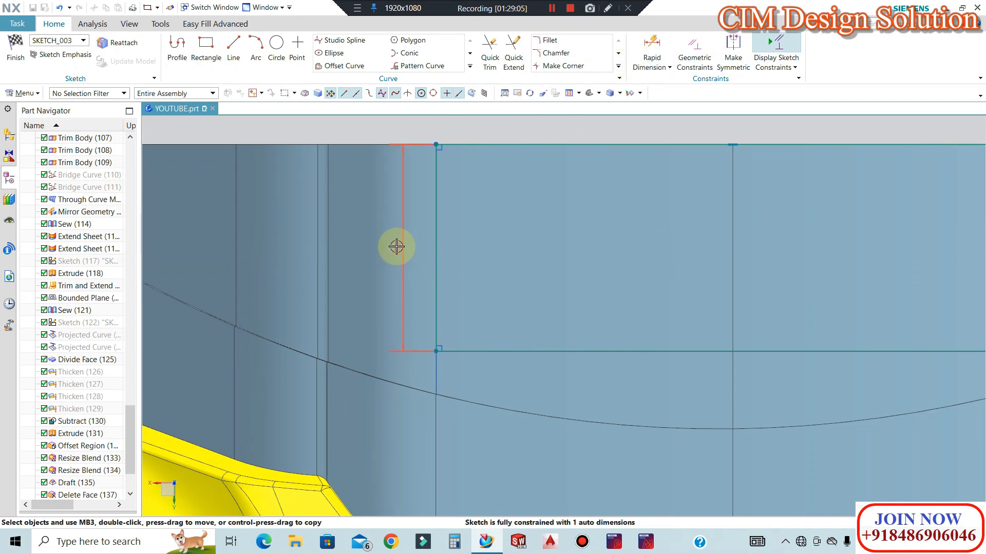
double_click(416, 261)
text(5)
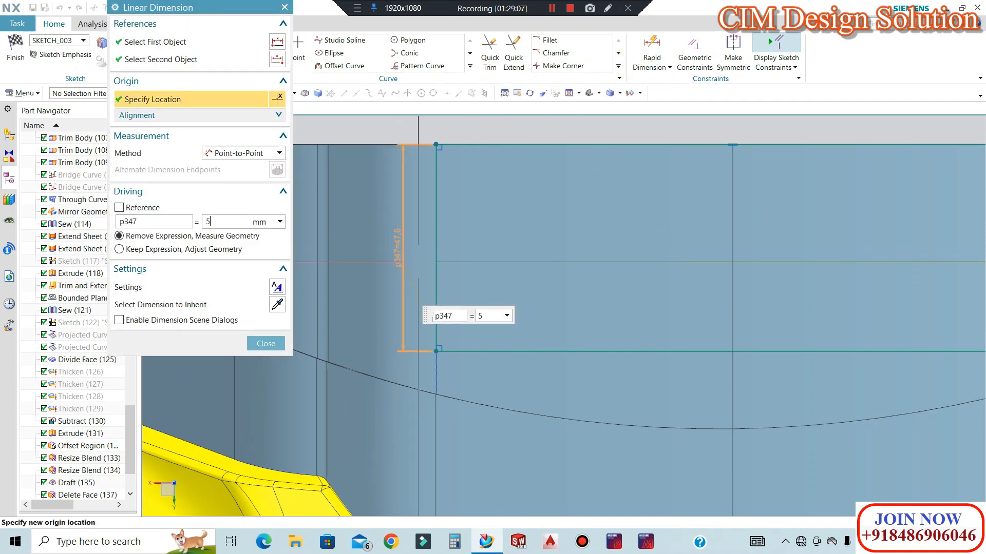
click(266, 344)
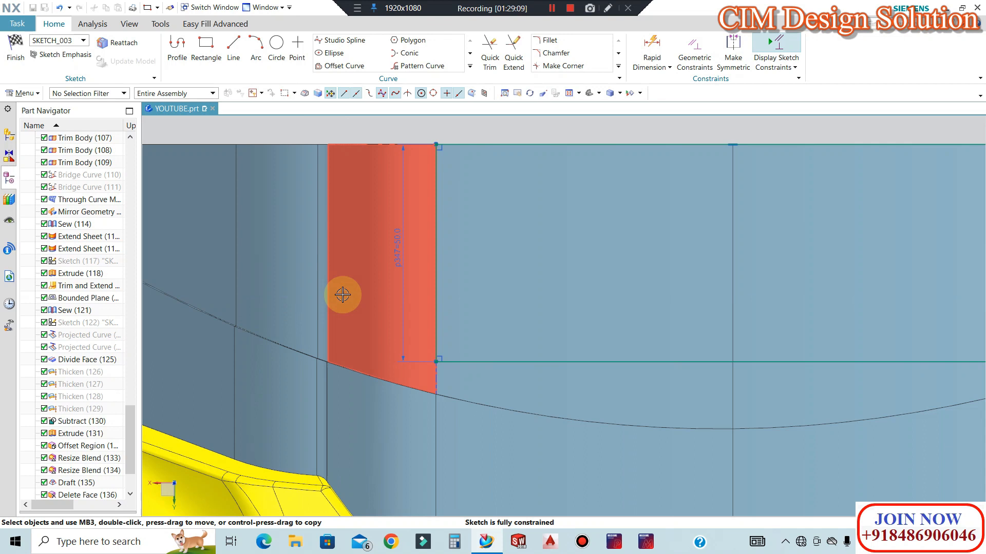
Mirror the rectangle's four curves about the XZ datum plane to the opposite edge and finish the sketch.
scroll(403, 293, down, 3)
scroll(514, 250, down, 2)
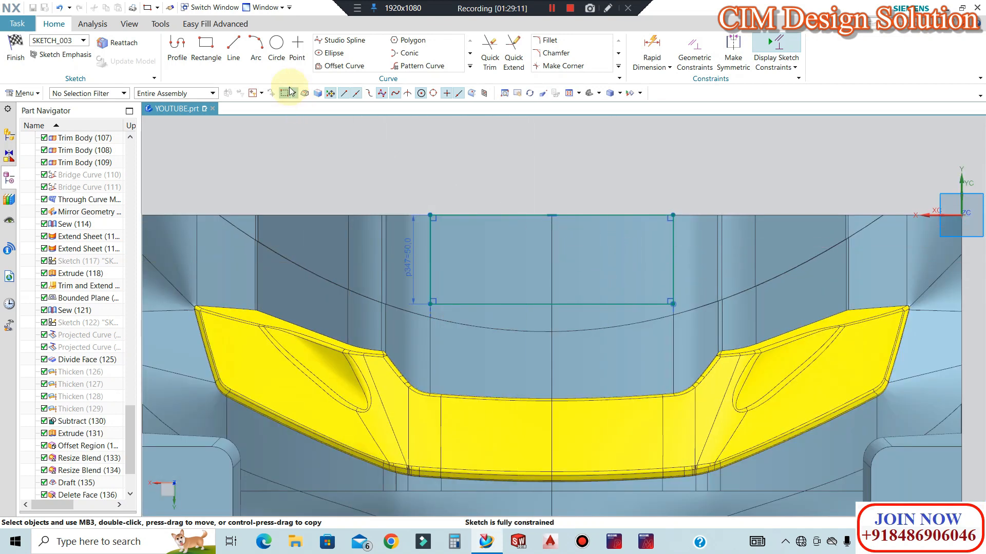
click(623, 72)
click(565, 90)
click(469, 66)
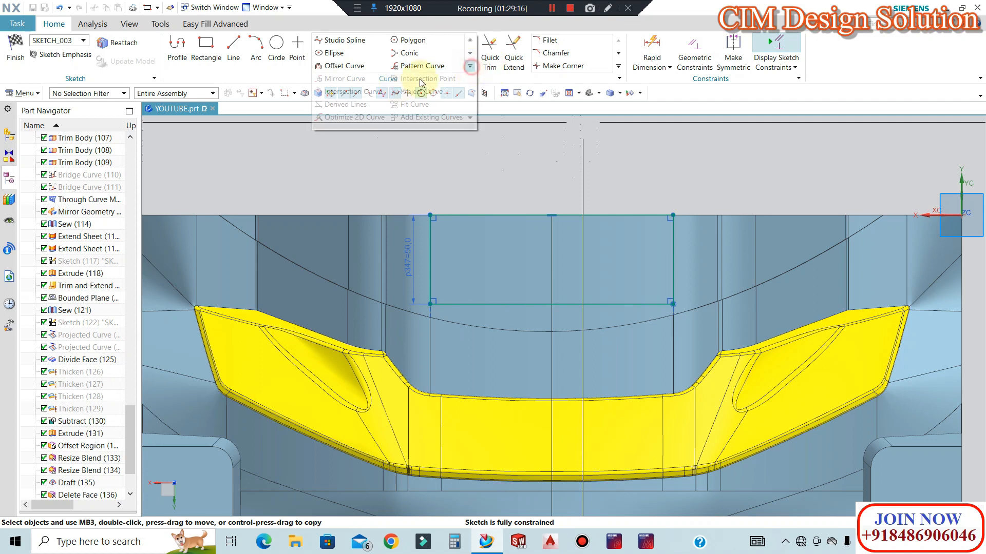
click(341, 83)
click(571, 306)
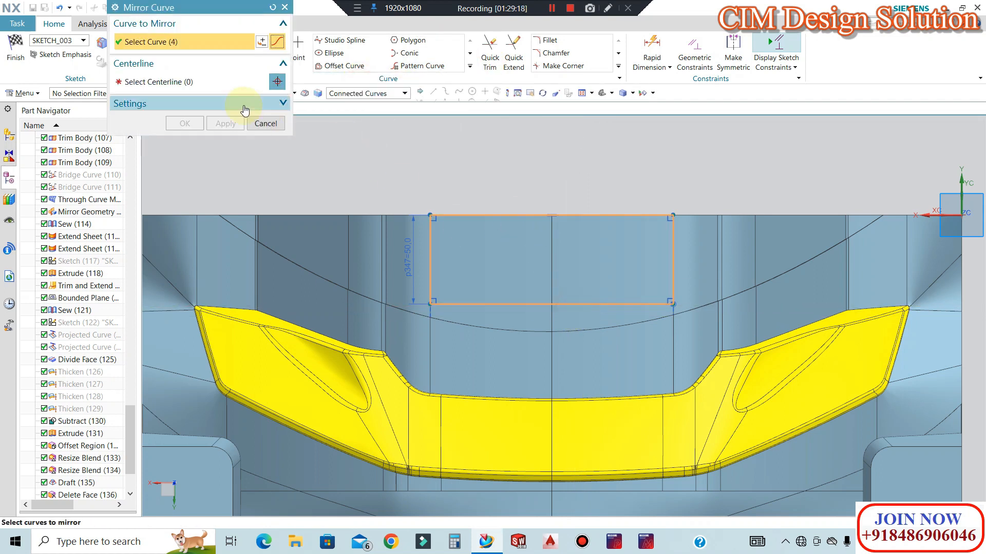
click(187, 80)
scroll(539, 191, down, 4)
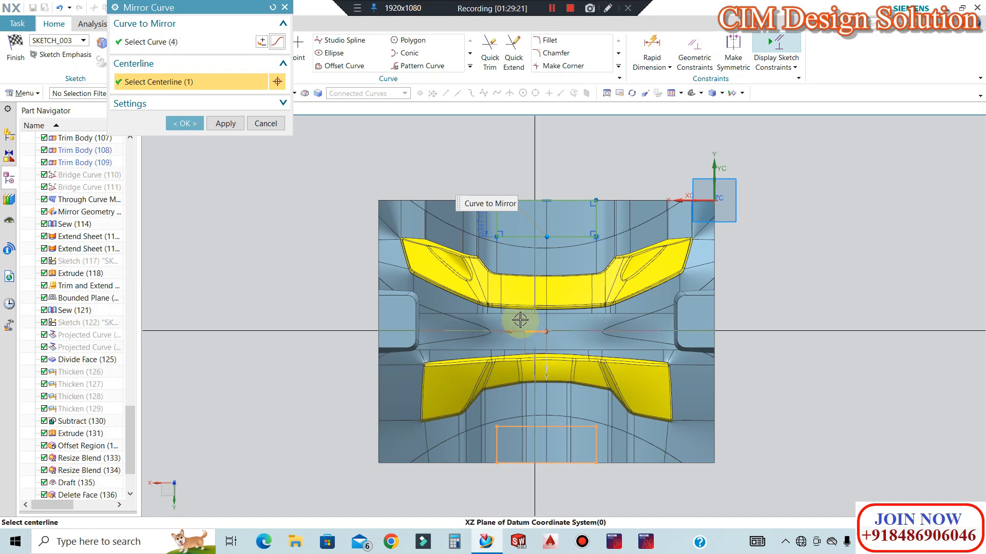
click(184, 123)
middle_drag(641, 288, 703, 289)
key(F8)
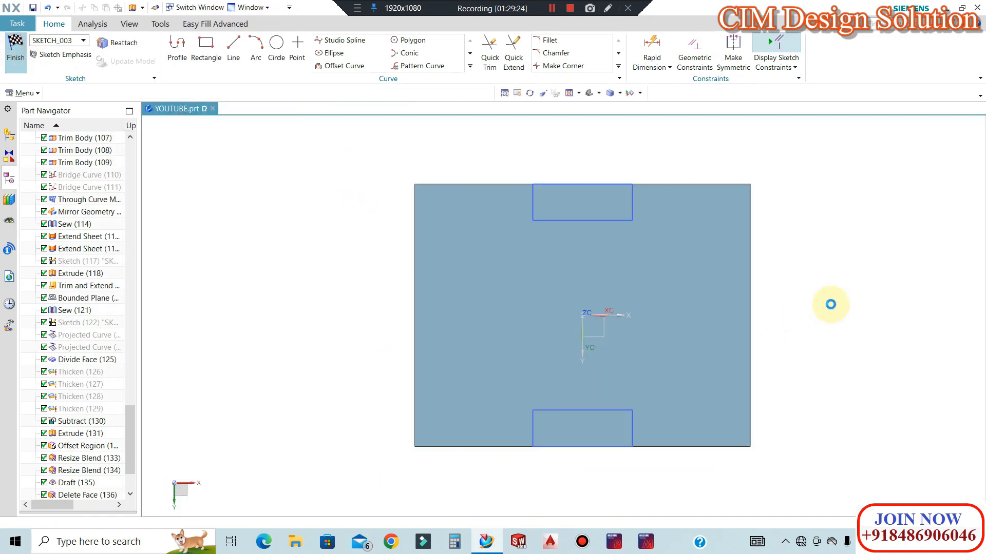
Reverse the extrusion direction of the two rectangles so it runs upward through the core block.
key(x)
mouse_move(862, 308)
middle_down()
mouse_move(884, 373)
mouse_move(908, 387)
mouse_move(897, 411)
mouse_move(842, 421)
middle_up()
key(F8)
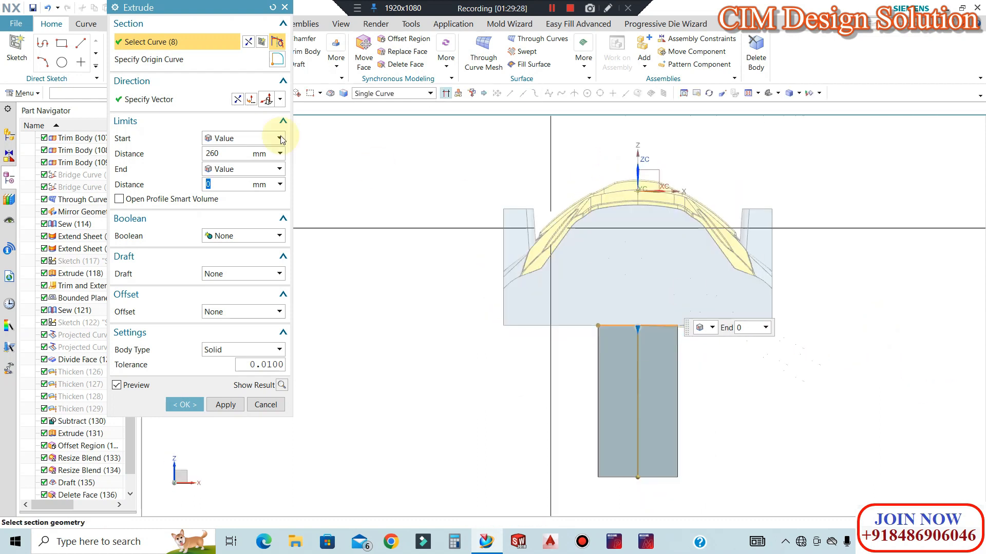
click(237, 99)
Try an Until Extended start limit at one side post's top face with end distances of 200, -200 and 0 mm.
click(237, 139)
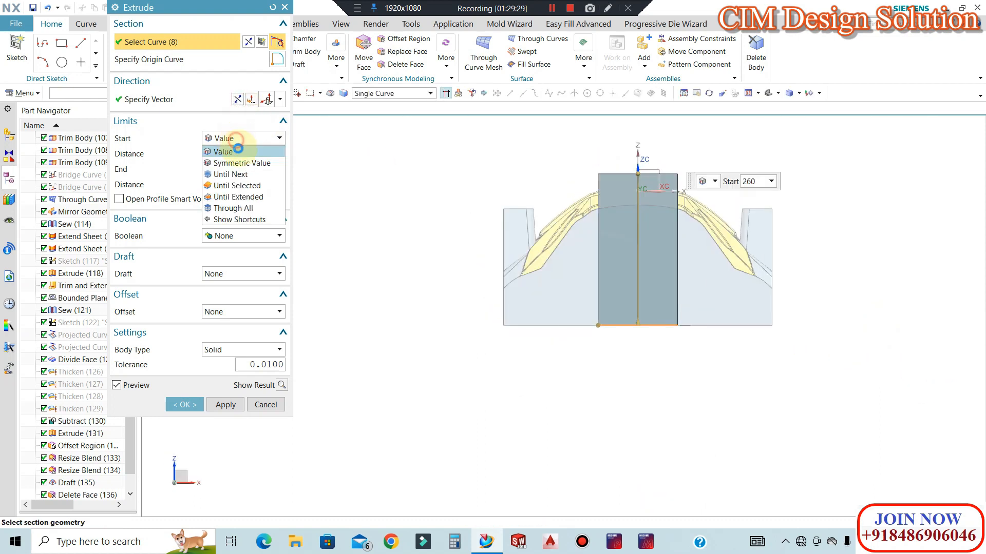
click(240, 198)
middle_drag(433, 190, 462, 220)
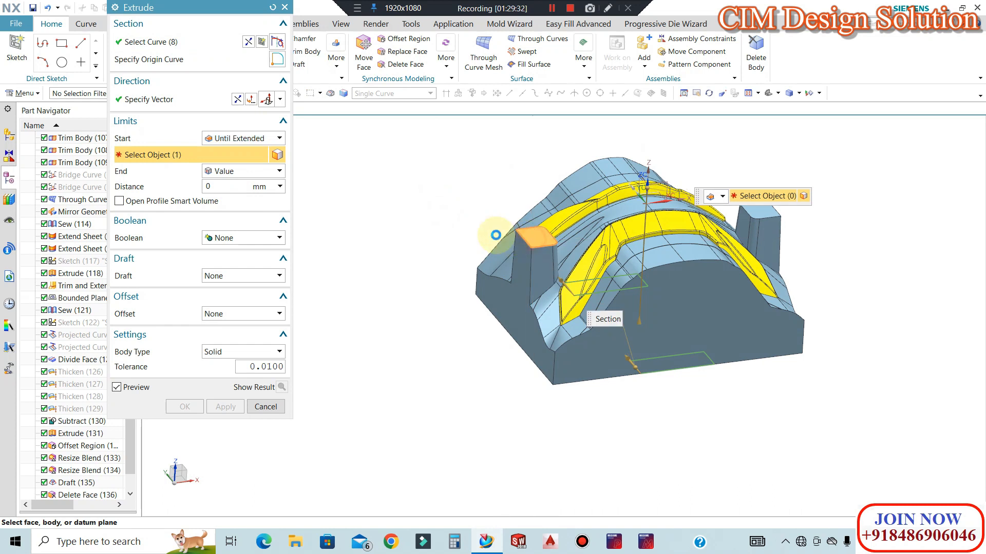
click(505, 236)
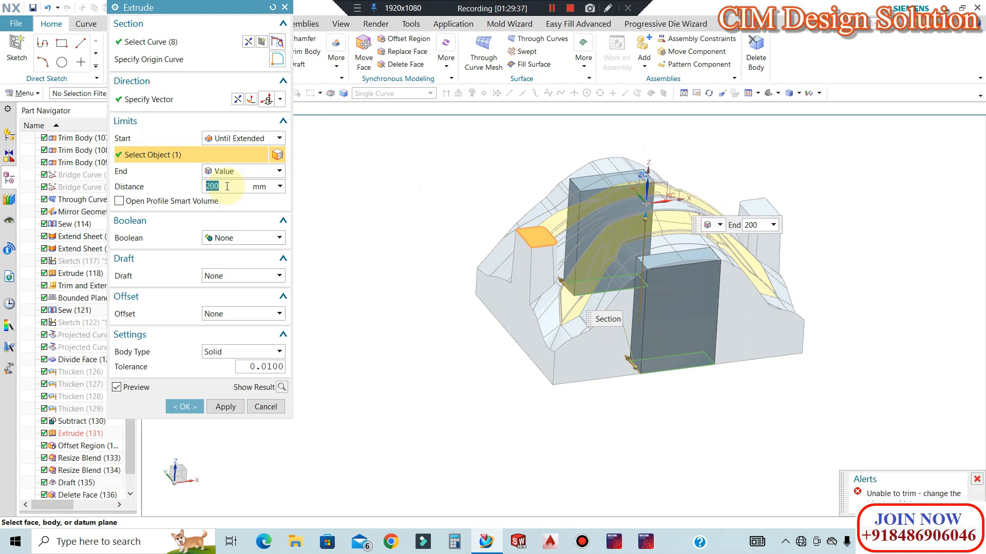
key(Return)
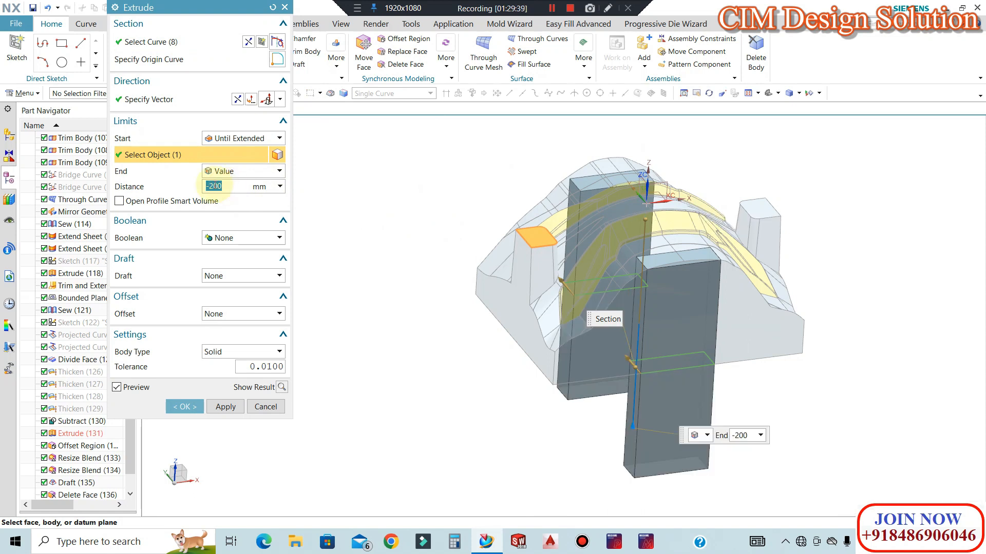
right_drag(431, 173, 369, 170)
click(237, 188)
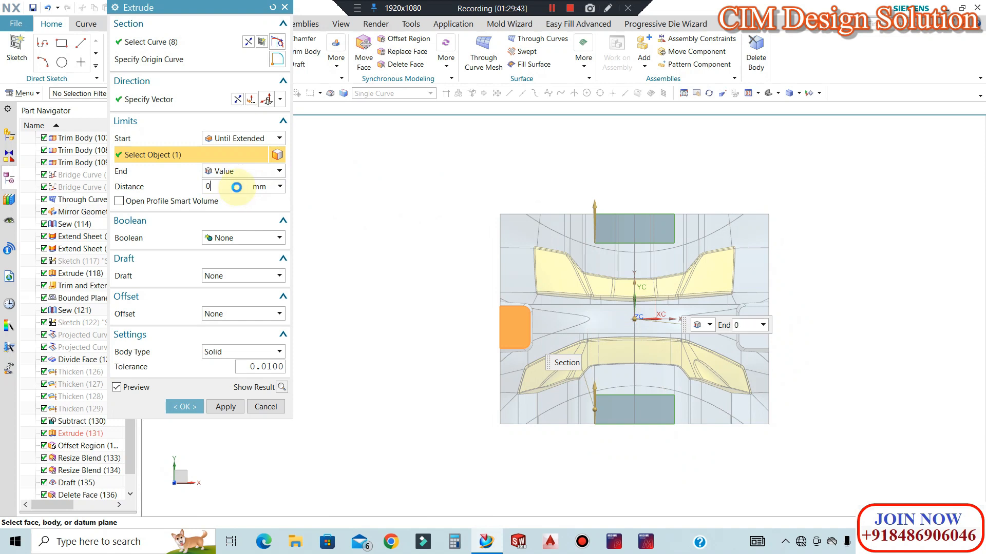
middle_drag(488, 235, 336, 220)
Set the extrusion limits by value, with the start at 200 mm and the end at 400 mm.
click(236, 138)
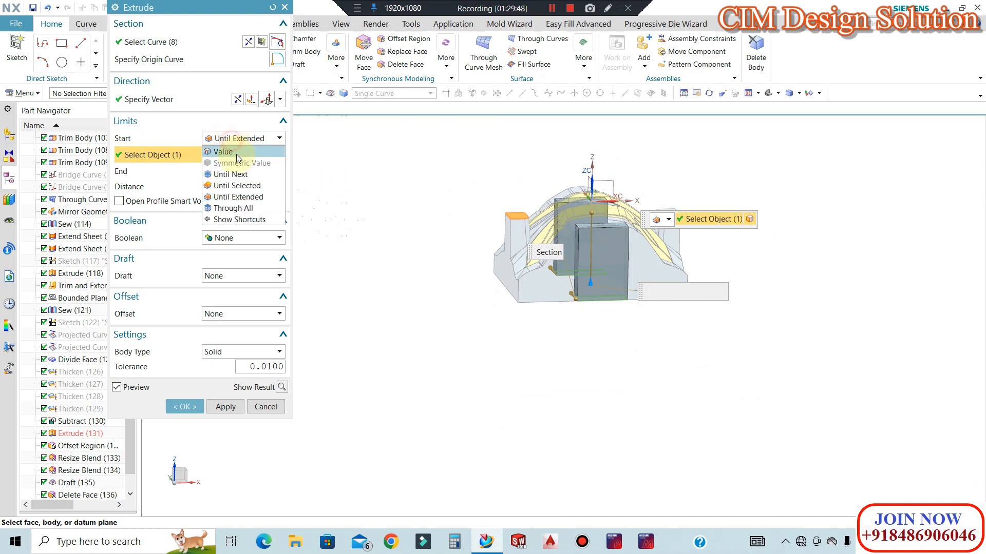
click(202, 158)
click(238, 139)
click(228, 152)
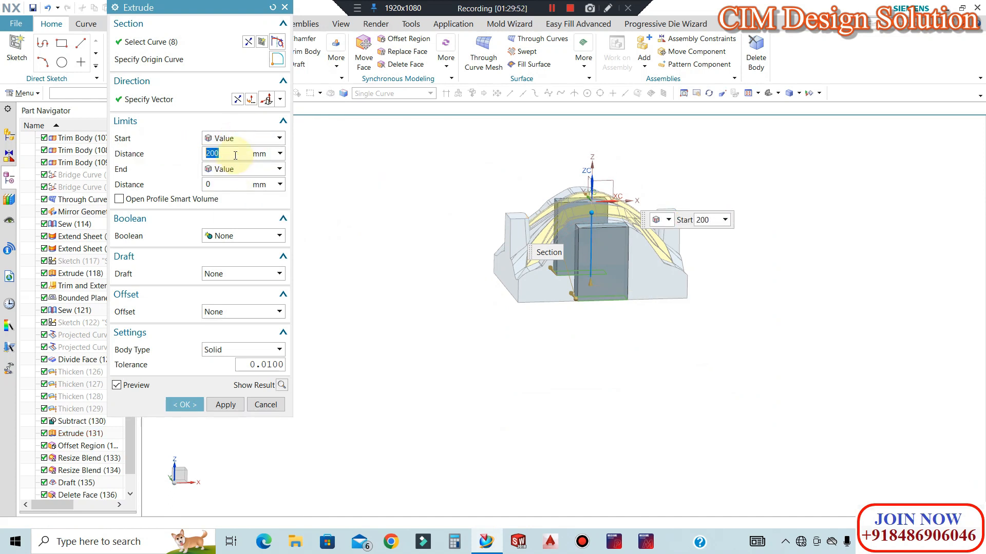
click(236, 183)
text(400)
key(Return)
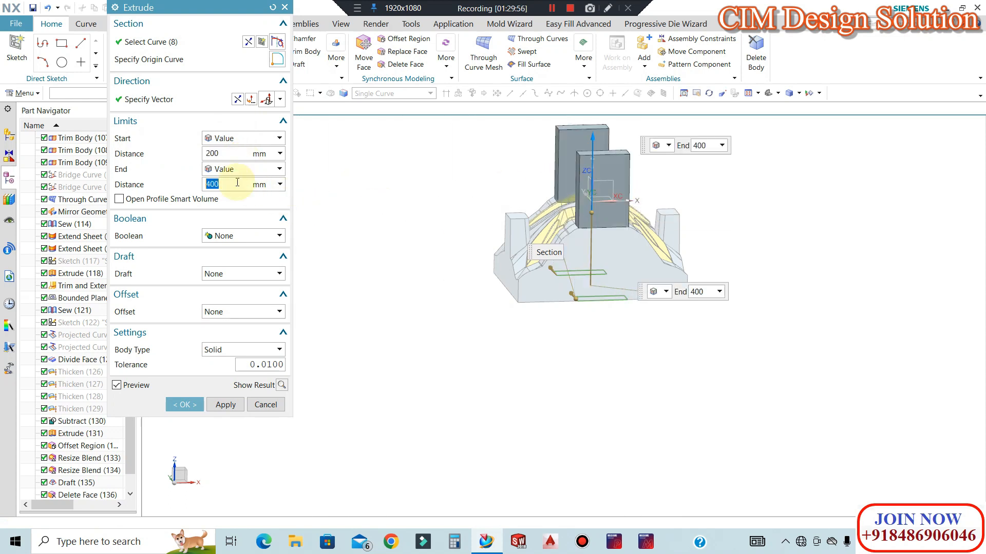
middle_drag(382, 227, 704, 283)
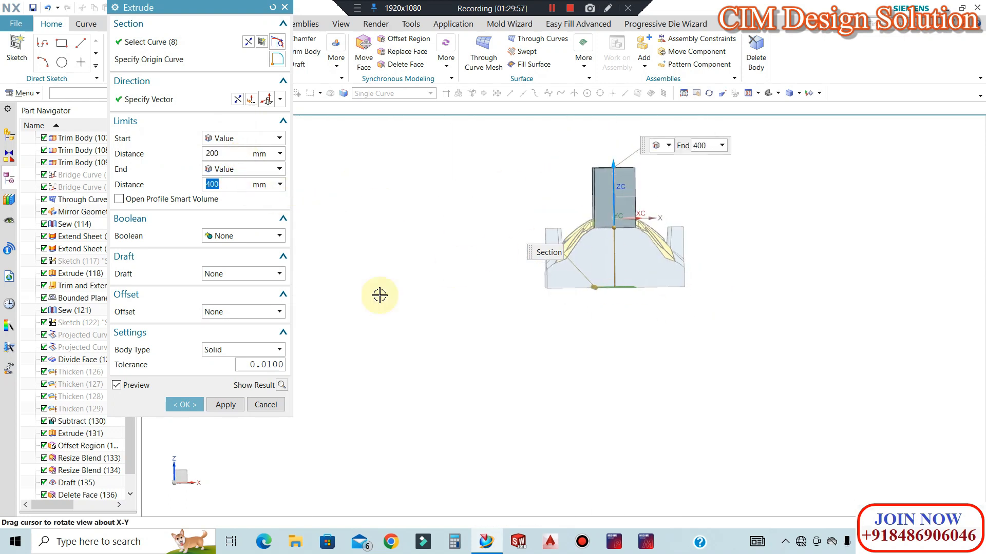
Finish extruding the two rectangles as separate solid blocks and check where one meets the core block's curved top.
click(195, 404)
middle_drag(475, 262, 672, 253)
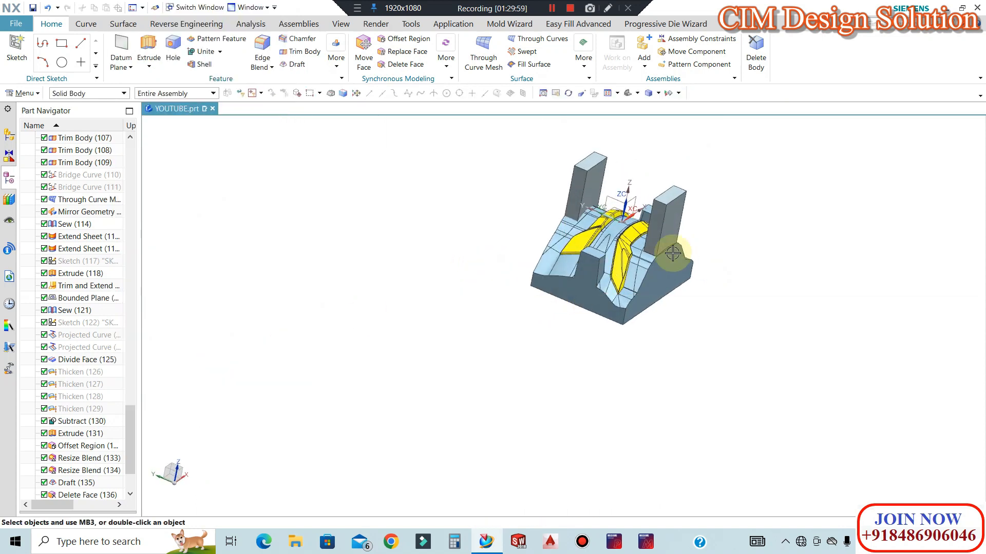
scroll(660, 253, up, 8)
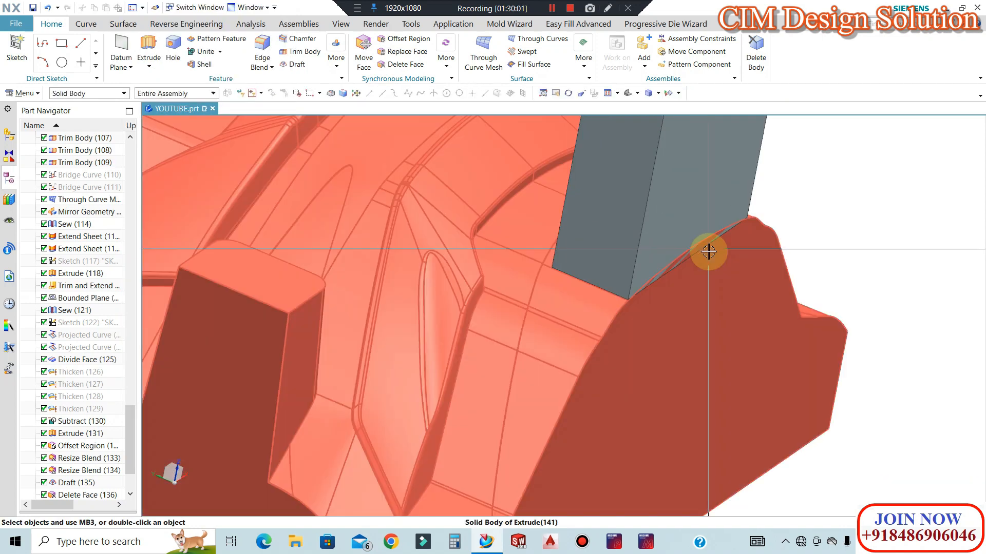
scroll(703, 257, down, 3)
Offset the top faces of both side posts on the core block by -20 mm.
middle_drag(173, 371, 329, 308)
click(402, 40)
click(308, 280)
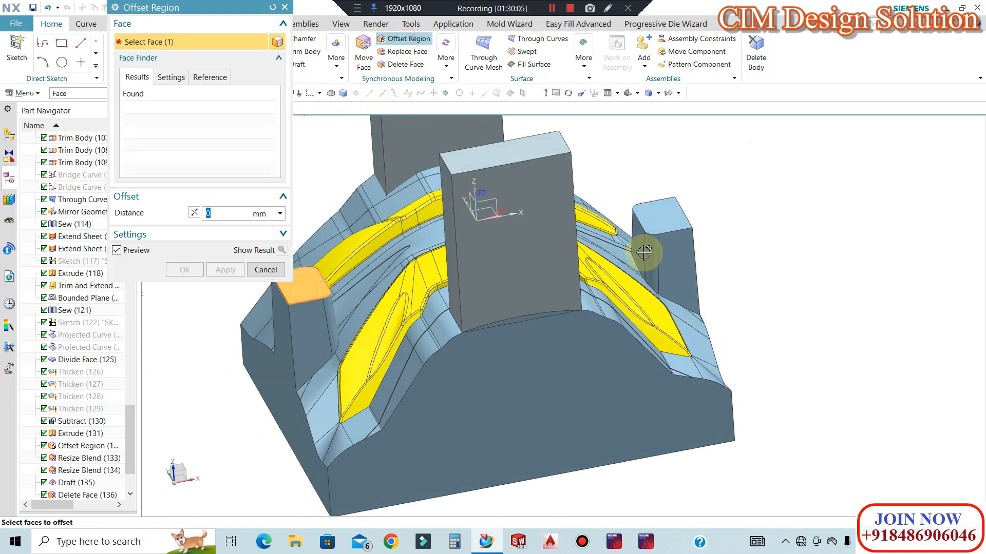
click(660, 215)
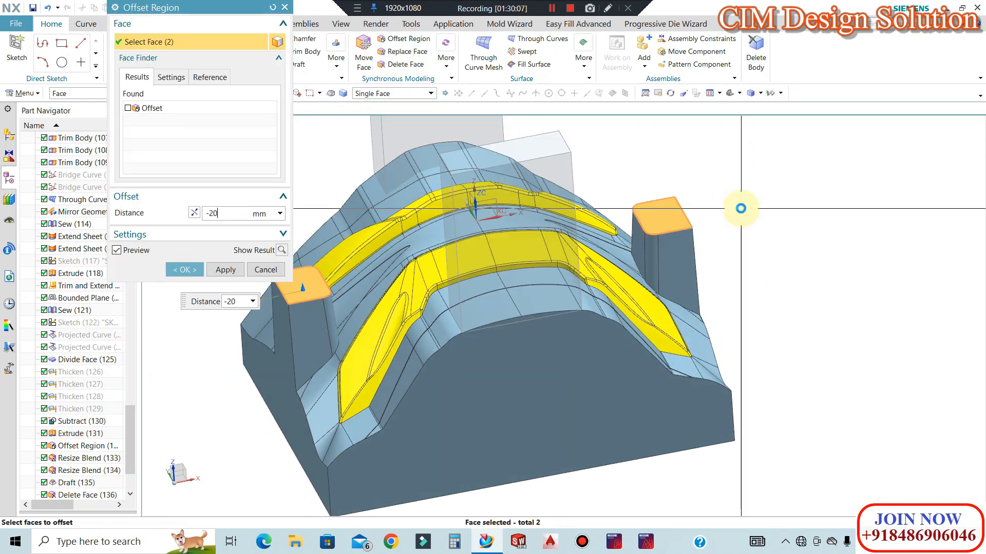
key(Return)
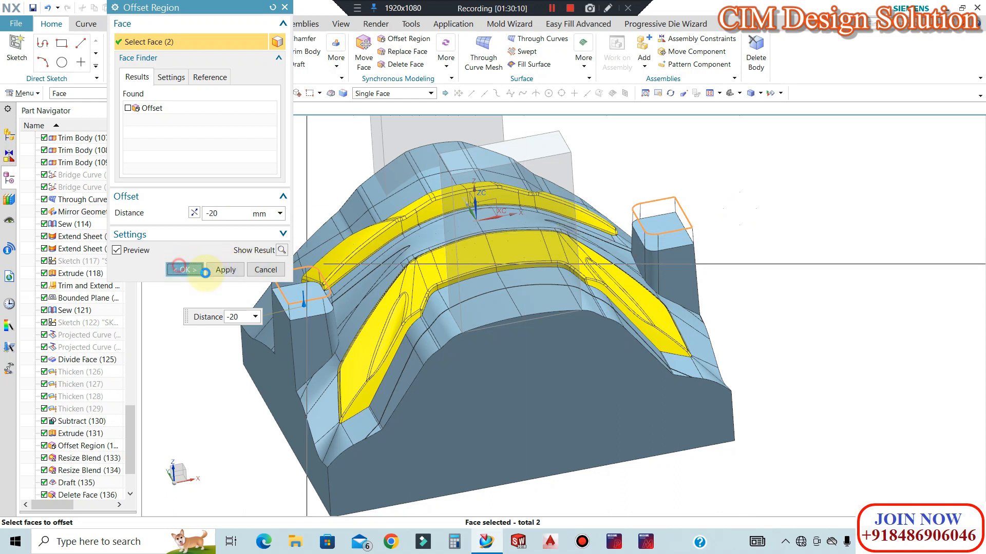
click(178, 266)
Hide the core block, leaving only the two extruded rectangular blocks on display.
middle_drag(405, 253, 492, 280)
scroll(435, 277, up, 2)
scroll(636, 354, down, 4)
click(636, 354)
key(ctrl+b)
Offset the bottom faces of both rectangular blocks by 20 mm.
middle_drag(597, 352, 432, 132)
click(406, 43)
click(509, 285)
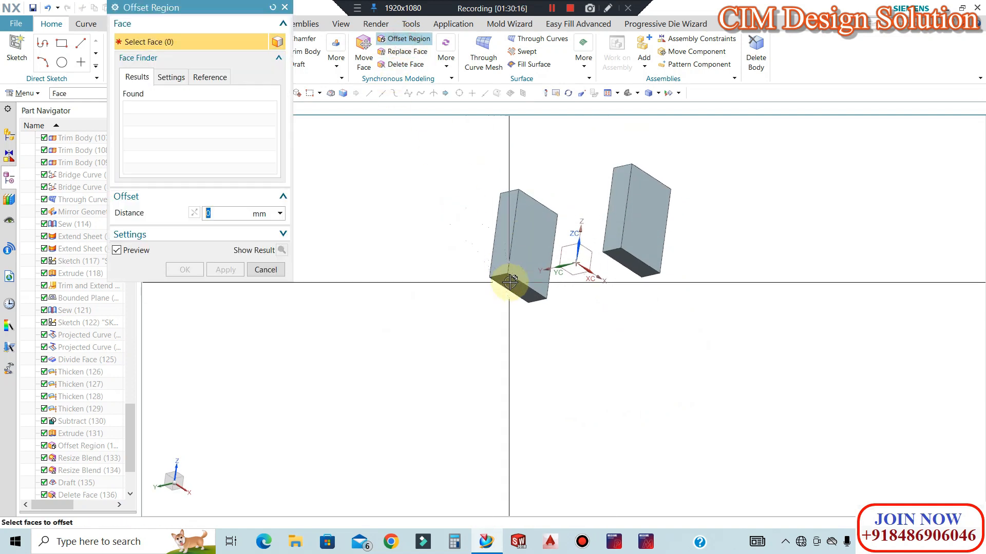
click(641, 272)
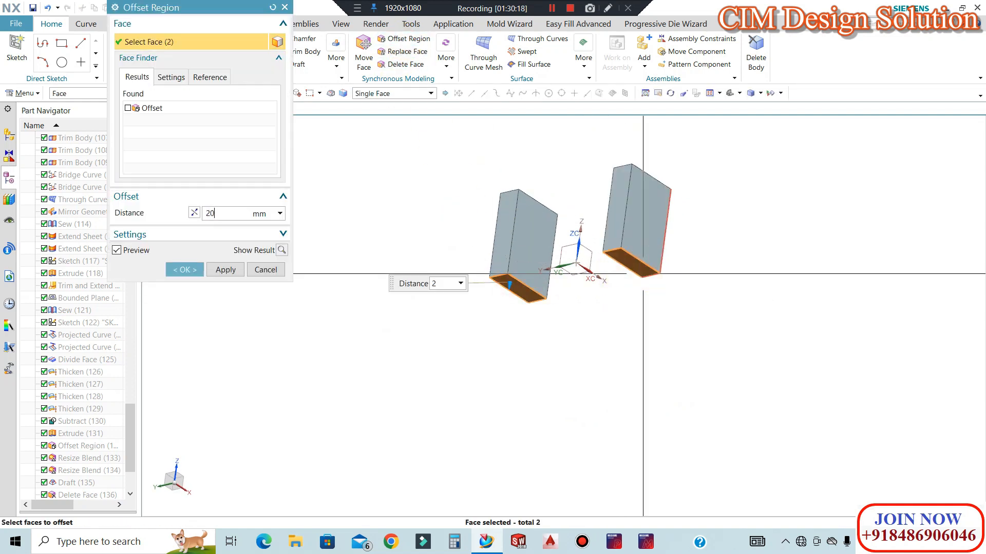
click(191, 270)
Show the hidden core block again and check how far the rectangular blocks' lower ends reach into it.
key(ctrl+shift+k)
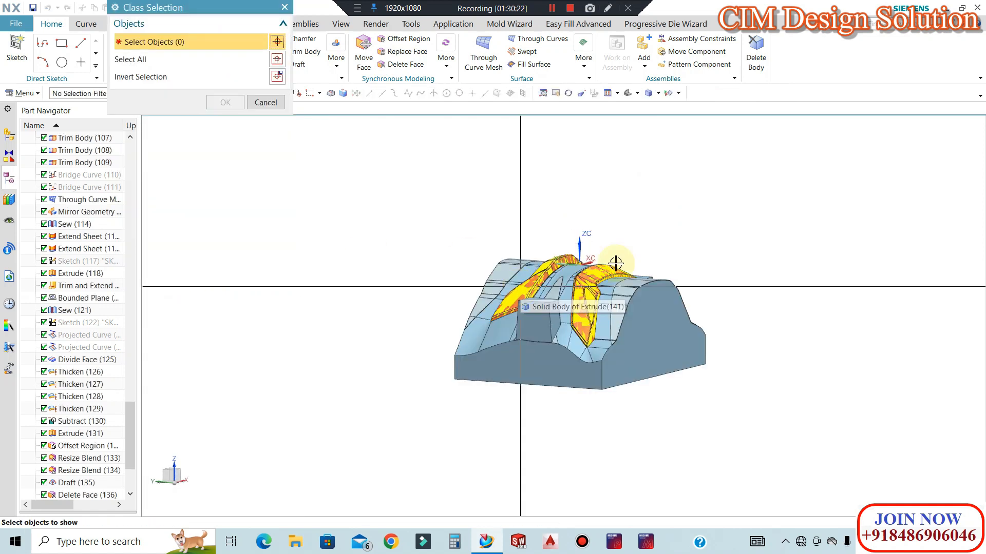
click(516, 368)
middle_click(517, 368)
middle_drag(517, 368, 623, 319)
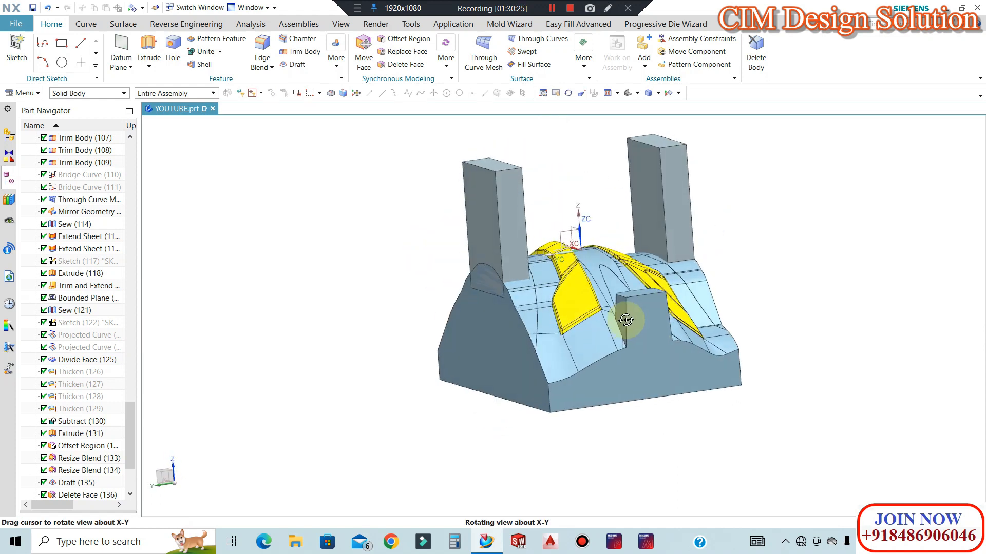
scroll(557, 275, up, 5)
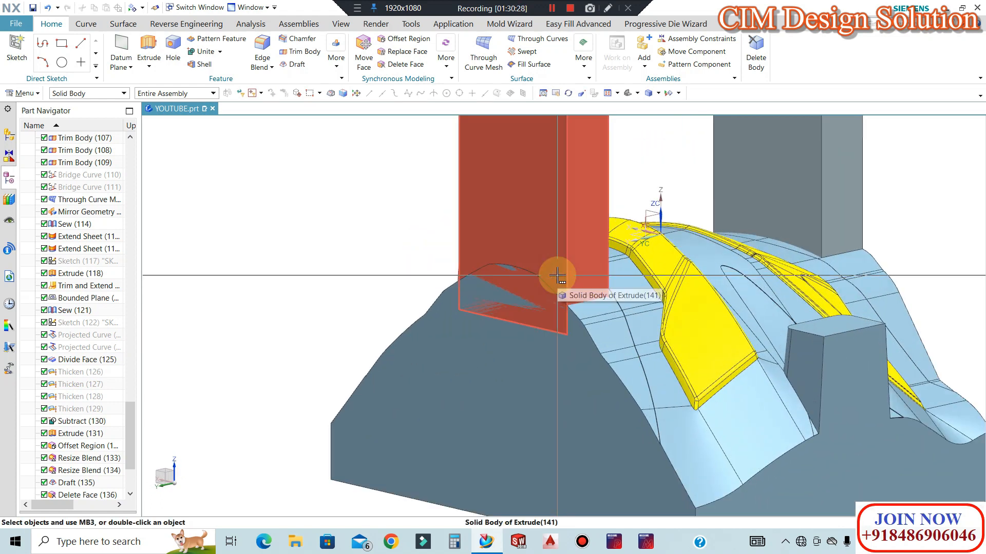
scroll(565, 280, down, 4)
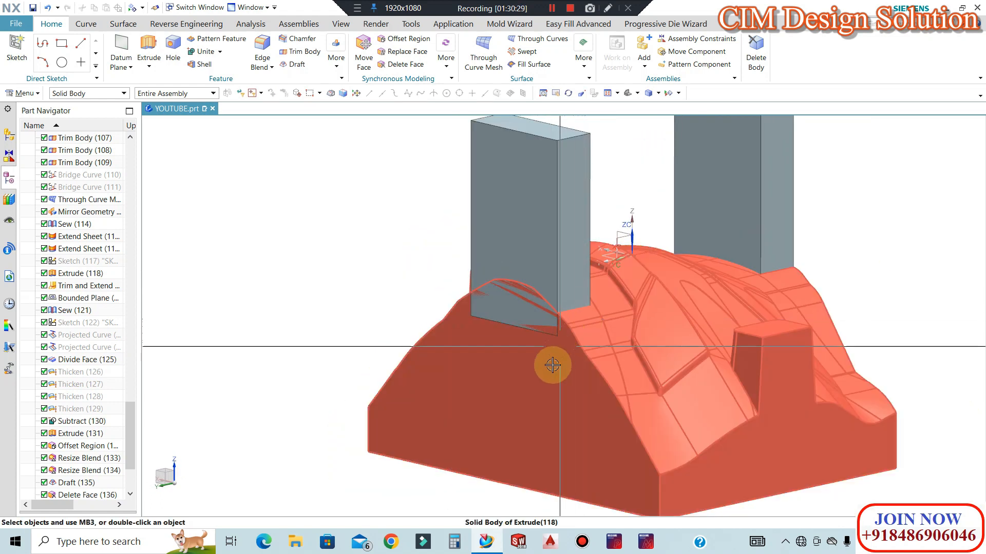
Hide the core block and draft both rectangular blocks by 3° from their inner and end bottom edges, with the draw direction reversed.
click(549, 433)
key(ctrl+b)
middle_drag(537, 385, 466, 325)
click(296, 63)
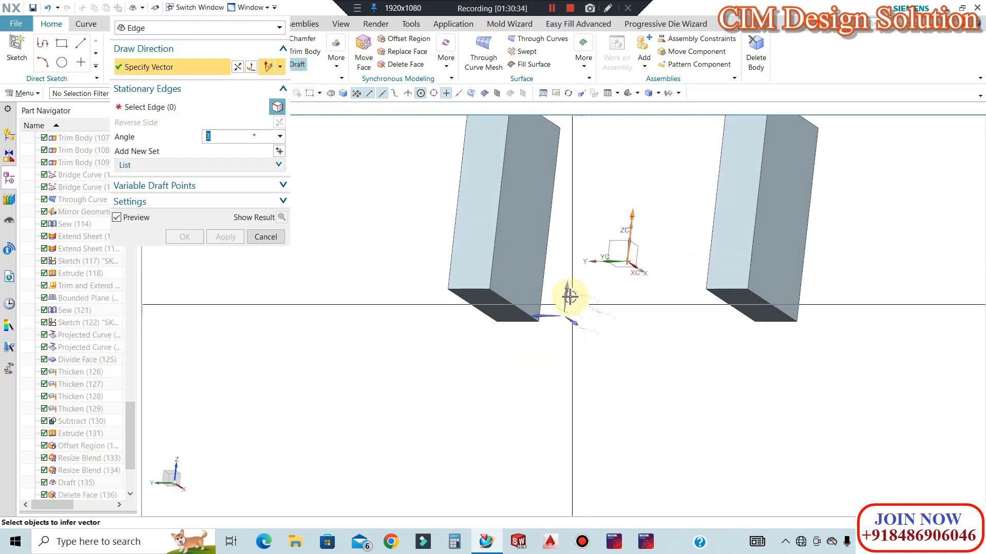
click(528, 304)
click(469, 291)
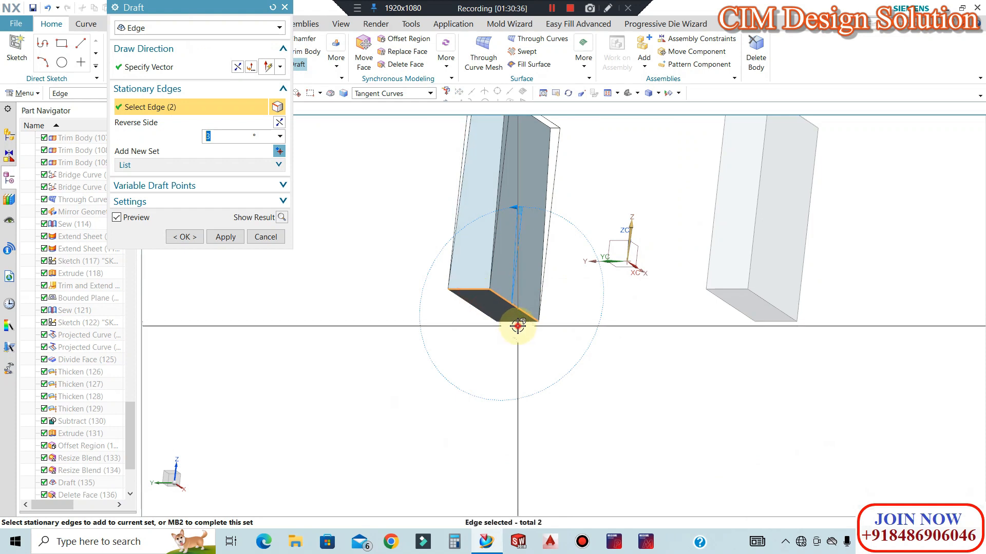
click(238, 69)
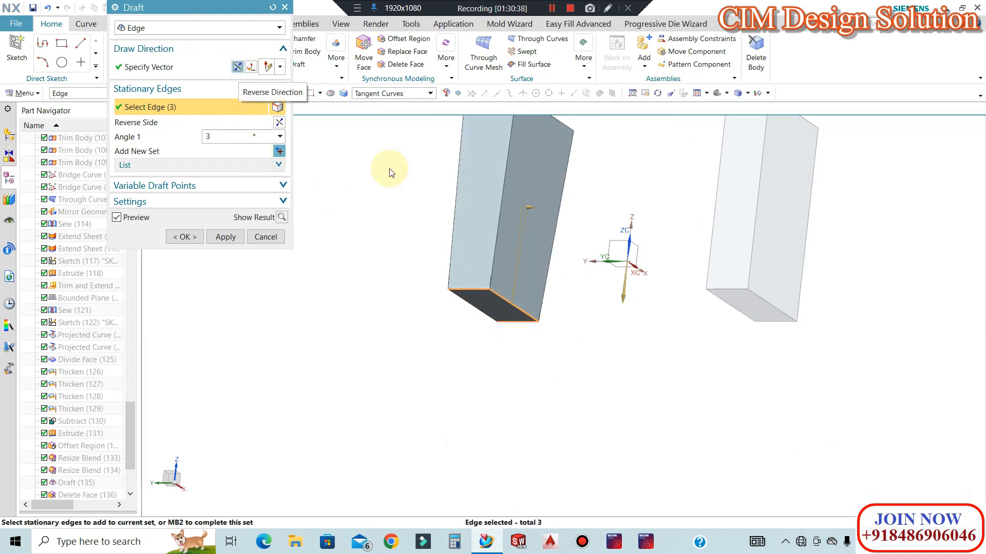
click(726, 302)
click(764, 325)
click(182, 238)
Bring the hidden core block back on display together with the two drafted blocks.
middle_drag(446, 277, 524, 317)
key(ctrl+shift+k)
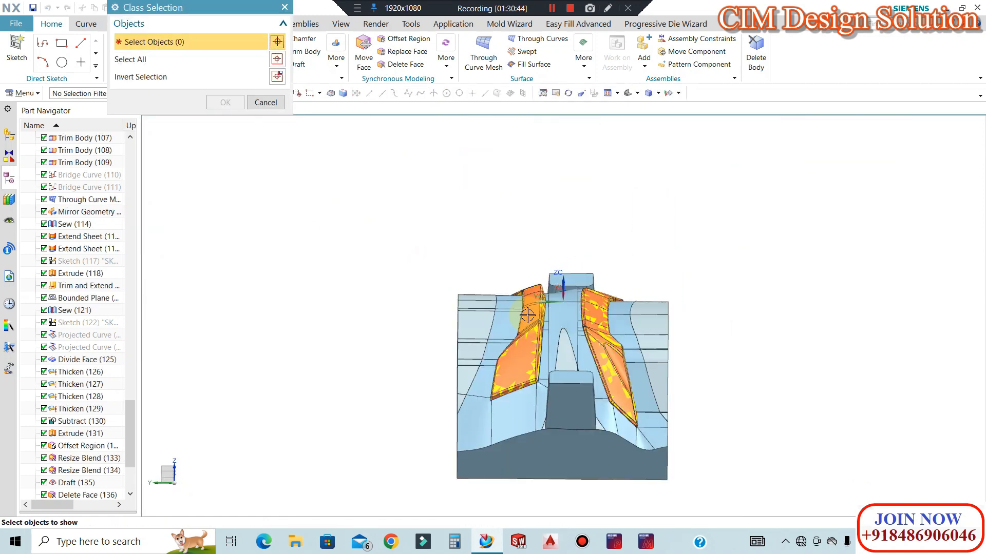
click(513, 313)
middle_click(510, 309)
middle_drag(508, 300, 536, 305)
scroll(541, 302, down, 1)
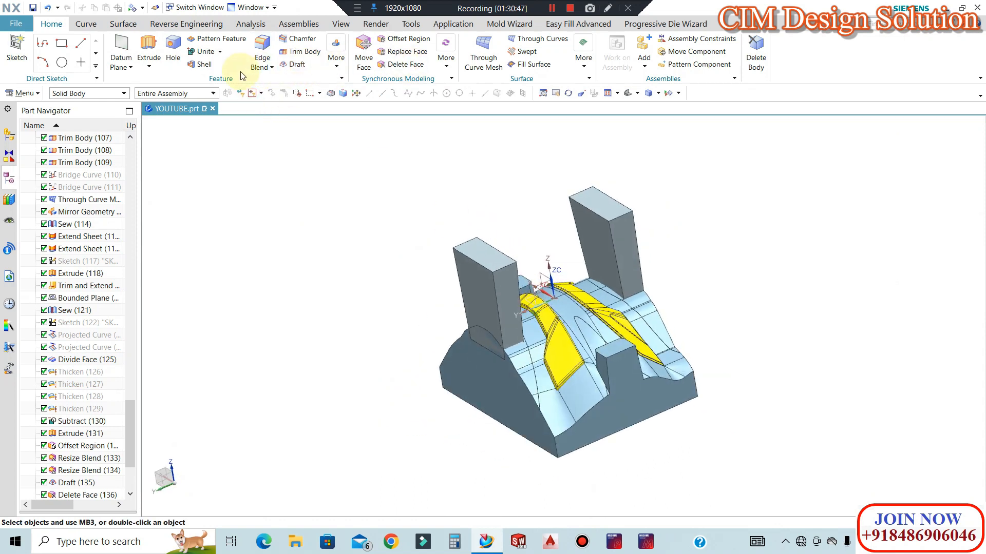
Blend the inner upright edges of both rectangular blocks with a 12 mm radius.
key(b)
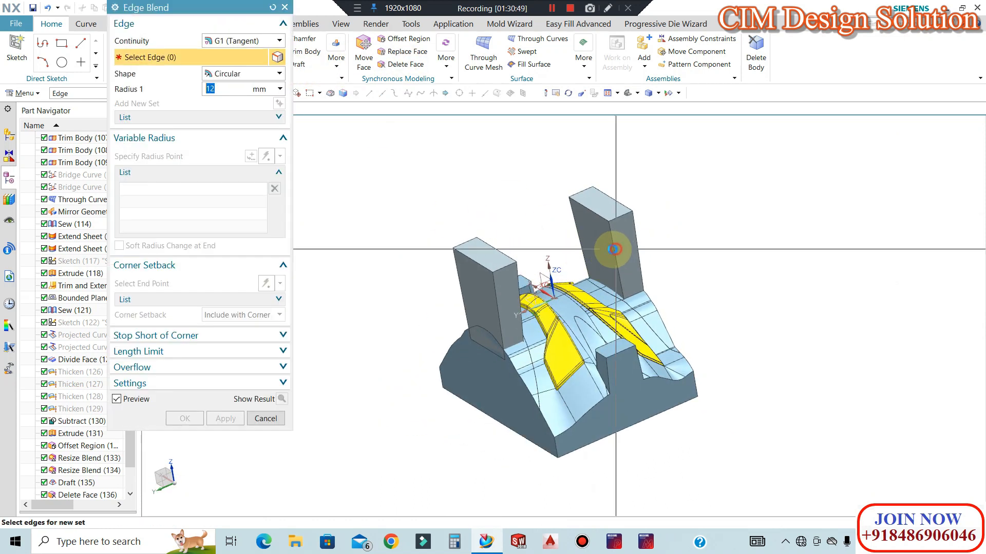
click(616, 262)
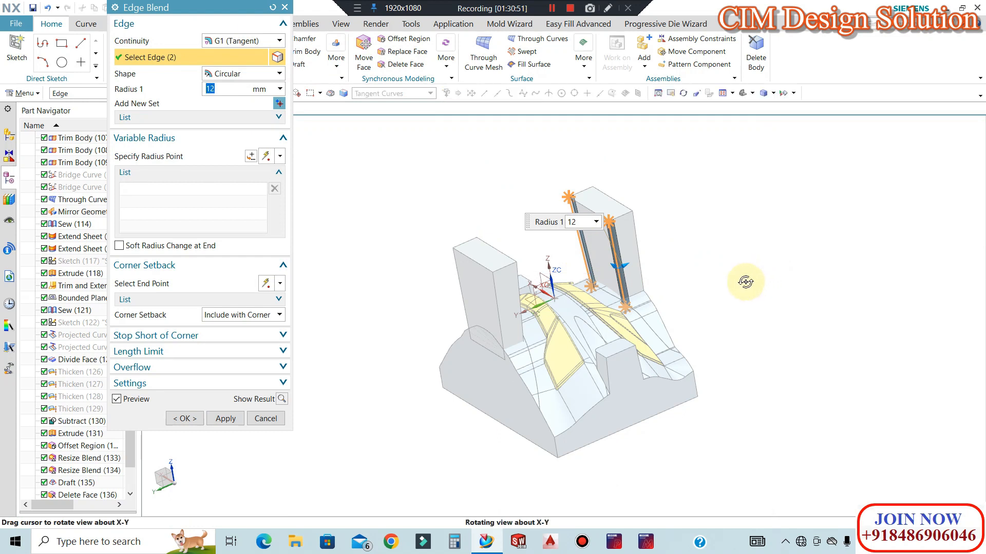
middle_drag(749, 281, 709, 313)
scroll(457, 312, up, 4)
click(487, 315)
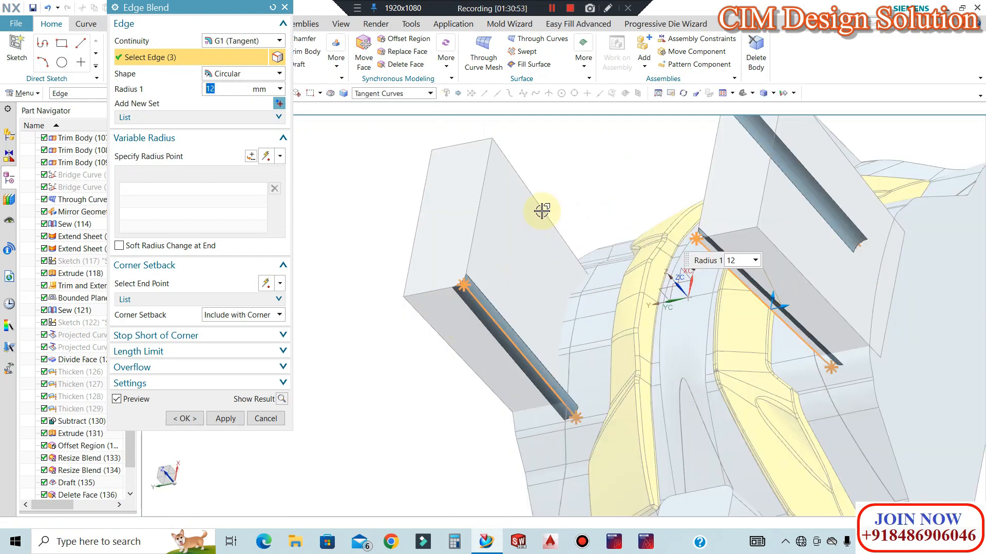
click(190, 414)
Offset the inner faces of both rectangular blocks by 15 mm toward the middle of the core block.
middle_drag(536, 322, 505, 308)
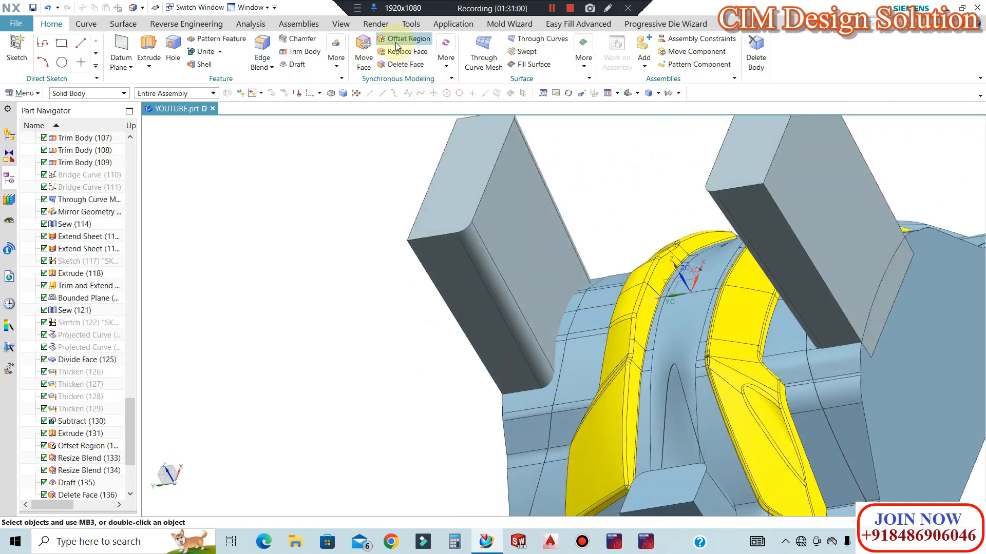
click(482, 241)
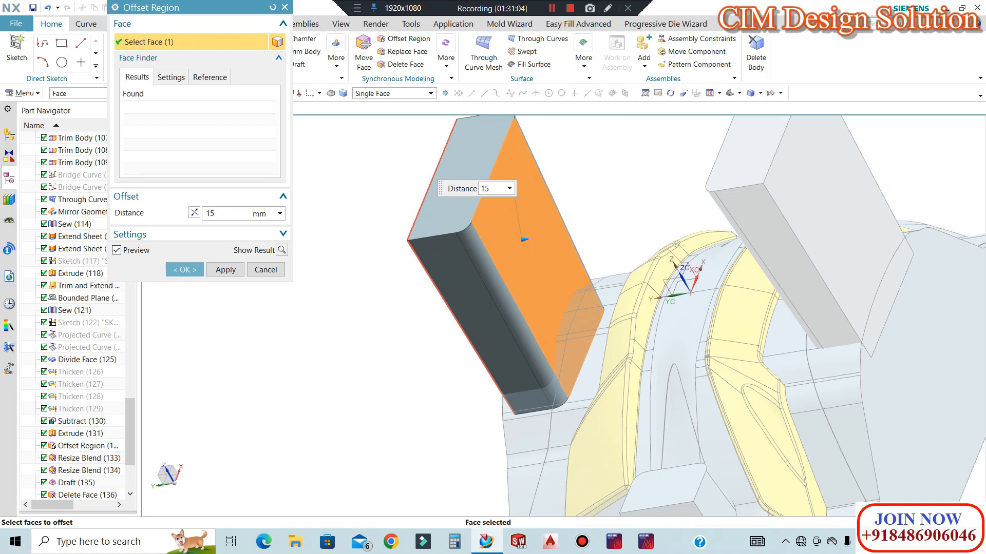
middle_click(315, 225)
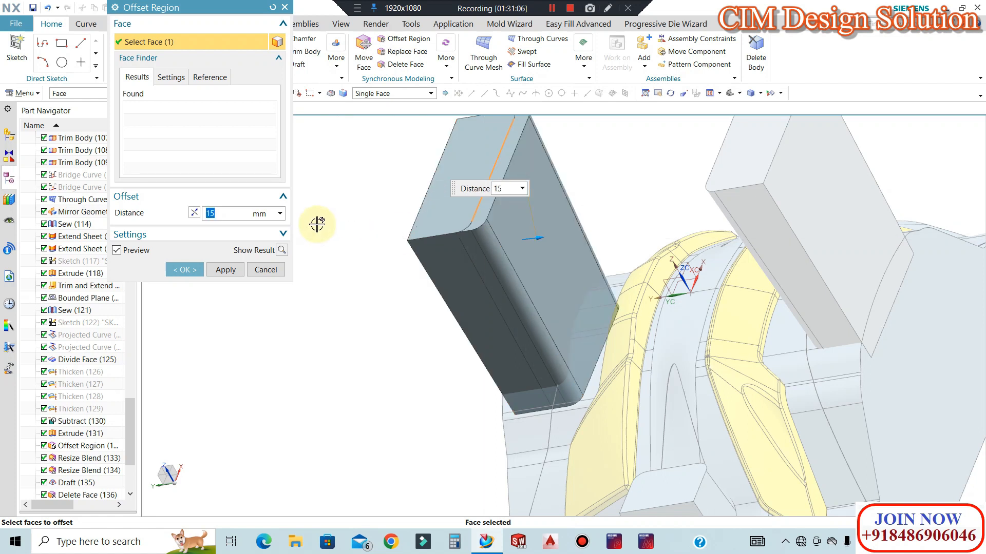
scroll(636, 281, down, 3)
middle_drag(650, 280, 734, 262)
click(740, 260)
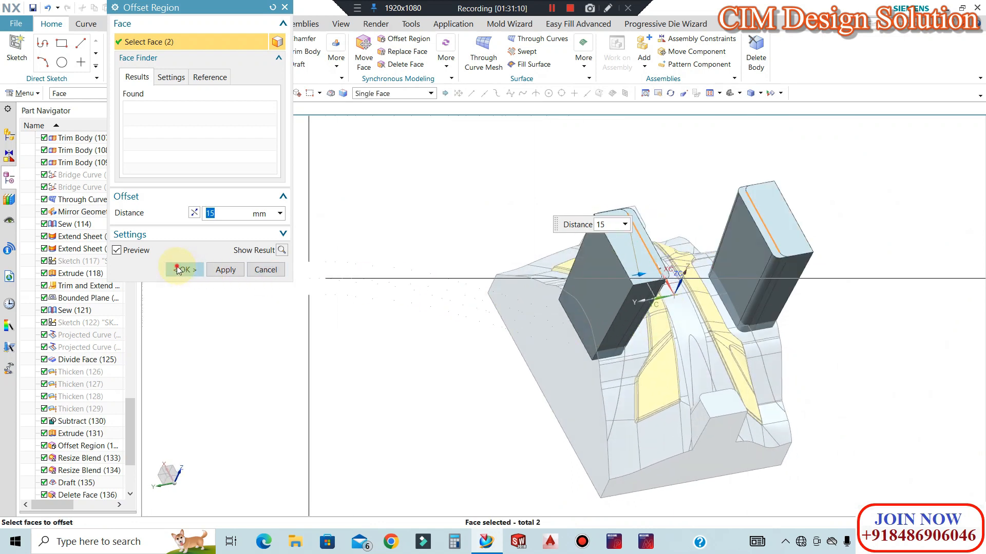
click(185, 270)
Try to intersect the core block with the two rectangular blocks, keeping the tool bodies.
middle_drag(857, 327, 803, 300)
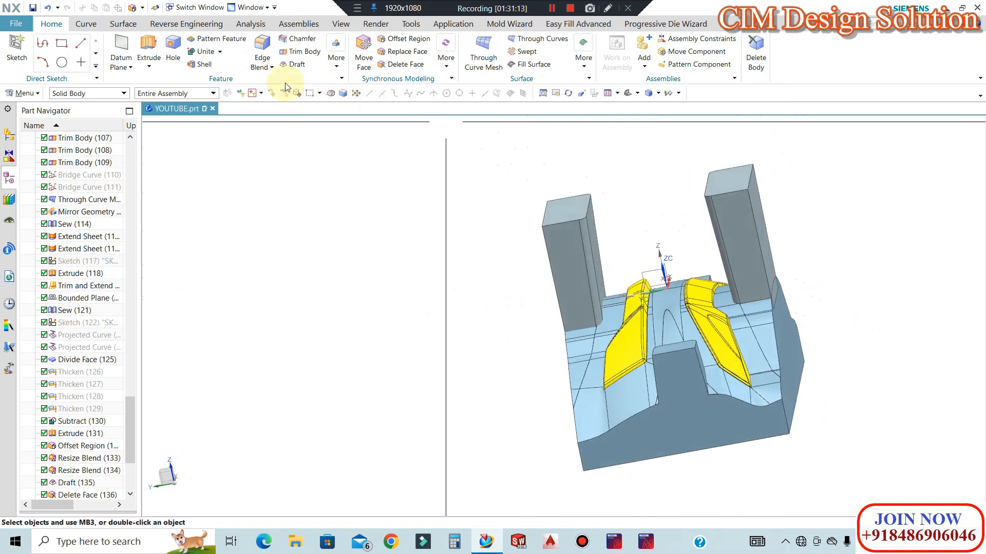
click(220, 52)
click(207, 90)
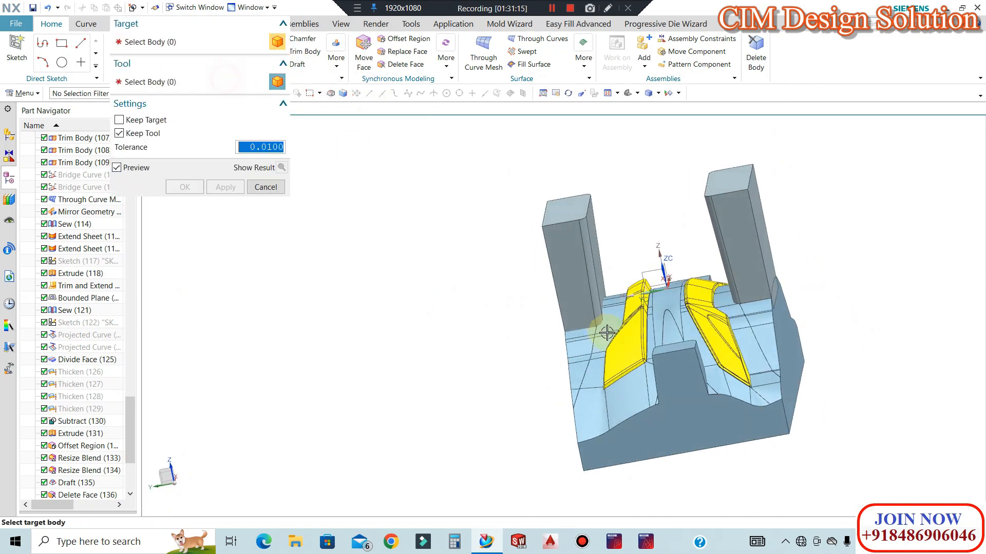
click(569, 380)
click(565, 279)
click(711, 246)
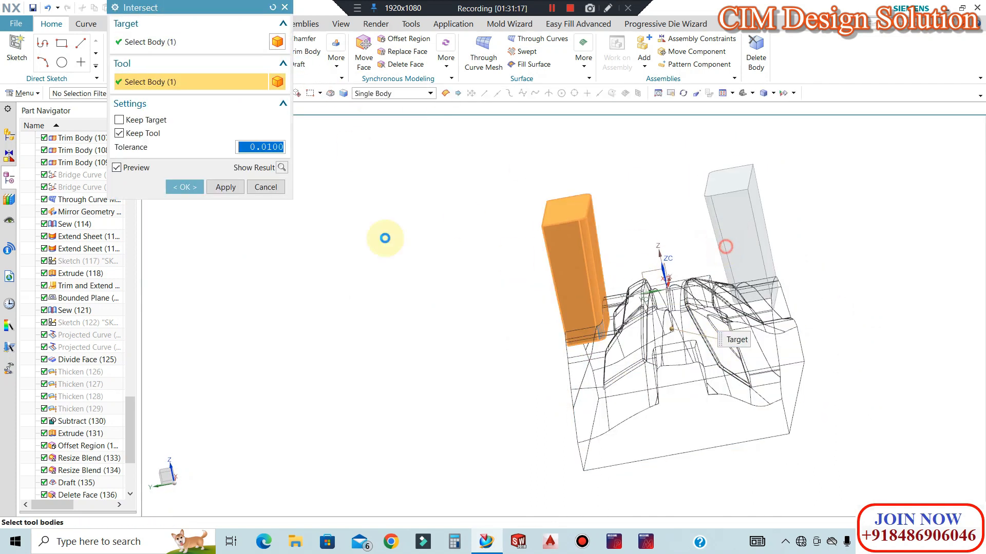
click(189, 188)
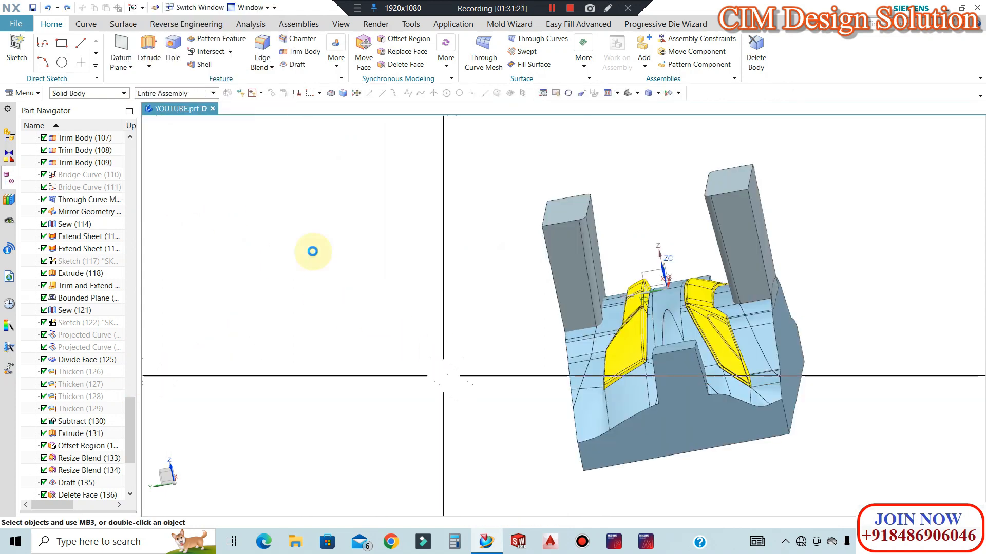
click(215, 91)
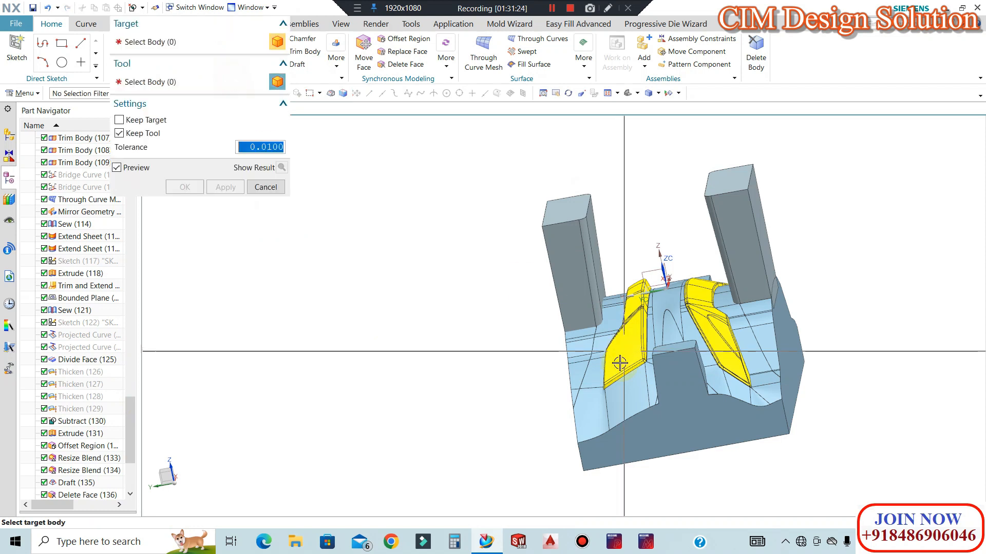
click(594, 391)
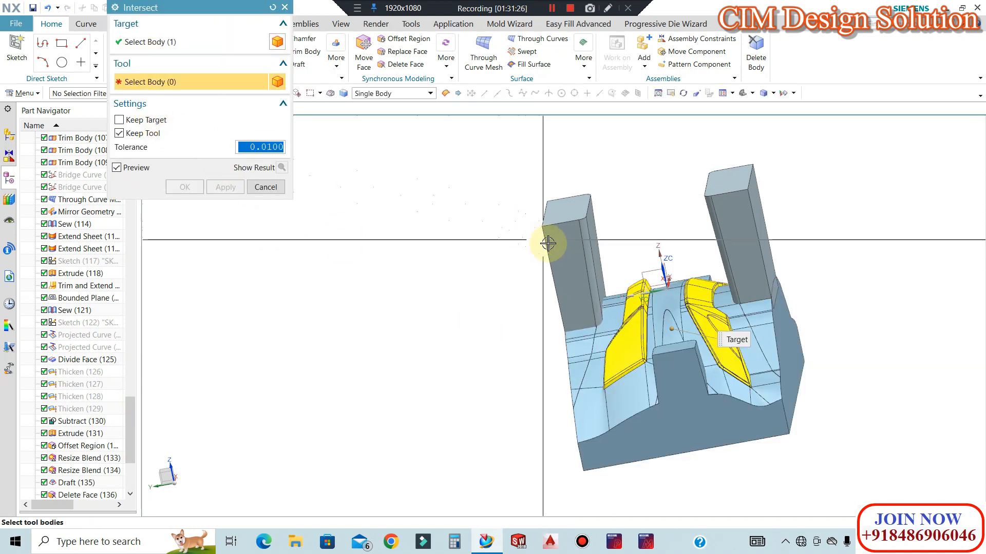
key(Escape)
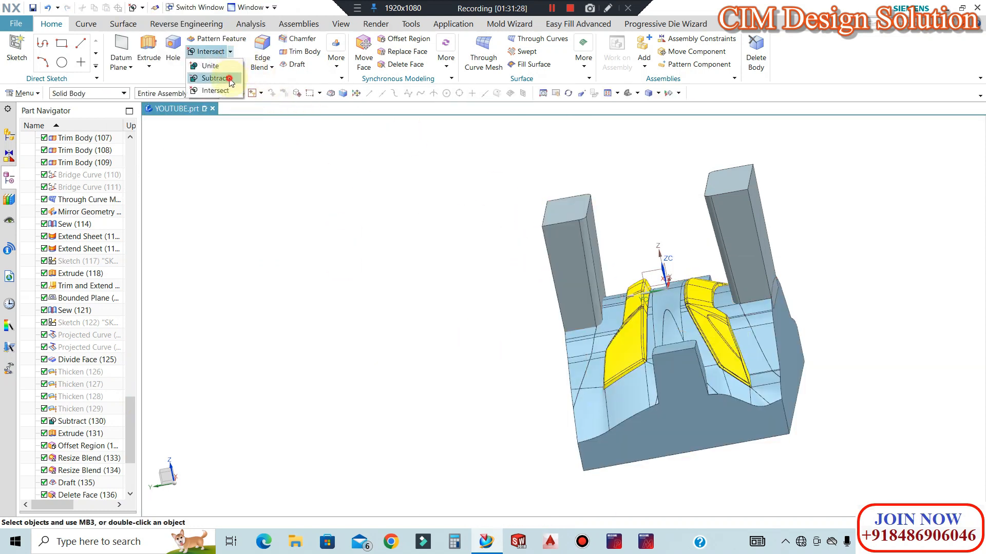
Subtract both rectangular blocks from the core block without keeping the tool bodies.
click(230, 83)
click(660, 411)
click(563, 244)
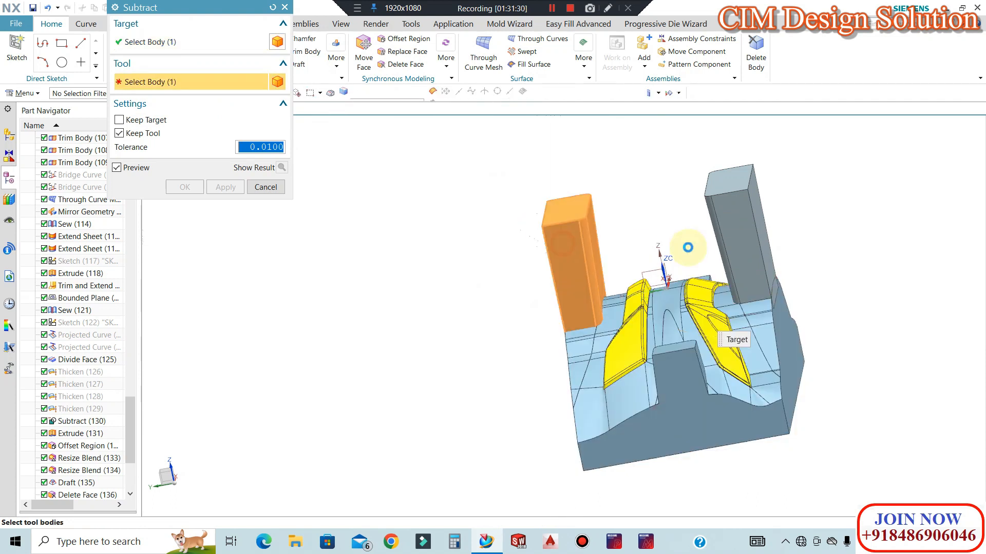
click(730, 229)
click(181, 187)
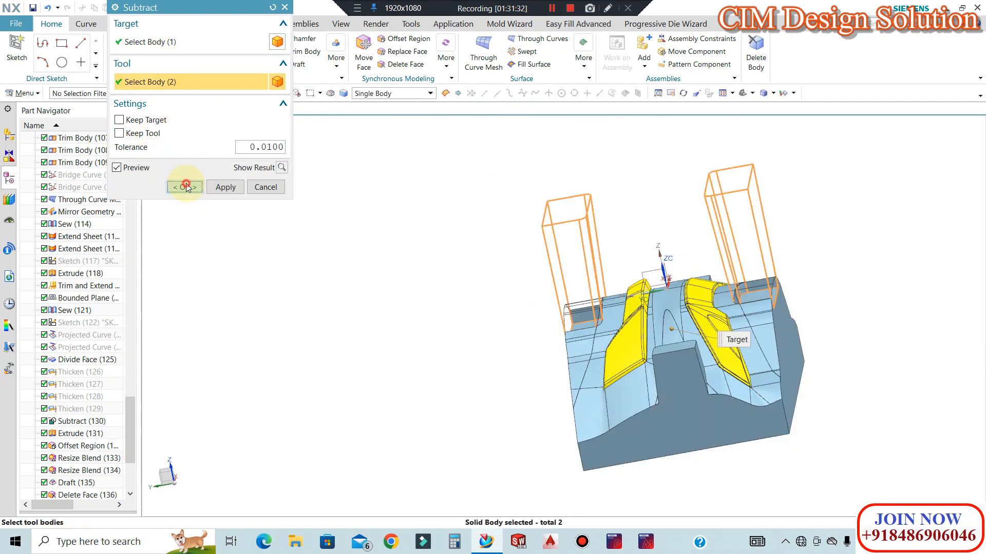
Examine the two pockets cut into the core block's opposite edges from several angles and from above.
middle_drag(411, 242, 469, 289)
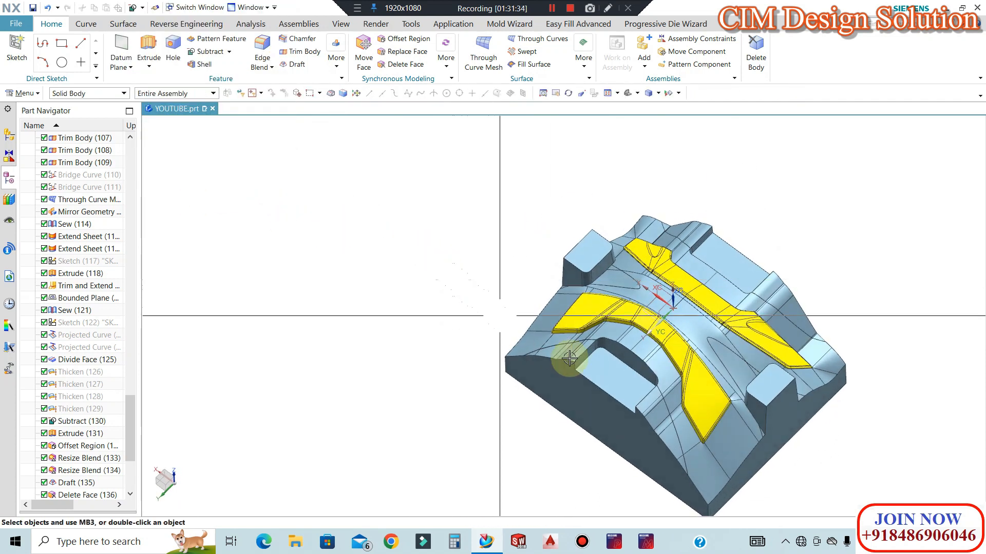
scroll(629, 358, up, 5)
scroll(597, 325, down, 5)
middle_drag(611, 335, 675, 339)
key(F8)
scroll(638, 279, up, 1)
scroll(723, 347, up, 3)
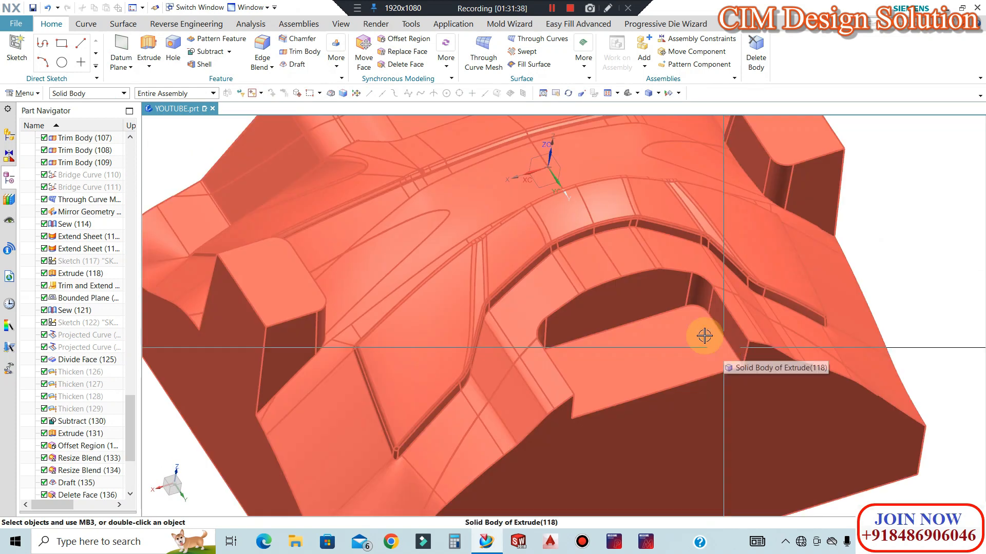
scroll(627, 288, down, 5)
middle_drag(628, 288, 800, 232)
scroll(728, 225, down, 3)
scroll(728, 214, up, 4)
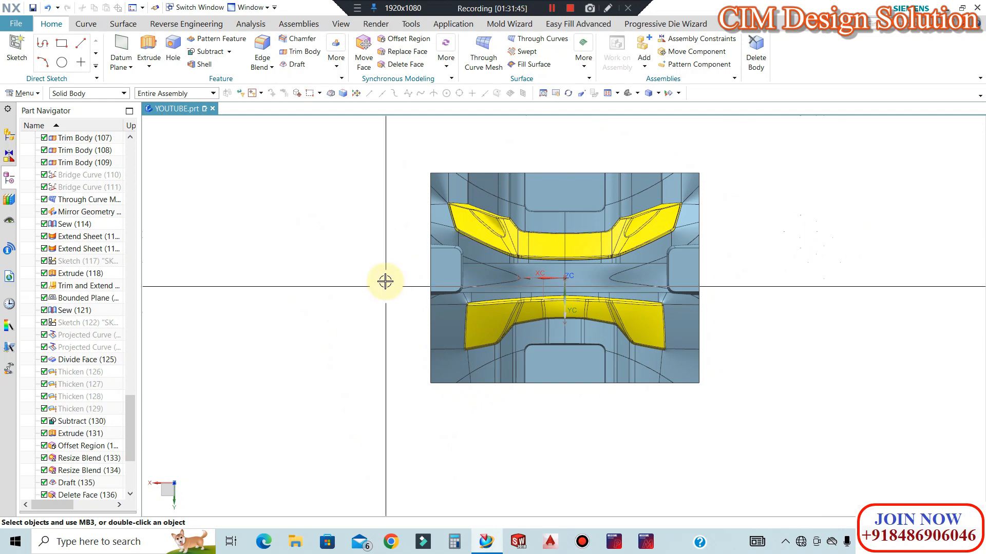
Examine the core block and the two yellow product bodies on it from above and from several angles.
scroll(455, 252, up, 8)
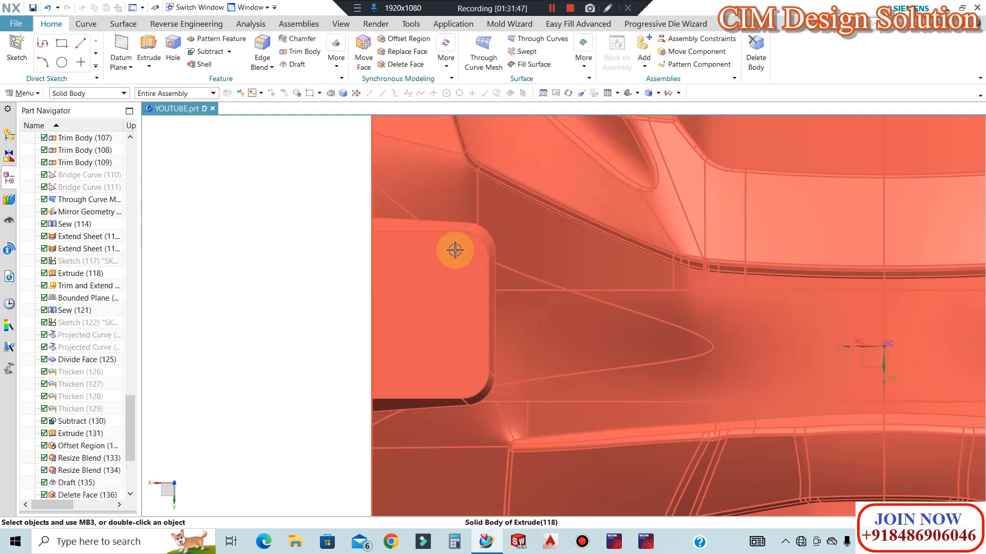
scroll(455, 250, down, 2)
middle_drag(455, 250, 463, 193)
scroll(465, 265, down, 4)
middle_drag(463, 275, 453, 279)
scroll(503, 242, up, 2)
middle_drag(535, 246, 598, 223)
scroll(551, 228, down, 2)
scroll(600, 222, up, 2)
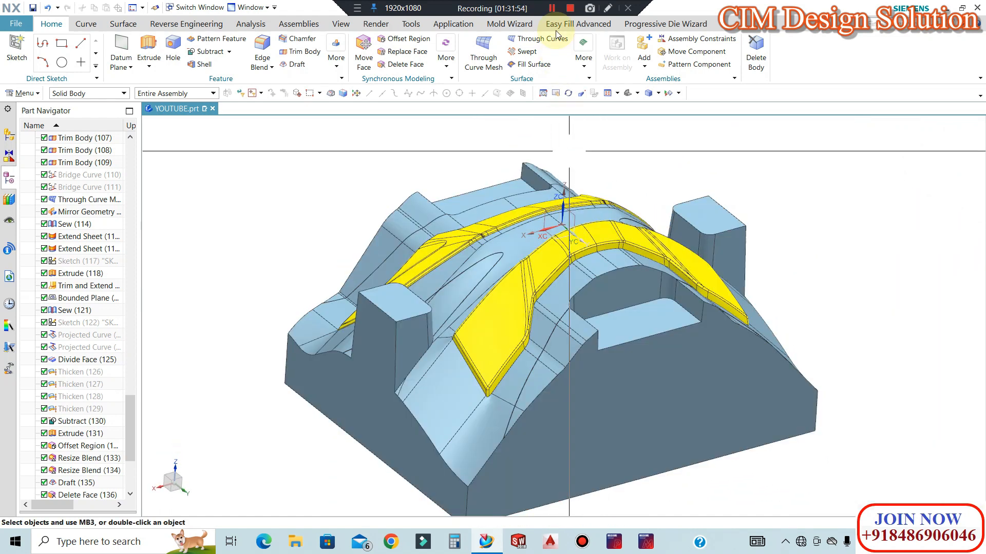
click(552, 9)
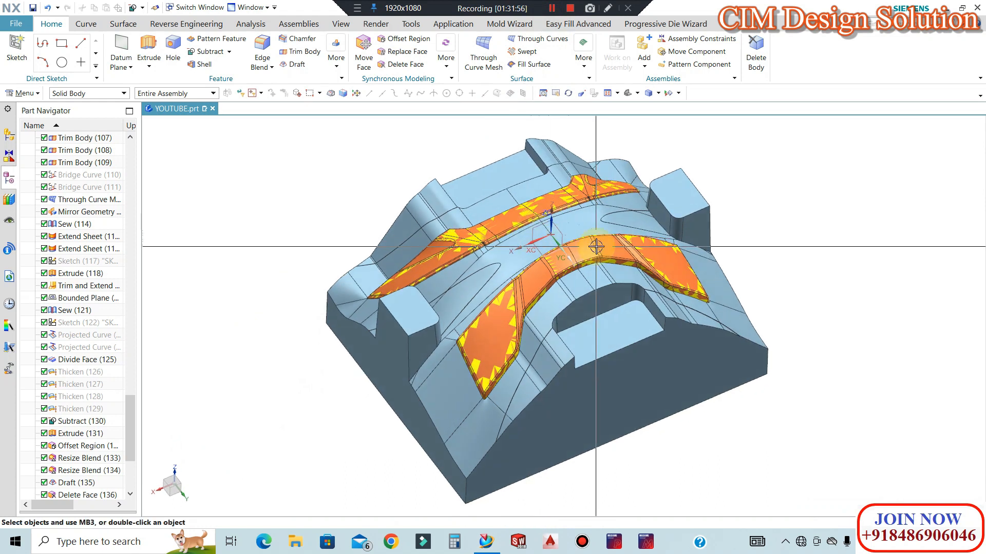
Subtract both yellow product bodies from the core block, keeping the tool bodies.
scroll(594, 242, up, 1)
click(196, 53)
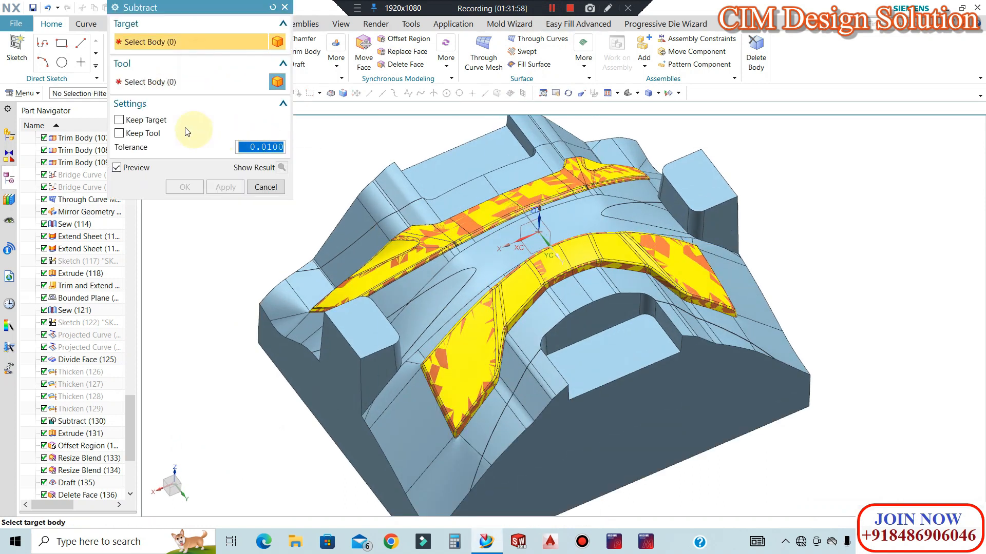
click(142, 137)
click(451, 198)
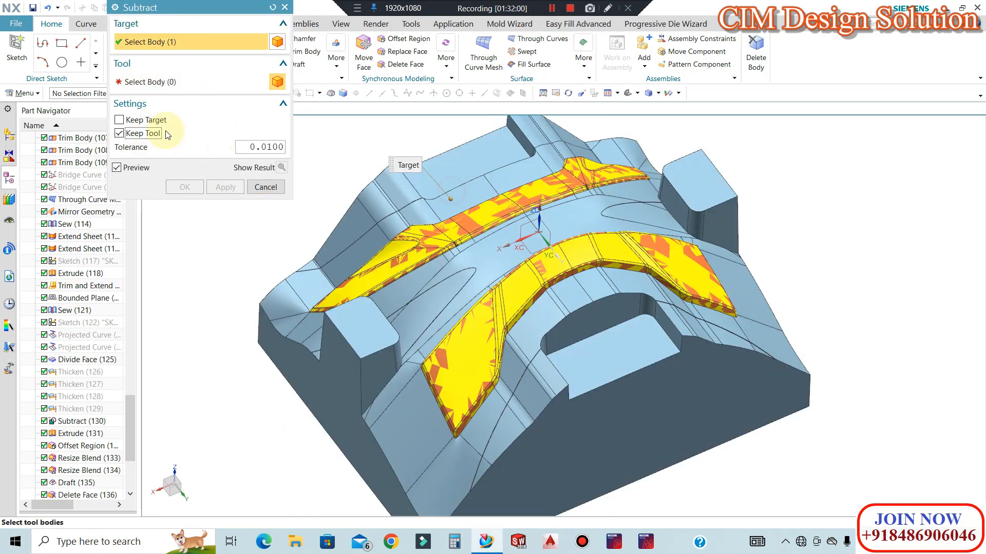
click(475, 228)
click(183, 183)
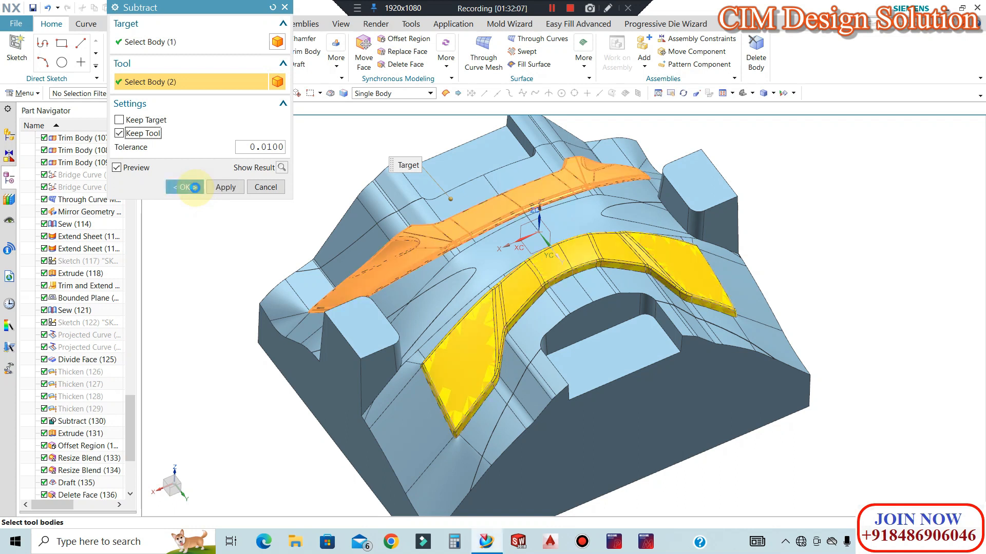
click(193, 188)
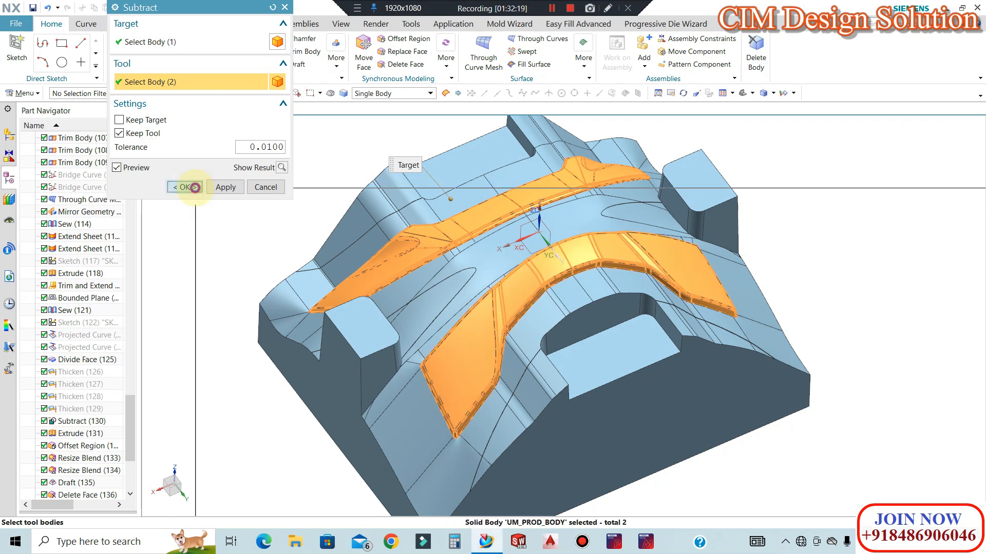
click(196, 187)
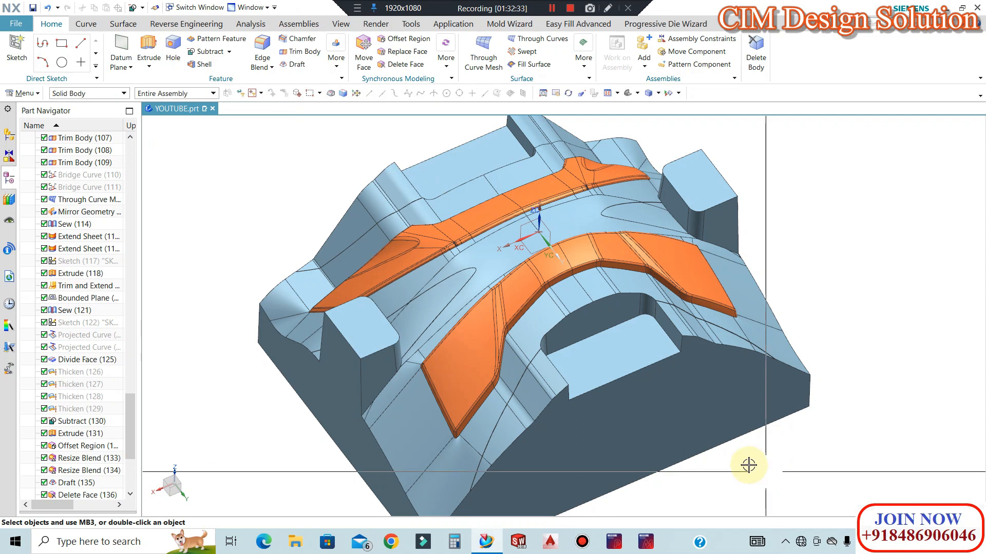
Hide the two product bodies lying on the core block.
click(428, 244)
key(ctrl+b)
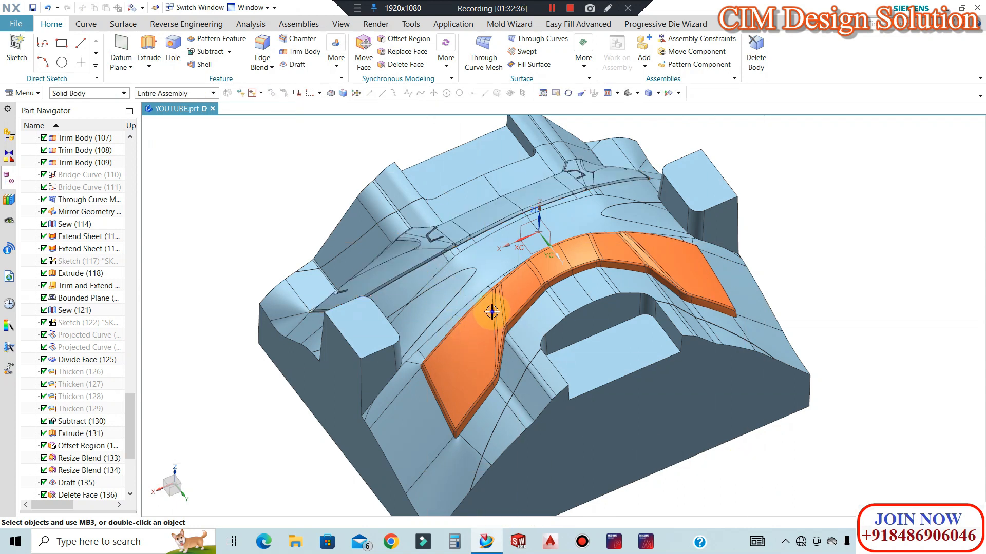
key(ctrl+b)
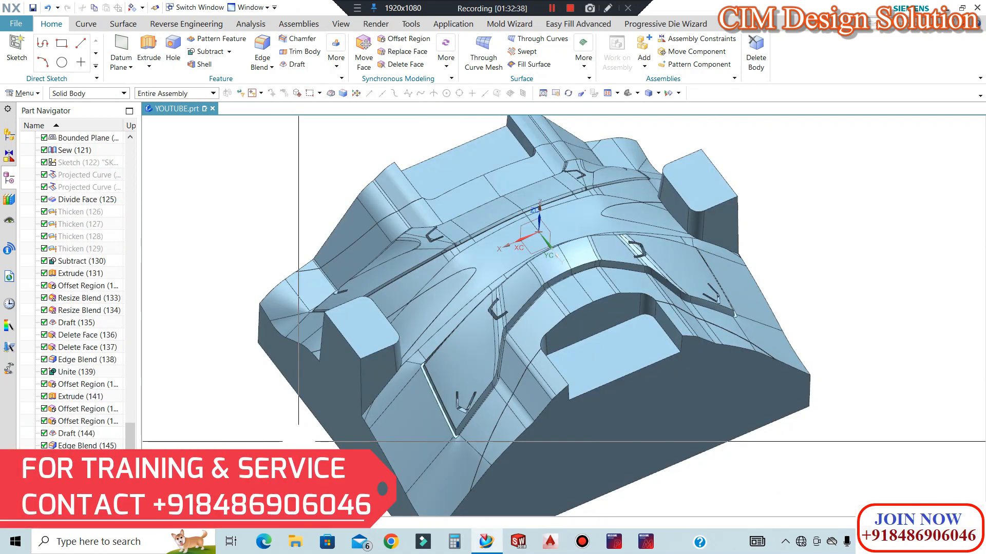
Assign the blue feature face color to the latest Subtract feature on the core block.
right_click(83, 212)
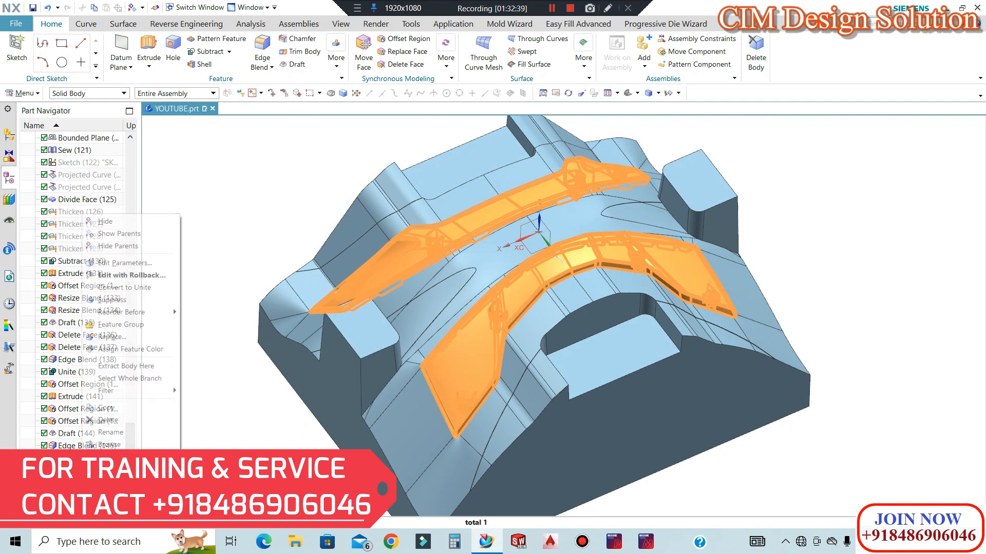
click(114, 351)
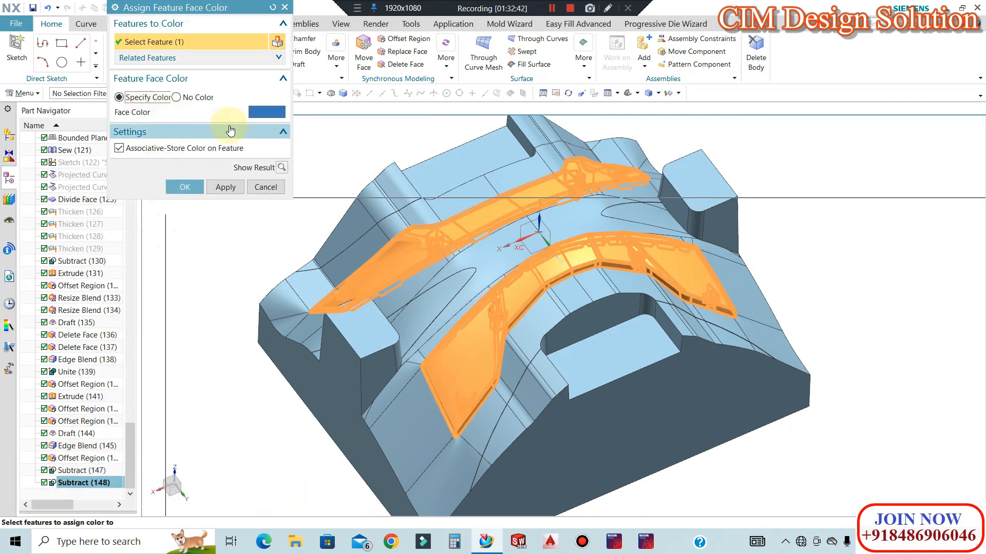
click(177, 187)
mouse_move(628, 244)
middle_down()
mouse_move(623, 267)
mouse_move(615, 238)
middle_up()
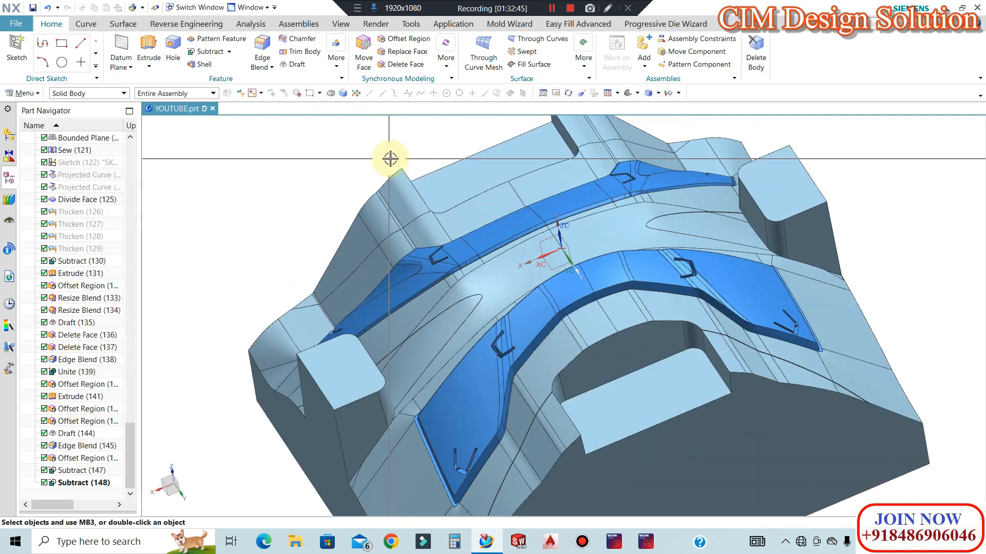
middle_drag(354, 137, 387, 133)
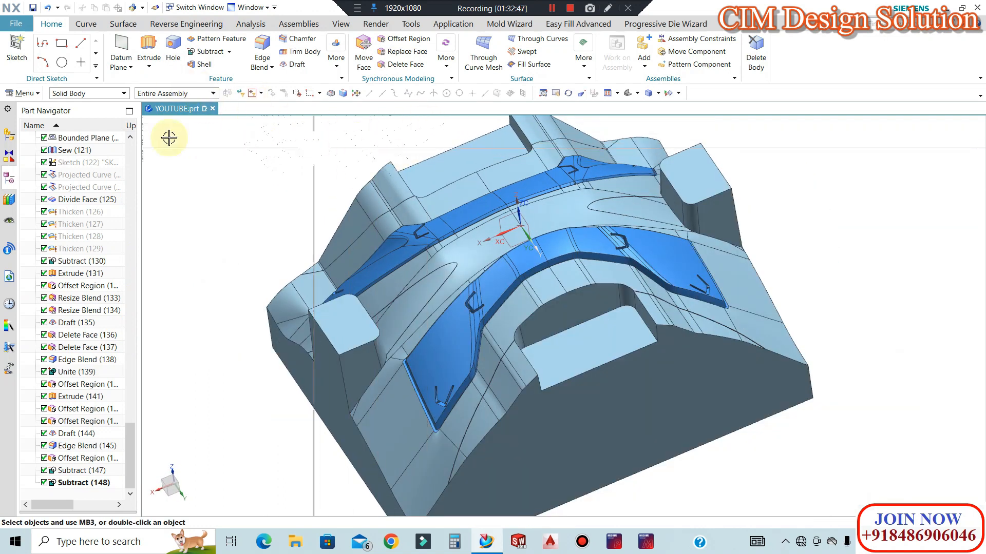
click(73, 94)
click(61, 171)
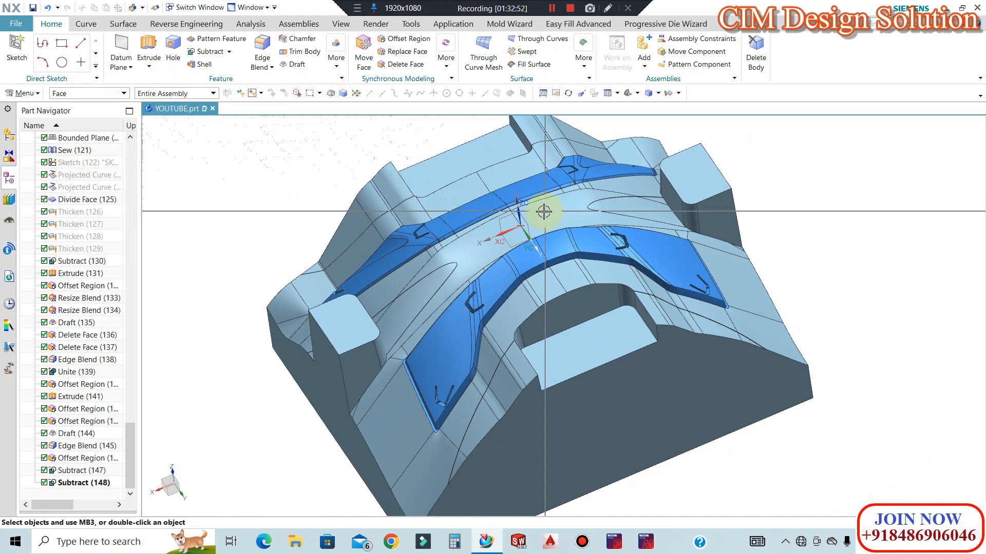
key(ctrl+j)
click(78, 93)
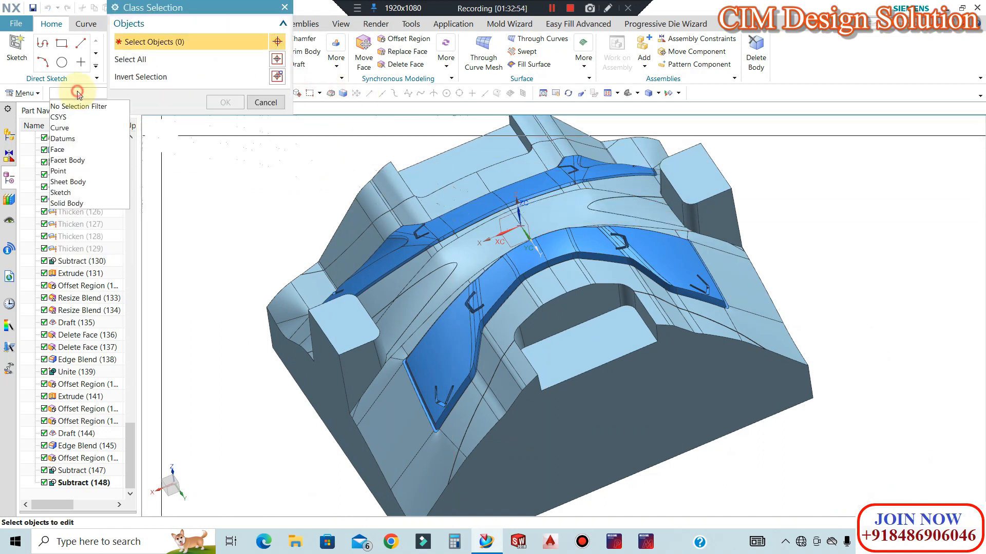
click(73, 148)
drag(174, 14, 163, 145)
click(494, 182)
click(516, 173)
middle_drag(513, 176, 560, 175)
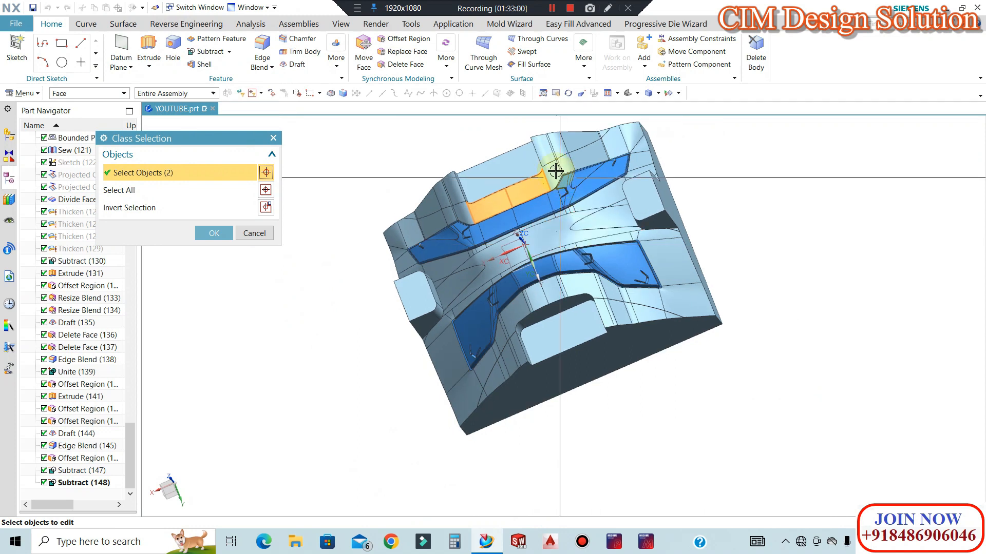
scroll(560, 175, down, 5)
click(560, 175)
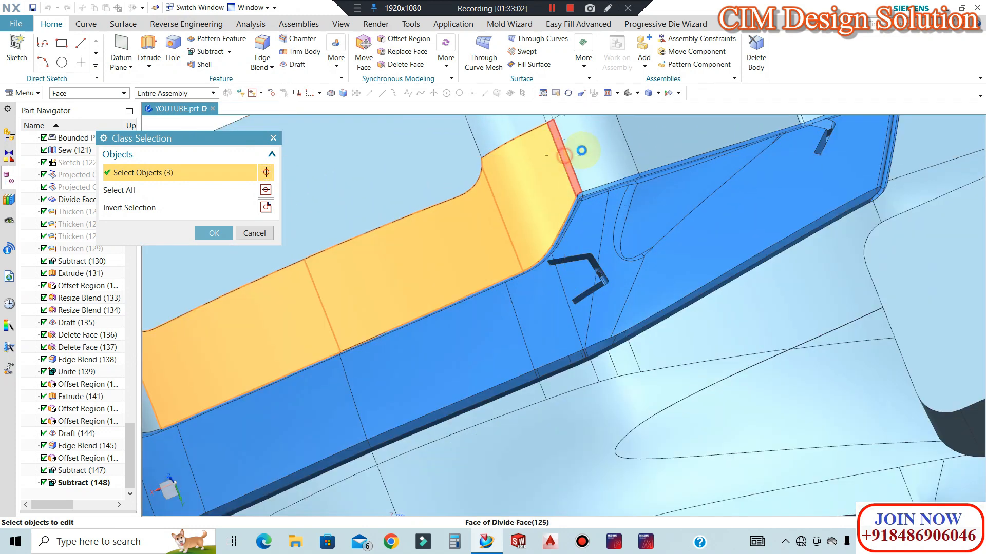
click(669, 129)
scroll(686, 257, up, 2)
scroll(753, 140, down, 3)
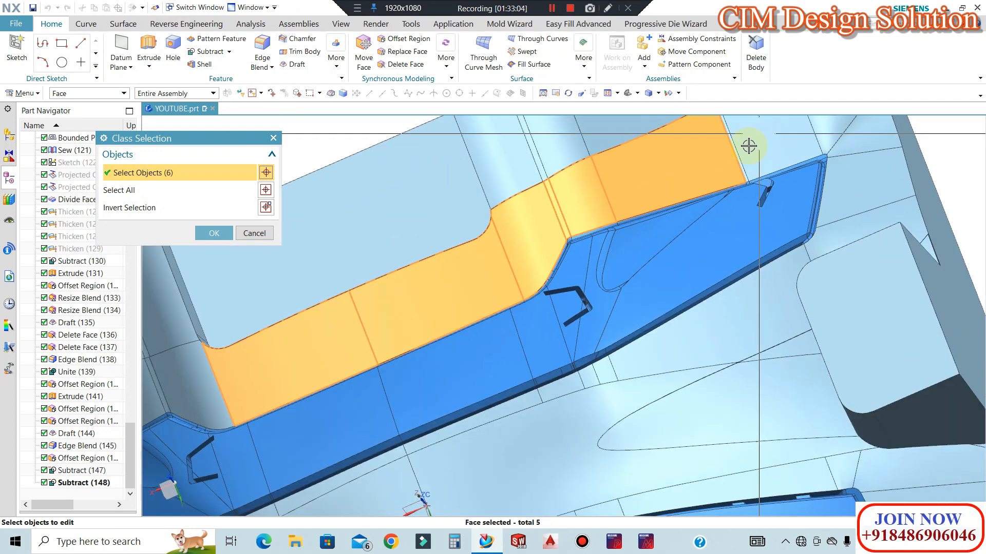
click(740, 197)
click(785, 154)
scroll(801, 278, up, 4)
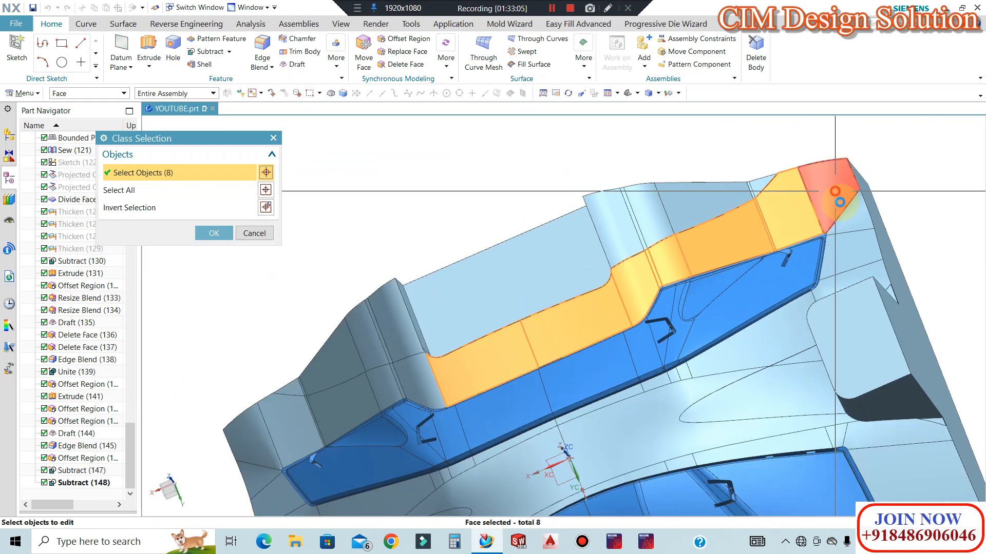
middle_click(572, 198)
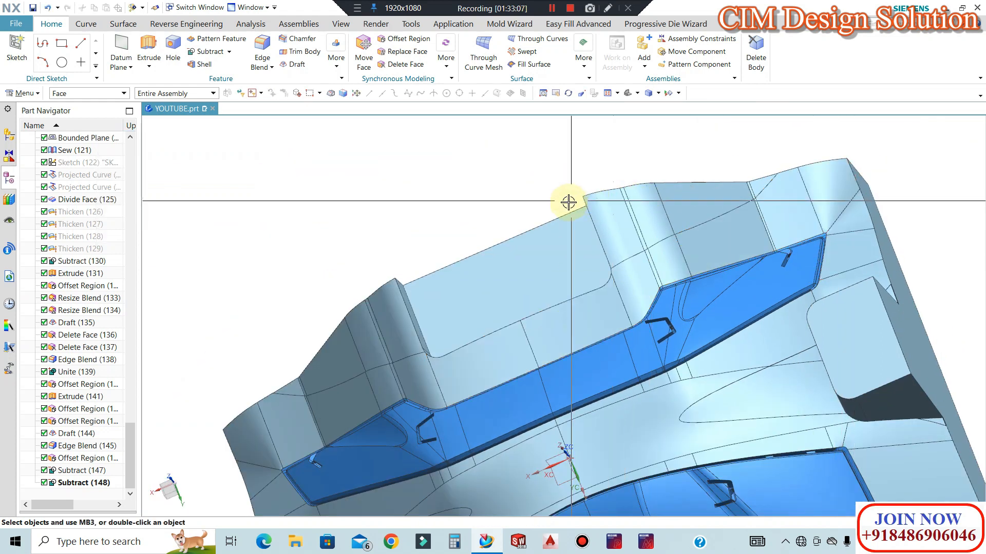
Set up an extrusion from the four bottom edges of the core block with an end distance of 0 mm.
scroll(594, 204, up, 5)
middle_drag(594, 204, 649, 285)
scroll(693, 248, down, 2)
mouse_move(575, 260)
middle_down()
mouse_move(597, 254)
mouse_move(594, 263)
middle_up()
scroll(572, 287, up, 4)
scroll(689, 216, down, 1)
scroll(643, 305, down, 1)
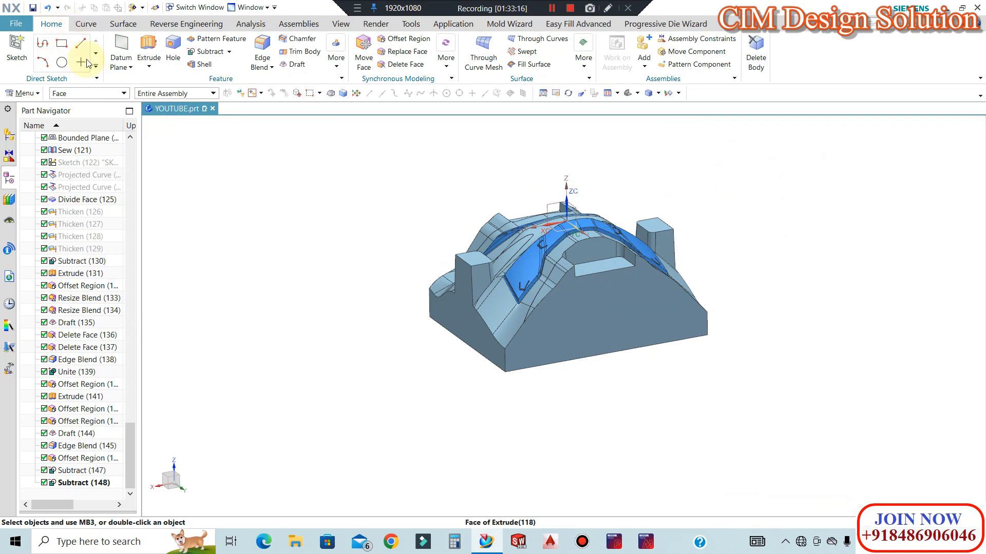
click(149, 46)
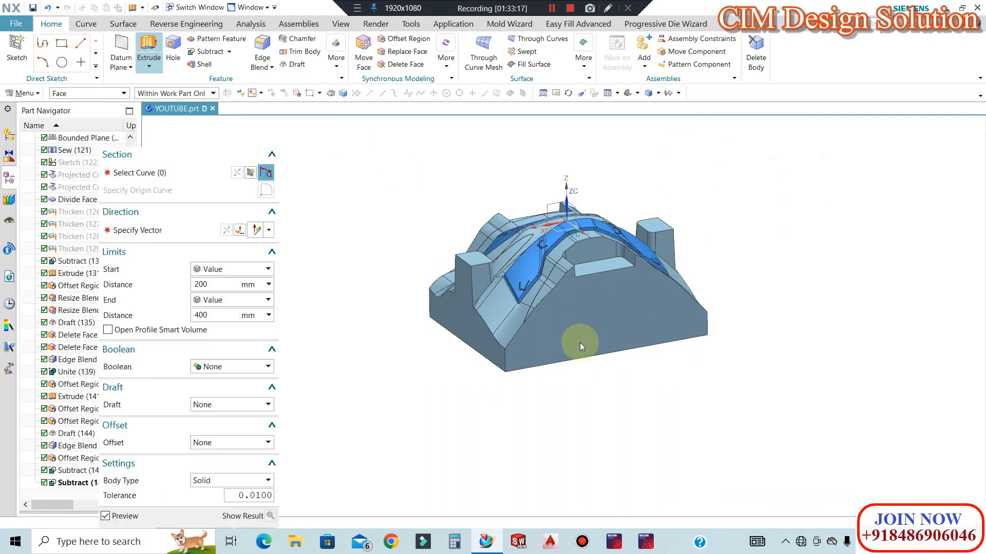
click(510, 360)
click(442, 322)
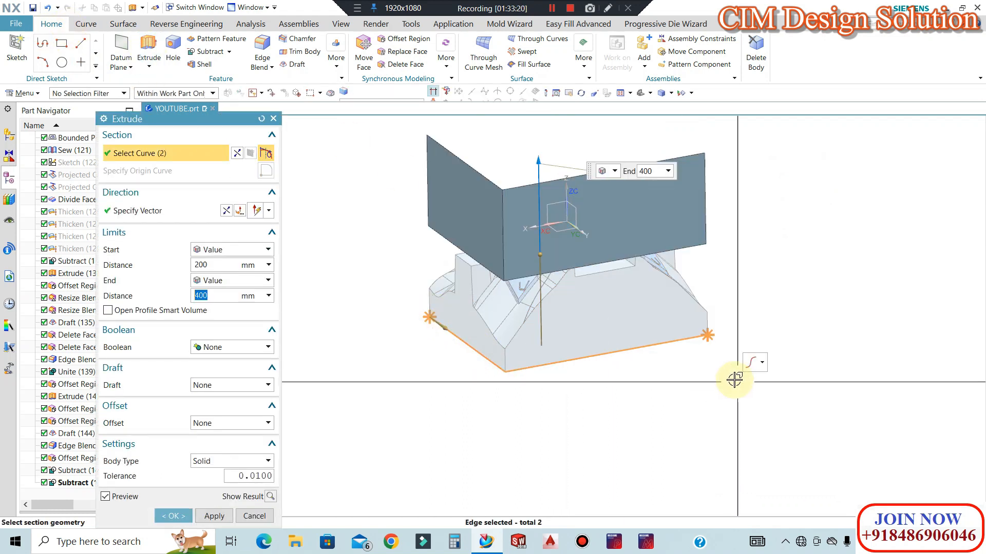
middle_drag(928, 361, 598, 327)
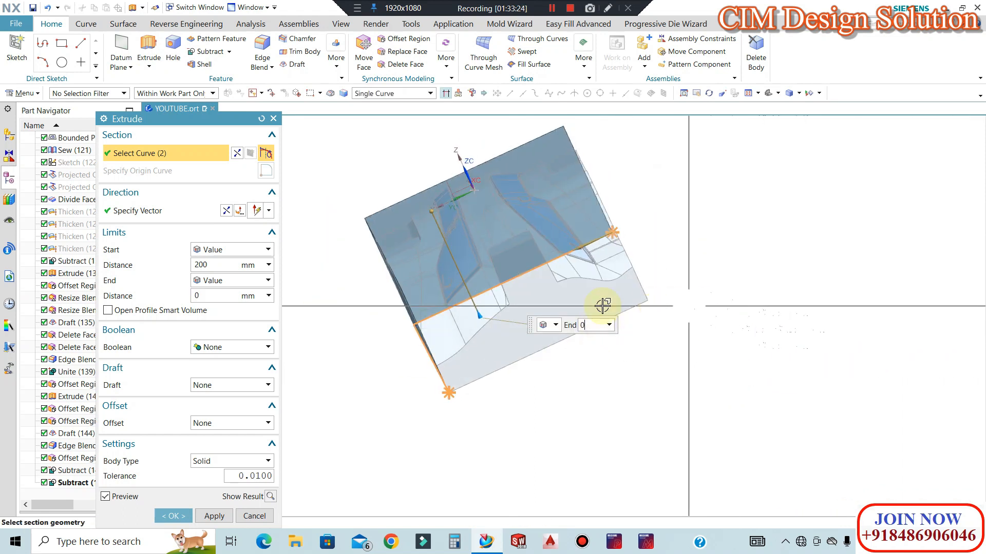
click(631, 307)
middle_drag(758, 326, 642, 216)
Set the extrusion's start distance to 350 mm, checking the height in wireframe display, and create the enclosing block.
double_click(224, 266)
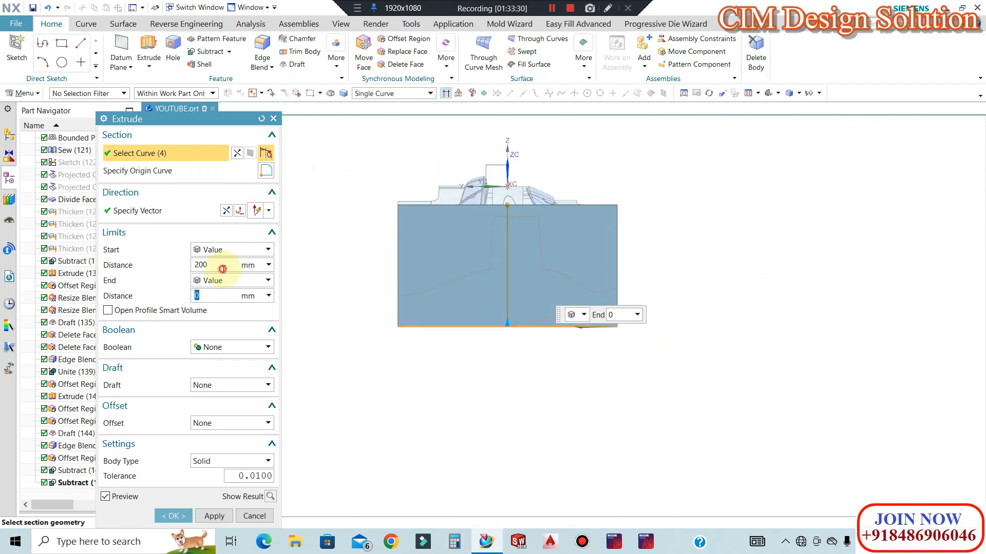
text(400)
key(Return)
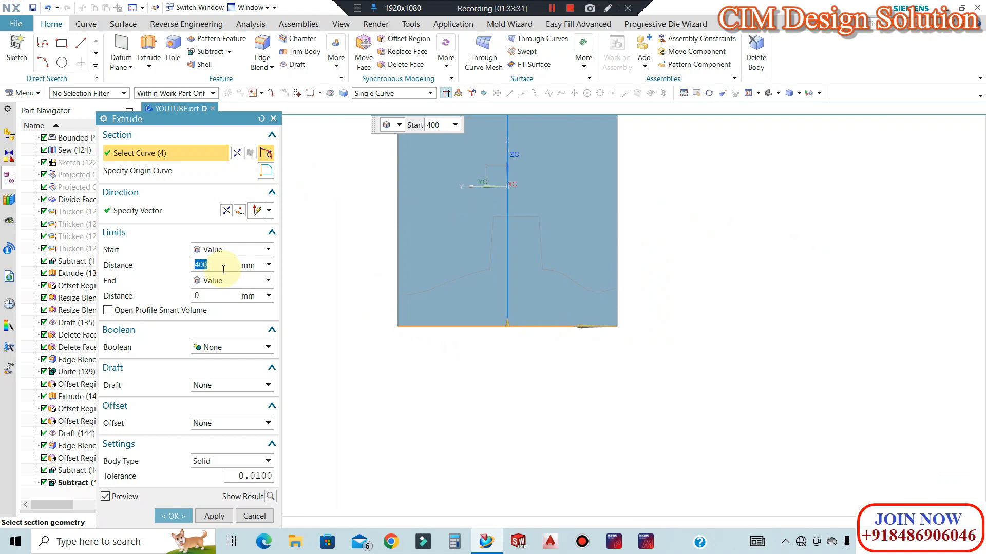
click(800, 93)
click(813, 154)
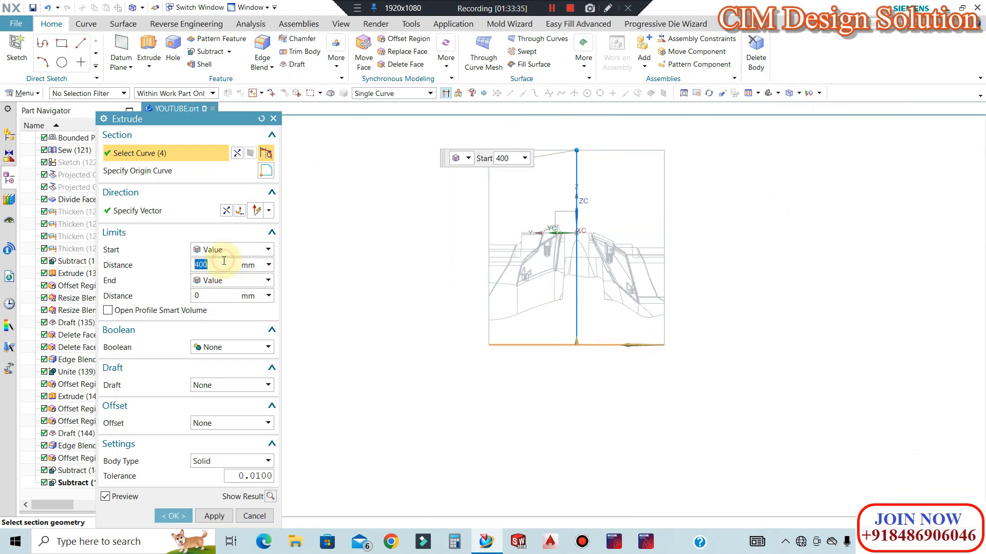
key(Return)
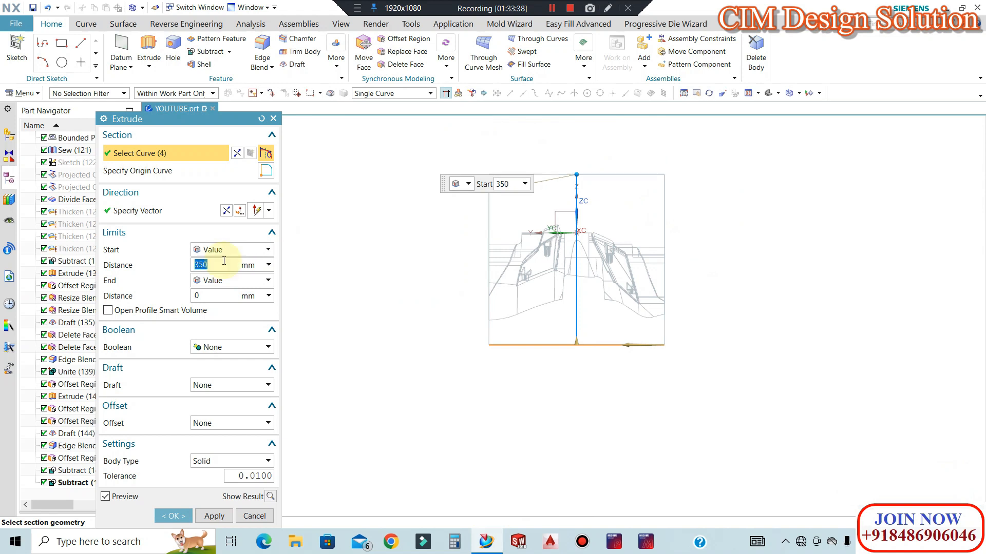
click(173, 517)
Subtract the core block from the enclosing block, keeping the tool body, and hide the core block.
middle_drag(325, 363, 319, 124)
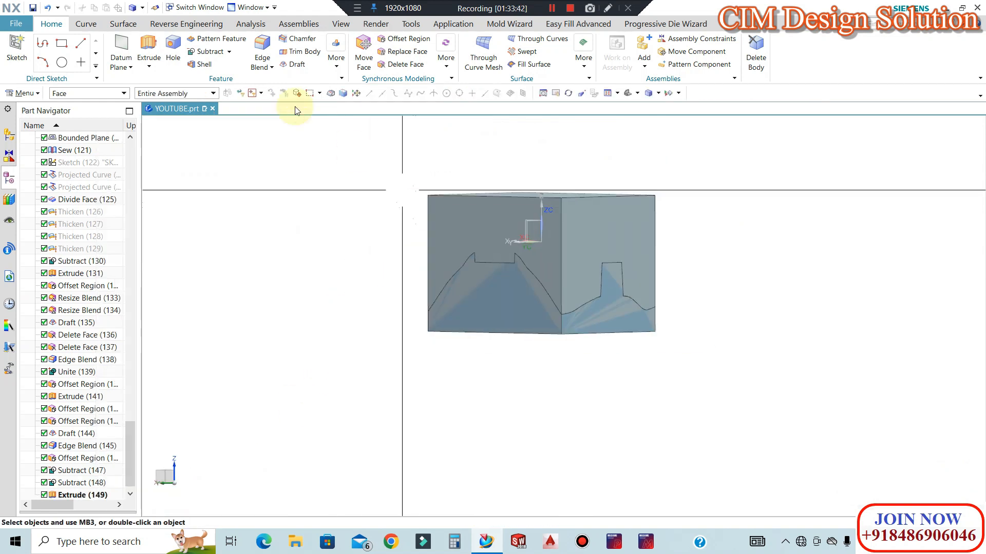
click(210, 51)
click(475, 262)
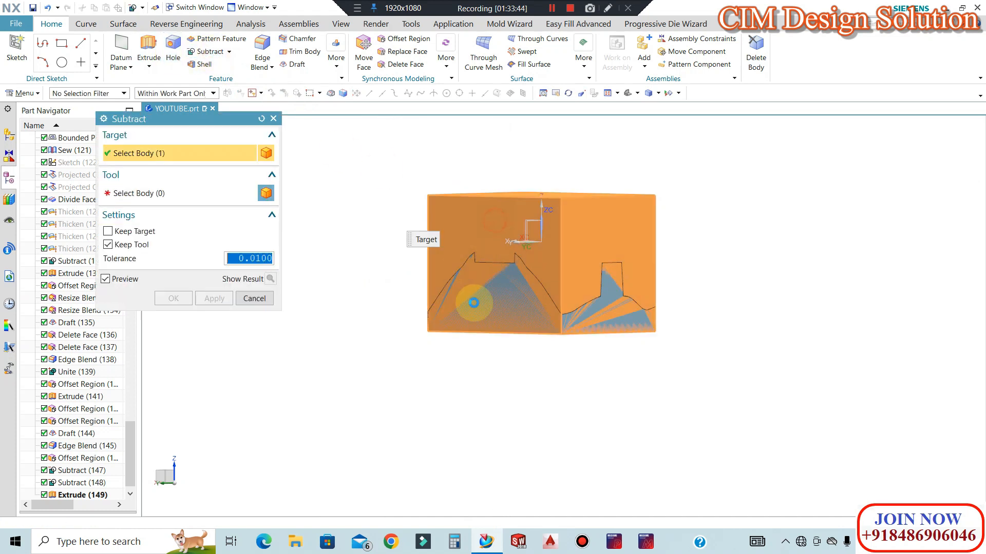
click(467, 287)
click(174, 298)
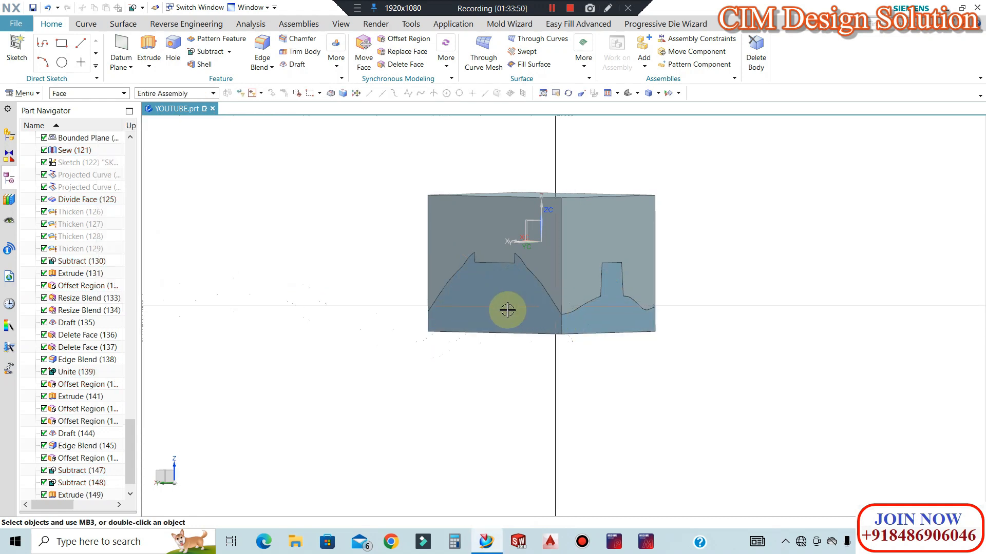
middle_drag(503, 345, 510, 238)
Select the planar floor faces of the two end pockets in the cavity block and offset them with Offset Region.
scroll(599, 190, up, 3)
middle_drag(598, 189, 552, 241)
scroll(597, 301, up, 2)
scroll(597, 301, down, 2)
scroll(631, 288, up, 2)
click(636, 266)
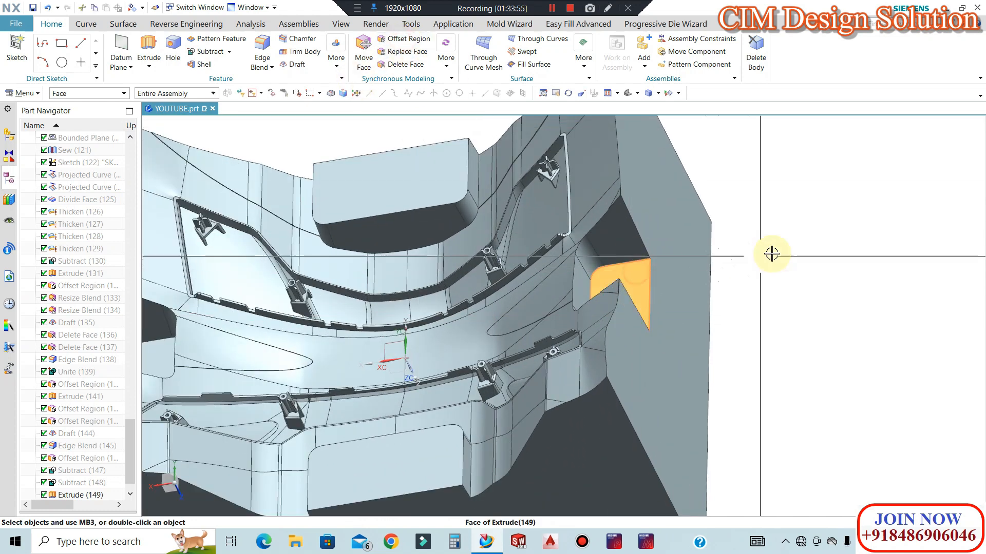
scroll(726, 267, down, 3)
click(454, 307)
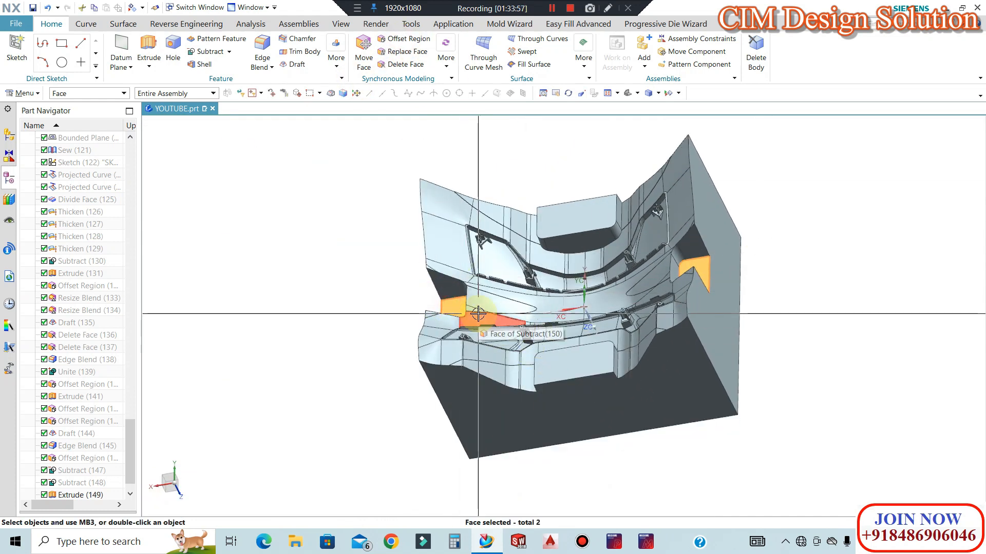
click(397, 39)
scroll(533, 271, up, 1)
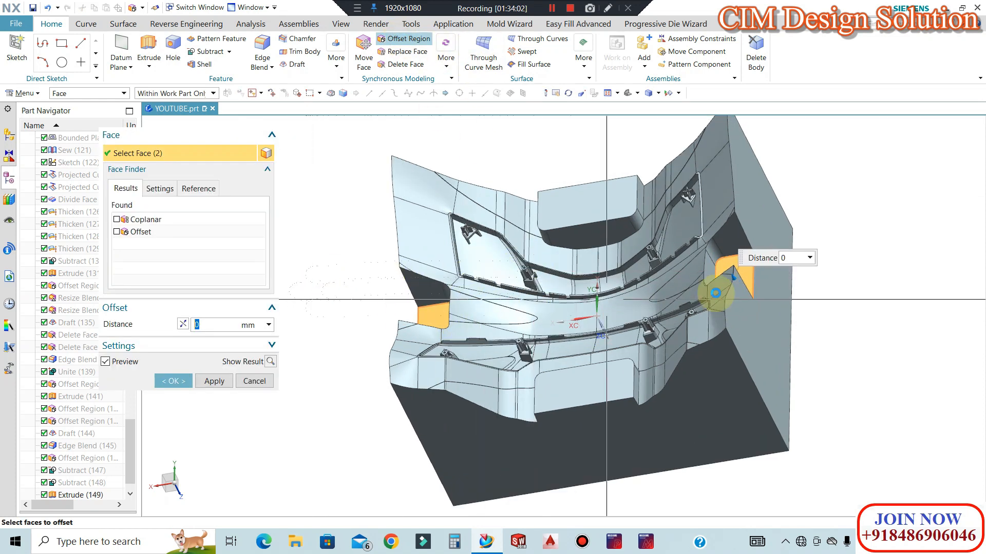
click(182, 373)
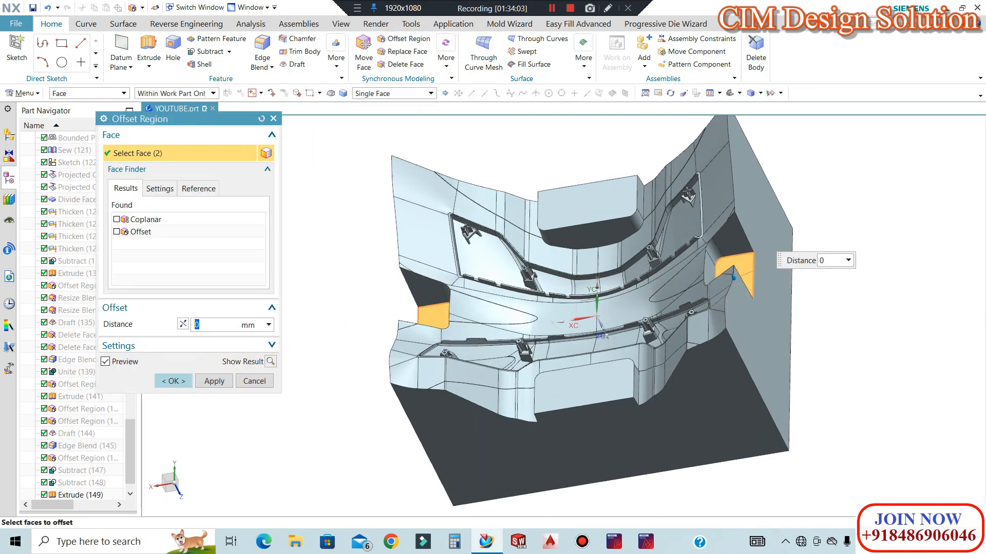
click(173, 381)
Examine the cavity block's end pockets and shaped surfaces from several directions.
scroll(439, 279, down, 2)
middle_drag(440, 279, 444, 211)
key(F8)
scroll(561, 247, up, 6)
middle_drag(561, 248, 689, 330)
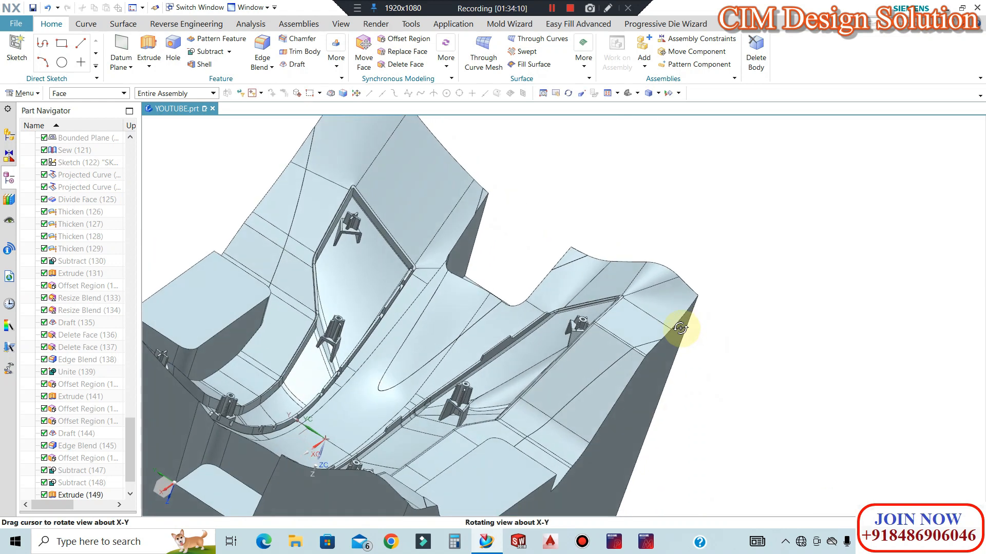
scroll(651, 286, up, 3)
middle_drag(651, 286, 640, 277)
scroll(750, 261, down, 3)
middle_drag(750, 262, 763, 204)
key(F8)
scroll(675, 255, up, 3)
middle_drag(676, 255, 636, 286)
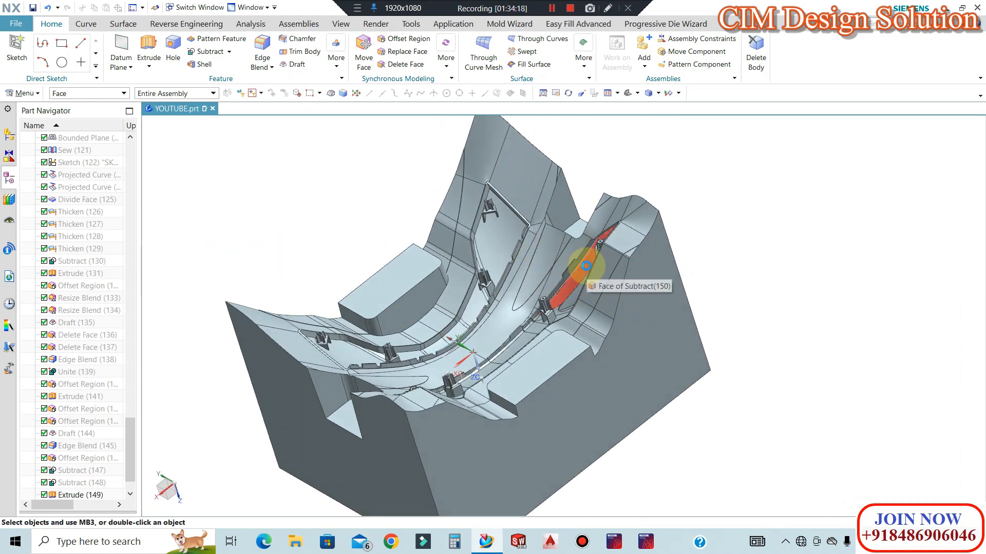
Show the hidden blue product bodies together with the cavity block.
key(ctrl+shift+k)
middle_drag(572, 267, 484, 295)
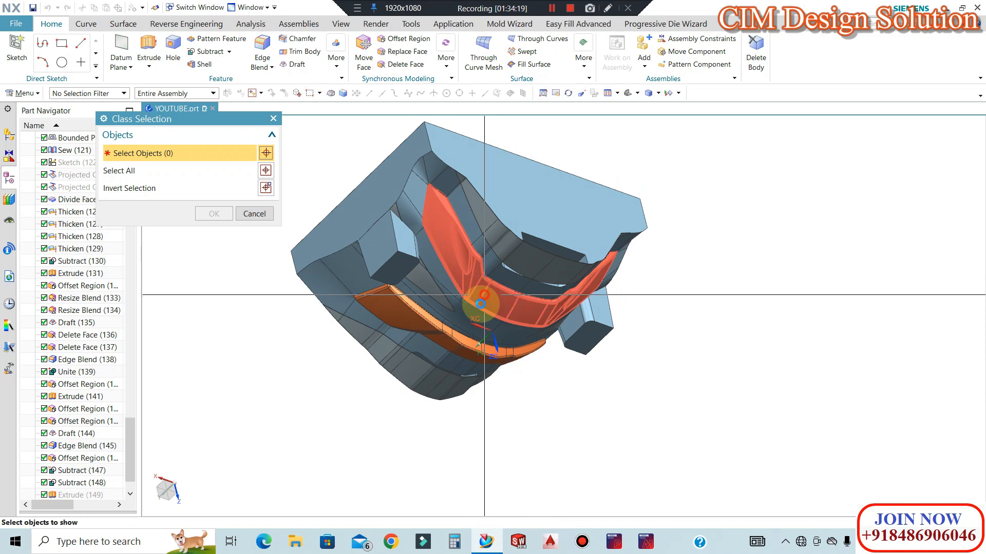
click(484, 294)
click(210, 214)
middle_drag(336, 201, 450, 276)
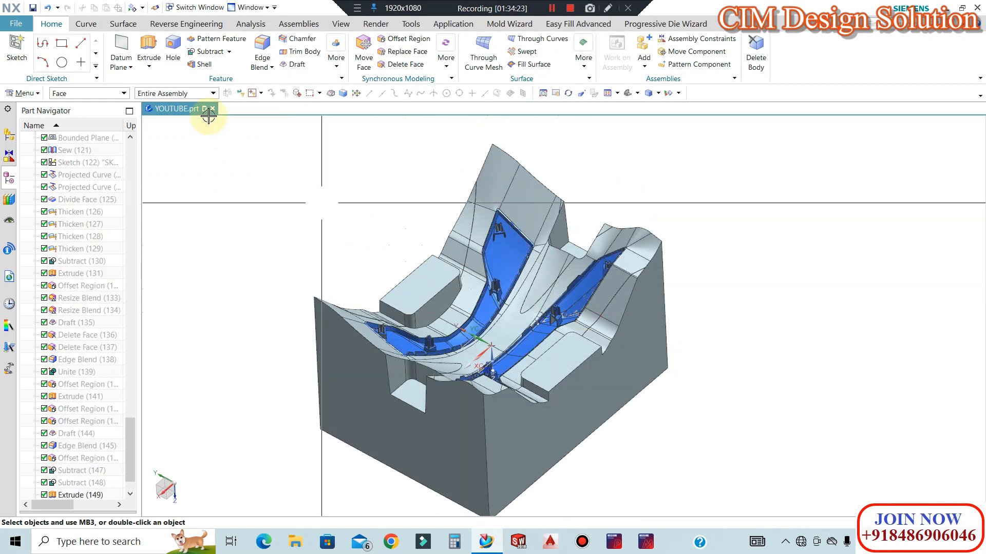
Subtract the two product bodies from the cavity block, keeping the tool bodies.
click(208, 52)
click(447, 256)
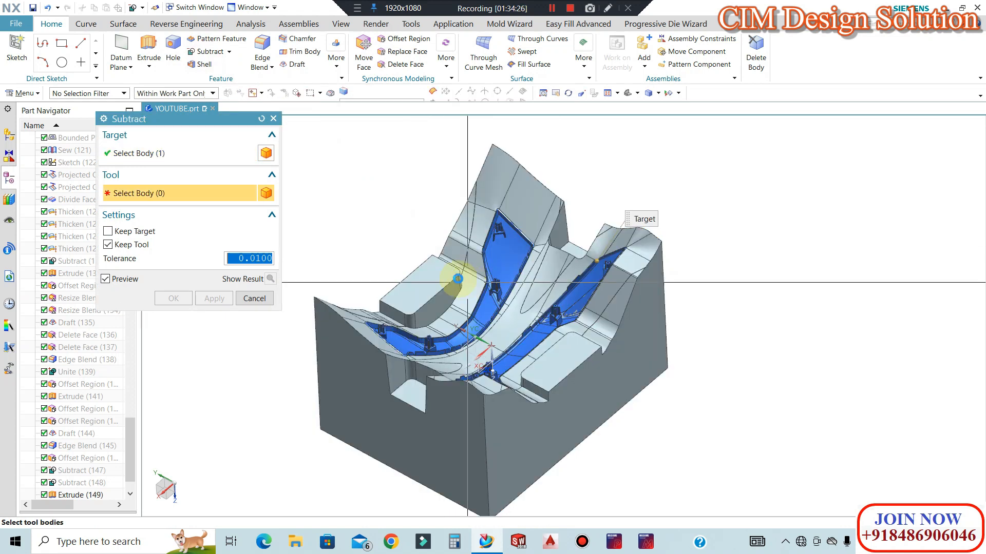
click(593, 316)
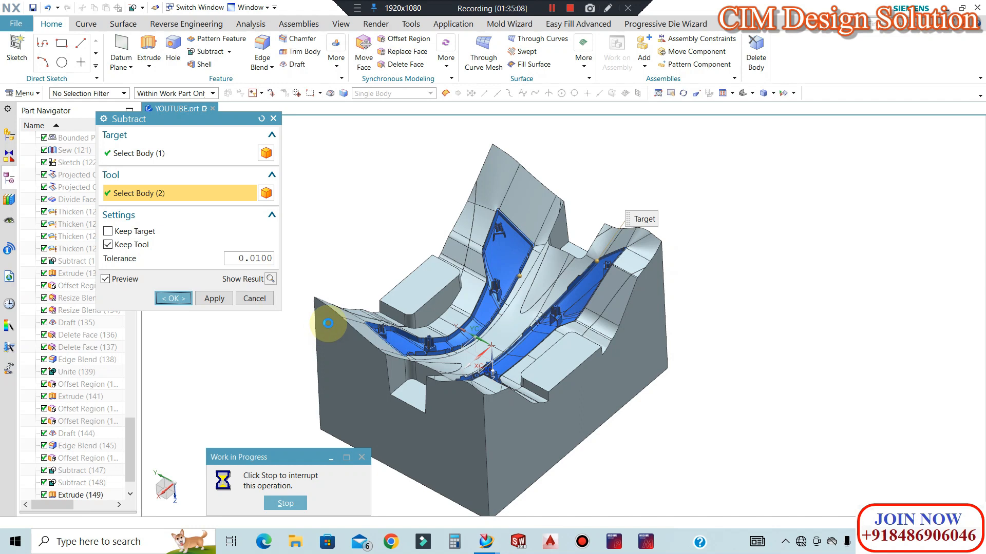
Set up a Split Body on the cavity block with a new plane 110 mm from the raised rectangular block's planar face.
middle_drag(654, 280, 378, 148)
click(122, 25)
click(569, 64)
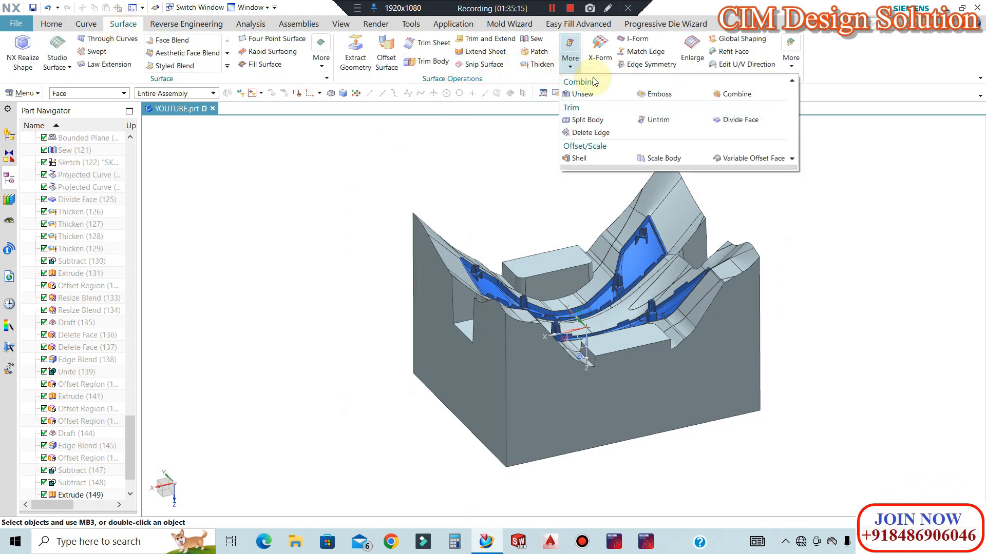
click(603, 120)
click(683, 195)
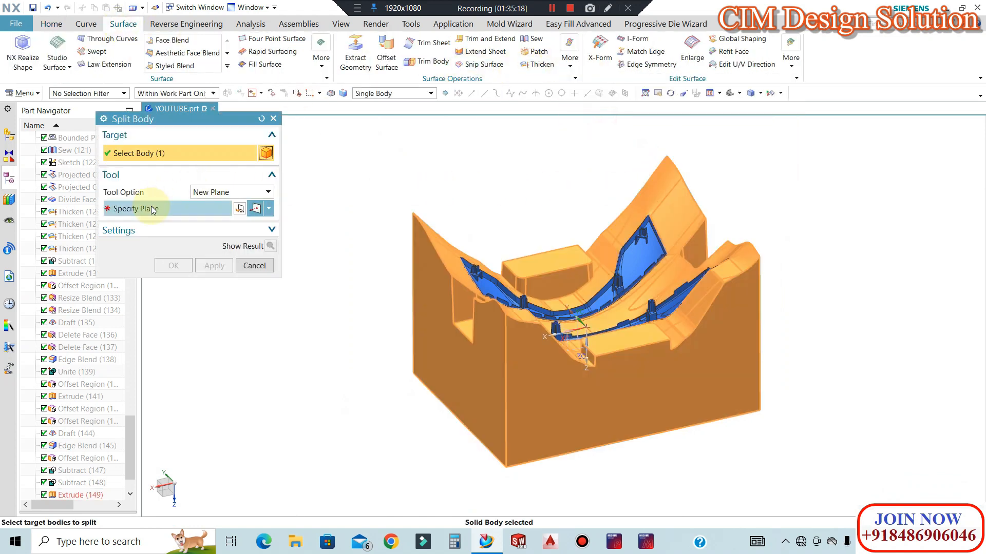
click(151, 209)
click(269, 208)
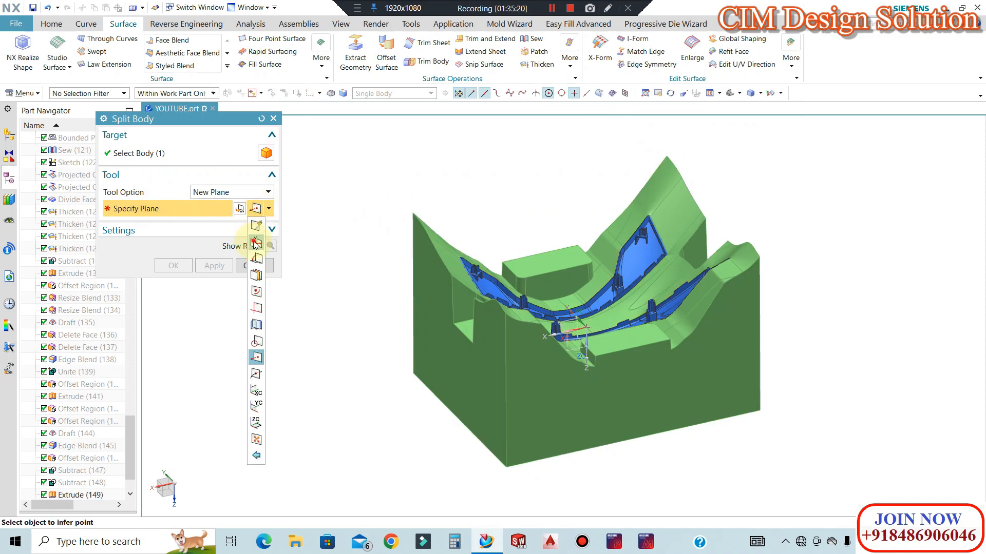
click(255, 243)
scroll(543, 253, up, 2)
click(547, 253)
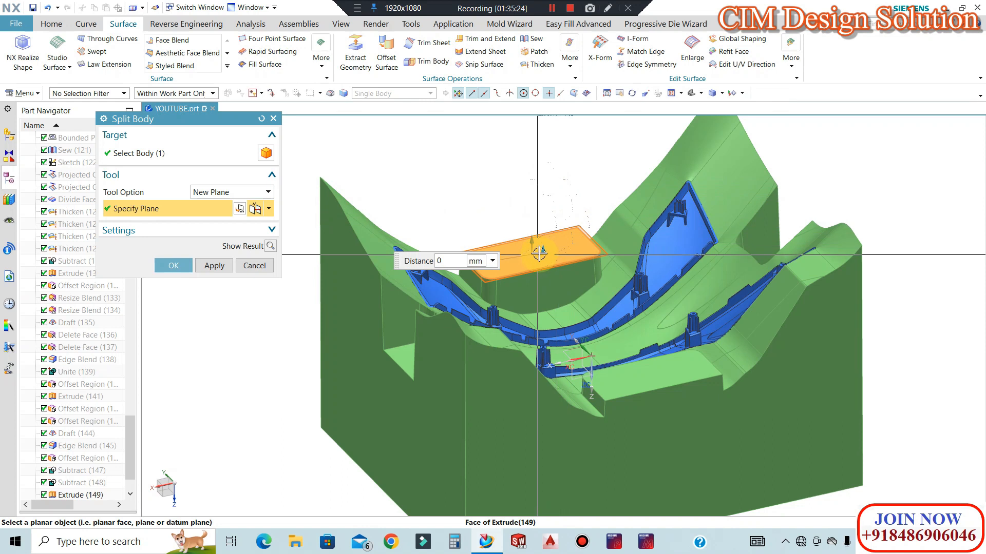
drag(539, 253, 544, 159)
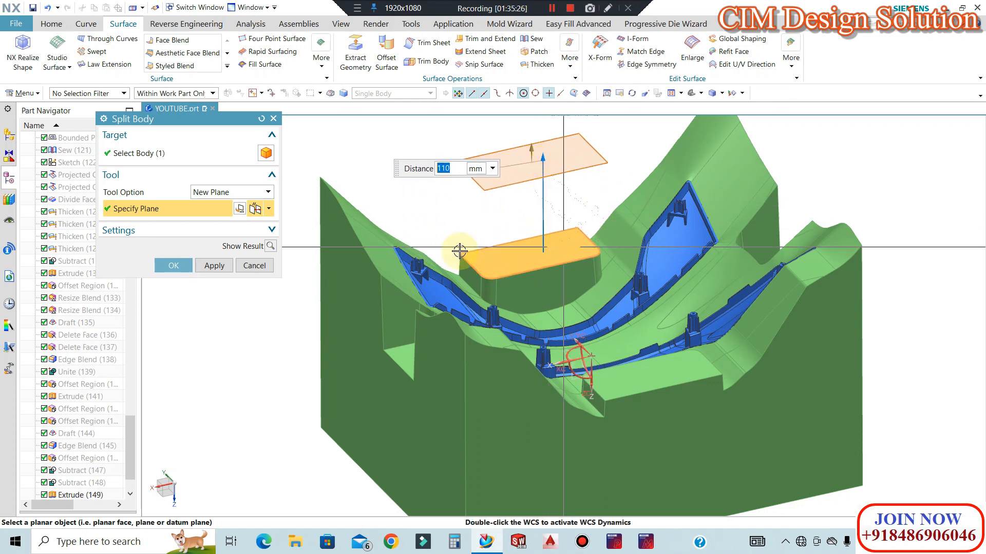
Preview the split result on the cavity block, check its corners and apply the split.
click(271, 246)
scroll(588, 257, up, 5)
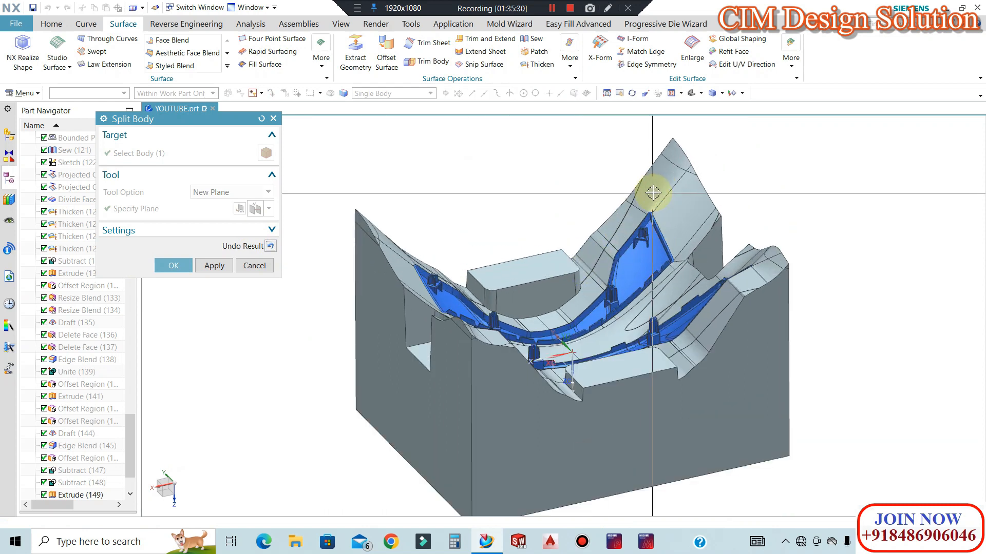
middle_drag(829, 318, 856, 268)
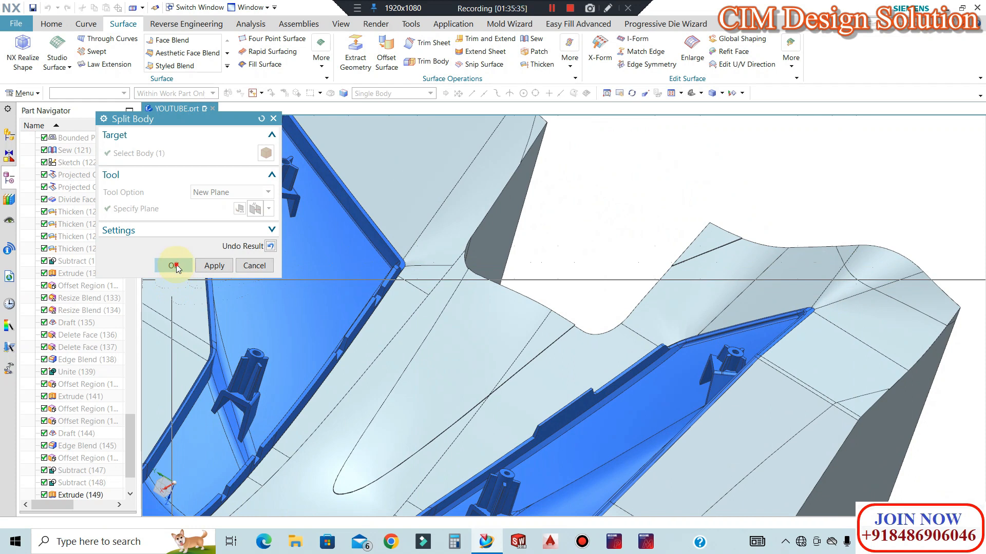
click(175, 266)
Hide the split-off corner tips of the cavity block, checking each corner.
scroll(660, 277, down, 5)
middle_drag(660, 277, 561, 264)
scroll(396, 268, up, 6)
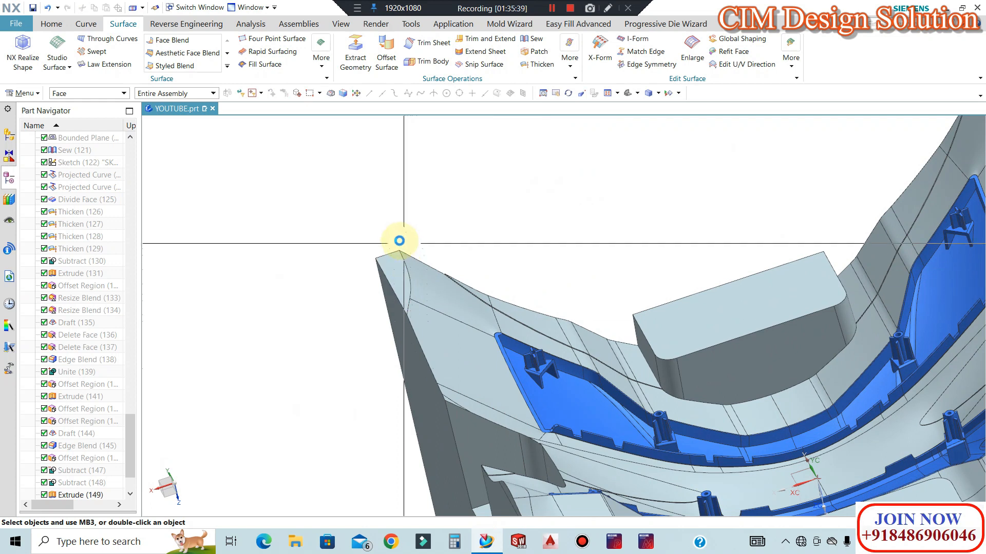
scroll(447, 378, down, 4)
scroll(456, 369, up, 4)
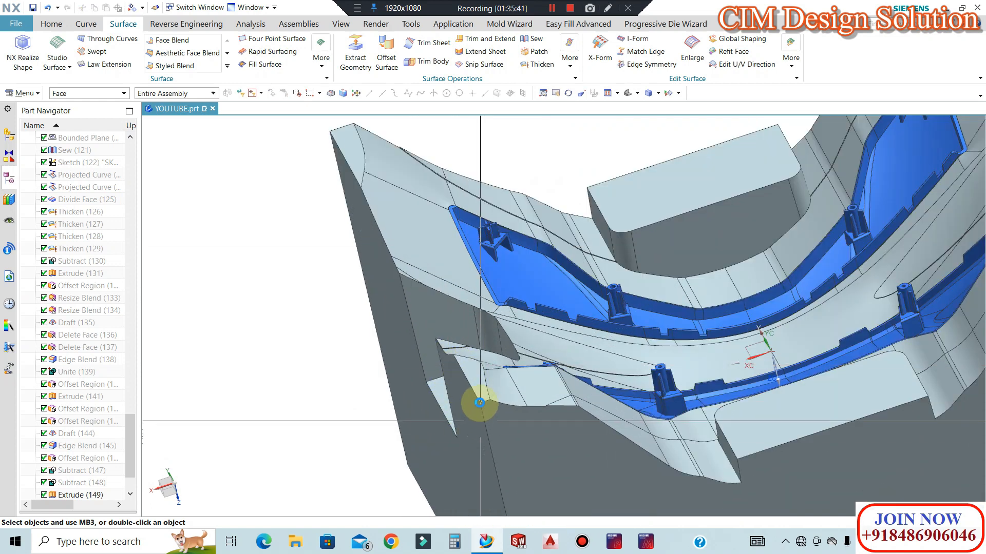
scroll(479, 404, down, 4)
middle_drag(535, 335, 567, 231)
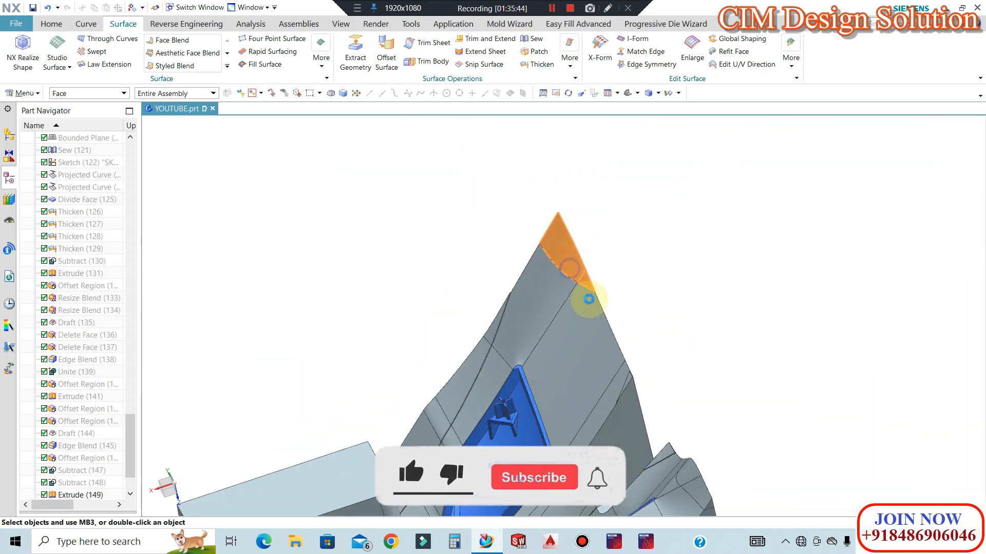
scroll(605, 218, down, 4)
scroll(621, 273, up, 5)
middle_drag(615, 304, 550, 231)
scroll(694, 302, up, 3)
scroll(724, 285, down, 2)
scroll(724, 286, down, 3)
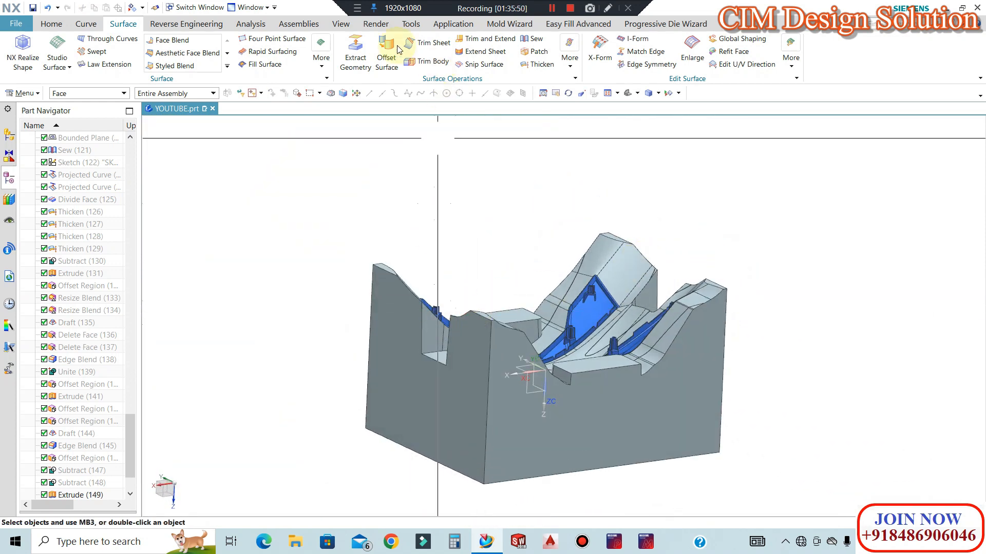
Offset the four outer side faces of the cavity block by 20 mm with Offset Region.
click(57, 26)
click(389, 41)
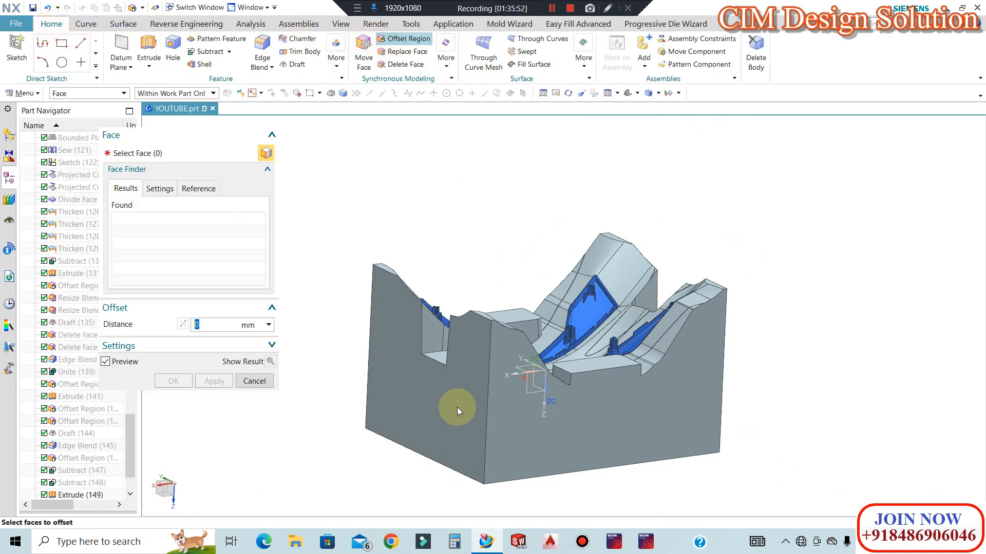
click(451, 407)
click(645, 423)
middle_click(859, 277)
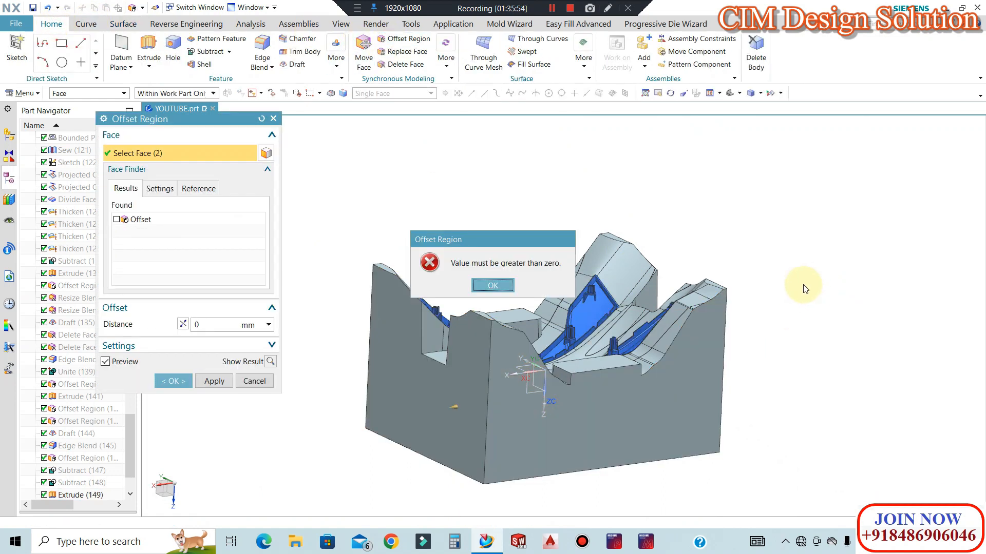
click(493, 286)
middle_drag(802, 295, 738, 361)
click(738, 361)
middle_click(803, 266)
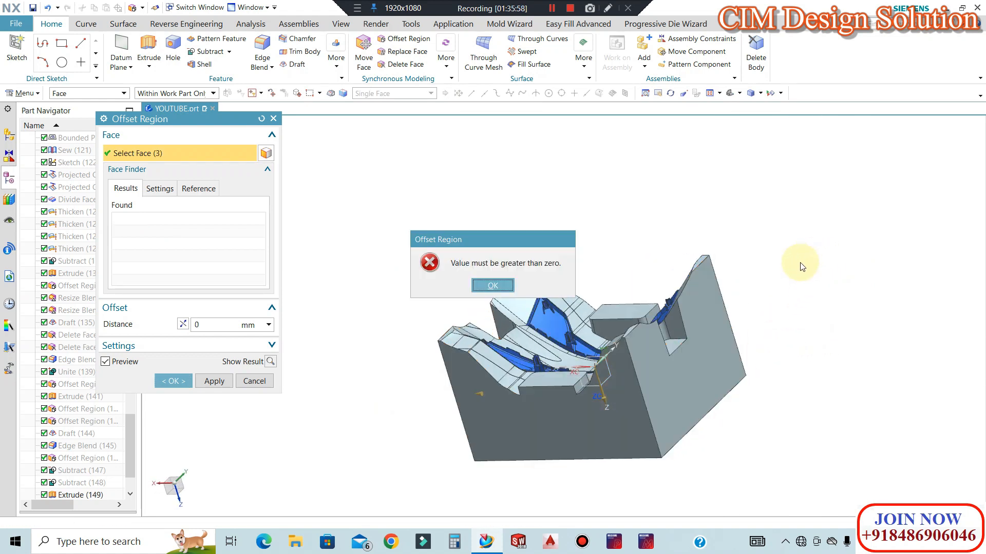
key(Return)
middle_drag(673, 176, 682, 393)
click(682, 392)
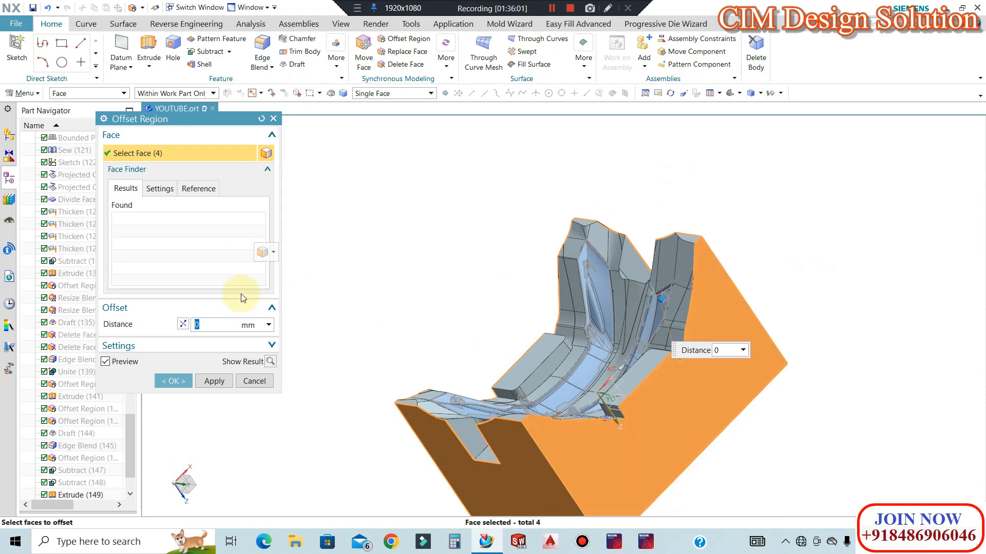
text(20)
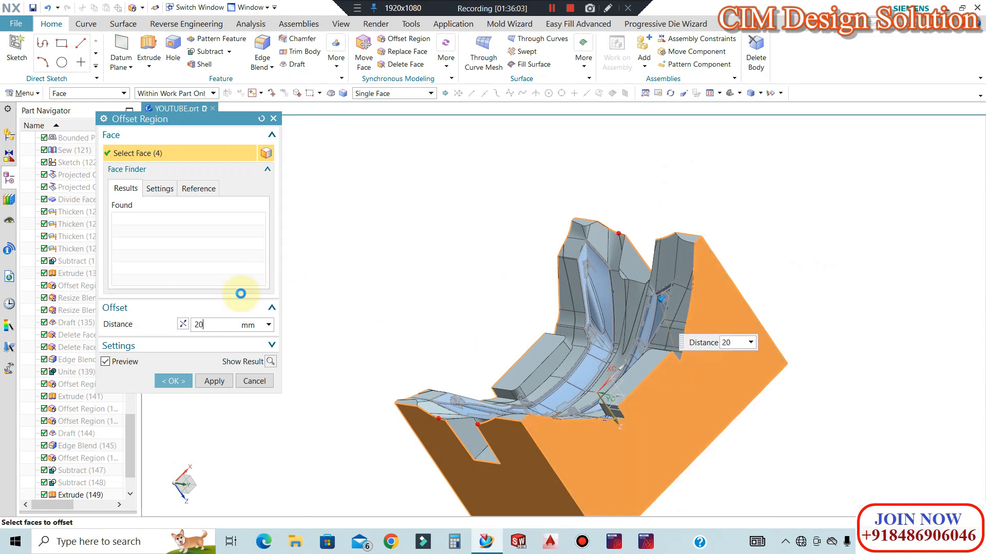
key(Return)
Swap the display to the hidden core block with the split-off corner tips.
middle_drag(449, 282, 682, 484)
middle_click(656, 215)
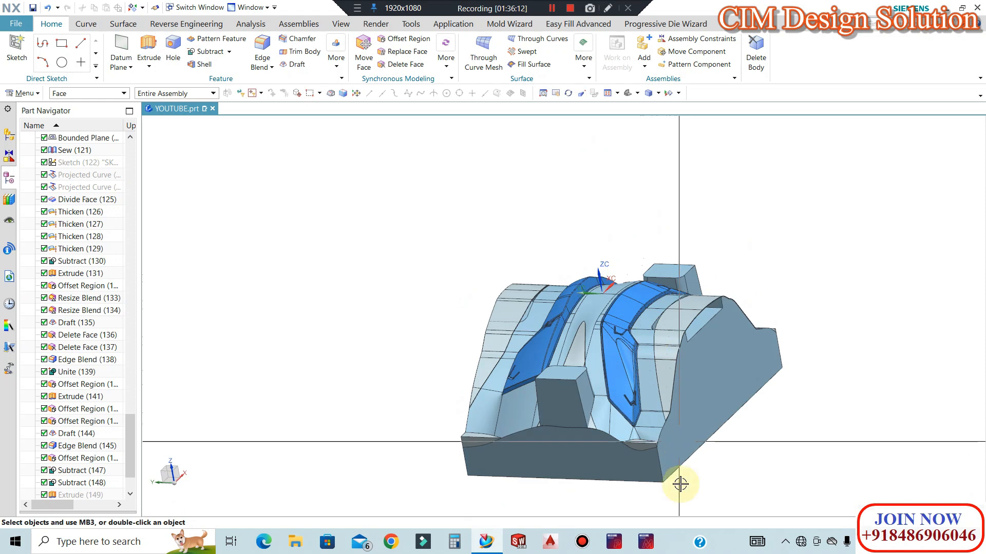
scroll(589, 423, up, 5)
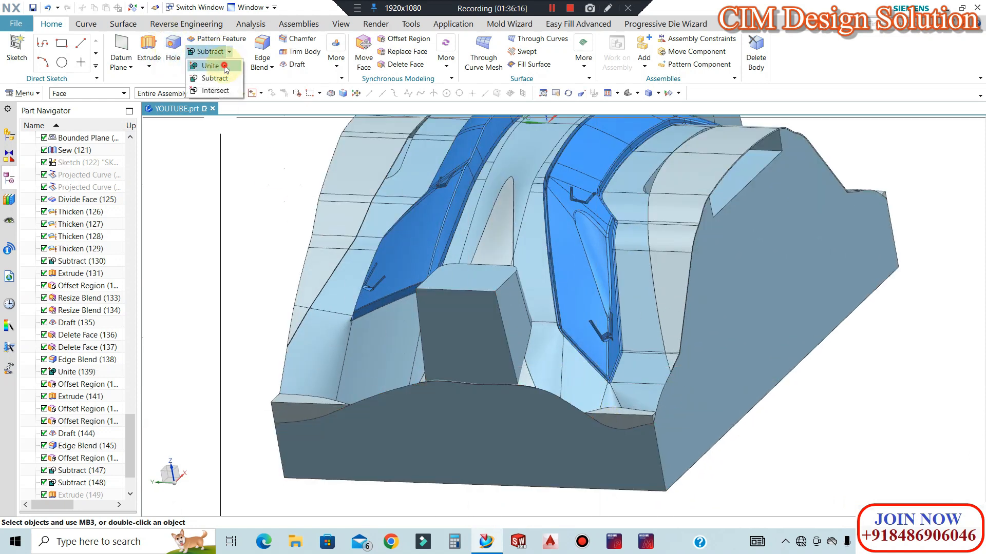
click(214, 78)
click(468, 462)
click(625, 425)
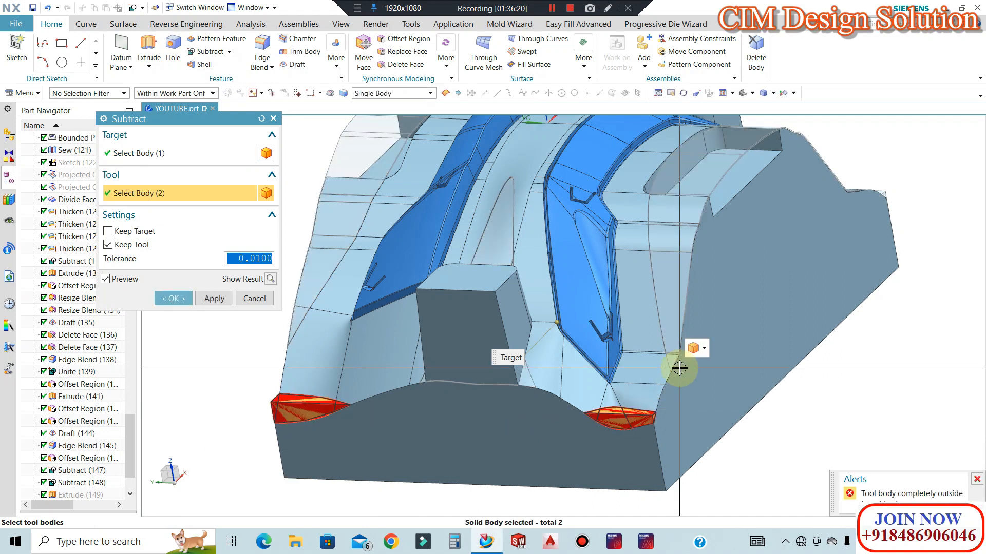
key(Escape)
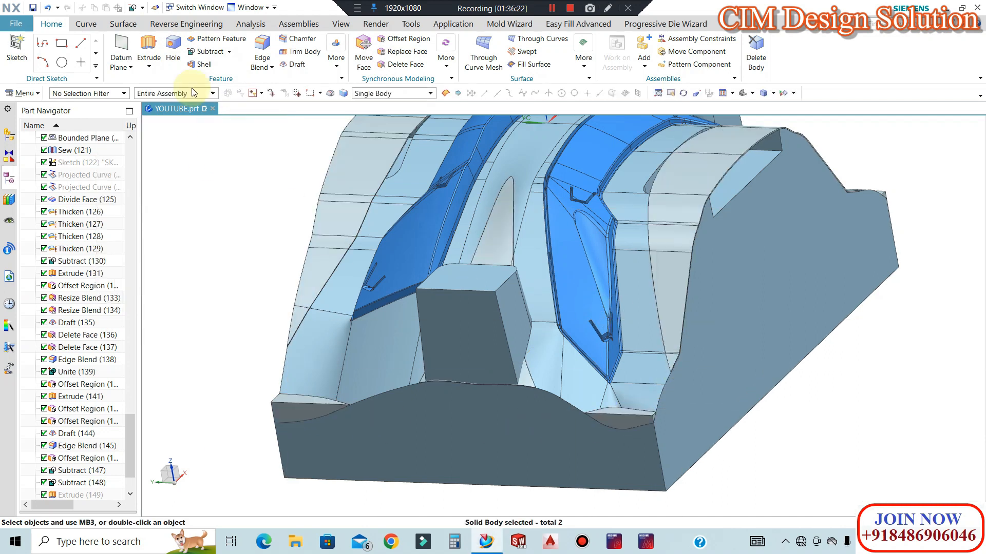
Unite the four split-off corner tips with the core block as the target body.
click(220, 67)
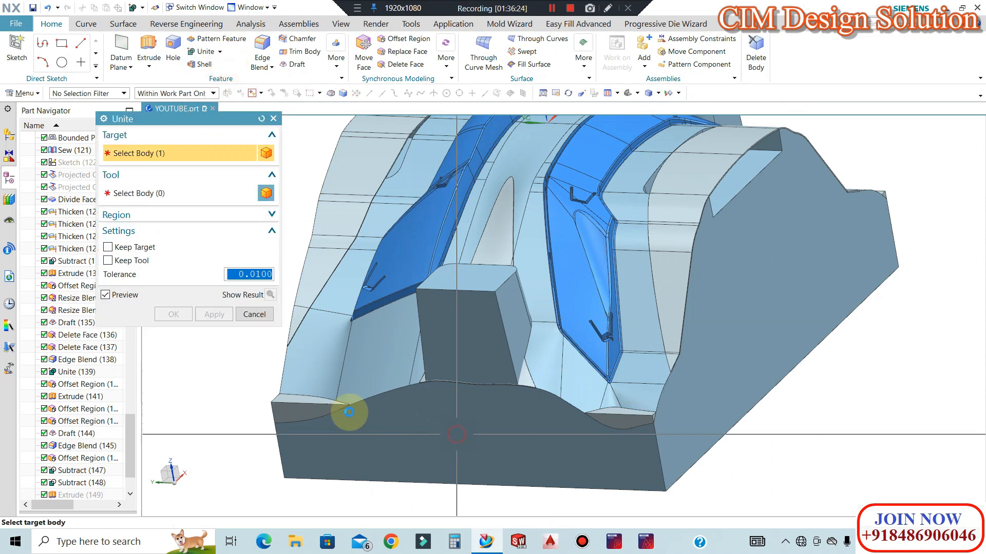
click(392, 419)
click(305, 405)
click(631, 415)
mouse_move(786, 396)
middle_down()
mouse_move(837, 403)
mouse_move(783, 412)
mouse_move(768, 425)
mouse_move(778, 392)
middle_up()
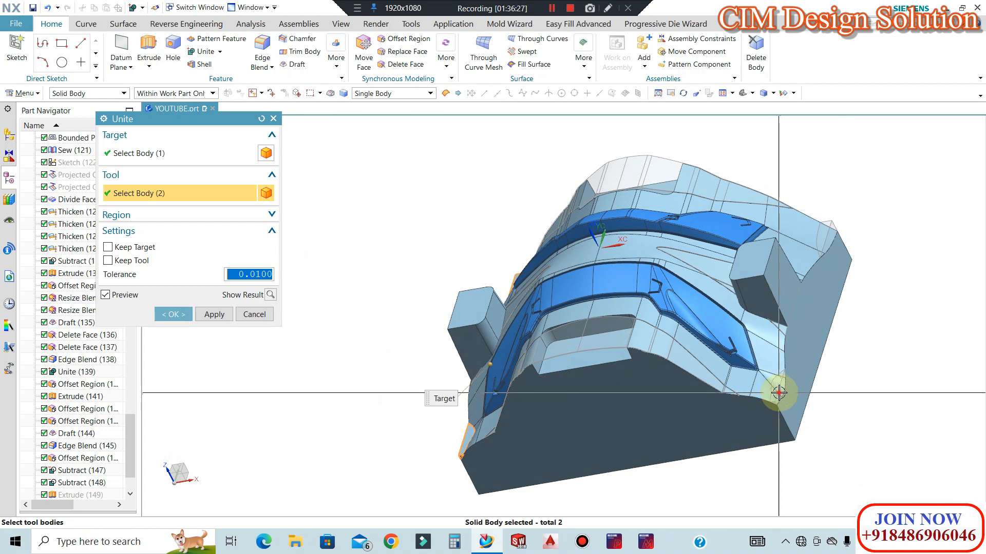
click(835, 261)
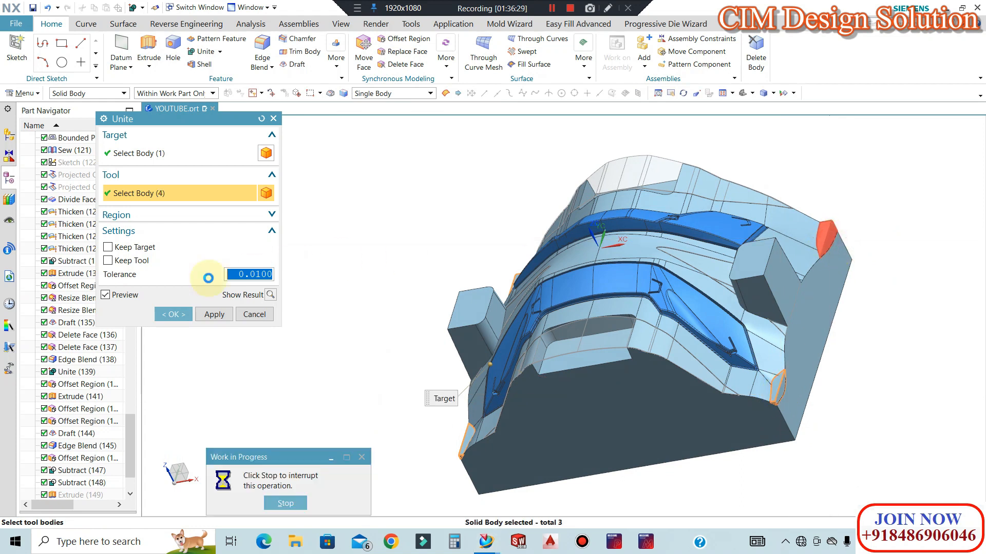
click(174, 314)
Inspect the united core block and the matching cavity block from several directions.
middle_drag(434, 274, 371, 308)
scroll(552, 286, up, 8)
scroll(450, 241, down, 6)
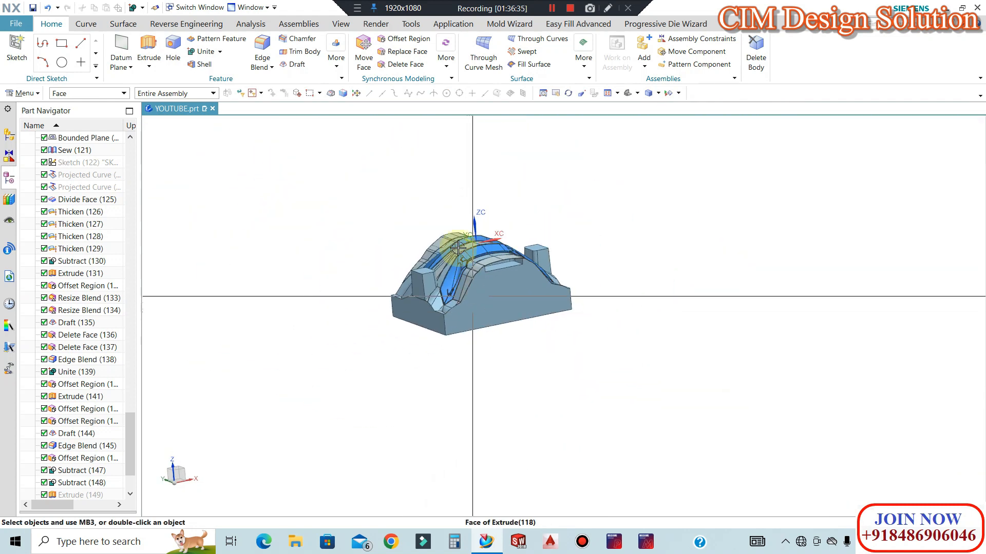
middle_drag(450, 241, 505, 282)
scroll(498, 215, up, 2)
scroll(384, 173, up, 5)
scroll(477, 261, down, 4)
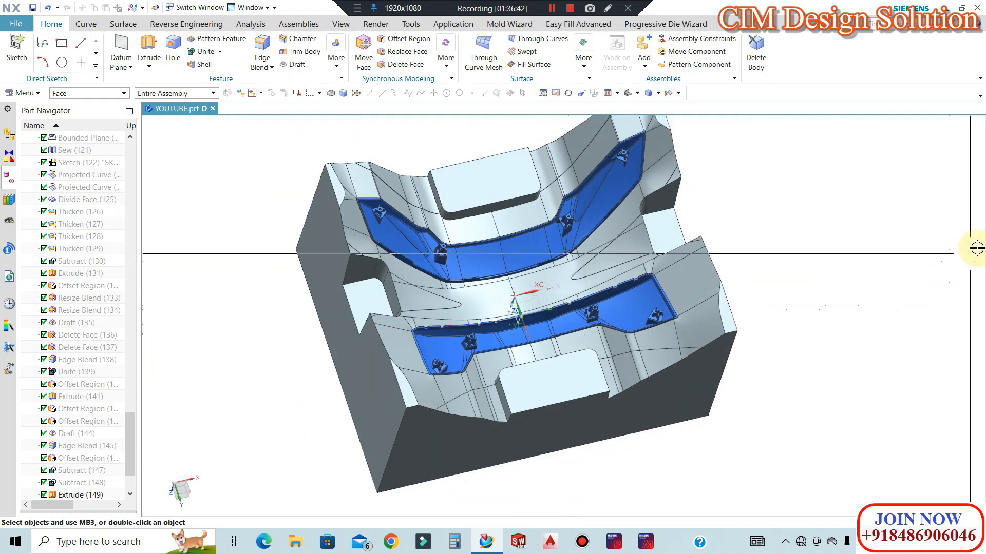
Offset the flat top faces of the two raised blocks on opposite sides of the cavity block by 20 mm with Offset Region.
key(F8)
scroll(539, 231, up, 3)
scroll(523, 249, down, 3)
middle_drag(523, 248, 609, 374)
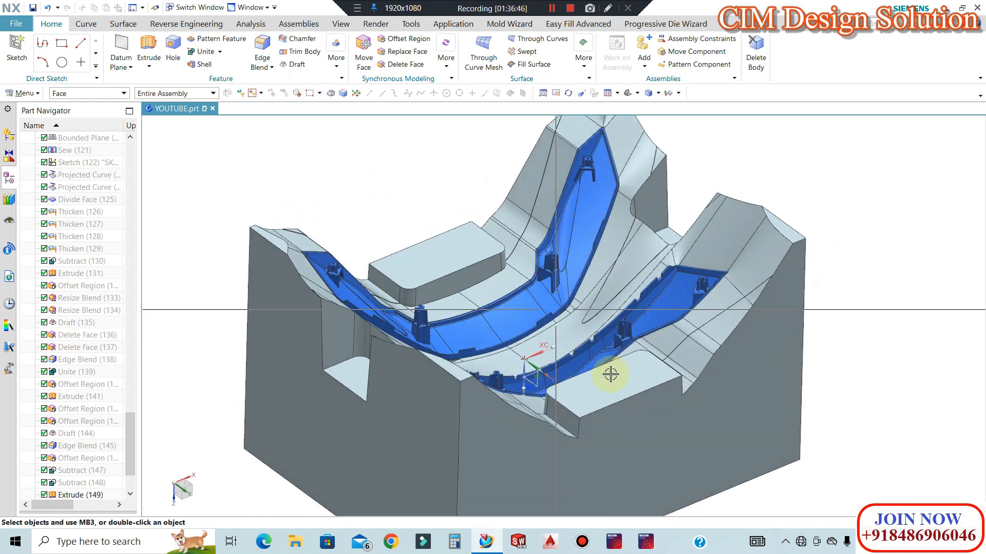
scroll(590, 390, up, 3)
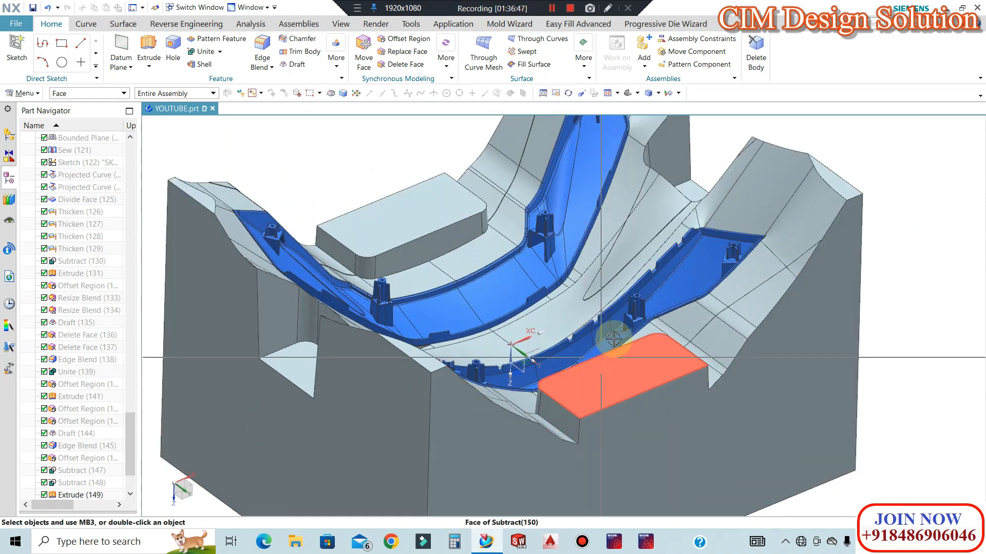
click(403, 38)
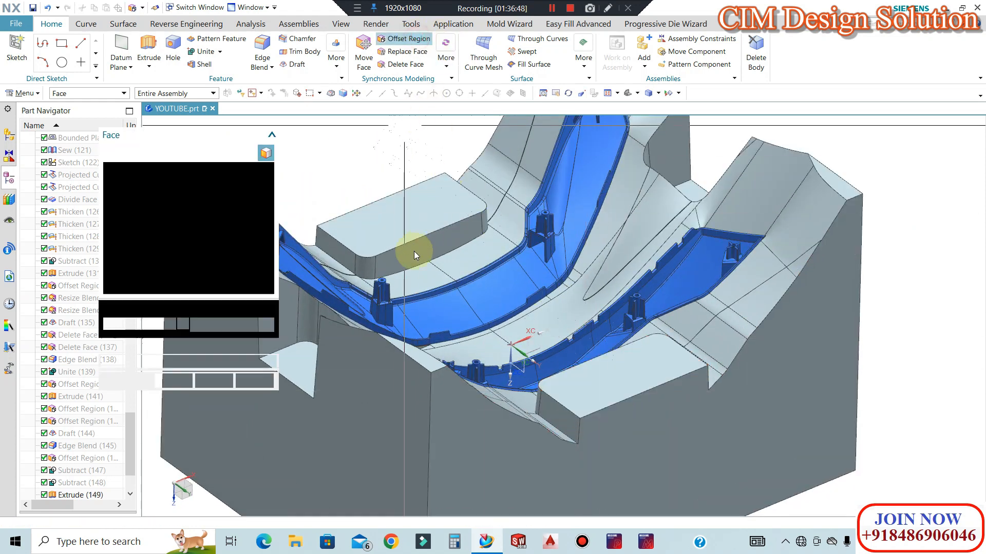
click(669, 360)
text(20)
key(Return)
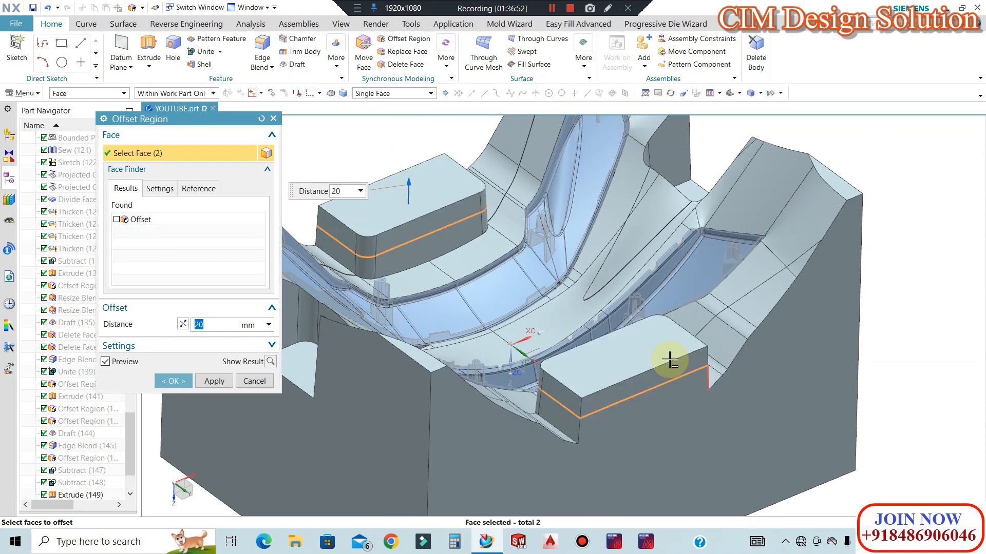
click(185, 382)
Swap the display to the core block and offset the floor faces of its two opposite recesses by -20 mm with Offset Region.
scroll(528, 283, down, 1)
middle_drag(532, 288, 478, 293)
scroll(462, 277, up, 5)
scroll(520, 279, down, 4)
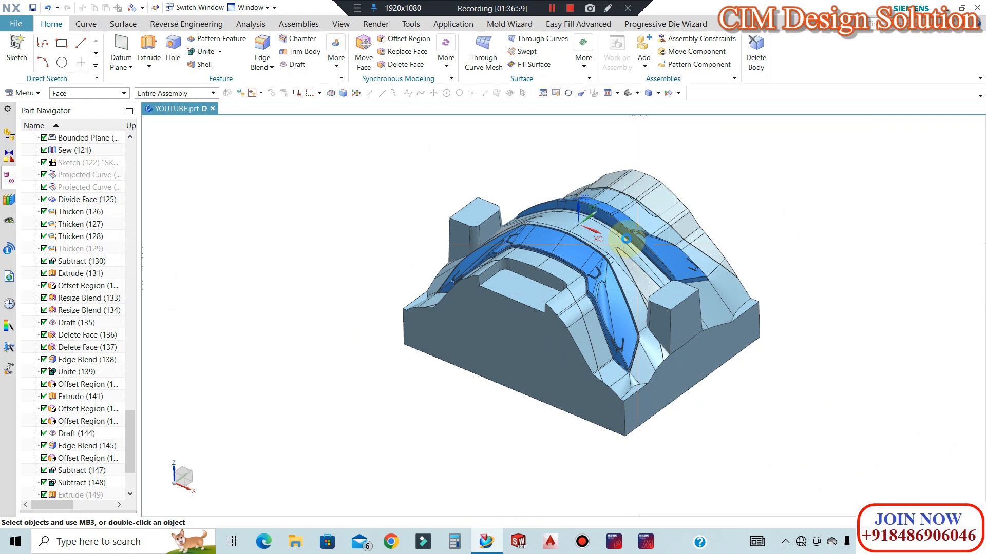
scroll(629, 239, up, 4)
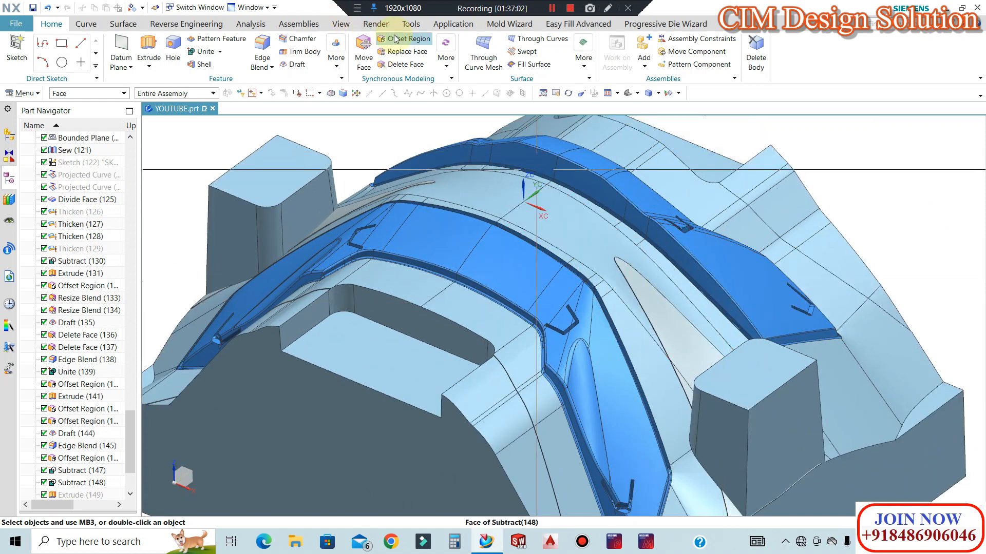
click(427, 330)
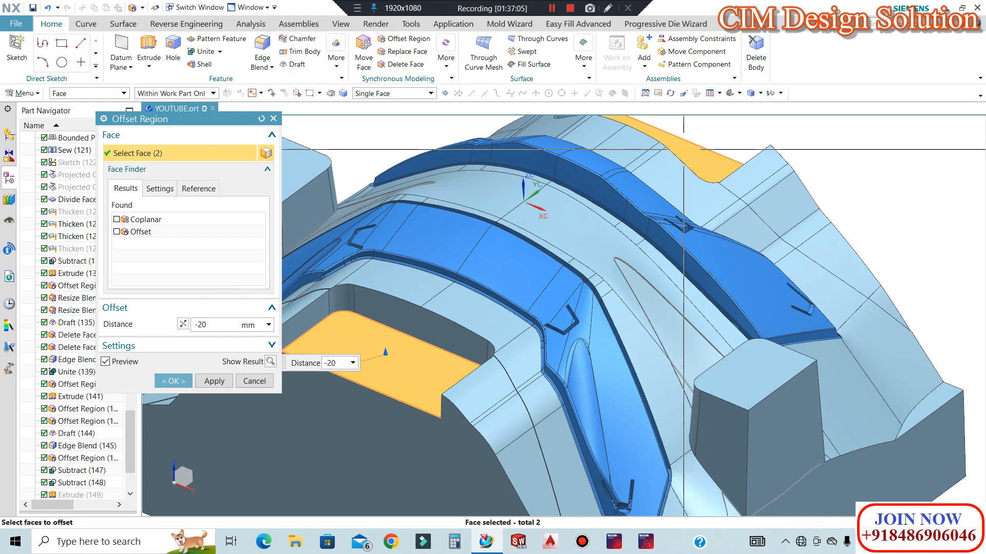
middle_click(683, 149)
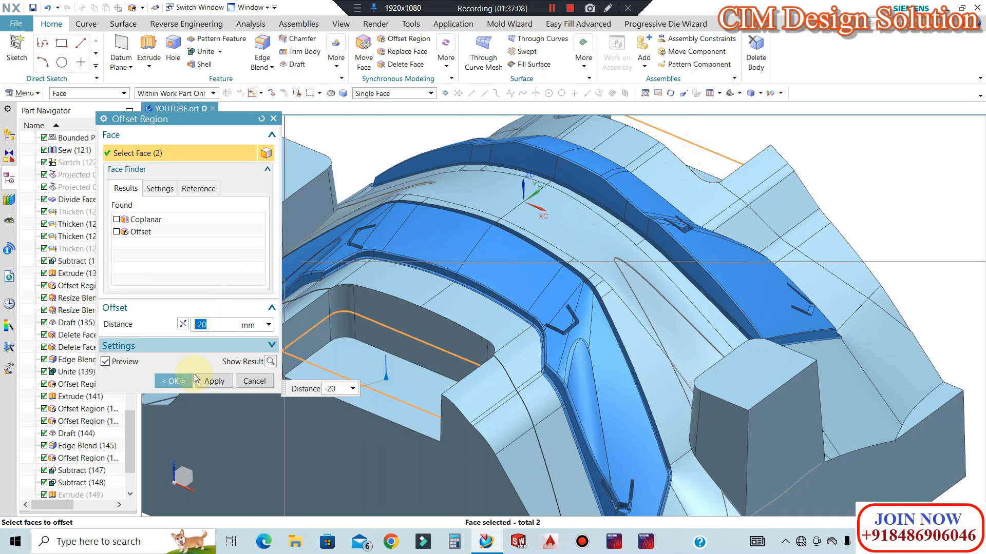
Try a 10 mm Edge Blend along the upper edges of the core's front recess, including the tiny edge at its corner.
scroll(473, 274, down, 5)
mouse_move(488, 274)
middle_down()
mouse_move(486, 292)
mouse_move(479, 277)
middle_up()
scroll(455, 312, up, 2)
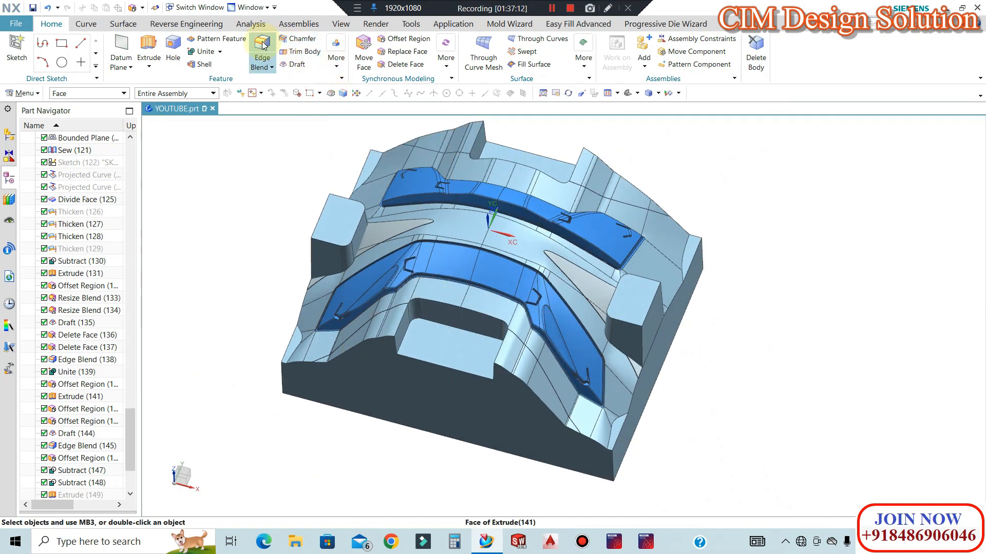
scroll(422, 300, up, 3)
click(431, 301)
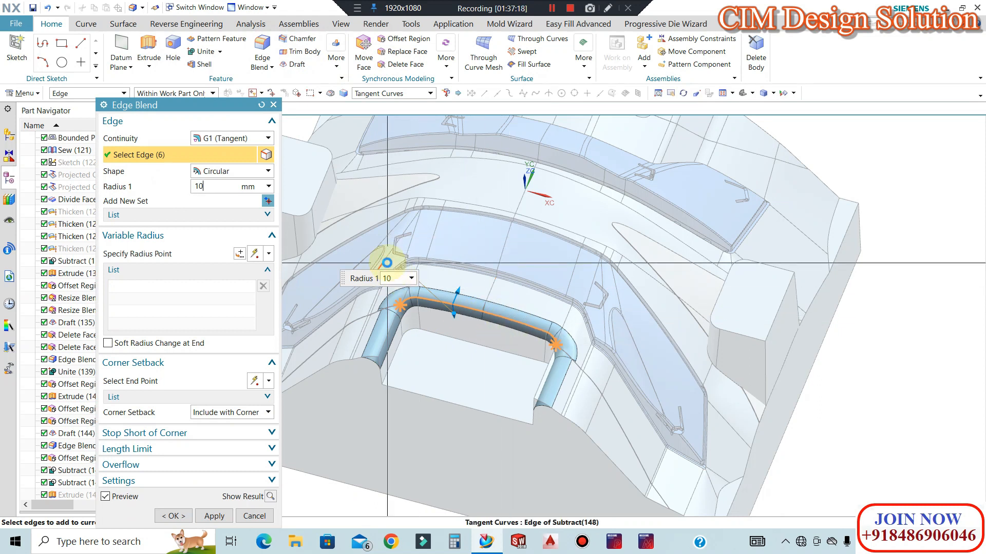
scroll(528, 374, down, 3)
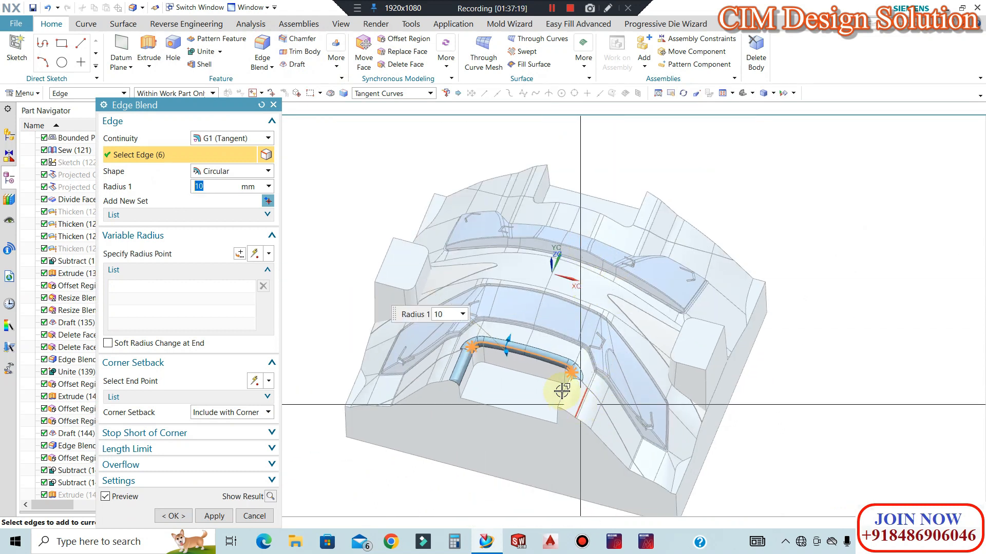
scroll(569, 398, up, 2)
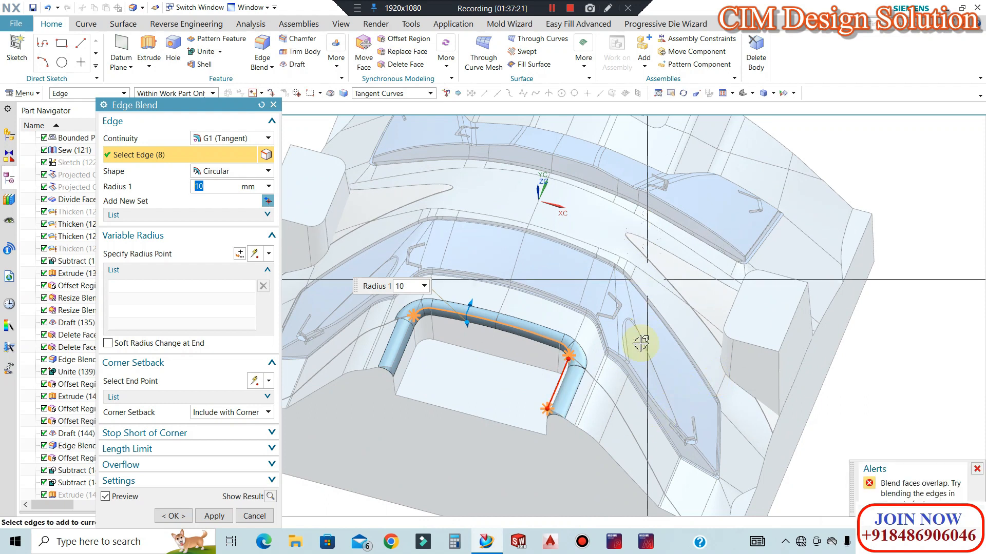
scroll(573, 349, up, 6)
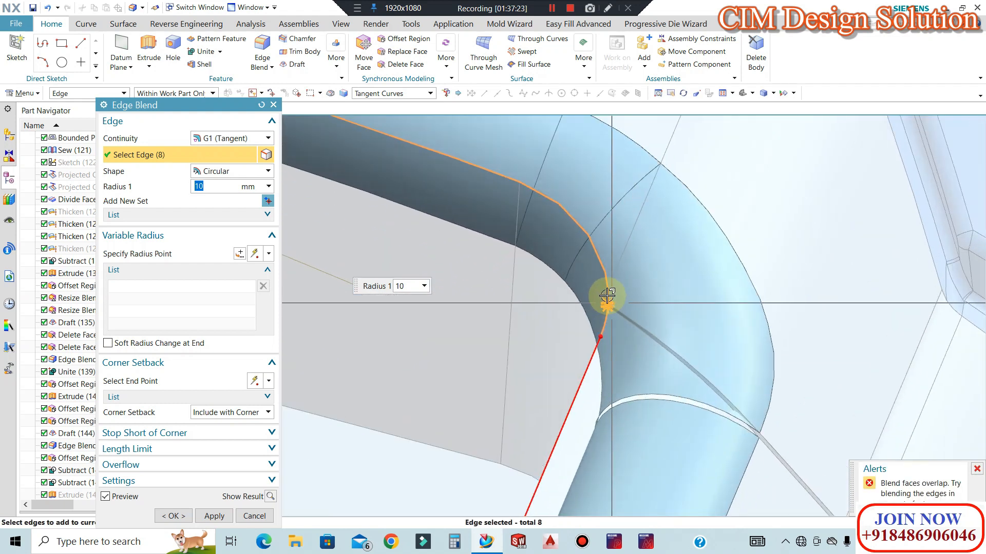
scroll(607, 296, up, 5)
click(604, 301)
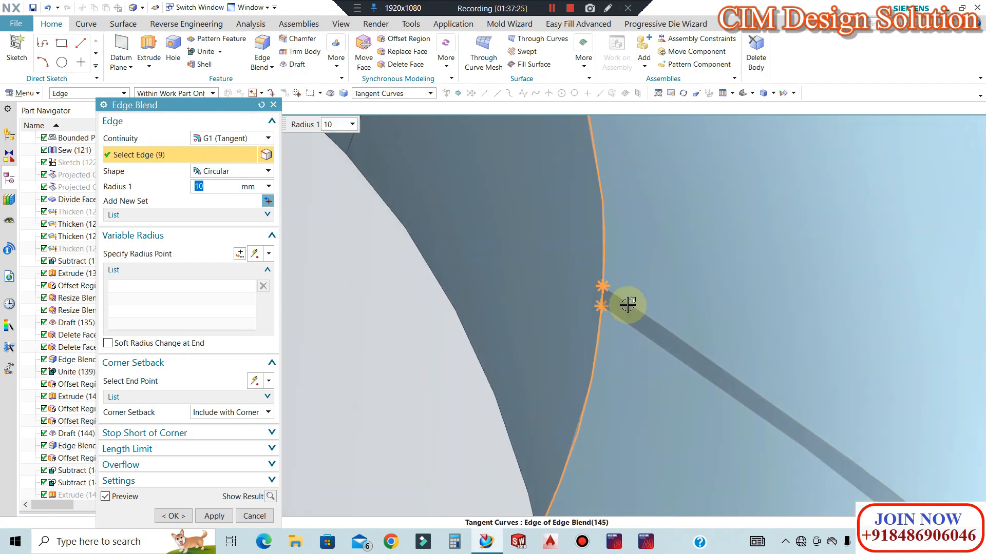
Try other combinations of the small corner edges for the recess's 10 mm blend, then abandon the Edge Blend.
scroll(766, 298, down, 5)
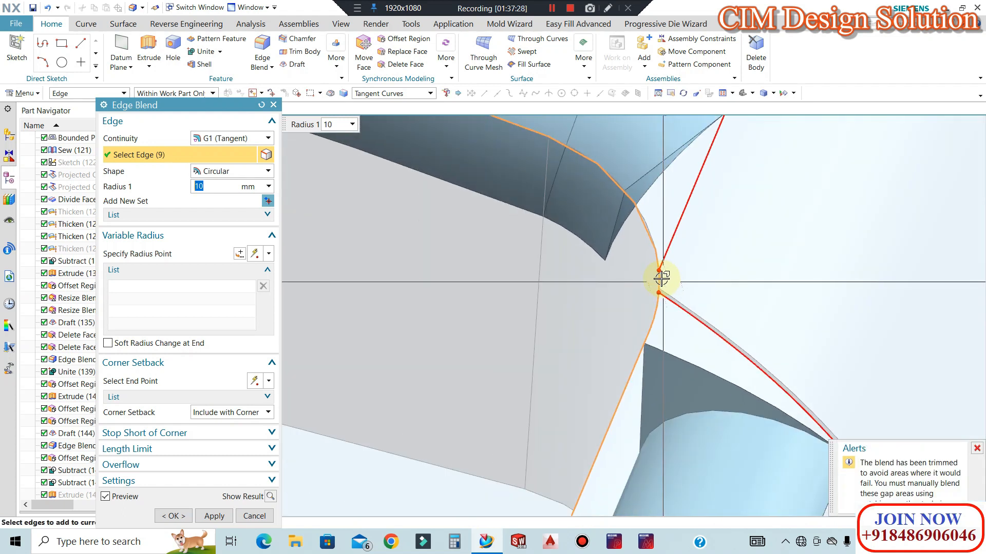
scroll(659, 307, down, 3)
shift+click(655, 276)
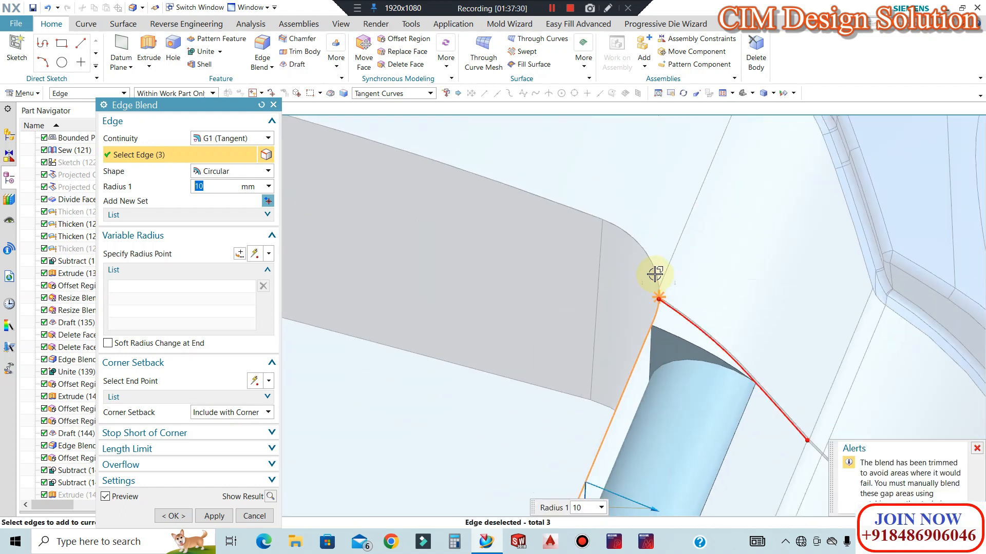
scroll(681, 342, down, 6)
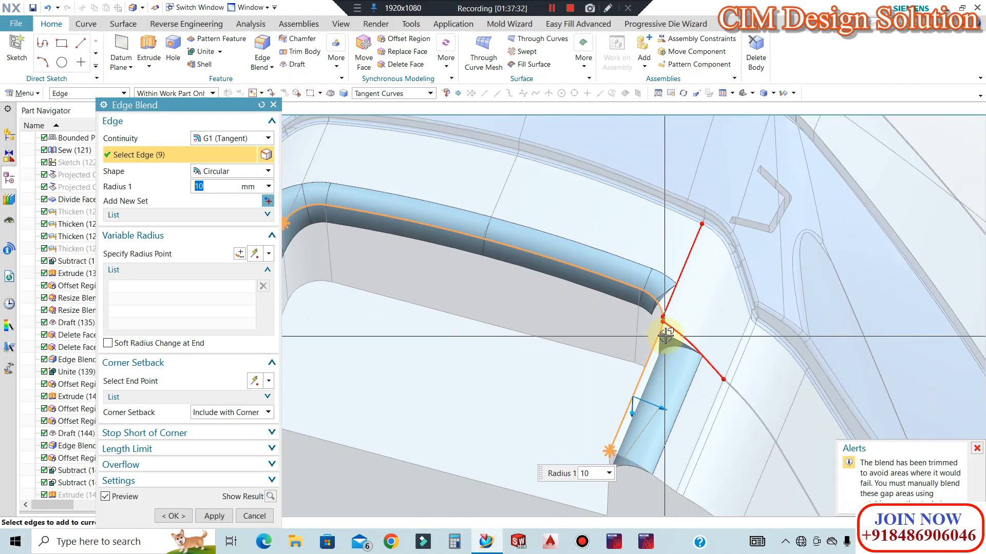
scroll(663, 343, up, 5)
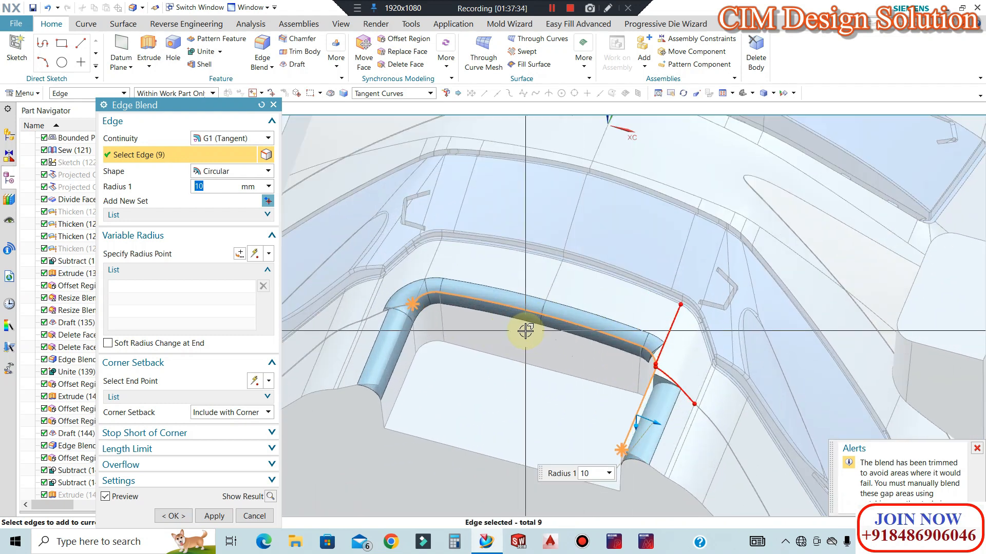
scroll(440, 305, up, 3)
scroll(441, 305, up, 2)
click(417, 303)
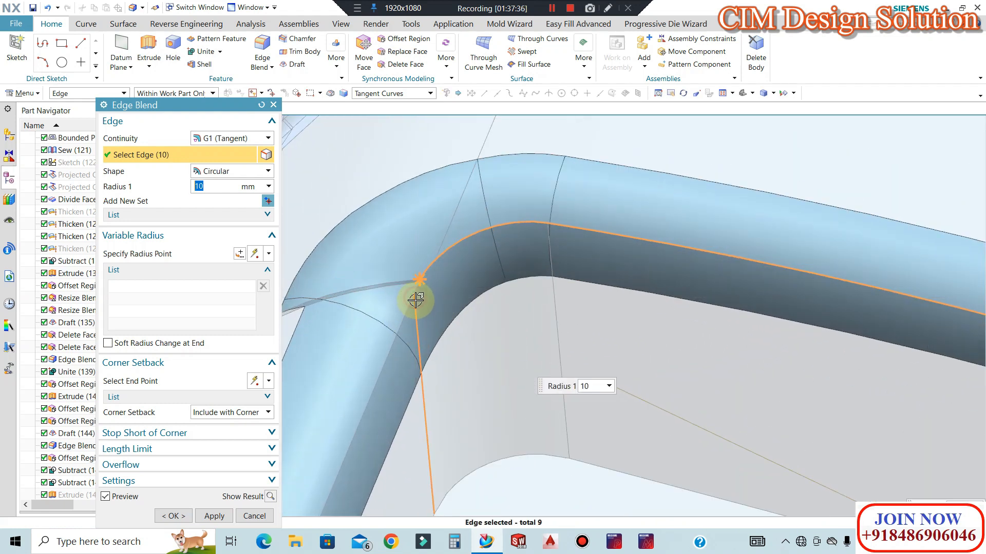
shift+click(413, 310)
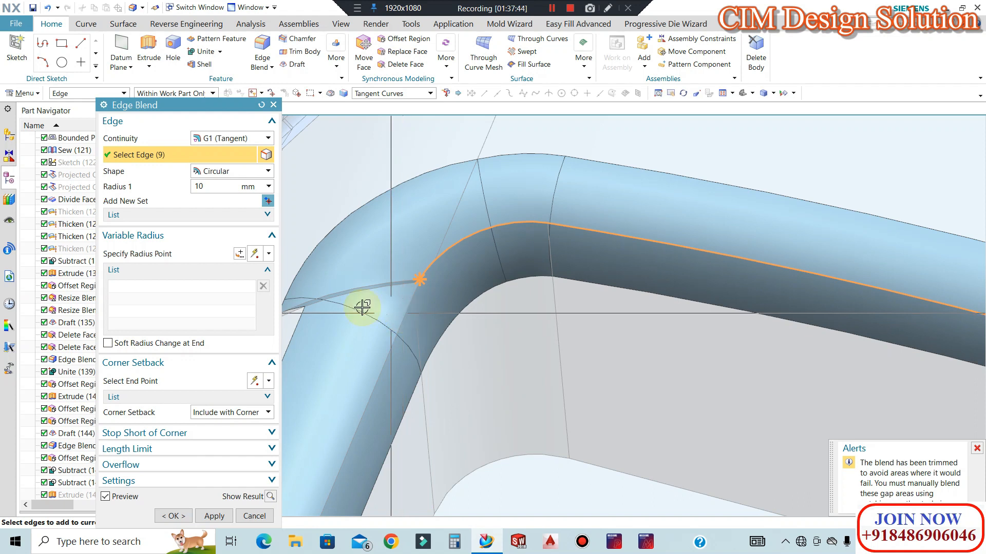
key(Escape)
Suppress the Subtract (130) feature and close the update report.
scroll(473, 245, down, 3)
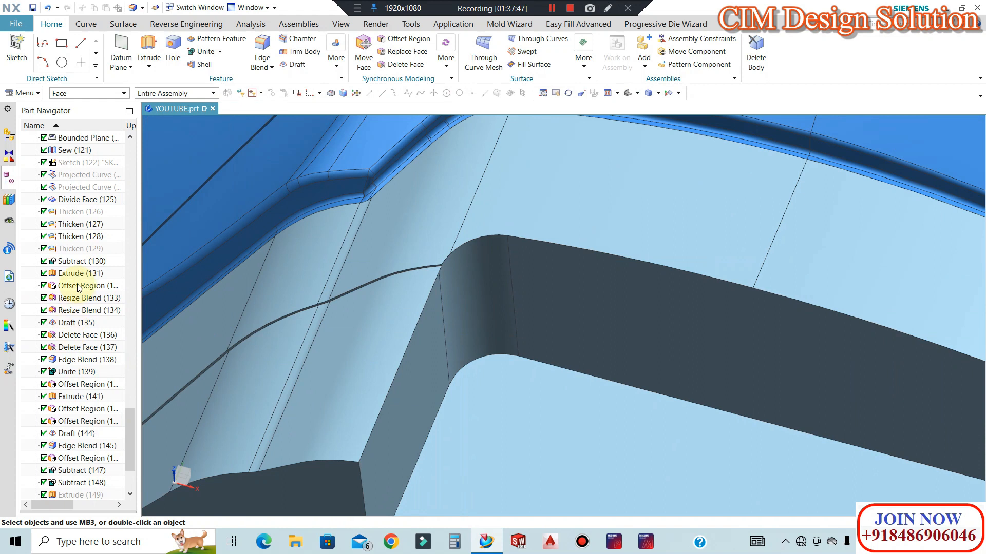
click(72, 261)
right_click(71, 261)
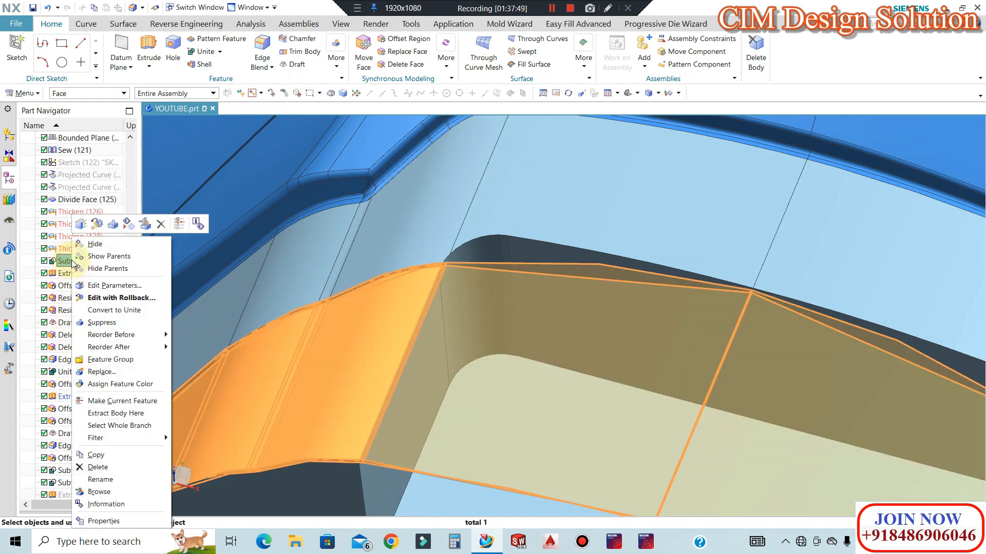
click(115, 323)
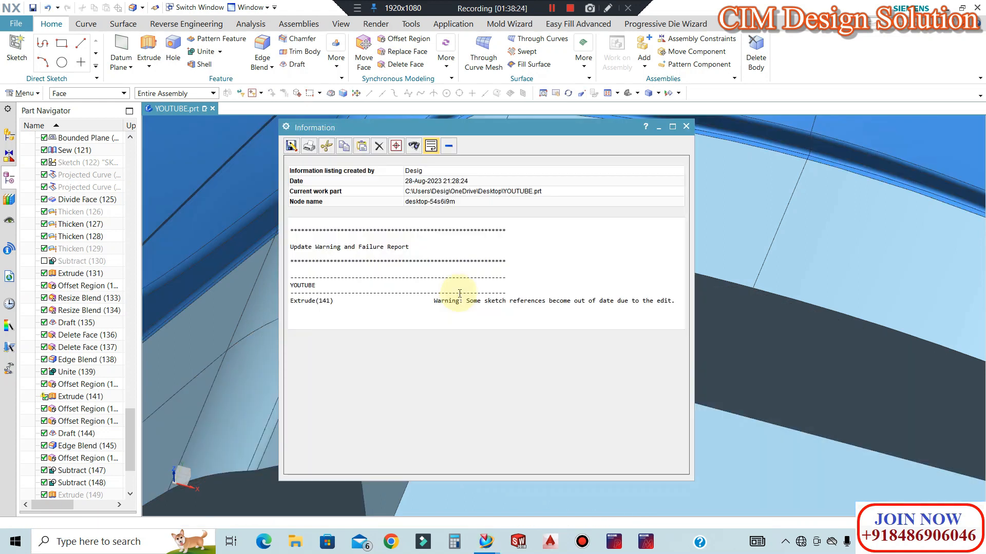
click(686, 126)
key(ctrl+f)
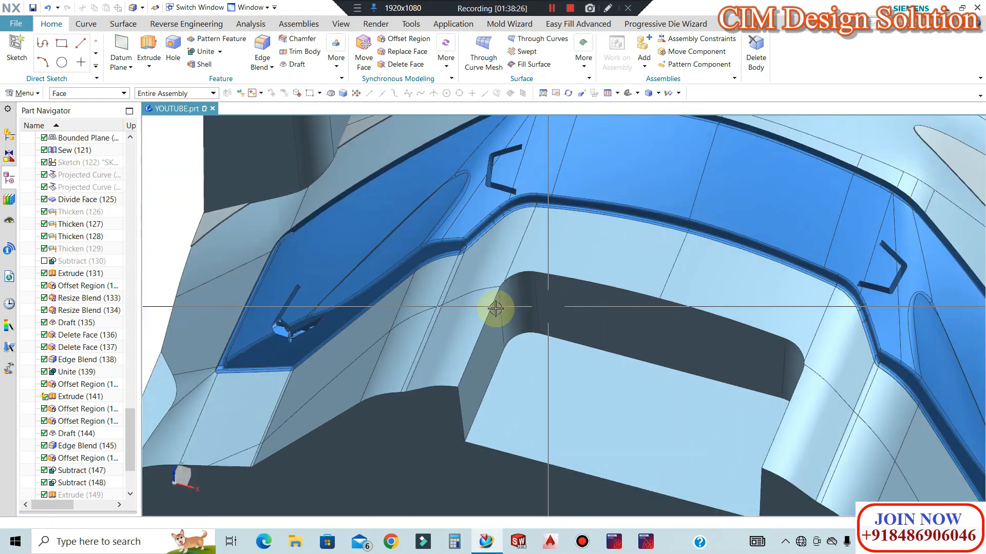
scroll(87, 466, down, 3)
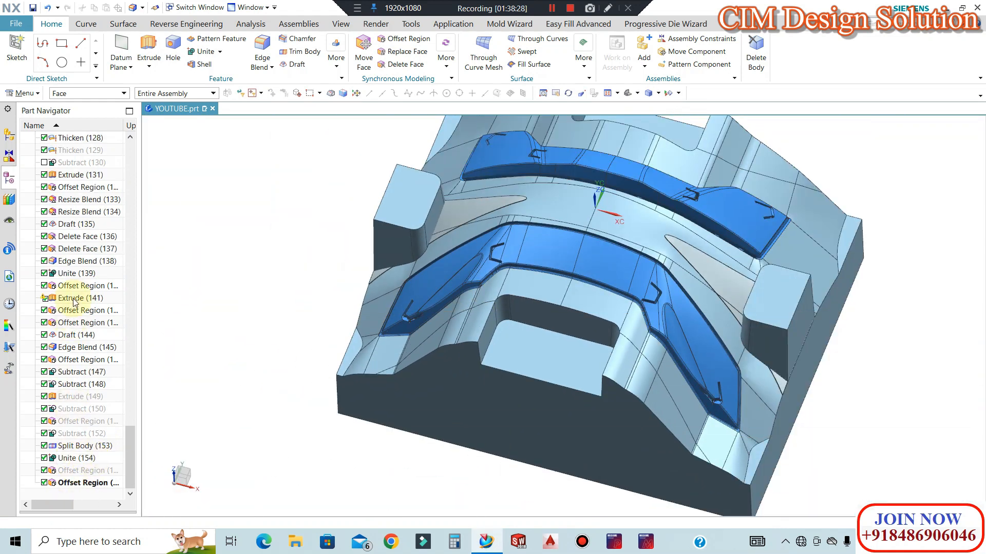
Swap the display to the cavity block, hide the blue product bodies and pick a pocket face to identify its Subtract feature.
middle_drag(588, 325, 574, 167)
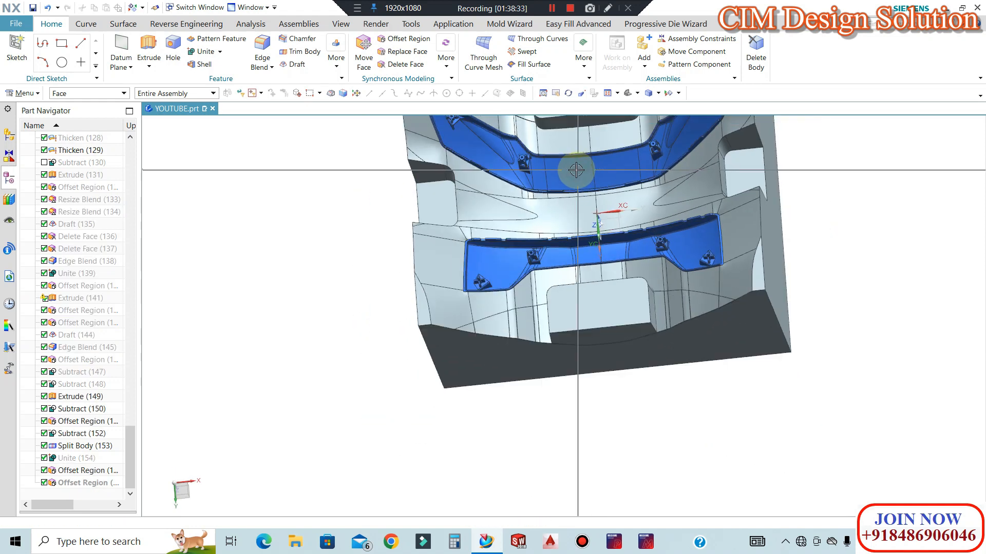
click(589, 261)
key(ctrl+b)
click(550, 177)
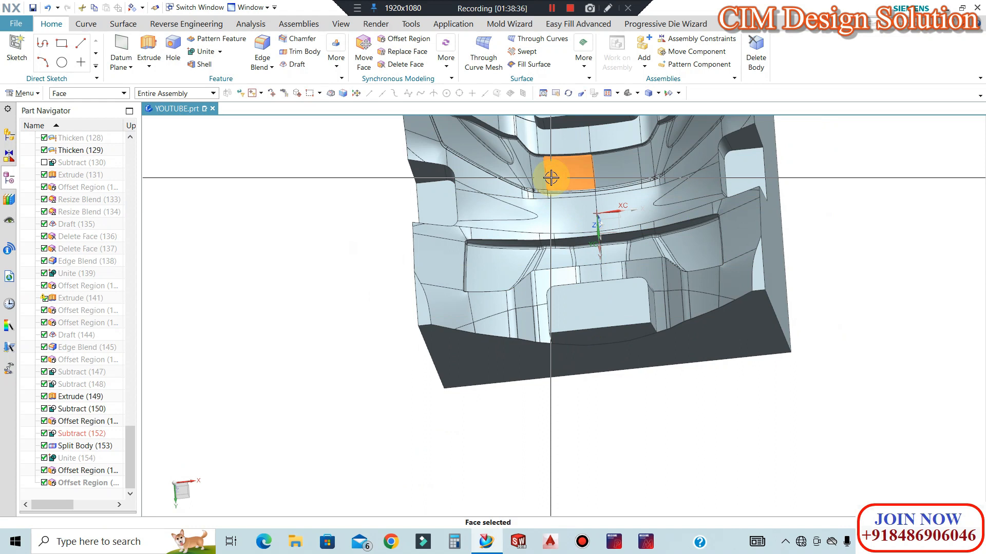
key(Escape)
Assign an orange feature face color to the cavity's Subtract (152) feature.
right_click(70, 434)
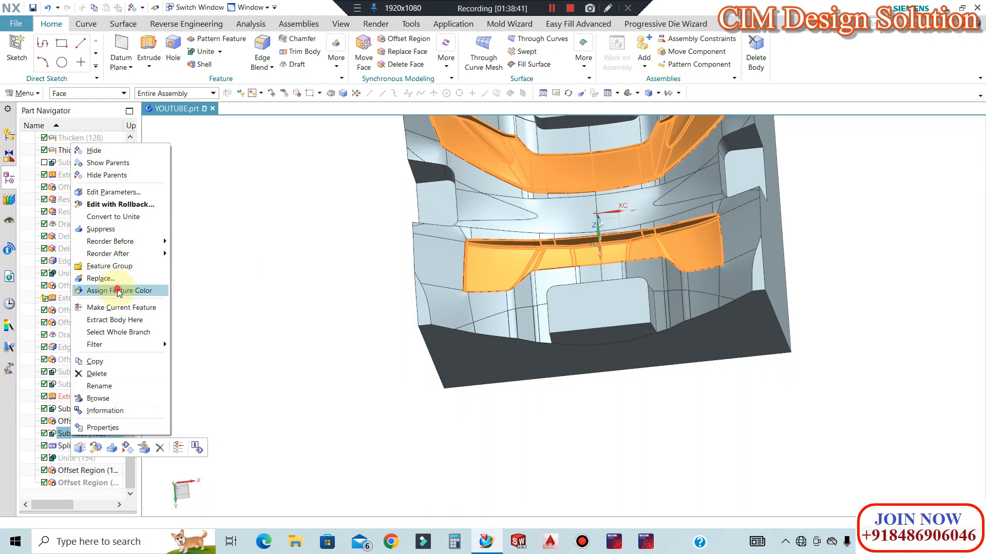
click(118, 290)
click(143, 195)
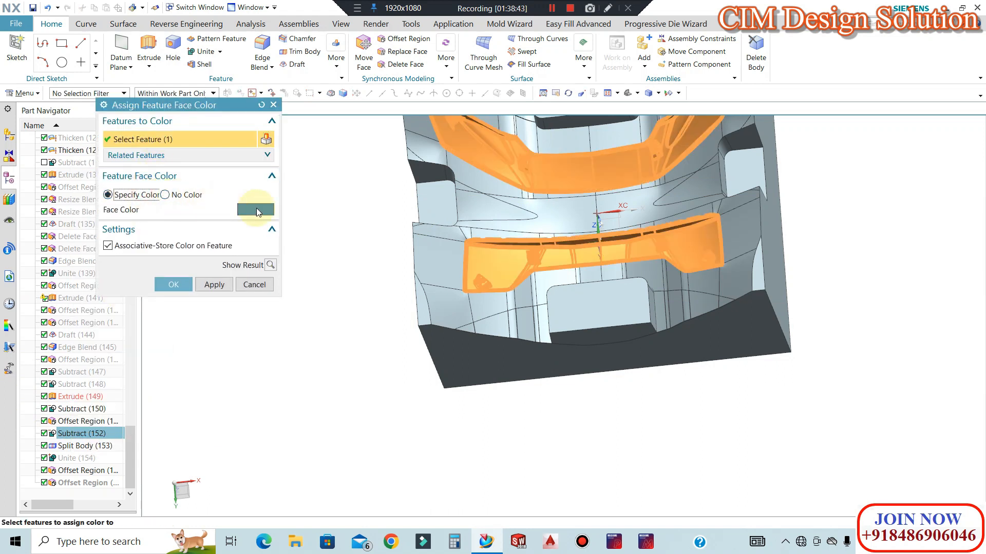
click(256, 207)
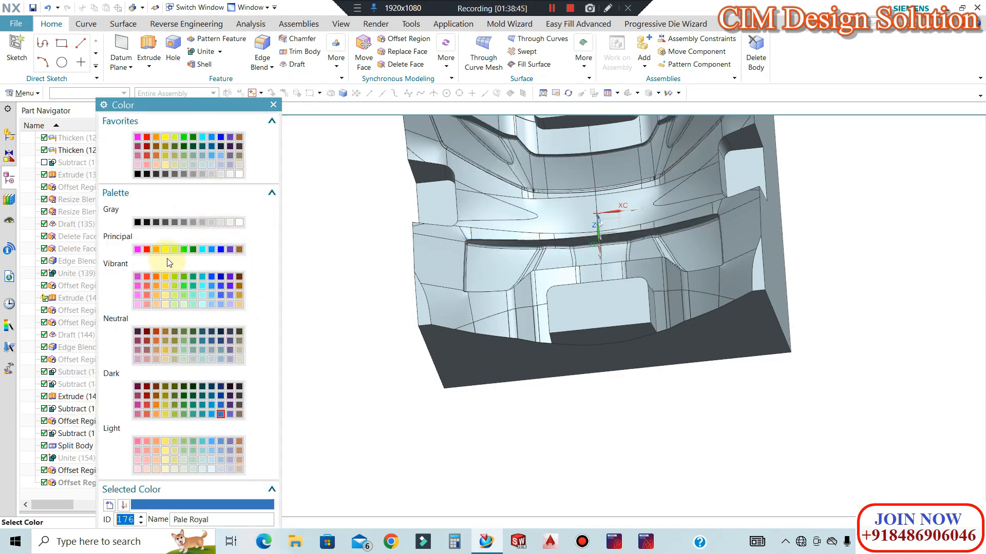
drag(185, 105, 204, 47)
click(232, 488)
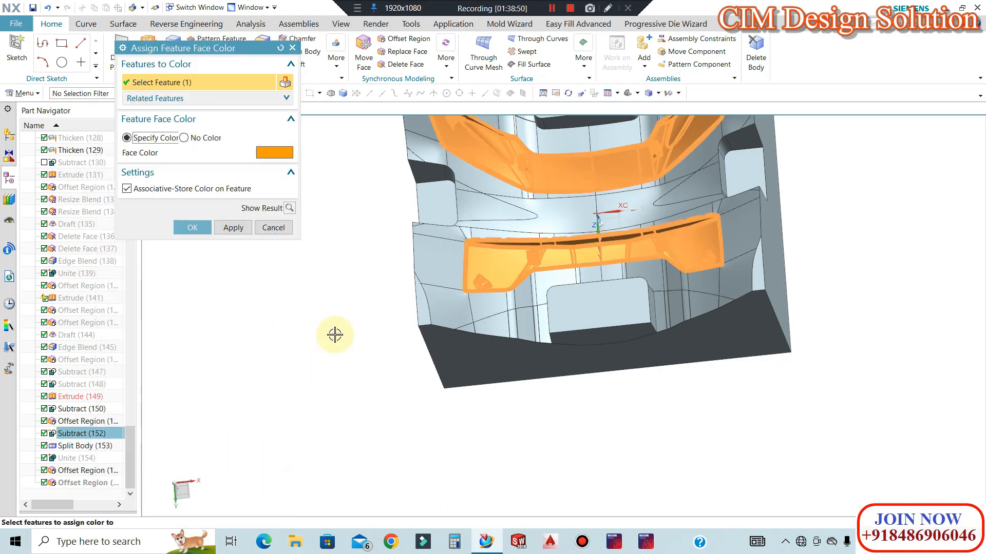
middle_click(334, 334)
Swap the display to the core block and examine the upper corner edges of its front recess.
middle_drag(596, 326, 708, 158)
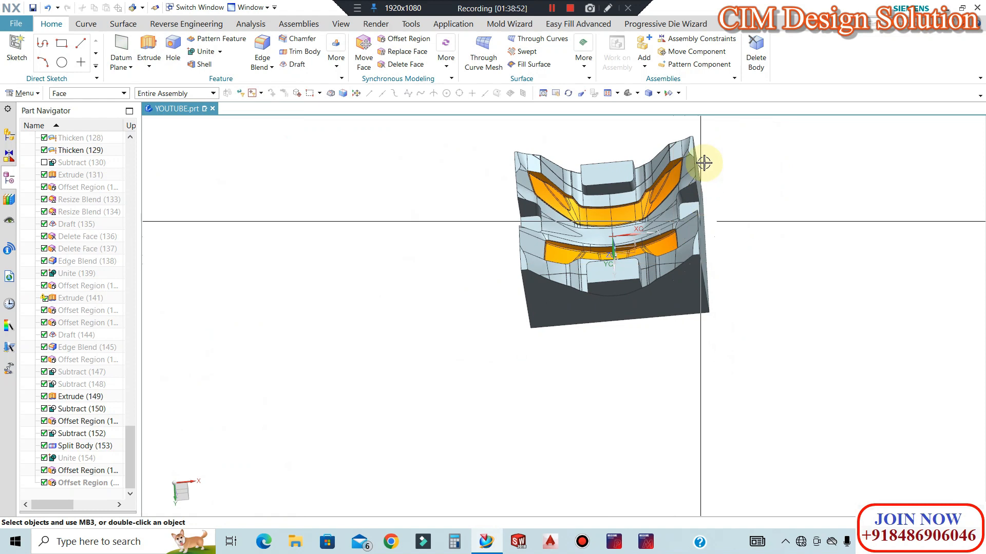
scroll(706, 154, up, 6)
scroll(706, 154, up, 3)
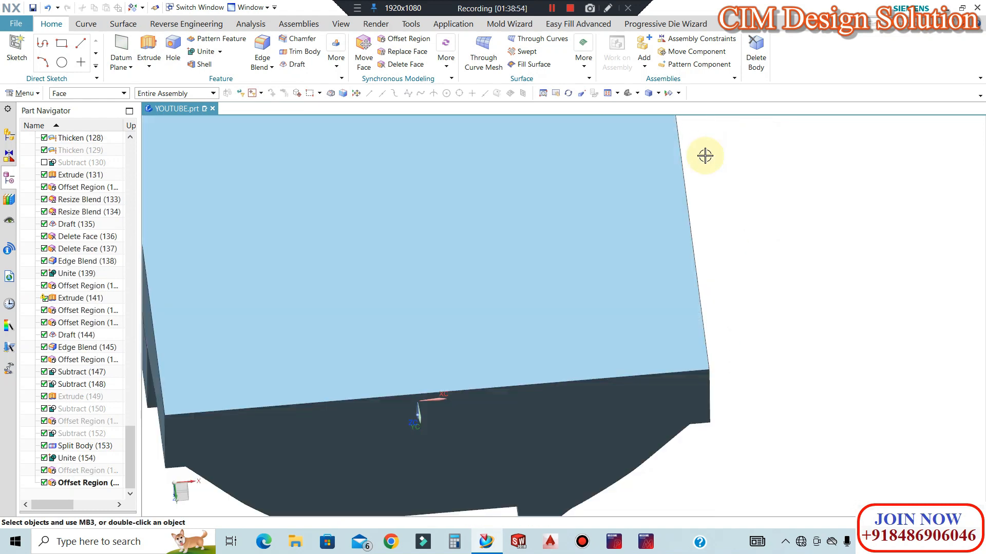
scroll(703, 171, down, 5)
middle_drag(704, 171, 468, 286)
scroll(465, 328, up, 2)
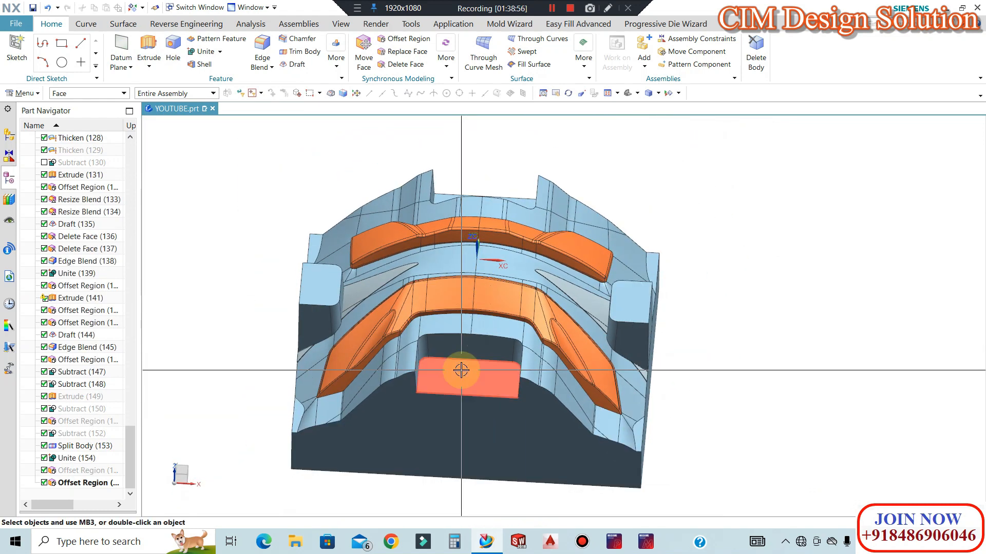
scroll(360, 330, up, 4)
scroll(359, 330, up, 5)
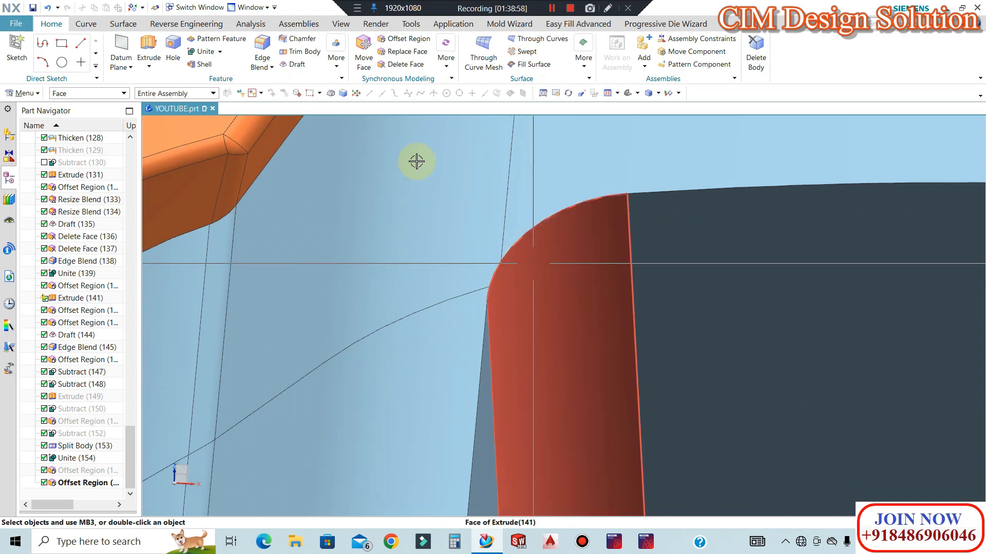
Blend the upper edges of the core block's front and rear recesses with a 9 mm radius.
click(671, 191)
scroll(589, 214, down, 2)
scroll(565, 226, down, 4)
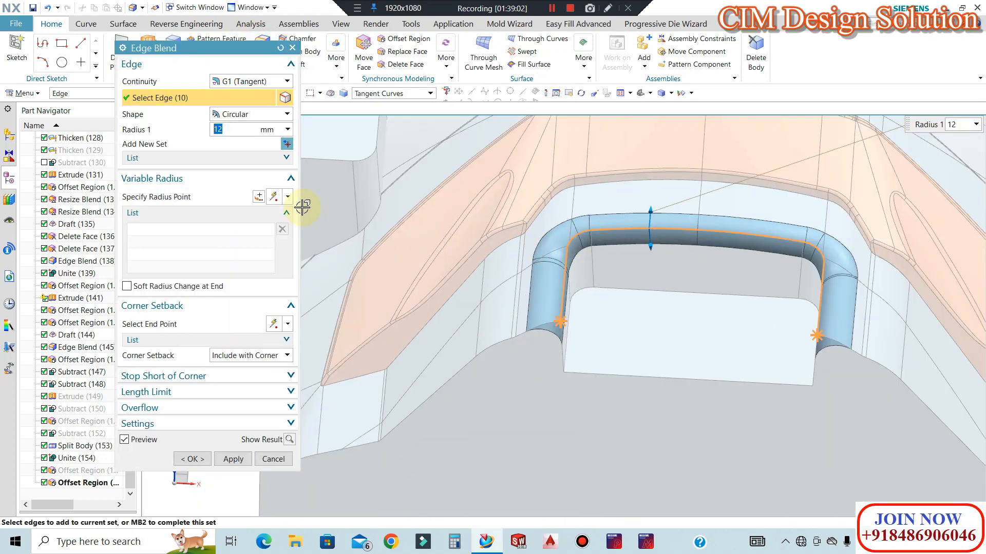
key(Return)
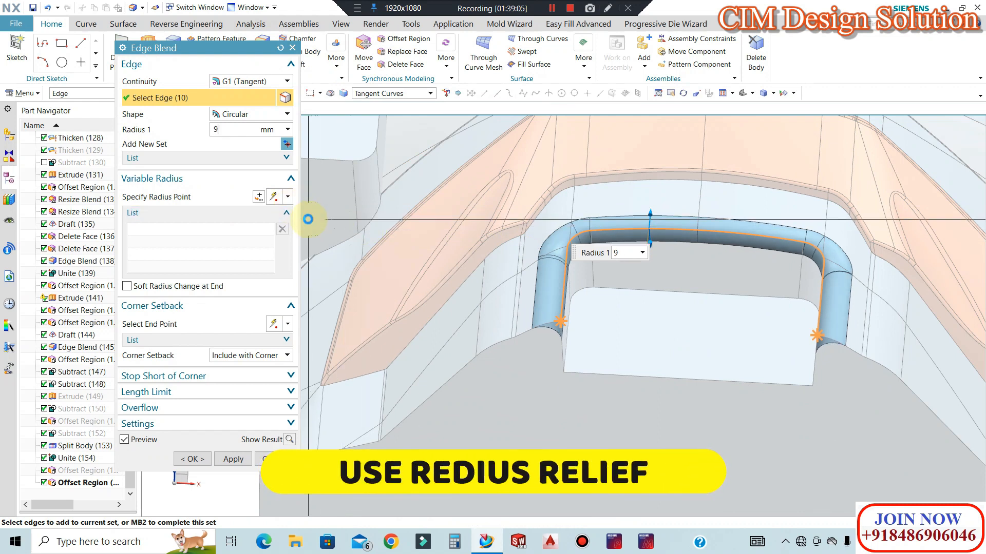
scroll(675, 214, down, 5)
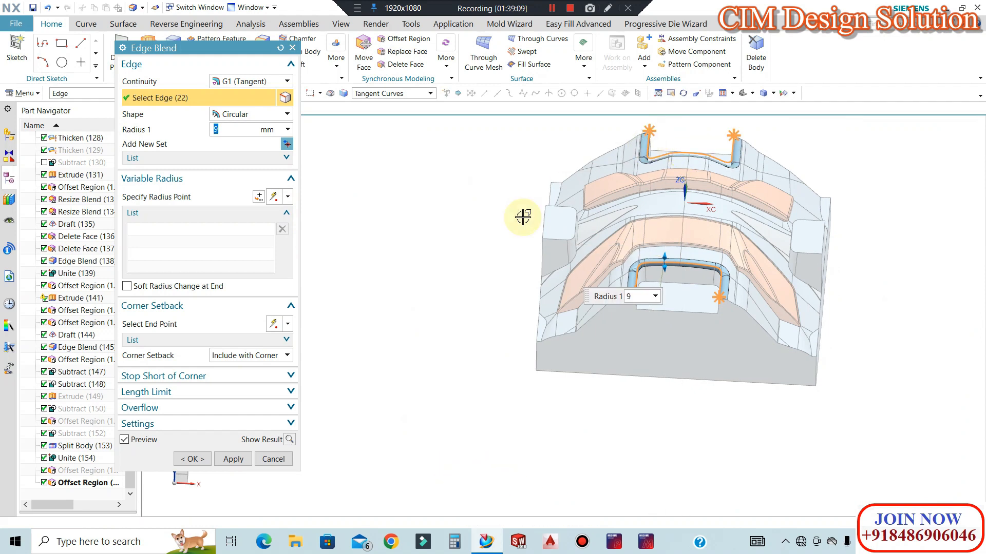
click(234, 460)
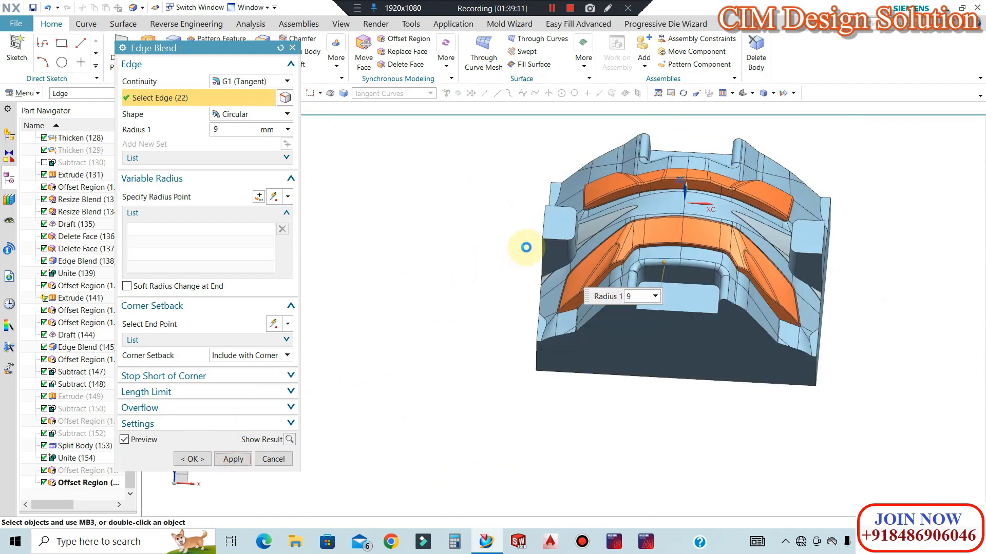
Blend the top edges of the two raised side blocks on the core with a 10 mm radius.
scroll(568, 242, up, 5)
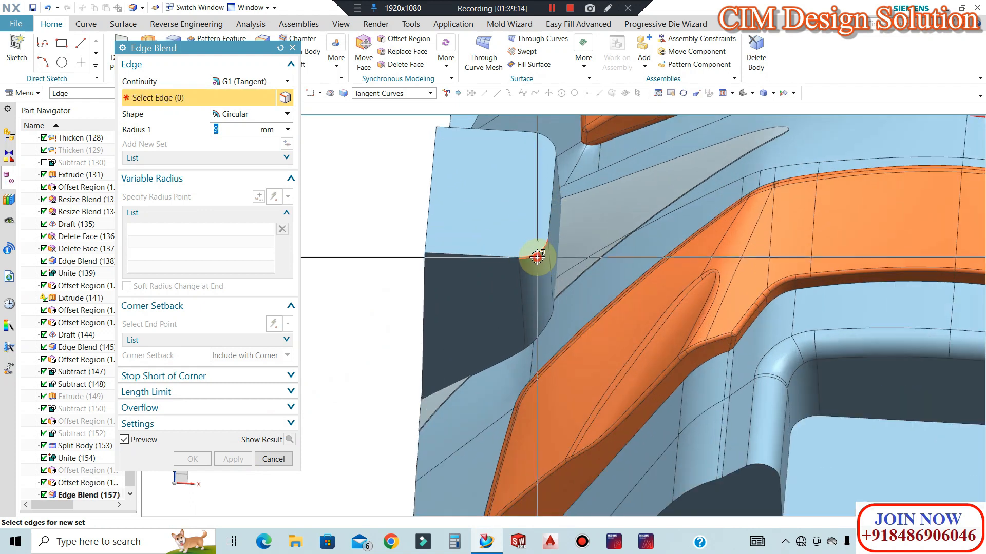
click(538, 257)
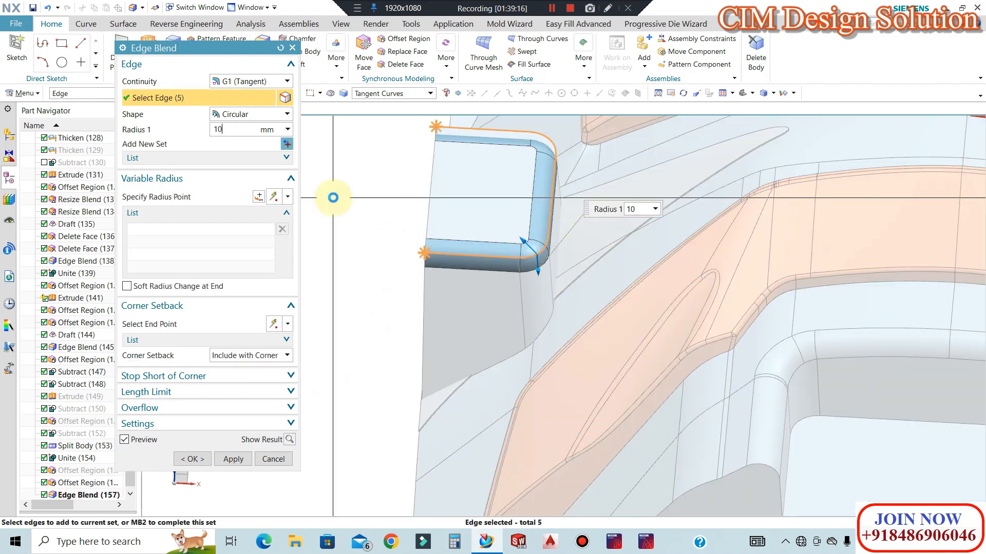
scroll(401, 241, down, 5)
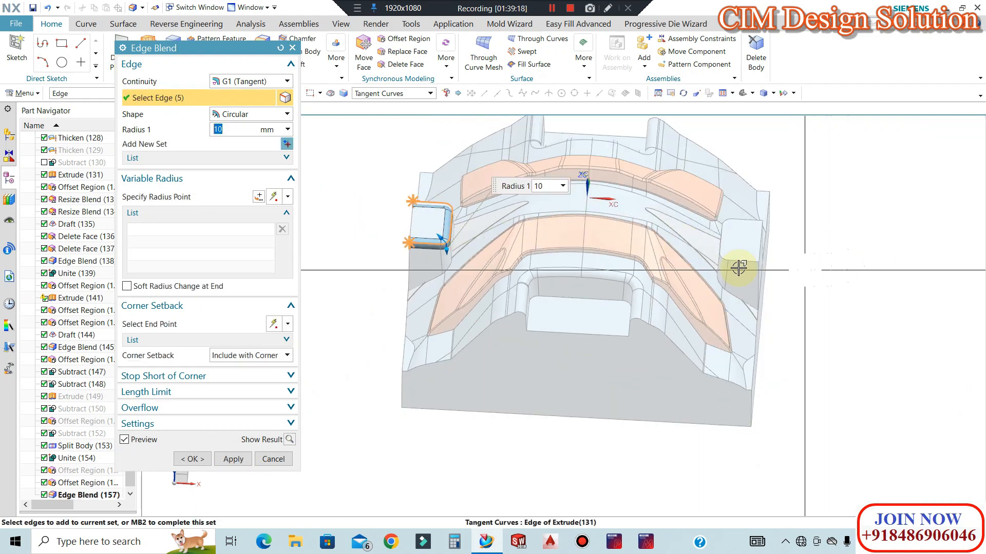
scroll(738, 268, up, 2)
click(726, 256)
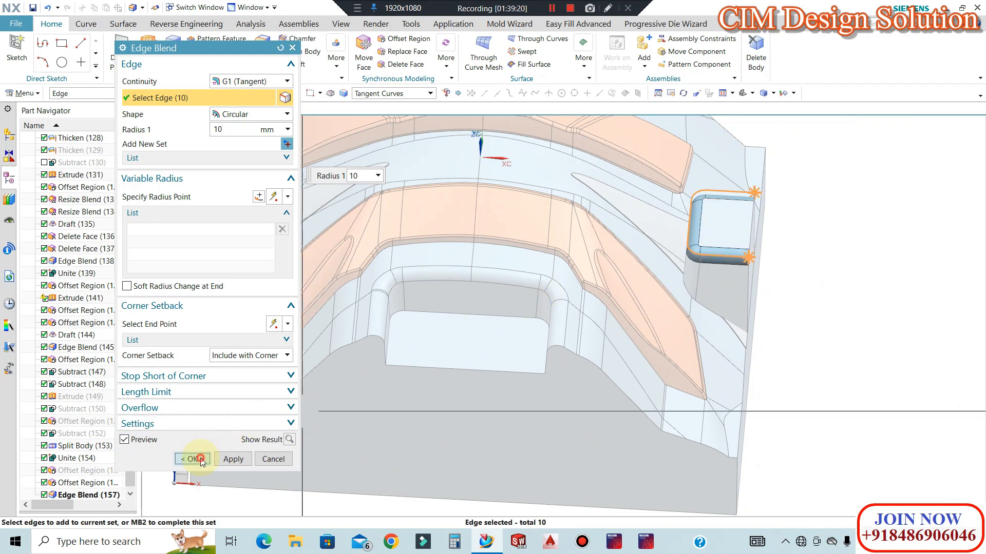
click(201, 460)
scroll(813, 253, down, 2)
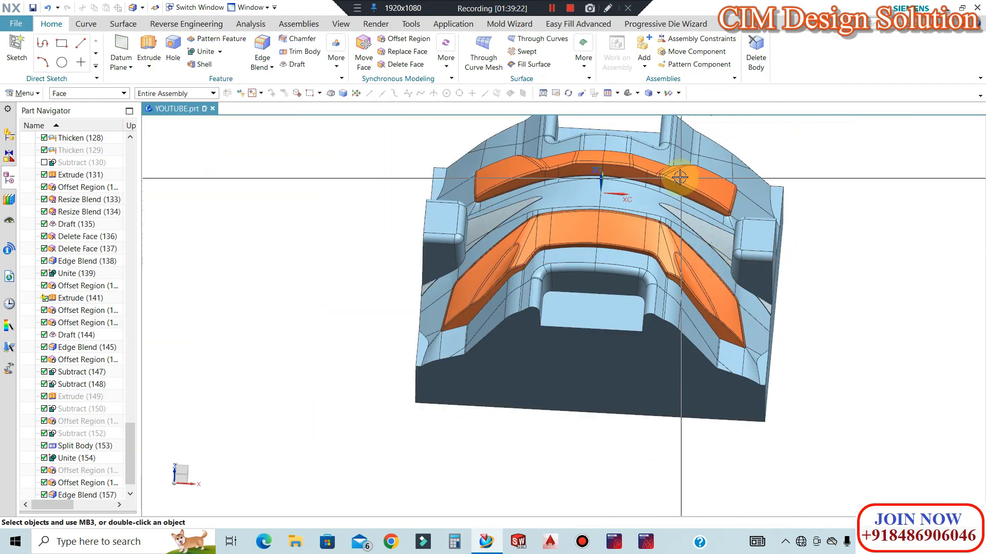
Swap the display to the cavity block and blend the top edges of its two raised end blocks with a 10 mm radius.
double_click(646, 149)
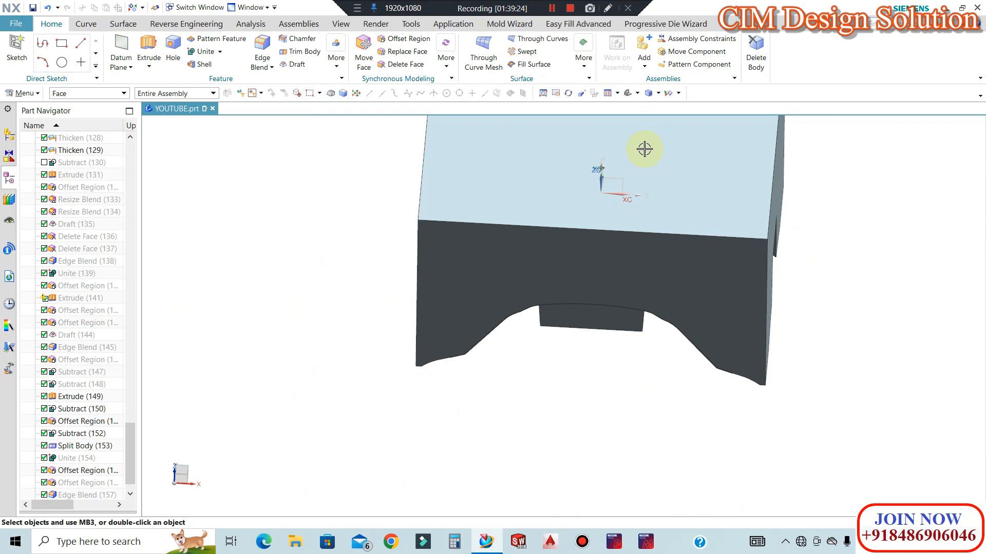
middle_drag(593, 291, 612, 157)
scroll(647, 252, down, 2)
scroll(610, 147, up, 8)
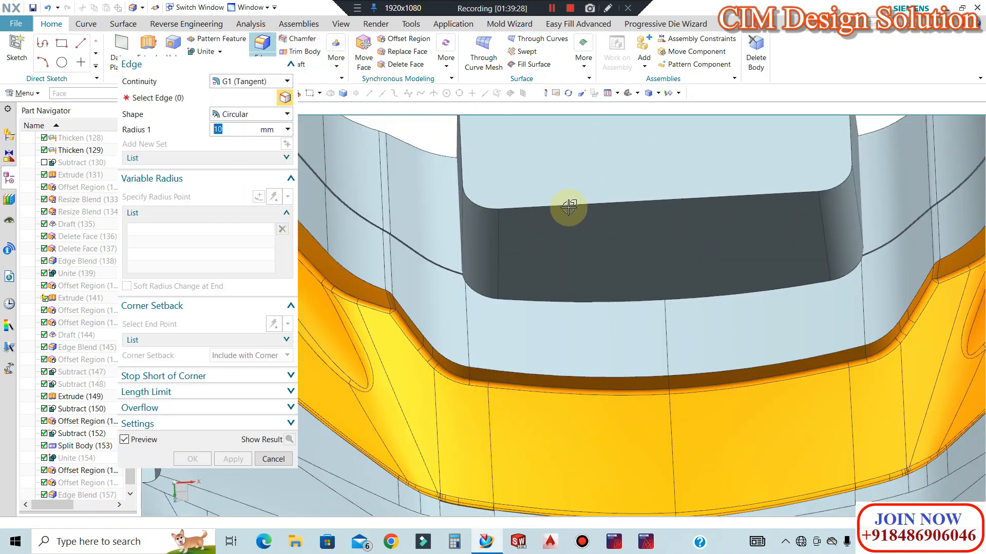
click(590, 208)
scroll(609, 162, down, 2)
scroll(608, 162, down, 4)
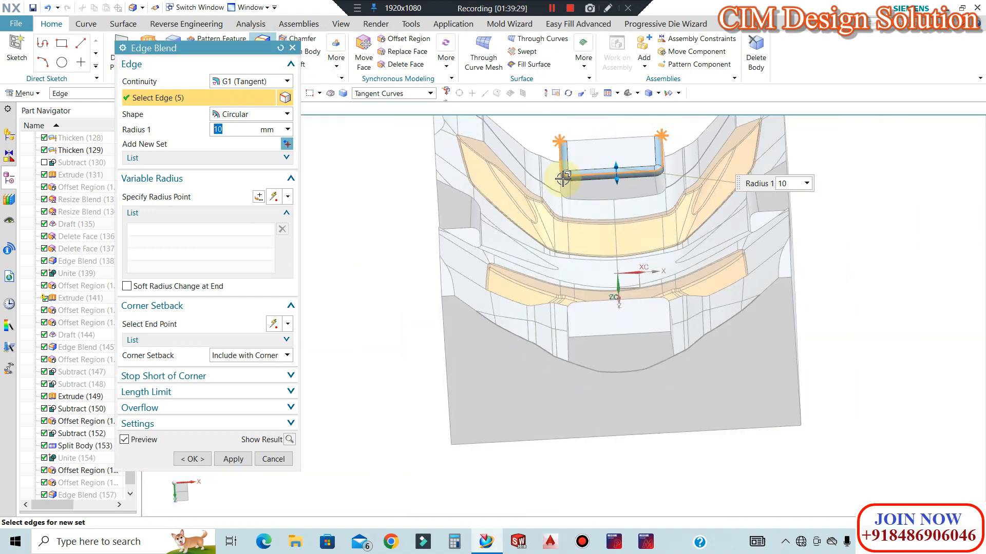
scroll(670, 327, up, 2)
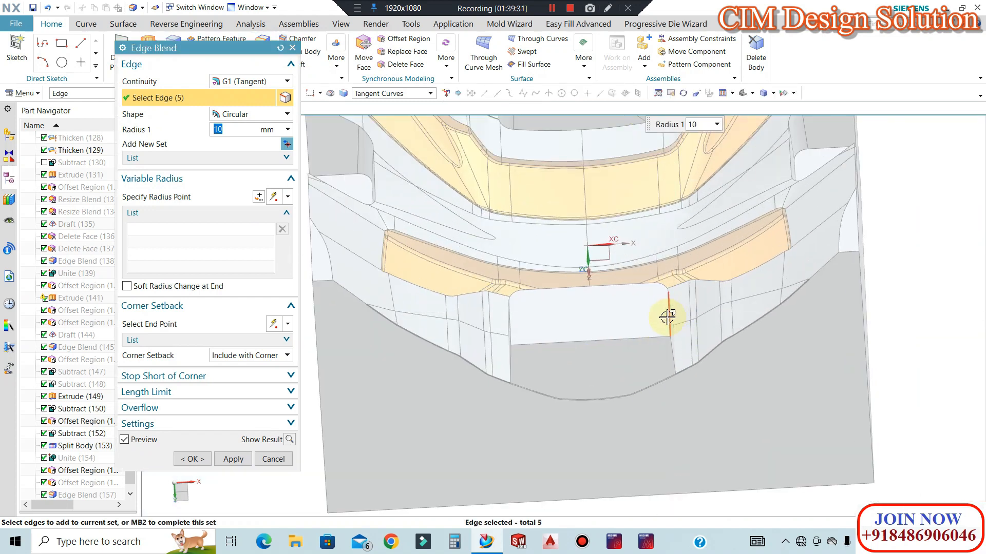
middle_drag(649, 345, 635, 337)
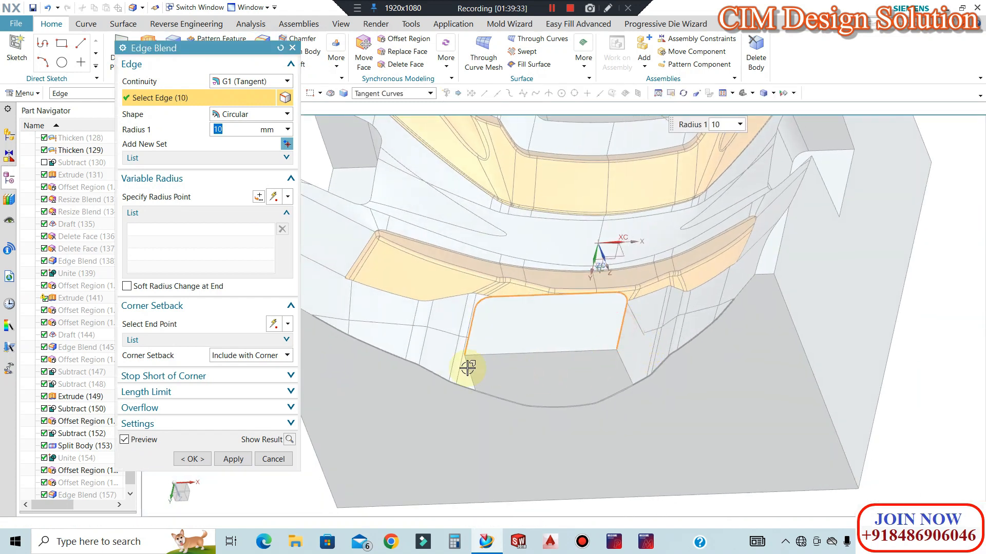
click(251, 462)
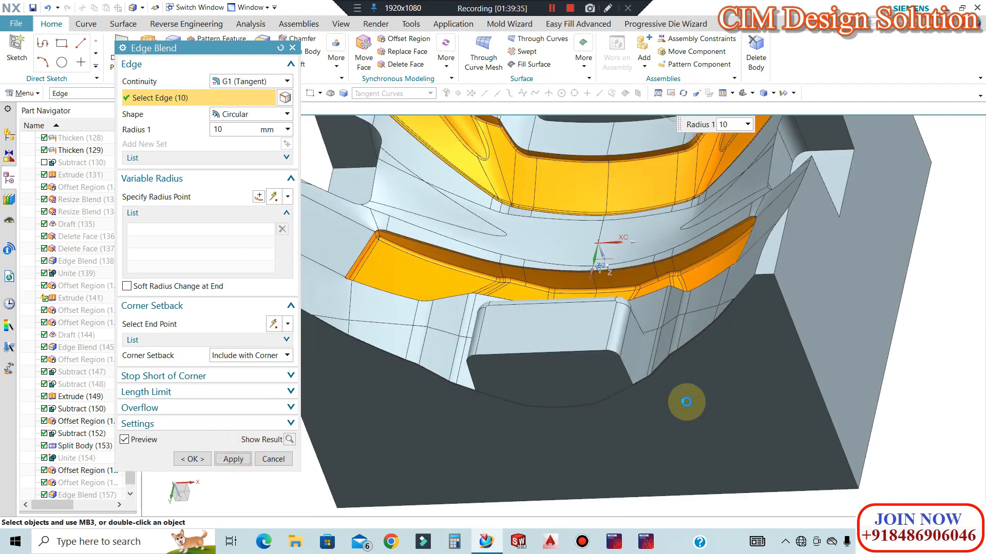
Blend the upper edges of the cavity's two side pockets with a 9 mm radius.
scroll(737, 403, down, 2)
scroll(506, 226, up, 3)
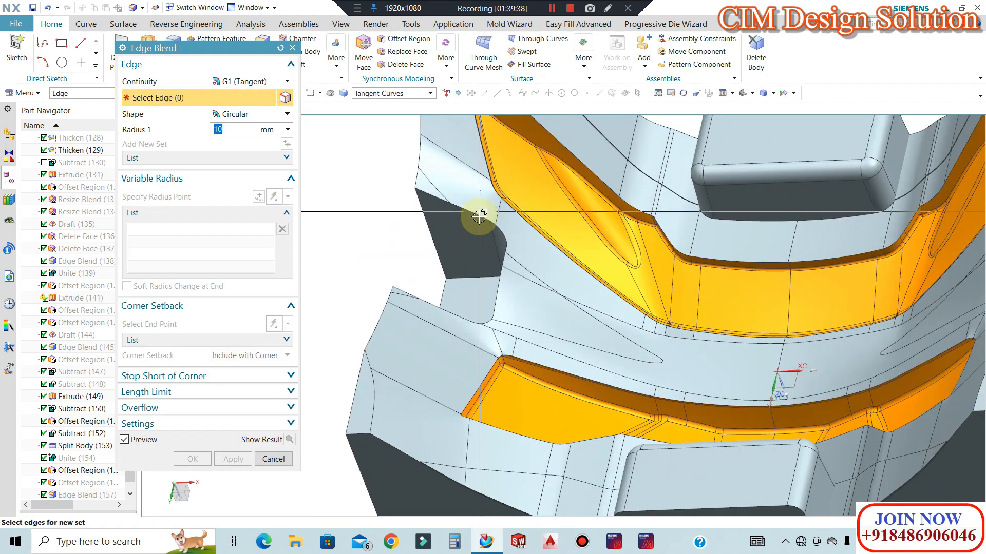
click(478, 217)
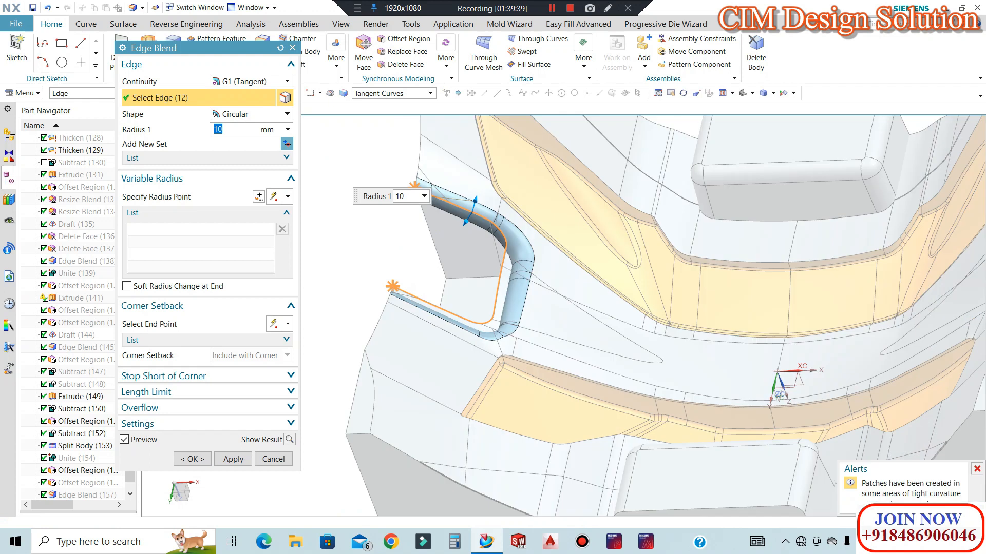
scroll(695, 248, down, 2)
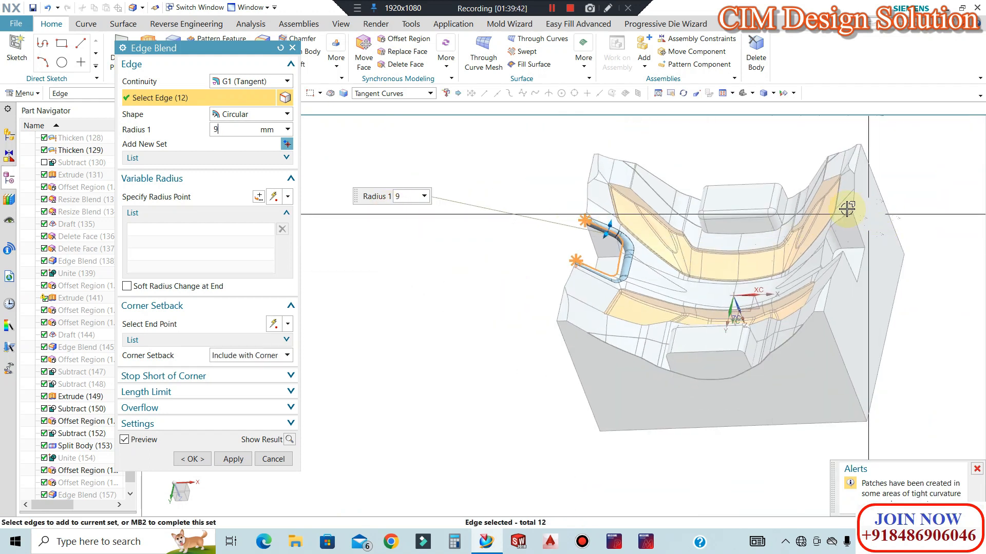
scroll(849, 220, up, 4)
click(852, 221)
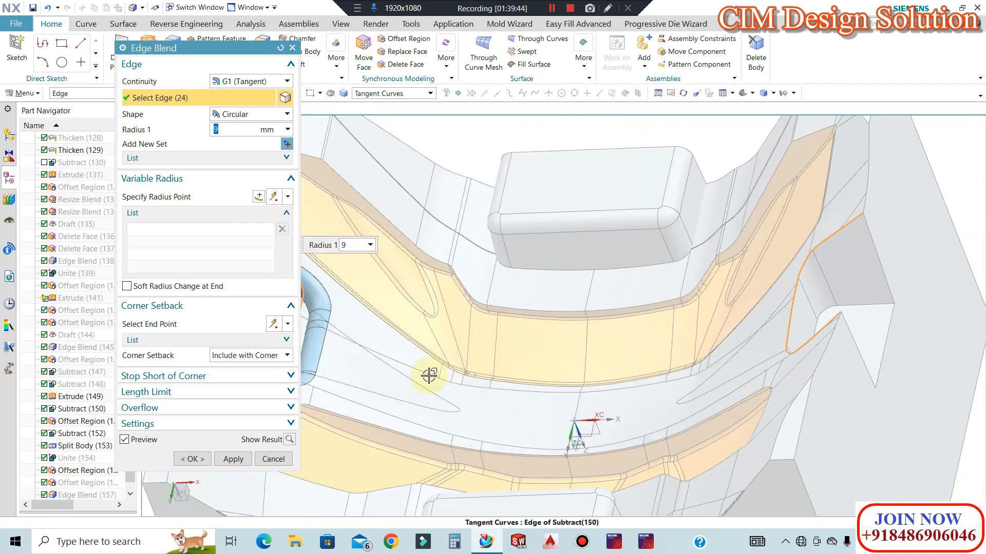
click(191, 459)
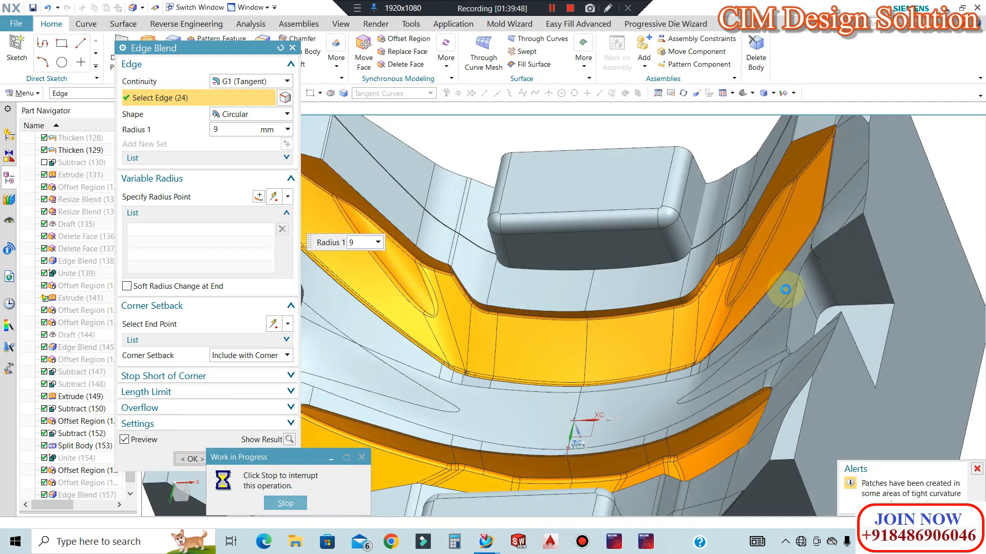
Examine the cavity's side pocket blends and the unblended base edges around its raised end blocks.
scroll(820, 280, down, 3)
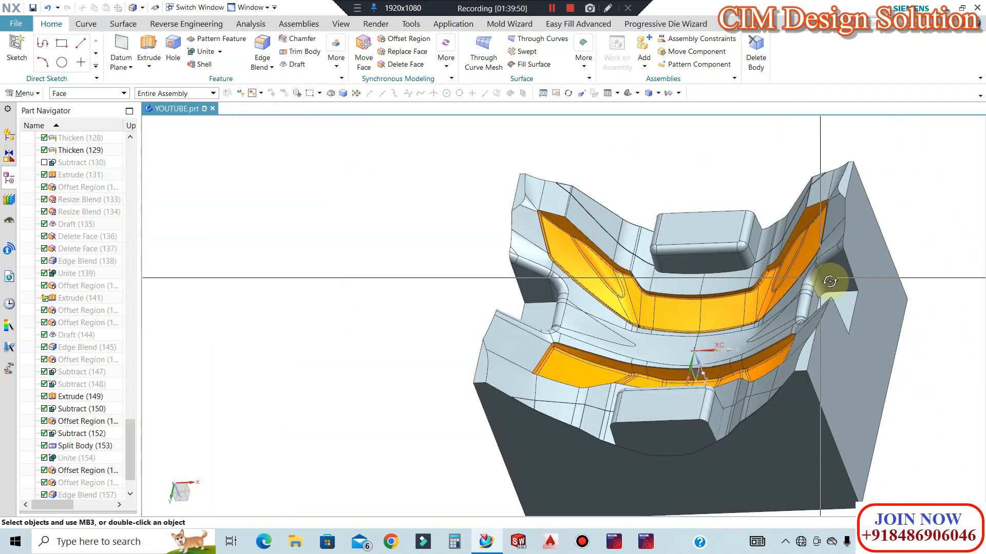
middle_drag(832, 282, 855, 299)
scroll(832, 277, up, 5)
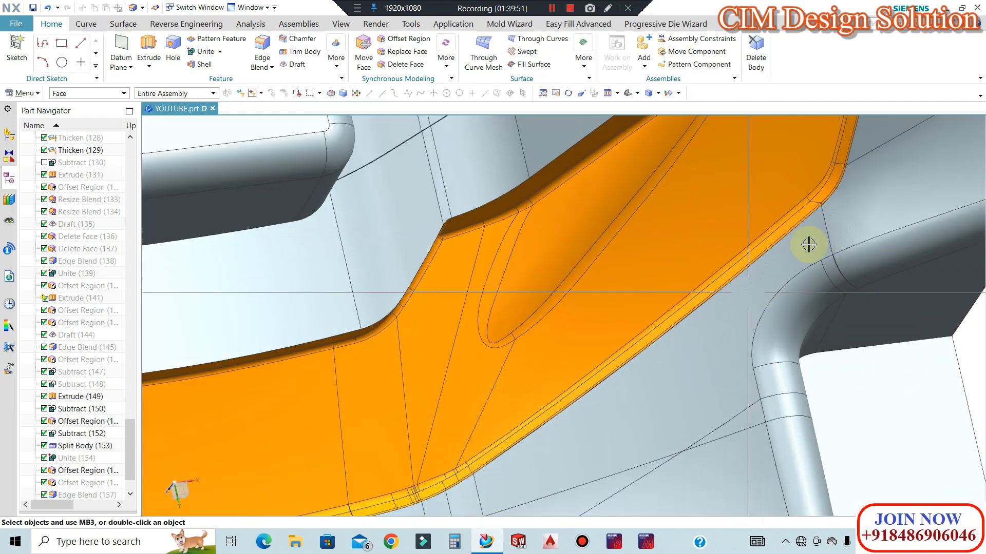
scroll(747, 294, down, 5)
middle_drag(803, 304, 616, 267)
scroll(786, 322, down, 2)
key(F8)
scroll(807, 354, up, 2)
scroll(768, 286, down, 3)
scroll(609, 275, up, 6)
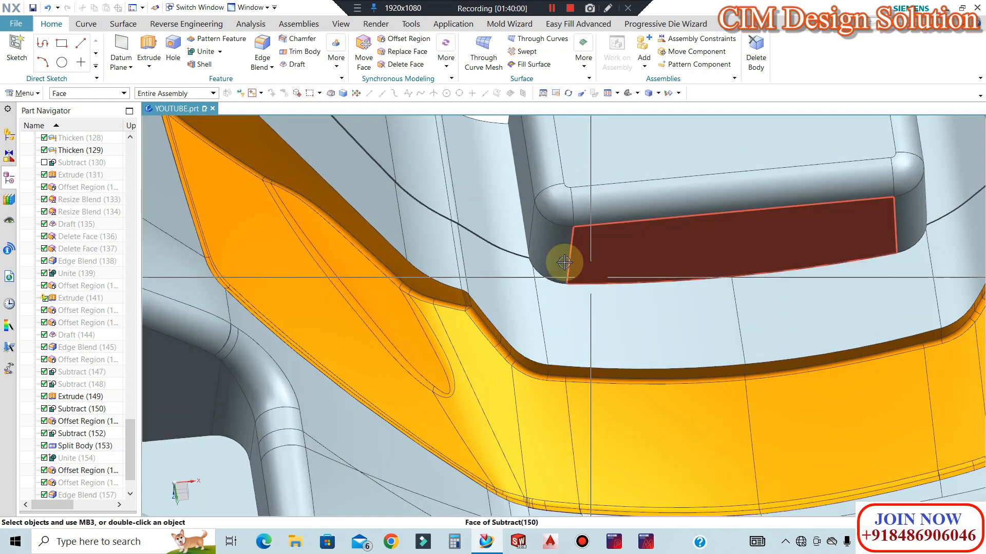
scroll(513, 262, down, 4)
middle_drag(396, 238, 532, 279)
scroll(531, 264, up, 4)
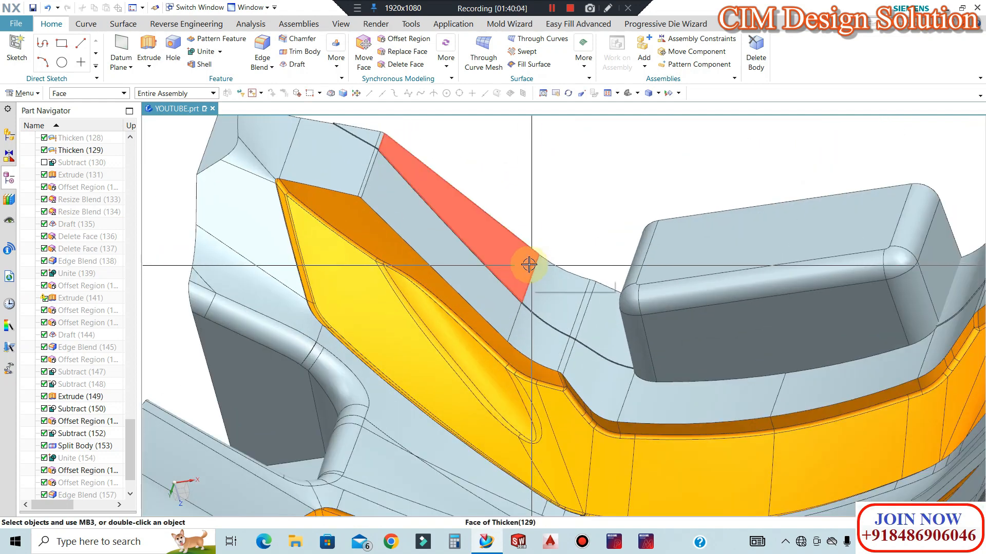
scroll(511, 242, down, 4)
middle_drag(480, 297, 528, 282)
scroll(489, 262, up, 3)
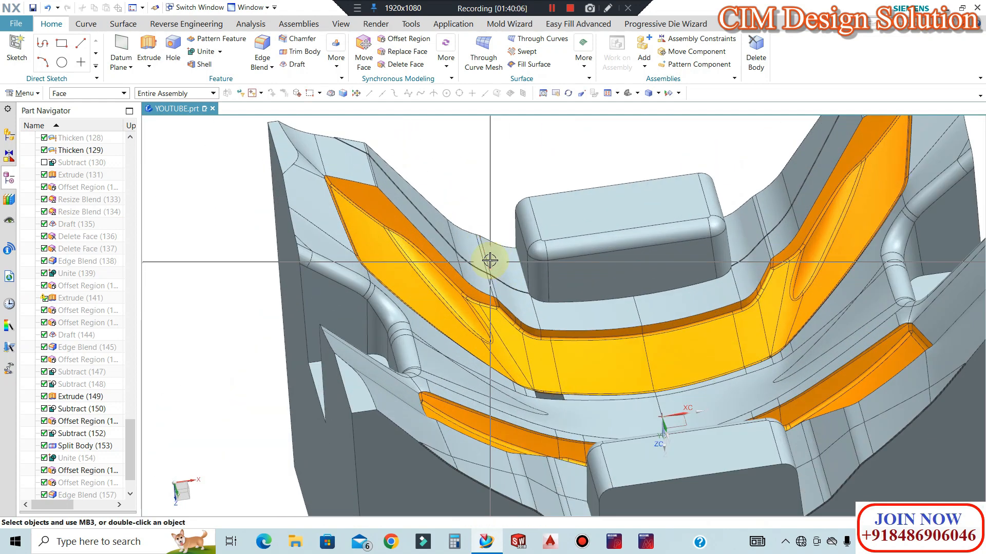
scroll(452, 380, down, 3)
scroll(507, 446, up, 4)
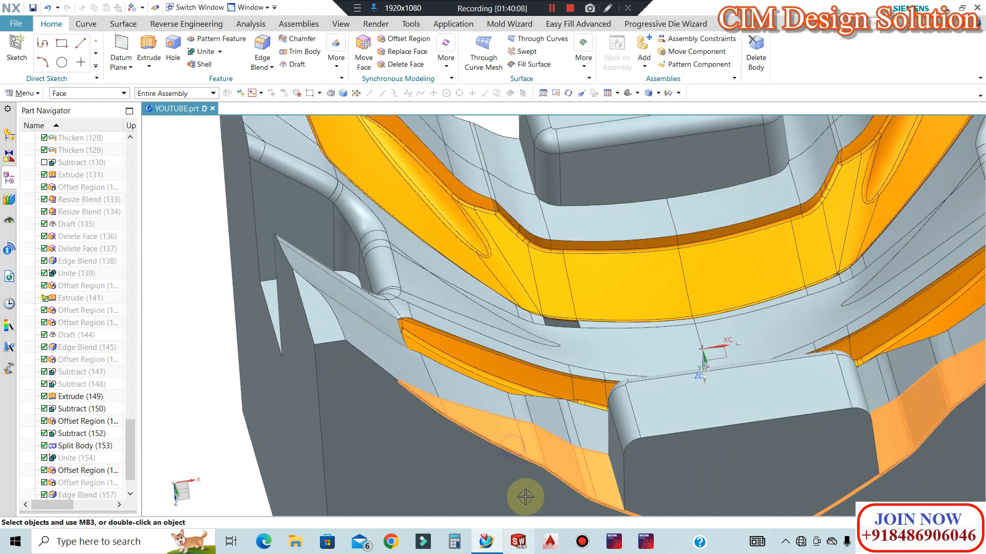
scroll(520, 354, down, 3)
middle_drag(520, 355, 546, 369)
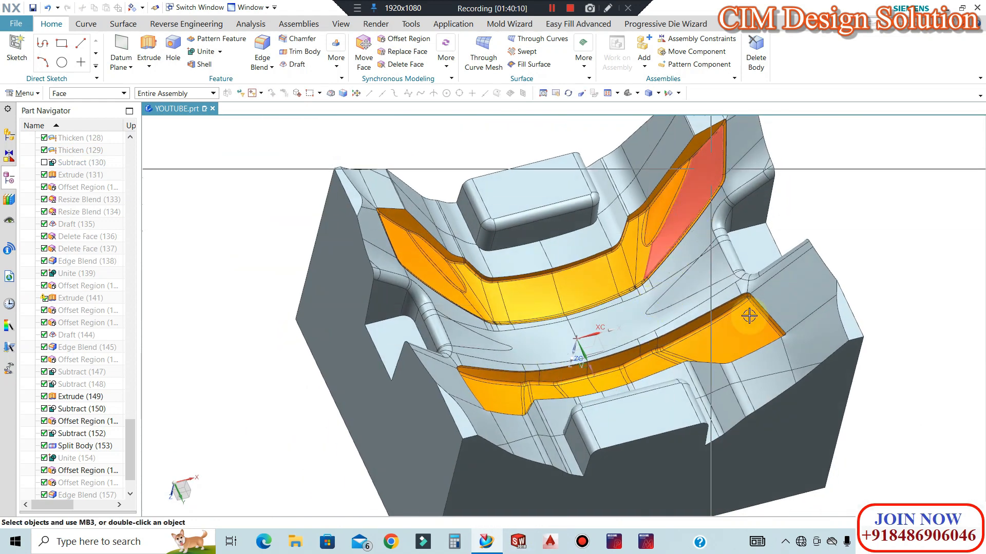
Blend the base edges around both raised end blocks of the cavity with a 6 mm radius.
scroll(719, 235, down, 3)
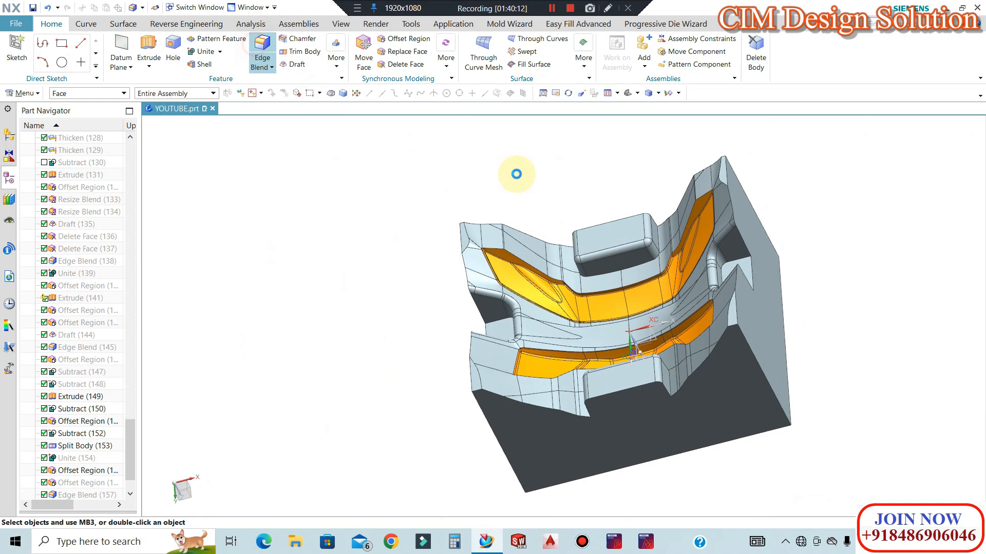
scroll(624, 267, up, 5)
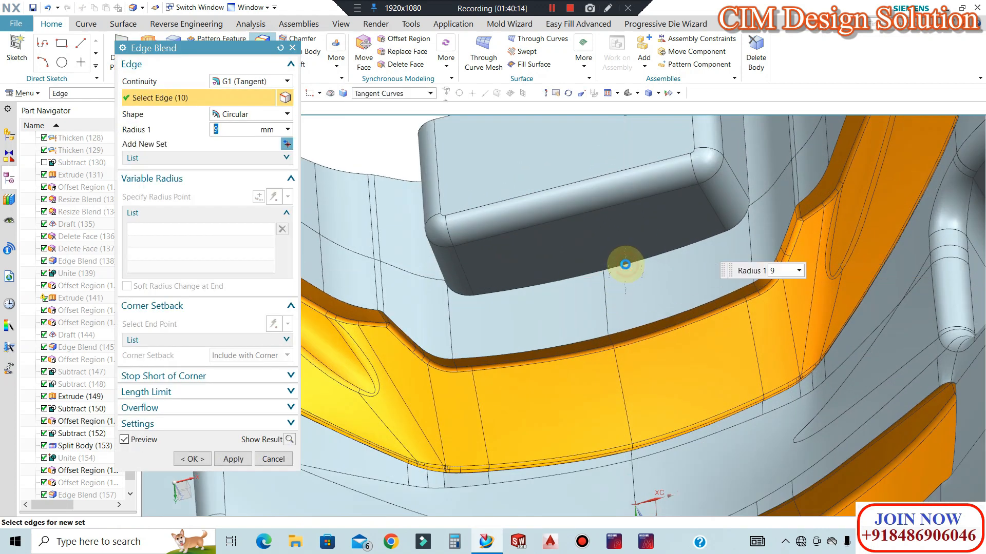
click(625, 264)
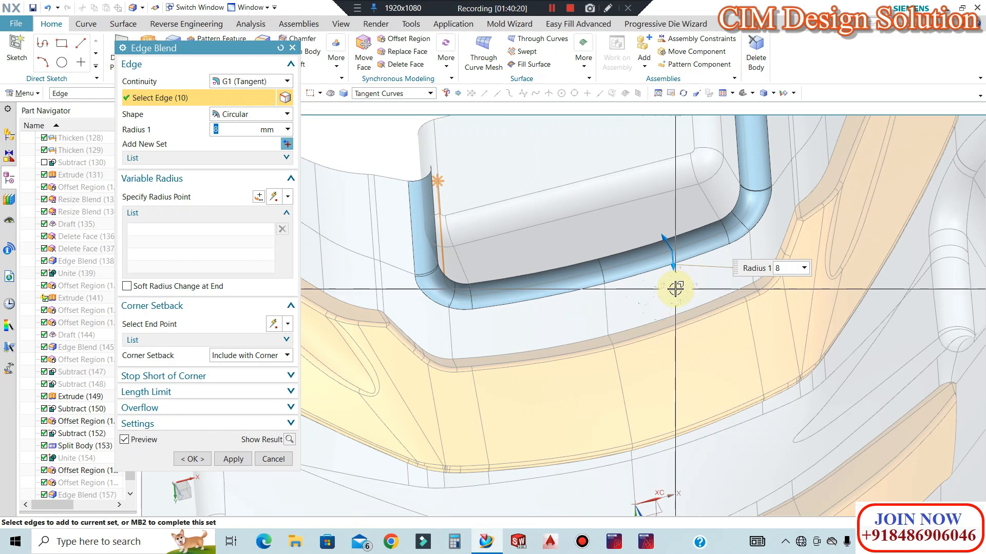
text(6)
key(Return)
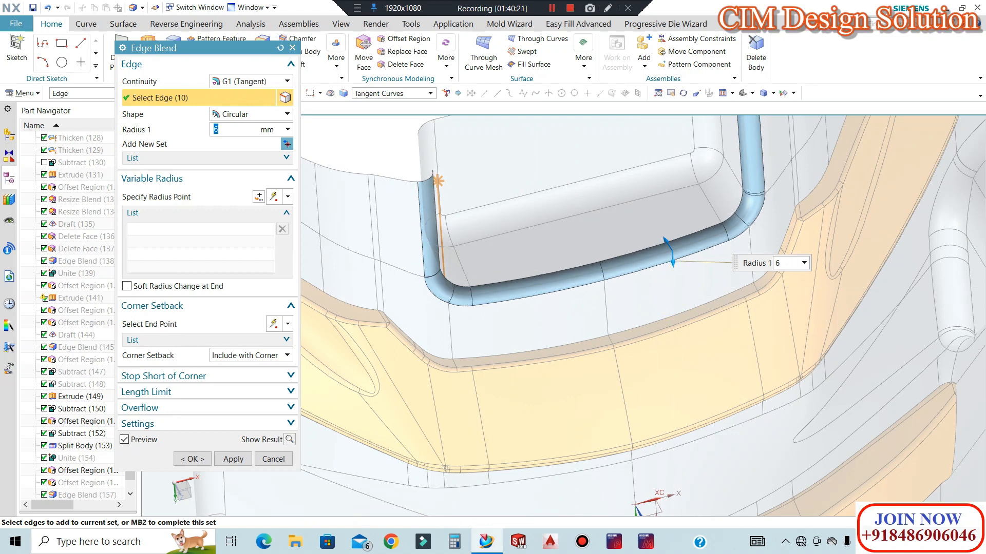
scroll(764, 265, down, 5)
middle_drag(745, 315, 704, 429)
scroll(701, 398, up, 4)
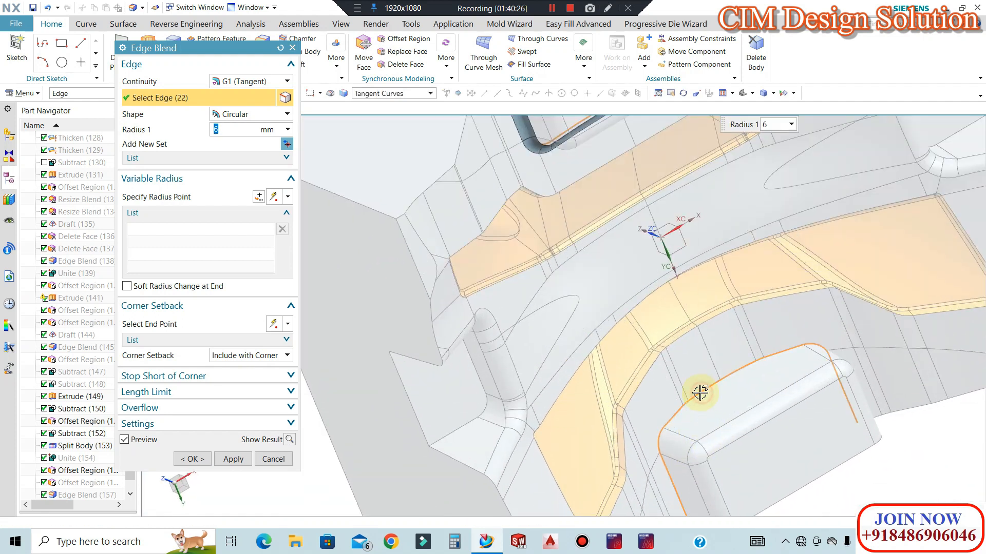
click(700, 392)
click(180, 463)
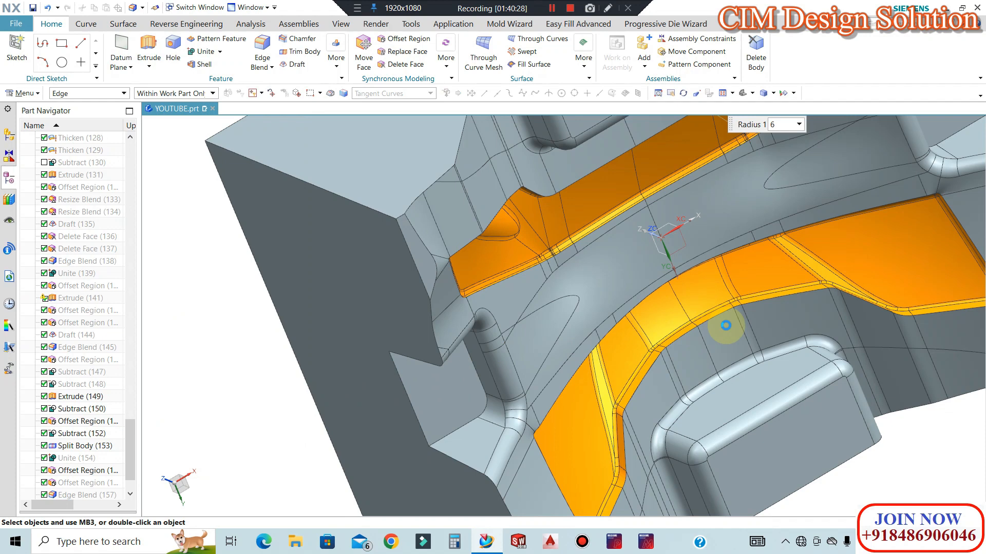
Examine the blends around the cavity's raised end blocks from above and at an angle.
scroll(707, 343, down, 3)
middle_drag(707, 344, 672, 351)
key(F8)
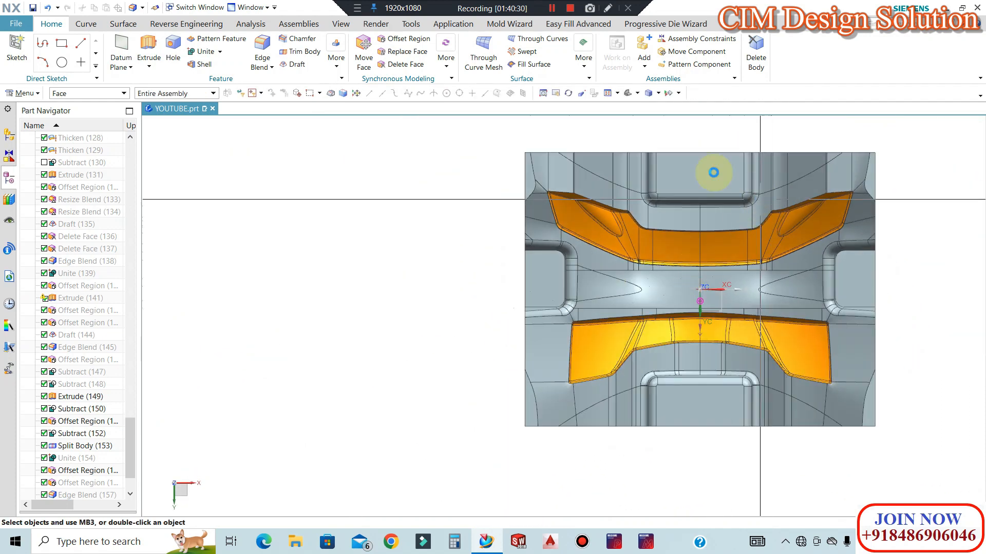
scroll(716, 175, up, 7)
scroll(604, 220, down, 5)
middle_drag(608, 225, 565, 241)
scroll(559, 246, up, 2)
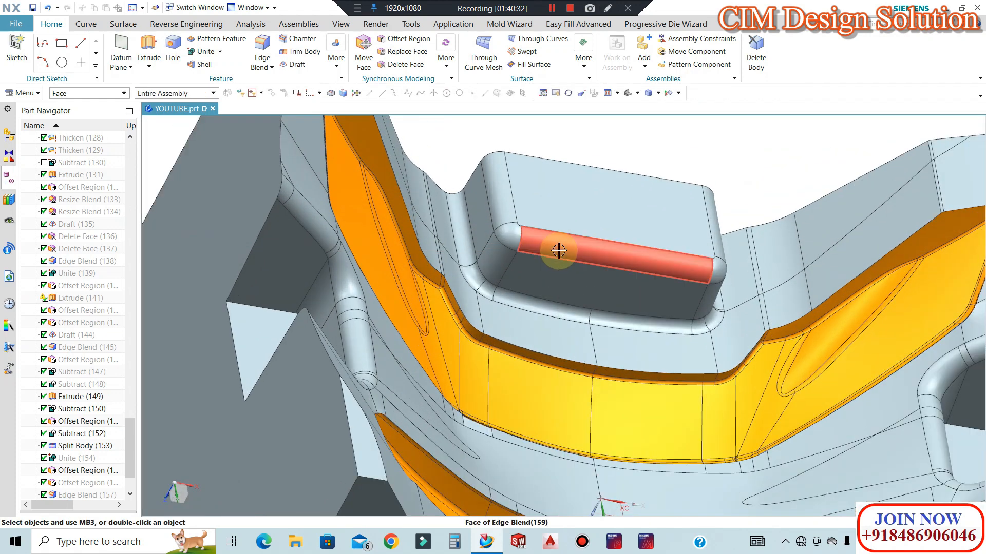
Delete the edge blend on the upper edges of the cavity's two raised end blocks.
scroll(611, 231, down, 3)
middle_drag(642, 221, 637, 233)
scroll(654, 244, up, 3)
scroll(654, 245, up, 2)
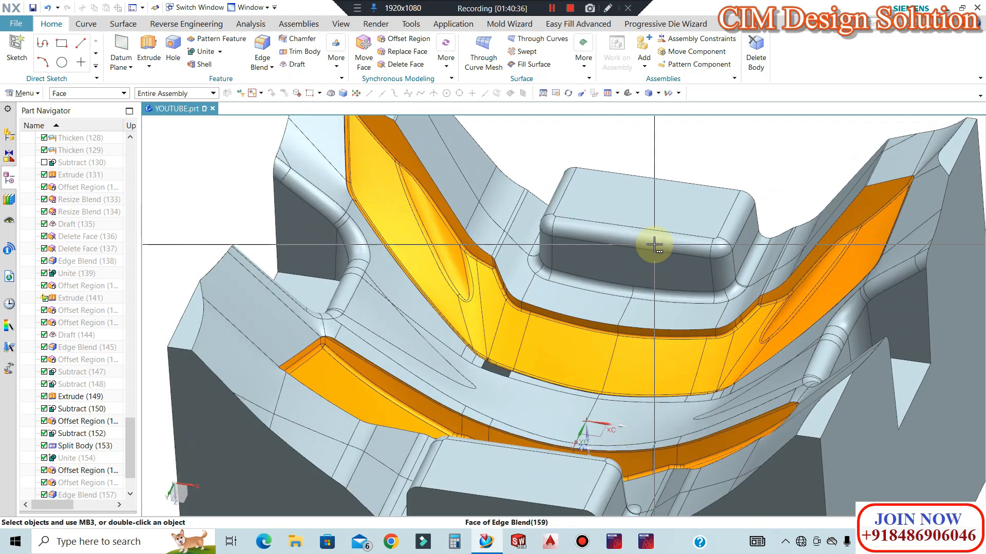
scroll(654, 245, down, 2)
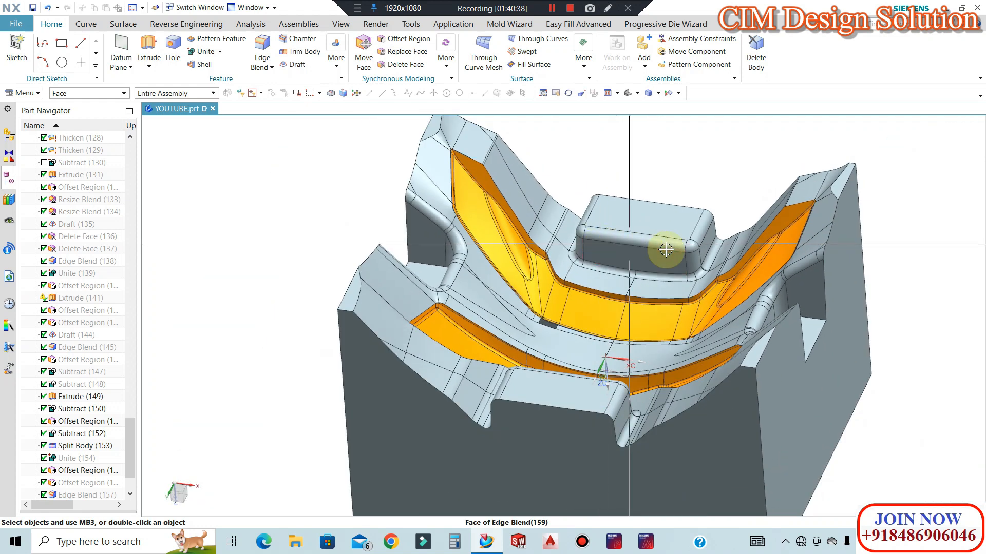
scroll(633, 254, up, 2)
scroll(98, 462, down, 2)
right_click(95, 458)
click(108, 398)
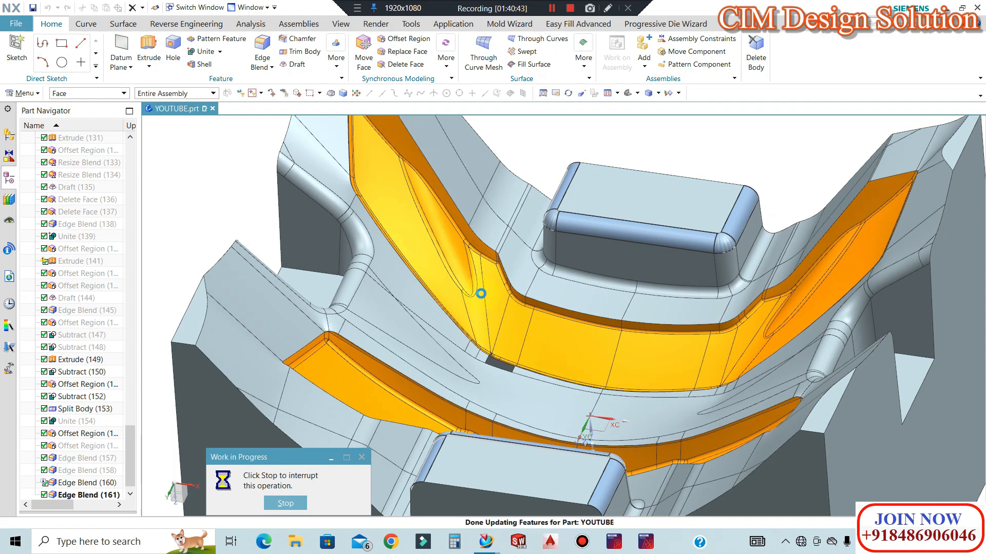
Blend the base edges around both raised side blocks of the core with a 6 mm radius.
scroll(510, 264, down, 6)
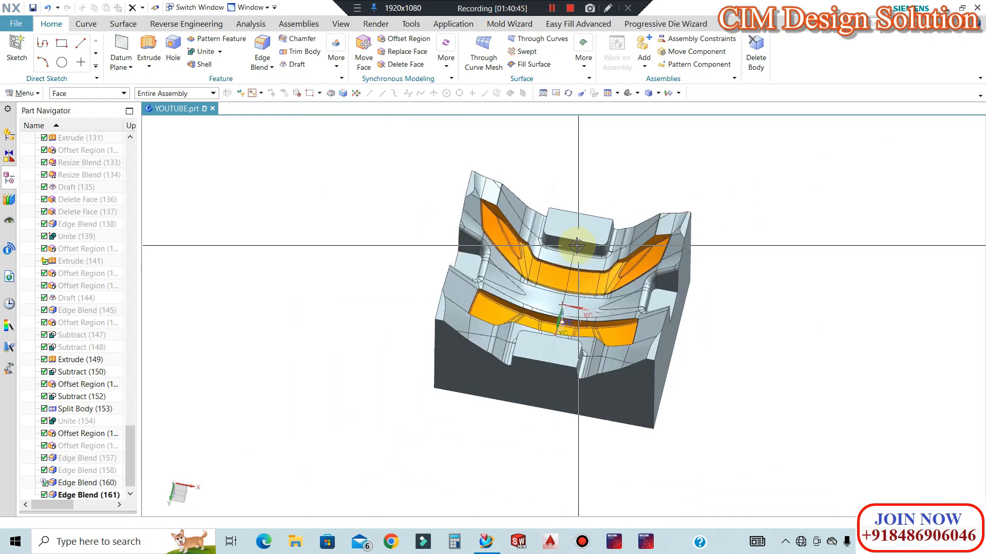
scroll(503, 270, up, 5)
middle_drag(500, 271, 403, 273)
middle_drag(674, 302, 348, 395)
scroll(347, 395, up, 4)
scroll(402, 325, down, 3)
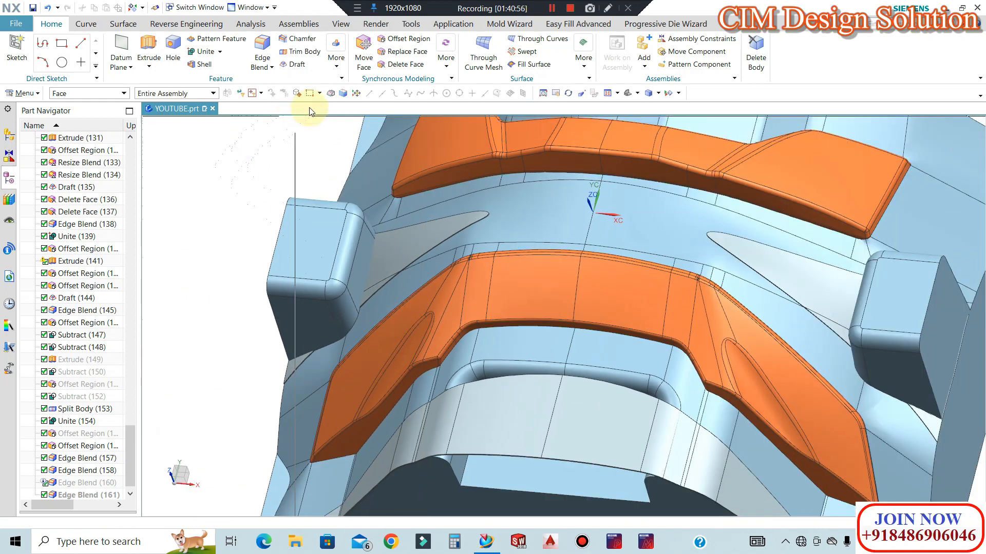
click(356, 328)
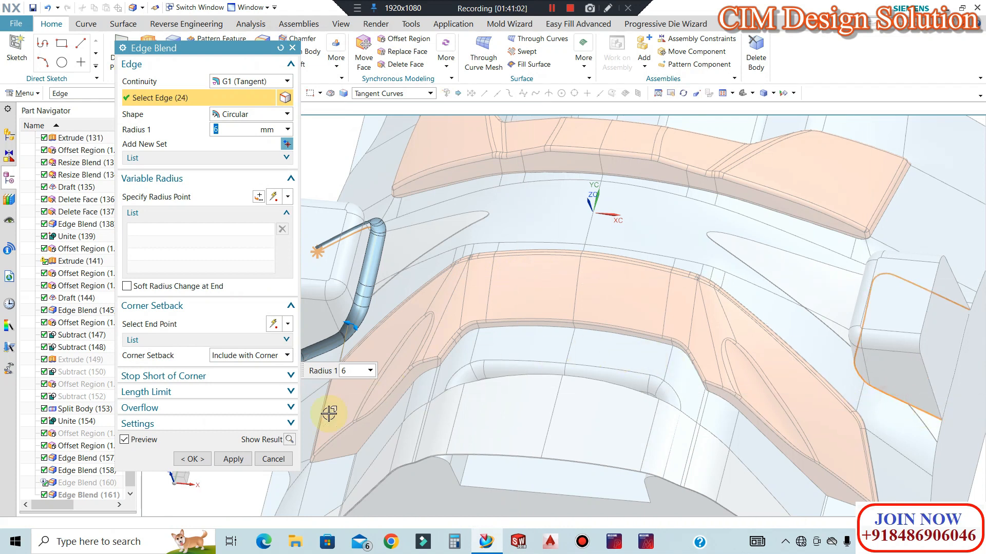
click(198, 459)
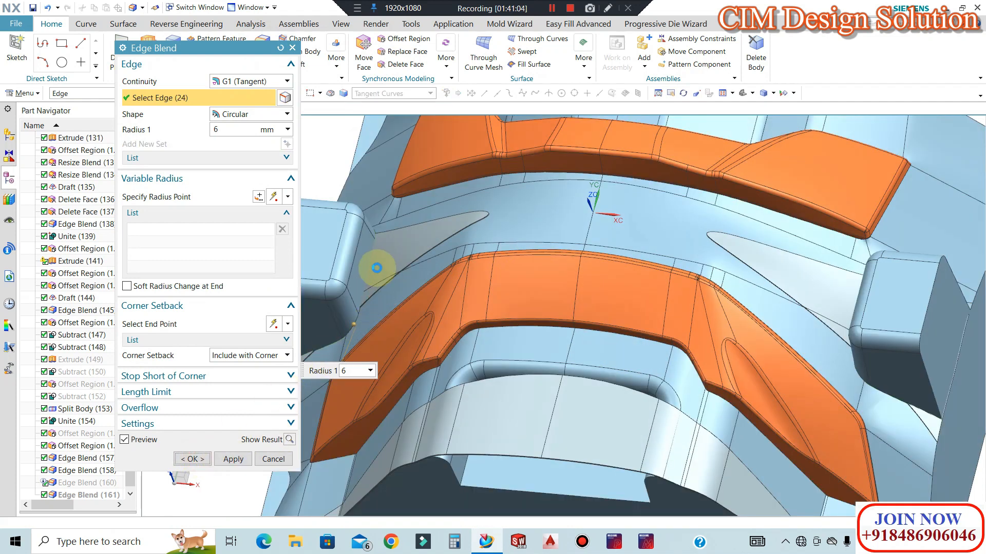
Delete the edge blend on the upper edges of the core's raised side blocks.
click(350, 237)
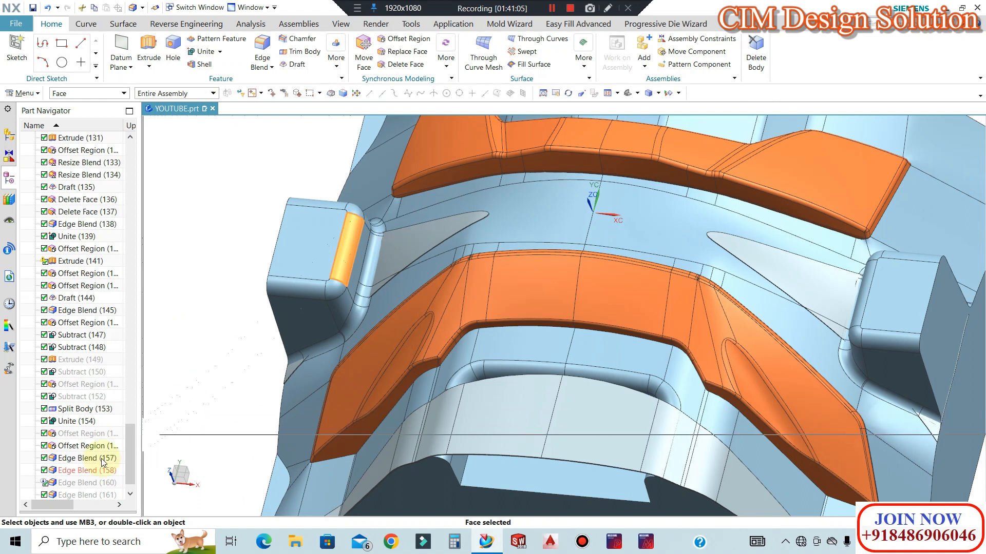
right_click(90, 472)
click(159, 389)
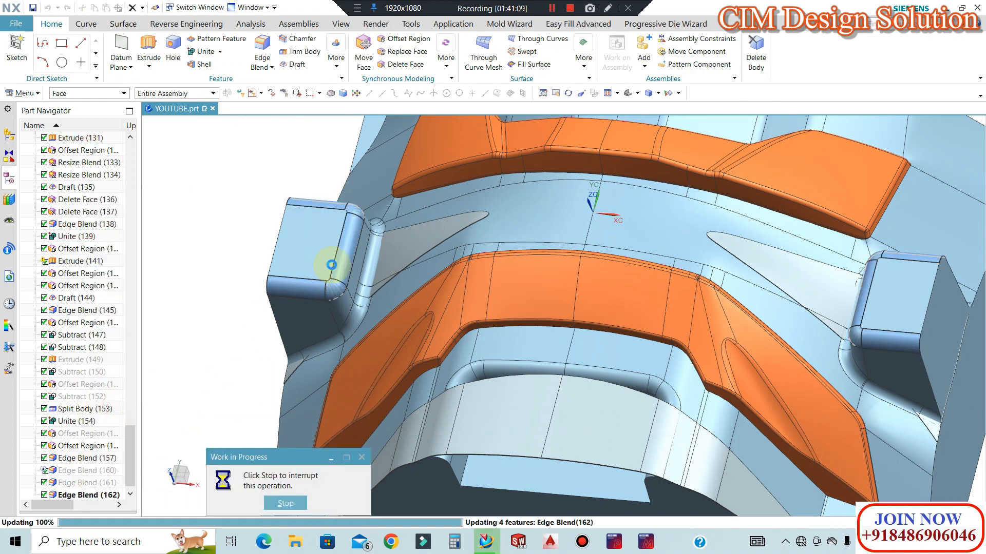
Show all bodies and examine the gaps between the closed core and cavity around the end pocket and side block.
scroll(379, 308, down, 4)
middle_drag(384, 303, 480, 207)
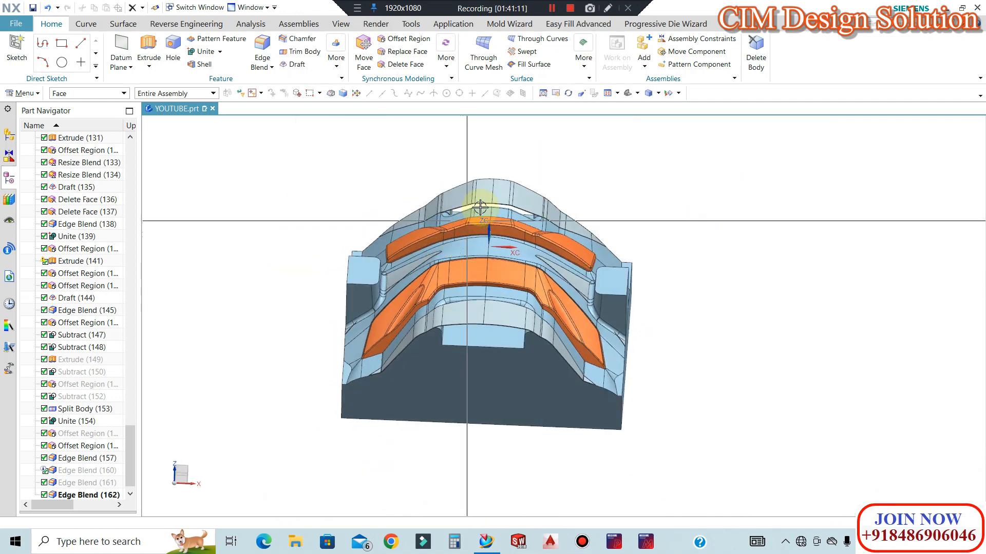
scroll(480, 207, up, 1)
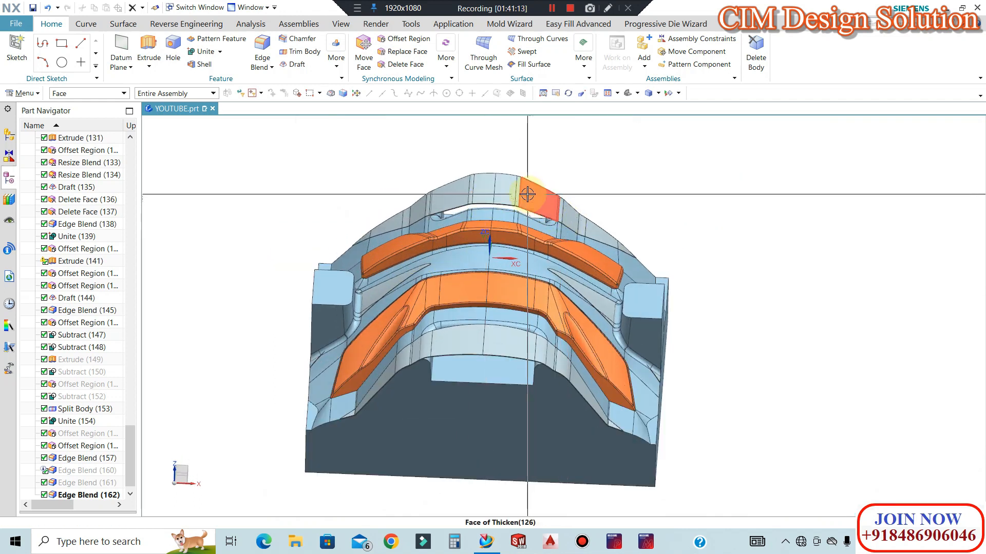
key(ctrl+shift+u)
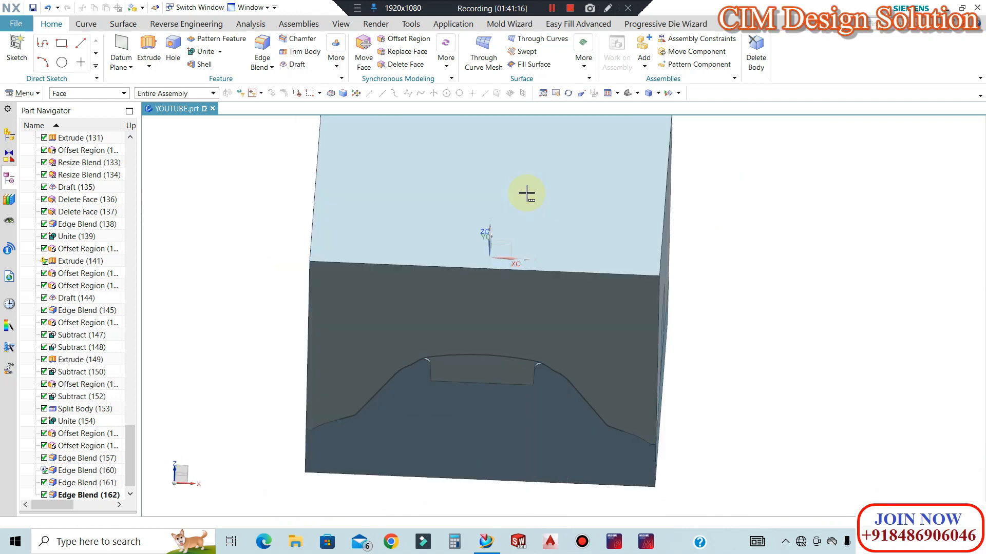
scroll(540, 360, up, 9)
middle_drag(559, 320, 708, 238)
scroll(710, 240, up, 4)
scroll(702, 254, down, 10)
scroll(640, 181, up, 4)
scroll(688, 175, down, 5)
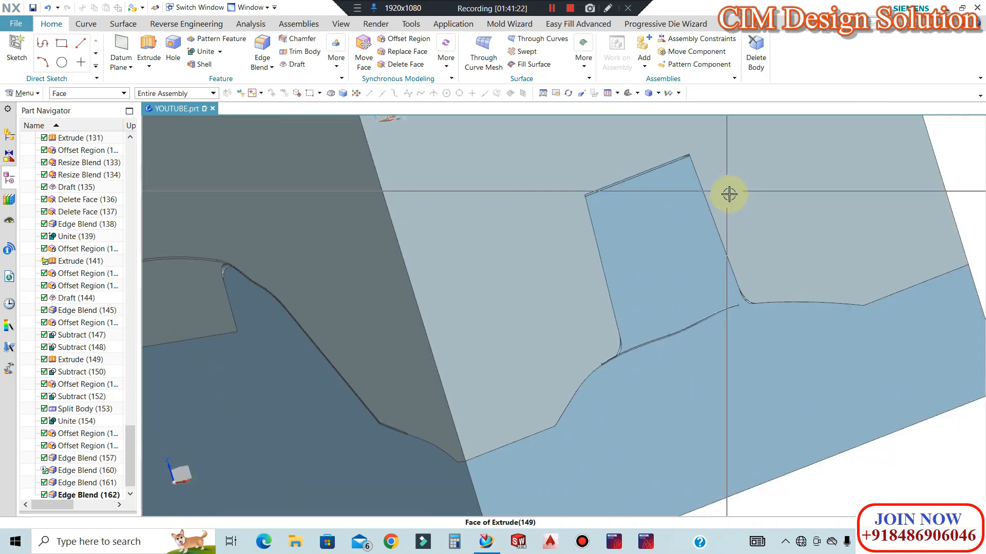
scroll(457, 241, up, 7)
scroll(414, 236, down, 2)
Offset the floor faces of the core's two end pockets by -1 mm with Offset Region.
click(403, 204)
scroll(424, 255, down, 8)
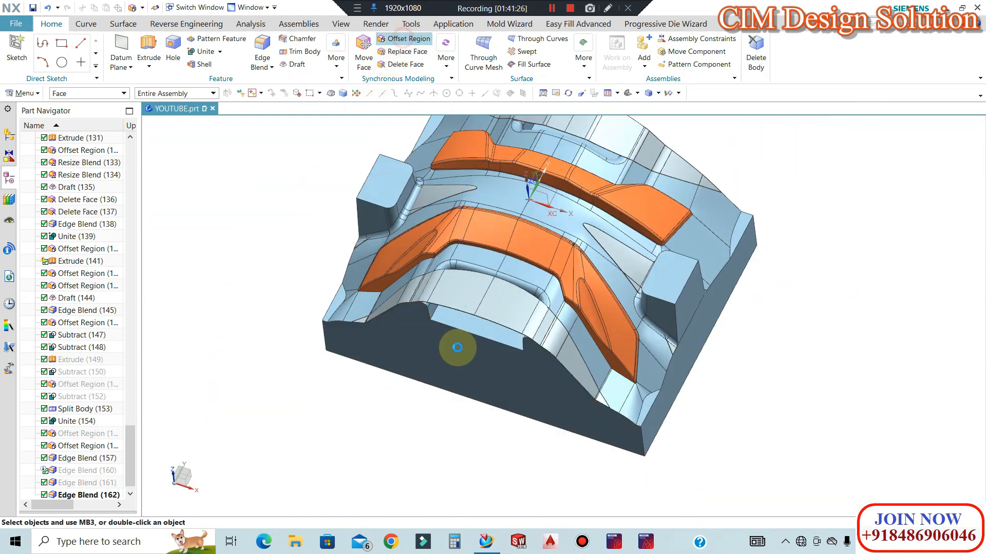
click(468, 328)
scroll(455, 454, down, 1)
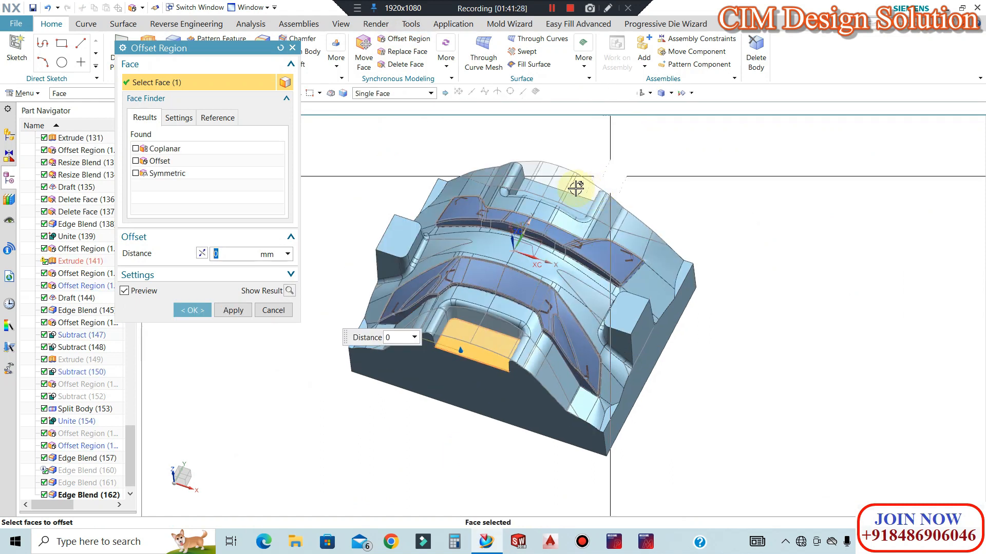
middle_drag(675, 217, 562, 194)
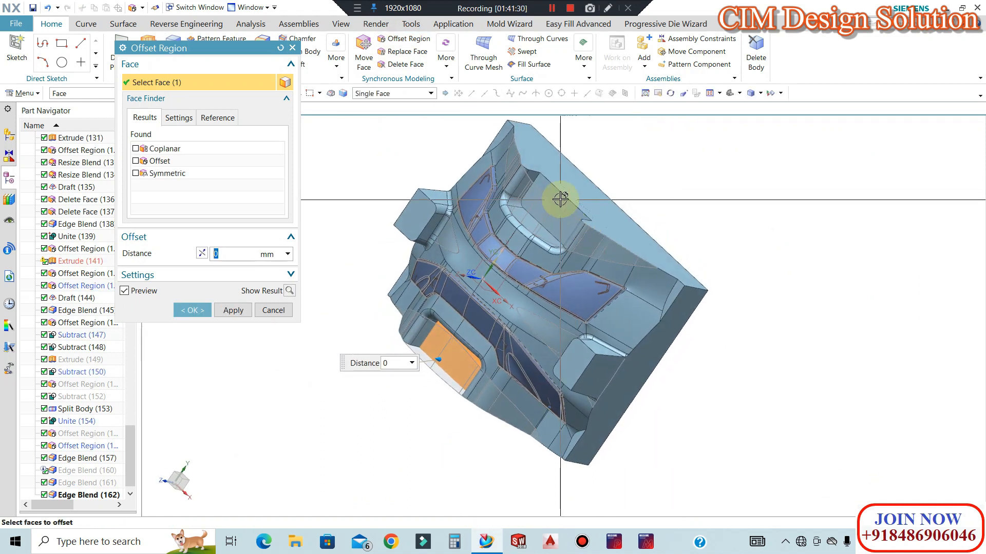
click(559, 199)
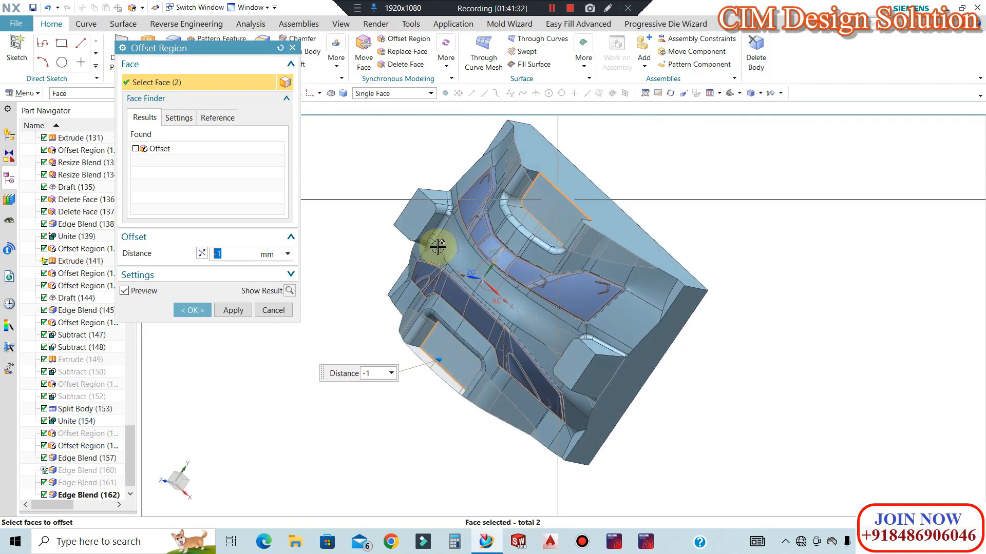
click(209, 309)
Chamfer the upper edges of the core's two raised side blocks with a symmetric 2 mm distance.
middle_drag(473, 317, 483, 262)
middle_drag(391, 291, 427, 303)
scroll(455, 233, up, 2)
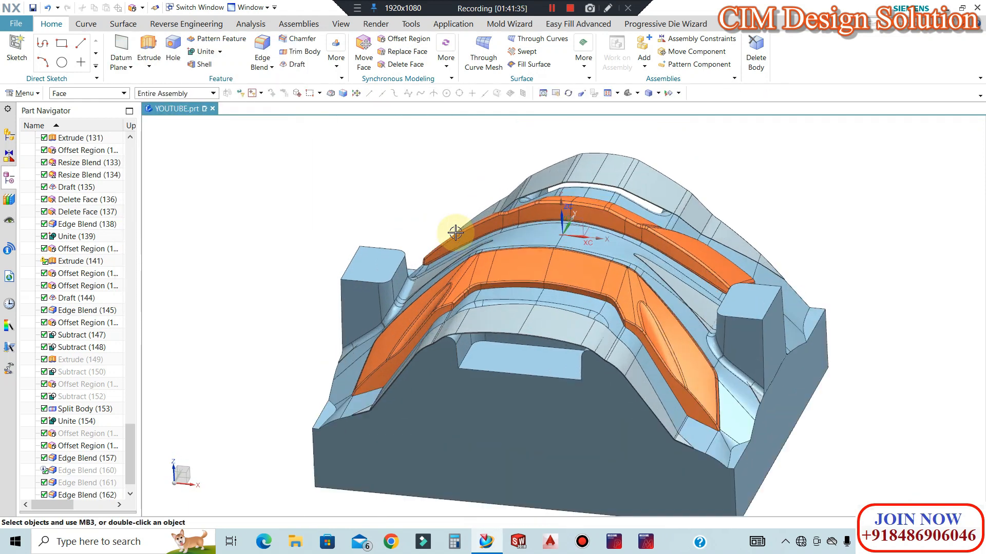
click(298, 37)
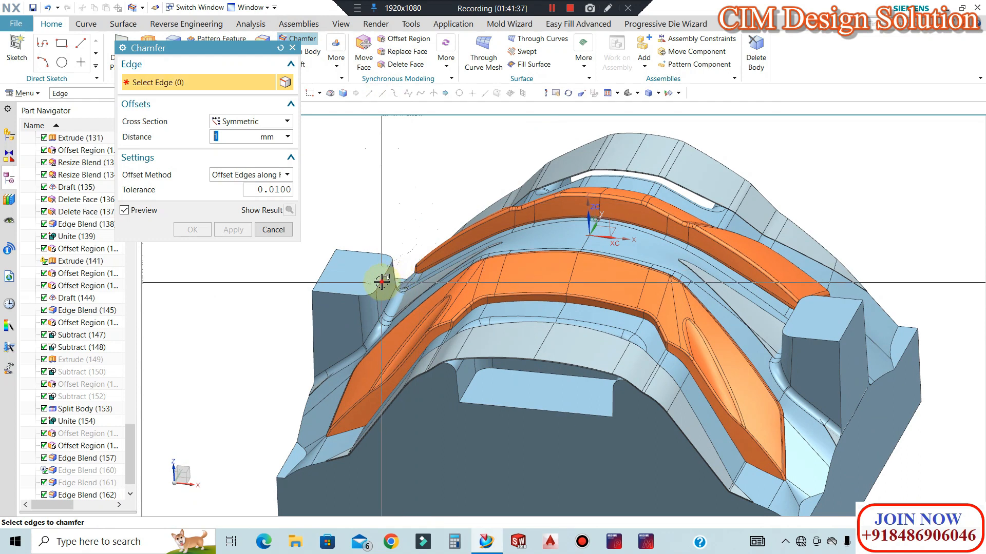
click(384, 277)
text(2)
key(Return)
click(812, 341)
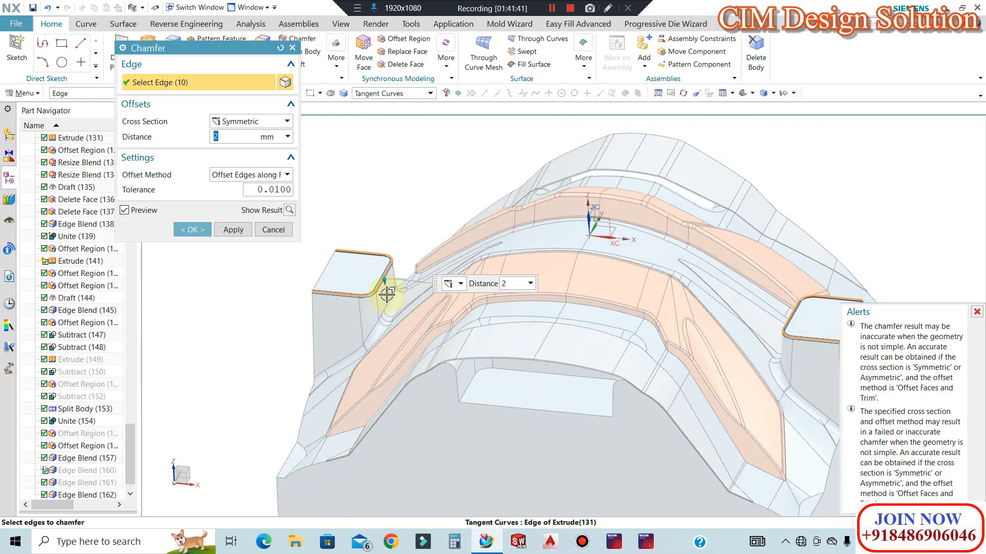
click(192, 229)
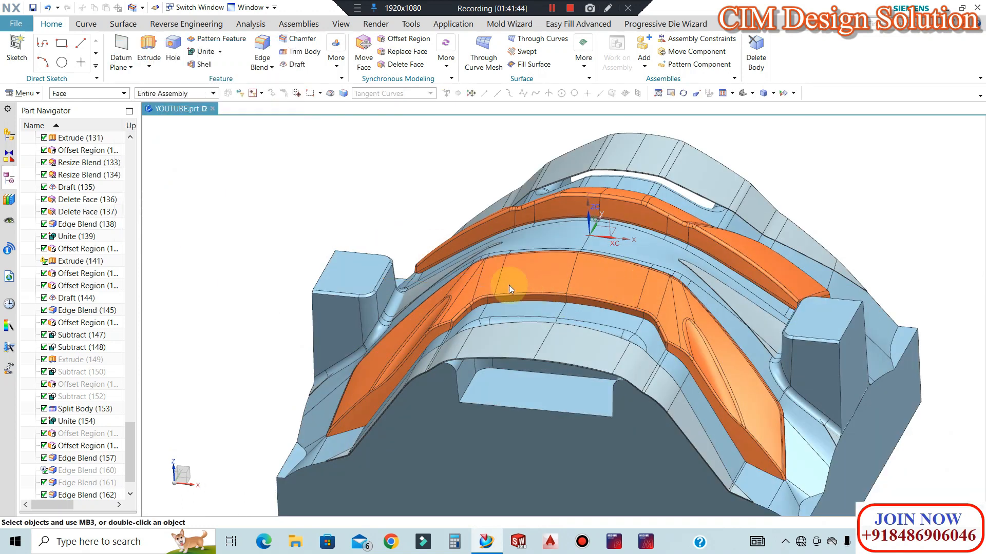
Switch the display to the cavity and chamfer the upper edges of its two raised end blocks symmetrically by 2 mm.
key(ctrl+shift+b)
middle_drag(543, 310, 551, 252)
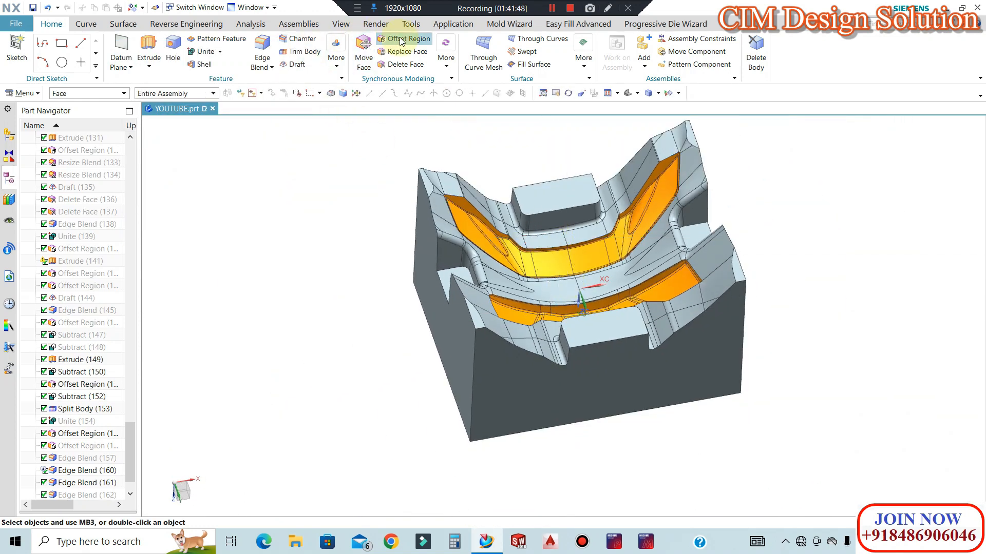
click(310, 37)
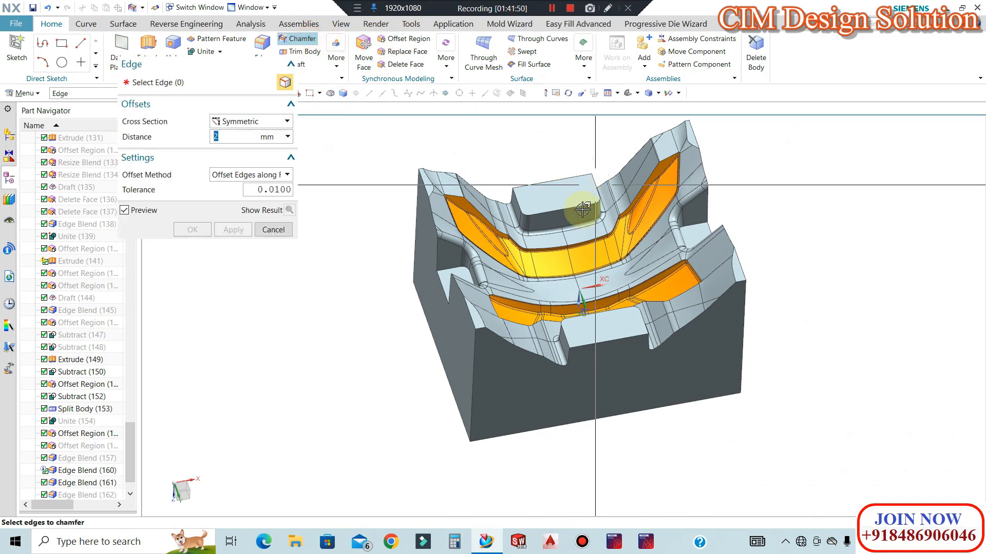
scroll(569, 202, down, 3)
click(555, 161)
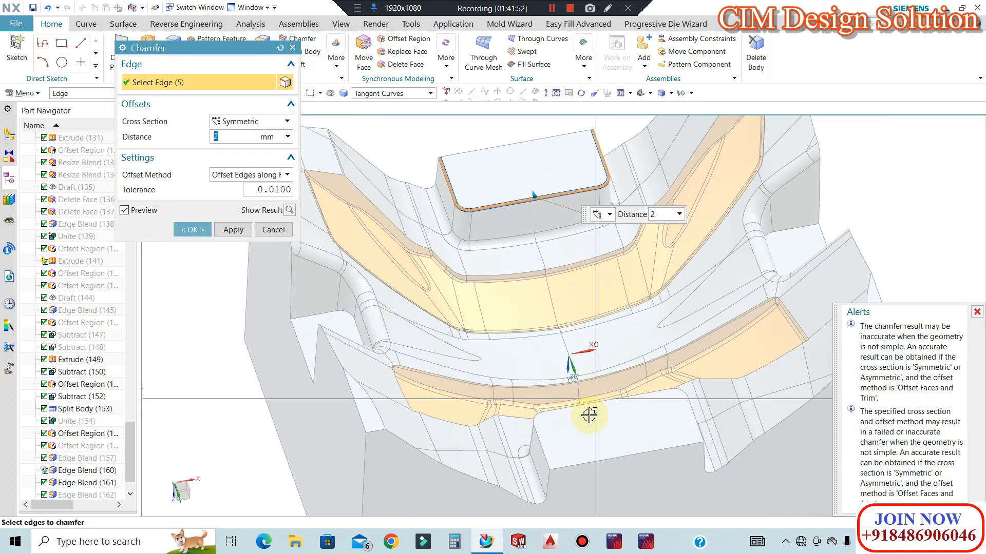
click(545, 457)
click(187, 231)
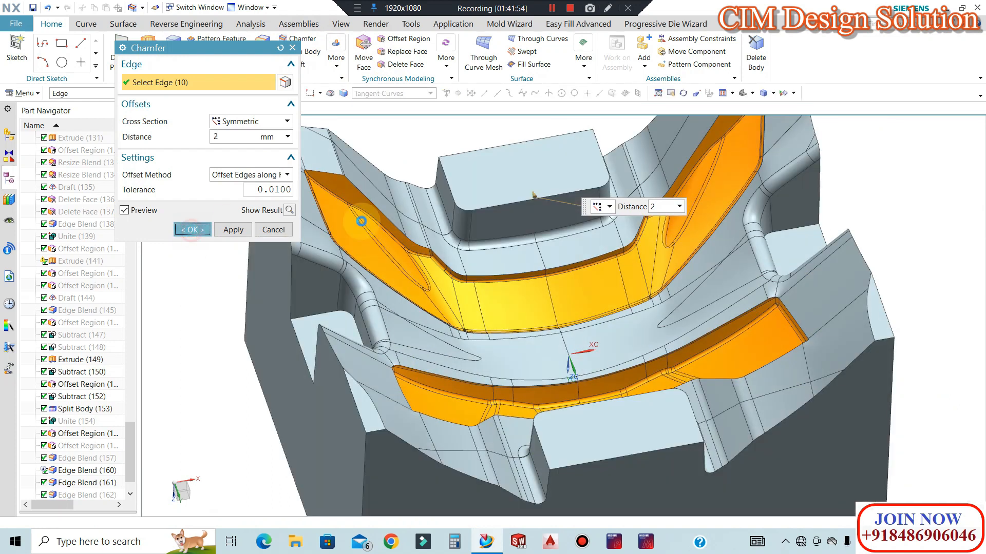
Show the two hidden tapered side bodies together with the cavity block.
middle_drag(510, 231, 462, 272)
middle_drag(642, 297, 635, 276)
key(F8)
middle_drag(698, 267, 717, 238)
scroll(654, 239, up, 3)
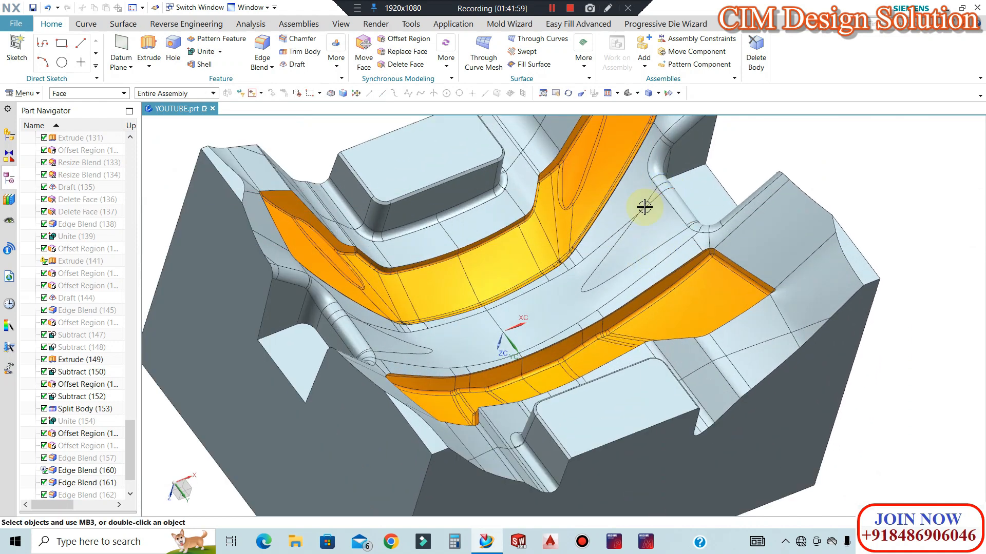
key(ctrl+shift+k)
middle_drag(667, 238, 616, 220)
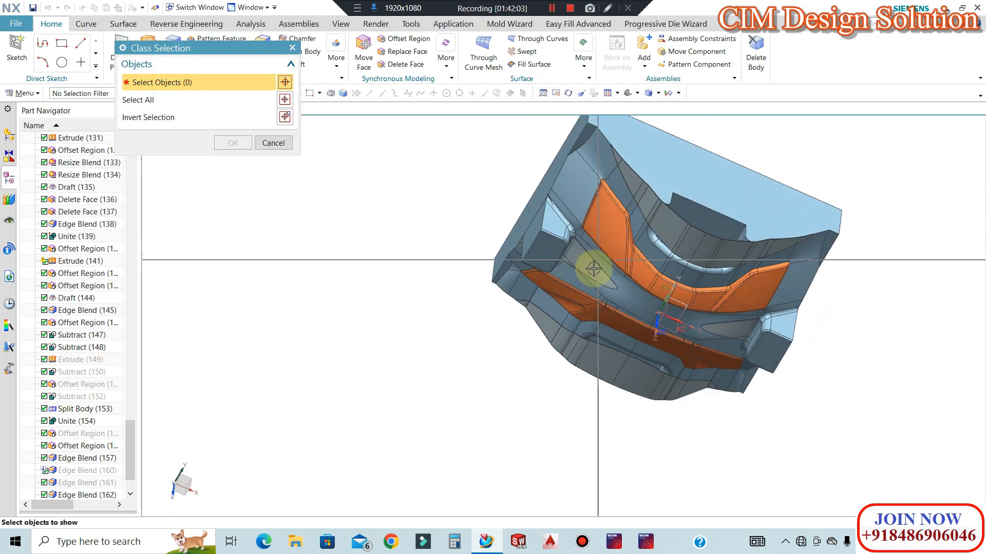
middle_click(677, 349)
middle_drag(726, 343, 739, 454)
scroll(758, 234, up, 4)
scroll(757, 251, up, 2)
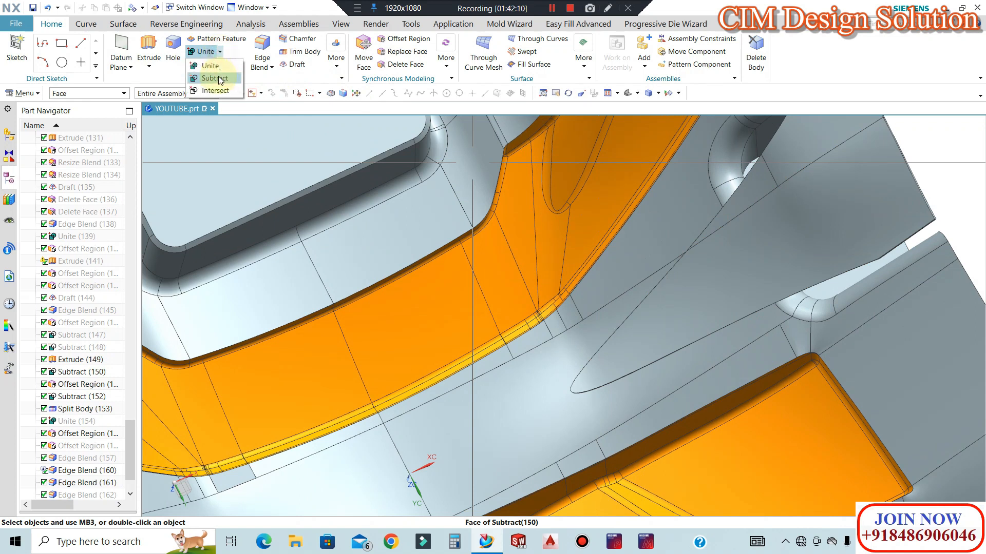
Subtract the two tapered side bodies from the cavity block with Keep Tool enabled, and hide the tool bodies.
click(219, 79)
scroll(585, 341, down, 3)
click(583, 341)
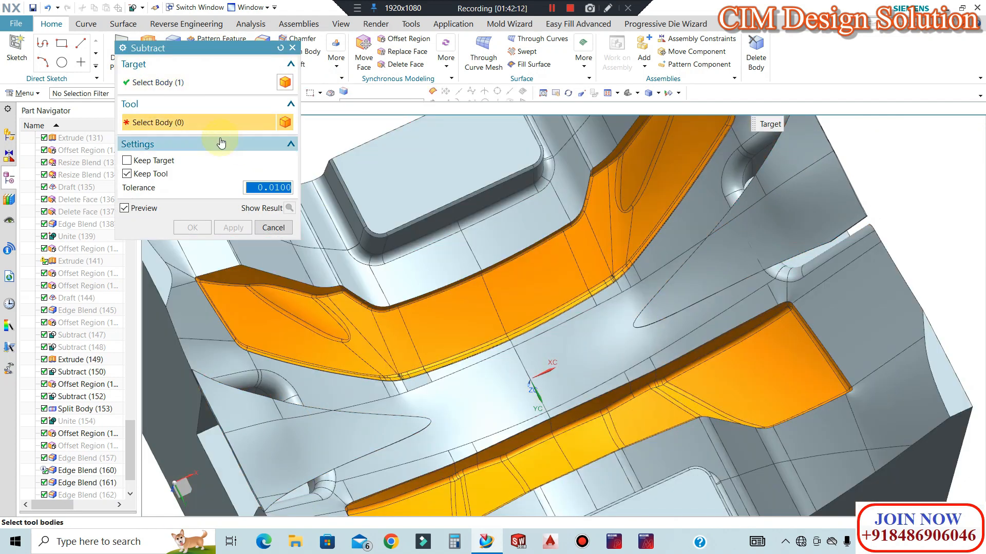
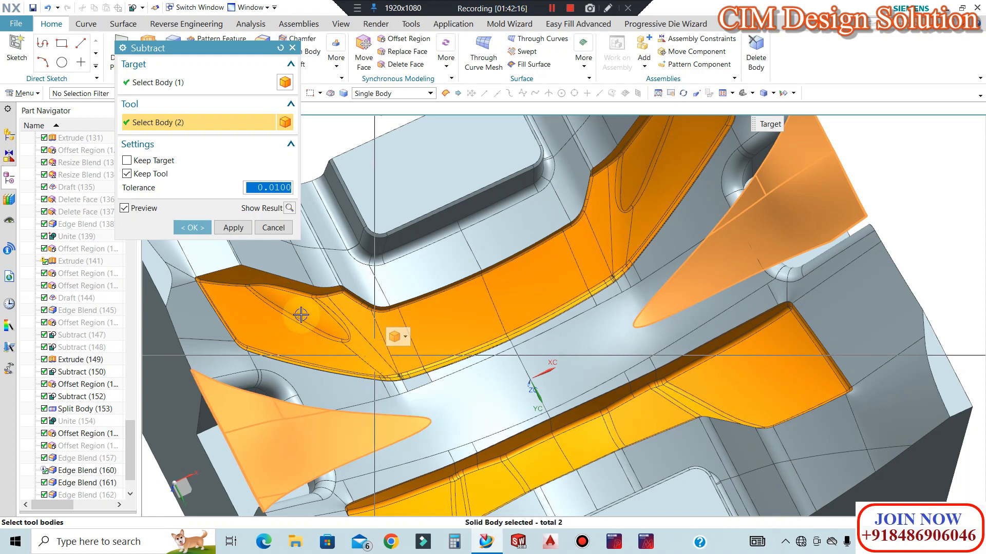
click(188, 229)
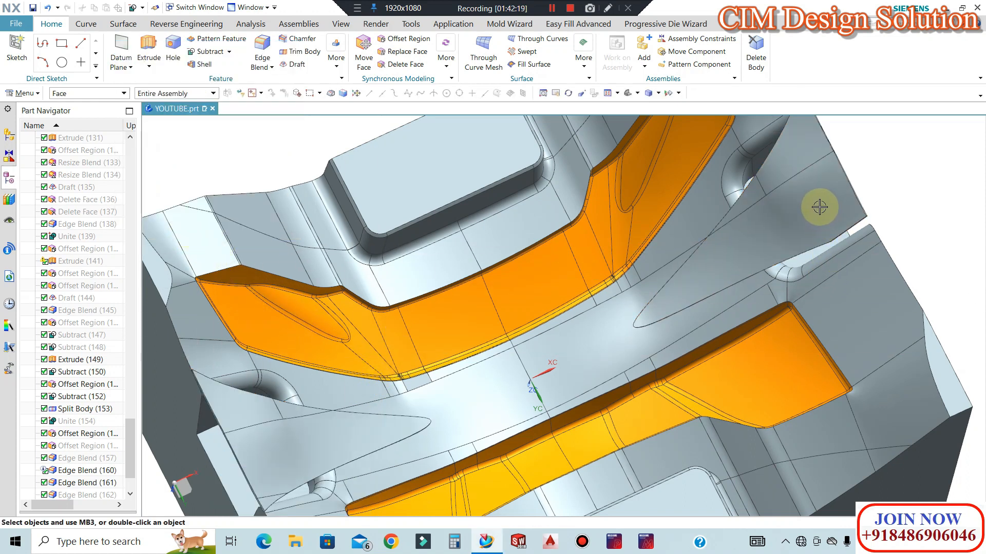
click(354, 442)
key(ctrl+b)
Inspect the cavity's subtracted side areas, and display the product and thickened bodies without the core and cavity blocks.
middle_drag(654, 279, 646, 286)
scroll(323, 420, up, 3)
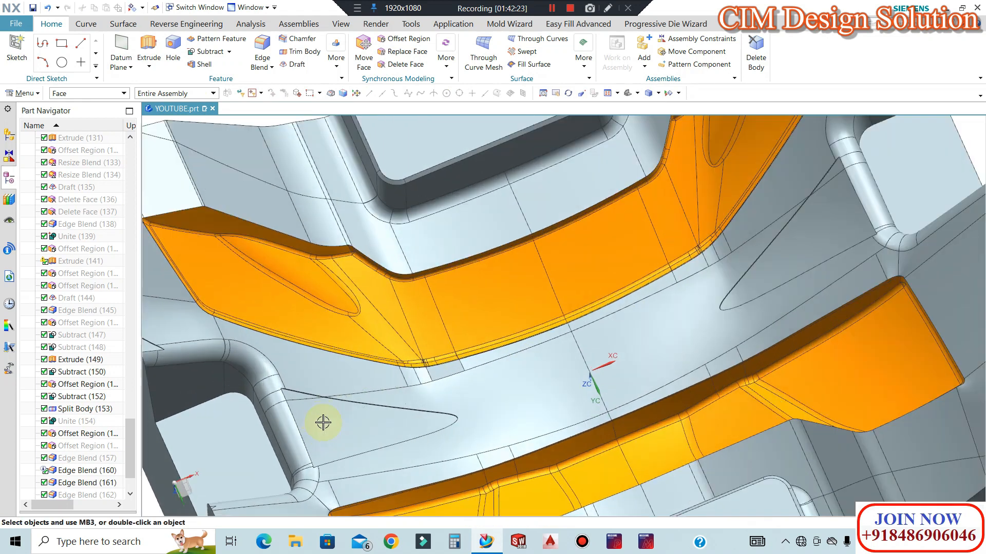
scroll(334, 374, down, 3)
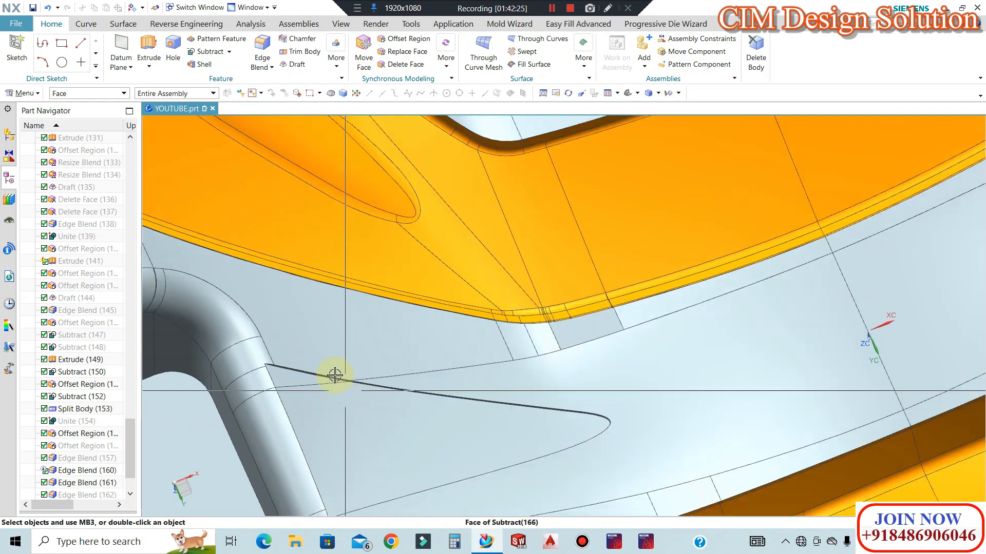
middle_drag(686, 320, 769, 325)
scroll(769, 325, down, 5)
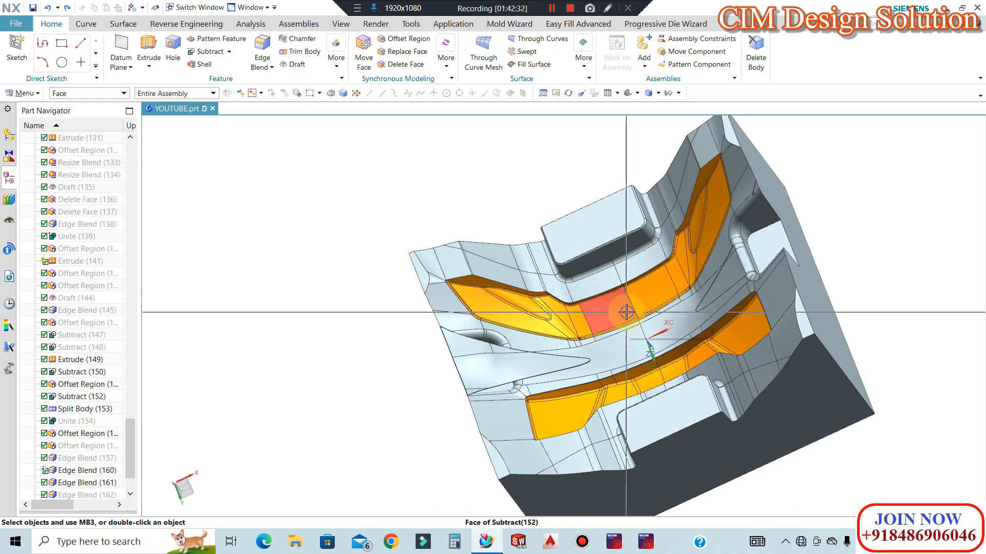
key(ctrl+shift+u)
middle_drag(645, 256, 539, 400)
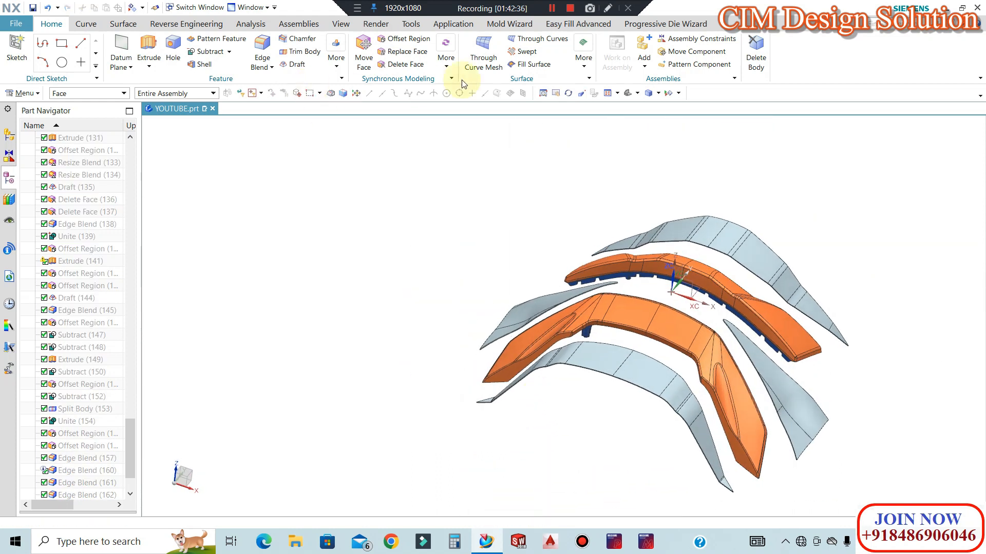
Delete the four grey thickened solid bodies surrounding the two product bodies, using the Solid Body selection filter.
click(764, 53)
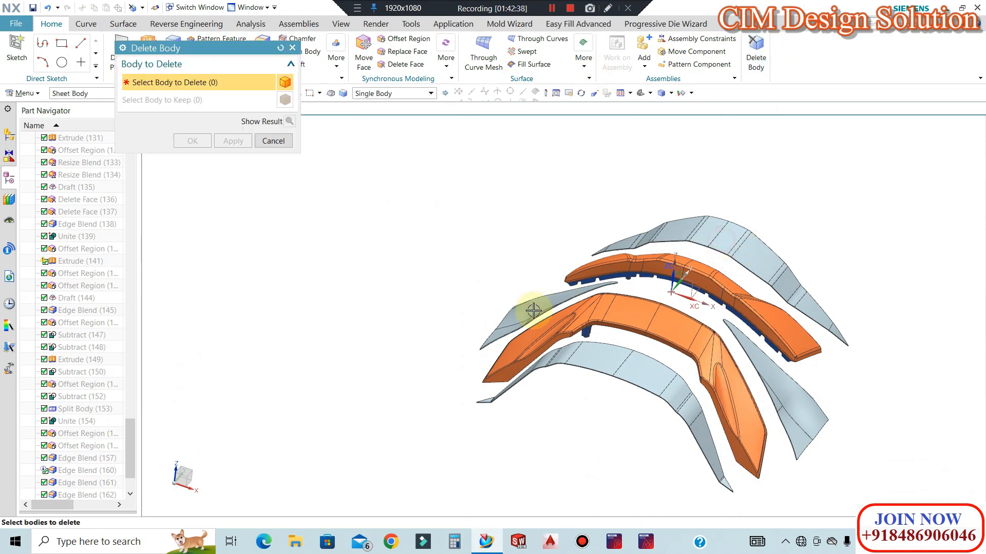
click(73, 129)
click(707, 242)
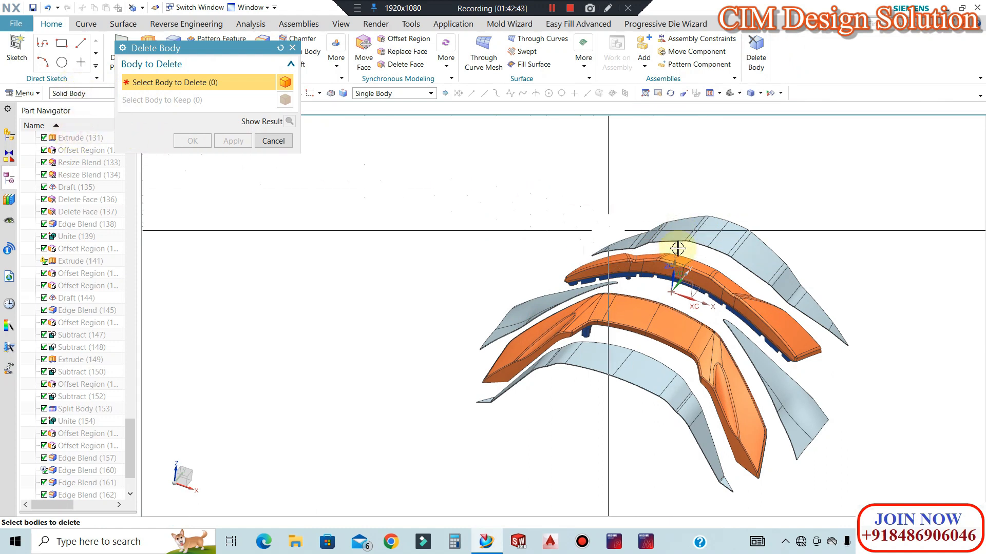
click(700, 238)
click(561, 282)
click(608, 372)
click(815, 386)
click(192, 141)
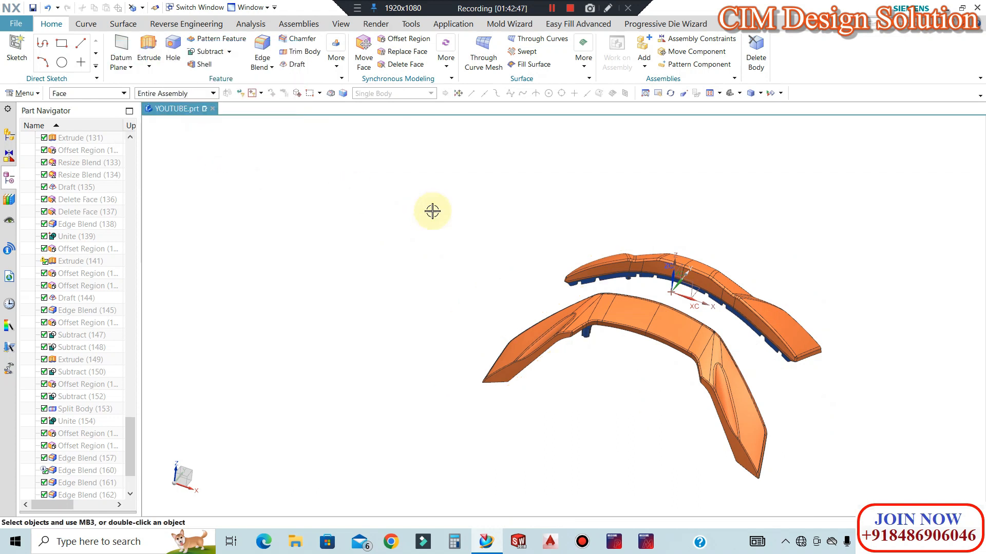
Invert the display to show the core and cavity blocks, and hide the upper cavity block.
middle_drag(433, 213, 422, 226)
key(ctrl+shift+b)
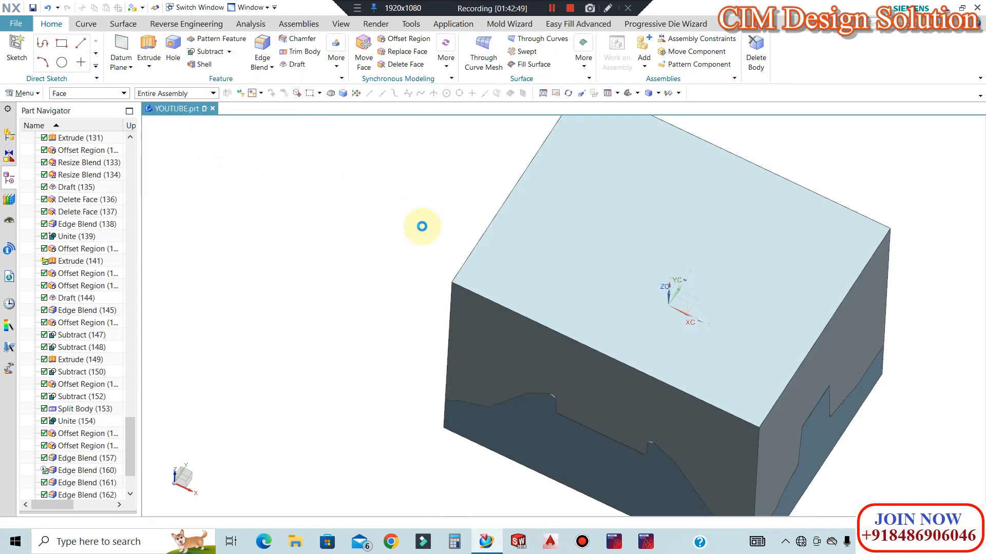
key(Home)
click(510, 254)
key(ctrl+b)
middle_drag(497, 302, 532, 246)
scroll(550, 267, down, 1)
scroll(532, 252, down, 1)
scroll(659, 427, up, 7)
middle_drag(596, 284, 553, 230)
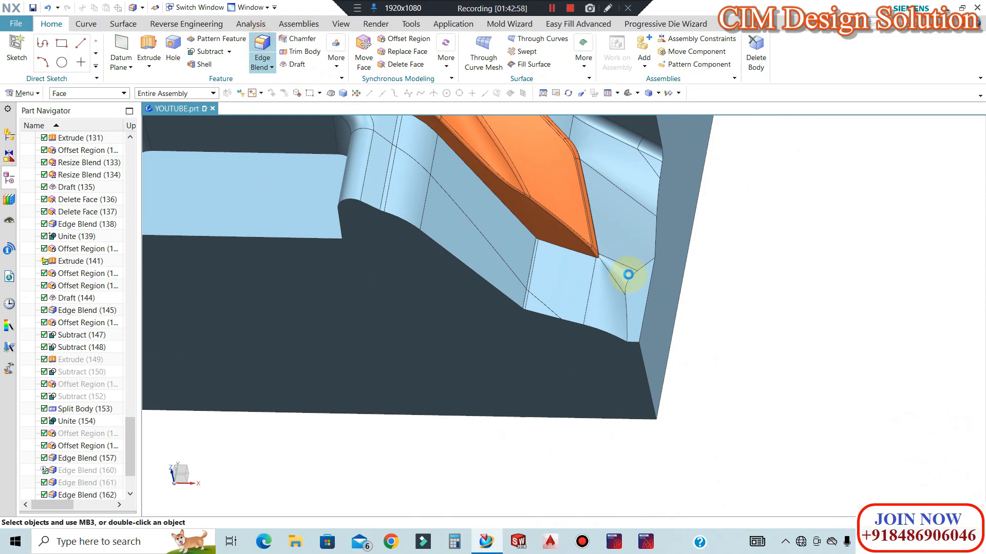
key(b)
click(625, 280)
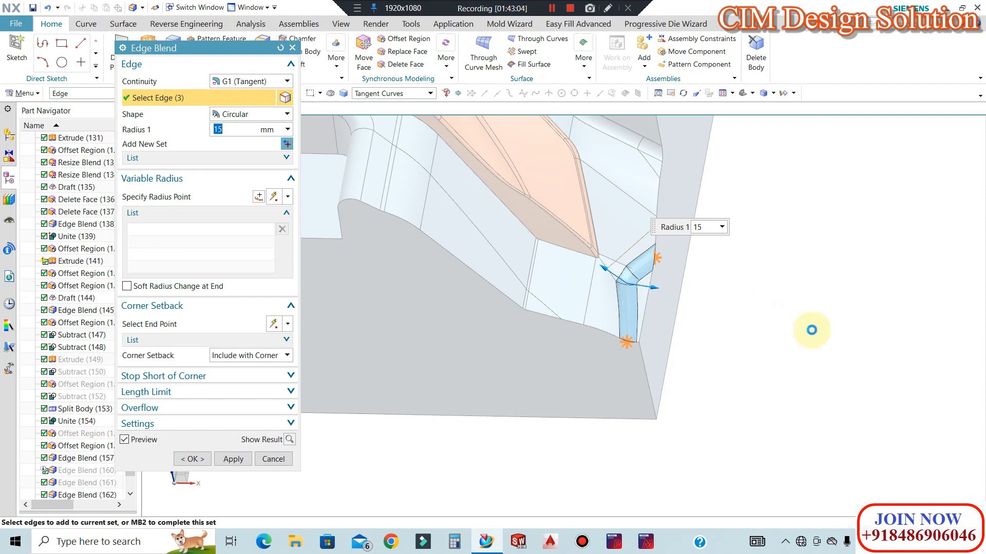
key(Escape)
scroll(840, 383, down, 2)
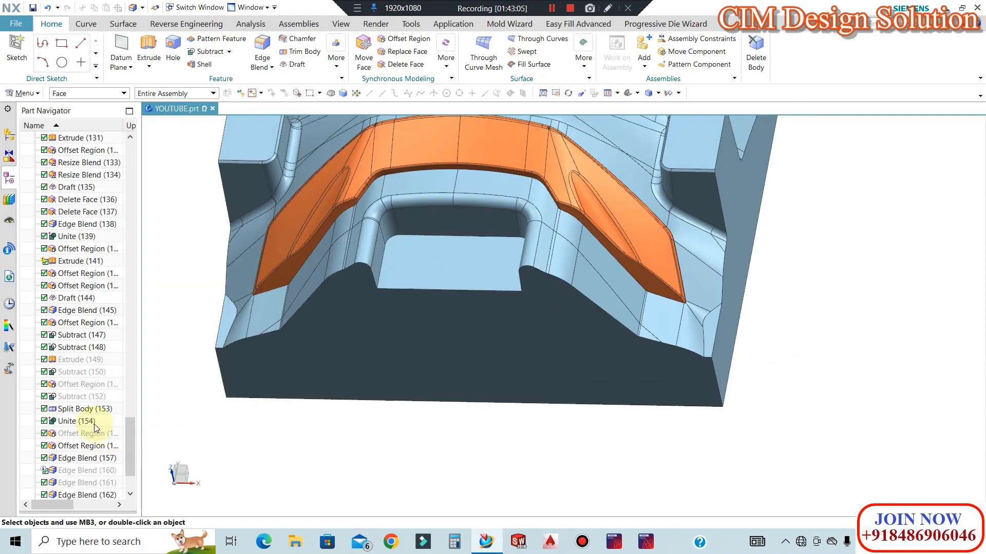
Edit the Split Body (153) feature and set its cutting plane distance to 105 mm.
double_click(76, 409)
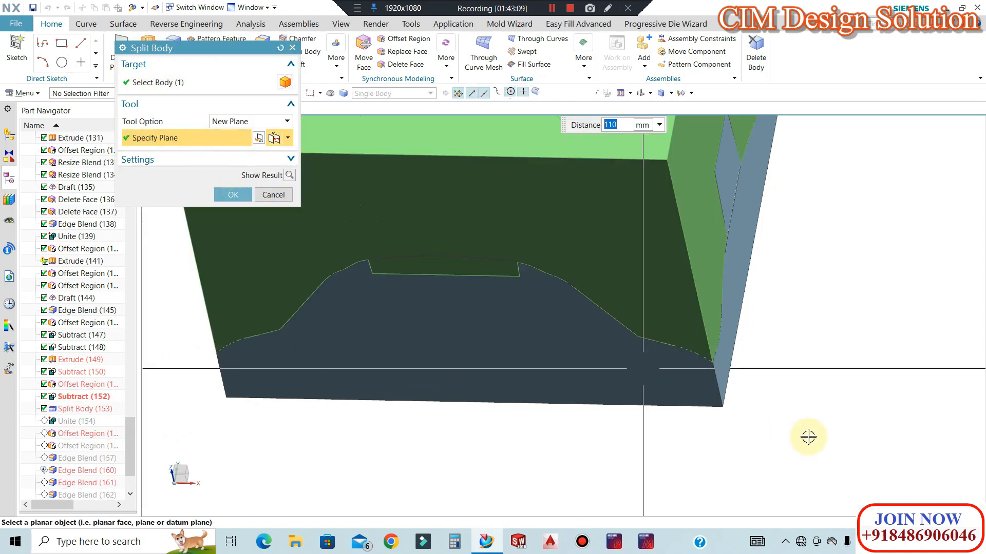
scroll(776, 416, down, 3)
middle_drag(776, 416, 751, 368)
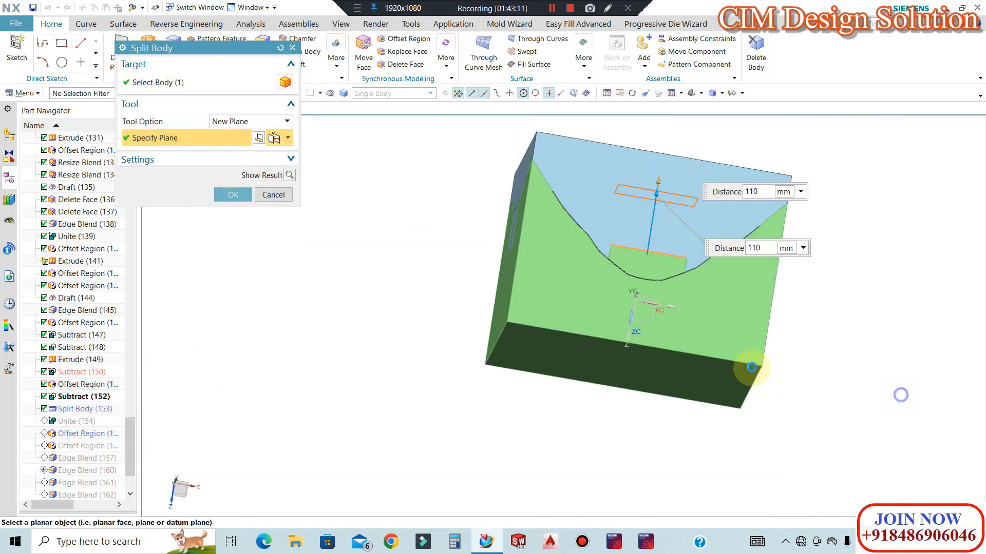
key(F8)
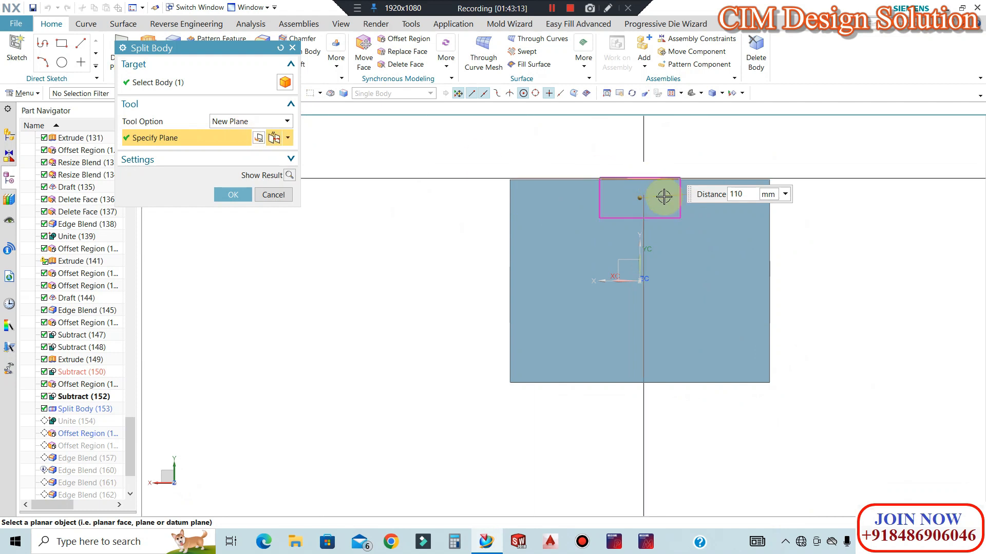
middle_drag(695, 352, 756, 227)
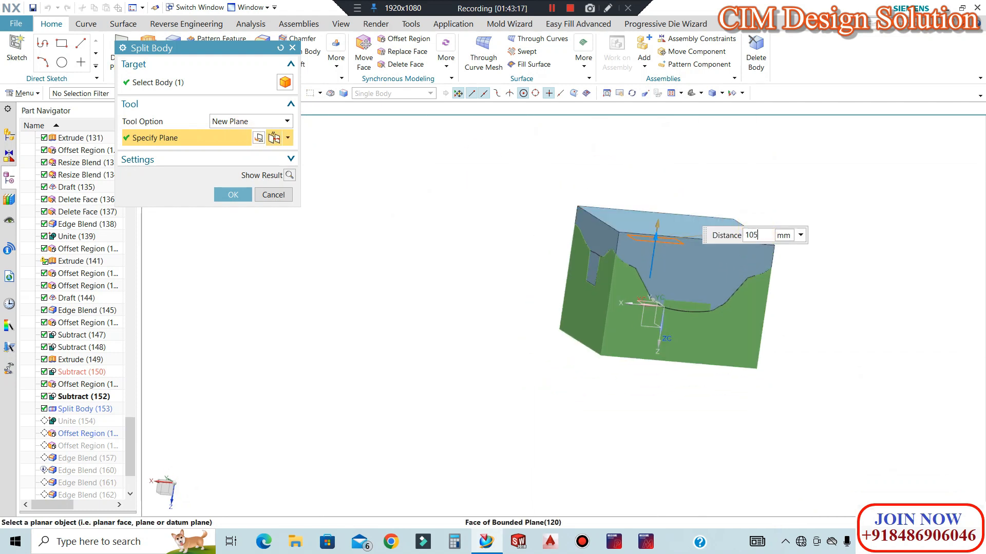
middle_click(650, 215)
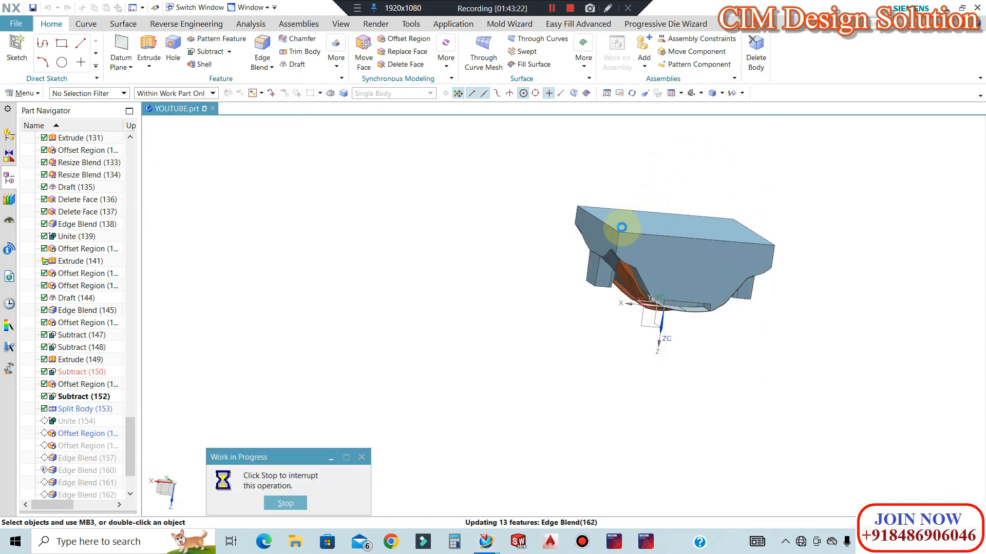
Set up a 10 mm edge blend on the three tangent edges at one outer corner of the core block.
middle_drag(623, 227, 630, 187)
scroll(628, 186, up, 8)
scroll(501, 205, down, 4)
middle_drag(593, 253, 547, 405)
scroll(567, 221, down, 4)
scroll(547, 404, up, 3)
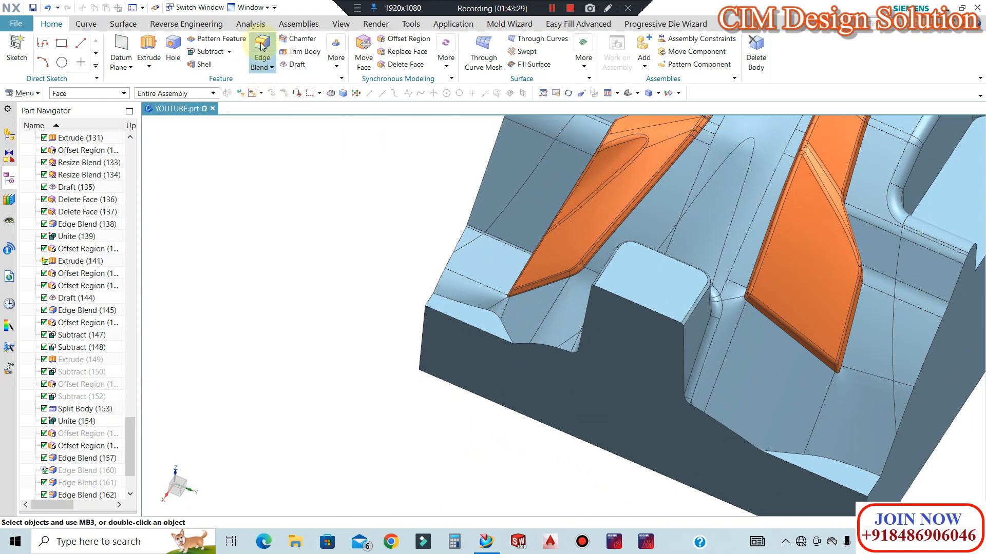
key(b)
scroll(493, 310, up, 5)
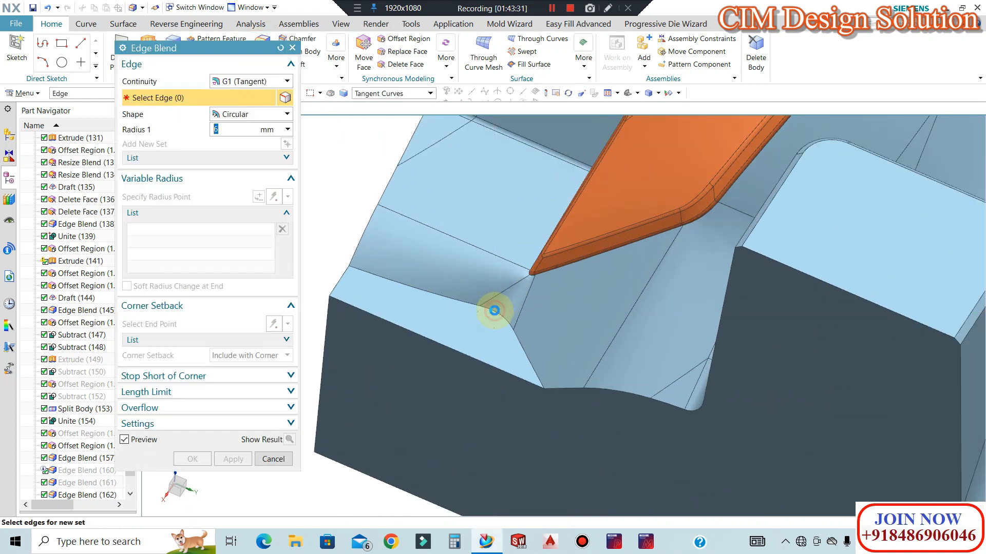
click(494, 310)
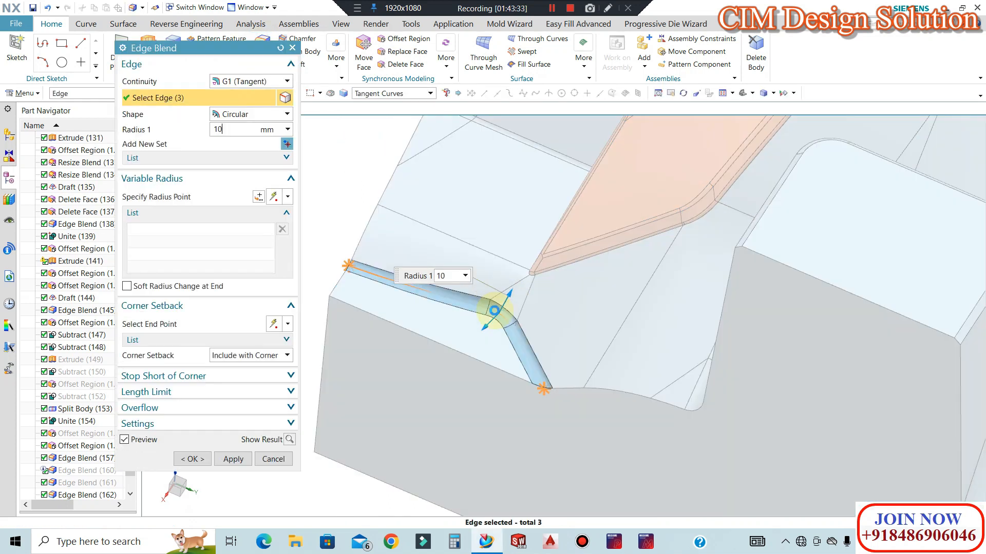
scroll(553, 394, down, 7)
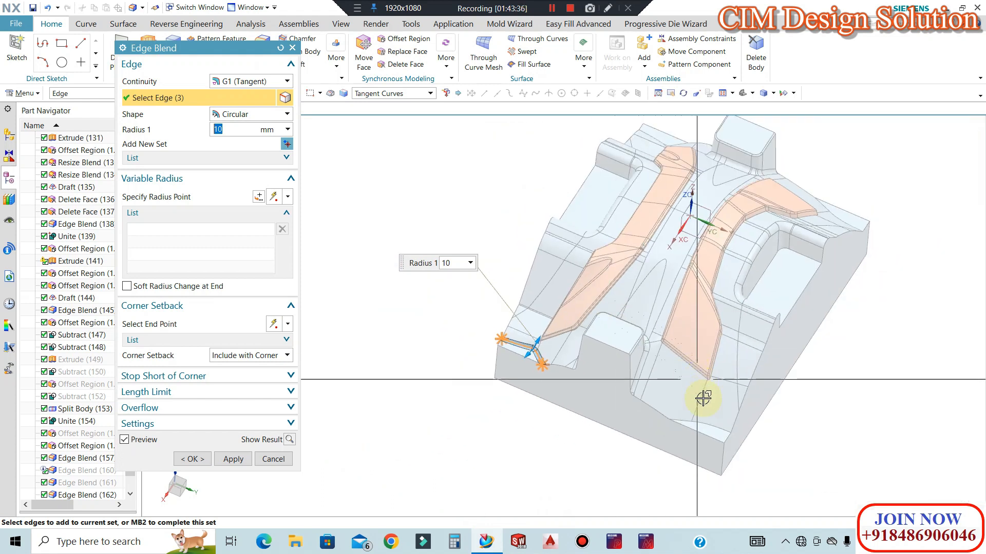
Add the matching edges at the core block's other three corners to the 10 mm blend and apply it.
scroll(714, 425, up, 3)
scroll(587, 415, down, 5)
middle_drag(652, 422, 765, 311)
scroll(763, 301, up, 4)
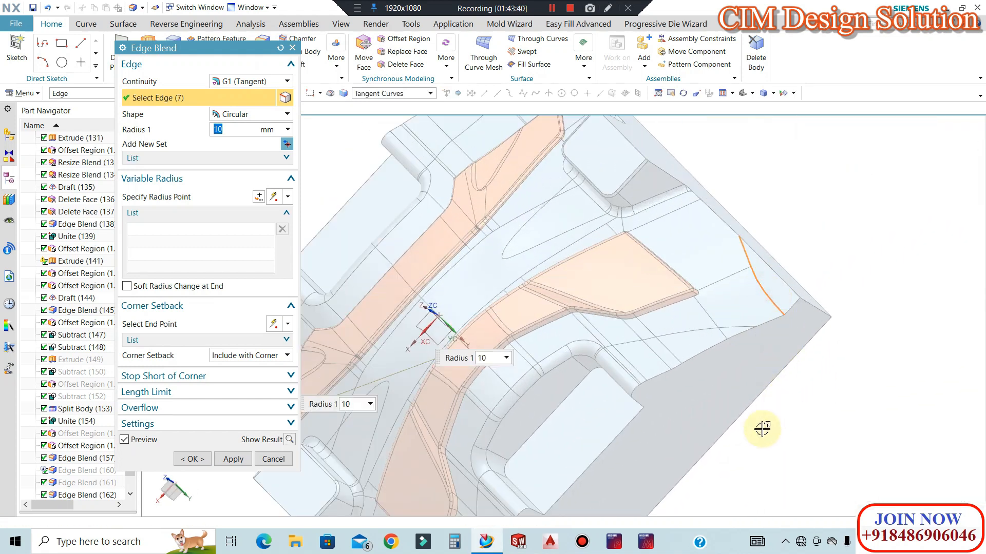
scroll(755, 408, down, 3)
scroll(625, 203, up, 4)
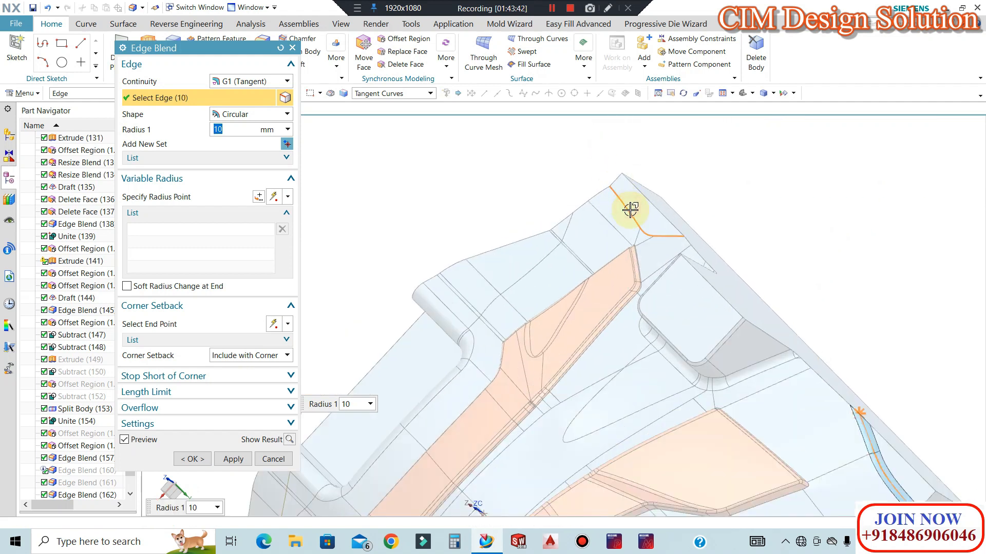
click(186, 457)
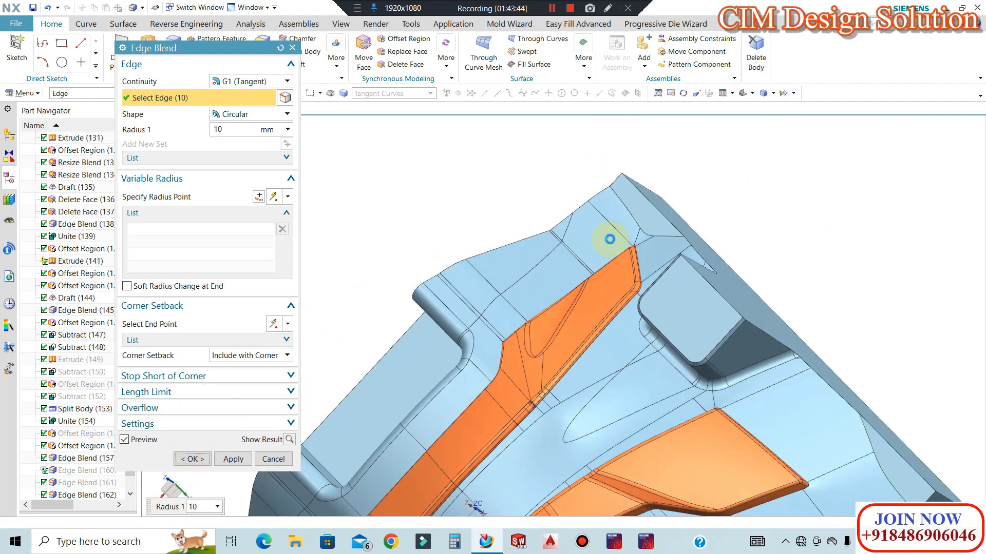
Switch the display to the cavity and set up a 12 mm edge blend on the edges at its first corner.
scroll(684, 226, down, 1)
key(ctrl+shift+b)
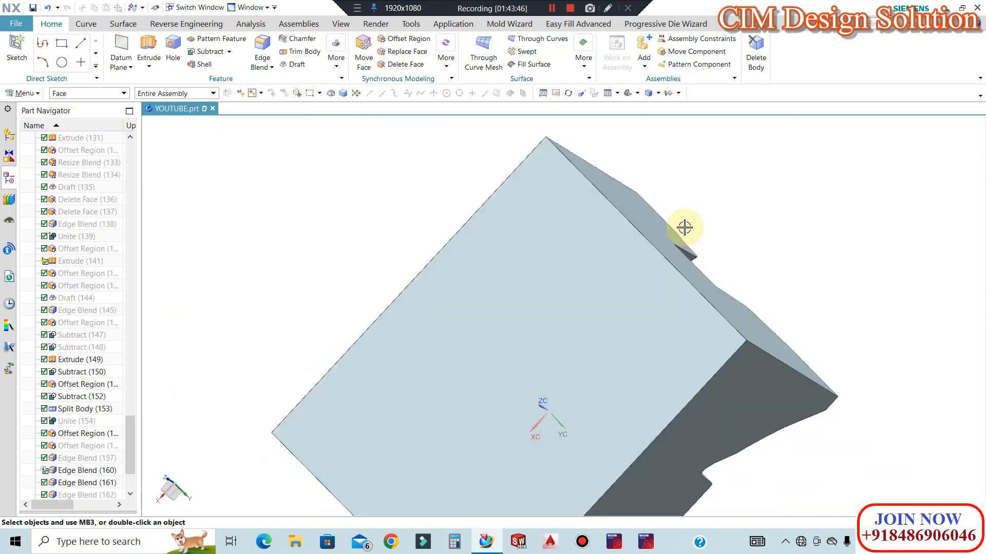
middle_drag(677, 255, 593, 161)
scroll(592, 160, up, 3)
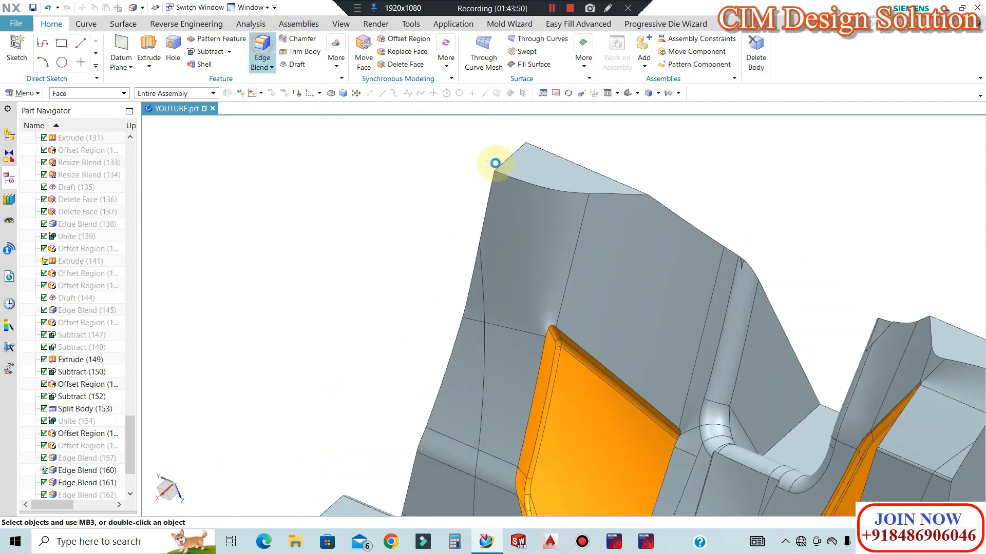
click(521, 179)
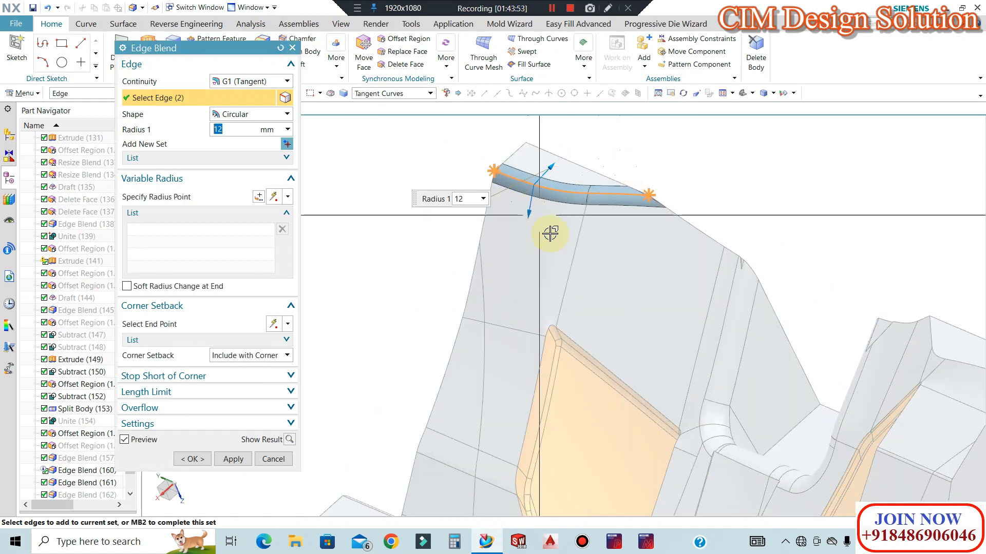
Add the matching edges at the cavity's other three corners to the 12 mm blend and apply it.
middle_drag(550, 233, 863, 295)
scroll(862, 251, down, 5)
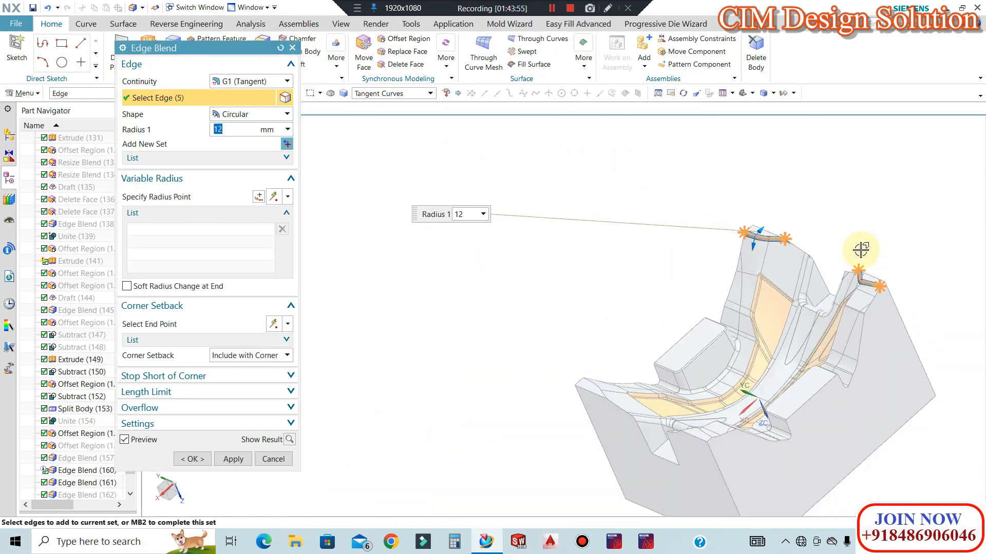
scroll(700, 433, up, 6)
scroll(634, 354, down, 3)
middle_drag(709, 400, 688, 428)
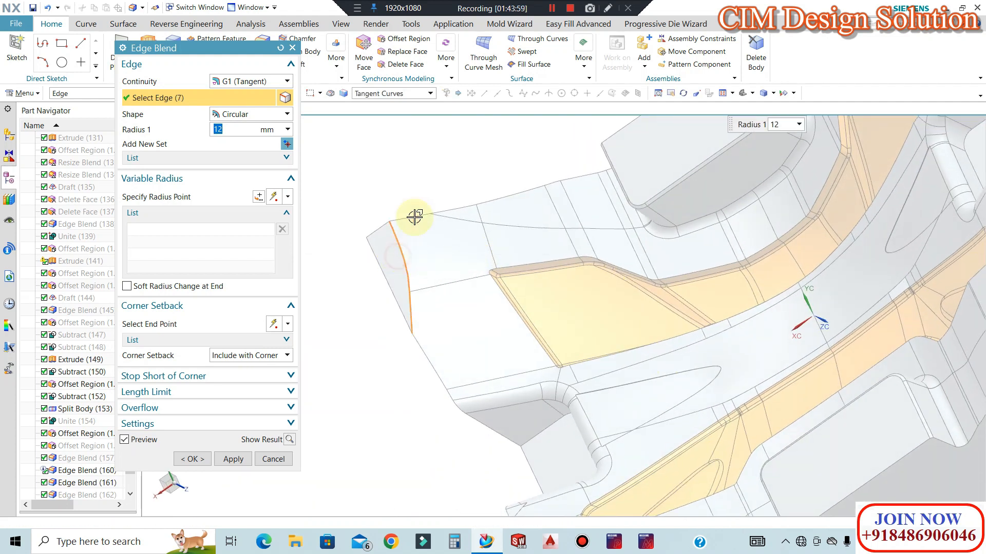
scroll(421, 164, down, 6)
scroll(460, 258, up, 8)
click(370, 257)
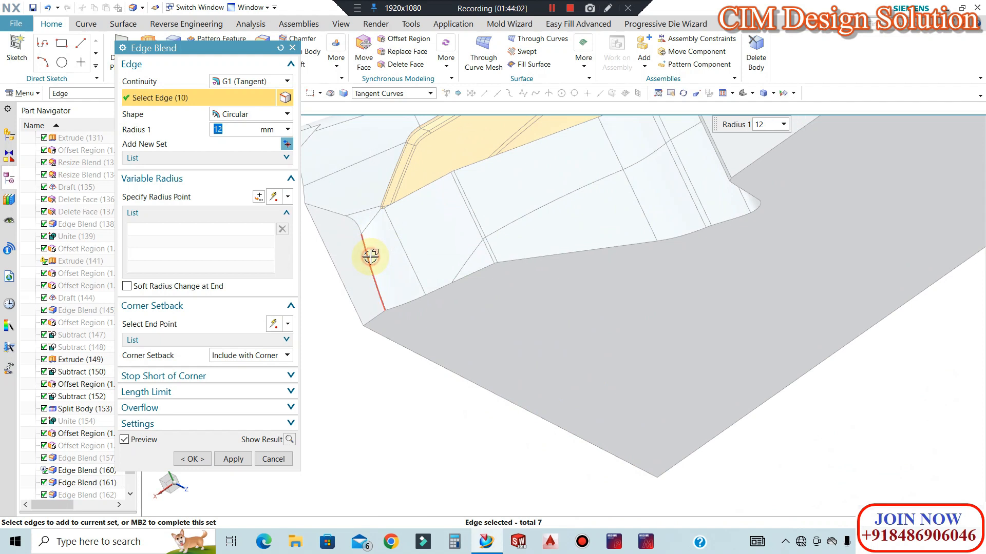
click(184, 459)
Delete the Subtract (166) feature from the cavity's model history.
middle_drag(340, 374, 625, 273)
scroll(580, 398, down, 1)
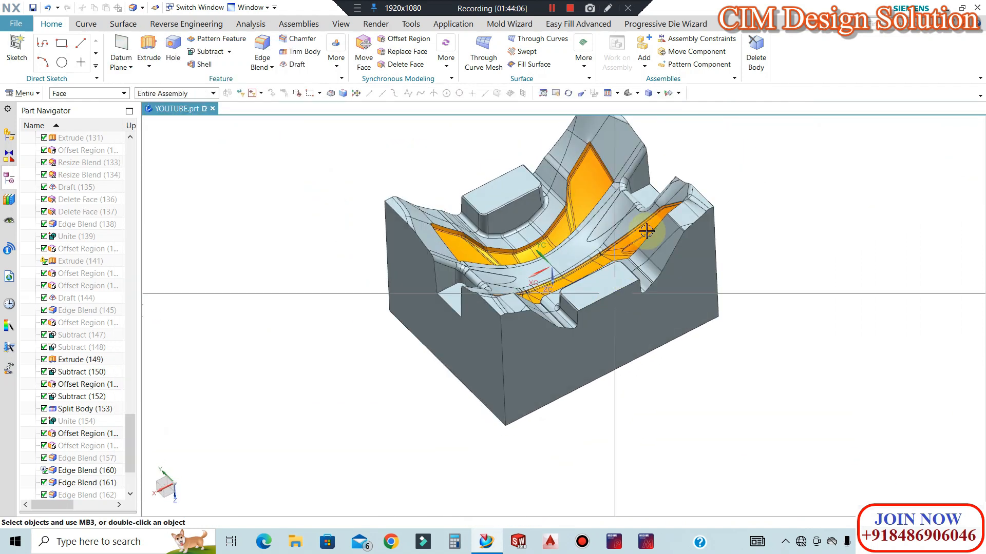
scroll(670, 218, up, 4)
scroll(771, 262, down, 3)
middle_drag(771, 262, 689, 220)
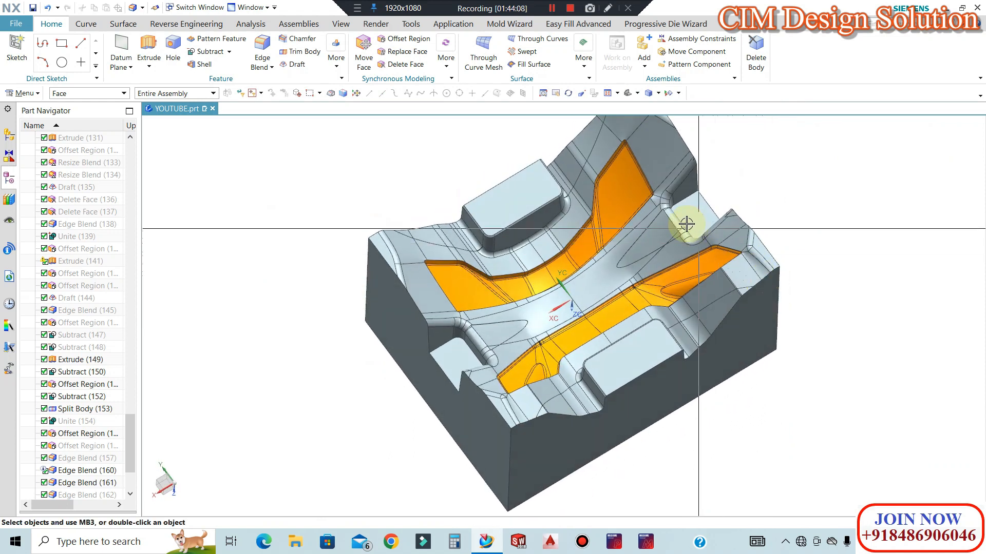
scroll(642, 235, up, 5)
scroll(72, 462, down, 3)
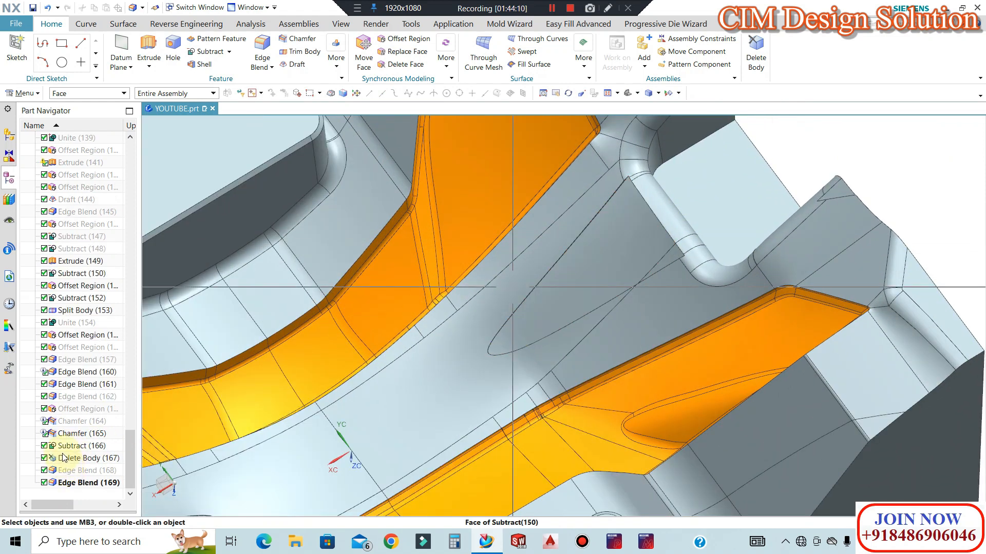
right_click(63, 446)
click(81, 389)
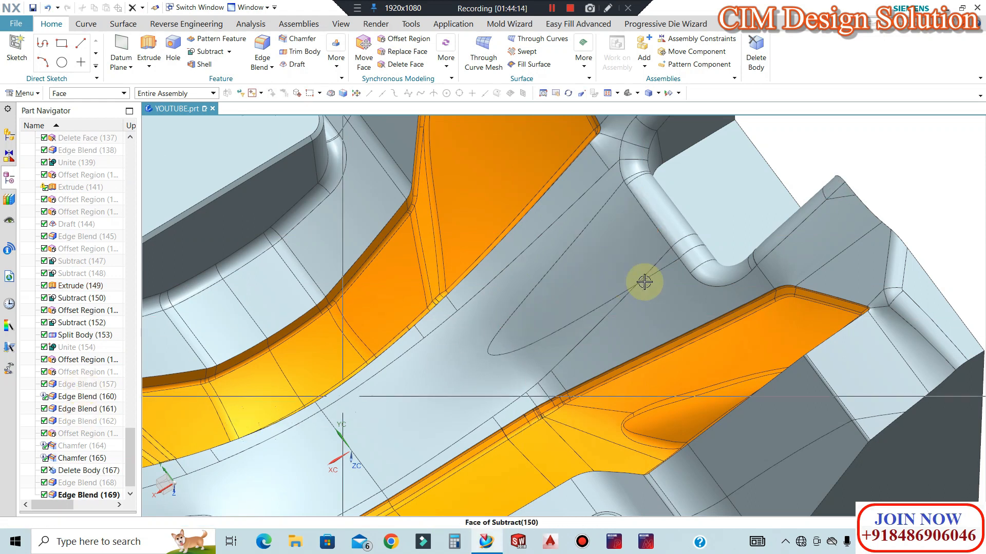
Search the commands for JOIN FACE and start the Join Face (Legacy) command.
scroll(660, 271, down, 3)
scroll(623, 253, down, 3)
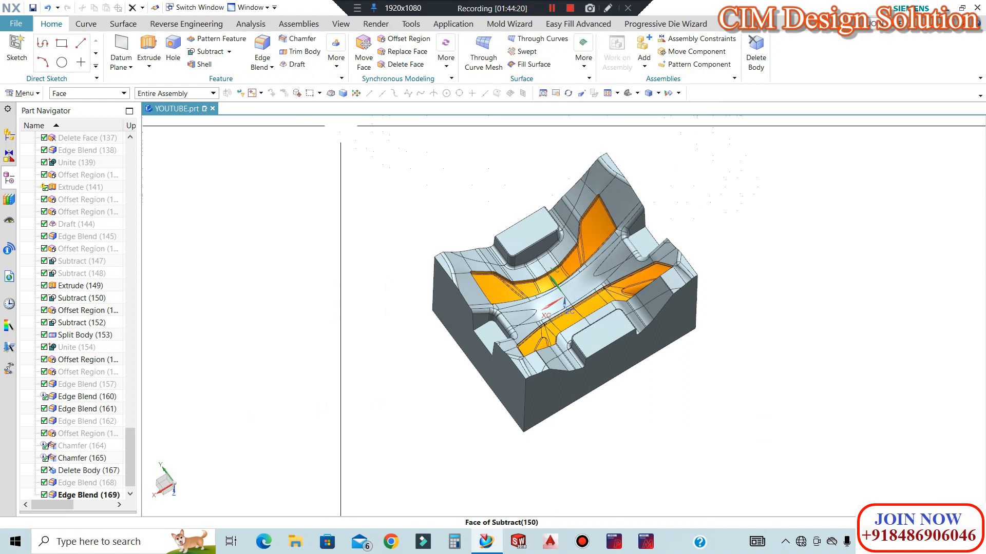
key(Return)
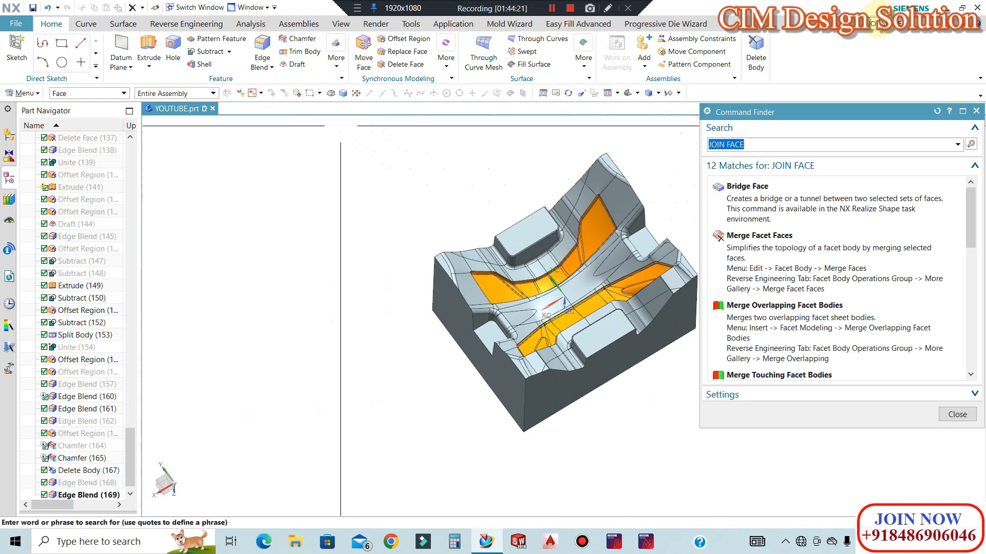
scroll(970, 319, down, 5)
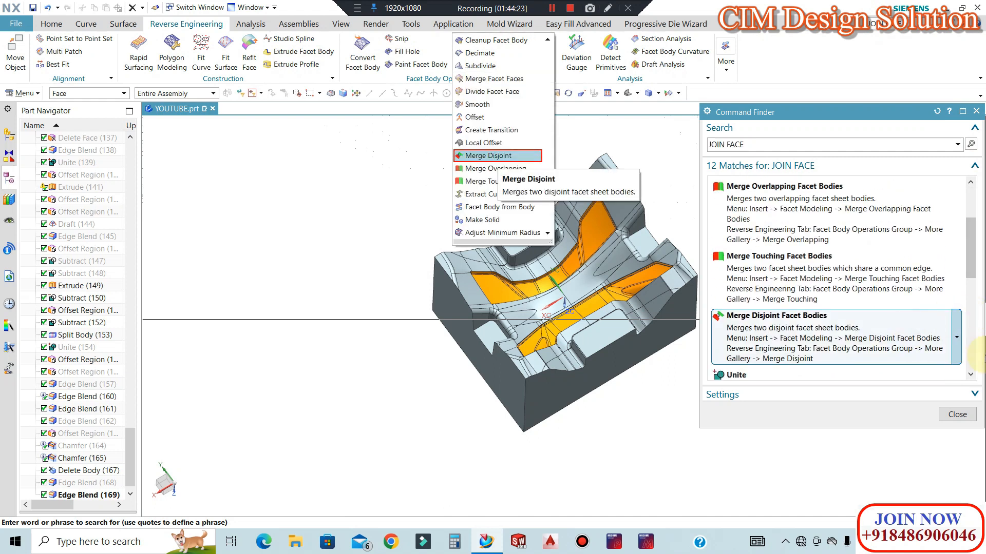
scroll(971, 319, down, 3)
click(208, 66)
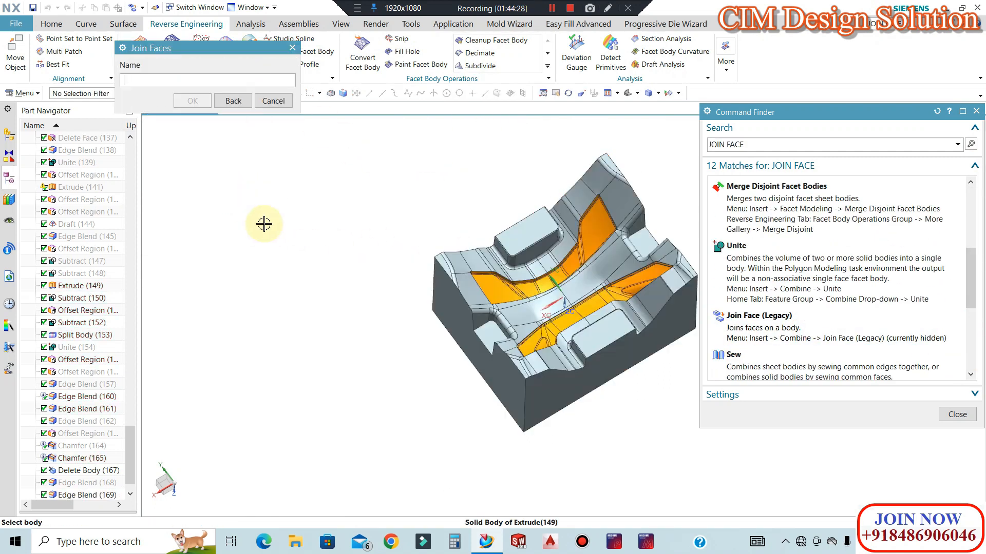
Run Join Face (Legacy) on the core and cavity blocks to merge their divided faces.
click(955, 419)
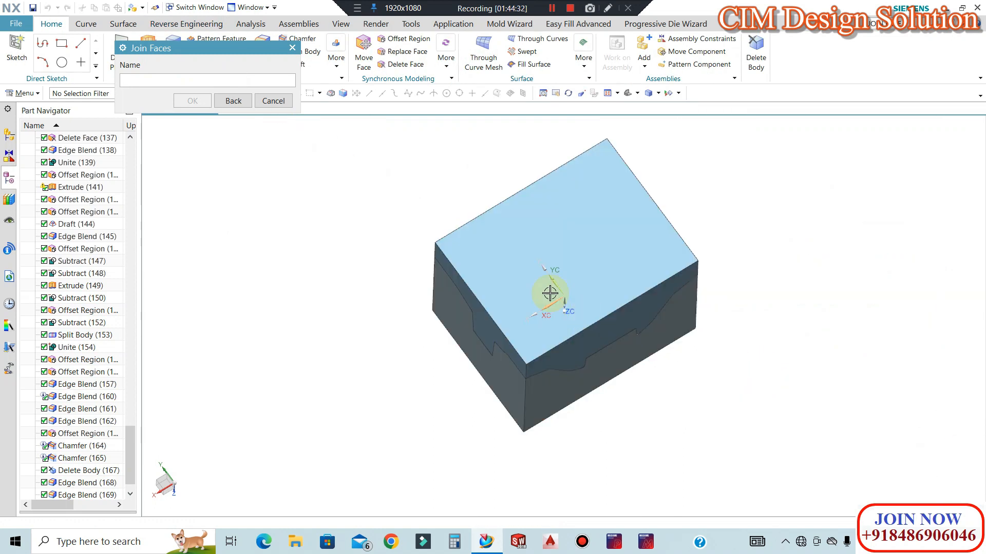
click(507, 222)
key(Escape)
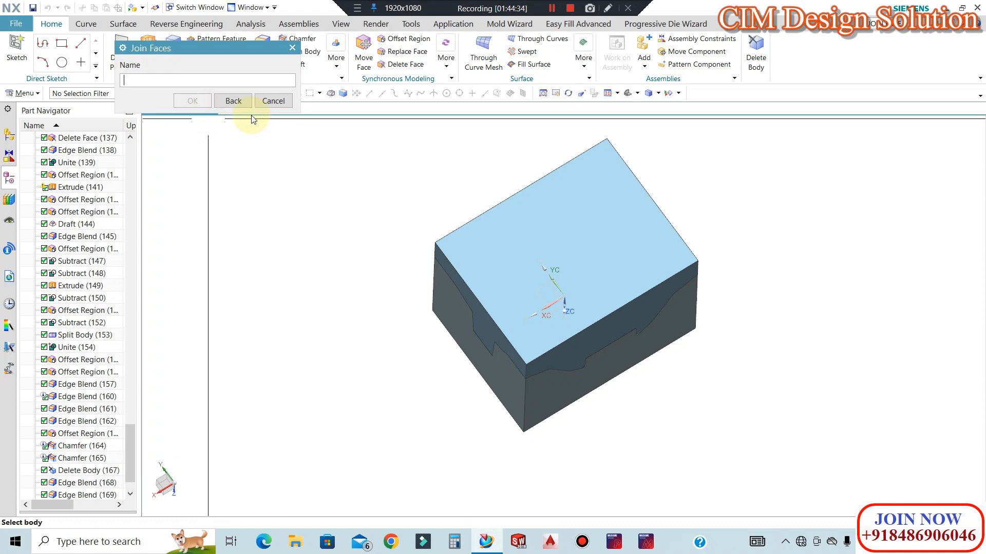
click(484, 246)
click(197, 101)
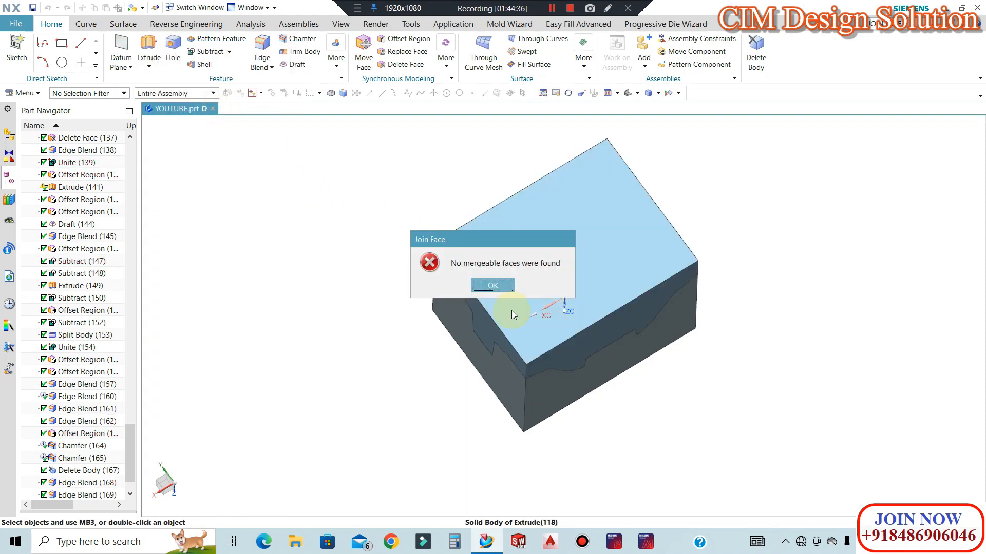
click(489, 284)
Display only the core block and hide all datum geometry.
middle_drag(524, 395, 700, 258)
scroll(660, 267, up, 5)
scroll(660, 272, down, 6)
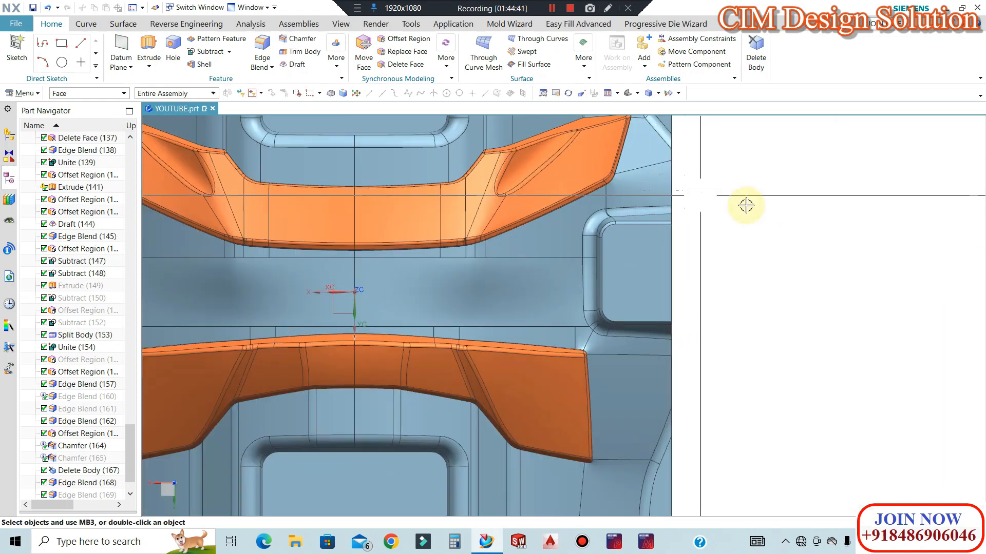
middle_drag(624, 269, 785, 290)
mouse_move(547, 214)
middle_down()
mouse_move(532, 205)
mouse_move(532, 237)
mouse_move(532, 200)
mouse_move(537, 216)
middle_up()
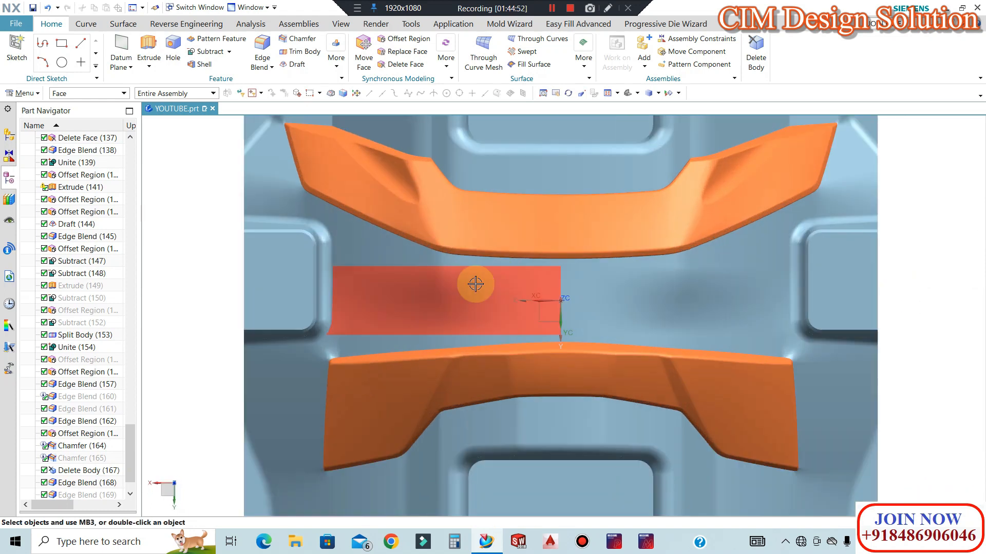
middle_drag(473, 281, 506, 253)
key(ctrl+w)
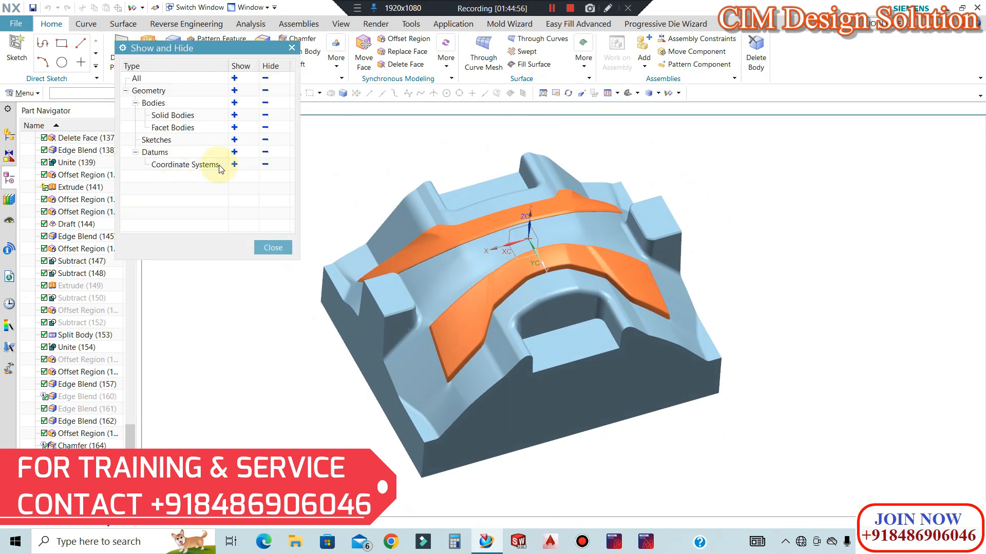
click(267, 149)
click(272, 246)
Apply a 25 mm edge blend to three vertical corner edges of the core block.
middle_drag(396, 206, 535, 256)
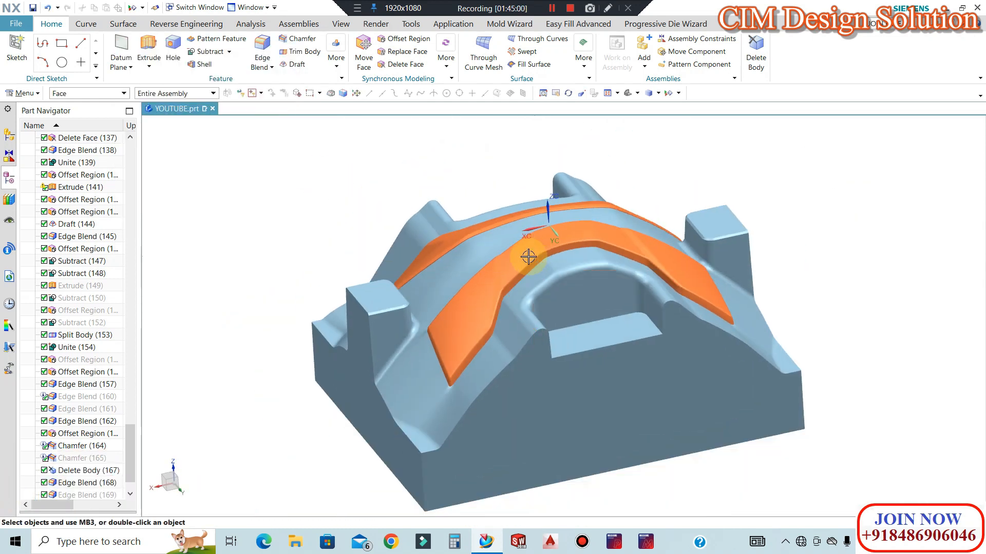
middle_drag(457, 253, 621, 371)
scroll(669, 374, down, 1)
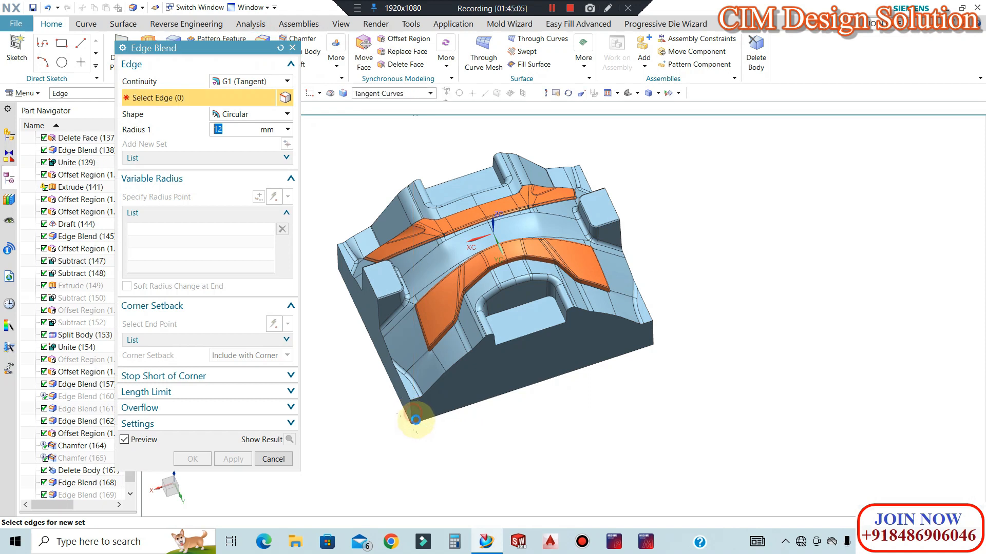
click(412, 415)
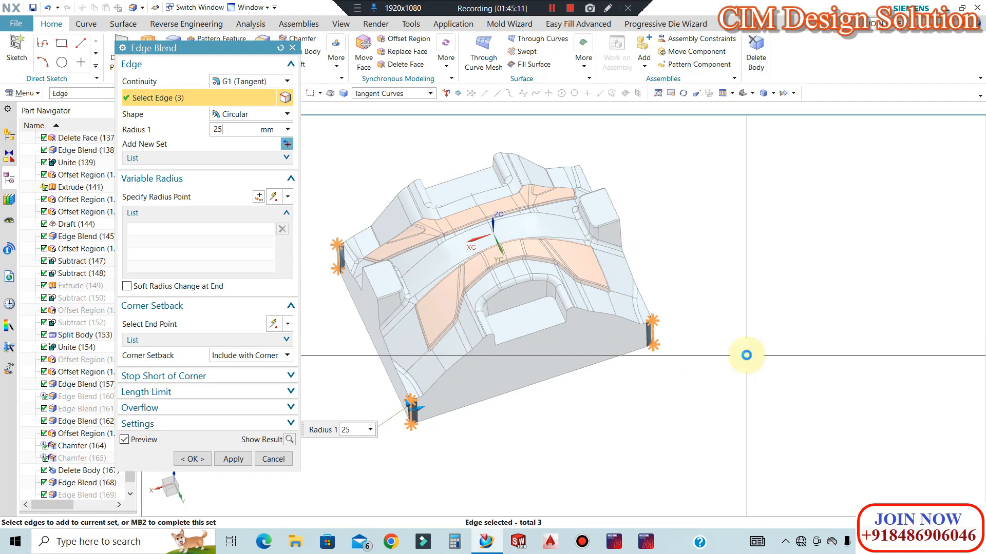
key(Return)
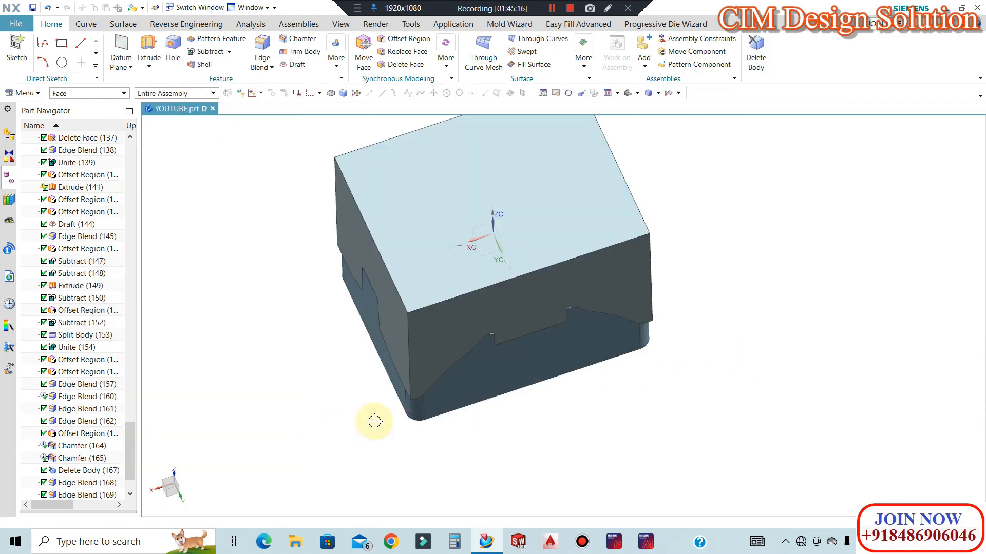
Edit the 25 mm corner blend to include the cavity block's matching vertical edges.
click(78, 481)
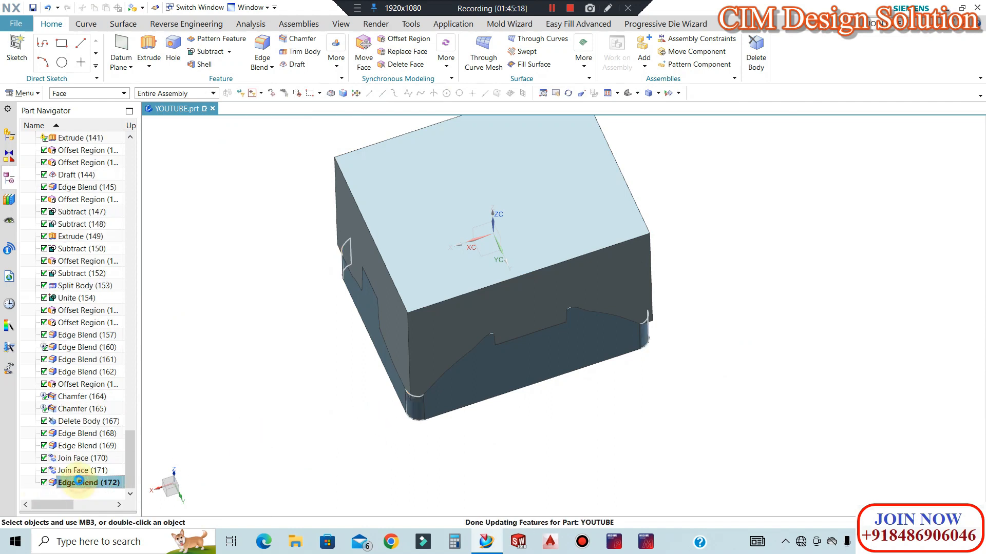
click(336, 192)
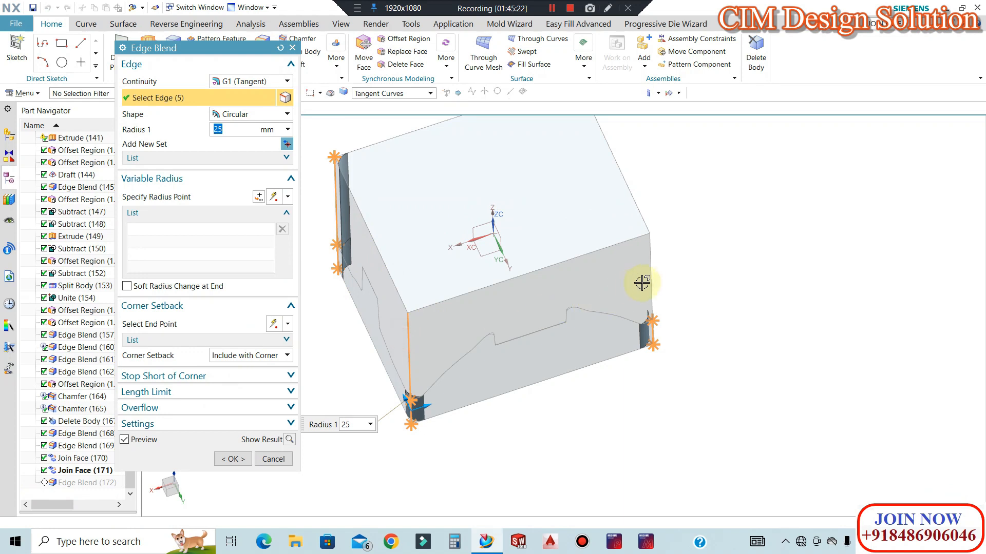
click(233, 460)
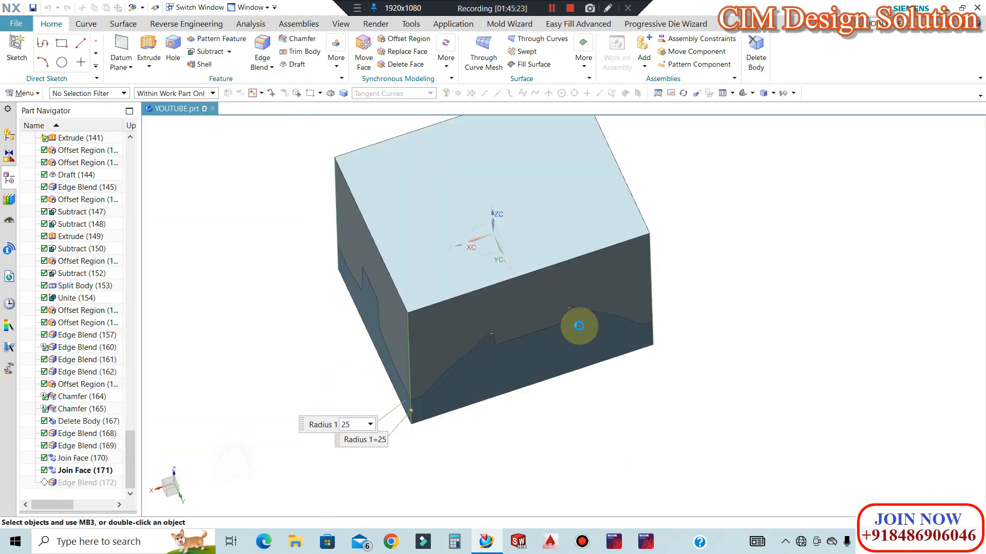
Chamfer the remaining sharp vertical corner of both blocks with a symmetric distance of 20 mm.
middle_drag(726, 316, 344, 118)
click(297, 43)
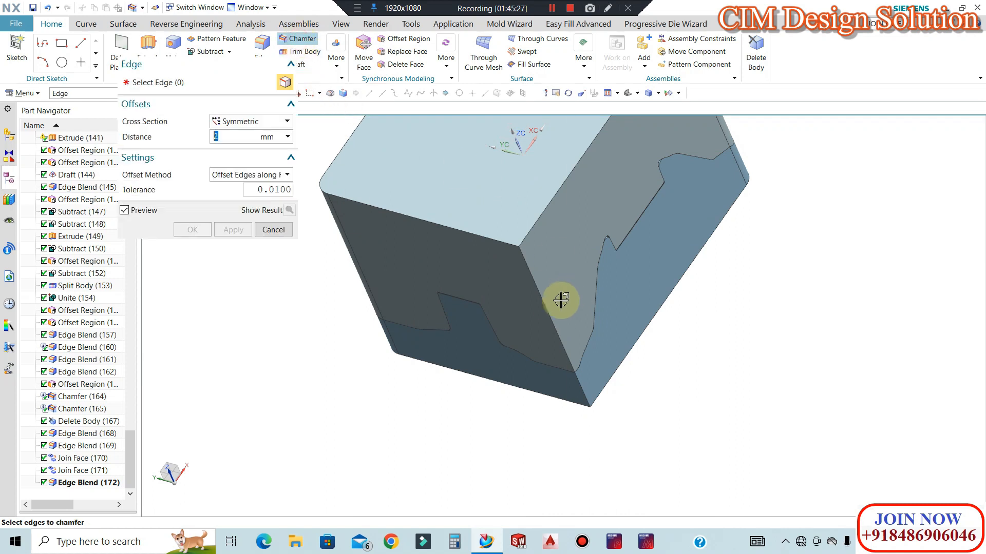
click(548, 312)
text(20)
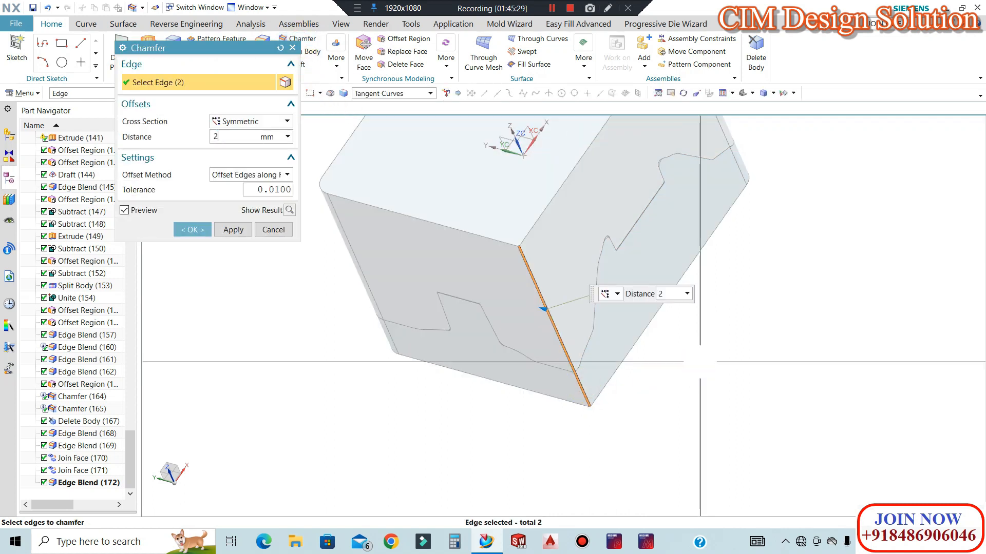
key(Return)
click(188, 230)
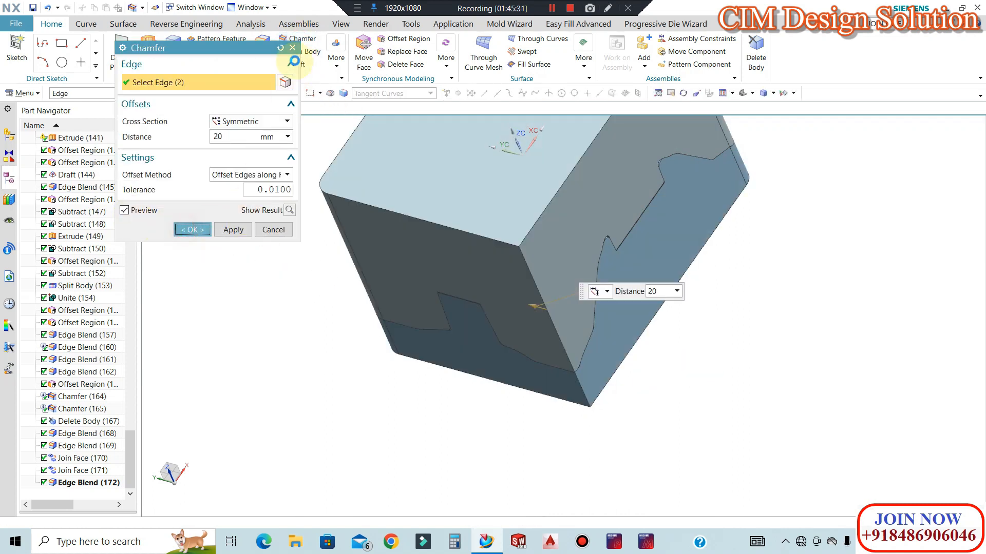
Blend the four long edges of the corner chamfer on both blocks with a 10 mm radius.
key(b)
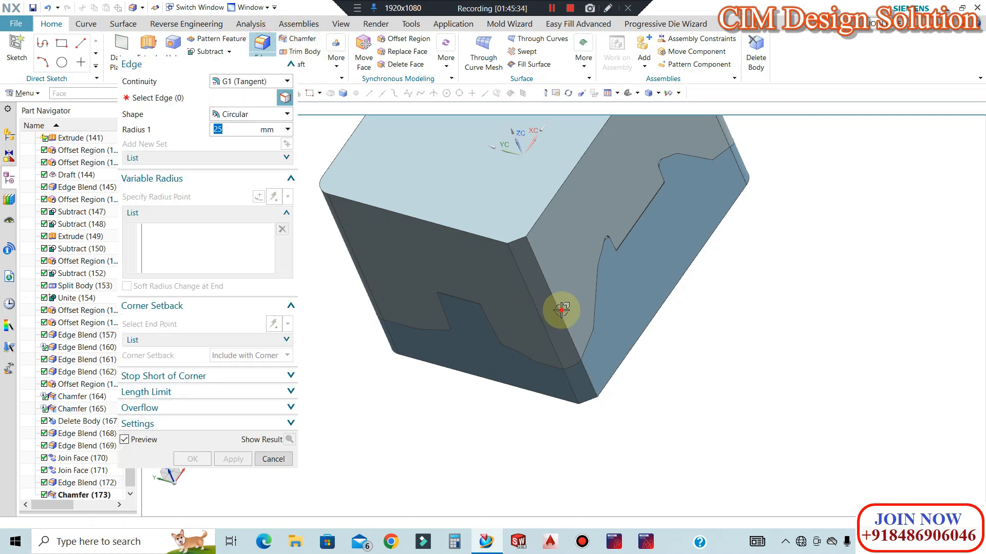
click(588, 377)
click(572, 386)
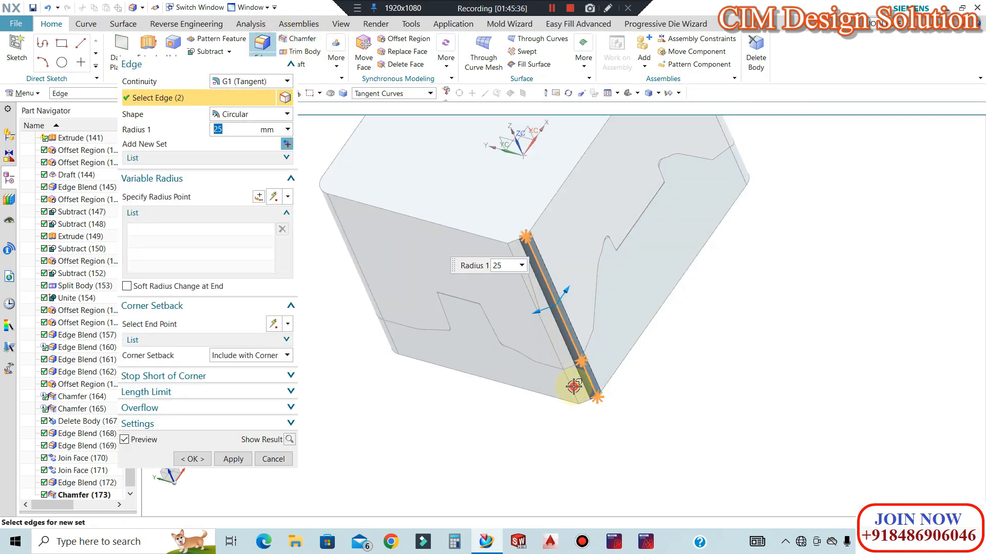
text(6)
key(Return)
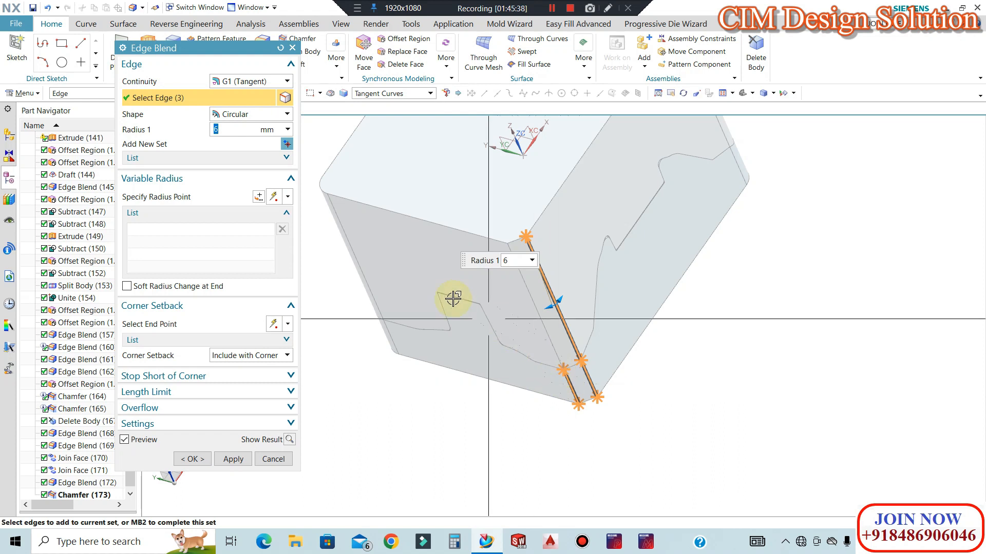
click(538, 323)
text(10)
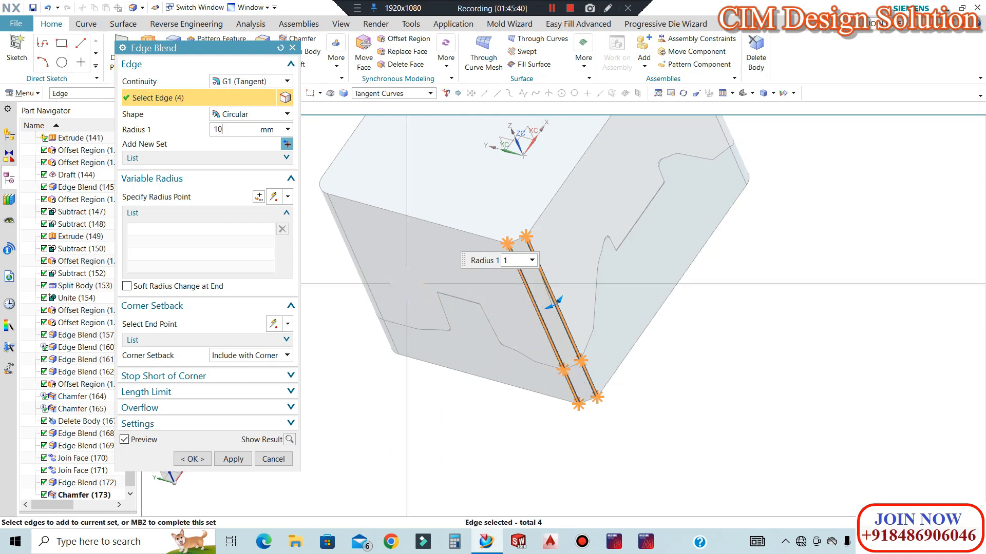
click(192, 459)
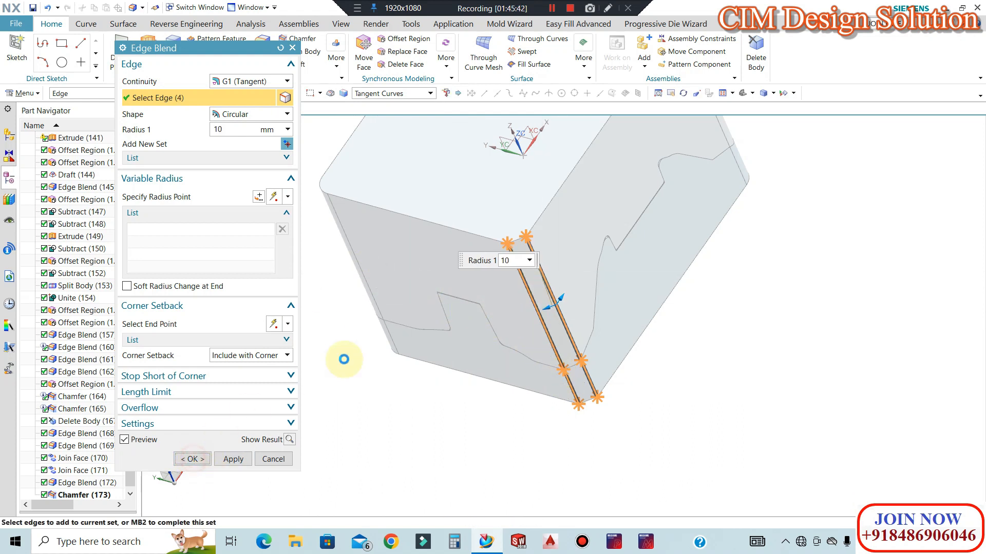
Examine the core block's rounded and chamfered corners in plan, front and angled views.
middle_drag(520, 278, 662, 287)
scroll(798, 255, down, 2)
key(F8)
scroll(635, 257, up, 6)
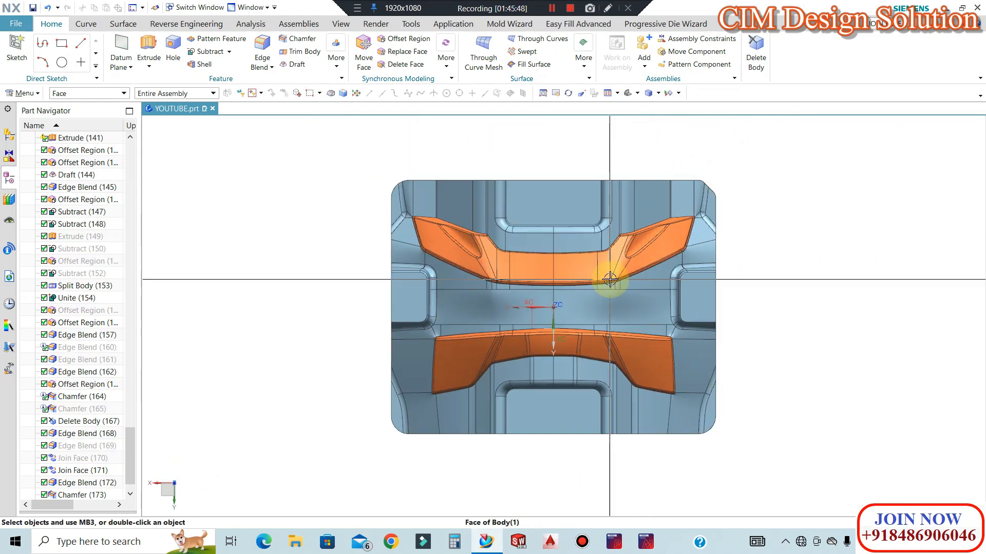
middle_drag(549, 241, 552, 190)
key(F8)
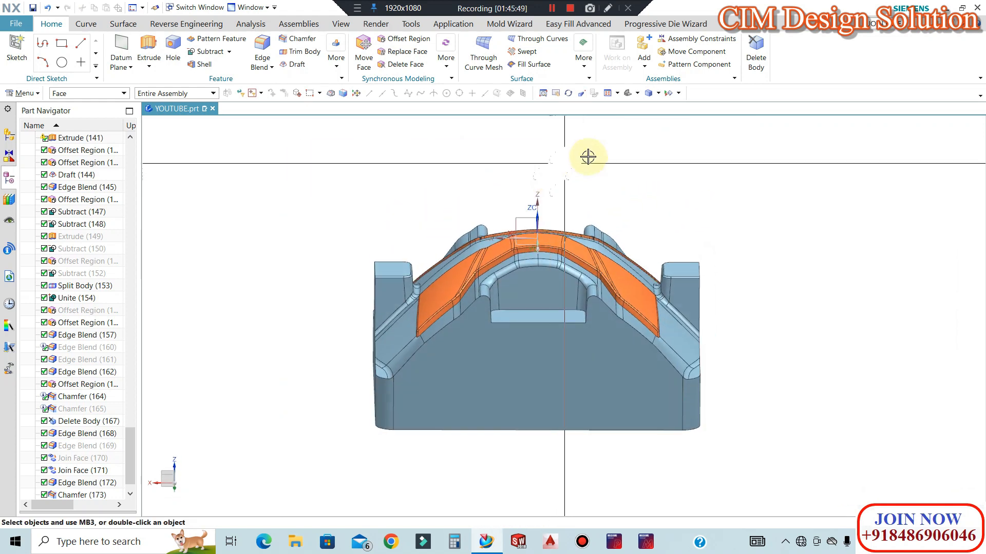
middle_drag(527, 263, 567, 279)
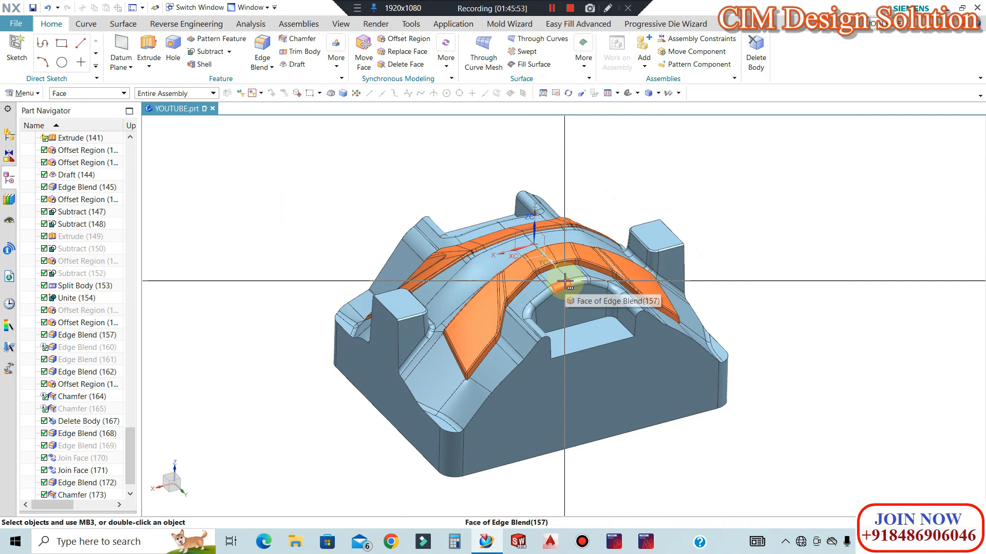
middle_drag(568, 281, 378, 225)
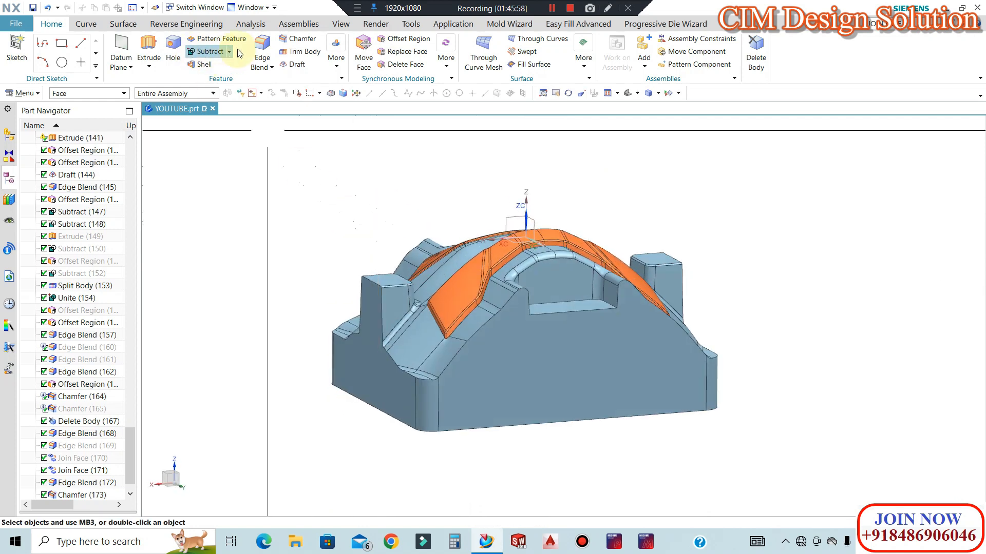
Start an Extrude using the core block's bottom outline as the section, selected with the Tangent Curves rule.
click(294, 45)
drag(210, 45, 148, 40)
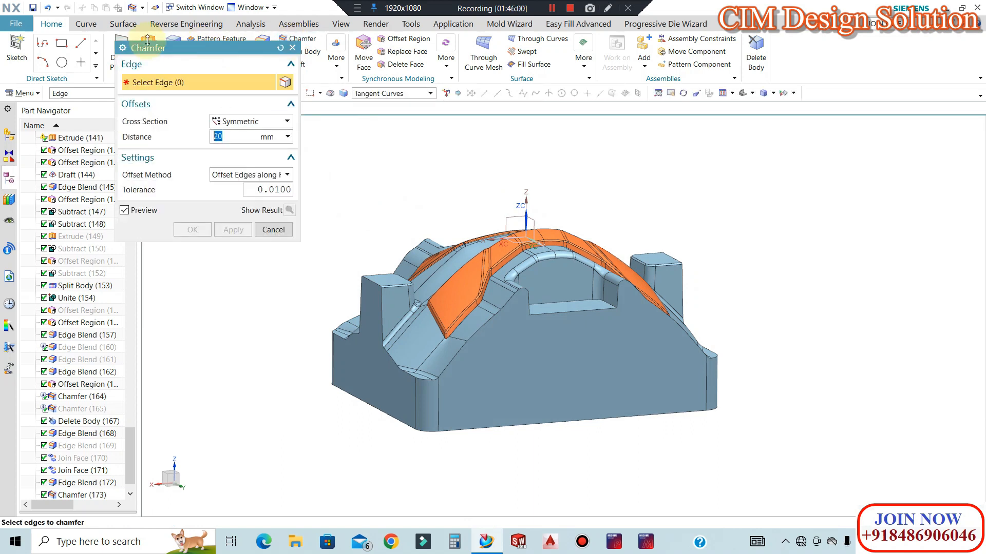
click(147, 38)
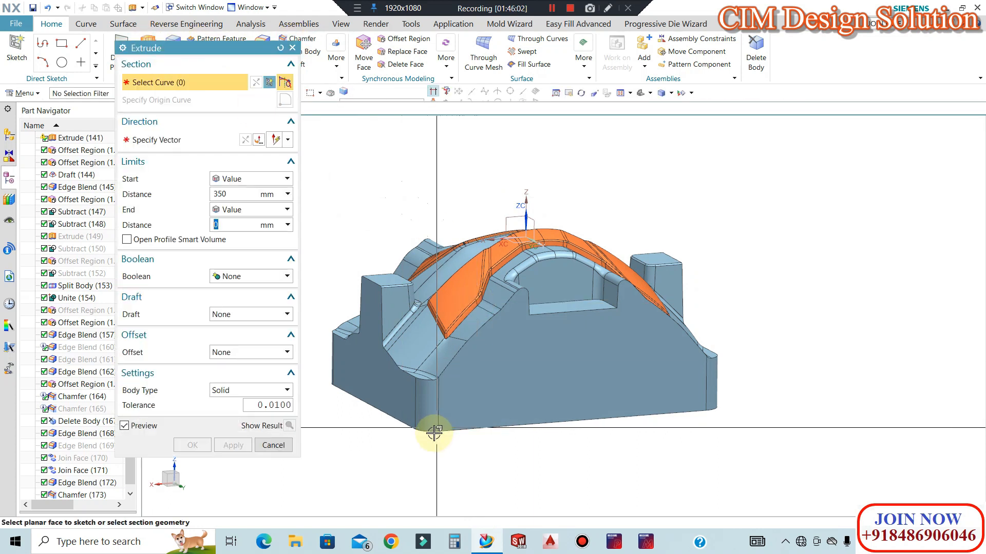
click(398, 93)
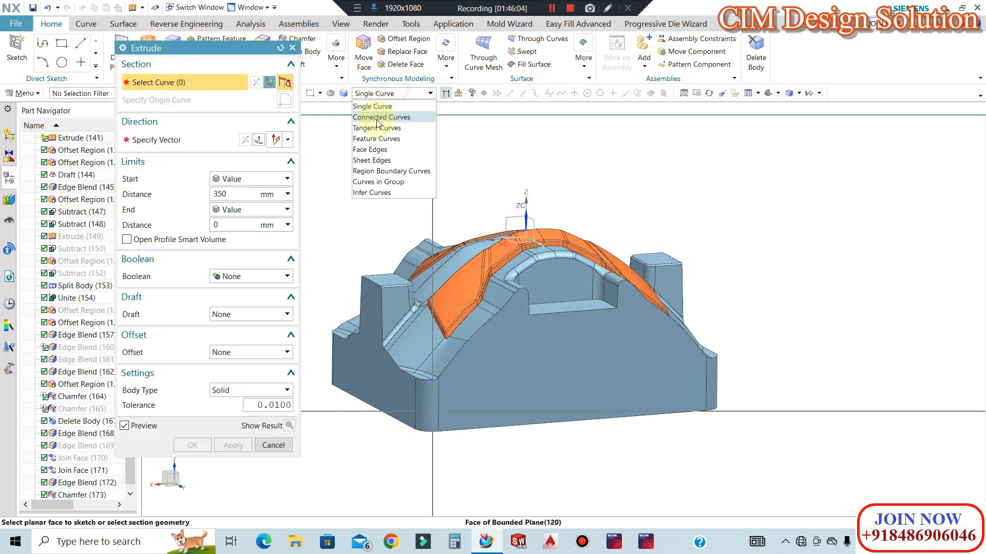
click(377, 129)
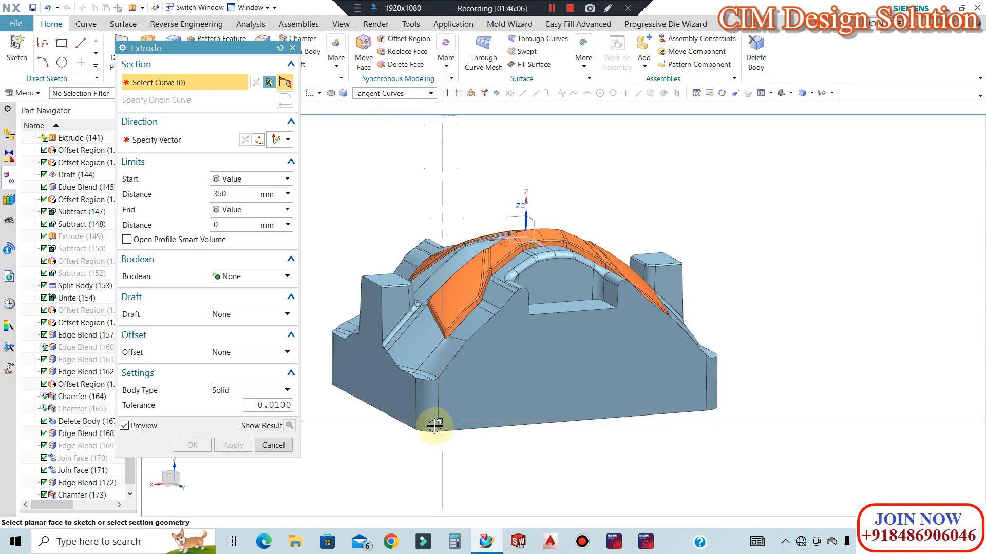
click(431, 433)
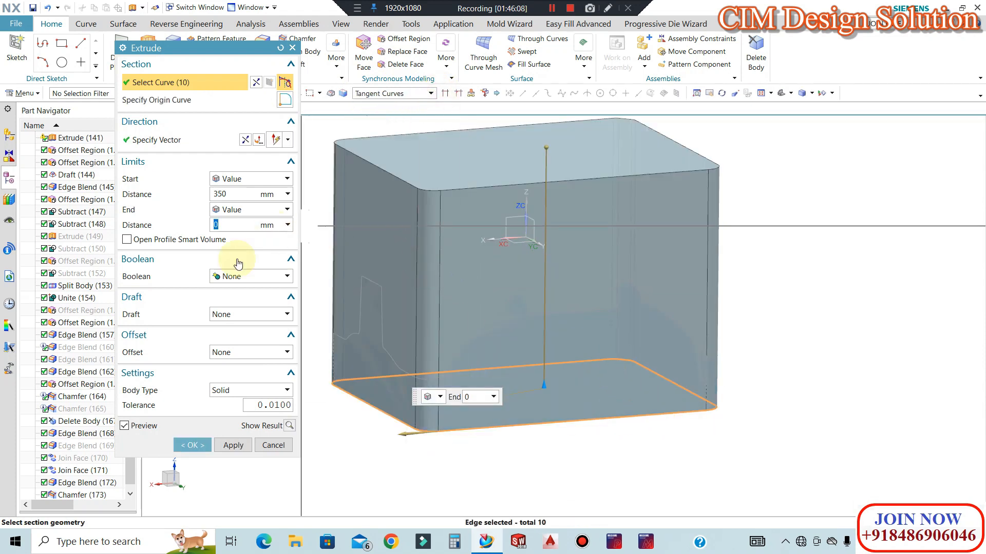
Set the core outline extrusion to a two-sided offset of 0 to -1 mm with limits of 350 and 50 mm.
click(229, 358)
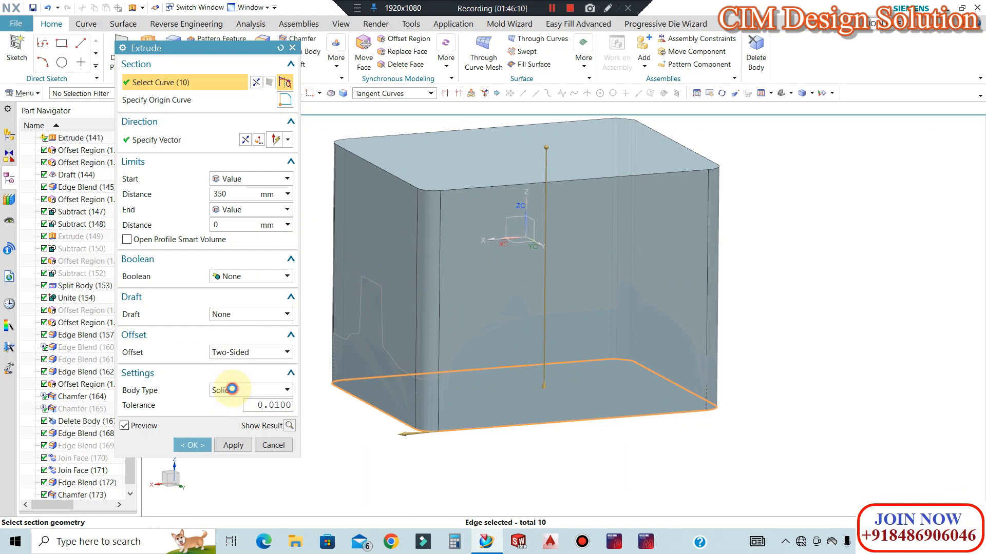
click(232, 389)
click(233, 194)
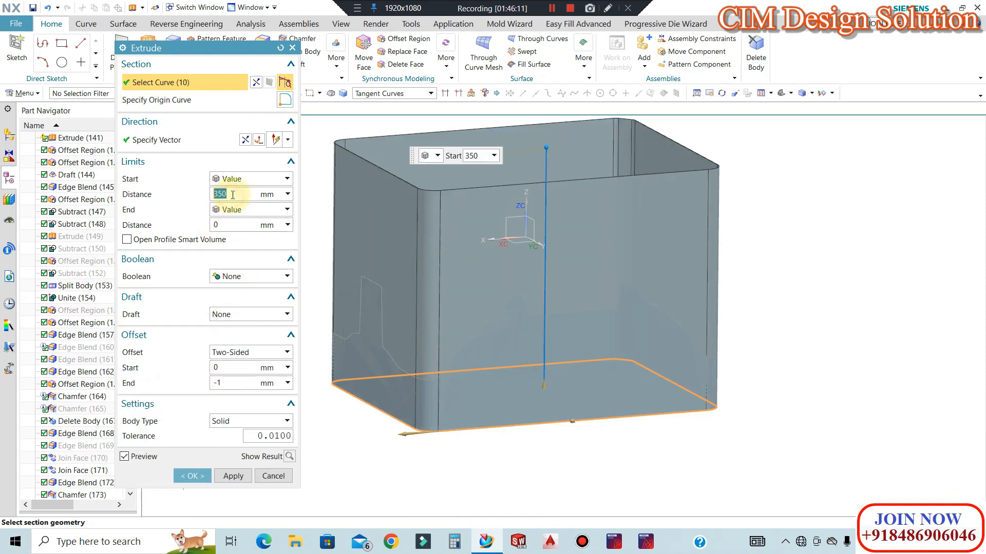
click(237, 226)
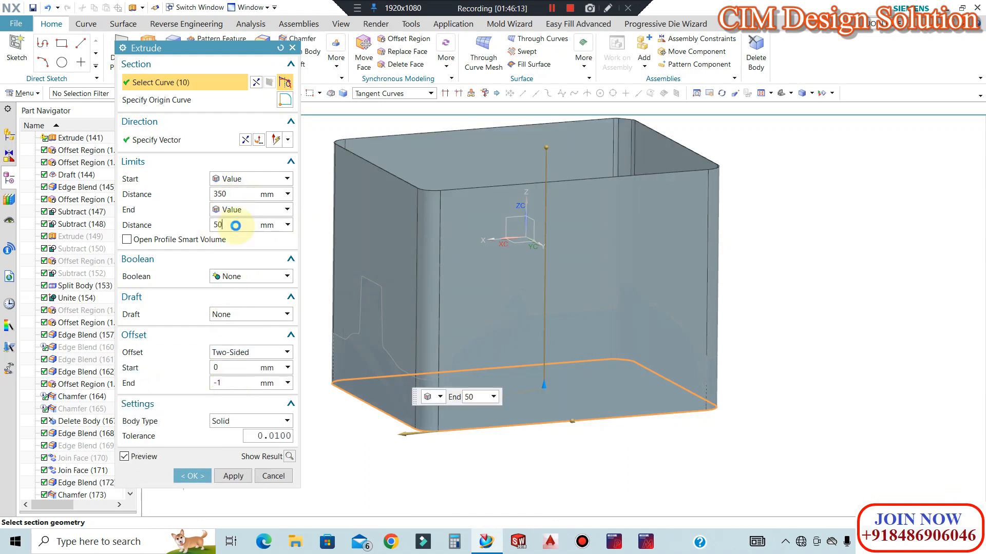
key(Return)
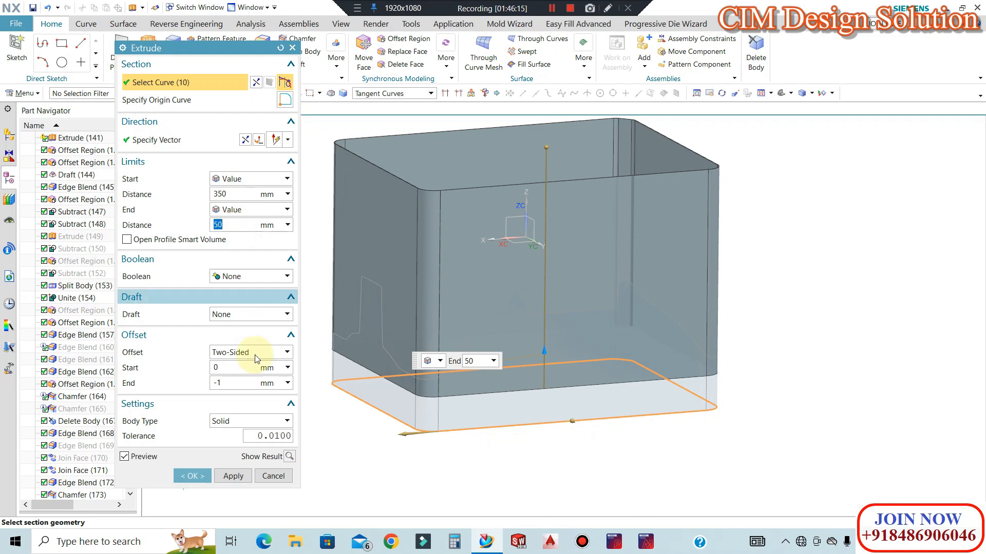
Subtract the offset extrusion from the core block to relieve its side walls above the base.
click(251, 276)
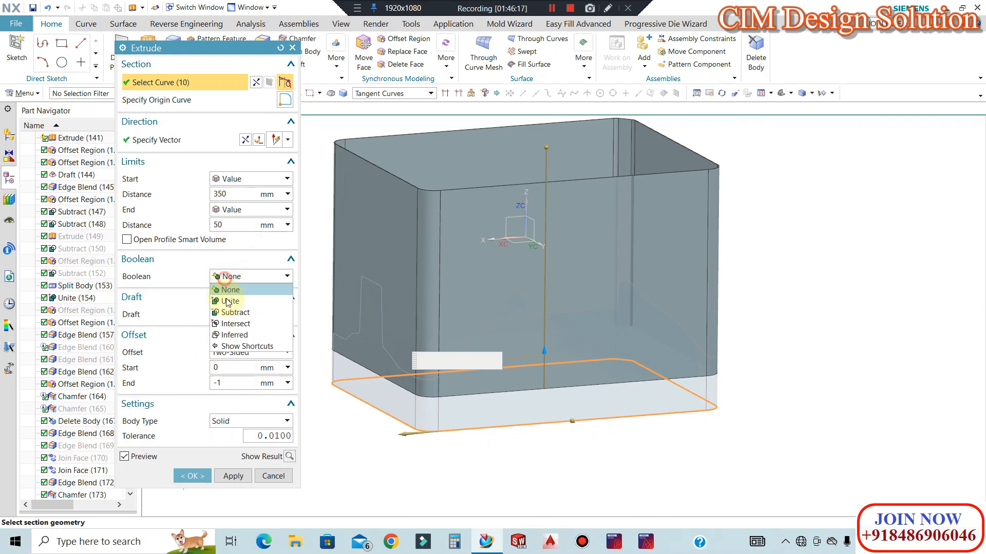
click(226, 300)
click(414, 323)
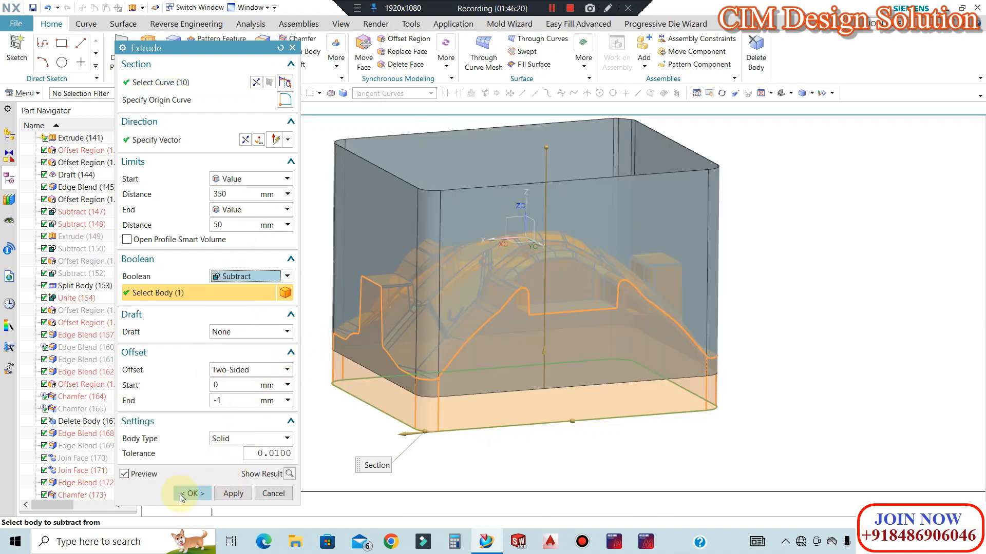
middle_click(390, 406)
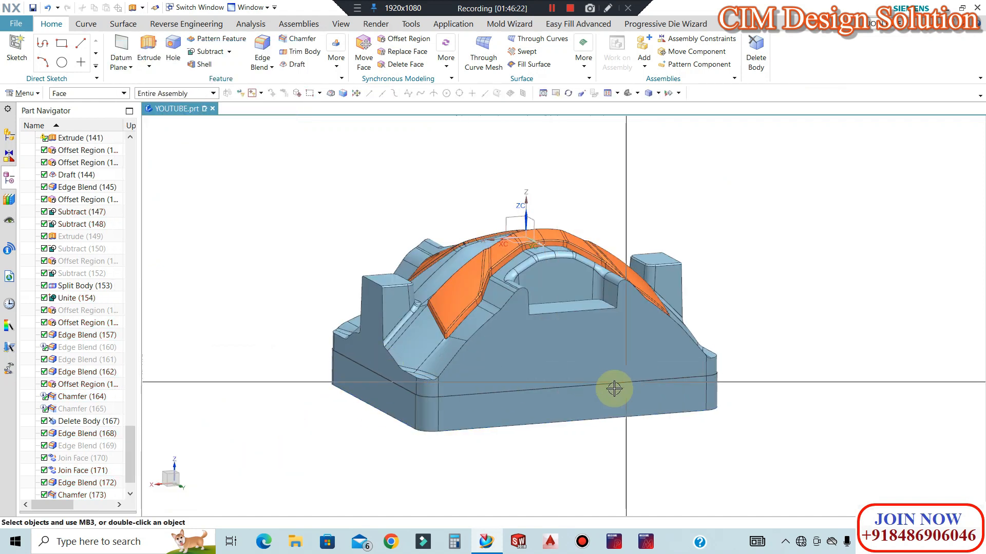
Chamfer the core block's entire bottom outline with a symmetric distance of 2 mm.
scroll(633, 403, down, 5)
scroll(590, 359, up, 5)
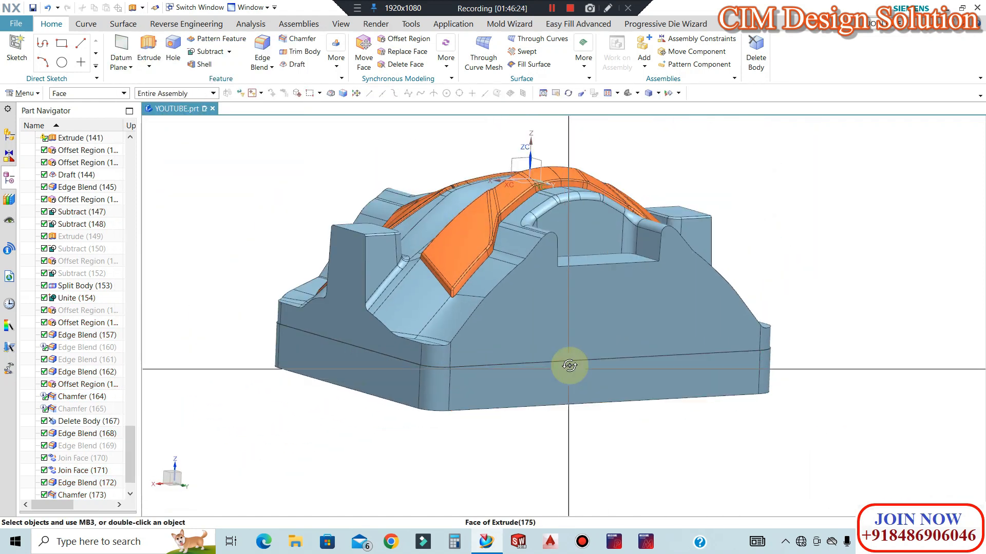
middle_drag(448, 370, 440, 312)
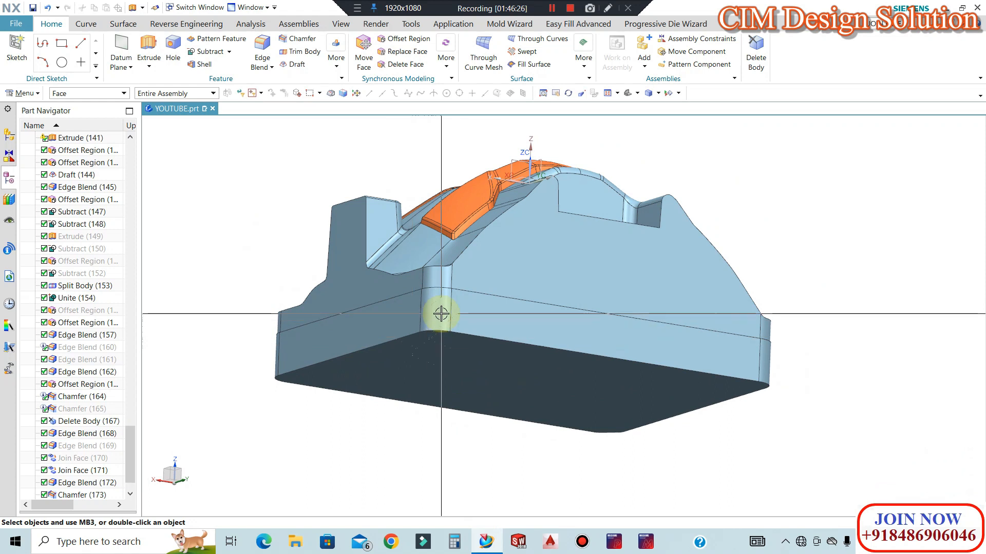
click(298, 42)
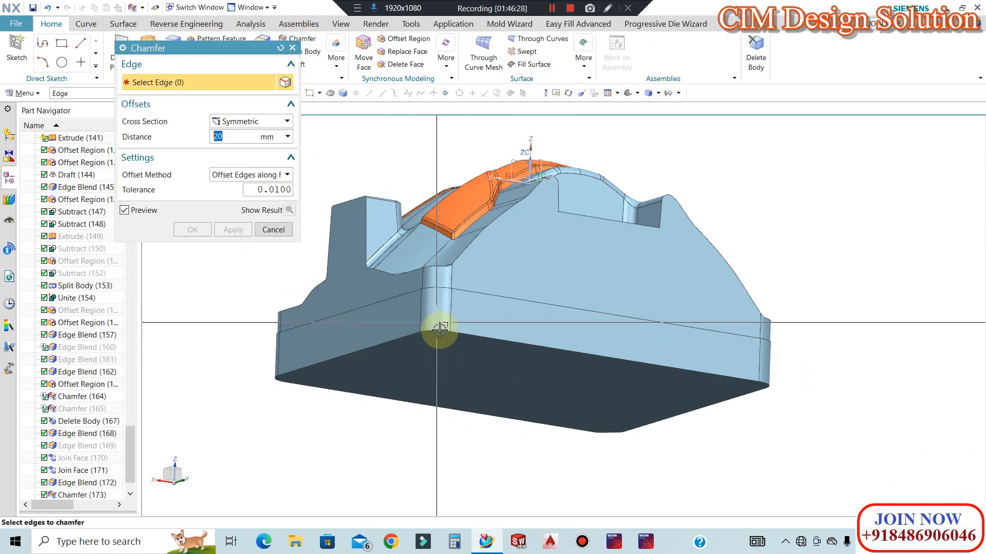
click(438, 336)
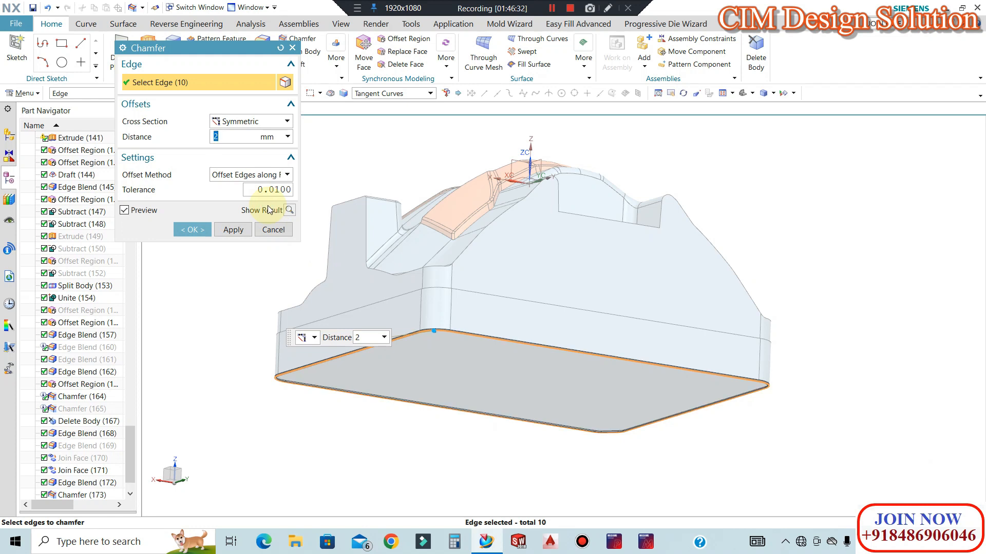
click(194, 229)
On the cavity block, subtract an extrusion of its outer flat face's outline between 350 and 50 mm with a two-sided offset.
scroll(434, 315, up, 2)
scroll(607, 306, down, 4)
mouse_move(607, 306)
middle_down()
mouse_move(688, 304)
mouse_move(625, 248)
mouse_move(594, 308)
mouse_move(592, 265)
mouse_move(581, 293)
mouse_move(596, 334)
mouse_move(589, 309)
middle_up()
key(ctrl+shift+b)
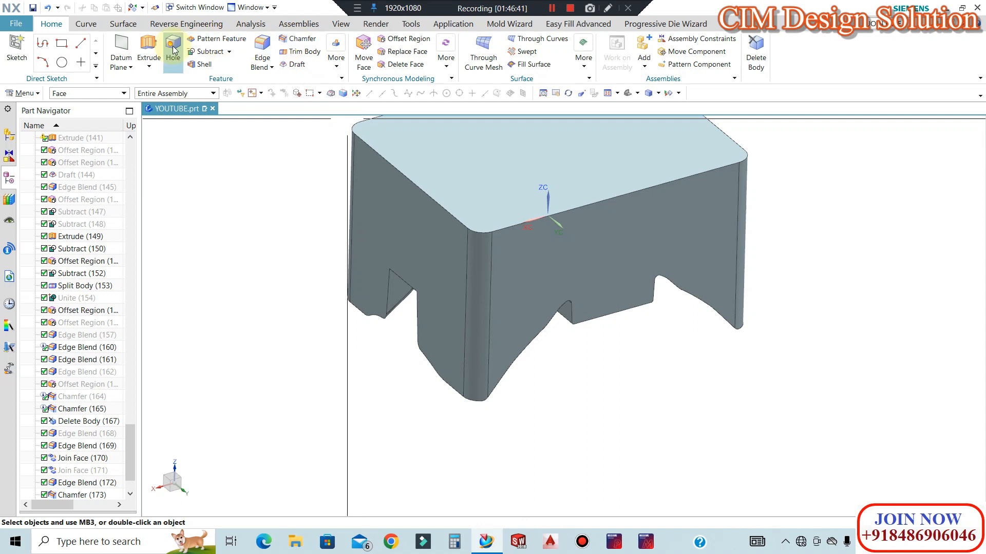
click(149, 45)
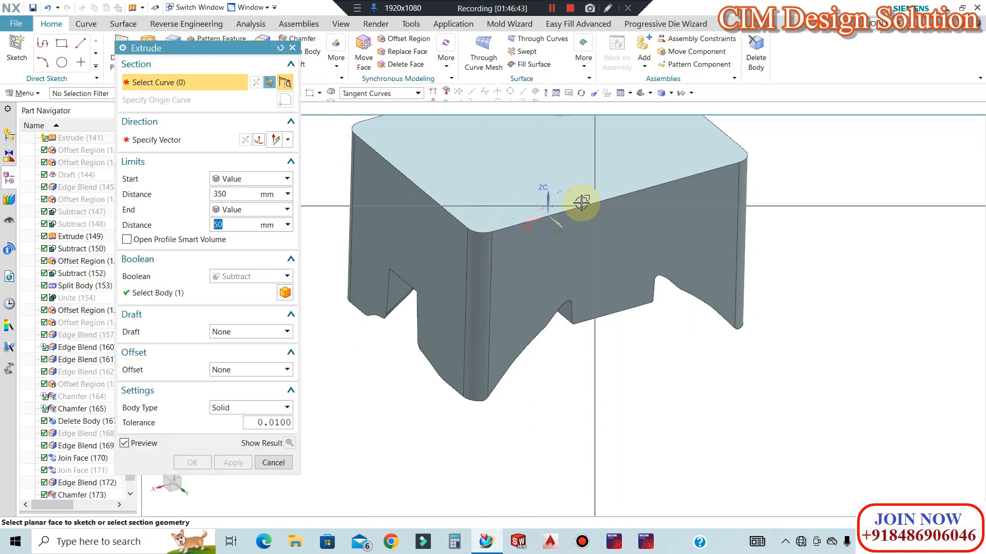
click(607, 200)
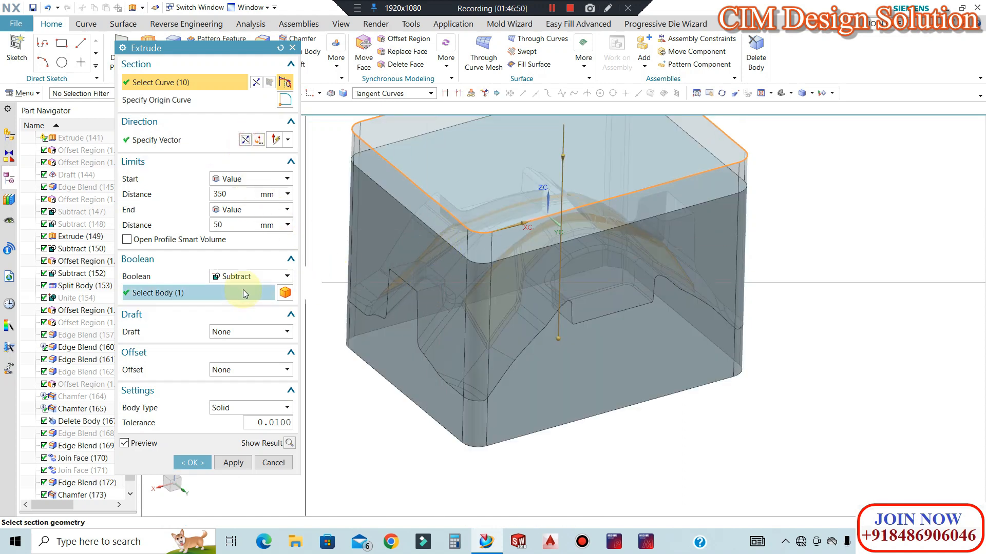
click(241, 370)
click(242, 402)
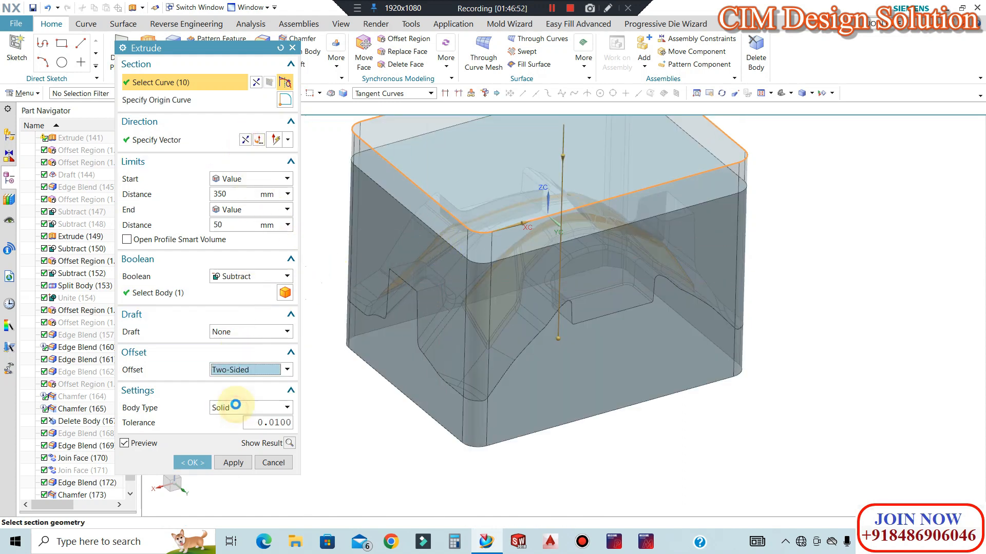
click(192, 493)
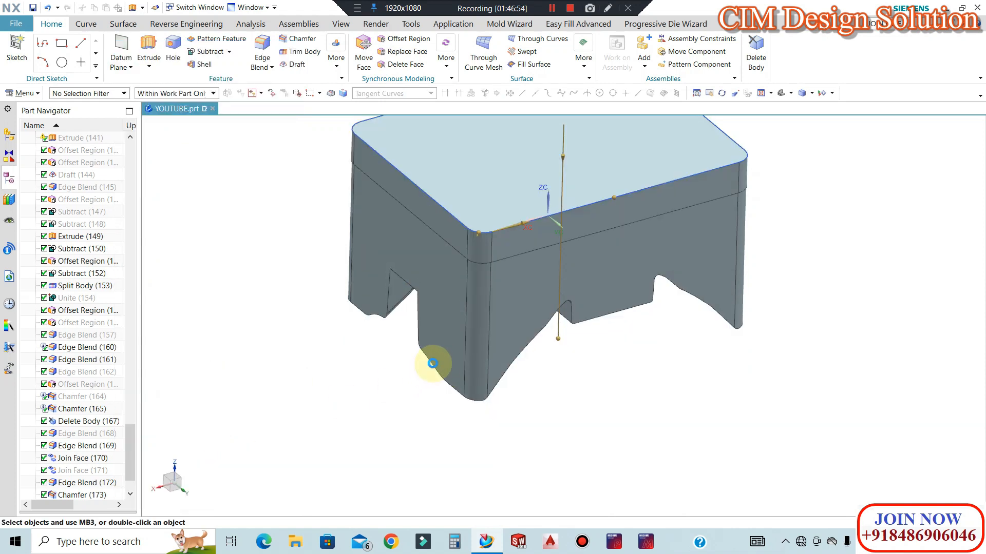
Chamfer the entire outer flat-face outline of the cavity block with a symmetric distance of 2 mm.
scroll(435, 363, up, 3)
middle_drag(447, 346, 454, 277)
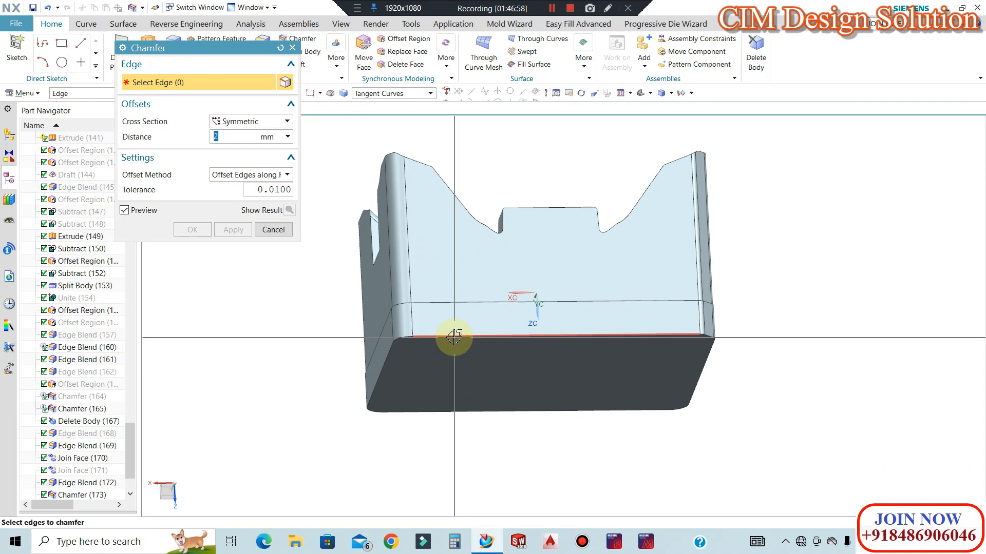
click(470, 339)
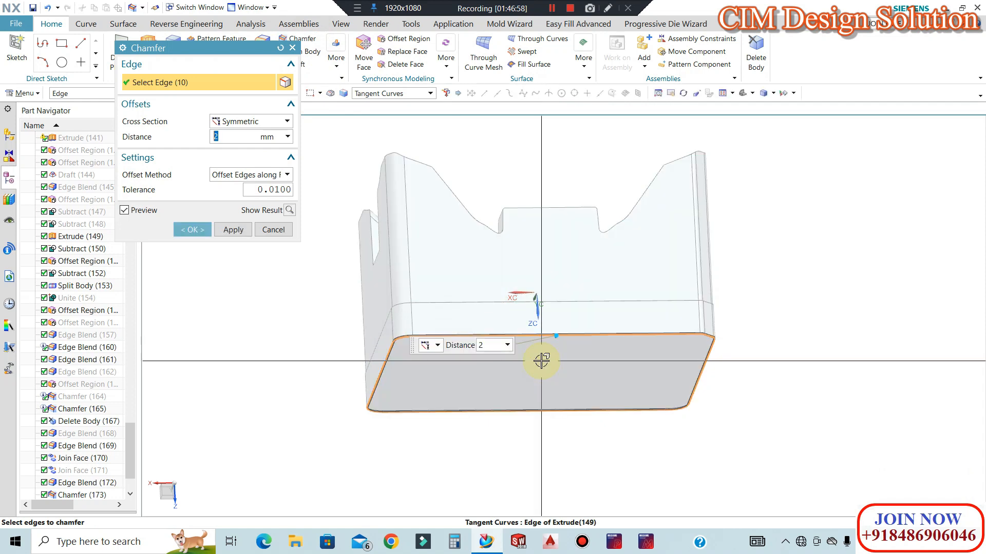
click(192, 230)
Make the cavity block translucent through its object display settings so the internal cavity shape shows through.
middle_drag(550, 297, 818, 348)
key(F8)
scroll(821, 312, down, 1)
scroll(695, 313, up, 3)
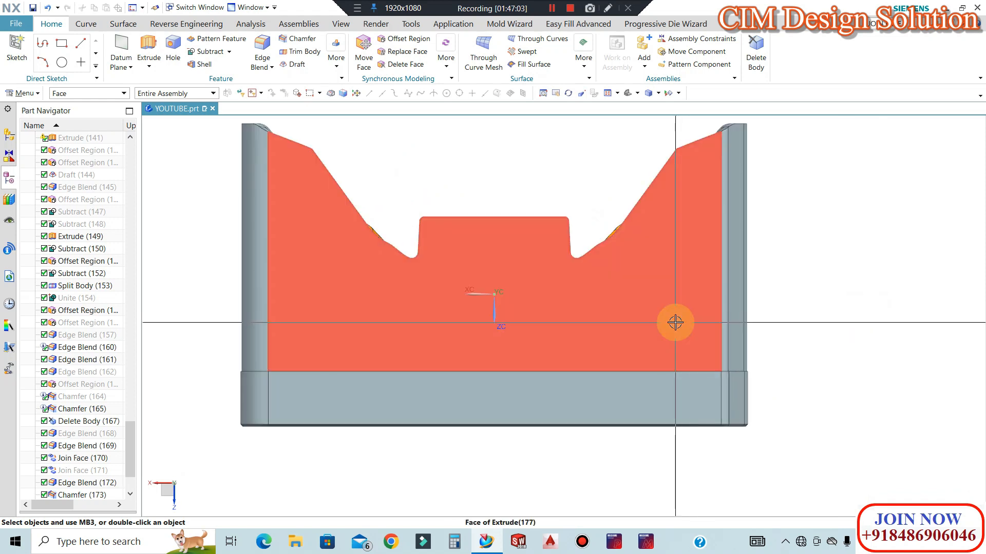
key(ctrl+j)
click(591, 292)
middle_click(623, 324)
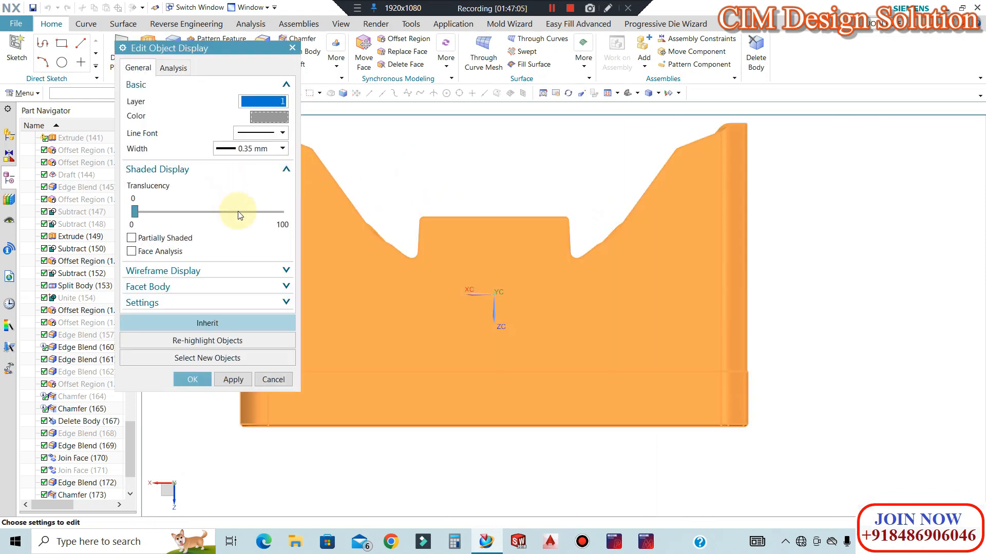
click(241, 212)
click(240, 211)
click(243, 212)
click(242, 211)
click(242, 211)
middle_click(393, 276)
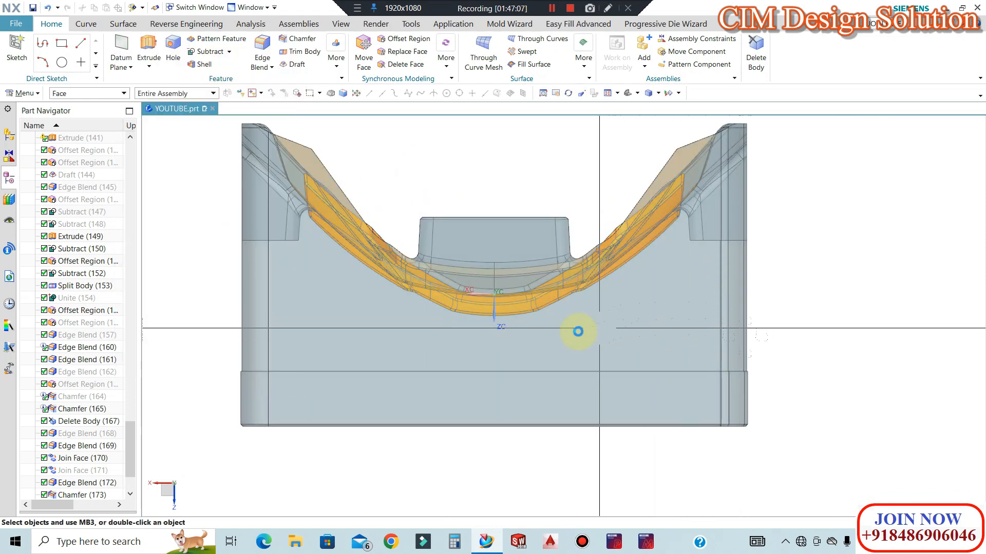
Move all the faces of the cavity block's base band 50 mm toward the cavity surface with Move Face.
scroll(846, 307, down, 1)
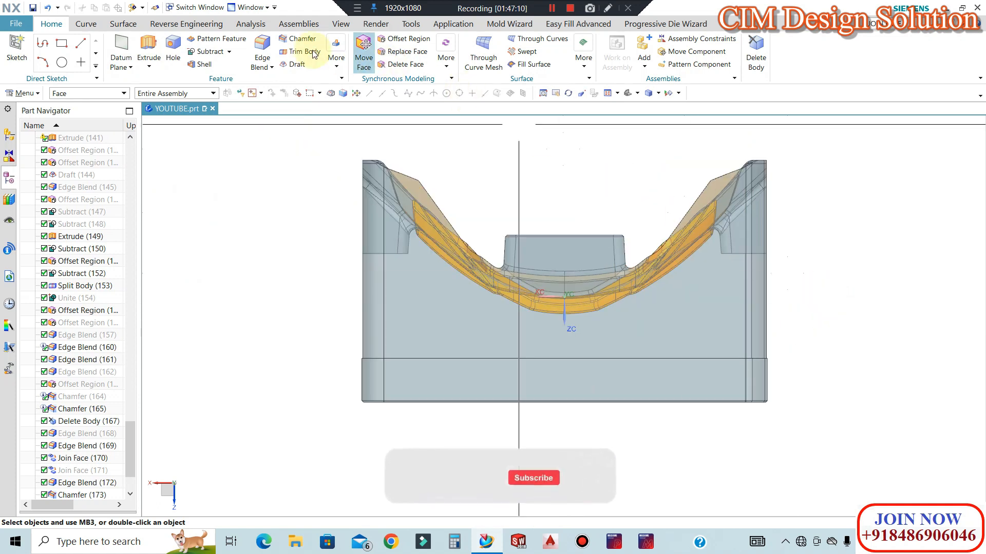
click(364, 49)
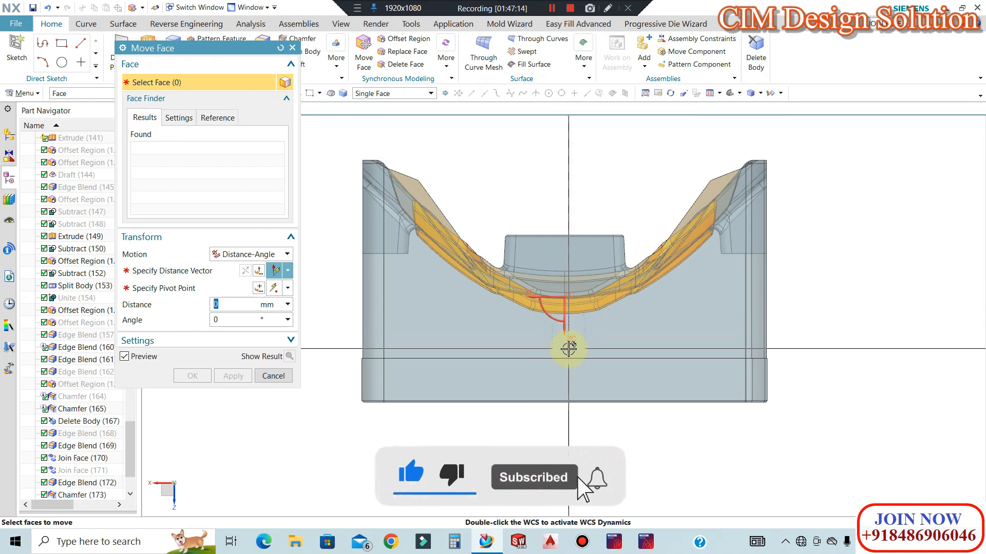
drag(875, 346, 333, 451)
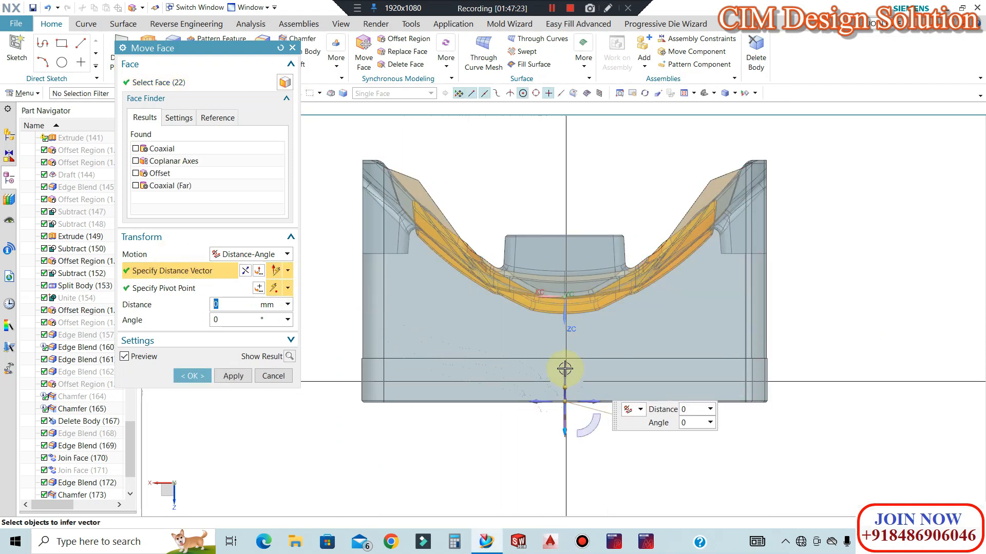
middle_drag(871, 319, 801, 282)
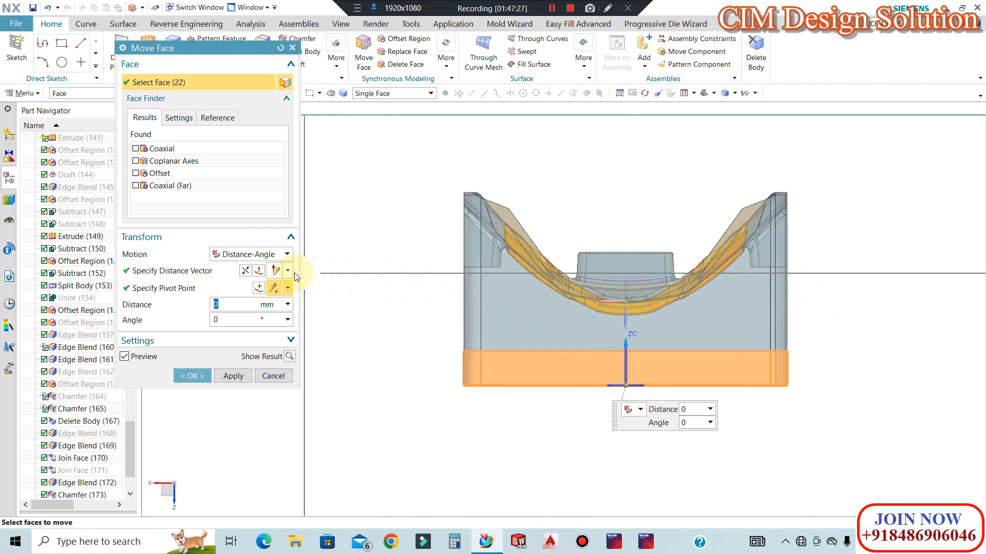
click(234, 302)
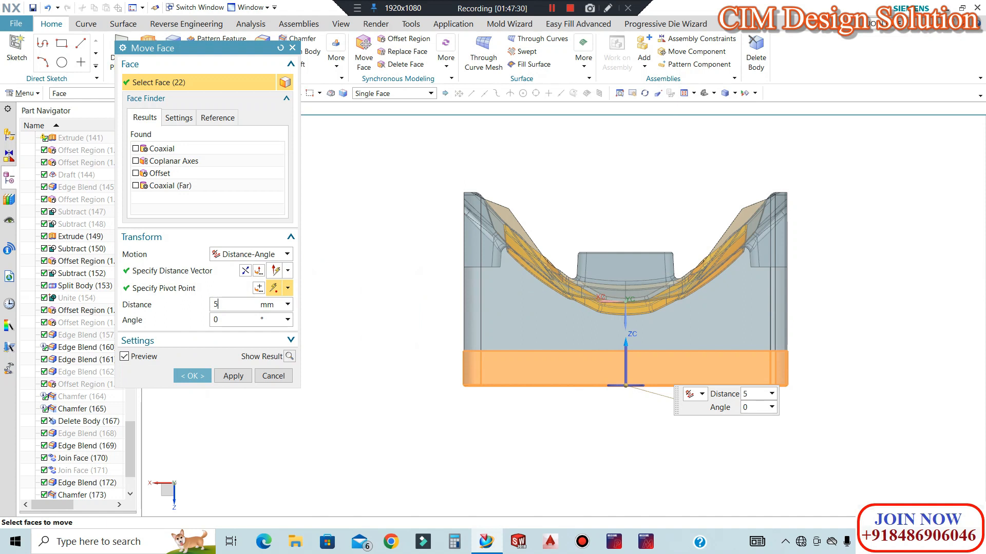
key(Return)
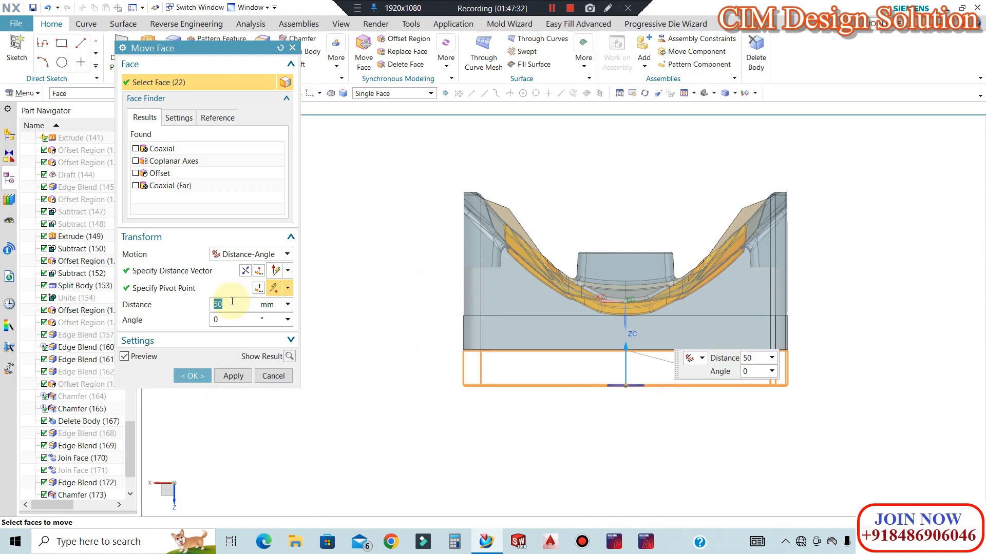
click(192, 376)
Show the core and cavity blocks together in the trimetric view and save the part.
mouse_move(834, 321)
middle_down()
mouse_move(827, 440)
mouse_move(948, 365)
middle_up()
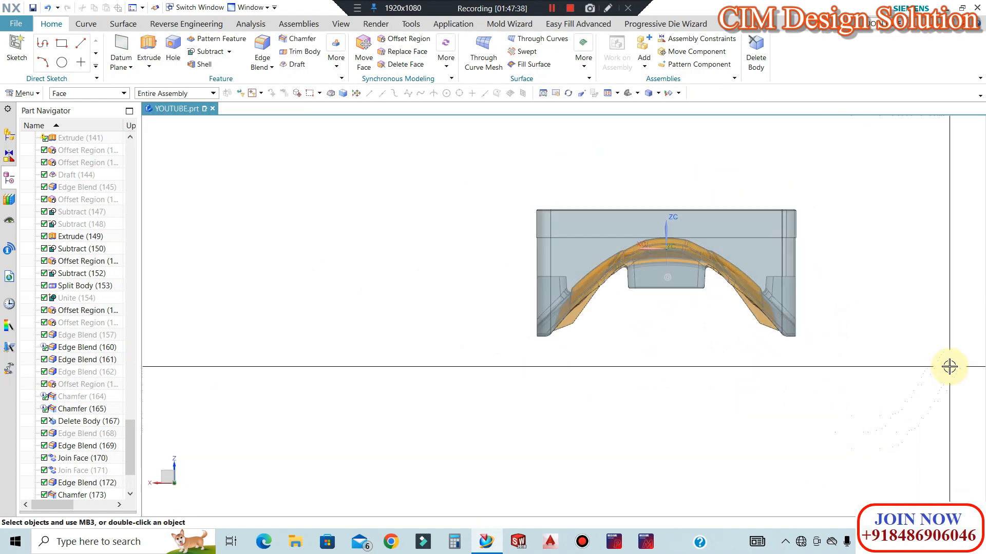
key(Home)
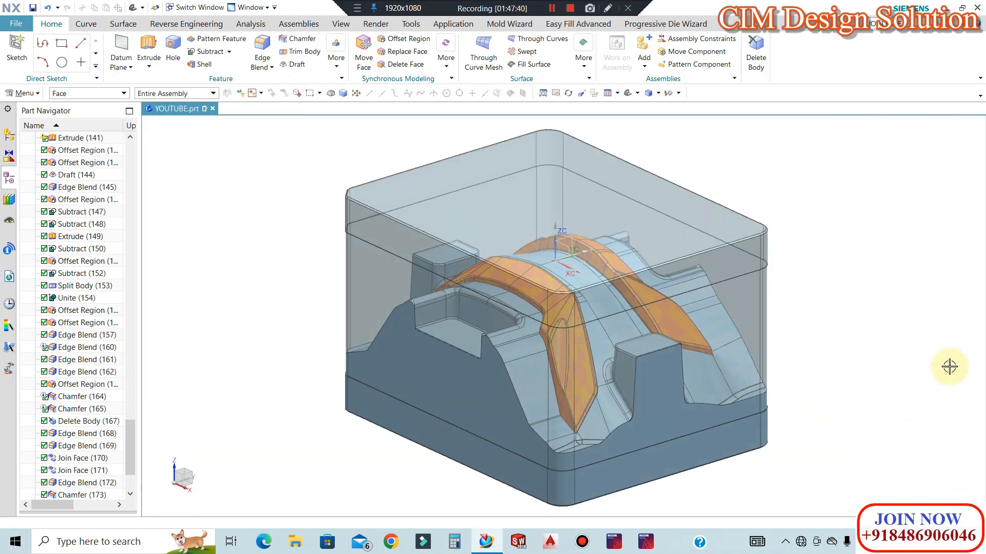
key(ctrl+s)
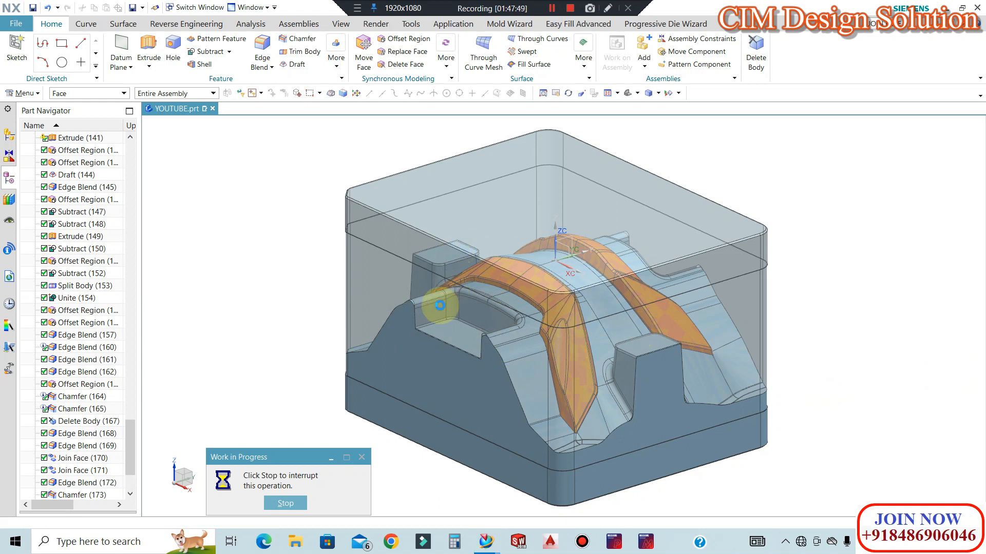
Inspect the closed core and cavity blocks from an angled view and save the part again.
scroll(552, 325, up, 1)
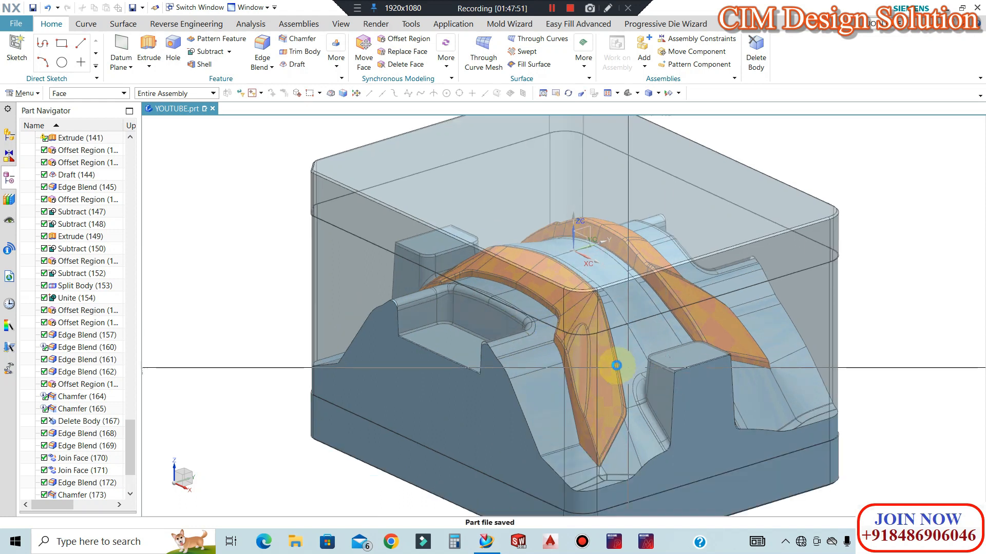
scroll(660, 447, up, 3)
scroll(593, 304, down, 5)
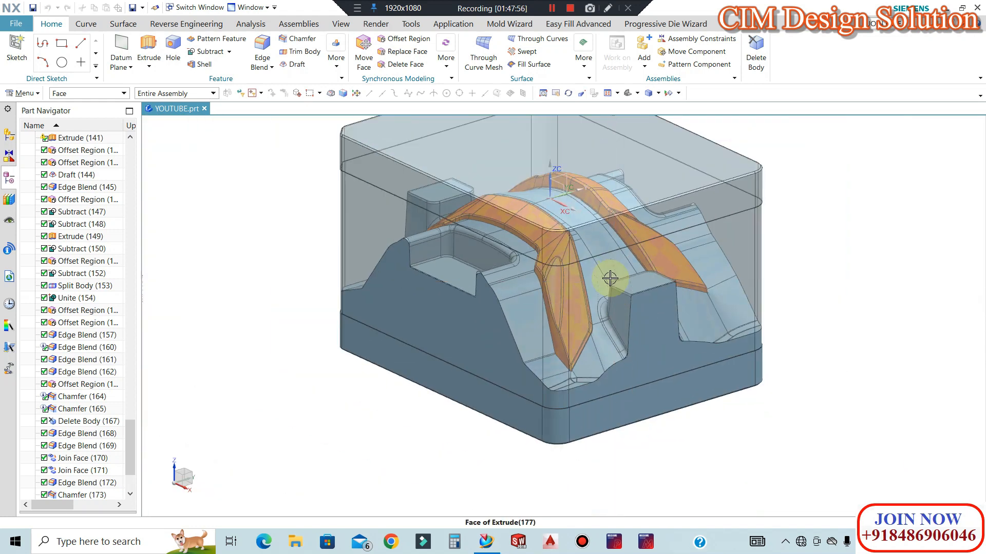
scroll(600, 308, up, 3)
scroll(590, 303, down, 5)
middle_drag(590, 286, 594, 256)
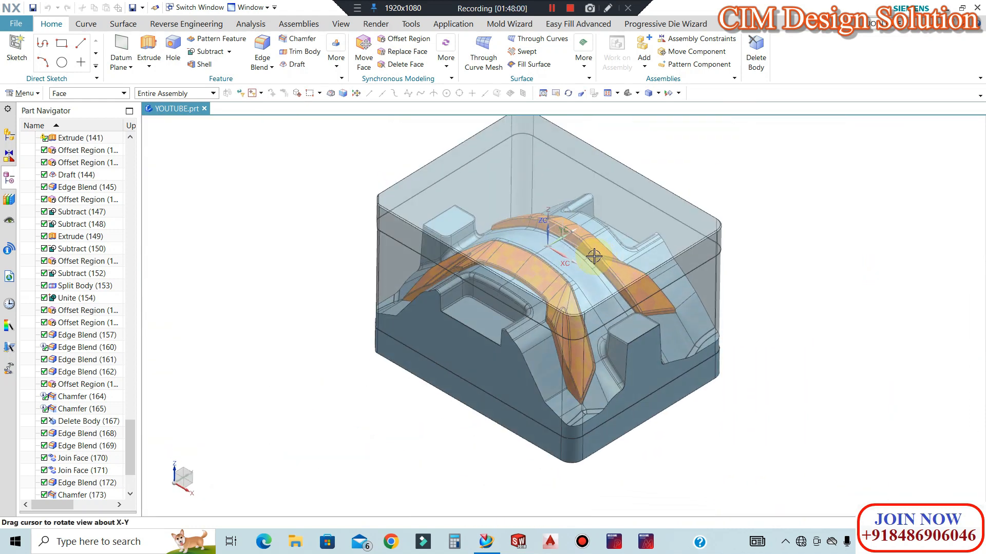
key(ctrl+s)
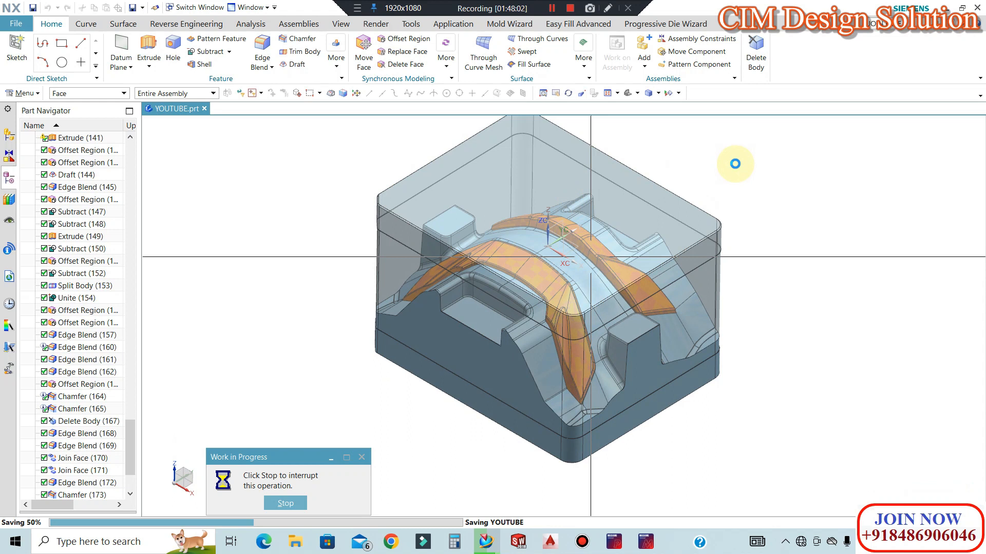